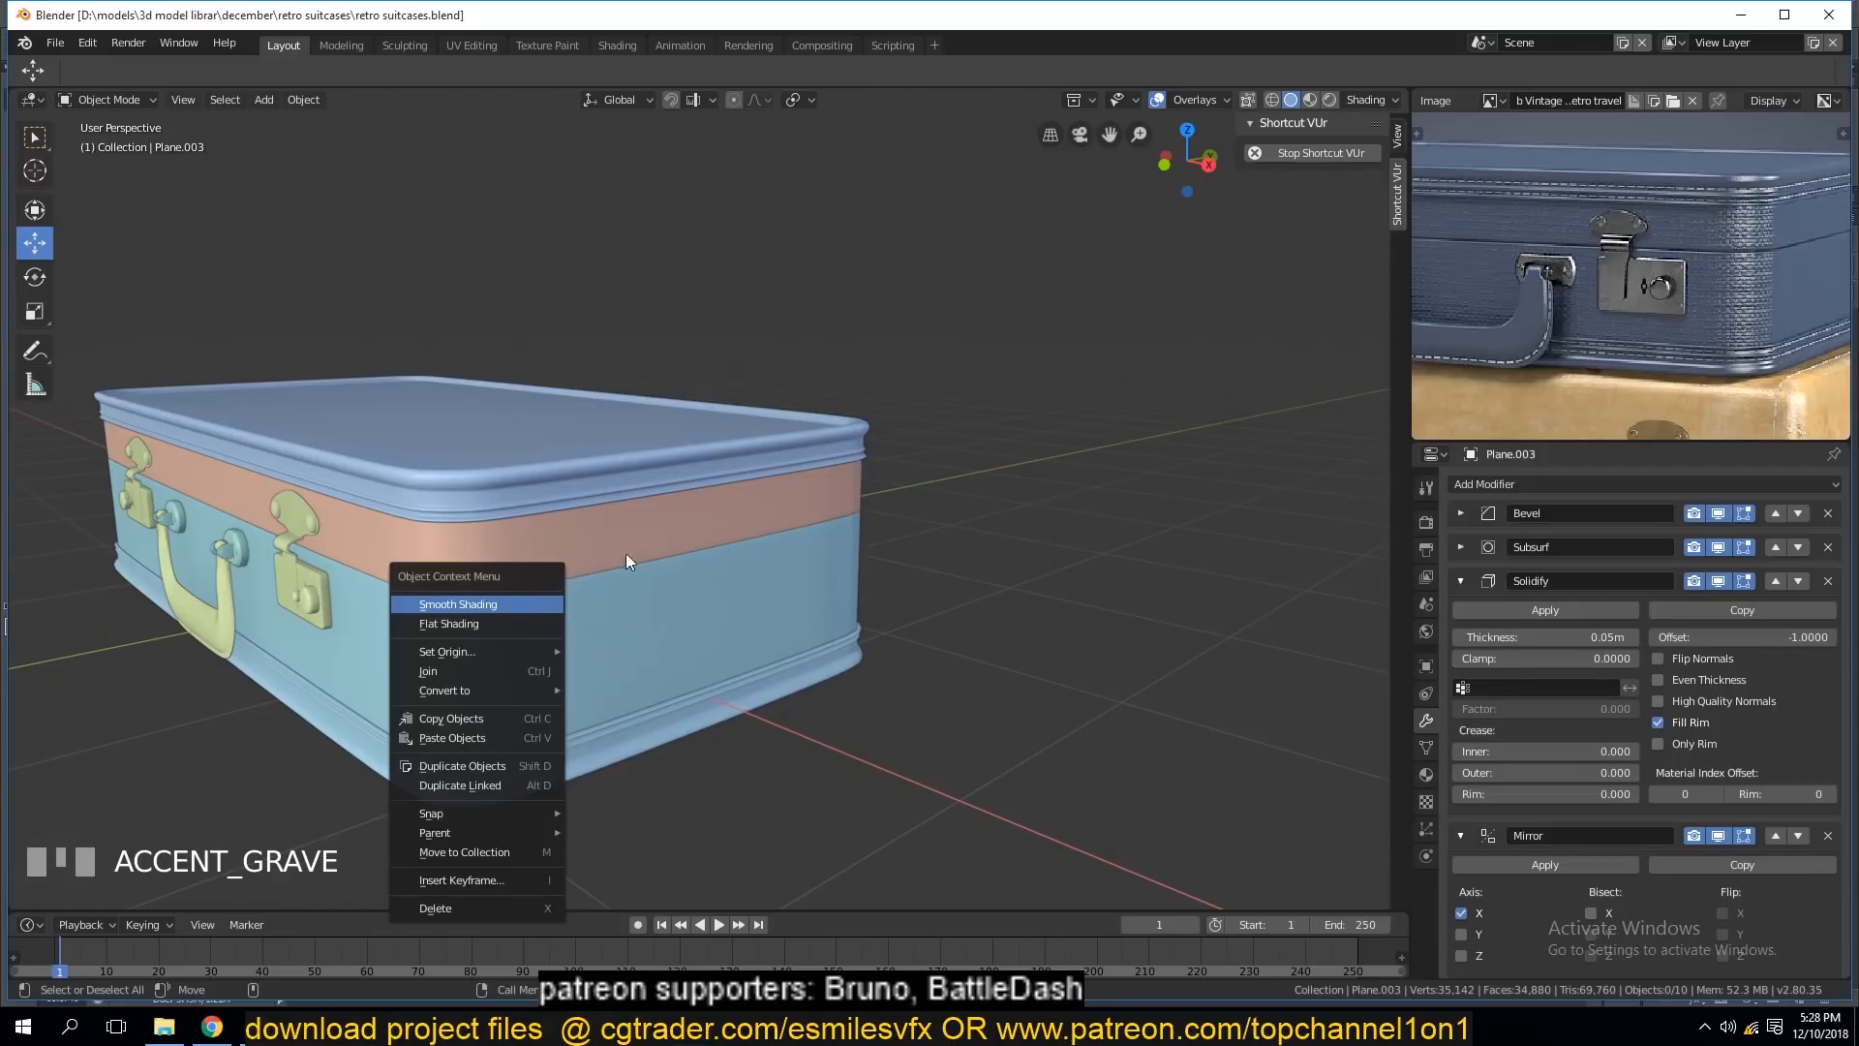
# Examine the suitcase model up close and check the dashed stitch-line artwork in Photoshop before returning to Blender.
pyautogui.click(634, 481)
pyautogui.press('KP_Decimal')
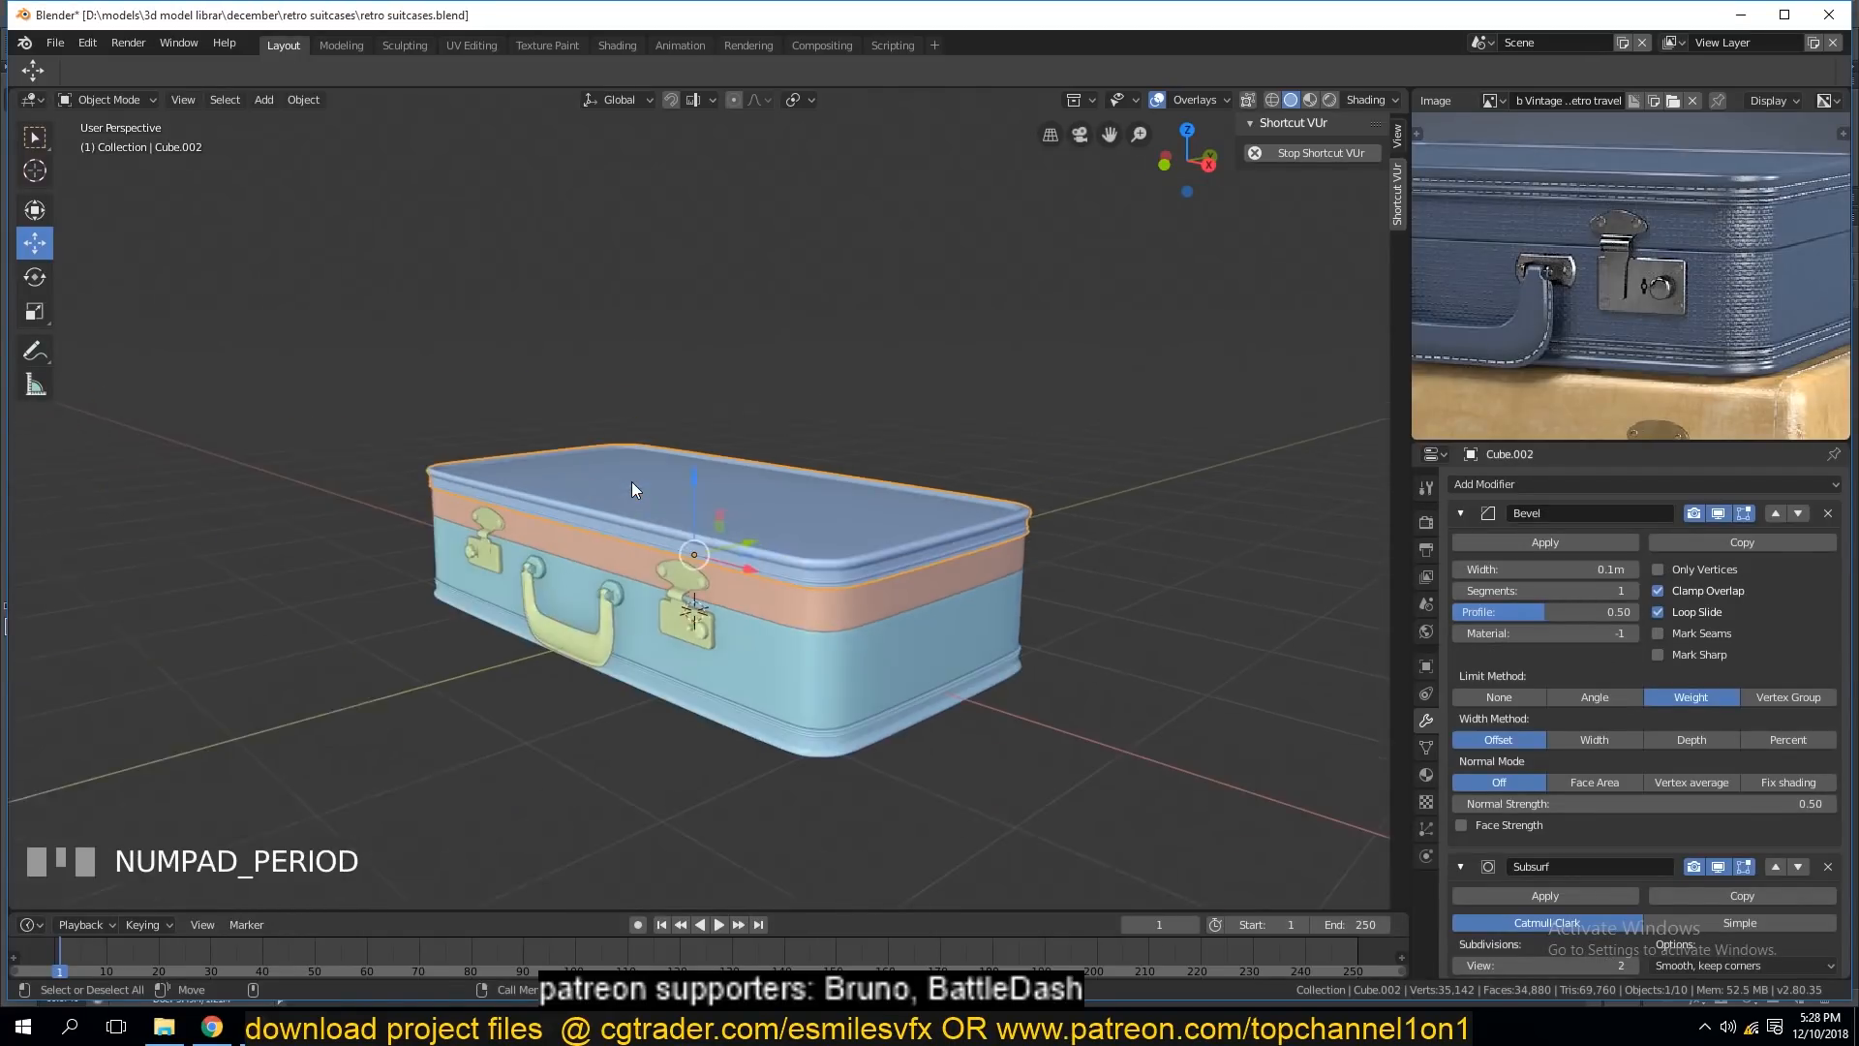
pyautogui.press('a')
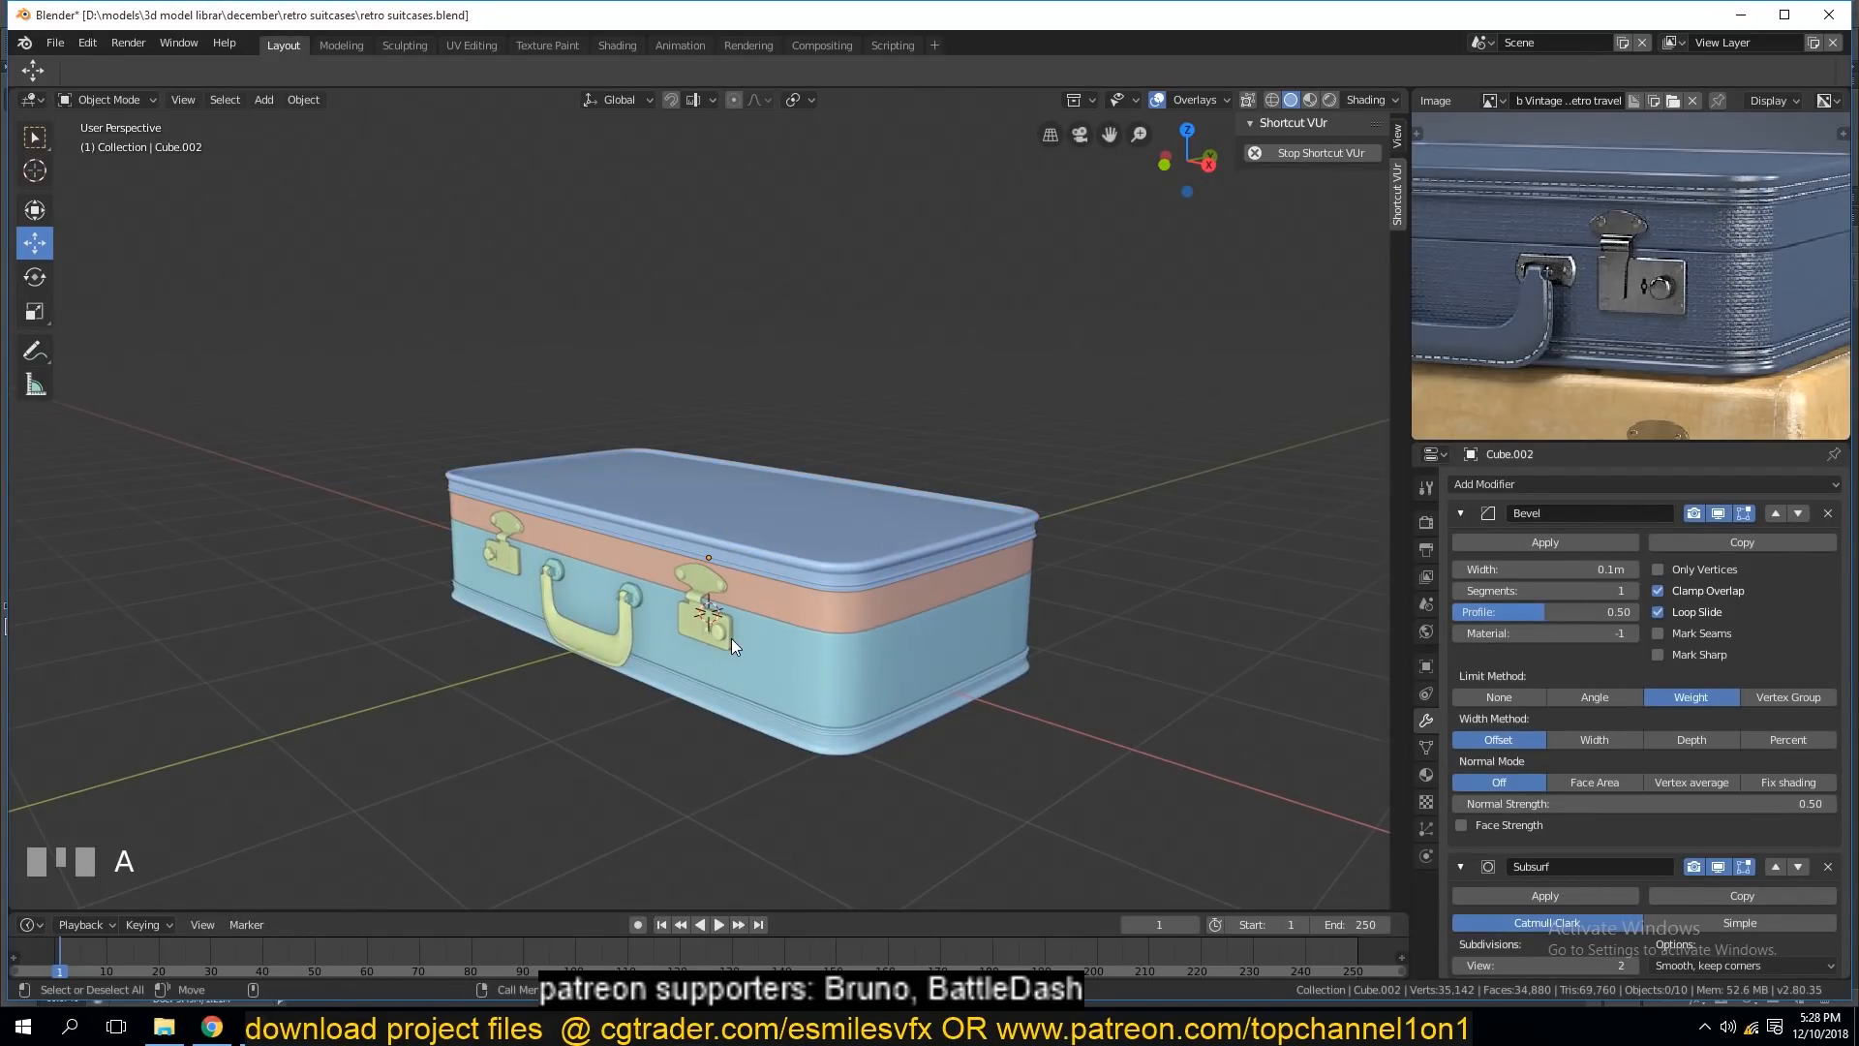
pyautogui.scroll(4, 641, 668)
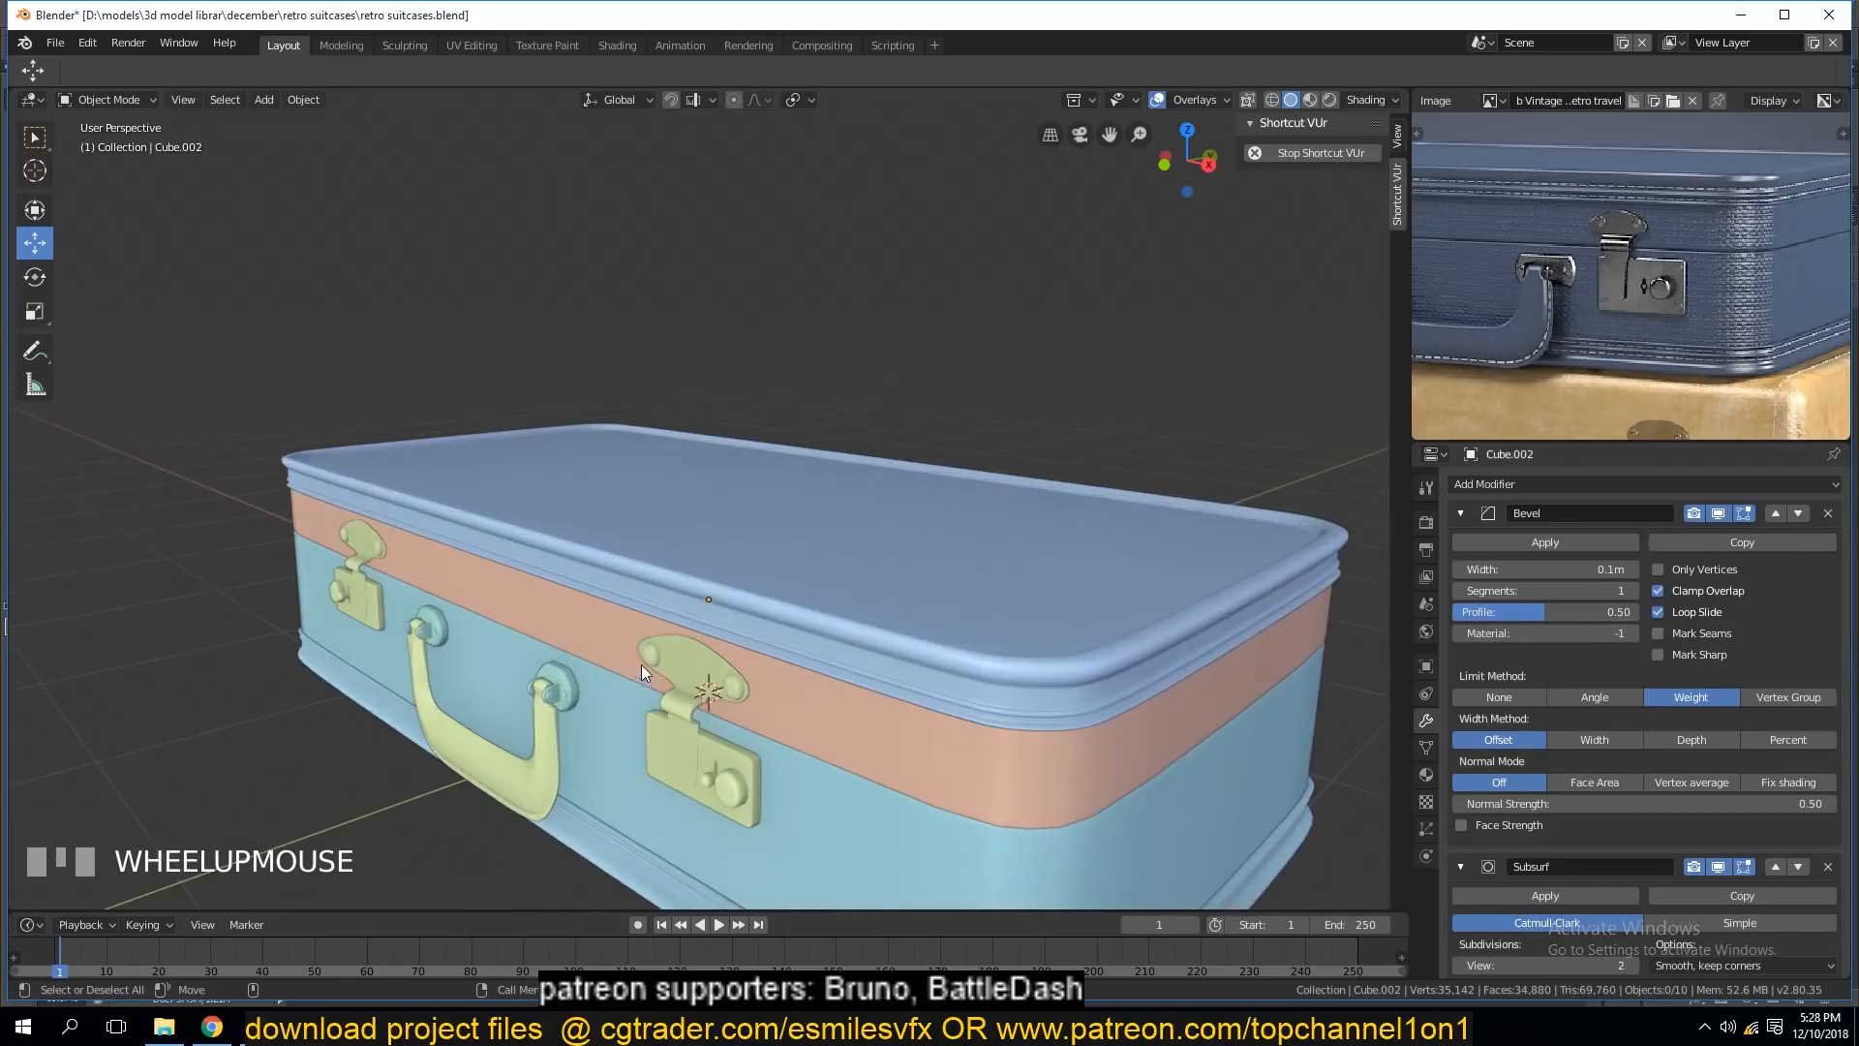
pyautogui.press('`')
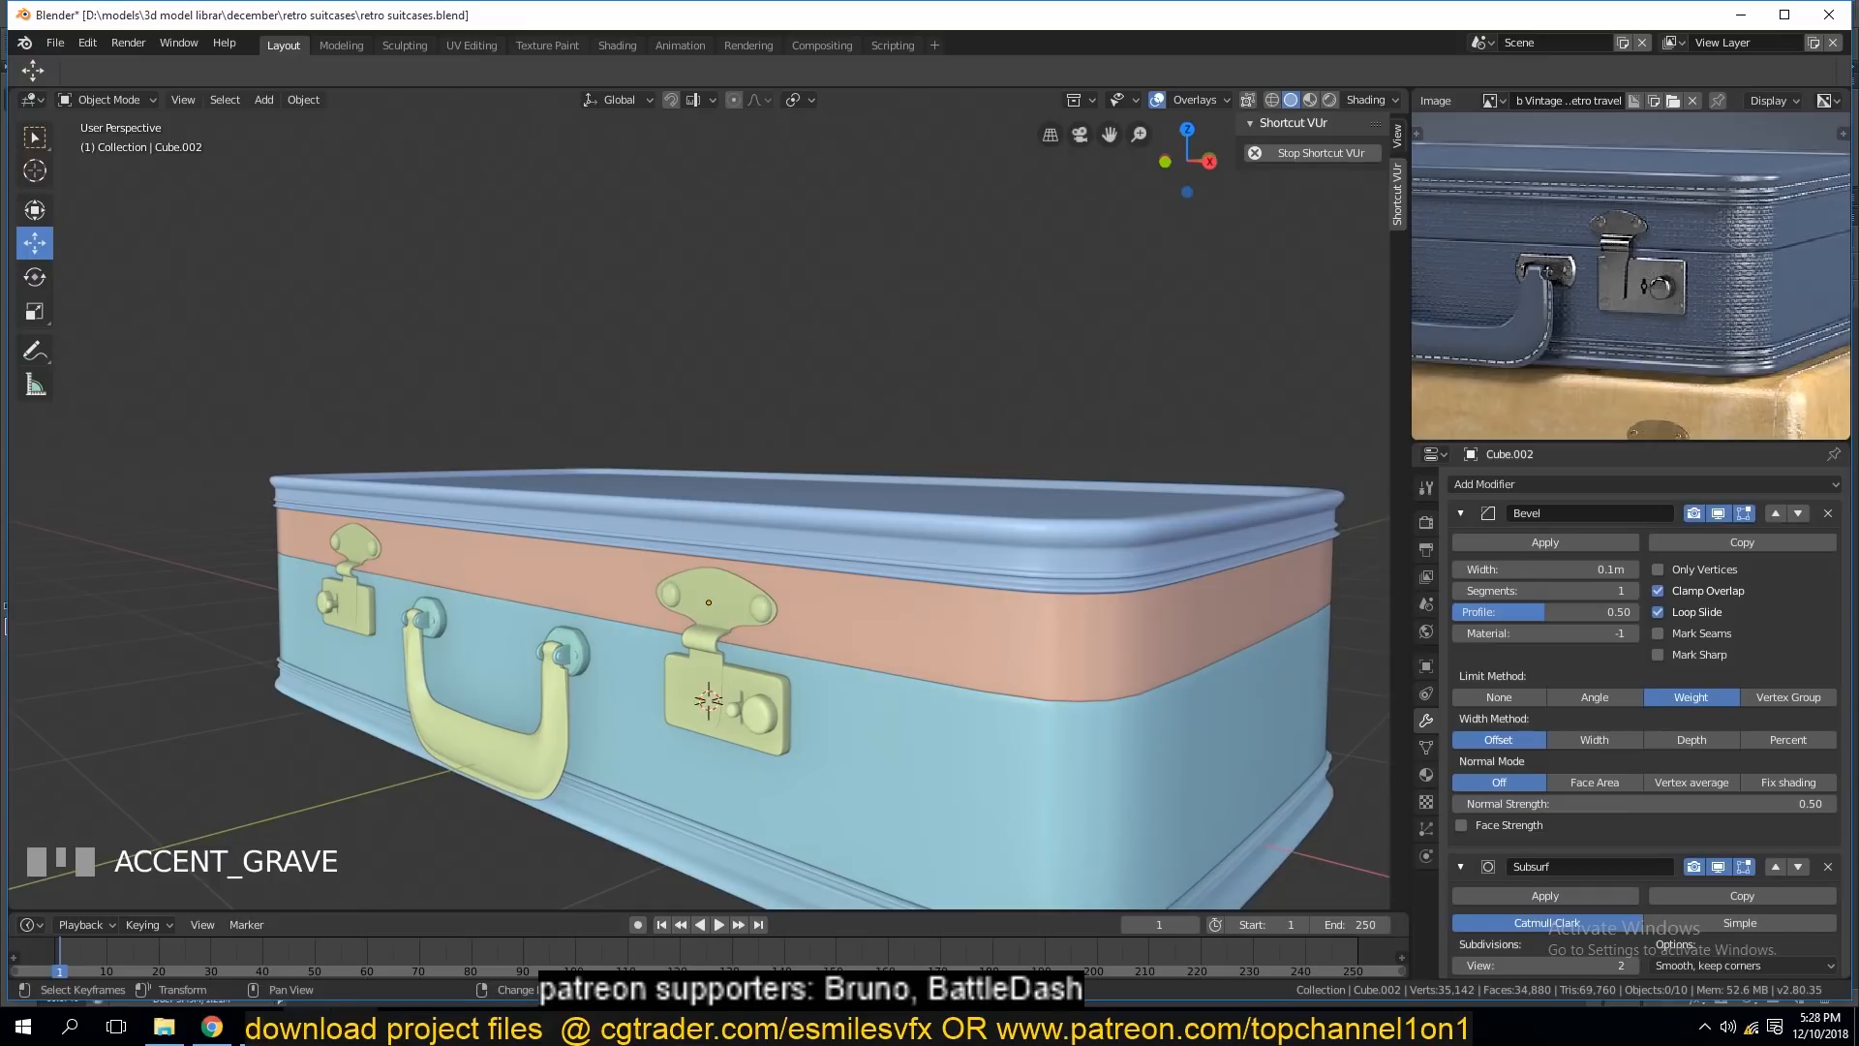
pyautogui.hotkey('alt', 'Tab')
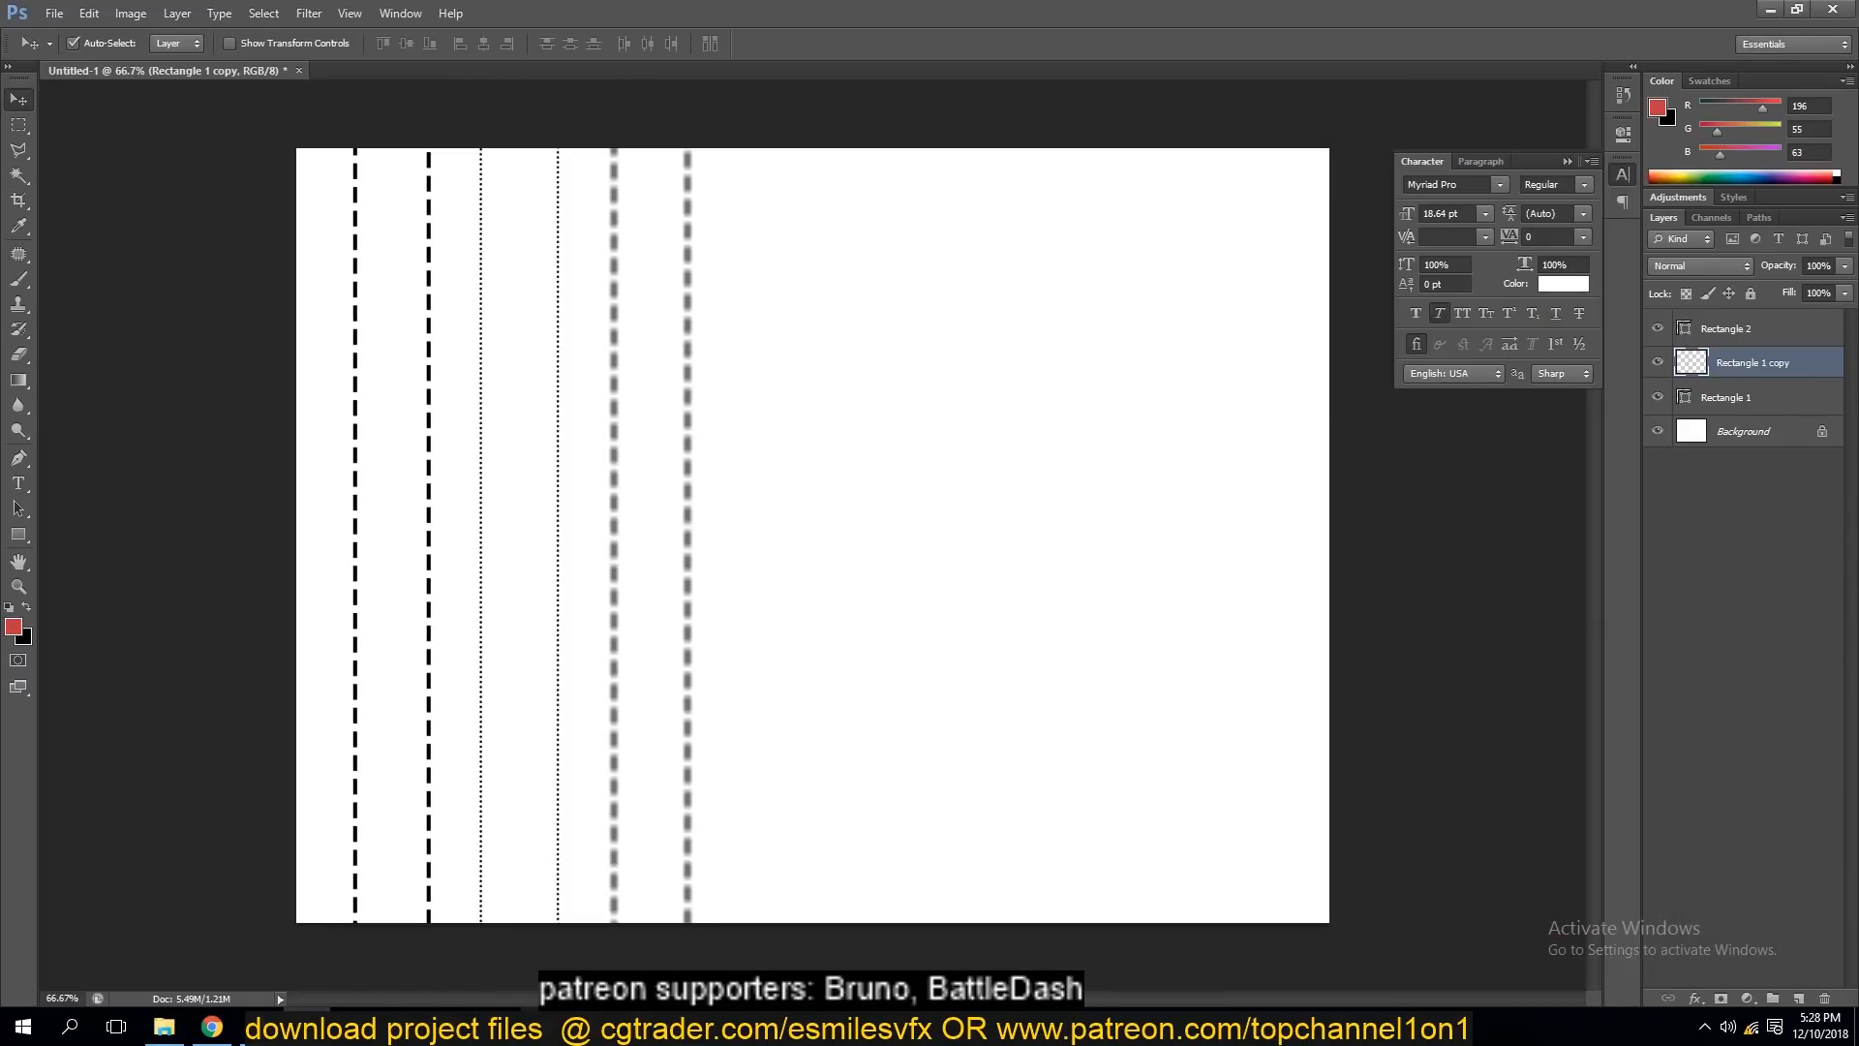
pyautogui.hotkey('alt', 'Tab')
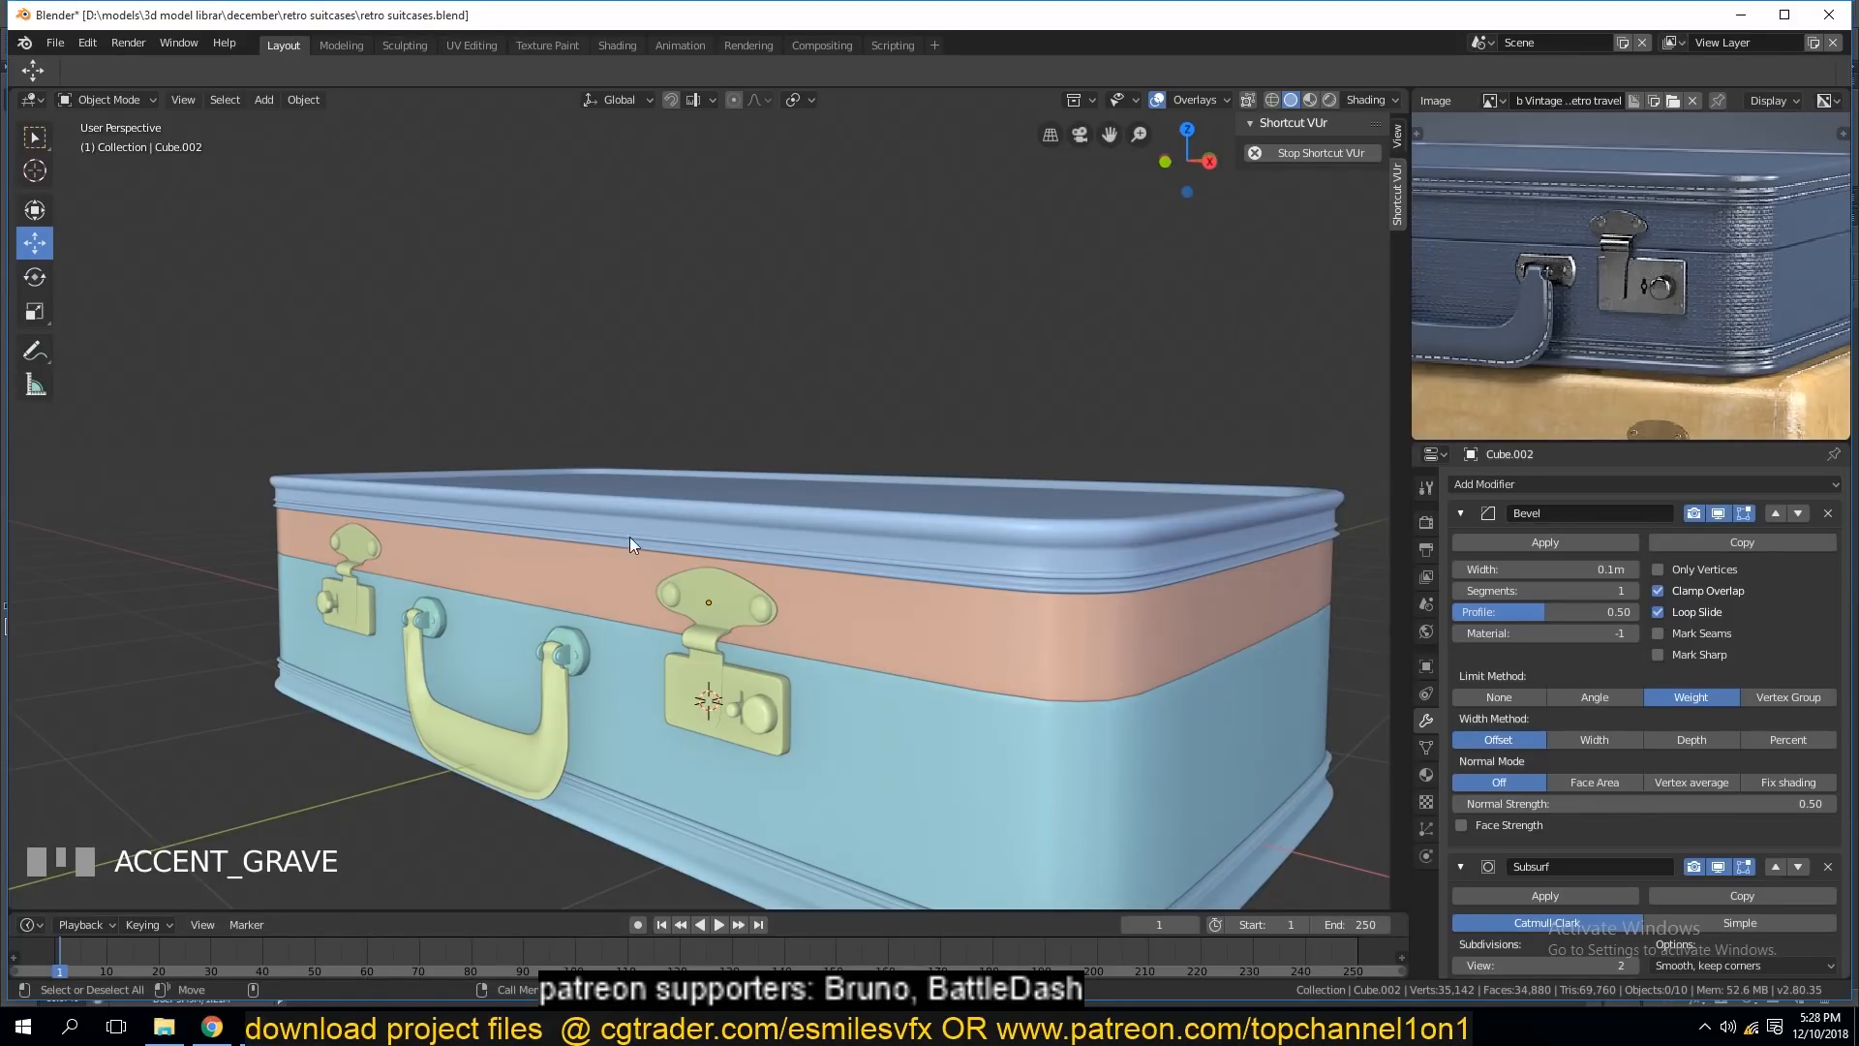
# Select the suitcase lid, bring it into the UV Editing workspace, and return it to Object Mode.
pyautogui.click(703, 530)
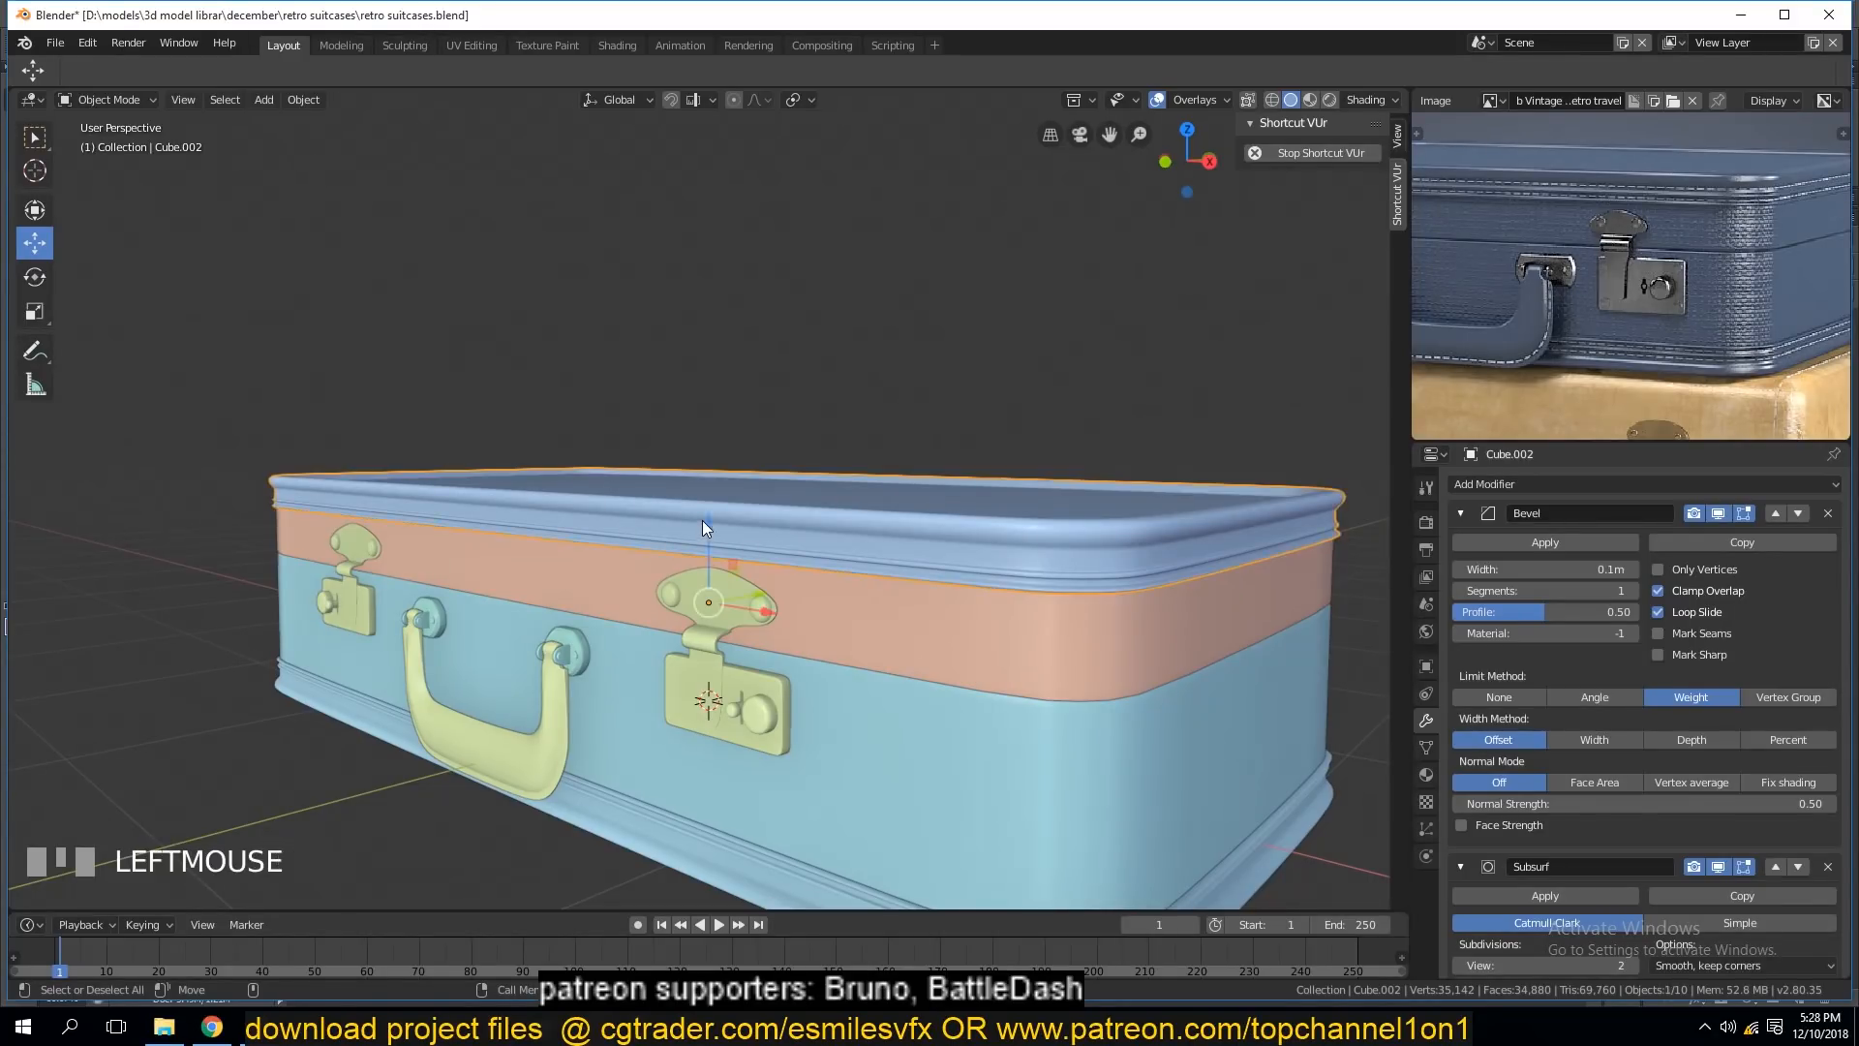
pyautogui.click(472, 46)
pyautogui.press('KP_Decimal')
pyautogui.press('a')
pyautogui.press('`')
pyautogui.scroll(5, 1148, 428)
pyautogui.hotkey('alt', 'a')
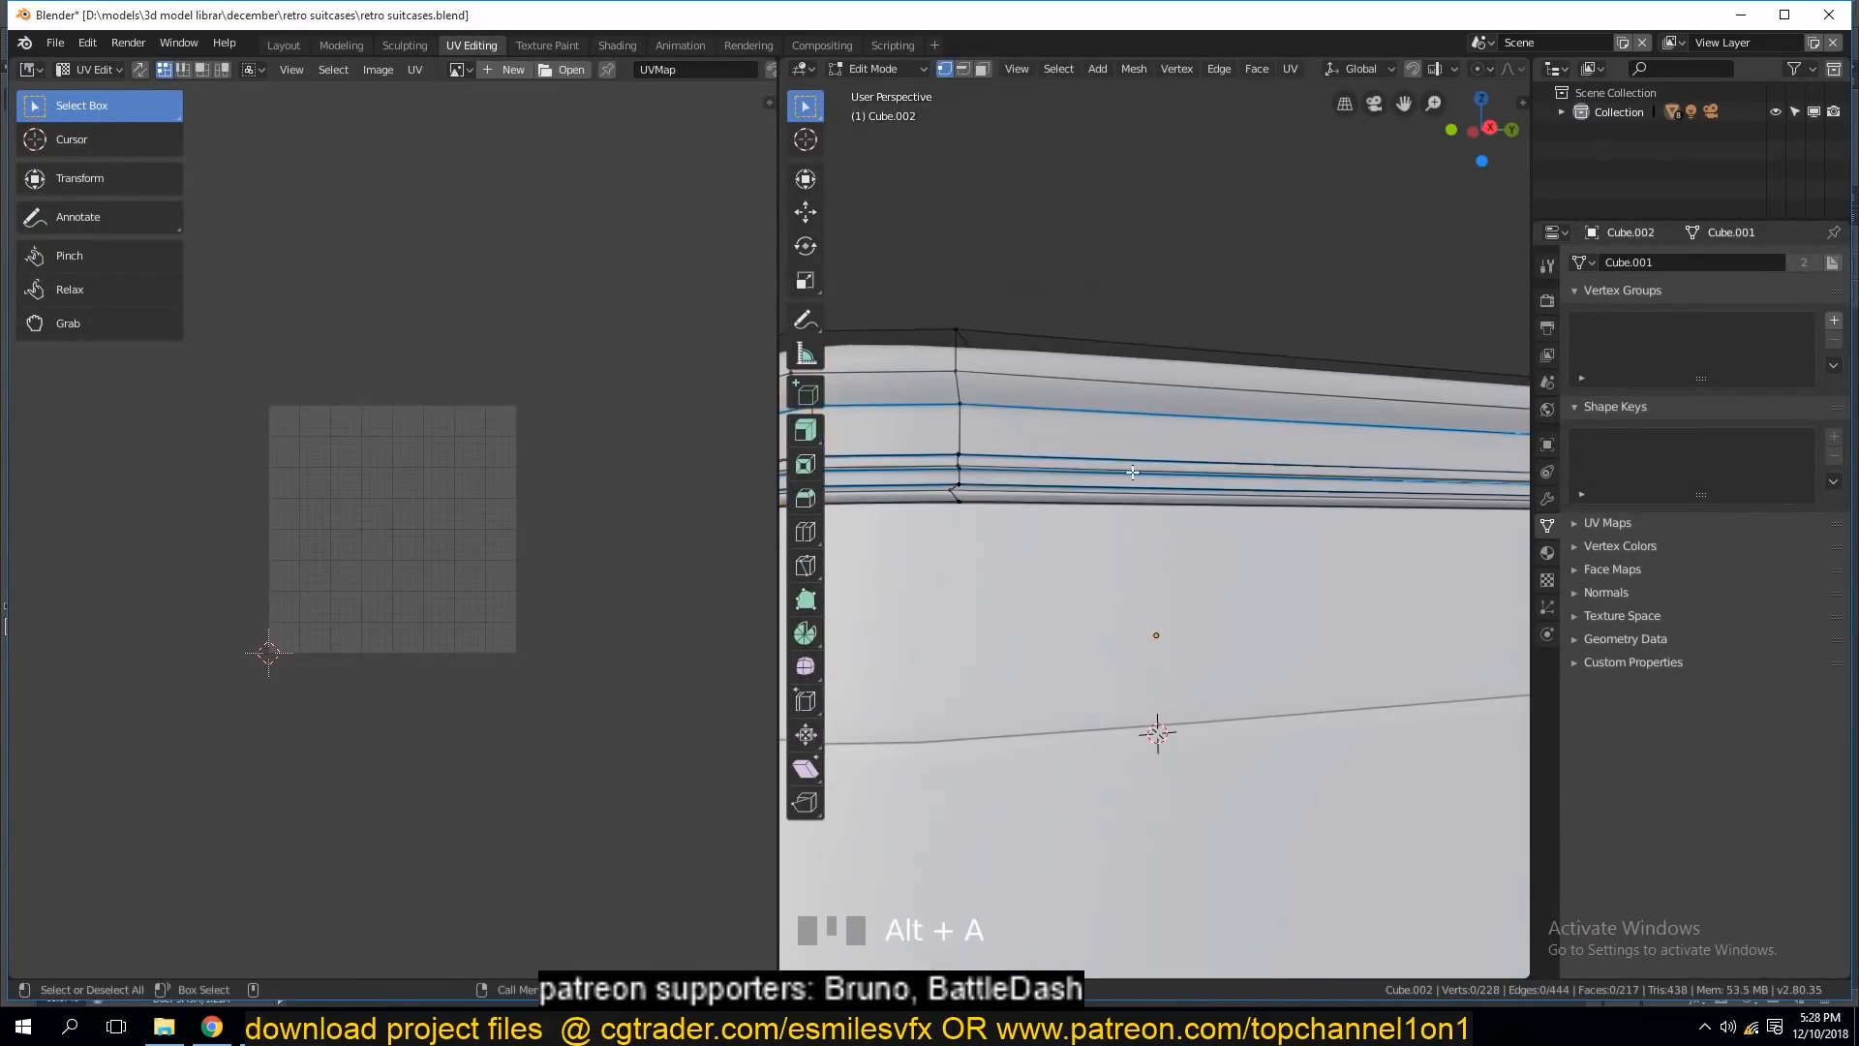
pyautogui.press('`')
pyautogui.press('Tab')
pyautogui.scroll(-1, 1180, 473)
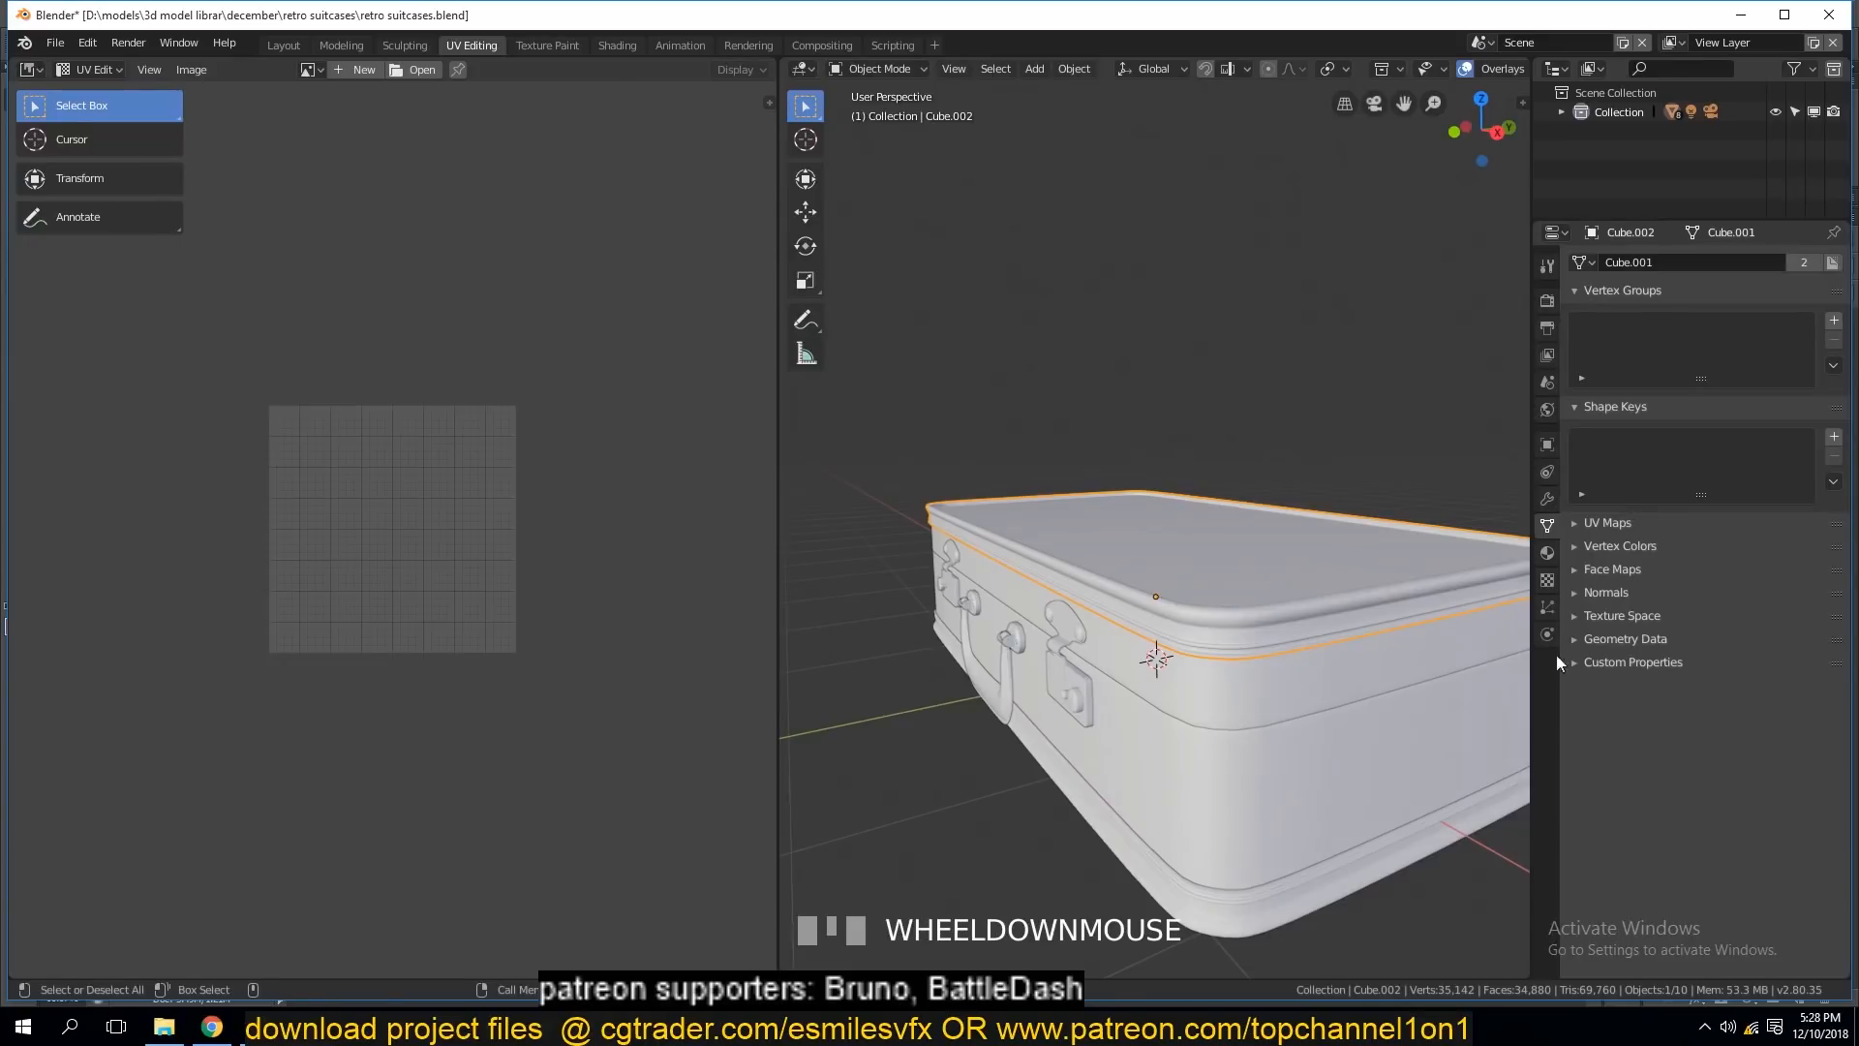
# Display the modifier settings and check them for the suitcase's lid and base trim.
pyautogui.click(1548, 499)
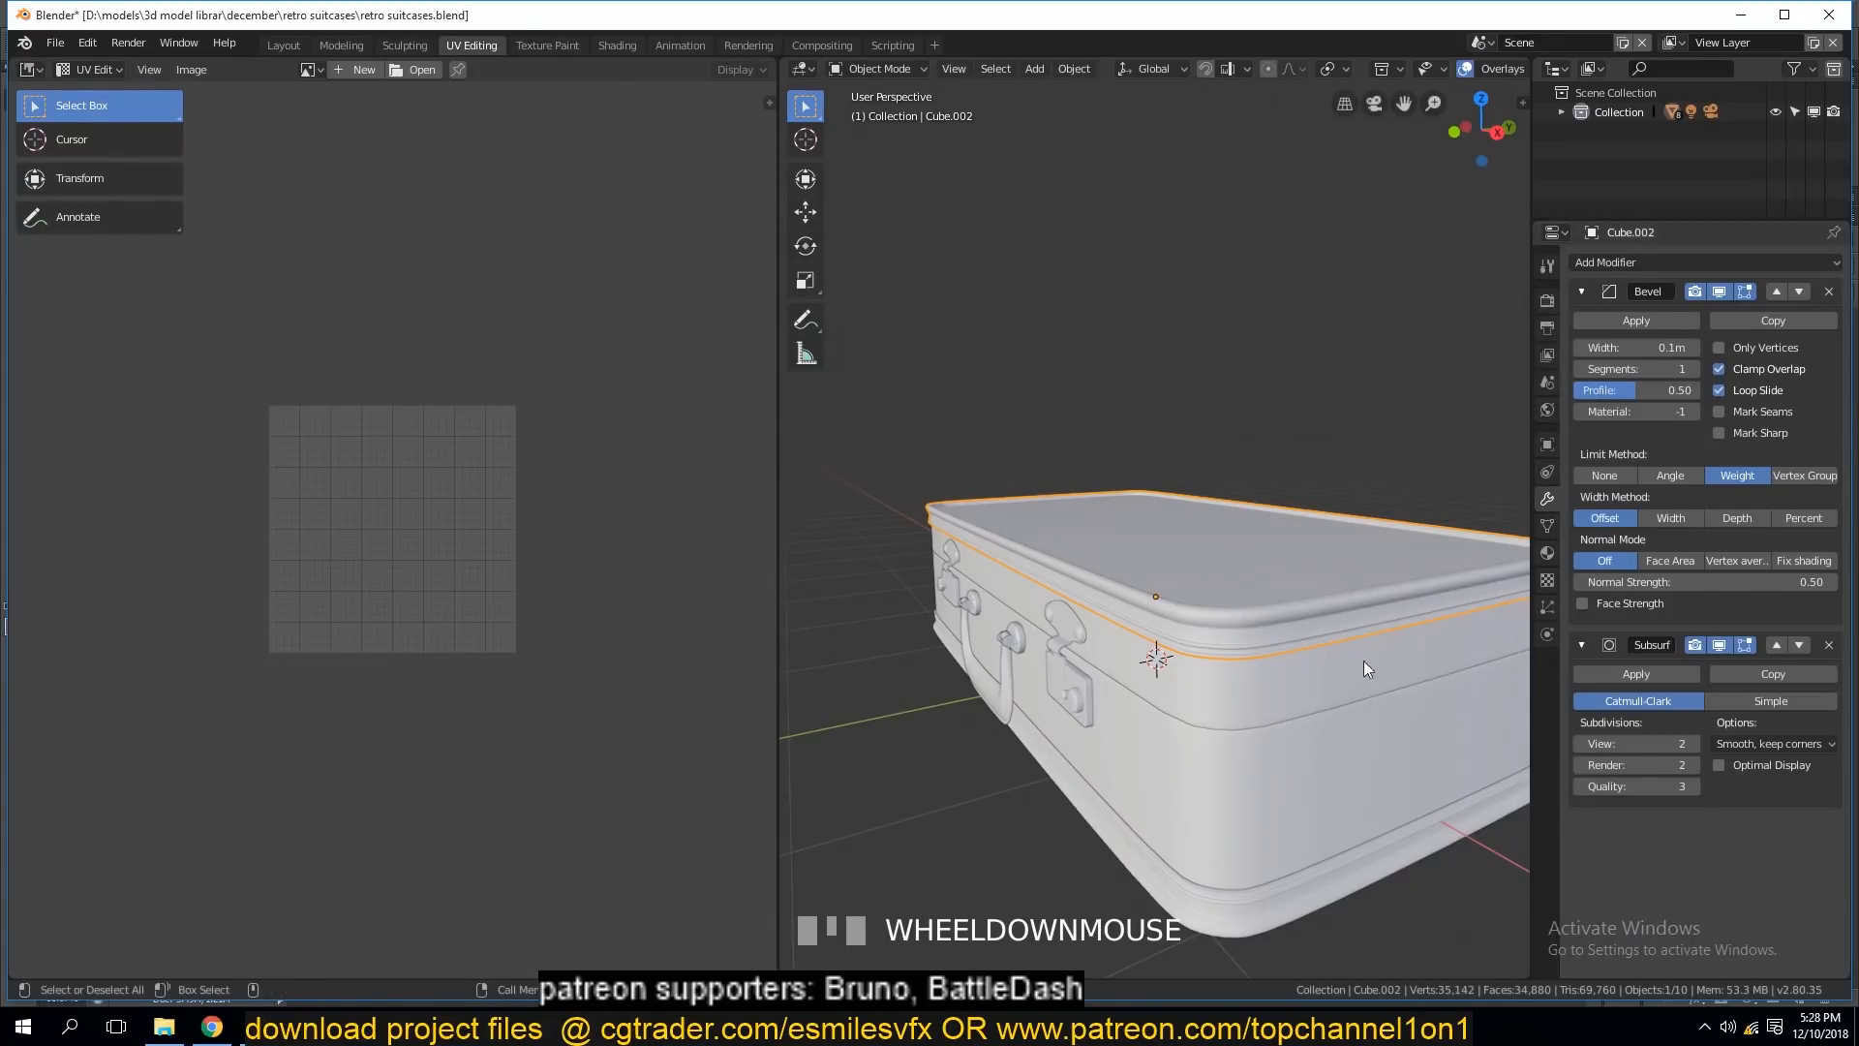
pyautogui.click(1278, 765)
pyautogui.click(1274, 605)
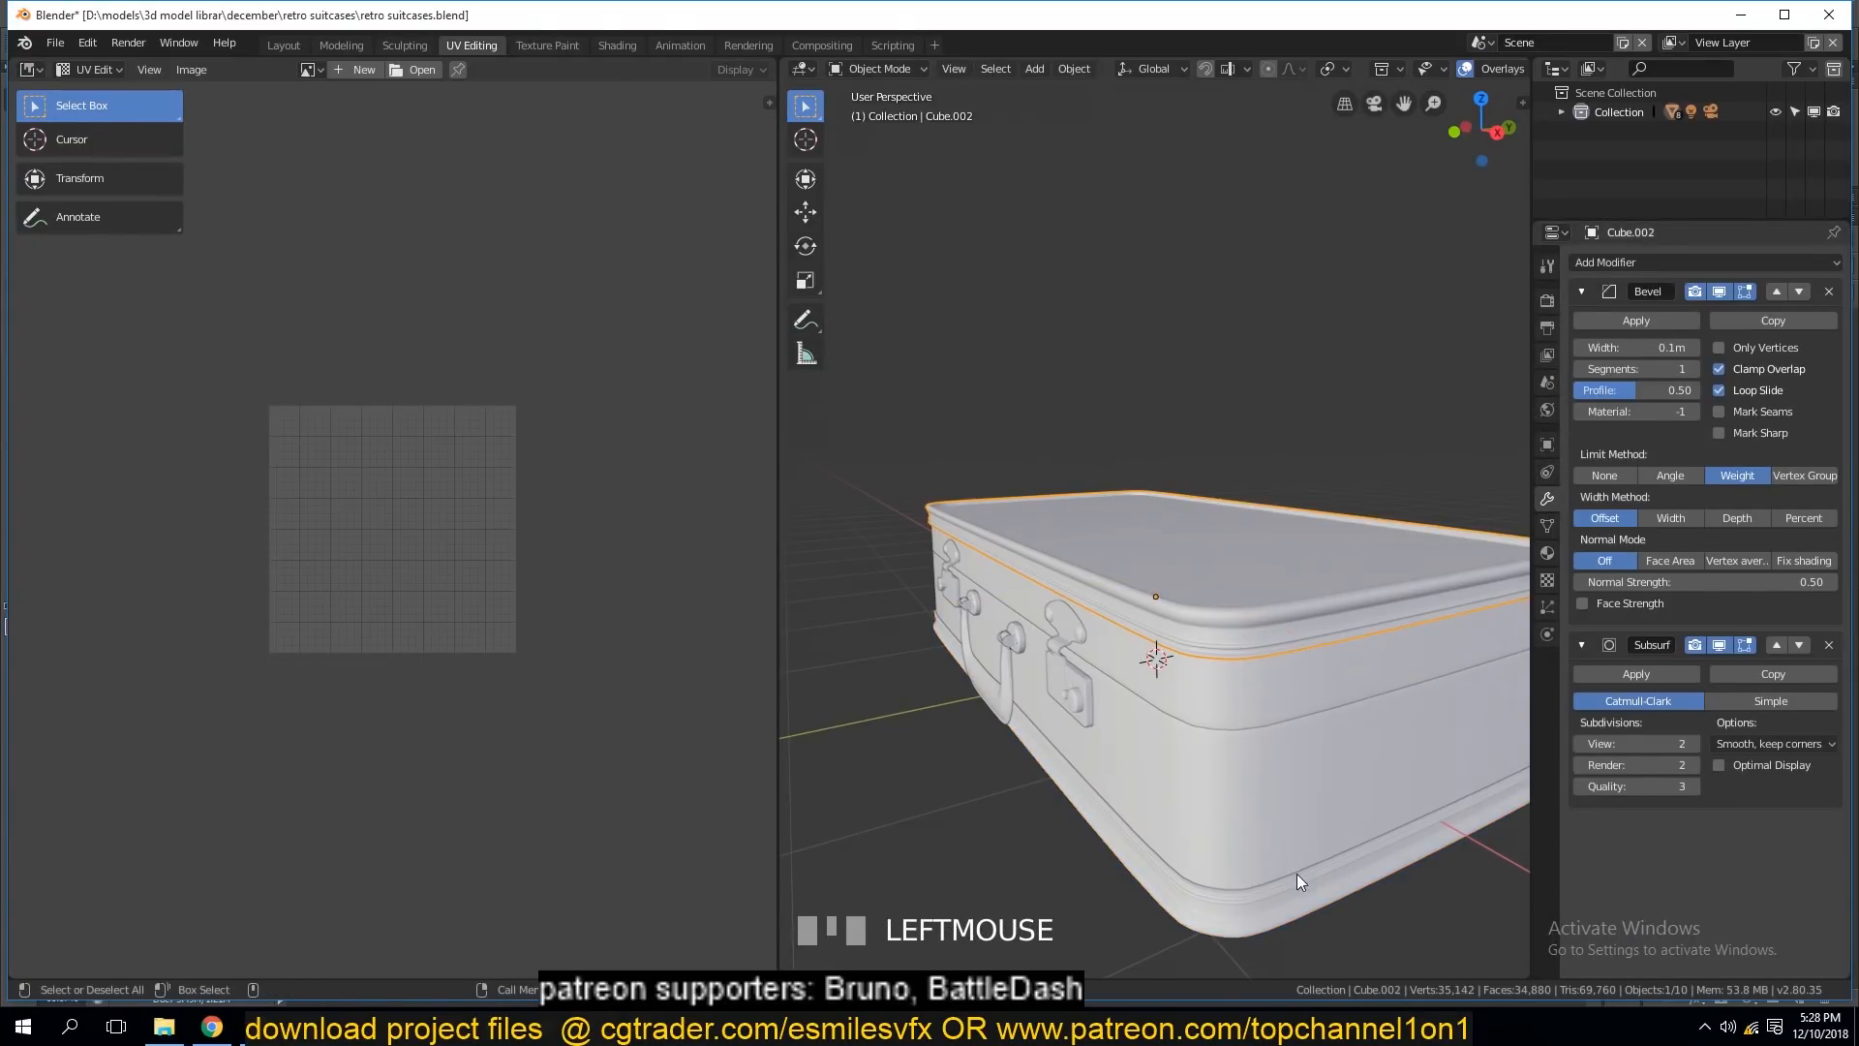
pyautogui.click(1263, 687)
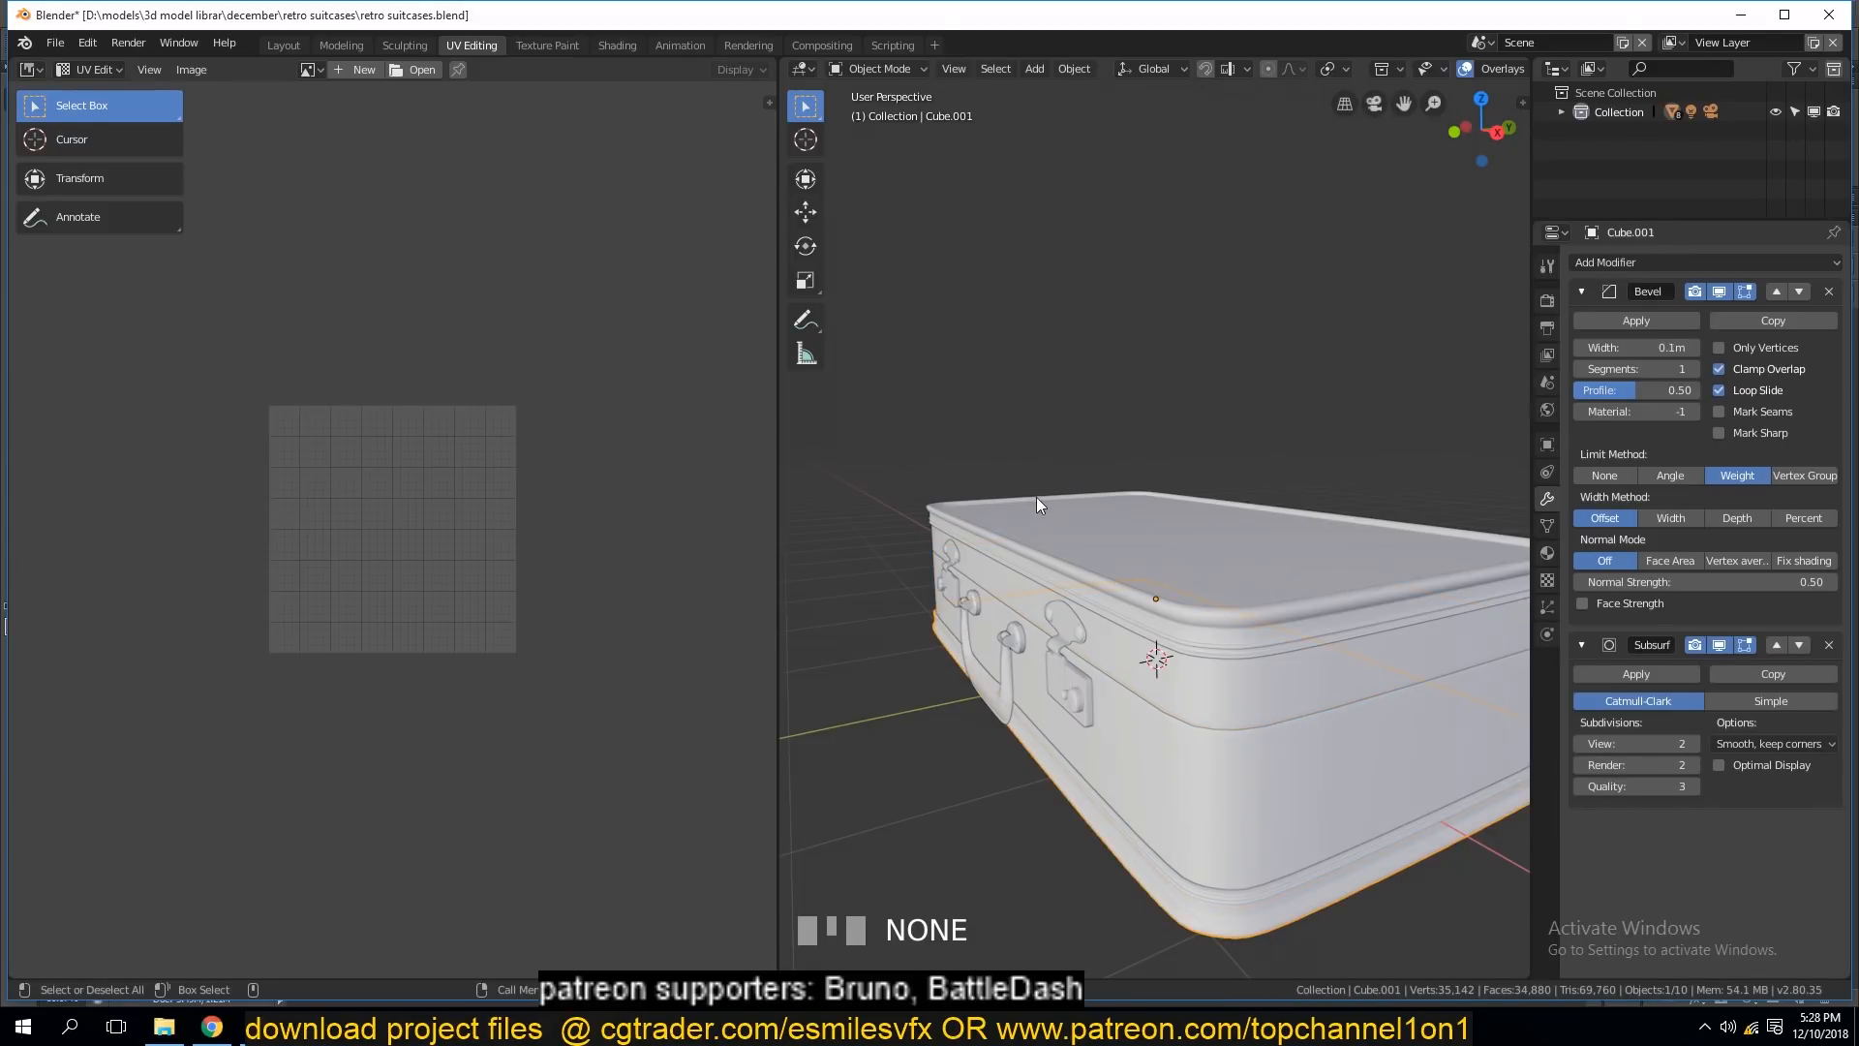
pyautogui.click(929, 507)
pyautogui.click(1114, 755)
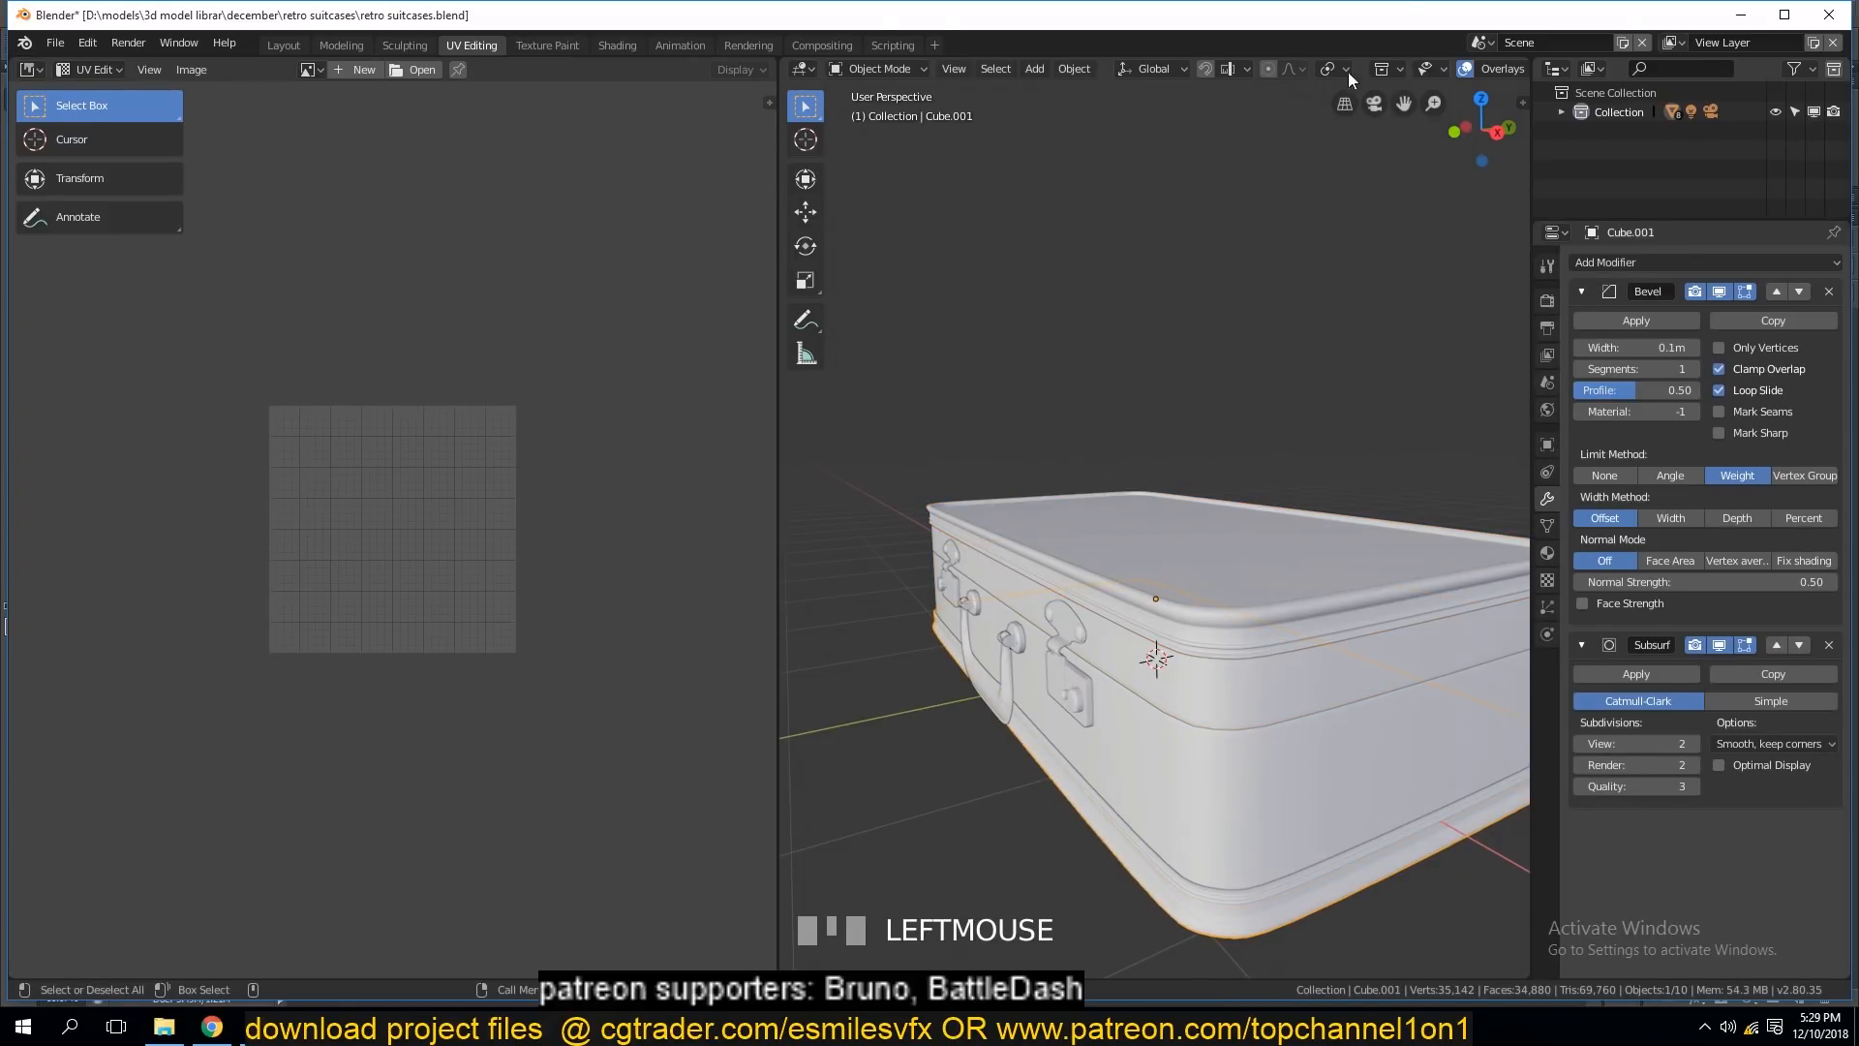
# Set the viewport's solid shading colour to Random.
pyautogui.scroll(-5, 1472, 77)
pyautogui.click(1487, 68)
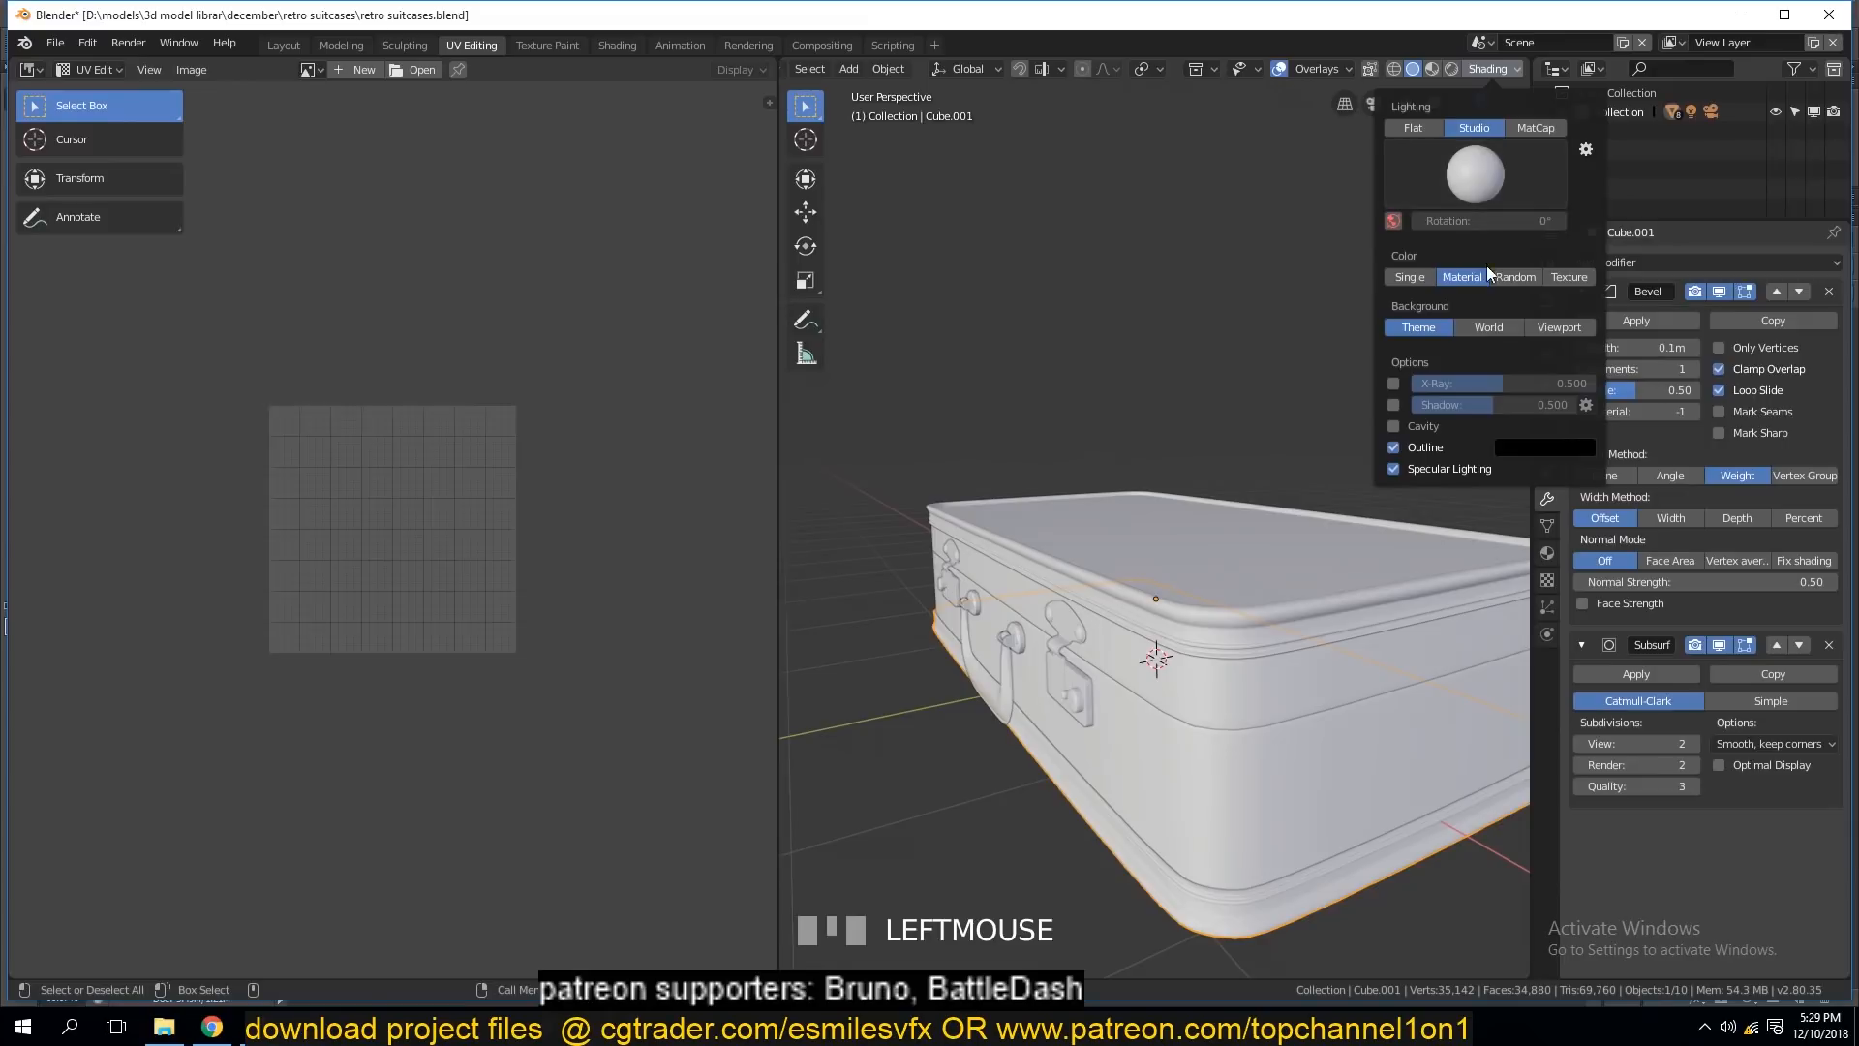
pyautogui.click(1530, 279)
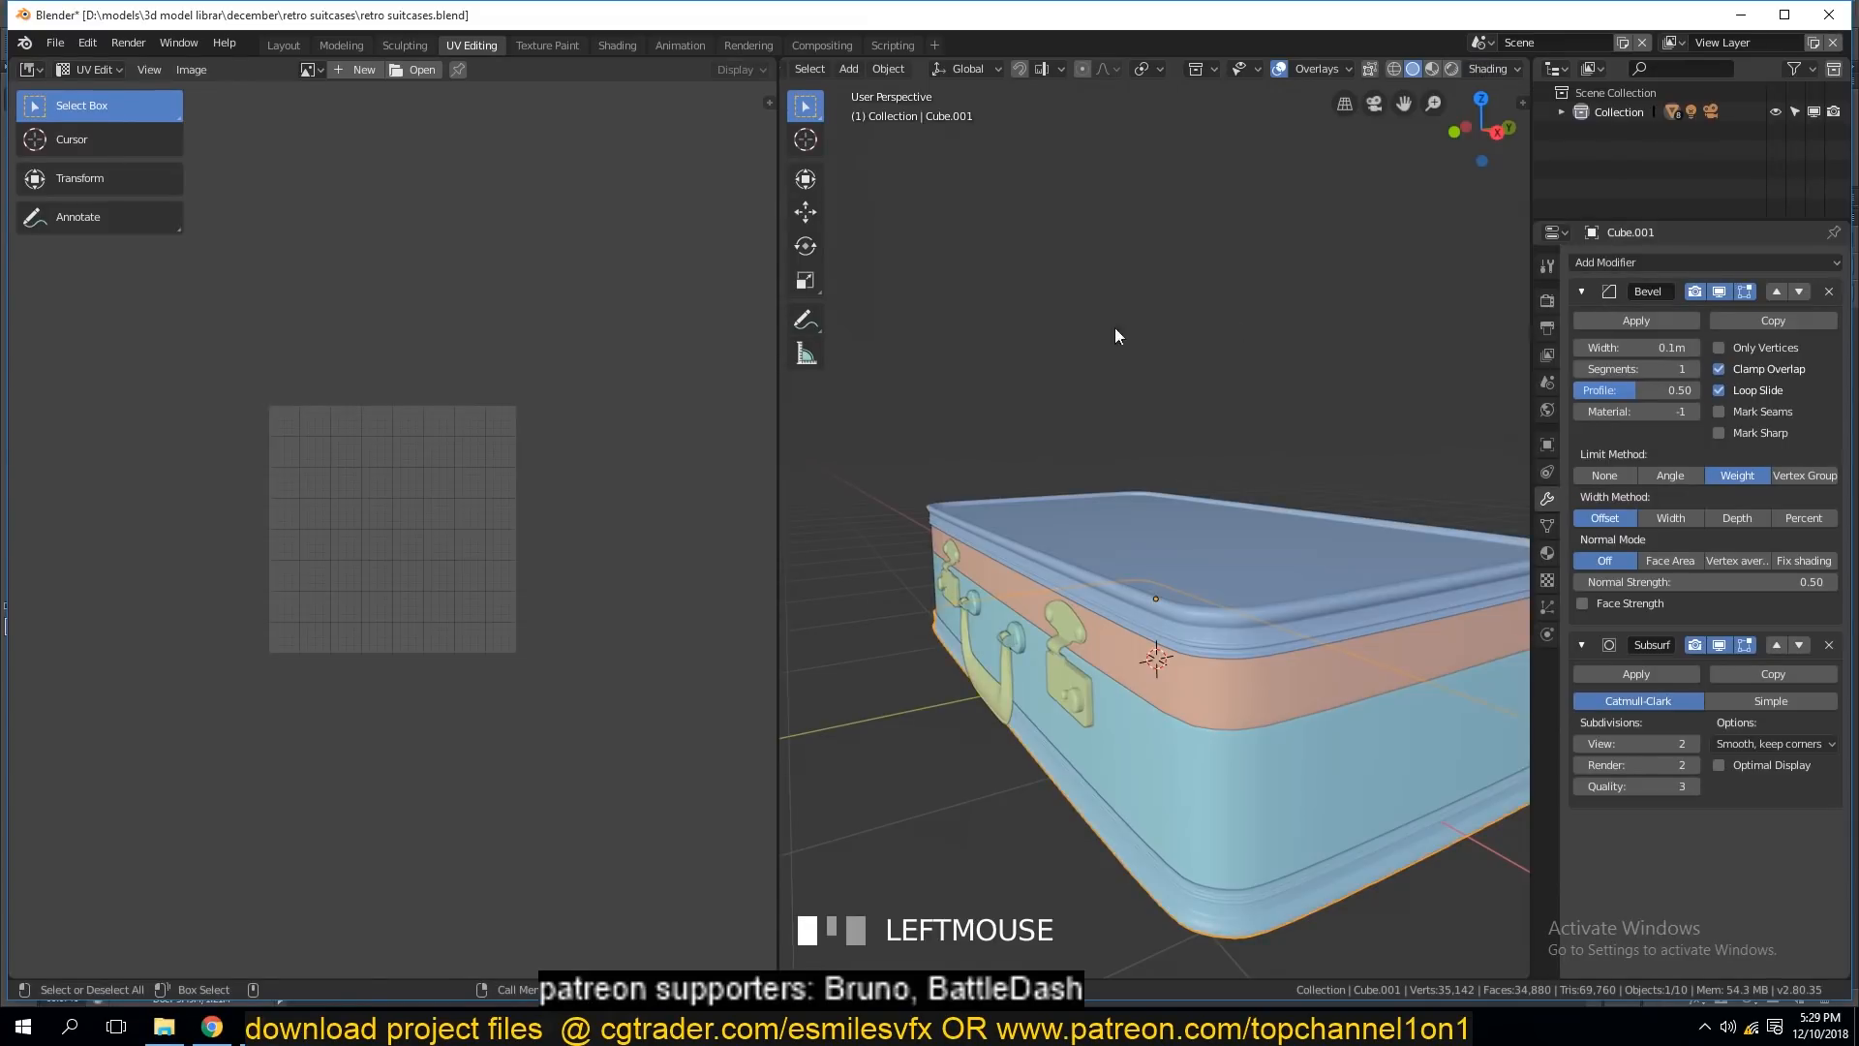
# Select the suitcase lid and isolate it in local view.
pyautogui.press('`')
pyautogui.moveTo(1066, 352); pyautogui.dragTo(1112, 490, button='middle')
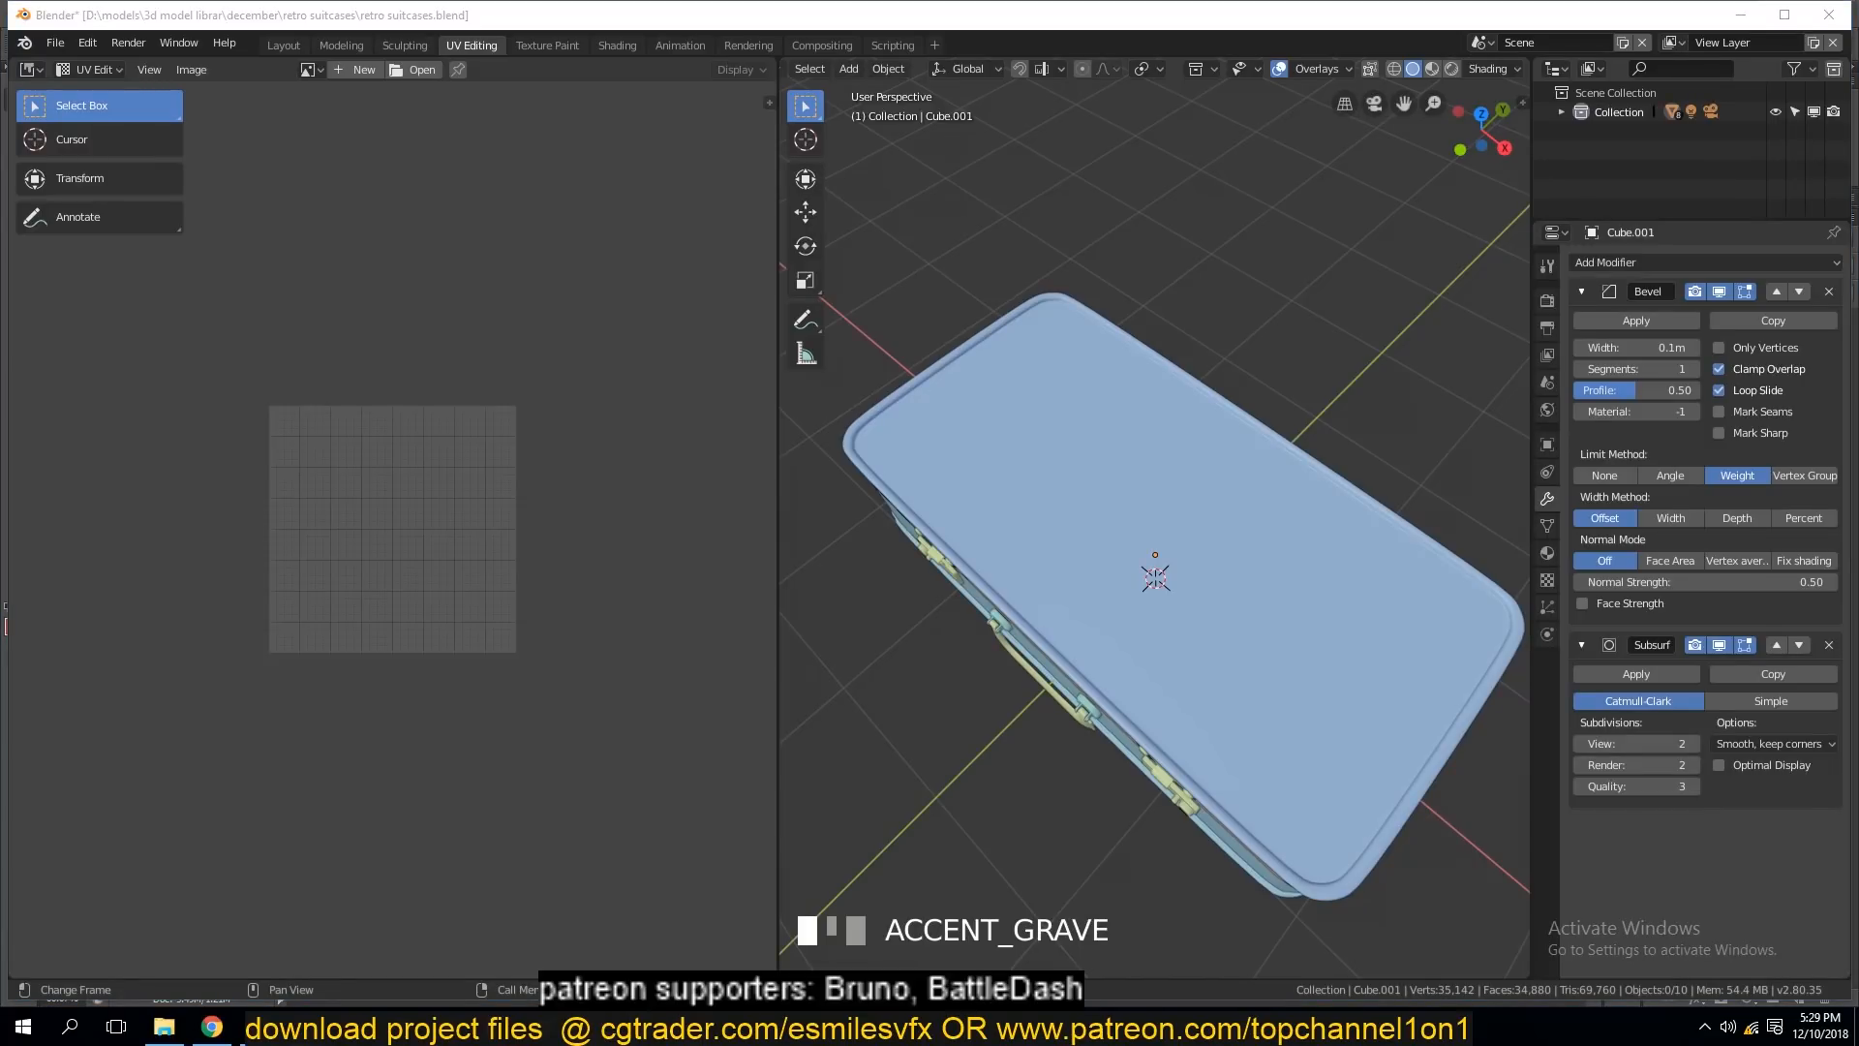
pyautogui.keyDown('alt'); pyautogui.moveTo(1162, 503); pyautogui.dragTo(1123, 402, button='middle'); pyautogui.keyUp('alt')
pyautogui.click(1204, 560)
pyautogui.press('KP_Divide')
pyautogui.press('`')
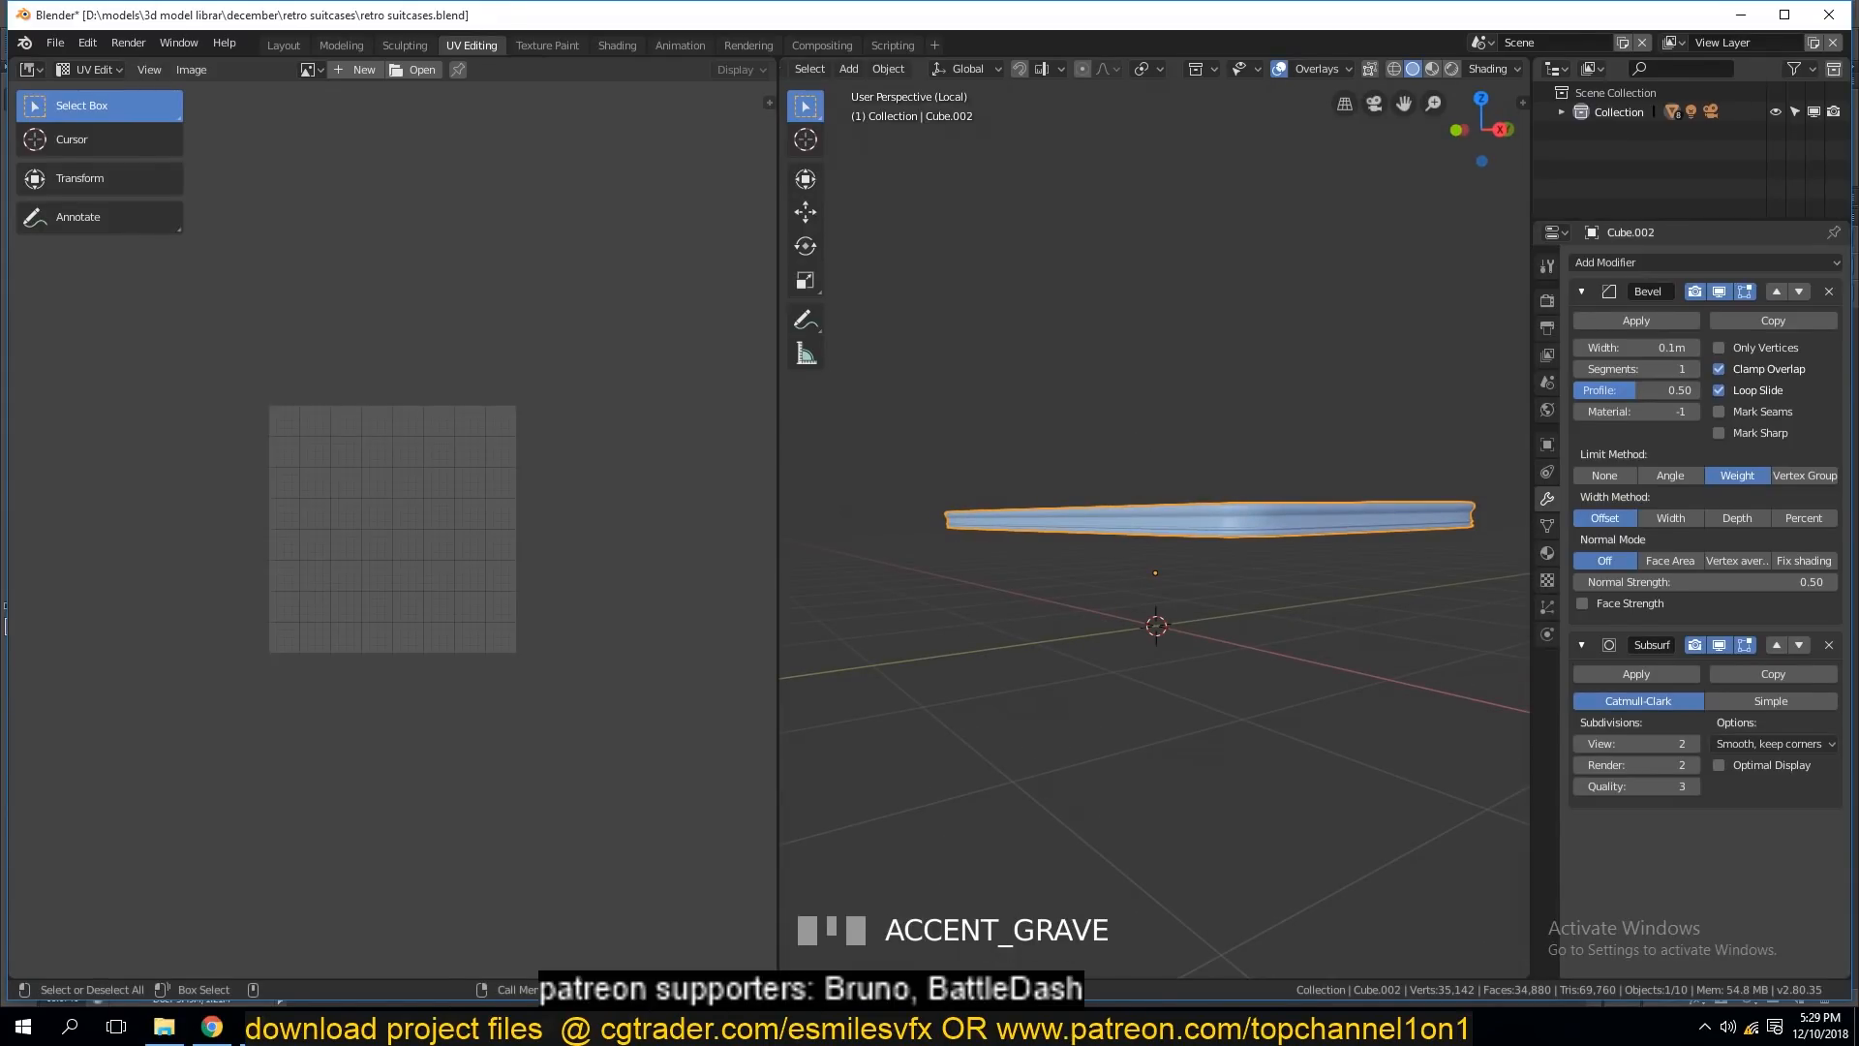
pyautogui.press('KP_Divide')
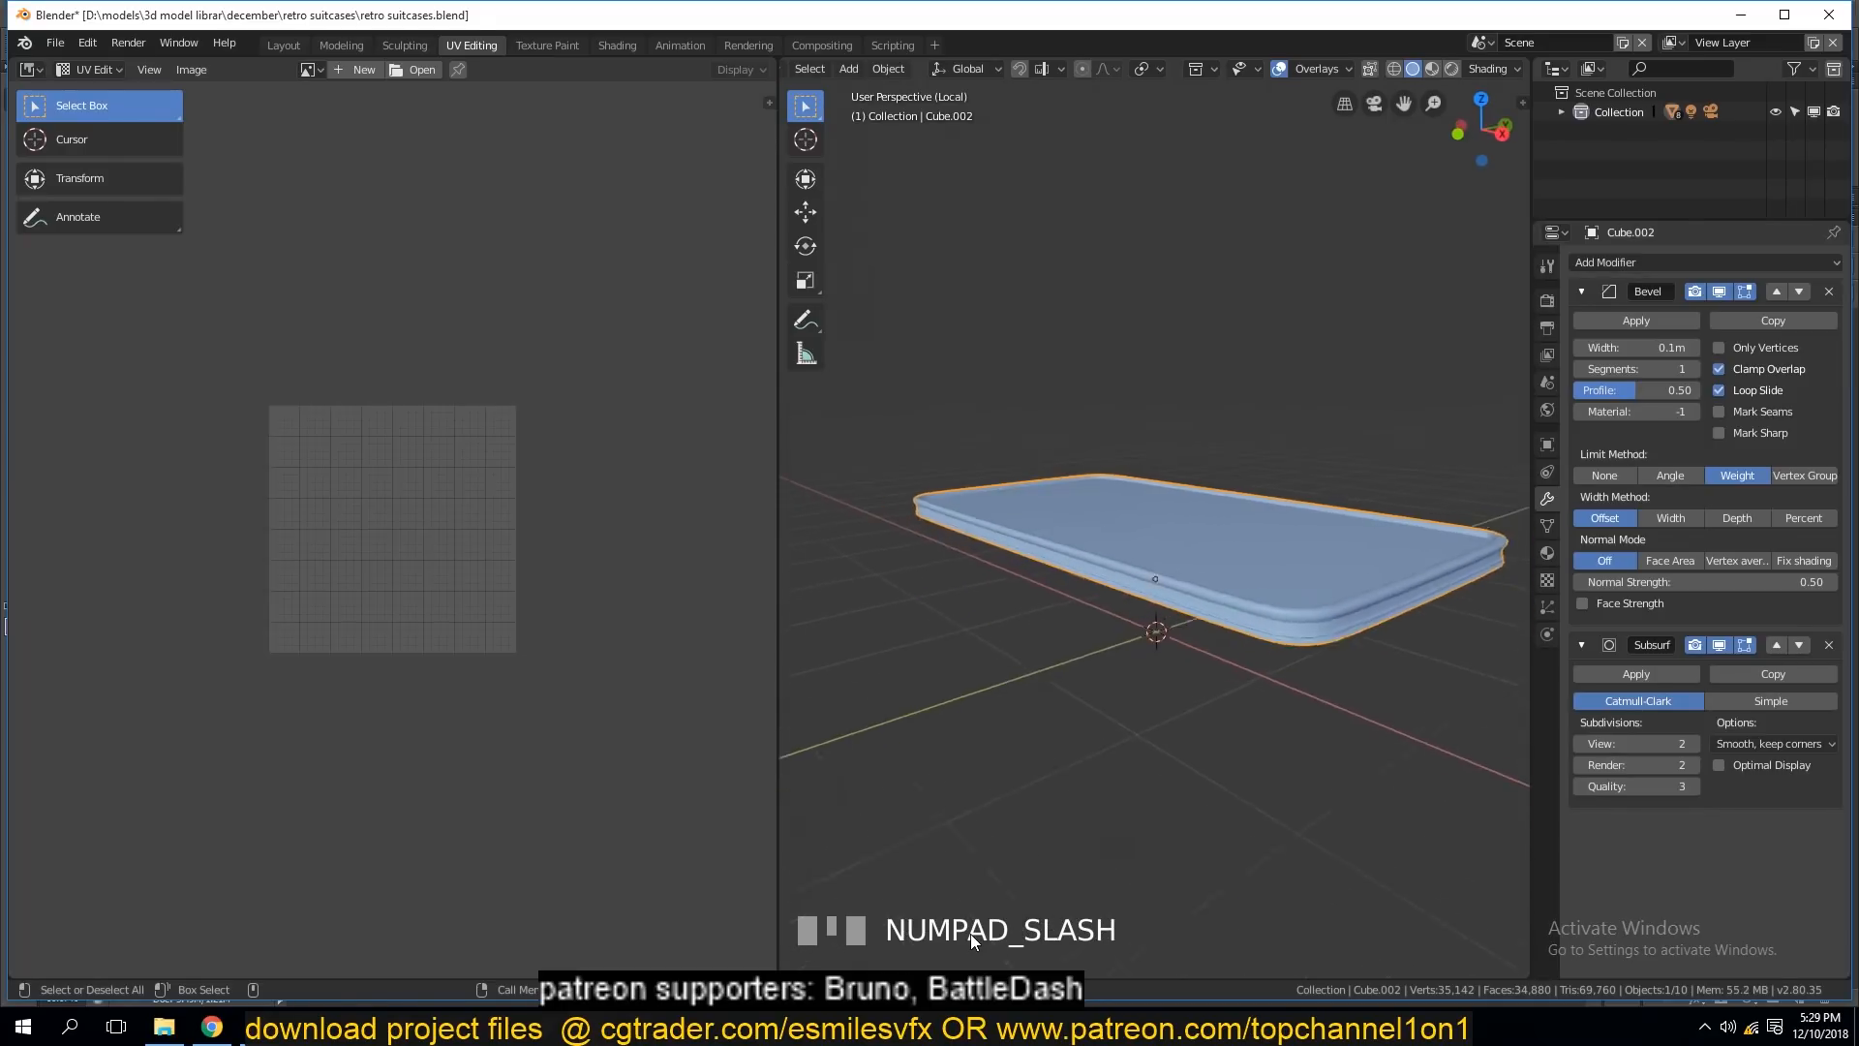
pyautogui.press('KP_Divide')
# Enter Edit Mode on the isolated lid with its side edges in close view.
pyautogui.scroll(2, 1230, 625)
pyautogui.hotkey('alt', 'a')
pyautogui.press('`')
pyautogui.moveTo(1236, 620); pyautogui.dragTo(1202, 605, button='middle')
pyautogui.moveTo(1118, 805); pyautogui.dragTo(1117, 724, button='middle')
pyautogui.click(1107, 596)
pyautogui.press('Tab')
pyautogui.scroll(-2, 1181, 630)
pyautogui.press('`')
pyautogui.moveTo(1182, 633); pyautogui.dragTo(1127, 714, button='middle')
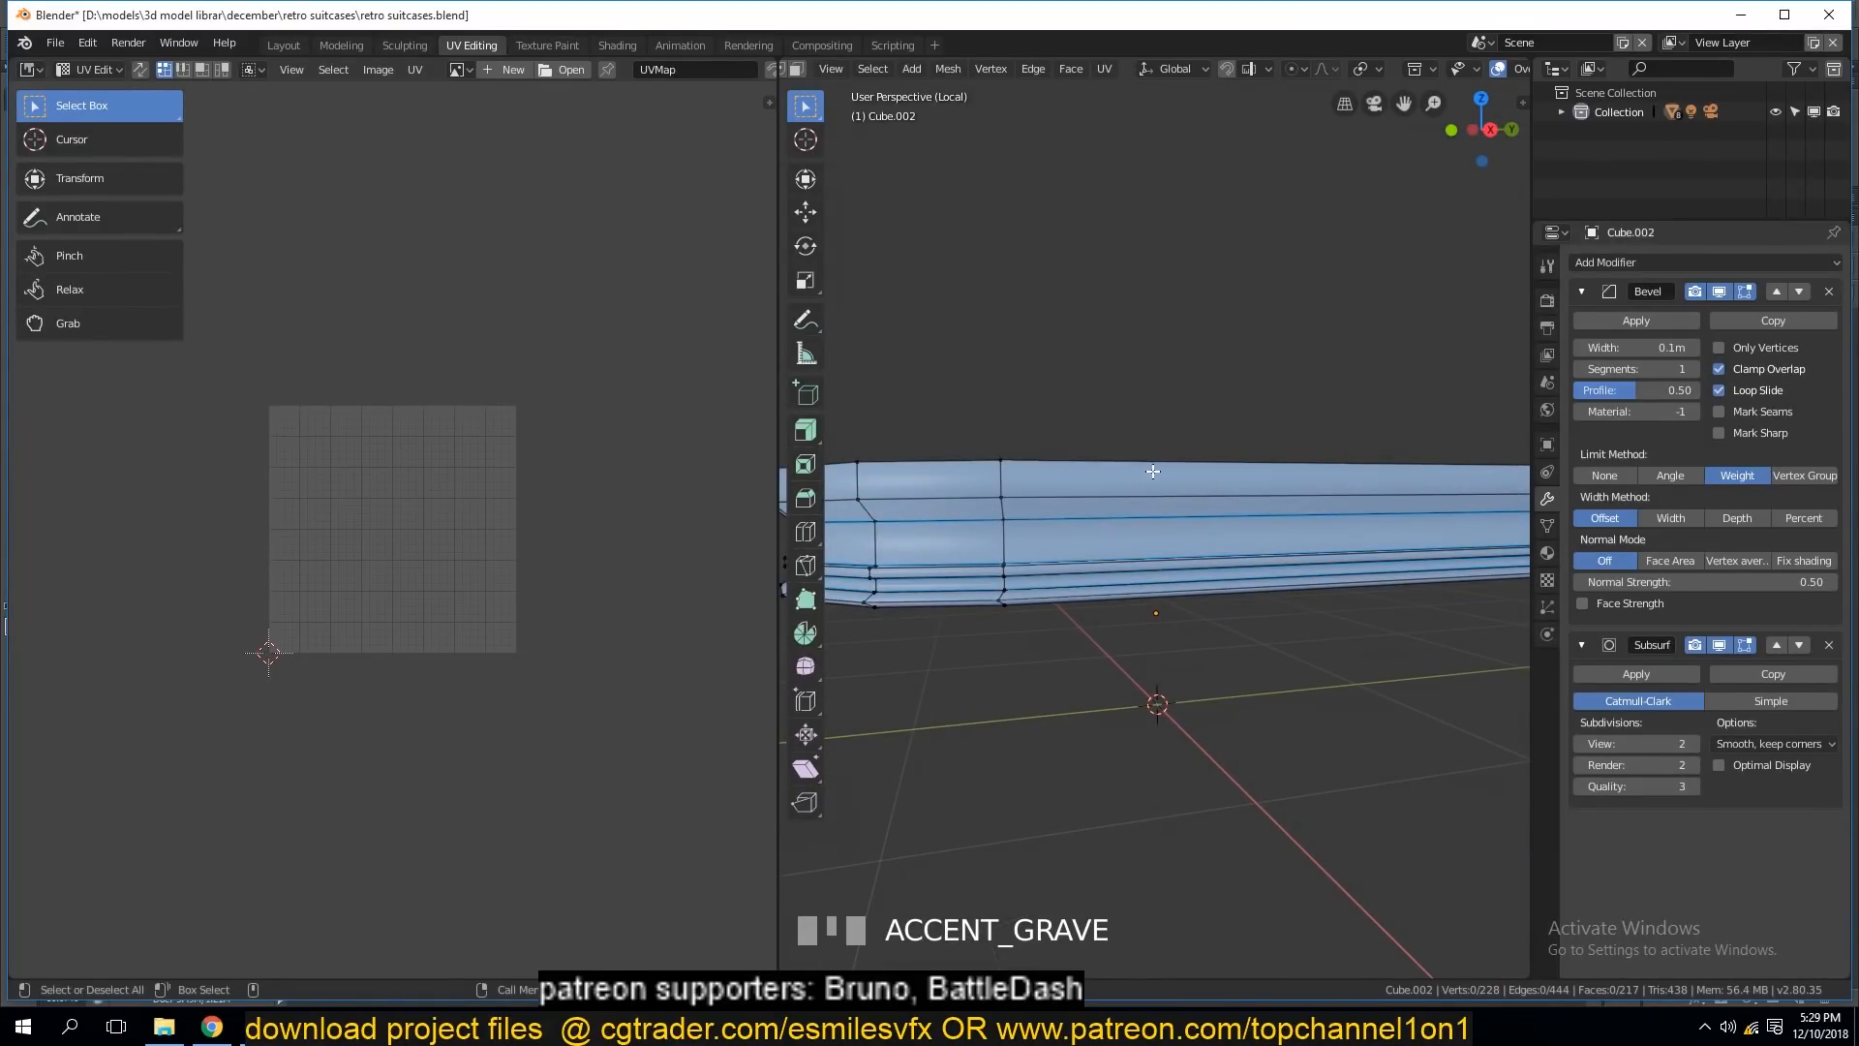
# Turn off the Bevel edge display in the mesh edit overlays.
pyautogui.scroll(-3, 1409, 97)
pyautogui.scroll(5, 1409, 97)
pyautogui.scroll(2, 1411, 77)
pyautogui.scroll(2, 1406, 79)
pyautogui.click(1337, 71)
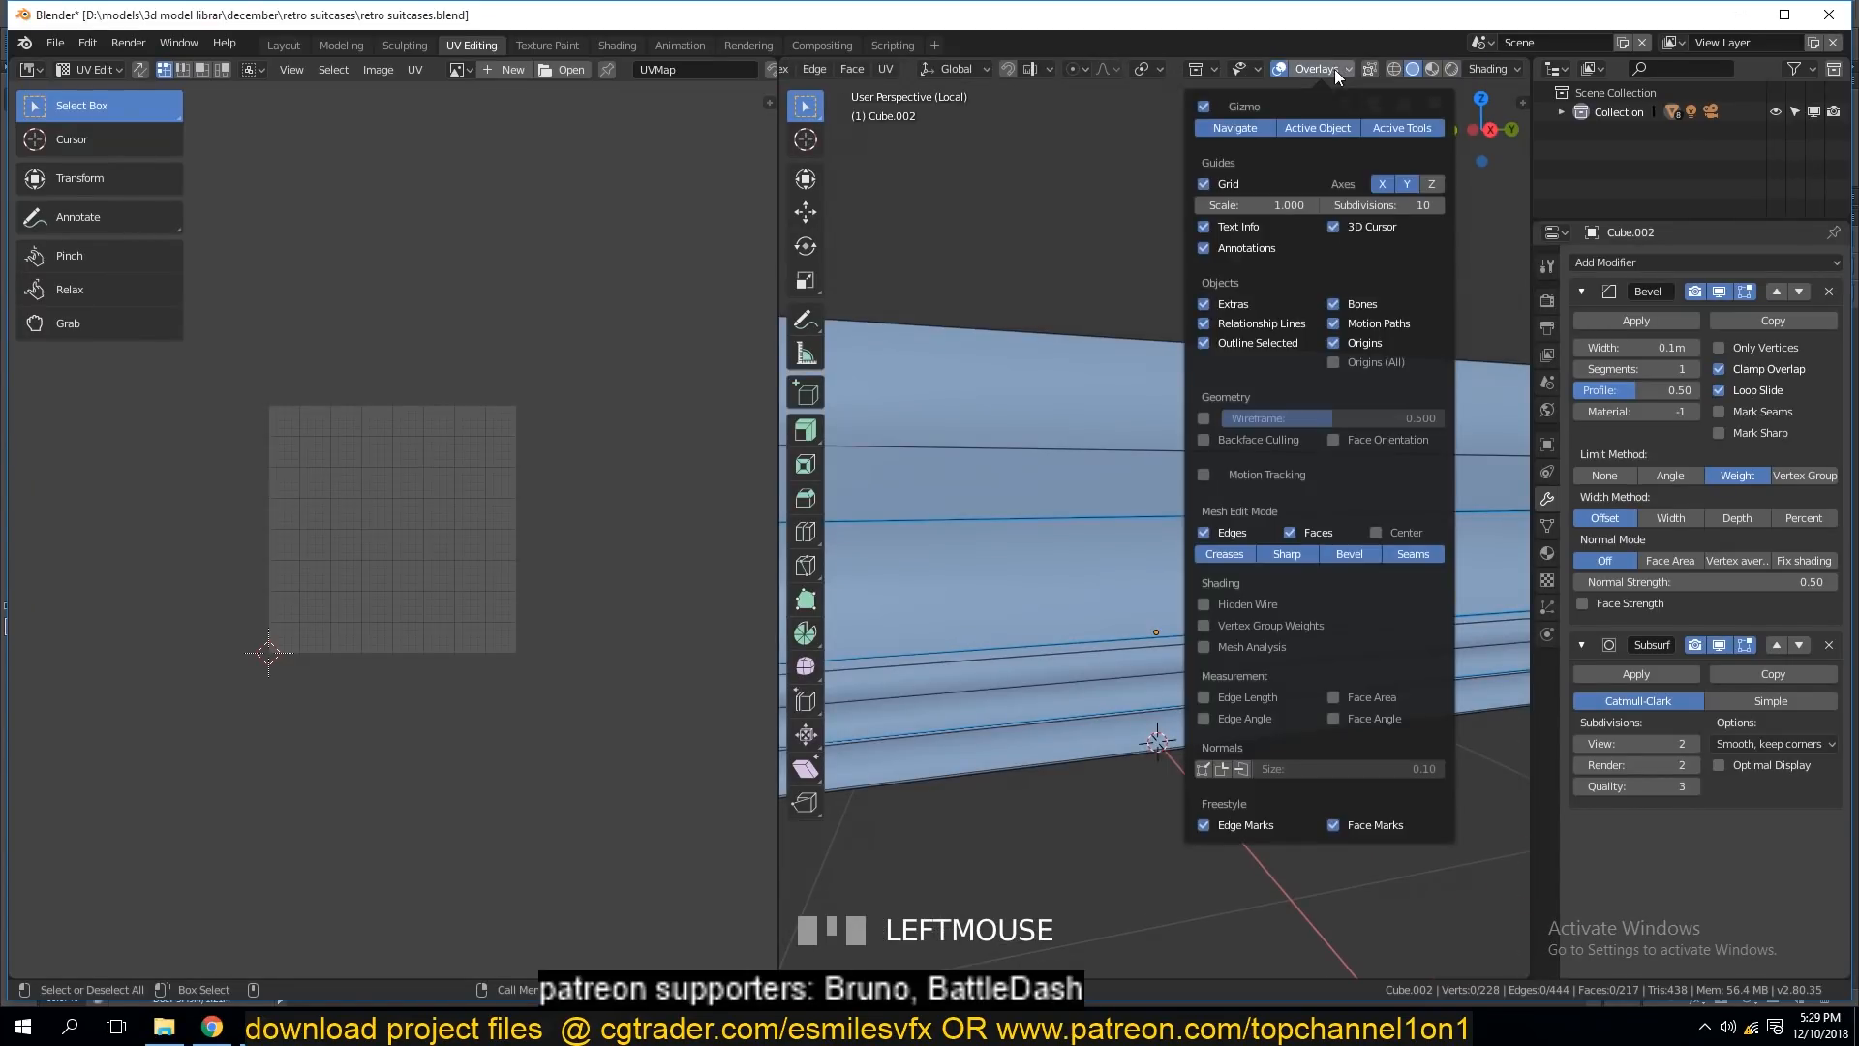
pyautogui.click(1350, 552)
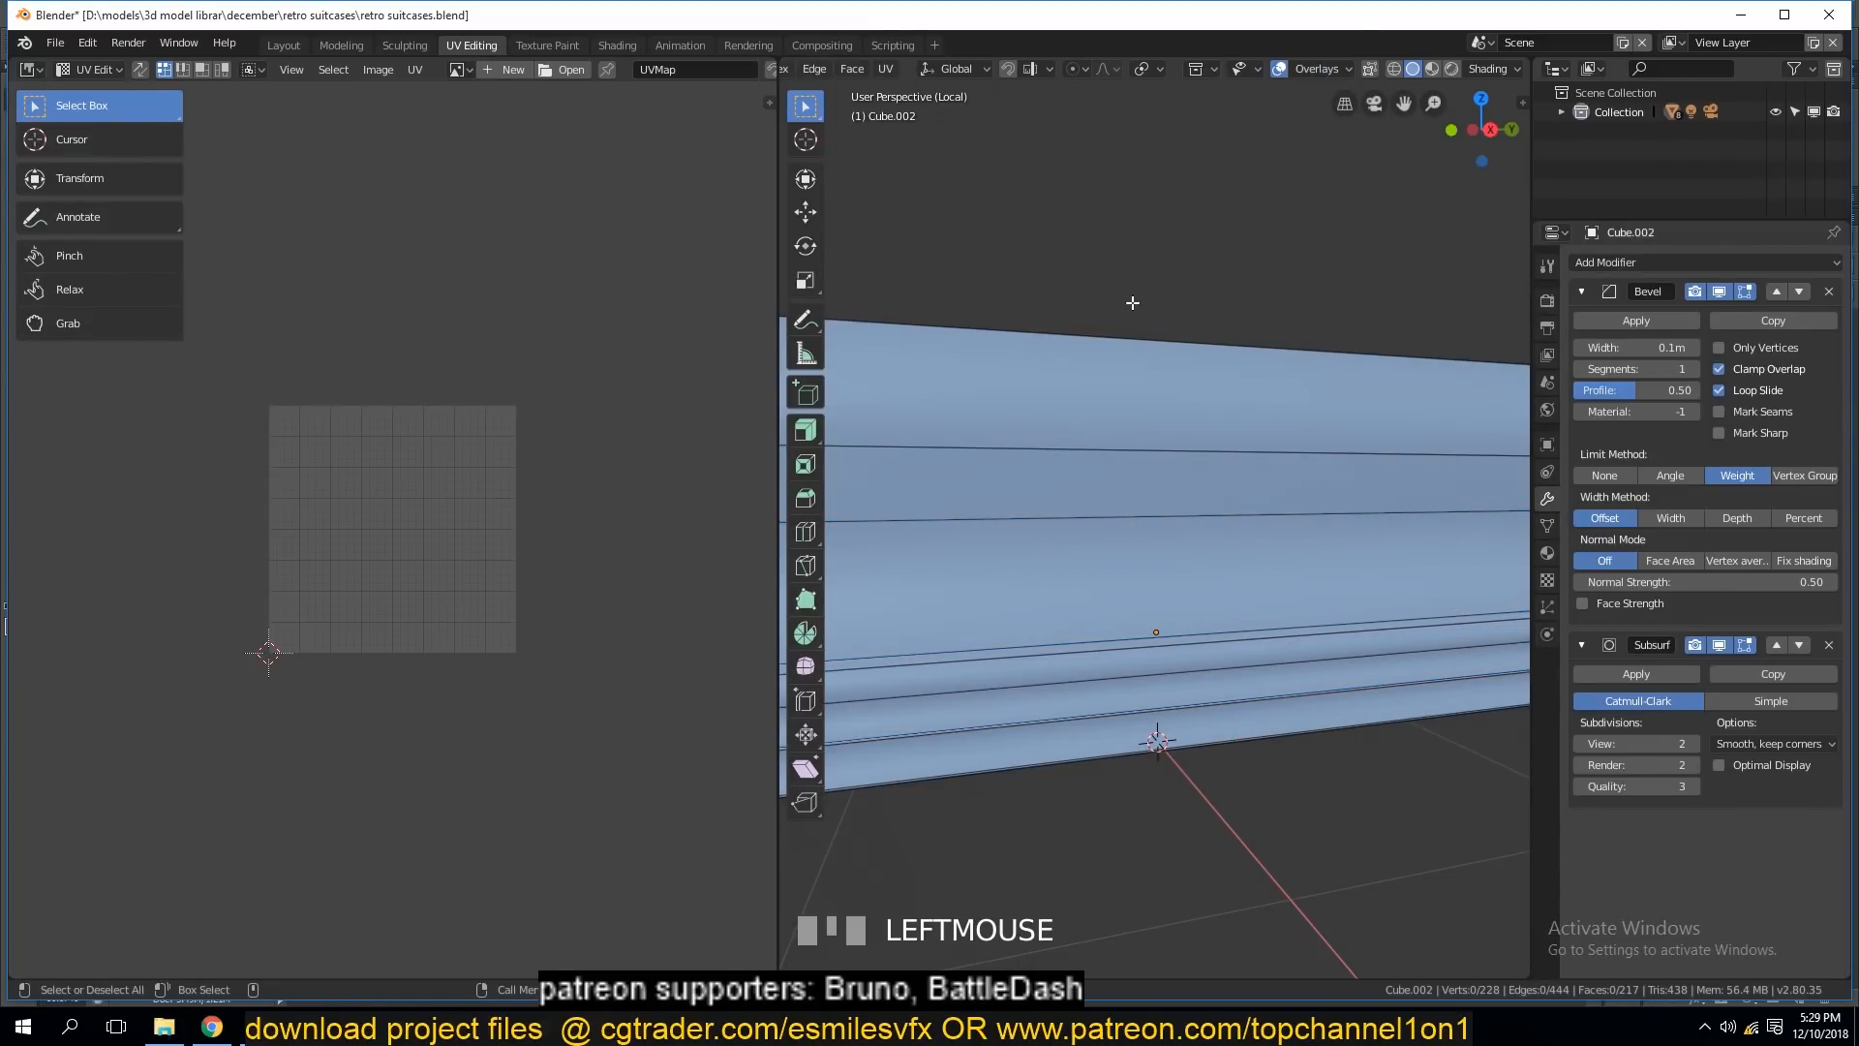
pyautogui.press('`')
pyautogui.scroll(-4, 1269, 261)
pyautogui.click(1333, 68)
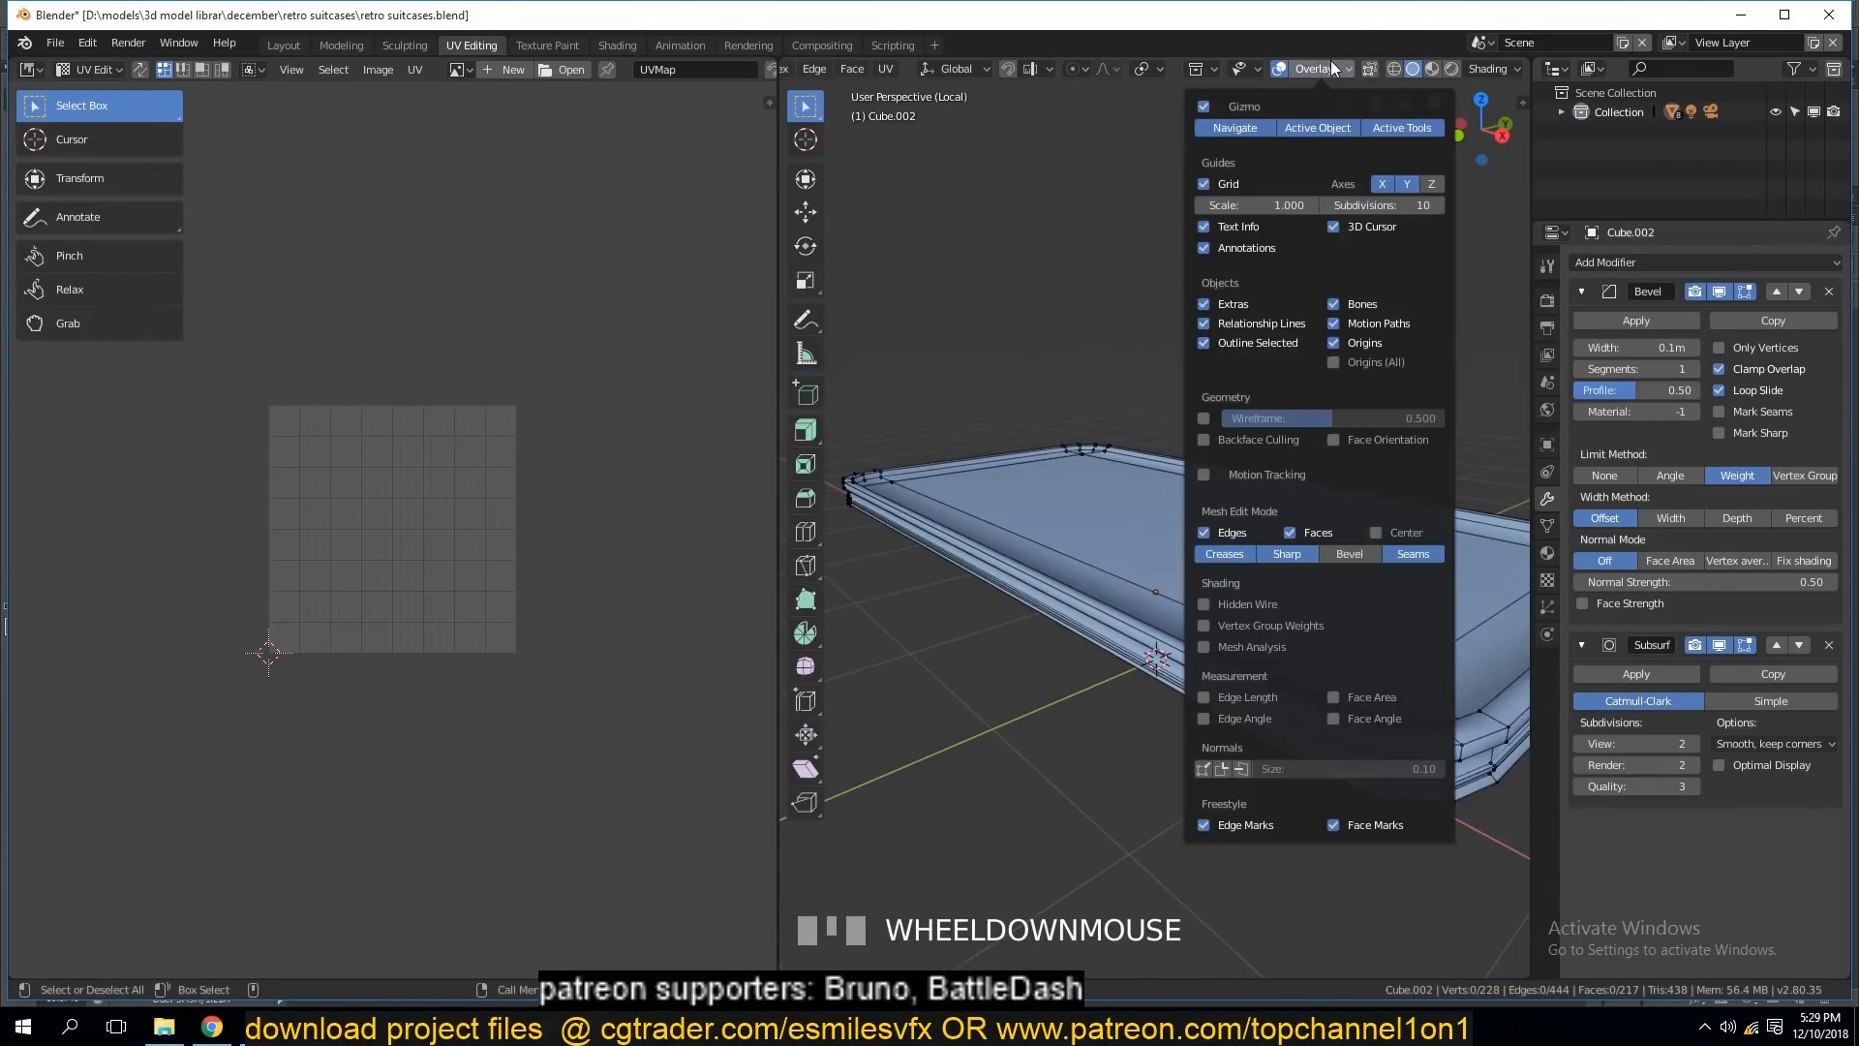
pyautogui.press('`')
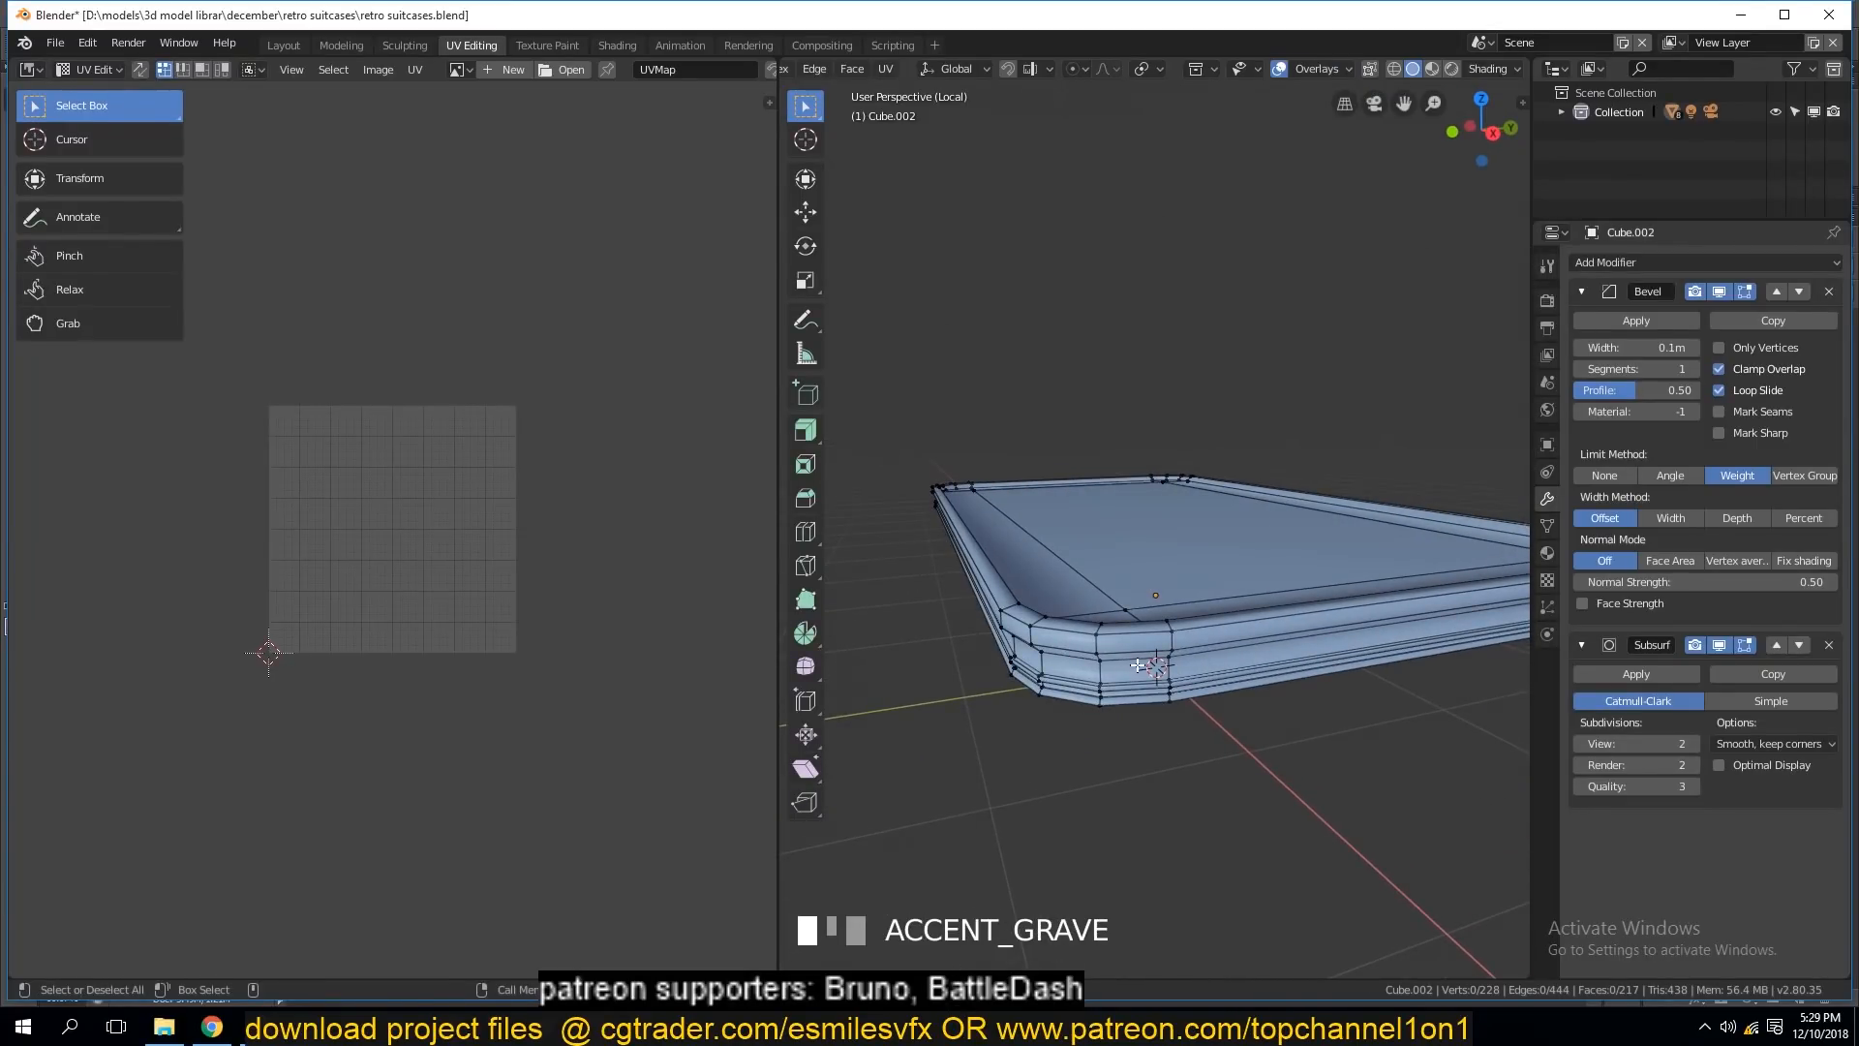
pyautogui.press('2')
pyautogui.press('`')
pyautogui.keyDown('alt'); pyautogui.click(1300, 585); pyautogui.keyUp('alt')
pyautogui.press('`')
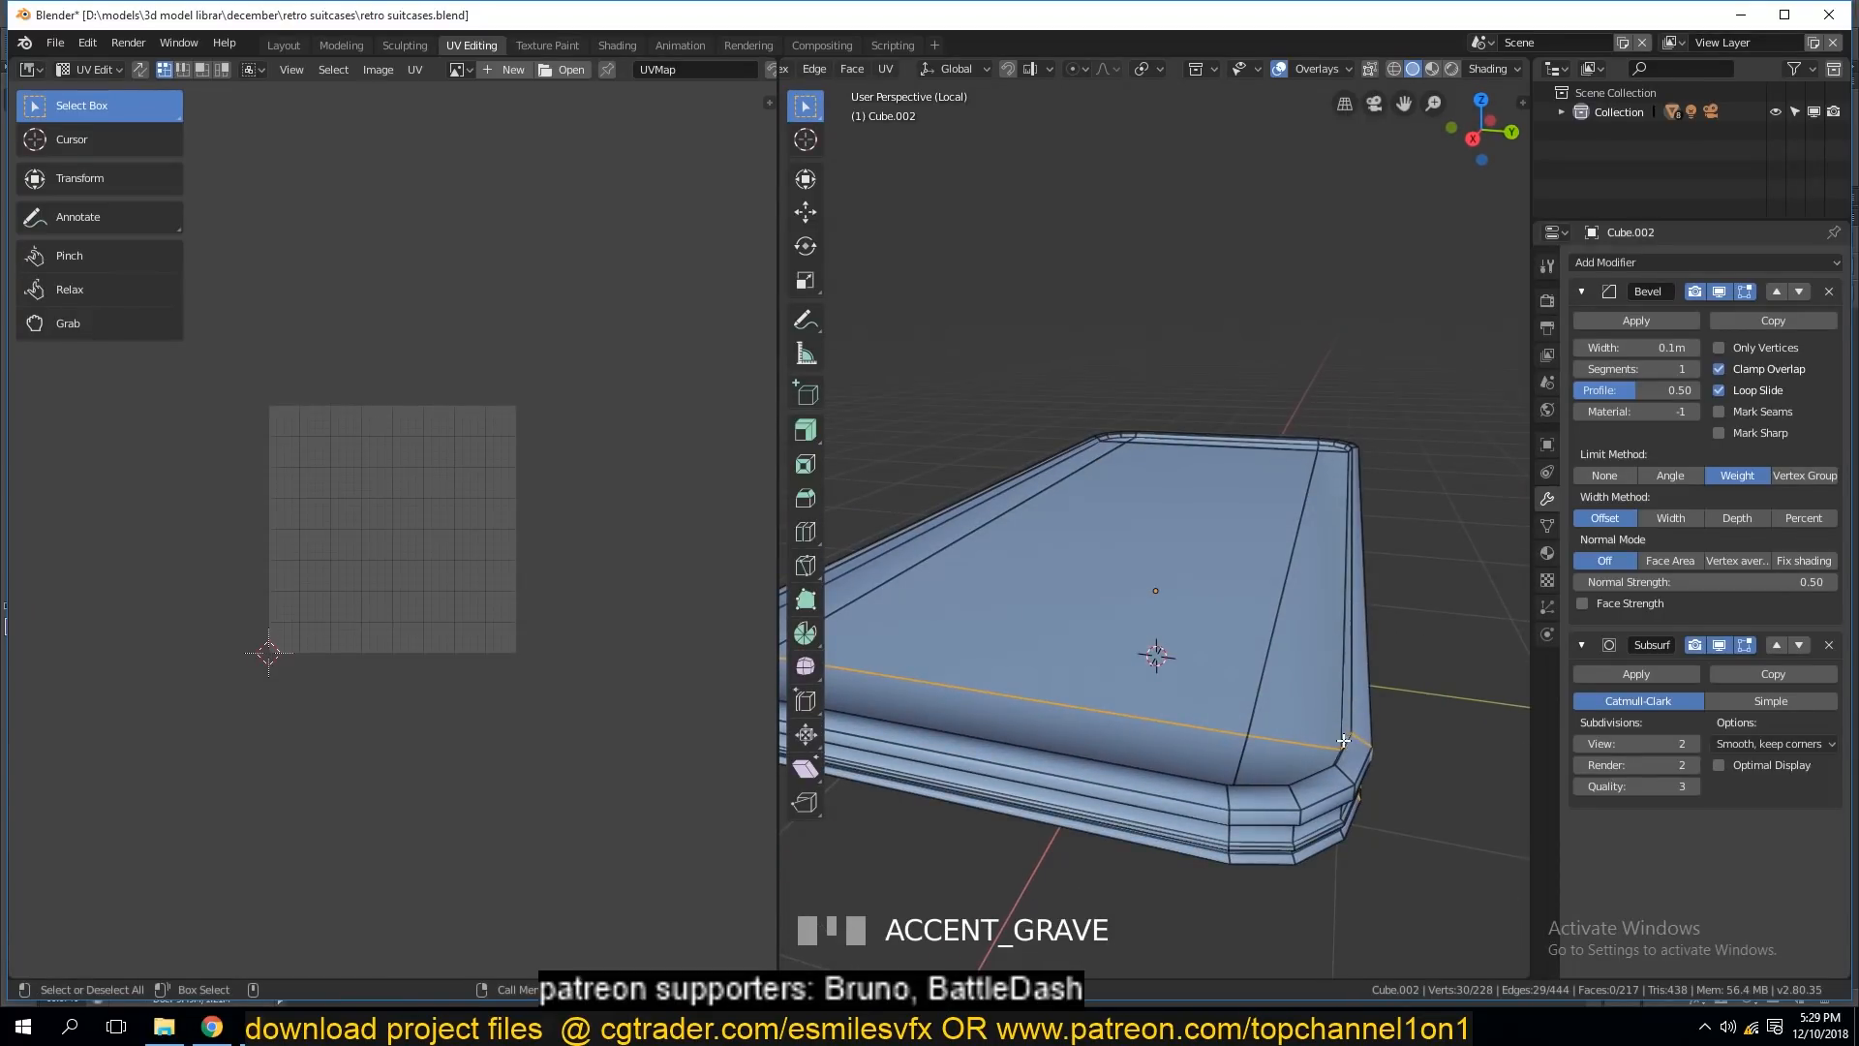
# Select the shortest vertex path down one lid corner from the top rim to the lower edge and mark it as a seam.
pyautogui.press('1')
pyautogui.click(1344, 741)
pyautogui.press('`')
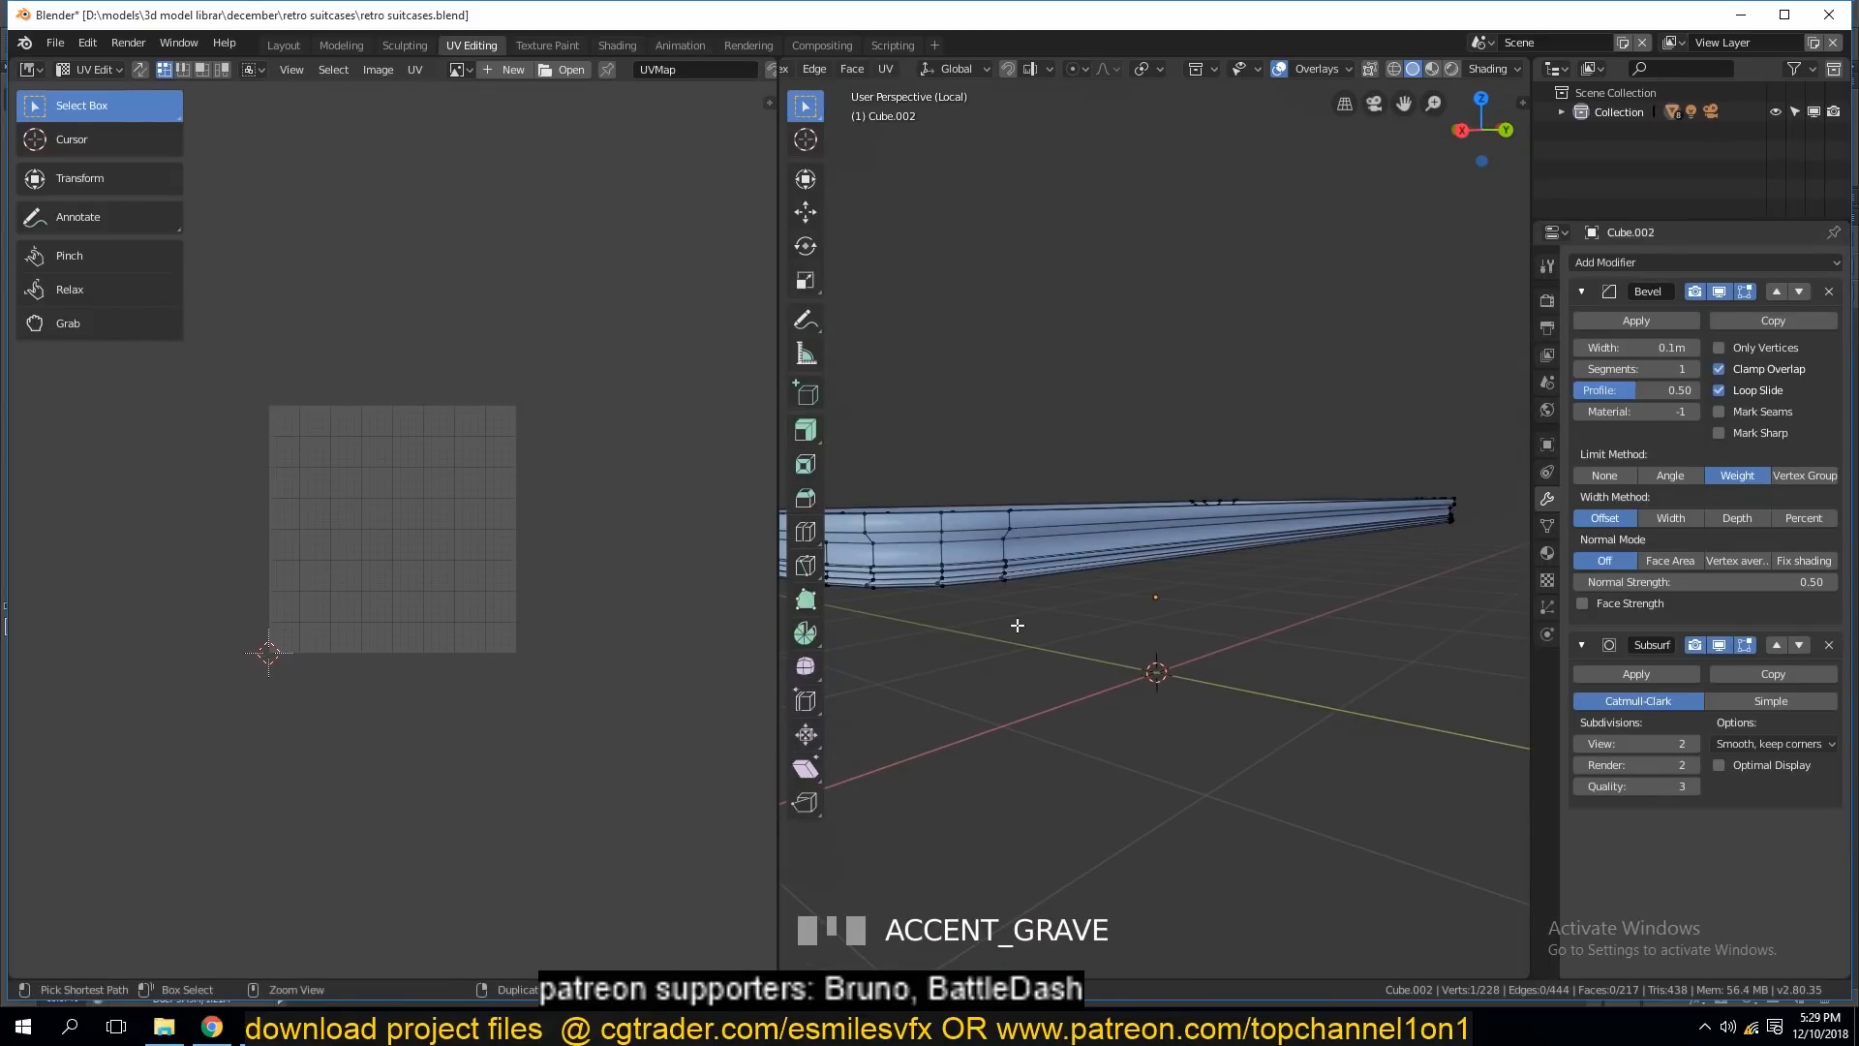
pyautogui.scroll(3, 1016, 625)
pyautogui.scroll(-2, 918, 644)
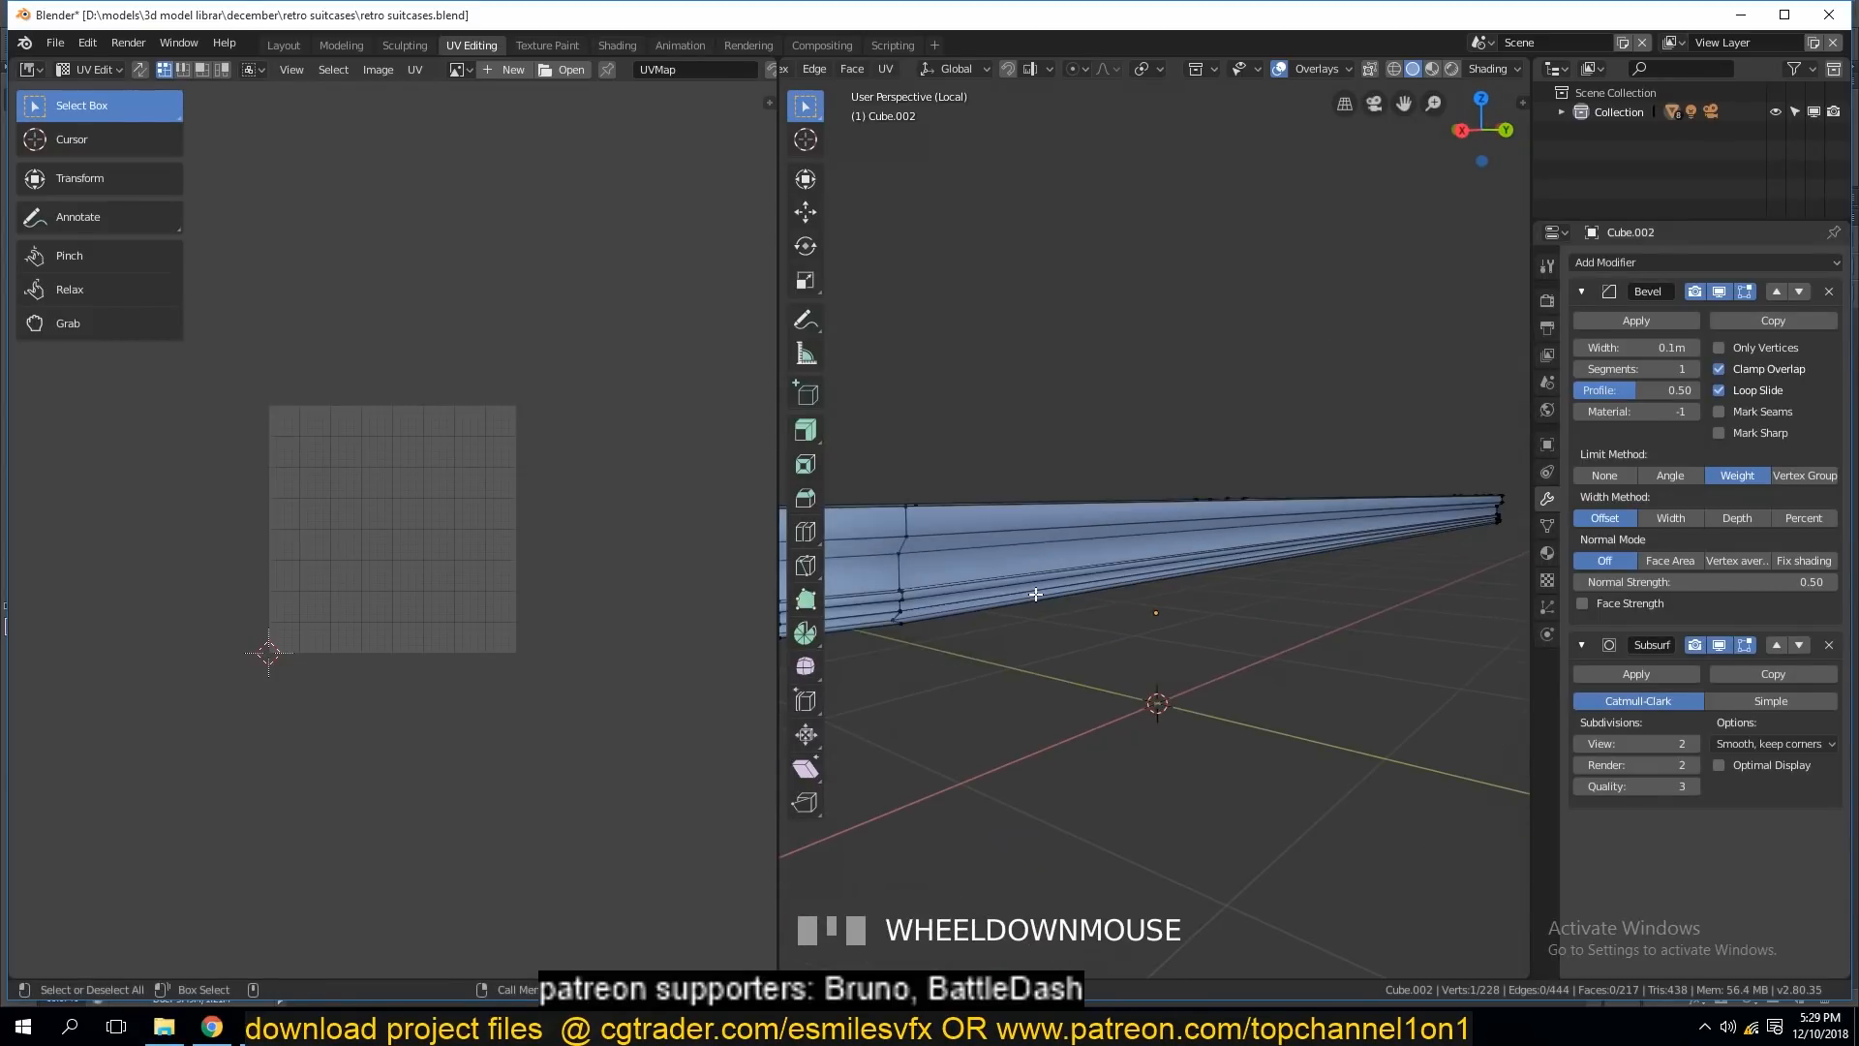
pyautogui.keyDown('ctrl'); pyautogui.click(911, 626); pyautogui.keyUp('ctrl')
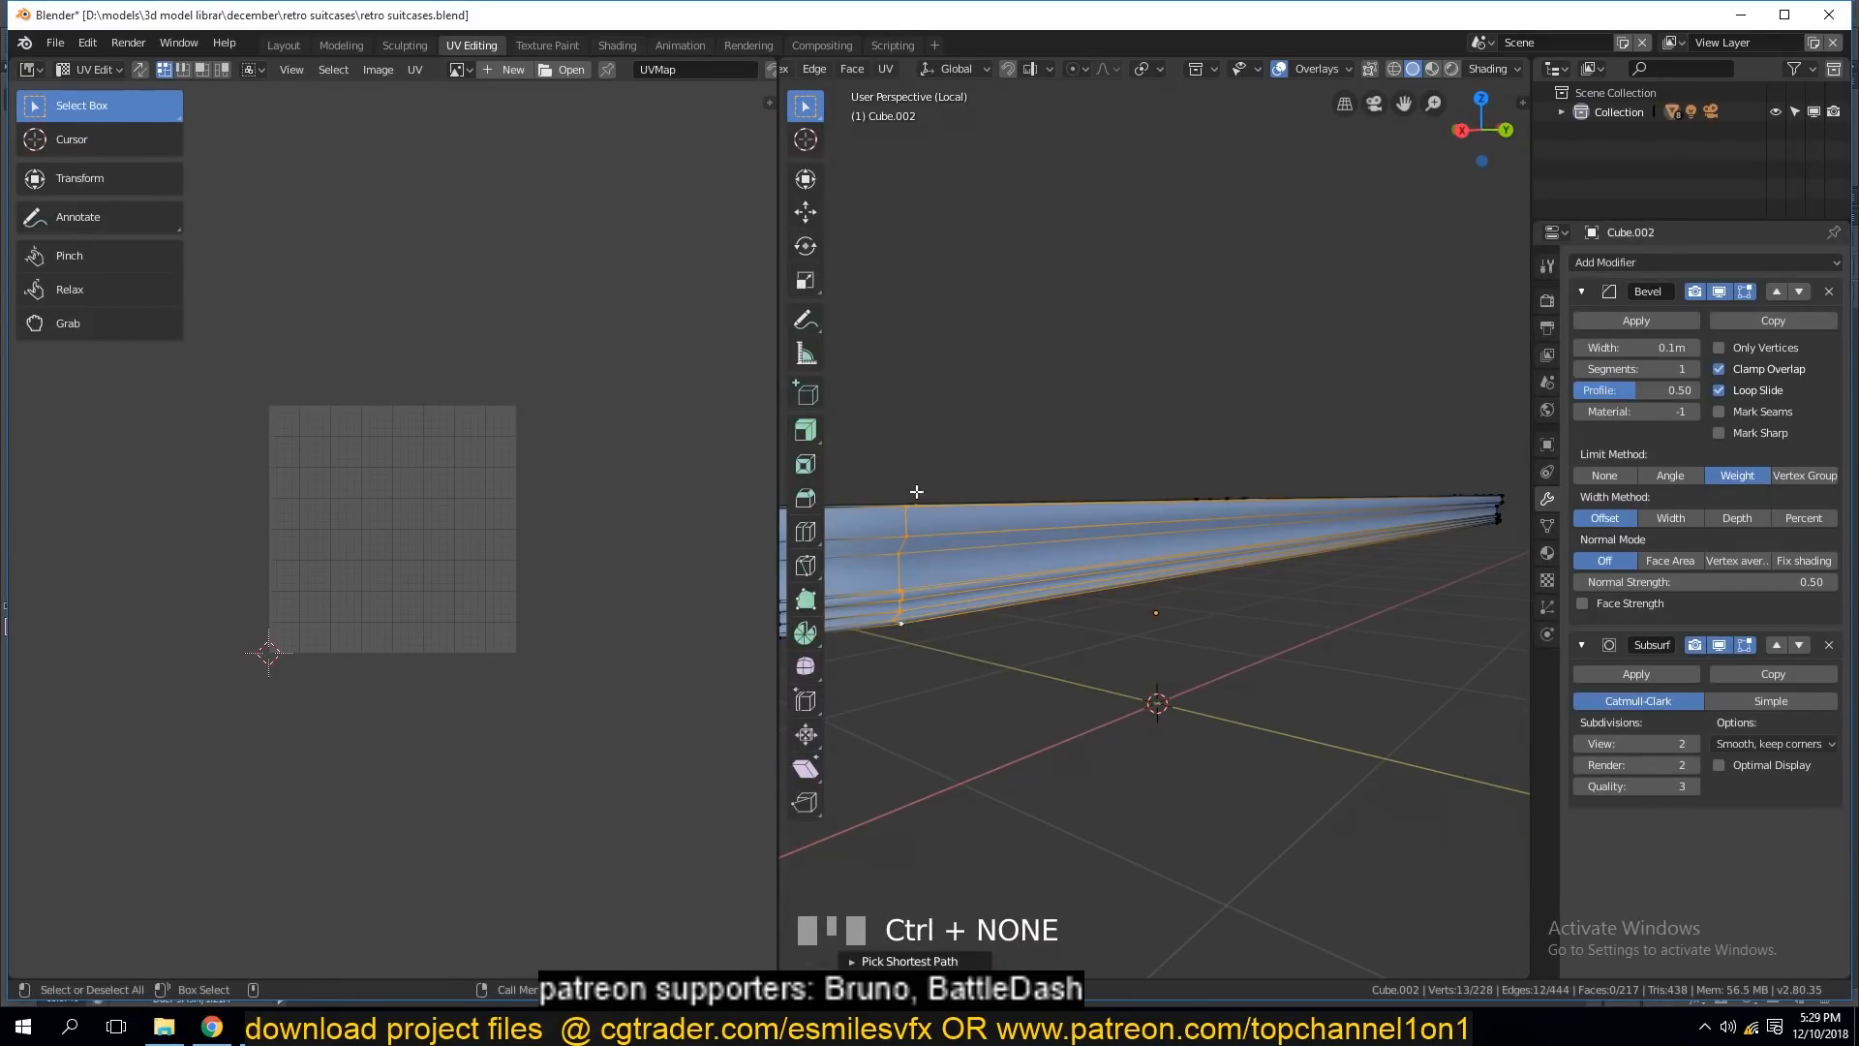
pyautogui.press('`')
pyautogui.hotkey('ctrl', 'e')
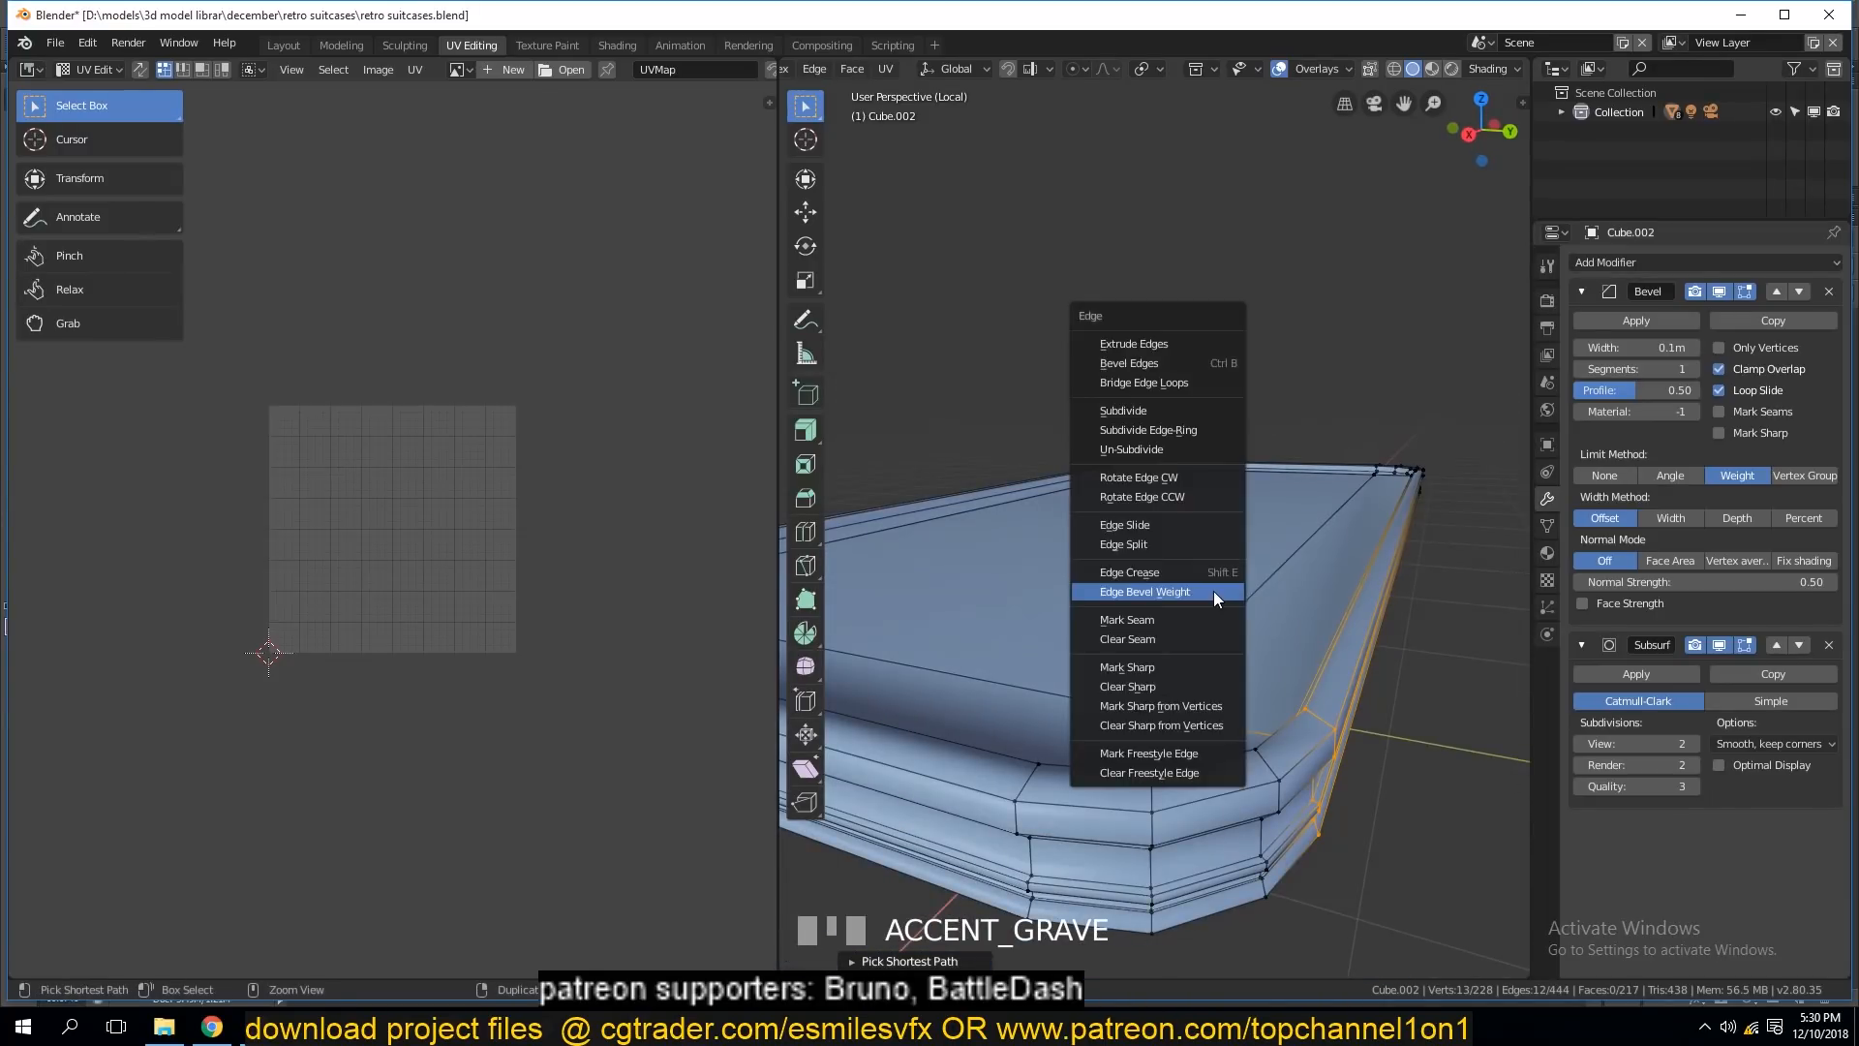
pyautogui.click(1149, 616)
pyautogui.hotkey('alt', 'a')
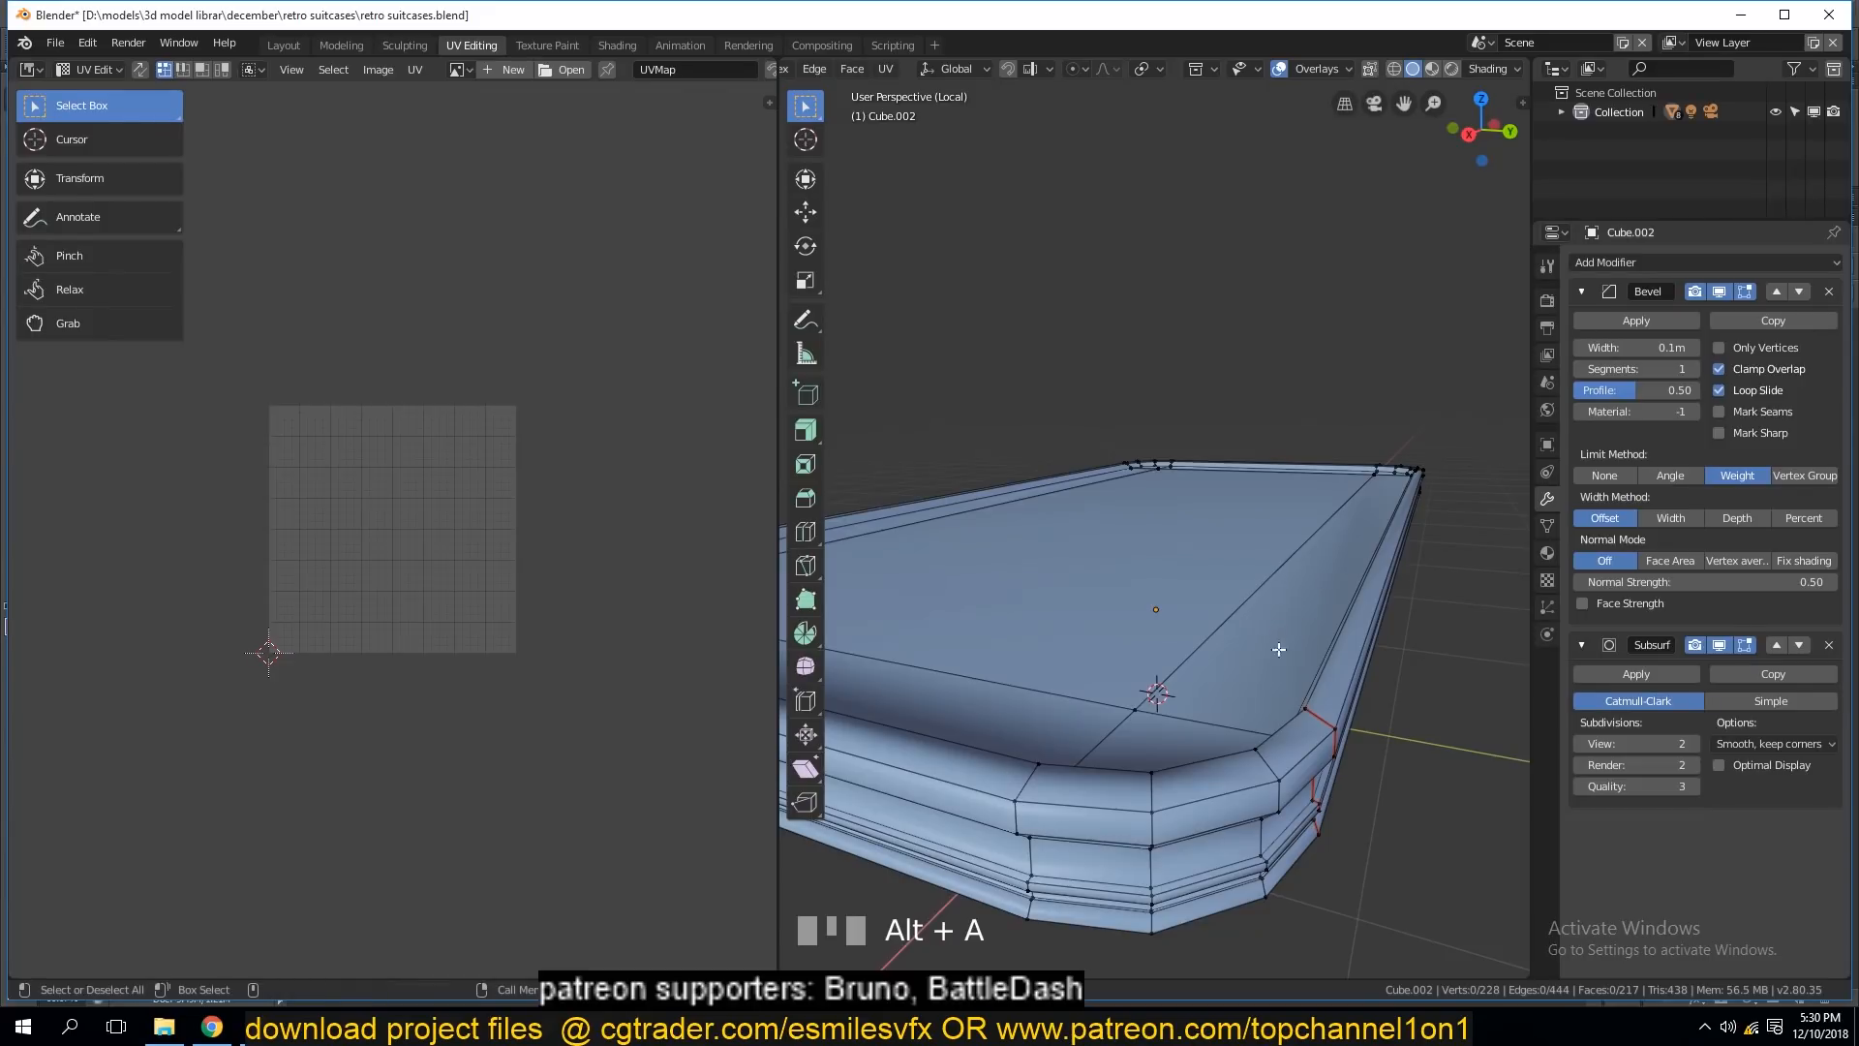
# Select the edges running all the way around the lid's top rim, including the rounded corners, and mark them as a seam.
pyautogui.press('`')
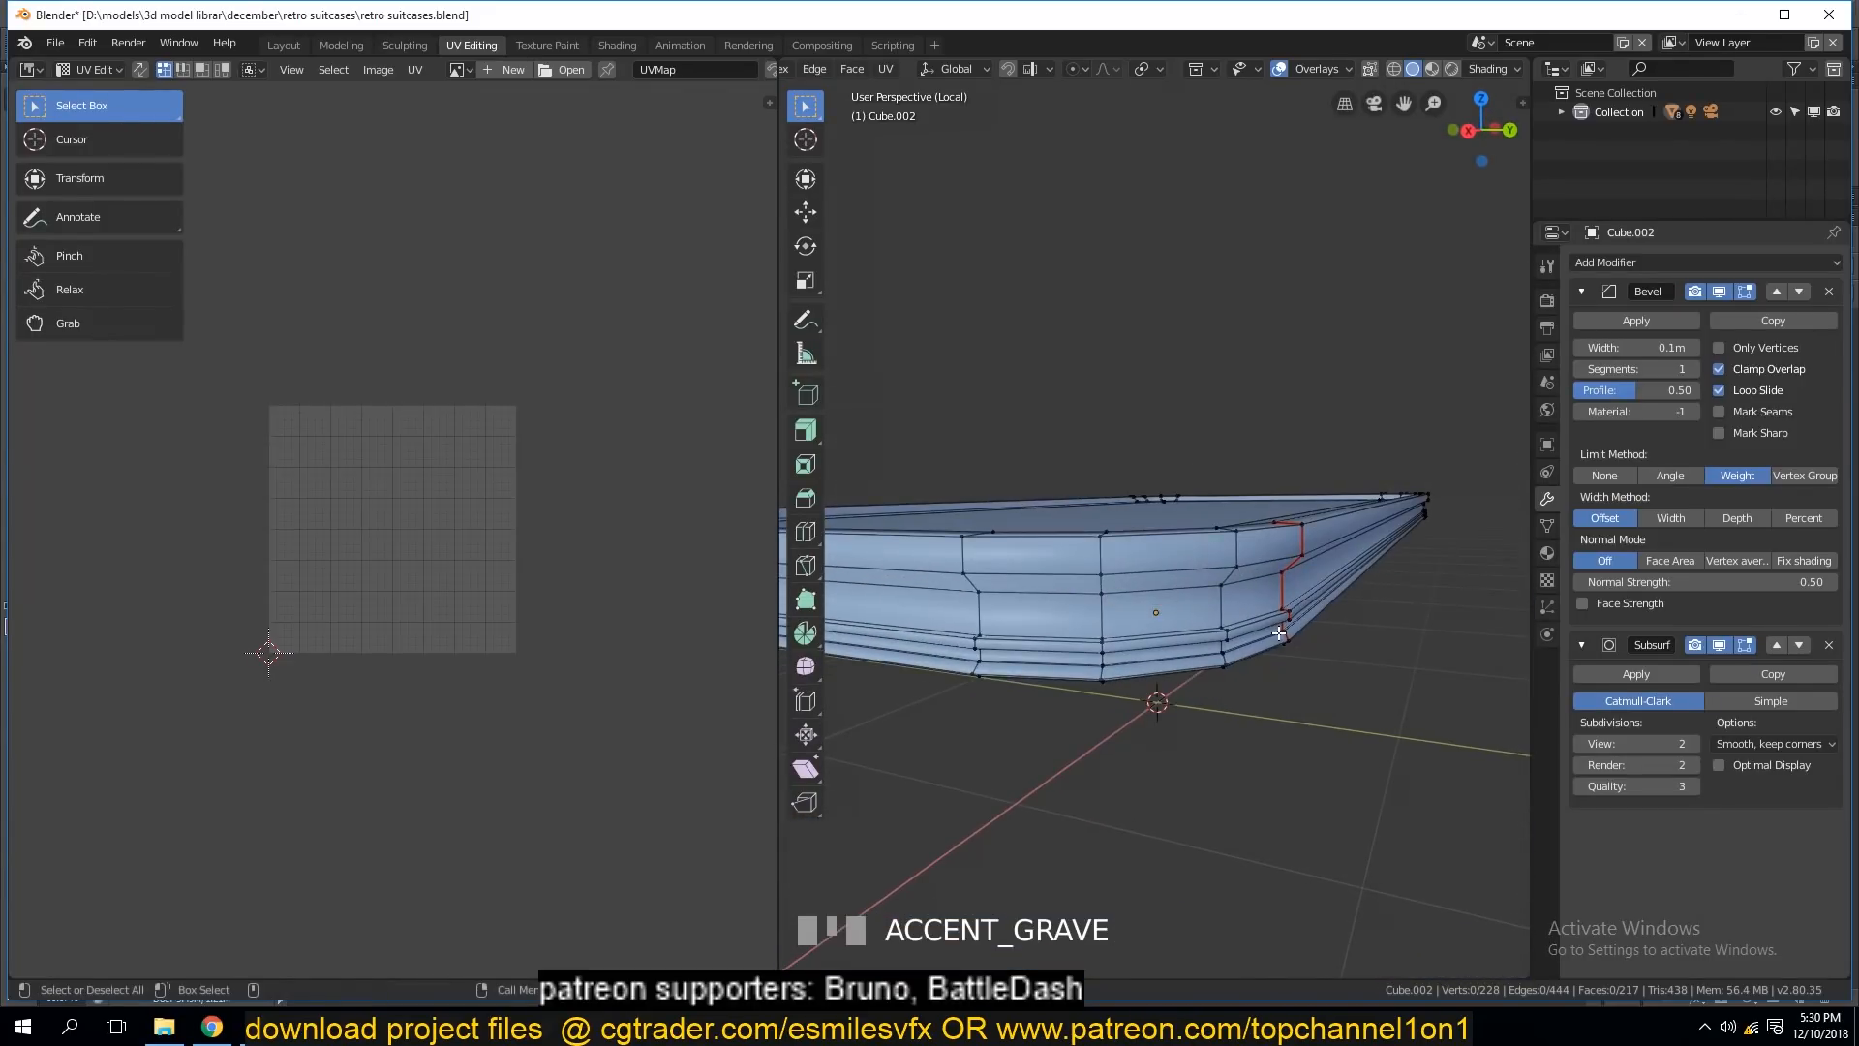
pyautogui.press('2')
pyautogui.scroll(3, 1284, 612)
pyautogui.press('`')
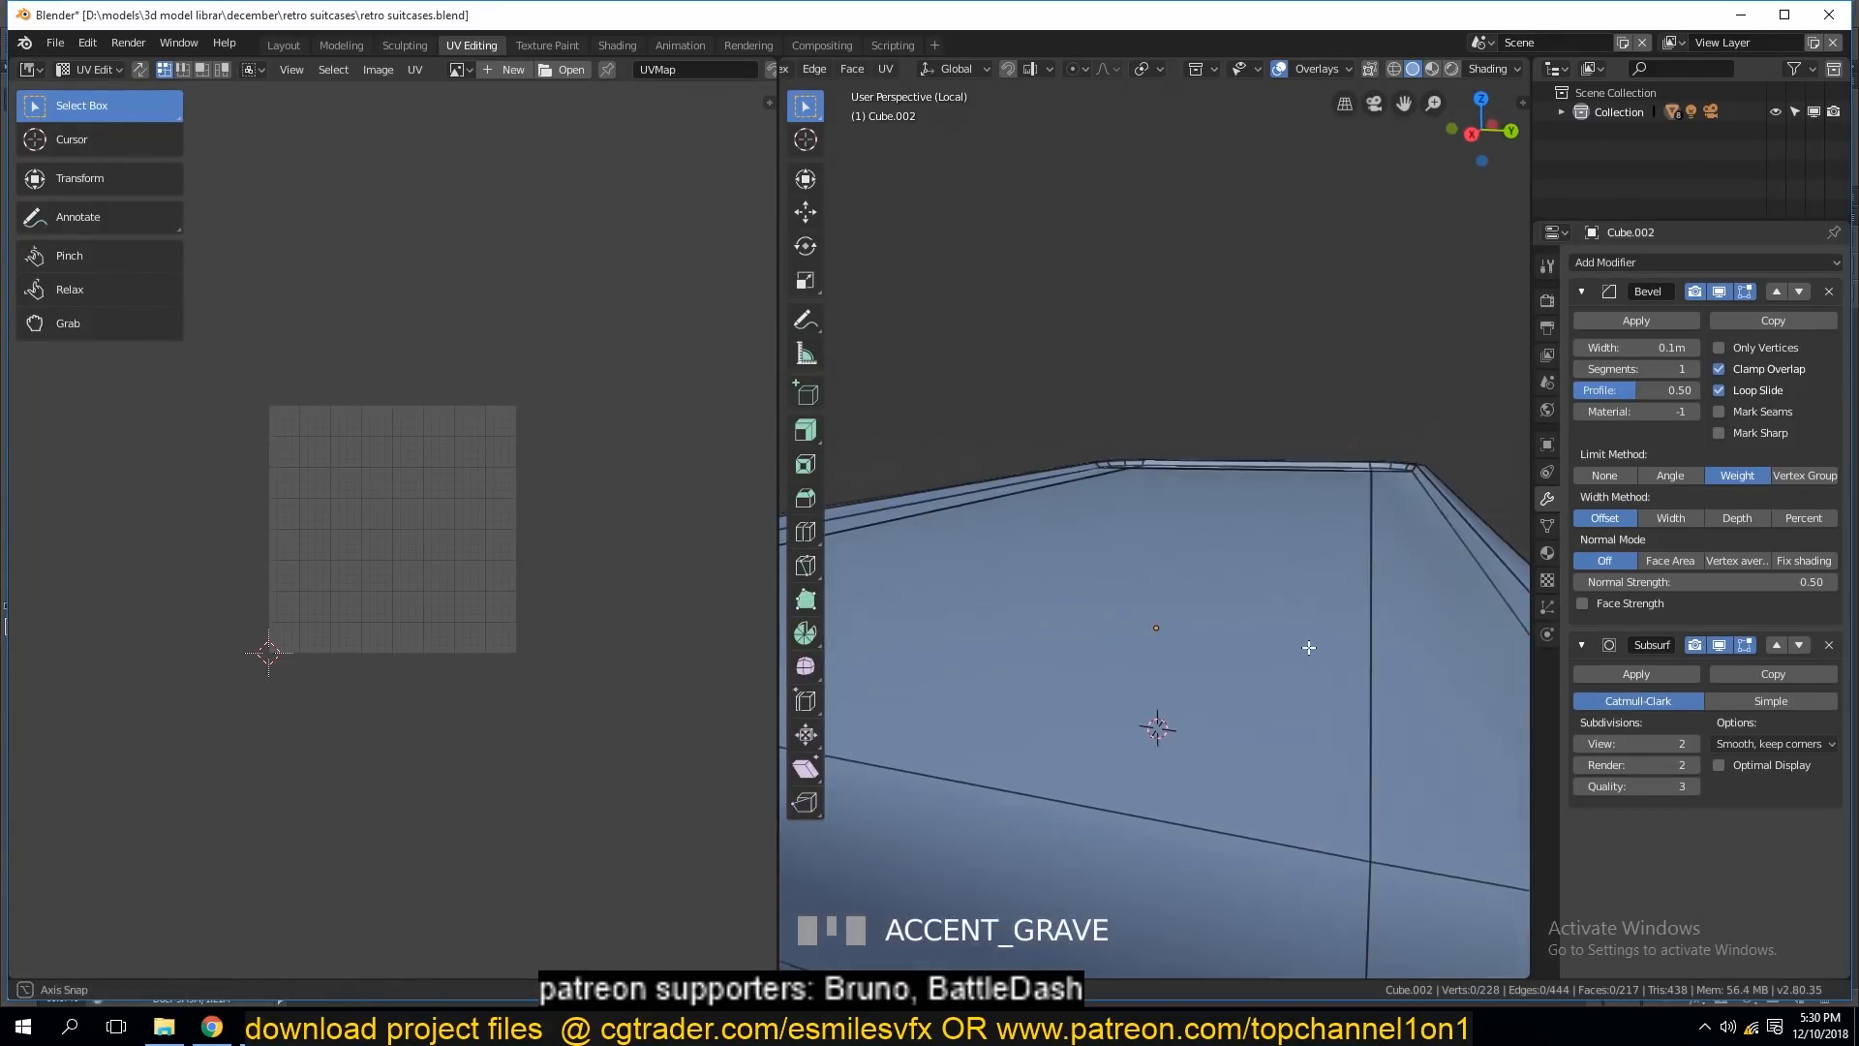
pyautogui.keyDown('alt'); pyautogui.click(1467, 550); pyautogui.keyUp('alt')
pyautogui.press('`')
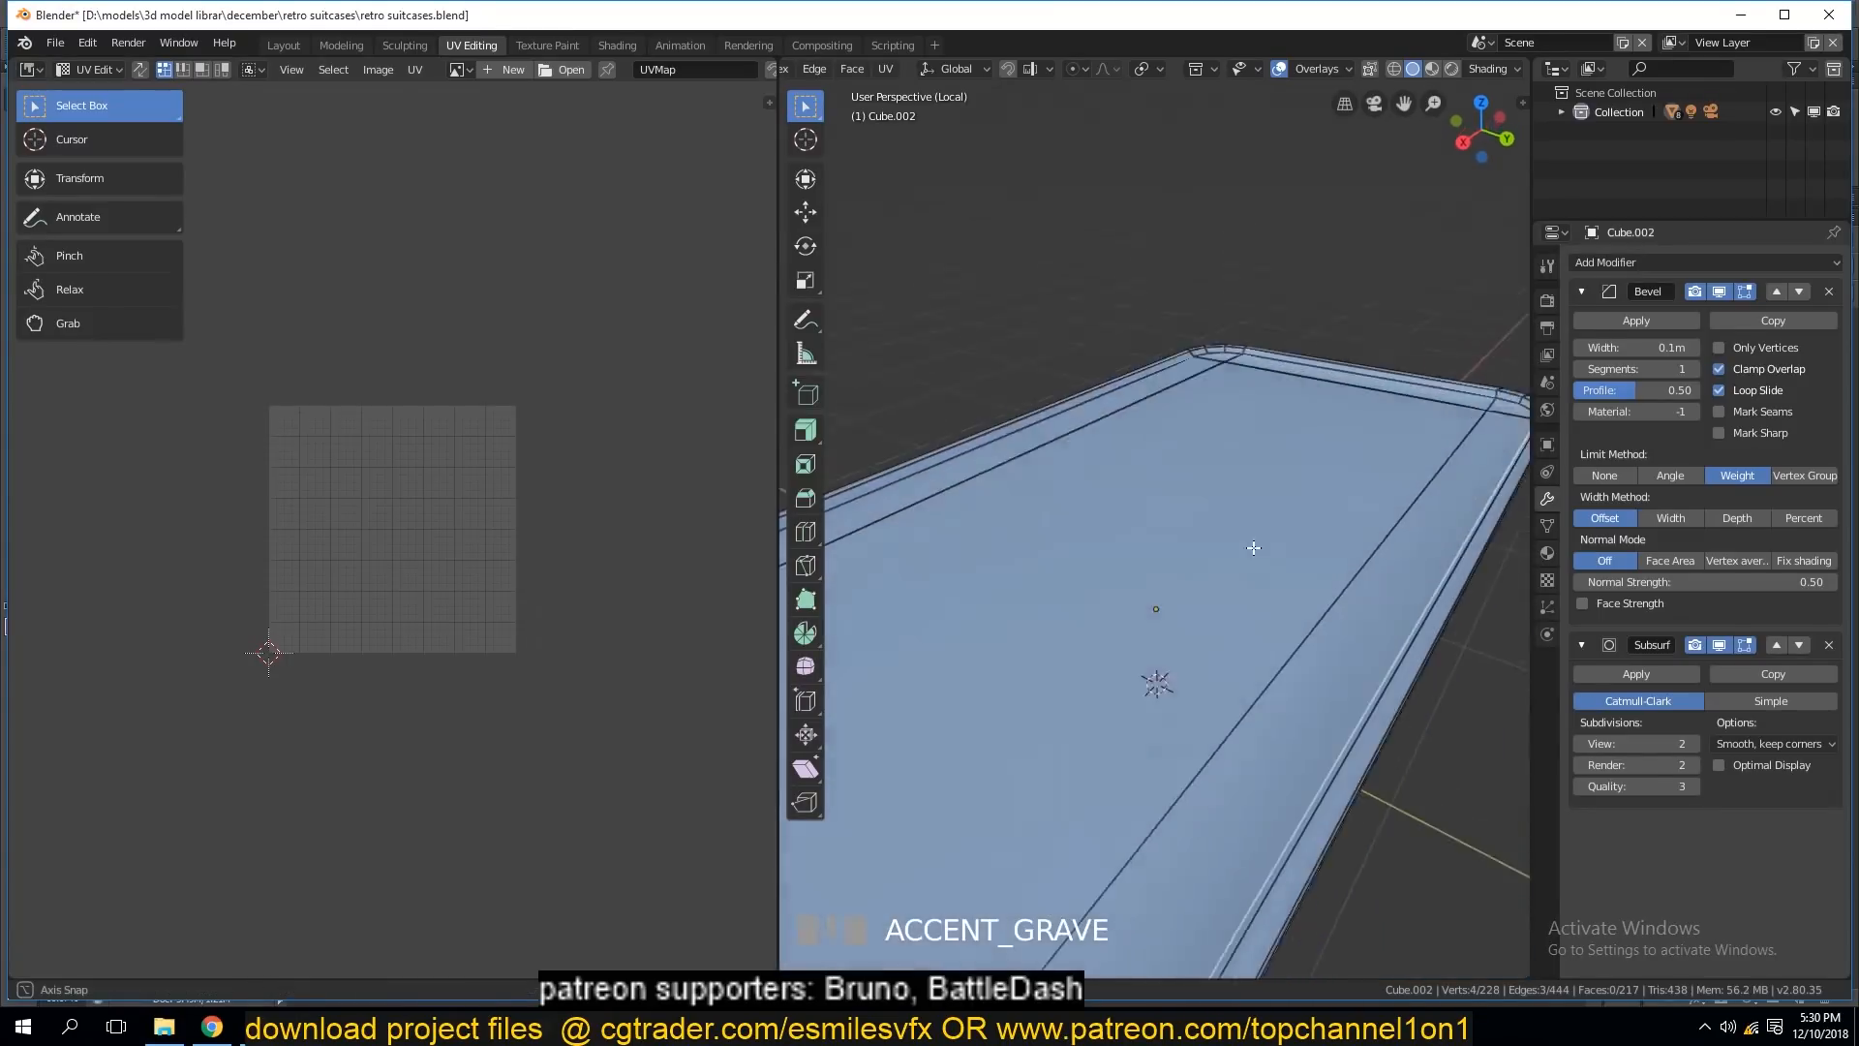
pyautogui.scroll(-2, 1138, 584)
pyautogui.scroll(-2, 1139, 584)
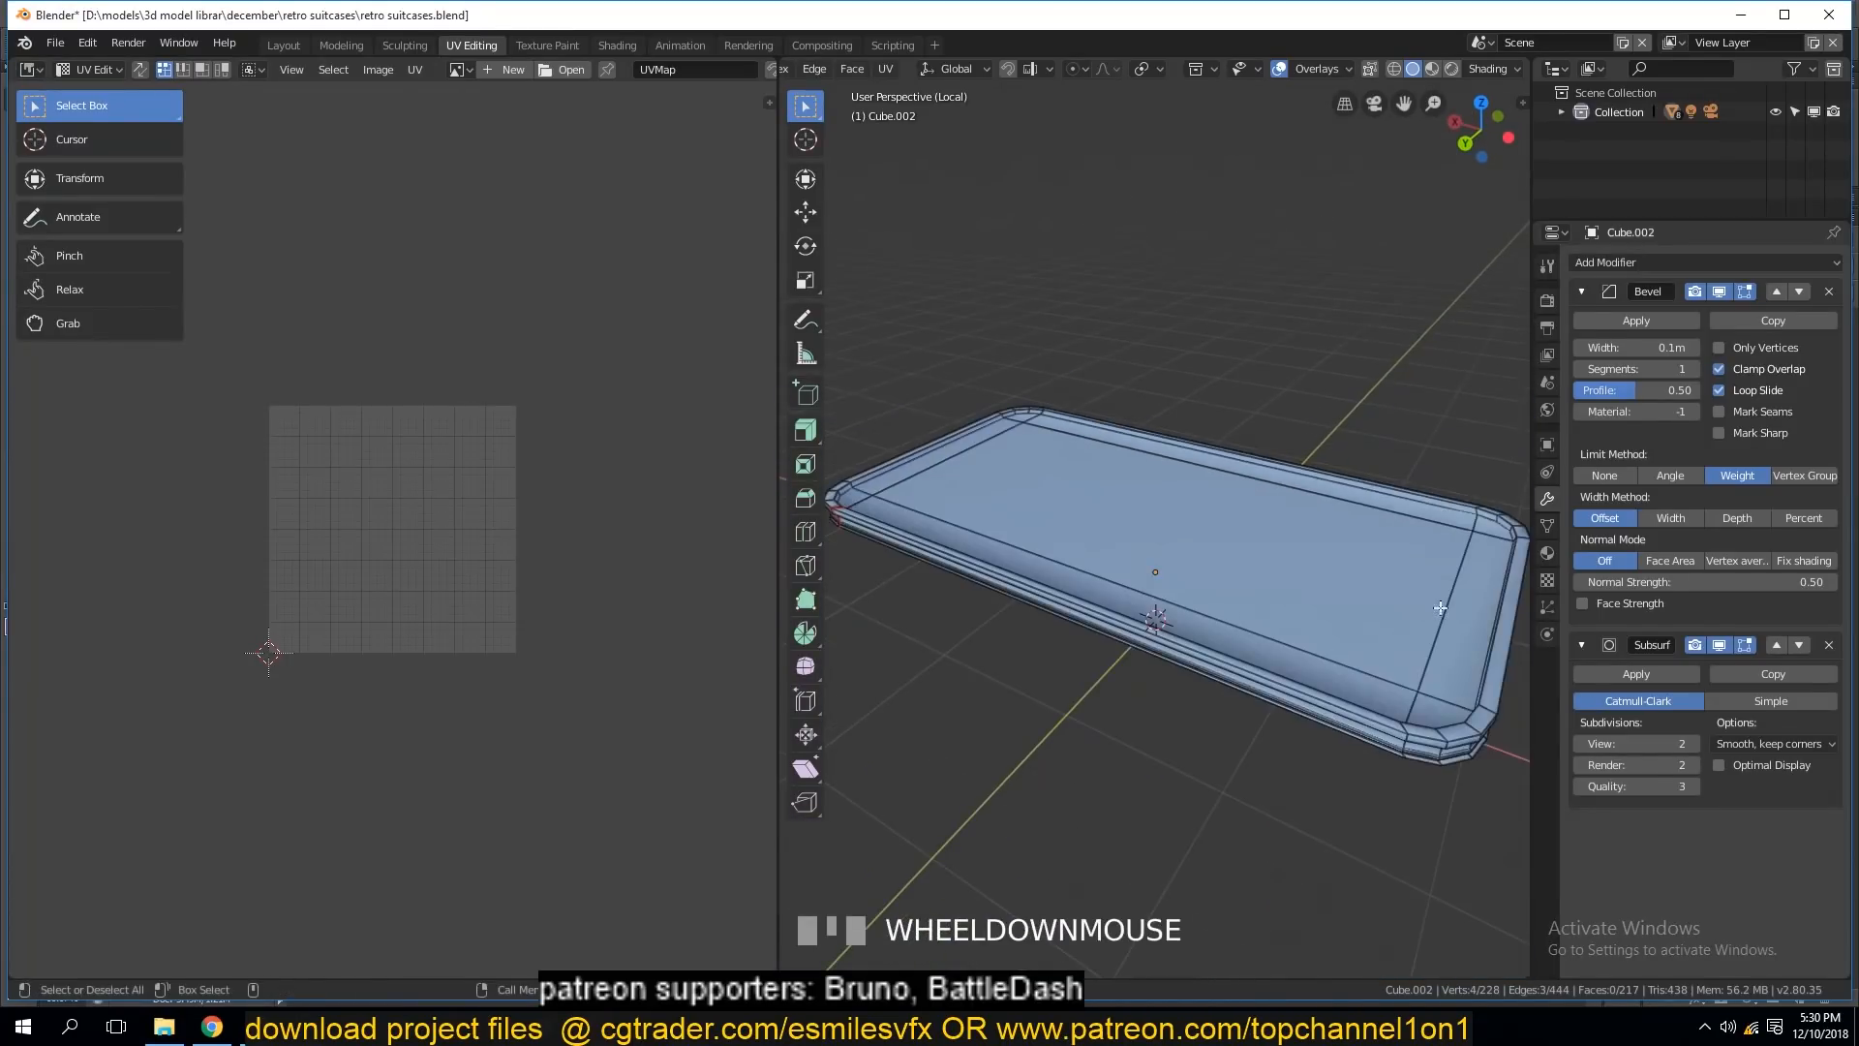
pyautogui.keyDown('alt'); pyautogui.keyDown('shift'); pyautogui.click(1463, 524); pyautogui.keyUp('shift'); pyautogui.keyUp('alt')
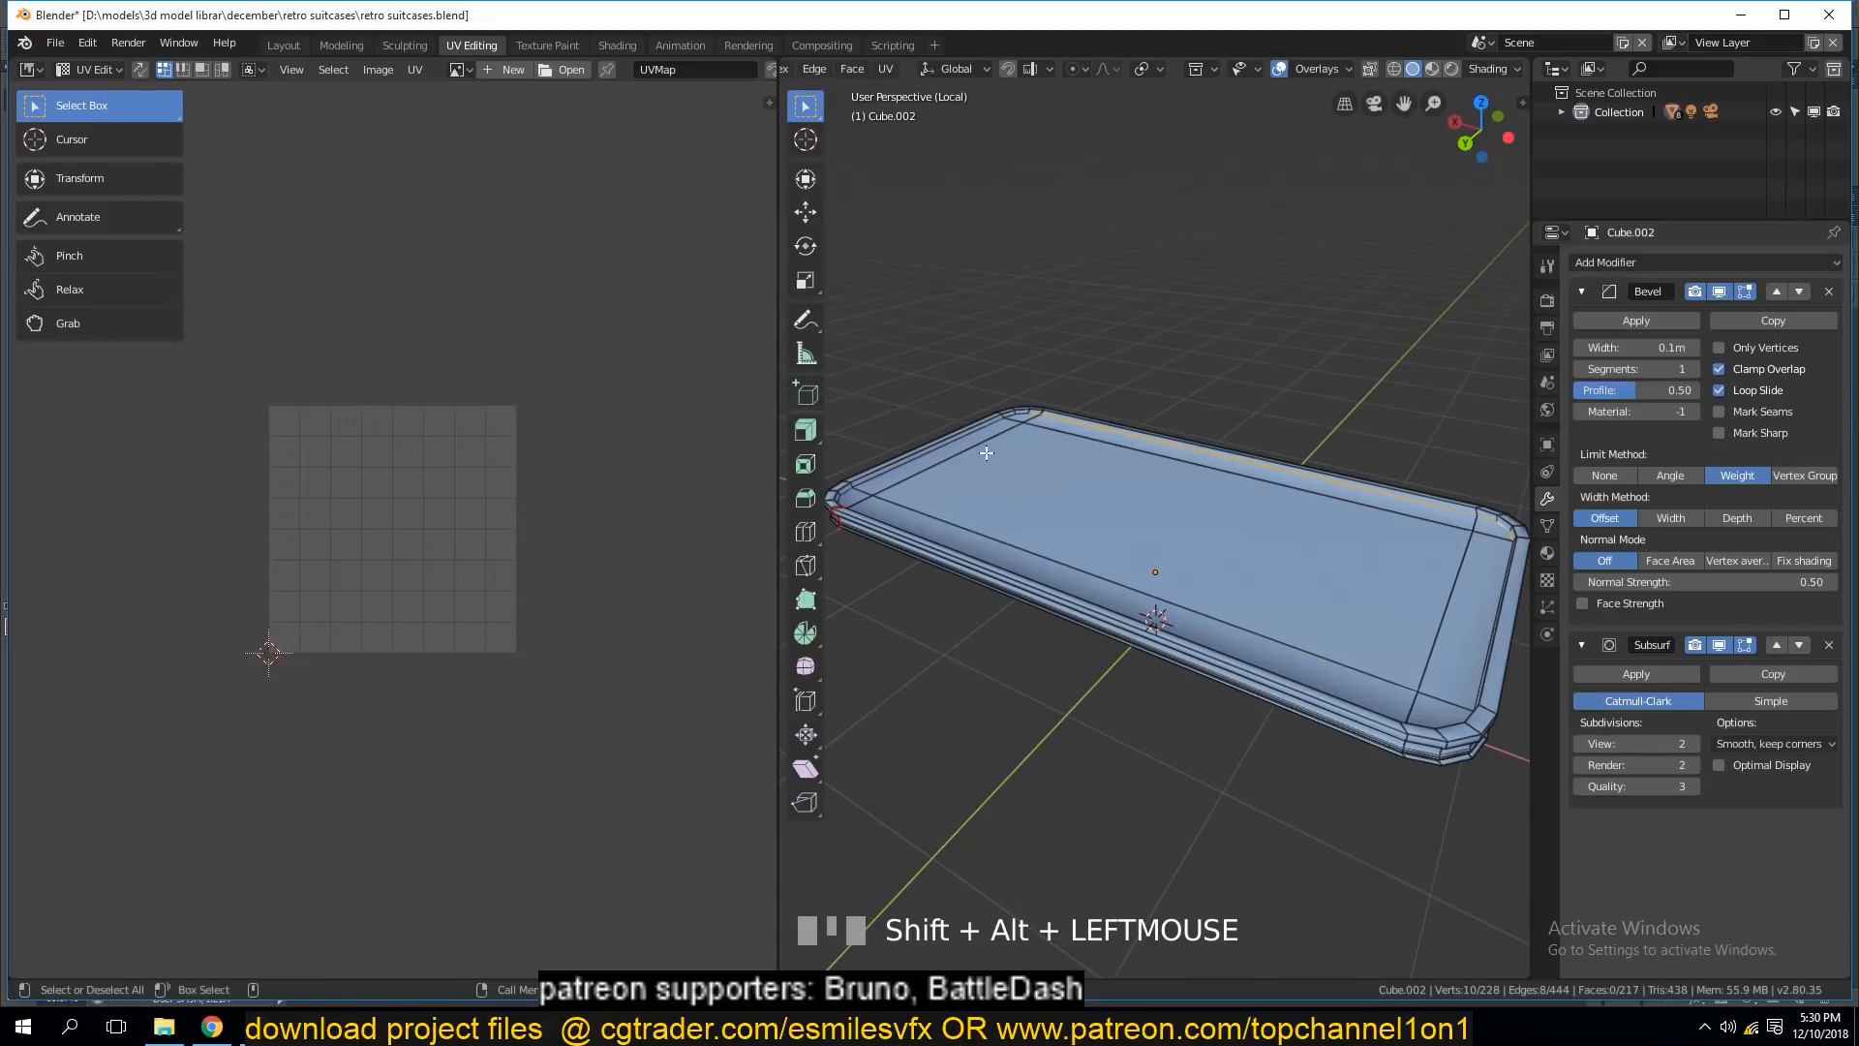
pyautogui.keyDown('alt'); pyautogui.keyDown('shift'); pyautogui.click(1173, 490); pyautogui.keyUp('shift'); pyautogui.keyUp('alt')
pyautogui.press('`')
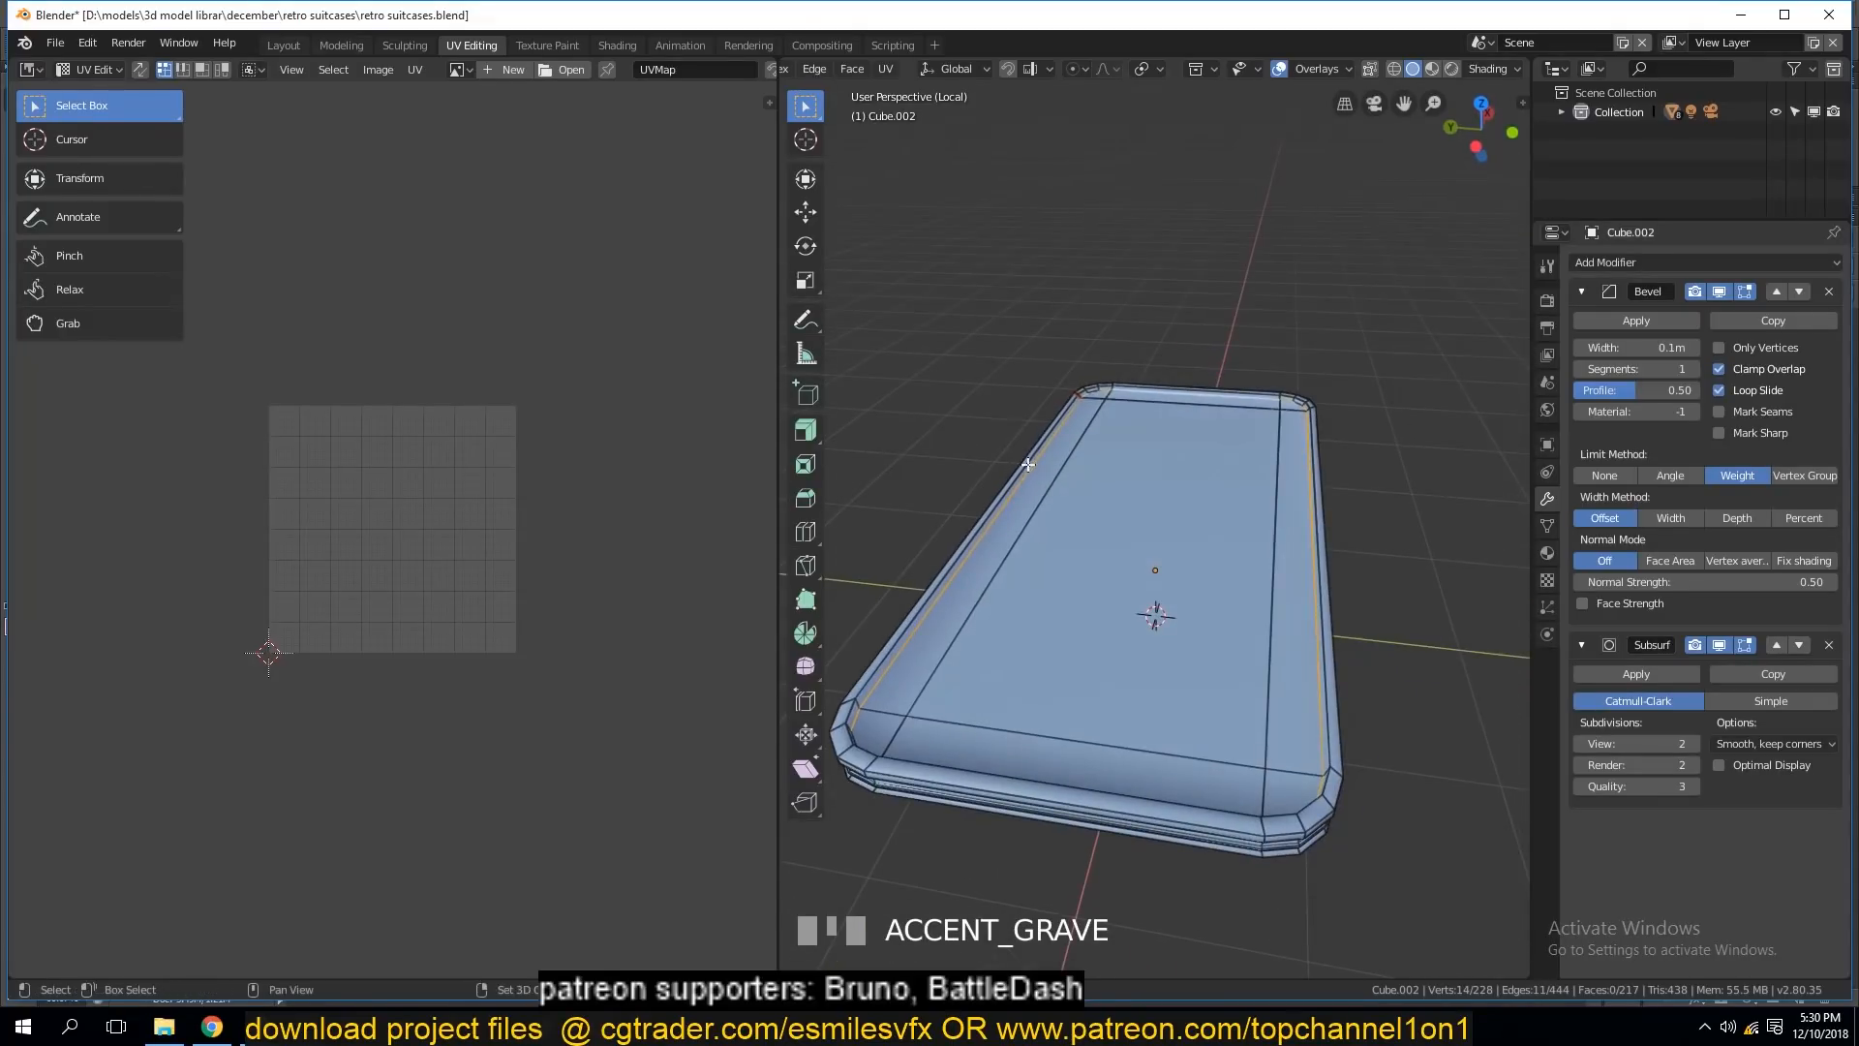
pyautogui.keyDown('alt'); pyautogui.keyDown('shift'); pyautogui.click(1094, 389); pyautogui.keyUp('shift'); pyautogui.keyUp('alt')
pyautogui.press('`')
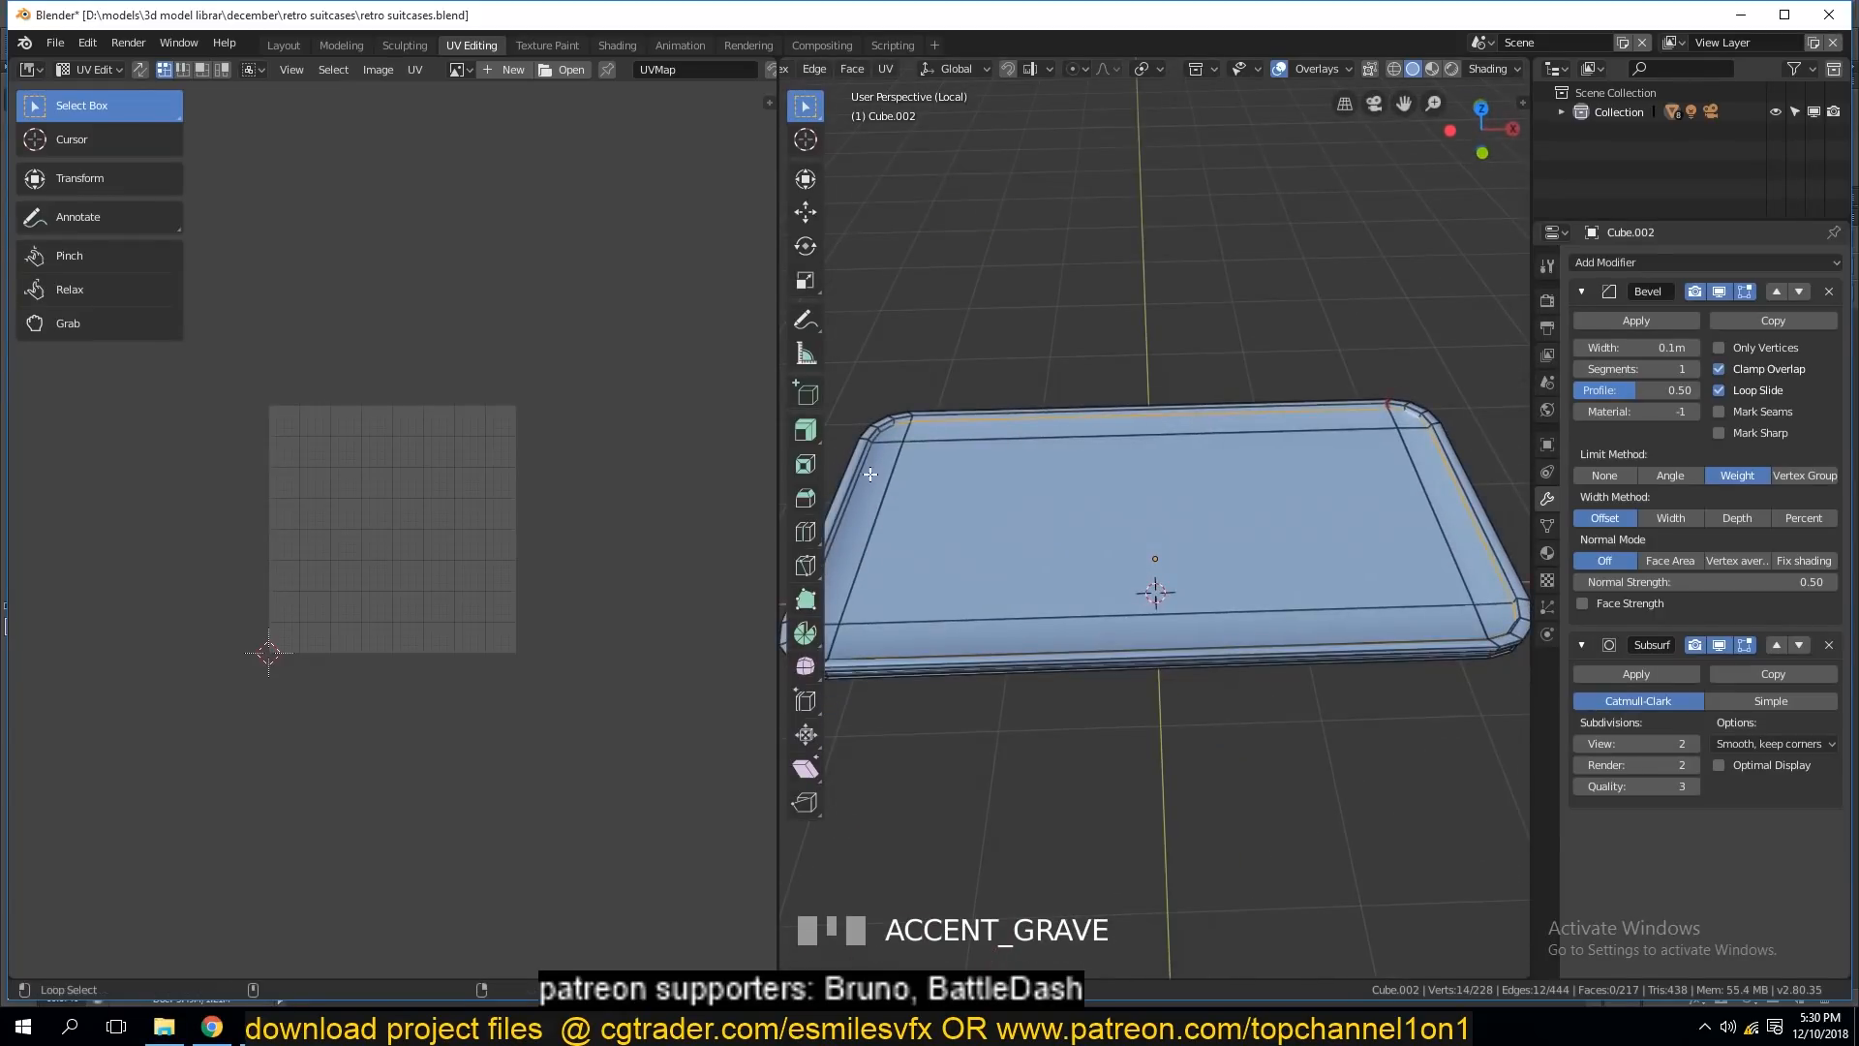
pyautogui.keyDown('alt'); pyautogui.keyDown('shift'); pyautogui.click(879, 430); pyautogui.keyUp('shift'); pyautogui.keyUp('alt')
pyautogui.scroll(-2, 893, 426)
pyautogui.press('`')
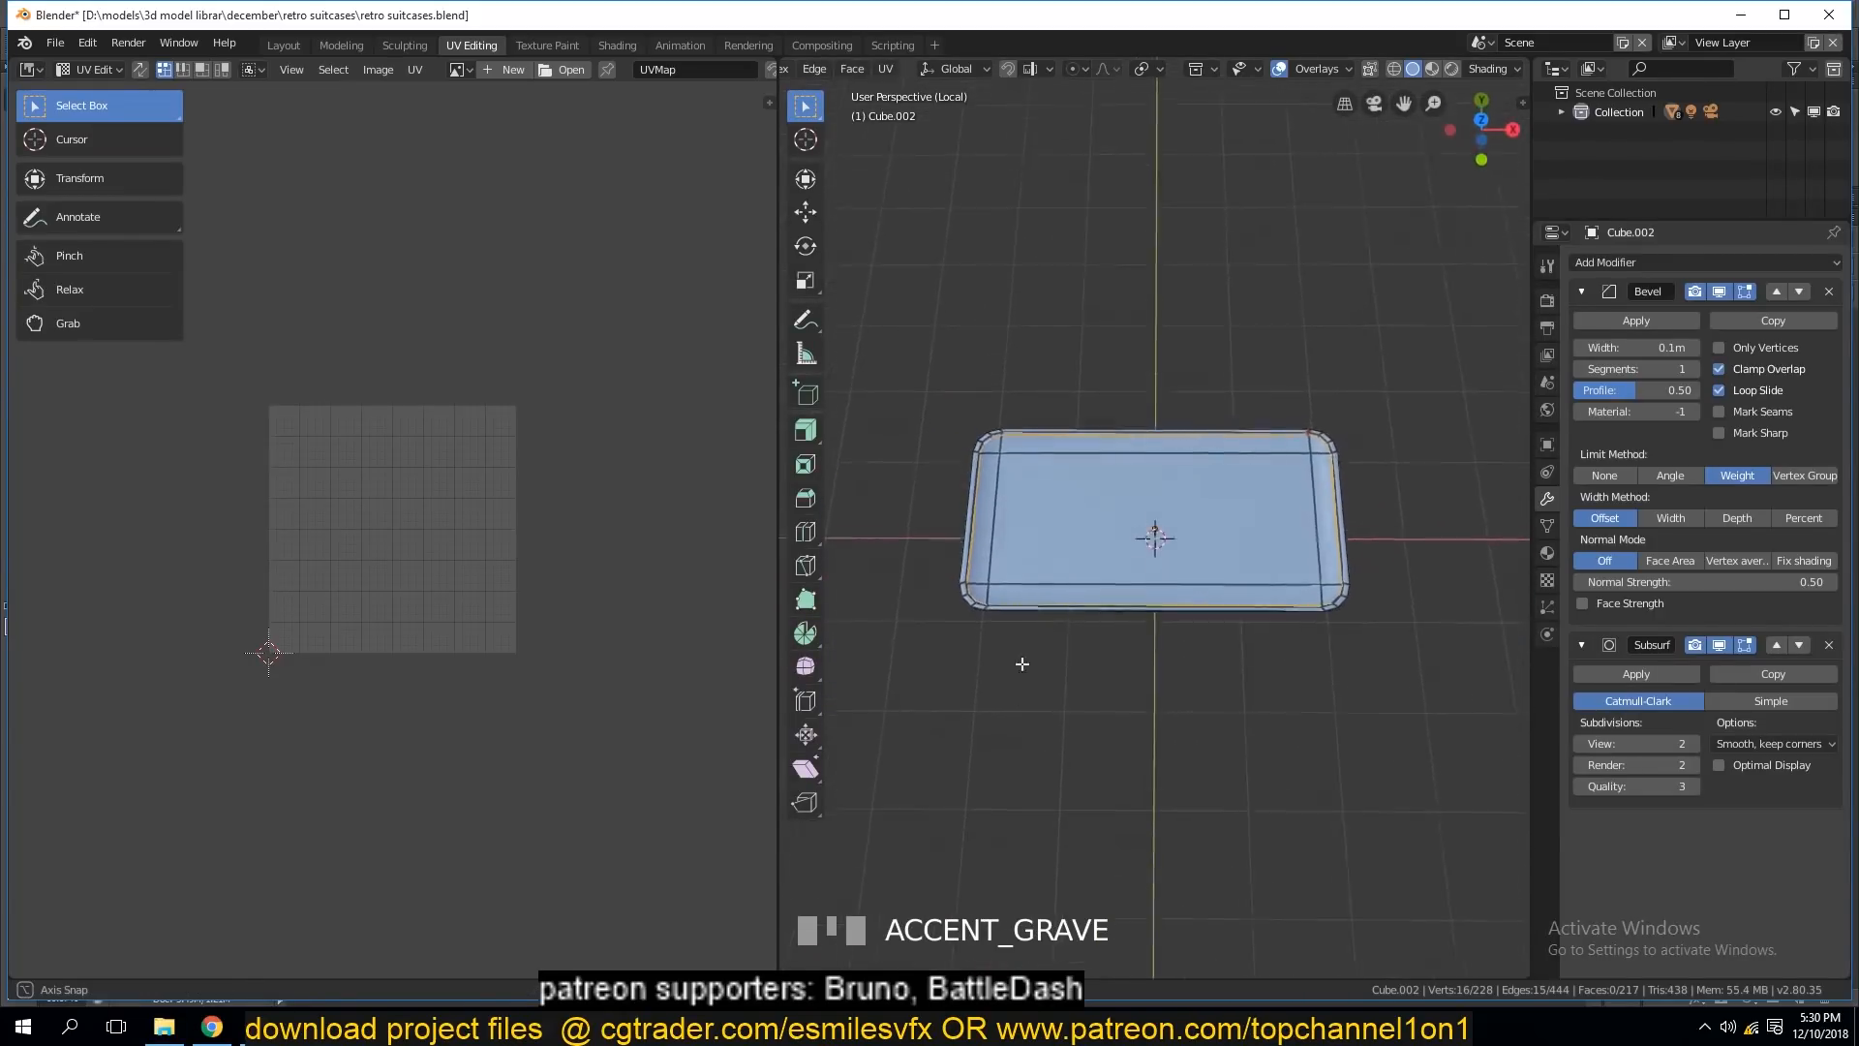
pyautogui.hotkey('ctrl', 'e')
pyautogui.click(1268, 527)
# Select the whole lid mesh, unwrap it, and examine the side strip in the UV layout.
pyautogui.press('a')
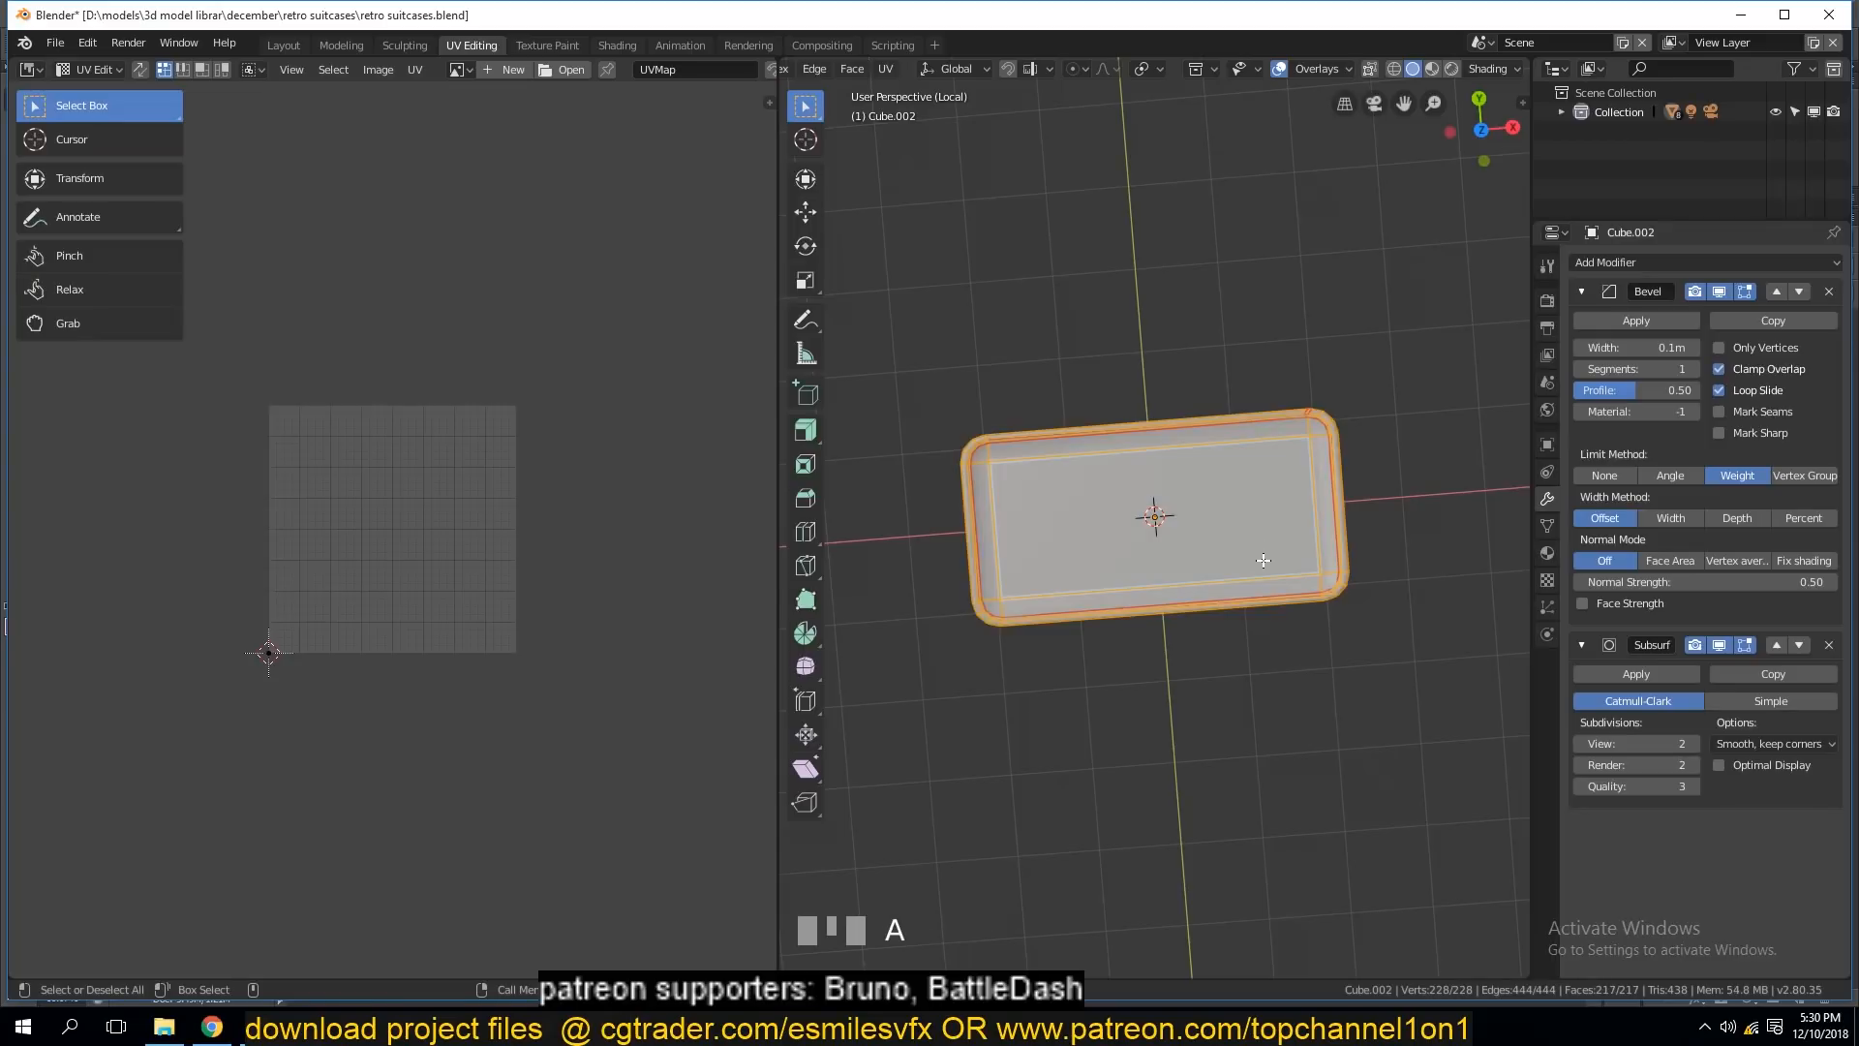
pyautogui.press('u')
pyautogui.click(1270, 593)
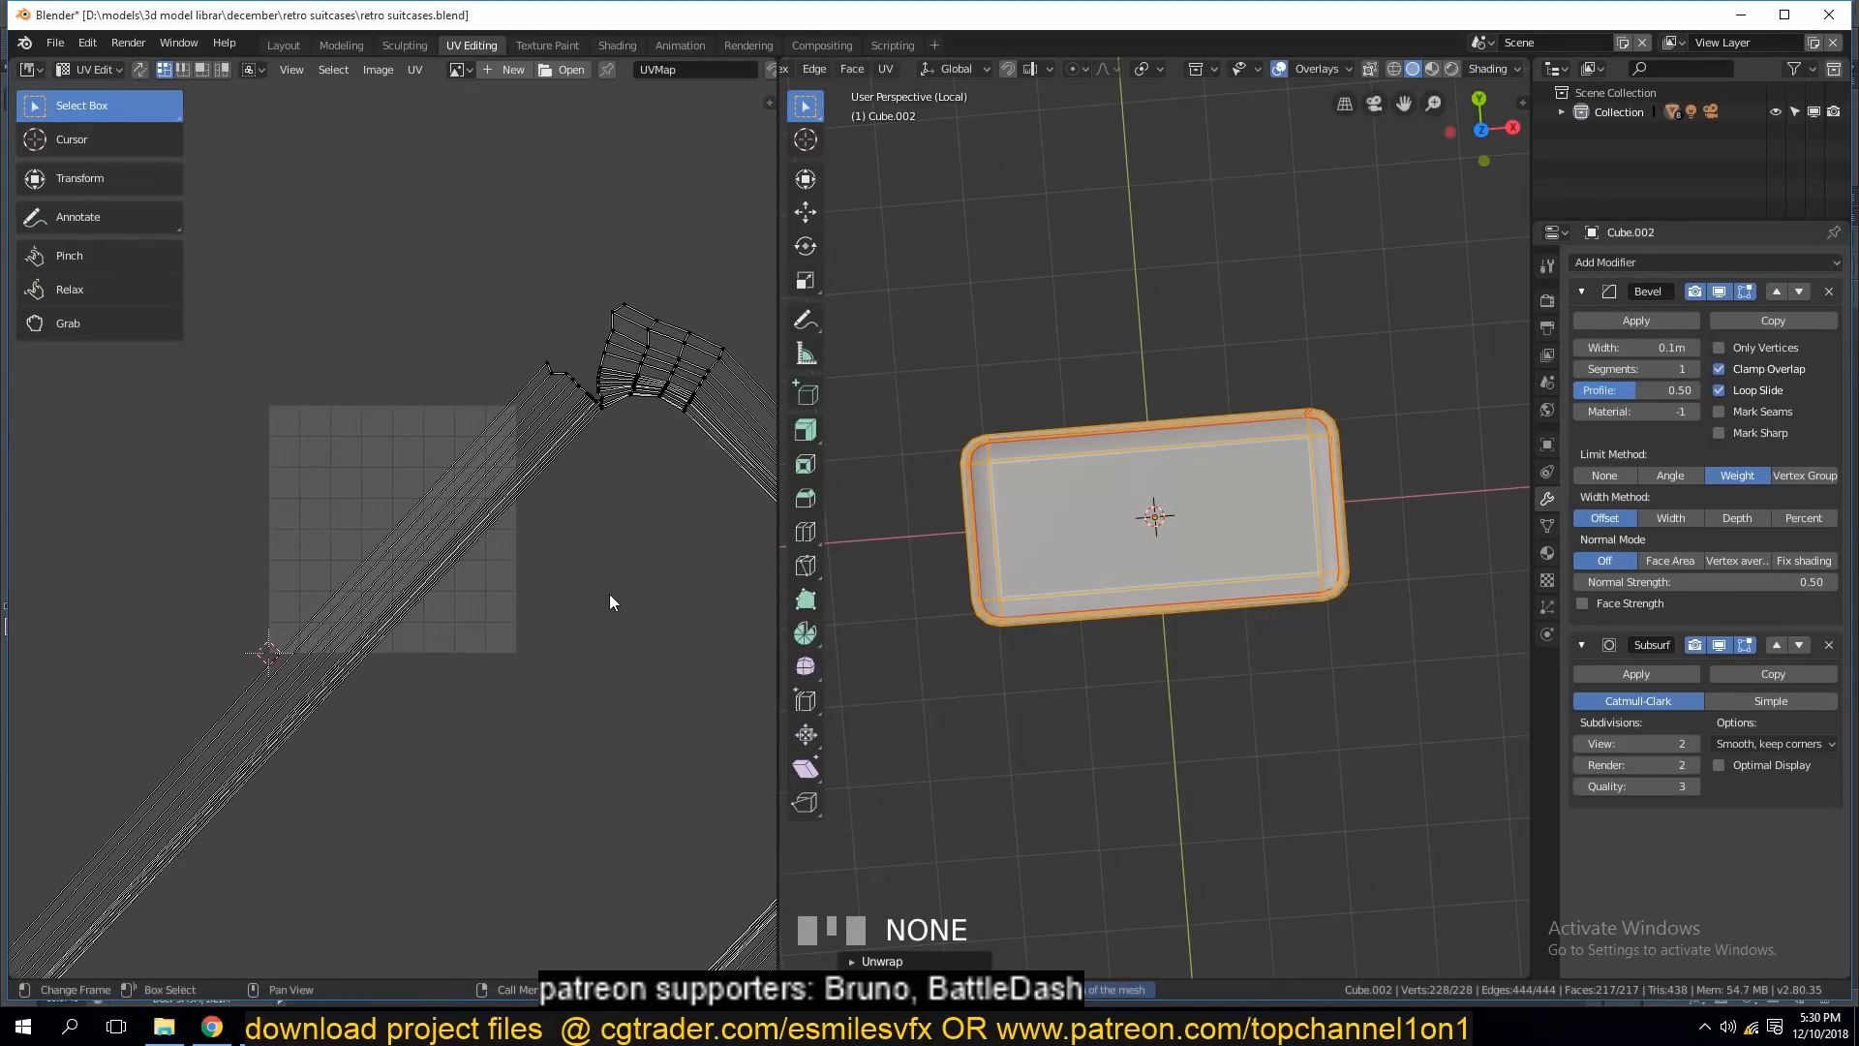
pyautogui.scroll(-5, 606, 610)
pyautogui.scroll(5, 601, 631)
pyautogui.scroll(-5, 616, 628)
pyautogui.scroll(5, 618, 629)
pyautogui.scroll(1, 648, 589)
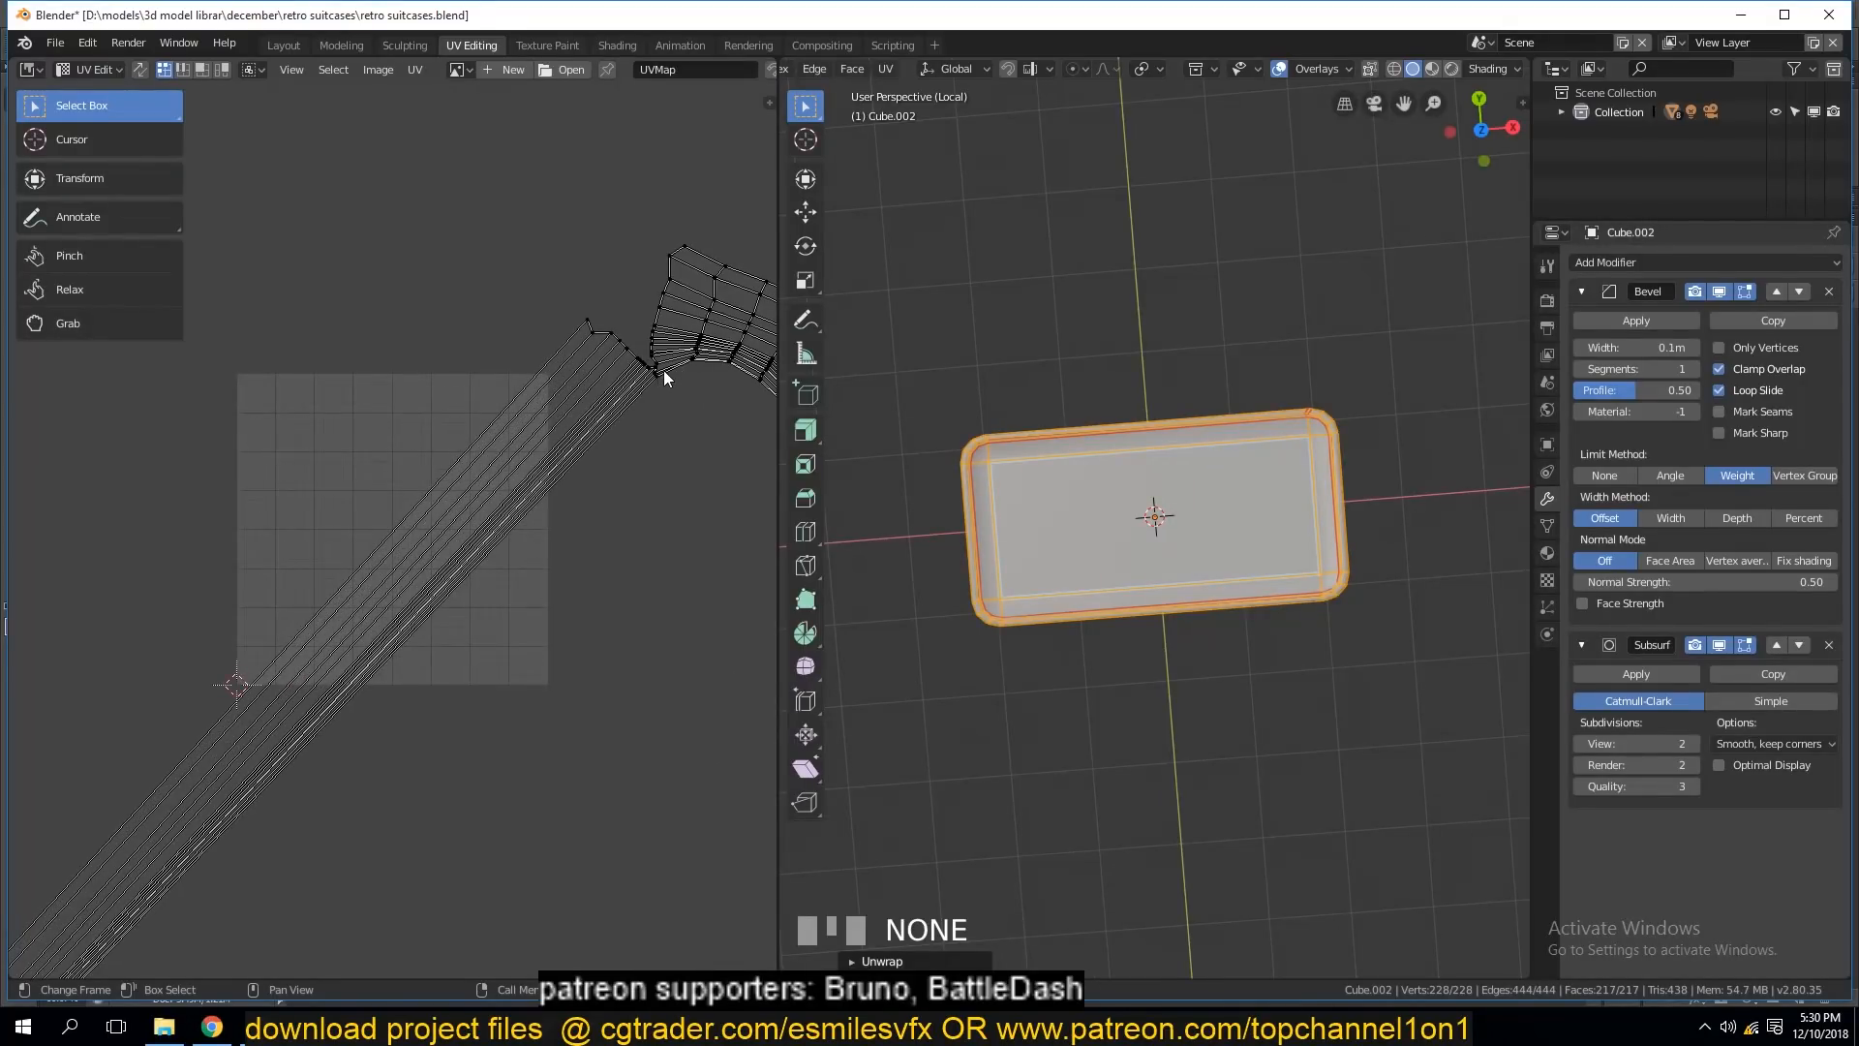
pyautogui.scroll(2, 1154, 520)
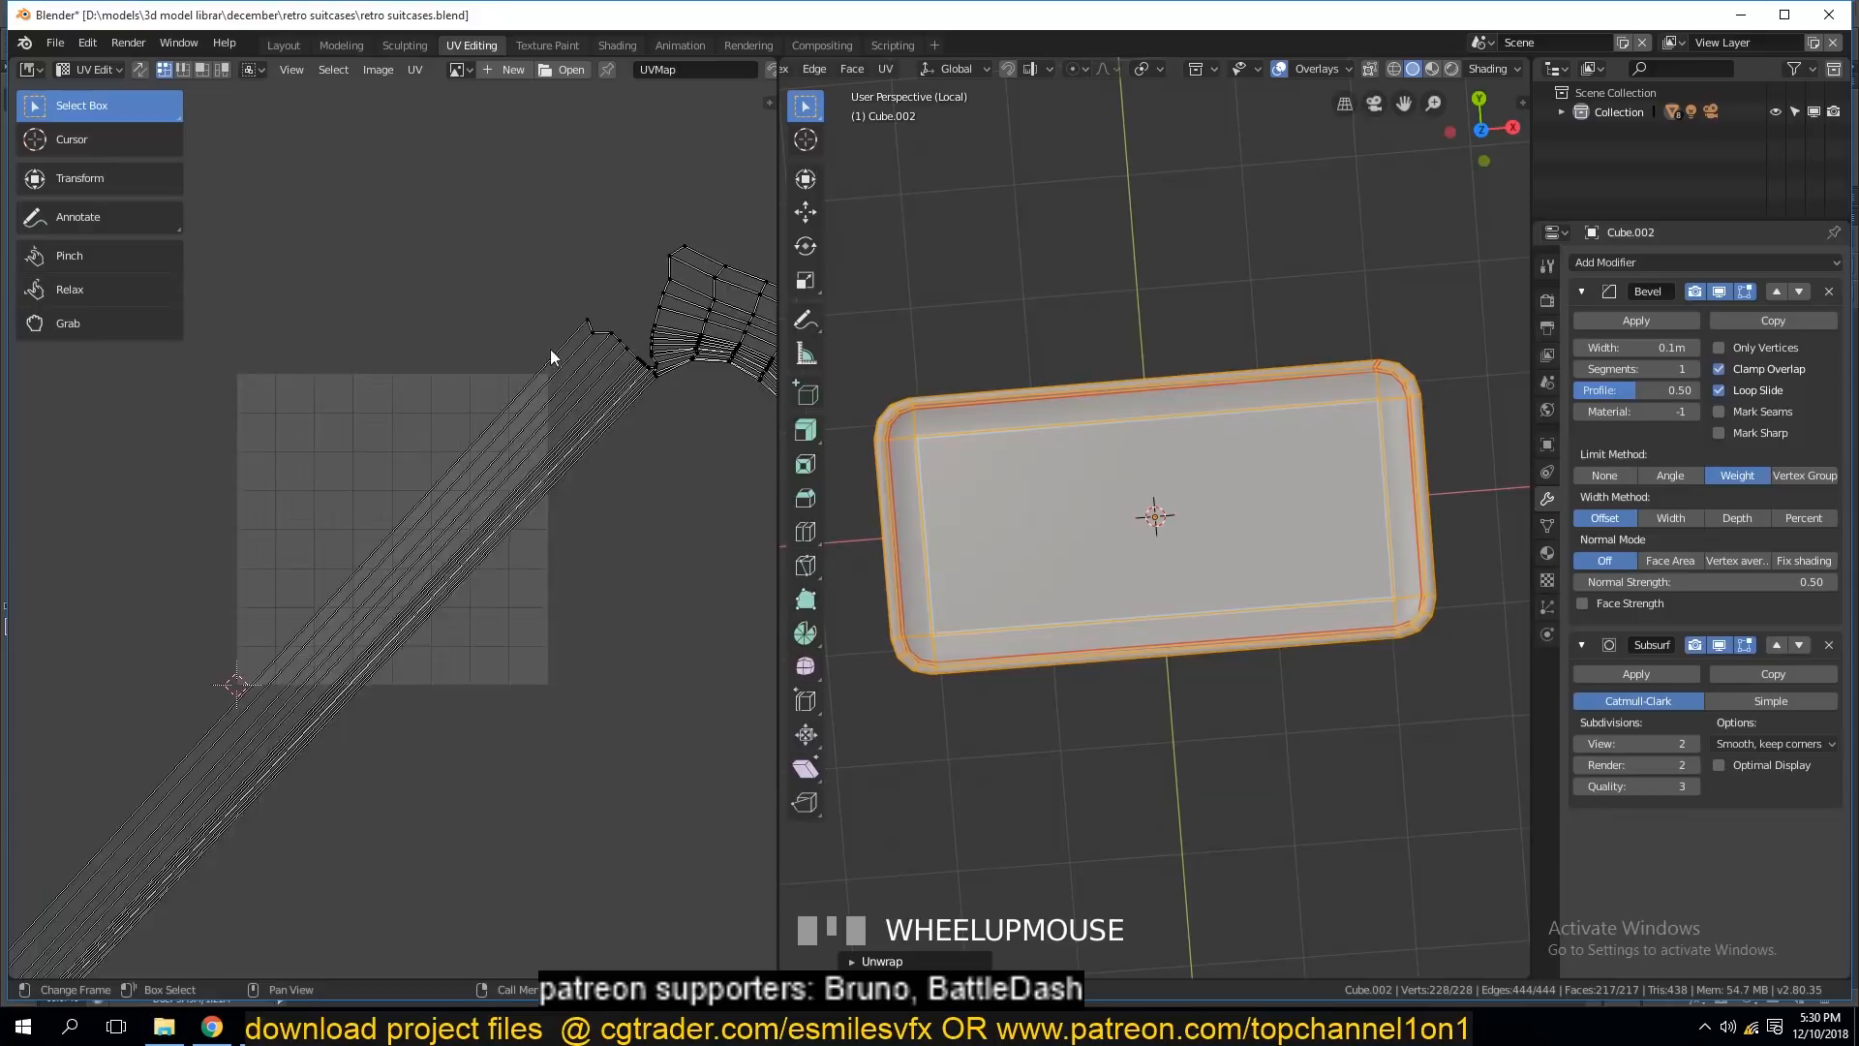
pyautogui.scroll(2, 649, 312)
pyautogui.scroll(2, 649, 312)
pyautogui.scroll(2, 293, 384)
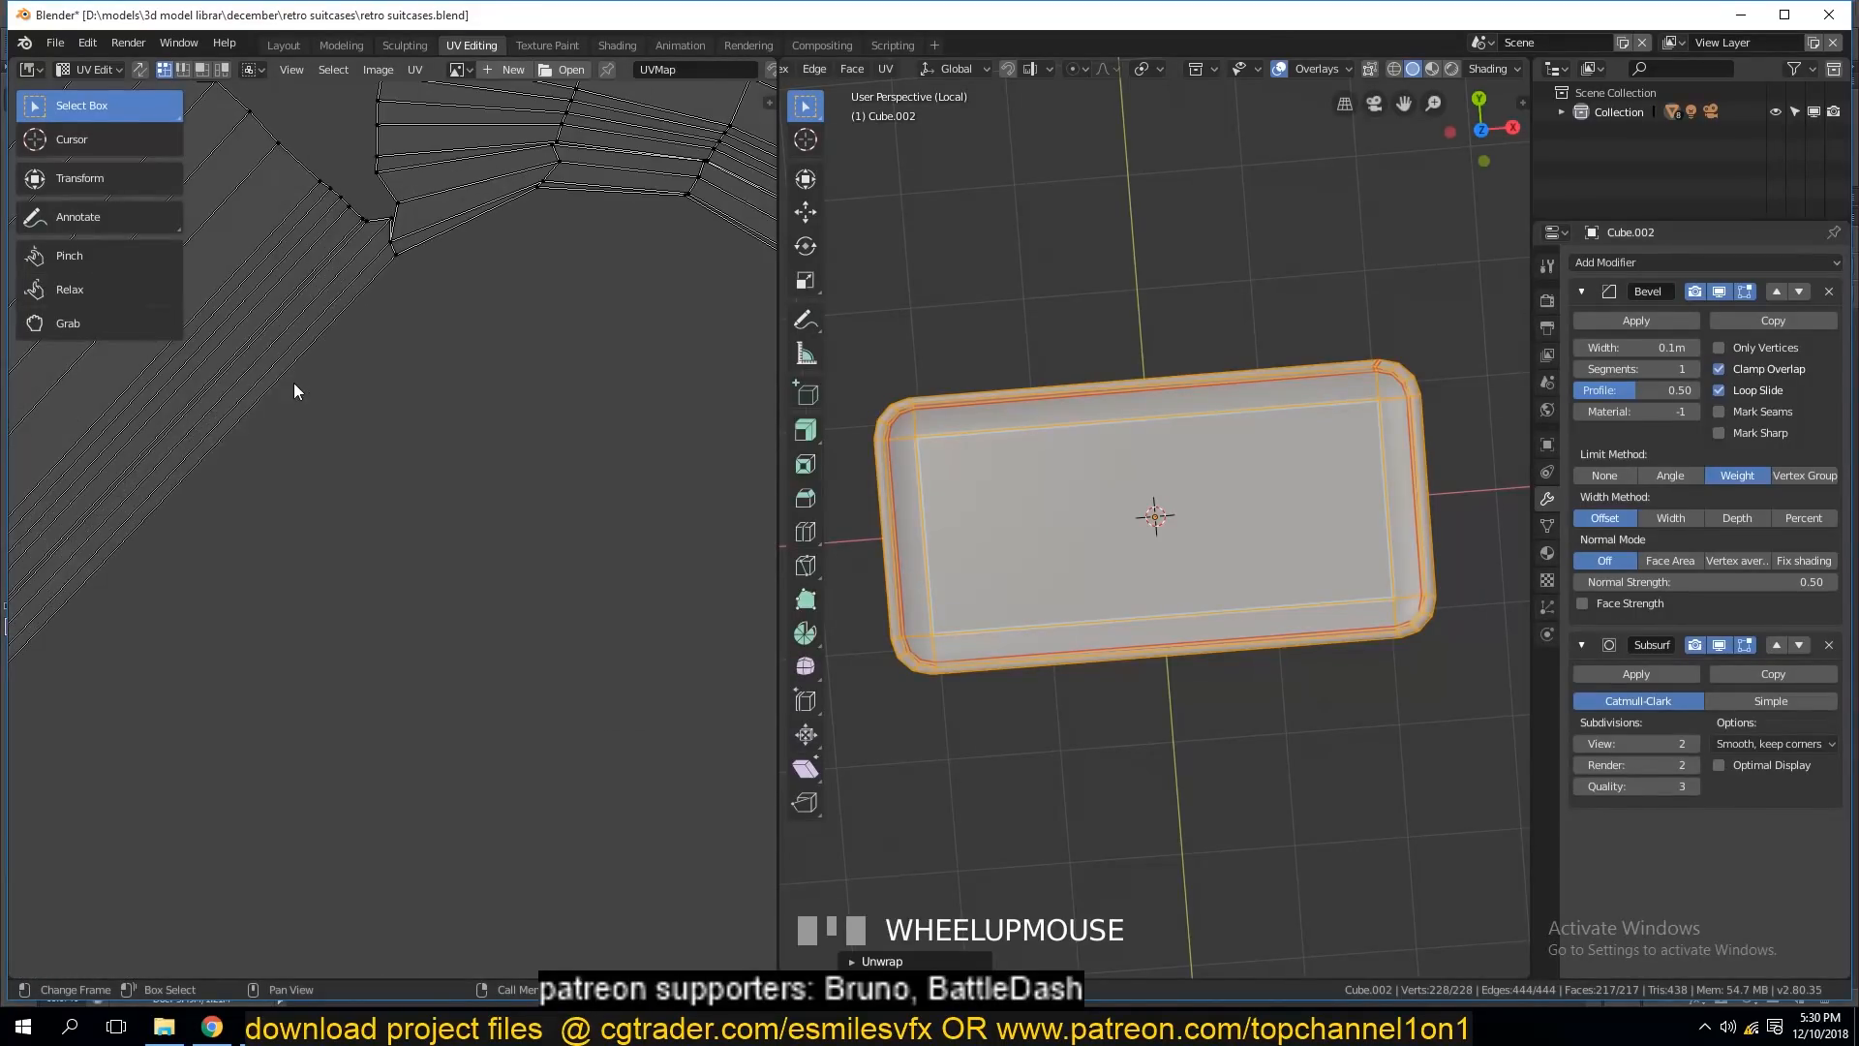
# Select the edge at the inner bend of the side strip's UVs and unwrap the entire lid again, with the full layout framed.
pyautogui.keyDown('alt'); pyautogui.click(395, 258); pyautogui.keyUp('alt')
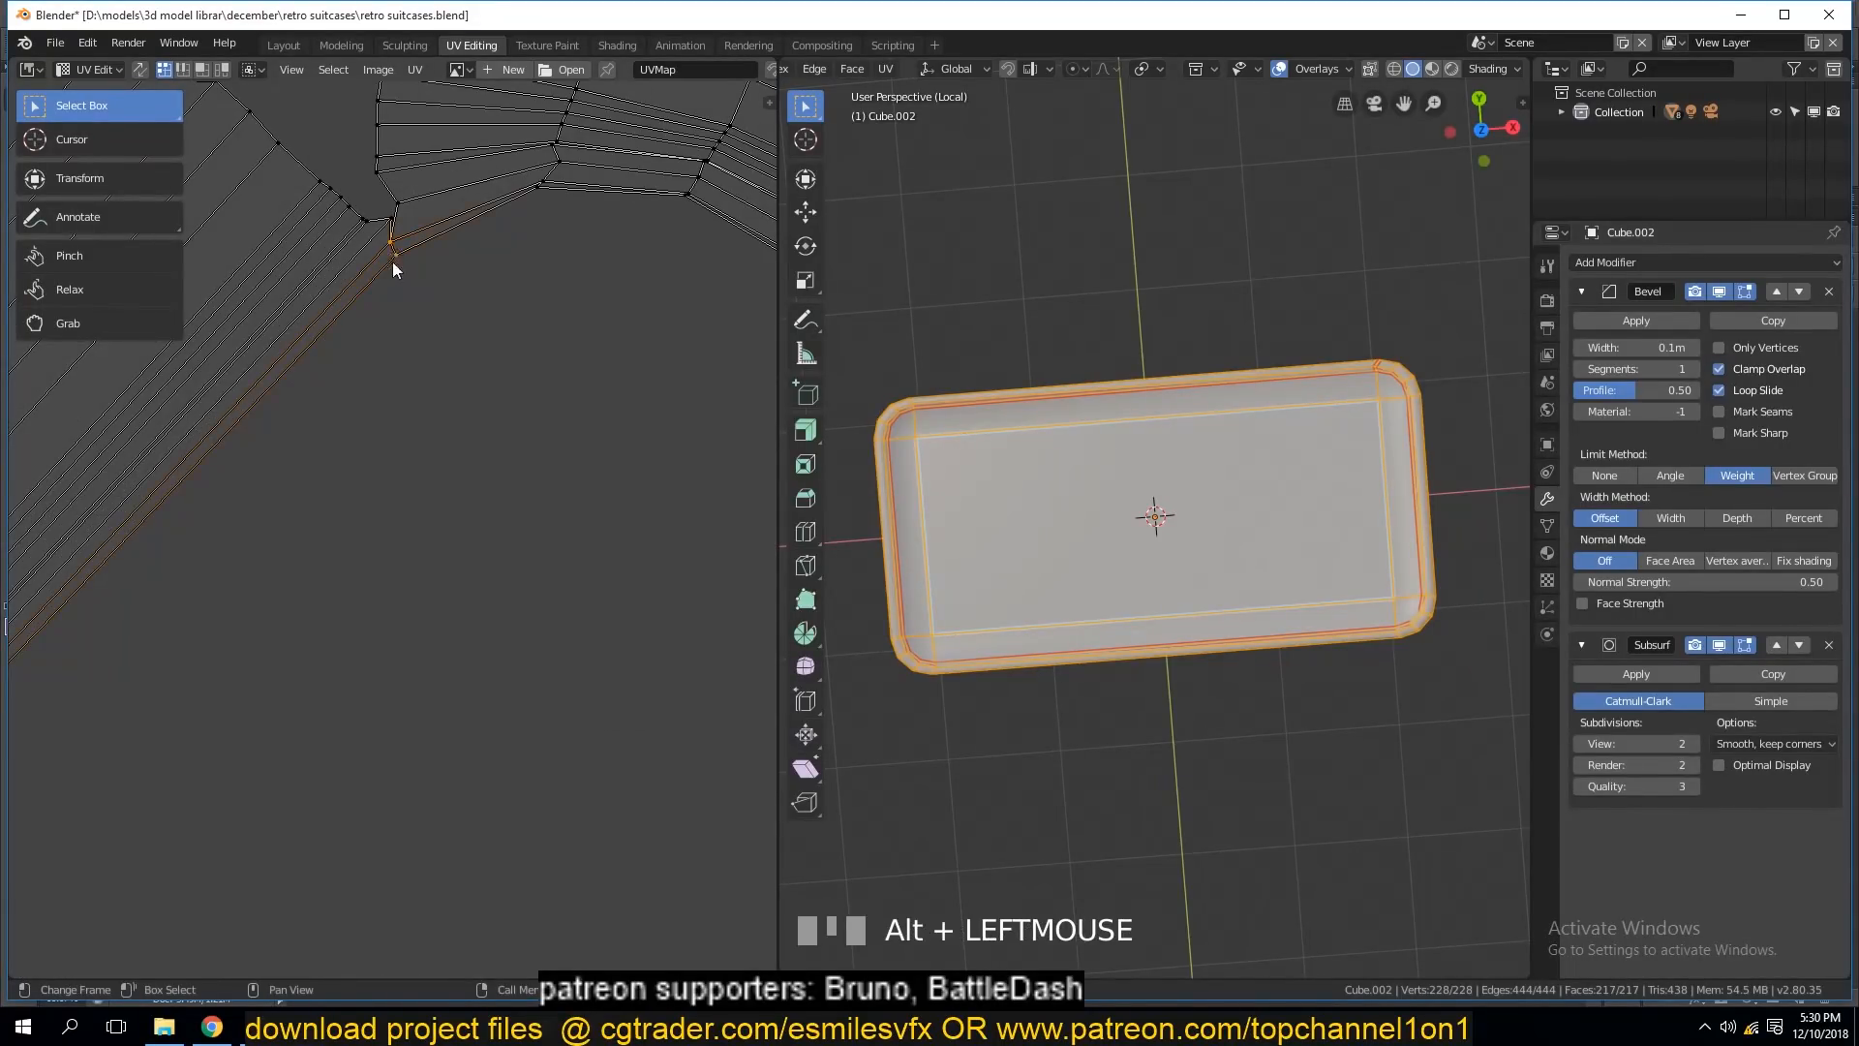
pyautogui.press('a')
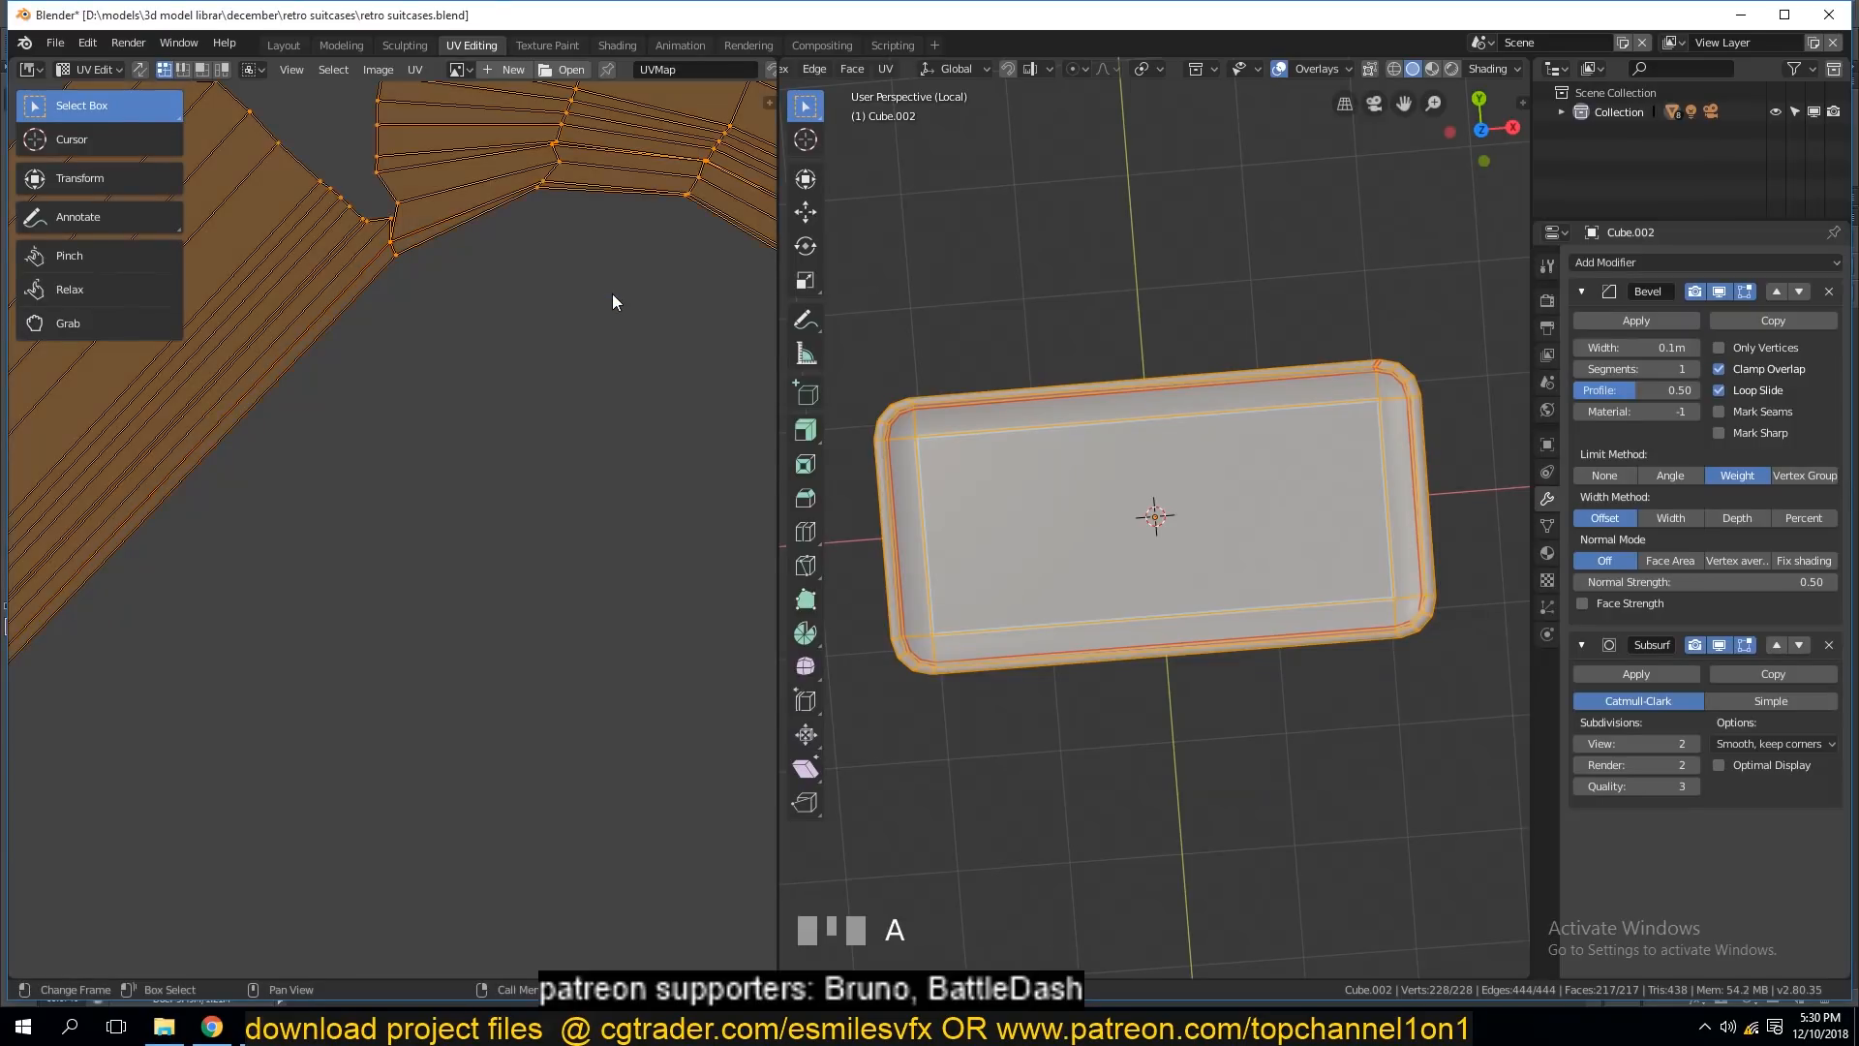
pyautogui.press('u')
pyautogui.scroll(-10, 452, 554)
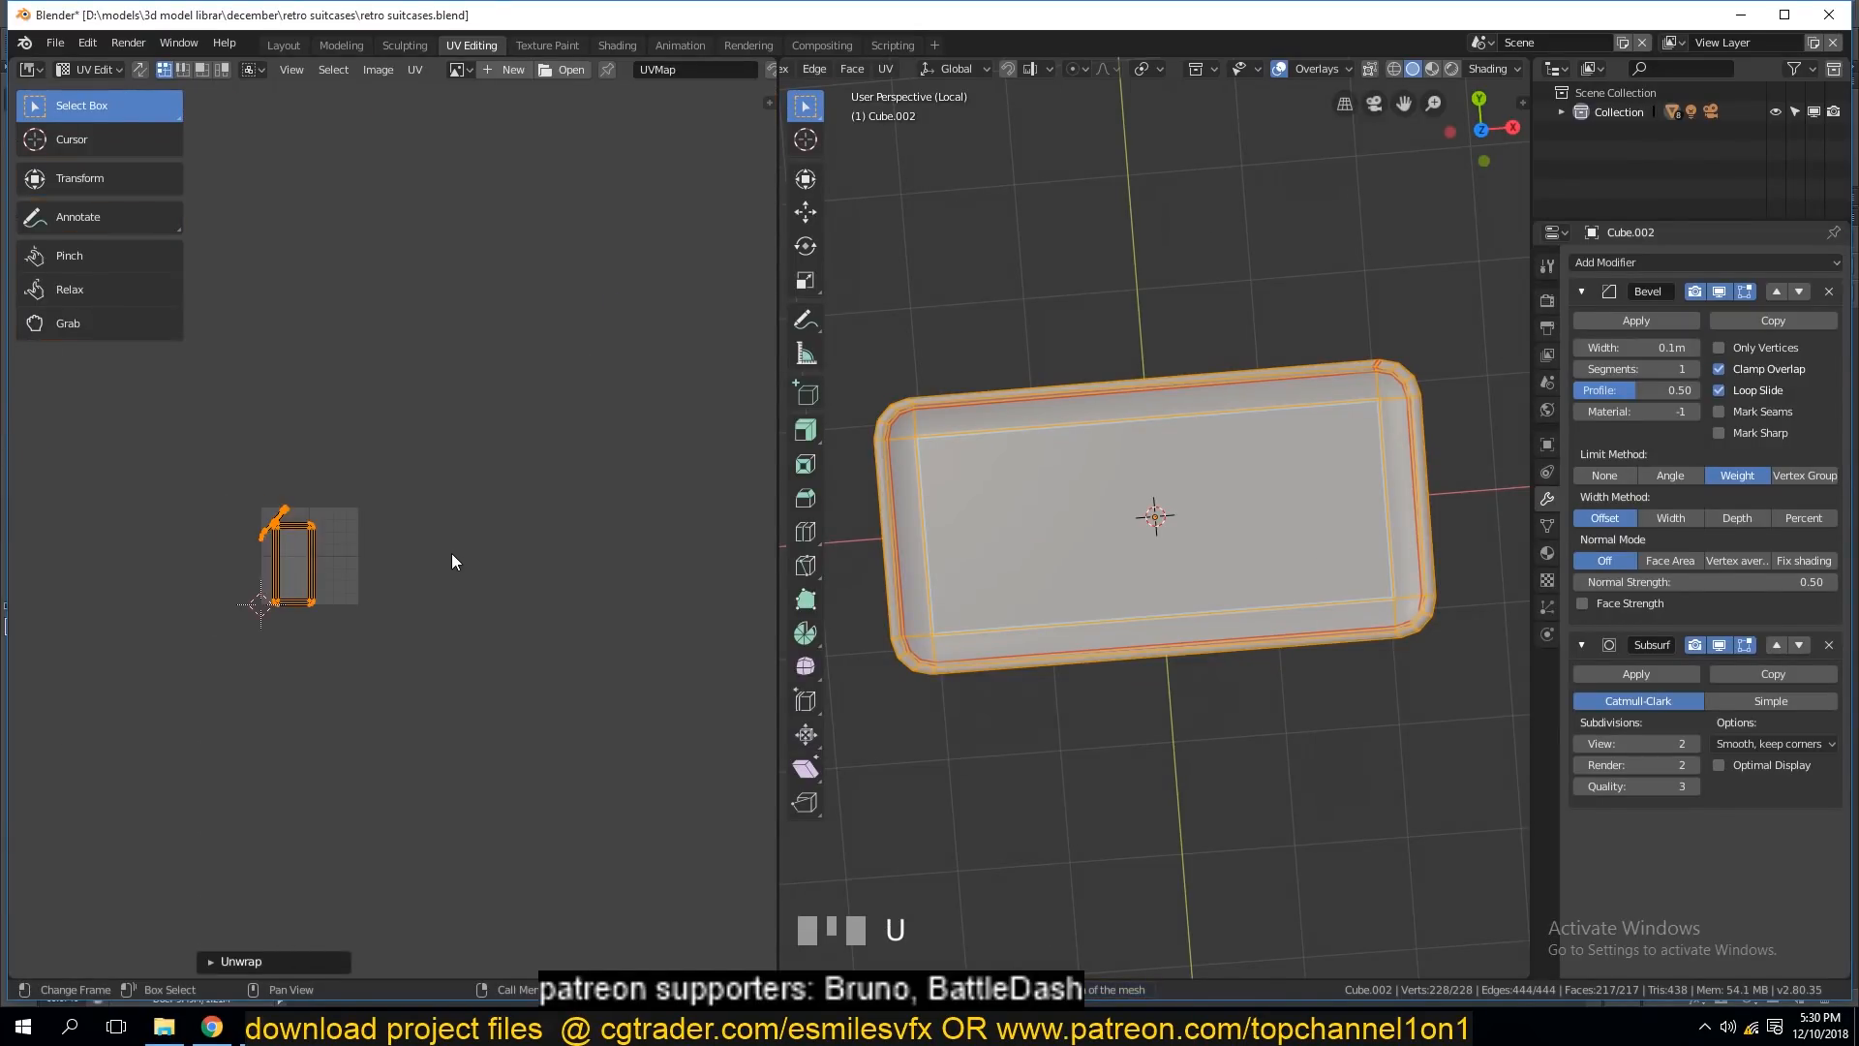
pyautogui.press('KP_Decimal')
pyautogui.hotkey('alt', 'a')
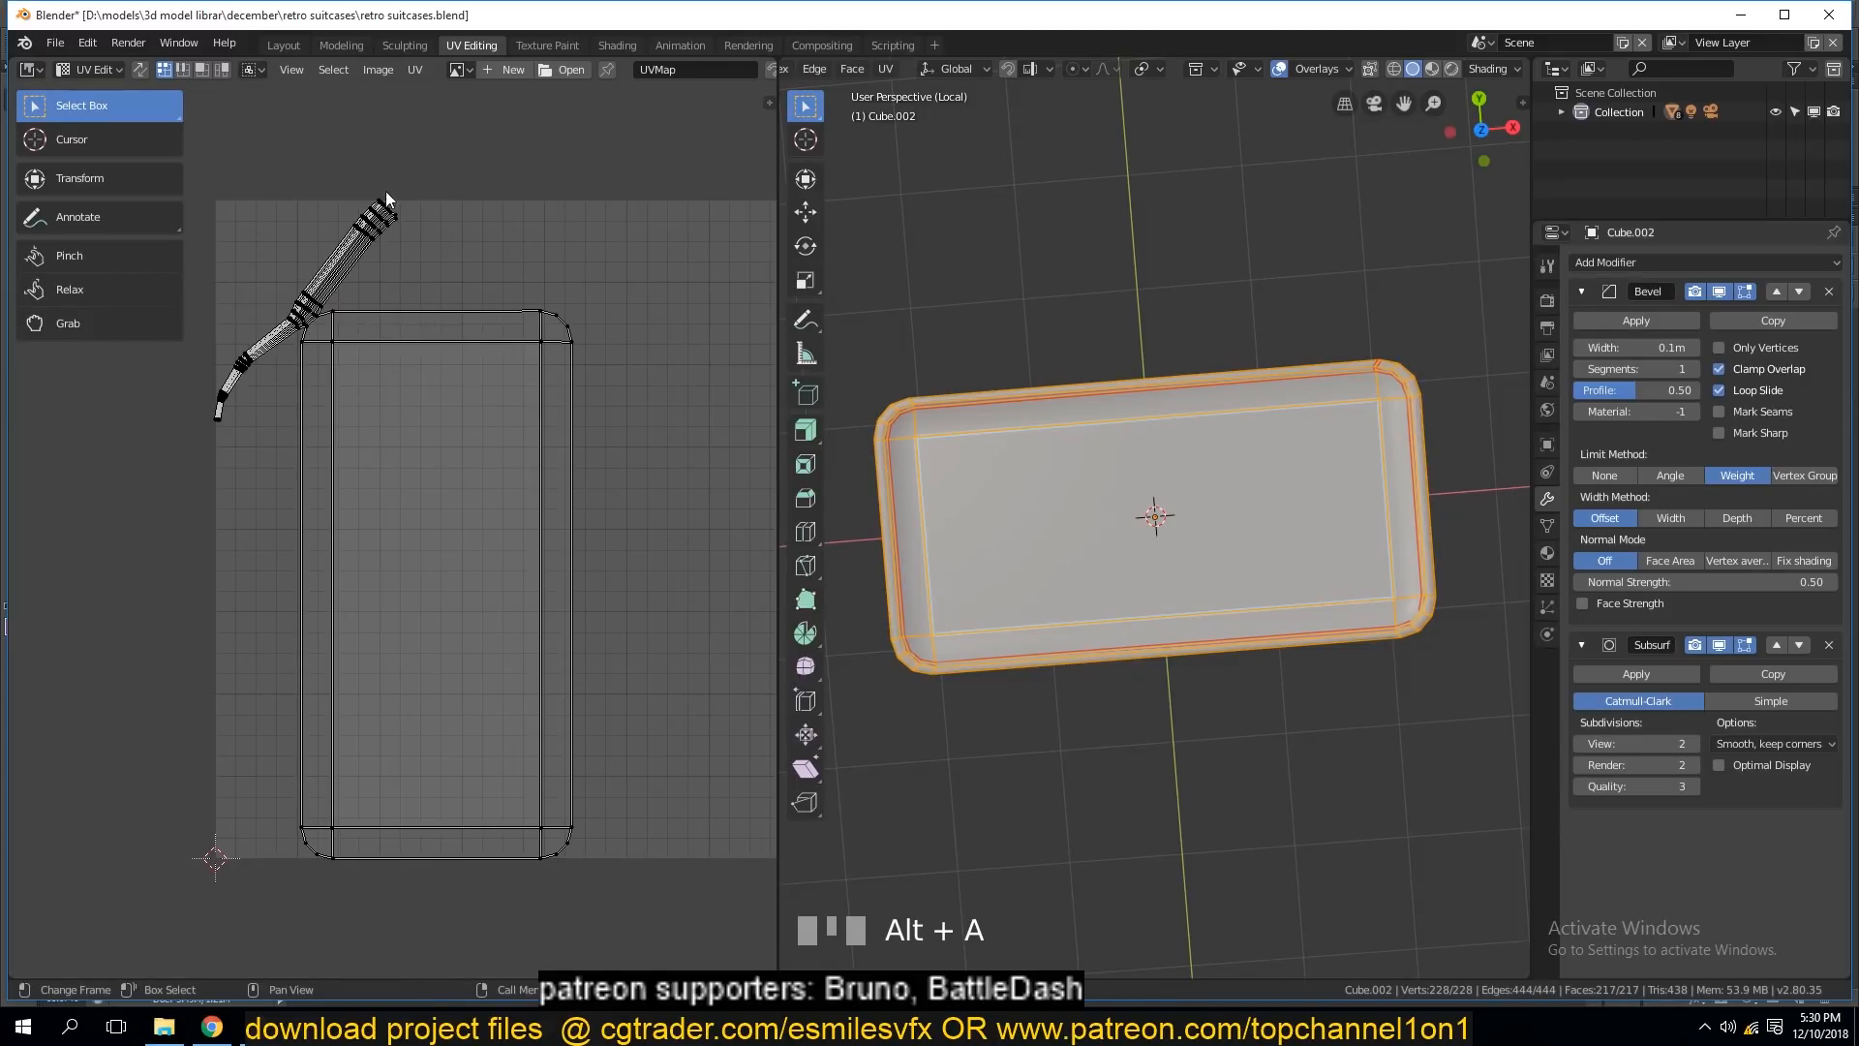
pyautogui.press('`')
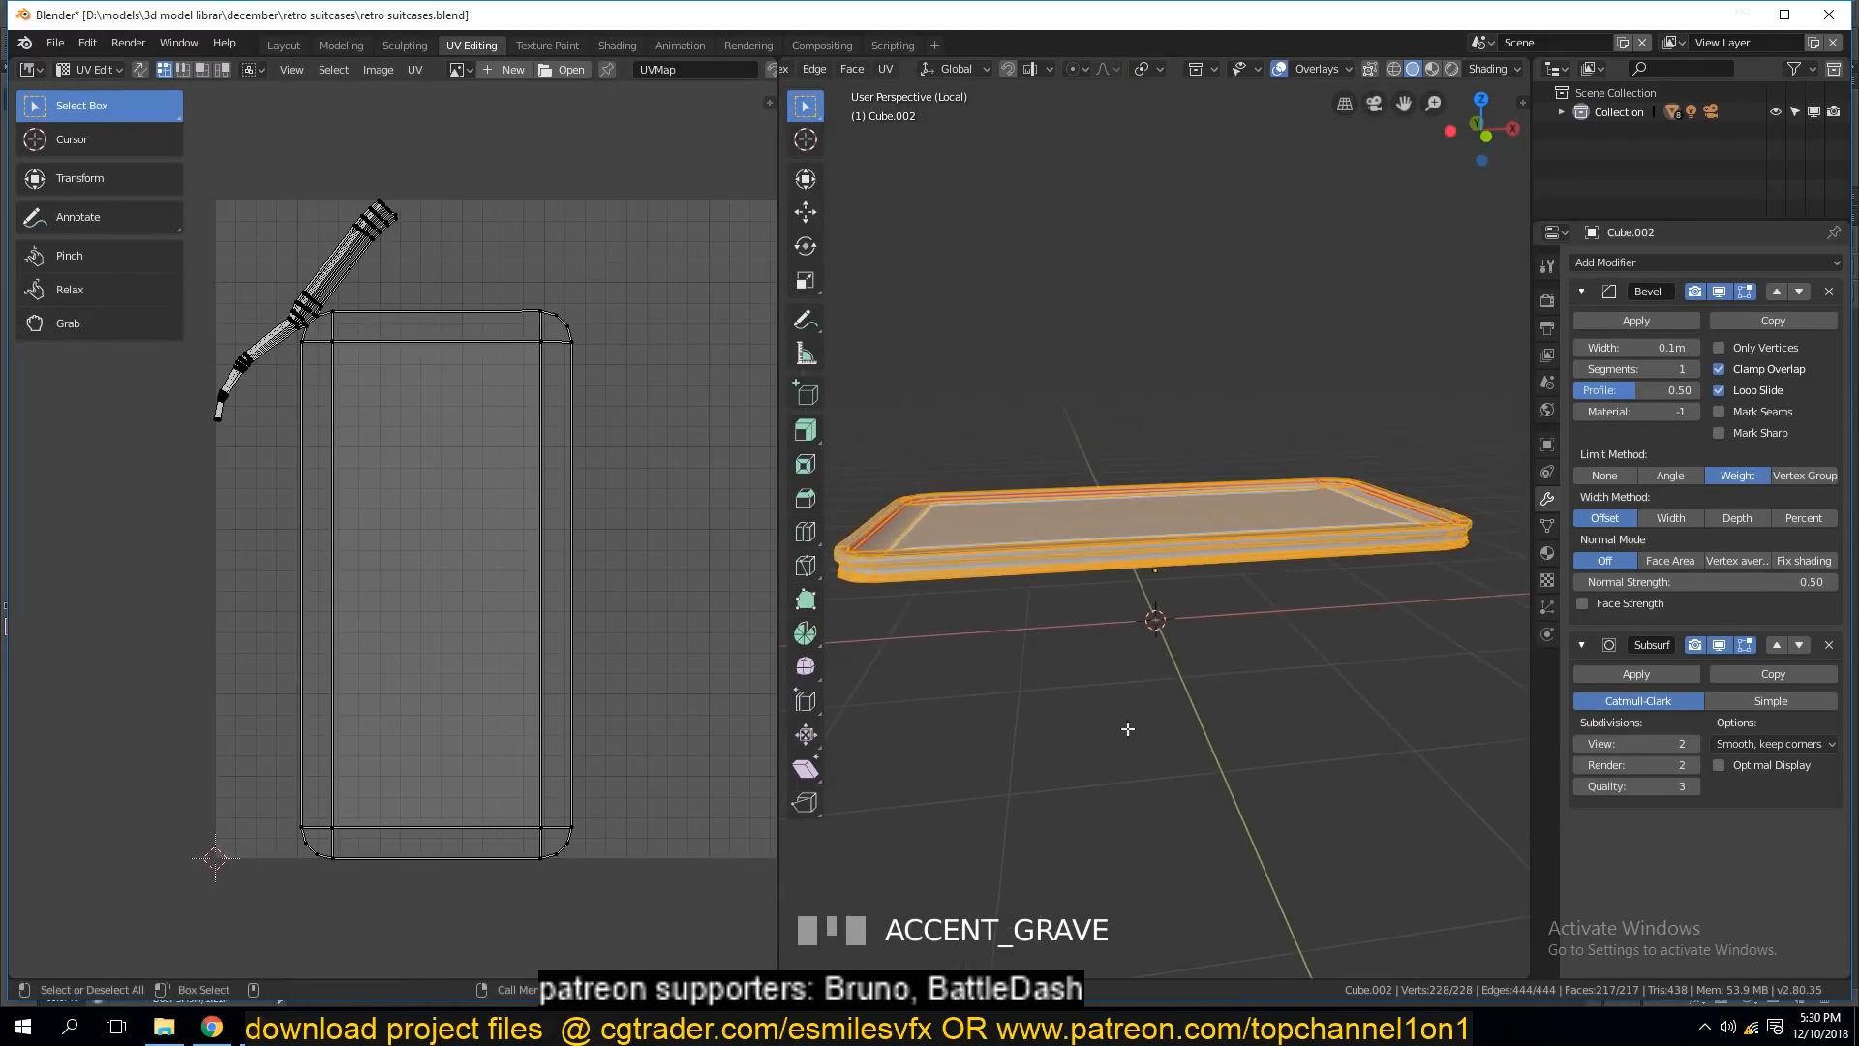
pyautogui.scroll(3, 1152, 668)
pyautogui.press('a')
pyautogui.press('`')
pyautogui.press('a')
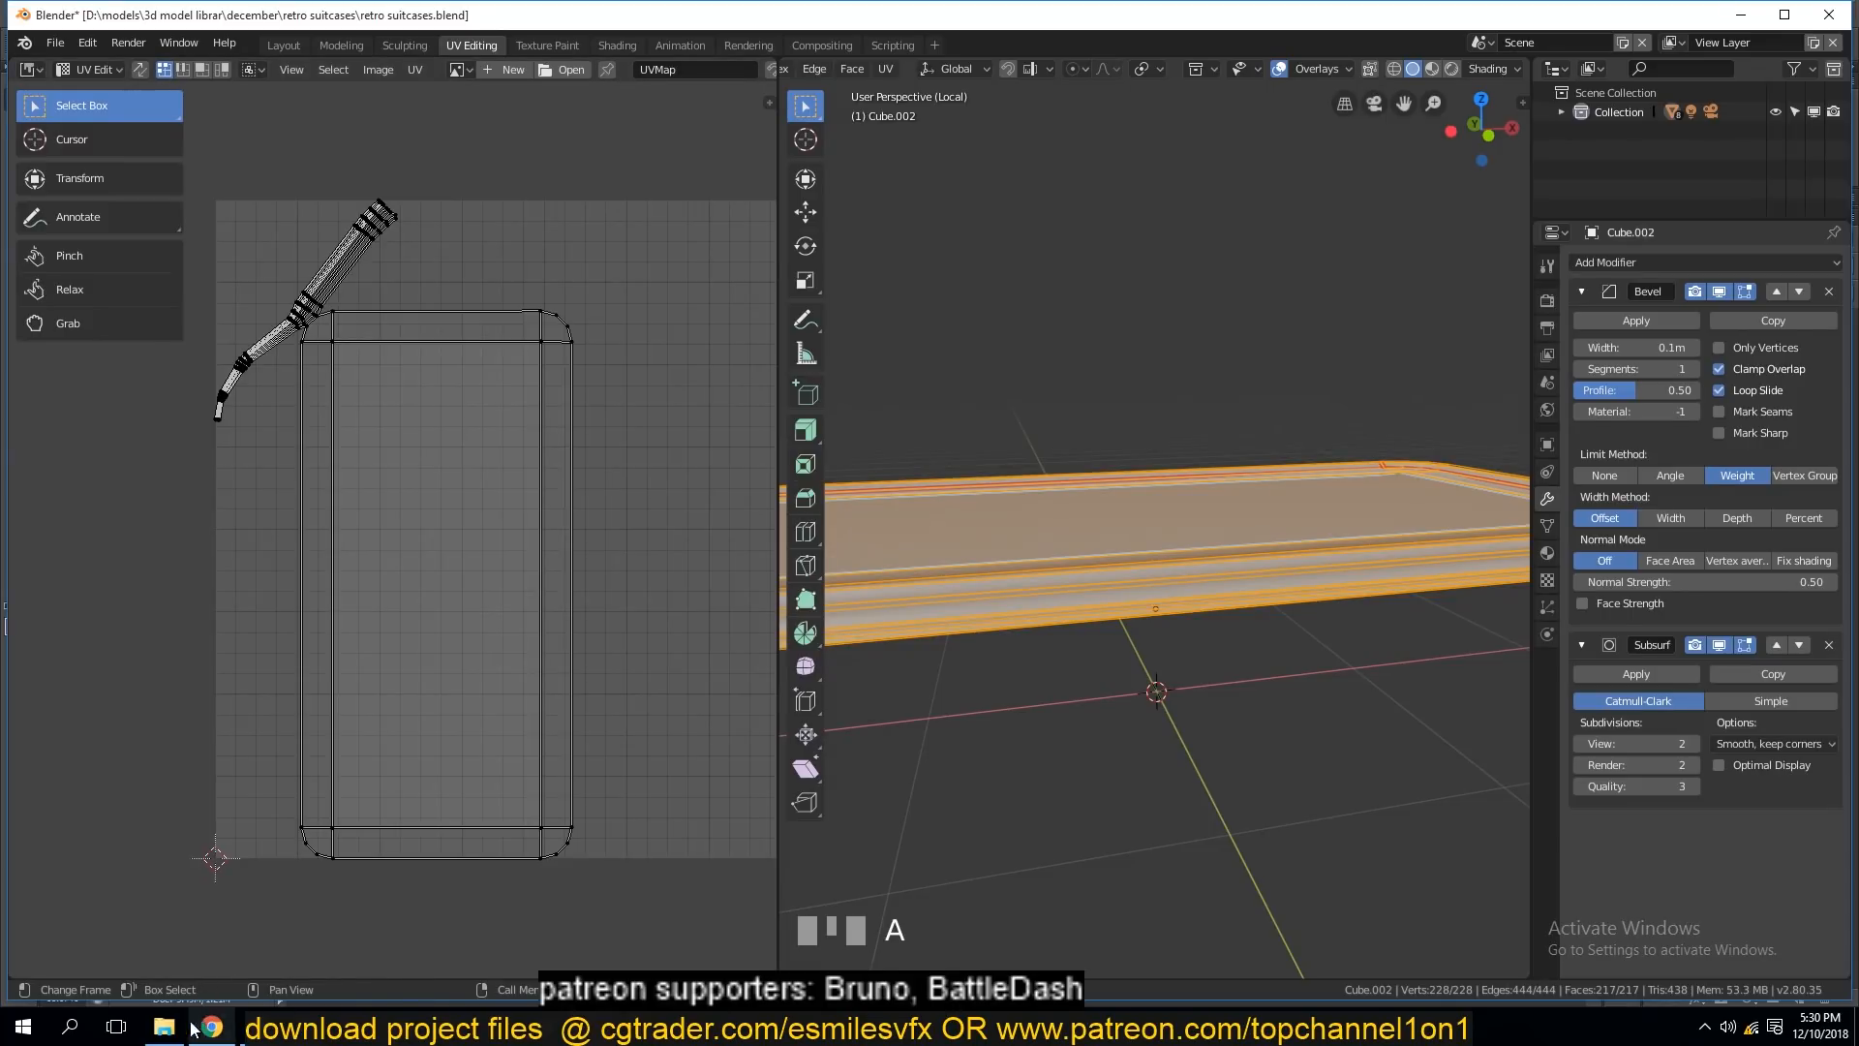
pyautogui.click(307, 1025)
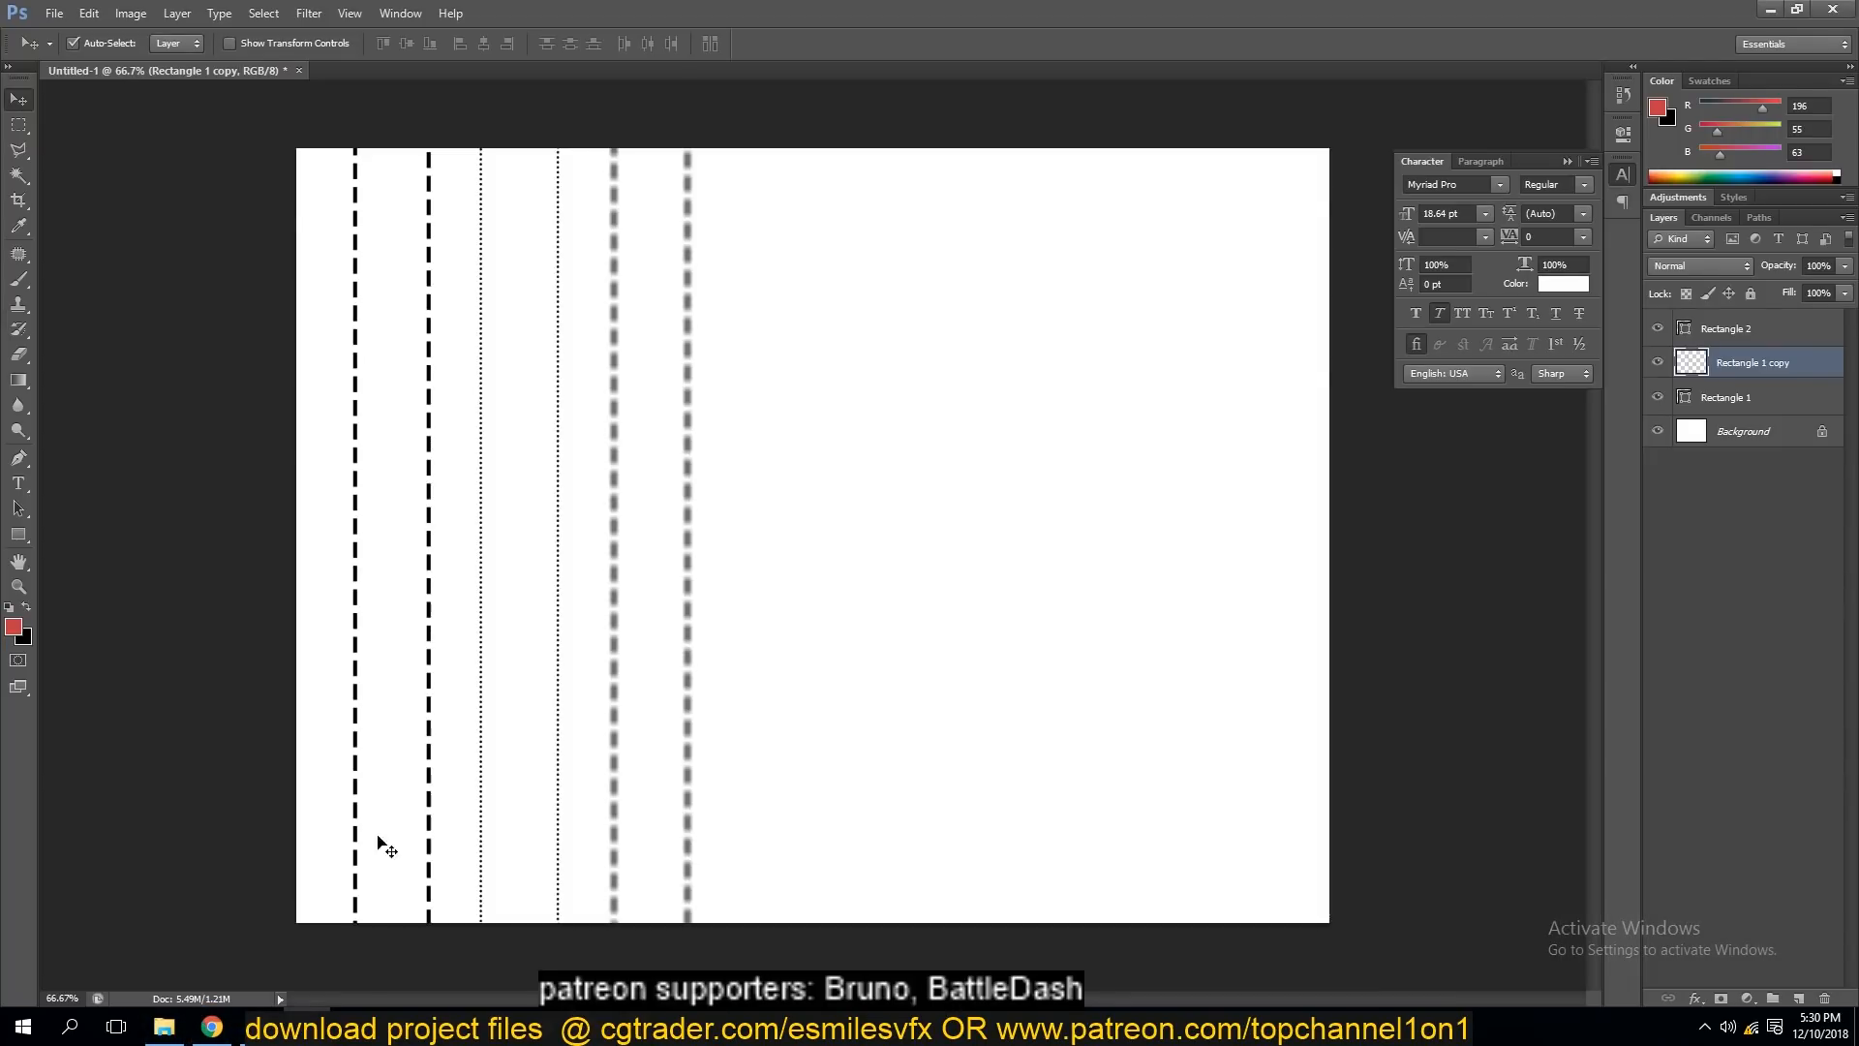
pyautogui.click(260, 1026)
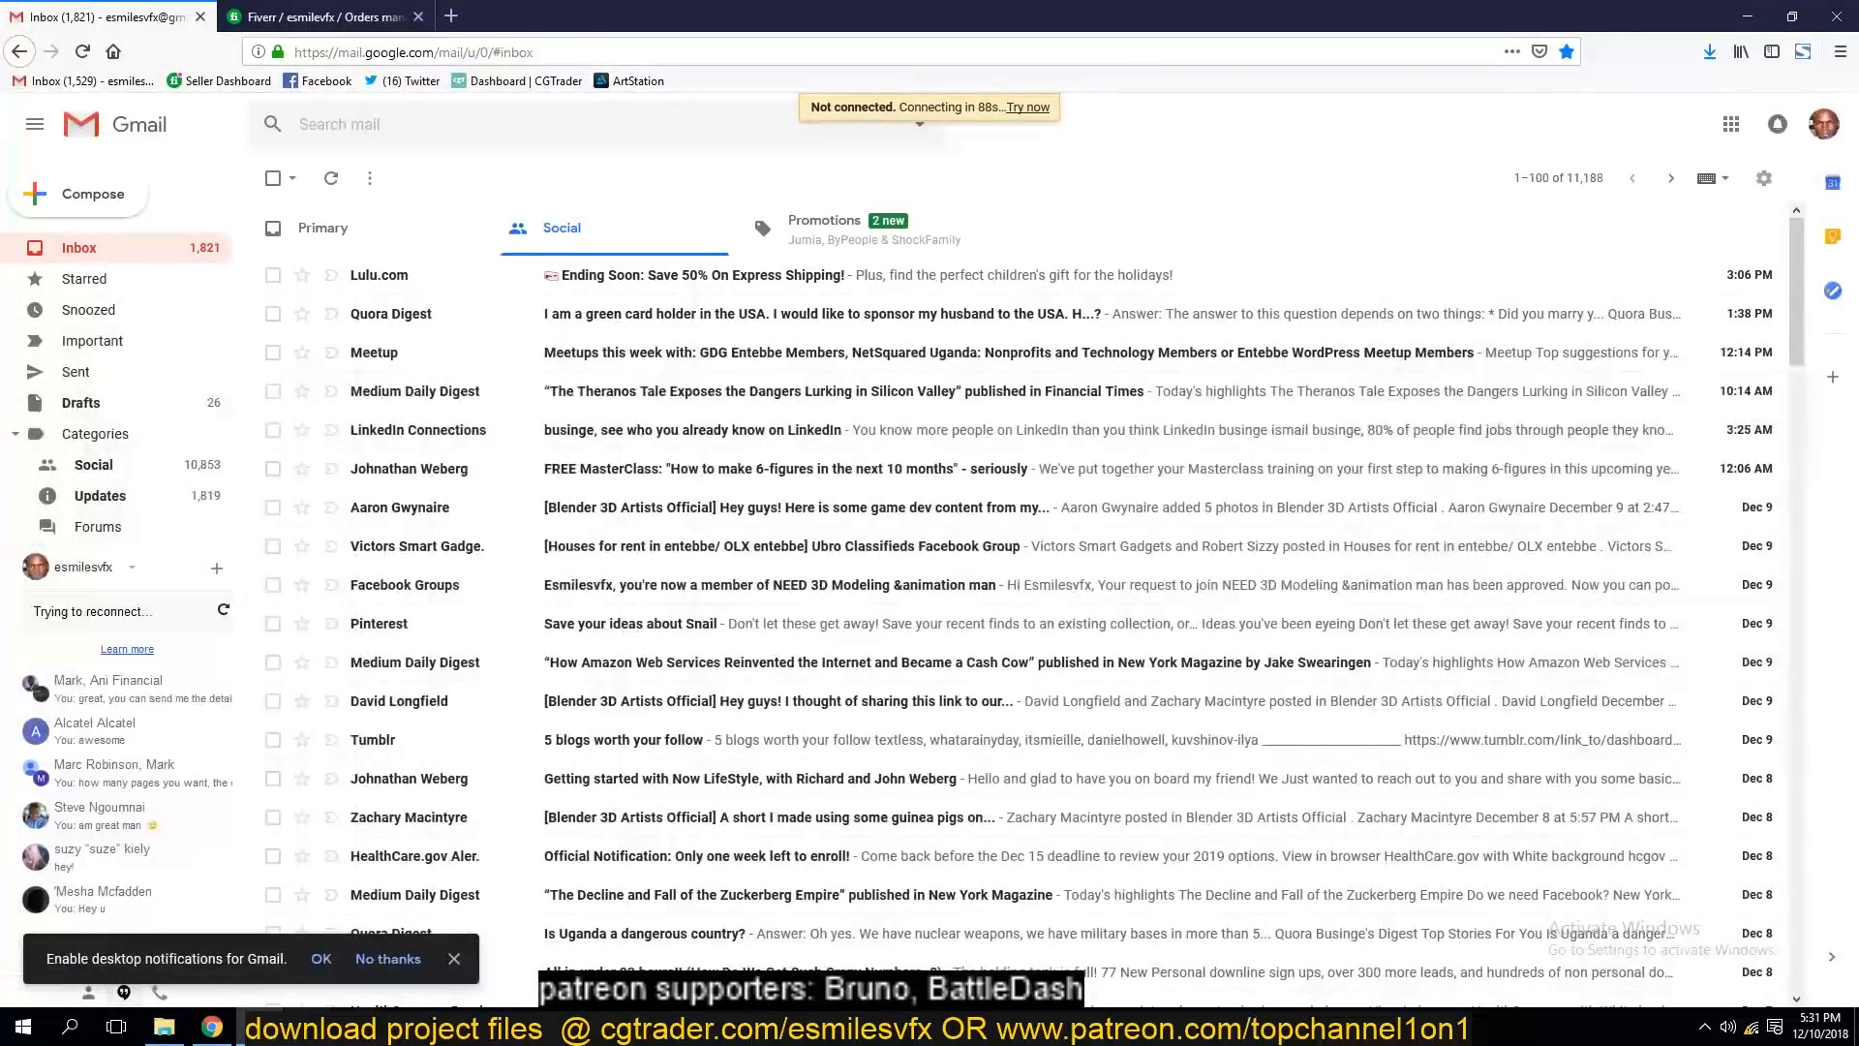
pyautogui.click(260, 1025)
pyautogui.click(307, 1026)
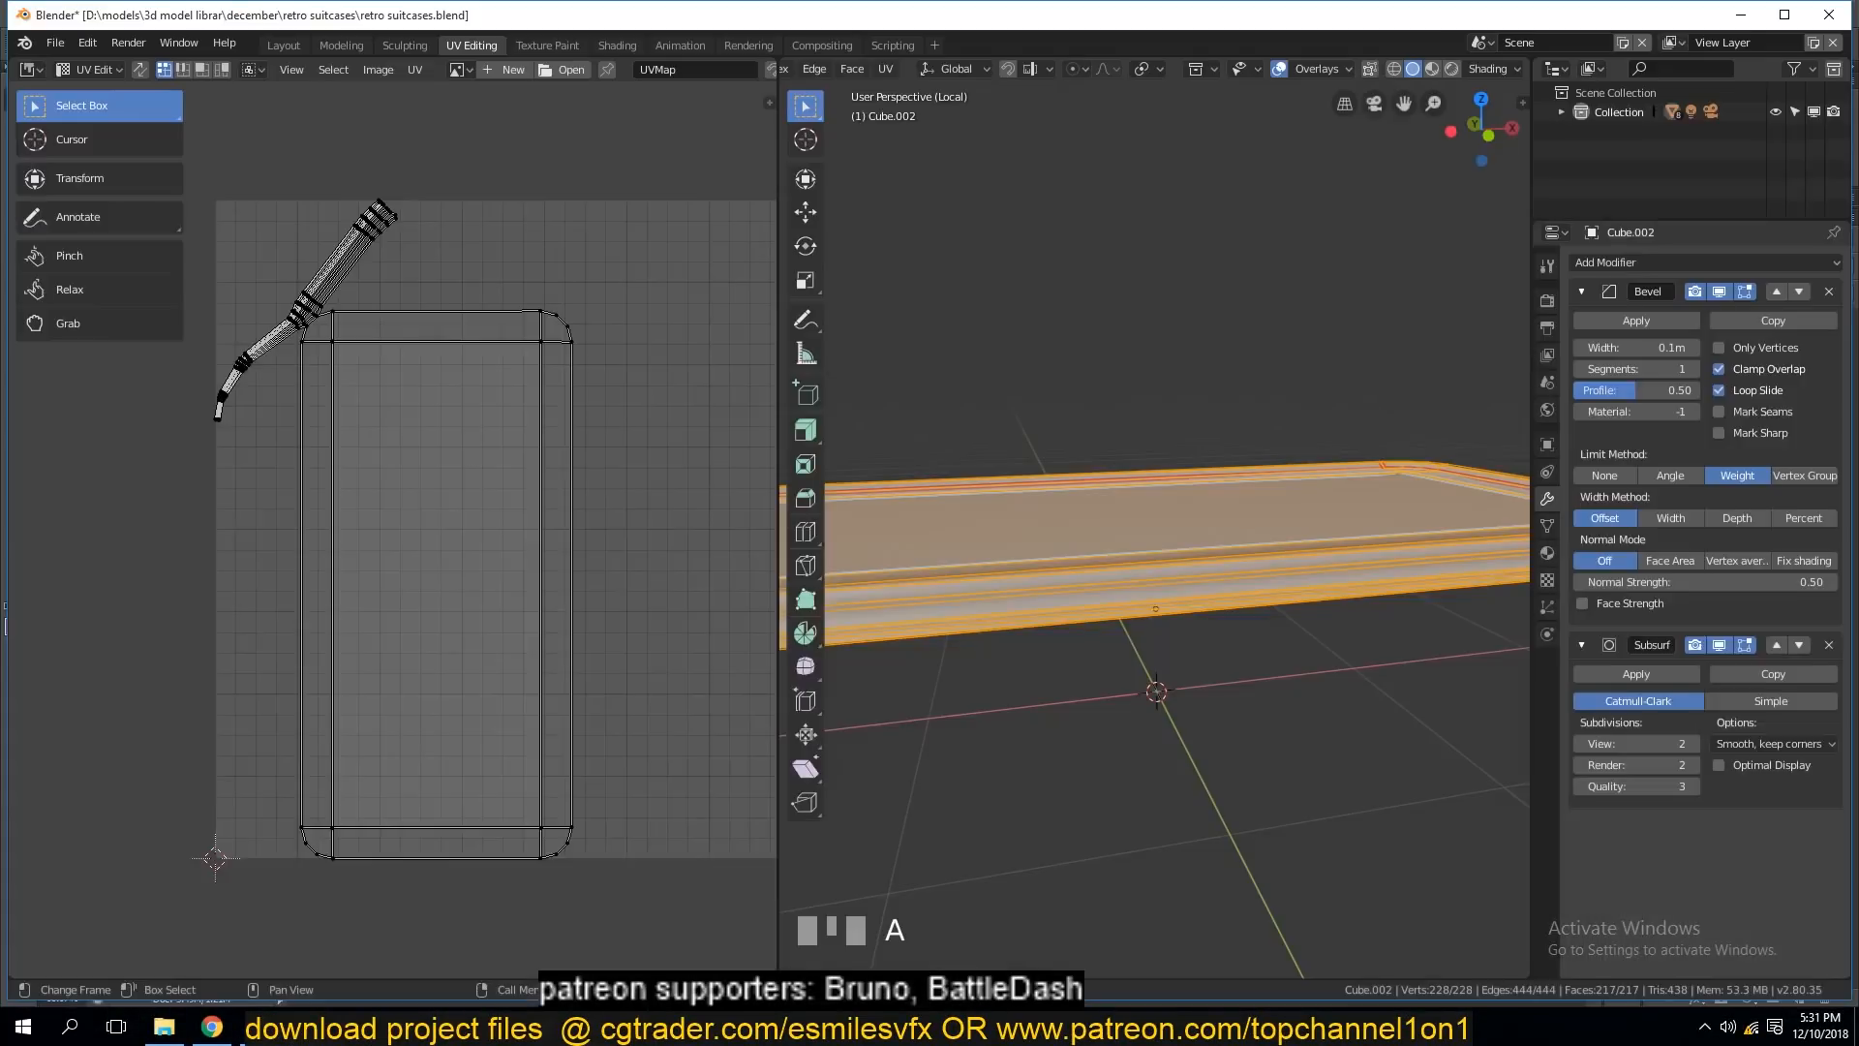
# Open the image seams.jpg as the background of the UV layout.
pyautogui.click(554, 71)
pyautogui.doubleClick(300, 159)
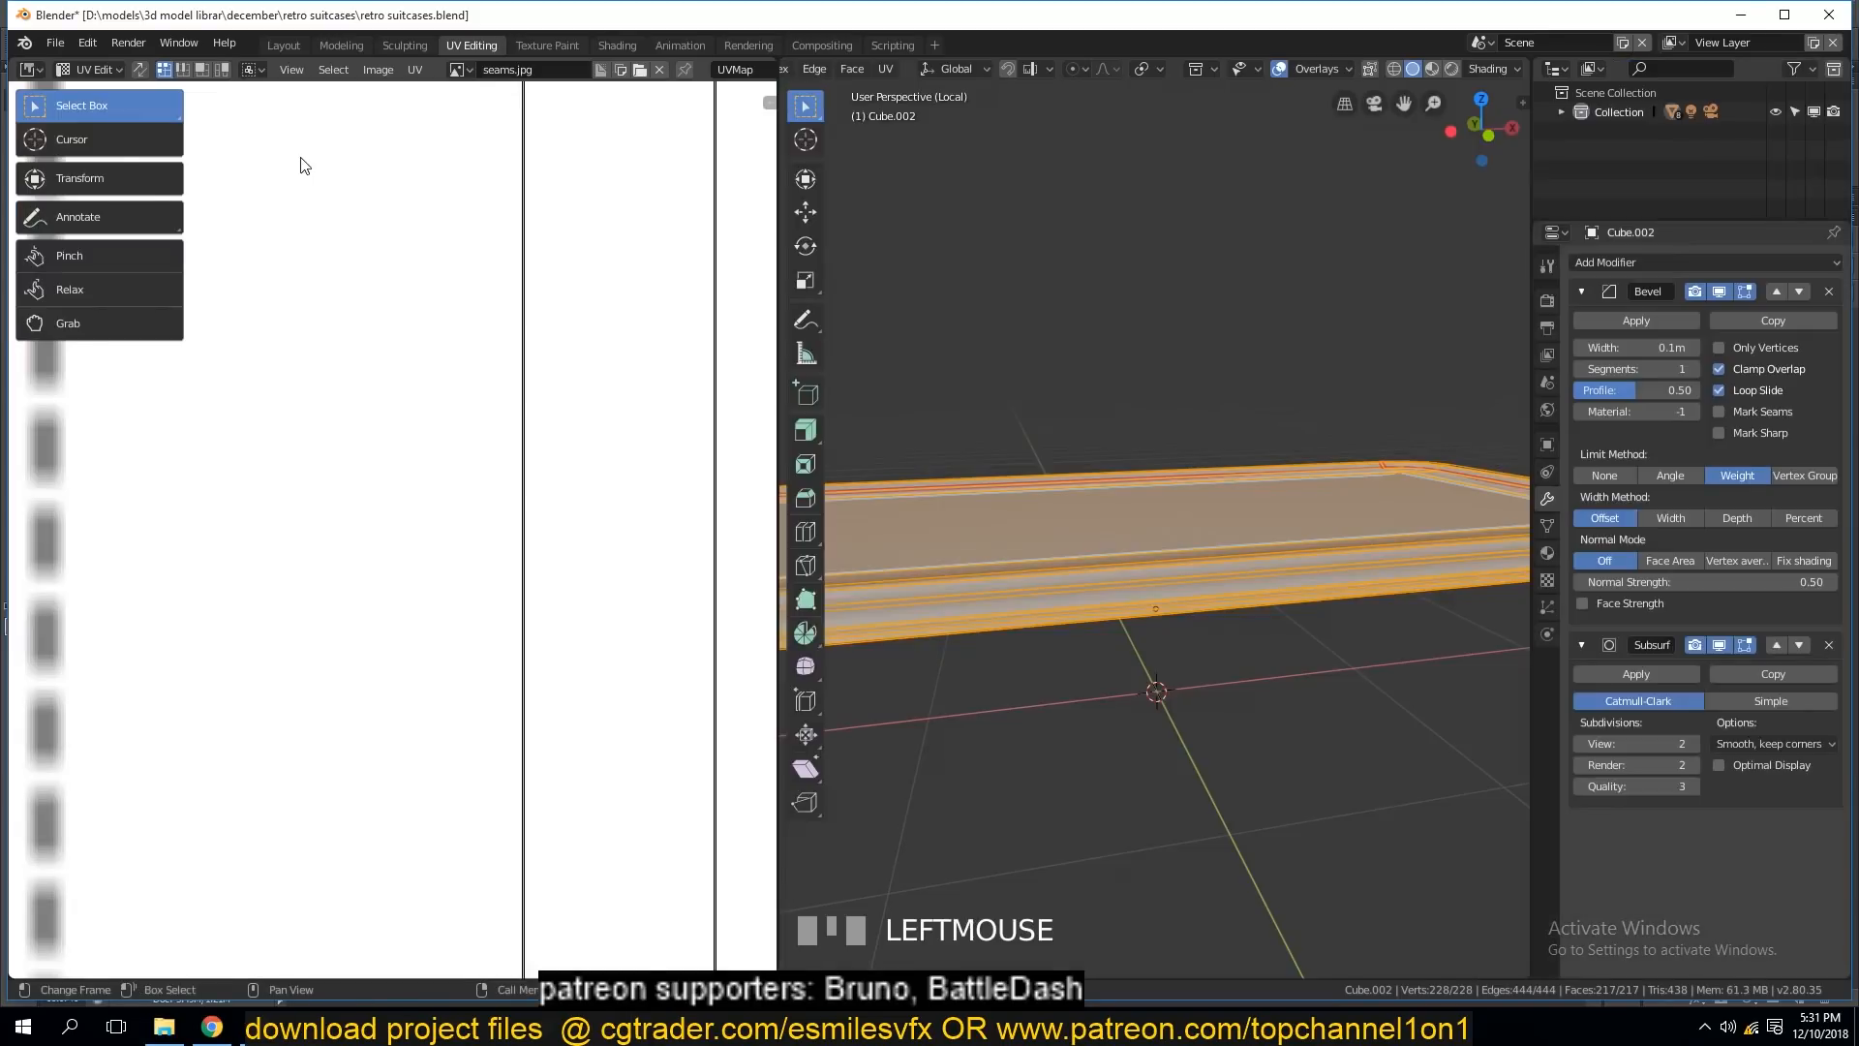
pyautogui.scroll(-1, 281, 373)
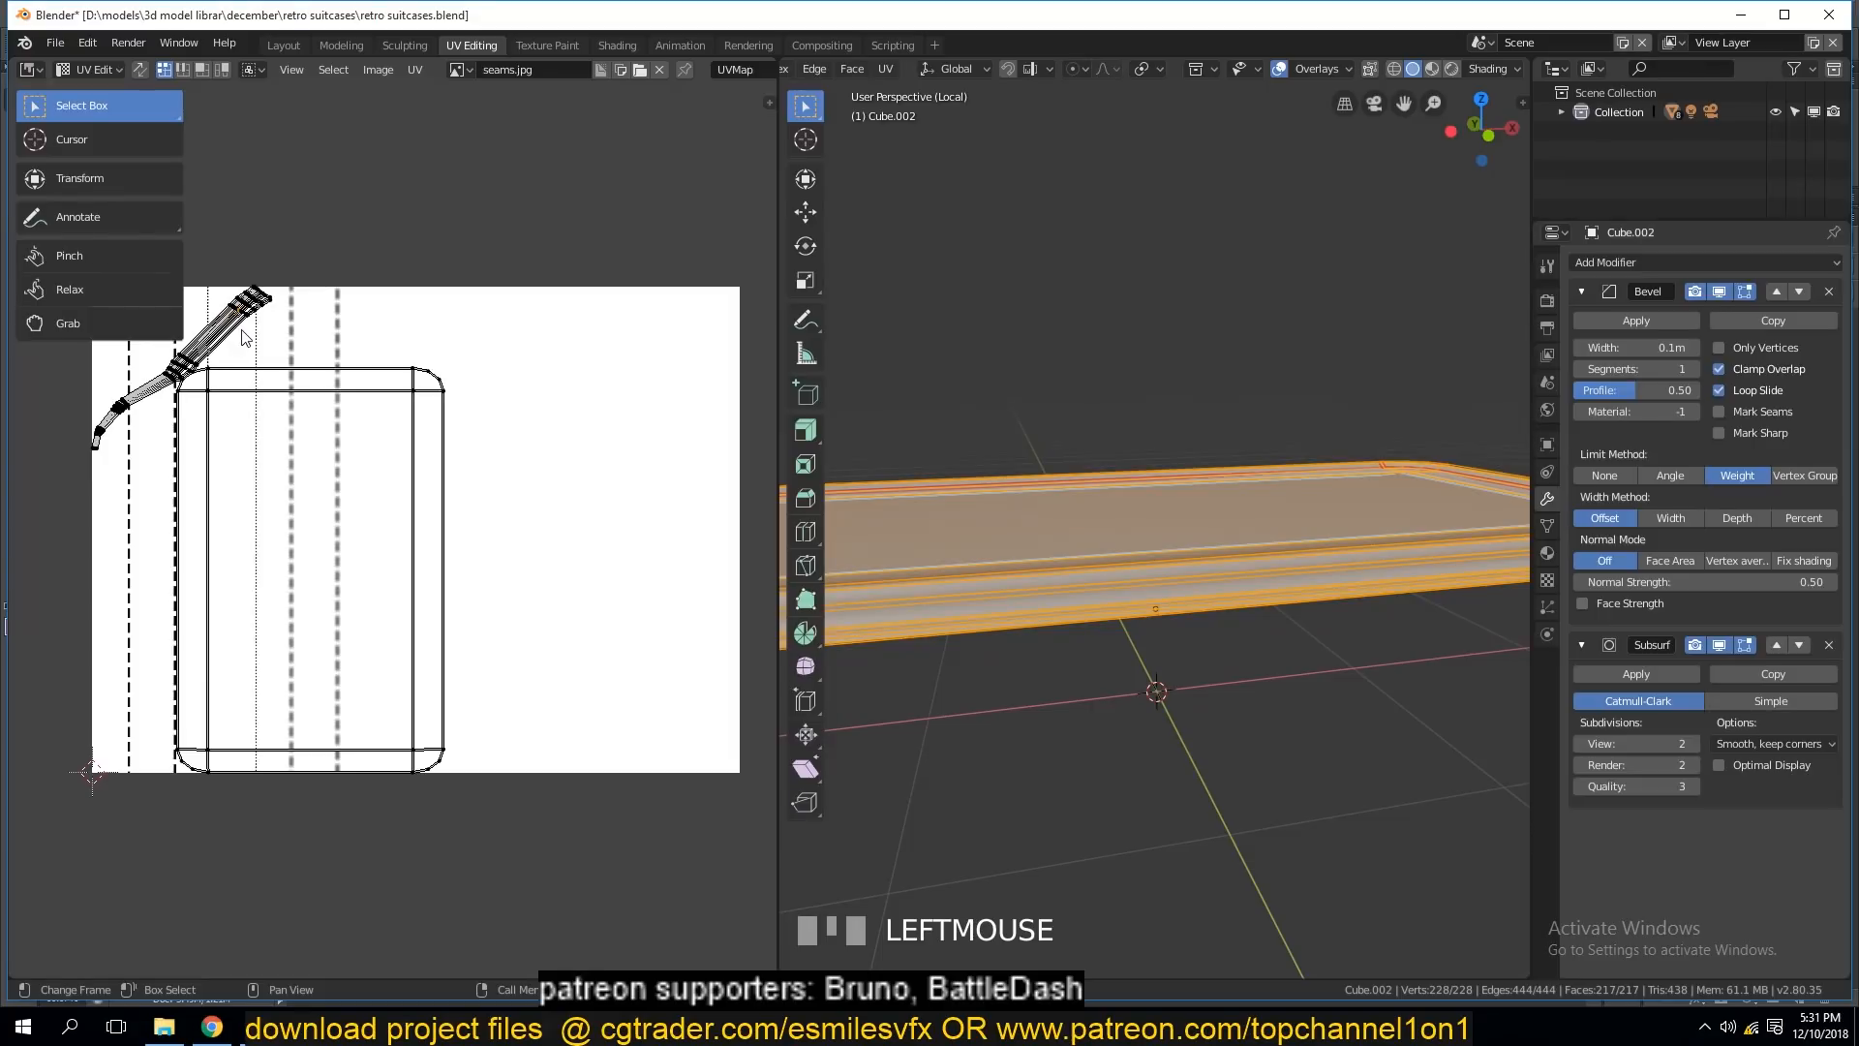
# Mark the edge loop crossing the side strip at its second bend as a seam and unwrap all of the lid's UVs again.
pyautogui.press('KP_Decimal')
pyautogui.scroll(-14, 243, 333)
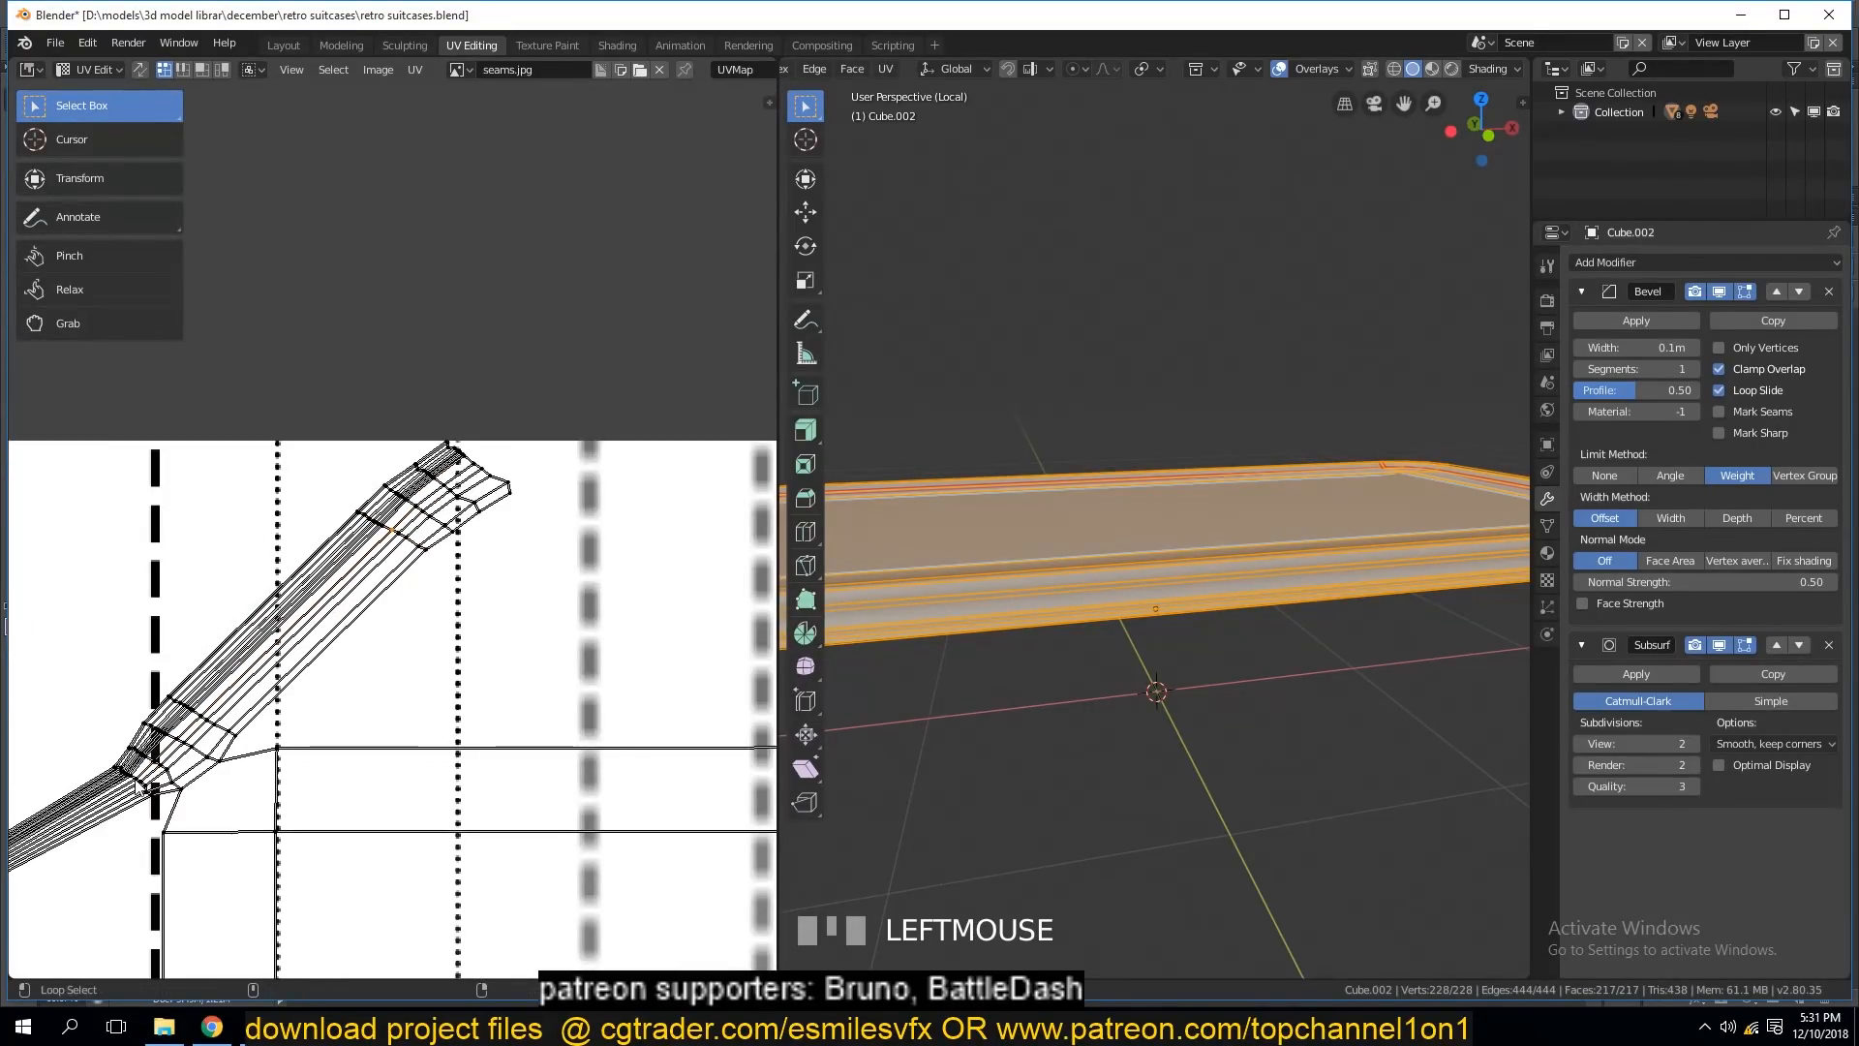
pyautogui.keyDown('alt'); pyautogui.click(158, 773); pyautogui.keyUp('alt')
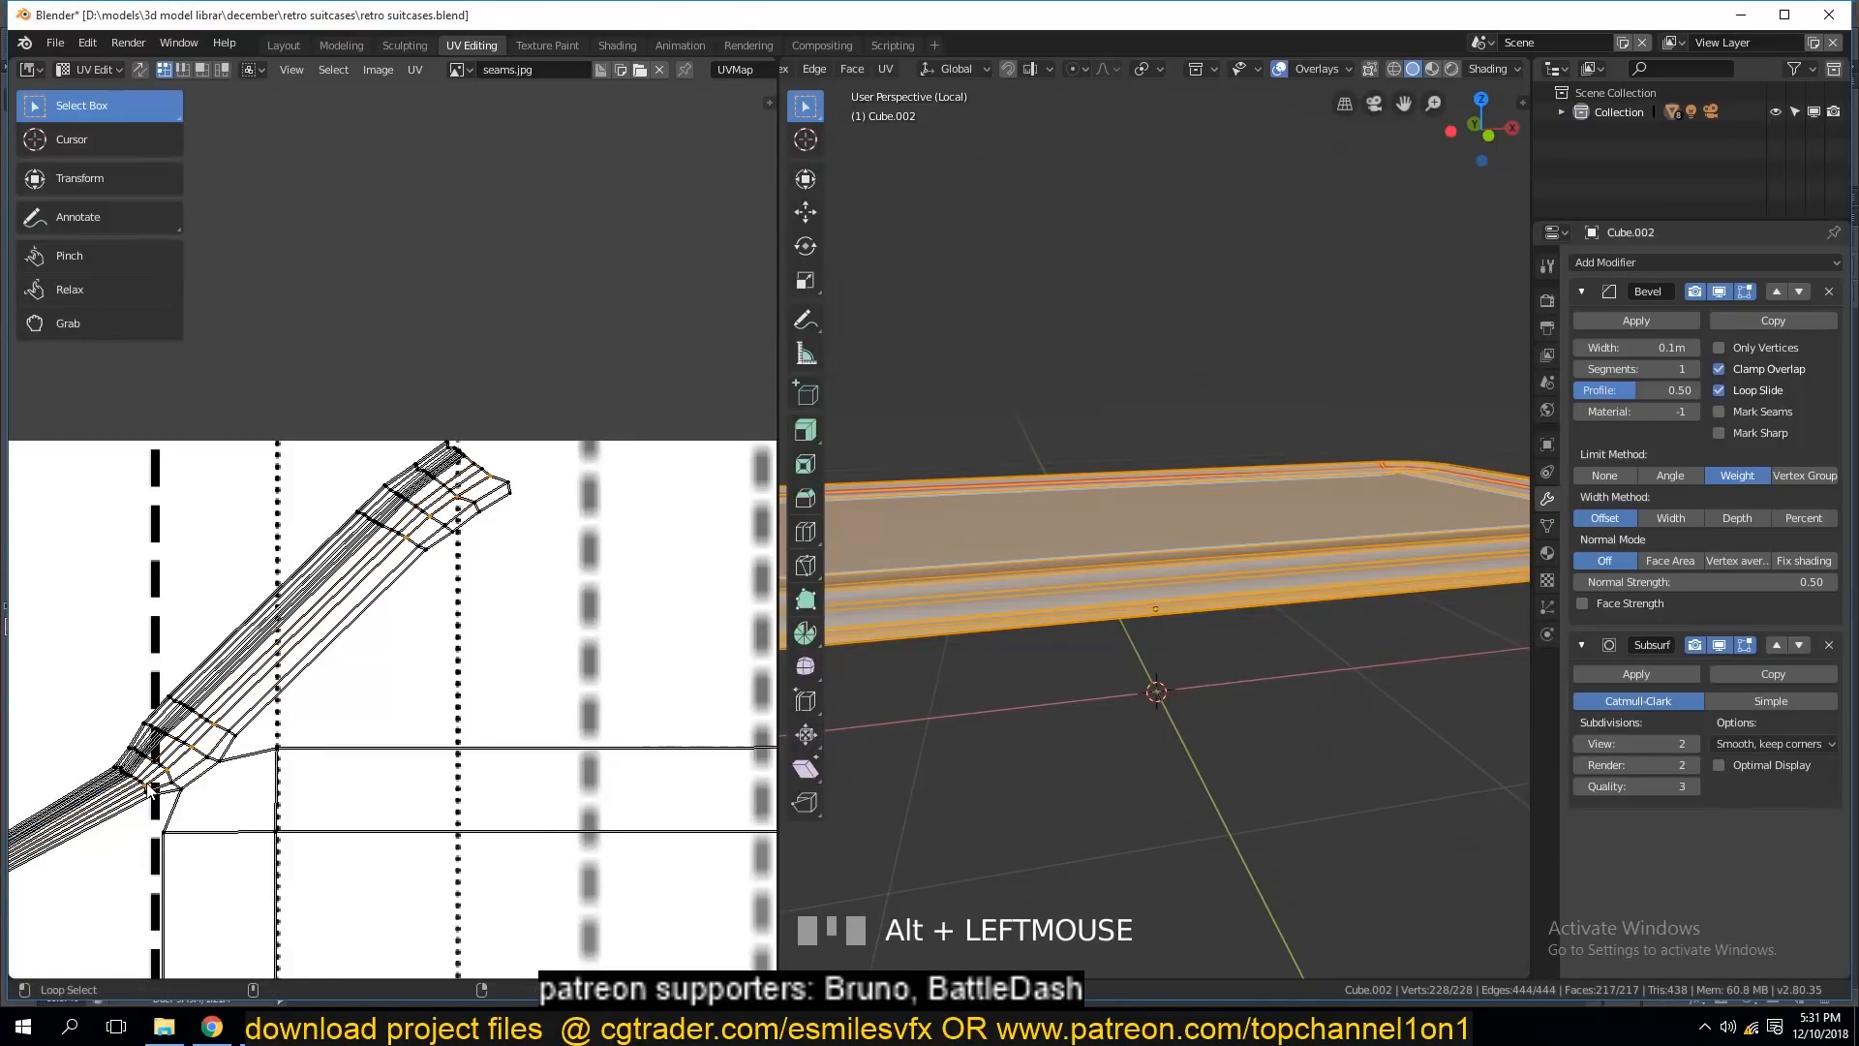
pyautogui.scroll(-1, 199, 740)
pyautogui.keyDown('alt'); pyautogui.click(184, 732); pyautogui.keyUp('alt')
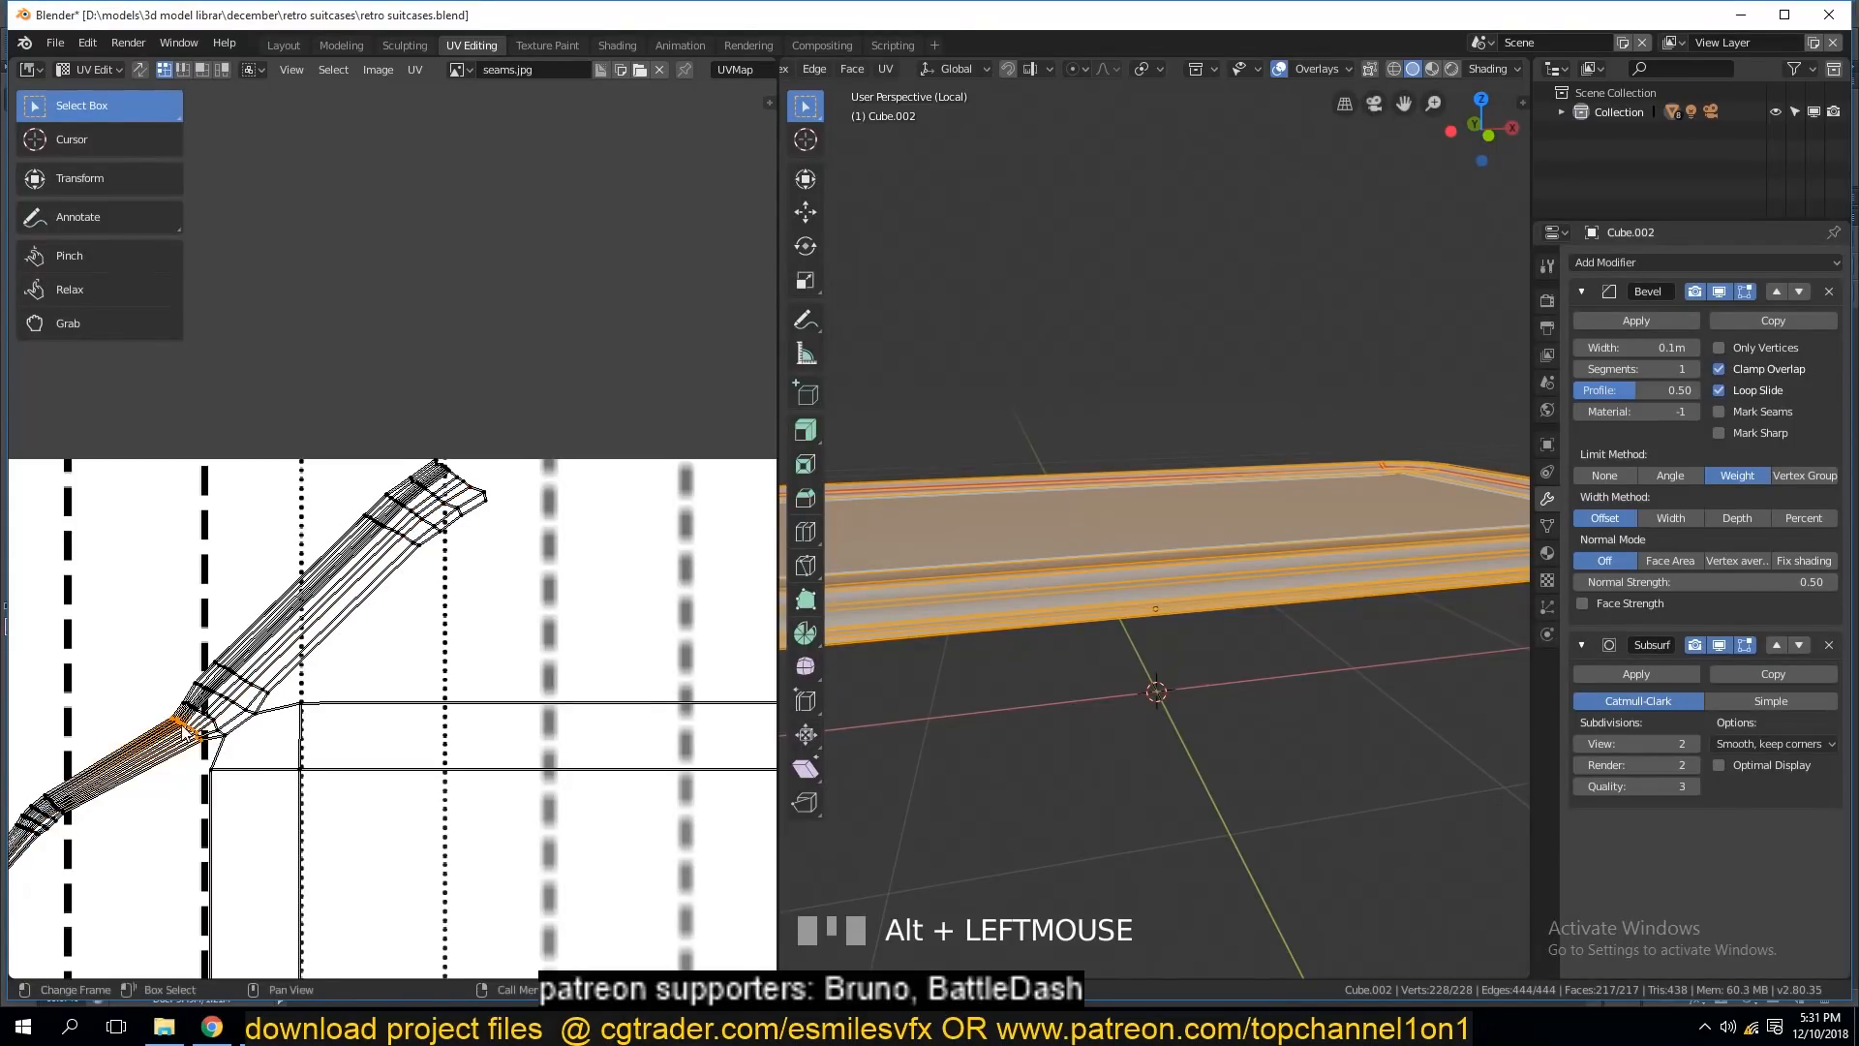
pyautogui.scroll(6, 184, 732)
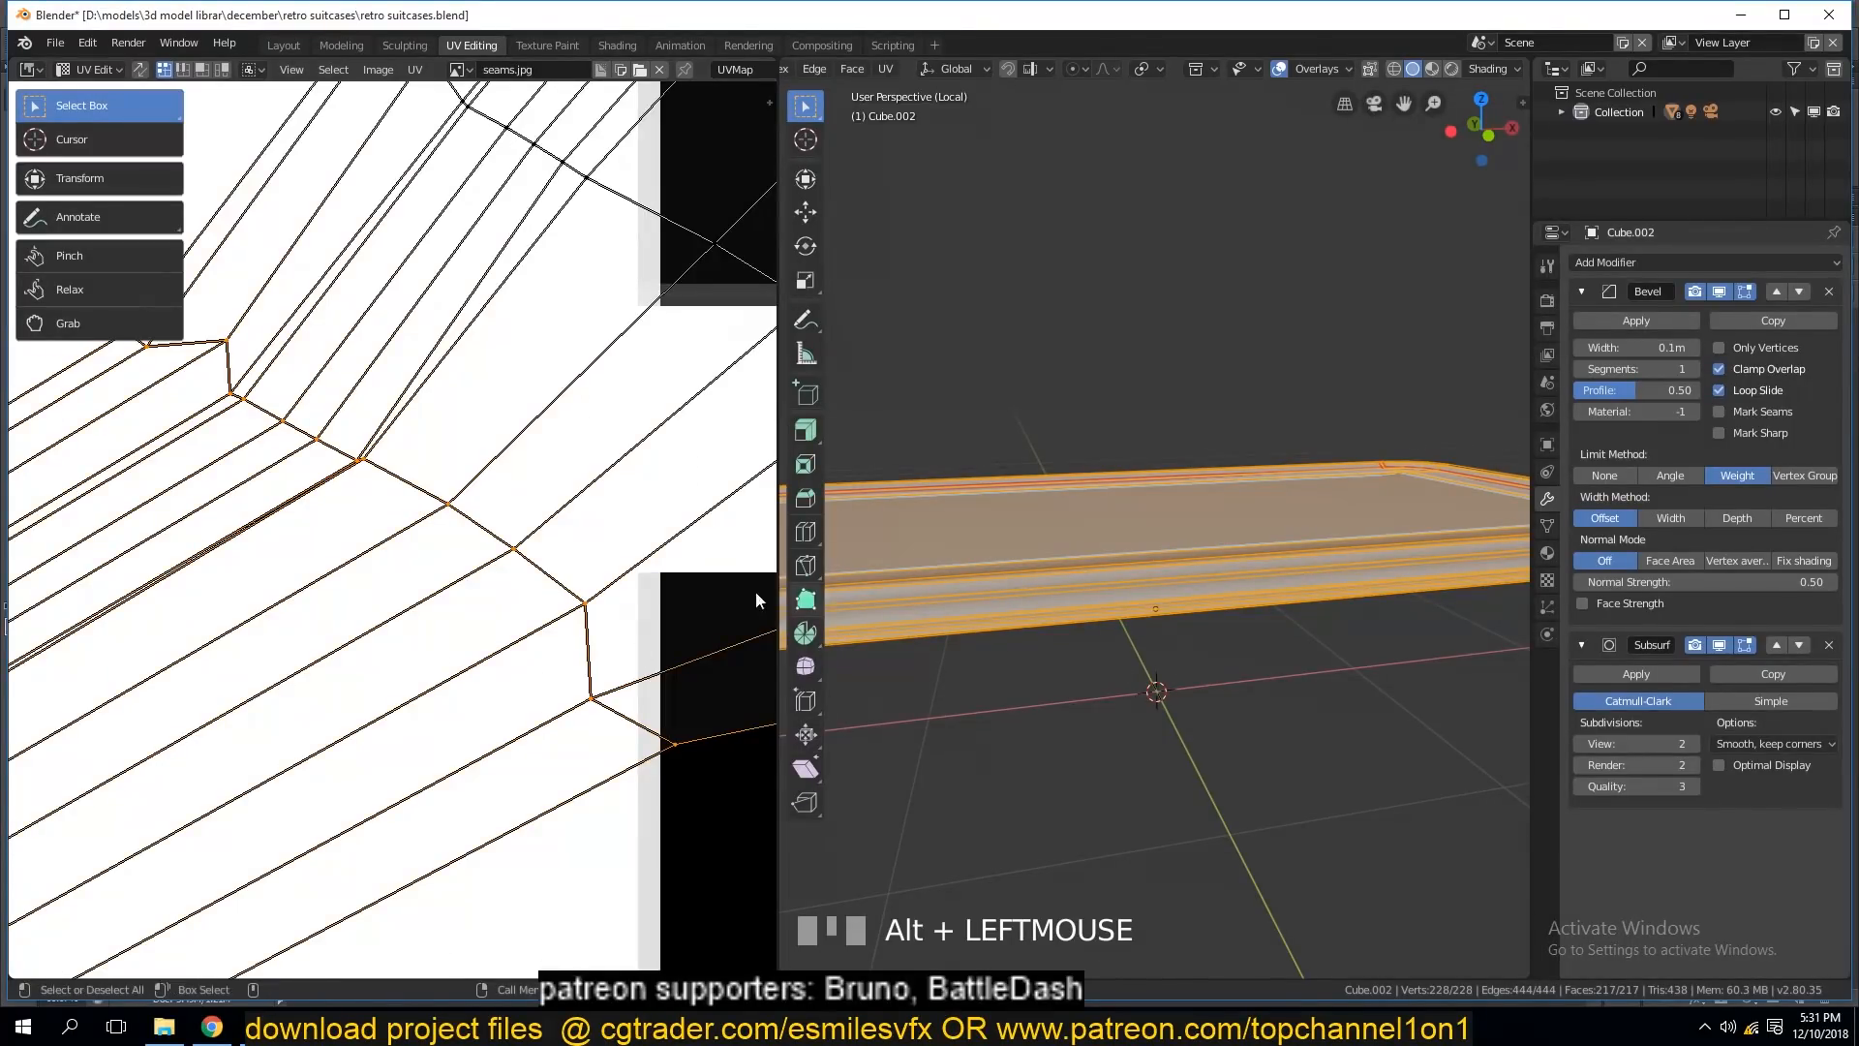
pyautogui.hotkey('ctrl', 'e')
pyautogui.click(576, 549)
pyautogui.press('a')
pyautogui.press('u')
pyautogui.scroll(-12, 532, 506)
pyautogui.scroll(-3, 533, 508)
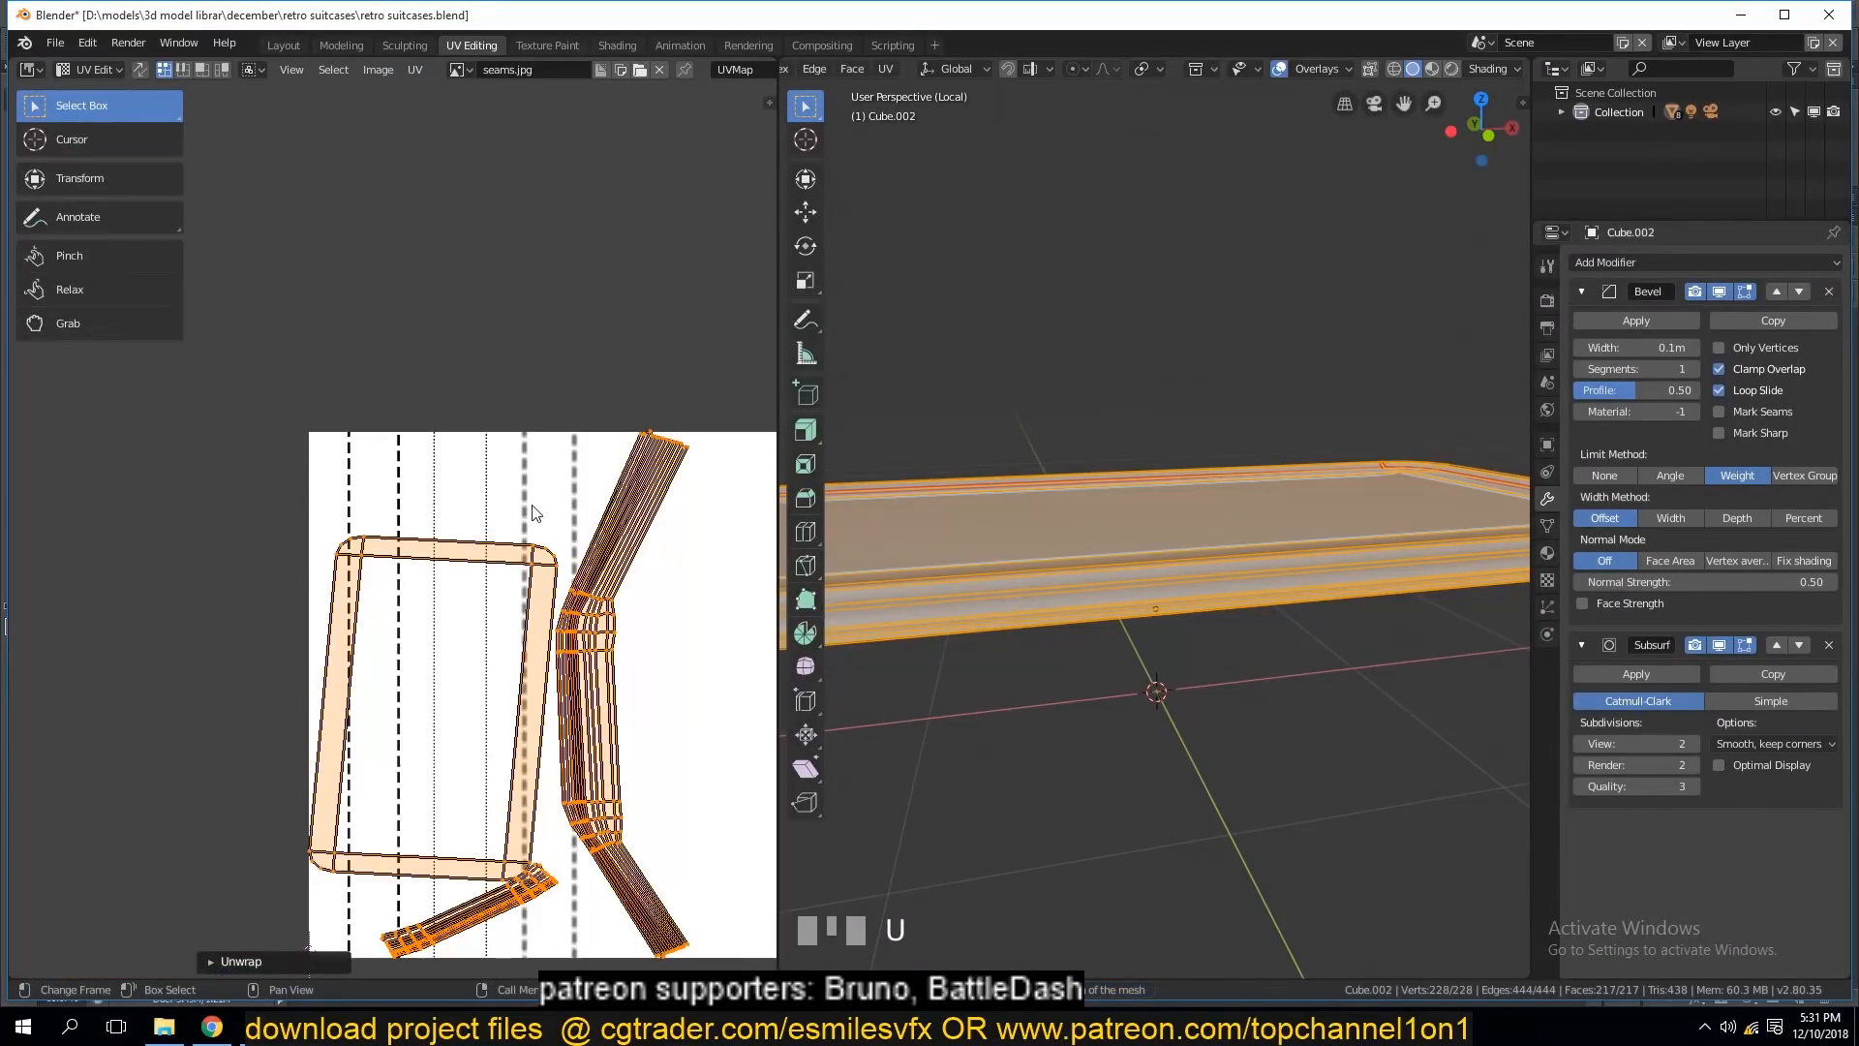
# Select the edge joining the lid's top corner to the short side strip, unwrap the whole lid again, and deselect all UVs.
pyautogui.scroll(-2, 535, 513)
pyautogui.scroll(2, 535, 518)
pyautogui.click(531, 870)
pyautogui.scroll(5, 457, 807)
pyautogui.scroll(4, 387, 542)
pyautogui.scroll(-5, 387, 544)
pyautogui.keyDown('alt'); pyautogui.click(389, 555); pyautogui.keyUp('alt')
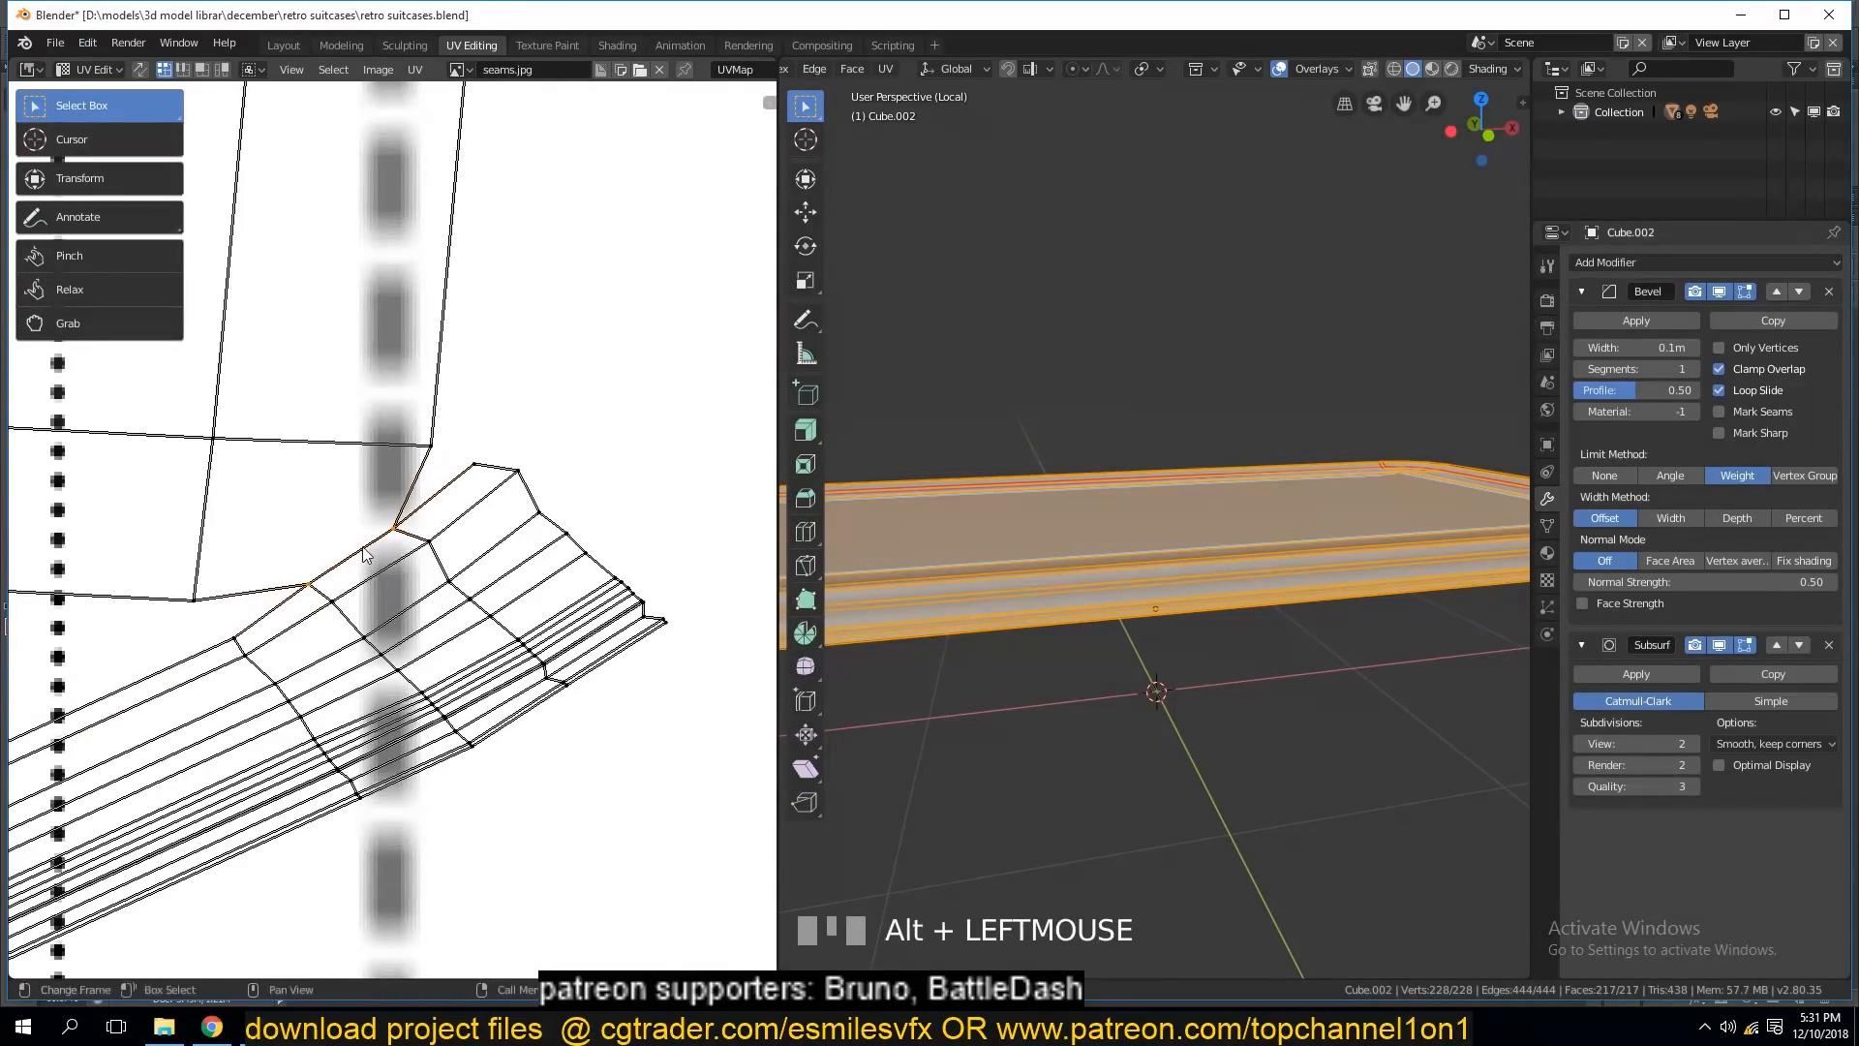
pyautogui.press('a')
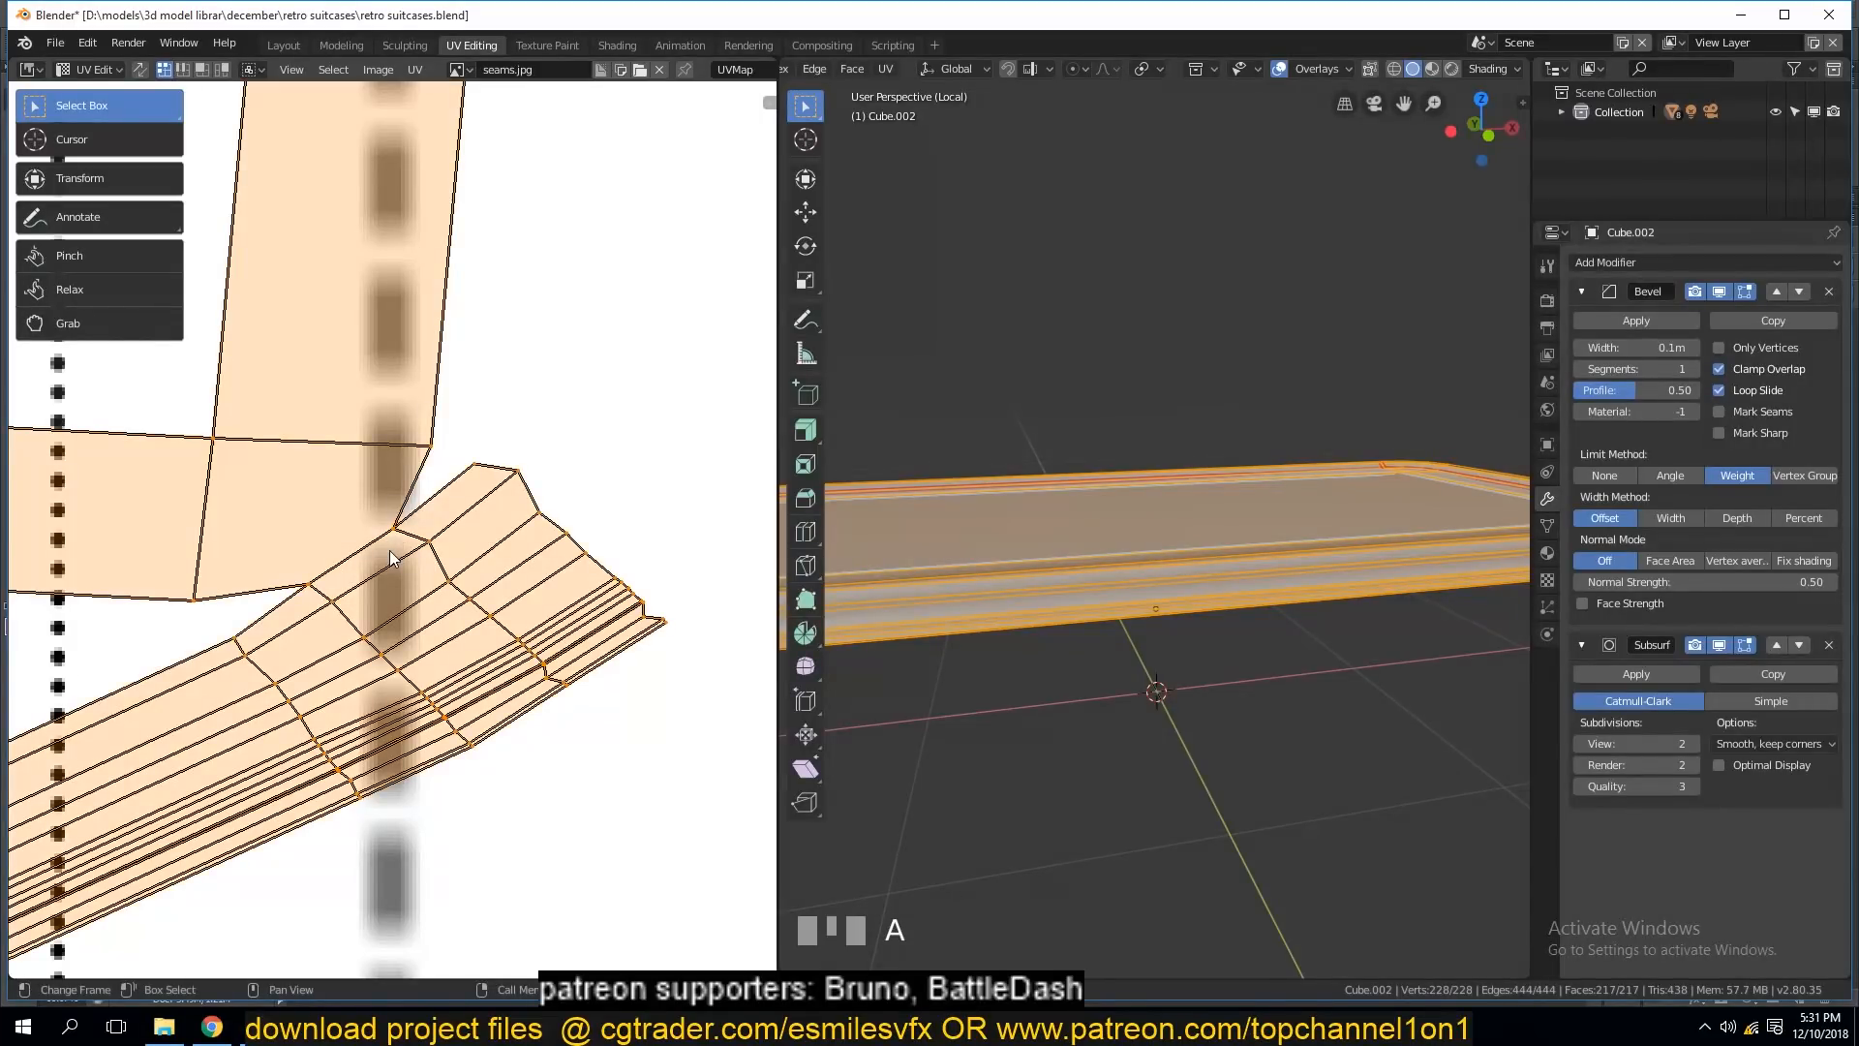
pyautogui.press('u')
pyautogui.scroll(-12, 386, 545)
pyautogui.scroll(4, 385, 545)
pyautogui.scroll(-2, 386, 545)
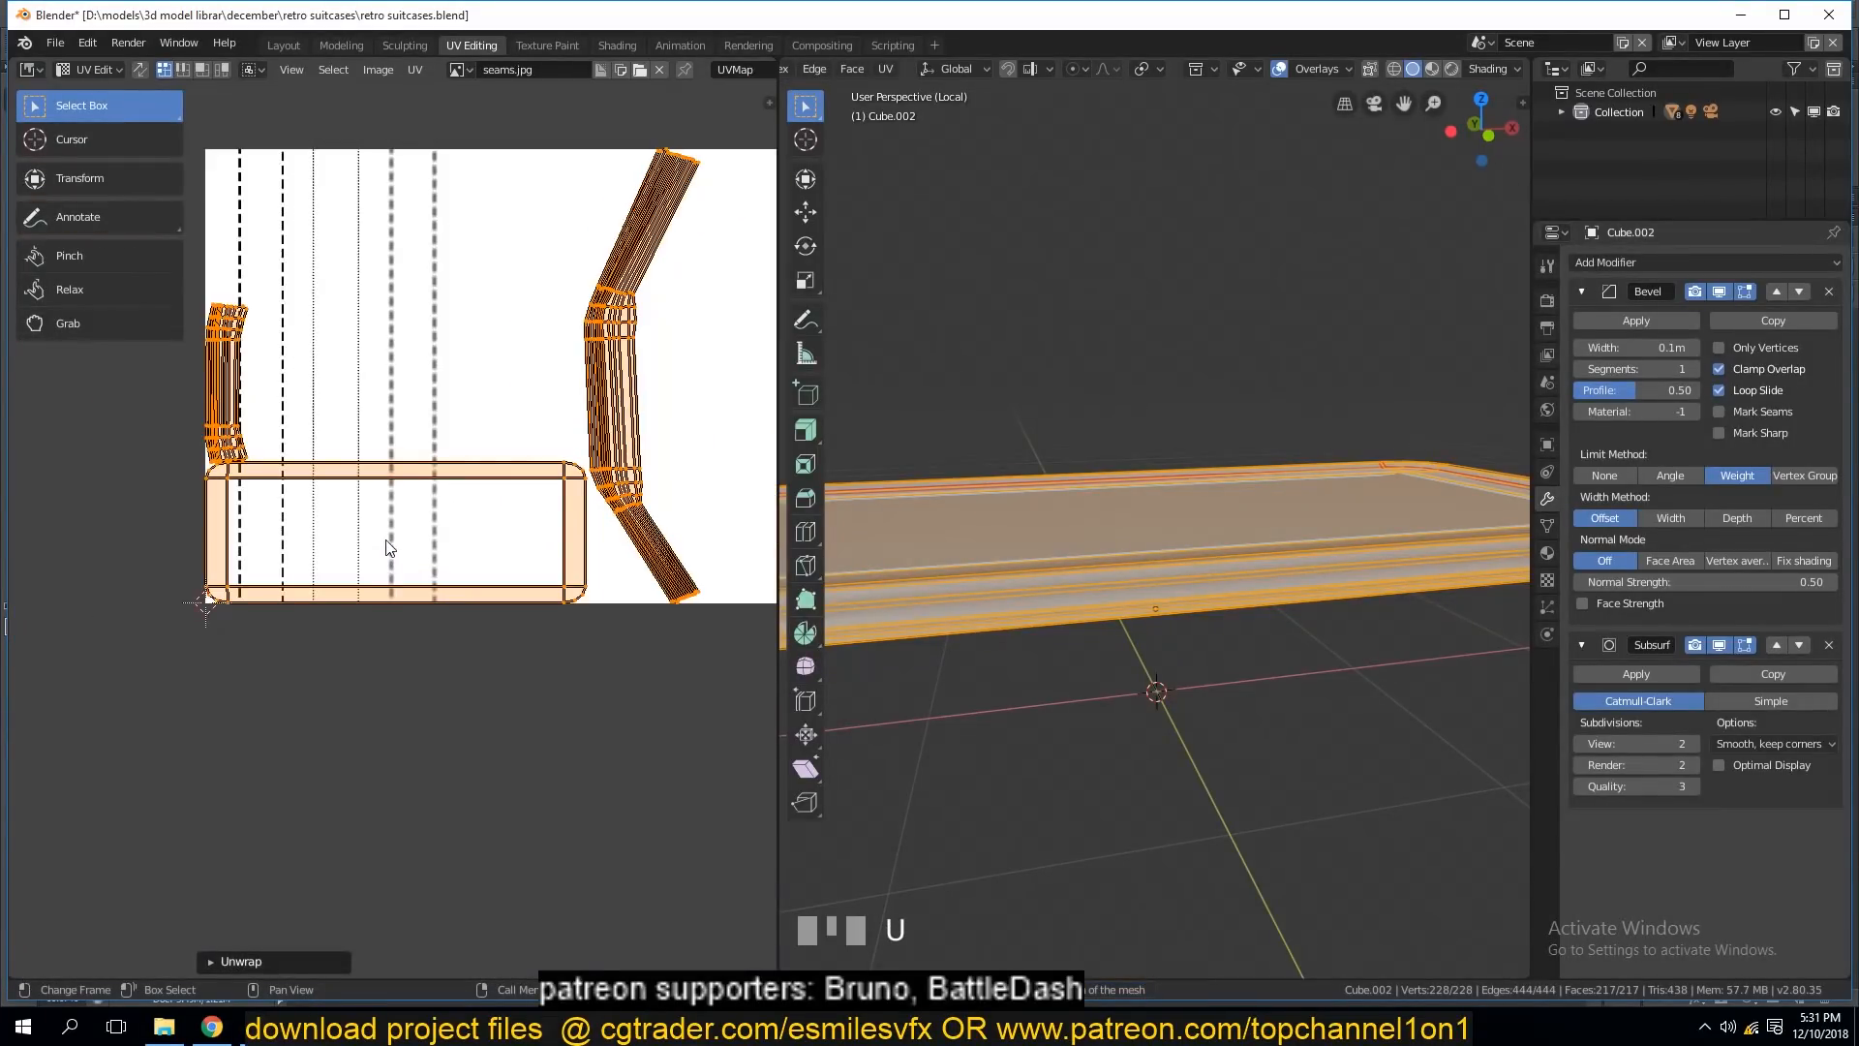
pyautogui.hotkey('alt', 'a')
pyautogui.scroll(1, 470, 389)
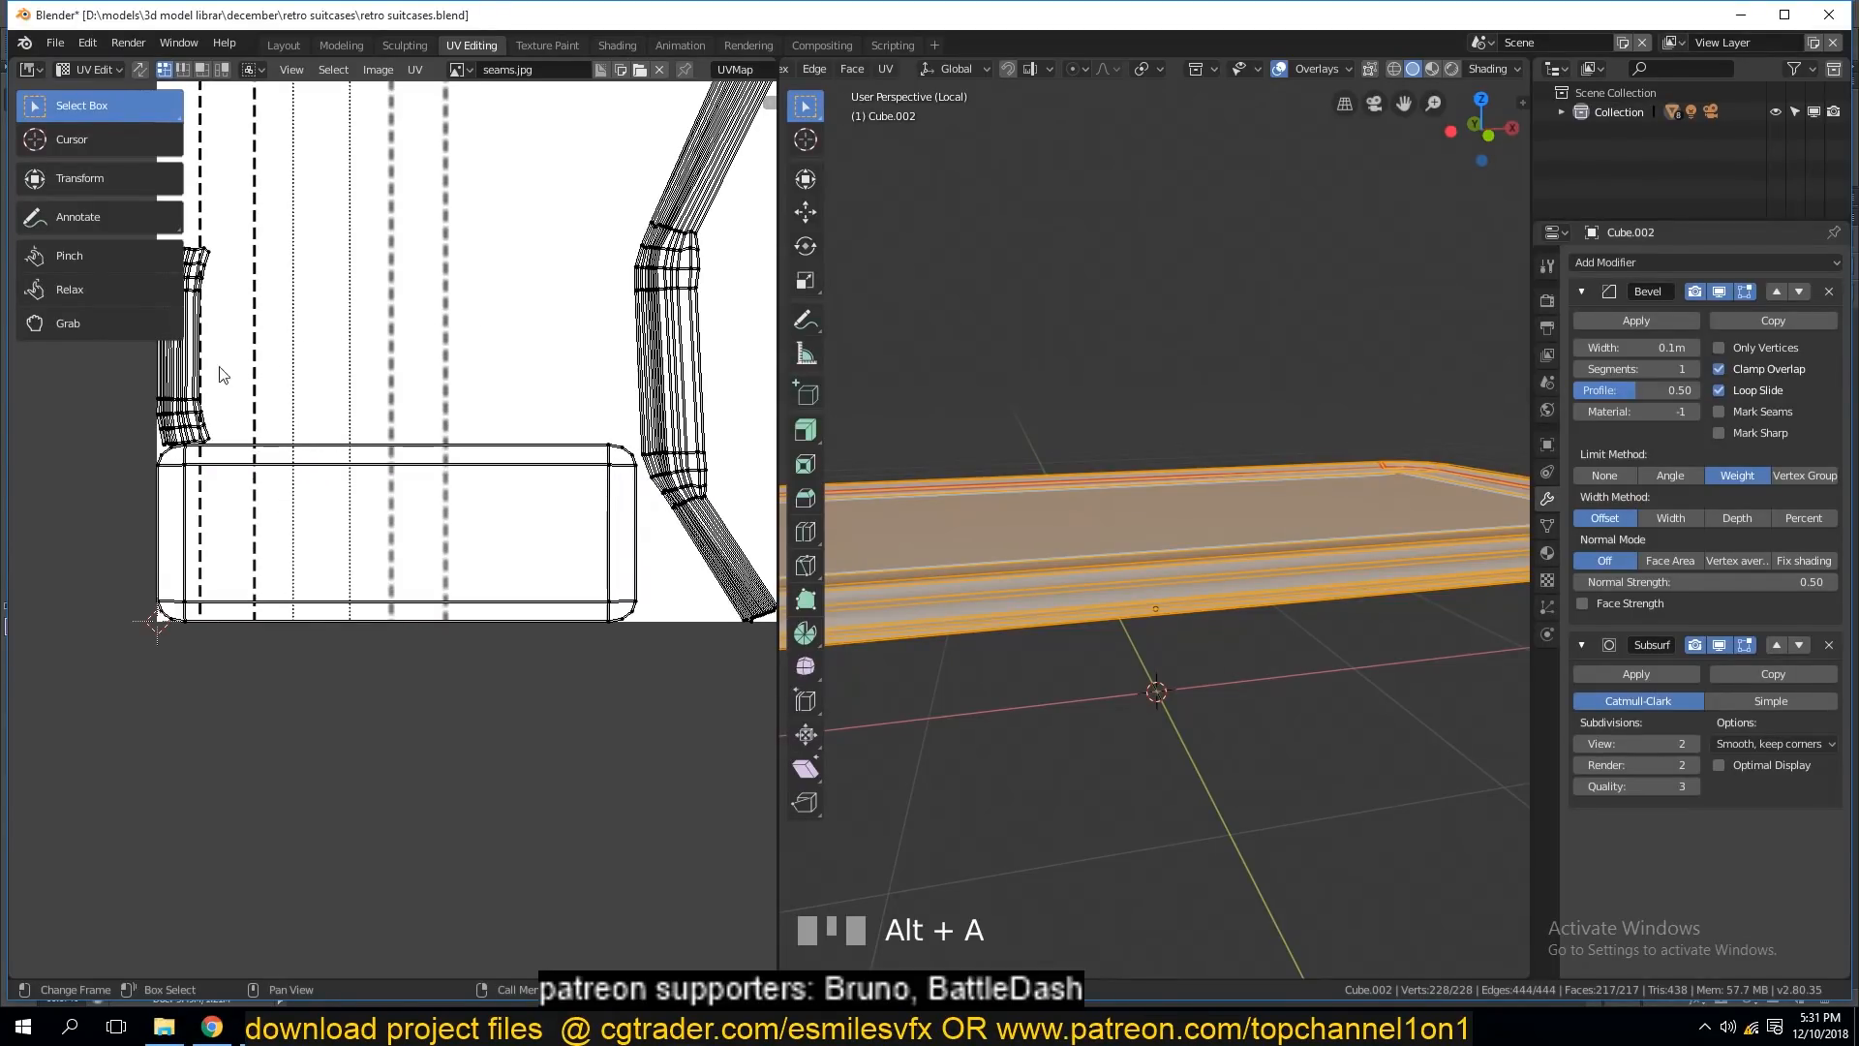
pyautogui.scroll(1, 976, 479)
# Enlarge the outliner area downward and turn it into a UV/Image Editor.
pyautogui.press('`')
pyautogui.moveTo(976, 479); pyautogui.dragTo(1125, 478, button='middle')
pyautogui.moveTo(1119, 483); pyautogui.dragTo(1040, 478, button='middle')
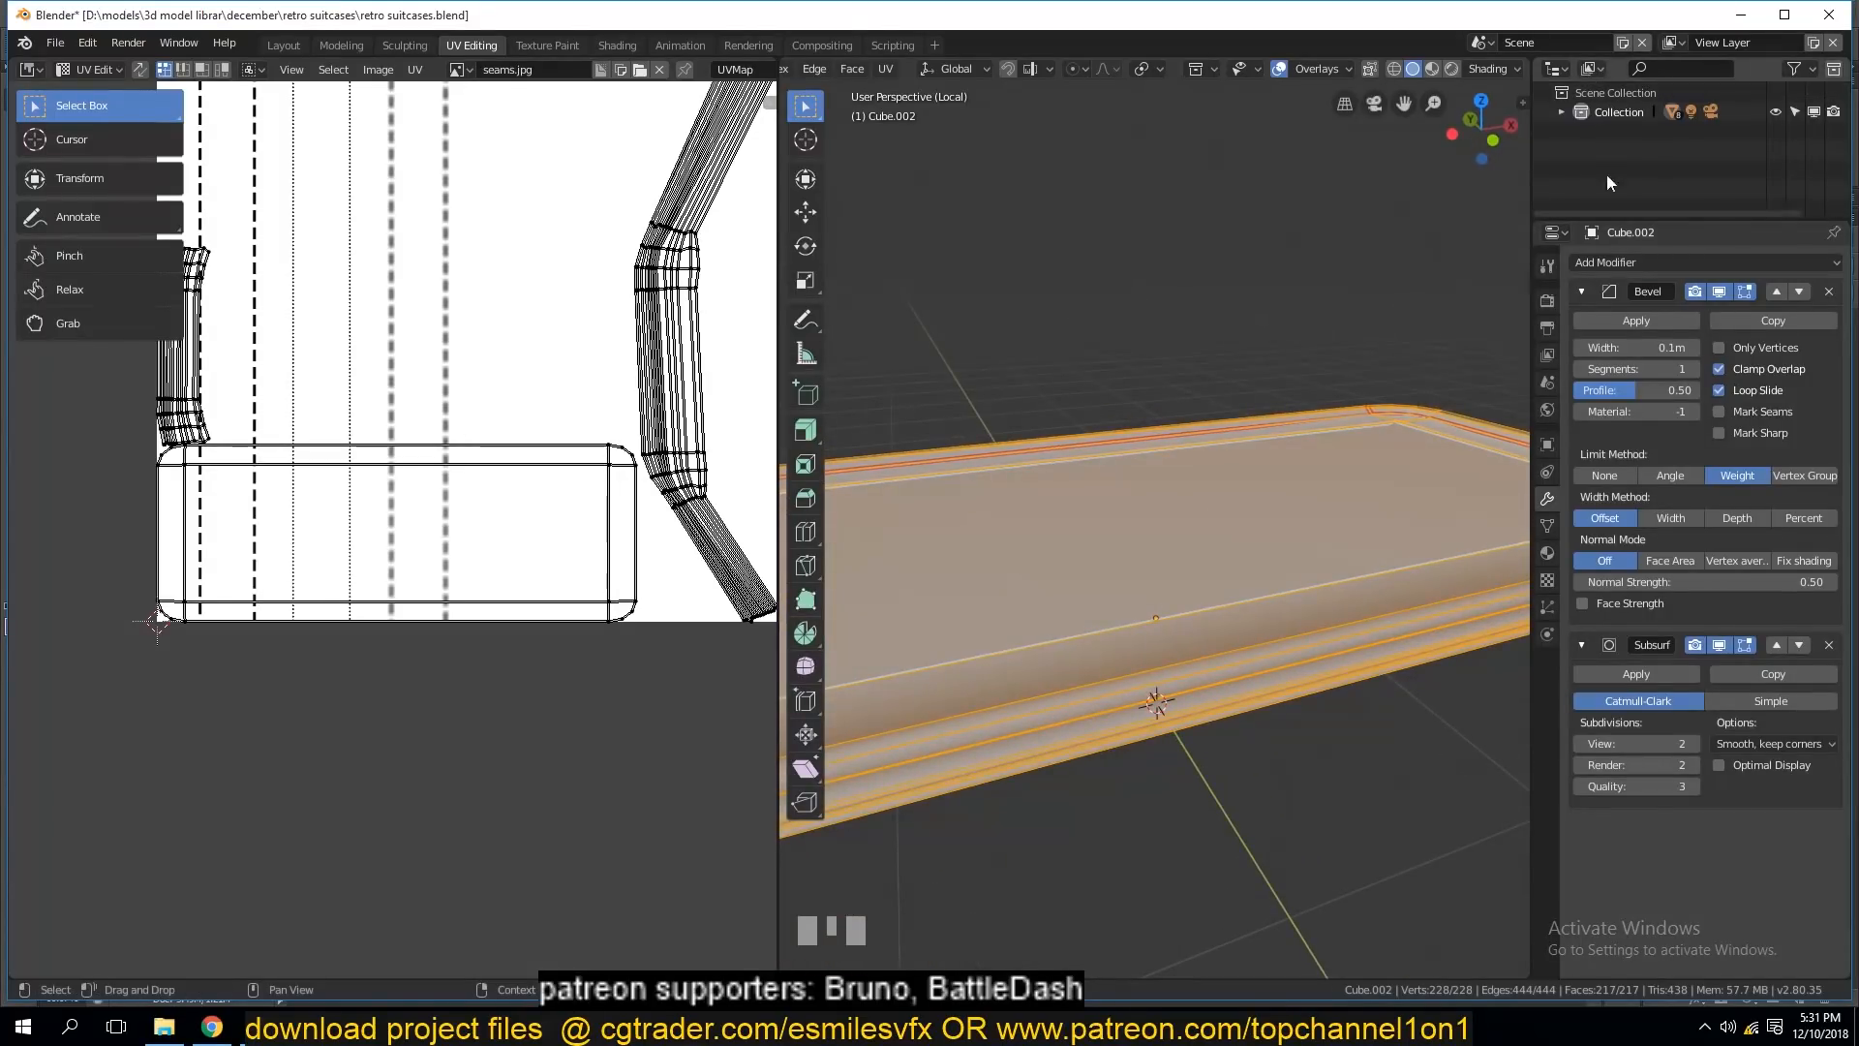
pyautogui.moveTo(1646, 217); pyautogui.dragTo(1636, 382)
pyautogui.click(1557, 69)
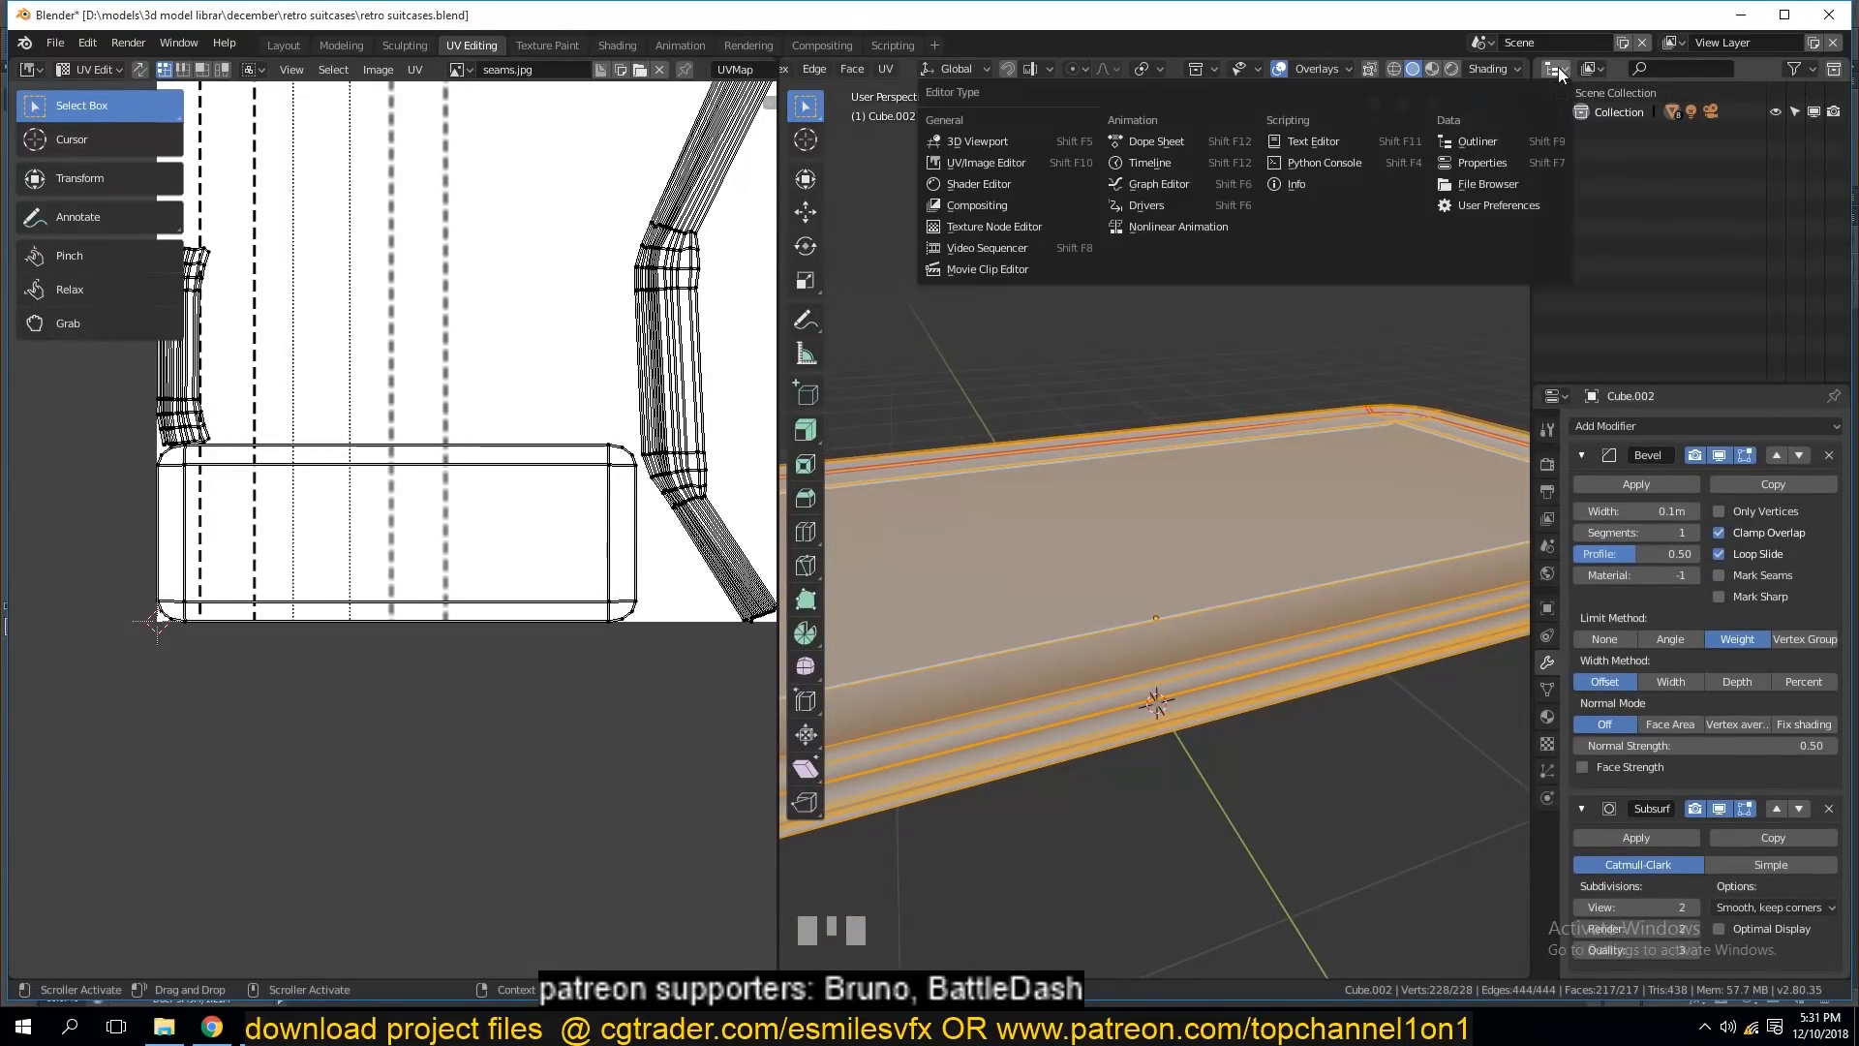
pyautogui.click(998, 166)
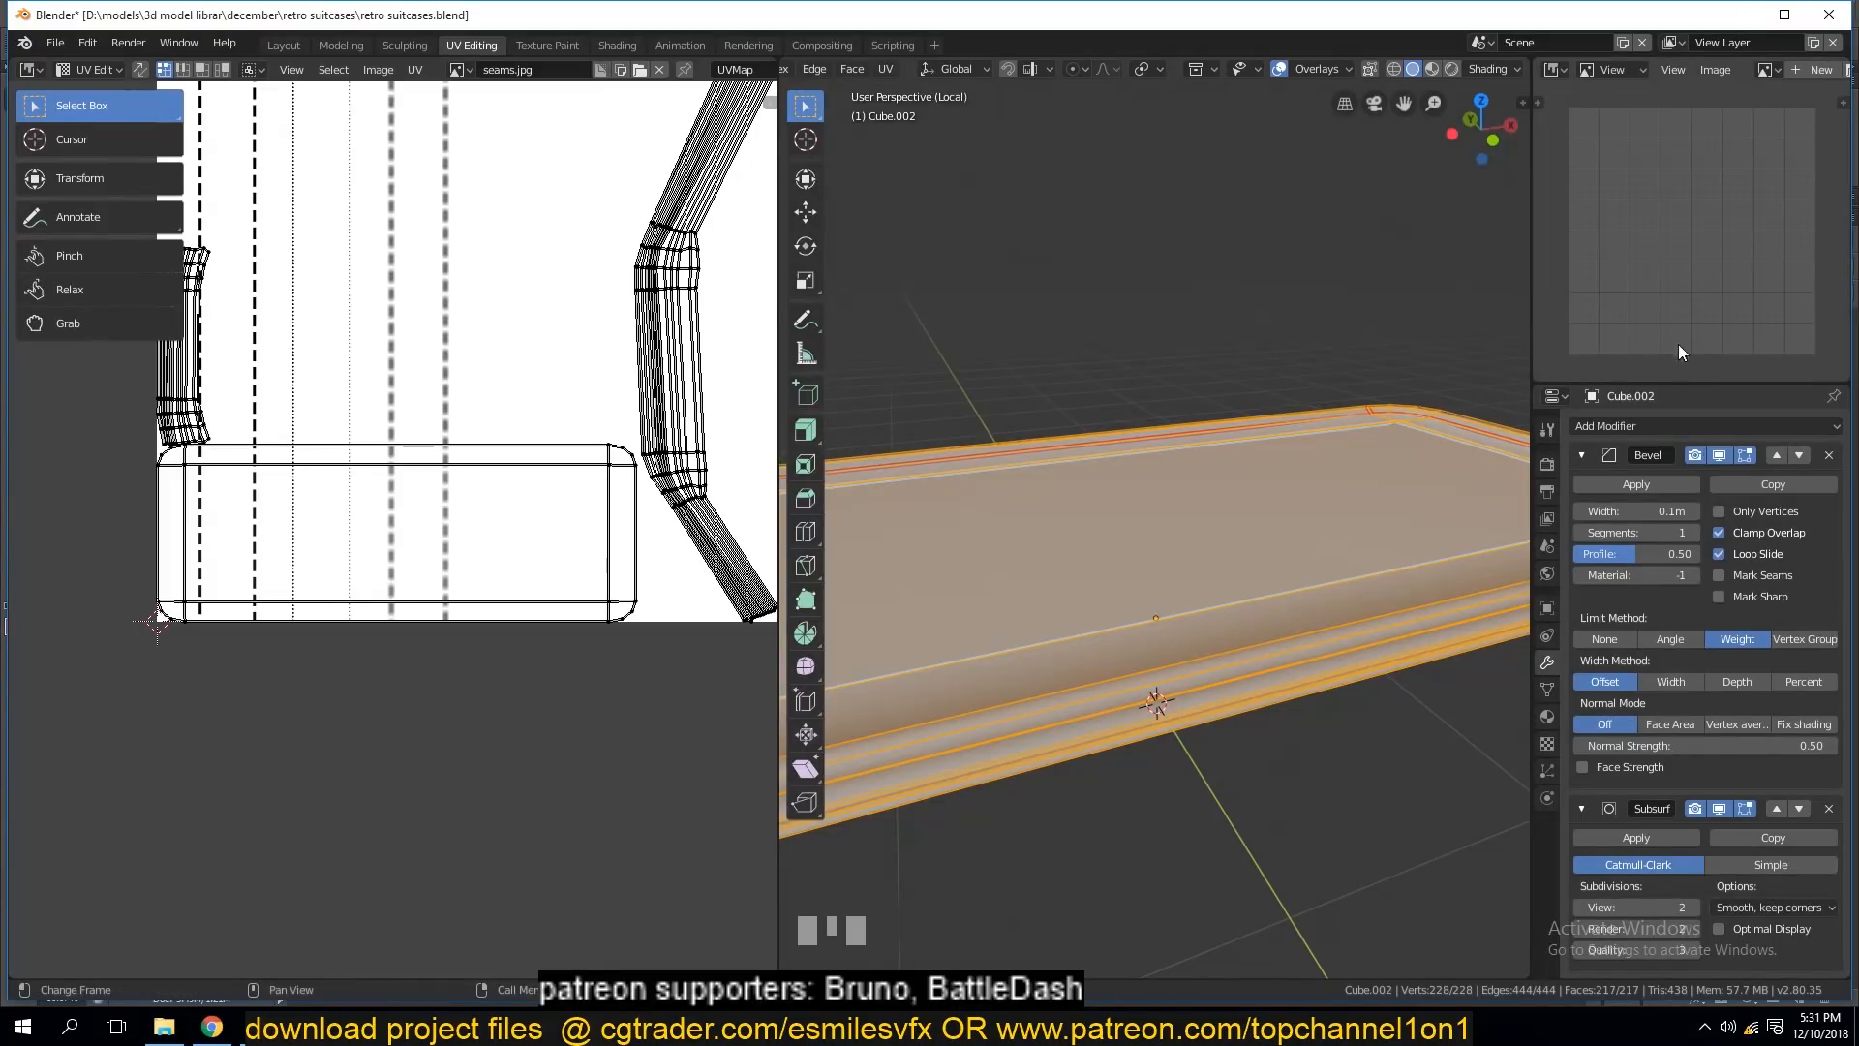
# Show the image seams.jpg in the new image editor and look closely at its stitching lines.
pyautogui.click(1774, 72)
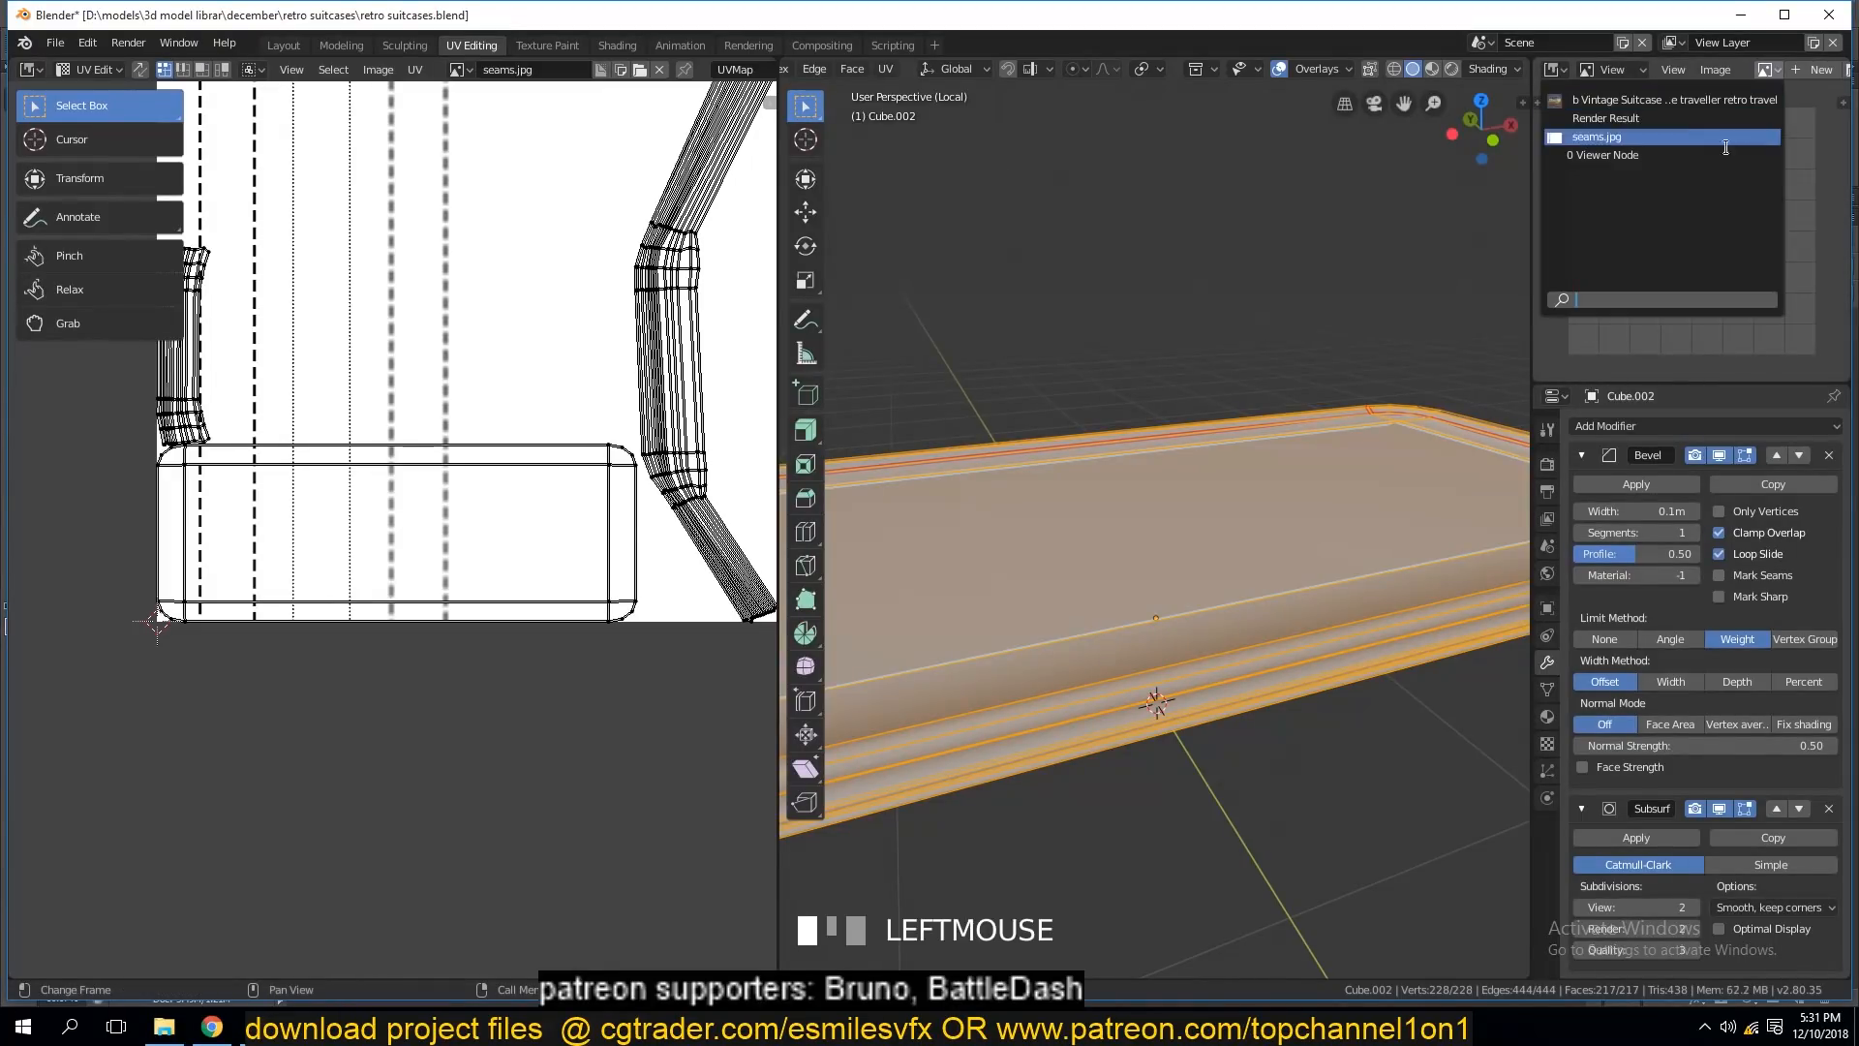
pyautogui.click(1643, 143)
pyautogui.scroll(-5, 1632, 254)
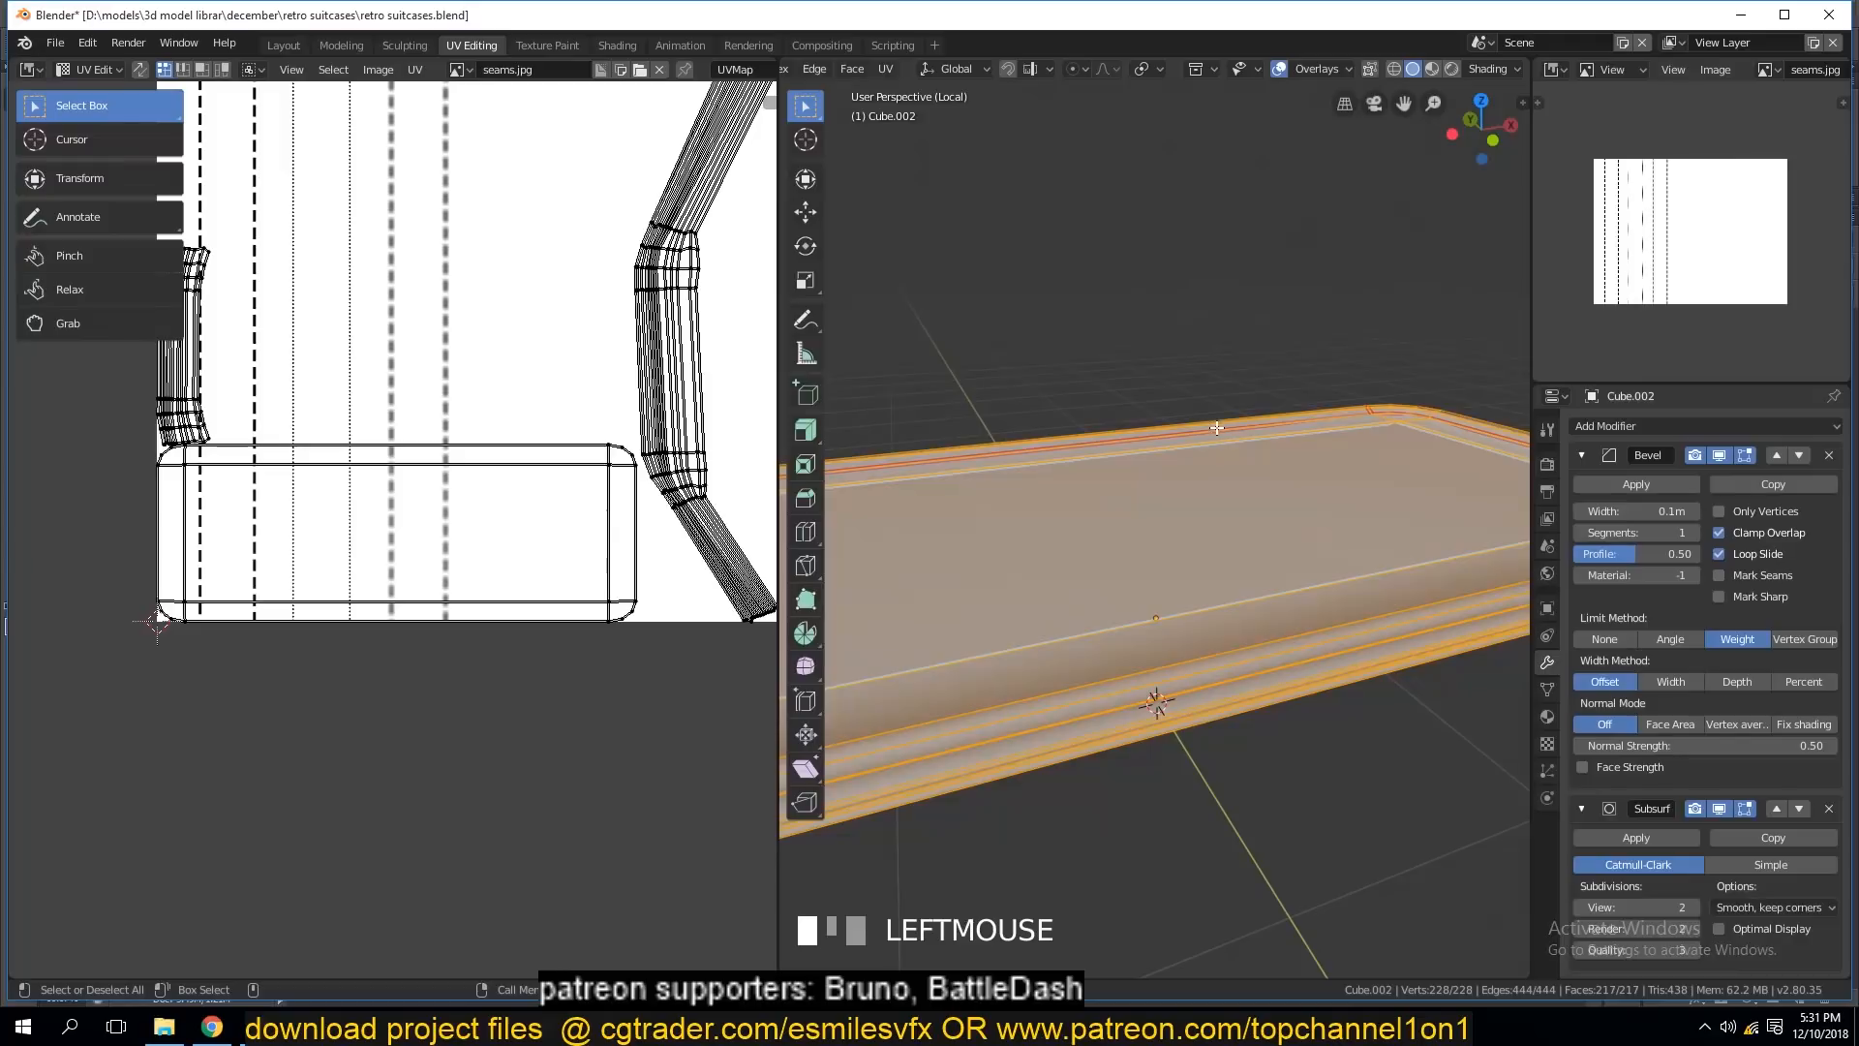
pyautogui.scroll(5, 1690, 232)
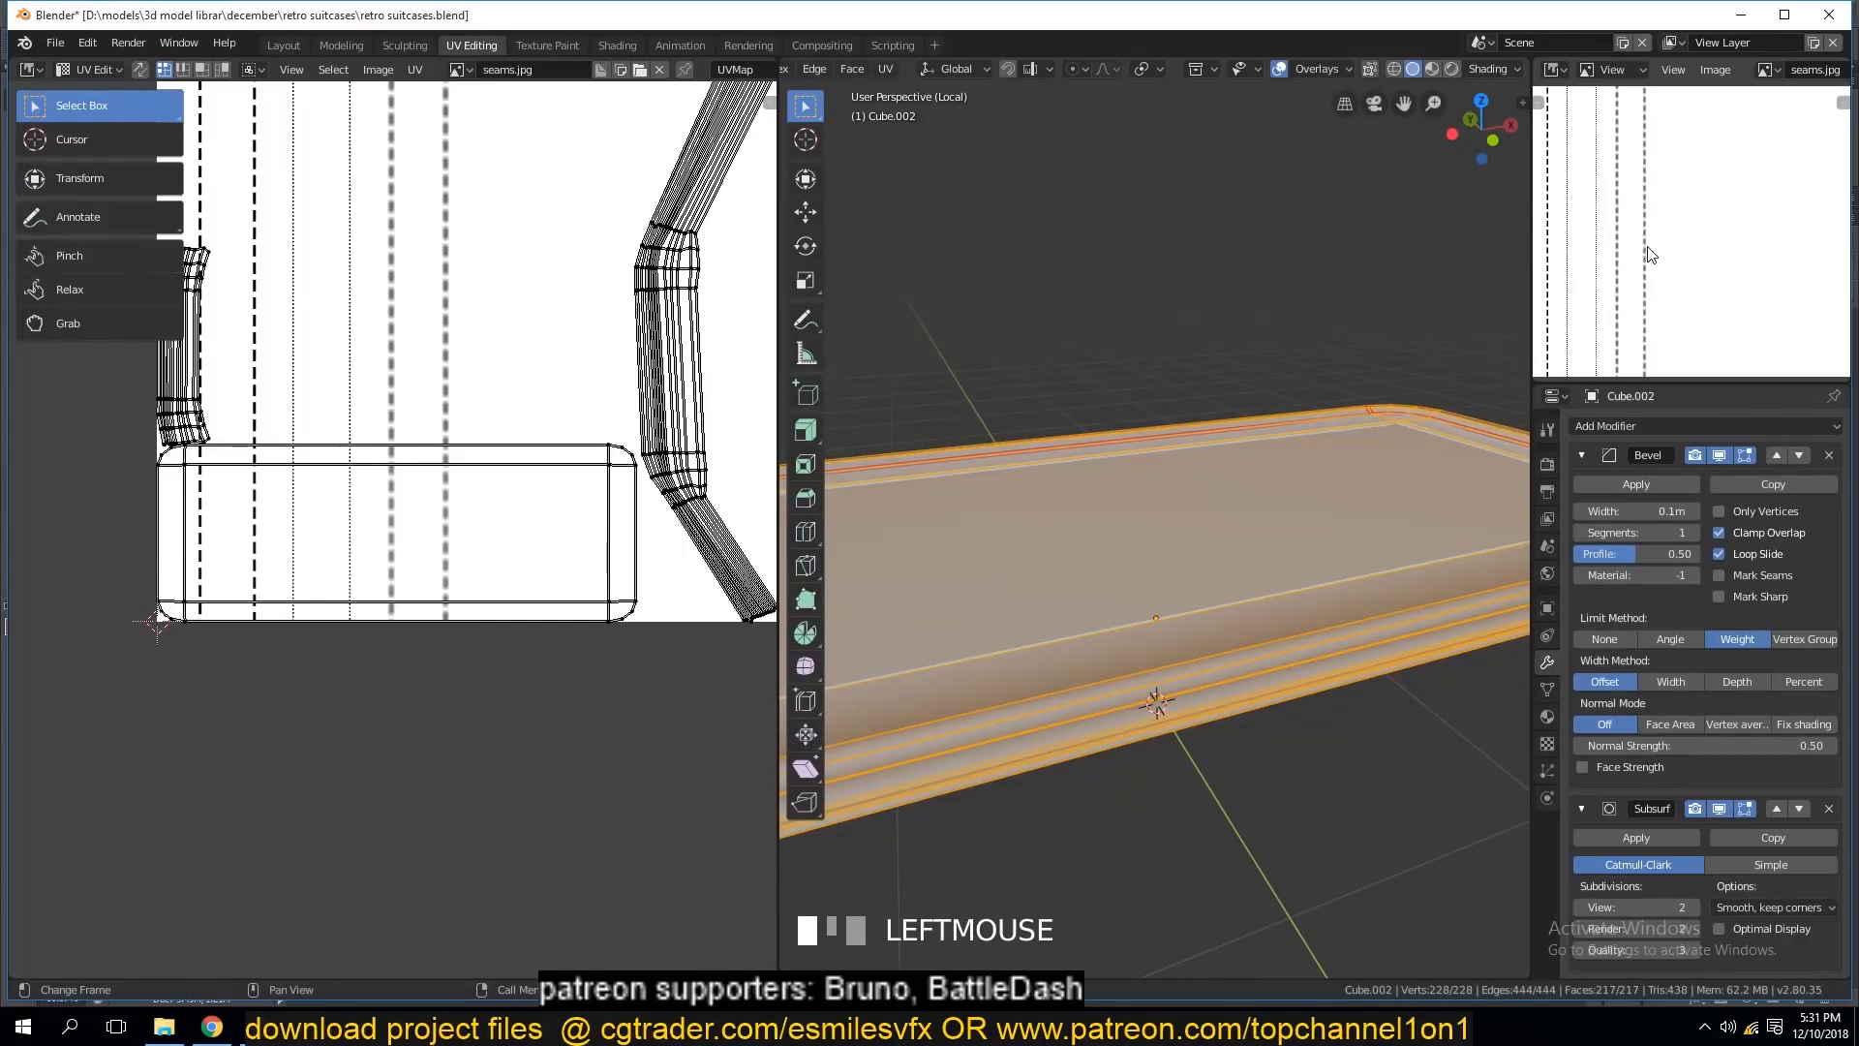
# Show the Vintage Suitcase reference image in the small image editor, enlarged to fill the area.
pyautogui.click(1766, 68)
pyautogui.click(1619, 100)
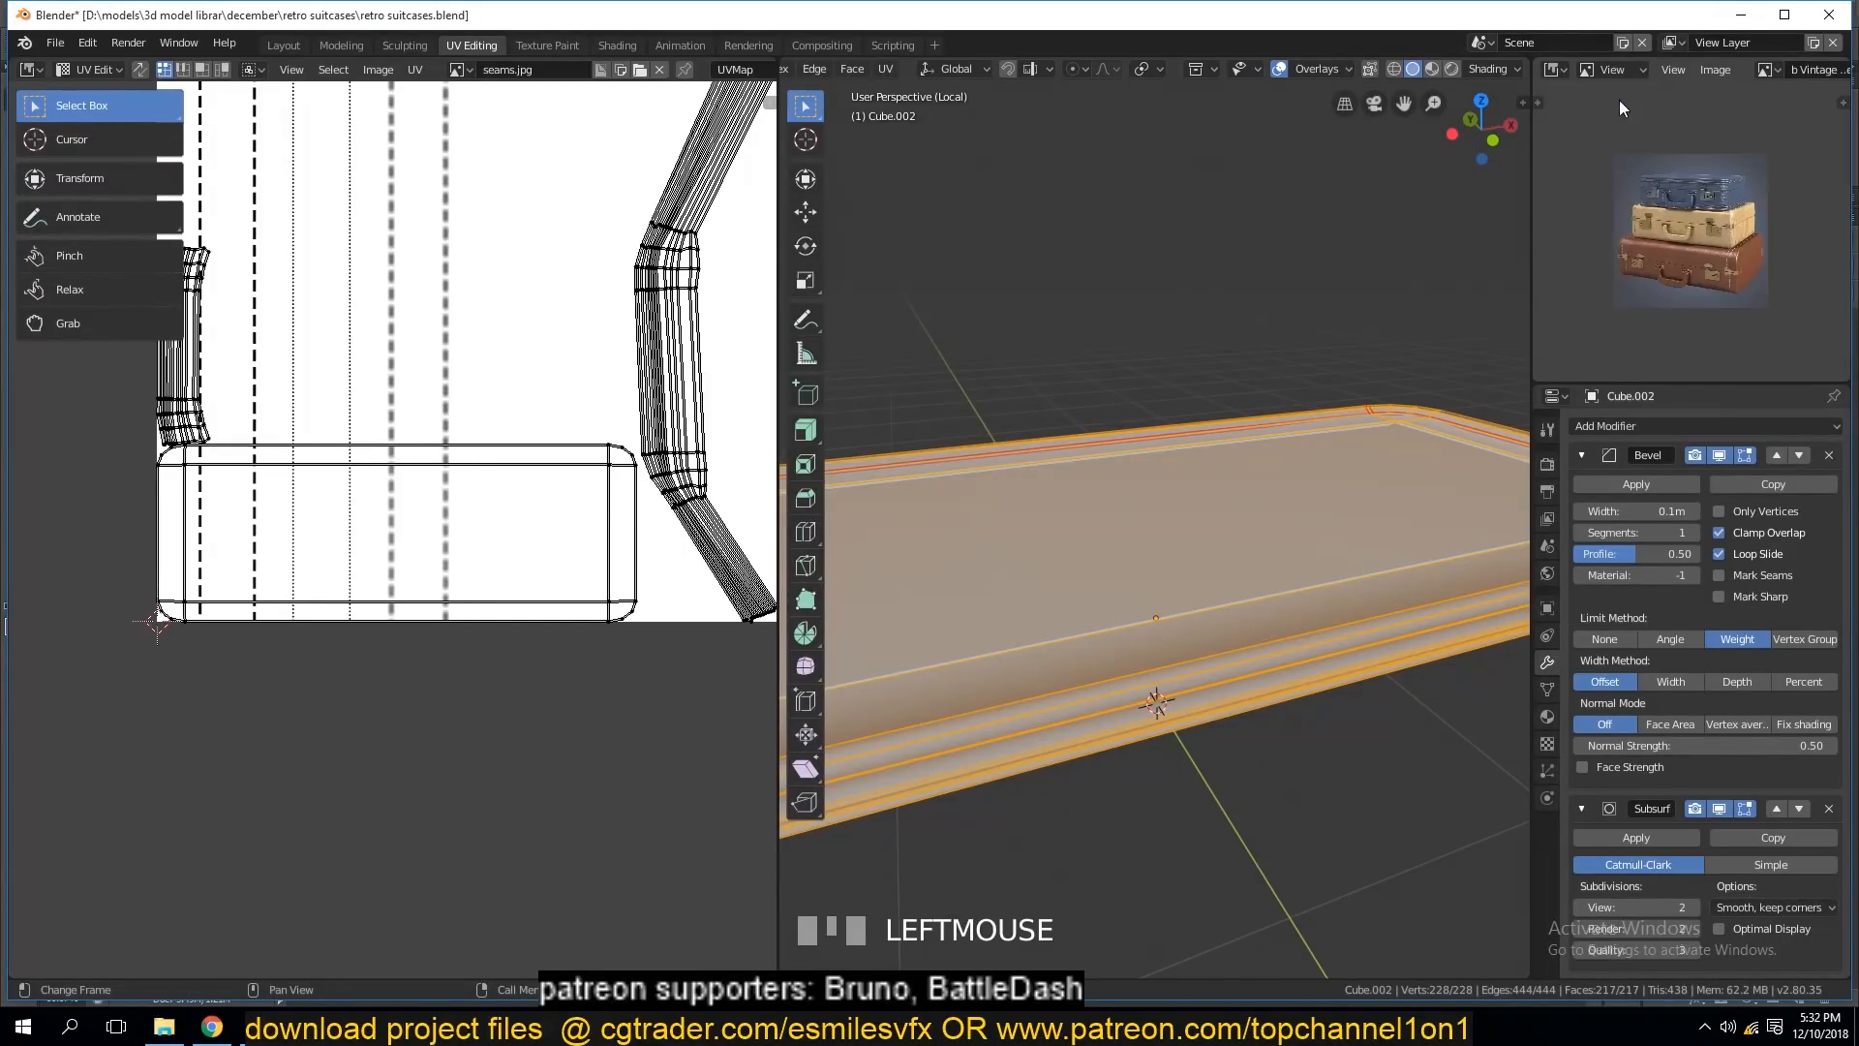
pyautogui.scroll(4, 1671, 224)
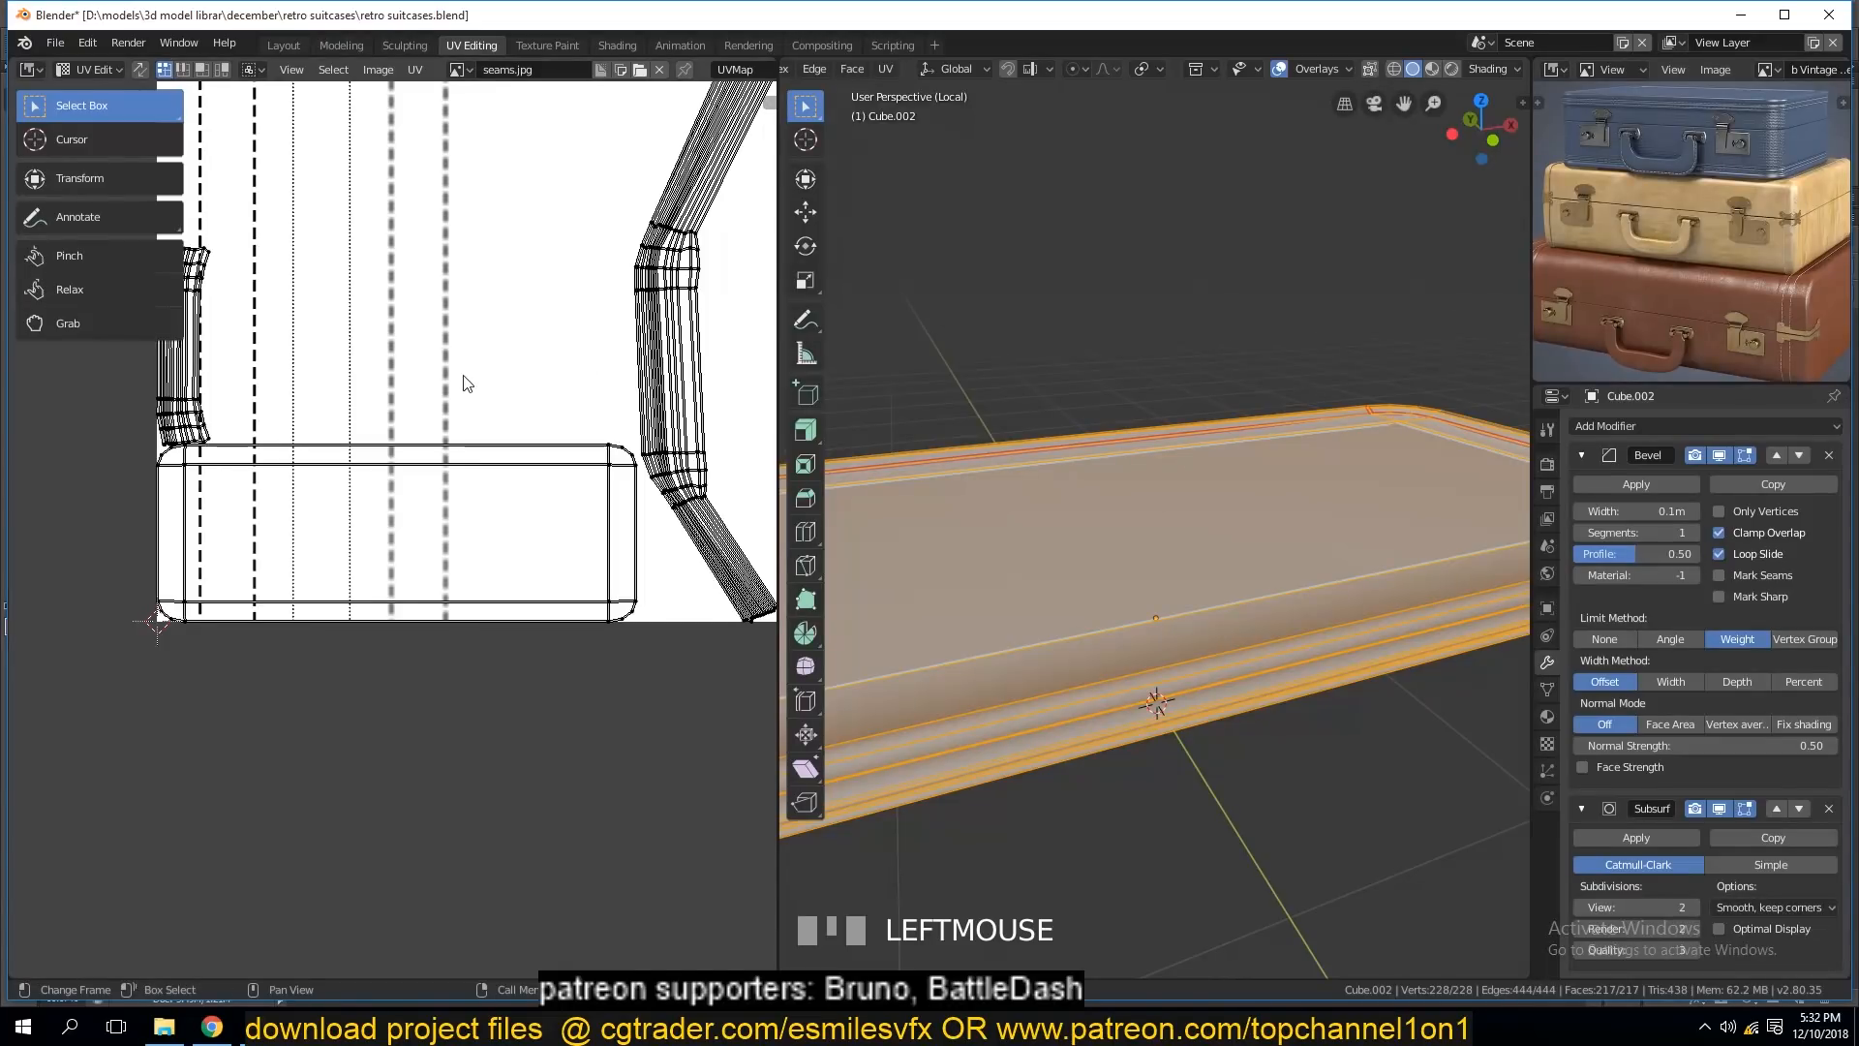
pyautogui.scroll(1, 693, 308)
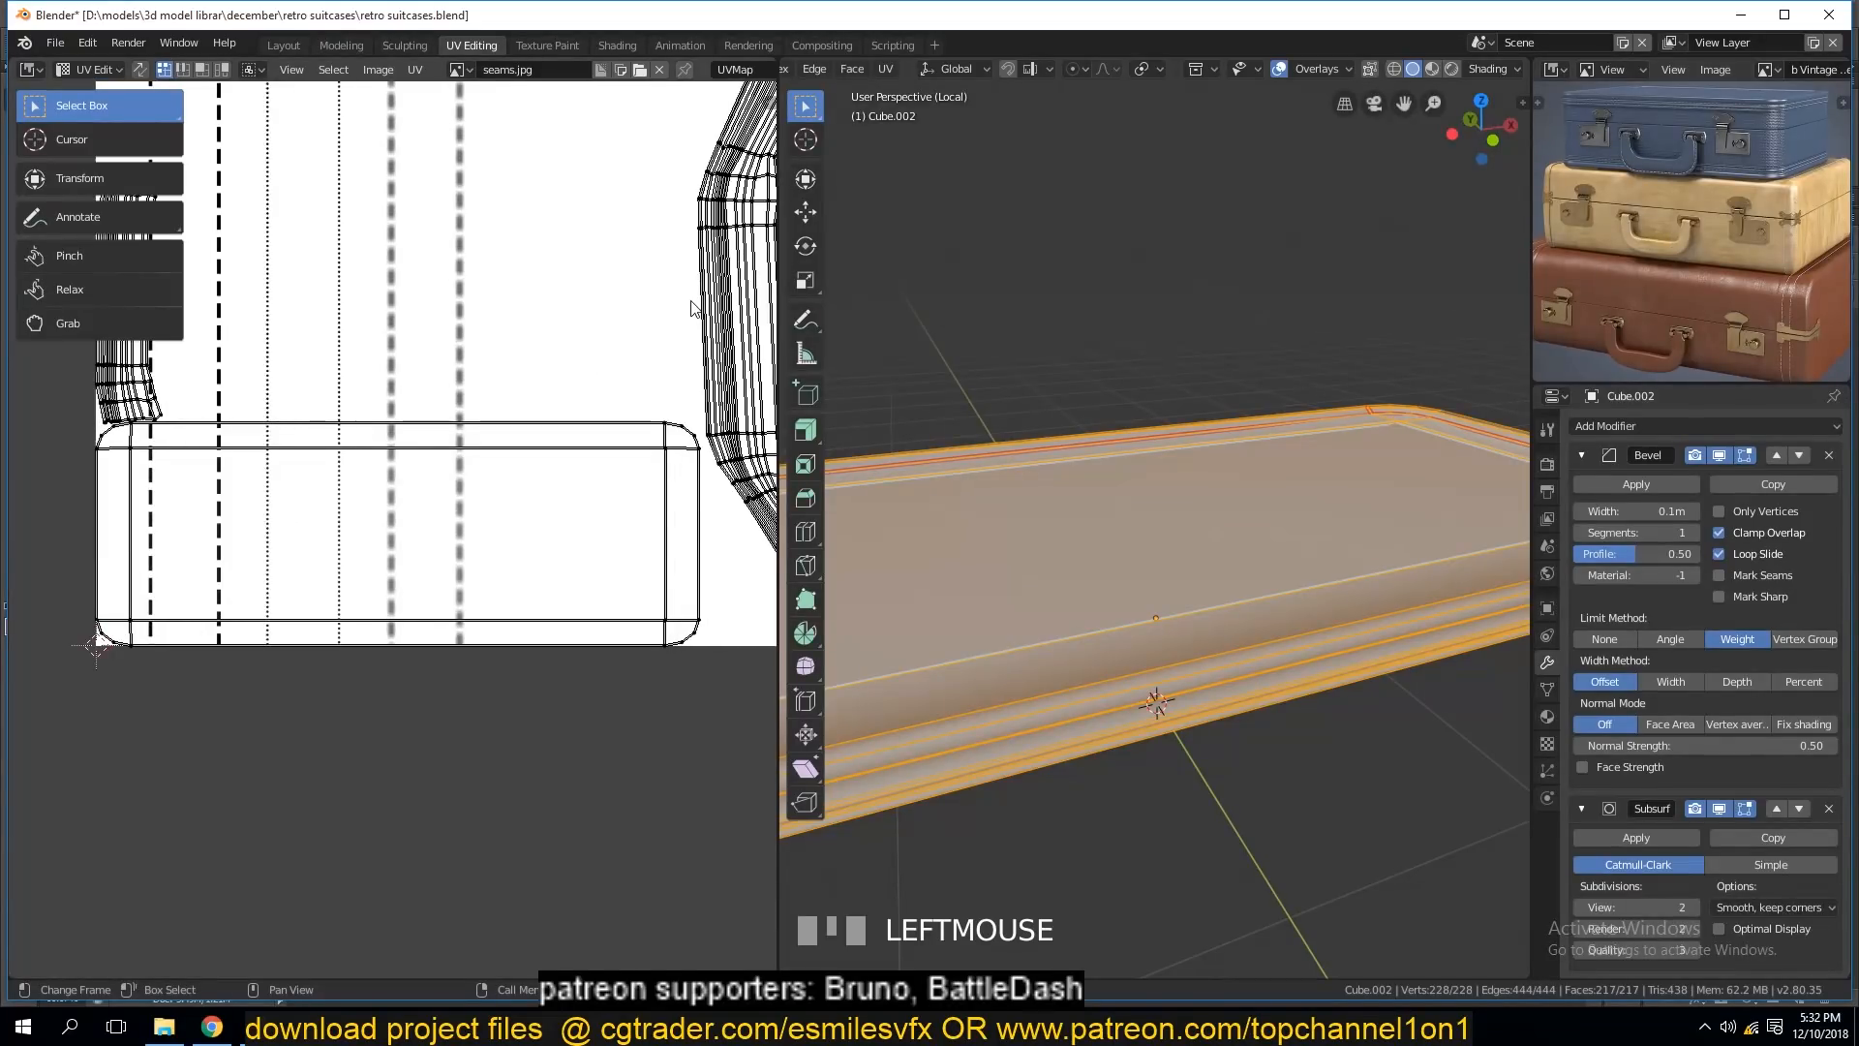
pyautogui.scroll(-2, 693, 308)
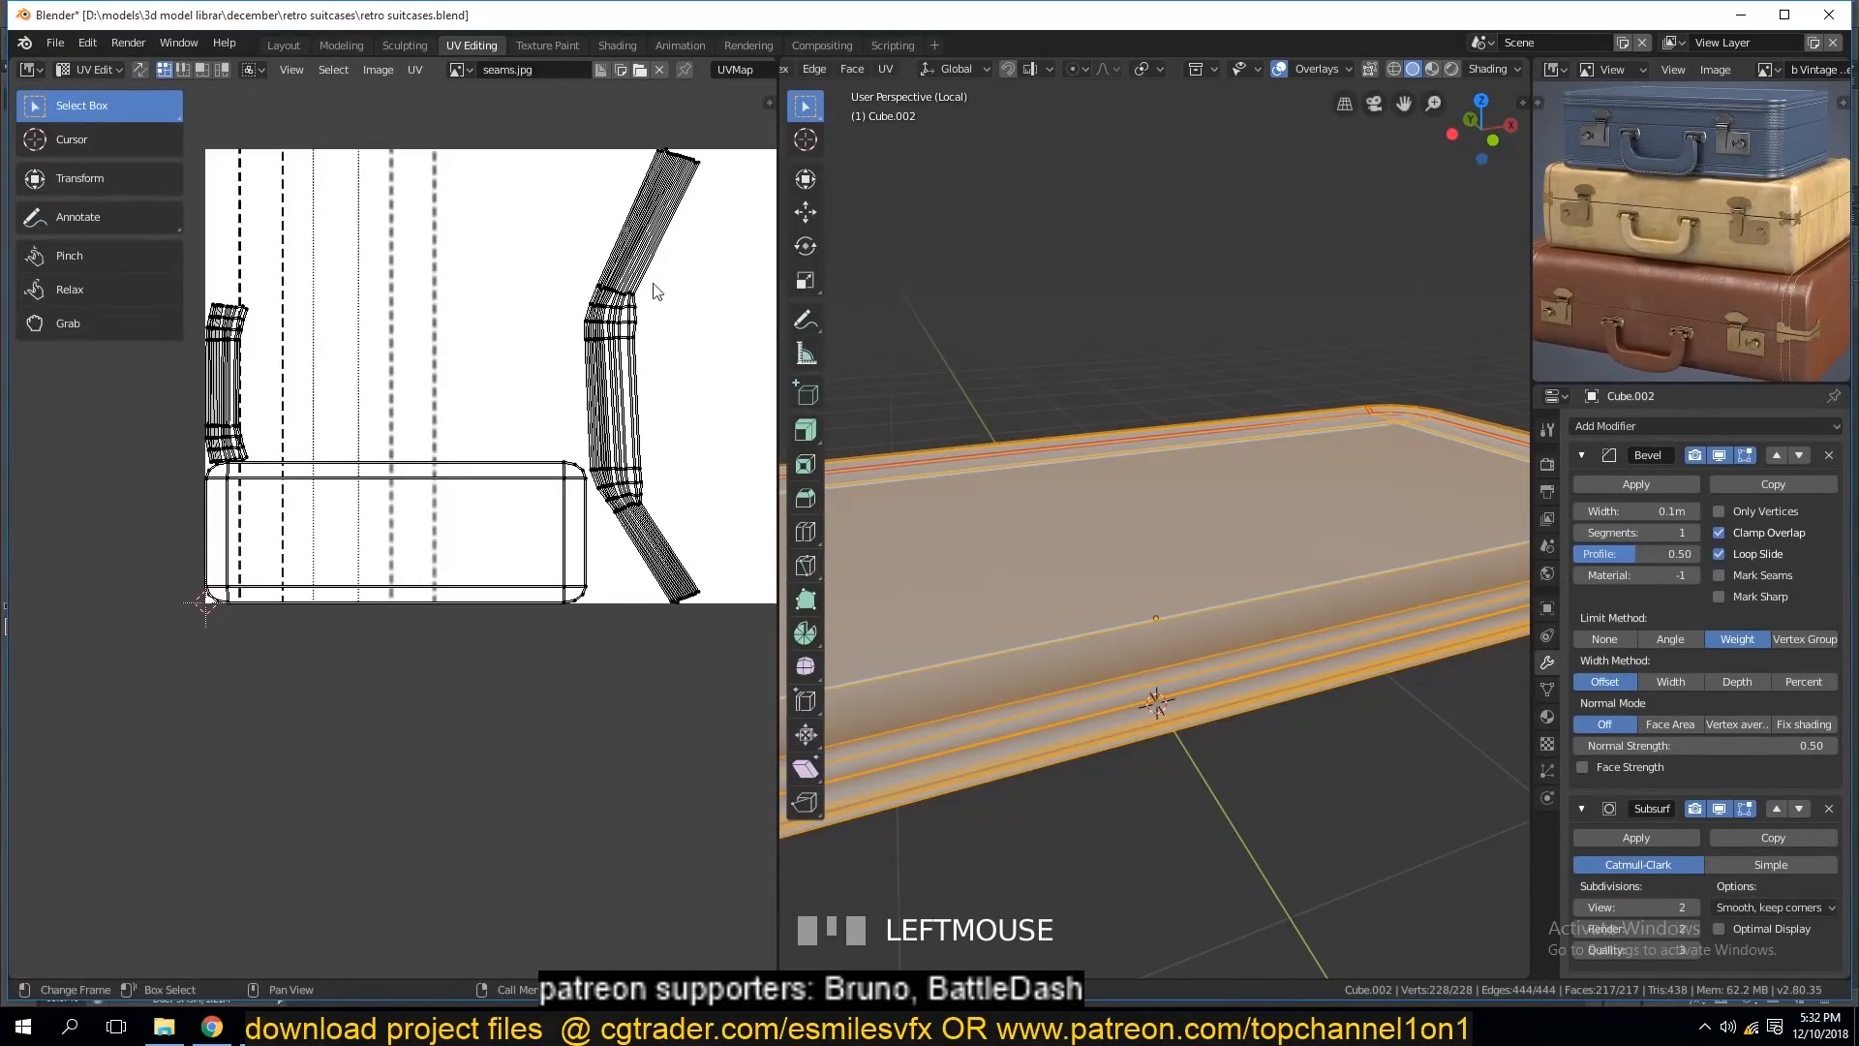
pyautogui.keyDown('alt'); pyautogui.click(629, 329); pyautogui.keyUp('alt')
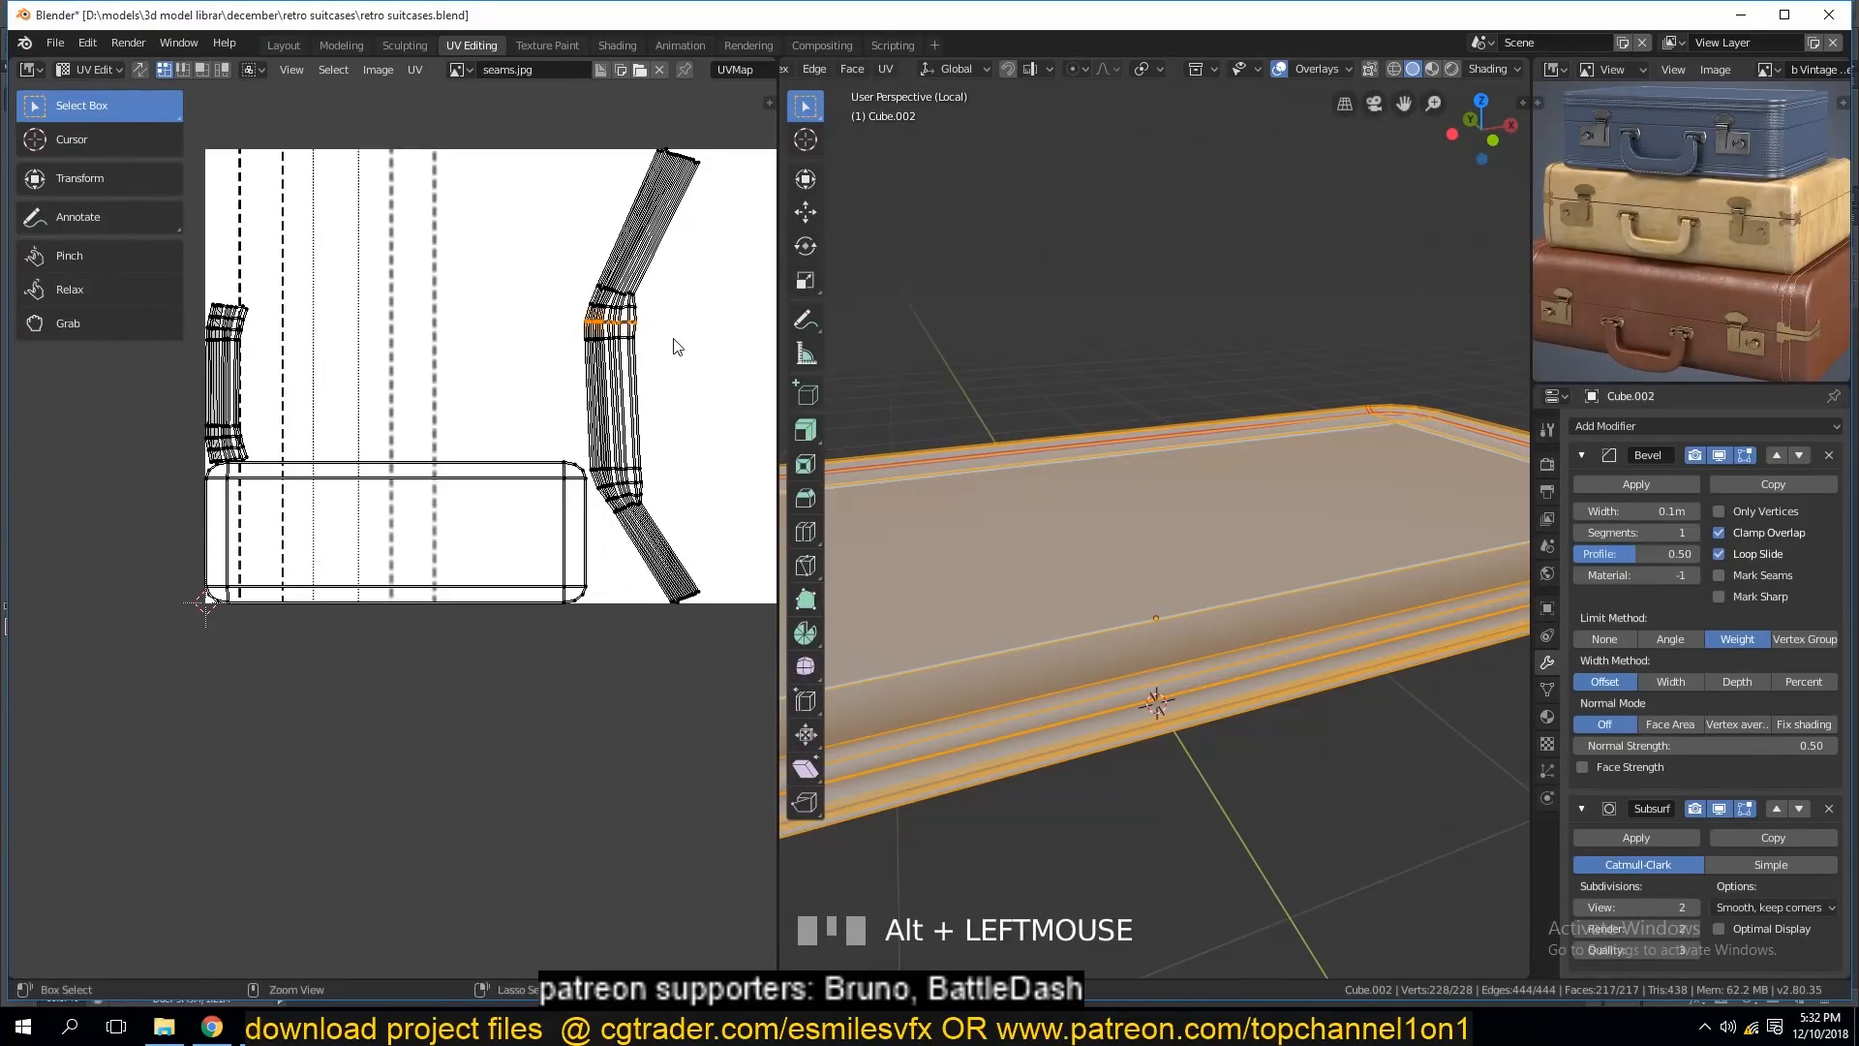
pyautogui.hotkey('ctrl', 'e')
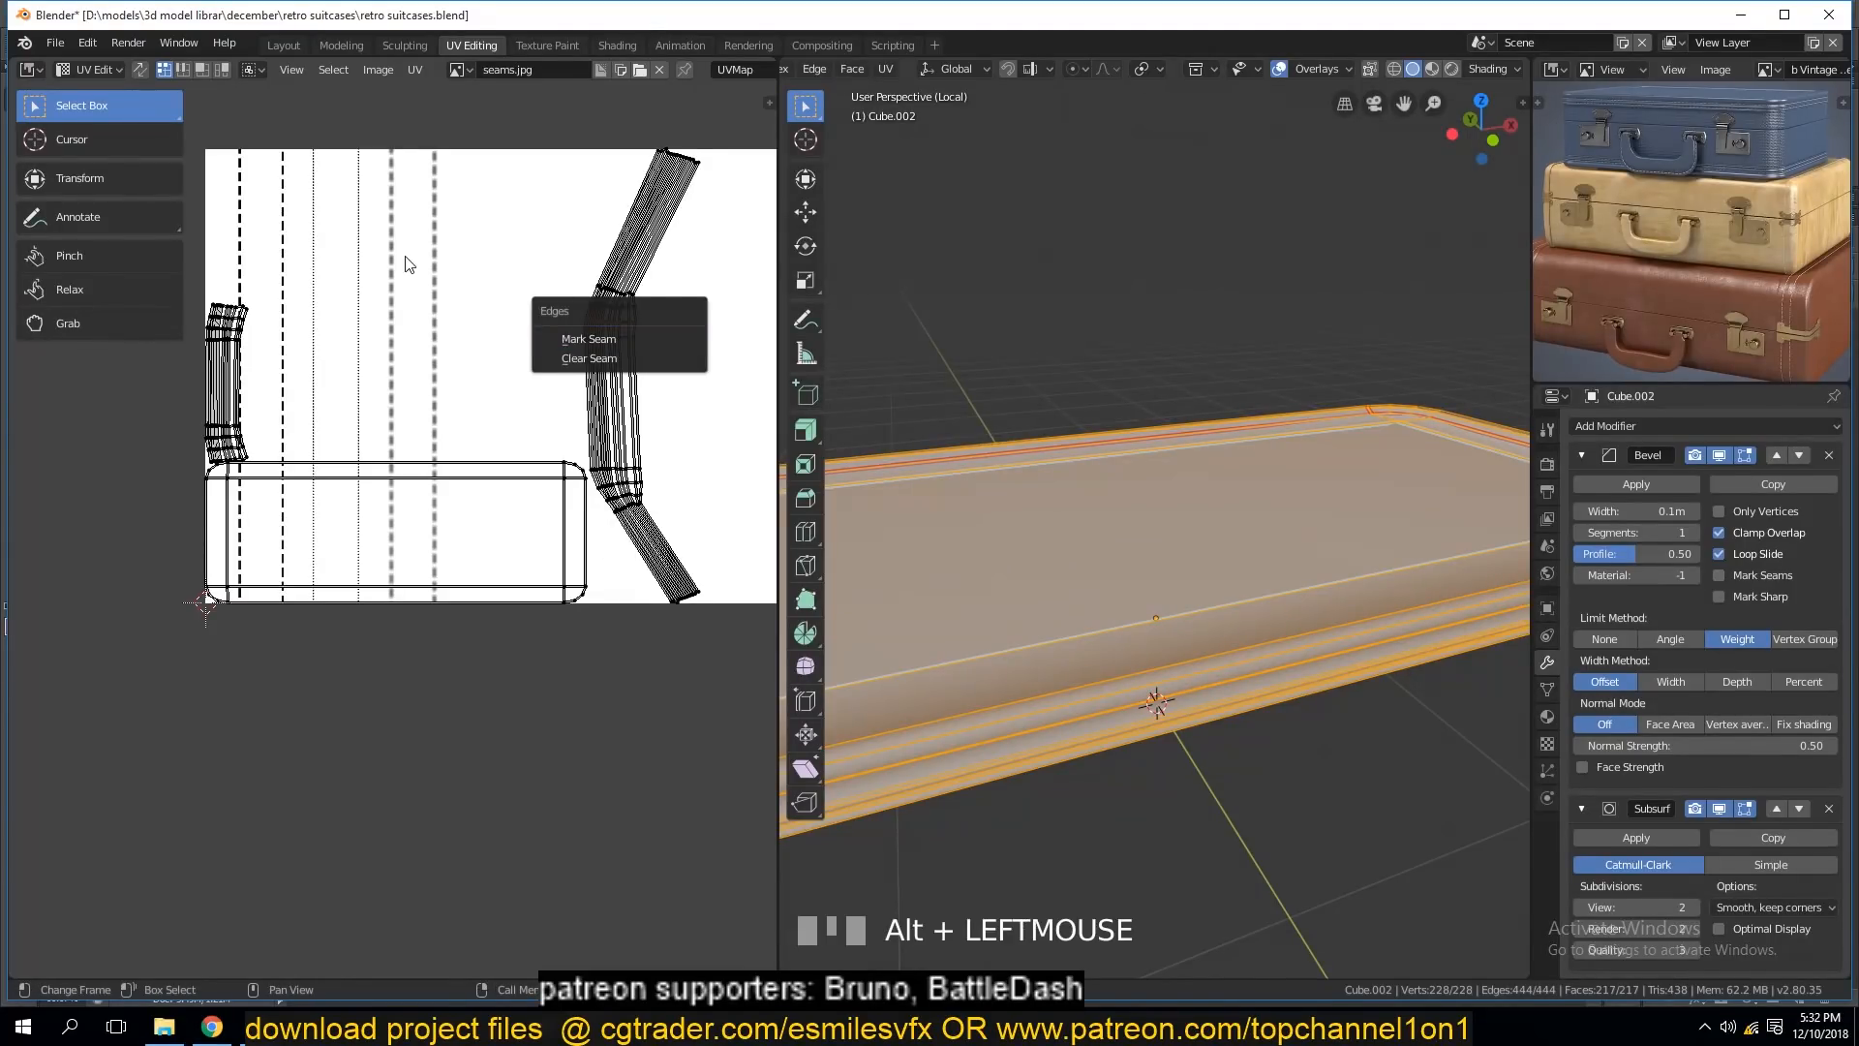
# Select the outer left edge loop of the short side strip's UVs and straighten it vertically with Align X.
pyautogui.keyDown('alt'); pyautogui.click(212, 378); pyautogui.keyUp('alt')
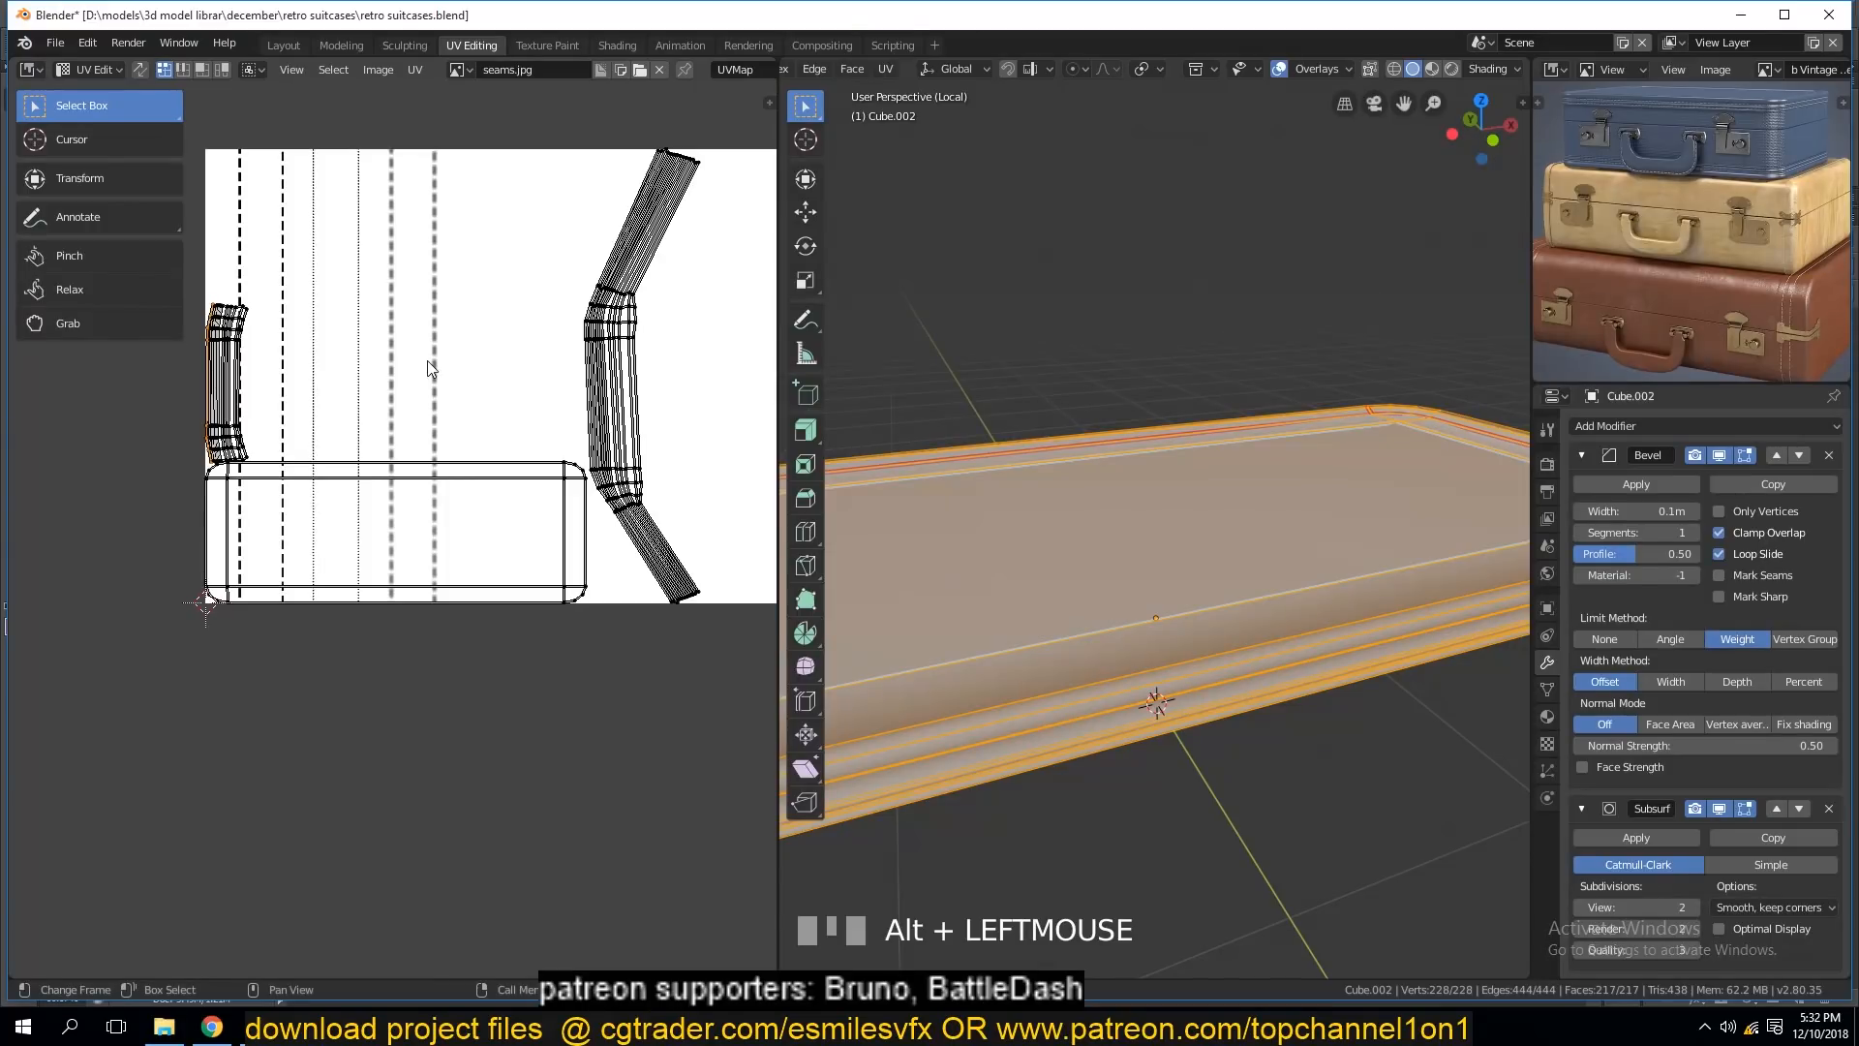
pyautogui.press('KP_Decimal')
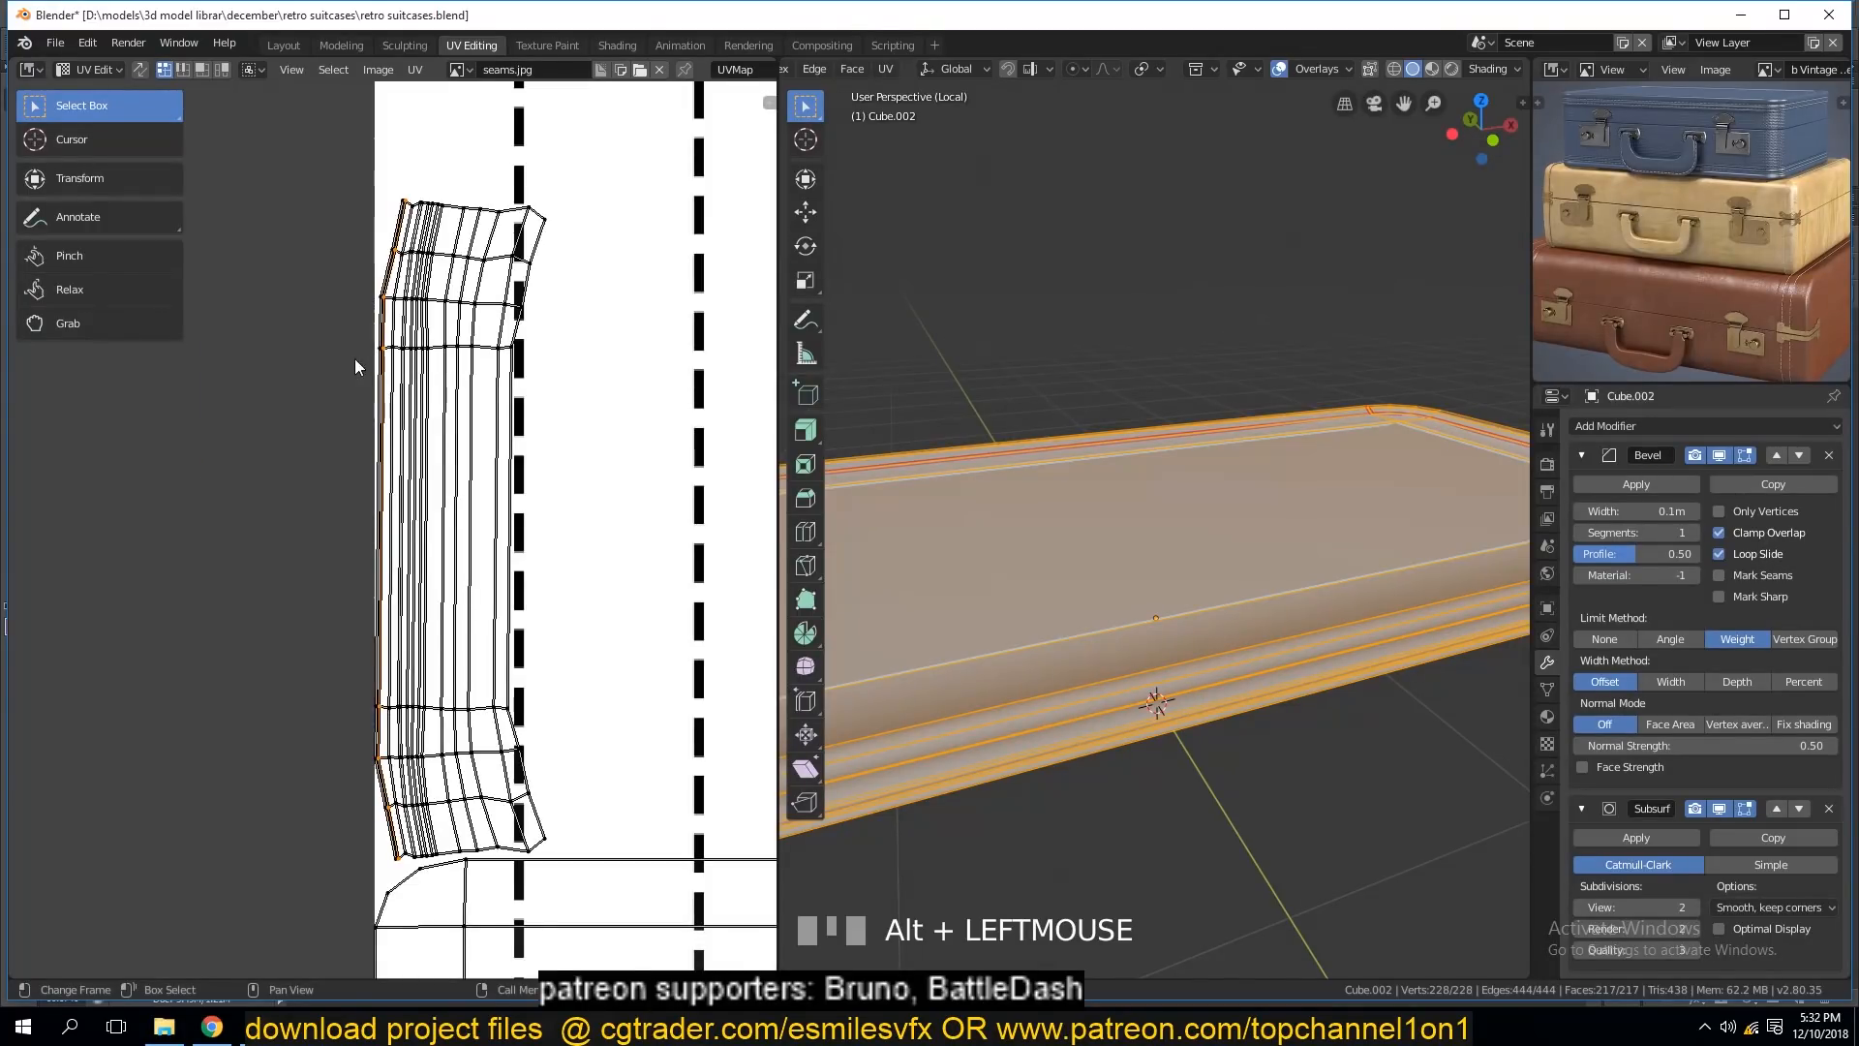
pyautogui.scroll(3, 355, 366)
pyautogui.scroll(-4, 357, 388)
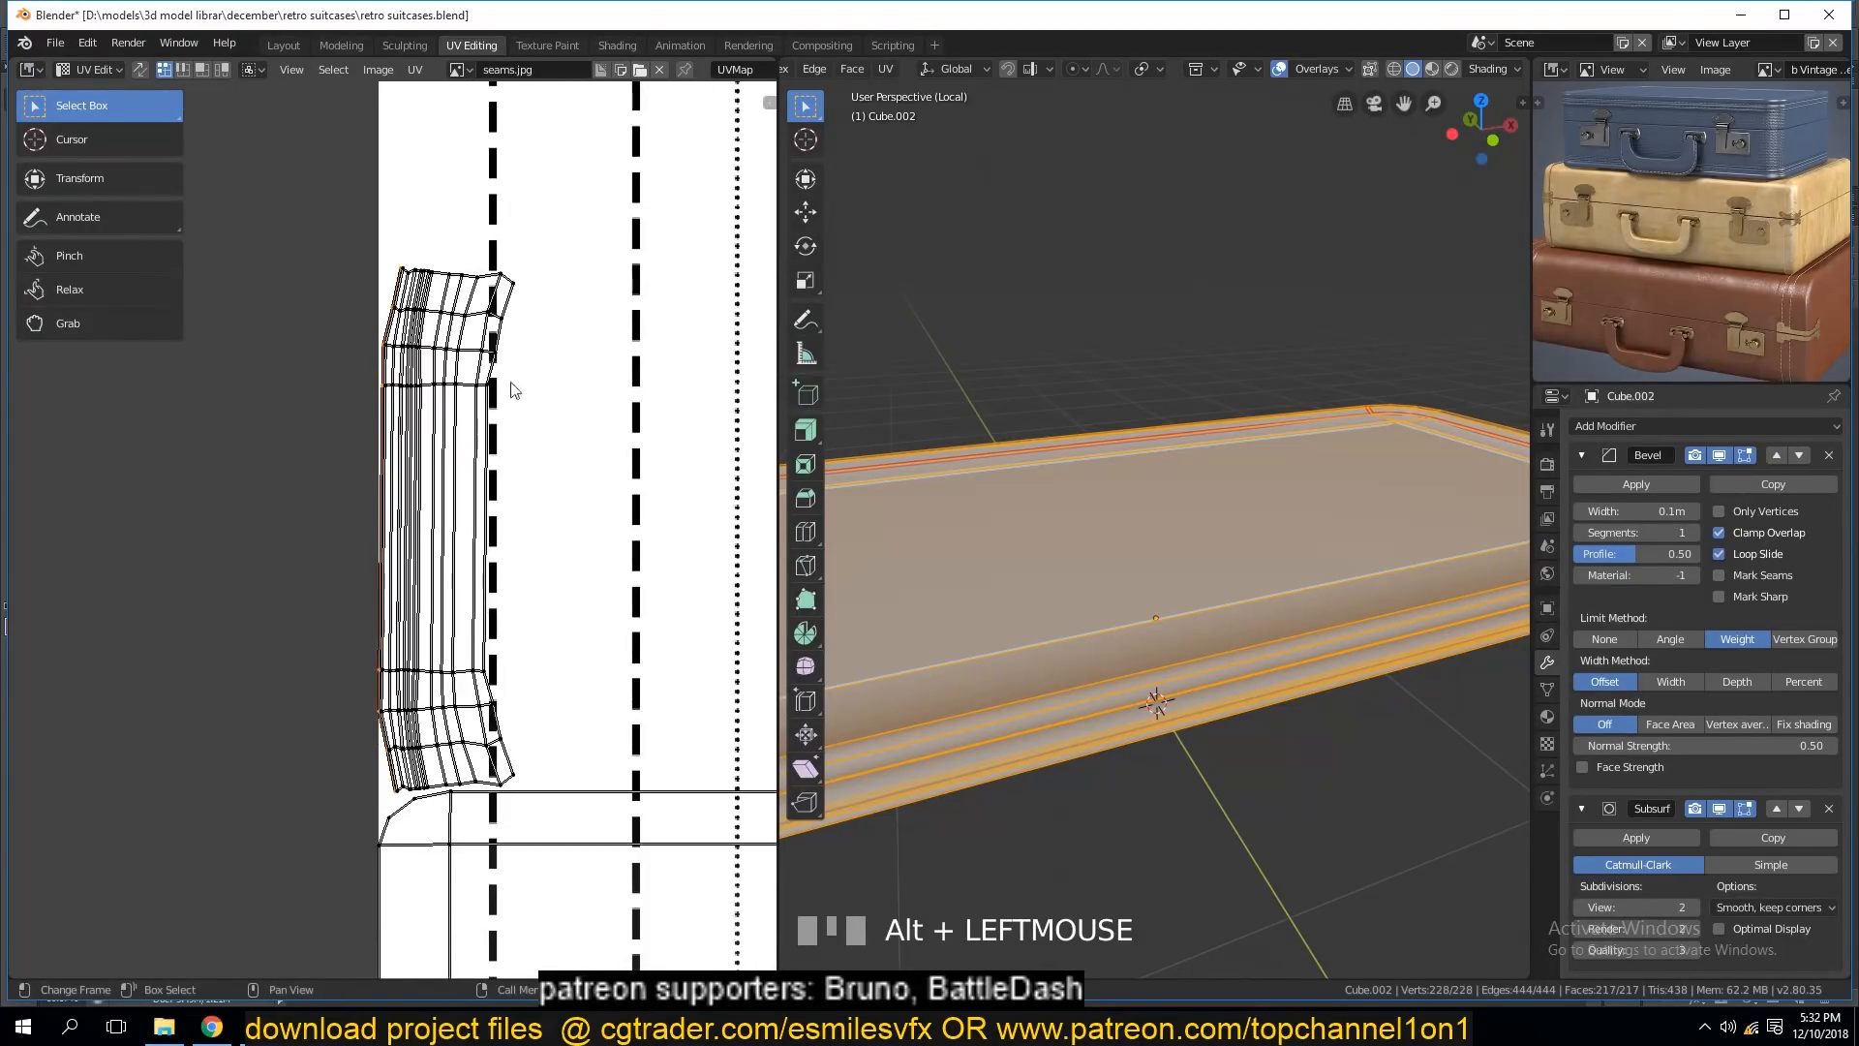
pyautogui.rightClick(570, 400)
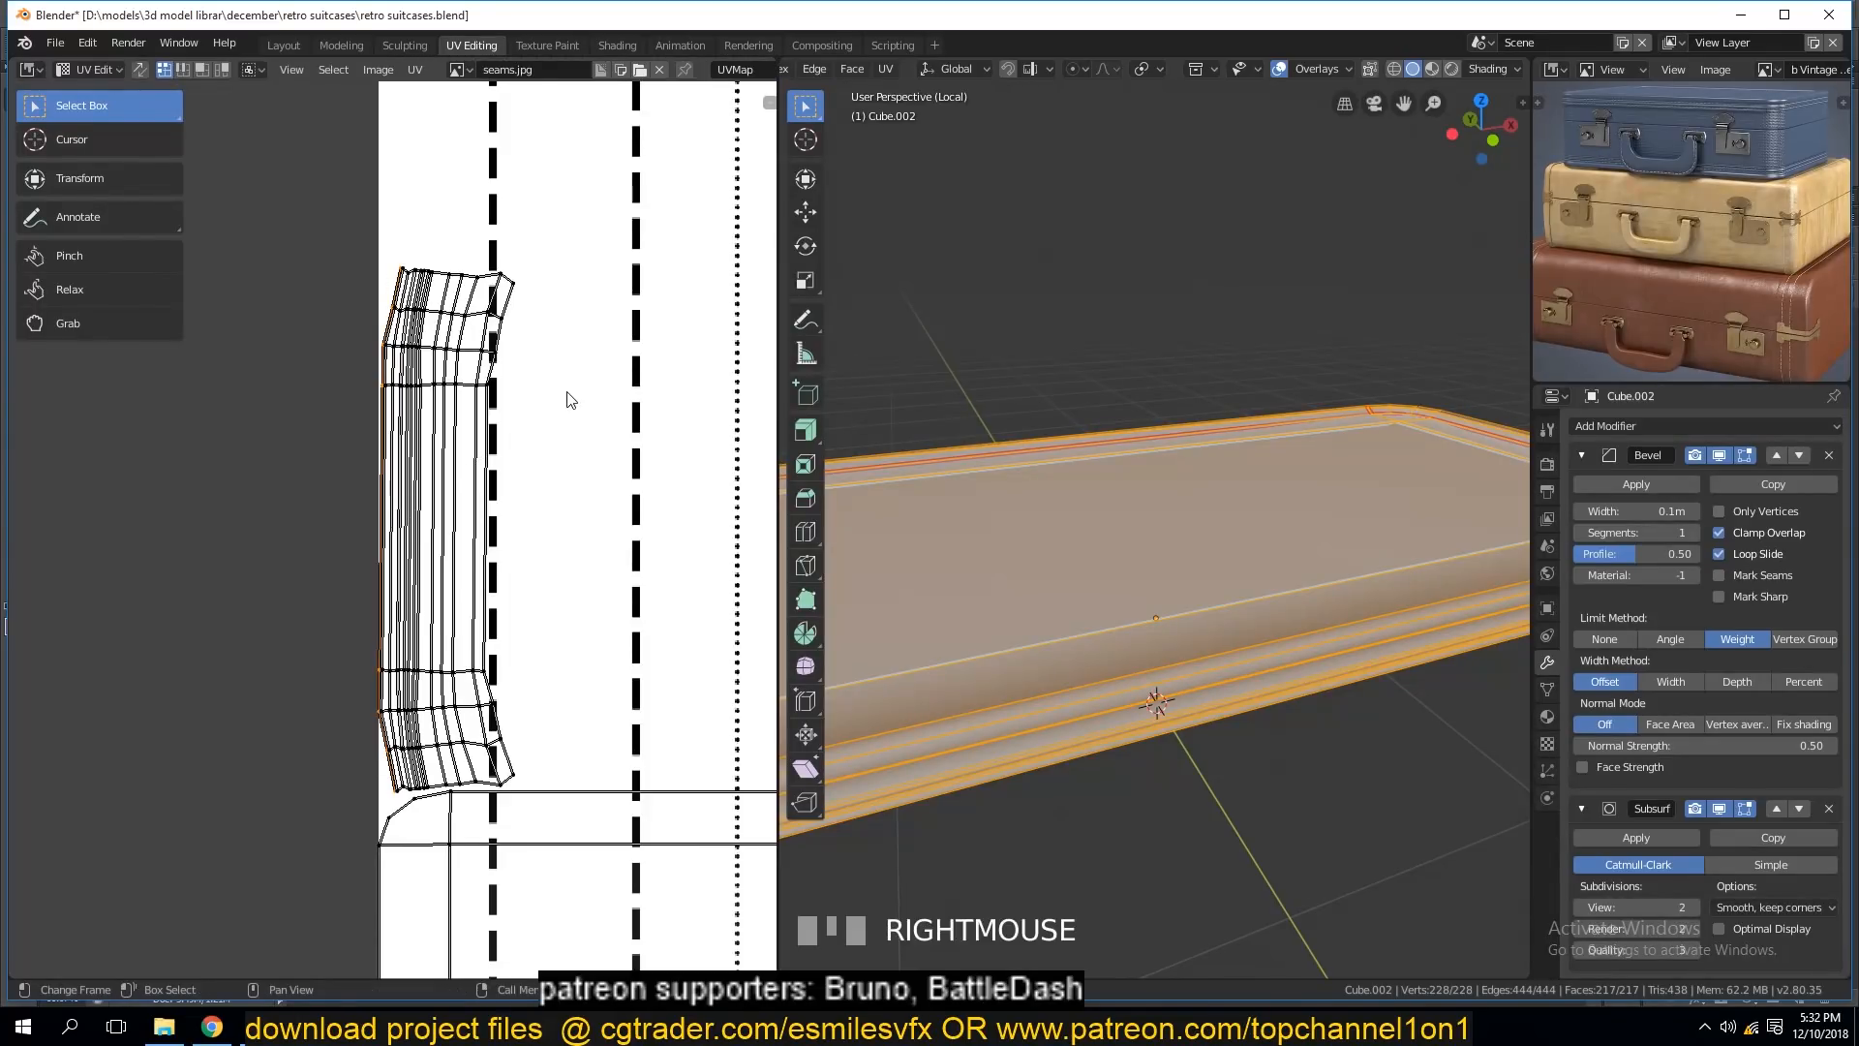
pyautogui.rightClick(381, 374)
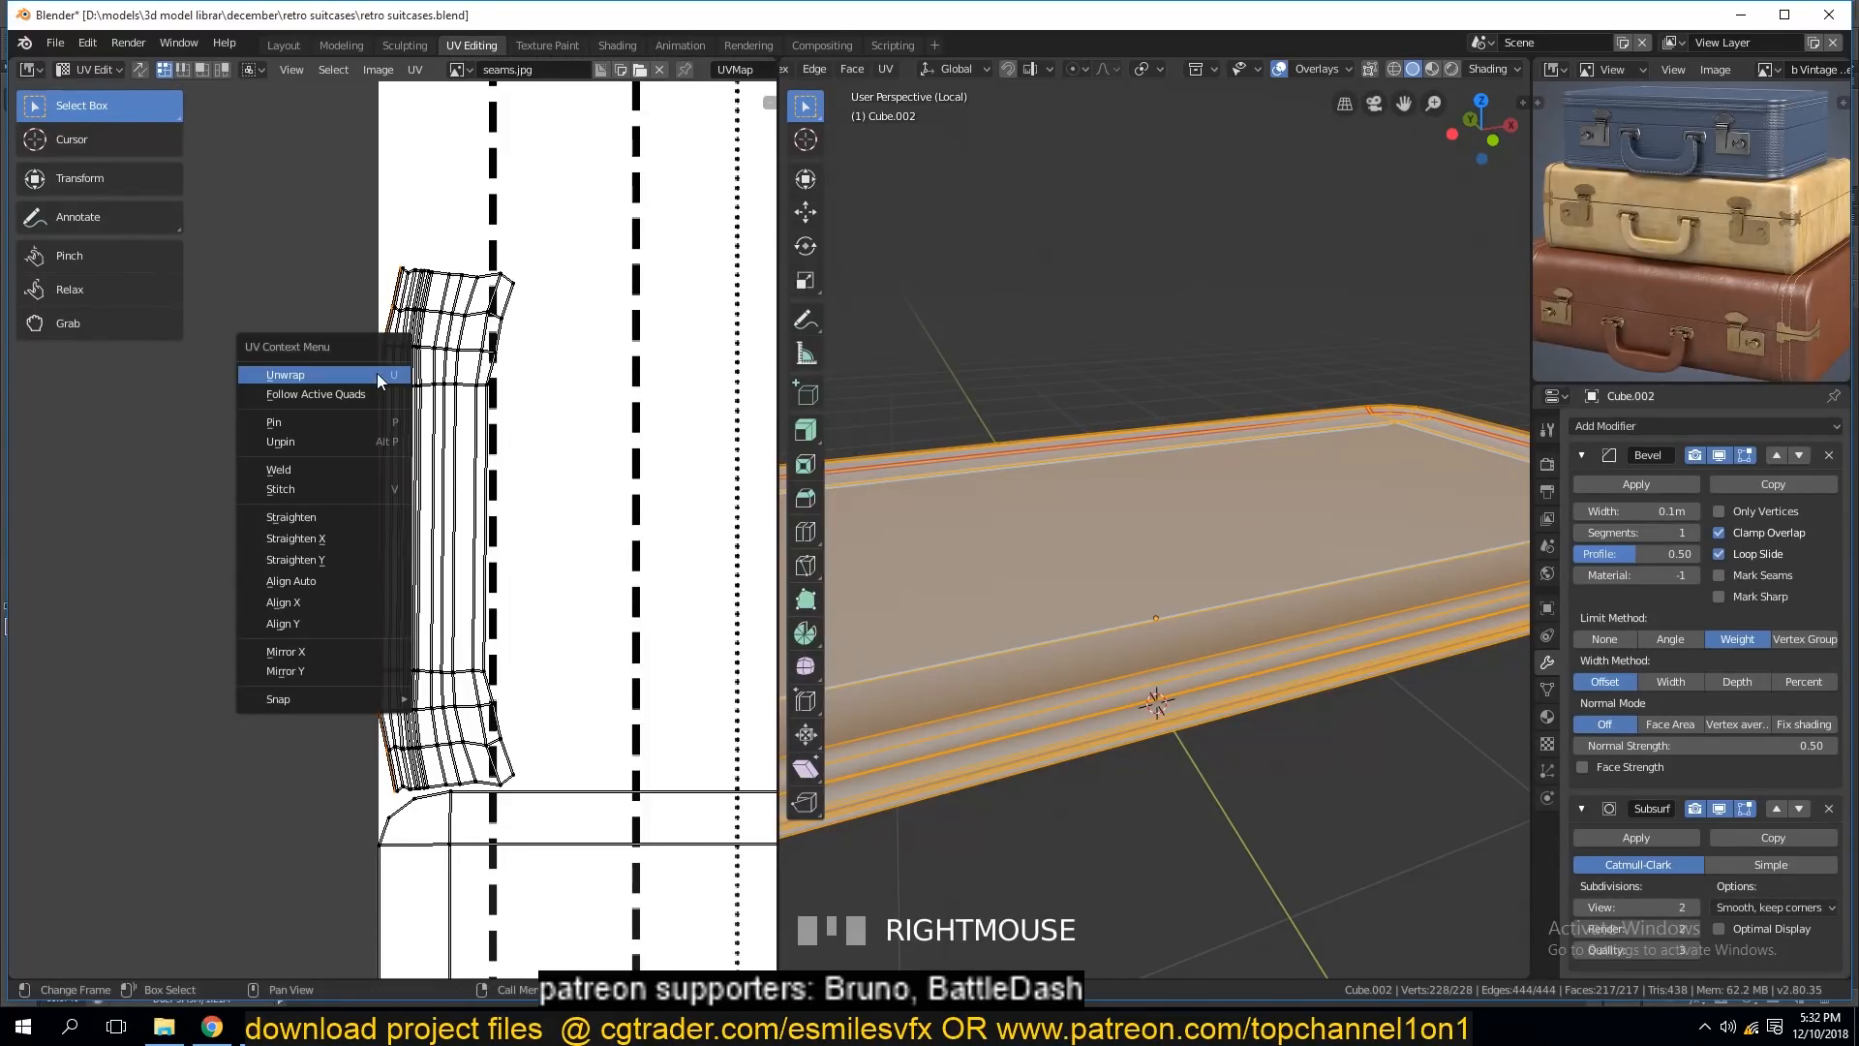
pyautogui.click(335, 603)
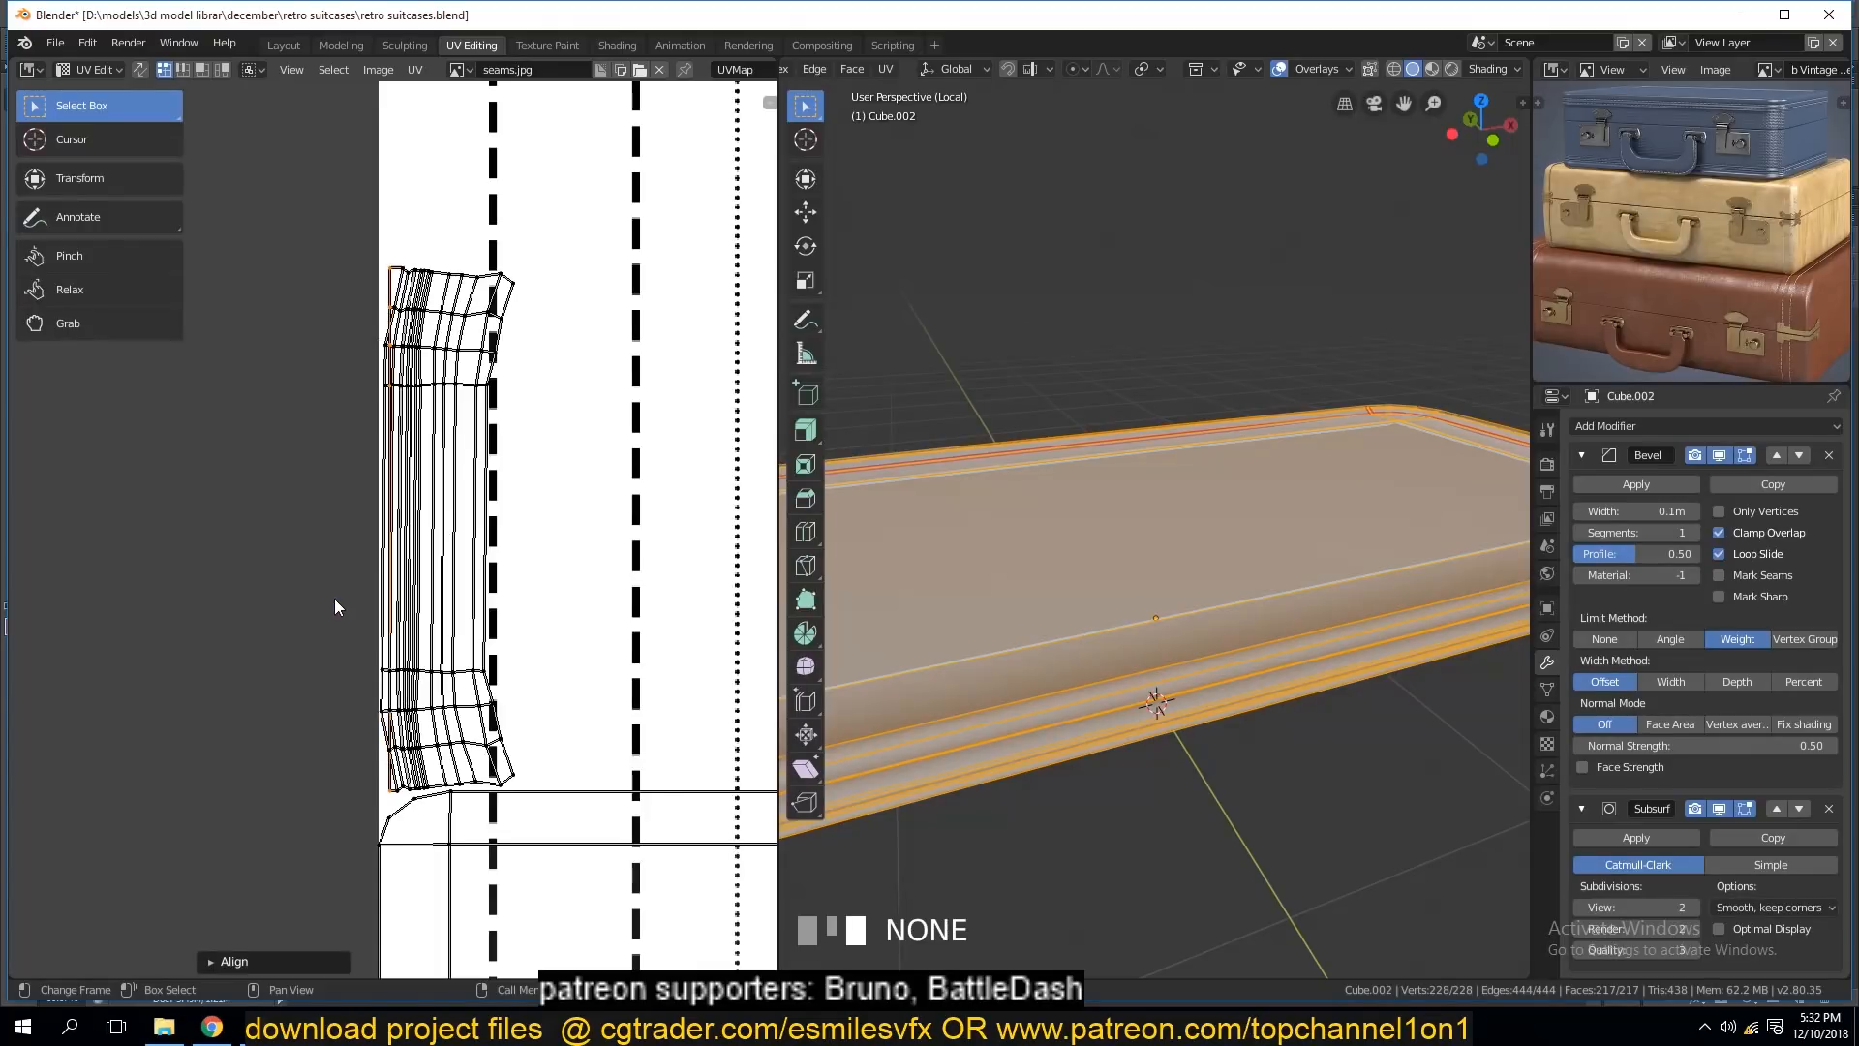
# Repeat Align X on the closely spaced lengthwise edge loops in the left part of the short strip's UVs.
pyautogui.keyDown('alt'); pyautogui.click(381, 424); pyautogui.keyUp('alt')
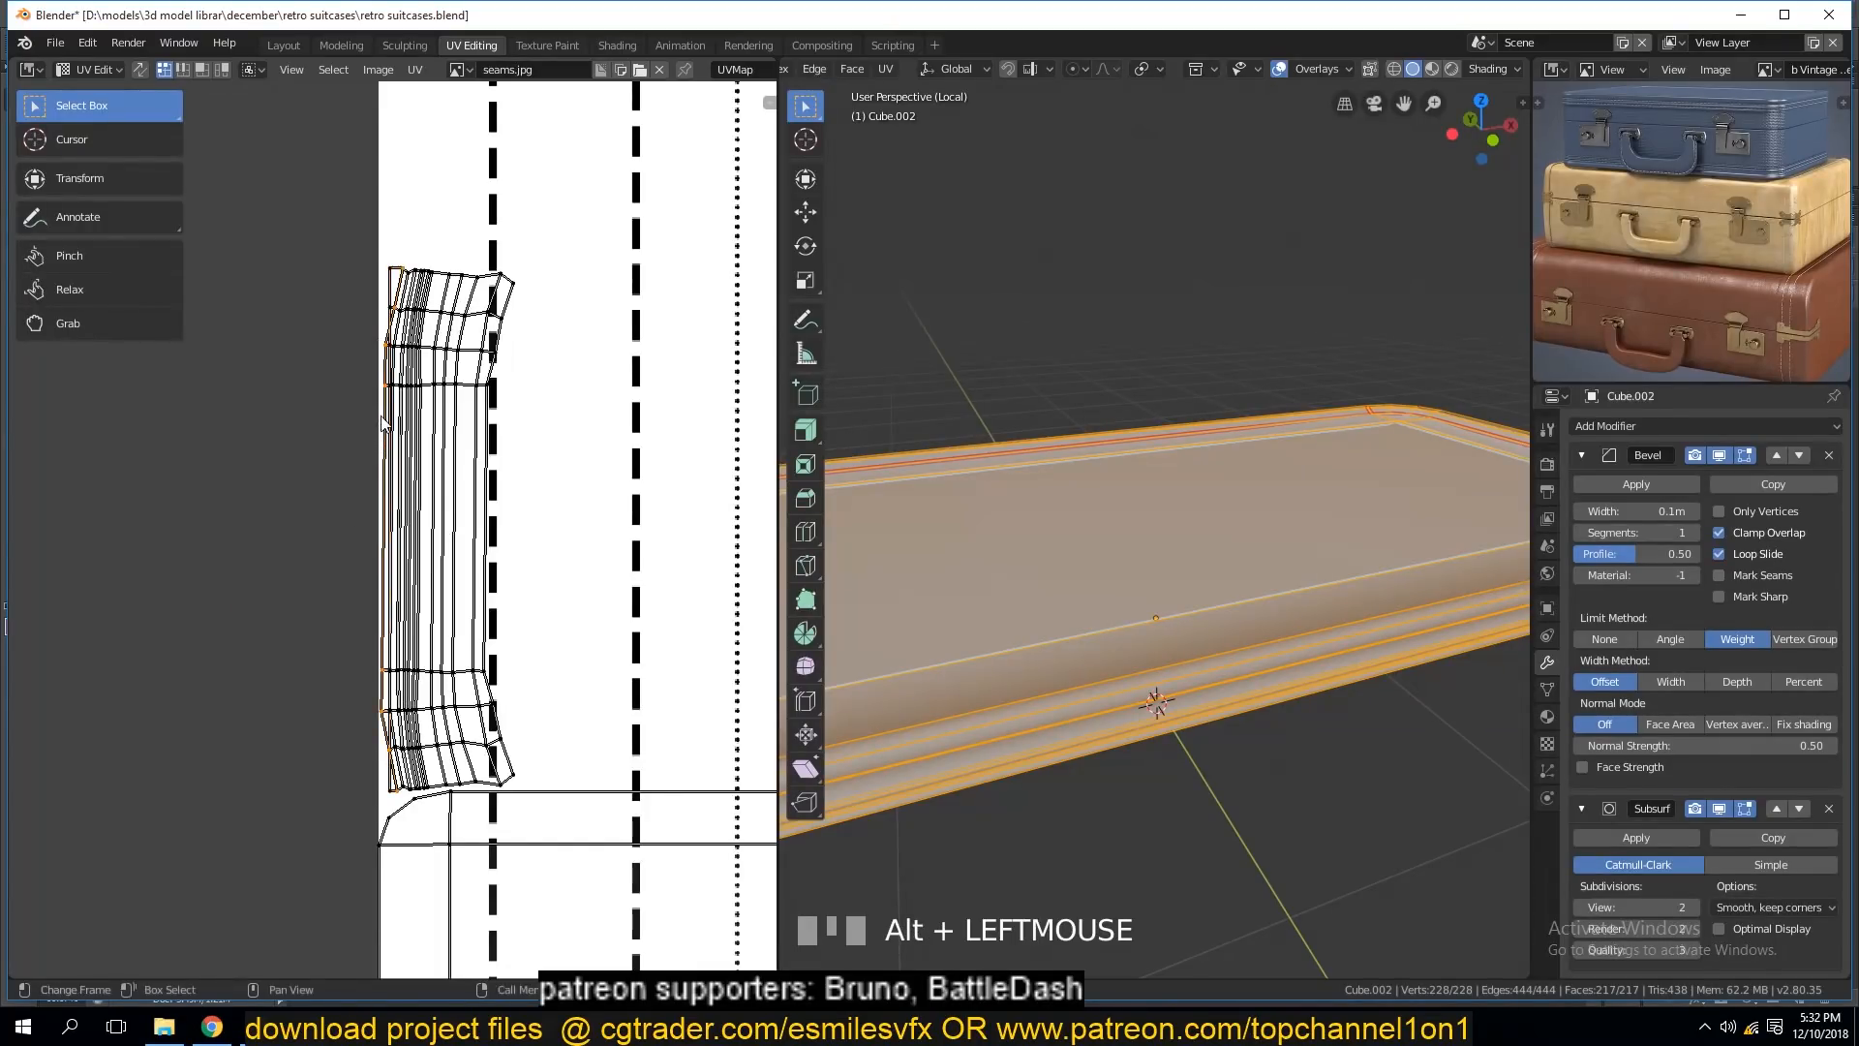
pyautogui.scroll(2, 383, 426)
pyautogui.hotkey('shift', 'r')
pyautogui.keyDown('alt'); pyautogui.click(422, 149); pyautogui.keyUp('alt')
pyautogui.hotkey('shift', 'r')
pyautogui.keyDown('alt'); pyautogui.click(420, 155); pyautogui.keyUp('alt')
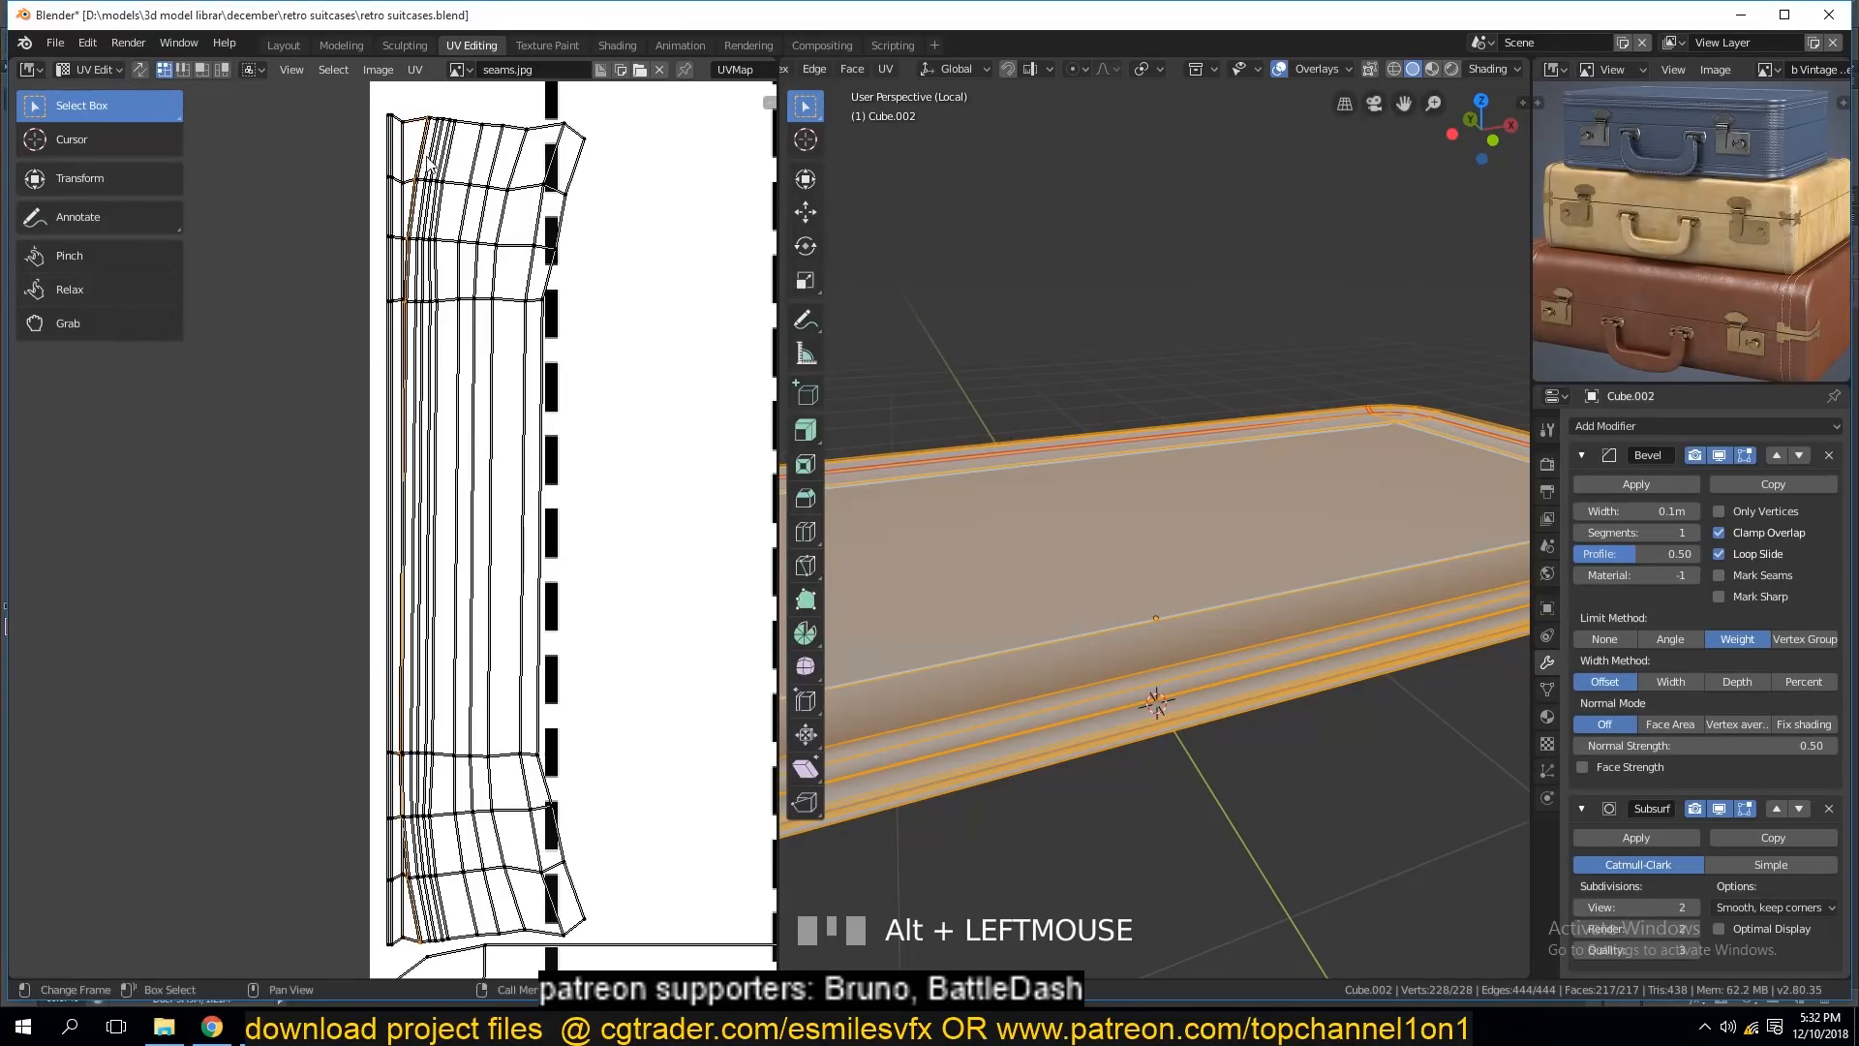
pyautogui.hotkey('shift', 'r')
pyautogui.keyDown('alt'); pyautogui.click(425, 159); pyautogui.keyUp('alt')
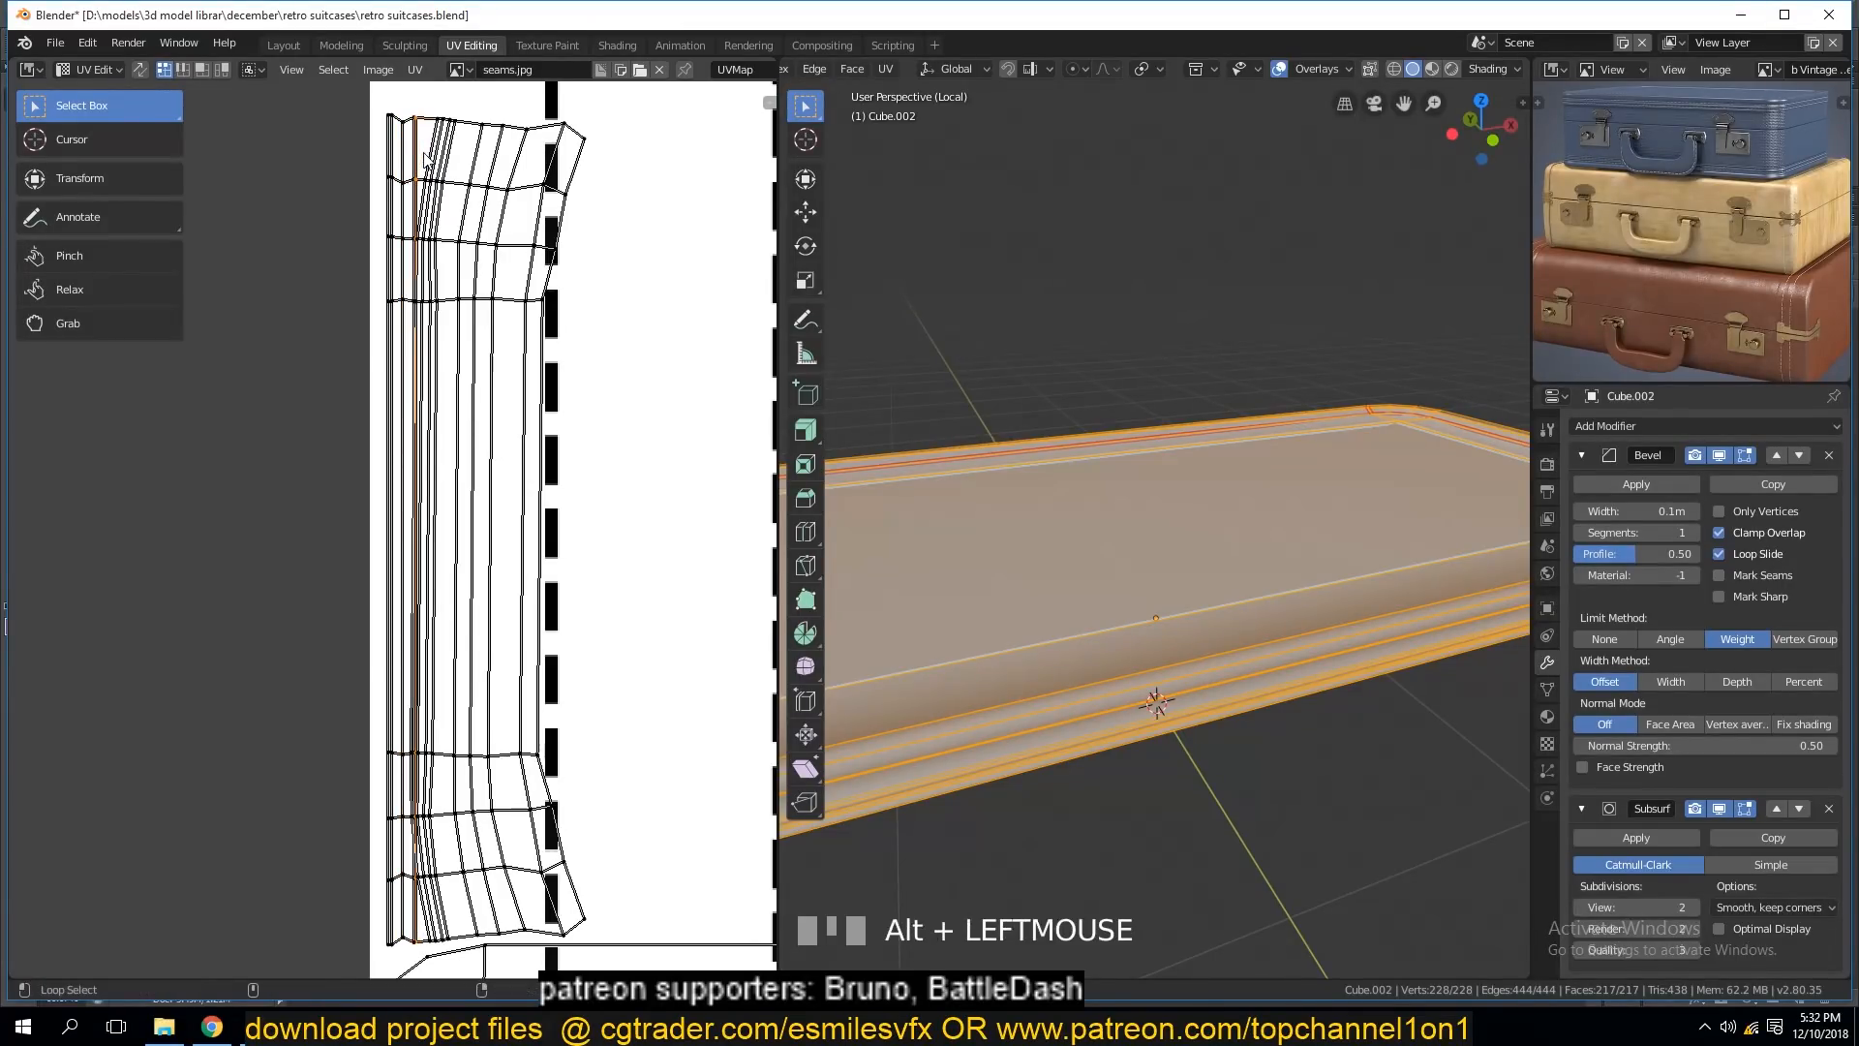
pyautogui.keyDown('alt'); pyautogui.click(435, 159); pyautogui.keyUp('alt')
pyautogui.keyDown('alt'); pyautogui.click(433, 156); pyautogui.keyUp('alt')
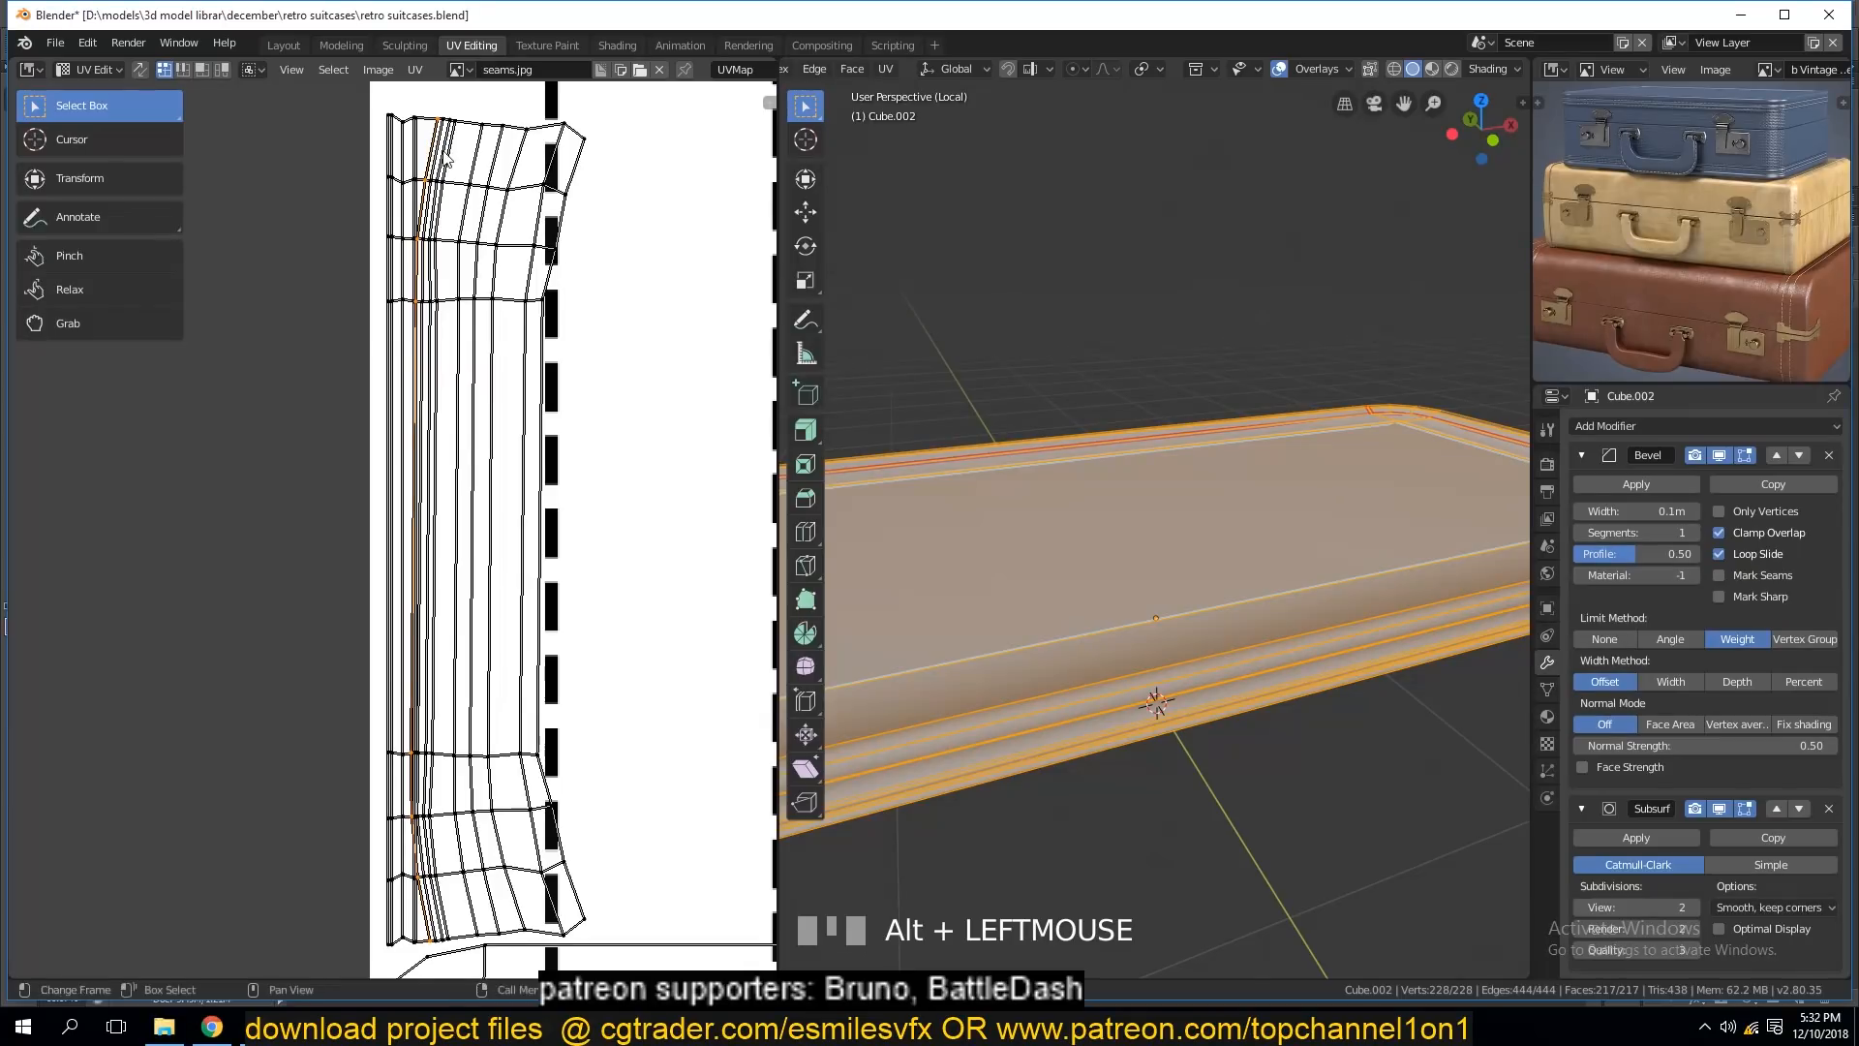
pyautogui.hotkey('shift', 'r')
pyautogui.keyDown('alt'); pyautogui.click(449, 153); pyautogui.keyUp('alt')
pyautogui.hotkey('shift', 'r')
pyautogui.hotkey('shift', 'r')
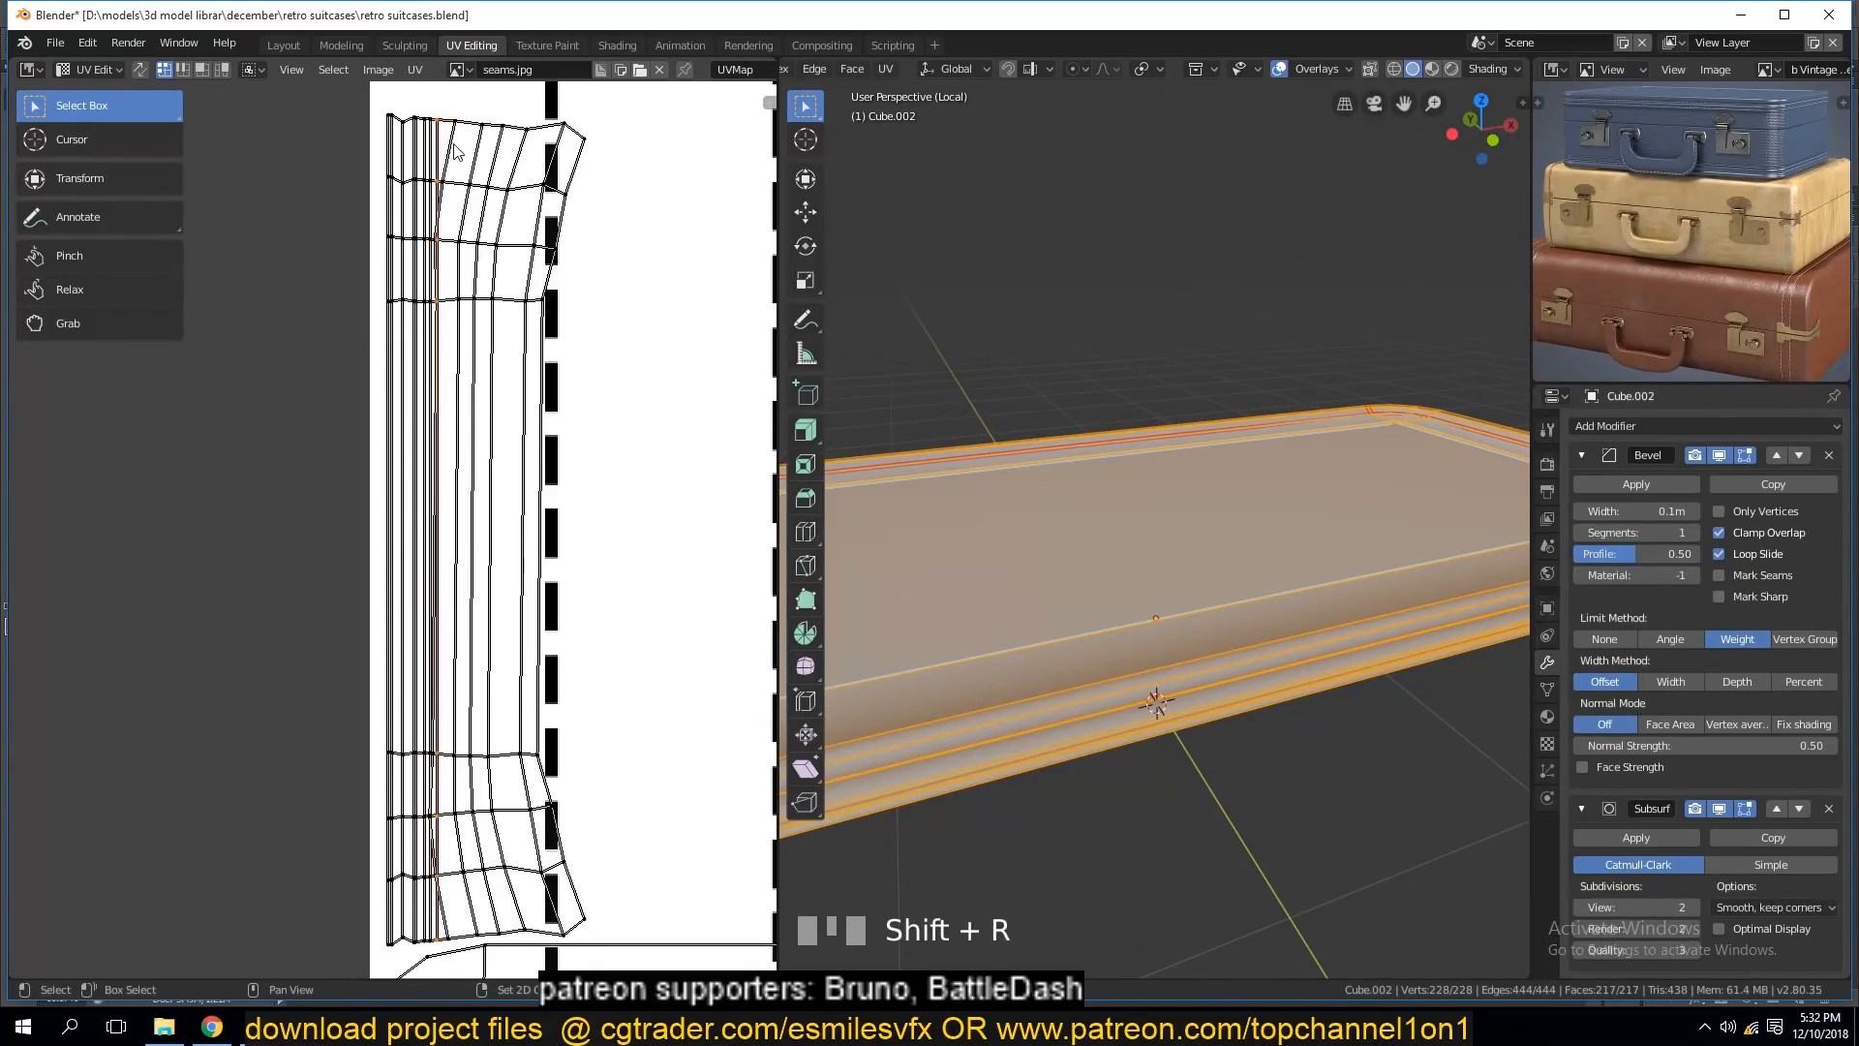
# Repeat Align X on each remaining lengthwise edge loop of the short strip, up to its right border.
pyautogui.keyDown('alt'); pyautogui.click(465, 155); pyautogui.keyUp('alt')
pyautogui.hotkey('shift', 'r')
pyautogui.keyDown('alt'); pyautogui.click(484, 161); pyautogui.keyUp('alt')
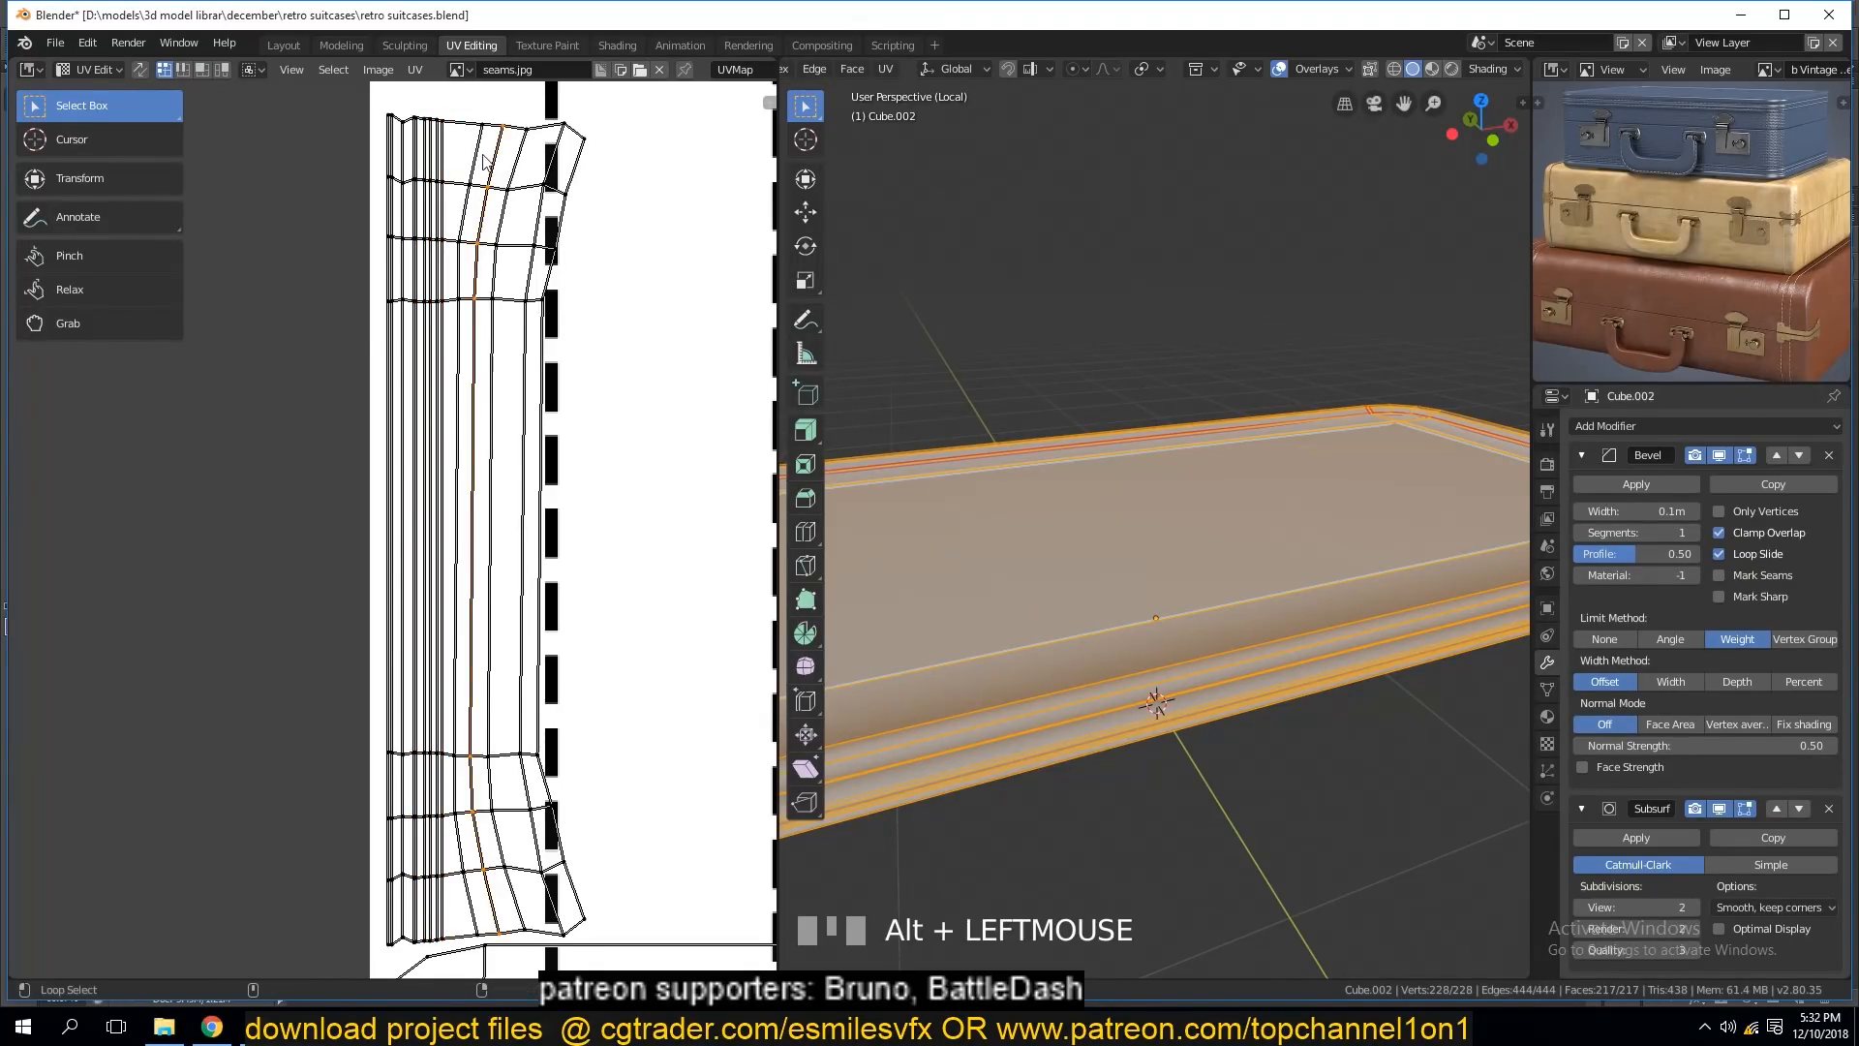
pyautogui.hotkey('shift', 'r')
pyautogui.keyDown('alt'); pyautogui.click(484, 161); pyautogui.keyUp('alt')
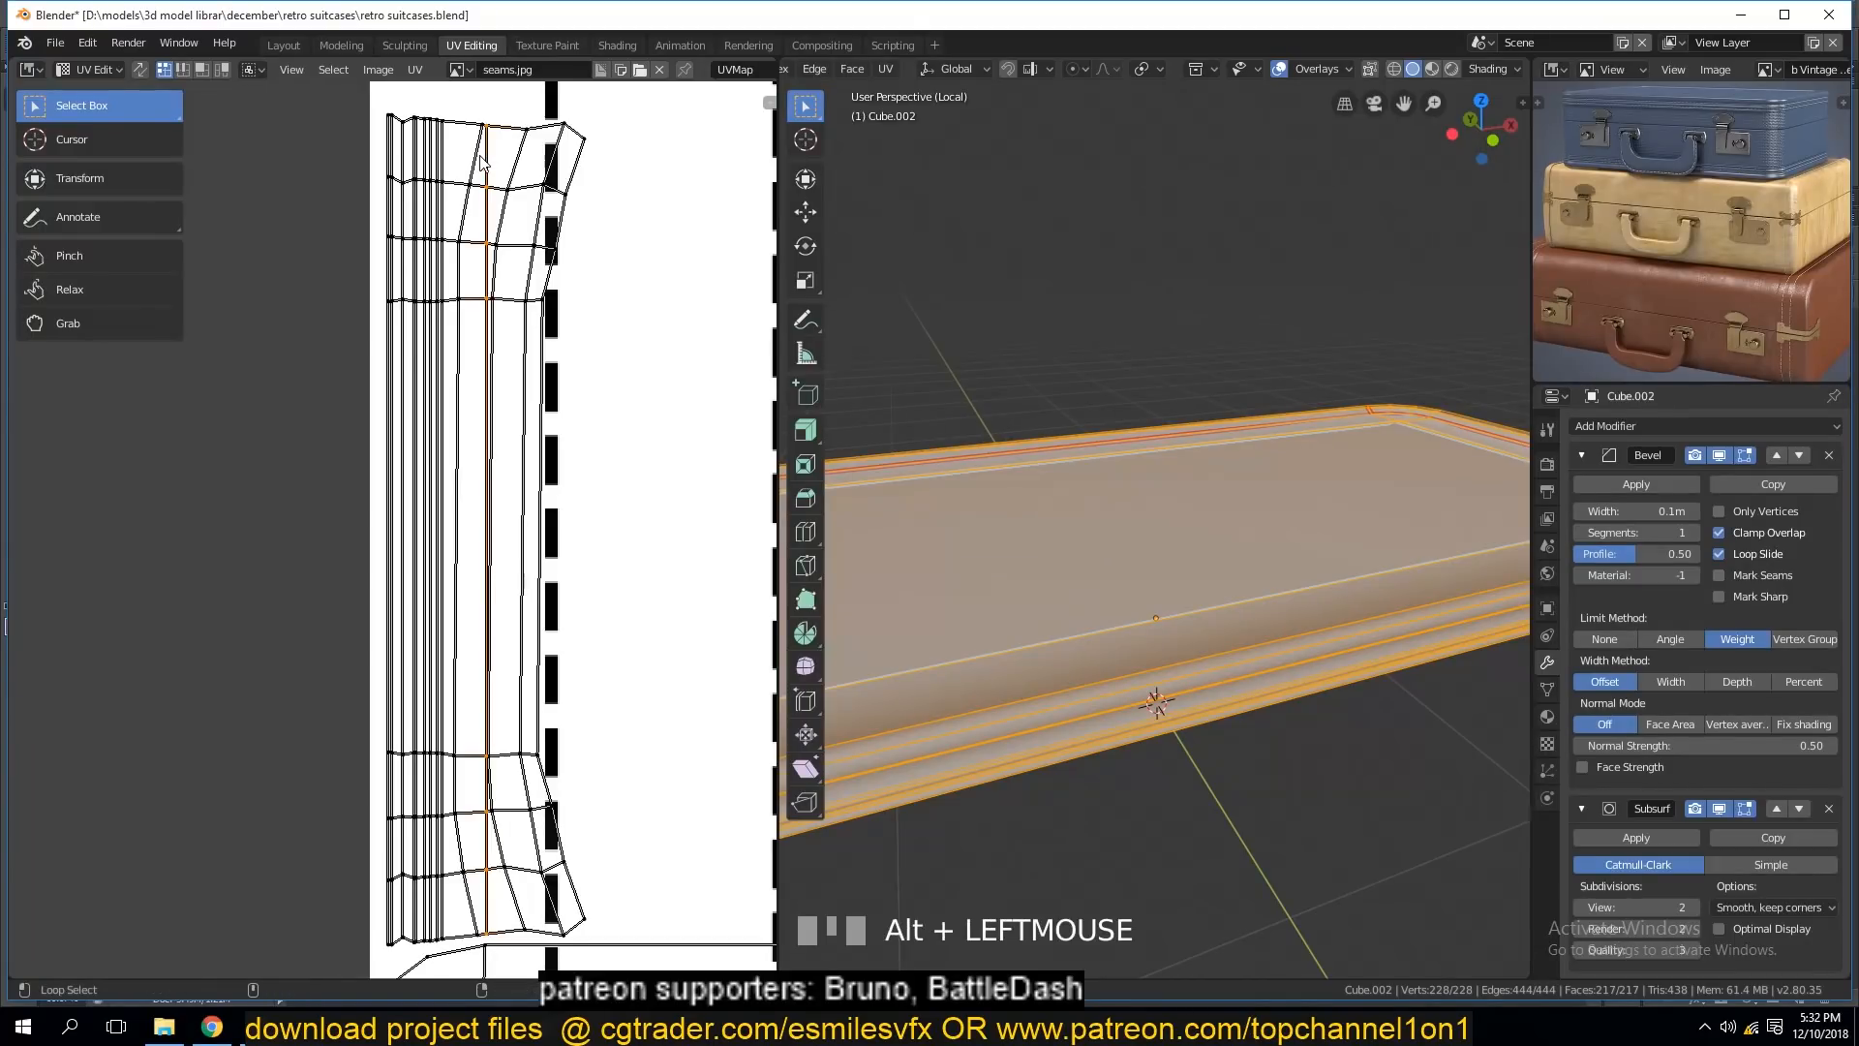
pyautogui.keyDown('alt'); pyautogui.click(485, 162); pyautogui.keyUp('alt')
pyautogui.hotkey('shift', 'r')
pyautogui.keyDown('alt'); pyautogui.click(524, 166); pyautogui.keyUp('alt')
pyautogui.hotkey('shift', 'r')
pyautogui.keyDown('alt'); pyautogui.click(557, 171); pyautogui.keyUp('alt')
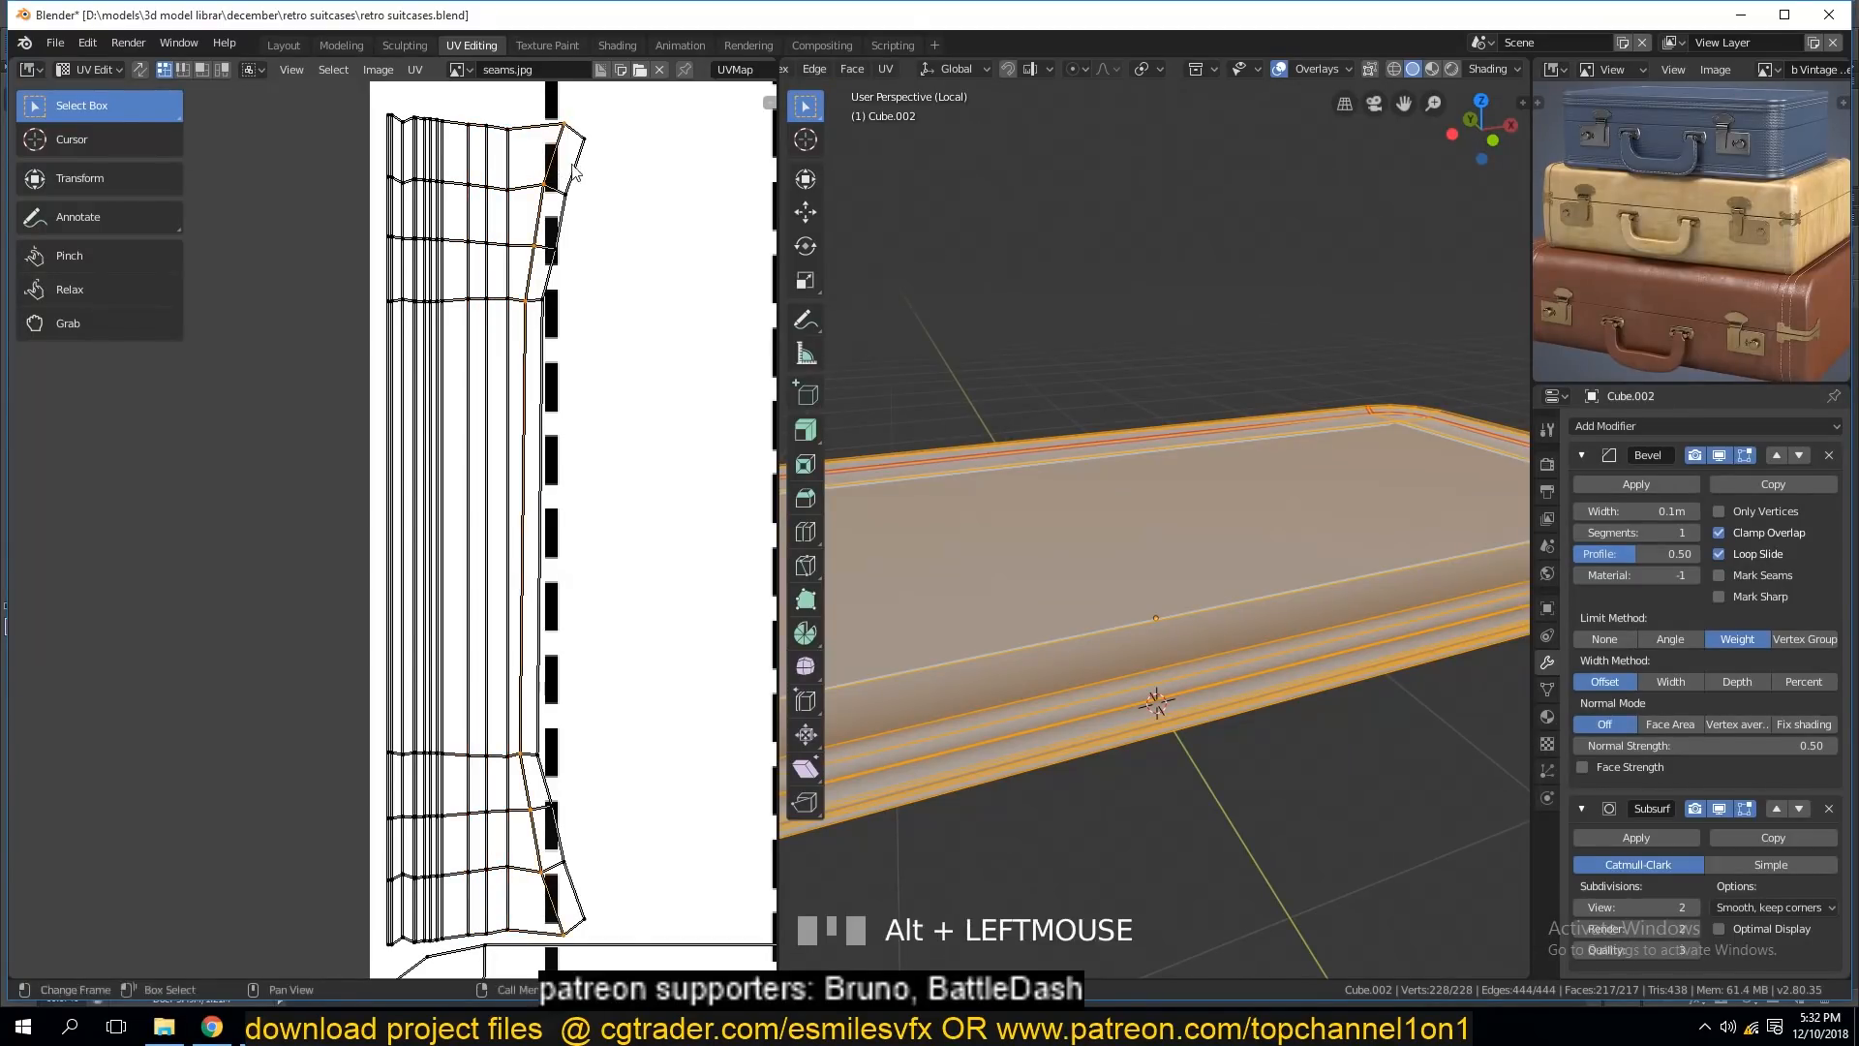
pyautogui.hotkey('shift', 'r')
pyautogui.keyDown('alt'); pyautogui.click(564, 173); pyautogui.keyUp('alt')
pyautogui.hotkey('shift', 'r')
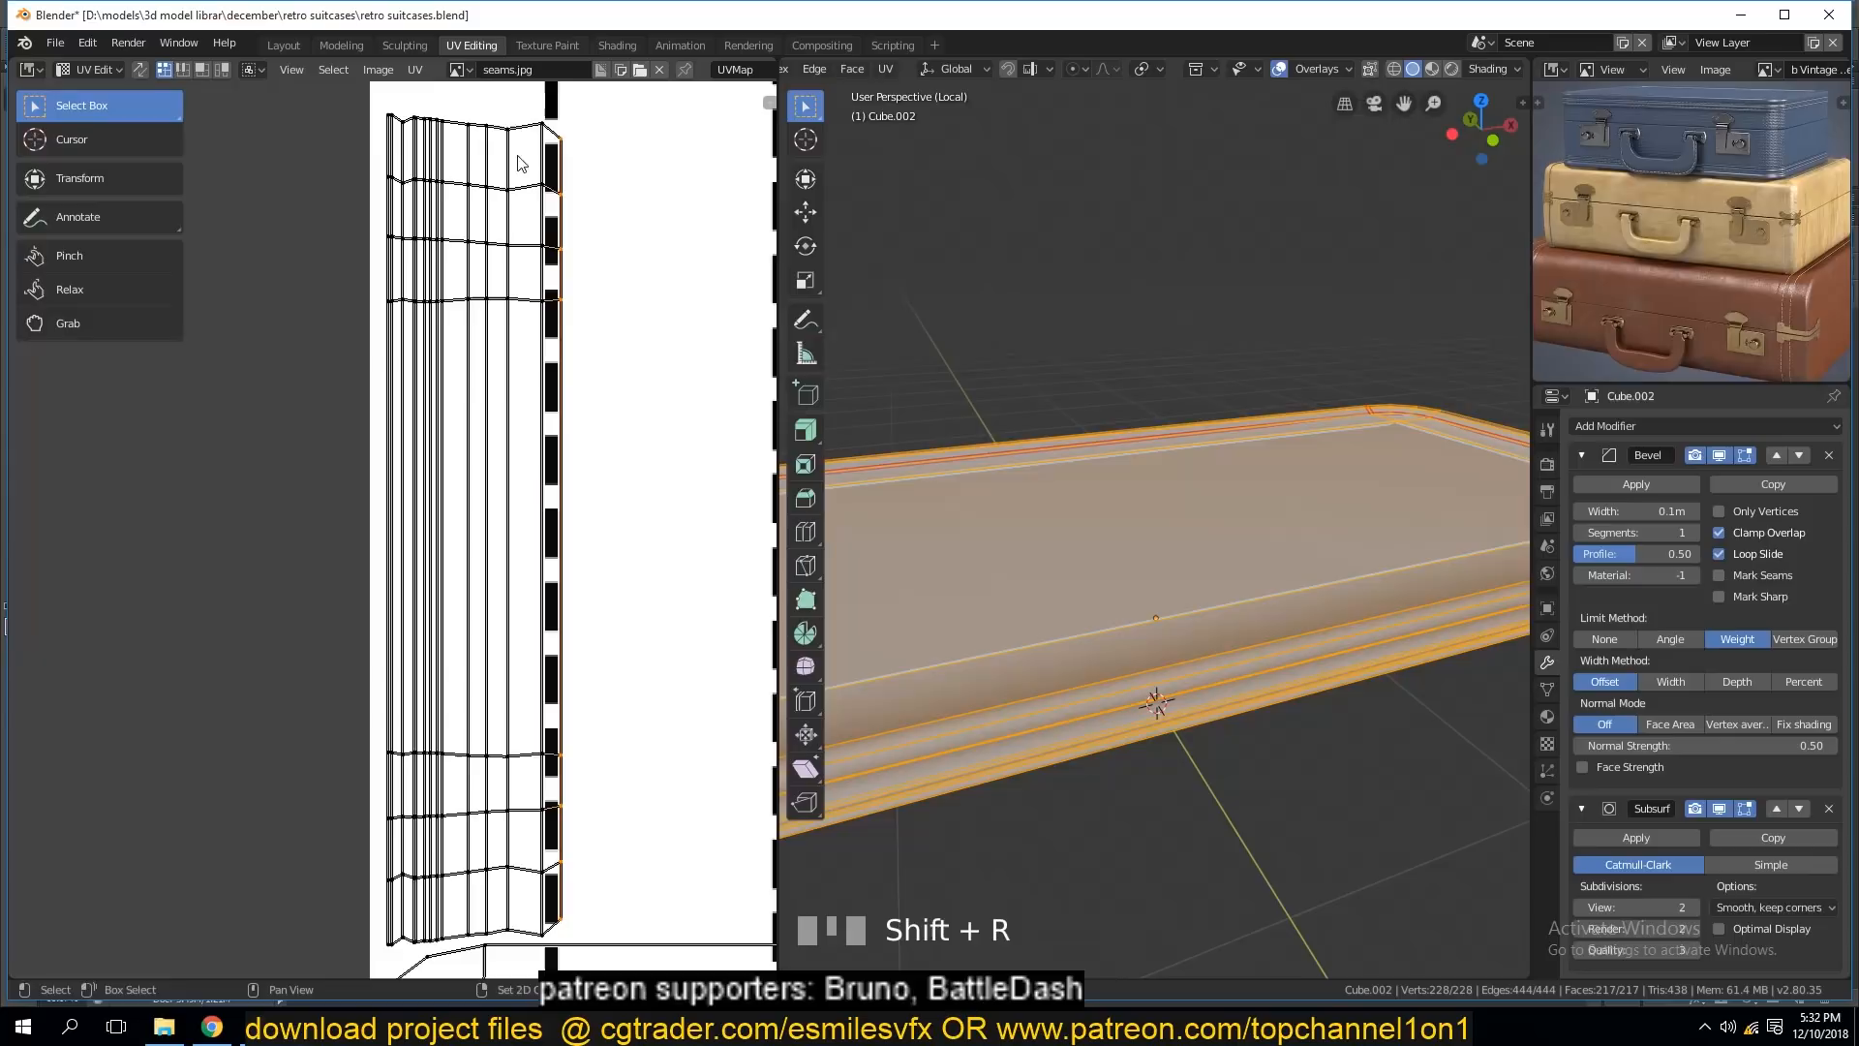
# Align the short strip's top border and the three crosswise edge loops below it horizontally with Align Y.
pyautogui.keyDown('alt'); pyautogui.click(520, 126); pyautogui.keyUp('alt')
pyautogui.rightClick(520, 128)
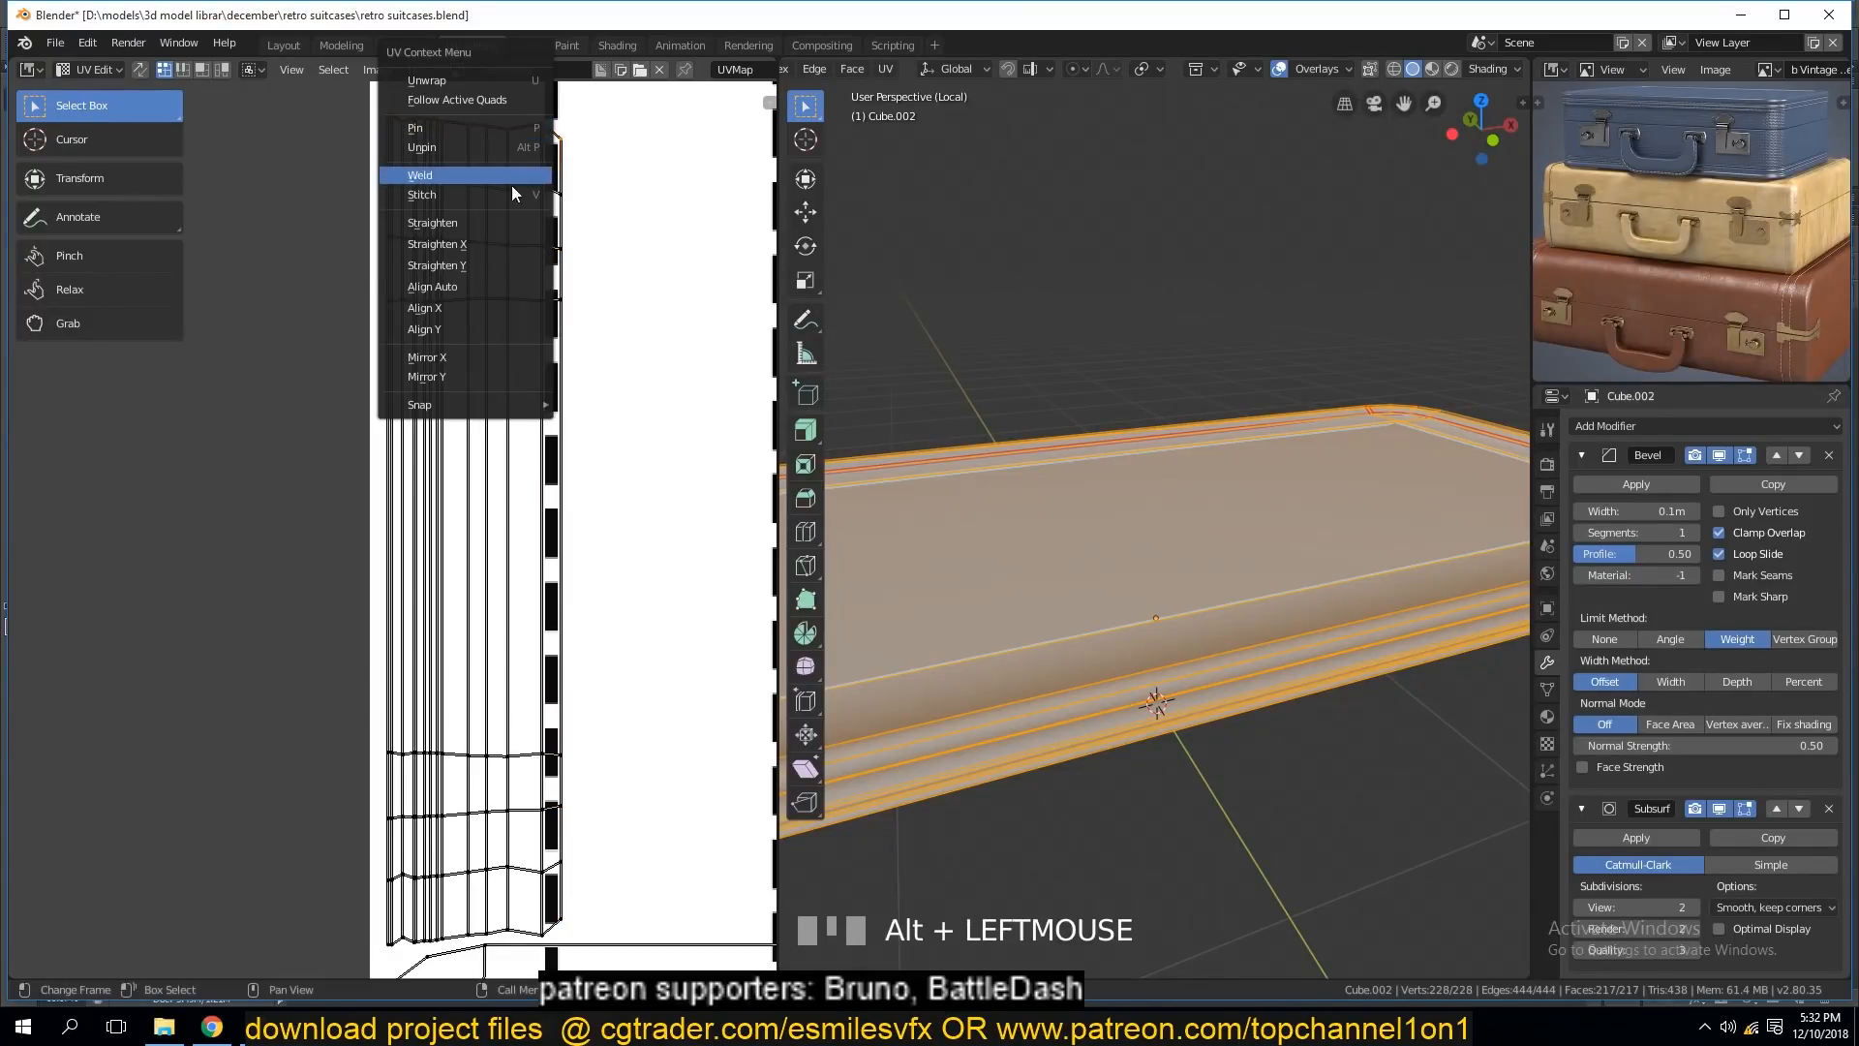
pyautogui.click(494, 329)
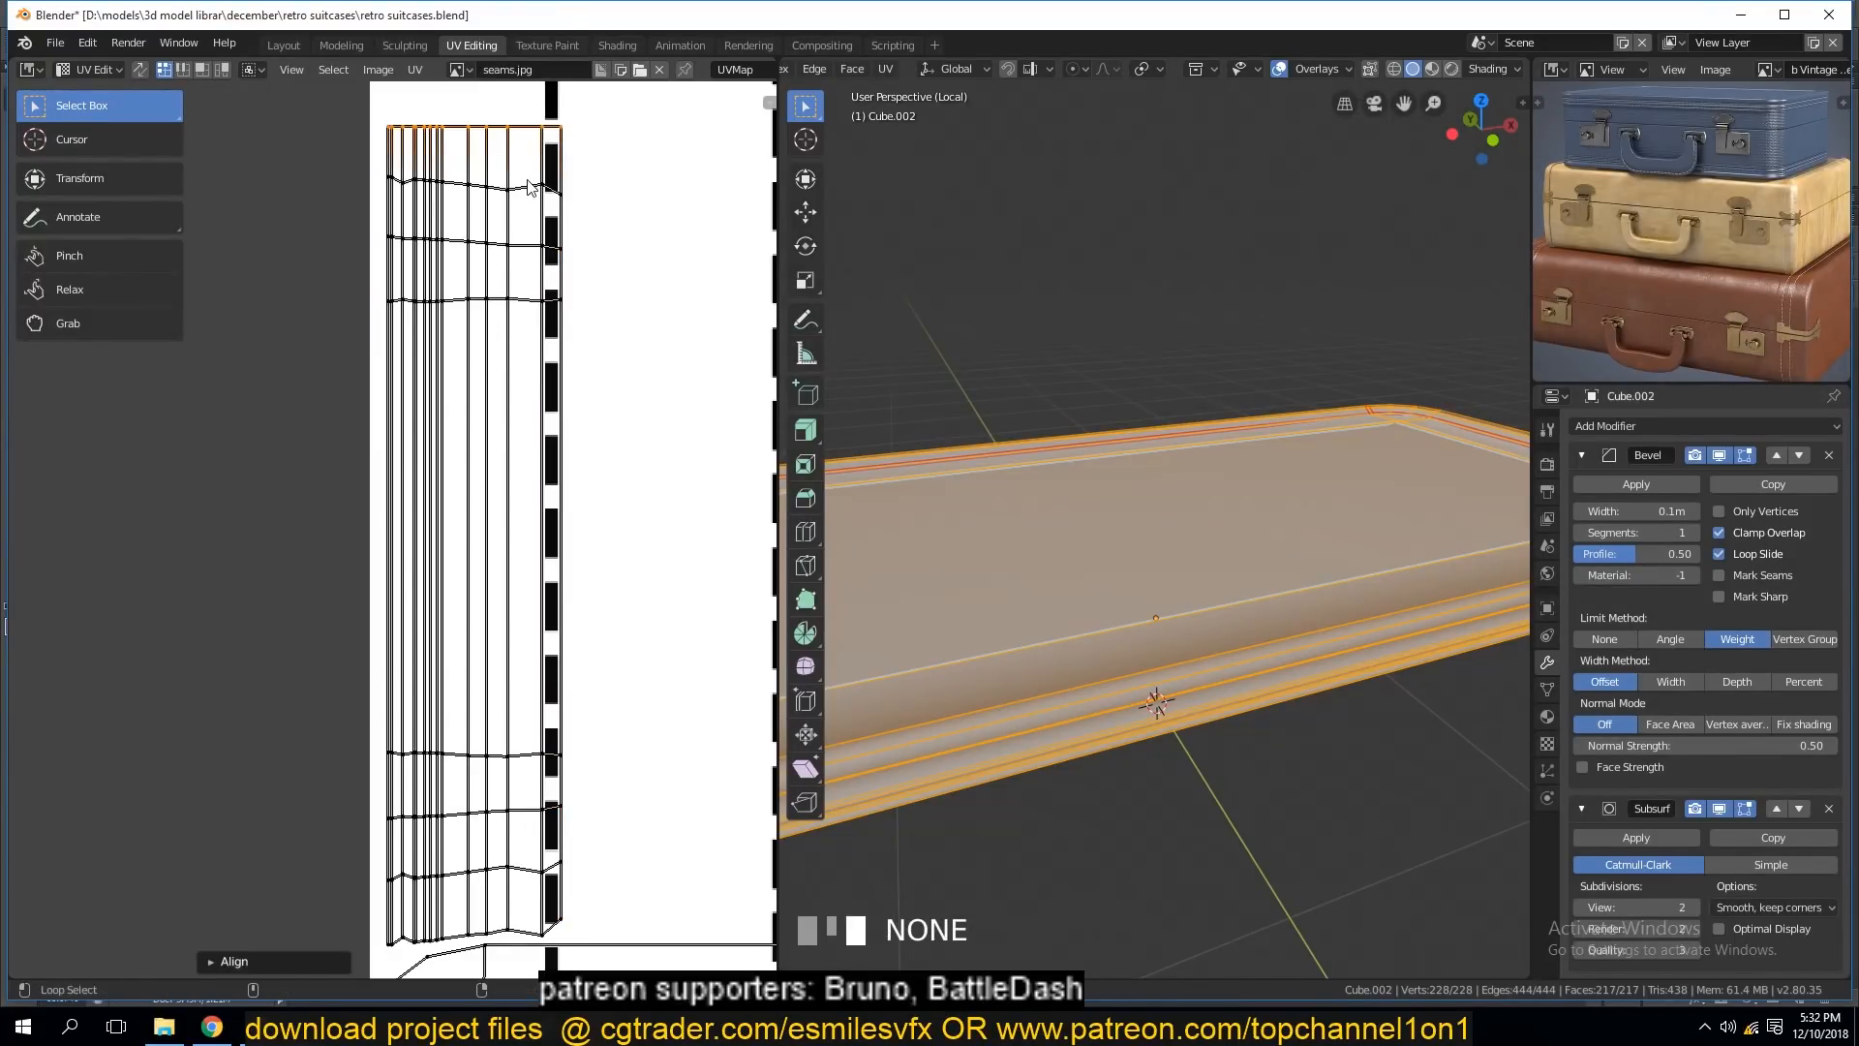
pyautogui.keyDown('alt'); pyautogui.click(544, 189); pyautogui.keyUp('alt')
pyautogui.hotkey('shift', 'r')
pyautogui.keyDown('alt'); pyautogui.click(520, 244); pyautogui.keyUp('alt')
pyautogui.hotkey('shift', 'r')
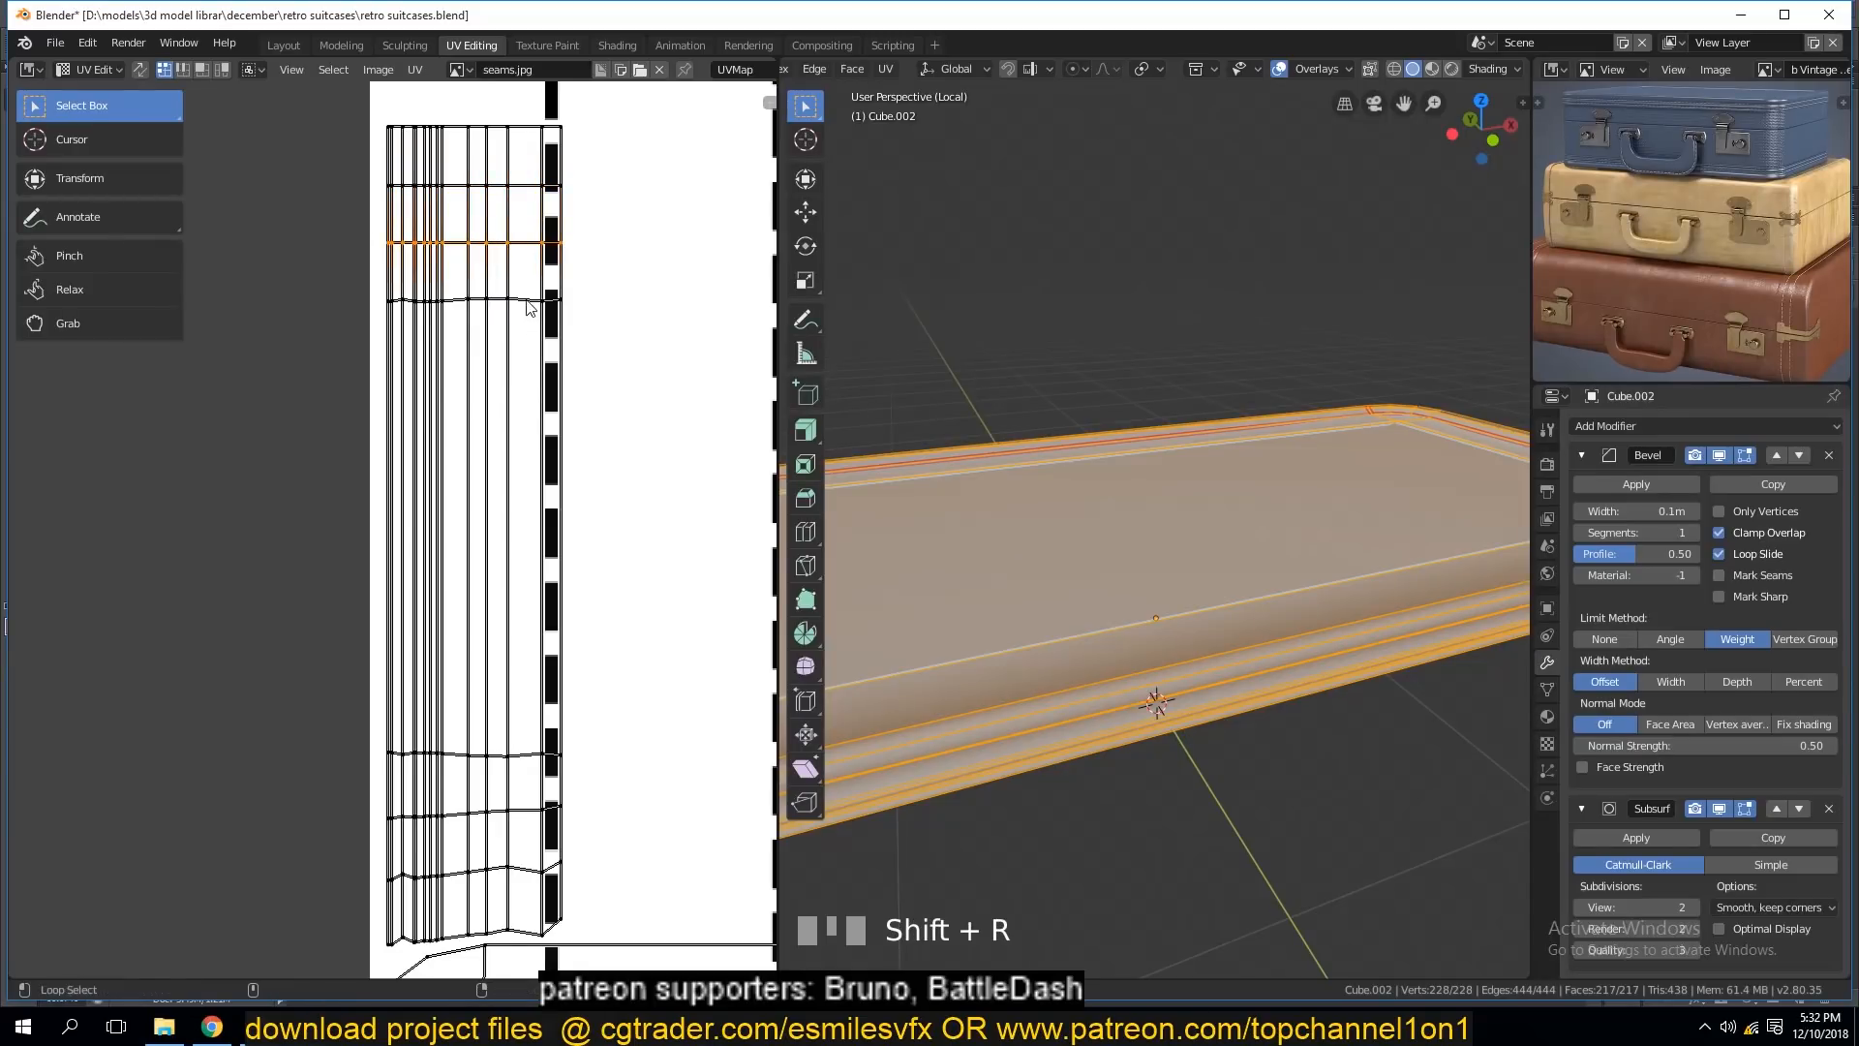
pyautogui.keyDown('alt'); pyautogui.click(521, 303); pyautogui.keyUp('alt')
pyautogui.hotkey('shift', 'r')
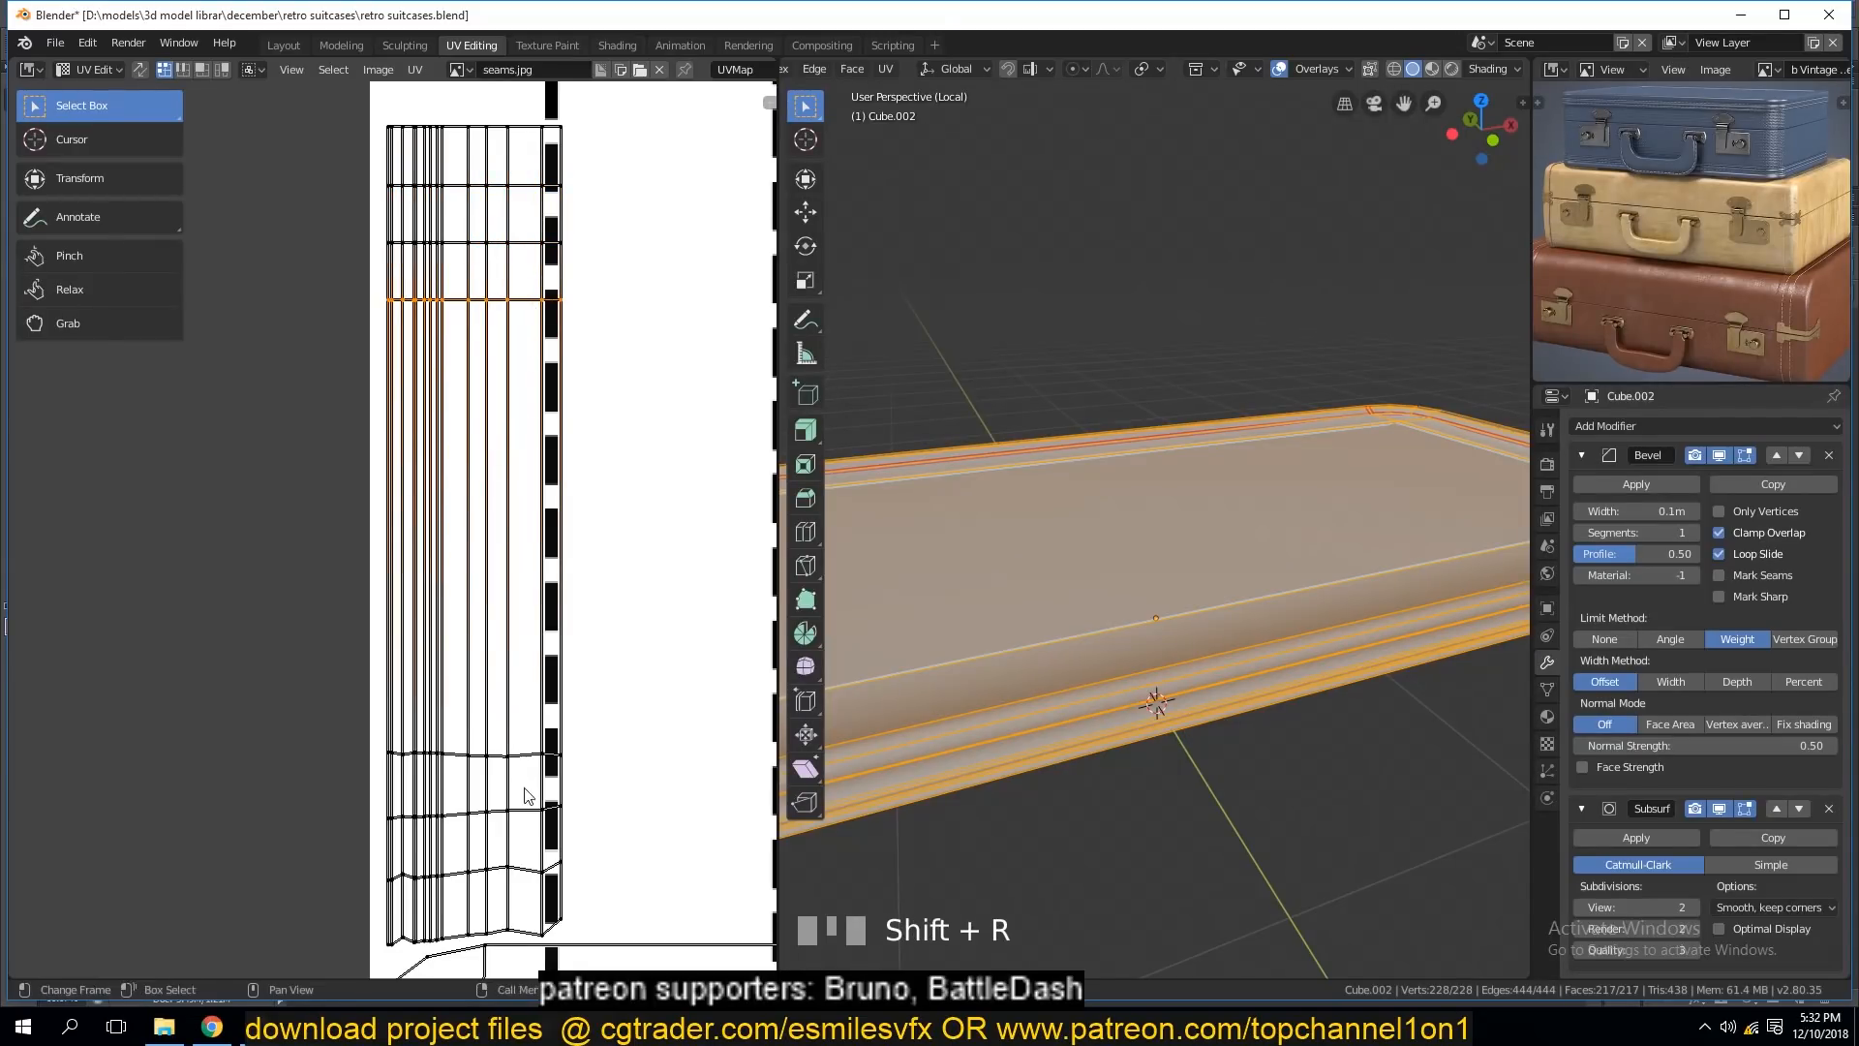
# Repeat Align Y on the three crosswise edge loops near the lower end of the short strip's UVs.
pyautogui.keyDown('alt'); pyautogui.click(532, 771); pyautogui.keyUp('alt')
pyautogui.keyDown('alt'); pyautogui.click(529, 763); pyautogui.keyUp('alt')
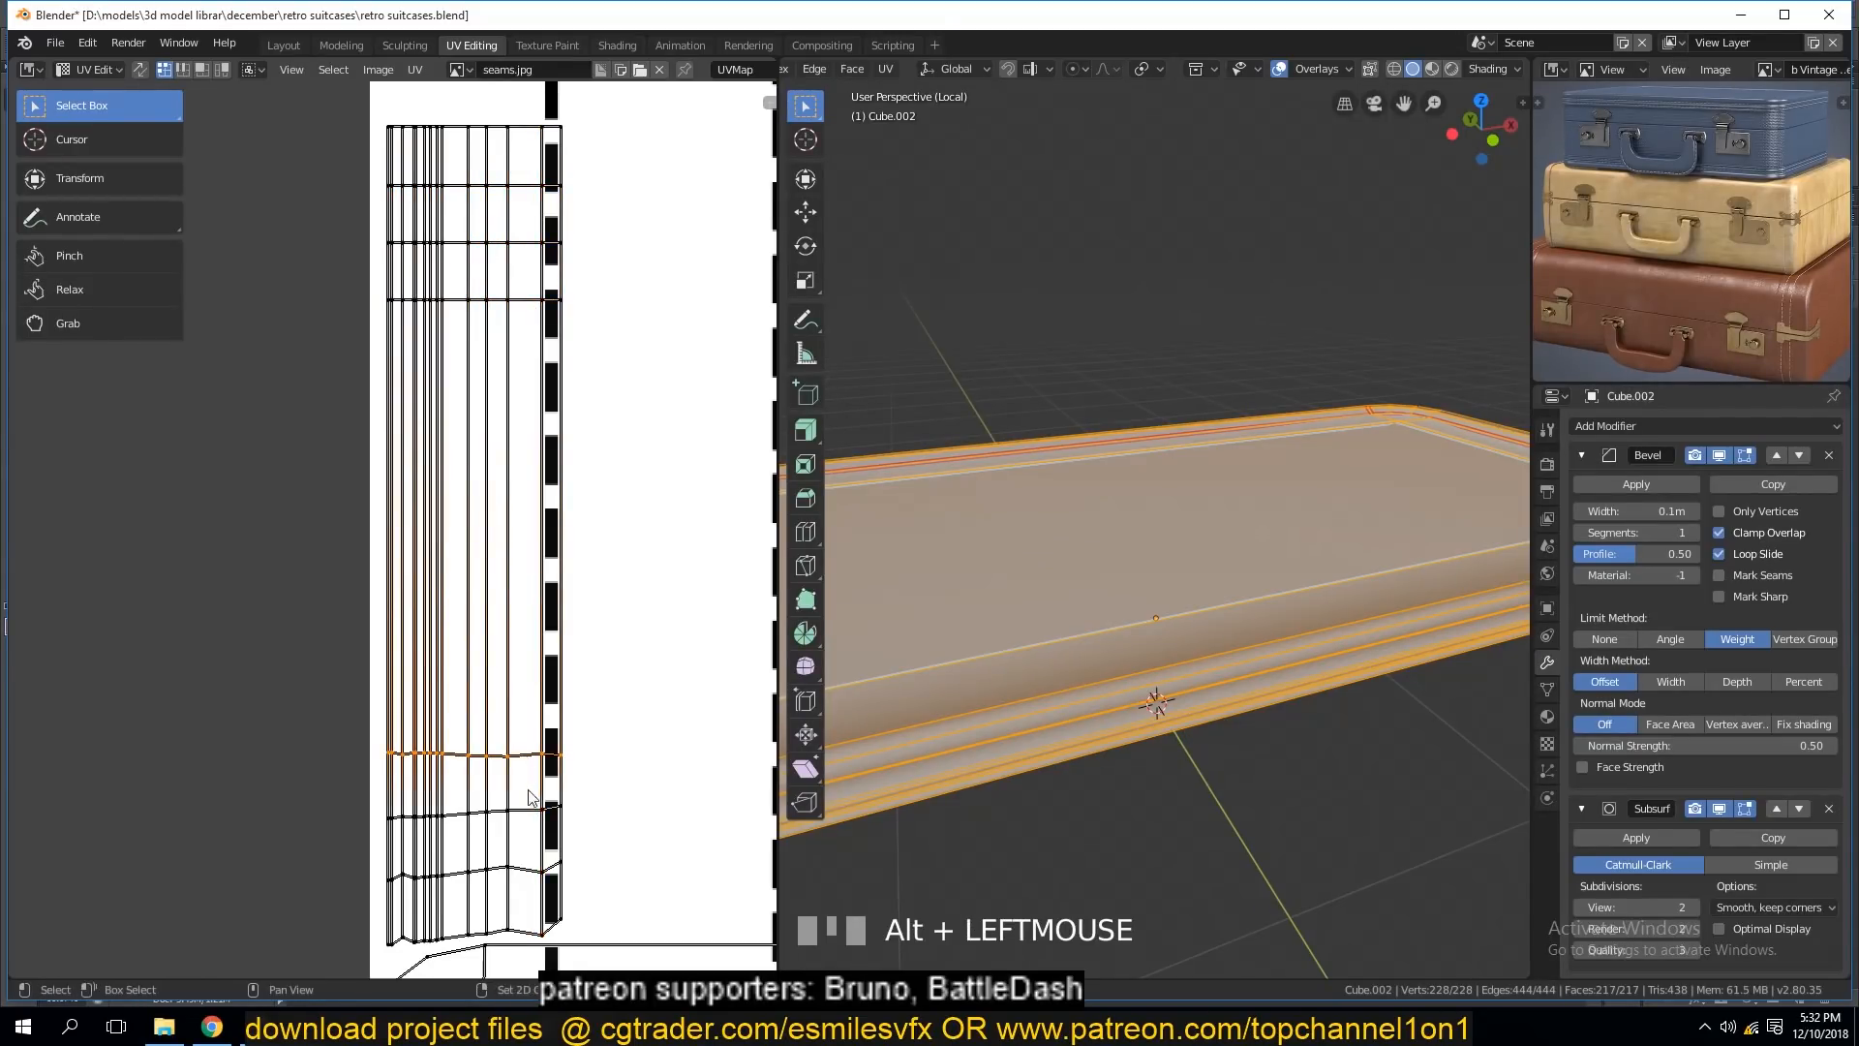
pyautogui.click(524, 816)
pyautogui.keyDown('alt'); pyautogui.click(526, 821); pyautogui.keyUp('alt')
pyautogui.hotkey('shift', 'r')
pyautogui.keyDown('alt'); pyautogui.click(525, 877); pyautogui.keyUp('alt')
pyautogui.hotkey('shift', 'r')
# Align the bottom border loop of the short strip's UVs horizontally with Align Y.
pyautogui.keyDown('alt'); pyautogui.click(526, 936); pyautogui.keyUp('alt')
pyautogui.press('Tab')
pyautogui.press('Tab')
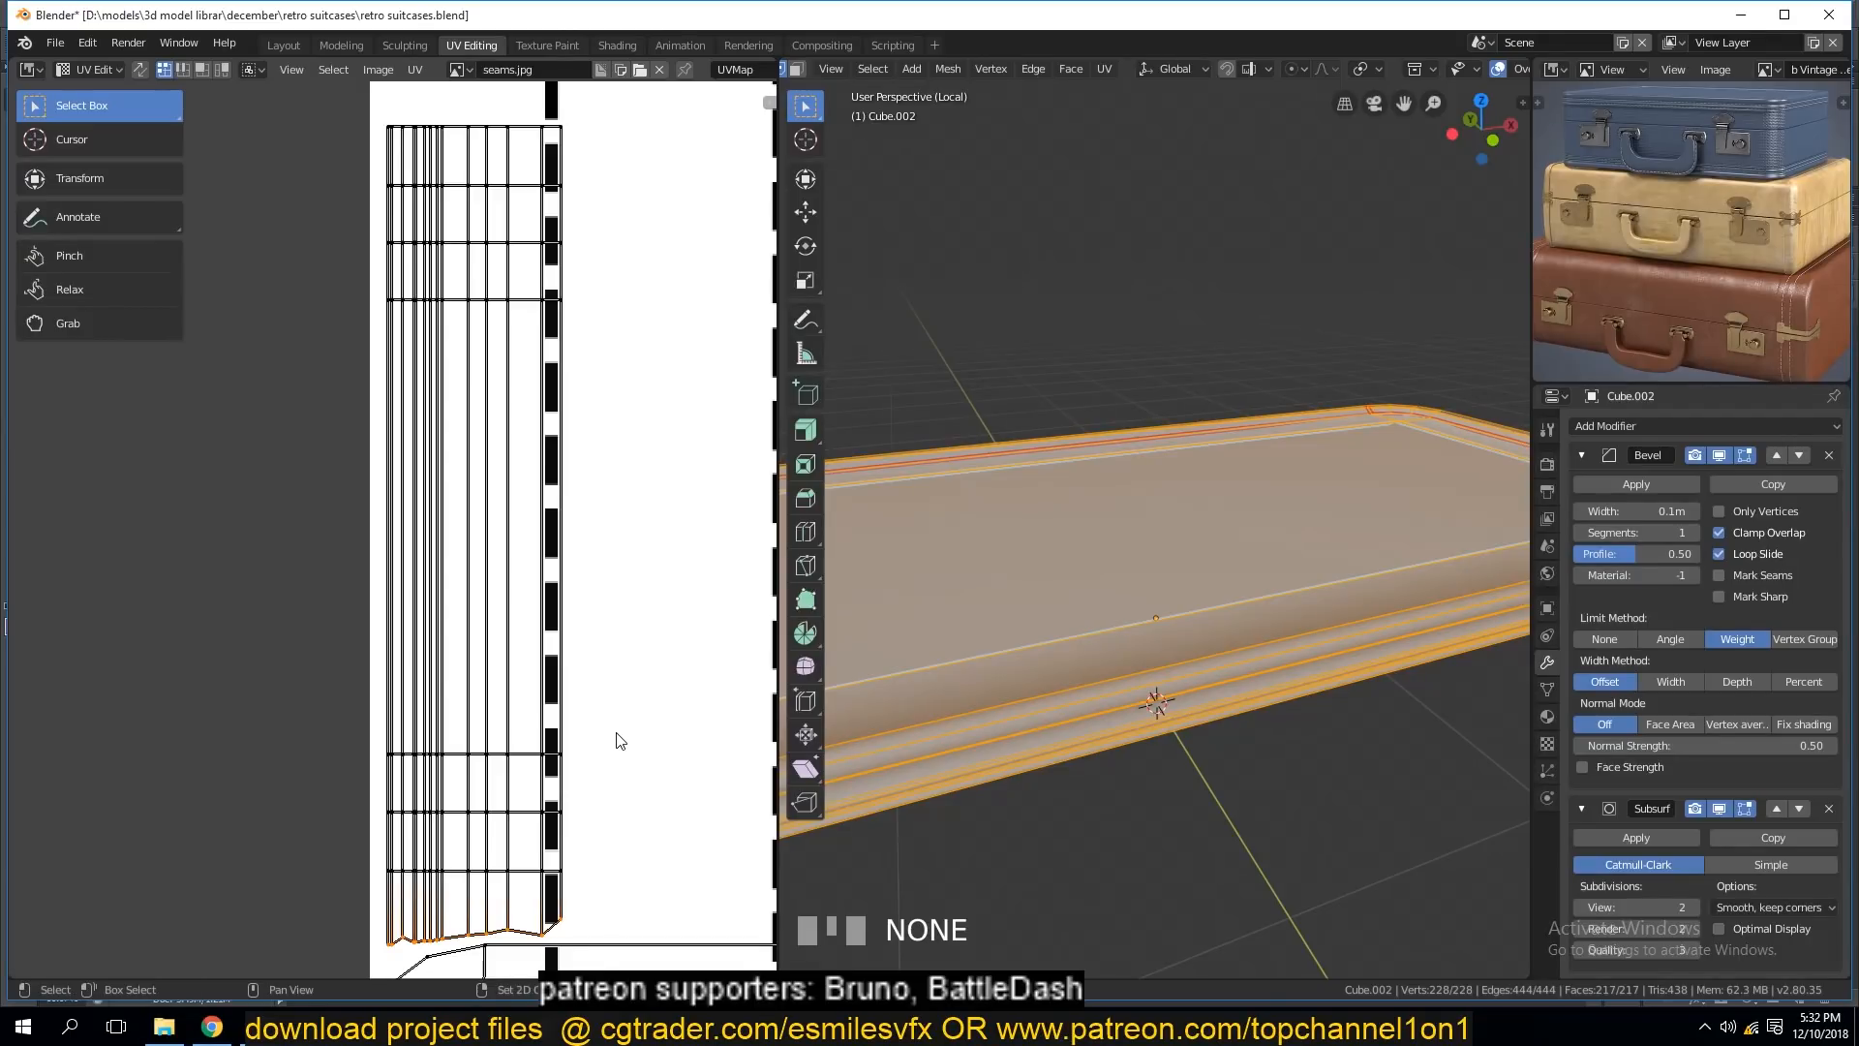
pyautogui.press('Tab')
pyautogui.press('Tab')
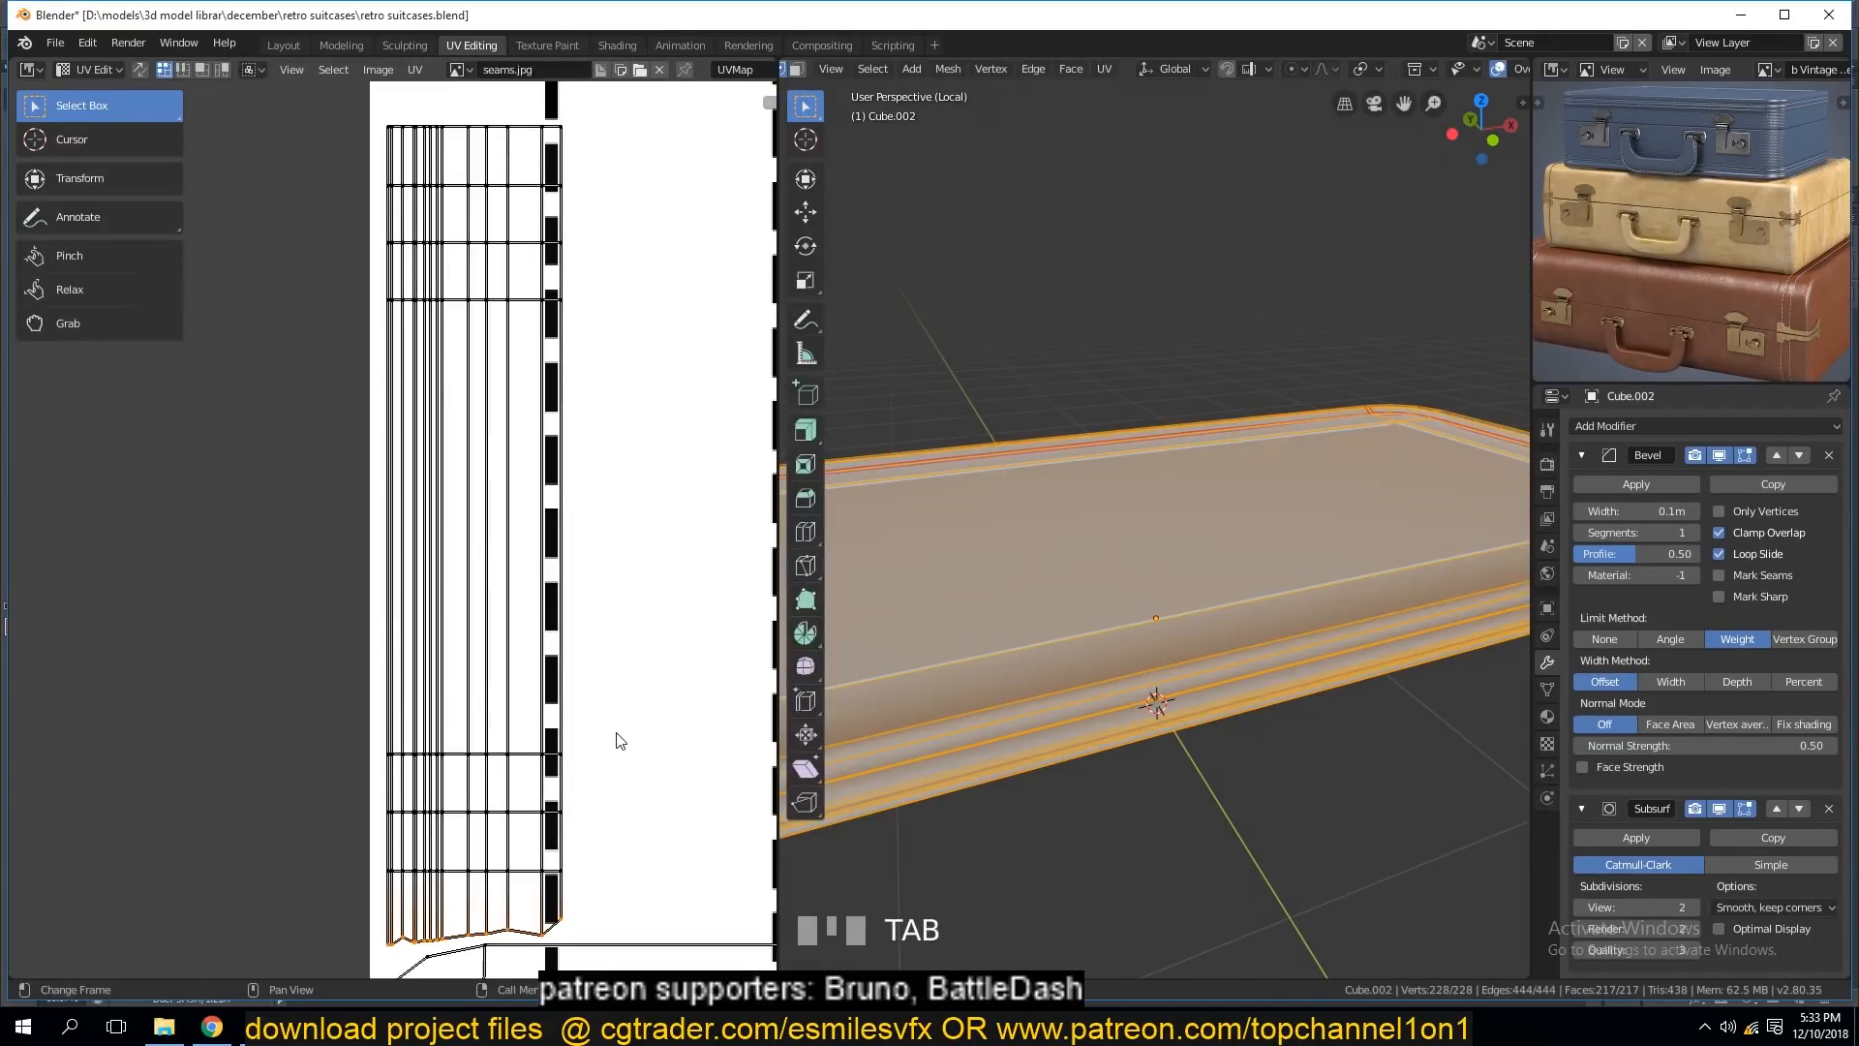
pyautogui.rightClick(535, 937)
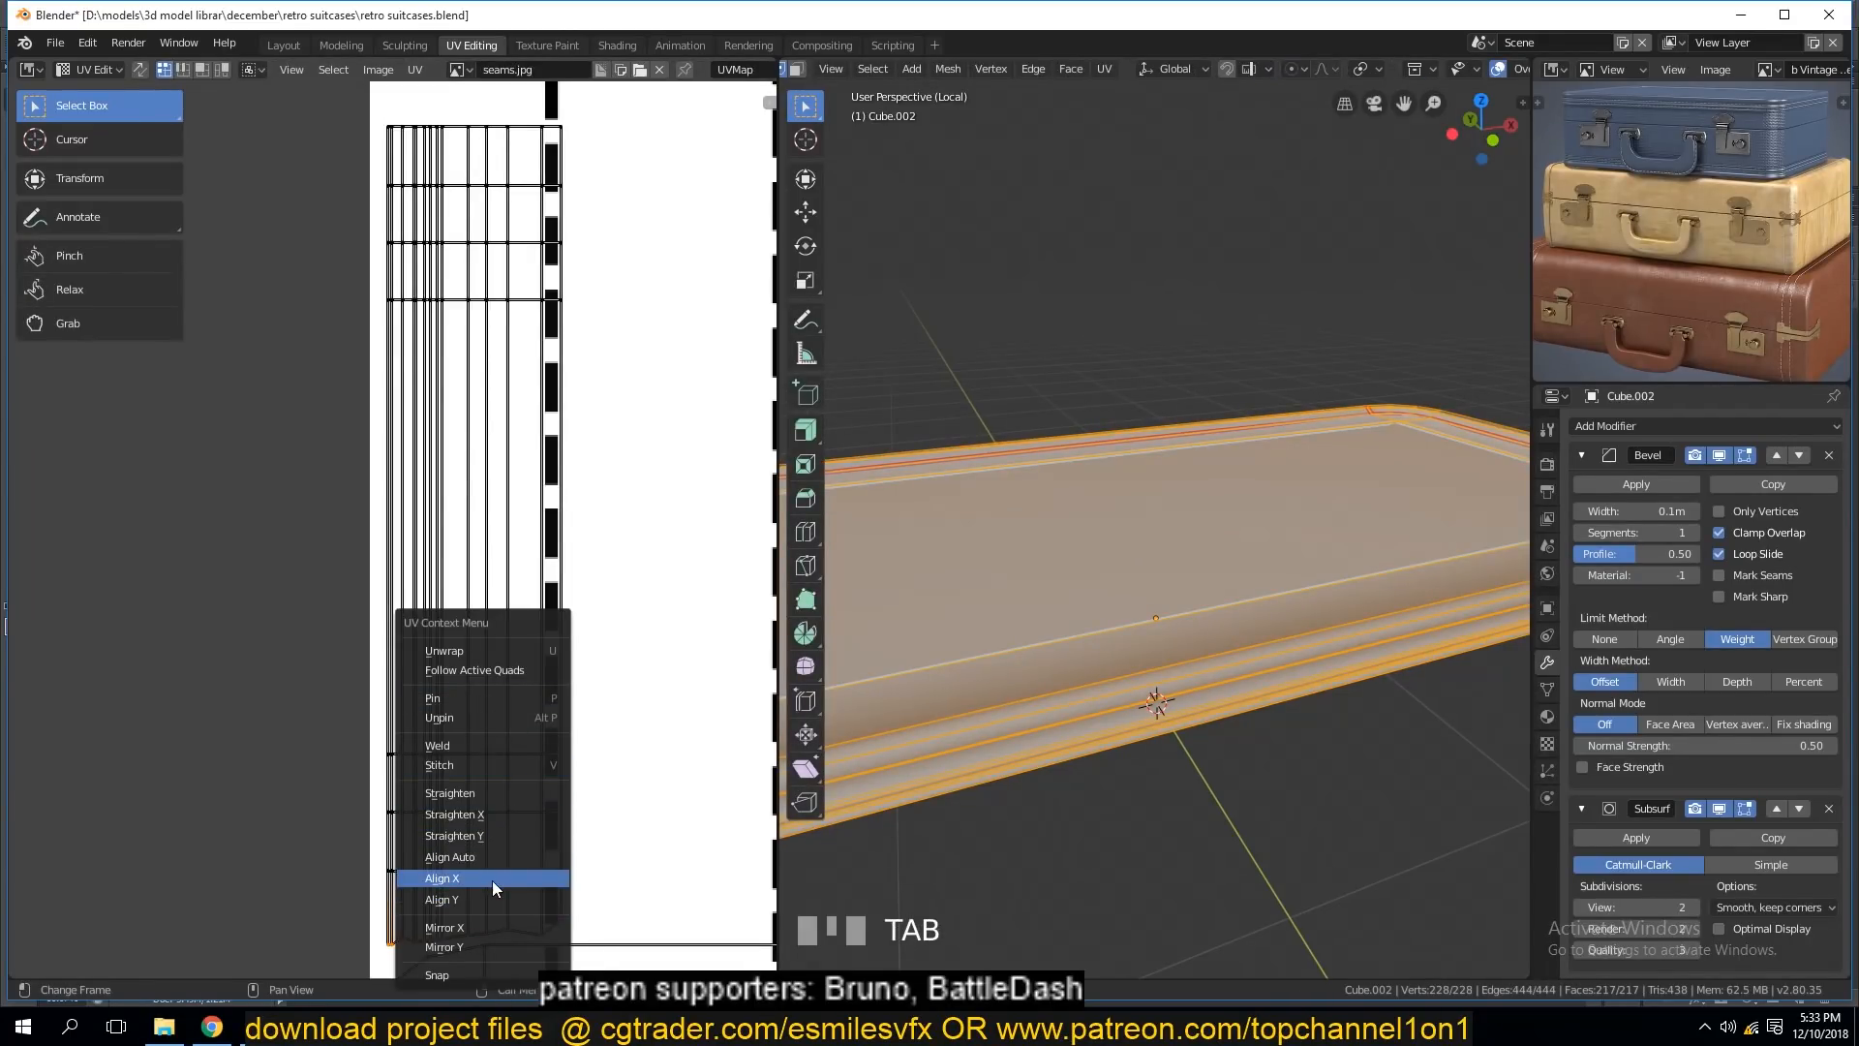
pyautogui.click(495, 897)
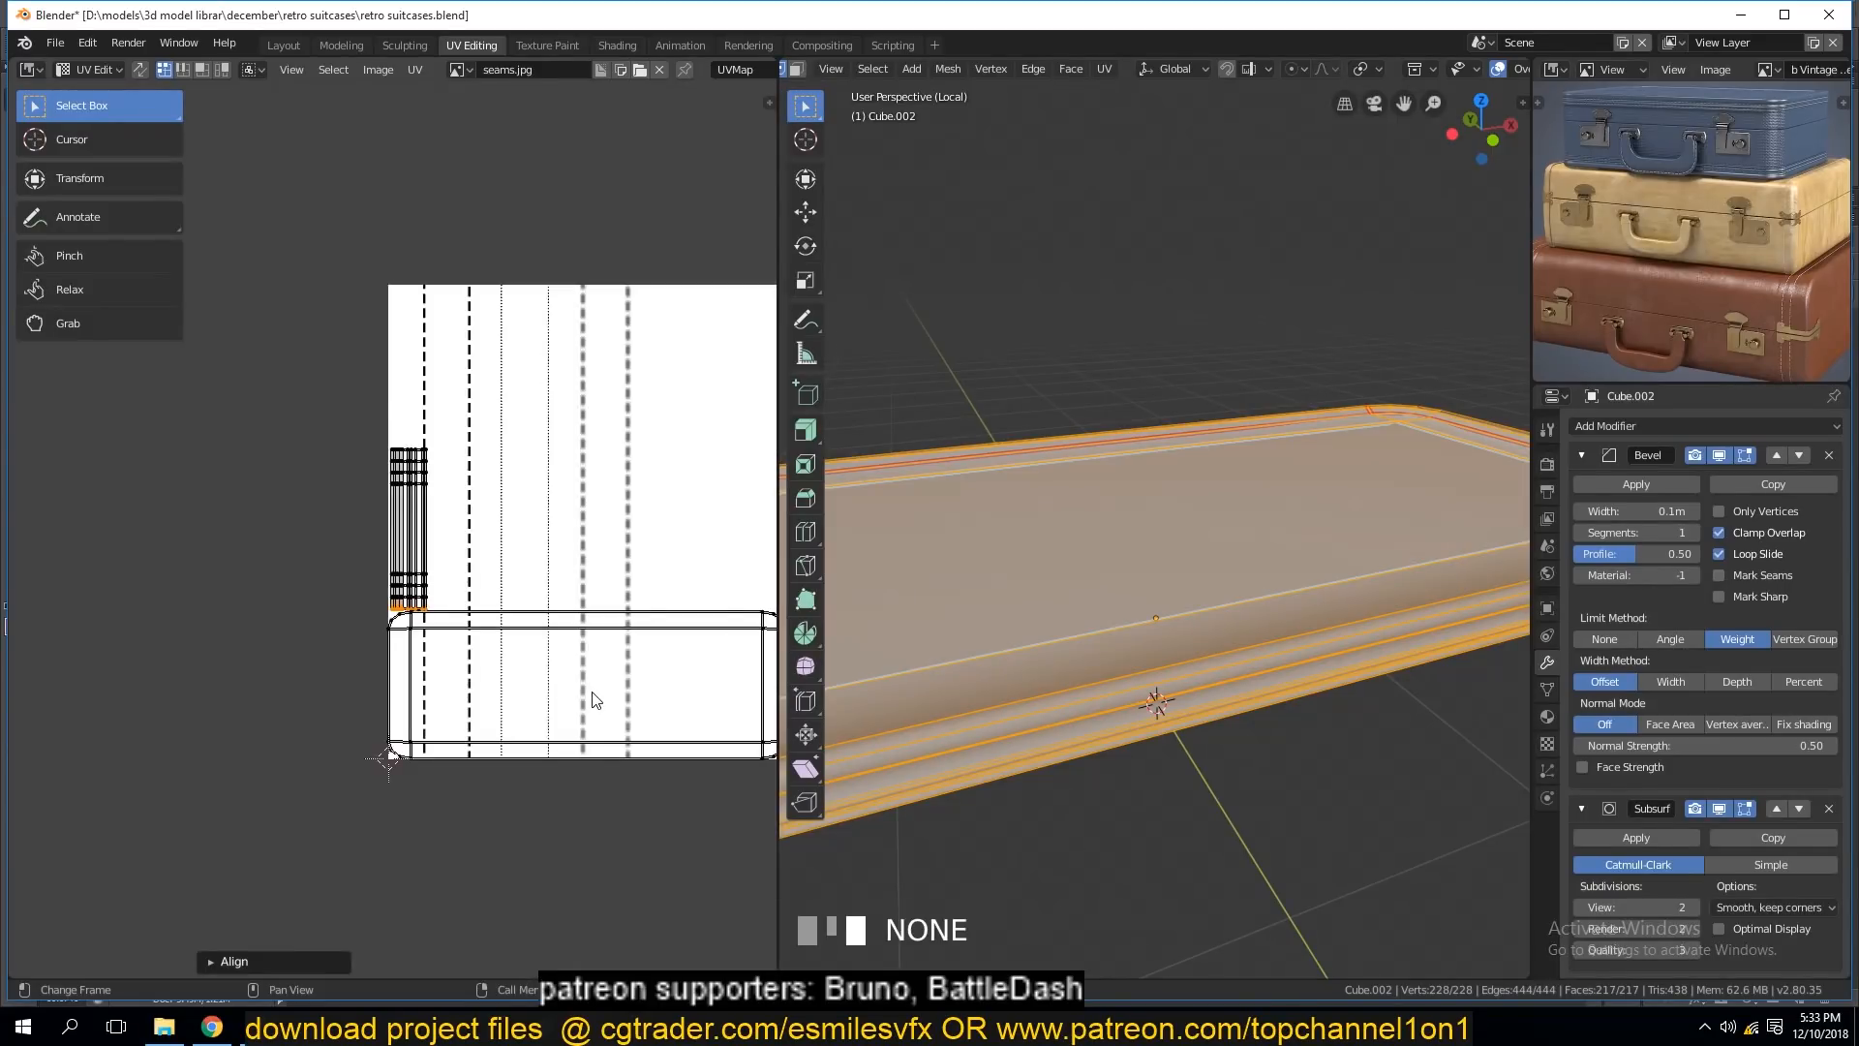
# Try to straighten the whole long curved strip island at once with Straighten Y and Straighten.
pyautogui.scroll(-4, 610, 640)
pyautogui.click(585, 504)
pyautogui.scroll(3, 586, 513)
pyautogui.scroll(-1, 586, 523)
pyautogui.click(223, 70)
pyautogui.click(636, 475)
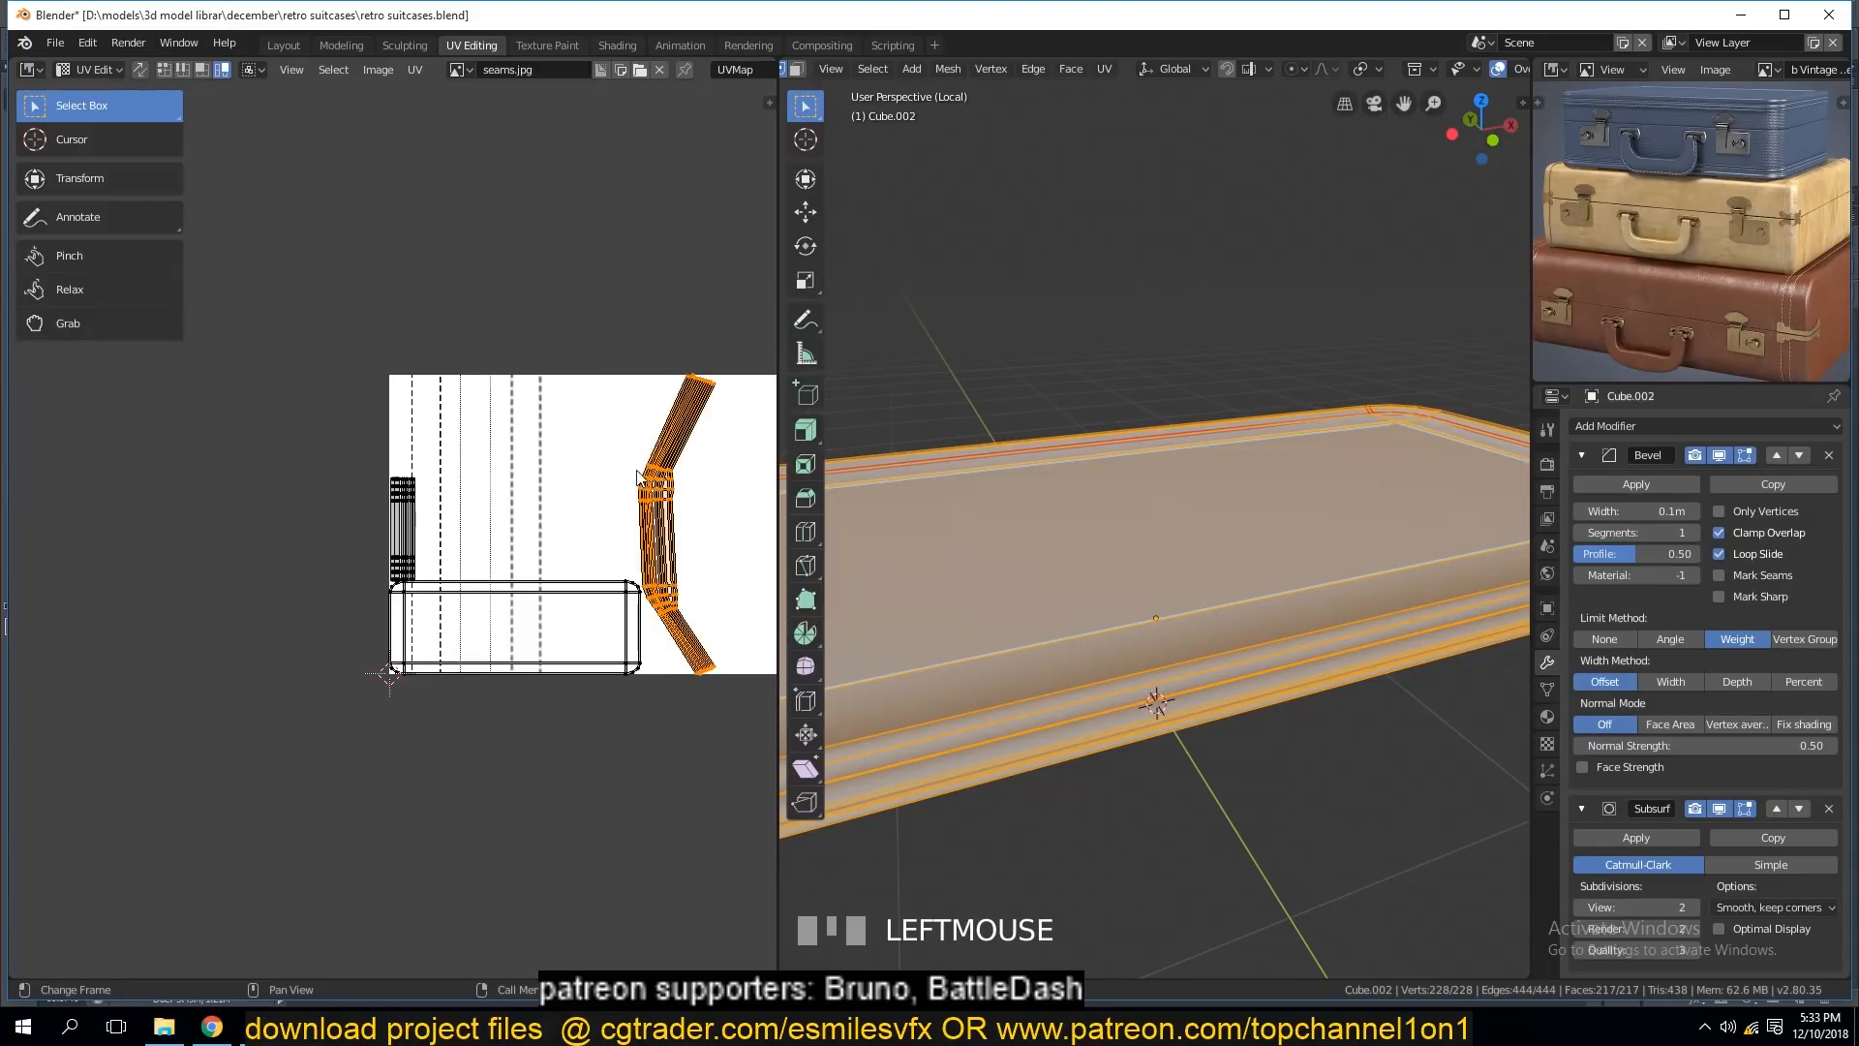
pyautogui.rightClick(647, 484)
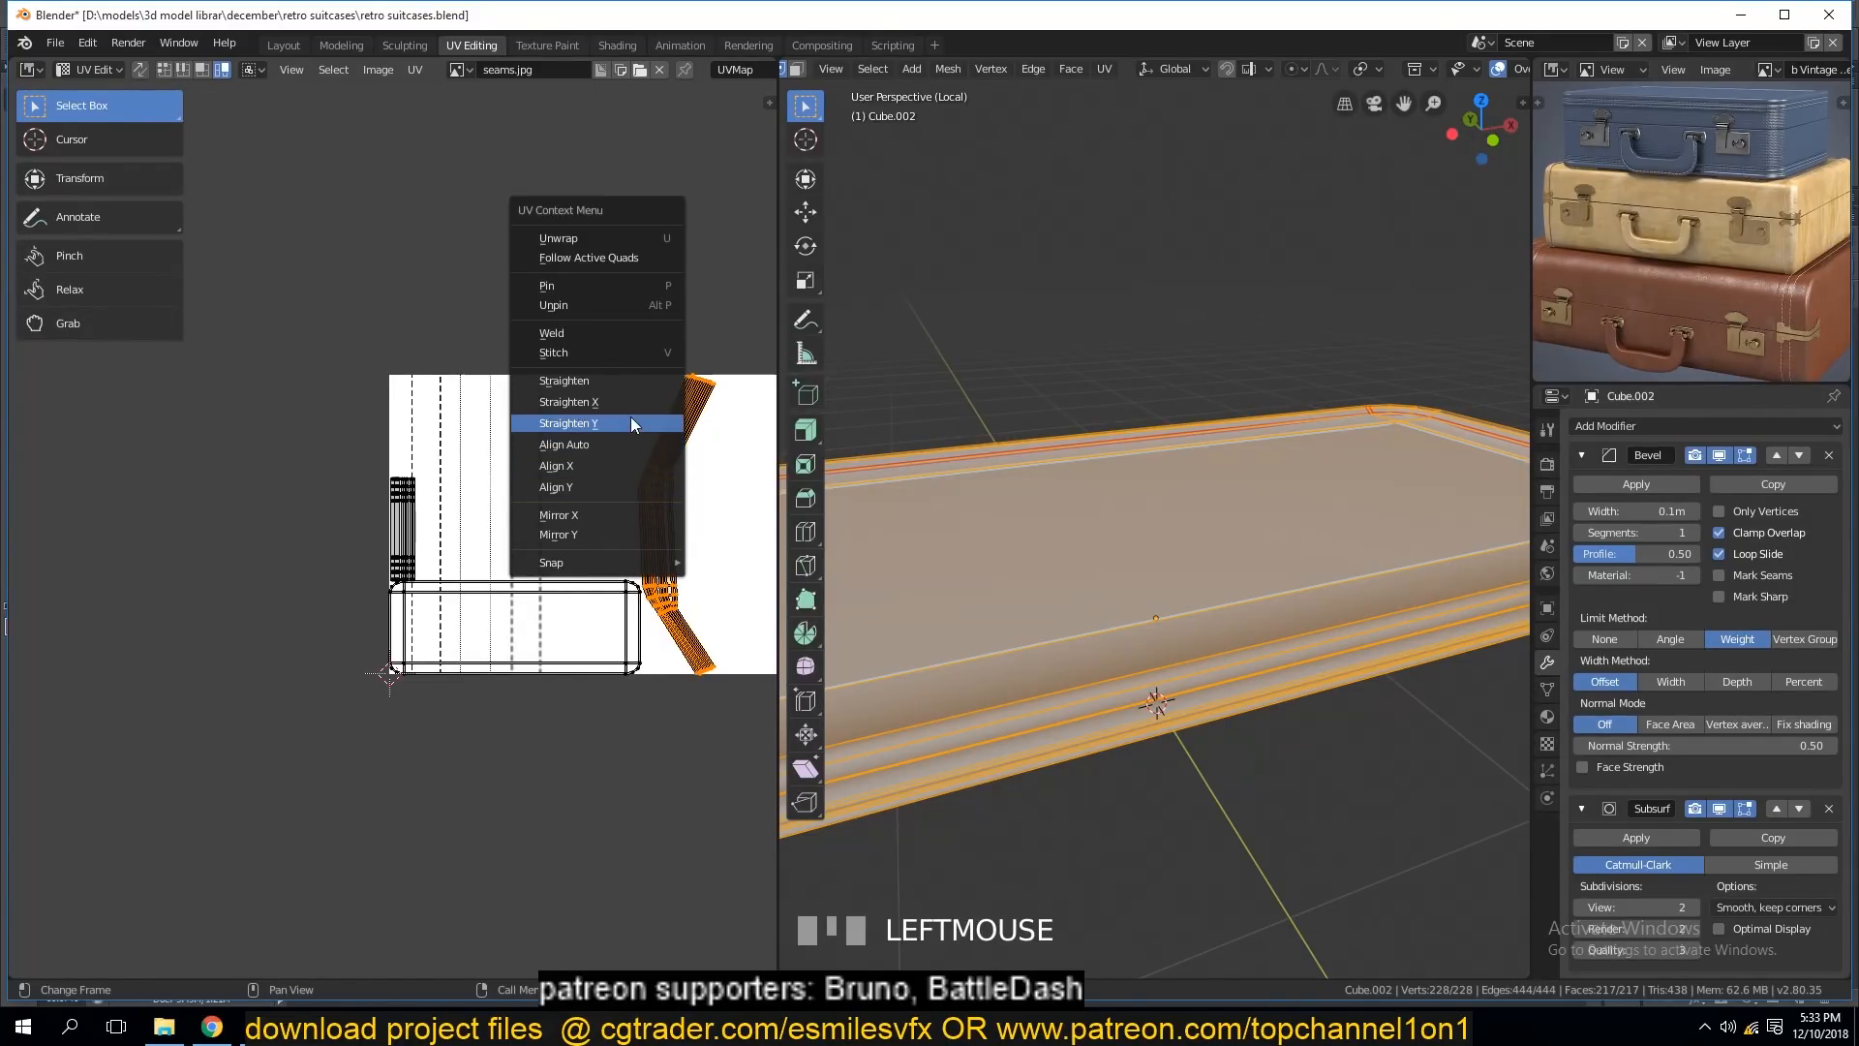
pyautogui.click(631, 423)
pyautogui.rightClick(643, 481)
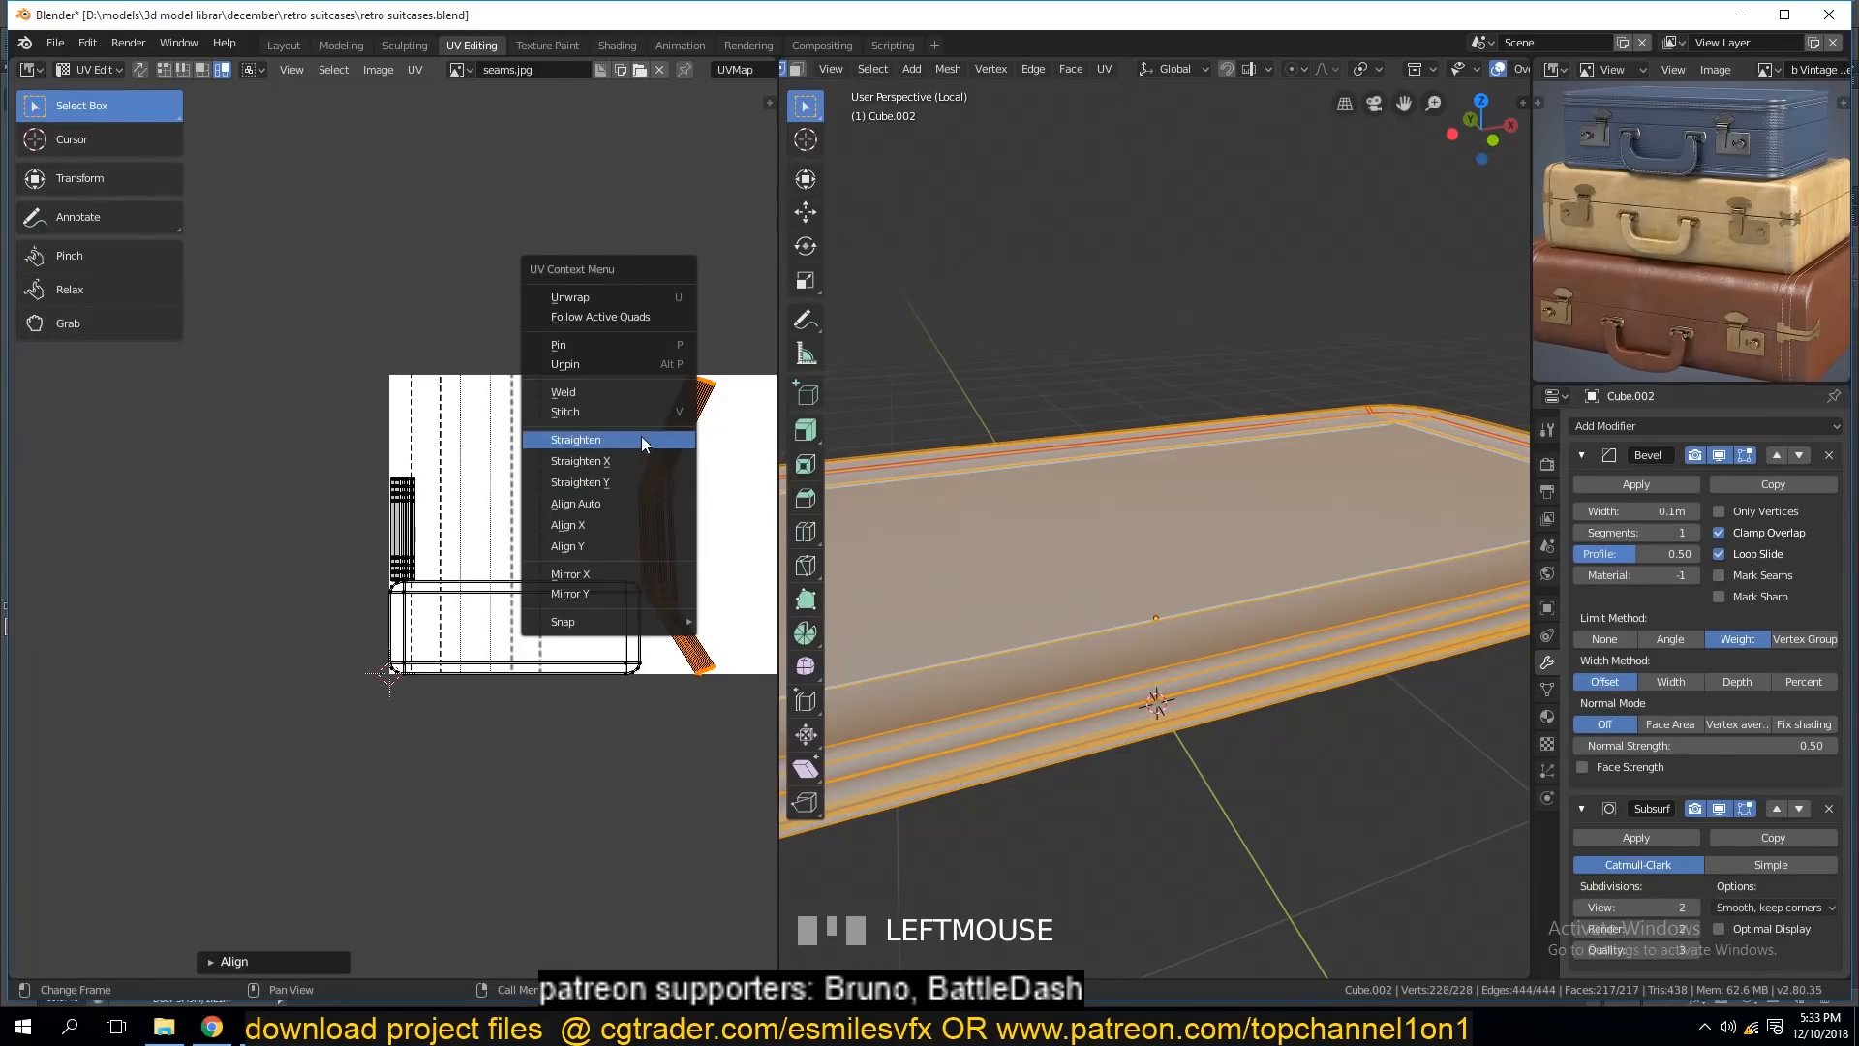
pyautogui.click(641, 440)
# Select the left border edge loop of the long curved strip's UVs in vertex selection mode.
pyautogui.scroll(1, 653, 509)
pyautogui.press('1')
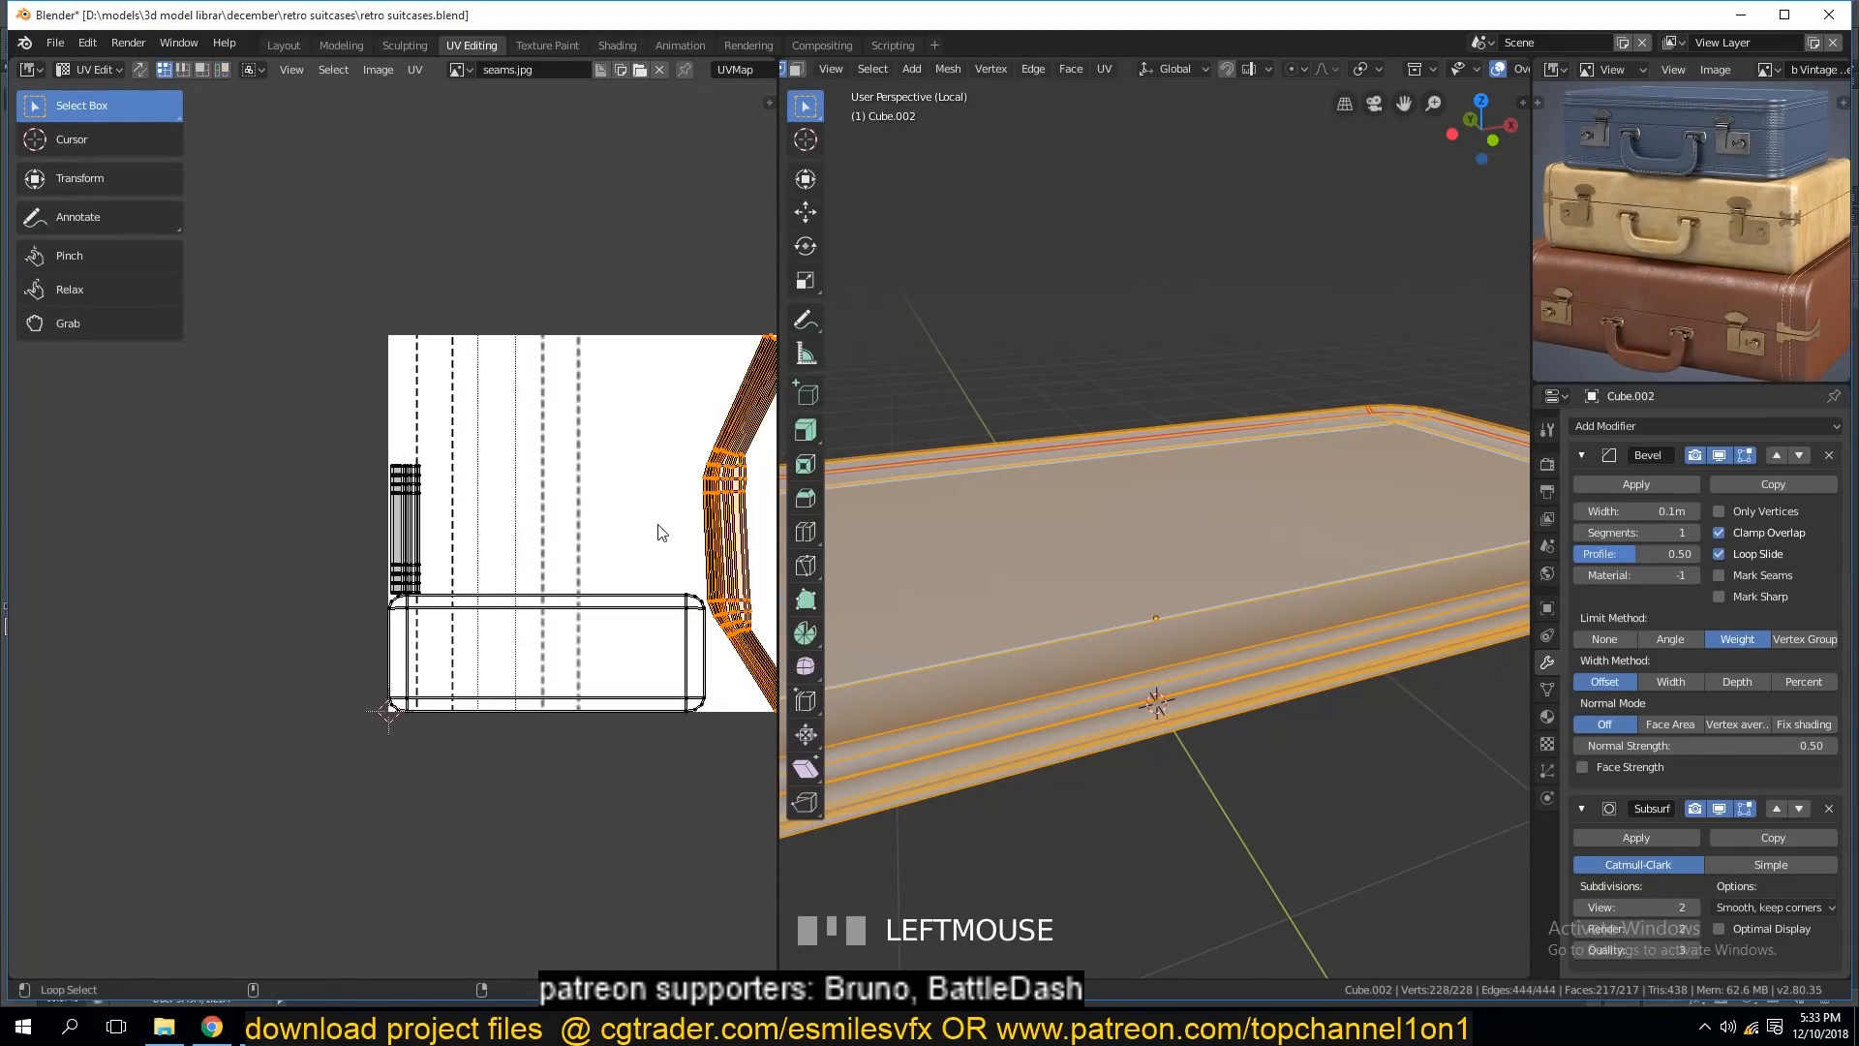
pyautogui.keyDown('alt'); pyautogui.click(680, 536); pyautogui.keyUp('alt')
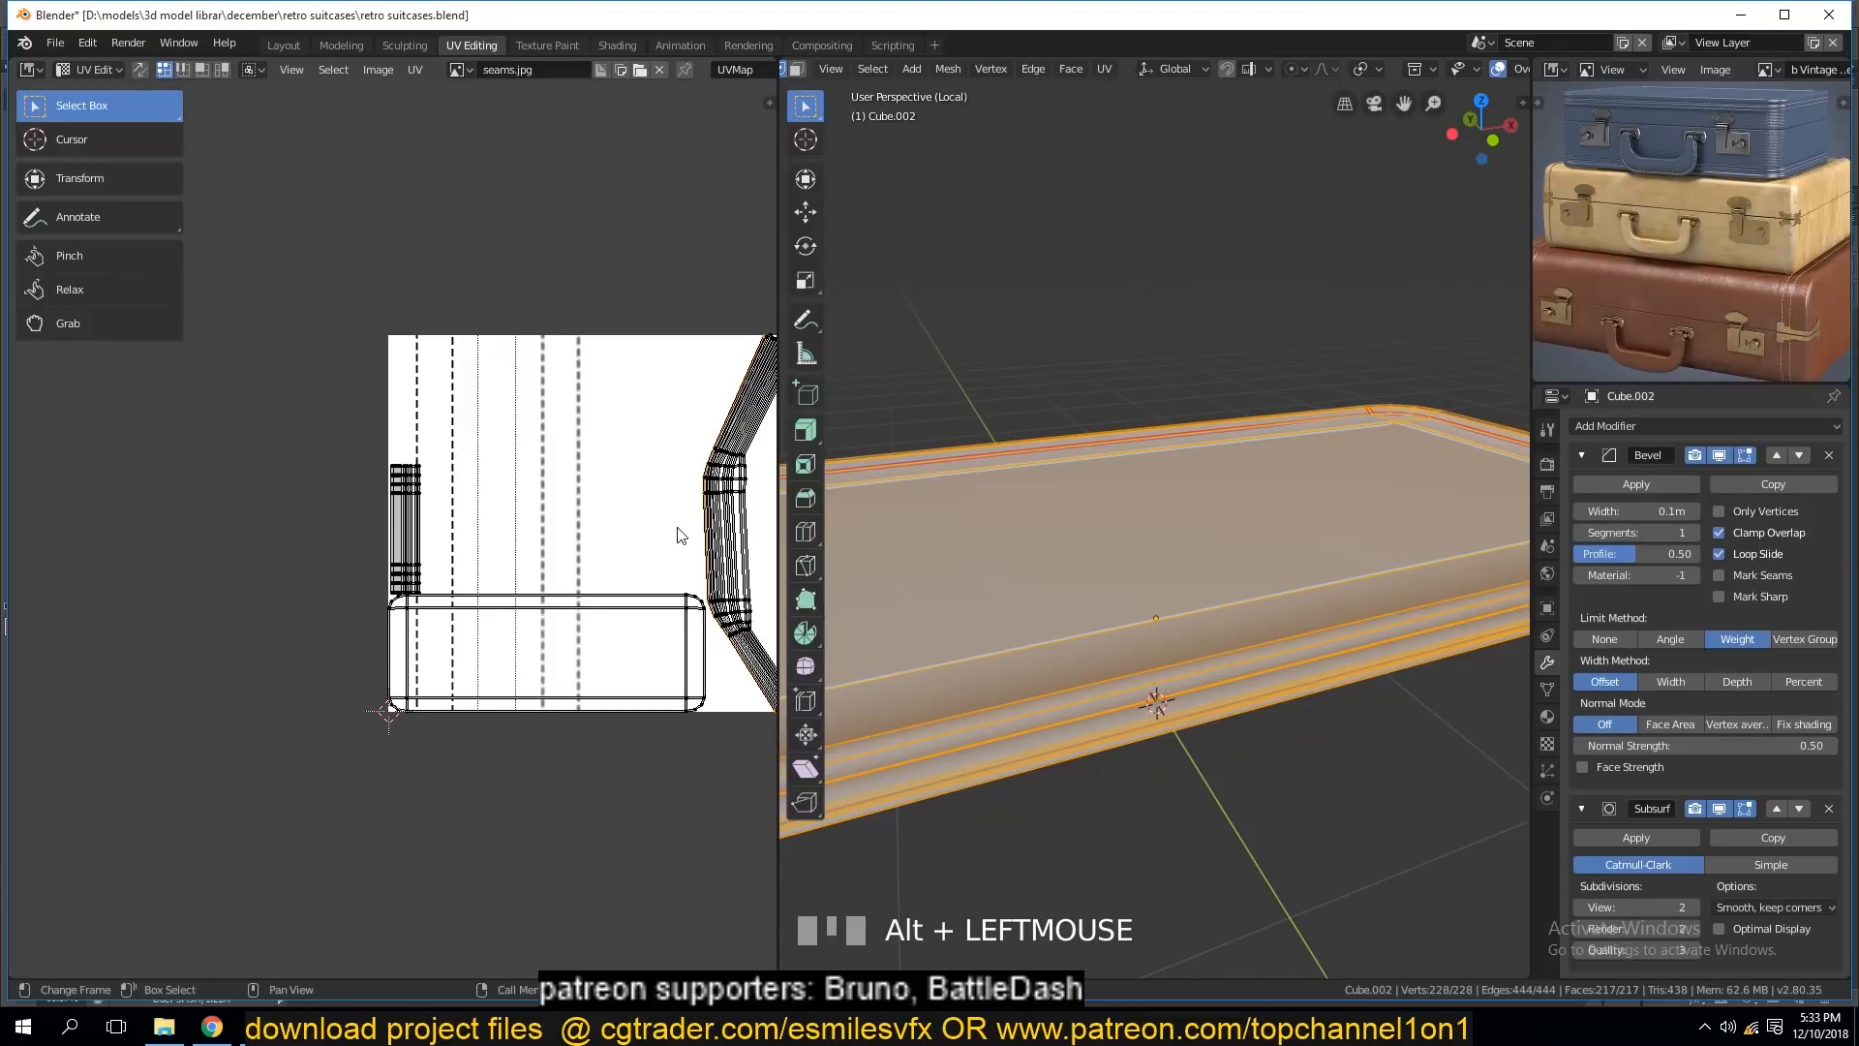
pyautogui.scroll(2, 673, 523)
pyautogui.scroll(2, 423, 482)
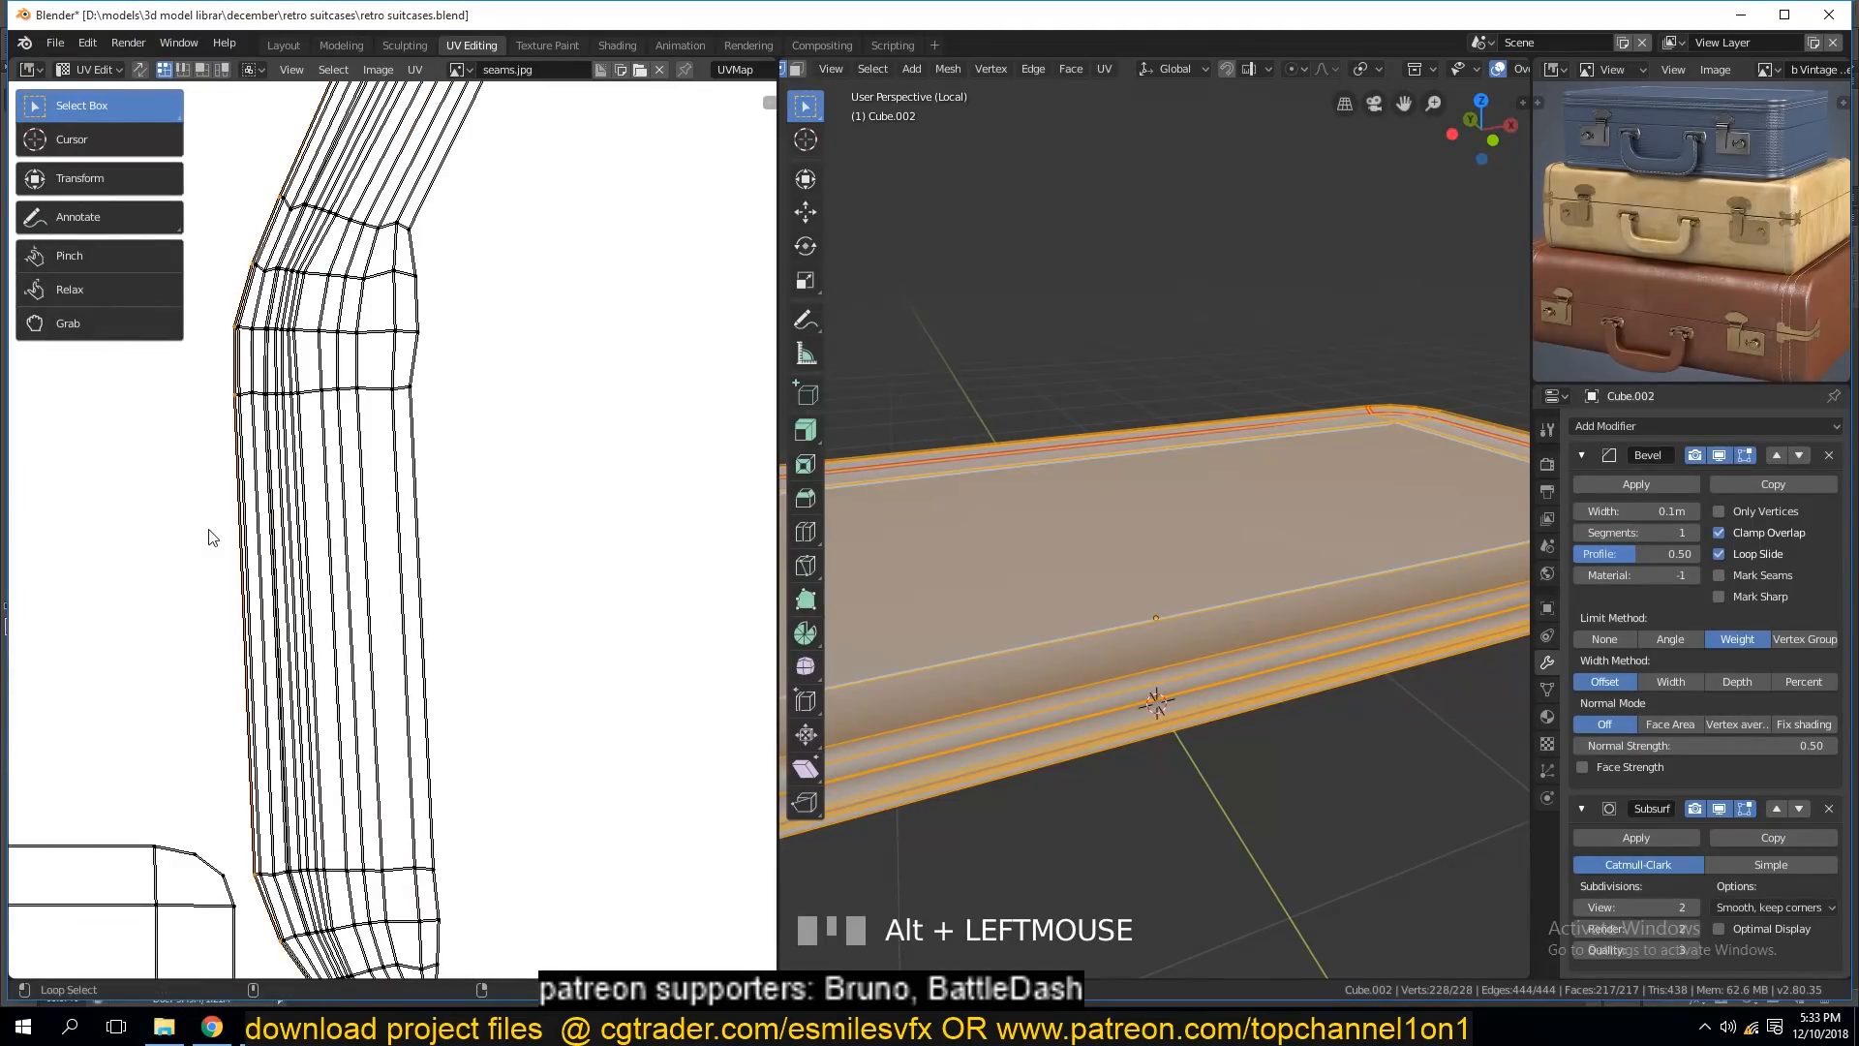
pyautogui.scroll(-5, 1506, 67)
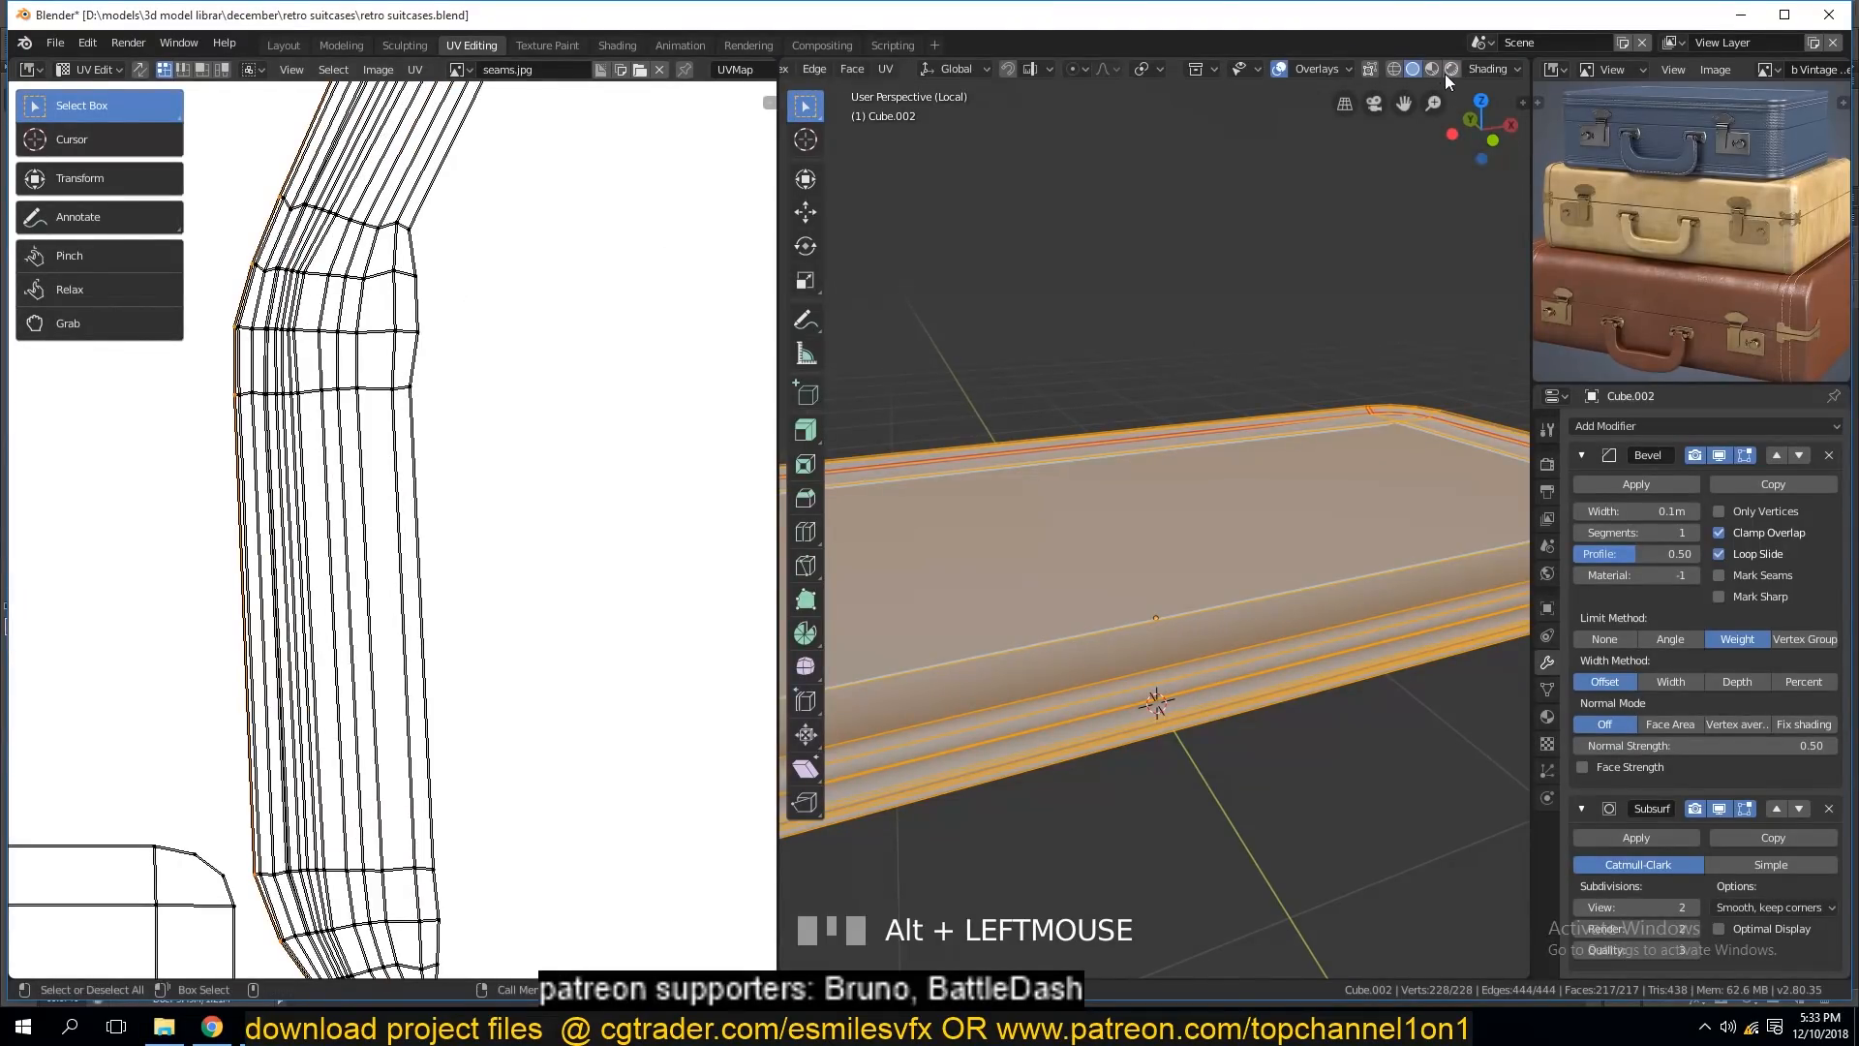
# Show the lid with material preview shading in Object Mode and save the file.
pyautogui.click(1433, 72)
pyautogui.press('`')
pyautogui.press('Tab')
pyautogui.press('`')
pyautogui.press('Tab')
pyautogui.press('Tab')
pyautogui.hotkey('ctrl', 's')
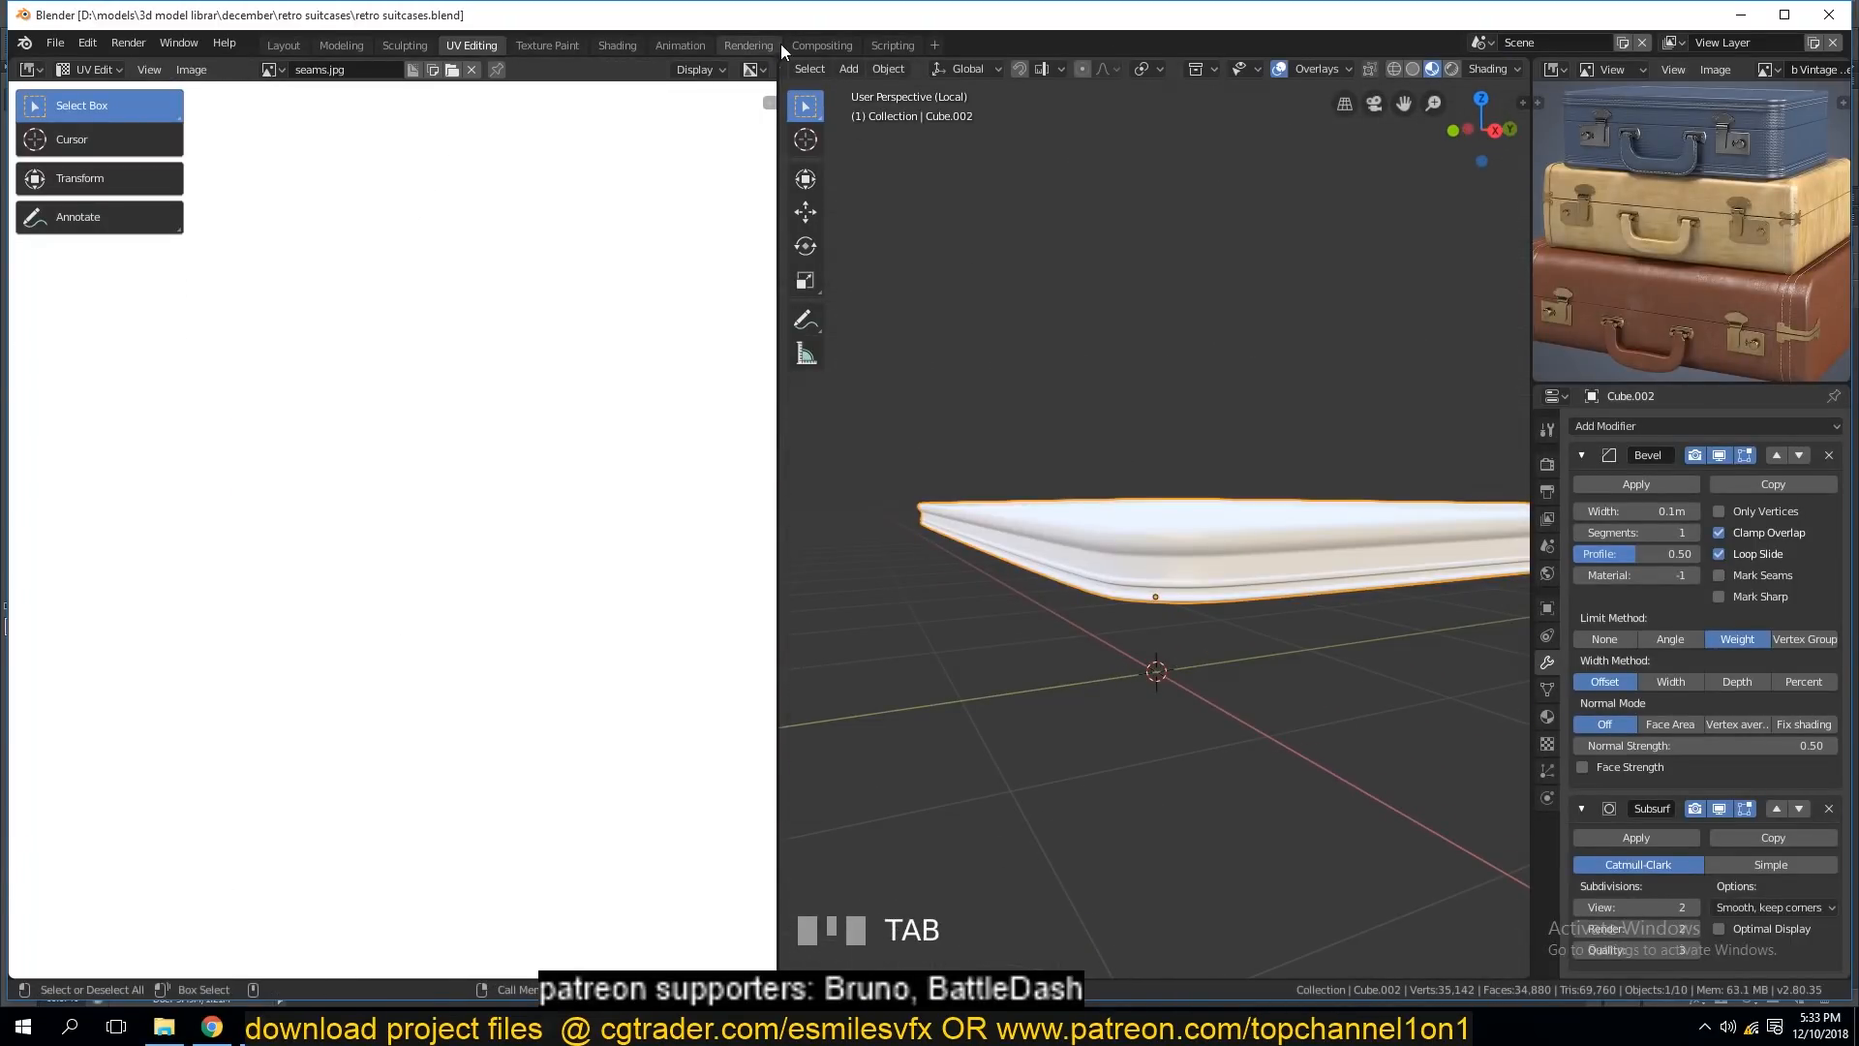
# In the Shading workspace, add an Image Texture node to the lid's material and load seams.jpg into it.
pyautogui.click(616, 46)
pyautogui.scroll(3, 823, 339)
pyautogui.hotkey('shift', 'a')
pyautogui.press('Escape')
pyautogui.hotkey('shift', 'a')
pyautogui.moveTo(515, 860)
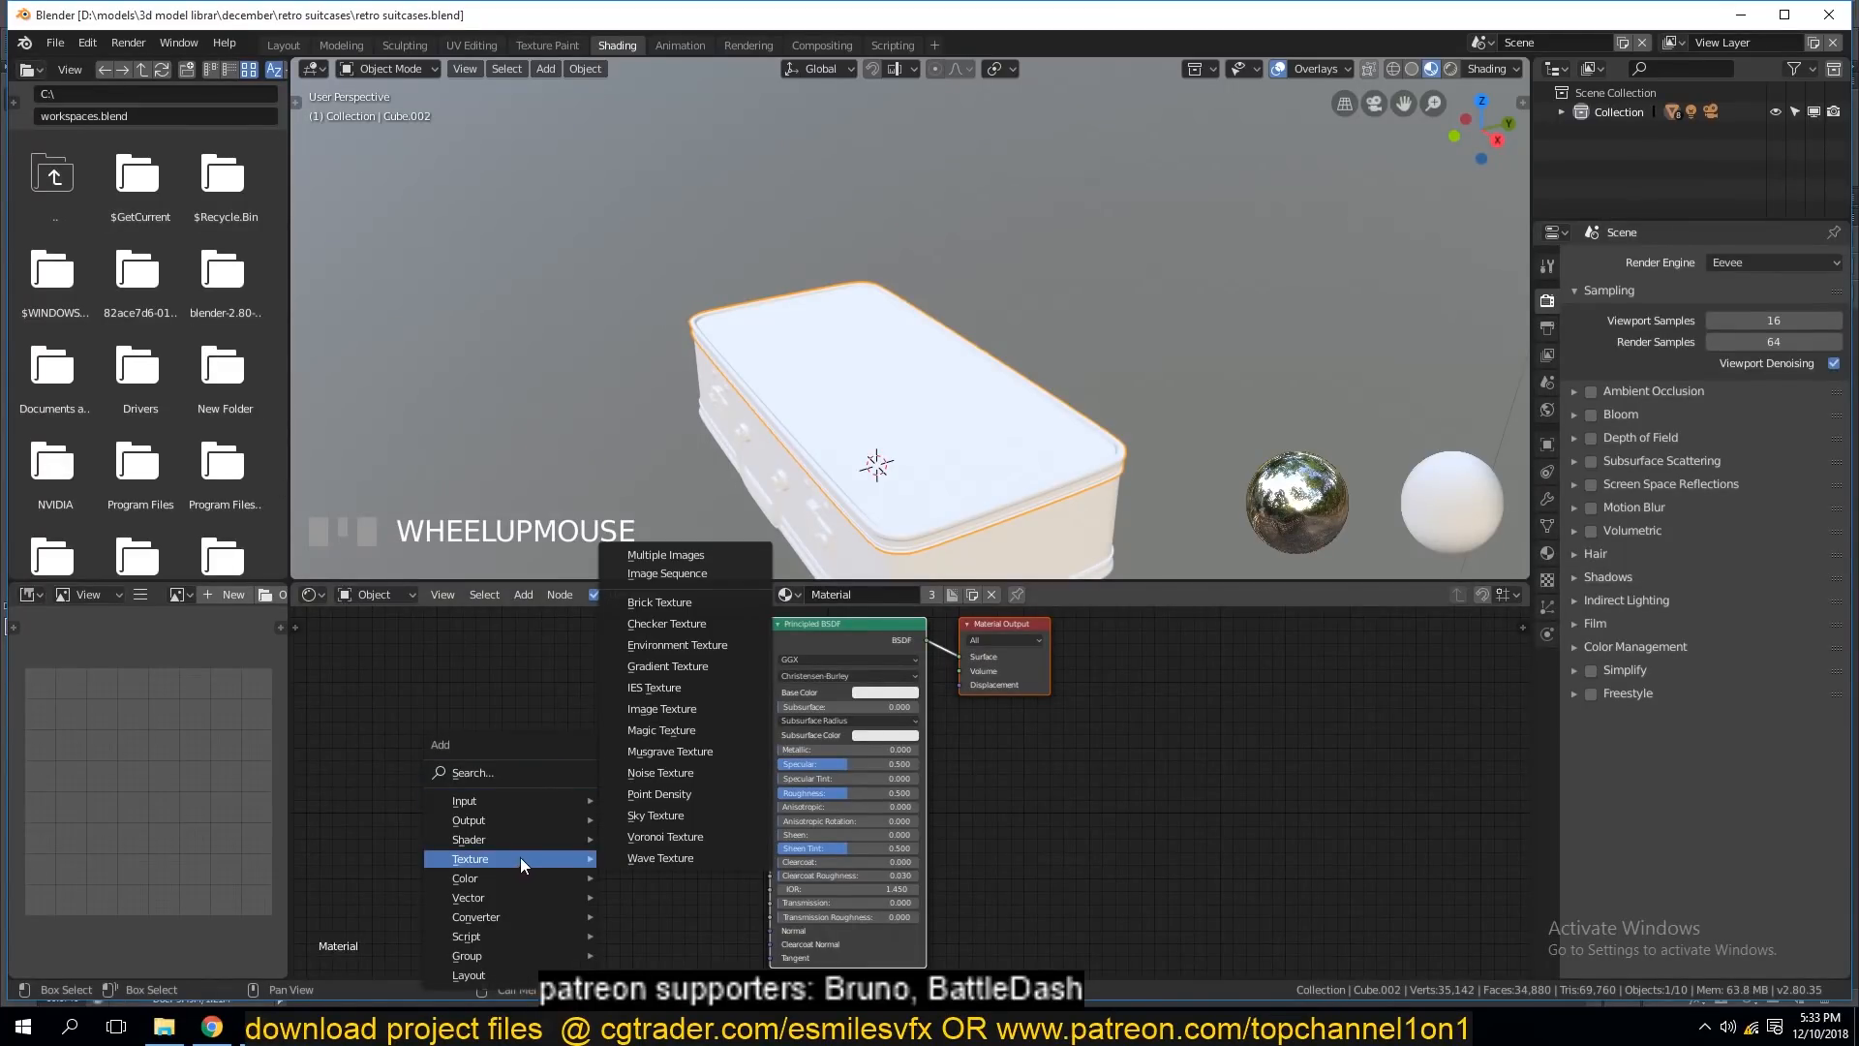
pyautogui.click(689, 708)
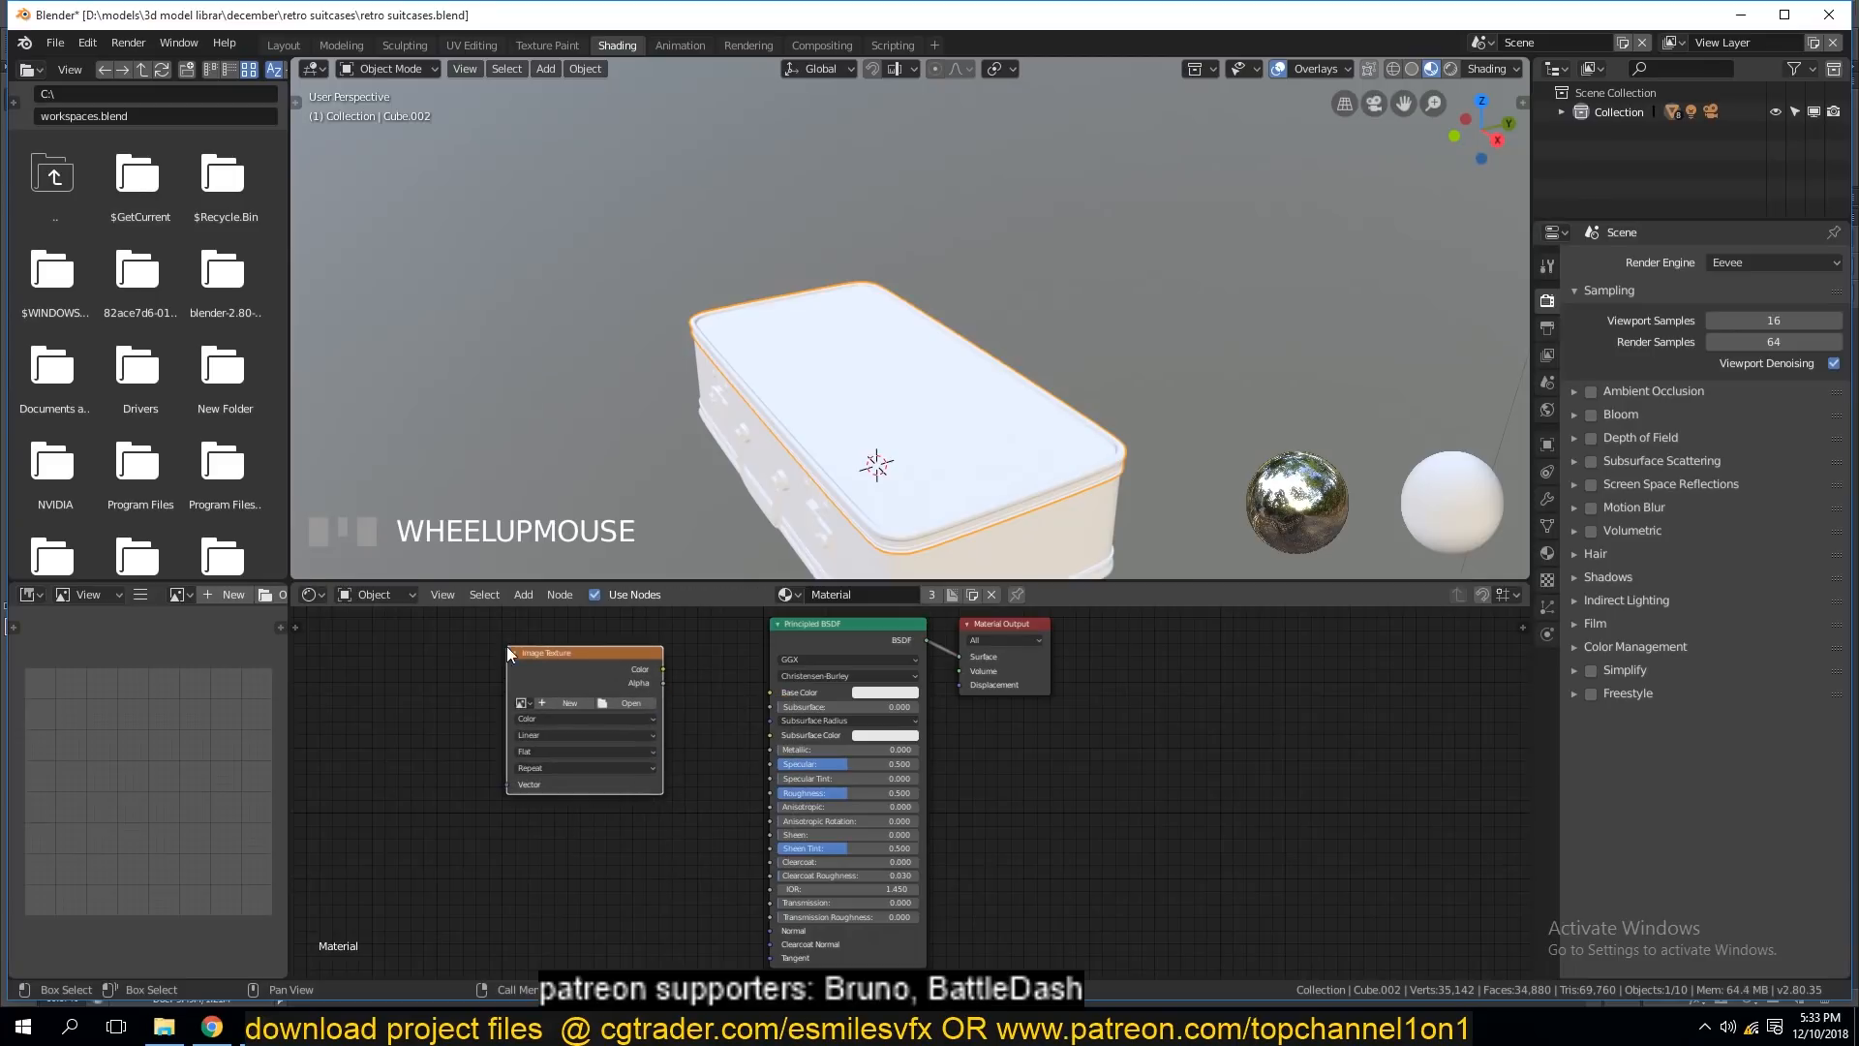
pyautogui.click(606, 703)
pyautogui.doubleClick(401, 153)
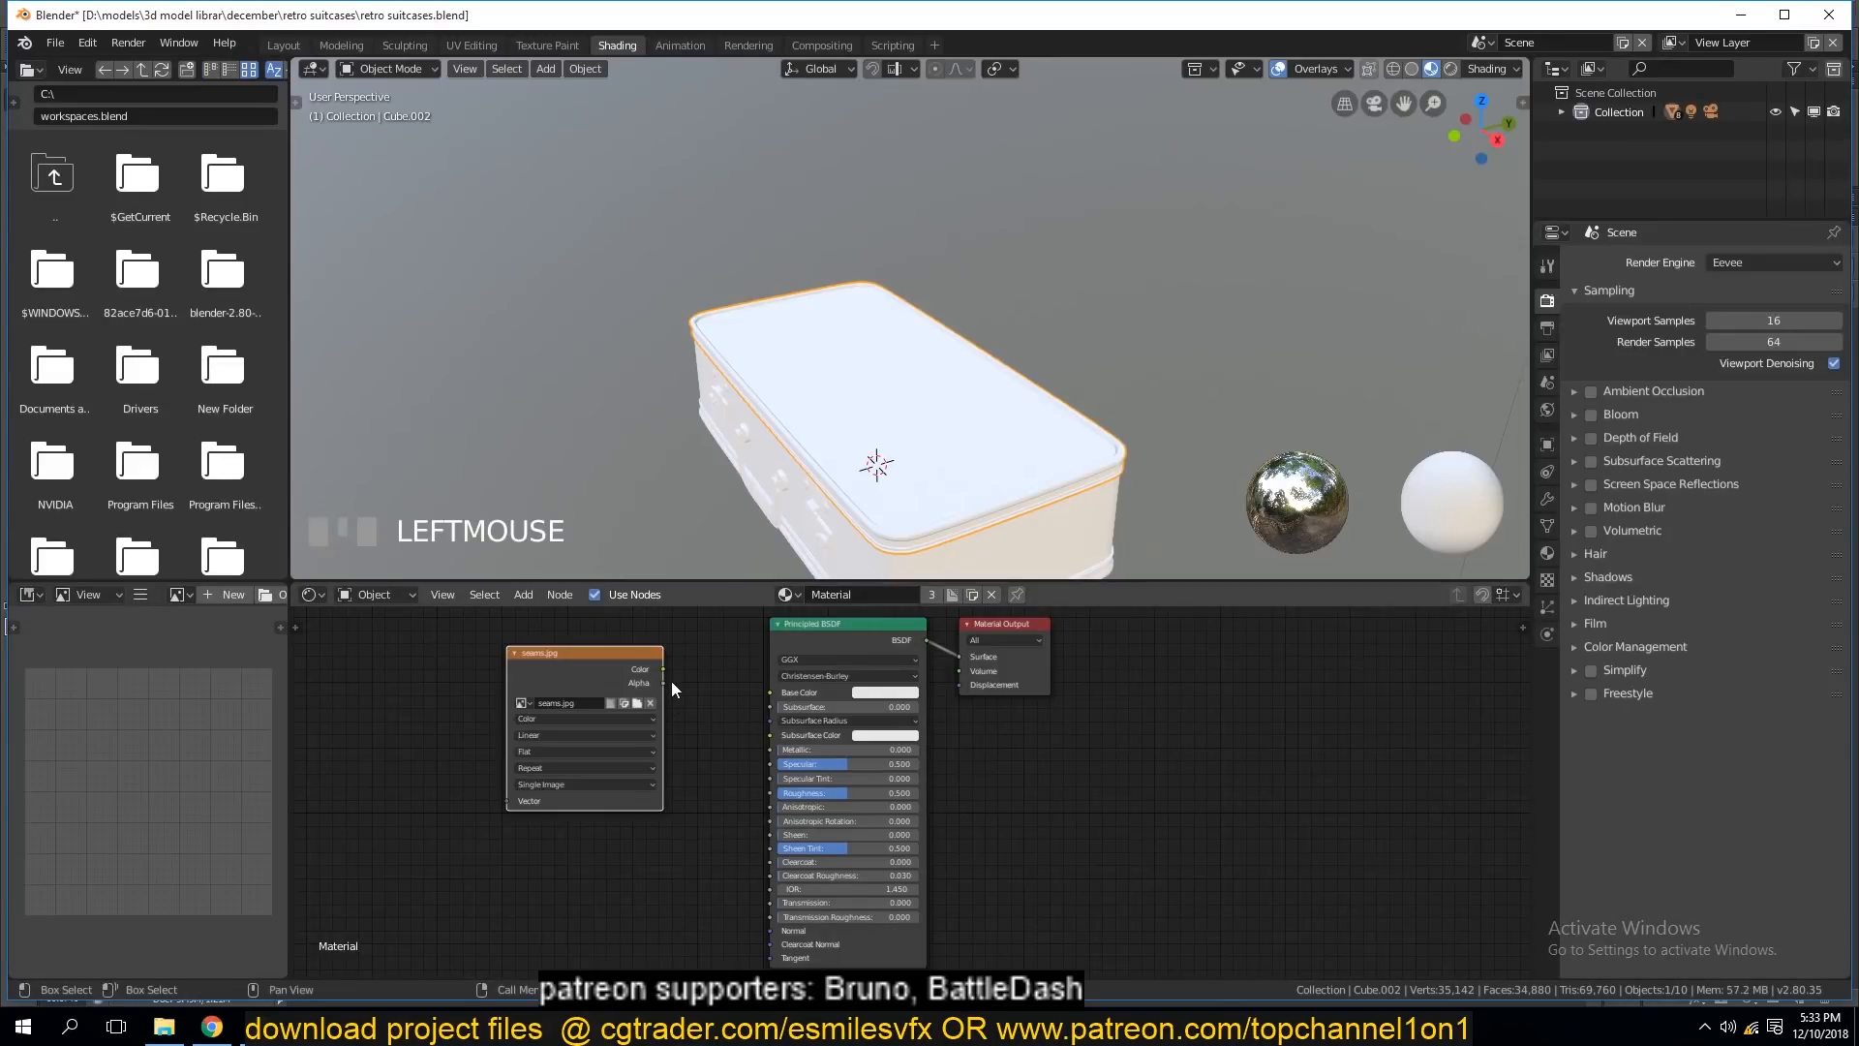
# Connect the seams.jpg Color output to the Principled BSDF's Base Color input and save the file.
pyautogui.moveTo(664, 671); pyautogui.dragTo(775, 691)
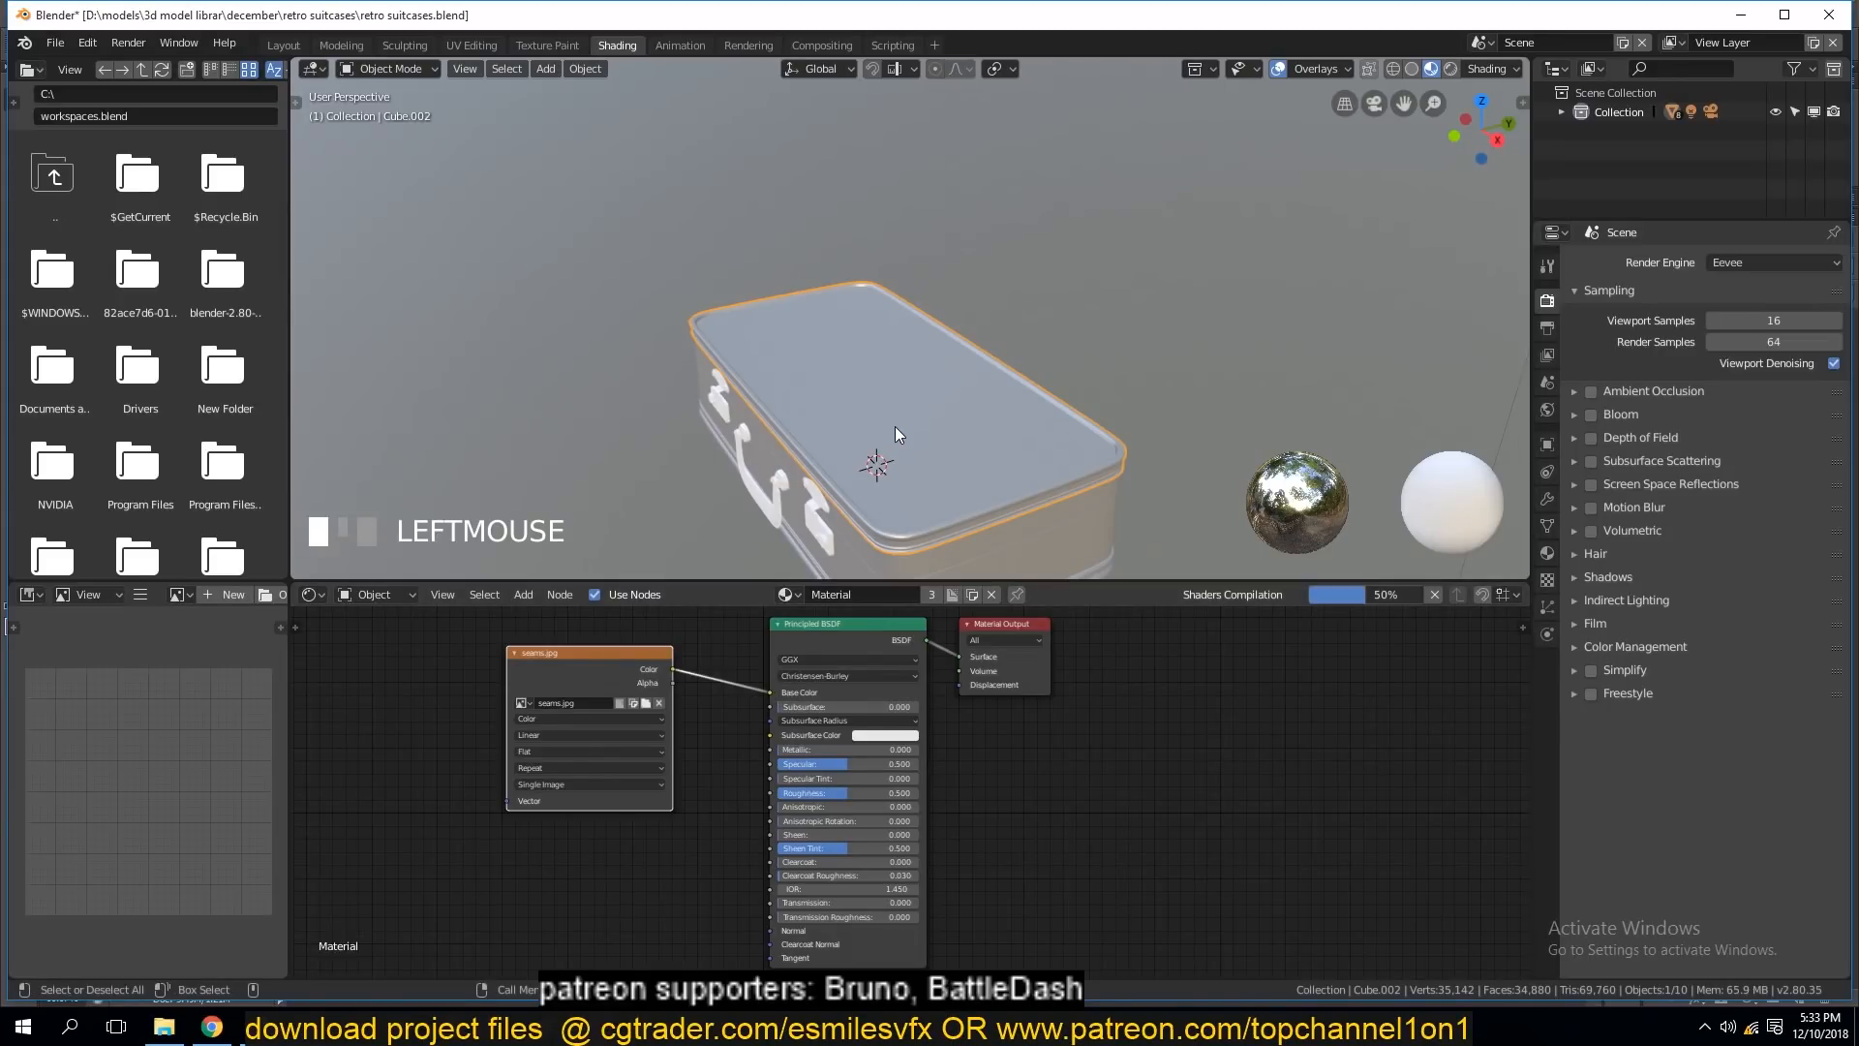
pyautogui.hotkey('ctrl', 's')
pyautogui.moveTo(894, 426); pyautogui.dragTo(1120, 432, button='middle')
pyautogui.scroll(5, 1120, 432)
pyautogui.moveTo(1304, 410); pyautogui.dragTo(1217, 443, button='middle')
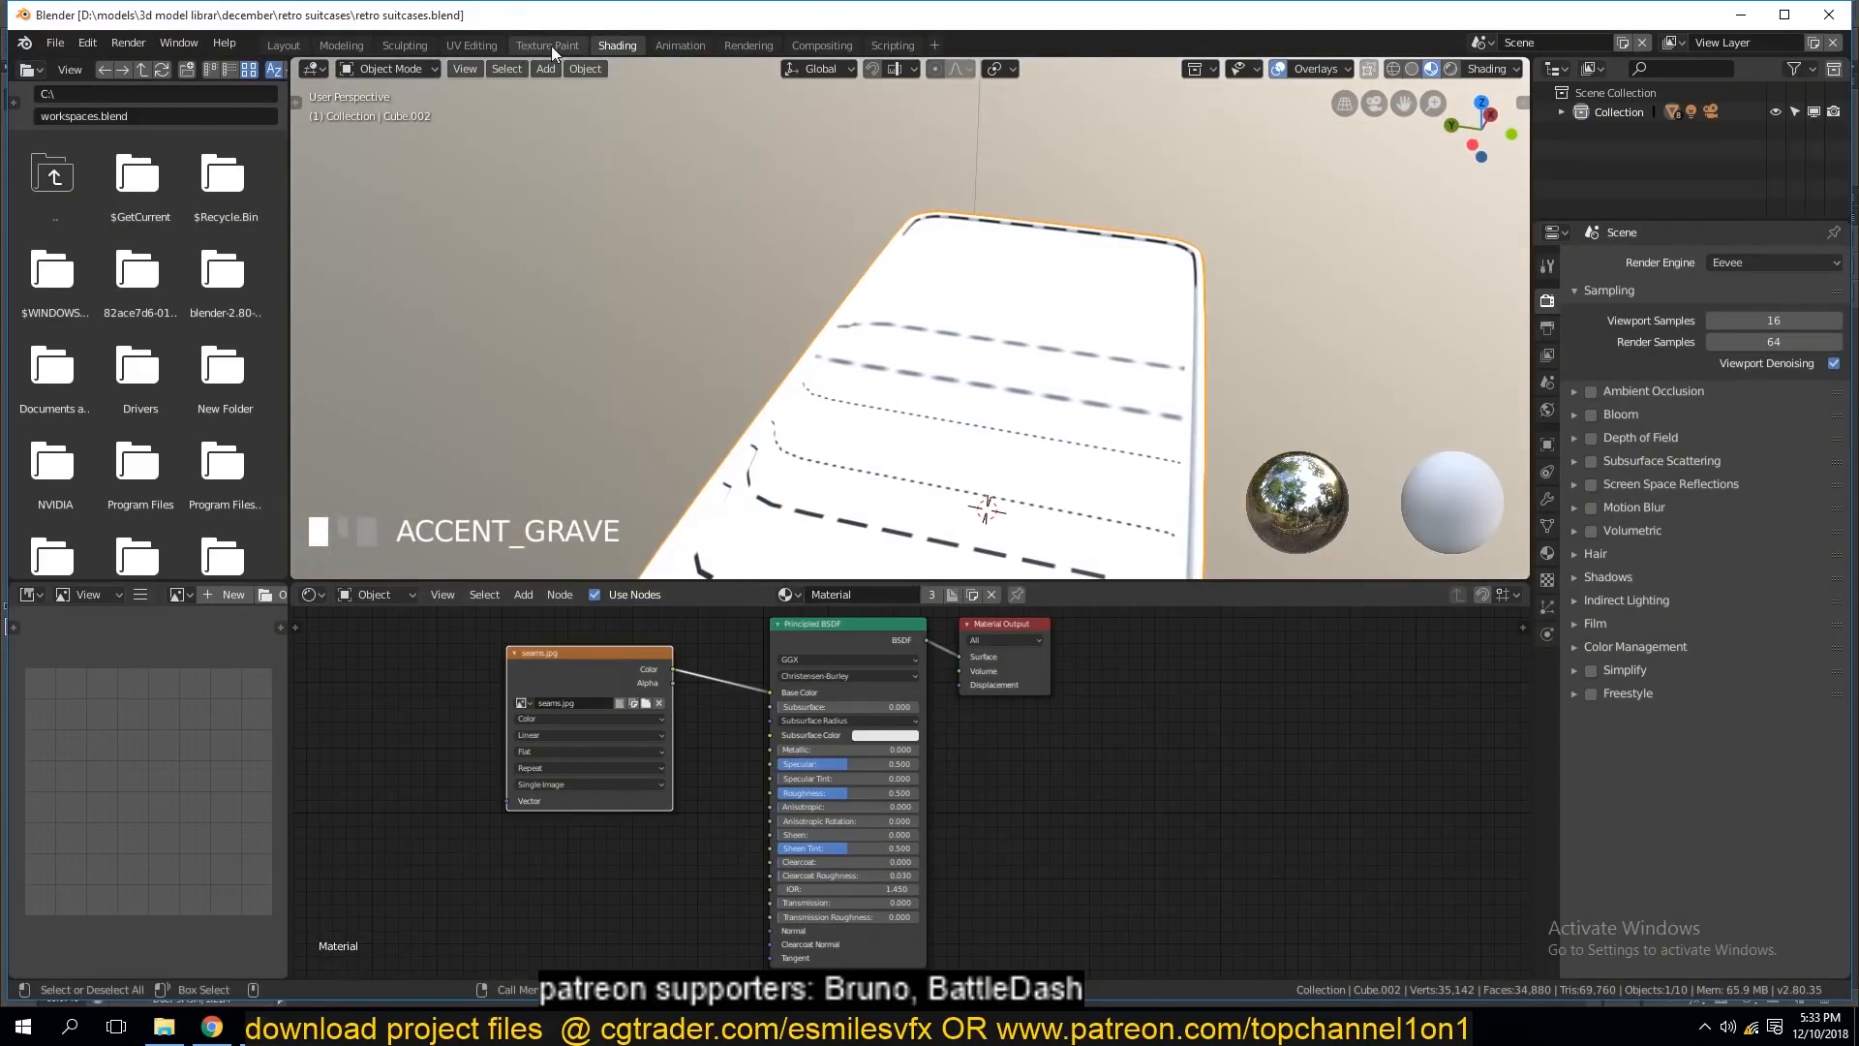
# Return to the UV Editing workspace and align the long curved strip's selected left border loop vertically with Align X.
pyautogui.click(472, 46)
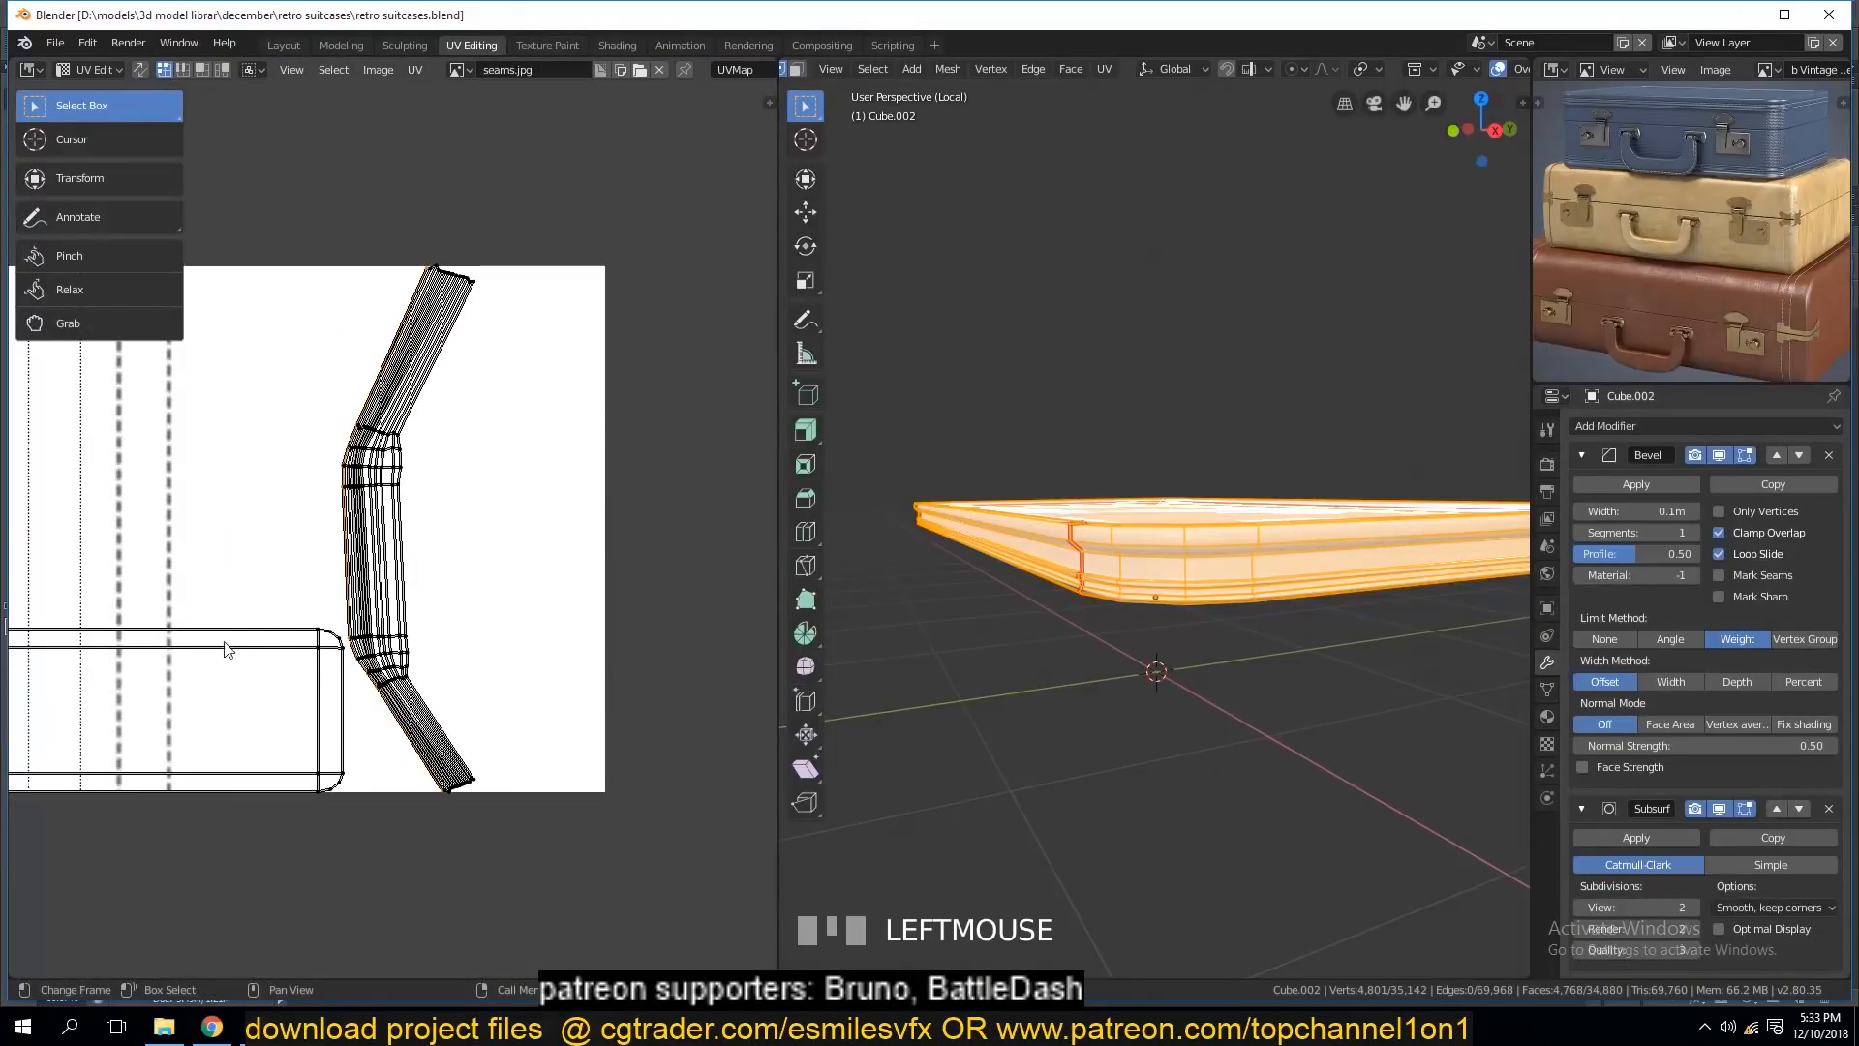
pyautogui.scroll(-4, 298, 631)
pyautogui.scroll(3, 298, 631)
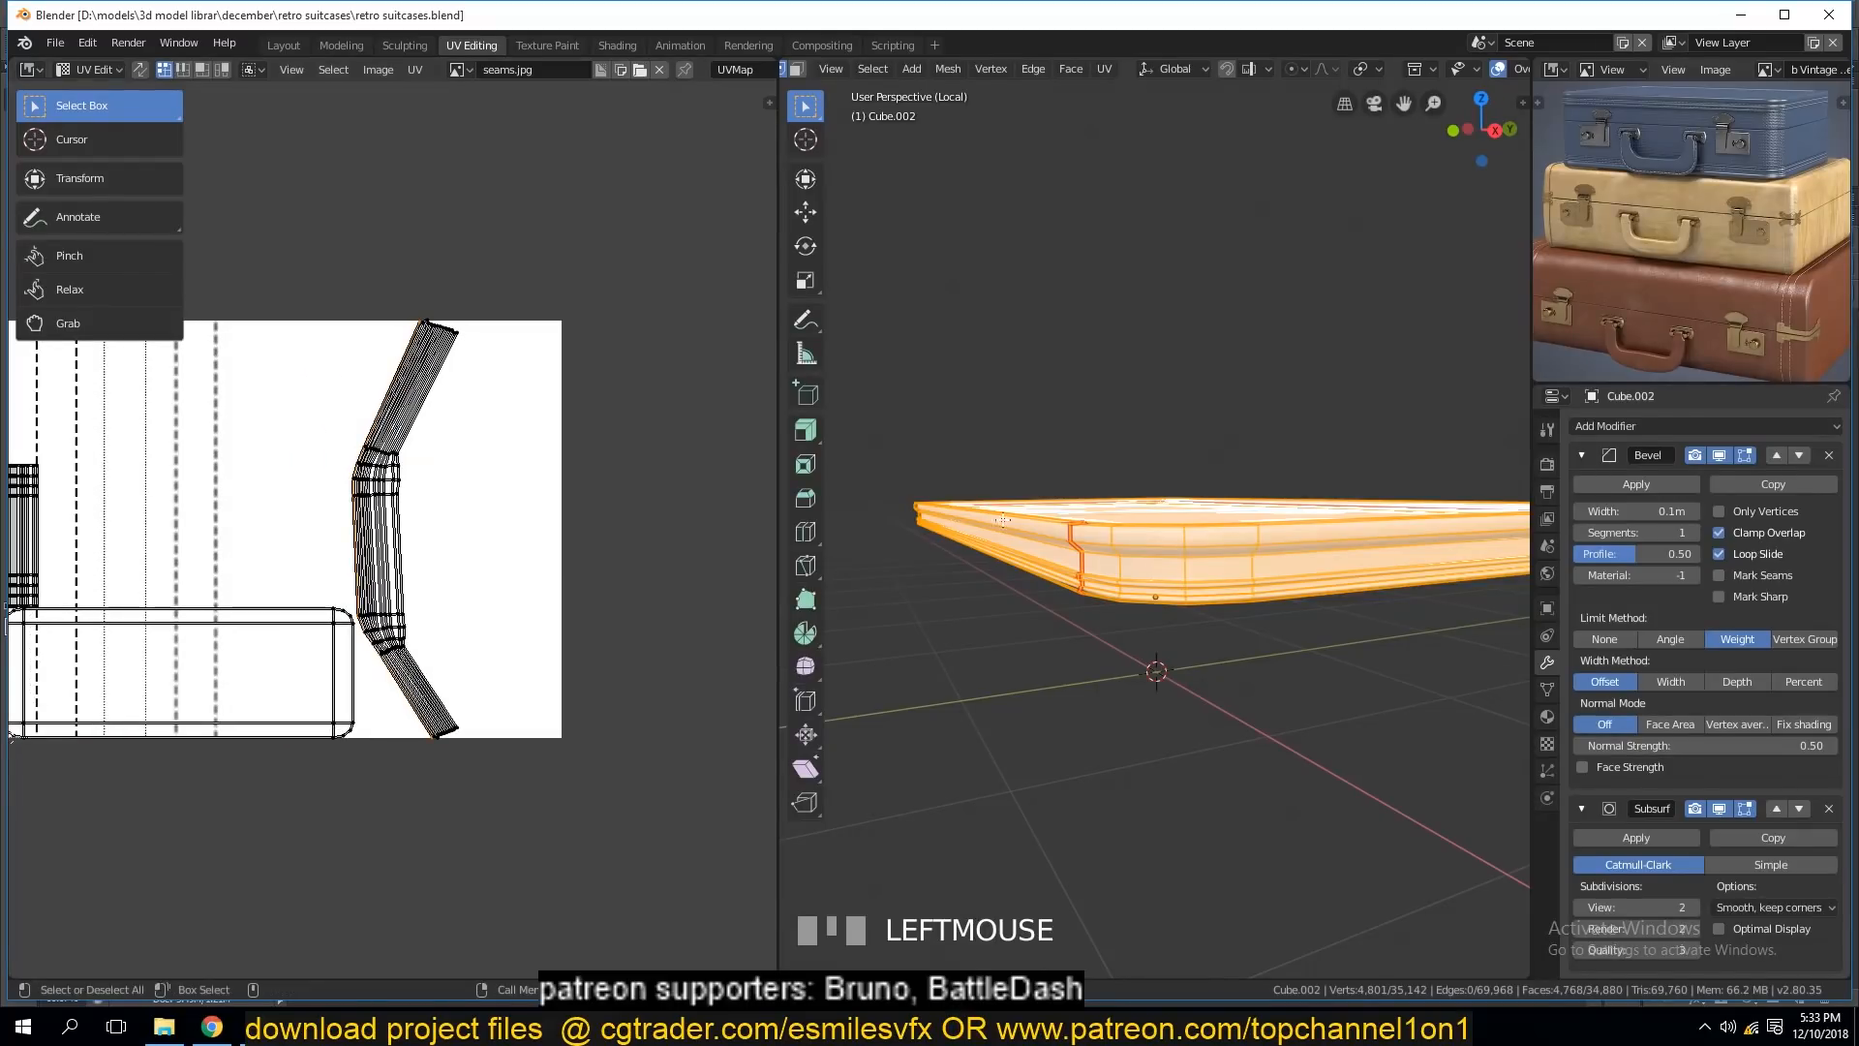
pyautogui.scroll(7, 369, 492)
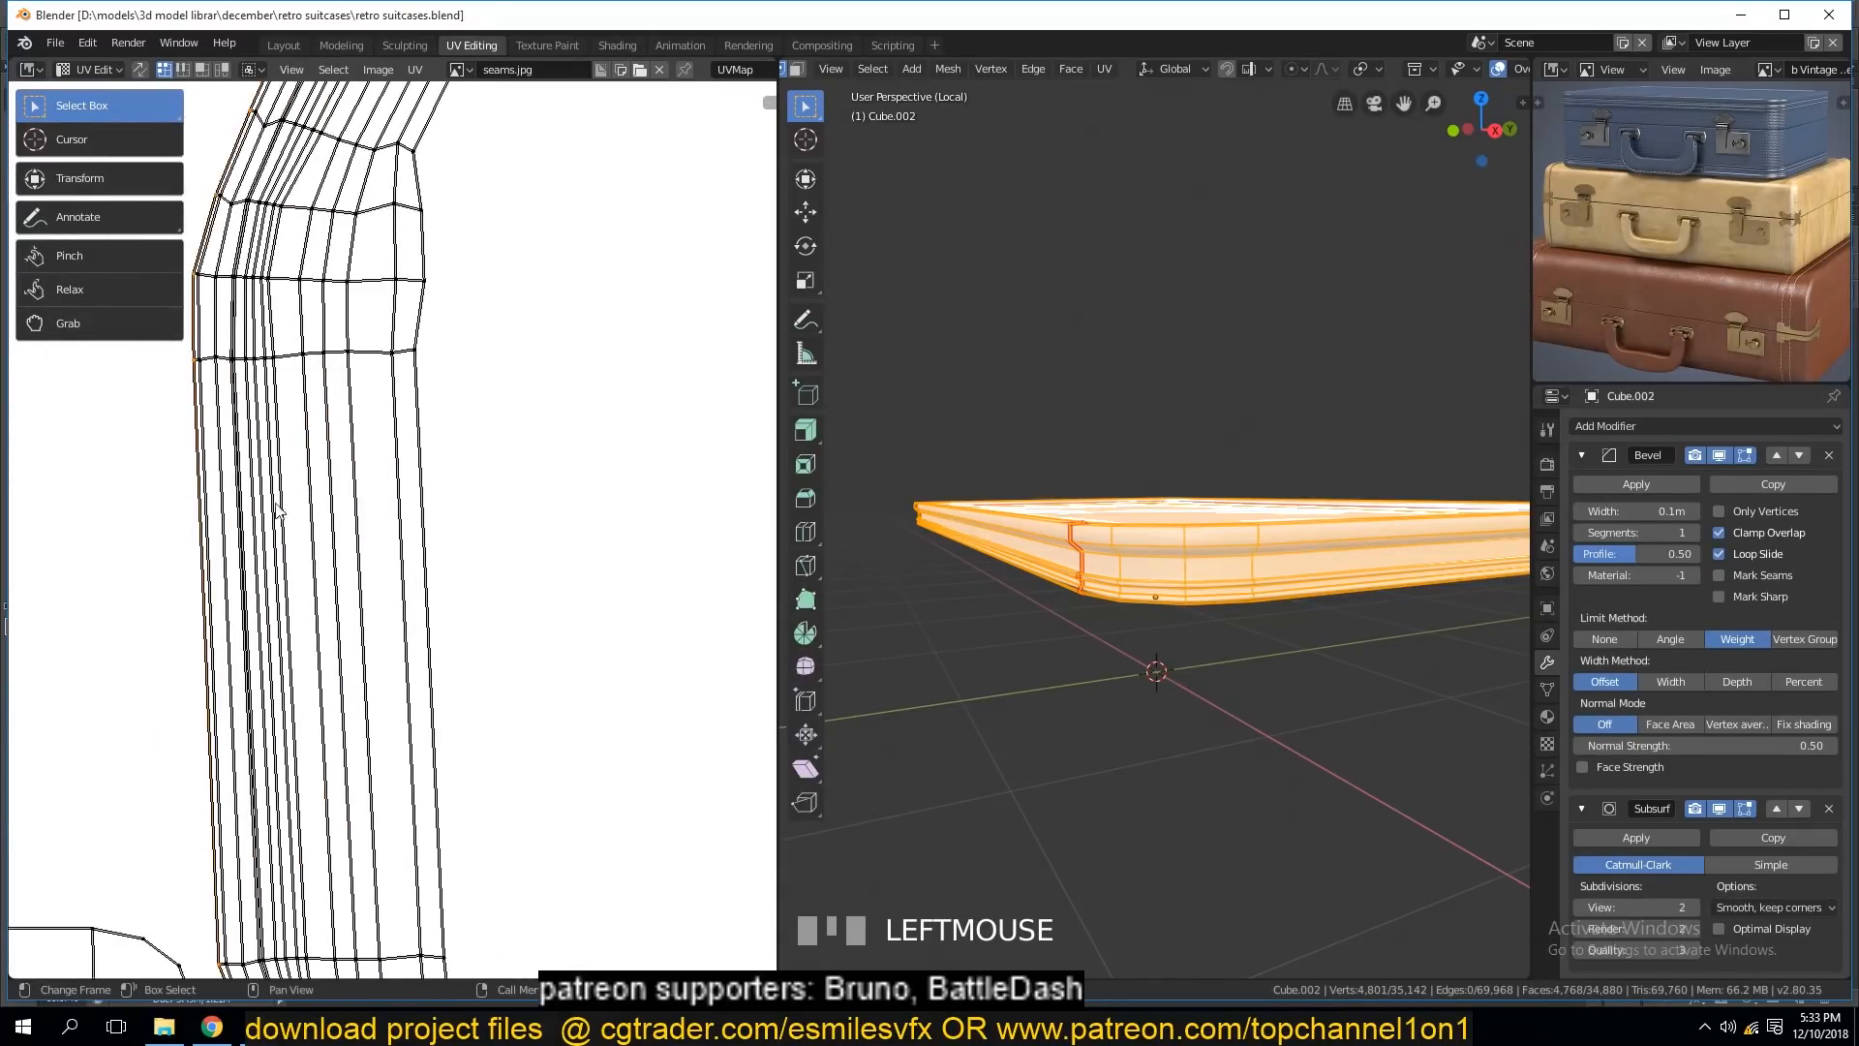
pyautogui.scroll(-1, 276, 508)
pyautogui.rightClick(271, 505)
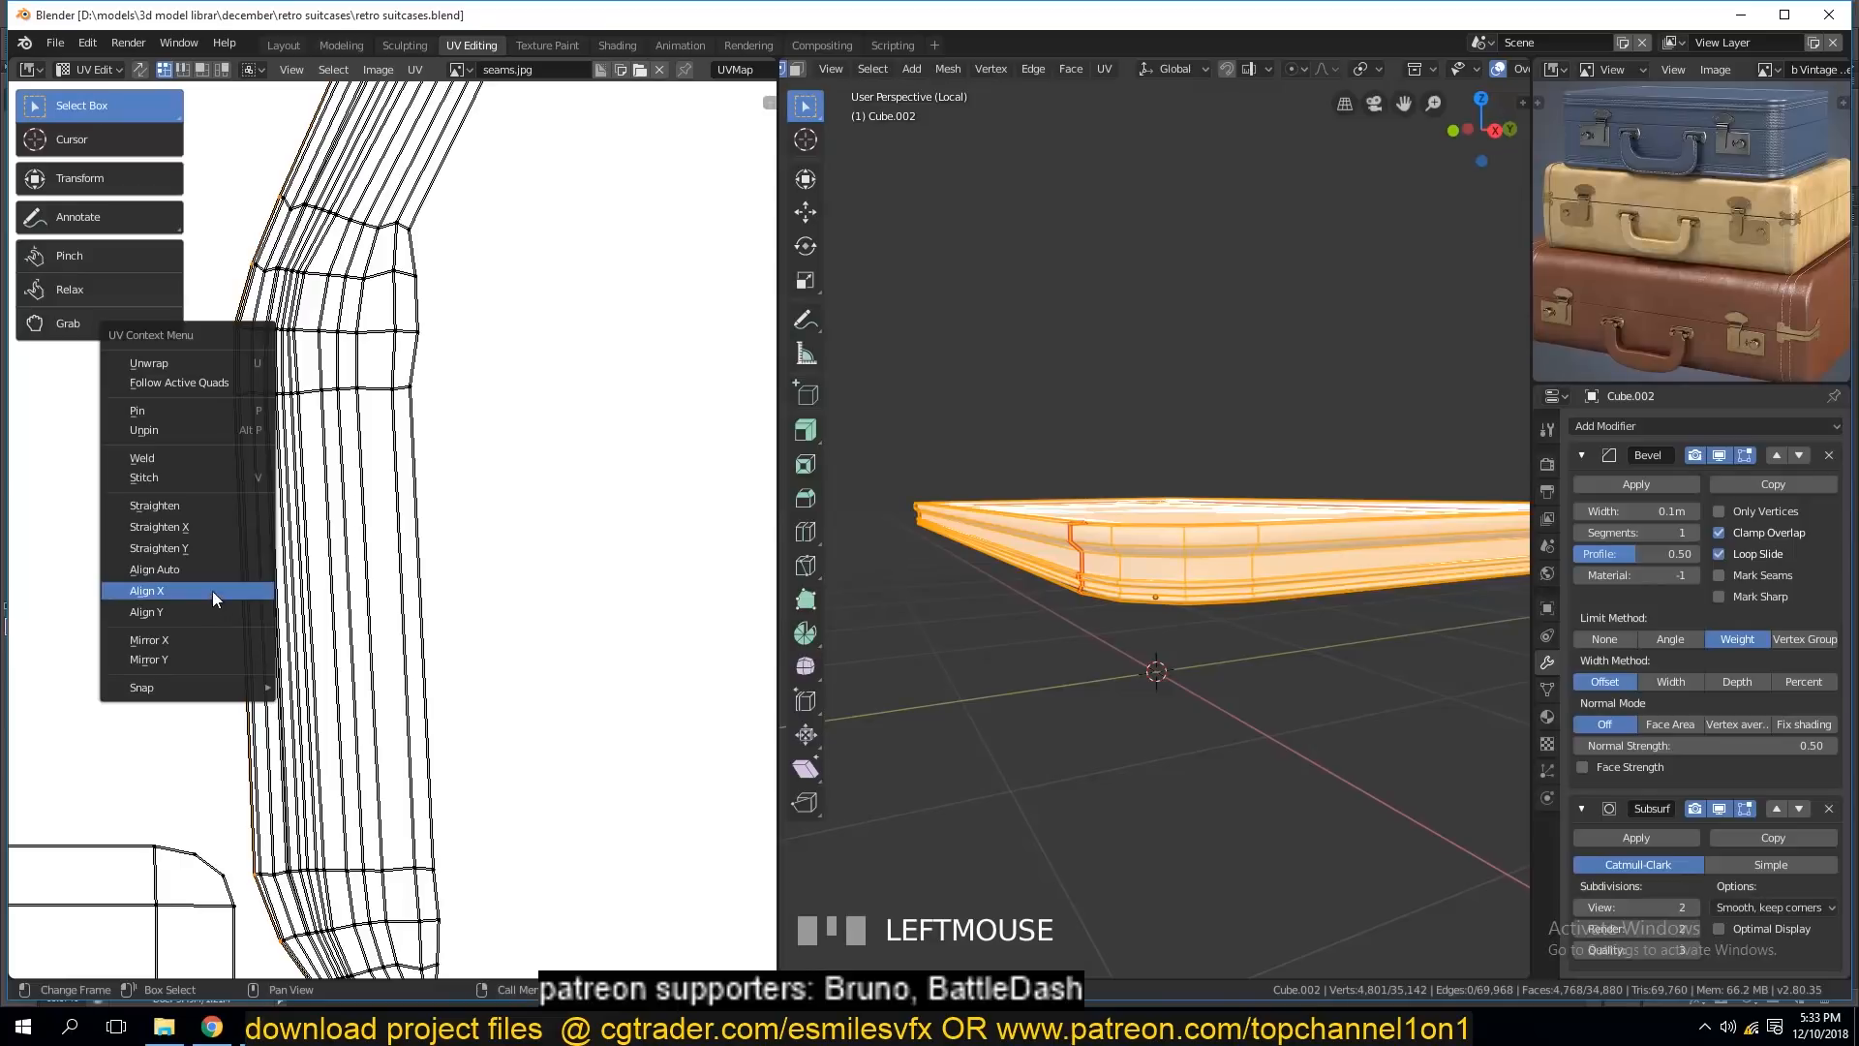
pyautogui.click(214, 592)
# Repeat Align X on the next six lengthwise edge loops at the left side of the long curved strip's UVs.
pyautogui.keyDown('alt'); pyautogui.click(243, 466); pyautogui.keyUp('alt')
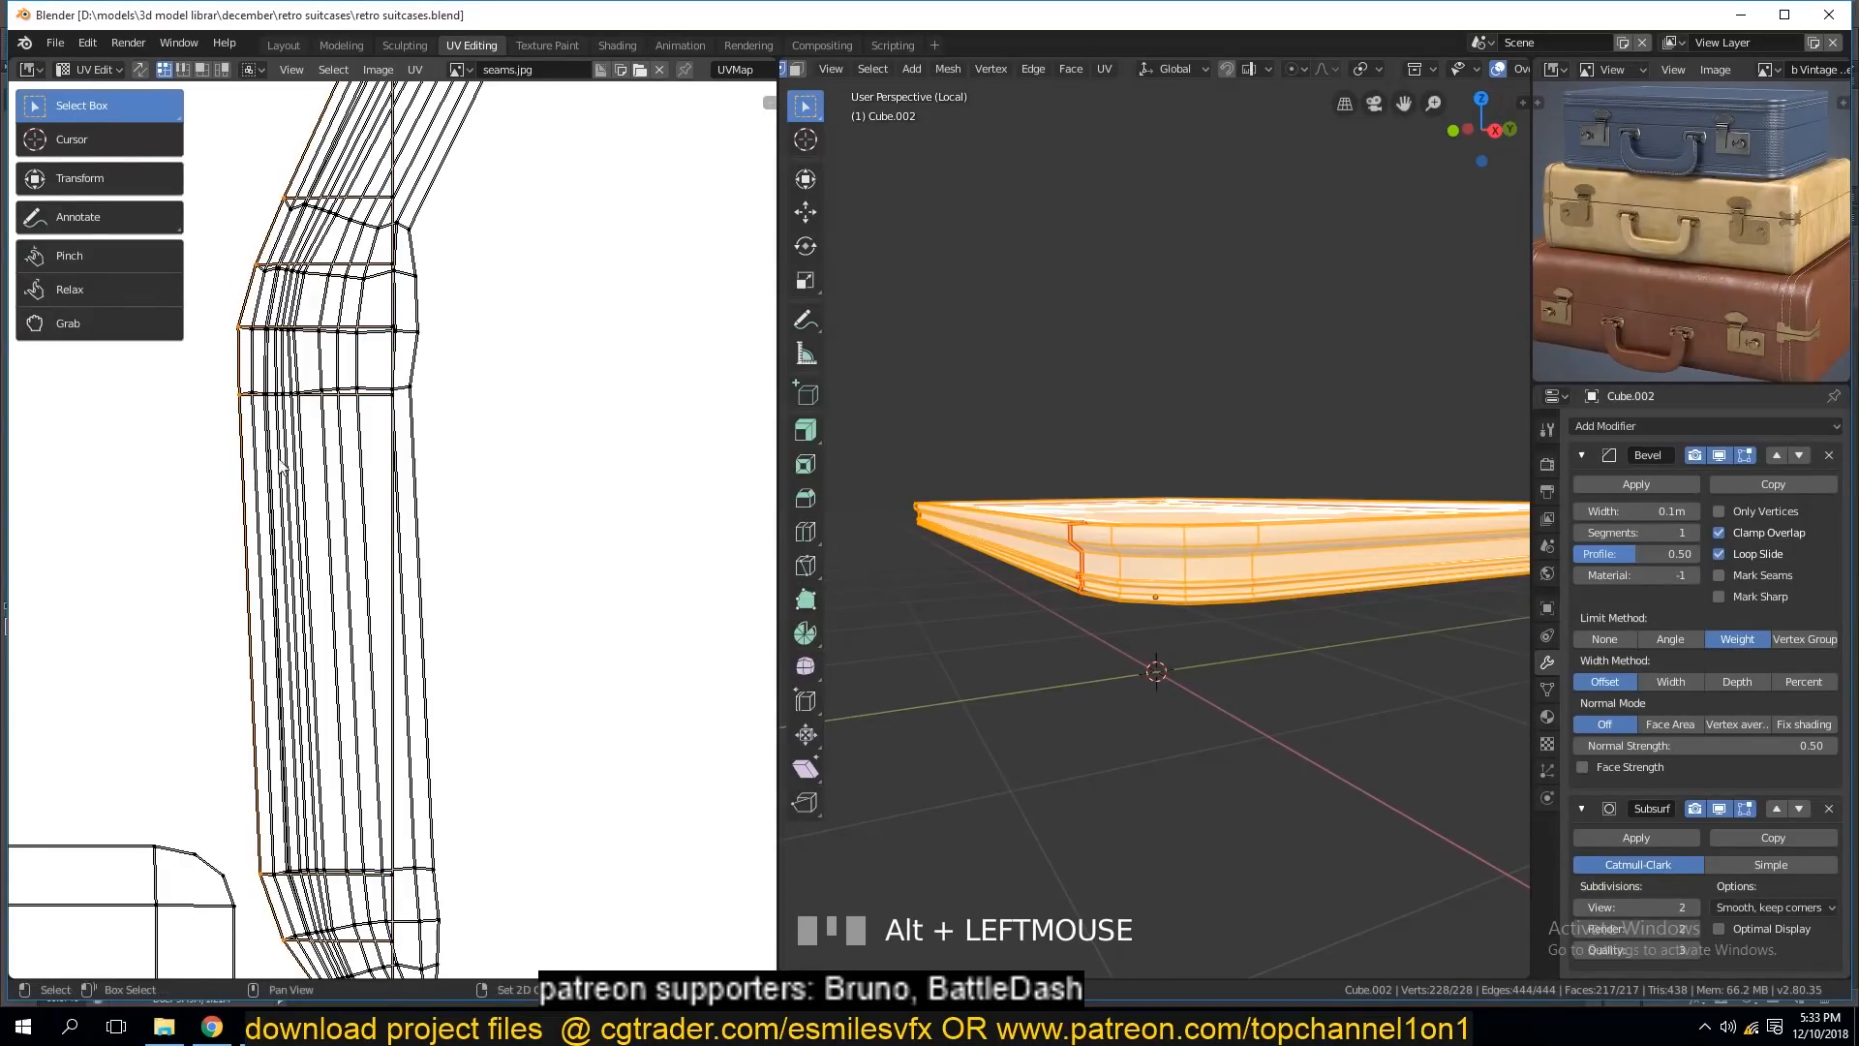
pyautogui.hotkey('shift', 'r')
pyautogui.keyDown('alt'); pyautogui.click(254, 461); pyautogui.keyUp('alt')
pyautogui.hotkey('shift', 'r')
pyautogui.keyDown('alt'); pyautogui.click(261, 455); pyautogui.keyUp('alt')
pyautogui.hotkey('shift', 'r')
pyautogui.keyDown('alt'); pyautogui.click(268, 450); pyautogui.keyUp('alt')
pyautogui.hotkey('shift', 'r')
pyautogui.keyDown('alt'); pyautogui.click(280, 456); pyautogui.keyUp('alt')
pyautogui.hotkey('shift', 'r')
pyautogui.click(284, 461)
pyautogui.hotkey('shift', 'r')
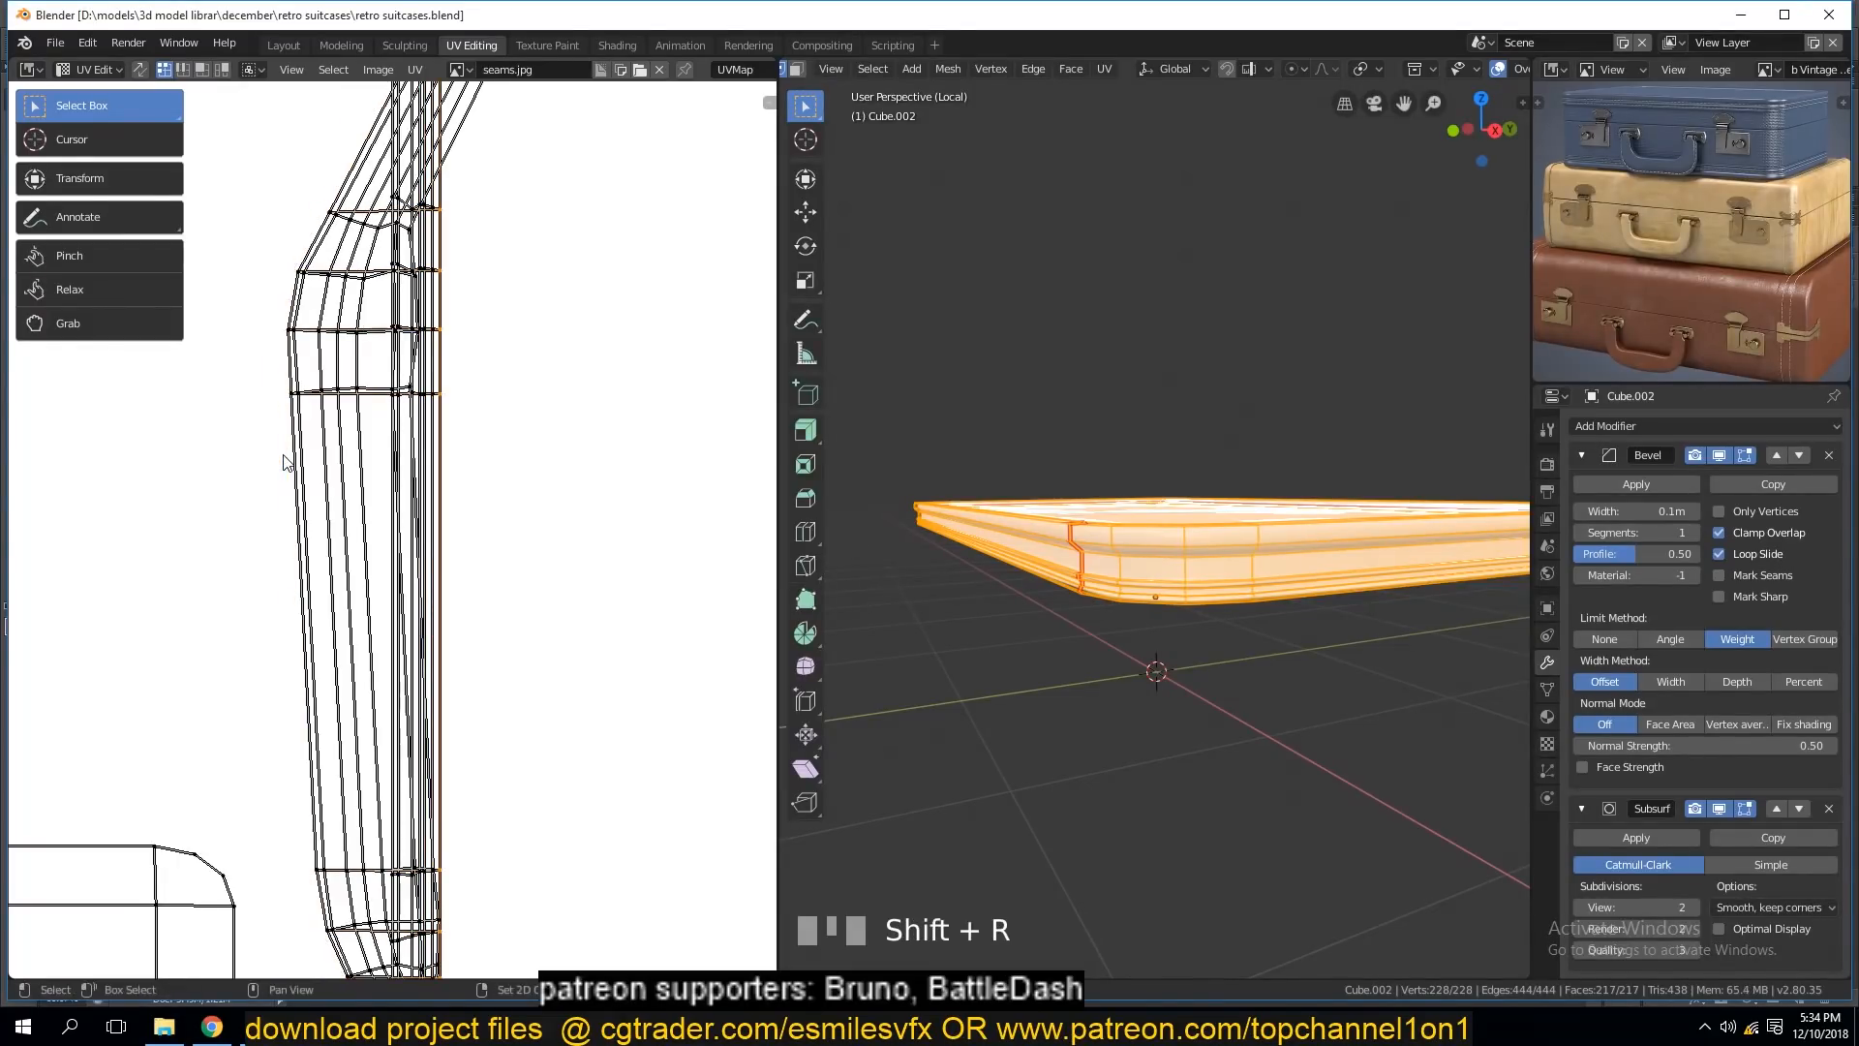
# Repeat Align X on six more slanted lengthwise loops of the long strip, always taking the leftmost one outside the straightened loops.
pyautogui.keyDown('alt'); pyautogui.click(292, 455); pyautogui.keyUp('alt')
pyautogui.hotkey('shift', 'r')
pyautogui.keyDown('alt'); pyautogui.click(297, 457); pyautogui.keyUp('alt')
pyautogui.hotkey('shift', 'r')
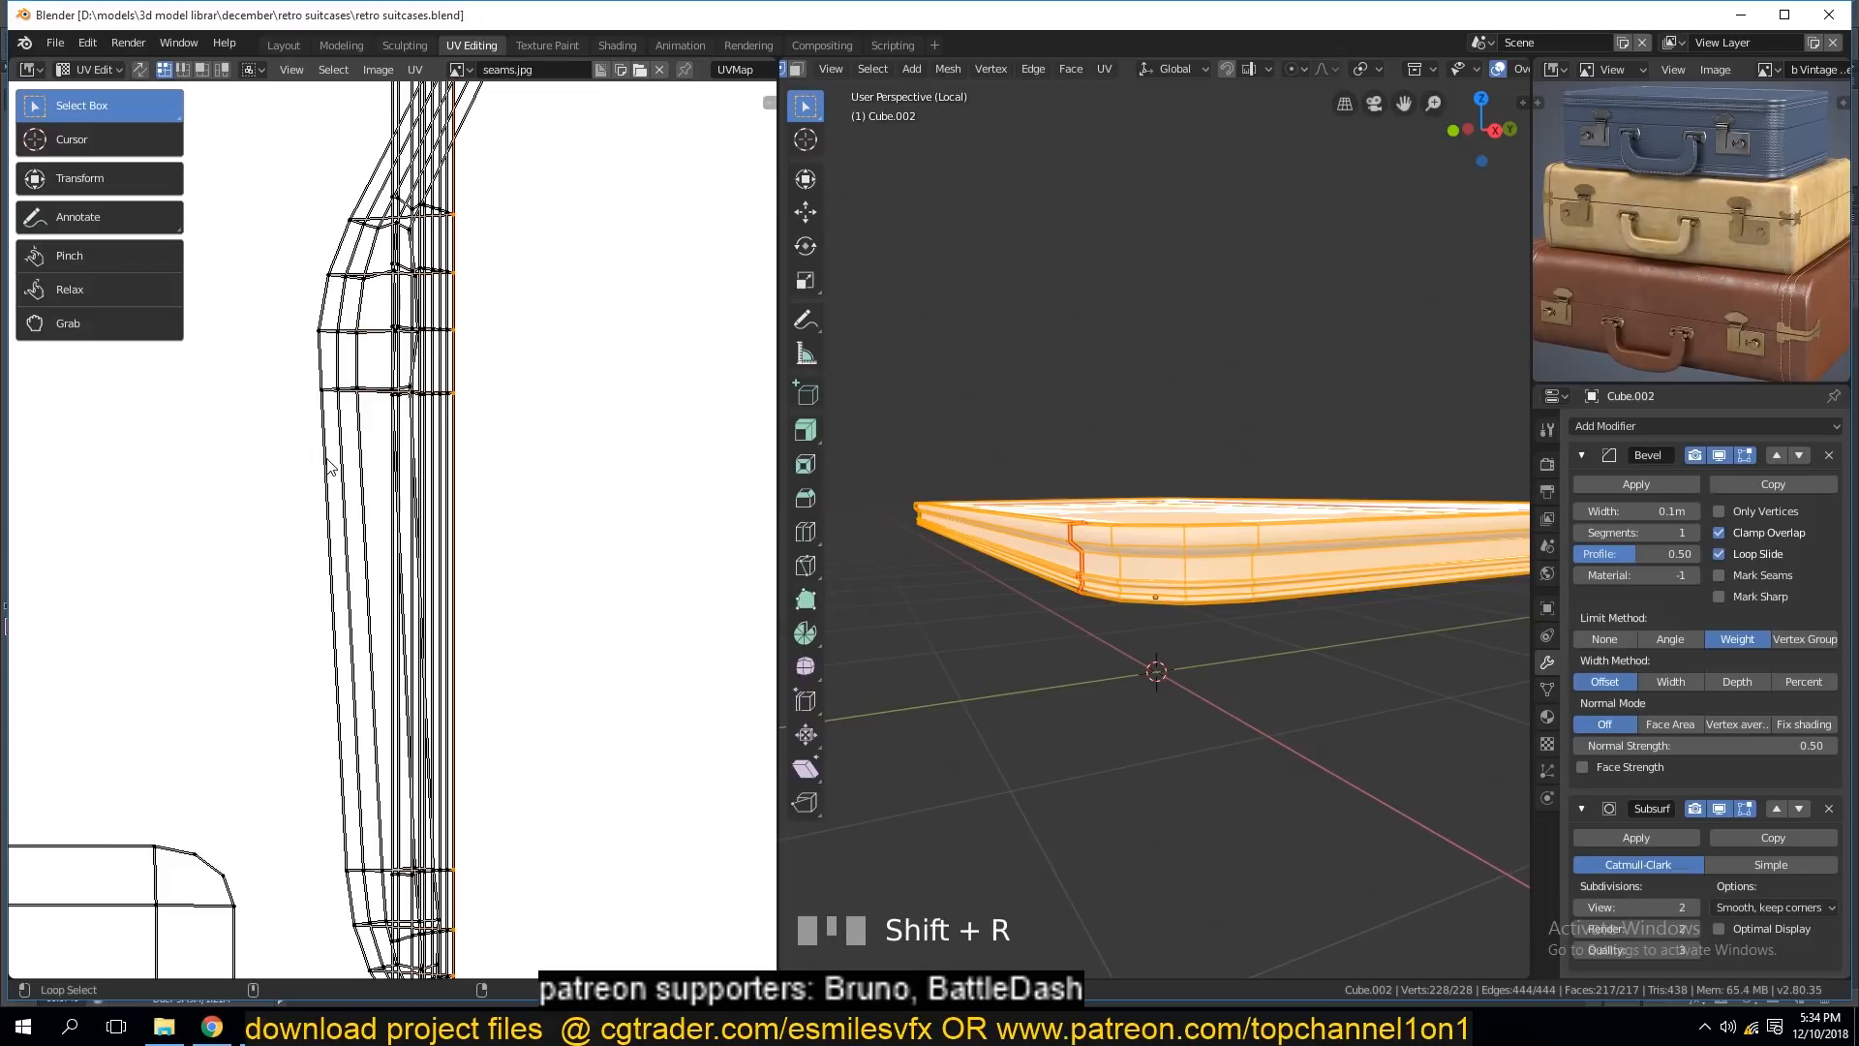
pyautogui.keyDown('alt'); pyautogui.click(324, 457); pyautogui.keyUp('alt')
pyautogui.hotkey('shift', 'r')
pyautogui.keyDown('alt'); pyautogui.click(343, 465); pyautogui.keyUp('alt')
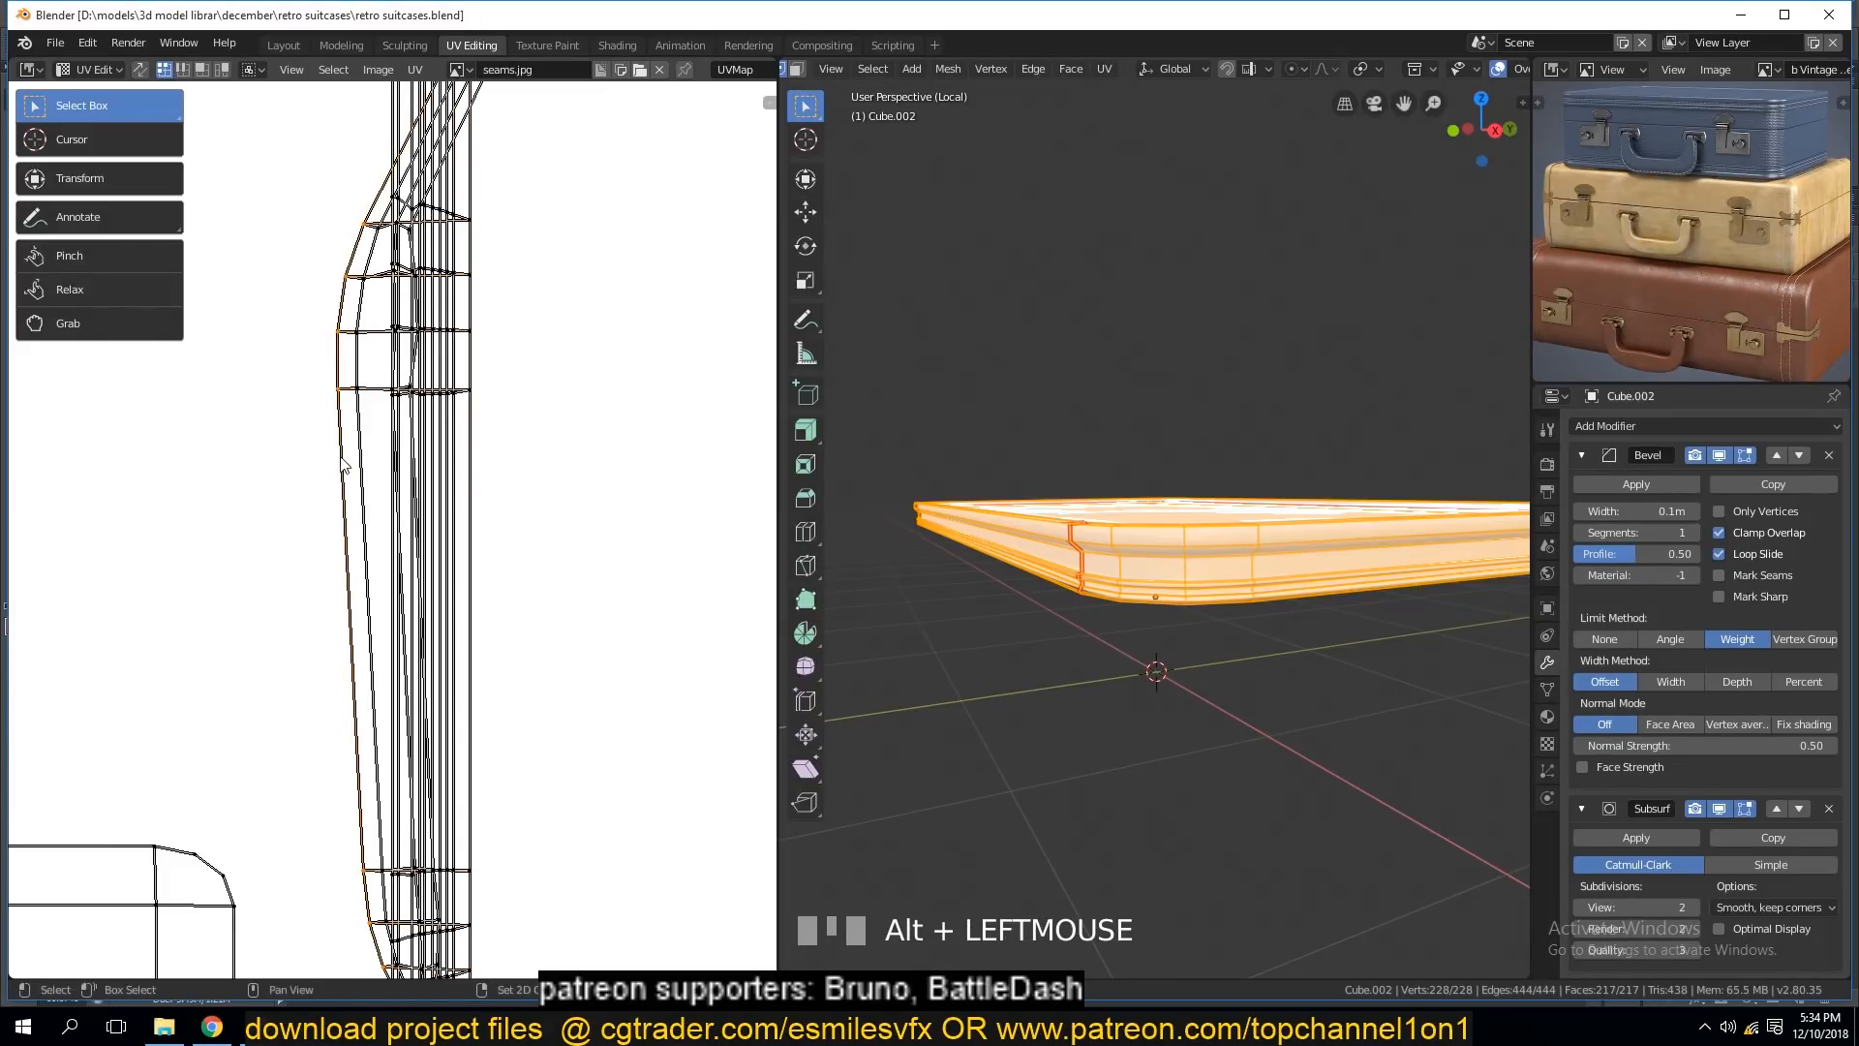
pyautogui.hotkey('shift', 'r')
pyautogui.keyDown('alt'); pyautogui.click(373, 464); pyautogui.keyUp('alt')
pyautogui.hotkey('shift', 'r')
pyautogui.keyDown('alt'); pyautogui.click(381, 462); pyautogui.keyUp('alt')
pyautogui.hotkey('shift', 'r')
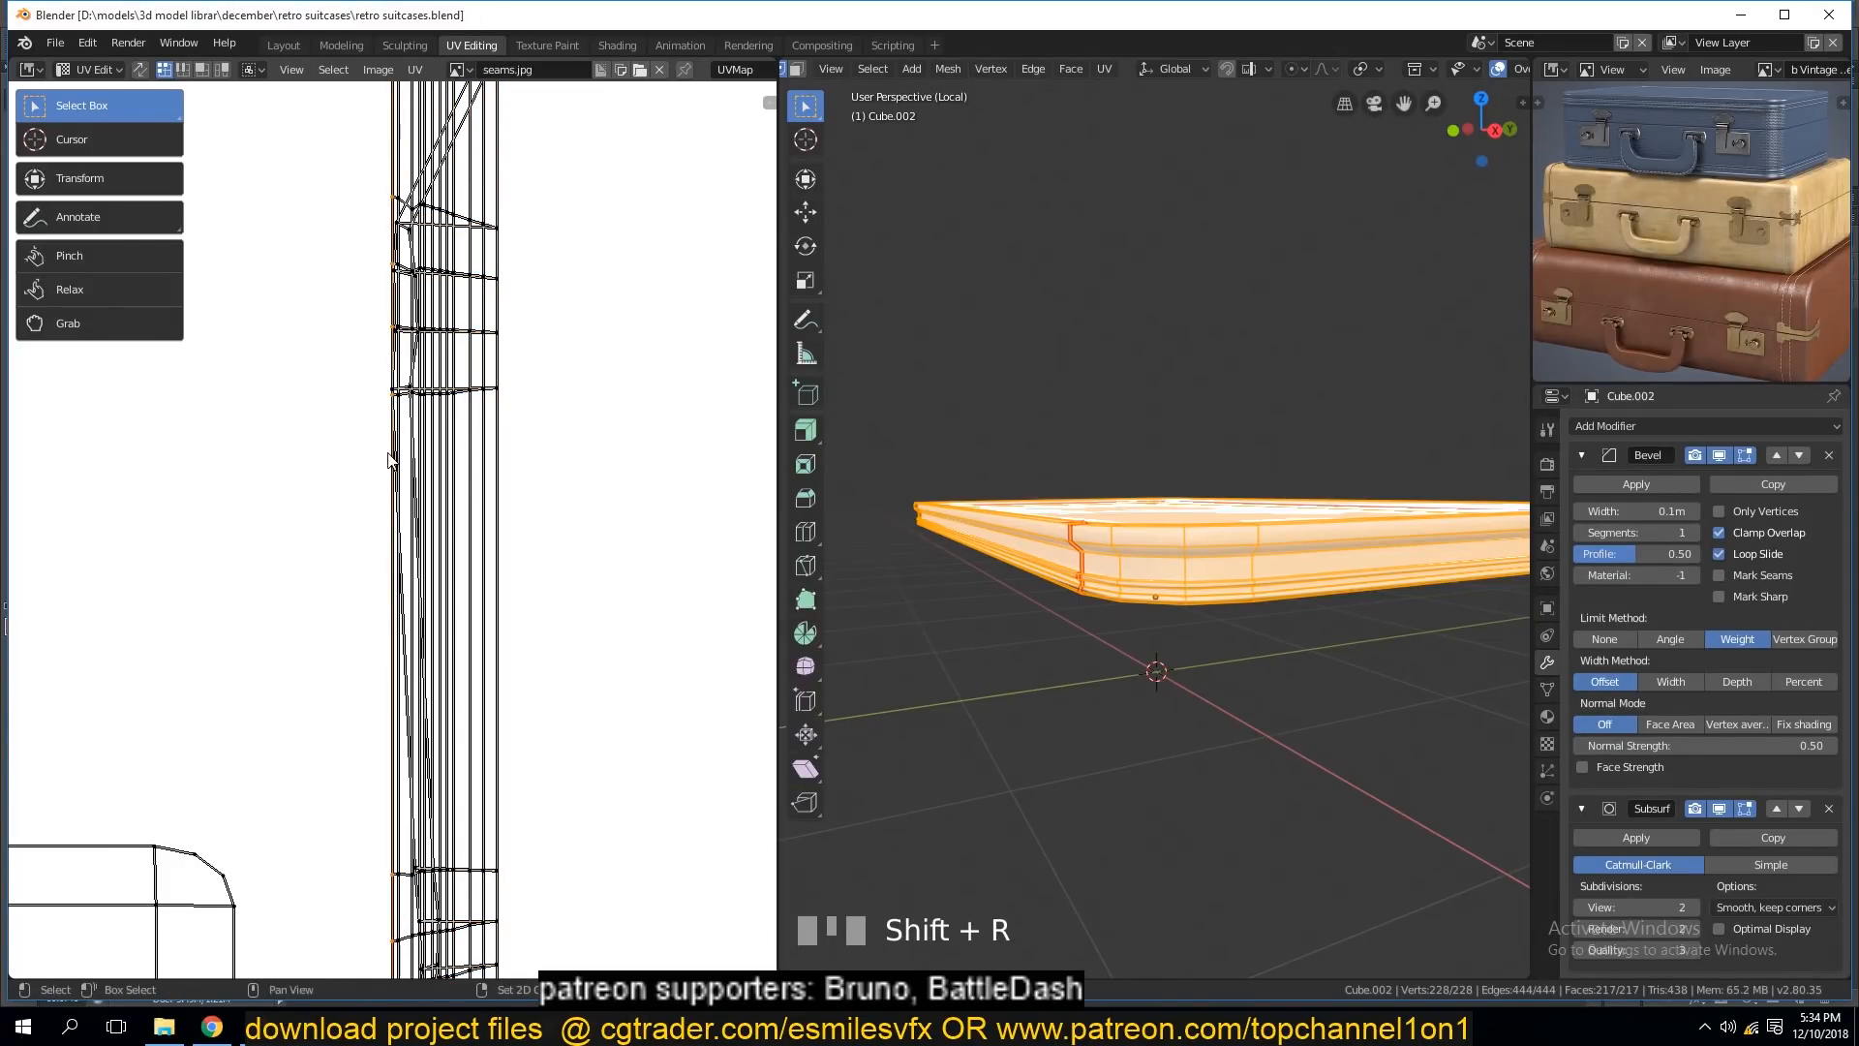
# Repeat Align X on the remaining crooked lengthwise loops lying among the already straightened ones of the long strip.
pyautogui.keyDown('alt'); pyautogui.click(388, 459); pyautogui.keyUp('alt')
pyautogui.hotkey('shift', 'r')
pyautogui.keyDown('alt'); pyautogui.click(401, 447); pyautogui.keyUp('alt')
pyautogui.hotkey('shift', 'r')
pyautogui.keyDown('alt'); pyautogui.click(407, 429); pyautogui.keyUp('alt')
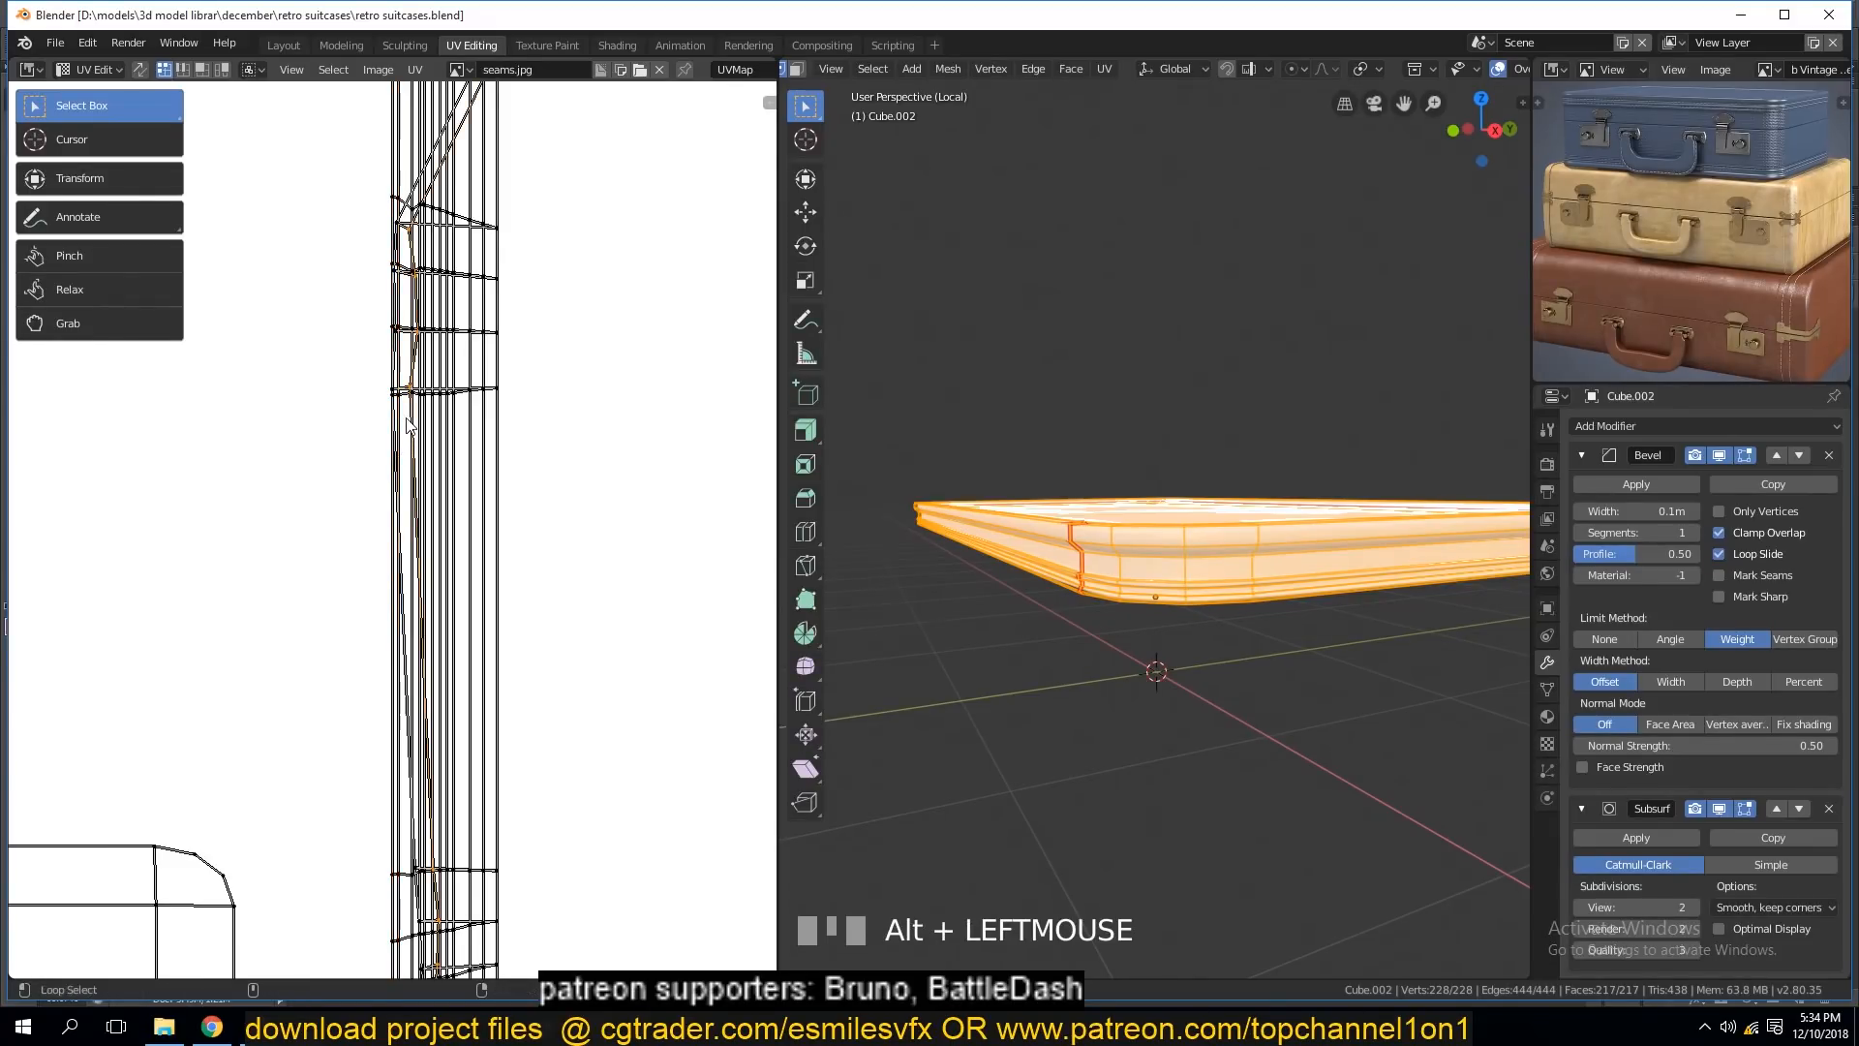
pyautogui.hotkey('shift', 'r')
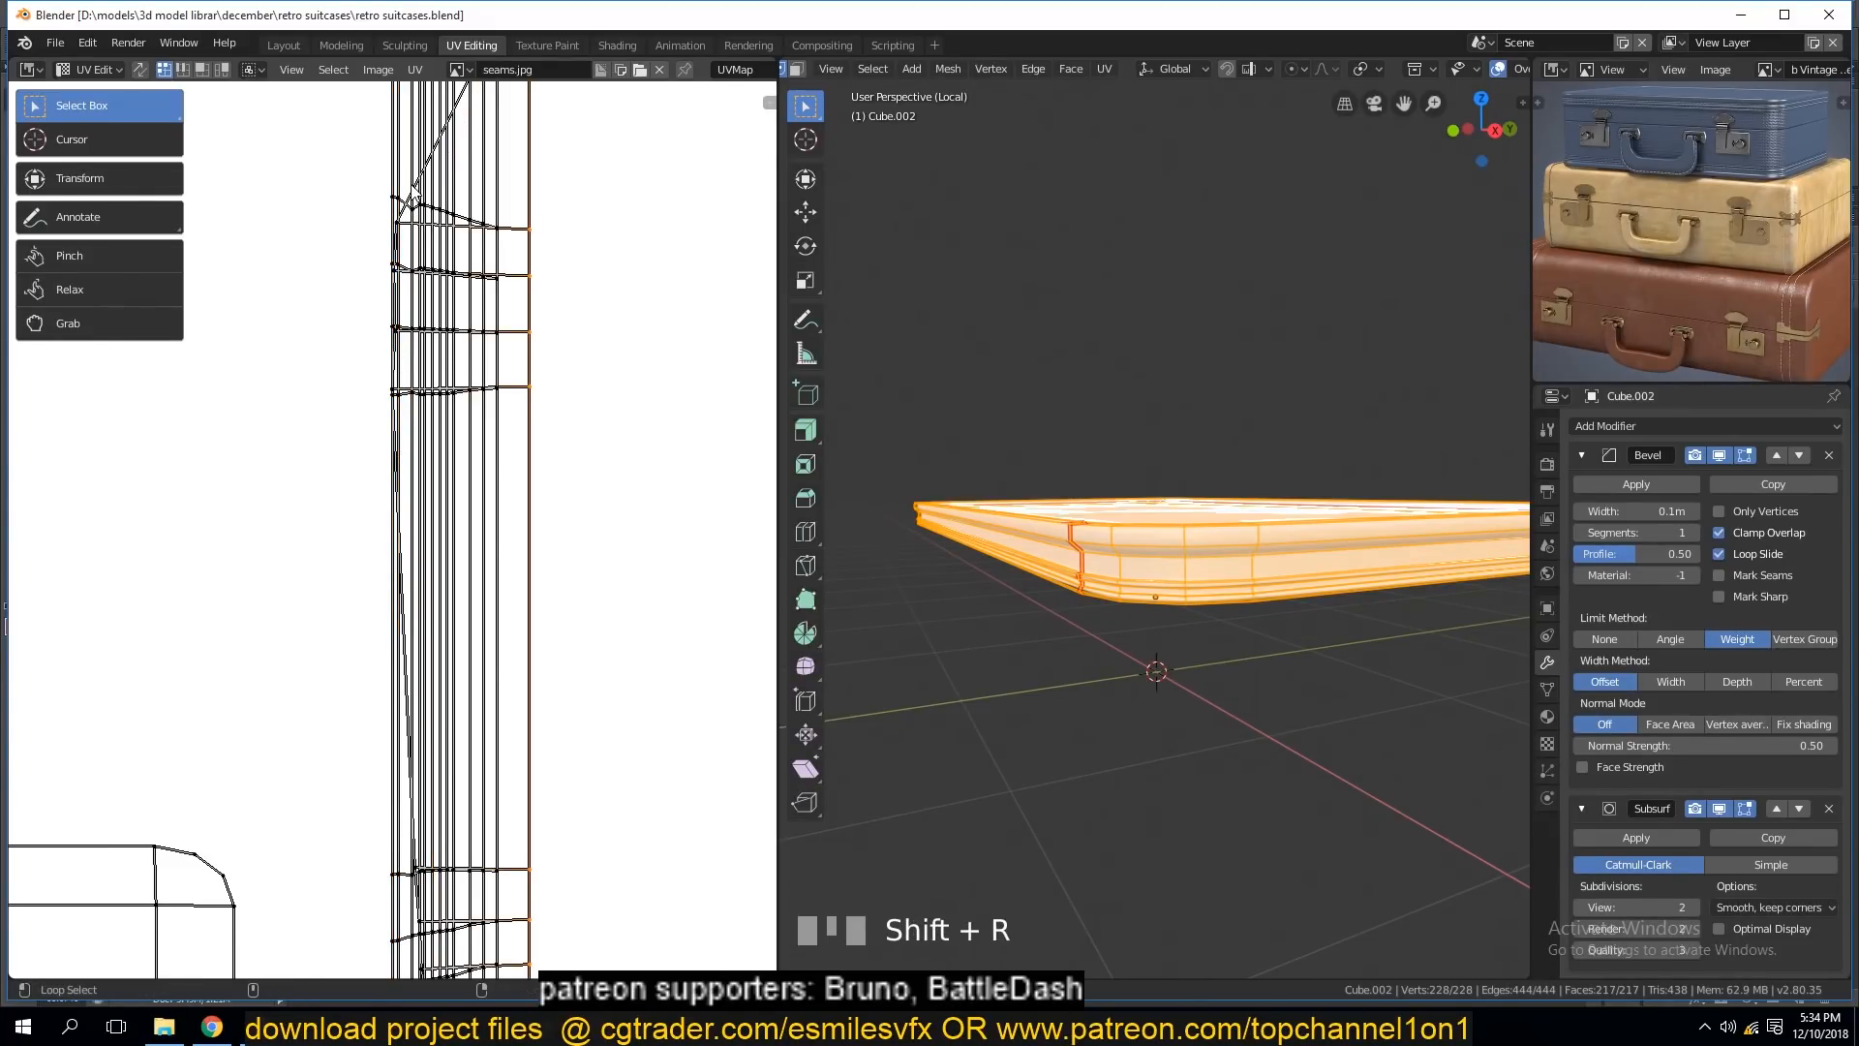
pyautogui.keyDown('alt'); pyautogui.click(415, 198); pyautogui.keyUp('alt')
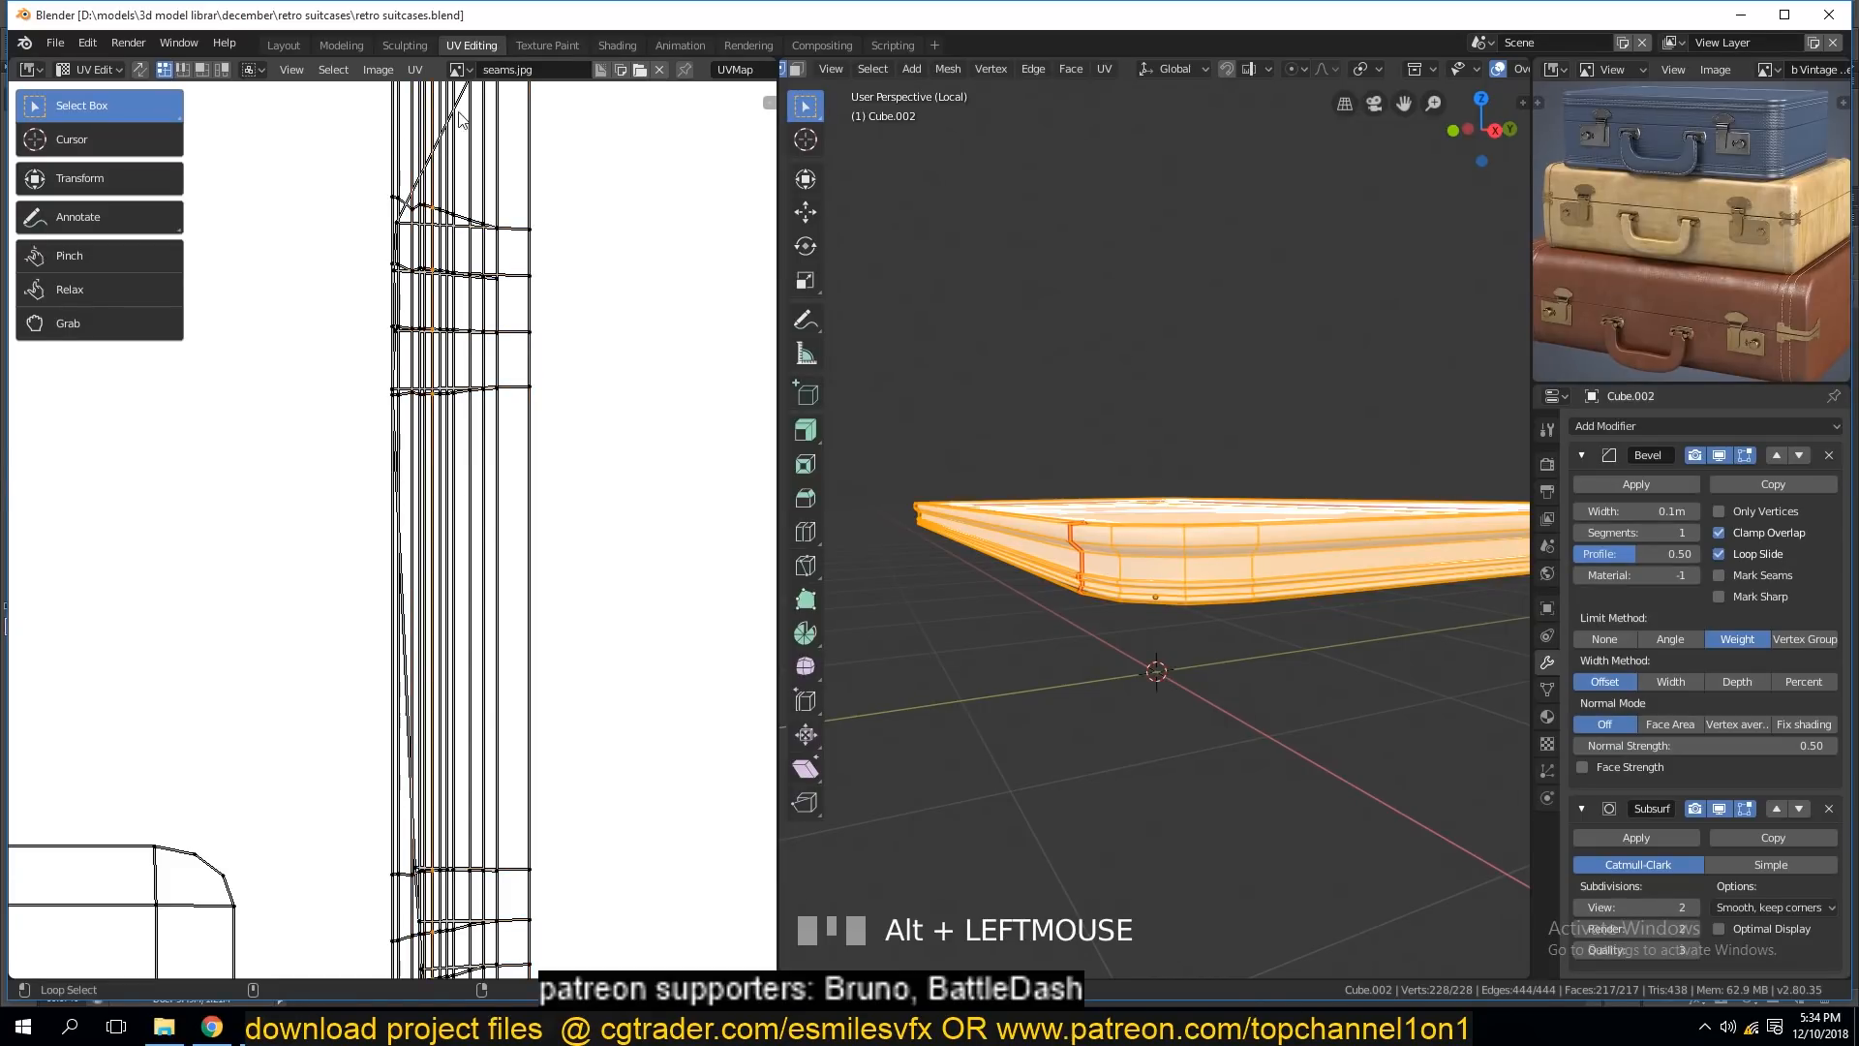
pyautogui.hotkey('shift', 'r')
pyautogui.scroll(-5, 569, 281)
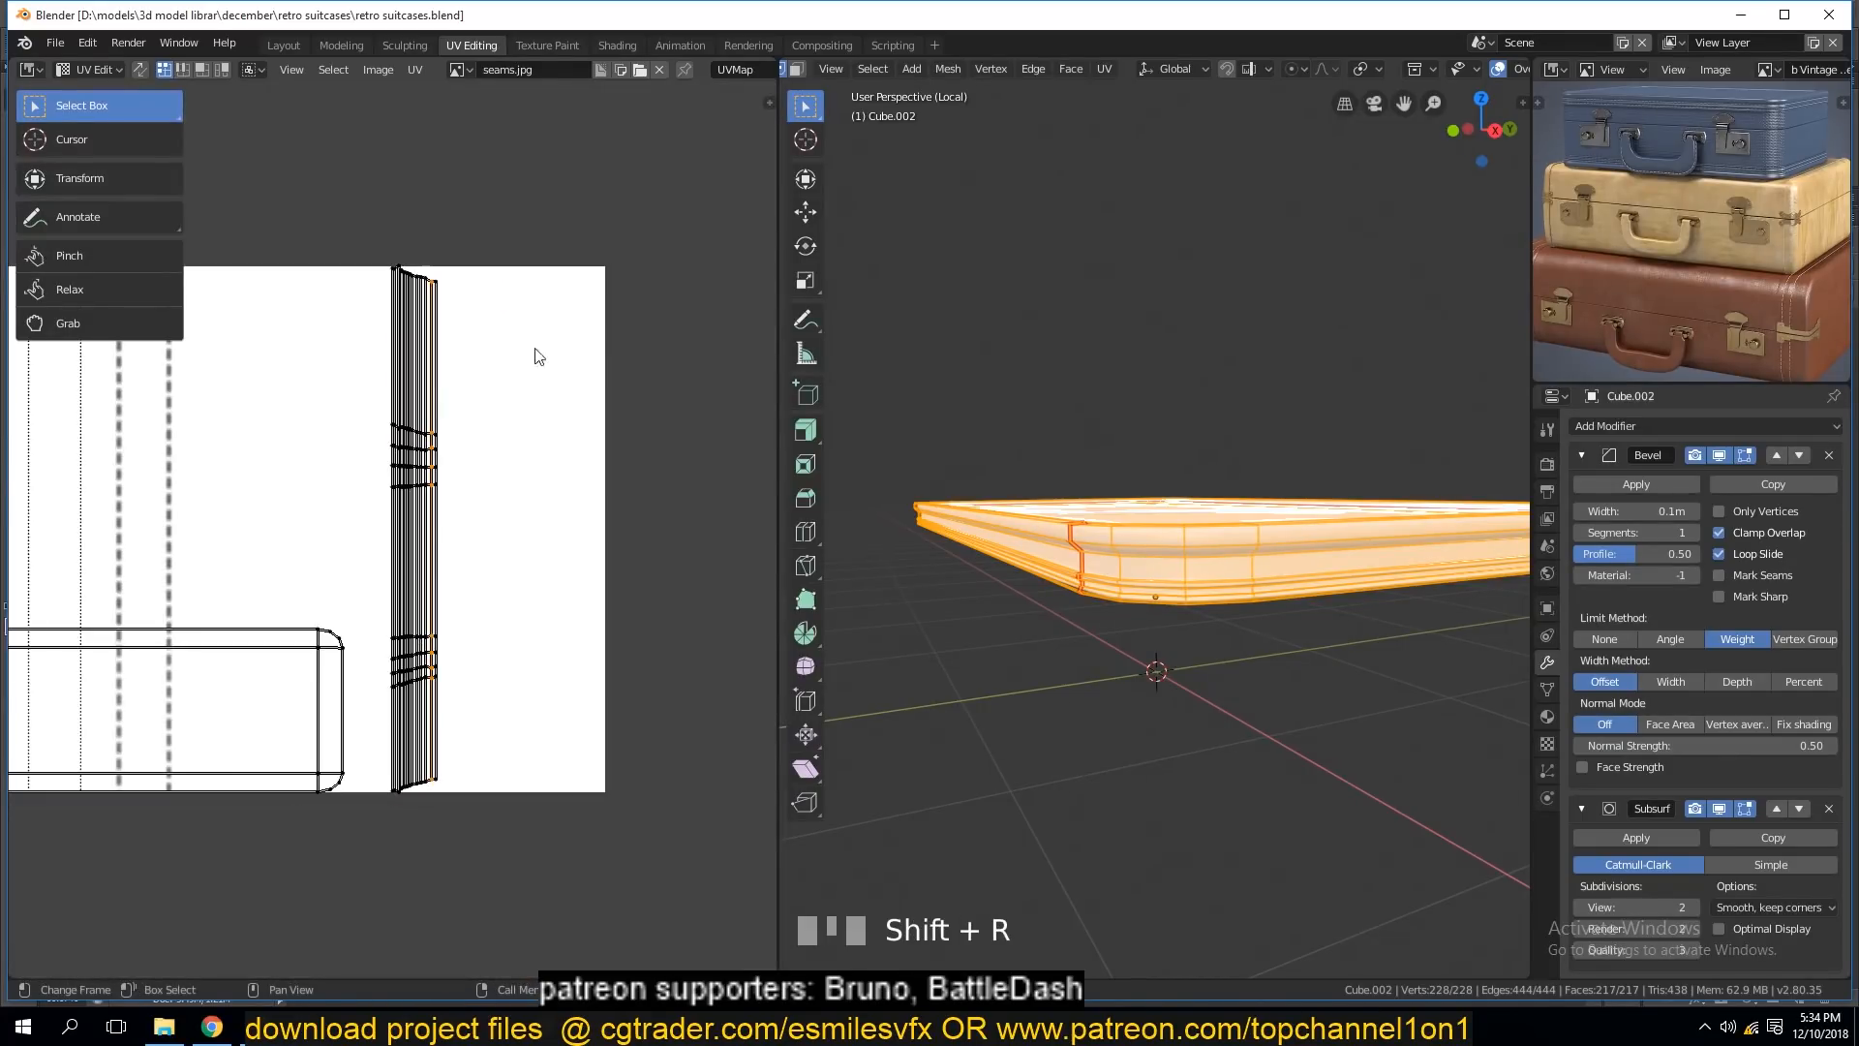
# Move the whole long strip island about 0.3 left and 0.05 up, beside the rightmost dashed stitch line of the seams image.
pyautogui.press('Tab')
pyautogui.press('Tab')
pyautogui.scroll(-1, 481, 433)
pyautogui.press('a')
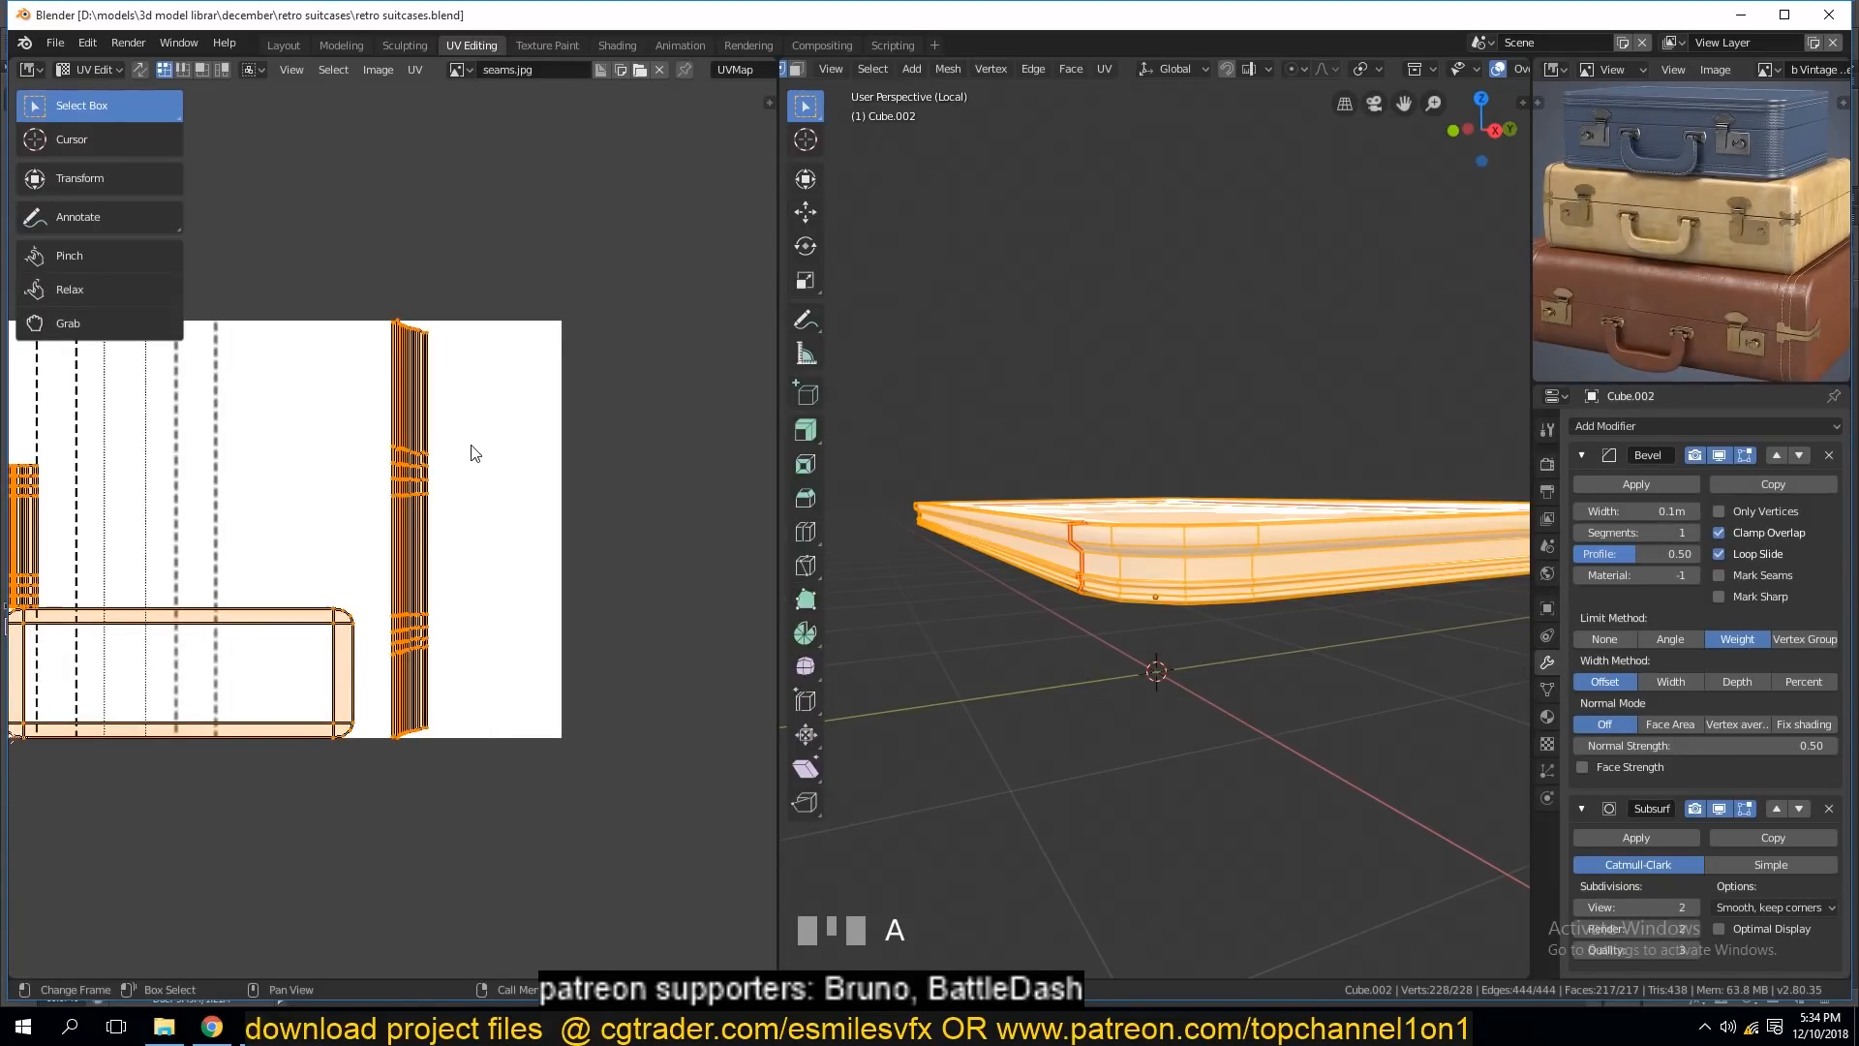
pyautogui.click(414, 441)
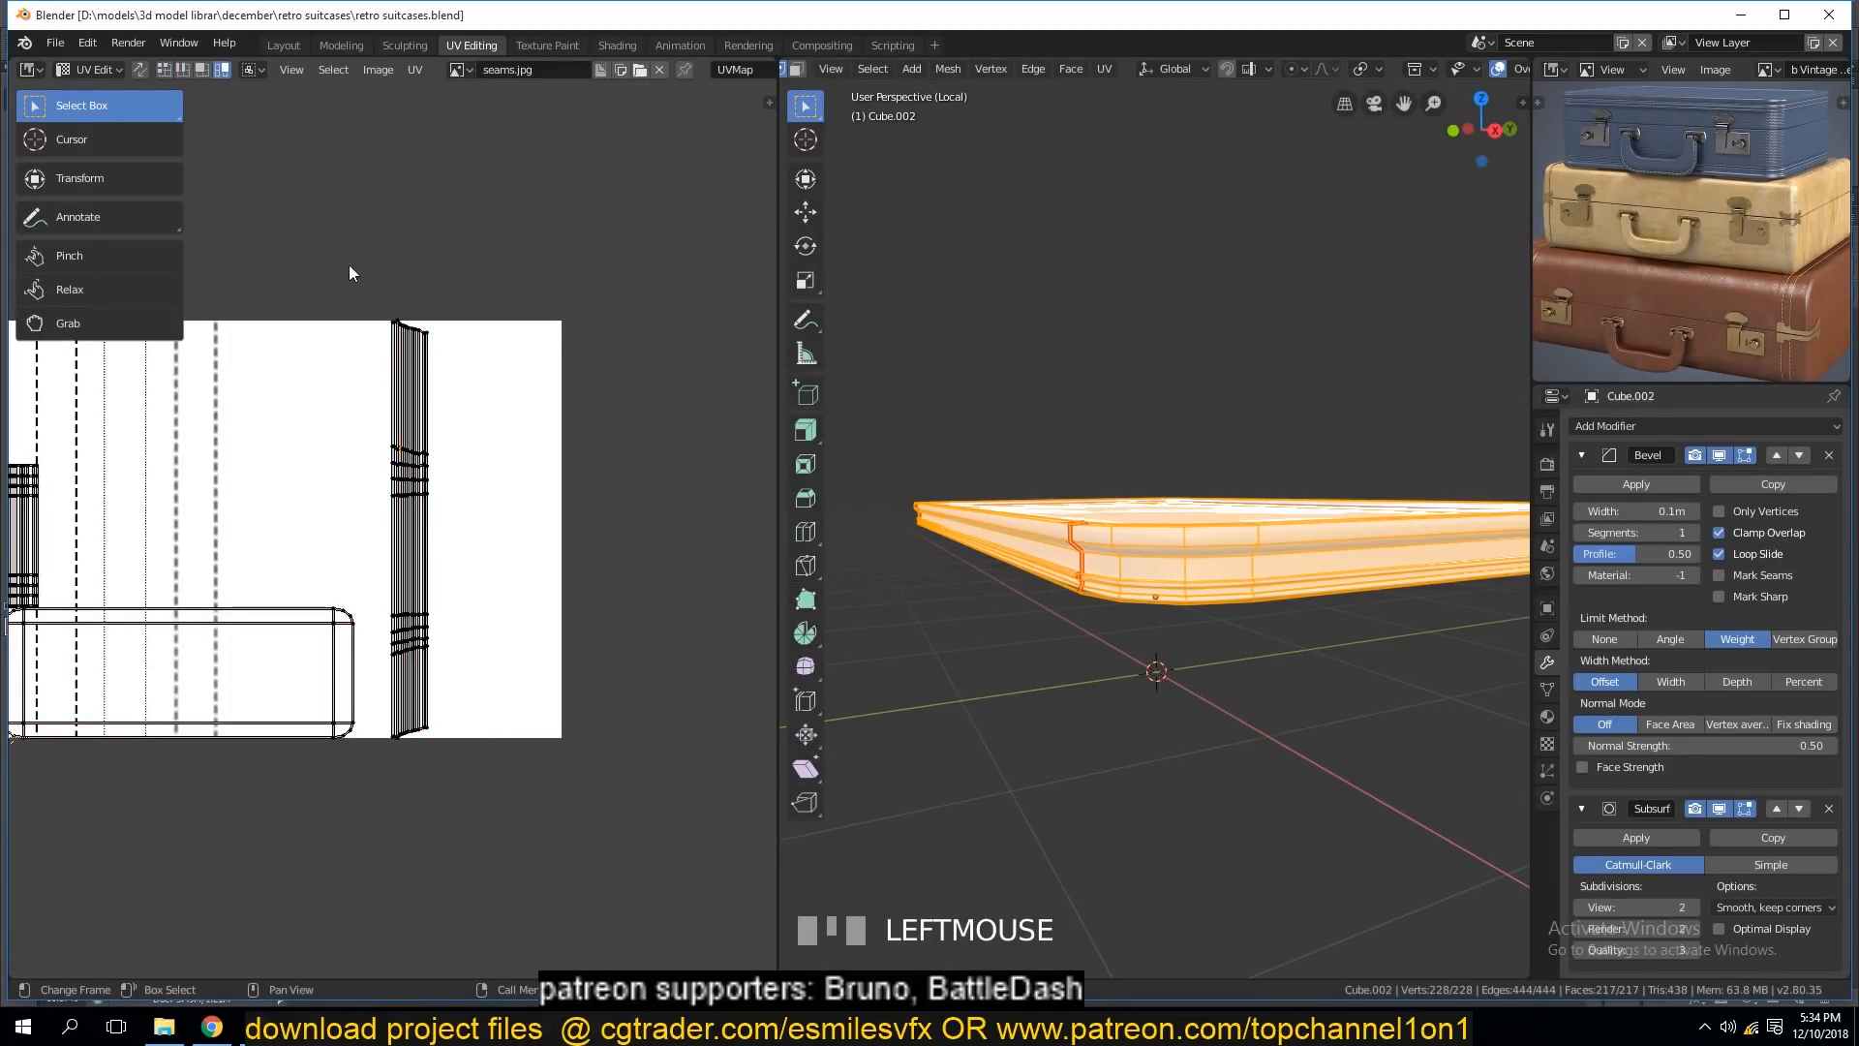
pyautogui.click(419, 500)
pyautogui.press('g')
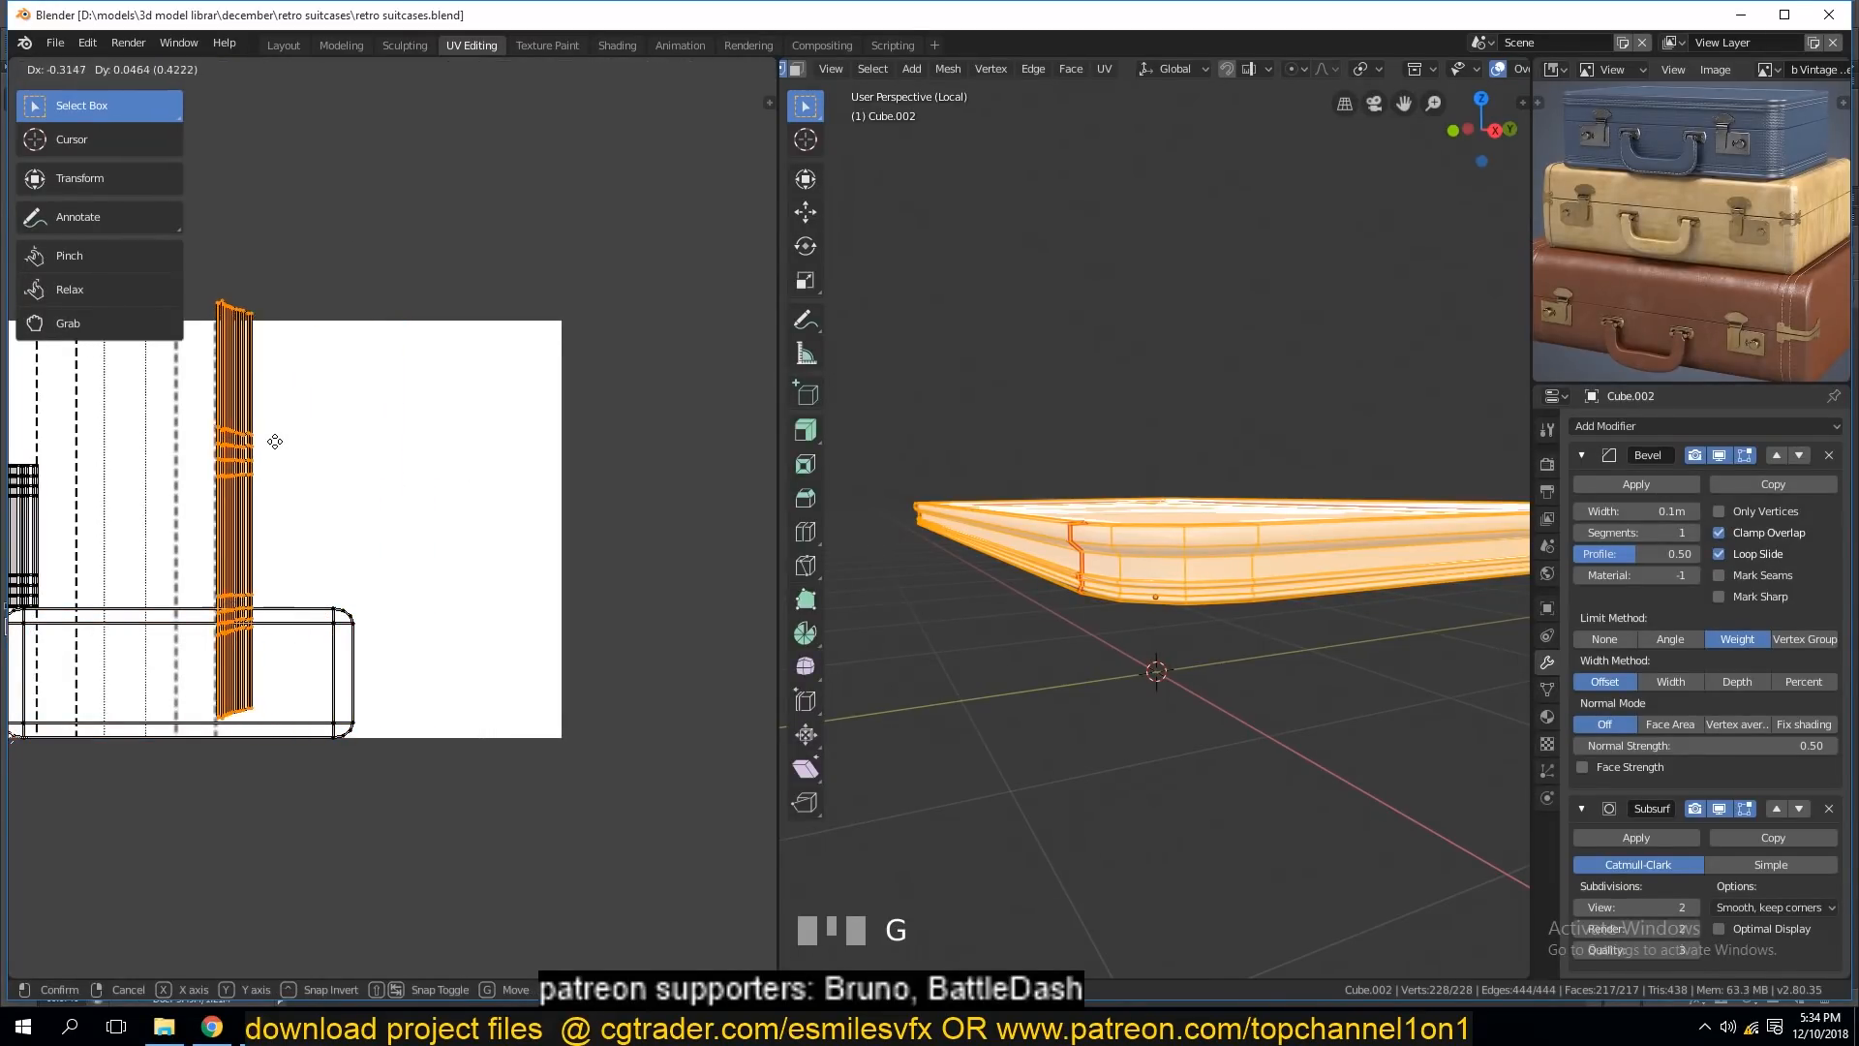
pyautogui.click(269, 439)
pyautogui.moveTo(989, 582); pyautogui.dragTo(1520, 609, button='middle')
pyautogui.scroll(2, 1519, 608)
pyautogui.press('`')
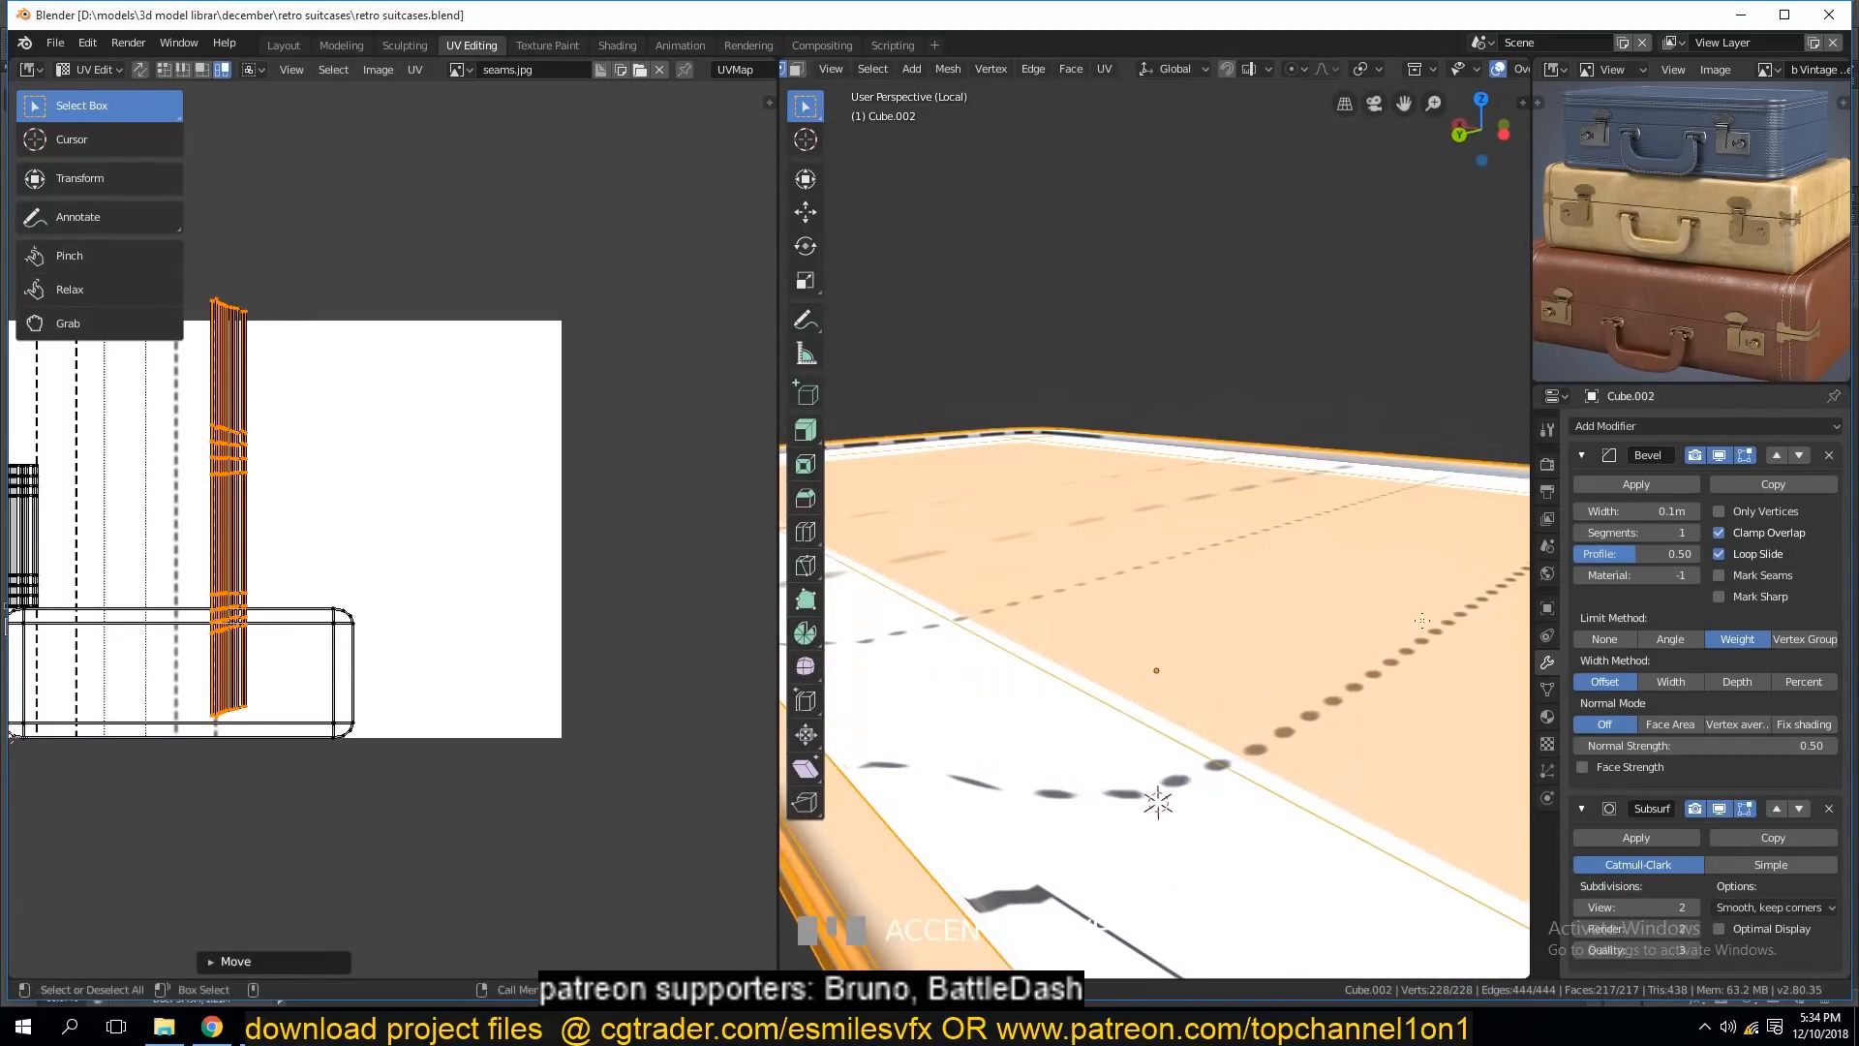
pyautogui.scroll(-2, 1540, 603)
pyautogui.scroll(-4, 1375, 579)
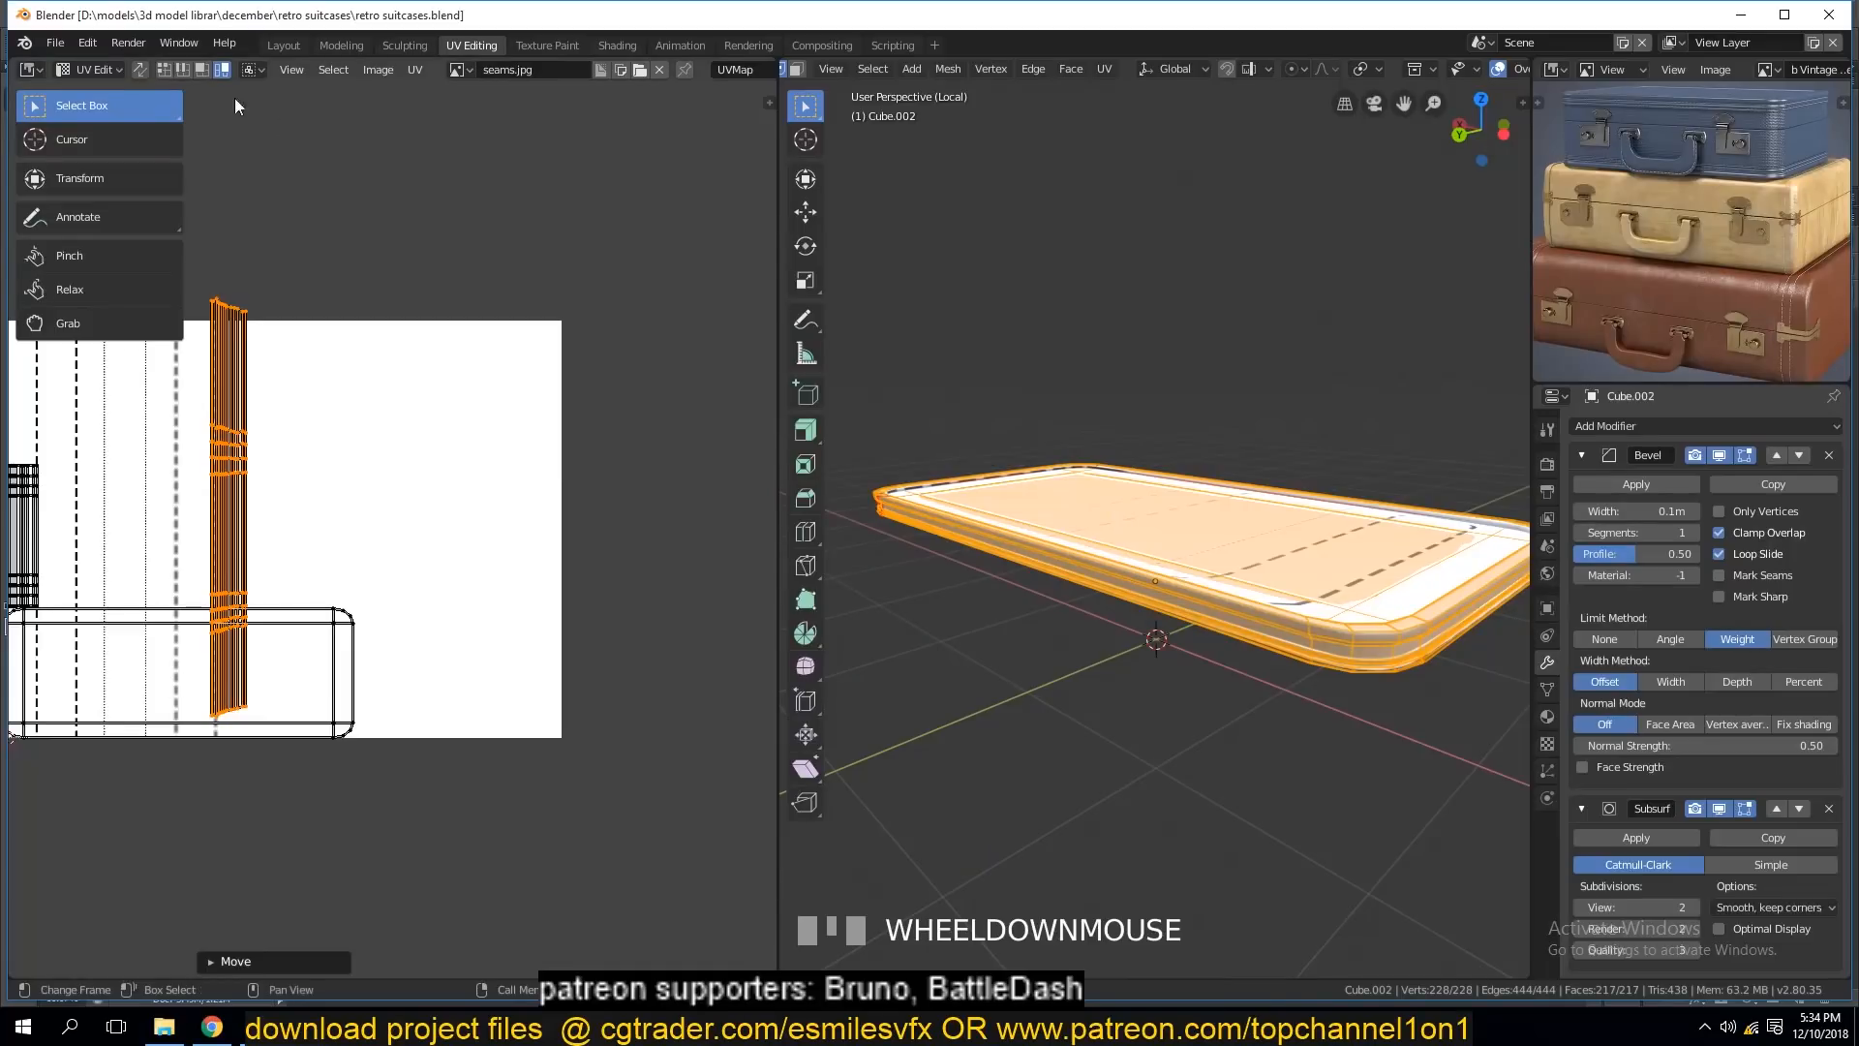
# Select the long strip's linked UV faces with selection syncing on and move them about 0.29 left and 0.05 down onto the second dashed line.
pyautogui.click(140, 69)
pyautogui.click(241, 479)
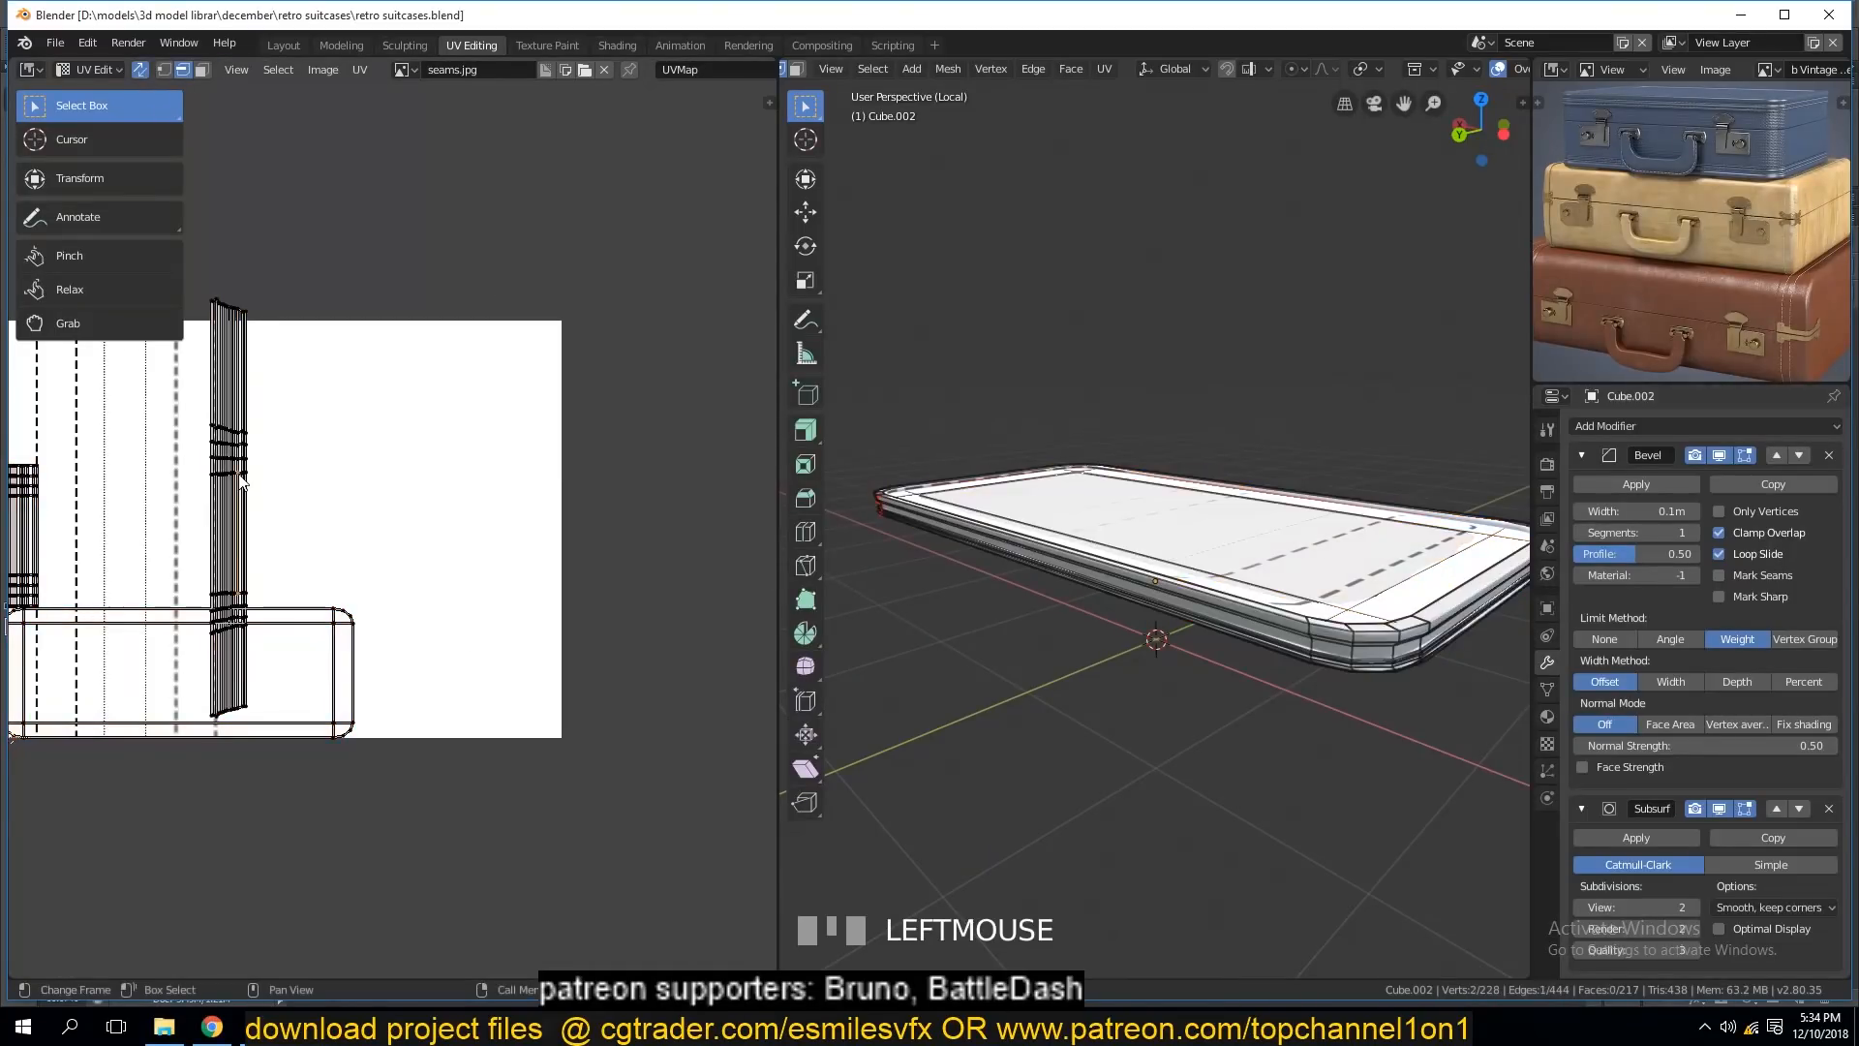
pyautogui.click(202, 70)
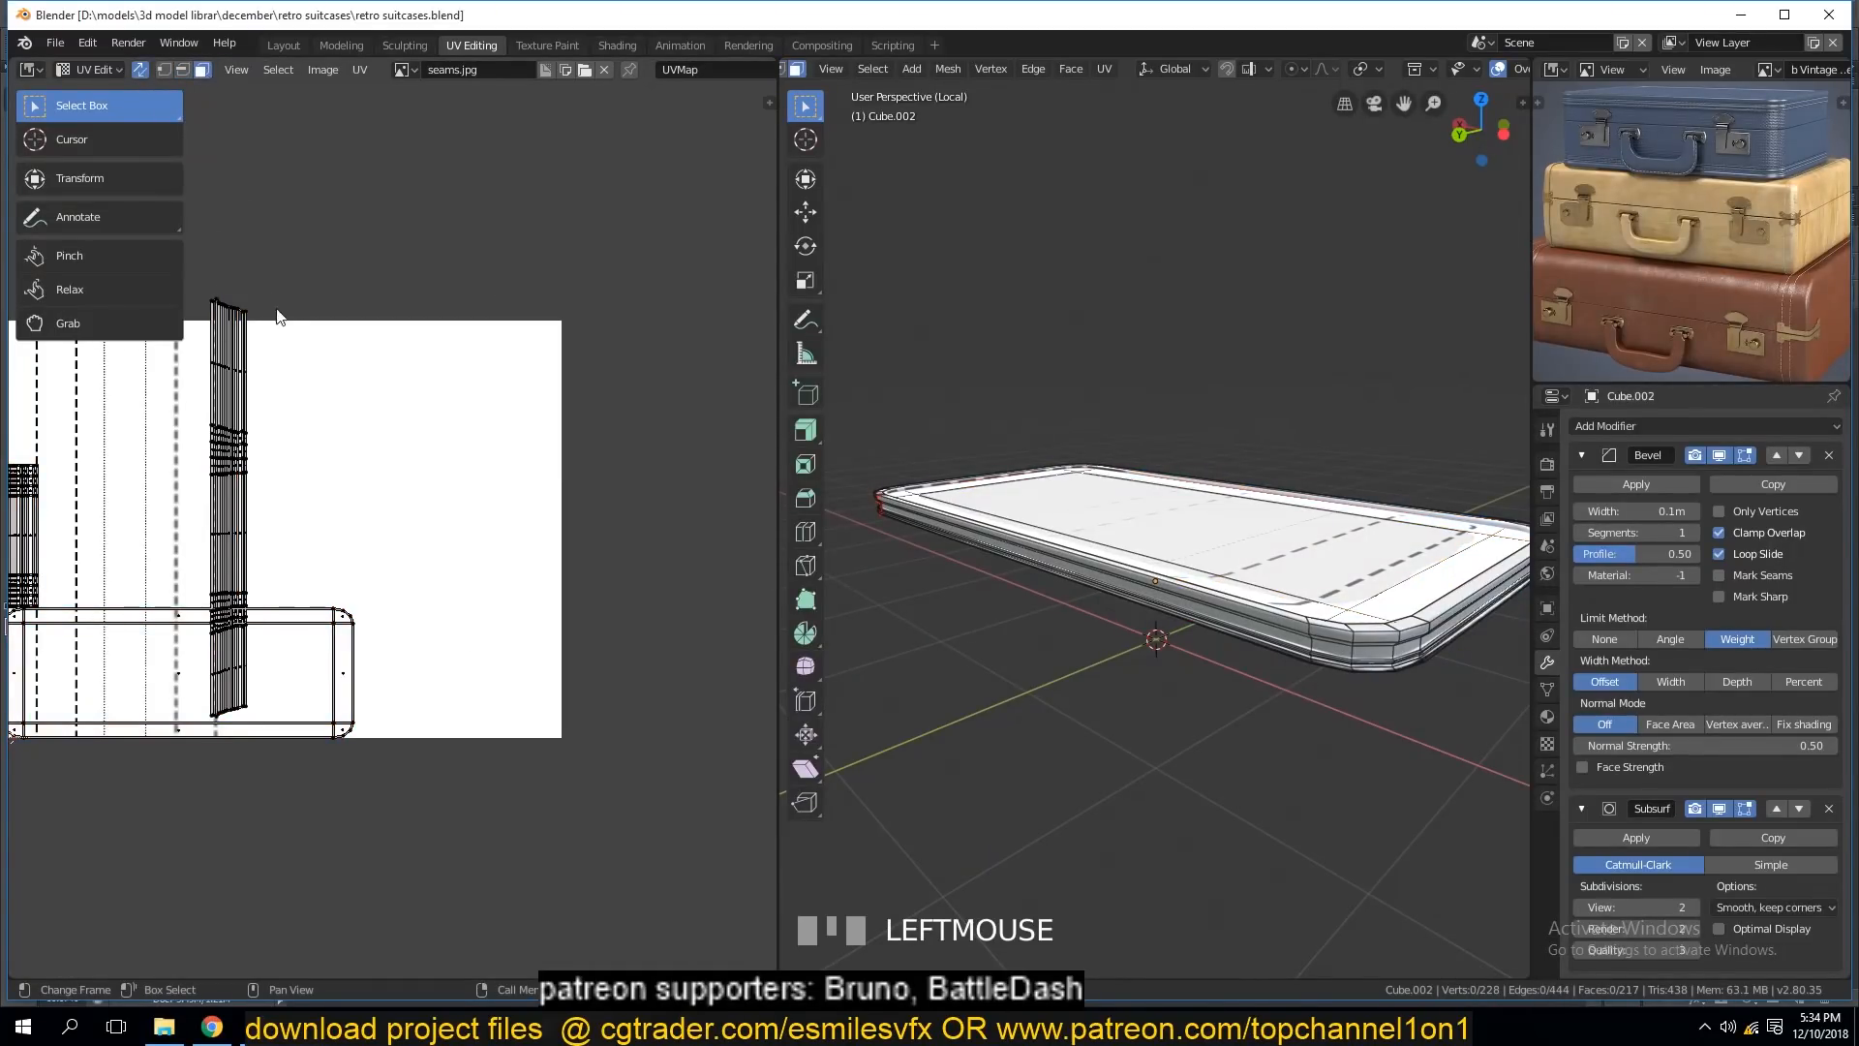
pyautogui.hotkey('ctrl', 'l')
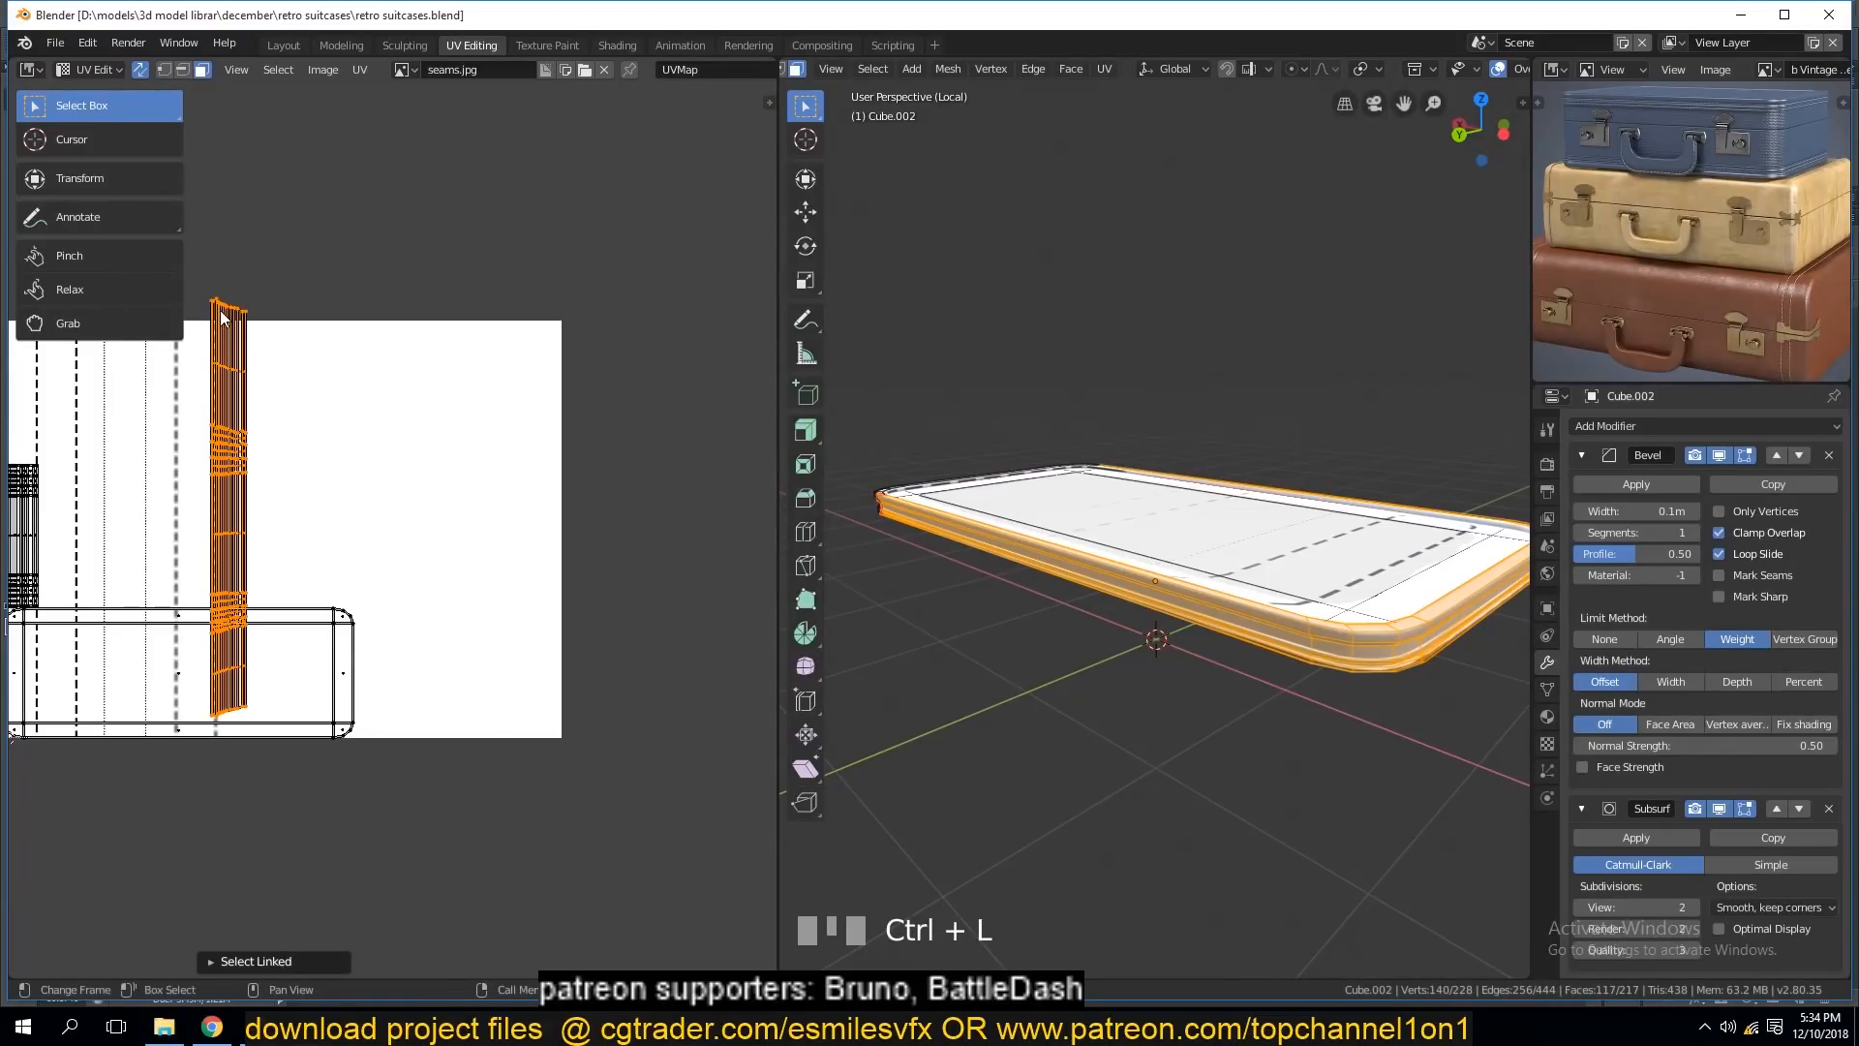
pyautogui.press('`')
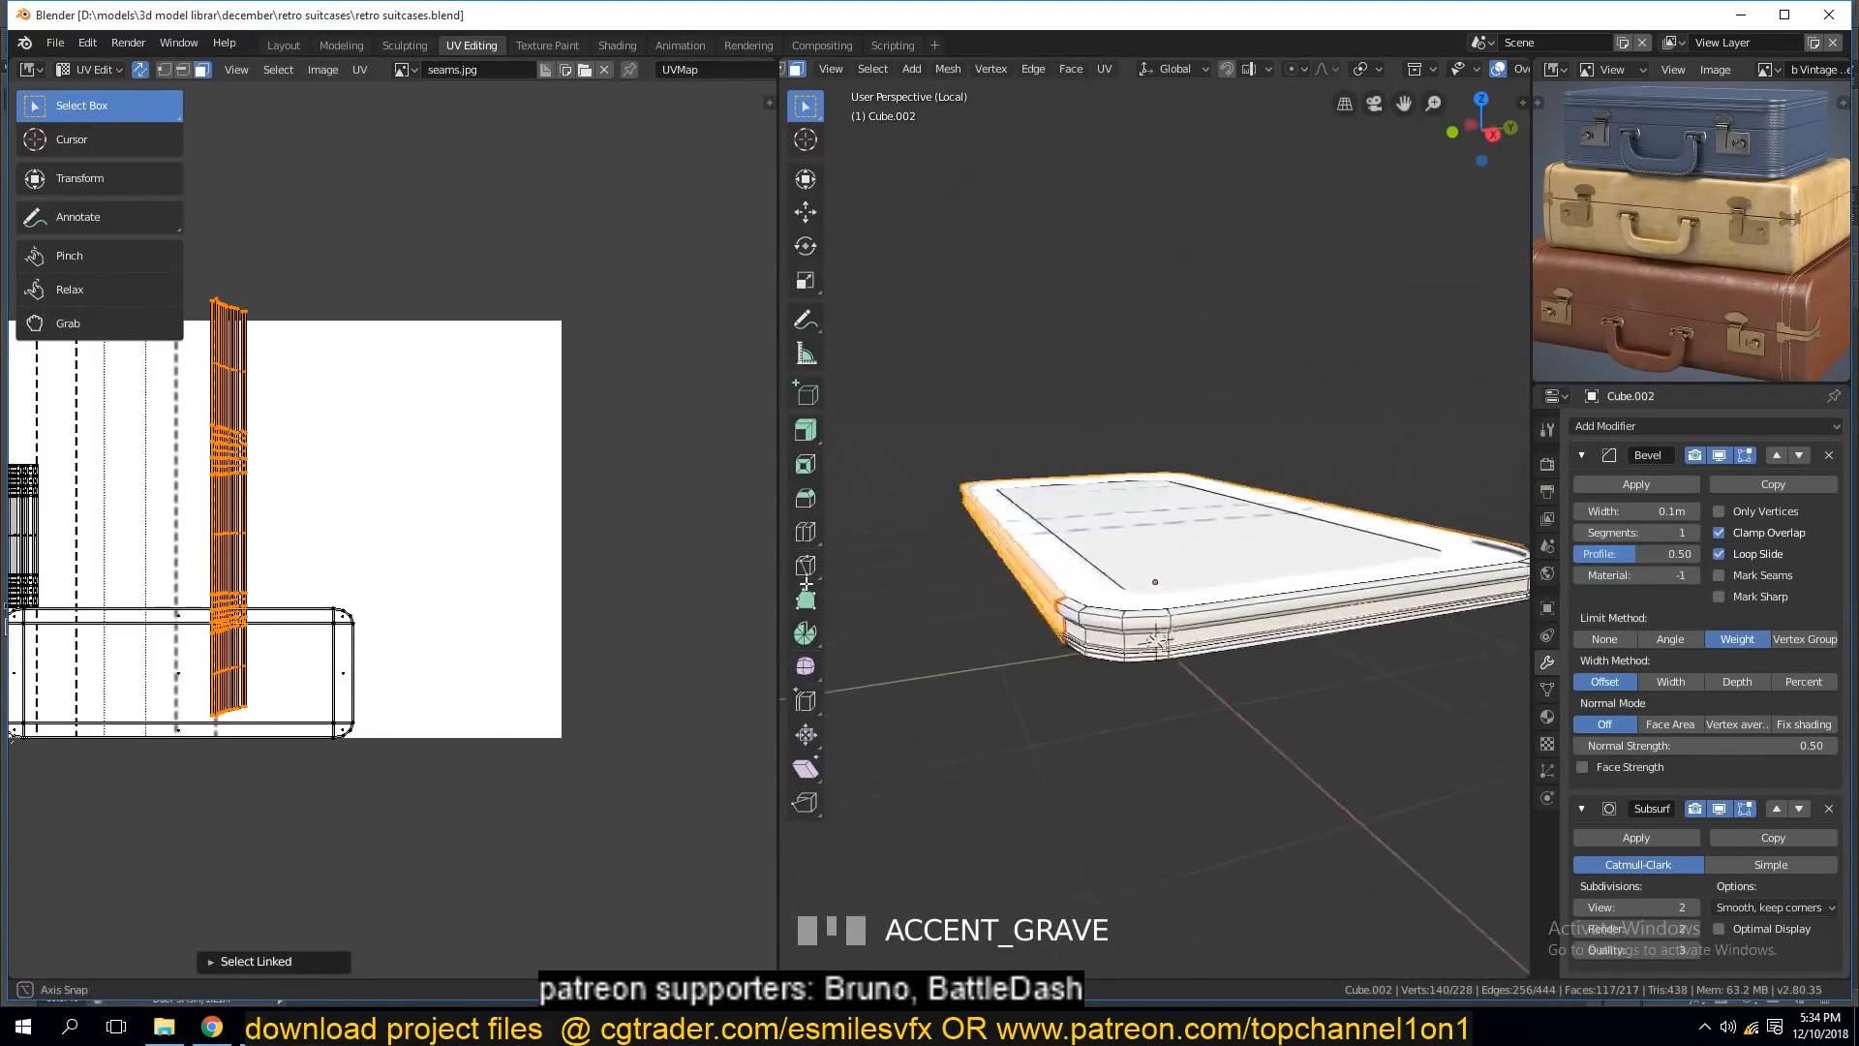
pyautogui.press('g')
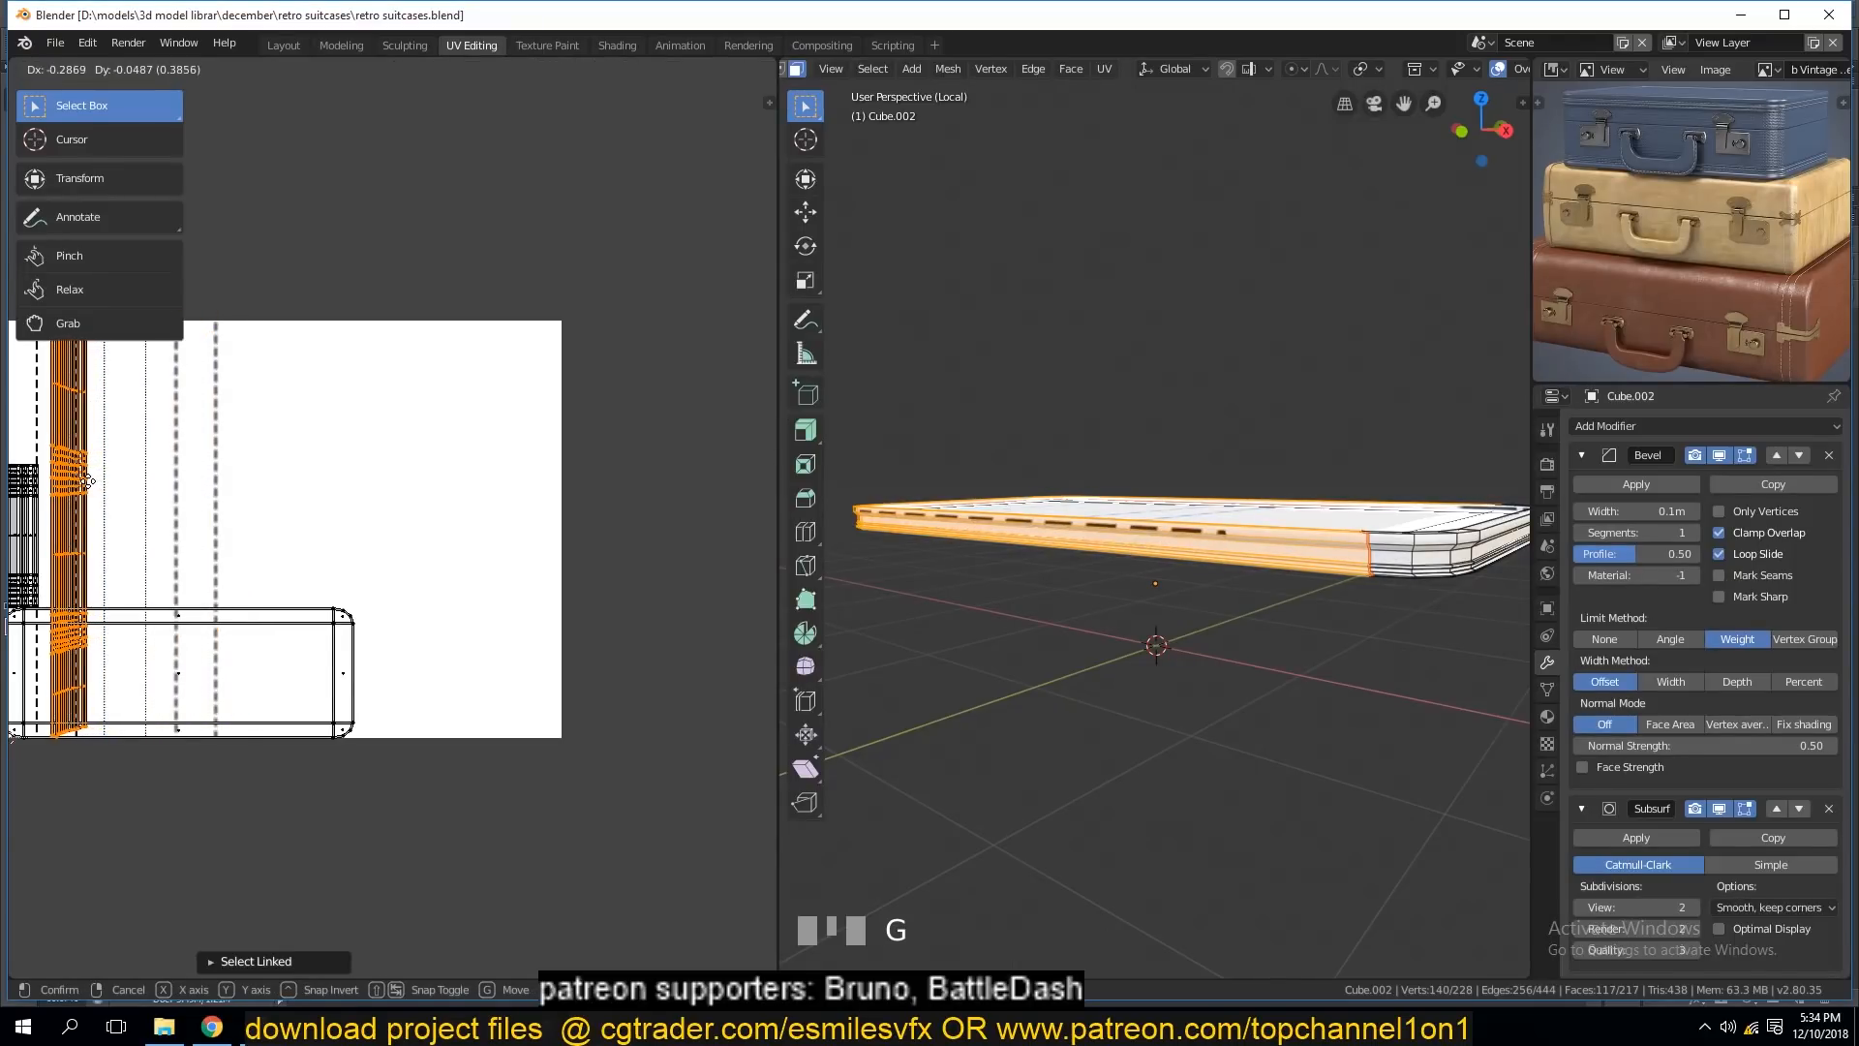
pyautogui.click(94, 482)
# Nudge the long strip island about 0.01 right so the second dashed line runs nearer its middle.
pyautogui.scroll(1, 1623, 128)
pyautogui.scroll(1, 1624, 127)
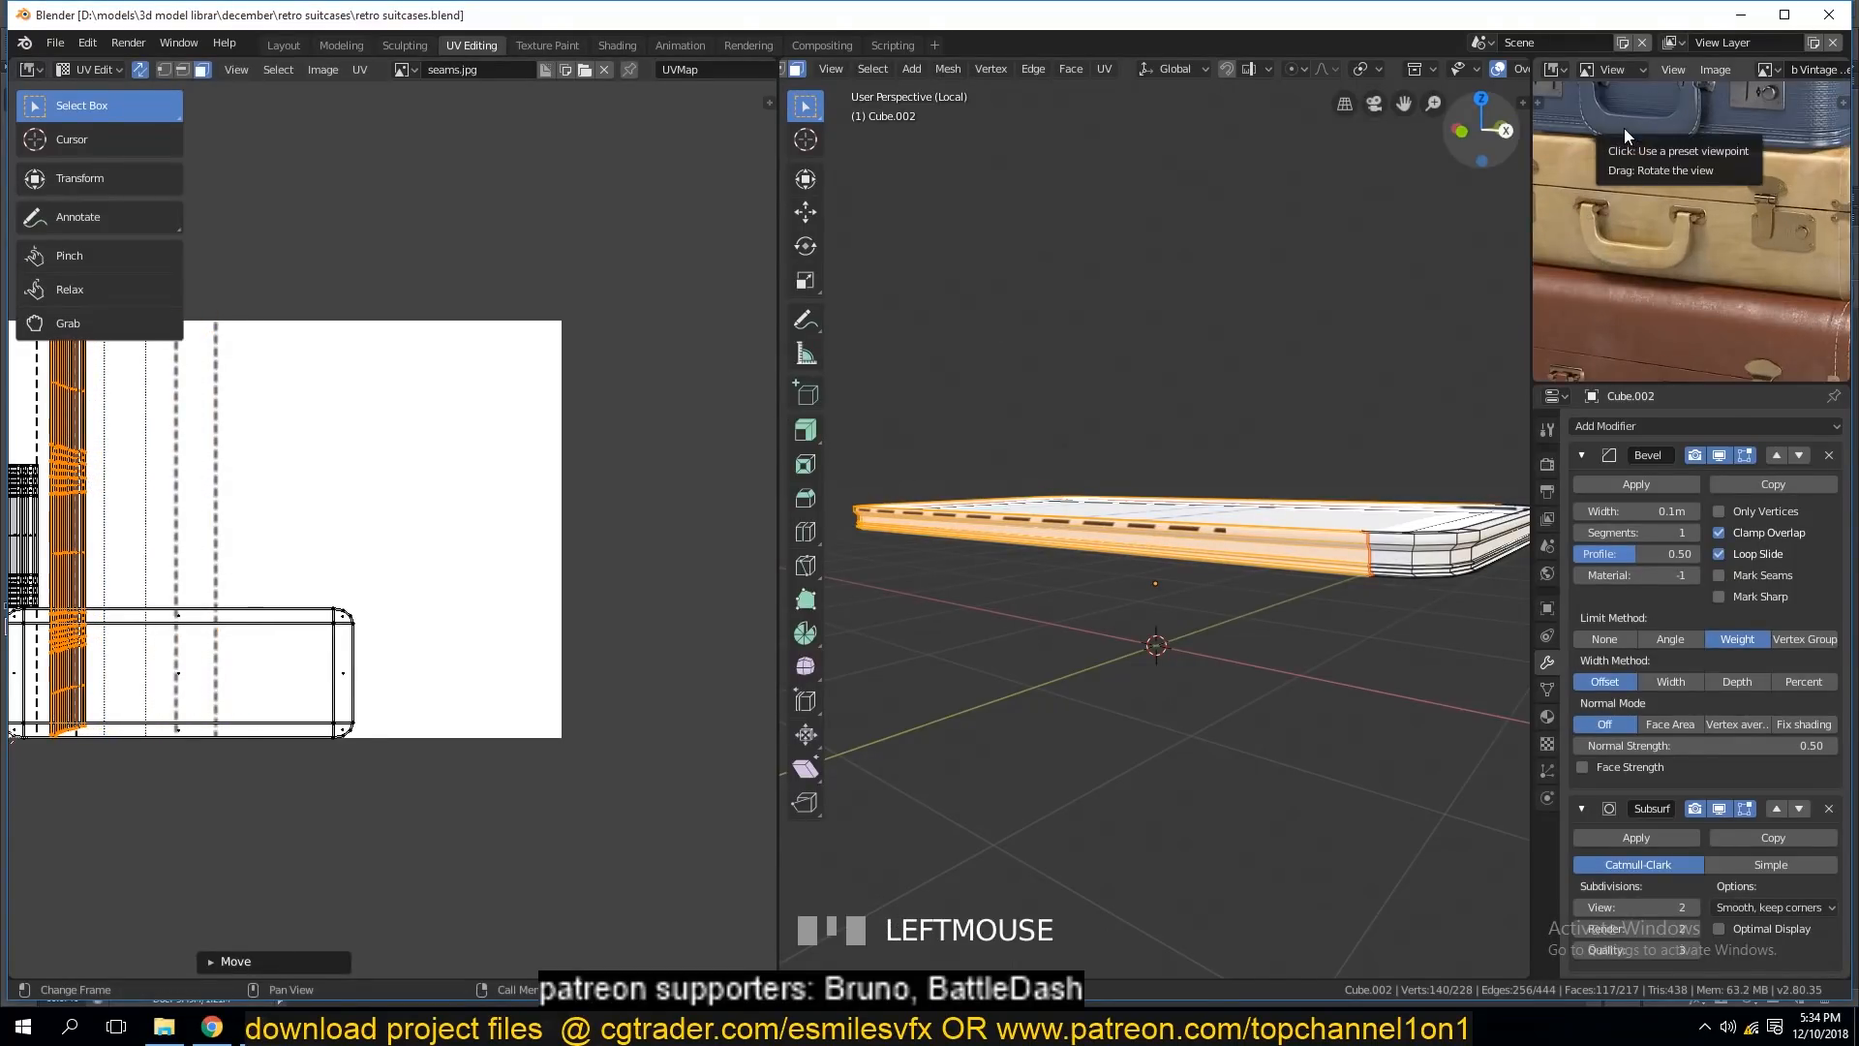
pyautogui.scroll(1, 1637, 253)
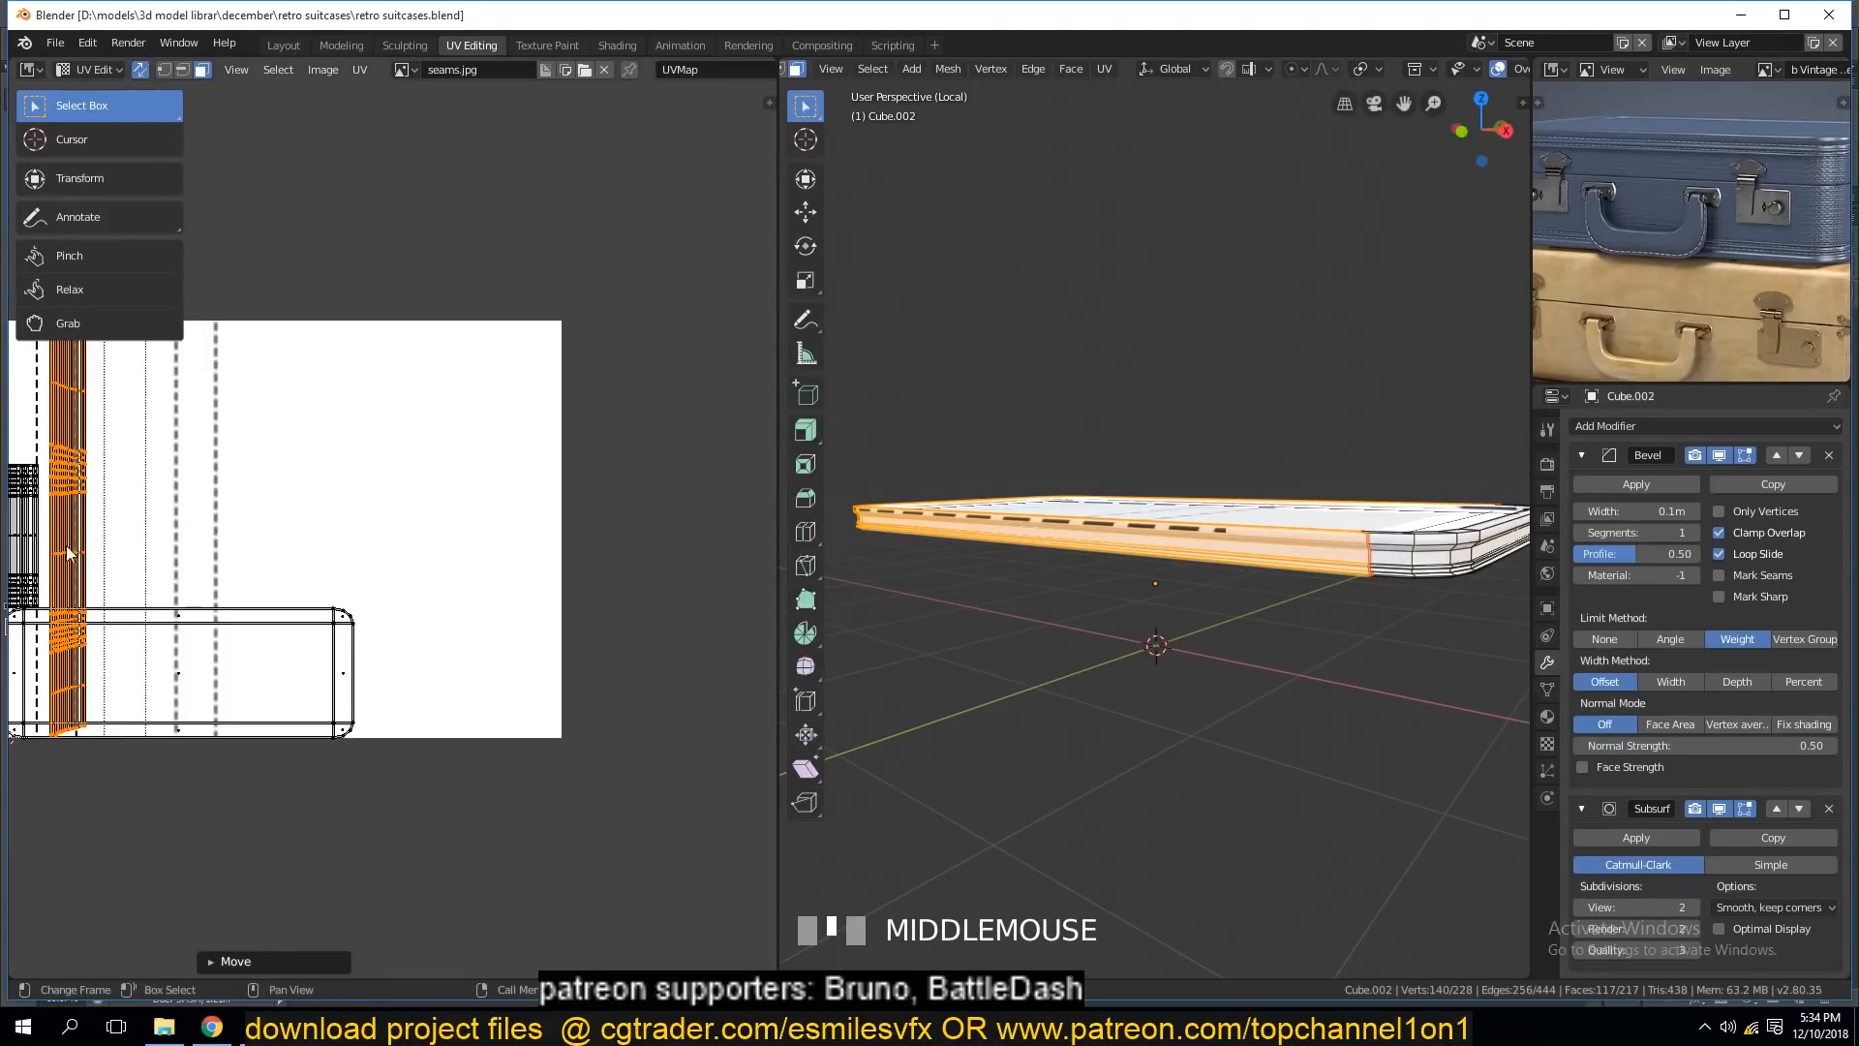
pyautogui.moveTo(60, 548); pyautogui.dragTo(380, 561, button='middle')
pyautogui.scroll(2, 381, 561)
pyautogui.scroll(1, 290, 537)
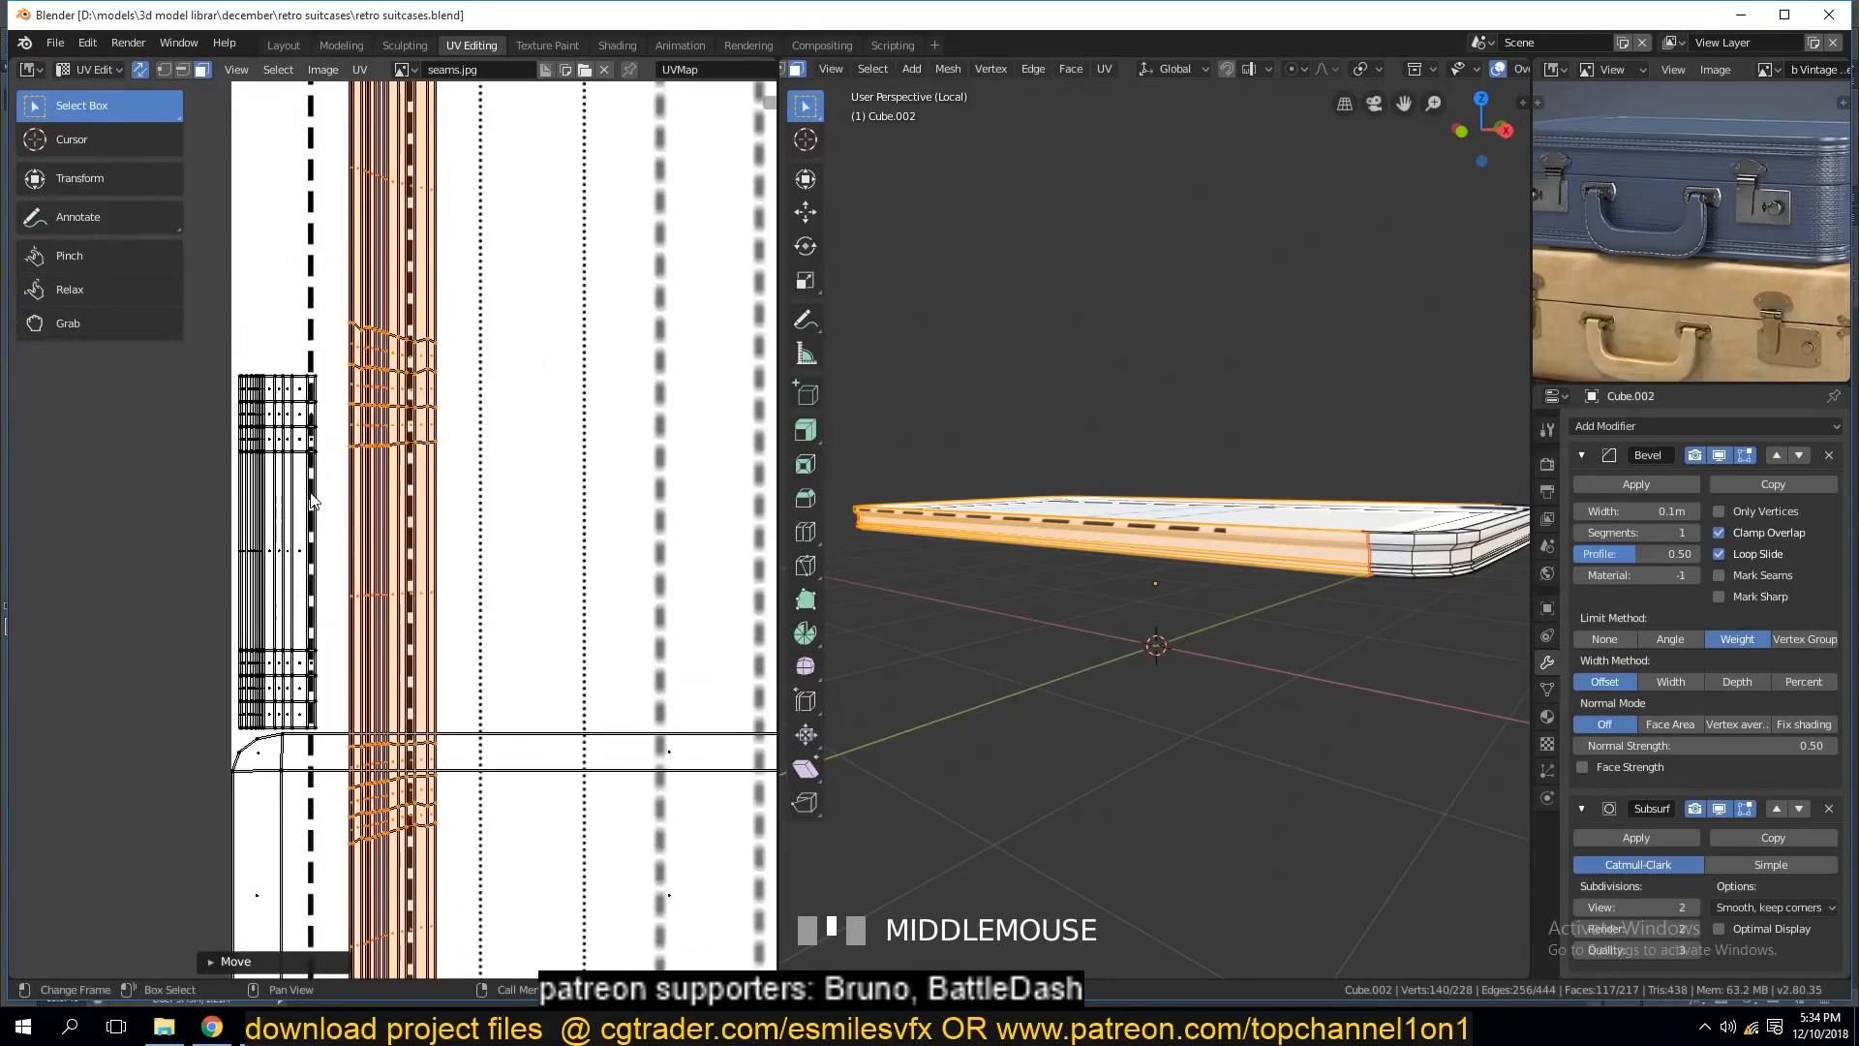
pyautogui.press('g')
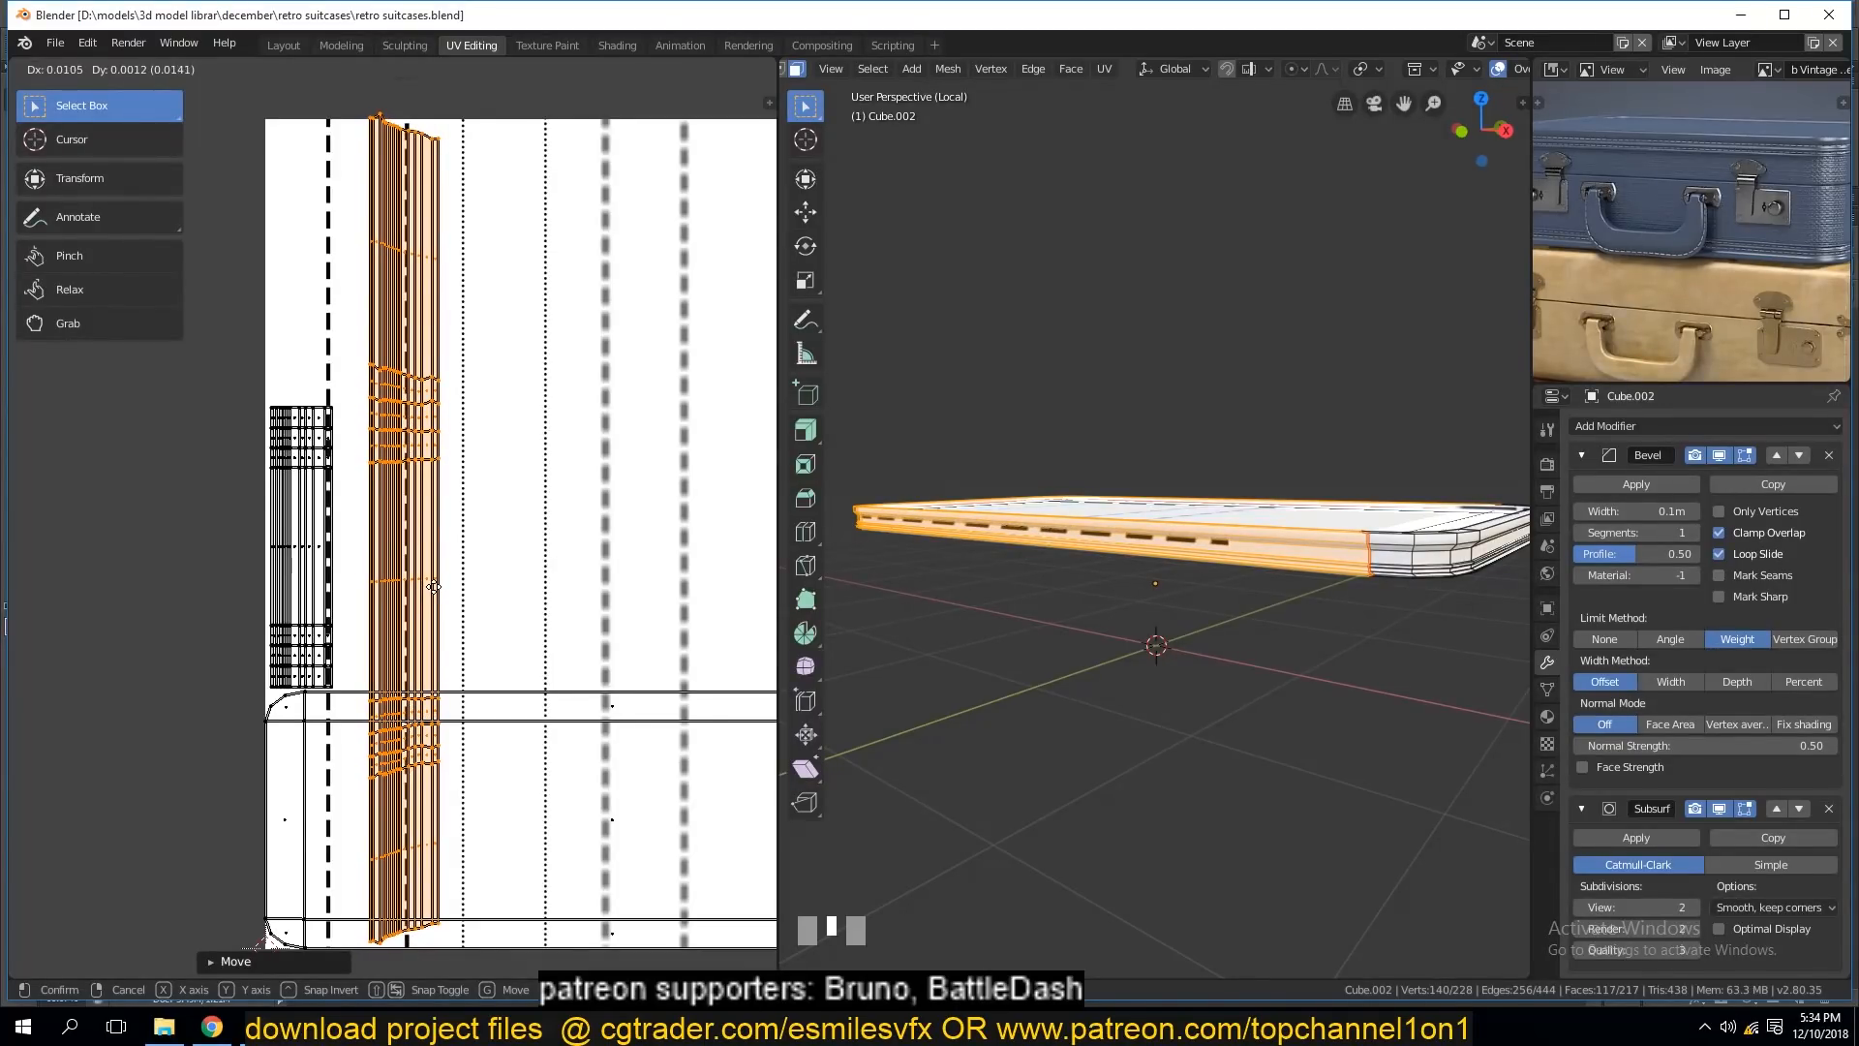
pyautogui.click(436, 591)
# Select the whole short strip island and move it about 0.1 right along X onto the second dashed line.
pyautogui.click(270, 484)
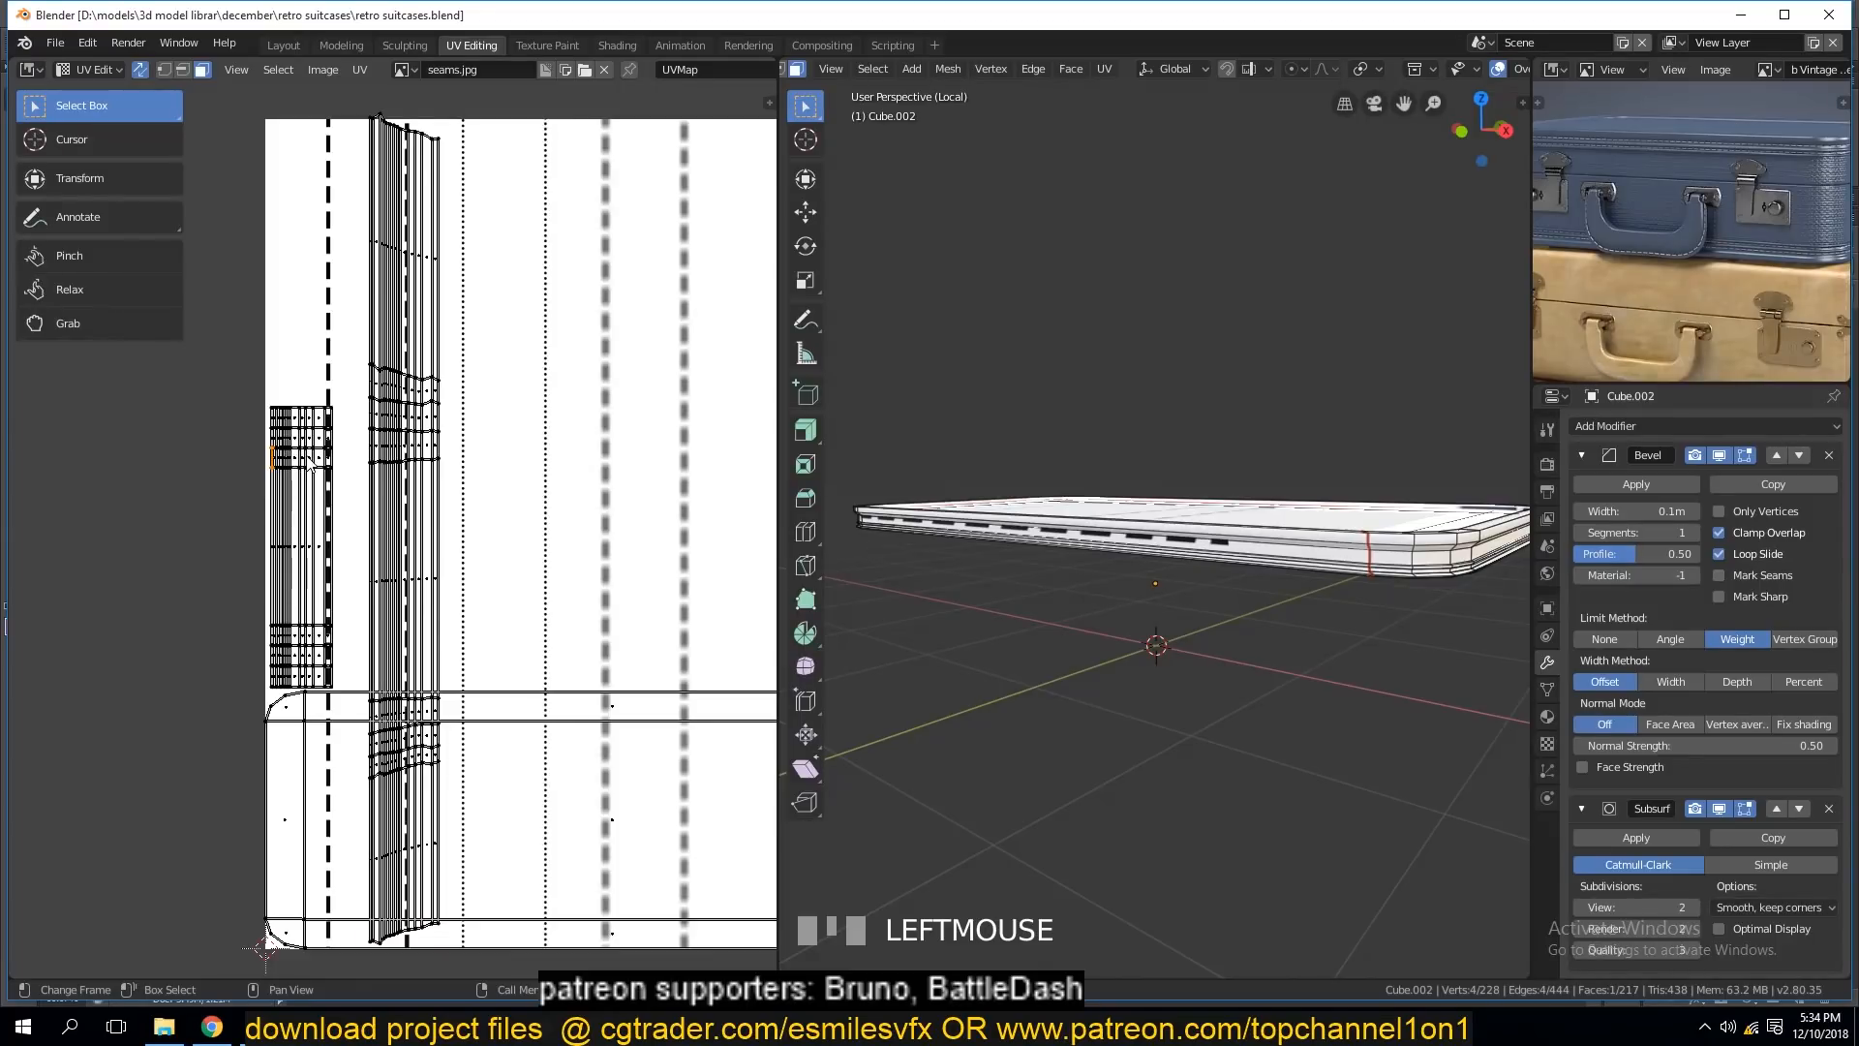
pyautogui.hotkey('ctrl', 'l')
pyautogui.press('`')
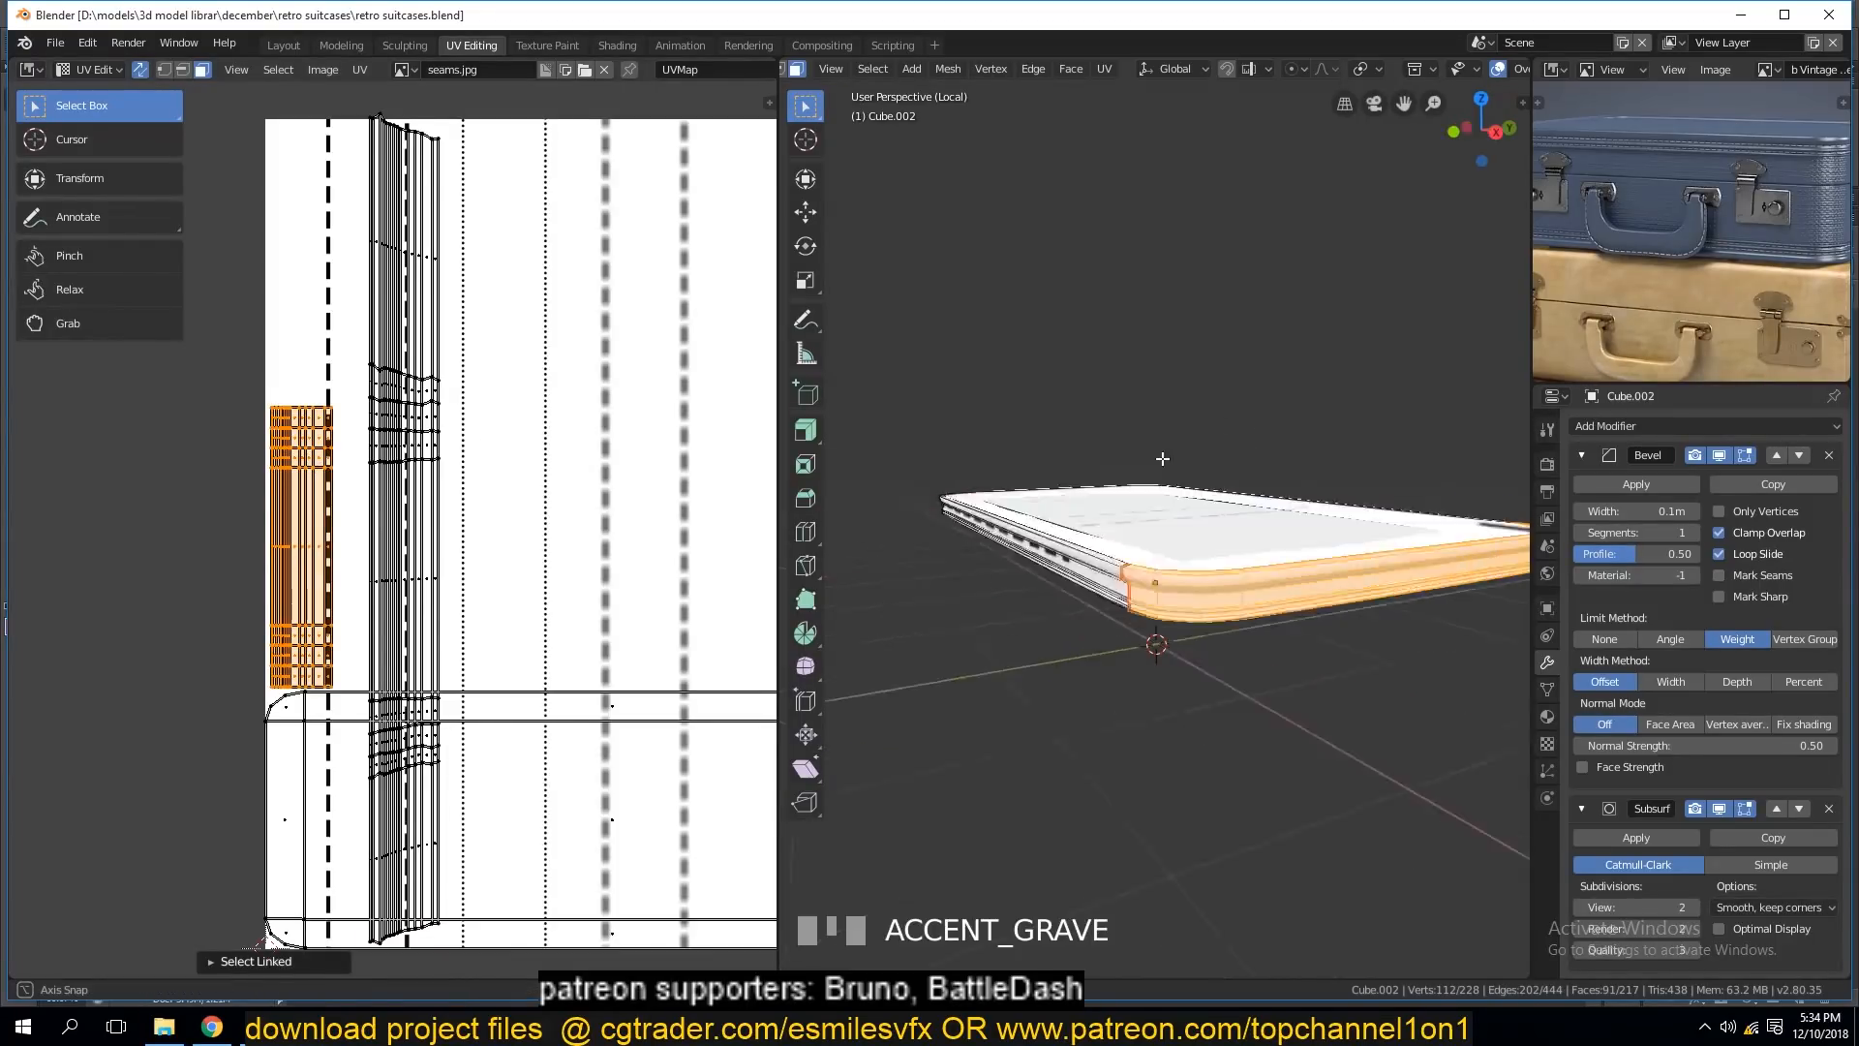
pyautogui.press('s')
pyautogui.rightClick(348, 553)
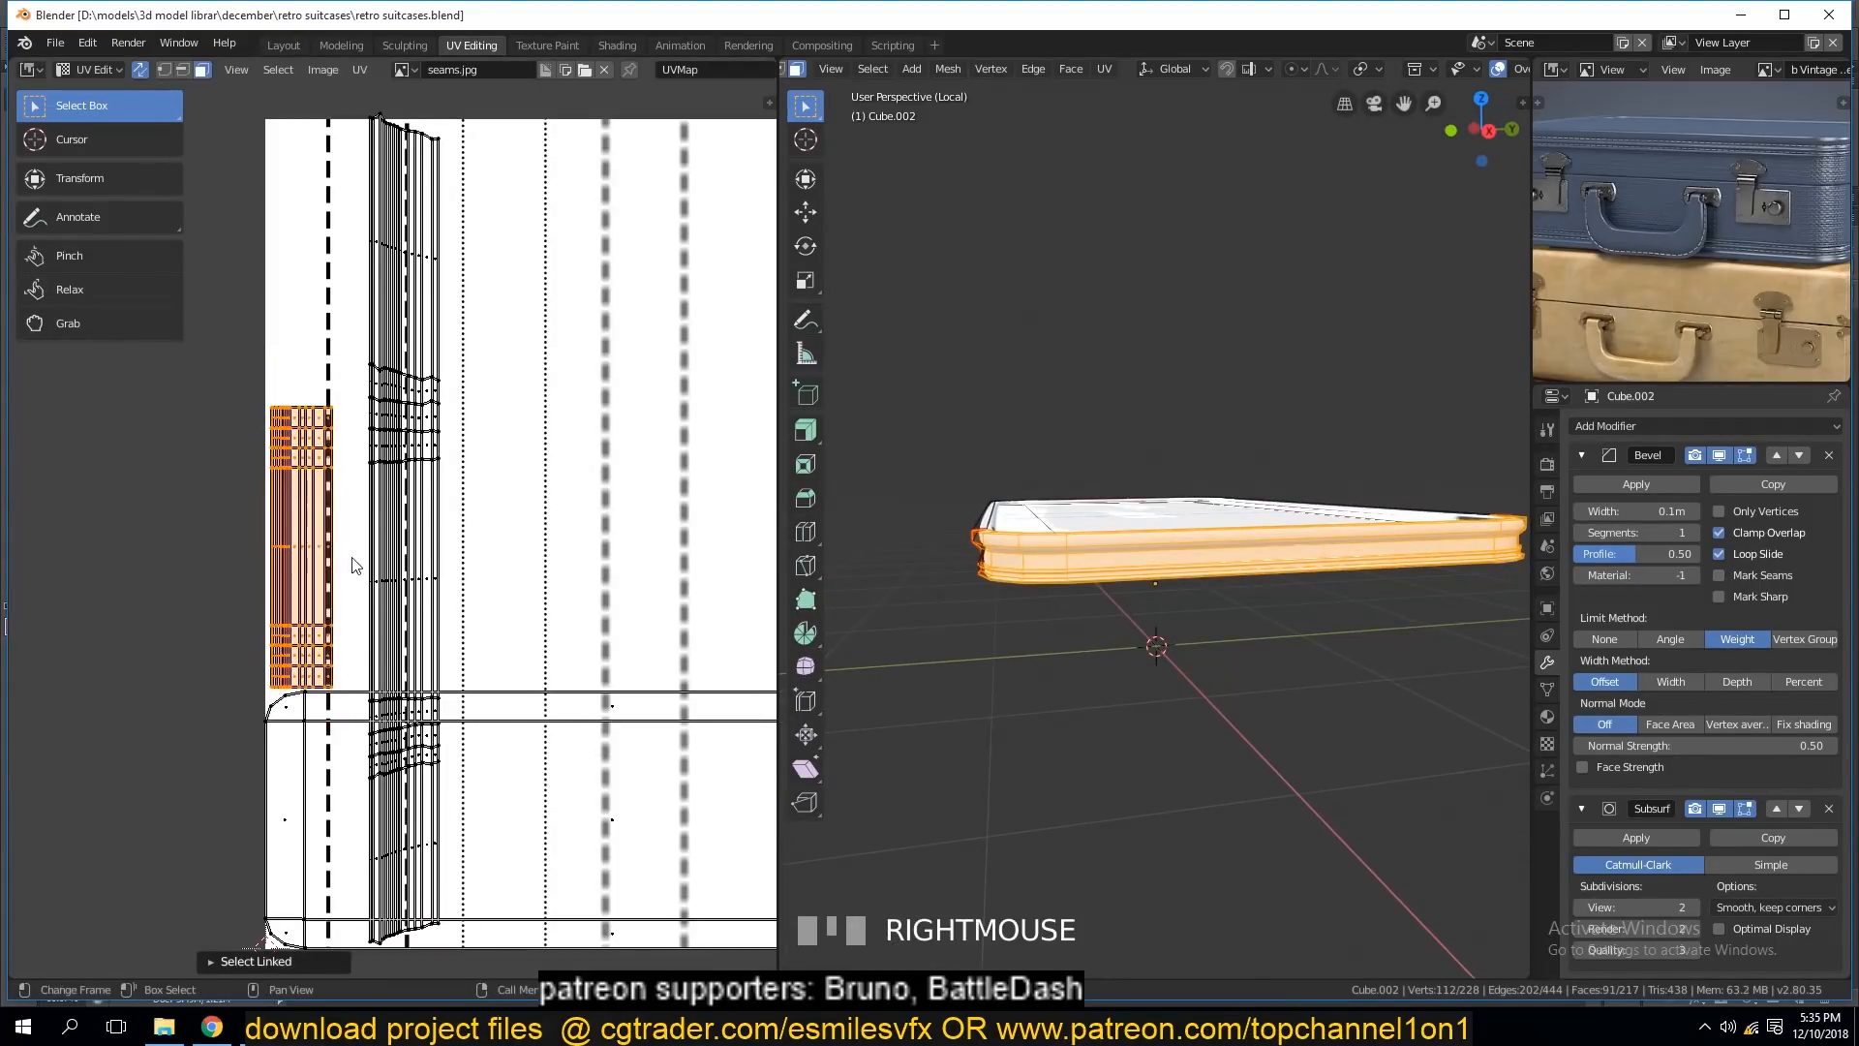
pyautogui.press('g')
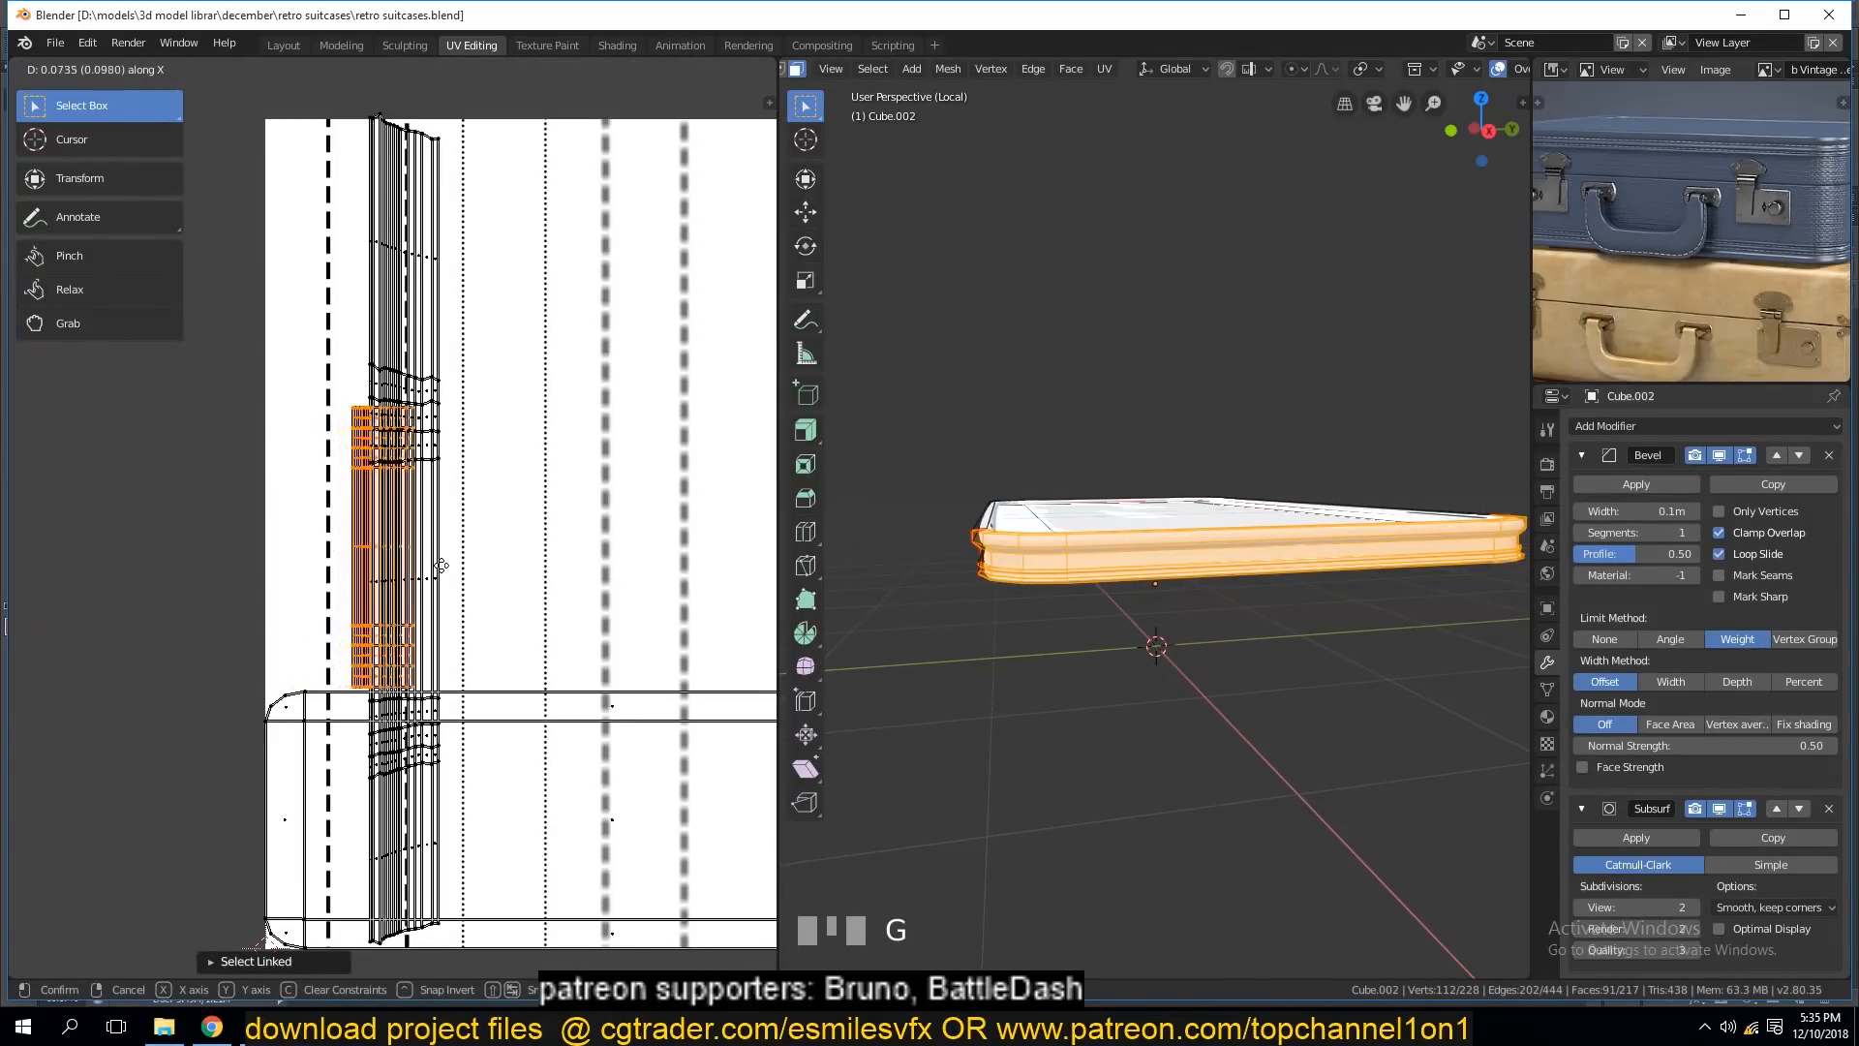
pyautogui.click(460, 576)
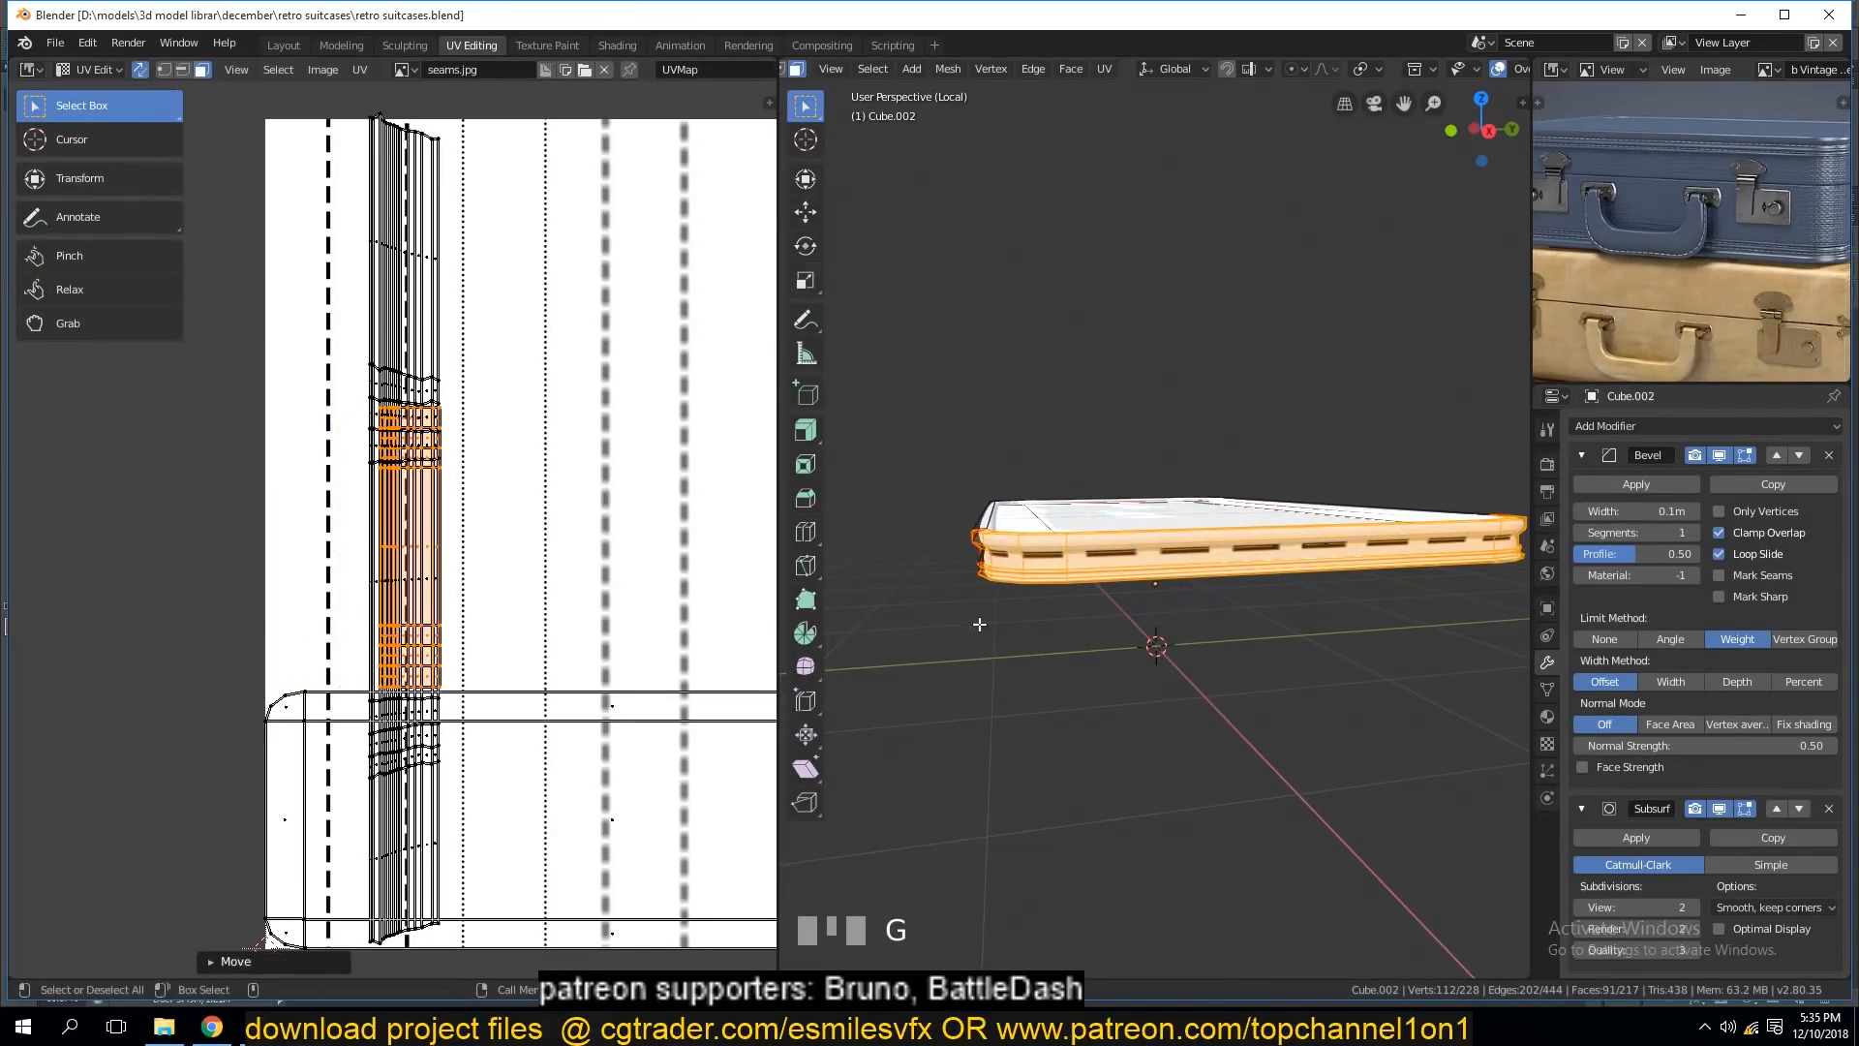
# Move the short strip island clear of the long strip, beside the first dotted line.
pyautogui.press('`')
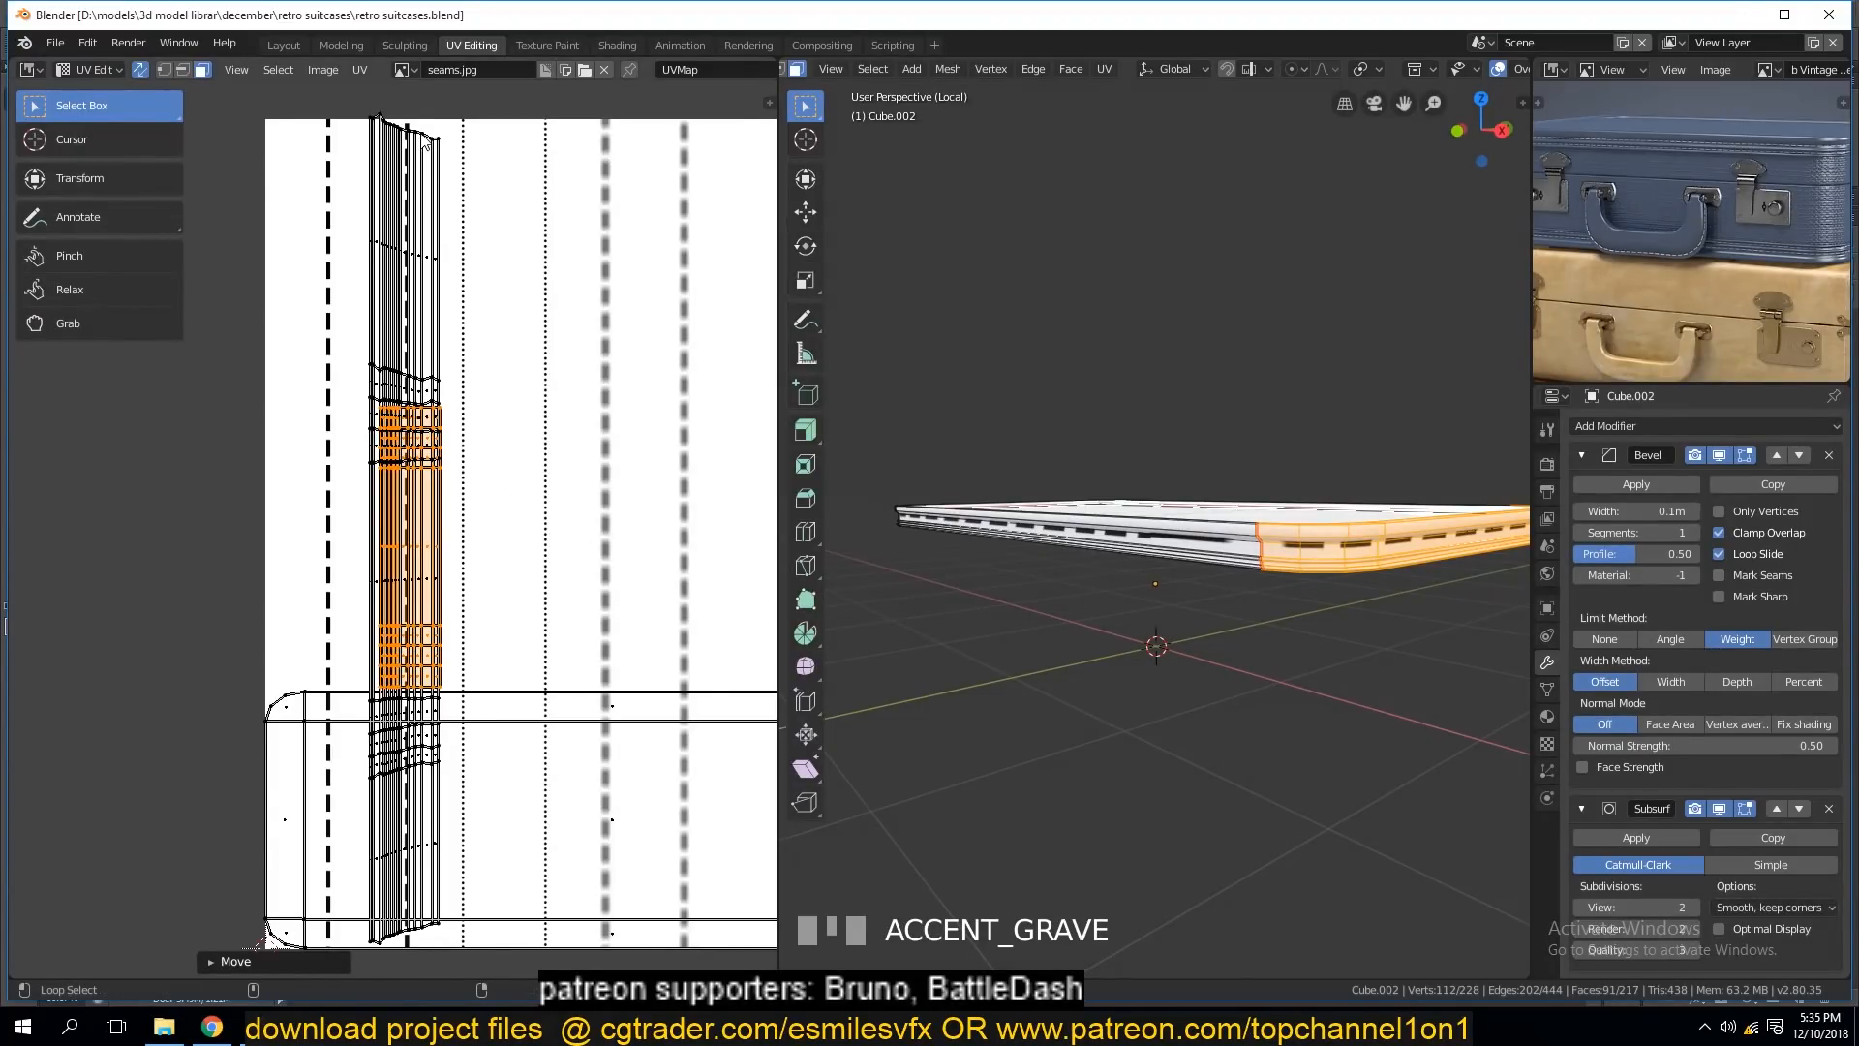
pyautogui.moveTo(455, 405); pyautogui.dragTo(534, 403)
pyautogui.keyDown('alt'); pyautogui.click(453, 198); pyautogui.keyUp('alt')
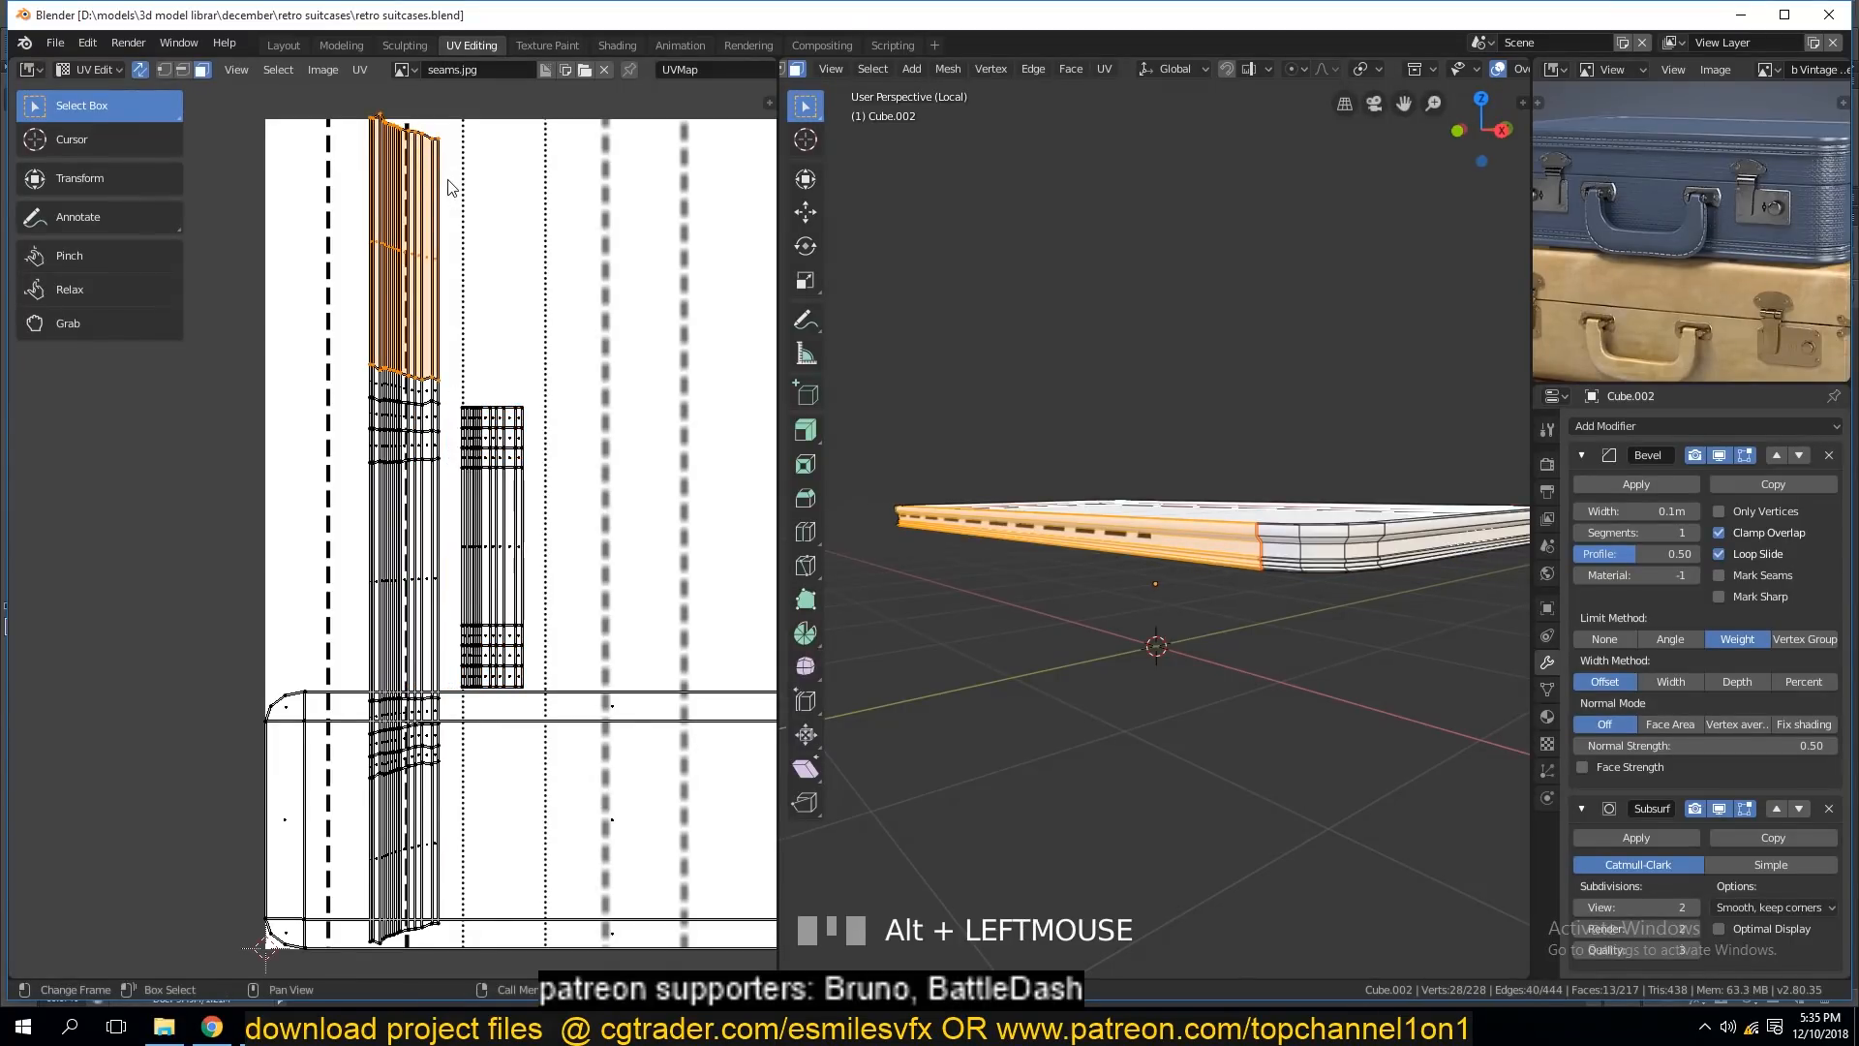
pyautogui.press('2')
pyautogui.keyDown('alt'); pyautogui.click(456, 194); pyautogui.keyUp('alt')
pyautogui.press('s')
pyautogui.press('y')
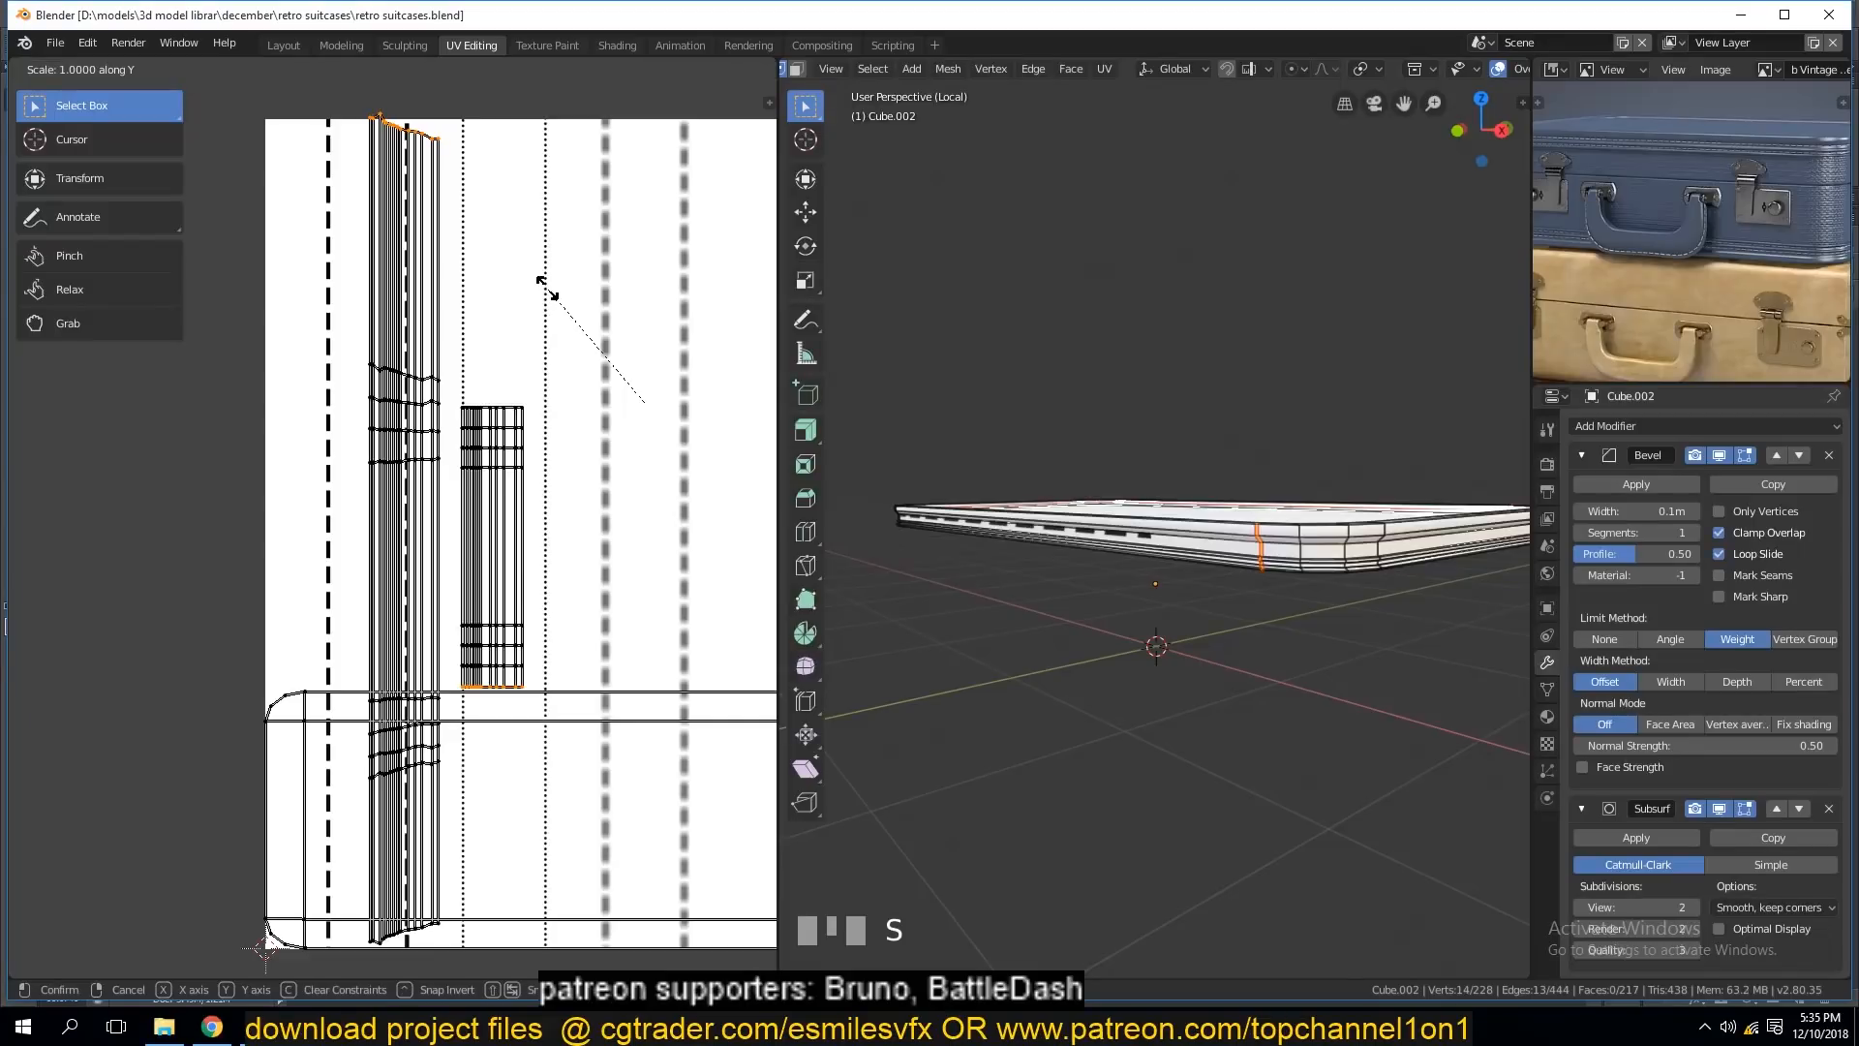
pyautogui.rightClick(549, 295)
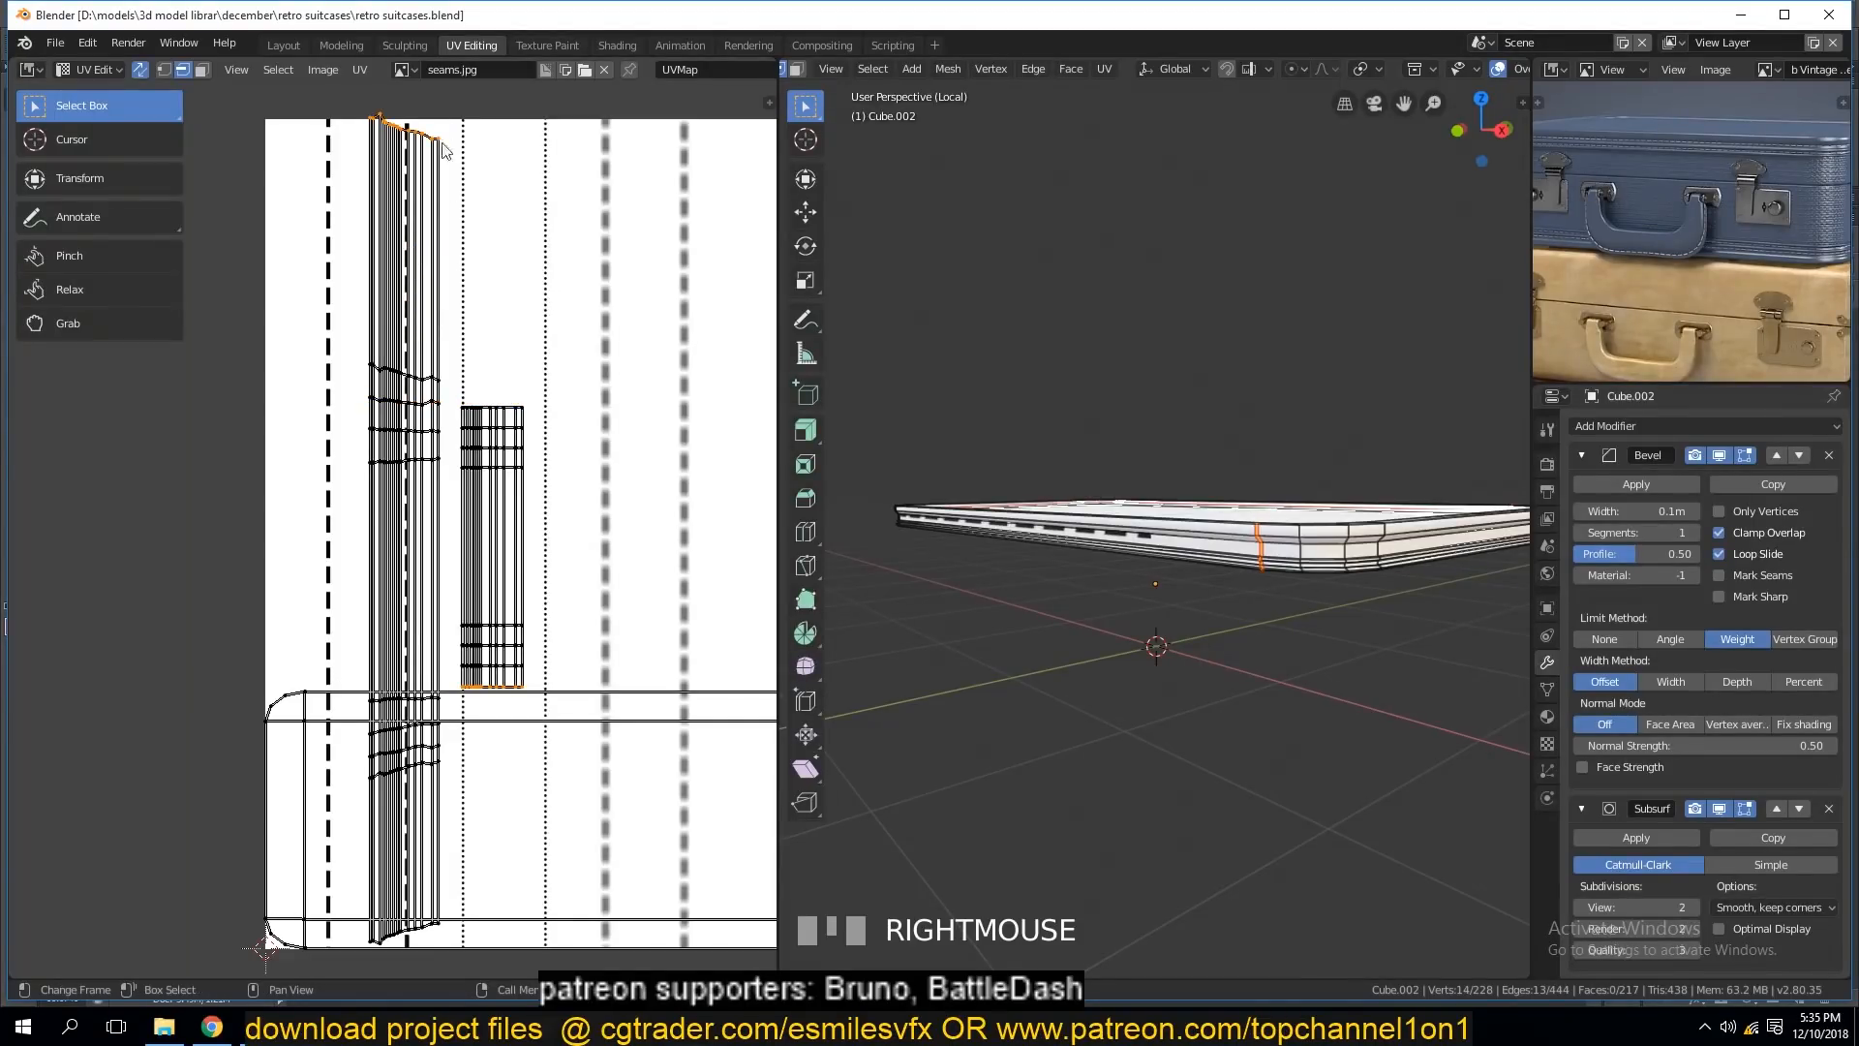
pyautogui.rightClick(277, 116)
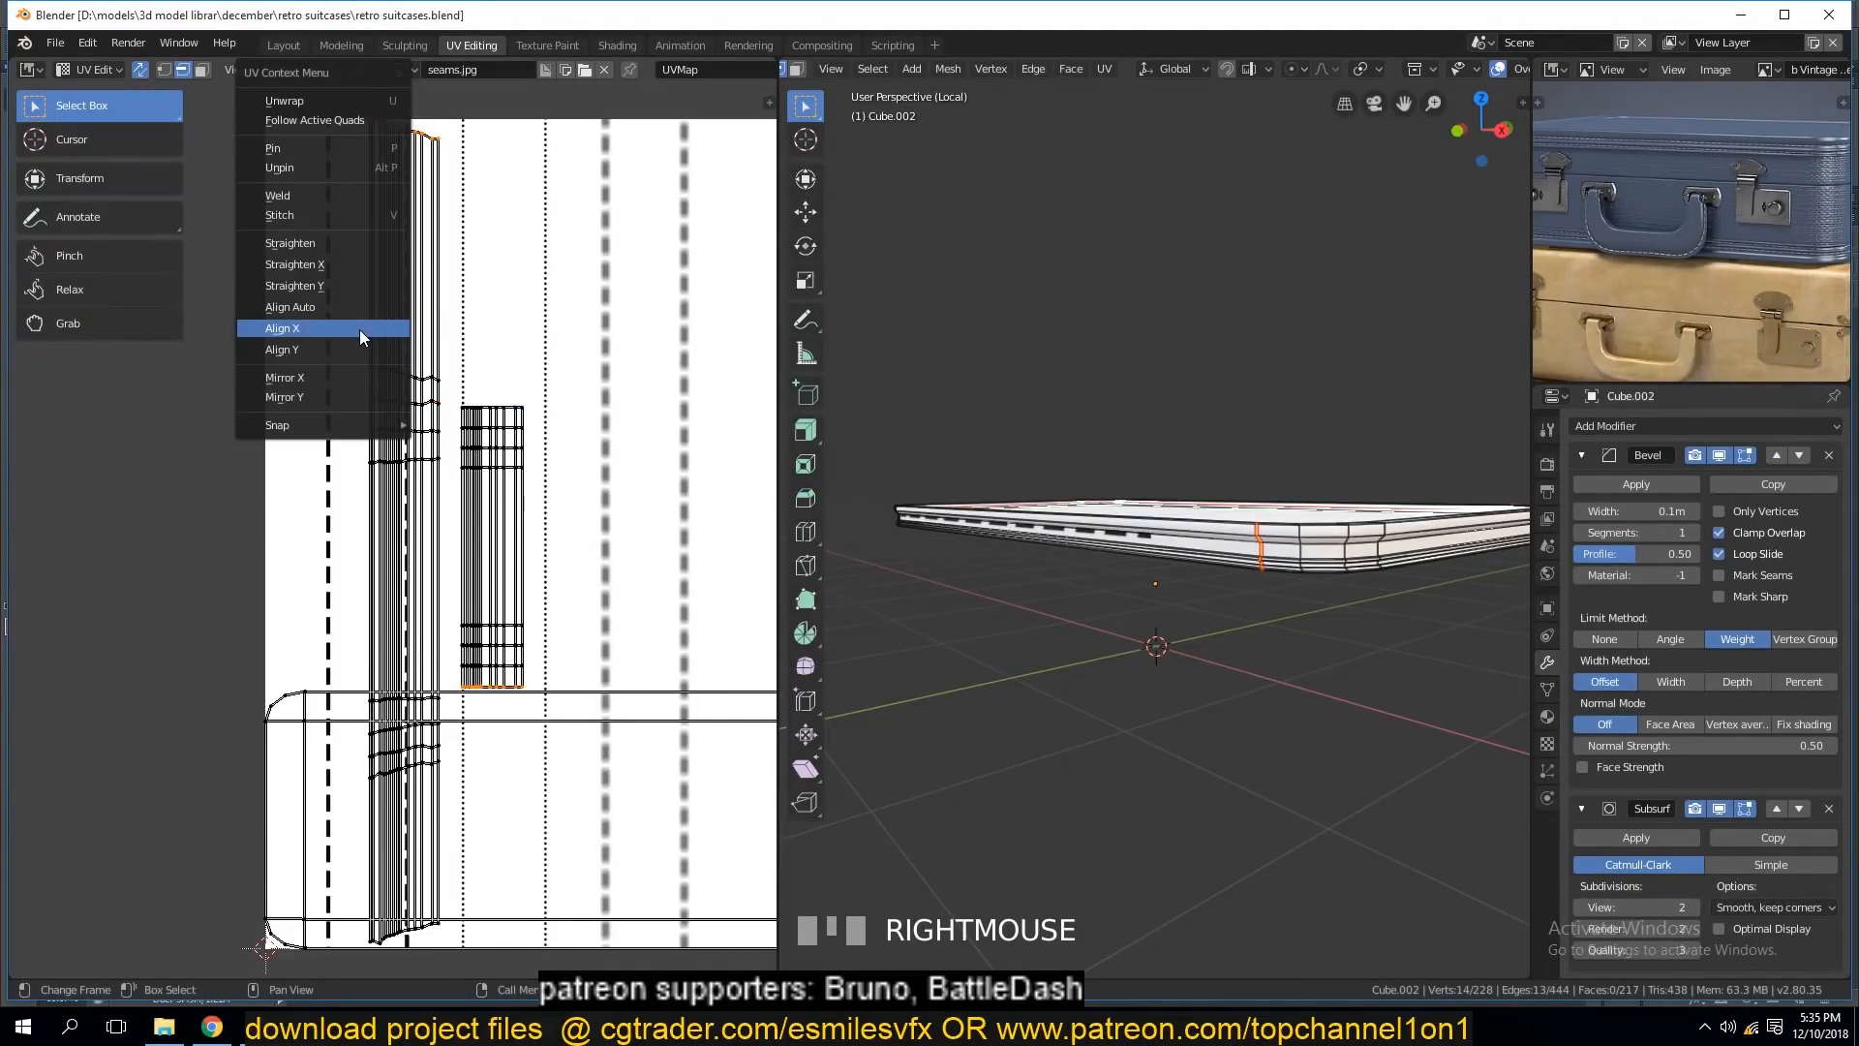
pyautogui.click(359, 329)
pyautogui.hotkey('ctrl', 'z')
pyautogui.scroll(-2, 431, 315)
pyautogui.scroll(1, 431, 315)
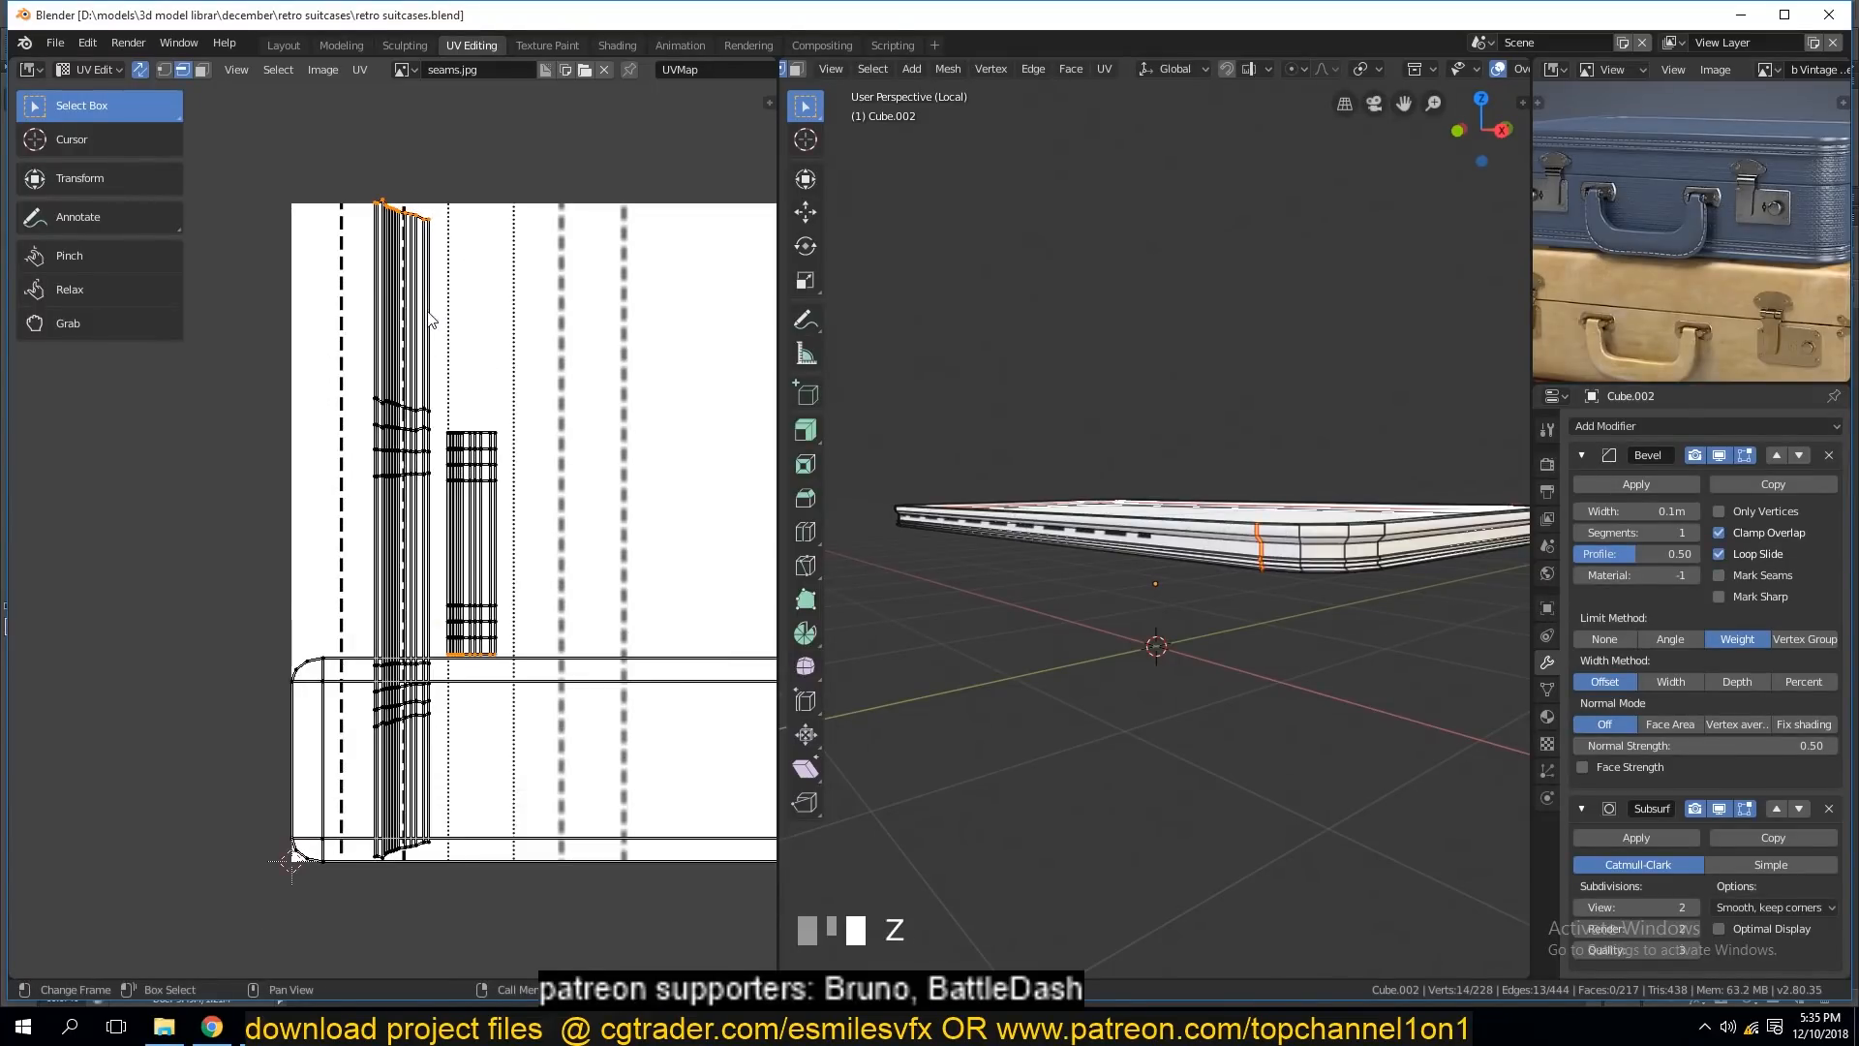
pyautogui.keyDown('alt'); pyautogui.click(413, 416); pyautogui.keyUp('alt')
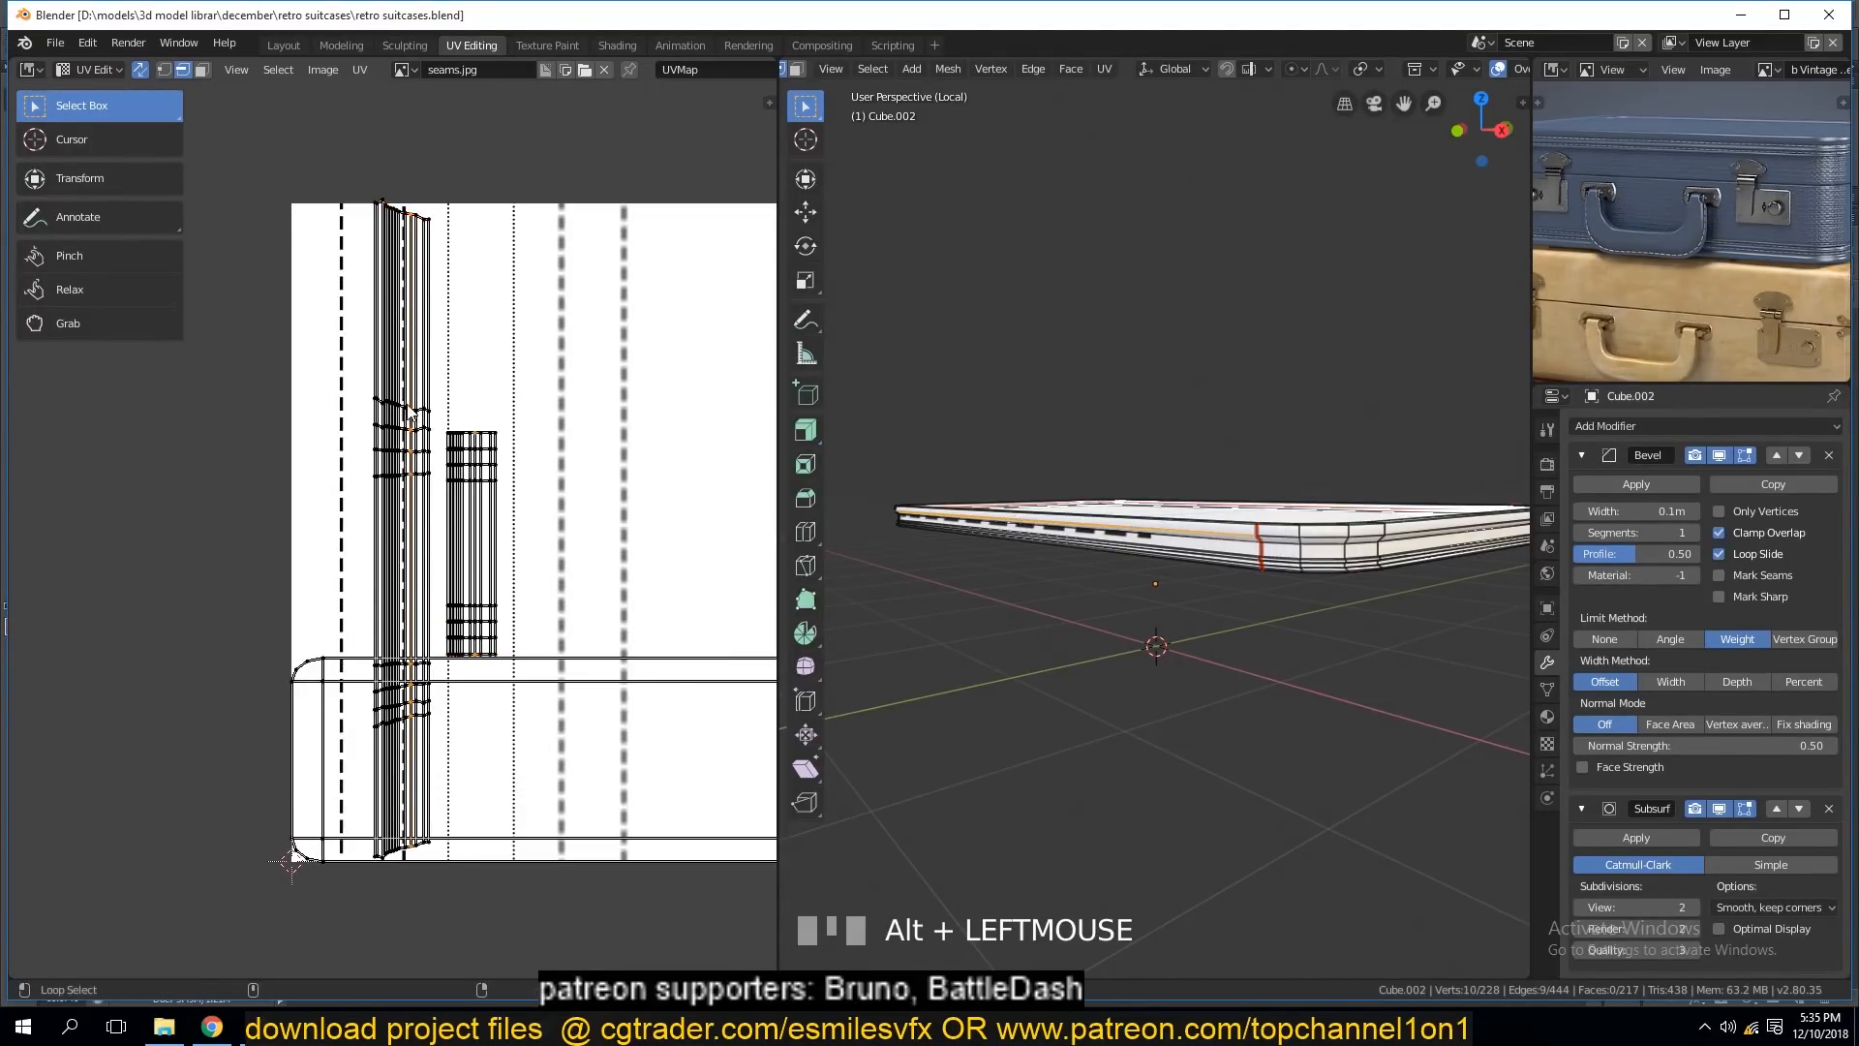
pyautogui.click(483, 665)
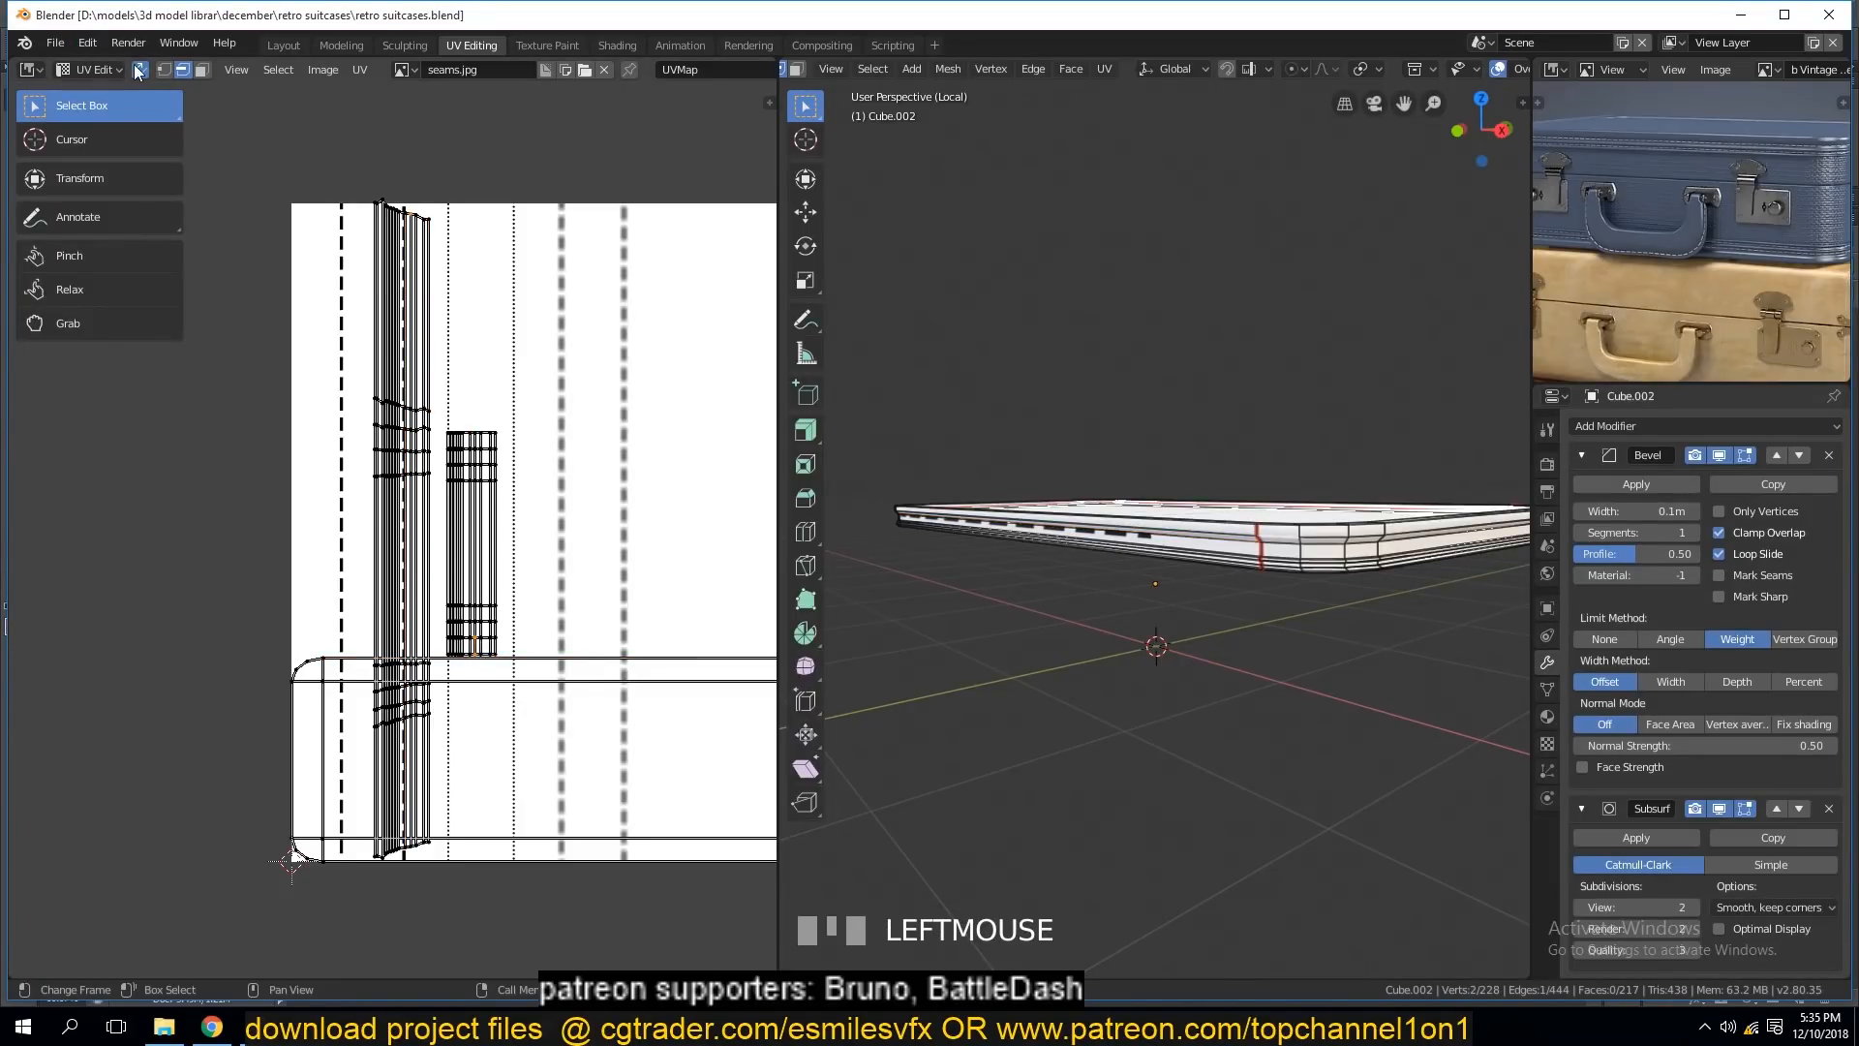
# Turn off UV selection syncing, select the whole mesh, and apply Align Y to the long strip's slanted top end edge loop.
pyautogui.click(139, 69)
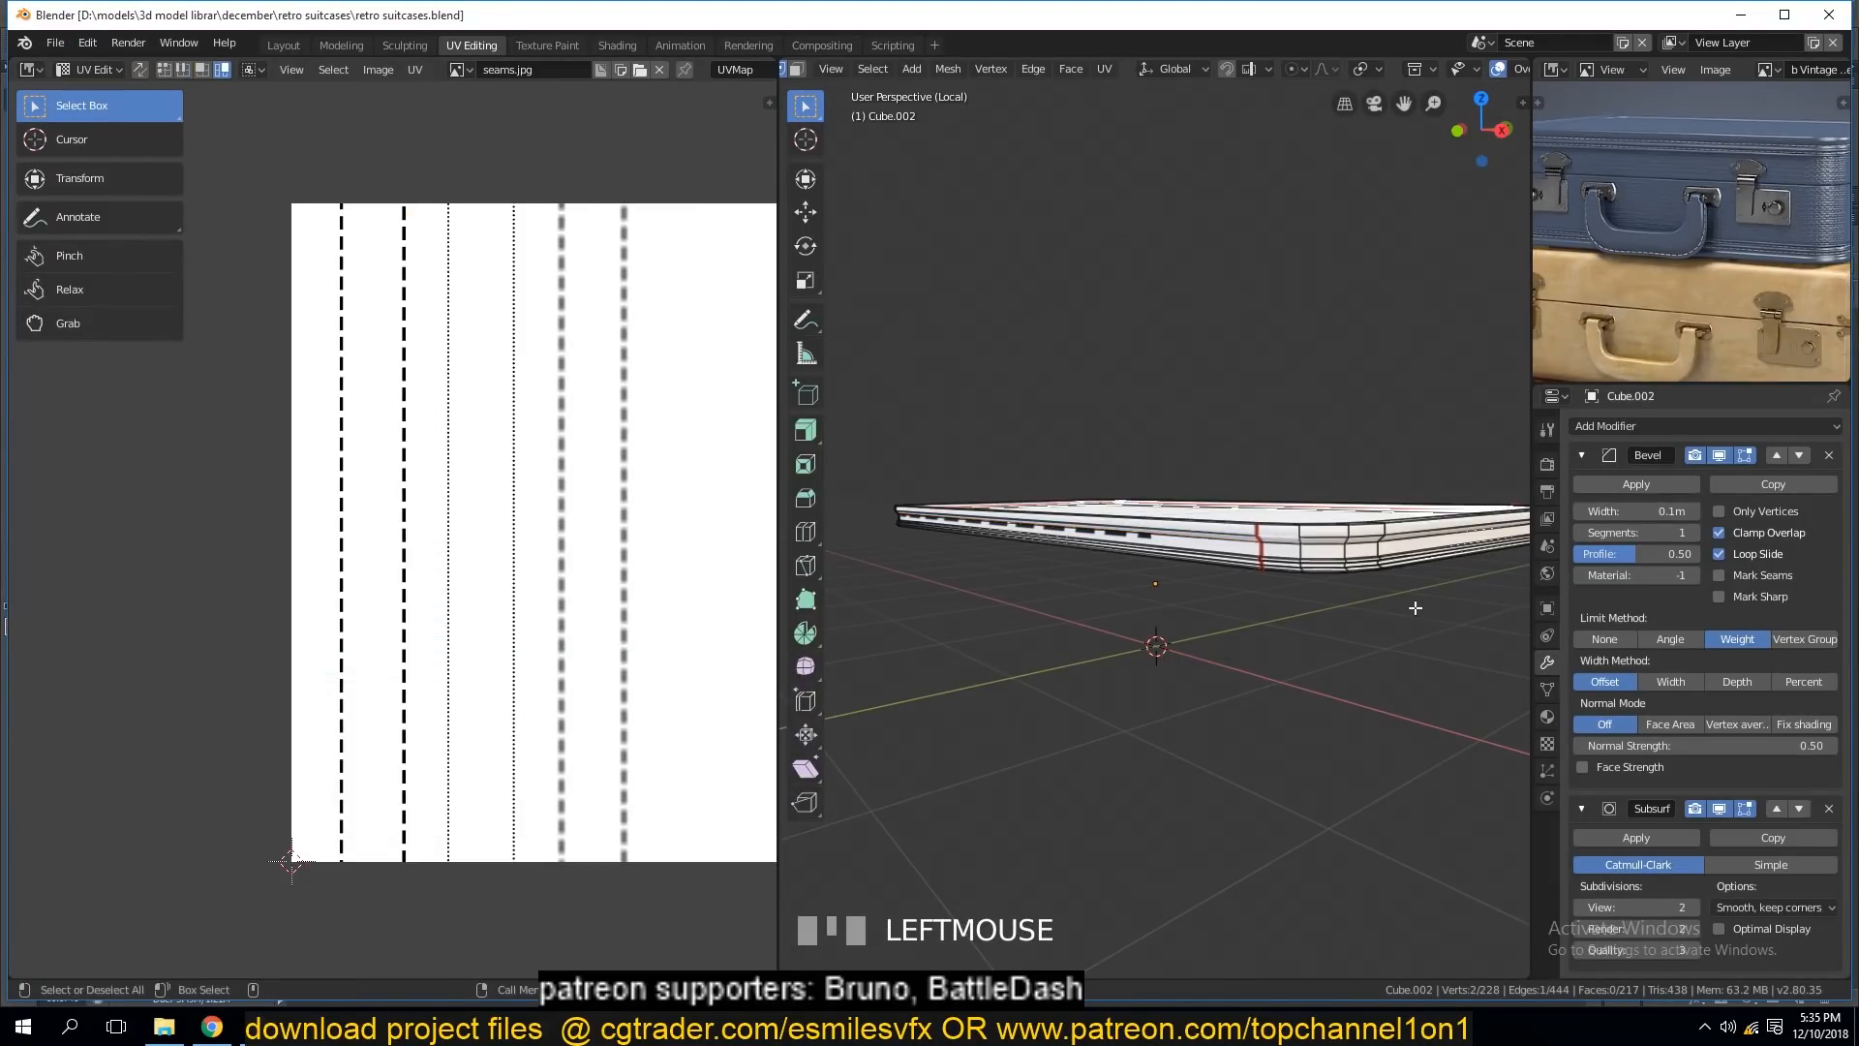
pyautogui.press('a')
pyautogui.keyDown('alt'); pyautogui.click(422, 213); pyautogui.keyUp('alt')
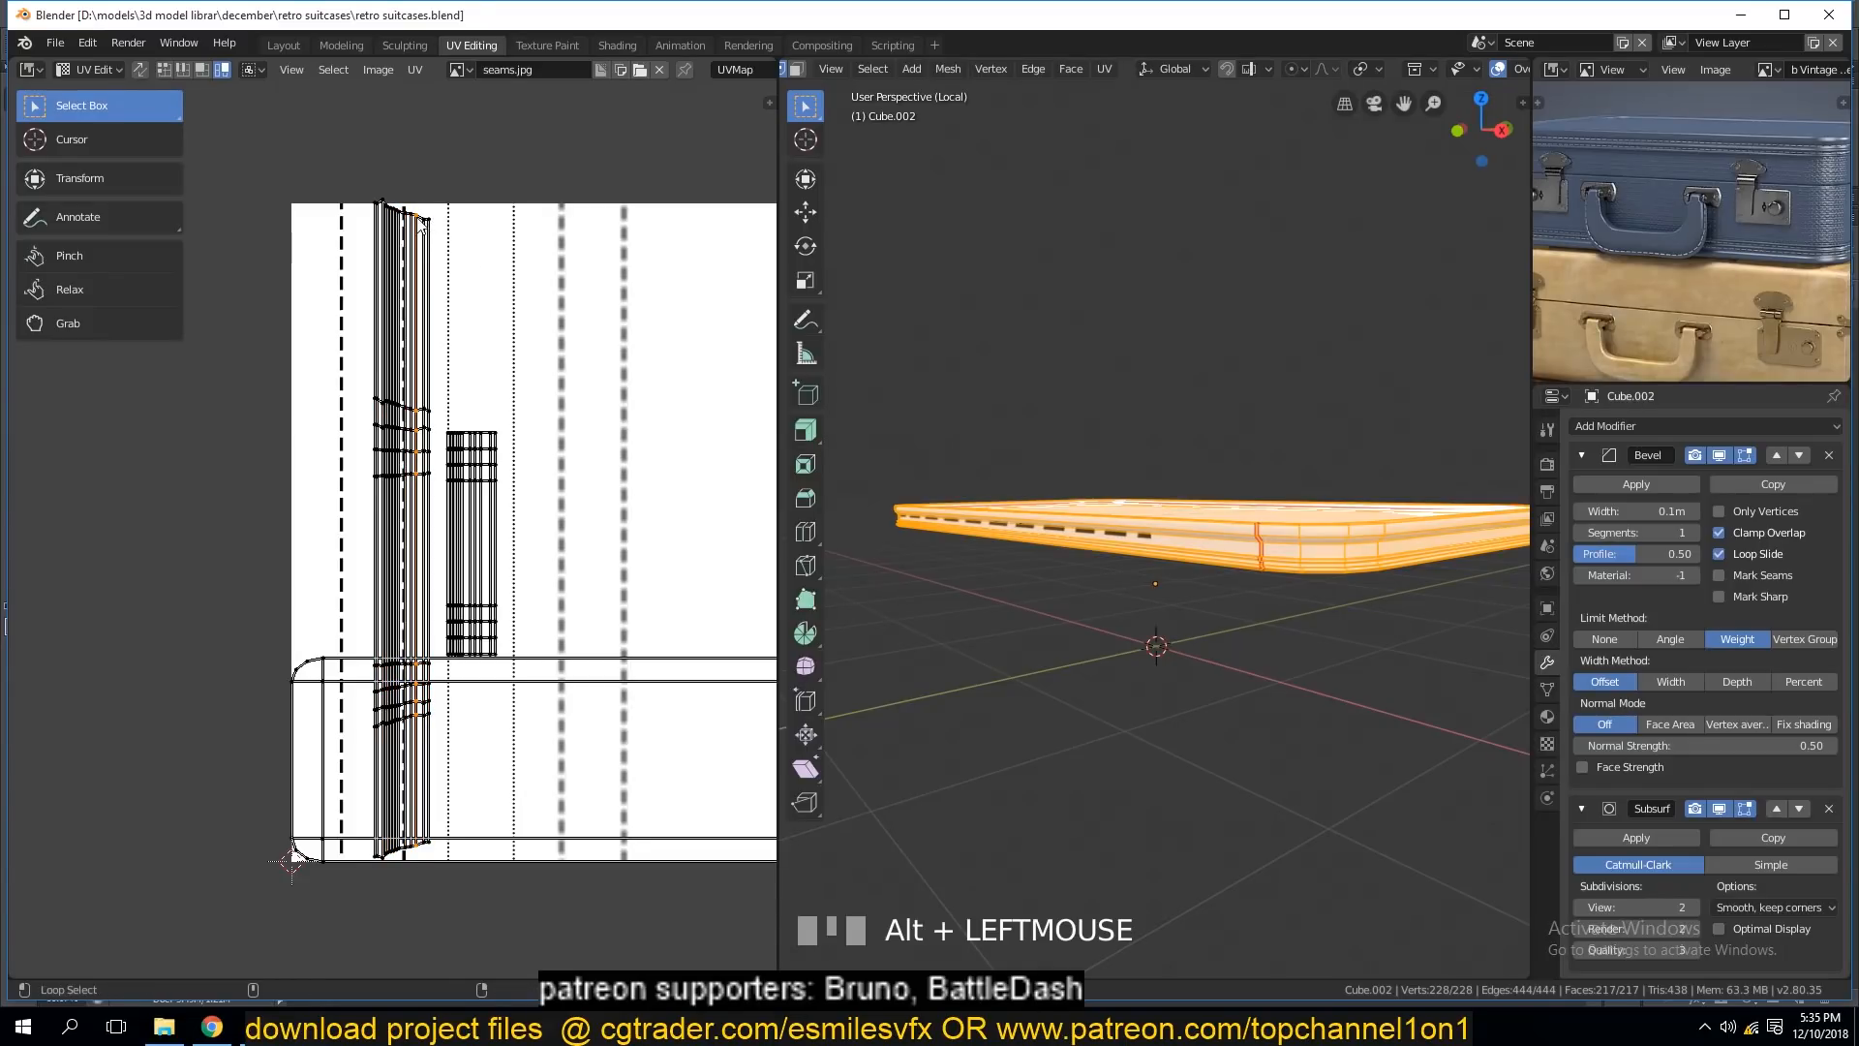
pyautogui.rightClick(498, 287)
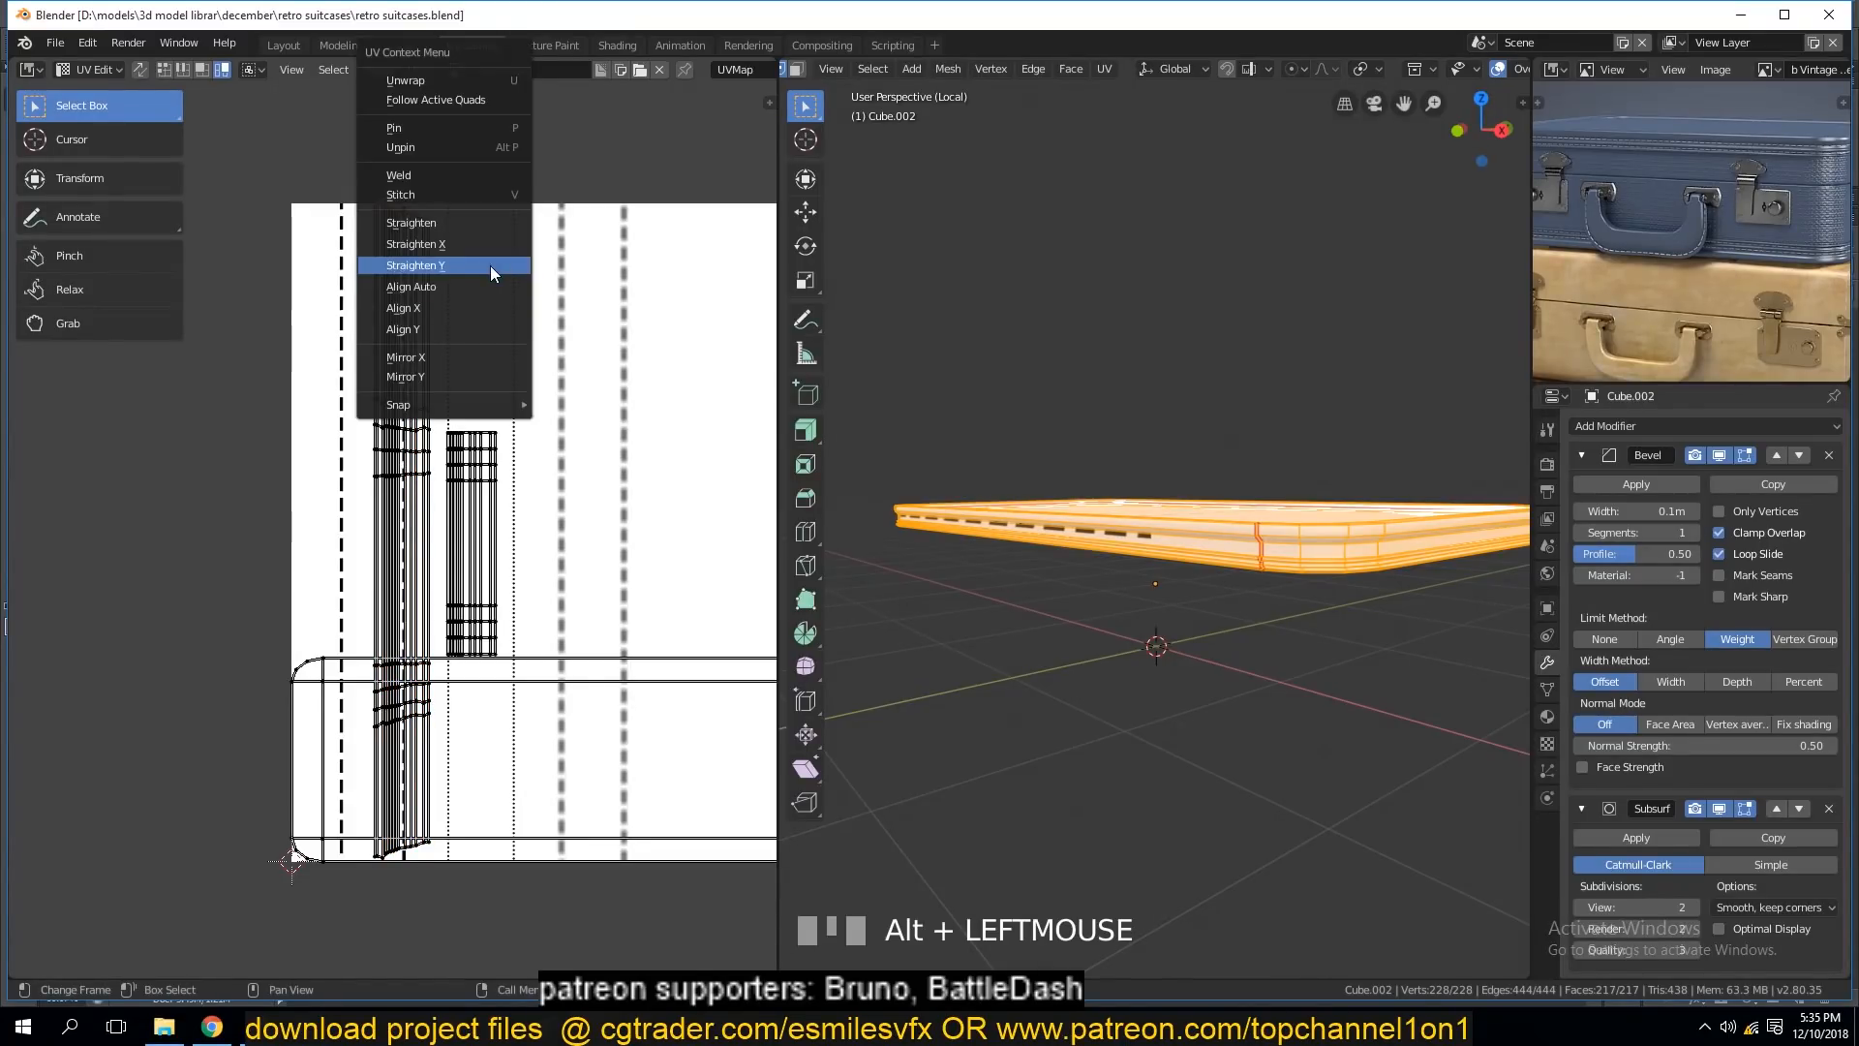
pyautogui.click(480, 325)
# Repeat Align Y on the four crosswise edge loops in the long strip's upper group.
pyautogui.keyDown('alt'); pyautogui.click(414, 419); pyautogui.keyUp('alt')
pyautogui.keyDown('alt'); pyautogui.click(424, 419); pyautogui.keyUp('alt')
pyautogui.hotkey('shift', 'r')
pyautogui.keyDown('alt'); pyautogui.click(411, 433); pyautogui.keyUp('alt')
pyautogui.hotkey('shift', 'r')
pyautogui.scroll(3, 417, 444)
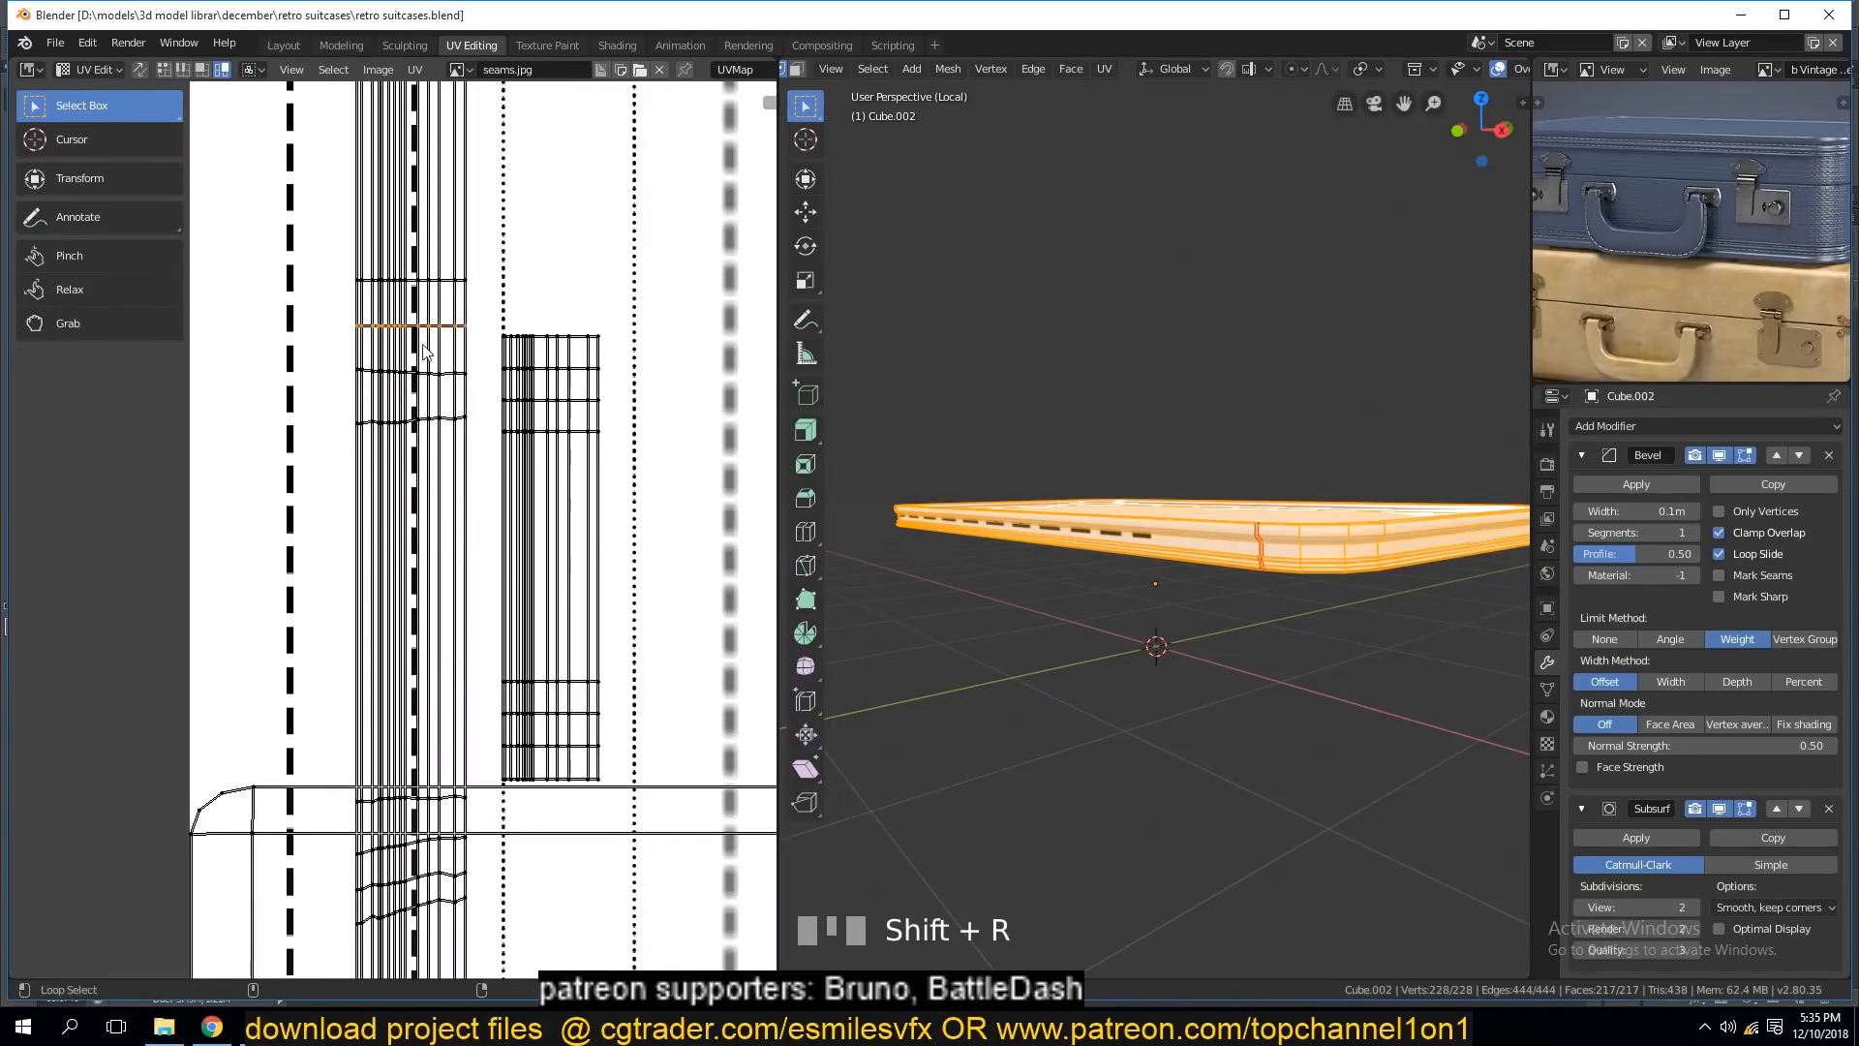
pyautogui.keyDown('alt'); pyautogui.click(430, 374); pyautogui.keyUp('alt')
pyautogui.hotkey('shift', 'r')
pyautogui.keyDown('alt'); pyautogui.click(448, 426); pyautogui.keyUp('alt')
pyautogui.hotkey('shift', 'r')
# Repeat Align Y on the four crosswise loops of the long strip's lower group and on its bottom end edge.
pyautogui.keyDown('alt'); pyautogui.click(463, 808); pyautogui.keyUp('alt')
pyautogui.hotkey('shift', 'r')
pyautogui.keyDown('alt'); pyautogui.click(453, 849); pyautogui.keyUp('alt')
pyautogui.hotkey('shift', 'r')
pyautogui.keyDown('alt'); pyautogui.click(451, 879); pyautogui.keyUp('alt')
pyautogui.hotkey('shift', 'r')
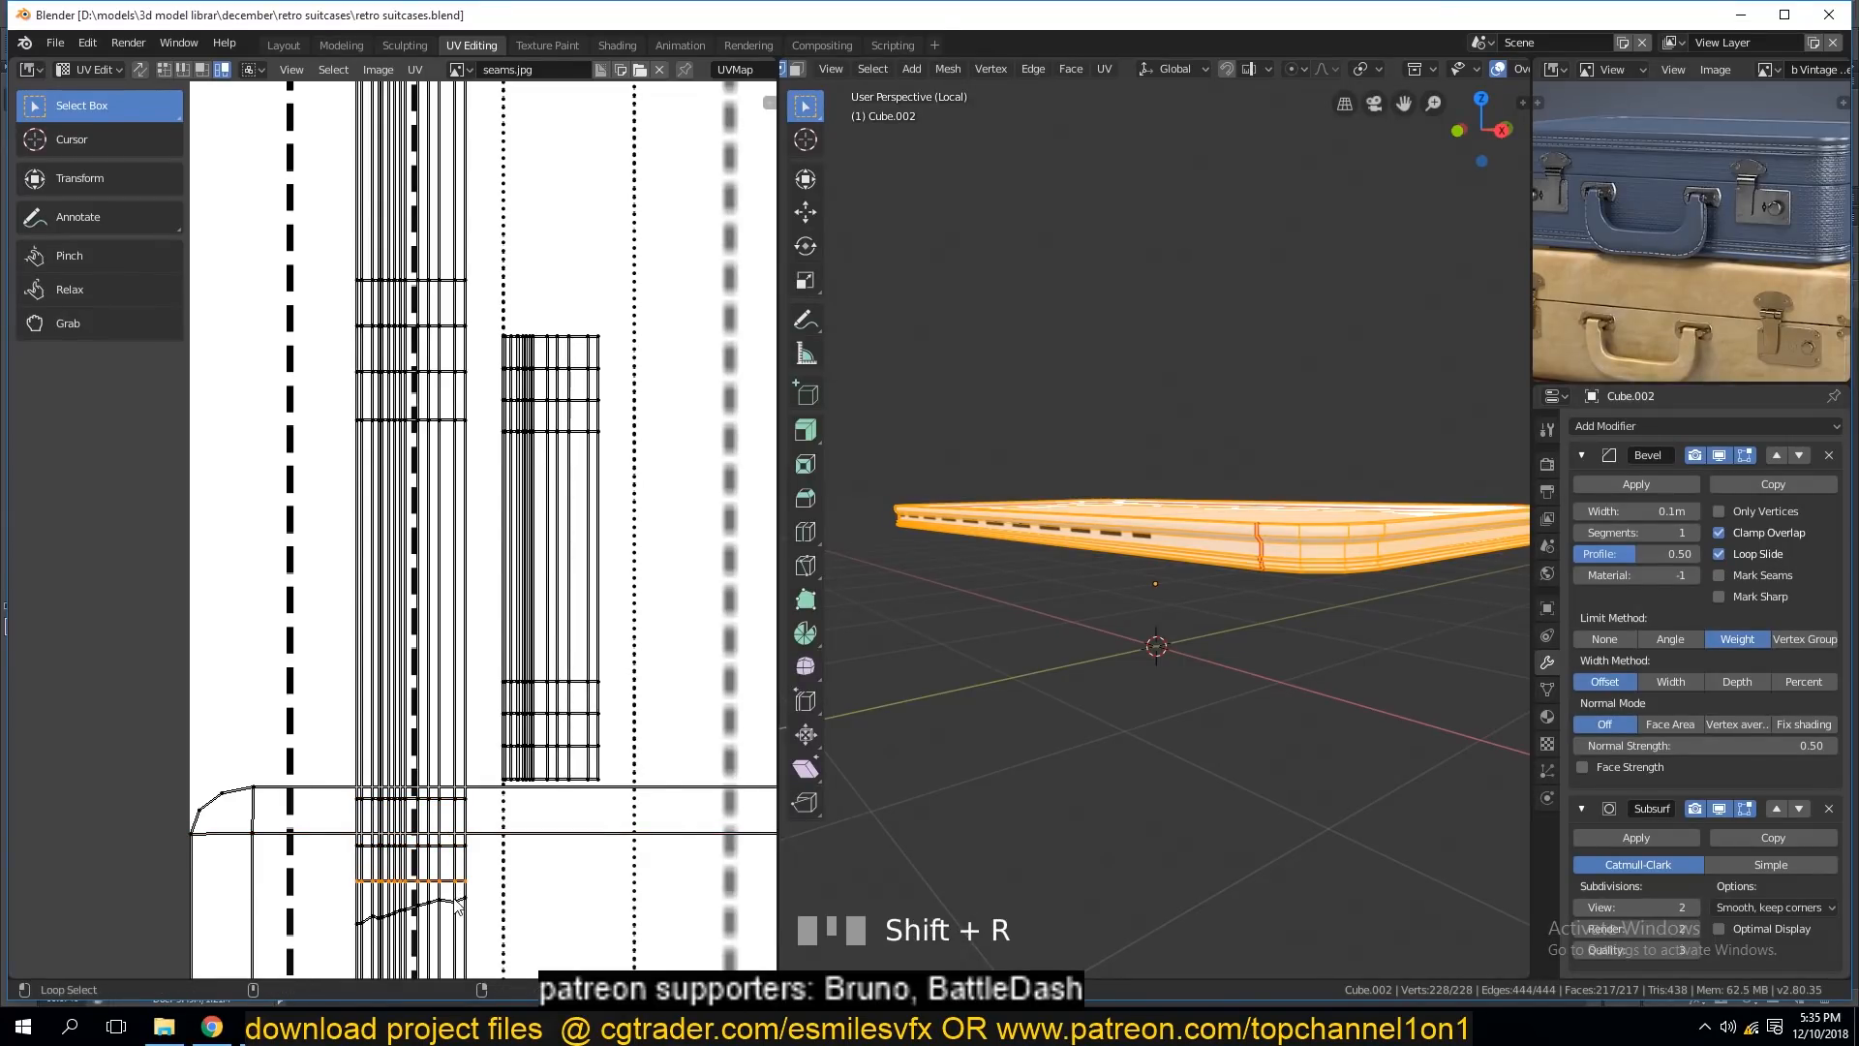
pyautogui.keyDown('alt'); pyautogui.click(457, 902); pyautogui.keyUp('alt')
pyautogui.hotkey('shift', 'r')
pyautogui.scroll(-4, 539, 805)
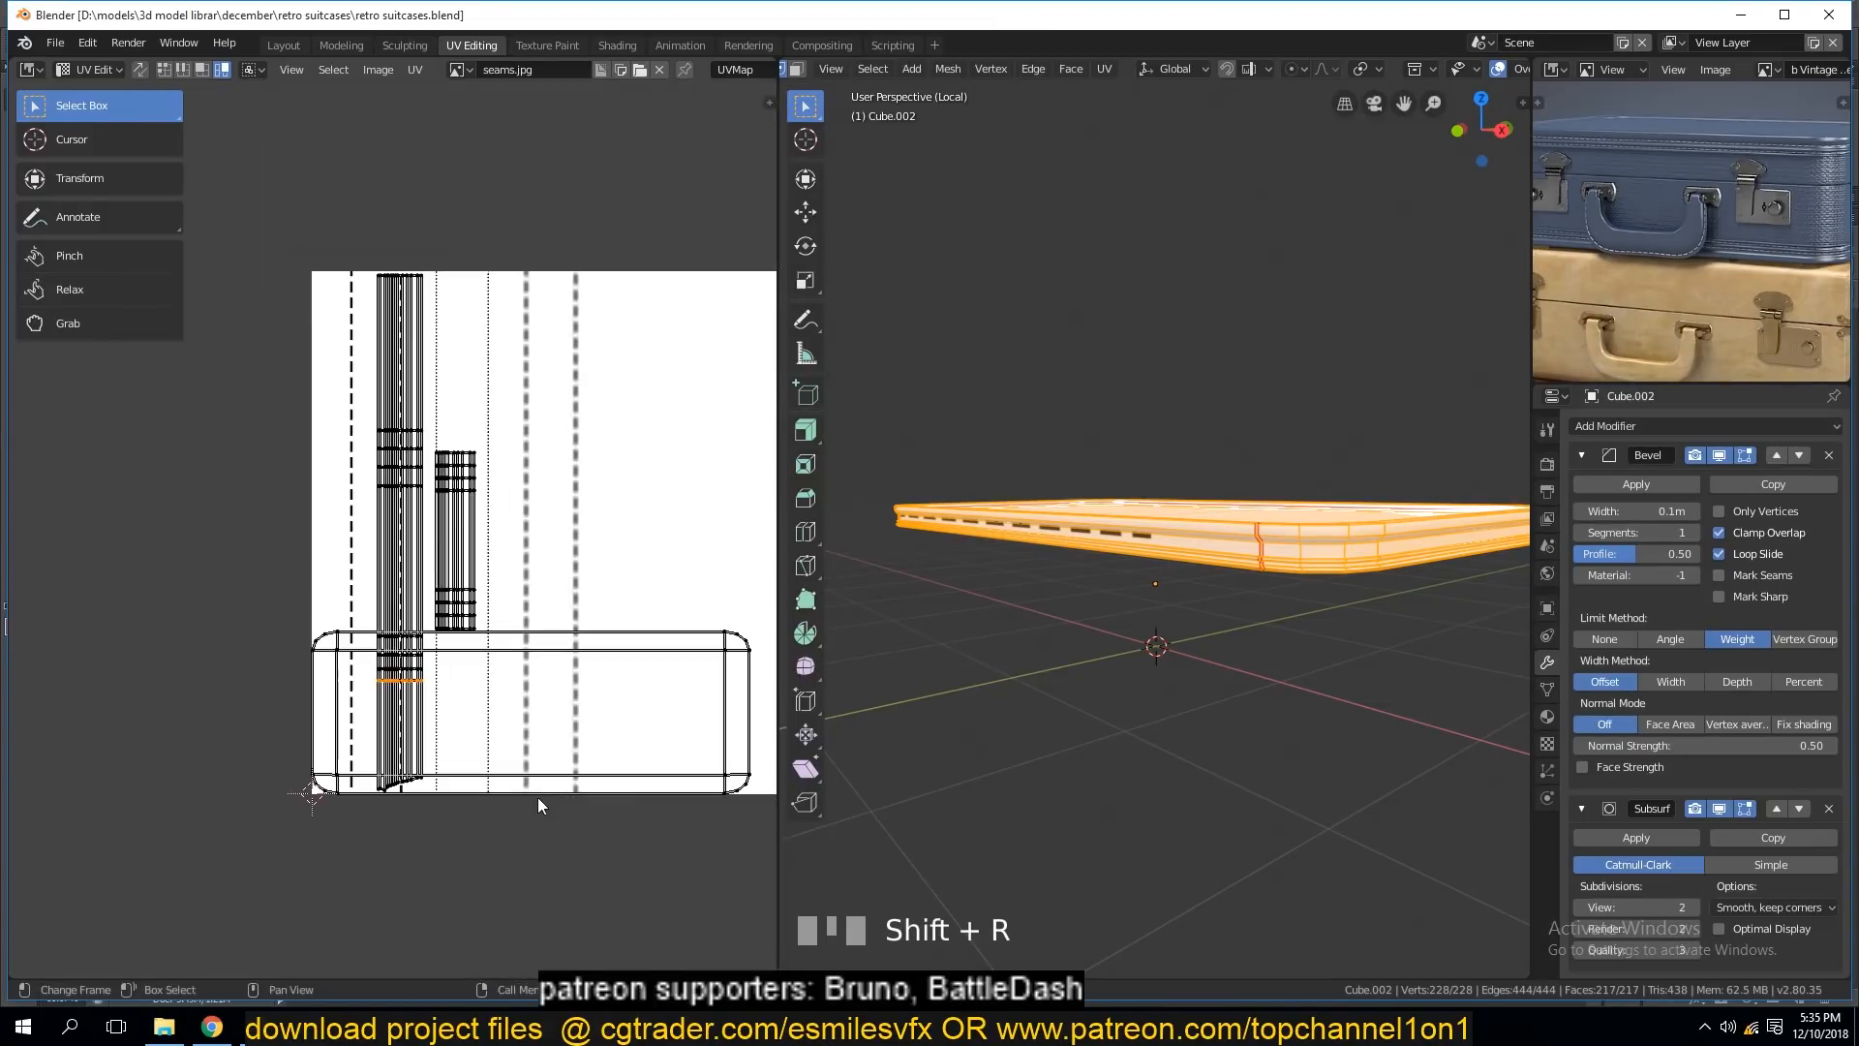
pyautogui.keyDown('alt'); pyautogui.click(409, 792); pyautogui.keyUp('alt')
pyautogui.hotkey('shift', 'r')
# Move the short strip island back over the long strip's dashed line and scale it up to match the long strip's width.
pyautogui.scroll(4, 461, 471)
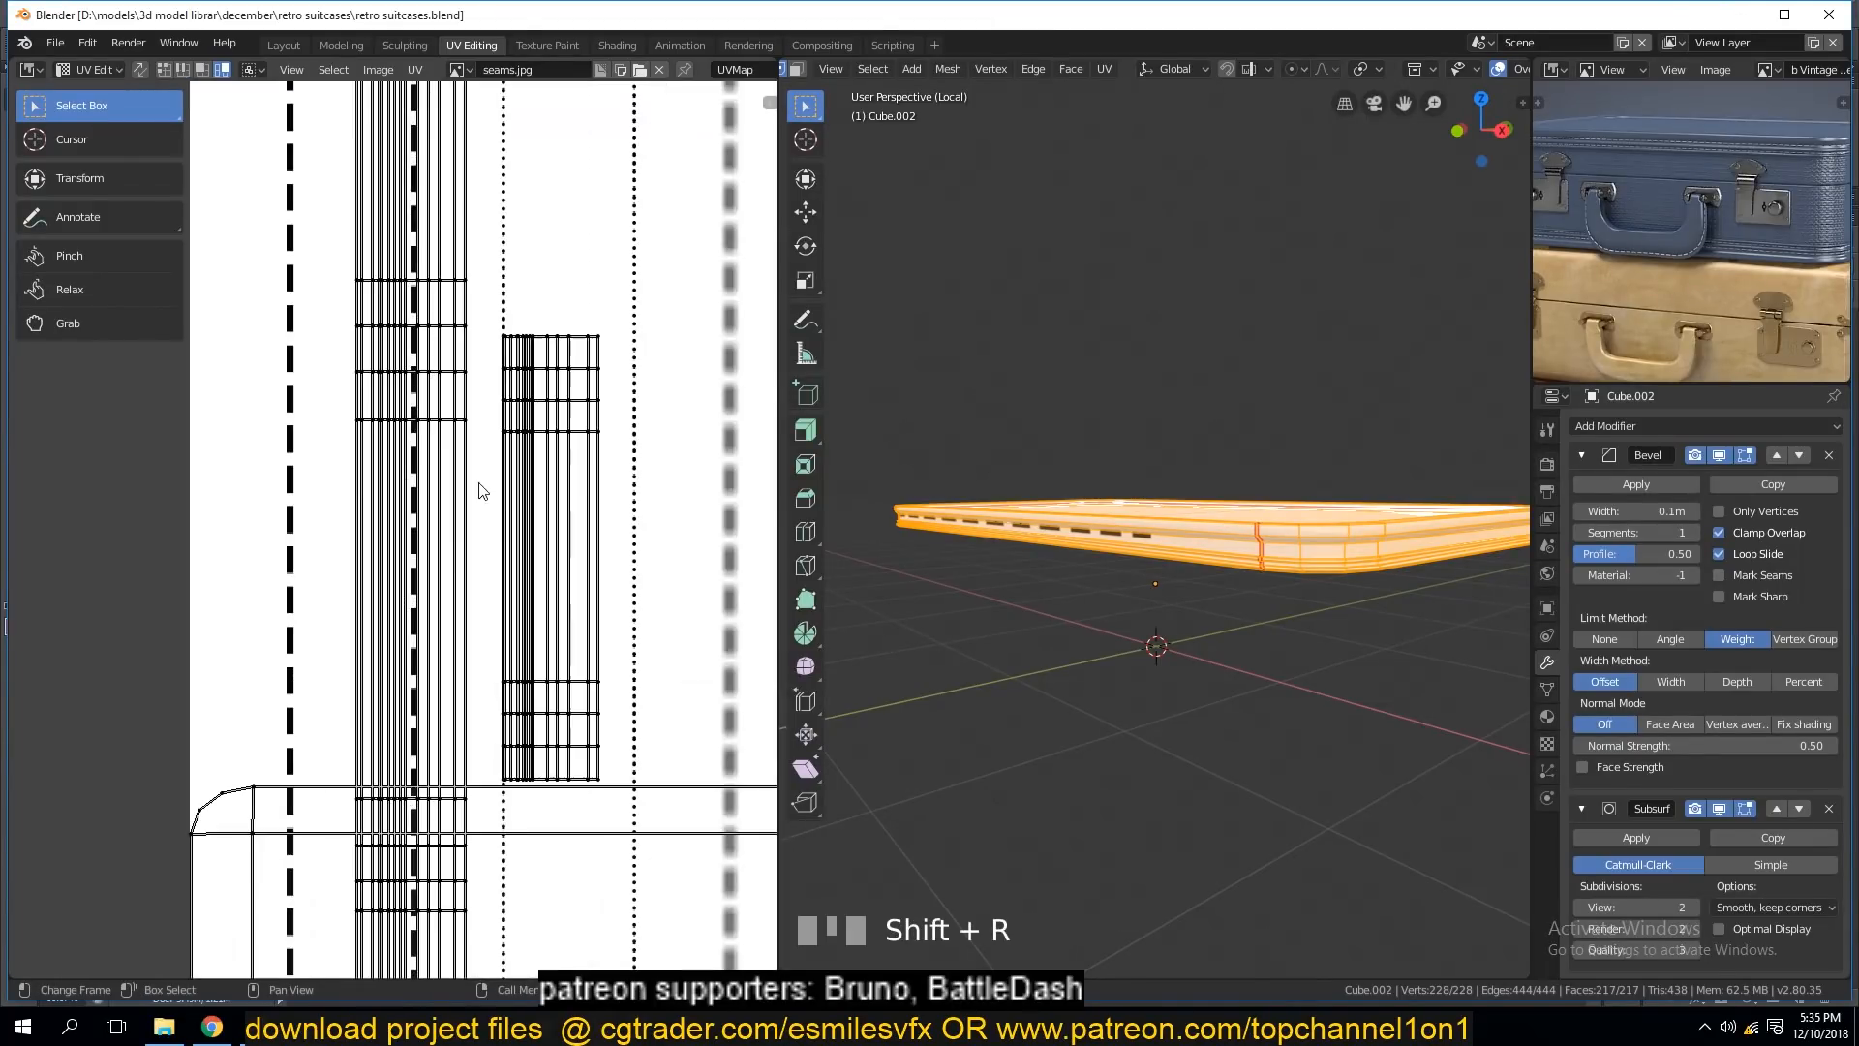
pyautogui.click(547, 403)
pyautogui.press('g')
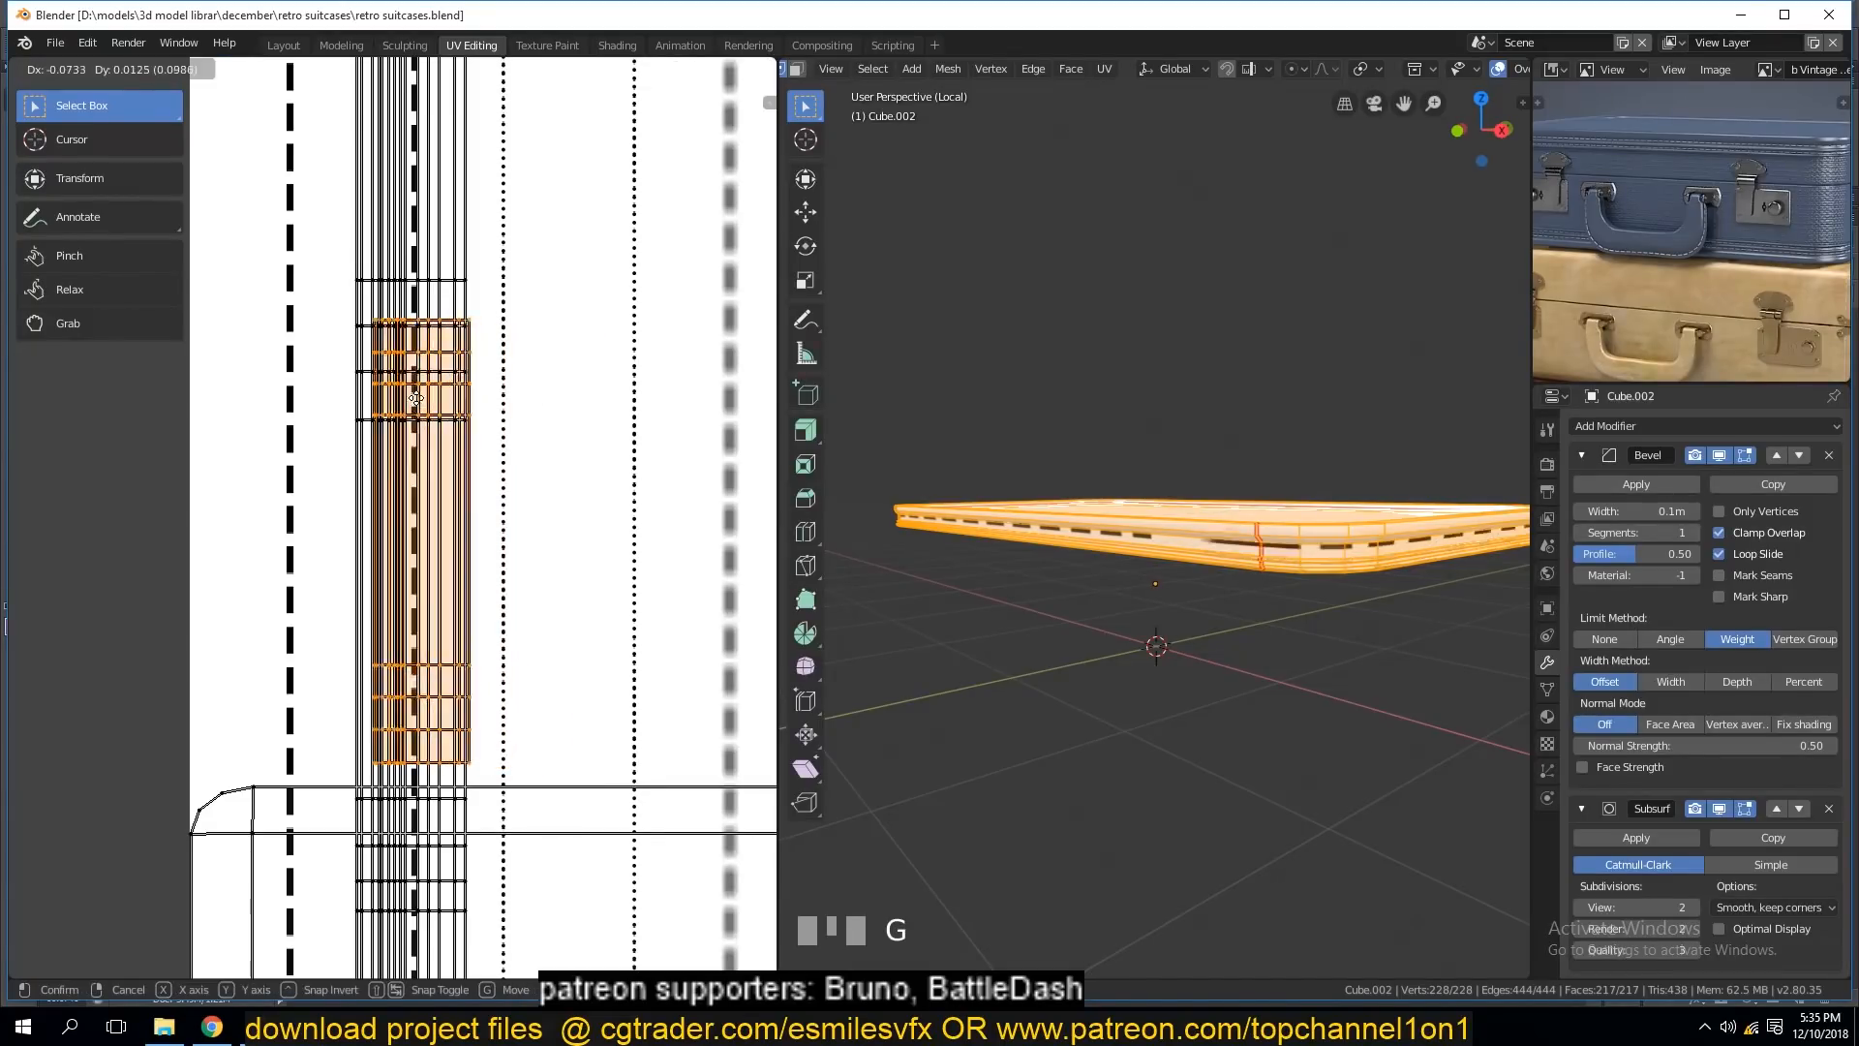
pyautogui.click(412, 415)
pyautogui.press('s')
pyautogui.click(474, 693)
# Move the short strip island about 0.7 up along Y so its lower end meets the long strip's top end.
pyautogui.scroll(-3, 474, 700)
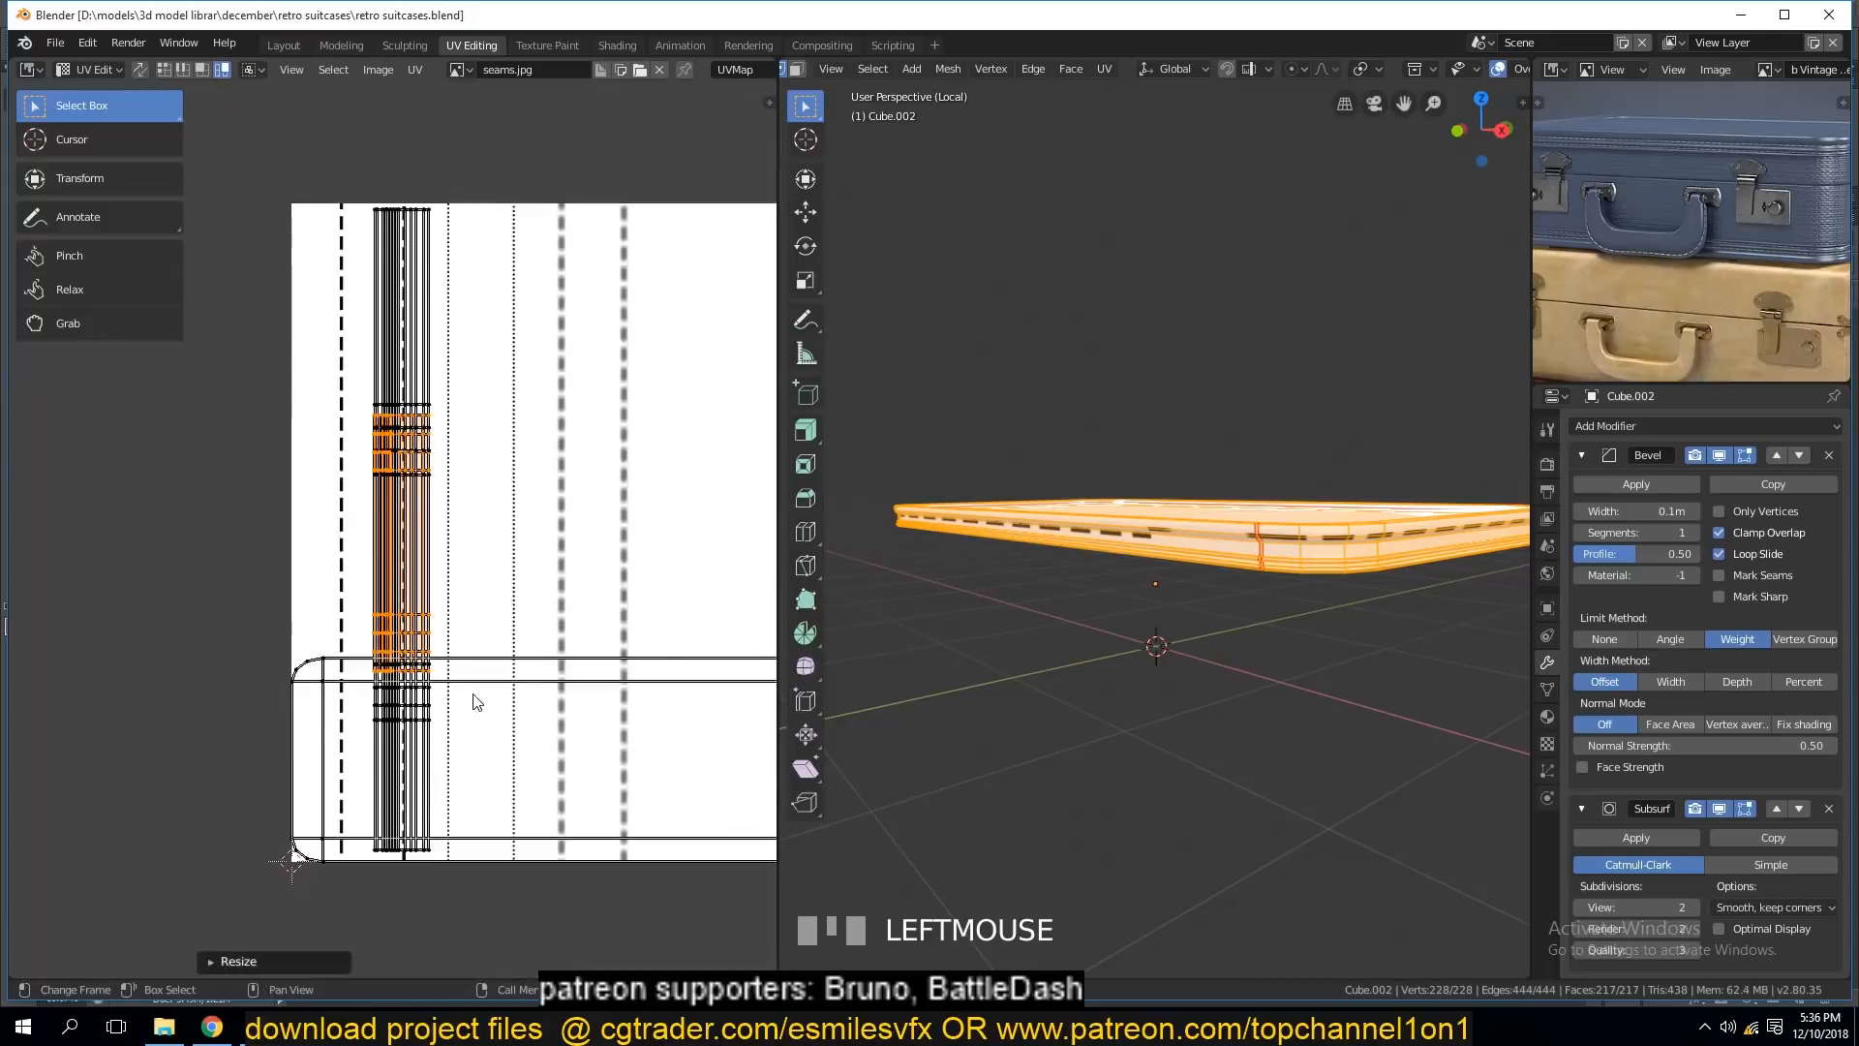
pyautogui.press('g')
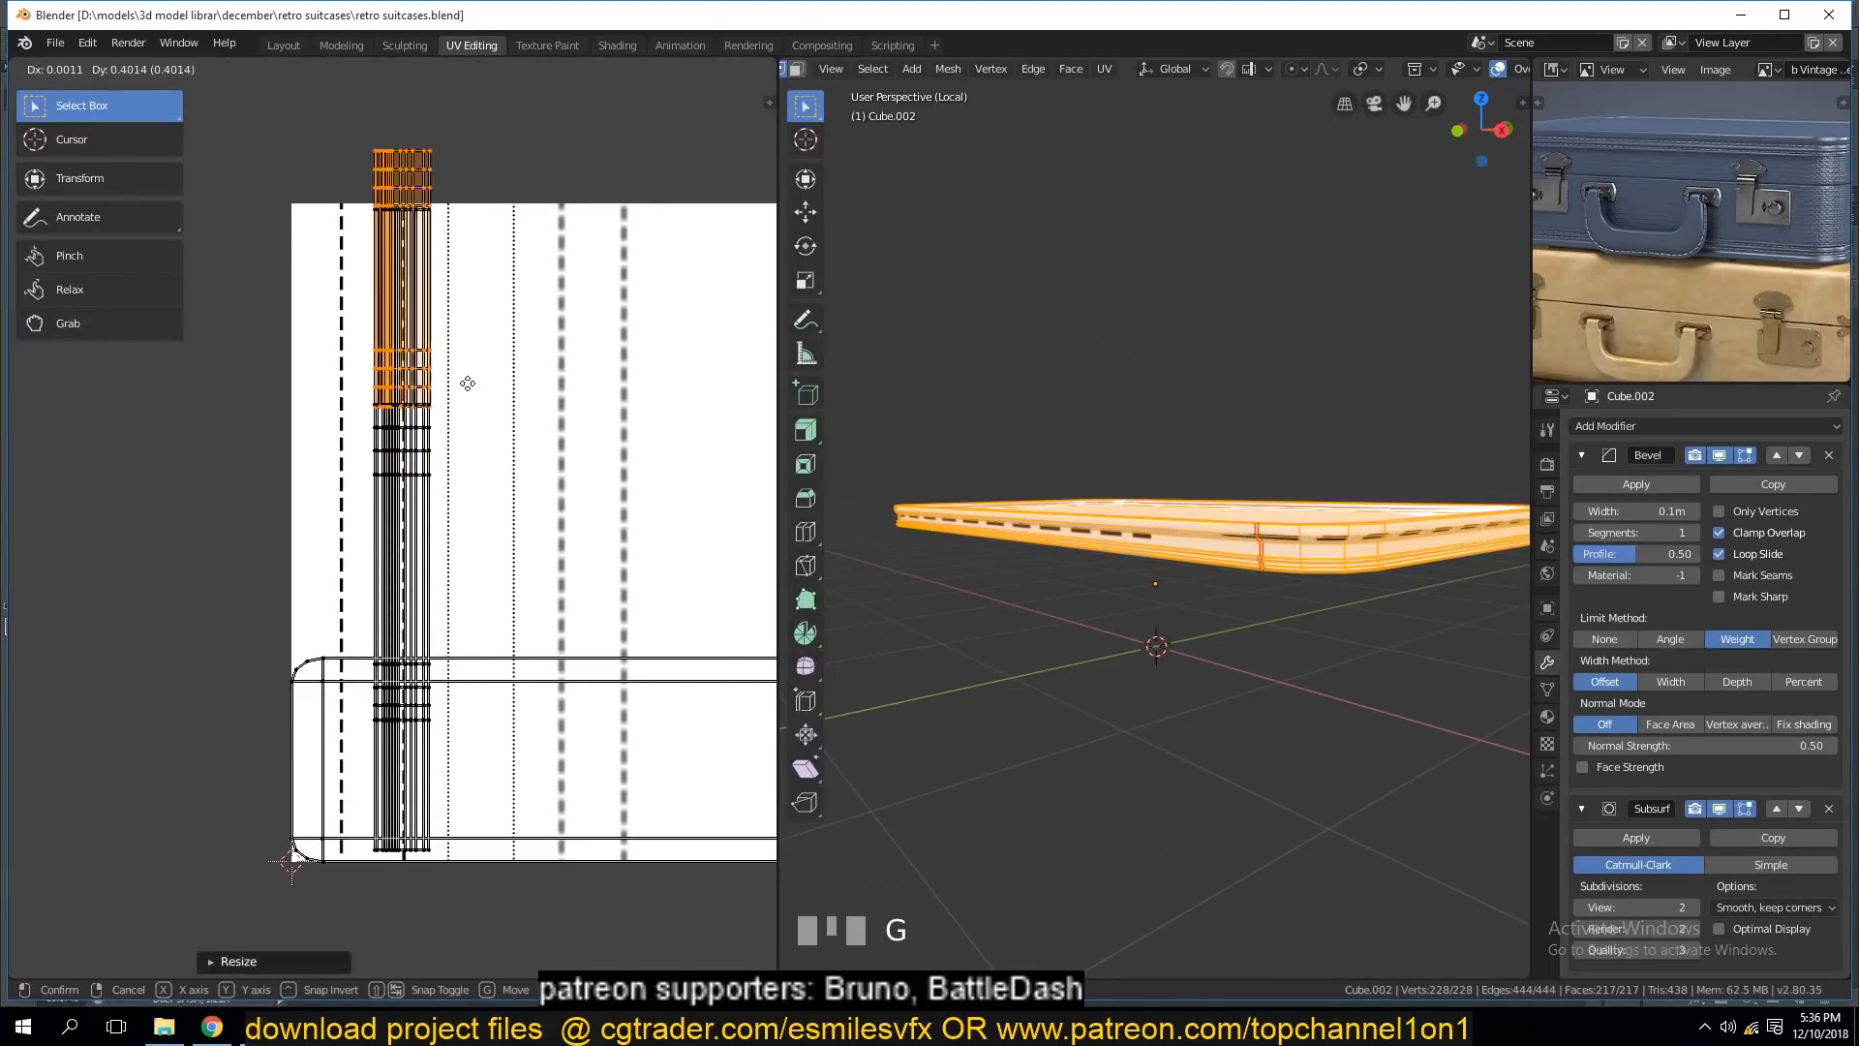
pyautogui.press('y')
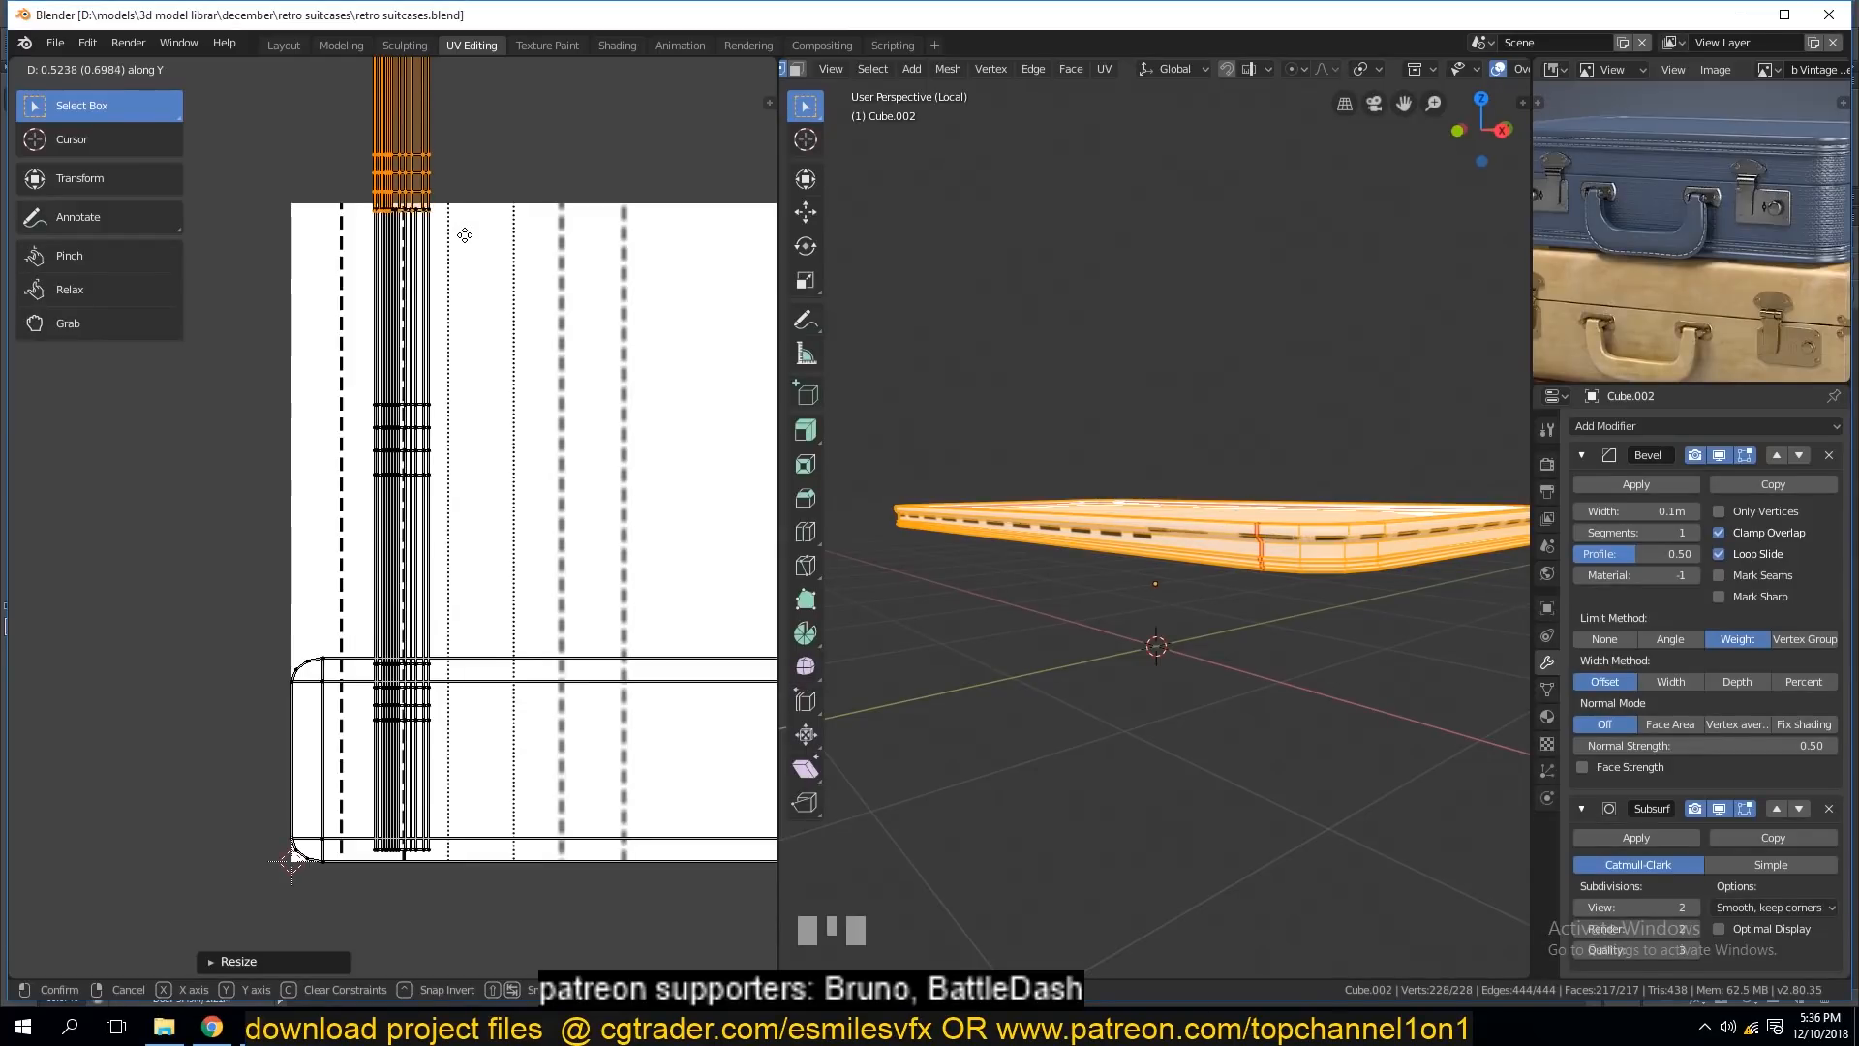
pyautogui.click(467, 238)
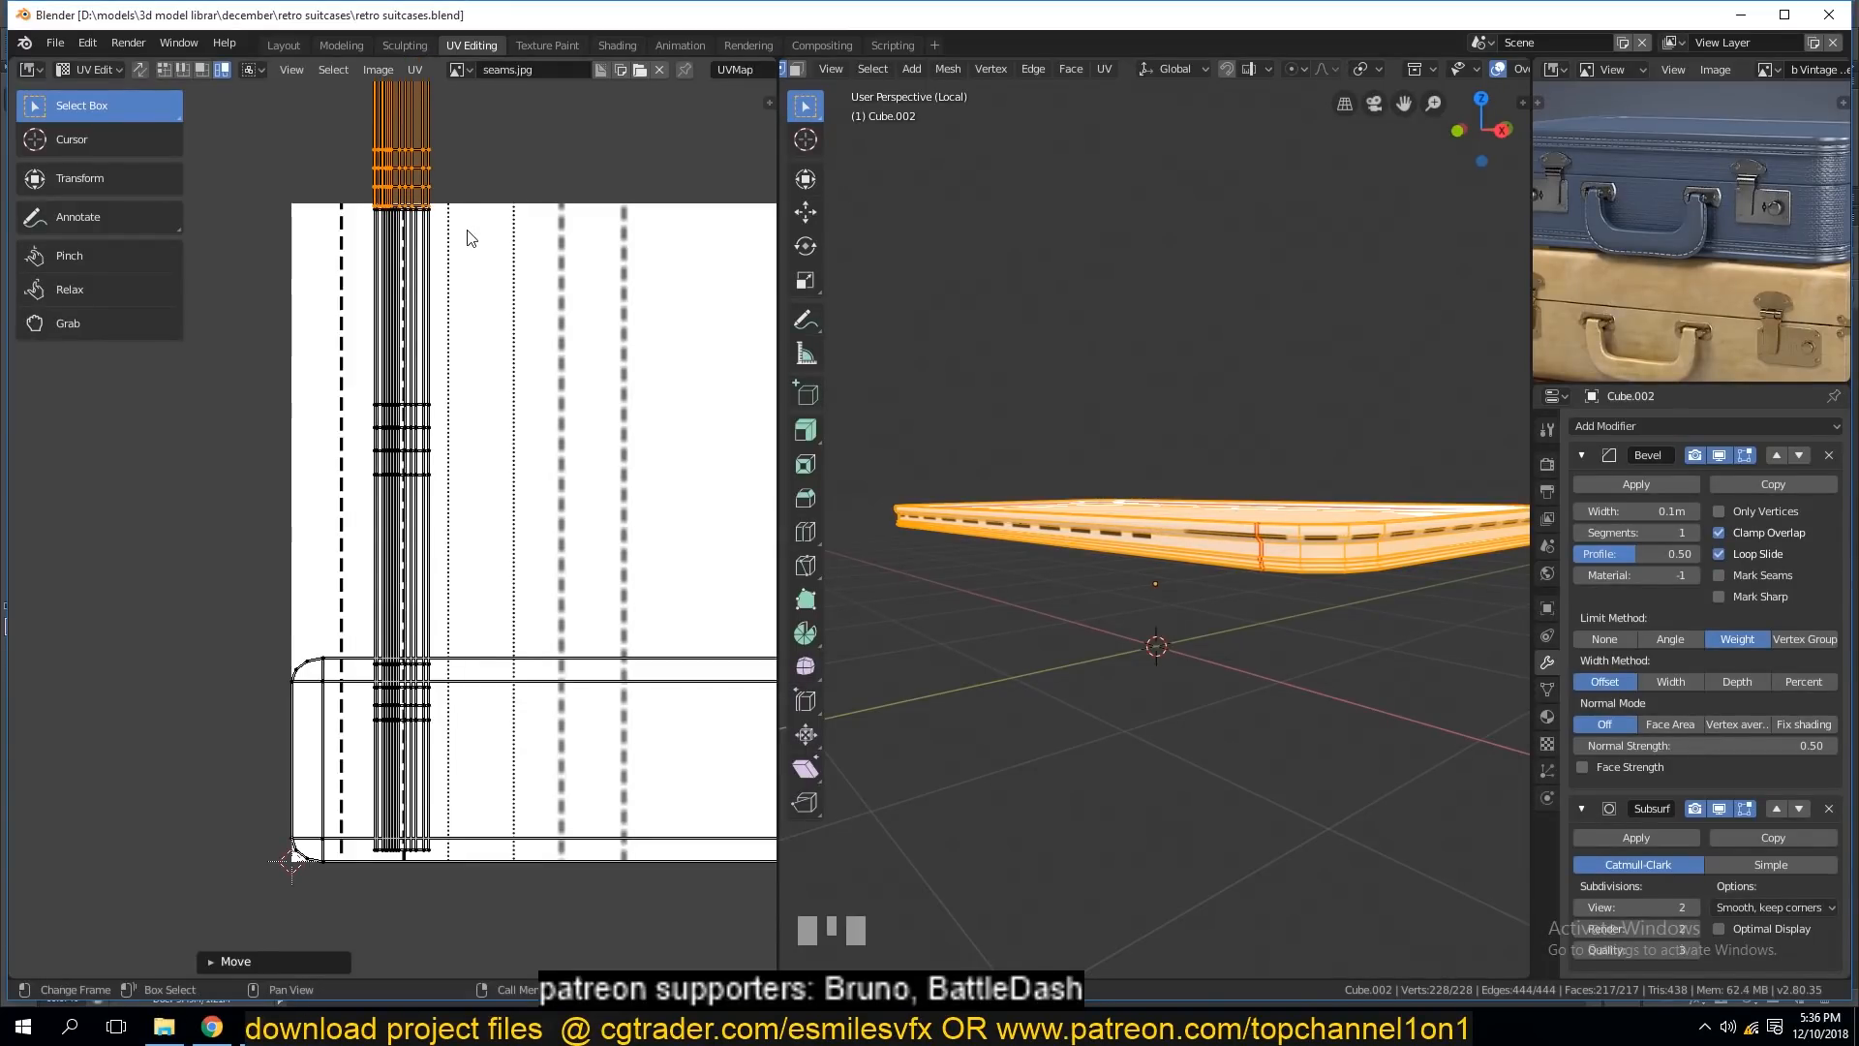
pyautogui.press('KP_Decimal')
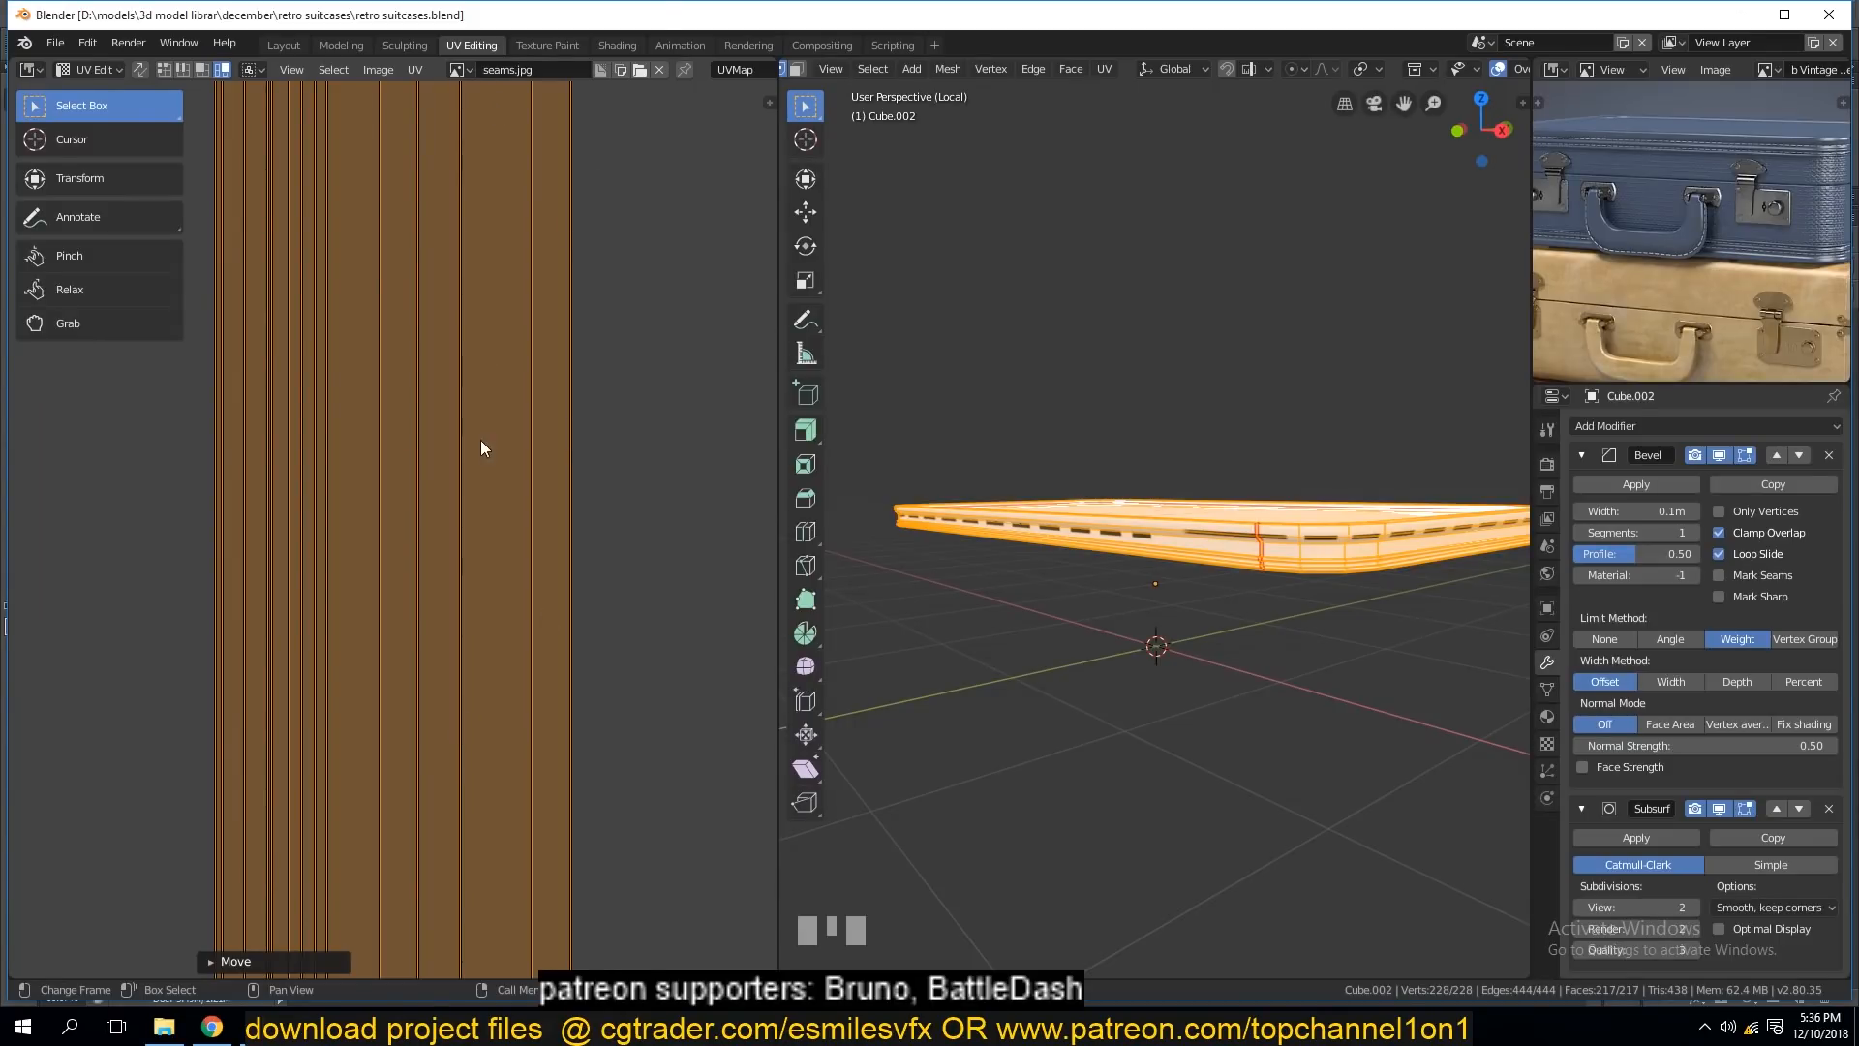
# Scale the short strip island up until its lower end overlaps the long strip's top end, and nudge it along X.
pyautogui.scroll(-4, 573, 249)
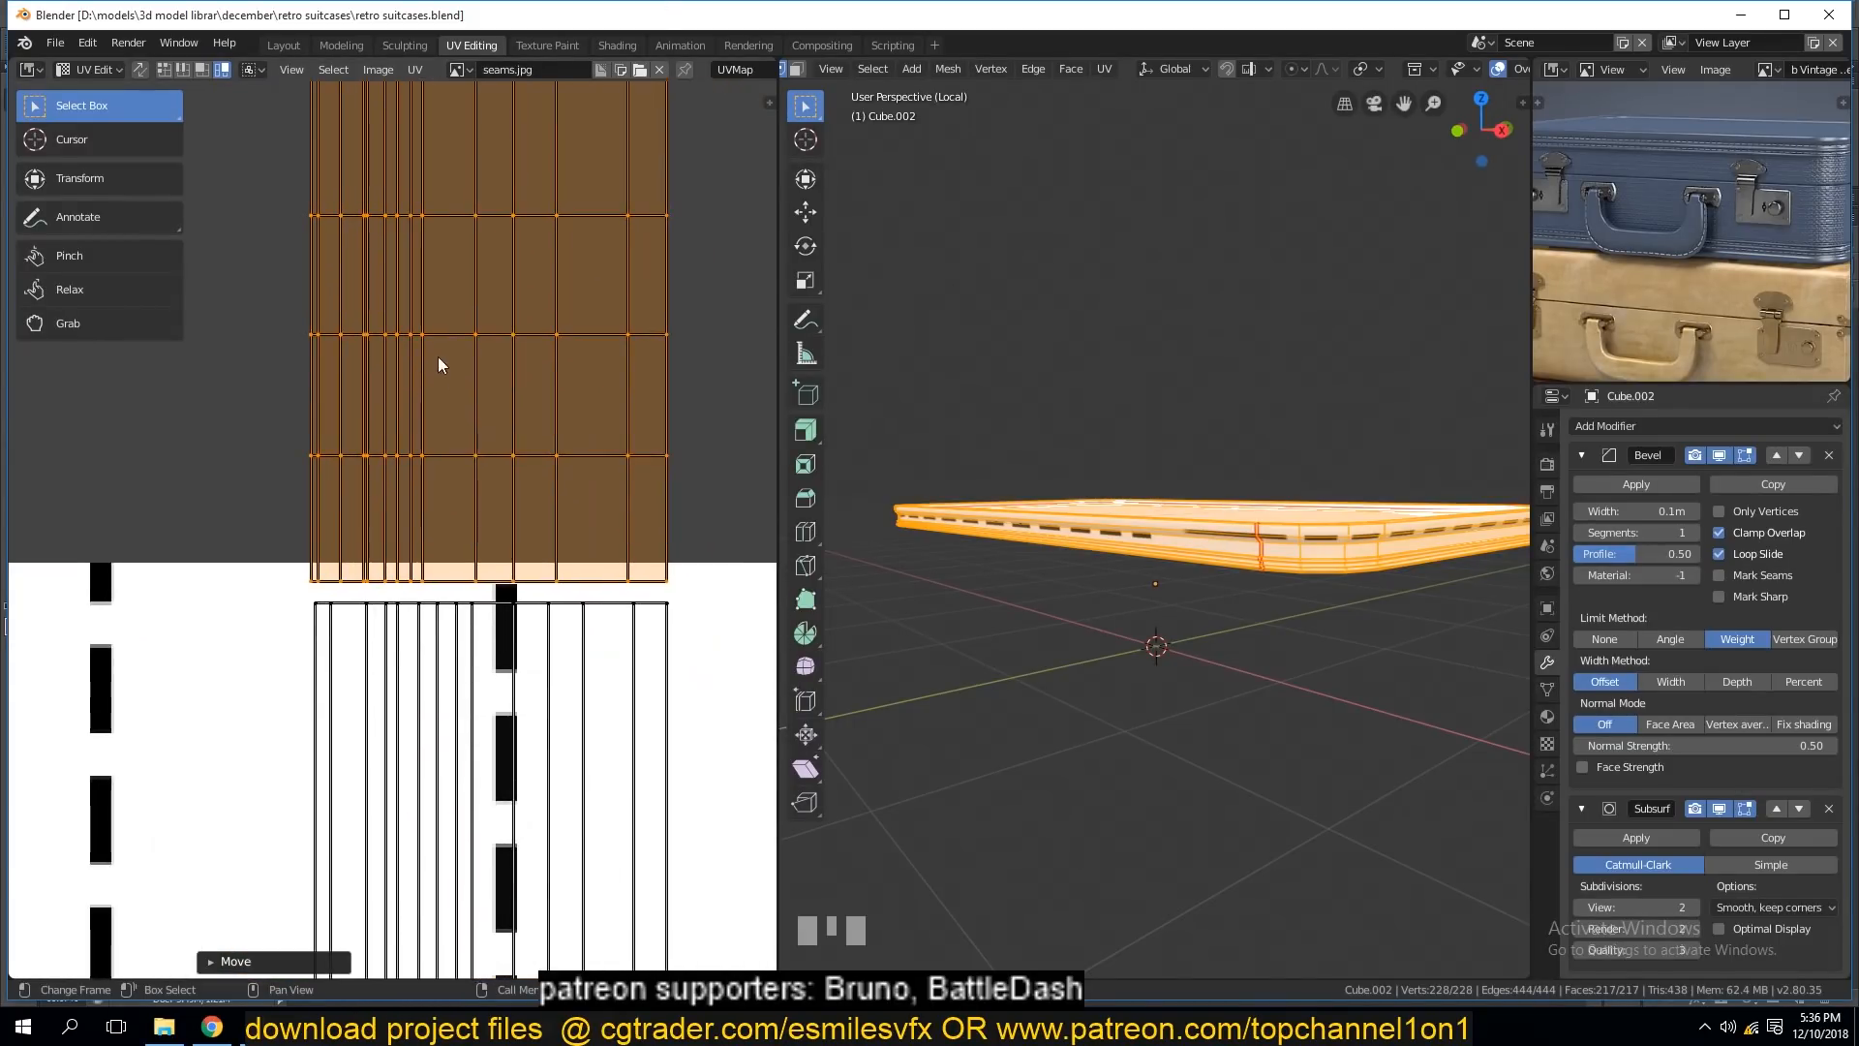
pyautogui.scroll(2, 510, 538)
pyautogui.press('s')
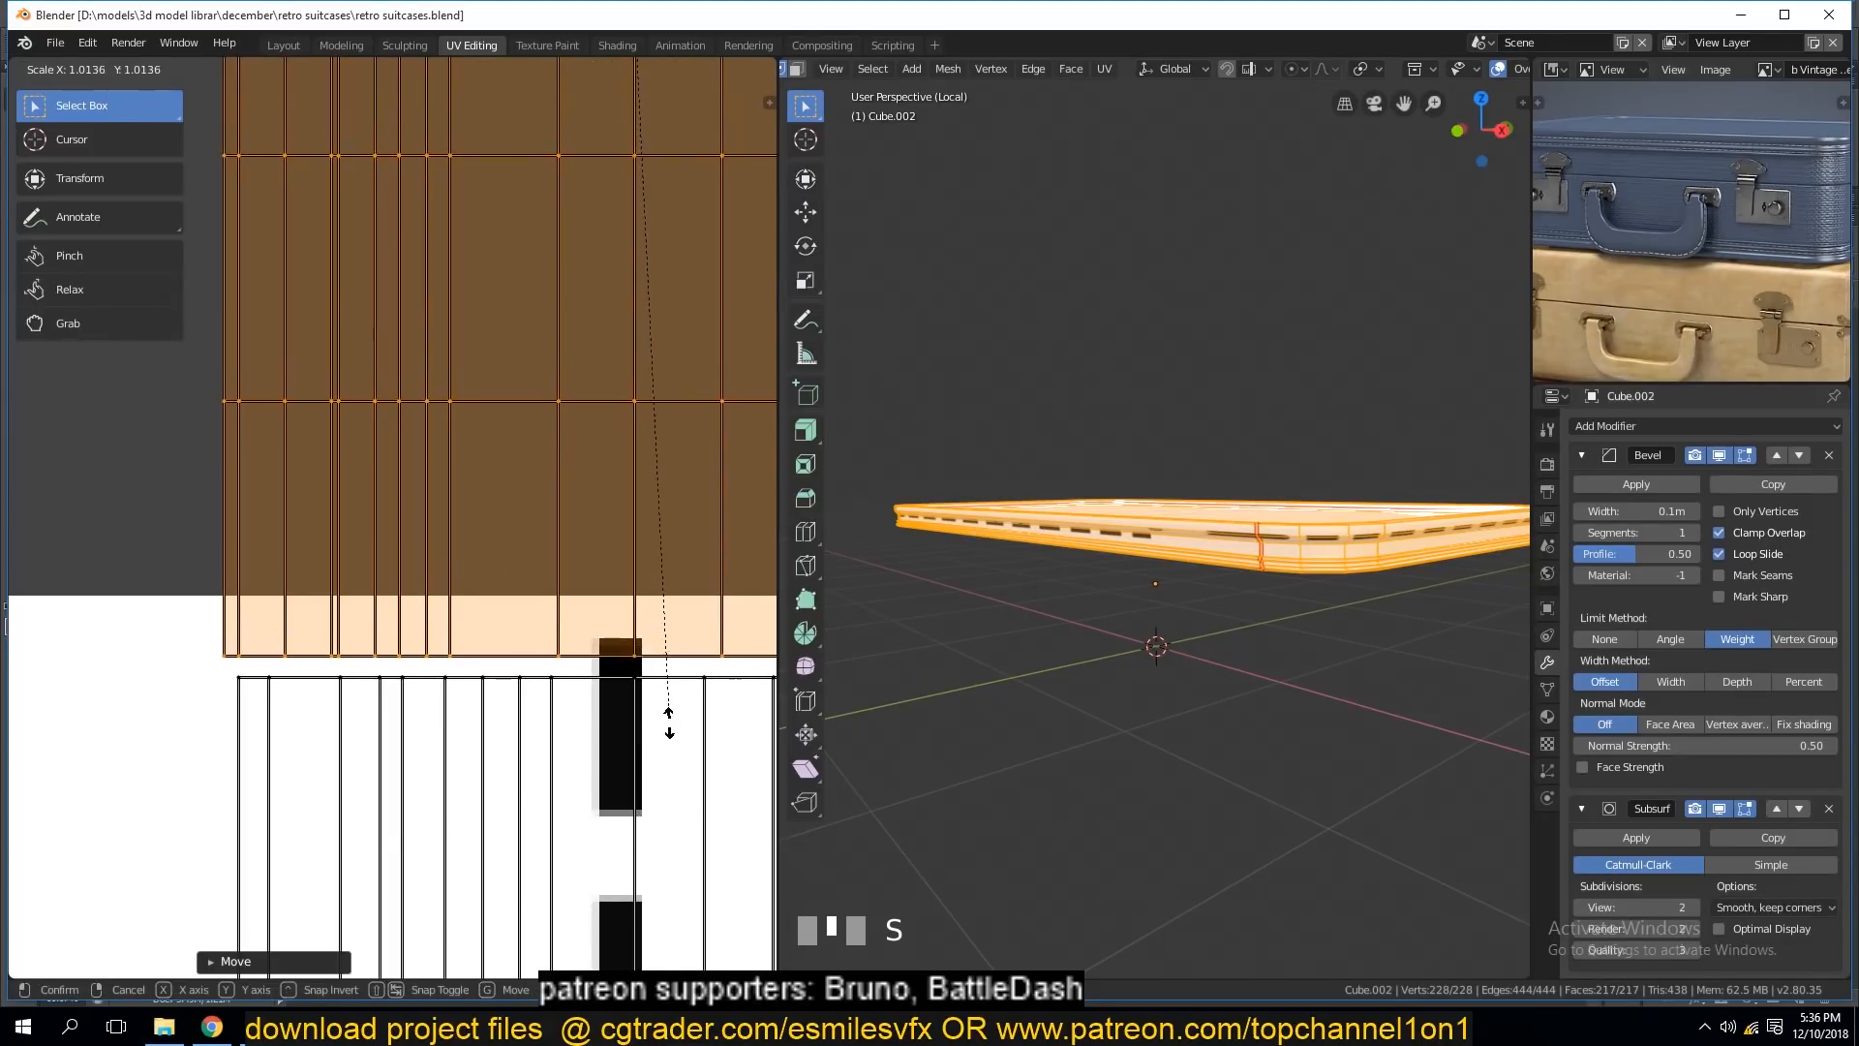
pyautogui.click(702, 835)
pyautogui.press('g')
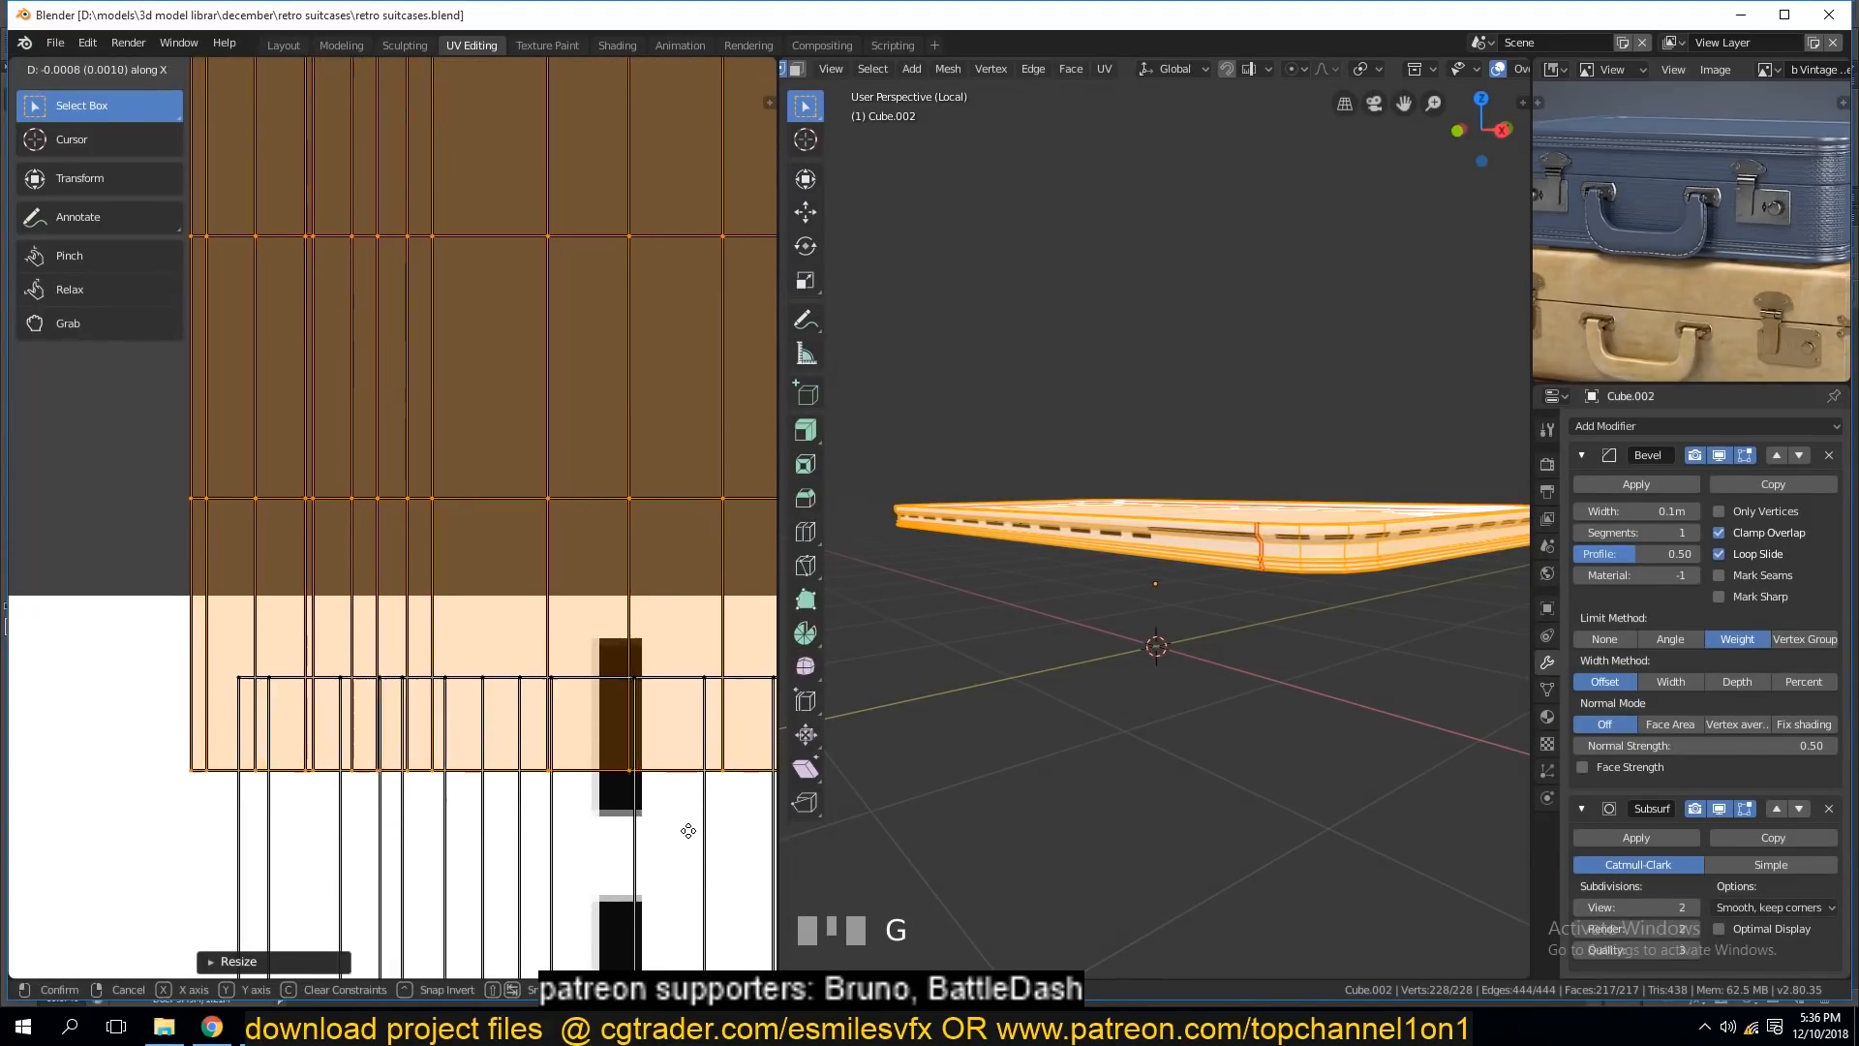
pyautogui.click(691, 832)
pyautogui.scroll(-2, 693, 836)
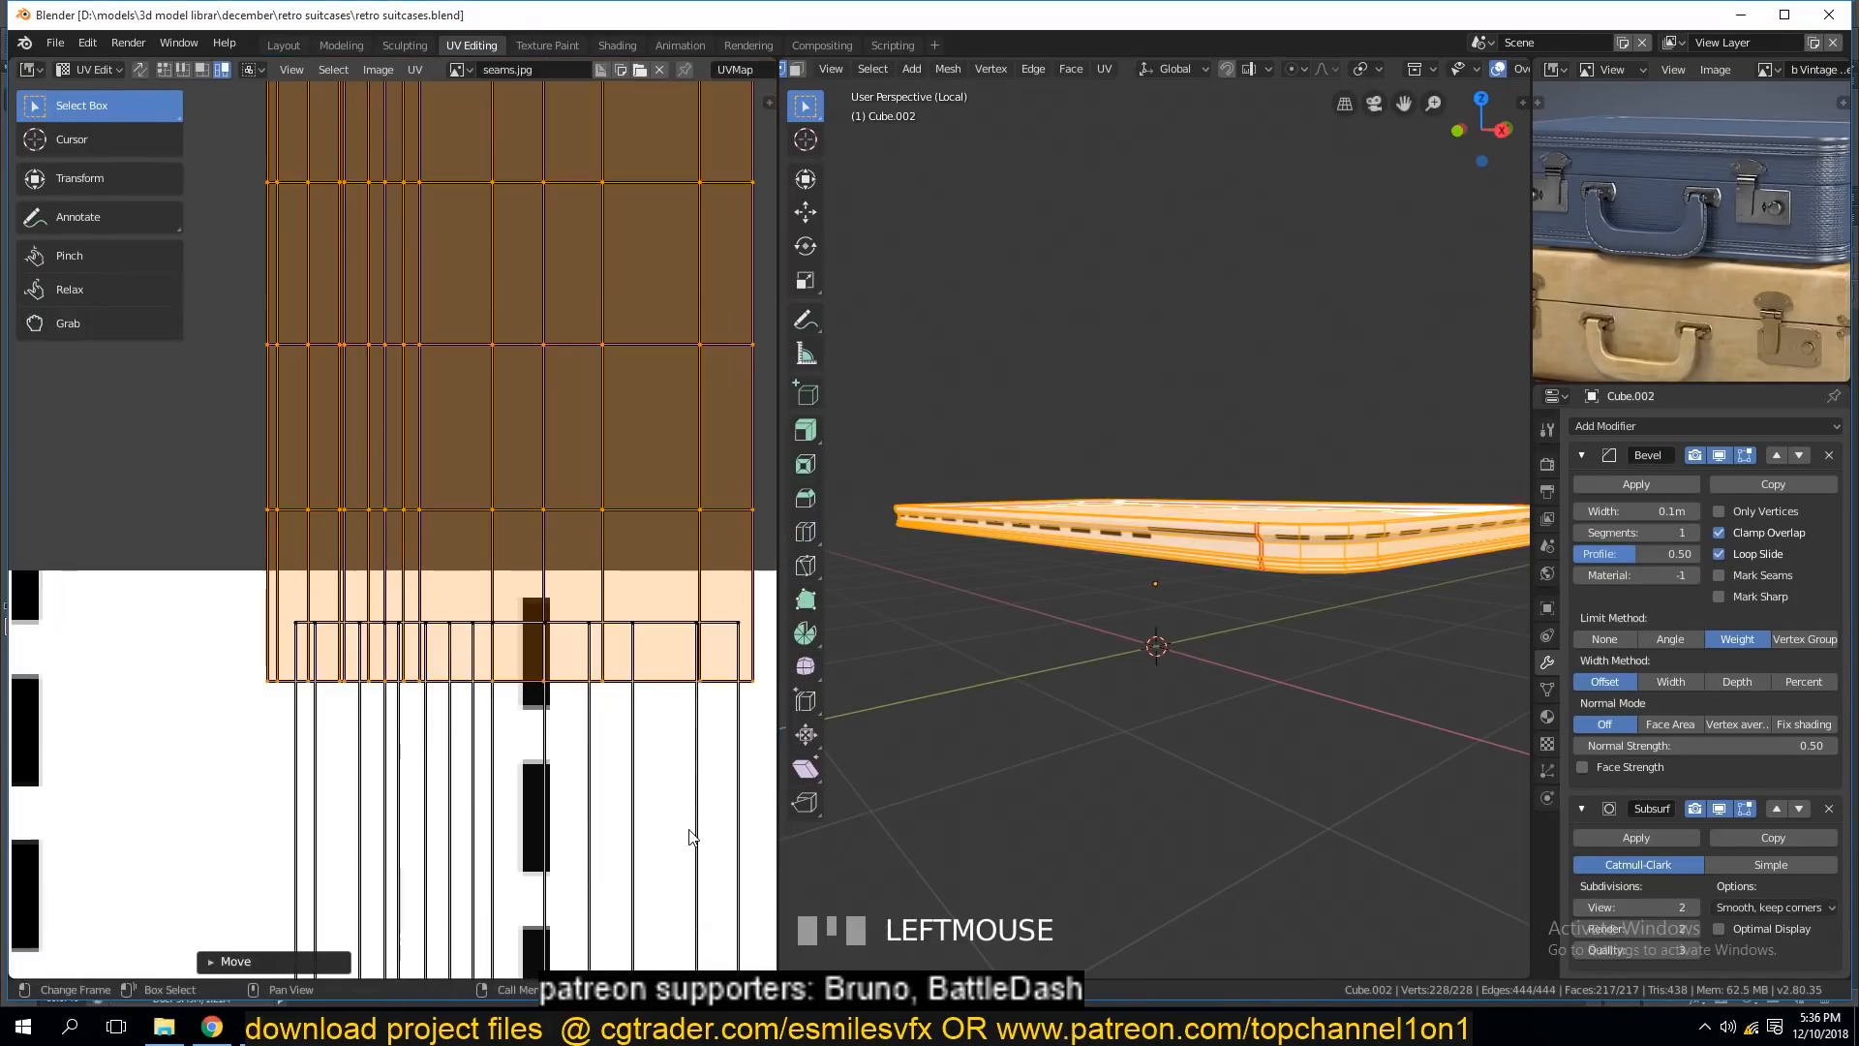
# Rescale the short strip island and shift it along X until its side edges match the long strip's width.
pyautogui.press('s')
pyautogui.click(697, 762)
pyautogui.press('s')
pyautogui.press('x')
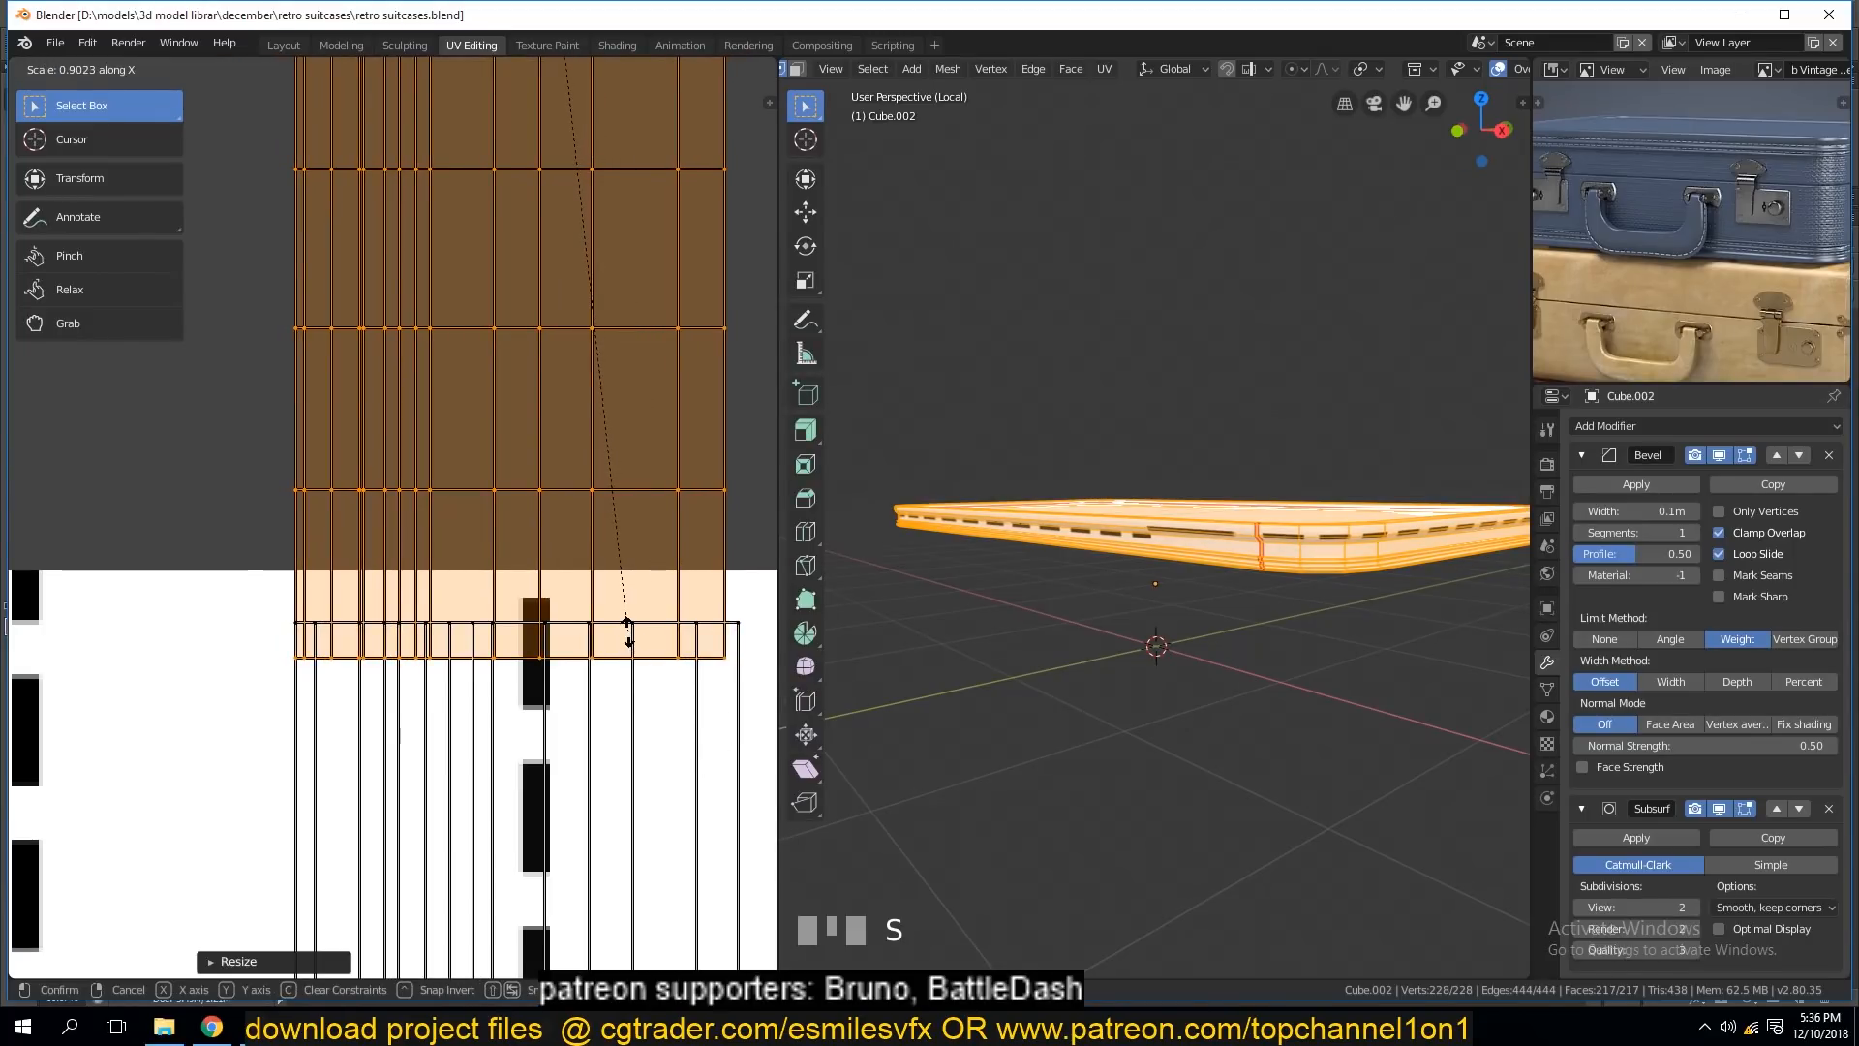
pyautogui.press('g')
pyautogui.click(663, 668)
pyautogui.press('s')
pyautogui.click(668, 705)
pyautogui.press('g')
pyautogui.press('x')
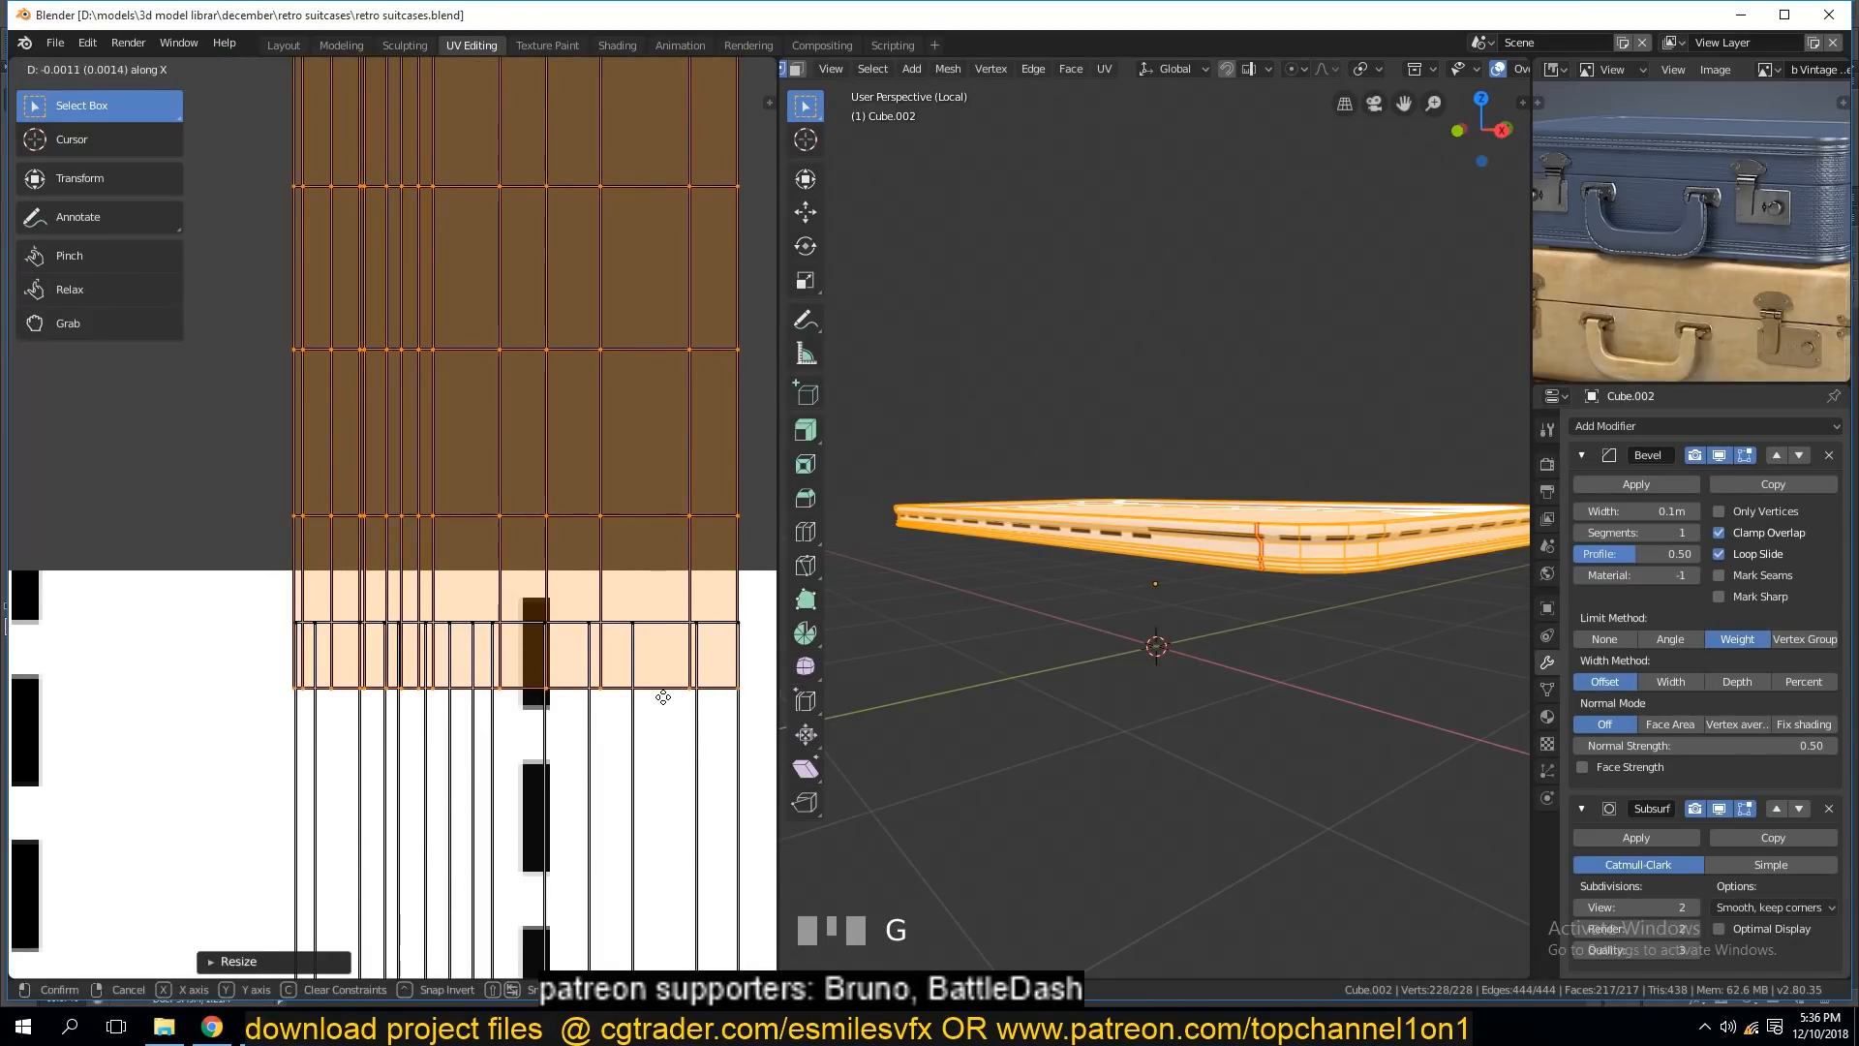
pyautogui.click(659, 690)
# Shift the short strip island about 0.006 in the positive X direction, off the long strip's outline.
pyautogui.press('g')
pyautogui.press('y')
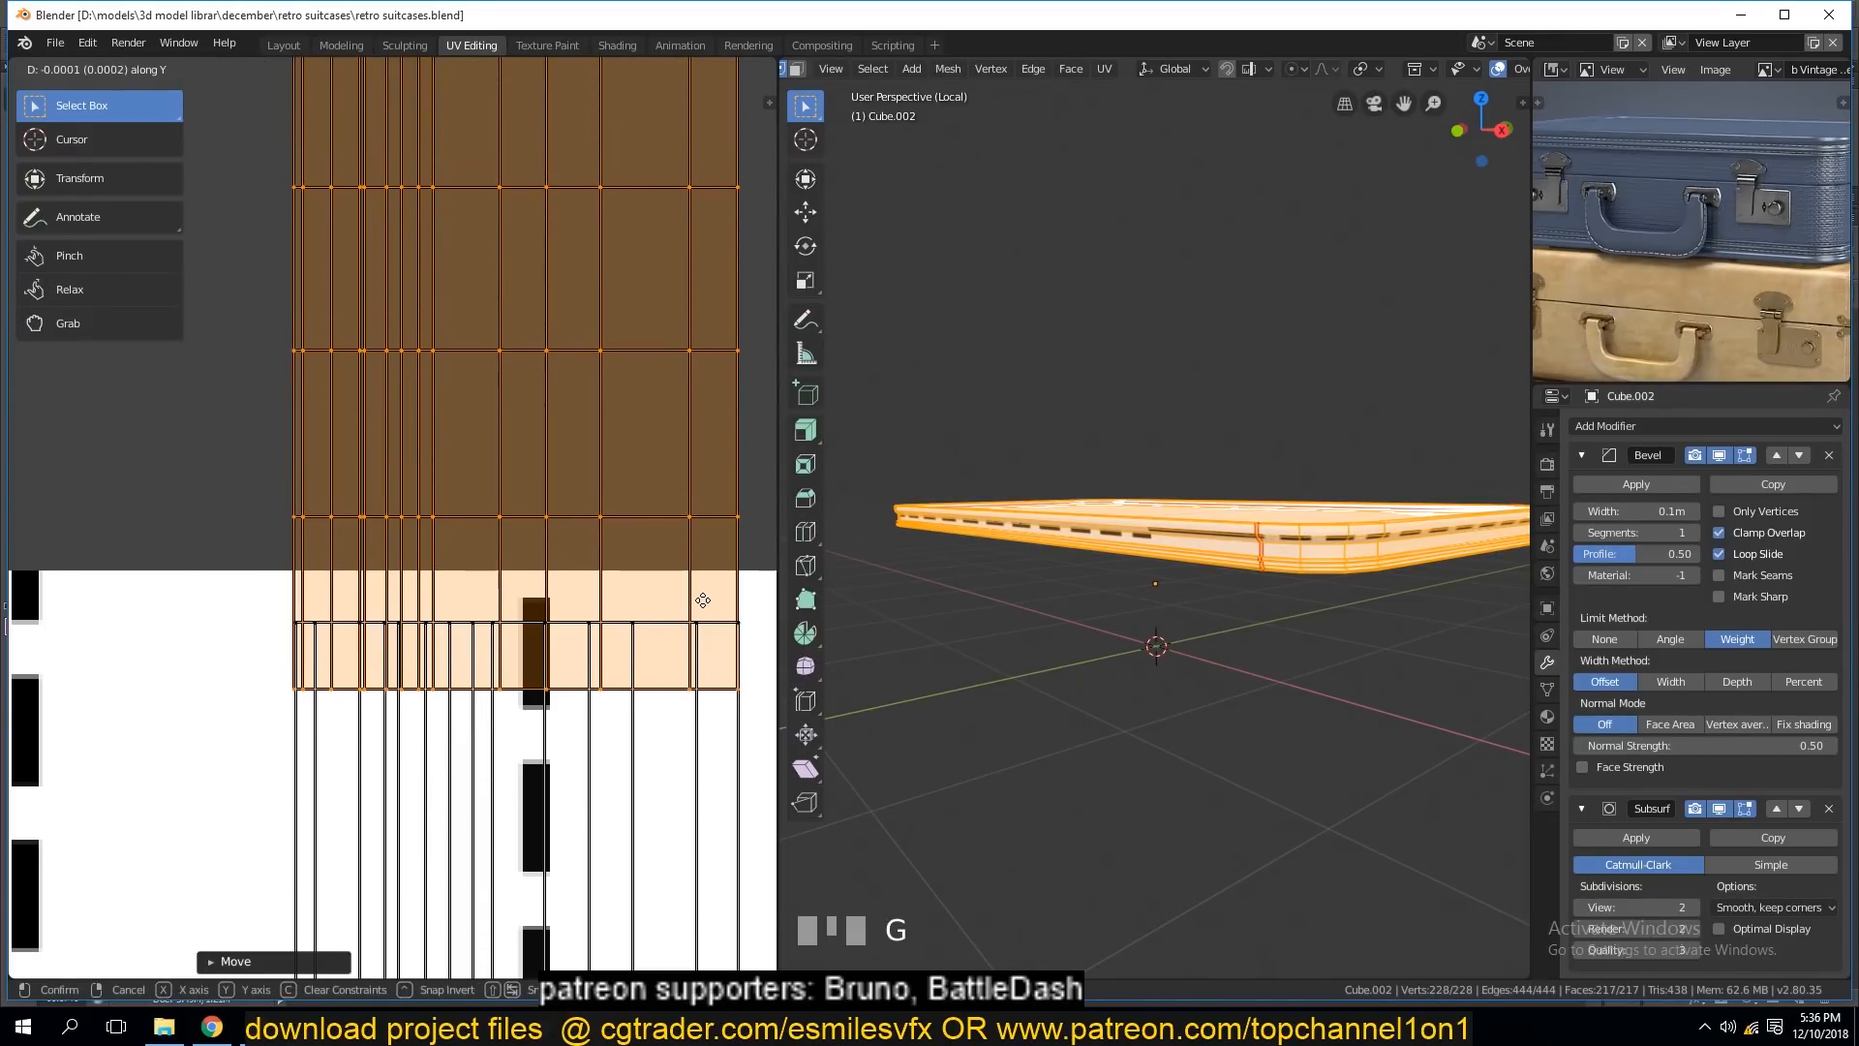
pyautogui.rightClick(714, 690)
pyautogui.press('g')
pyautogui.press('x')
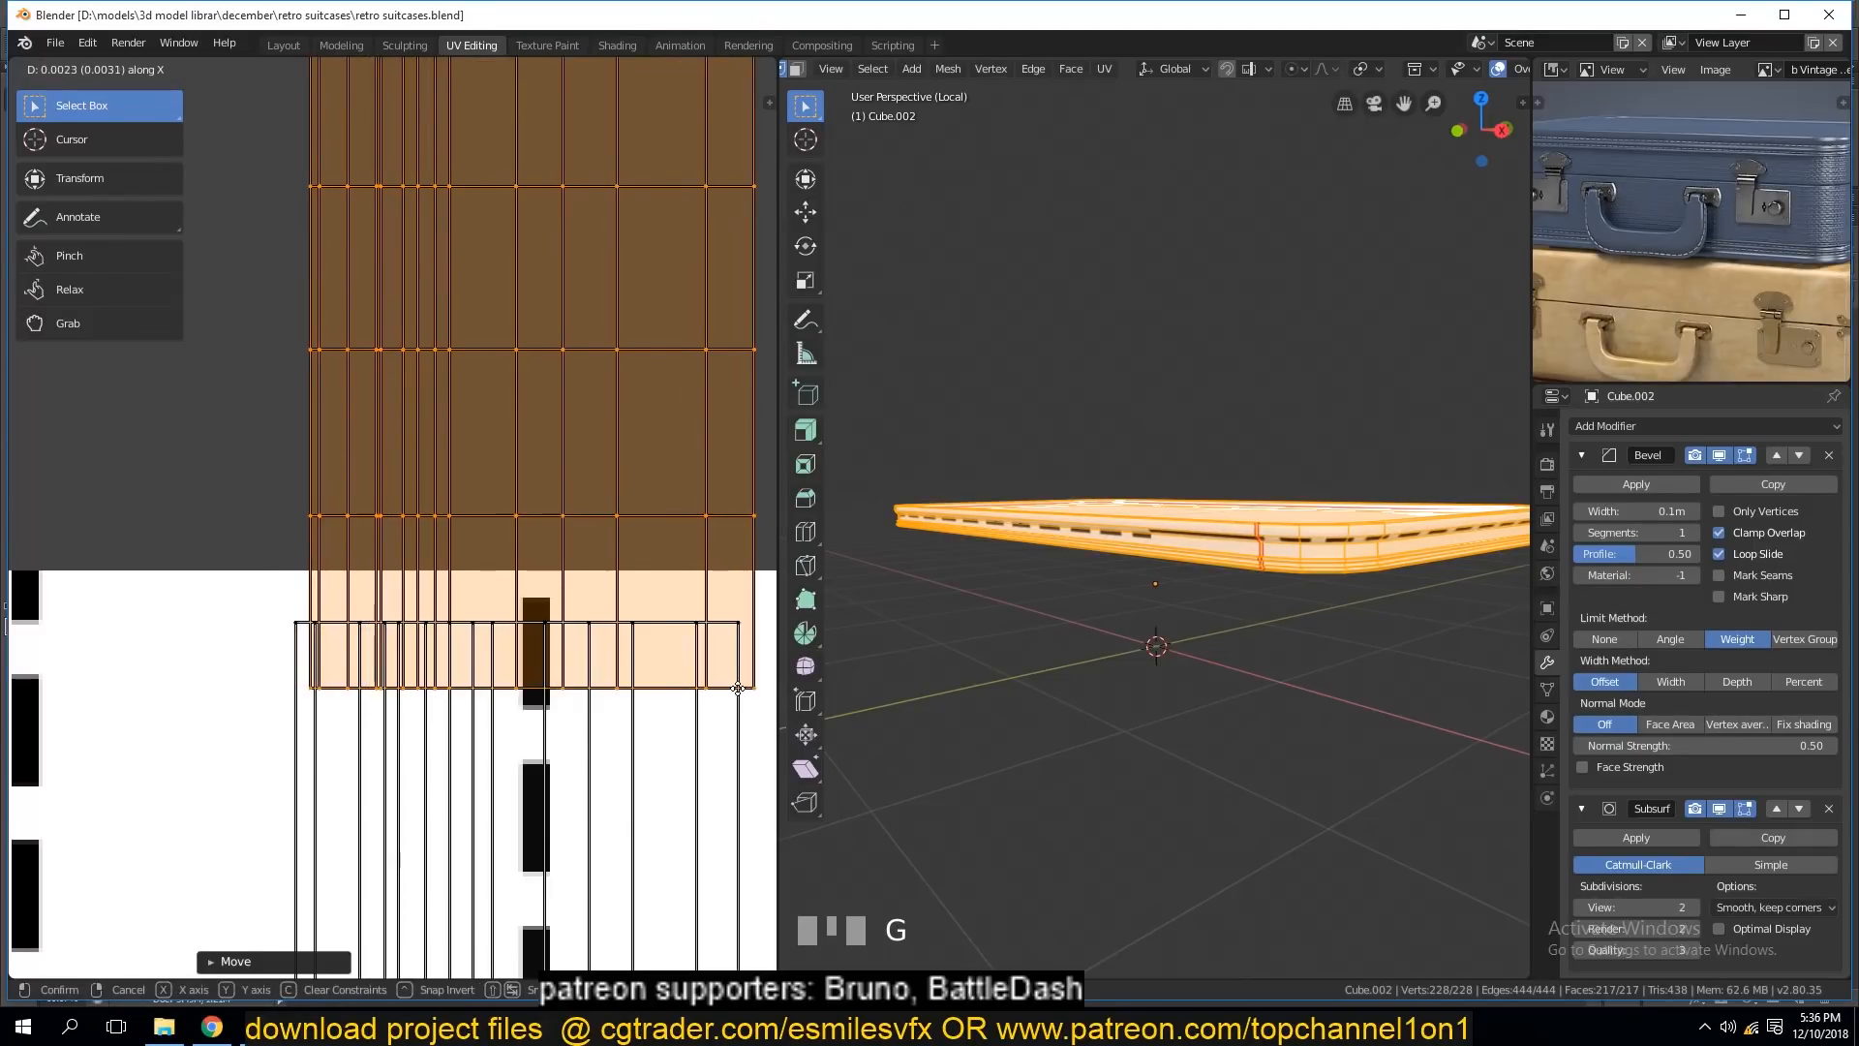
pyautogui.click(764, 690)
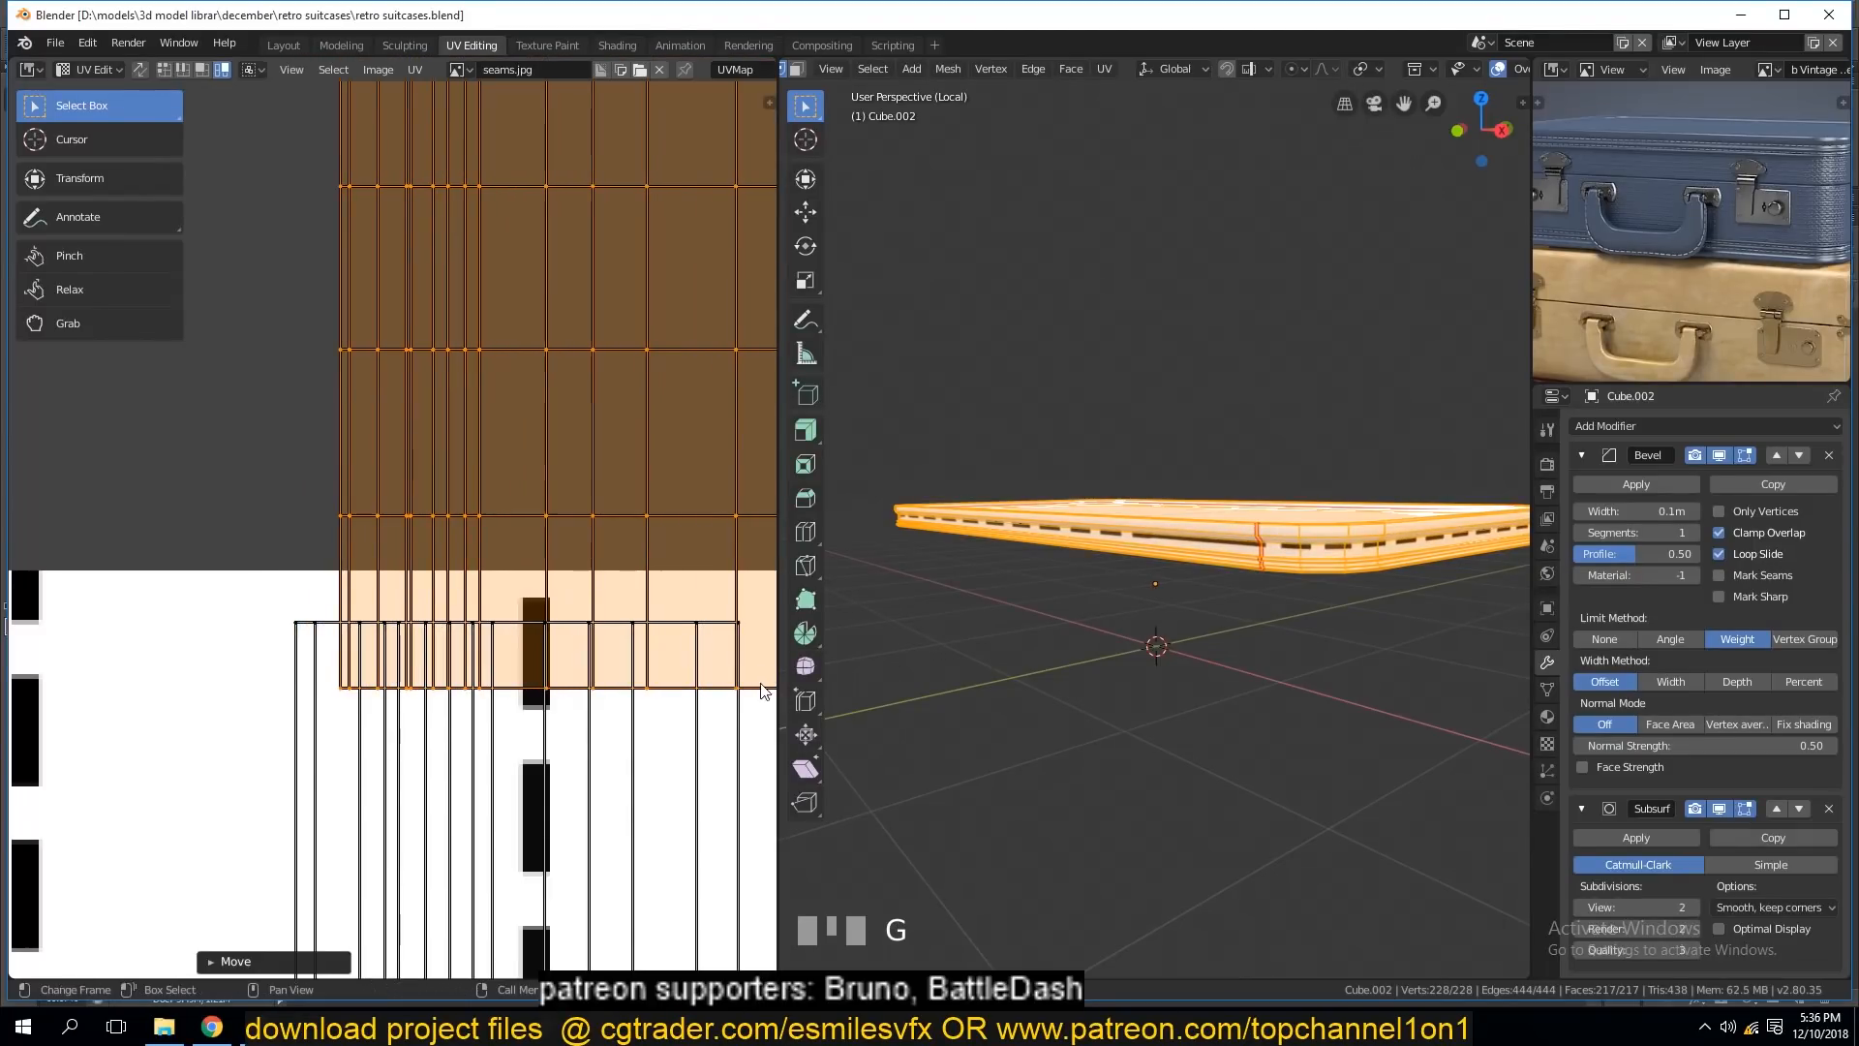
# Select both strip islands and examine how their stitching meets at the seam on the lid's side.
pyautogui.keyDown('shift'); pyautogui.click(681, 650); pyautogui.keyUp('shift')
pyautogui.scroll(-6, 702, 656)
pyautogui.scroll(-5, 1324, 622)
pyautogui.scroll(4, 1303, 569)
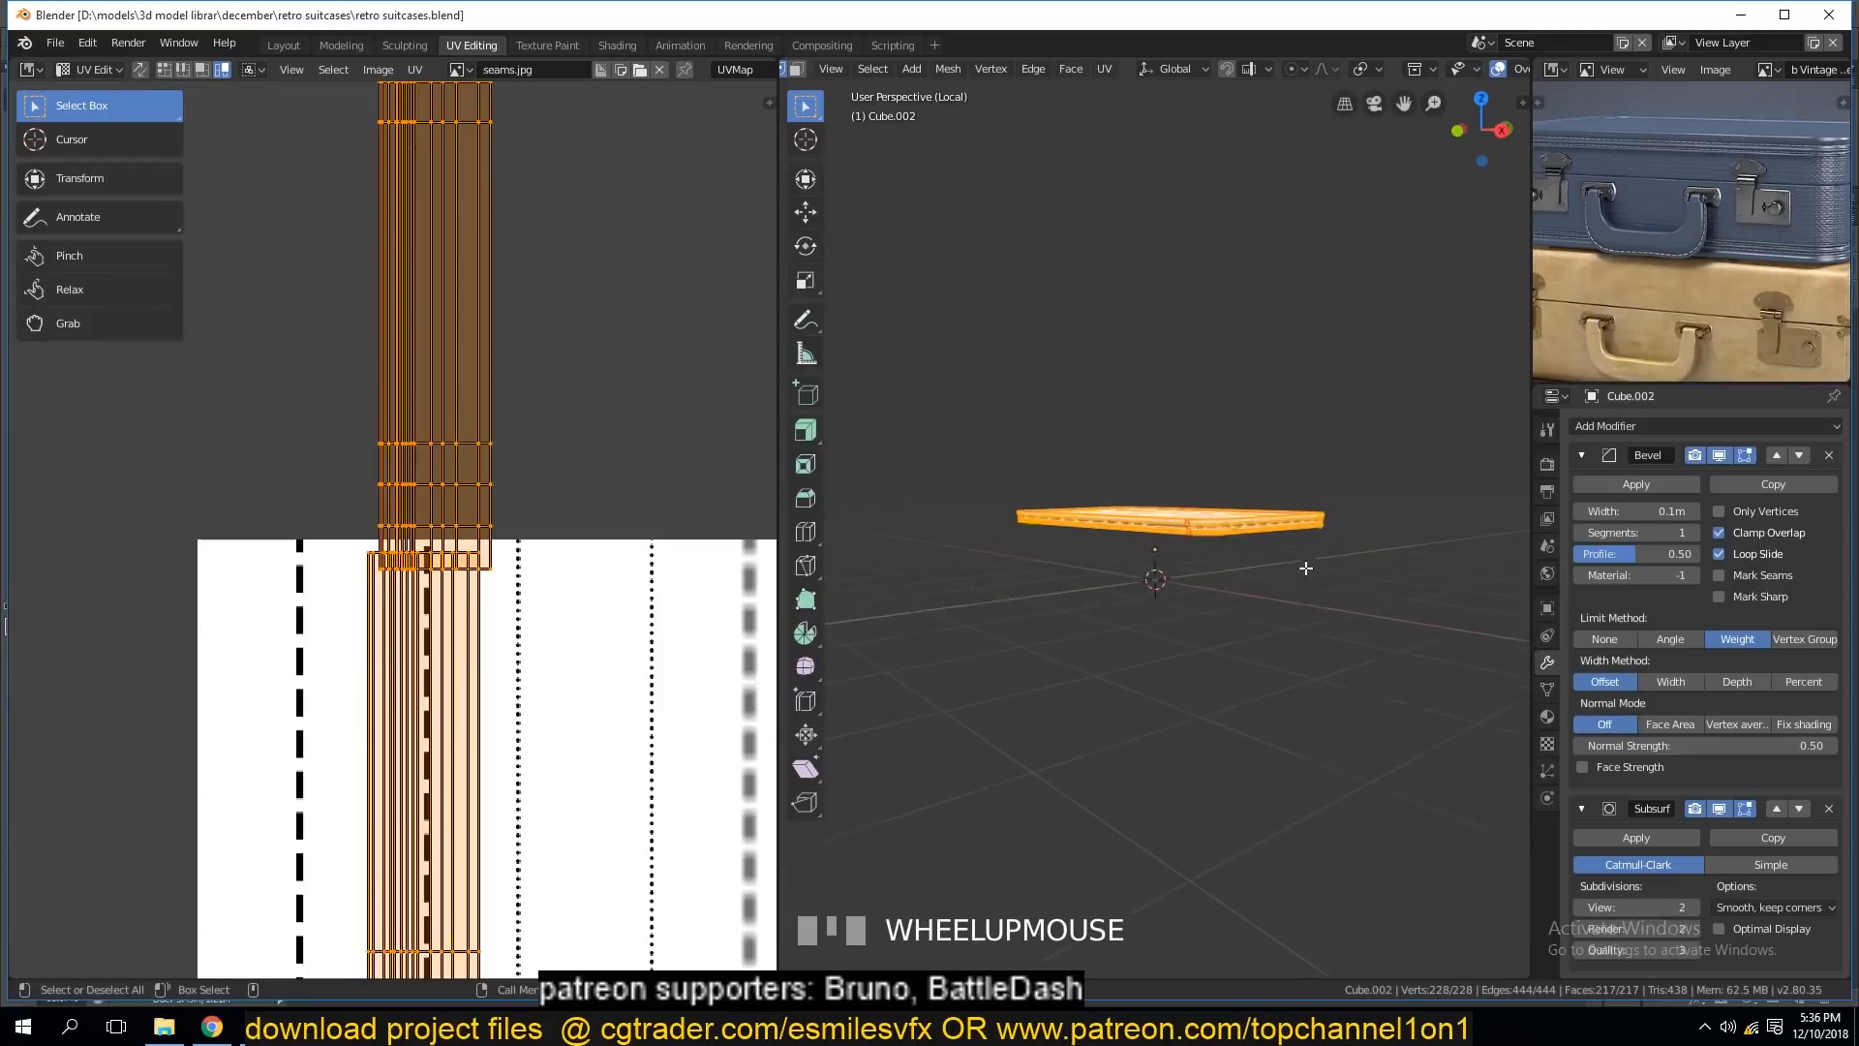
pyautogui.scroll(2, 1213, 536)
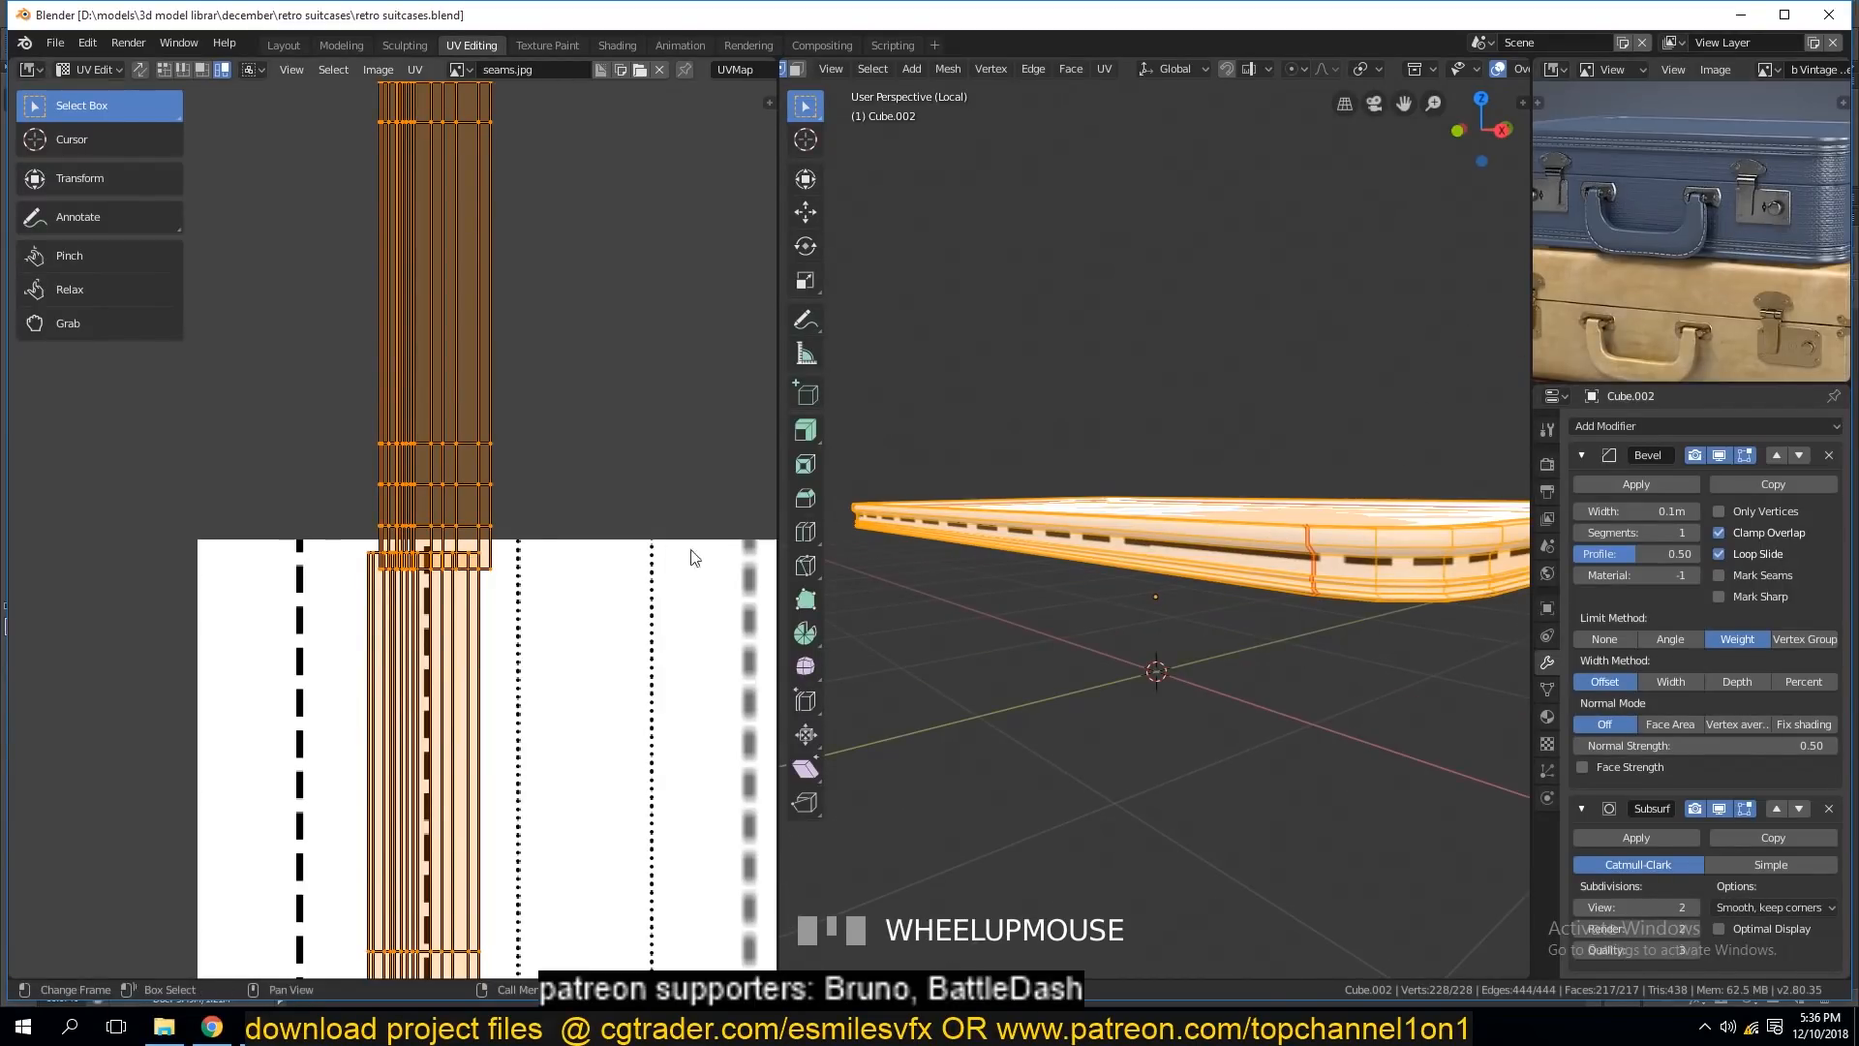
pyautogui.scroll(-4, 584, 599)
pyautogui.scroll(5, 584, 599)
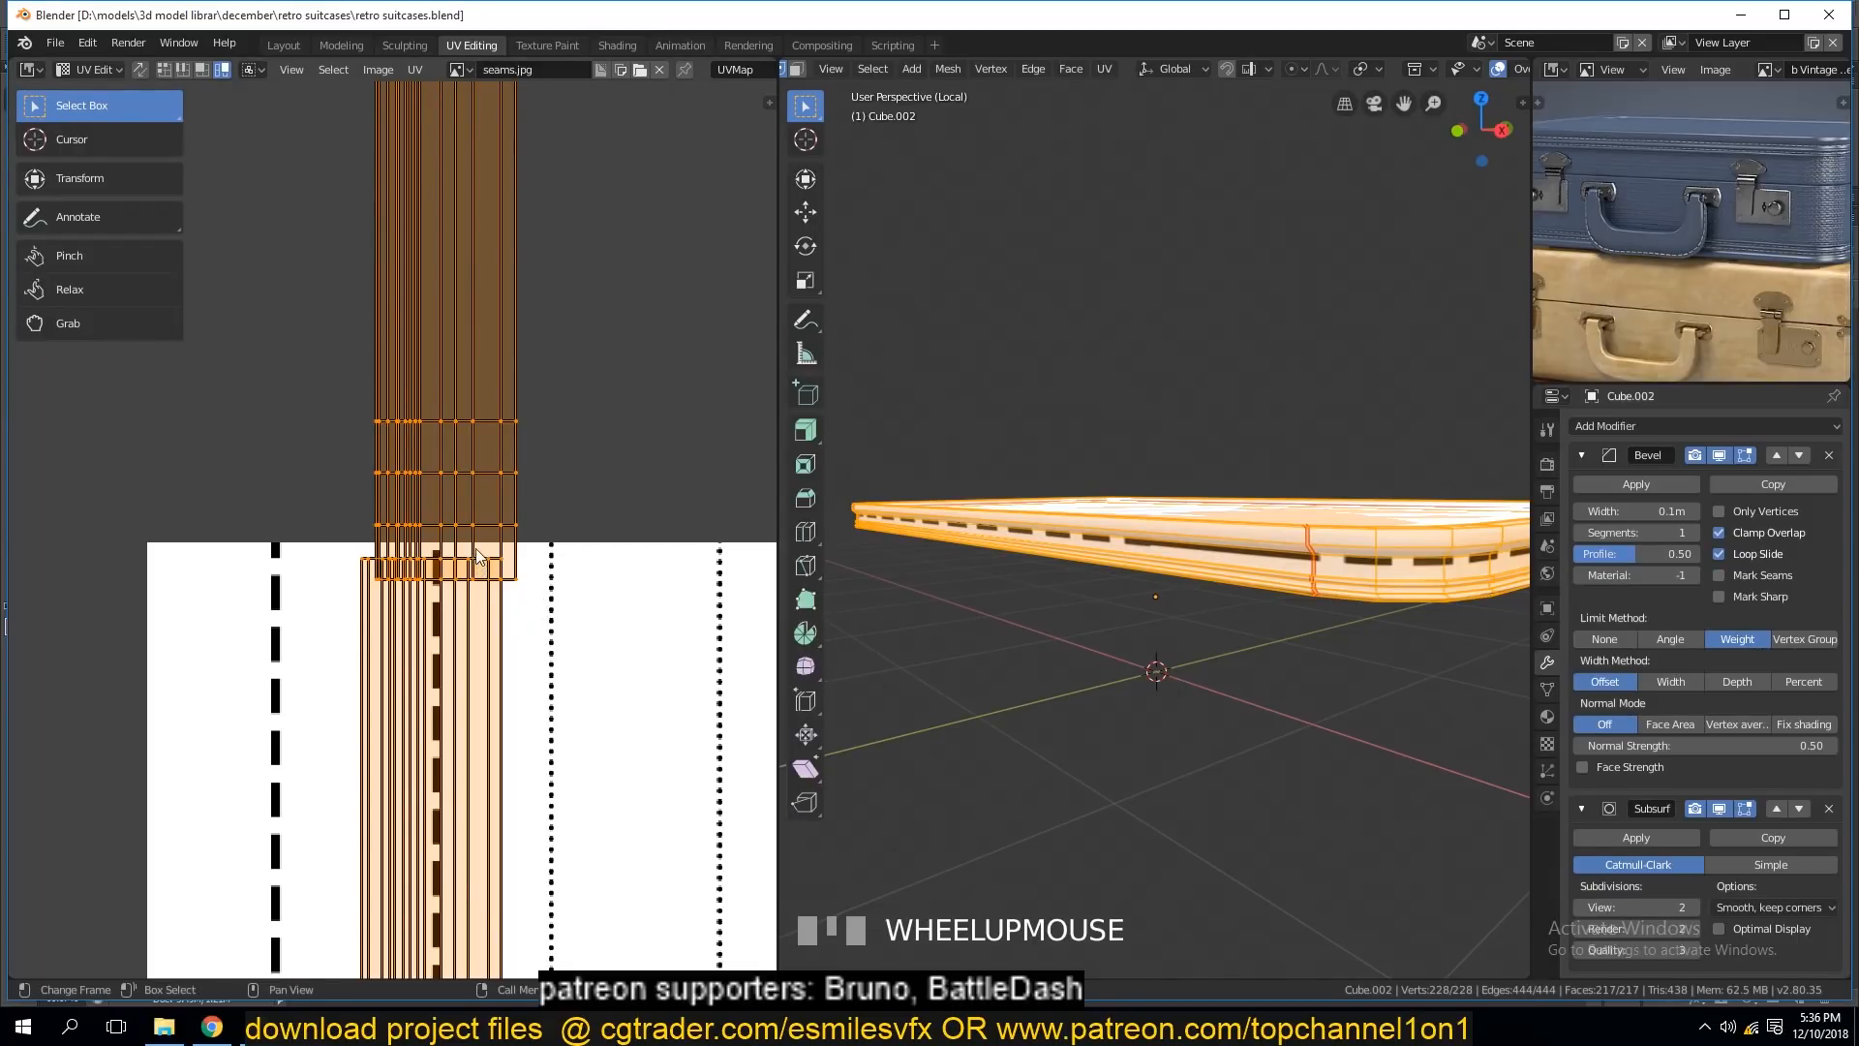
pyautogui.press('g')
pyautogui.rightClick(465, 489)
pyautogui.rightClick(446, 471)
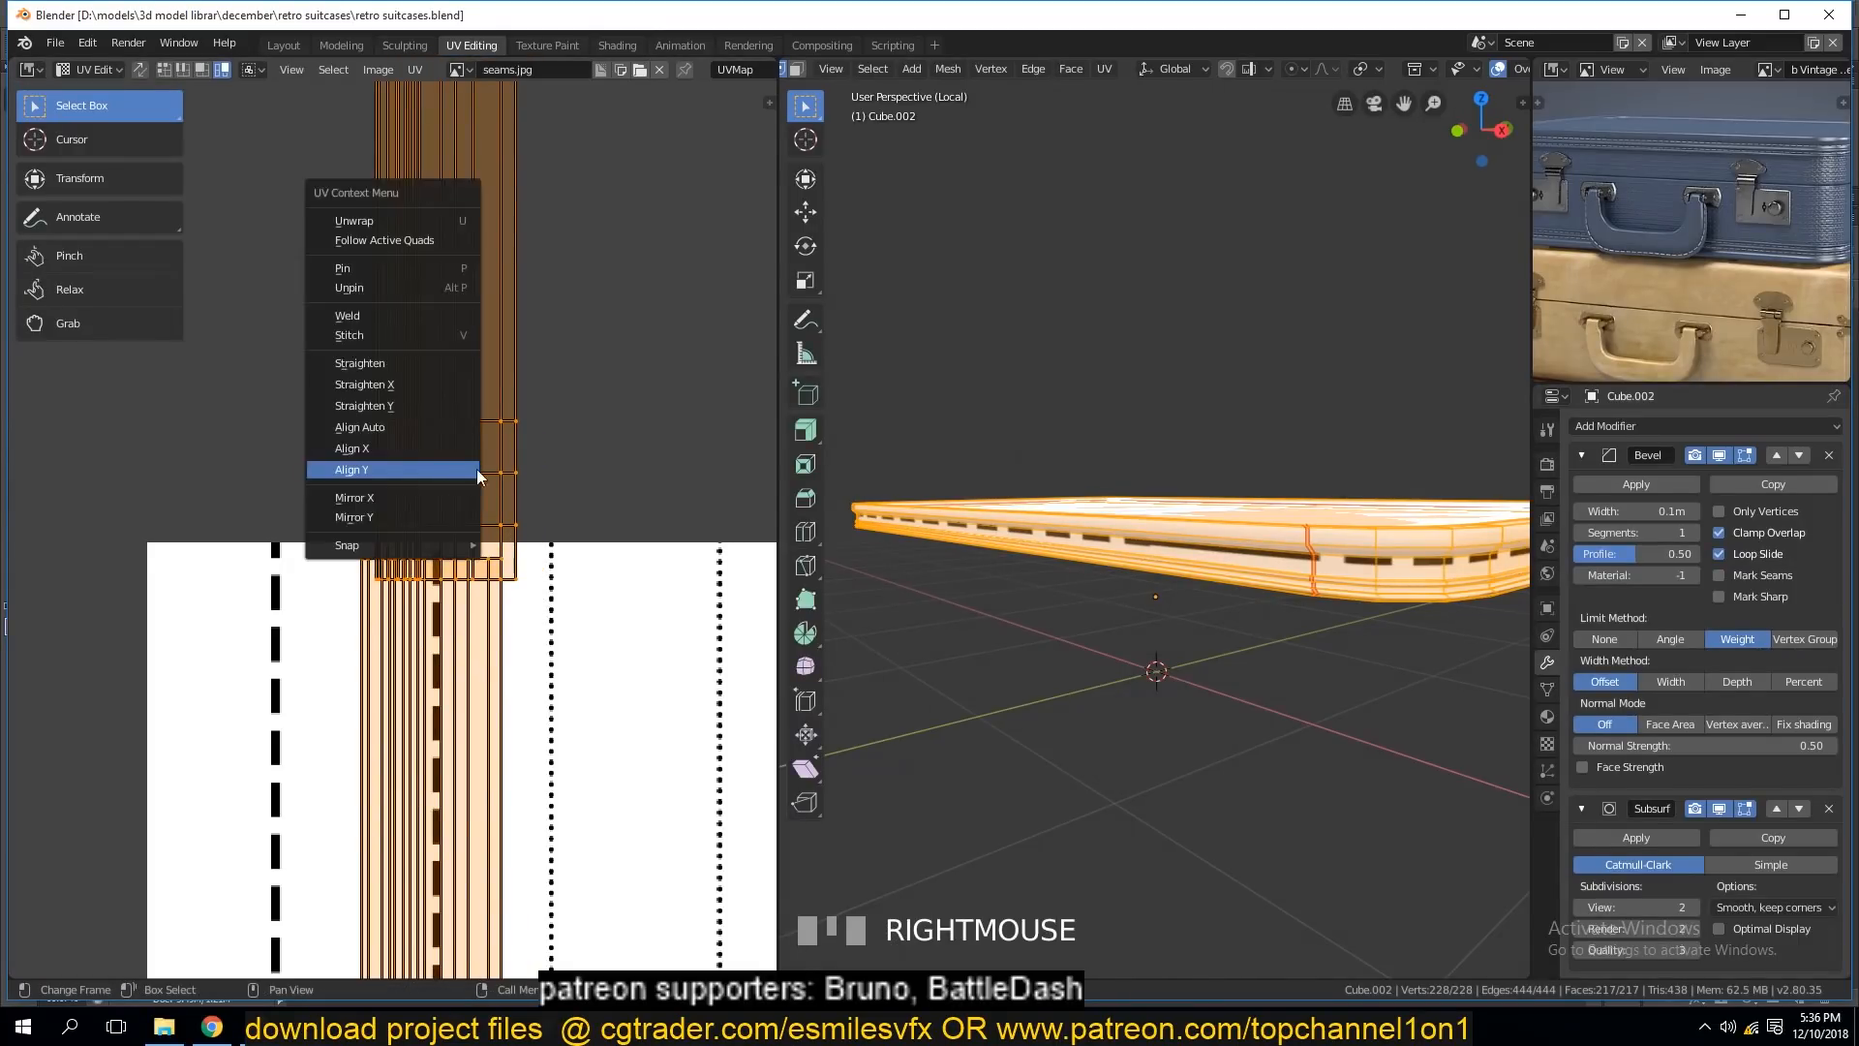
# Select only the short strip island and move it slightly up along Y until its lower end clears the long strip.
pyautogui.press('a')
pyautogui.click(381, 275)
pyautogui.press('g')
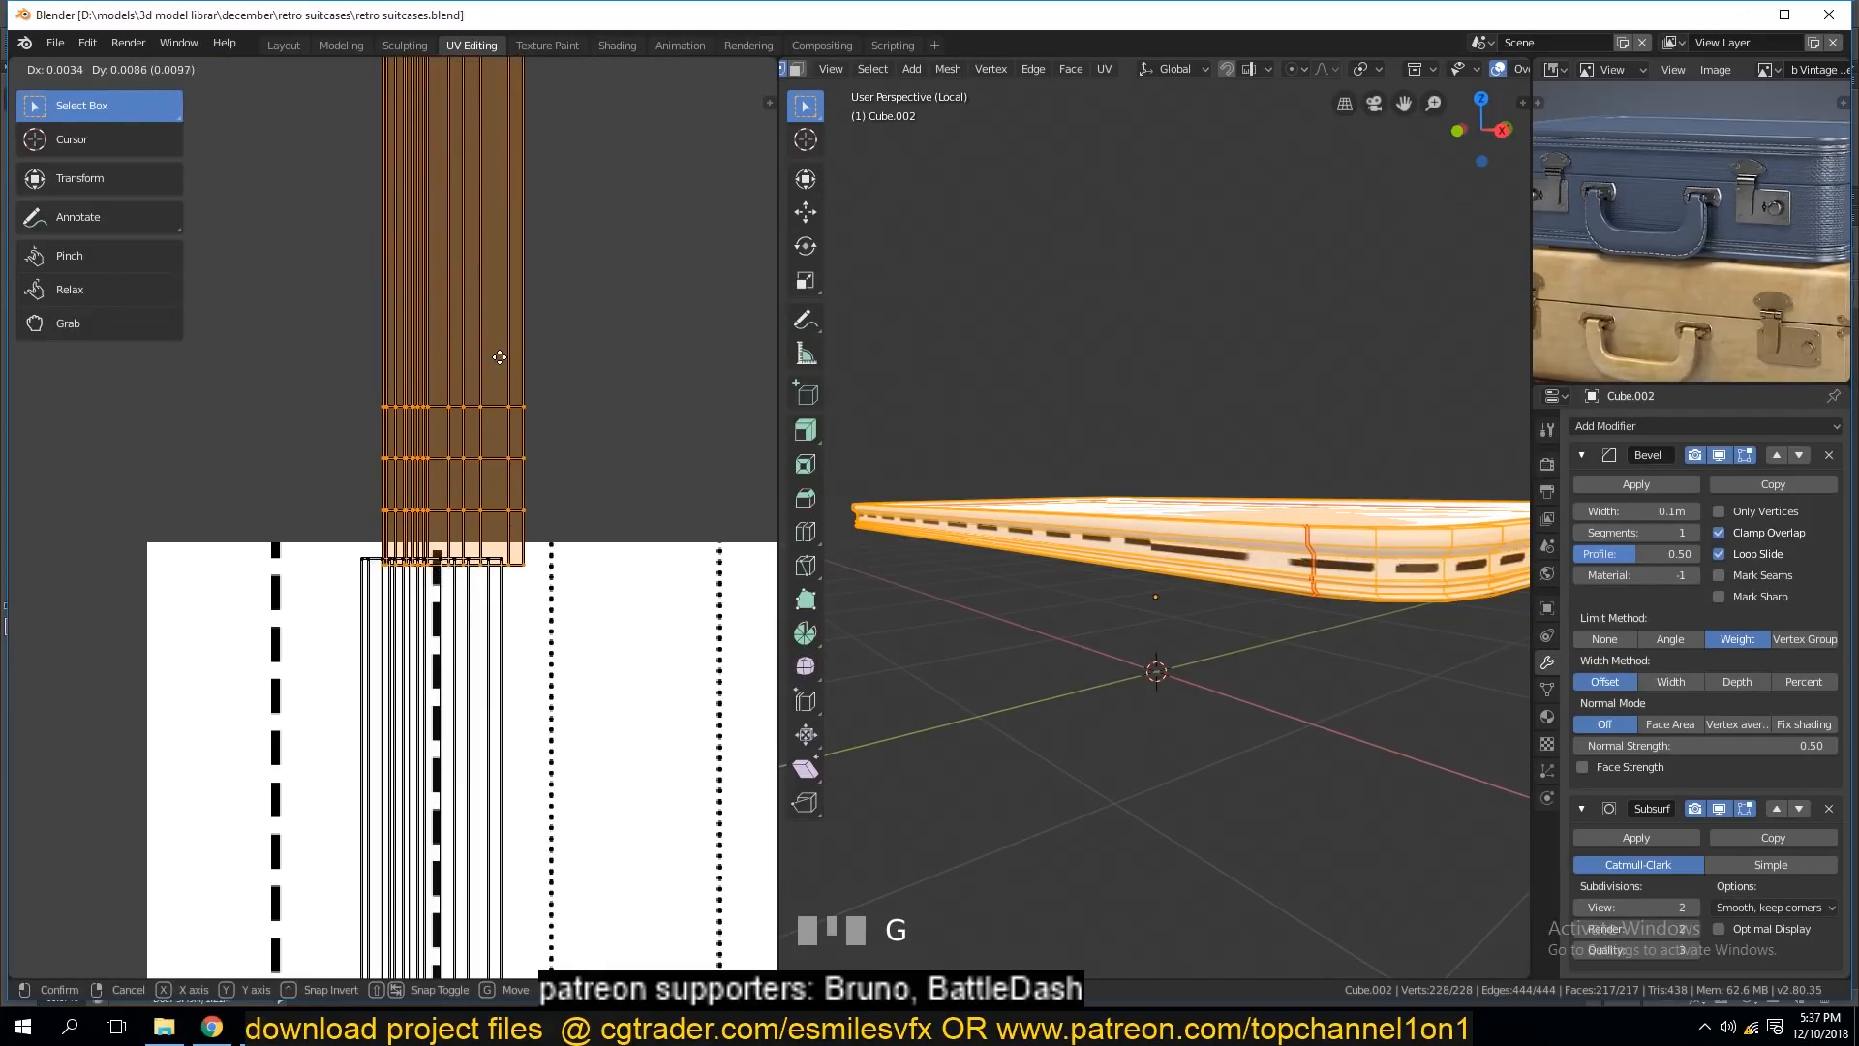
pyautogui.rightClick(487, 365)
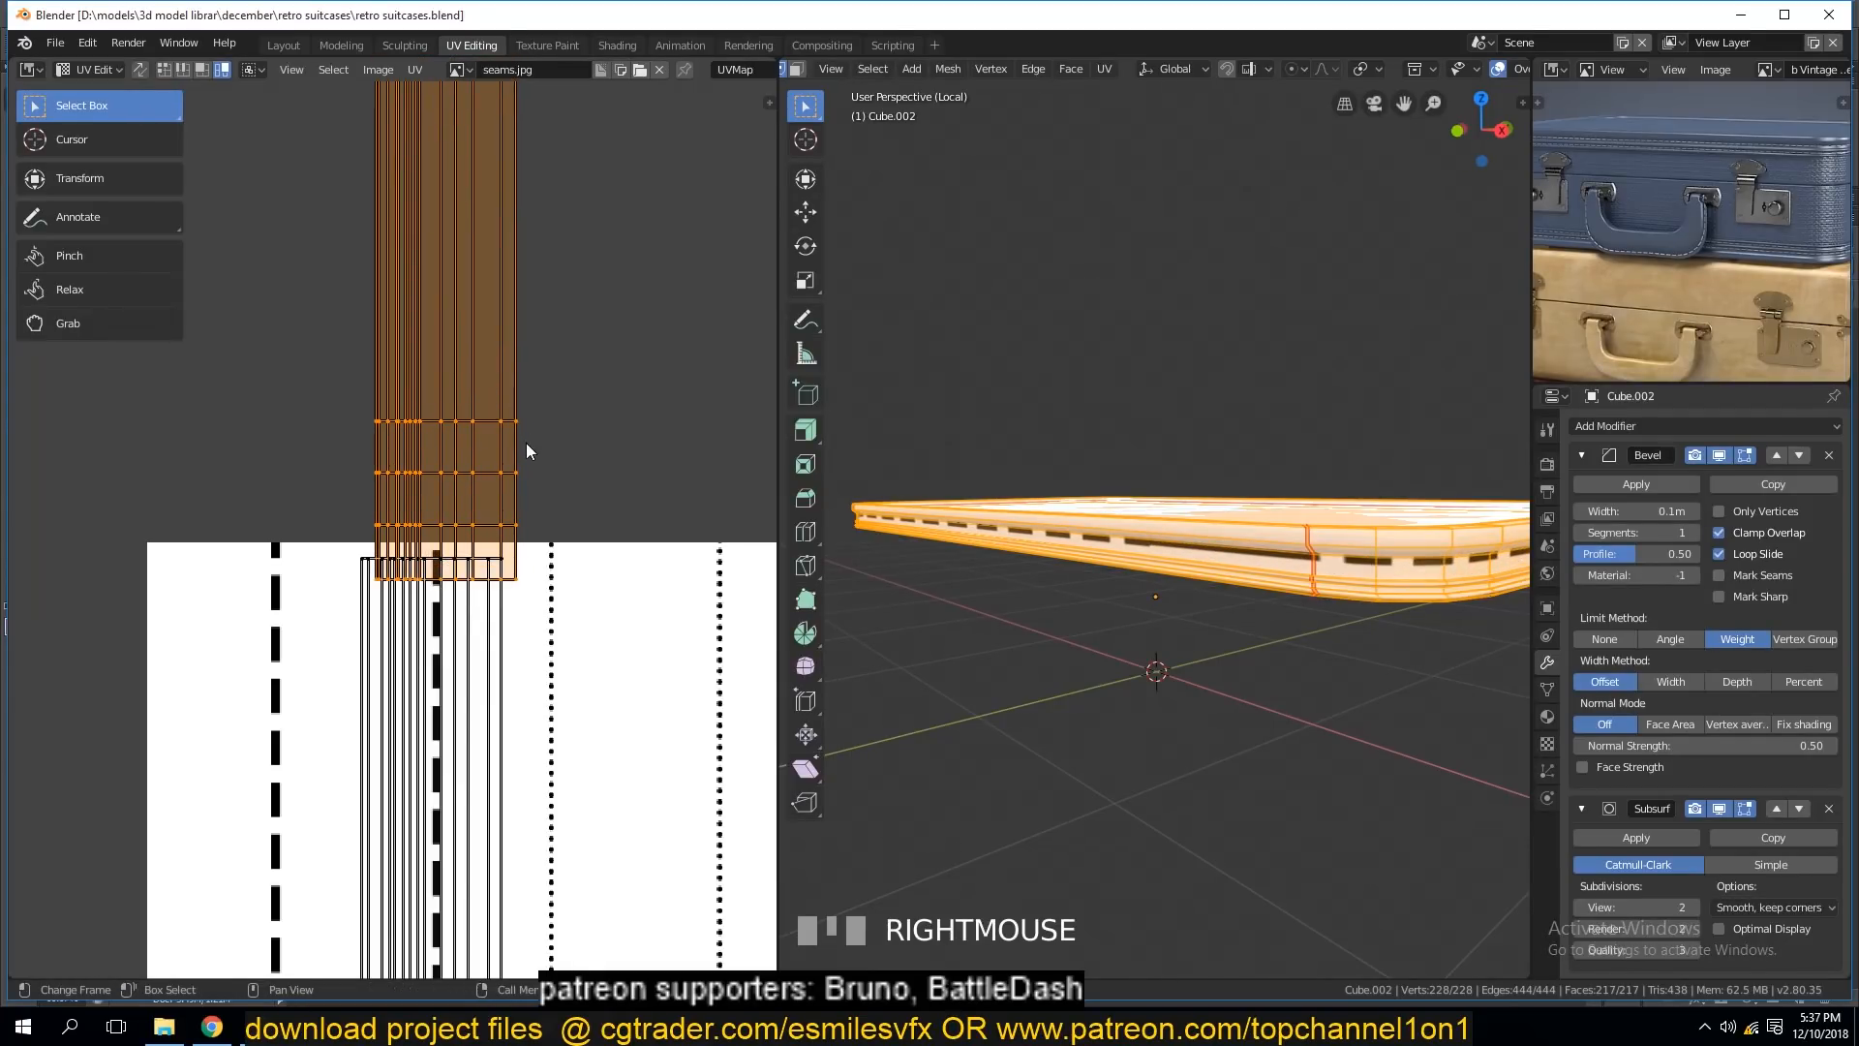
pyautogui.press('g')
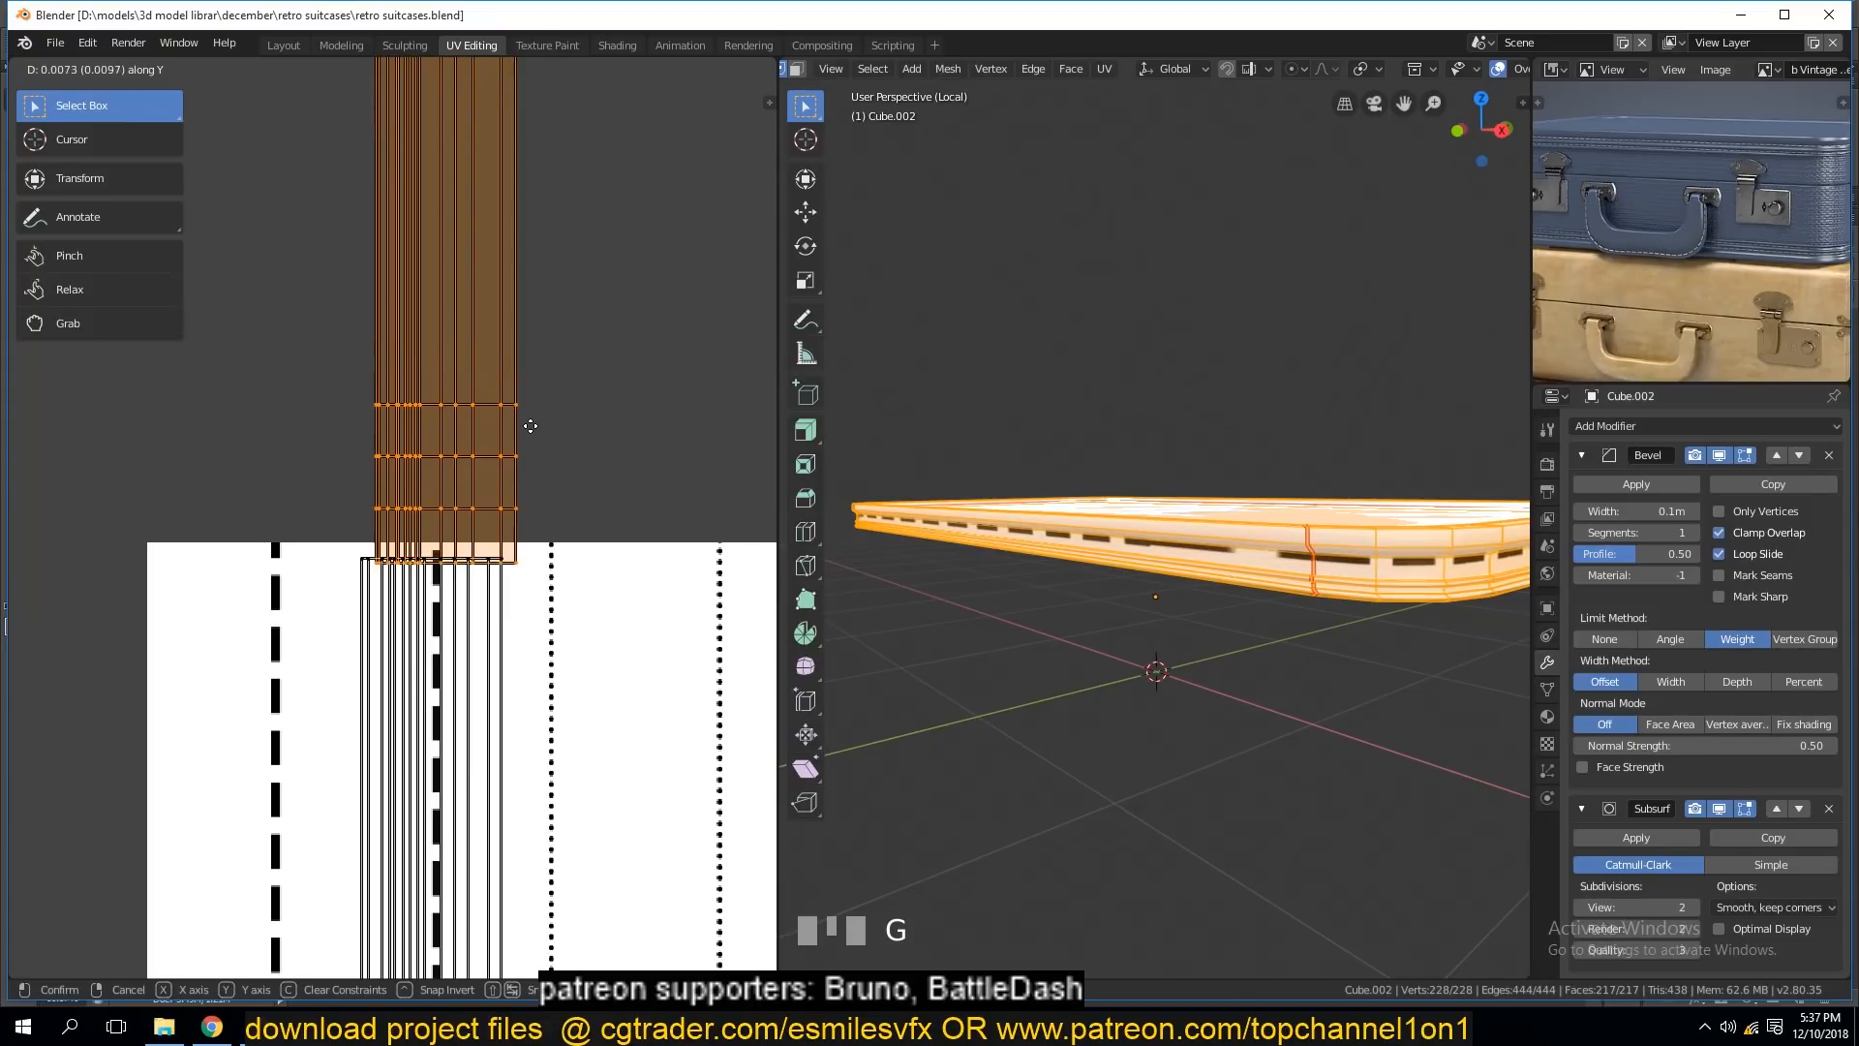
pyautogui.click(529, 414)
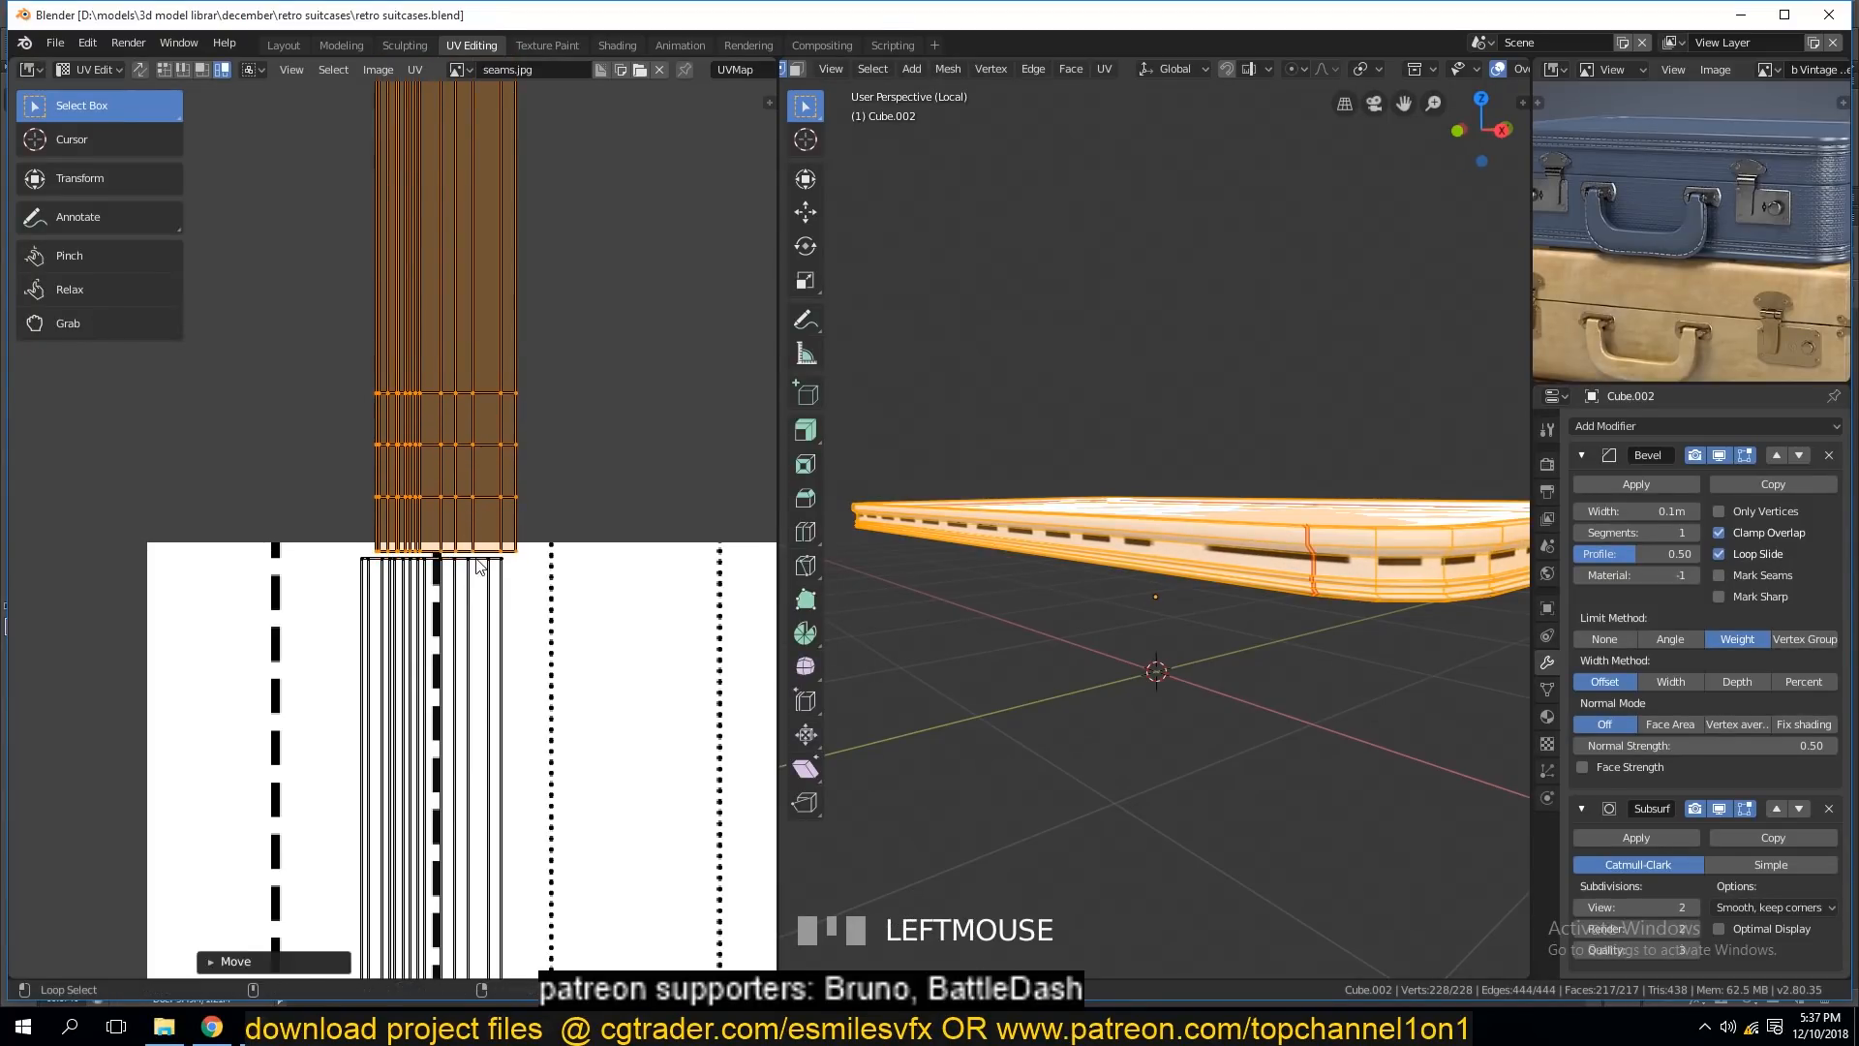
# Move only the short strip's bottom edge loop down along Y by about 0.12, so it overlaps the long strip.
pyautogui.keyDown('alt'); pyautogui.click(477, 560); pyautogui.keyUp('alt')
pyautogui.press('g')
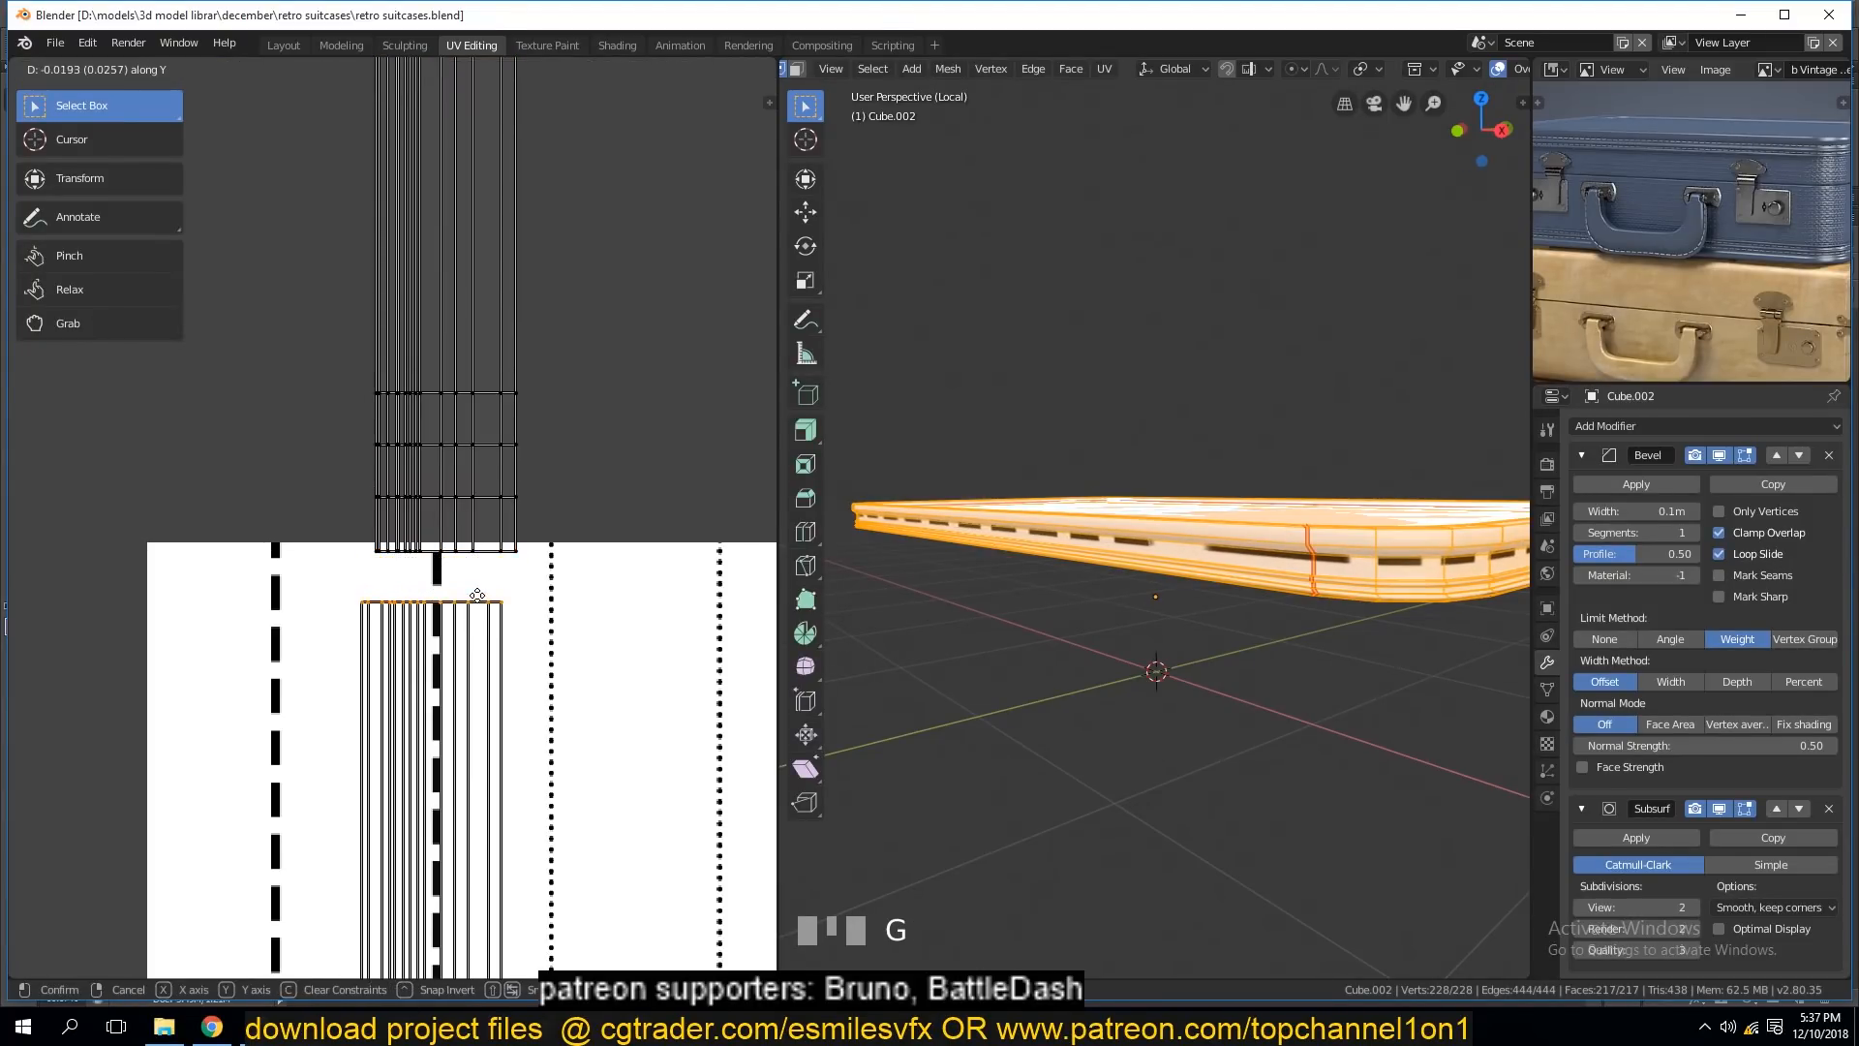
pyautogui.rightClick(477, 567)
pyautogui.keyDown('alt'); pyautogui.click(475, 554); pyautogui.keyUp('alt')
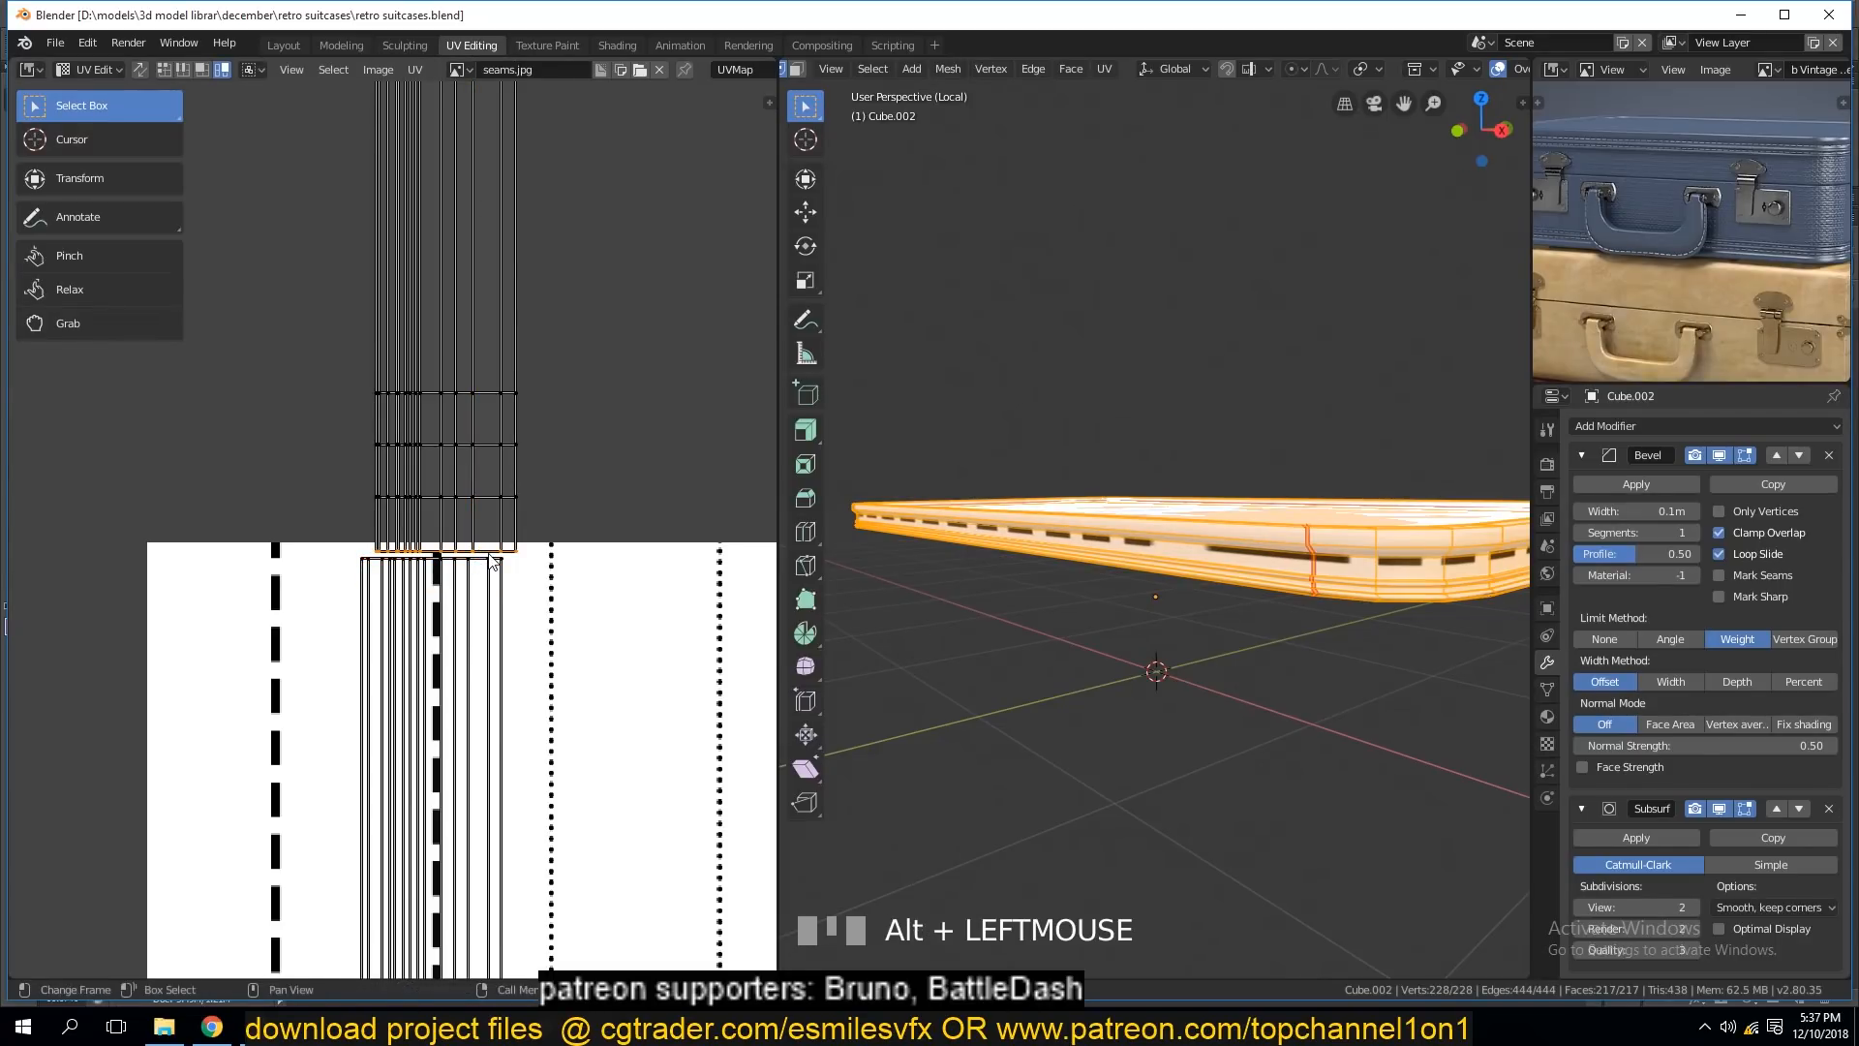
pyautogui.press('g')
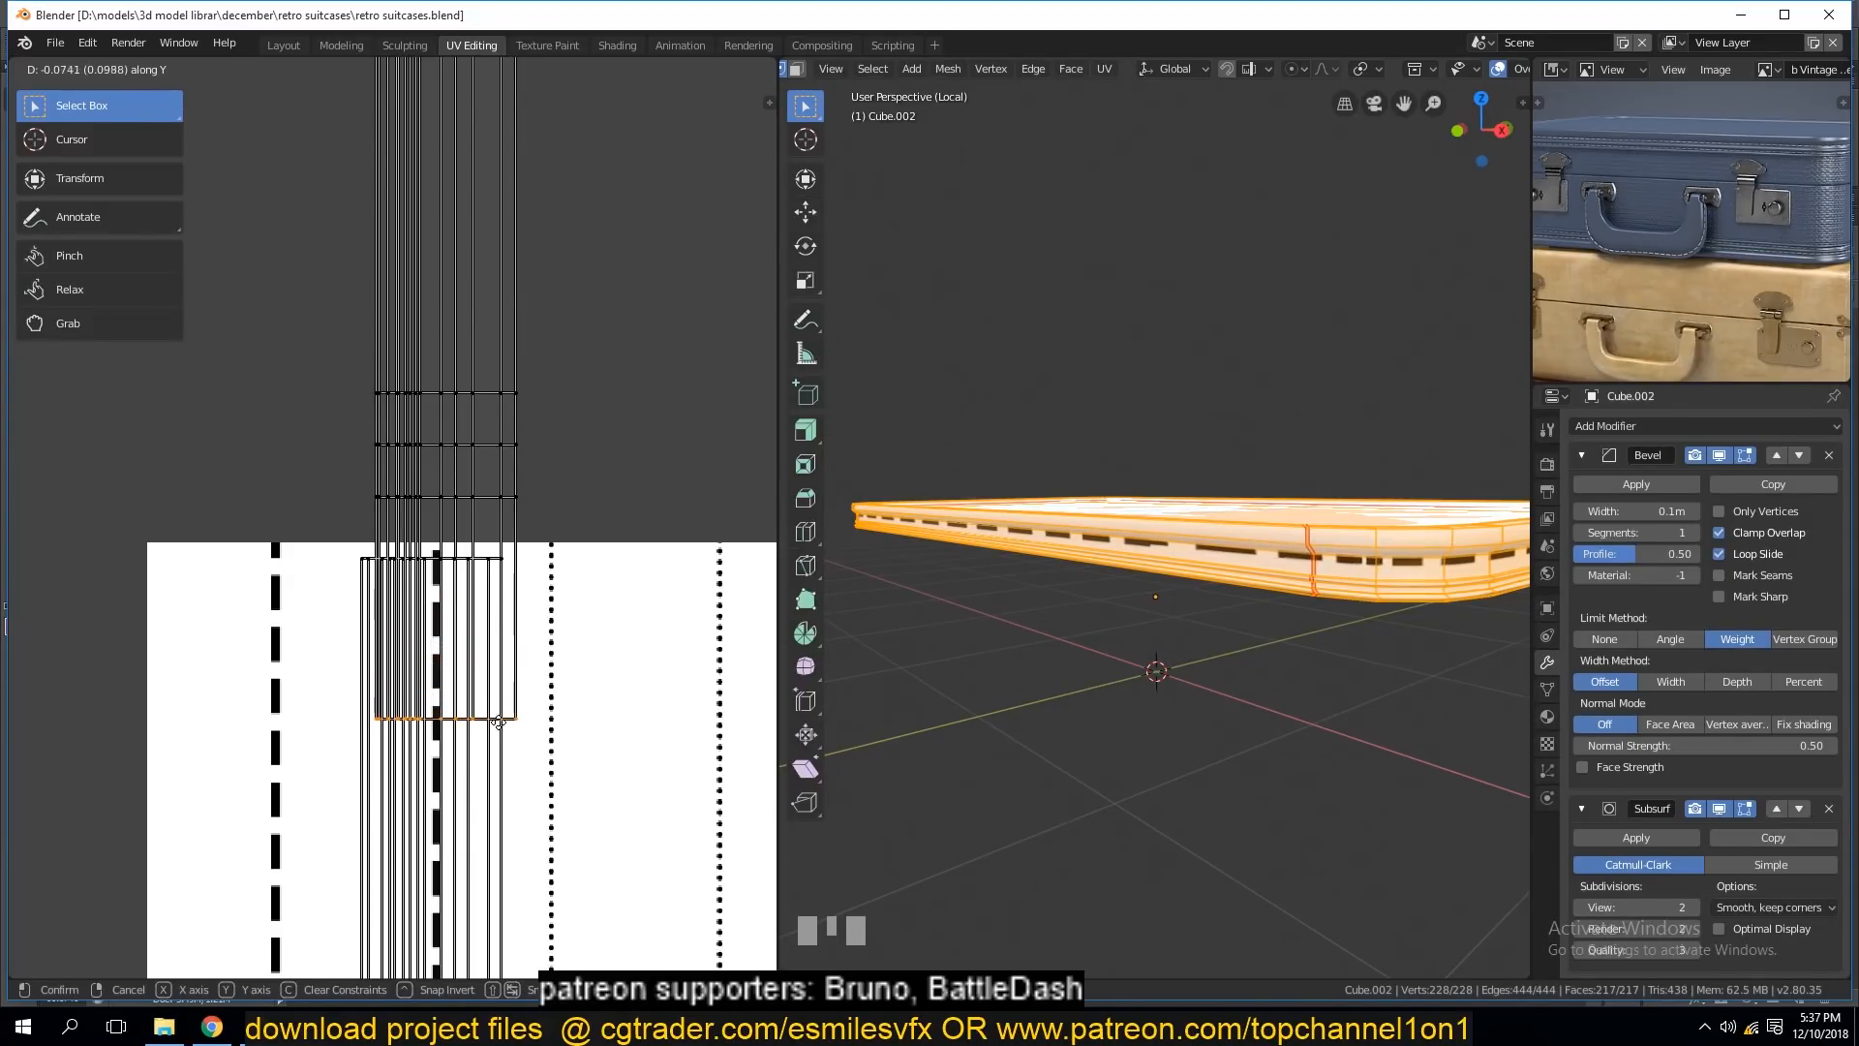
pyautogui.click(500, 819)
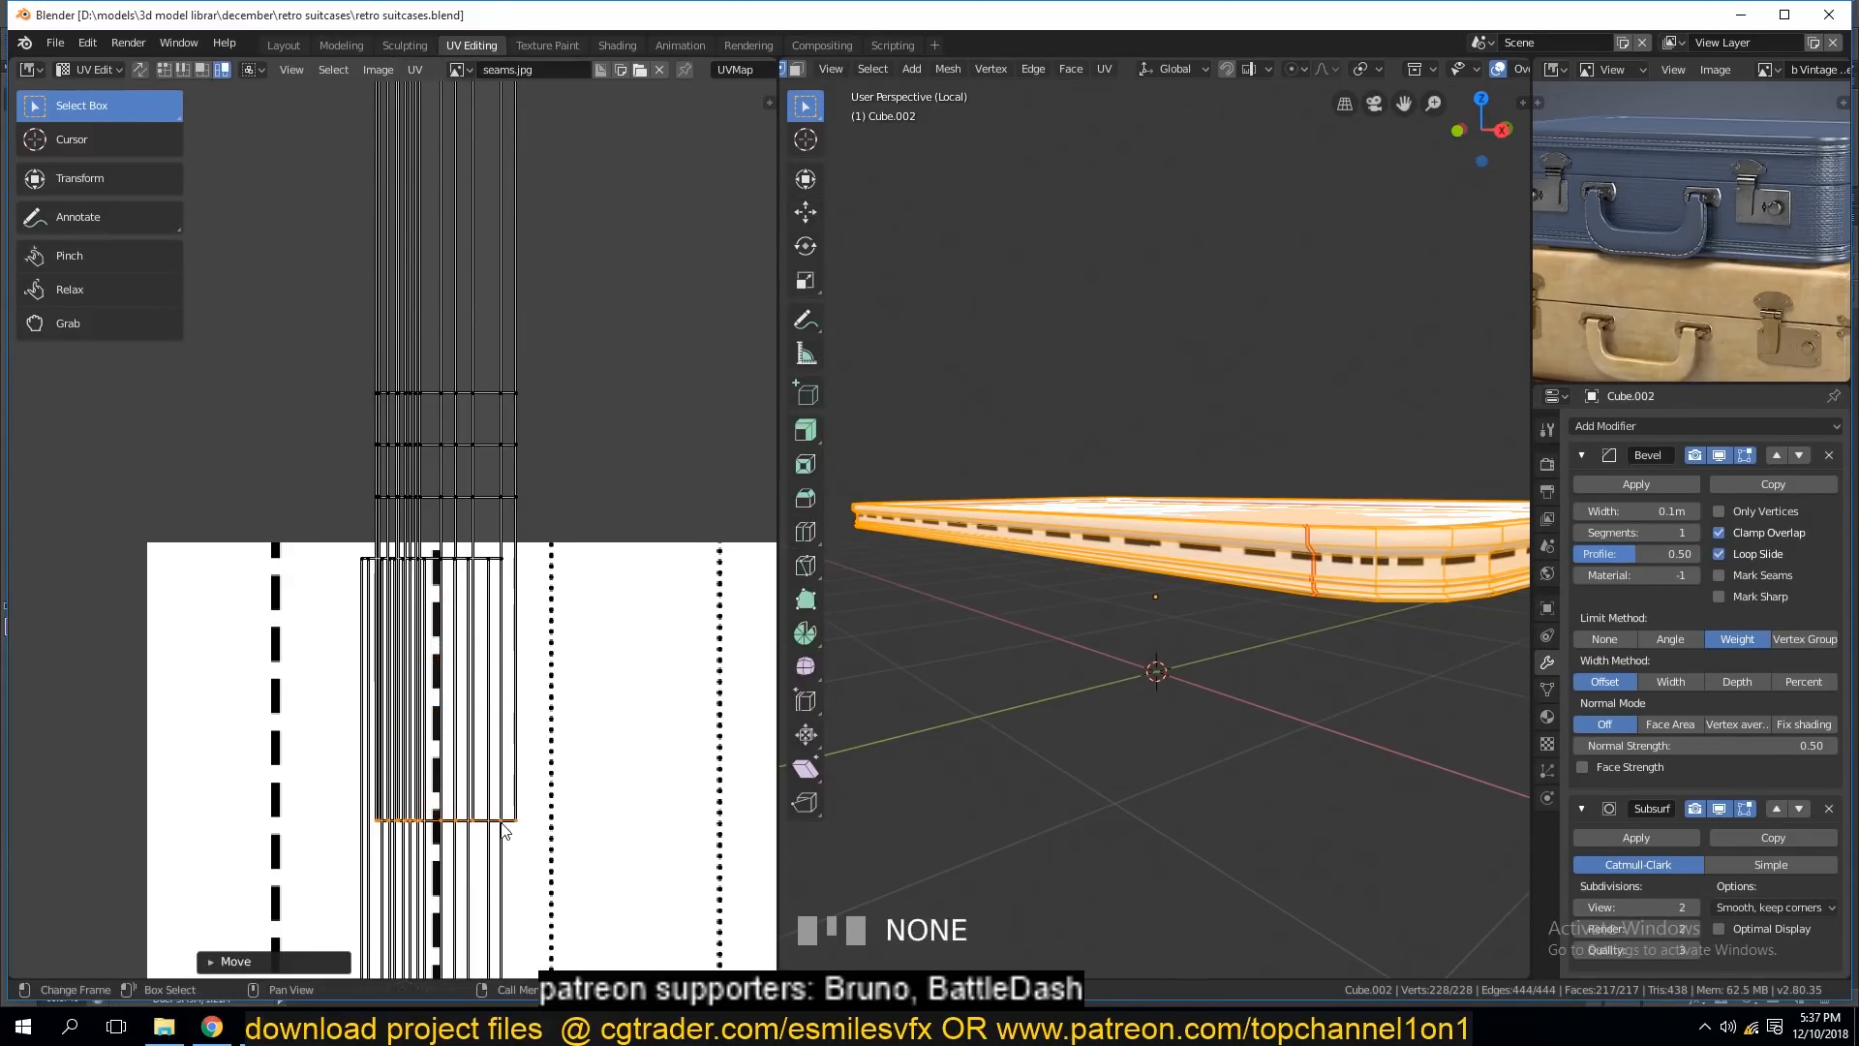
pyautogui.scroll(-2, 478, 666)
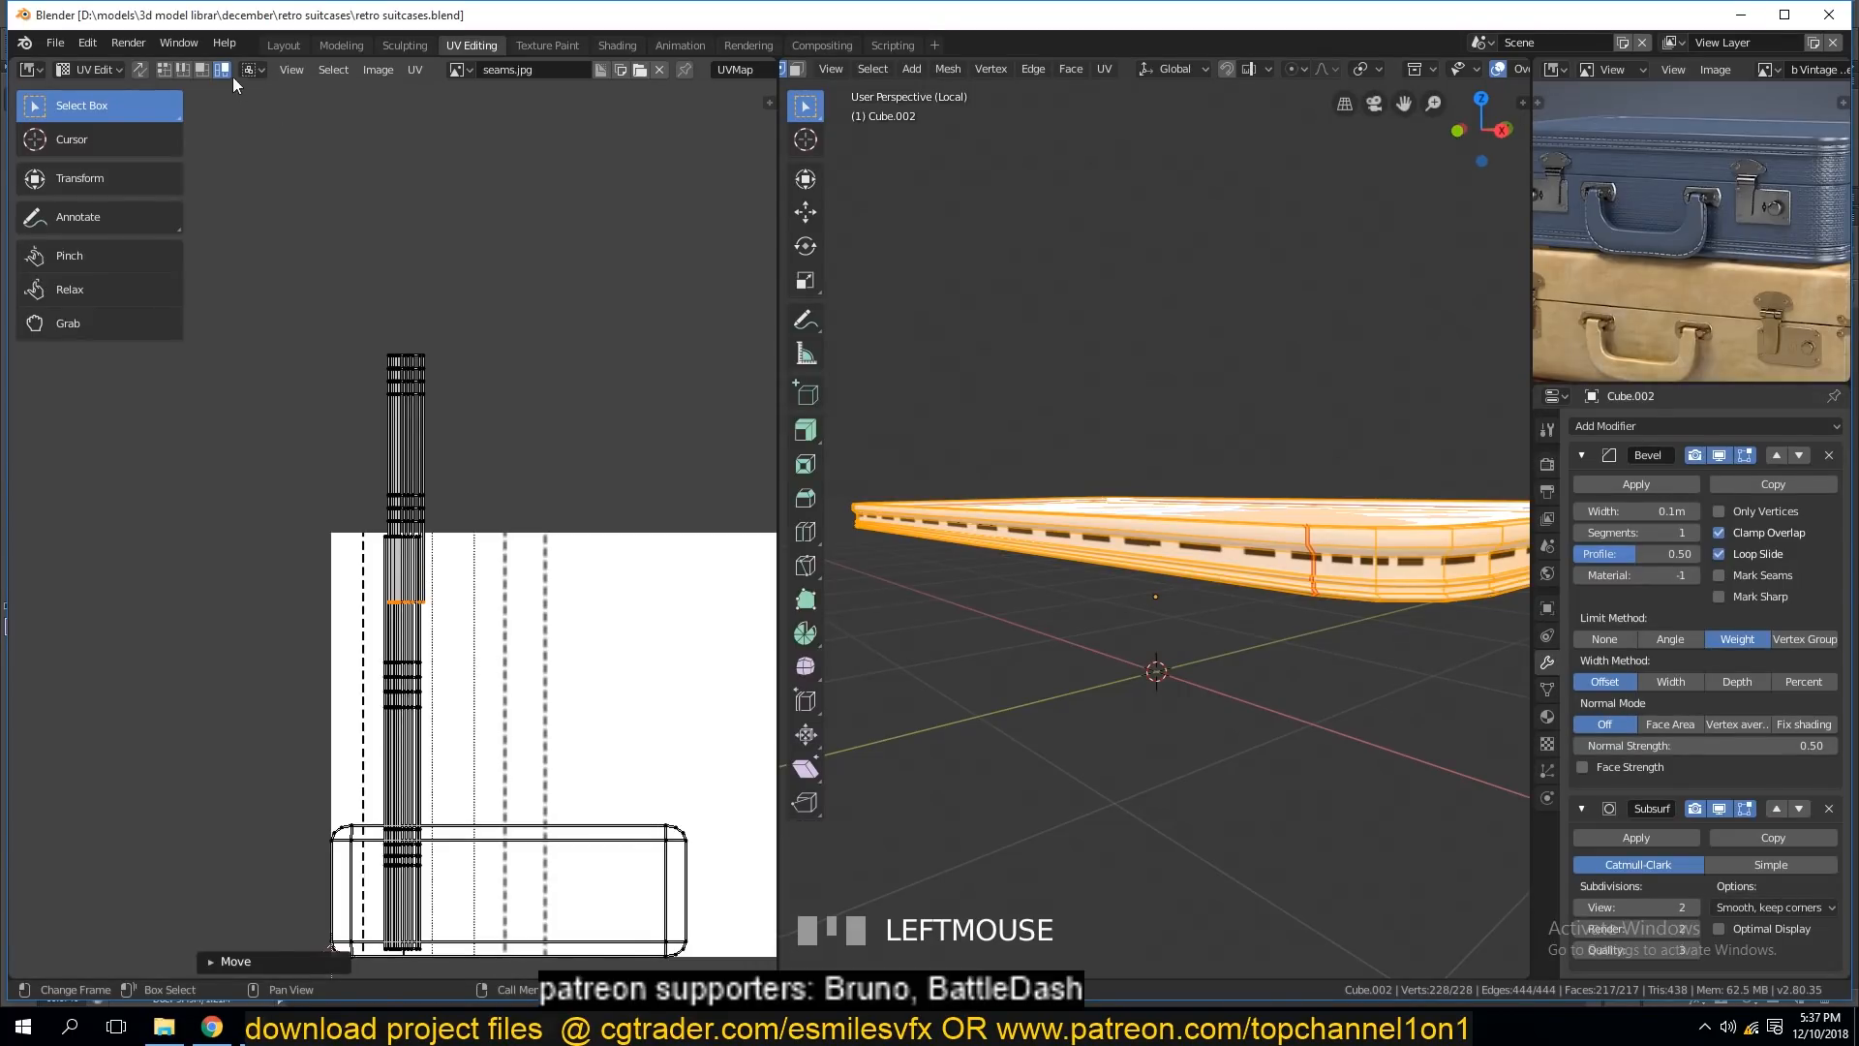
# Select both strip islands and scale them up uniformly in two passes to make the side stitches finer.
pyautogui.keyDown('shift'); pyautogui.click(436, 493); pyautogui.keyUp('shift')
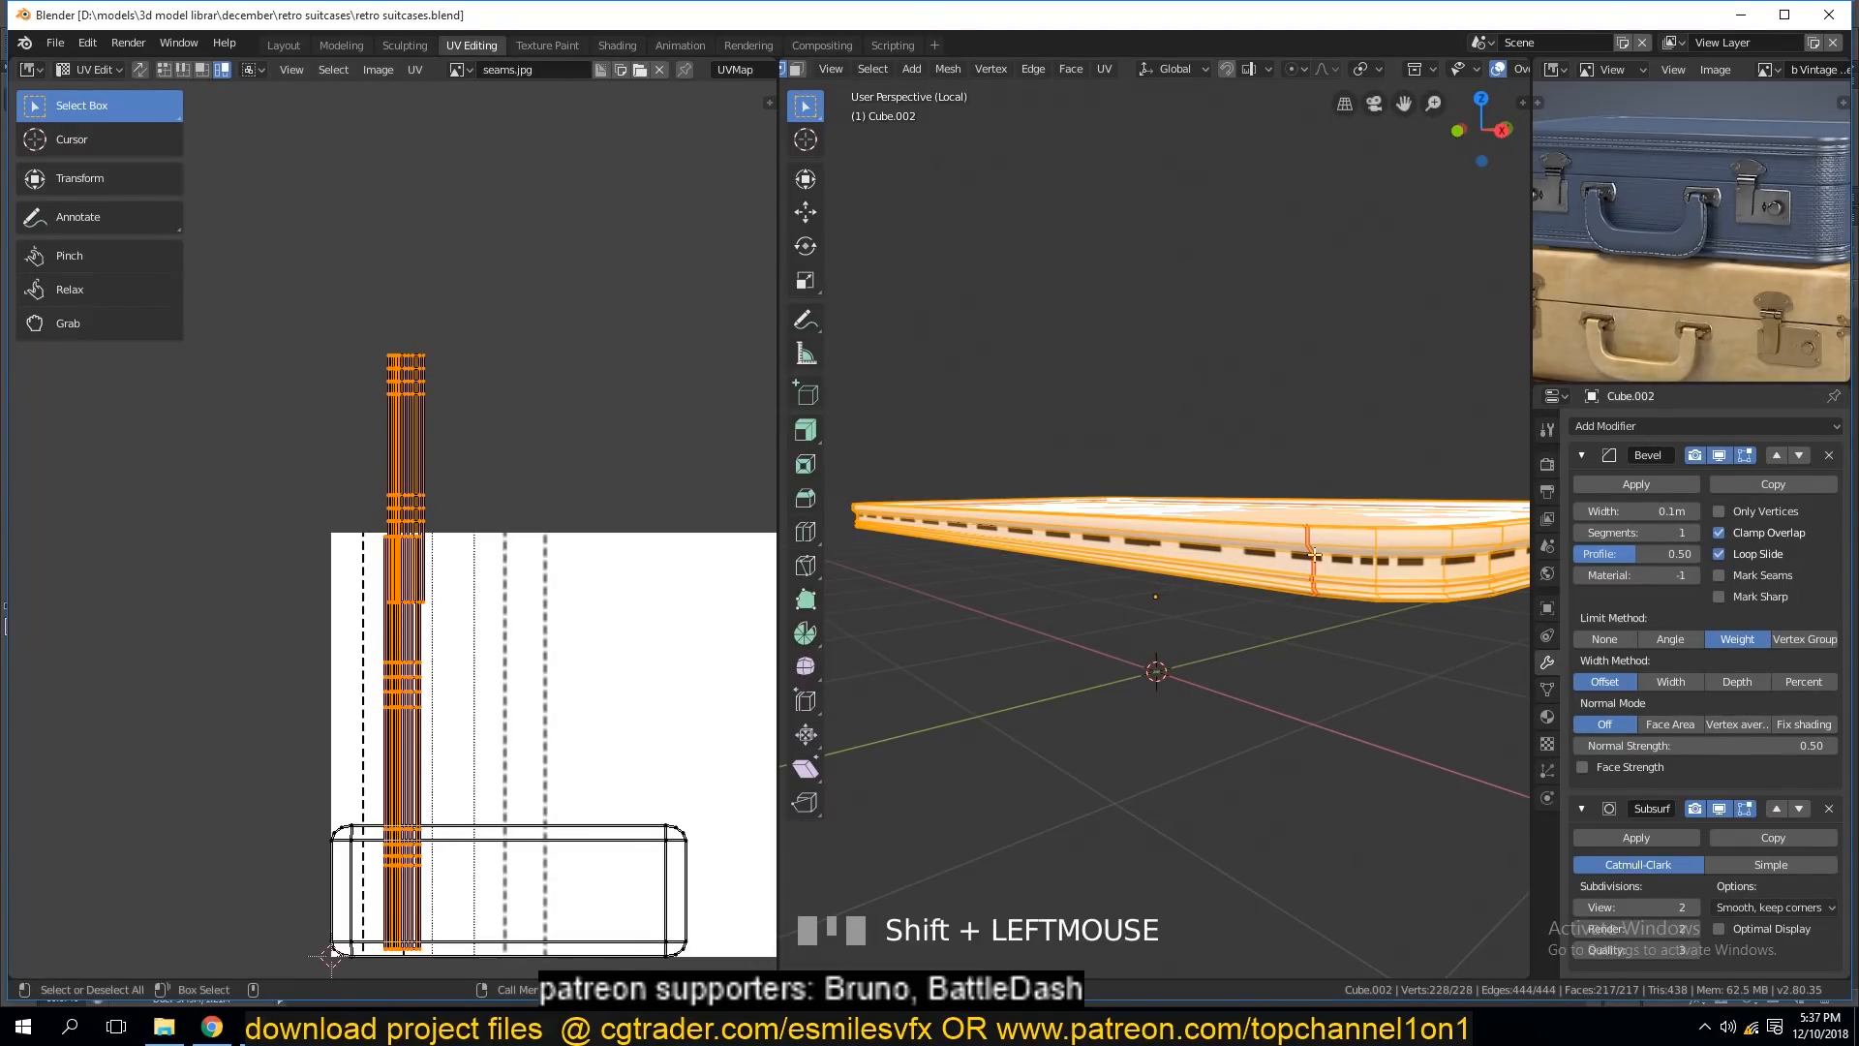
pyautogui.press('s')
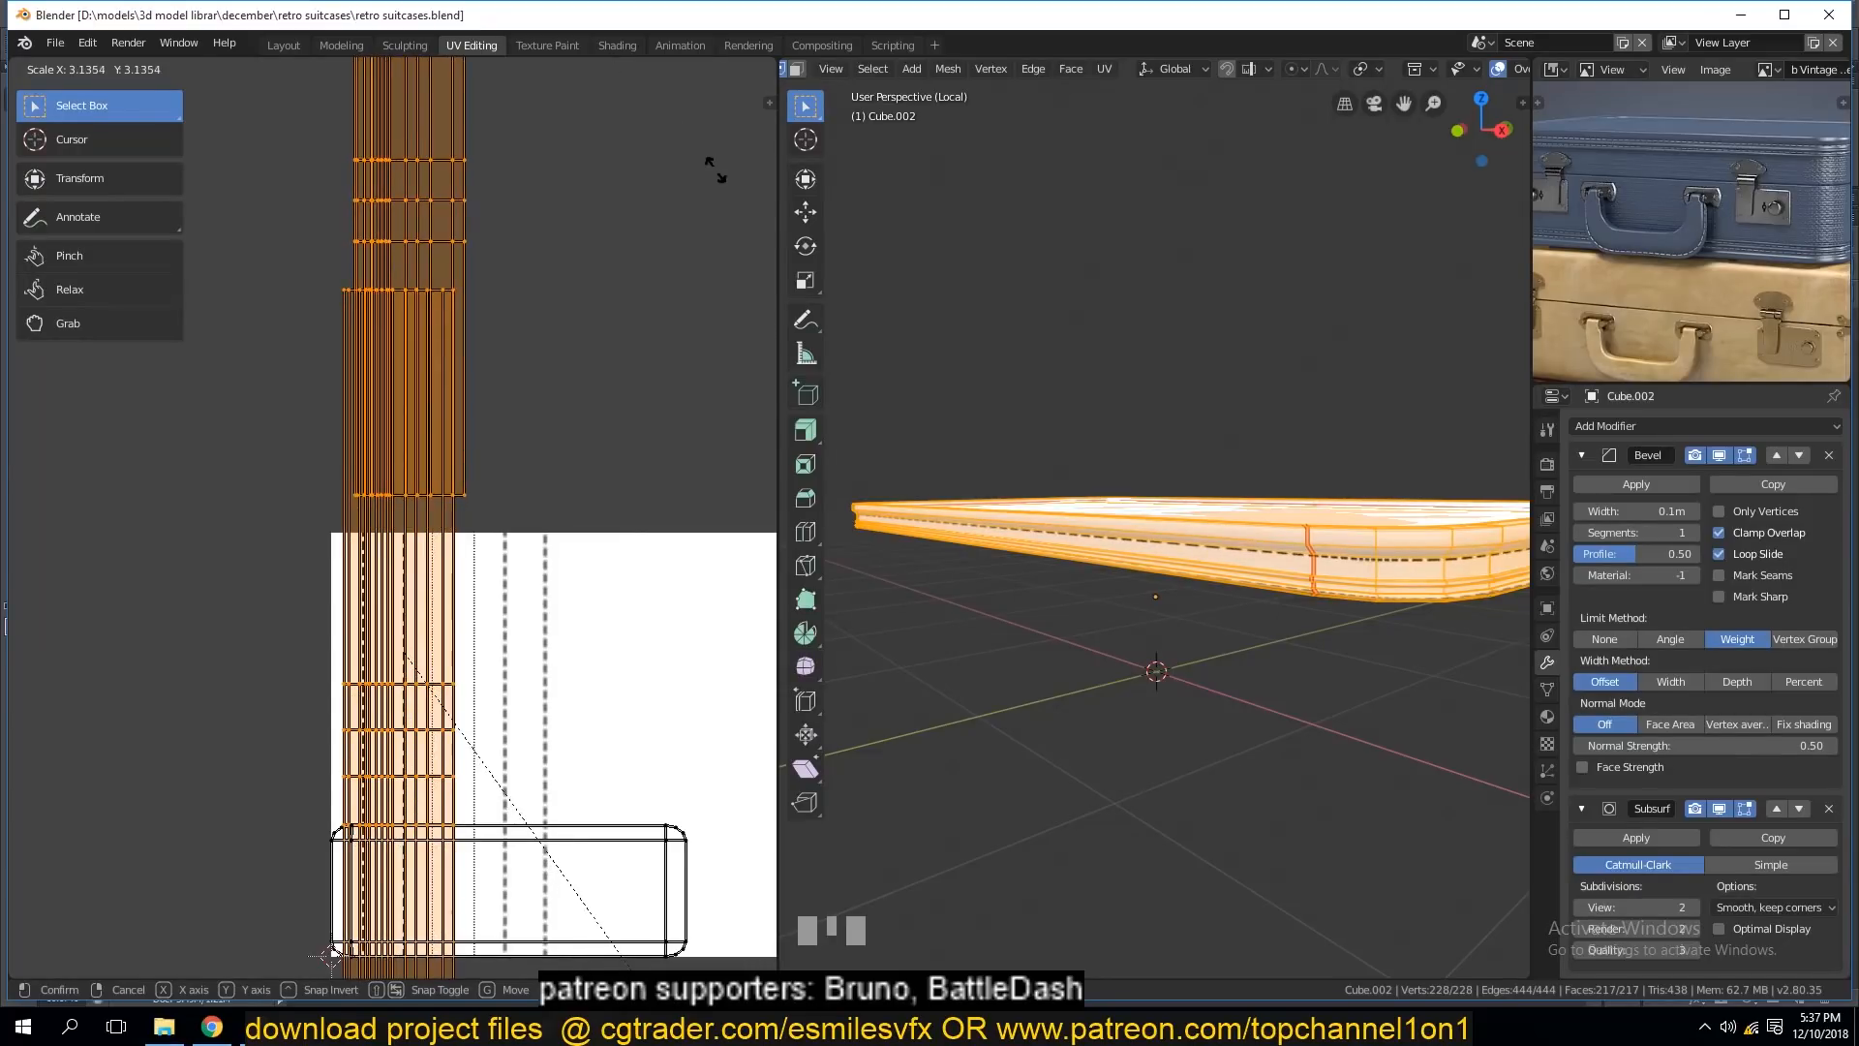
pyautogui.click(552, 118)
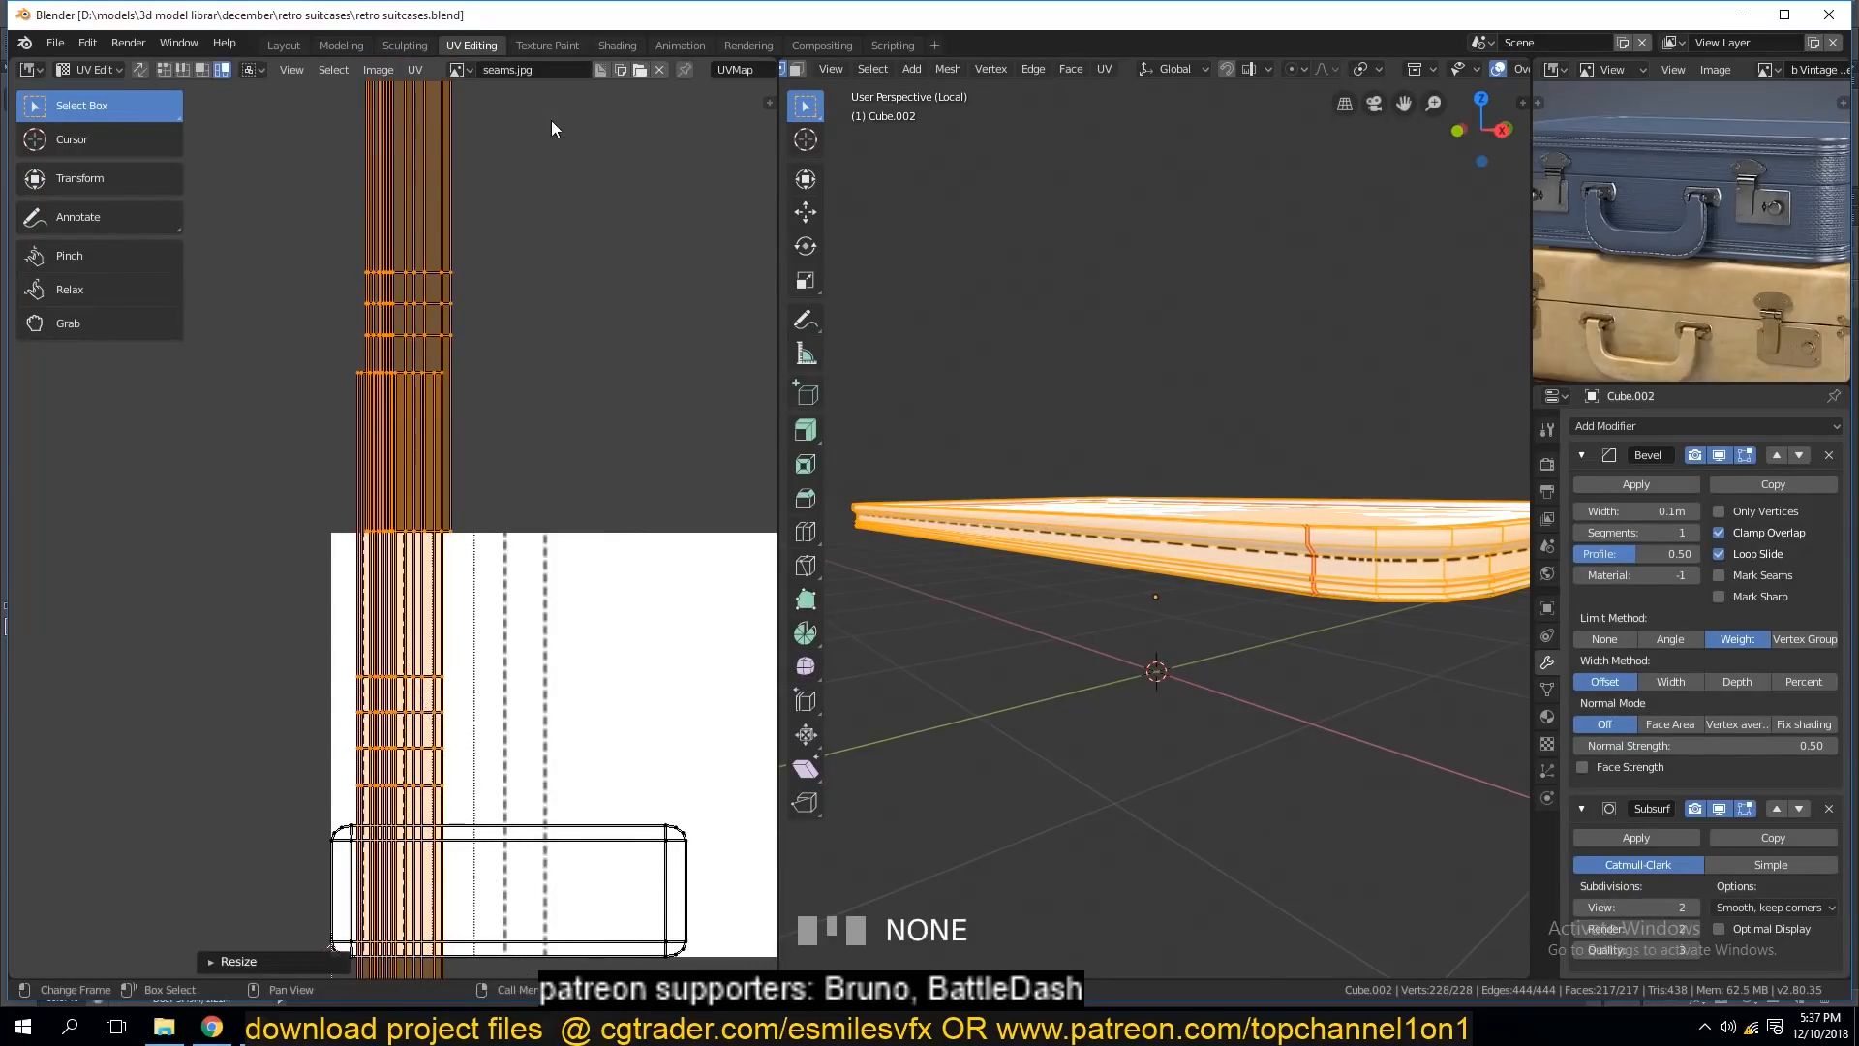
pyautogui.scroll(-3, 528, 658)
pyautogui.press('s')
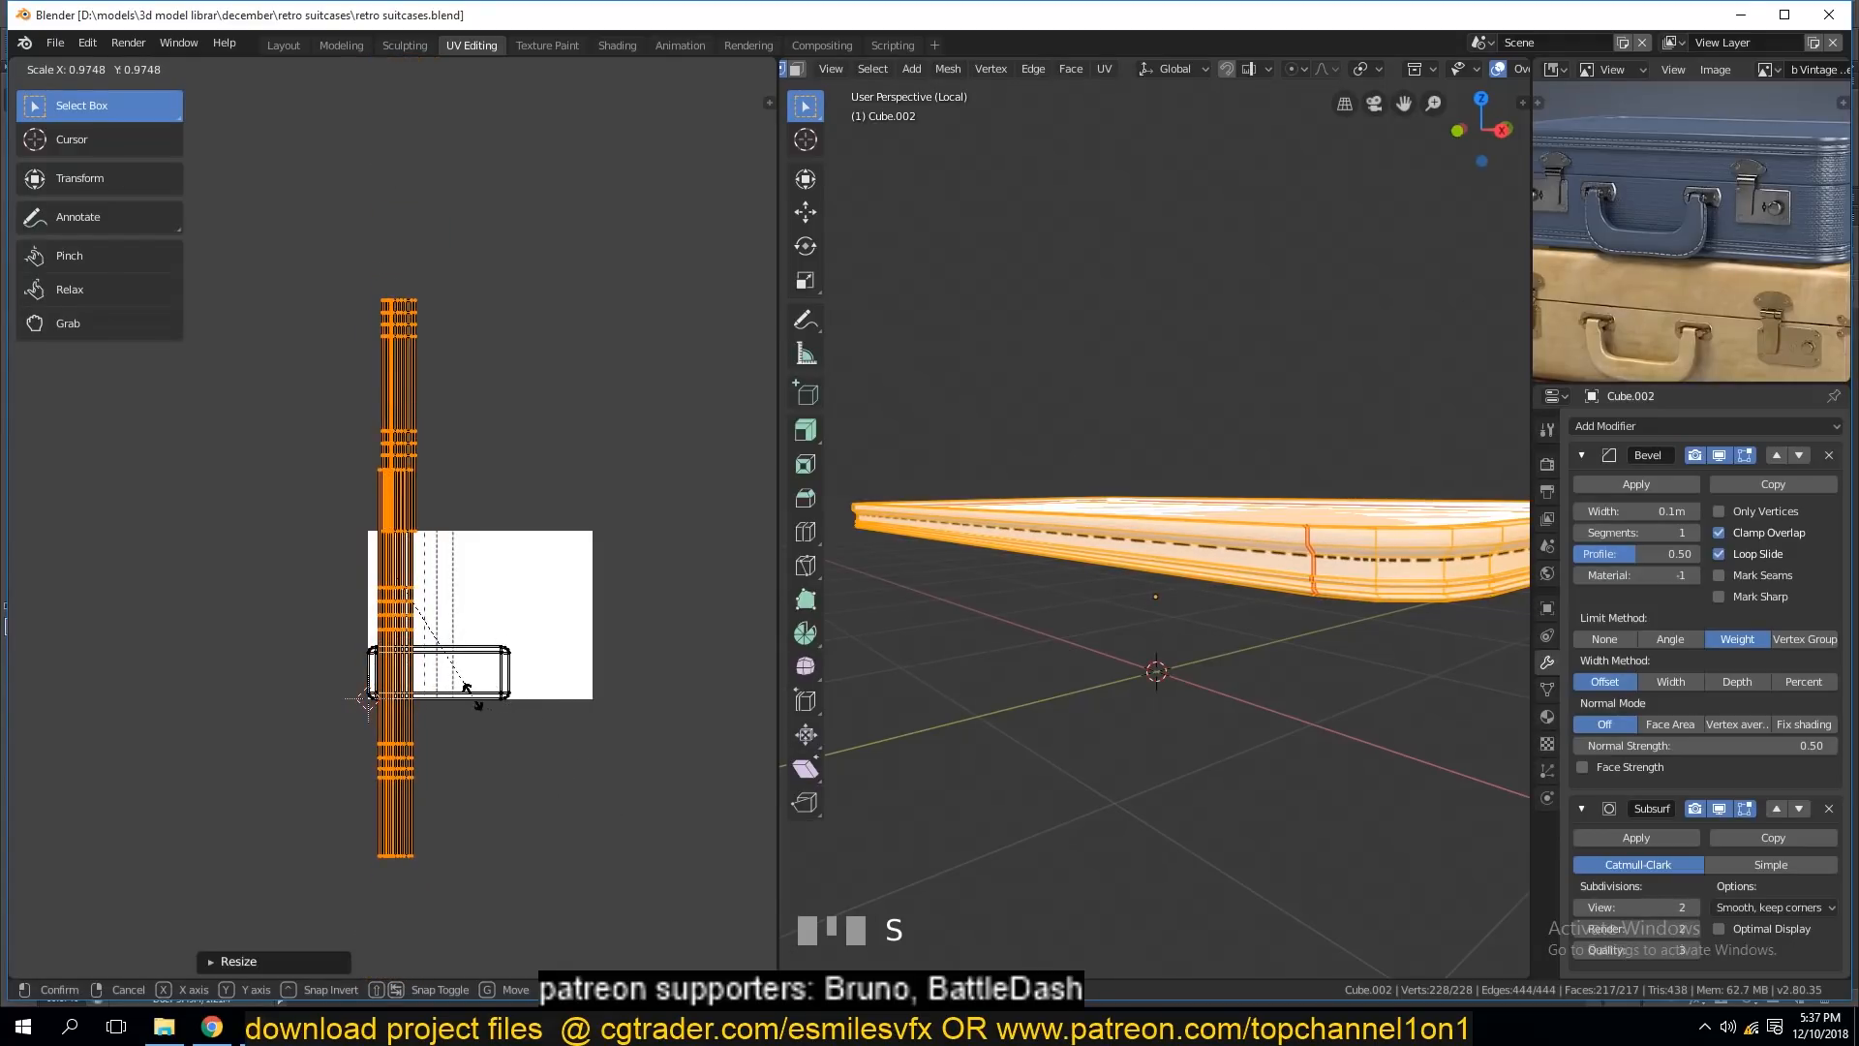
pyautogui.click(501, 733)
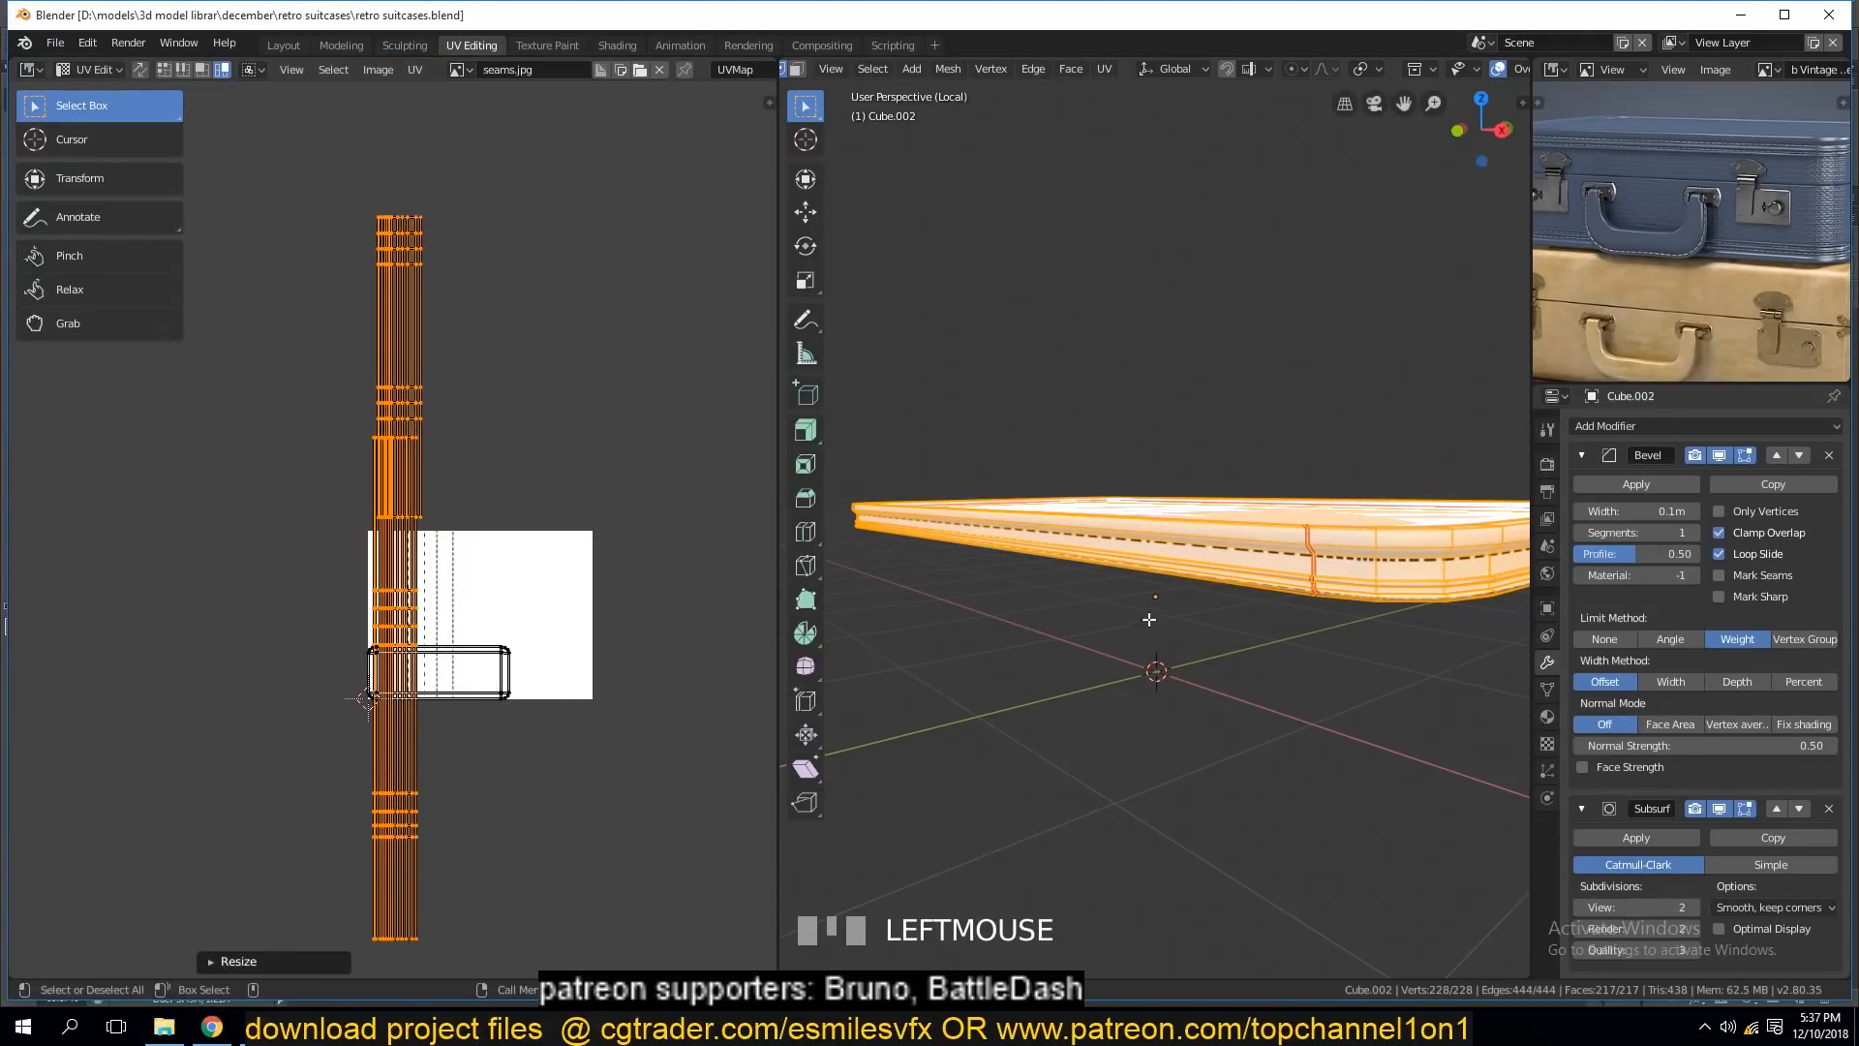
# Scale both strip islands up uniformly once more and try stretching them along X.
pyautogui.scroll(3, 1150, 619)
pyautogui.press('`')
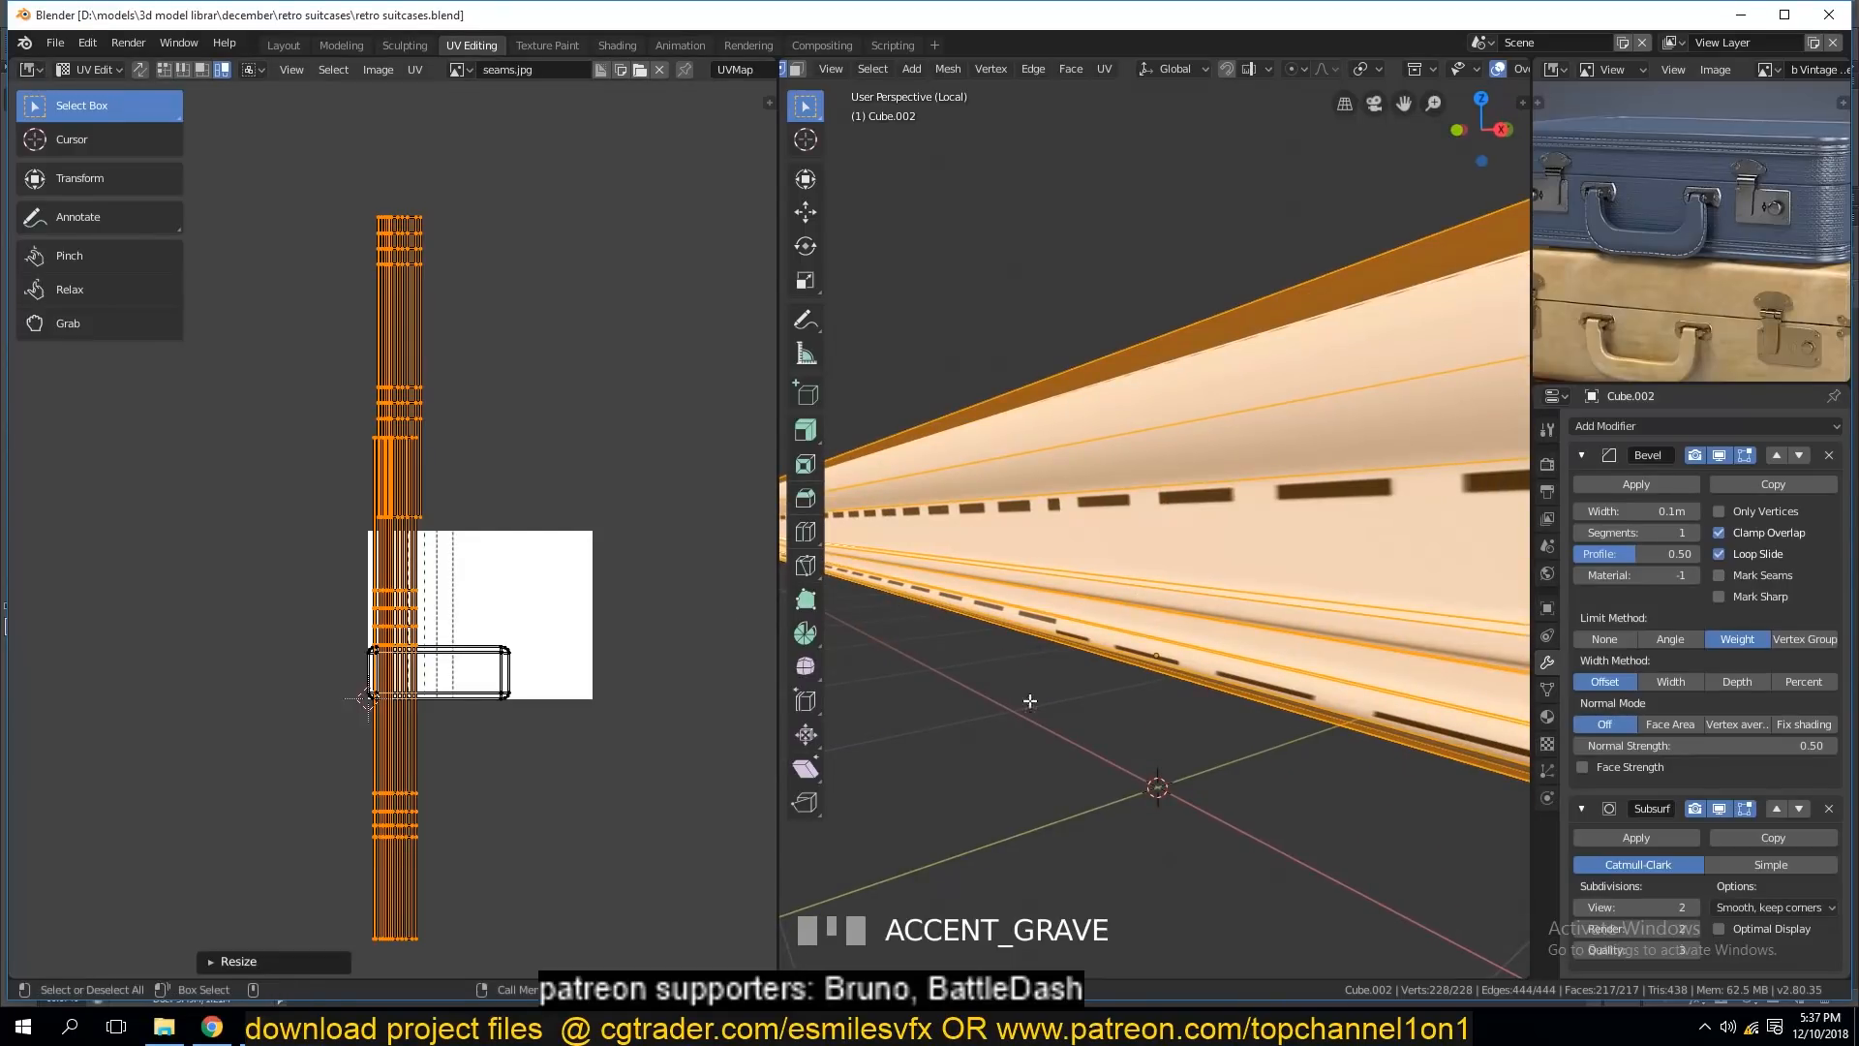
pyautogui.press('s')
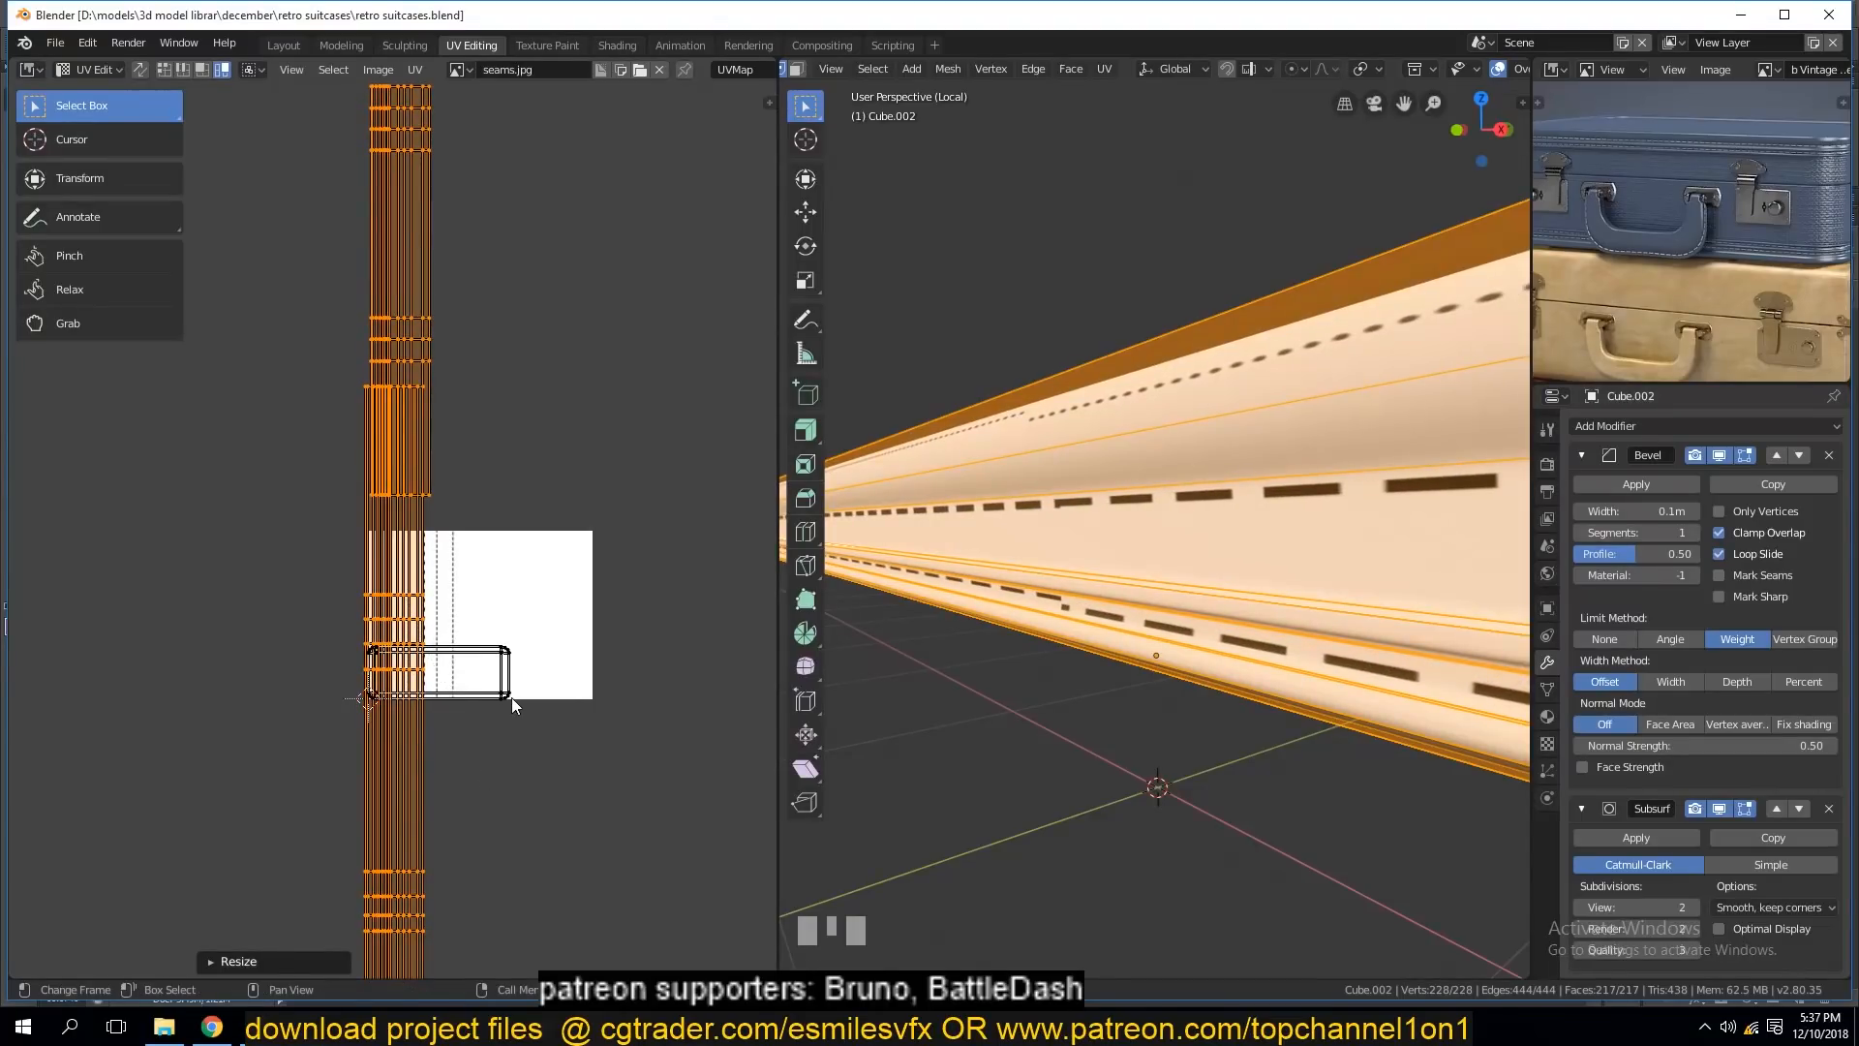
pyautogui.press('x')
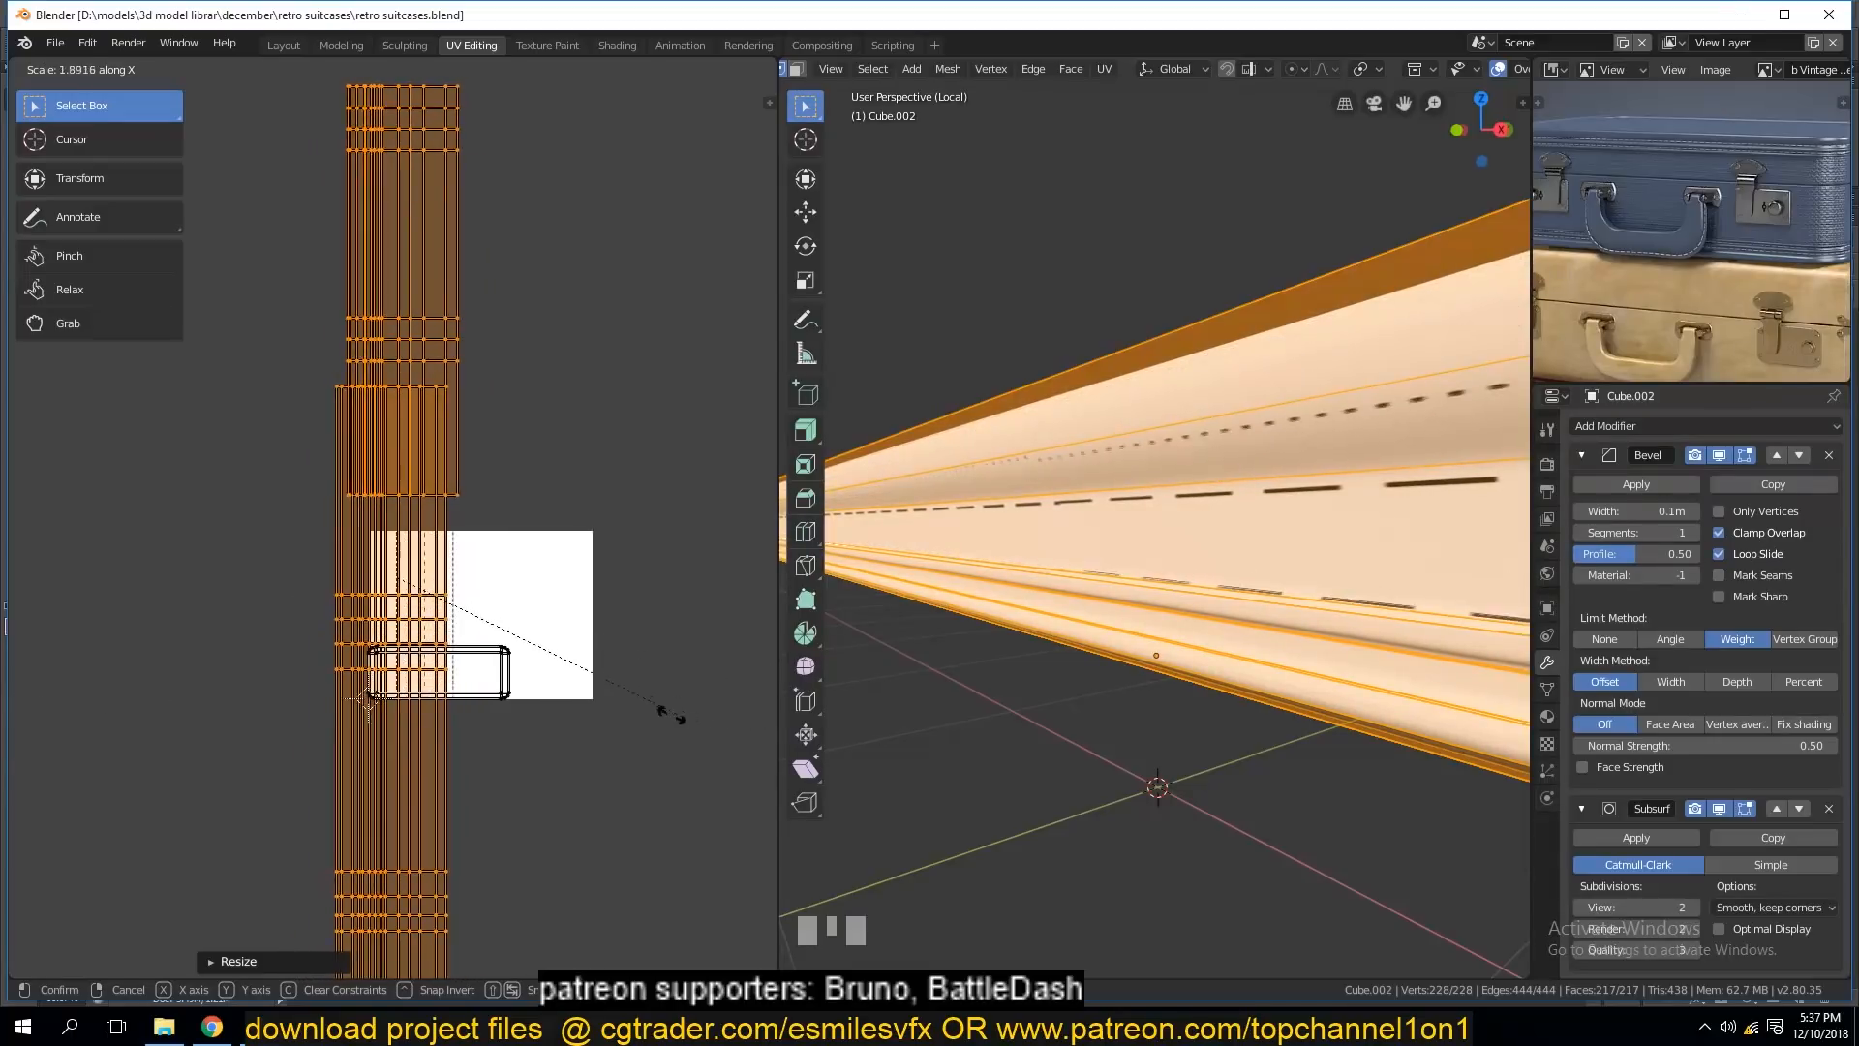
pyautogui.click(540, 664)
# Leave Edit Mode and examine the stitch lines on the lid's sides and large flat face.
pyautogui.press('Tab')
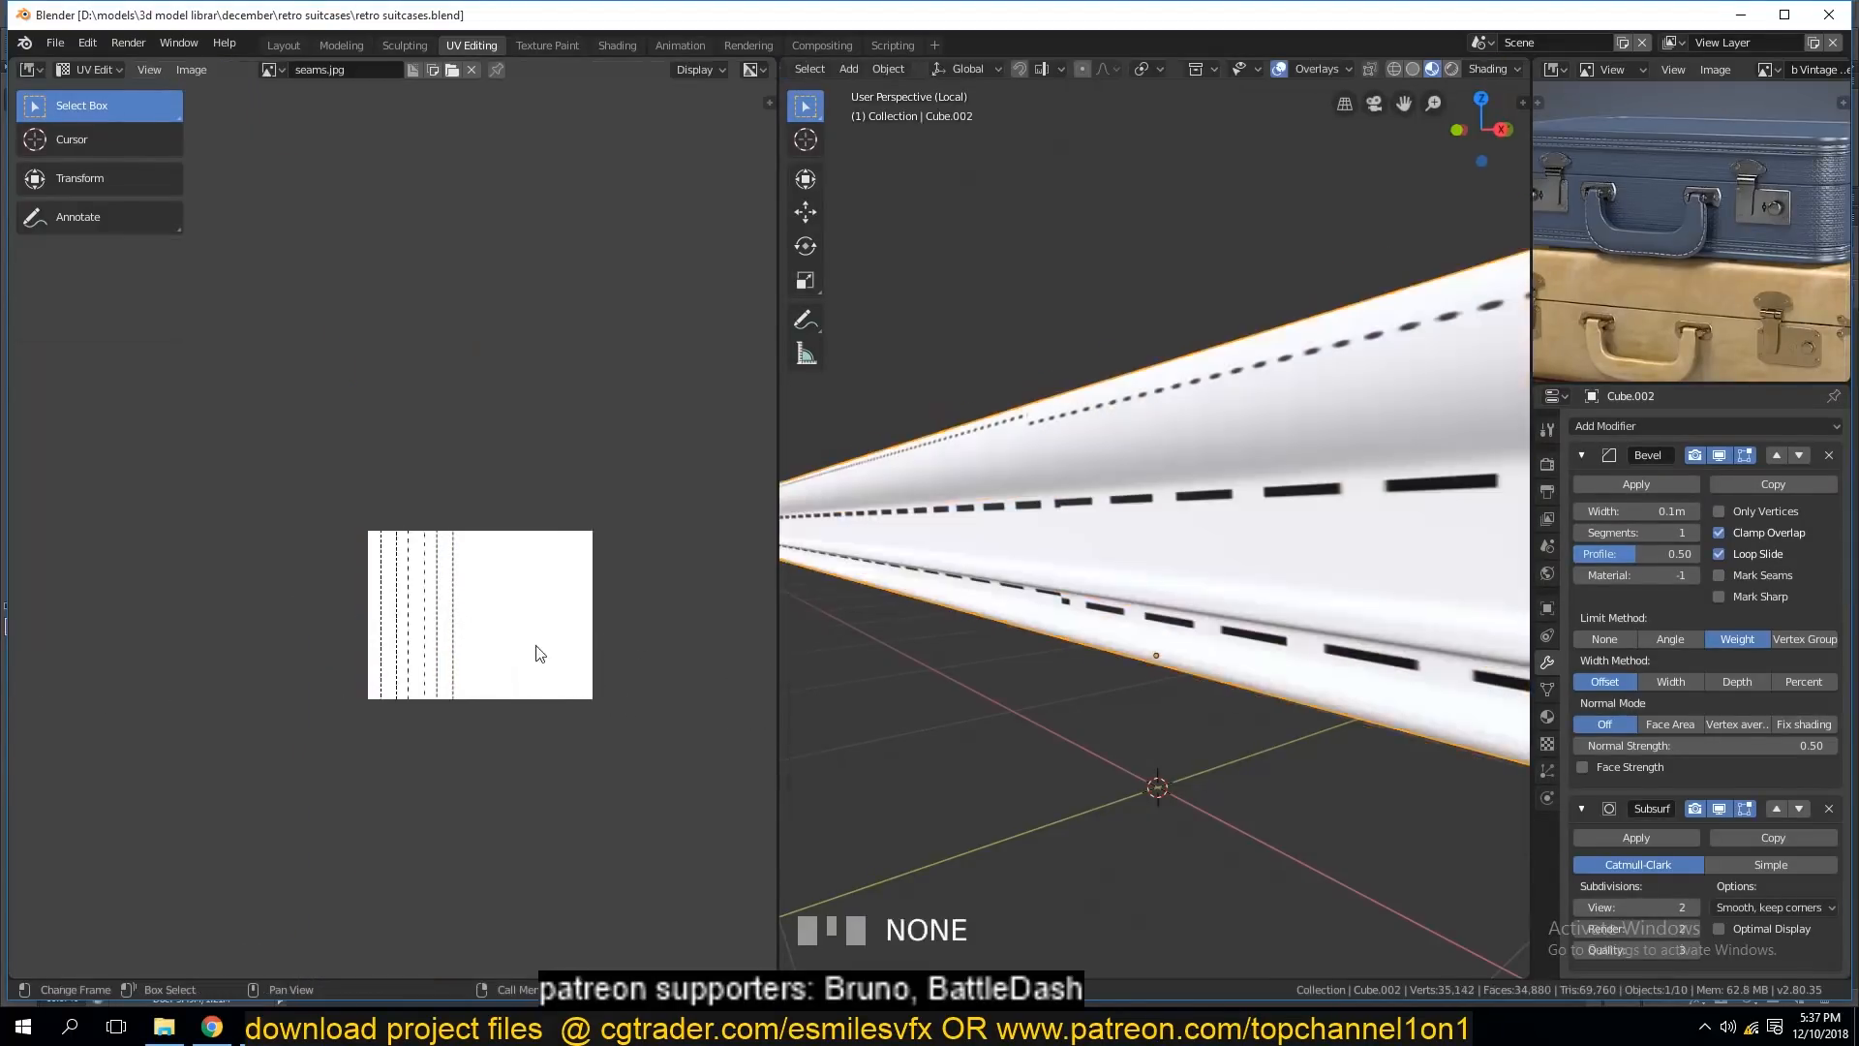
pyautogui.press('`')
pyautogui.moveTo(1088, 472); pyautogui.dragTo(1328, 556, button='middle')
pyautogui.scroll(3, 985, 472)
pyautogui.press('`')
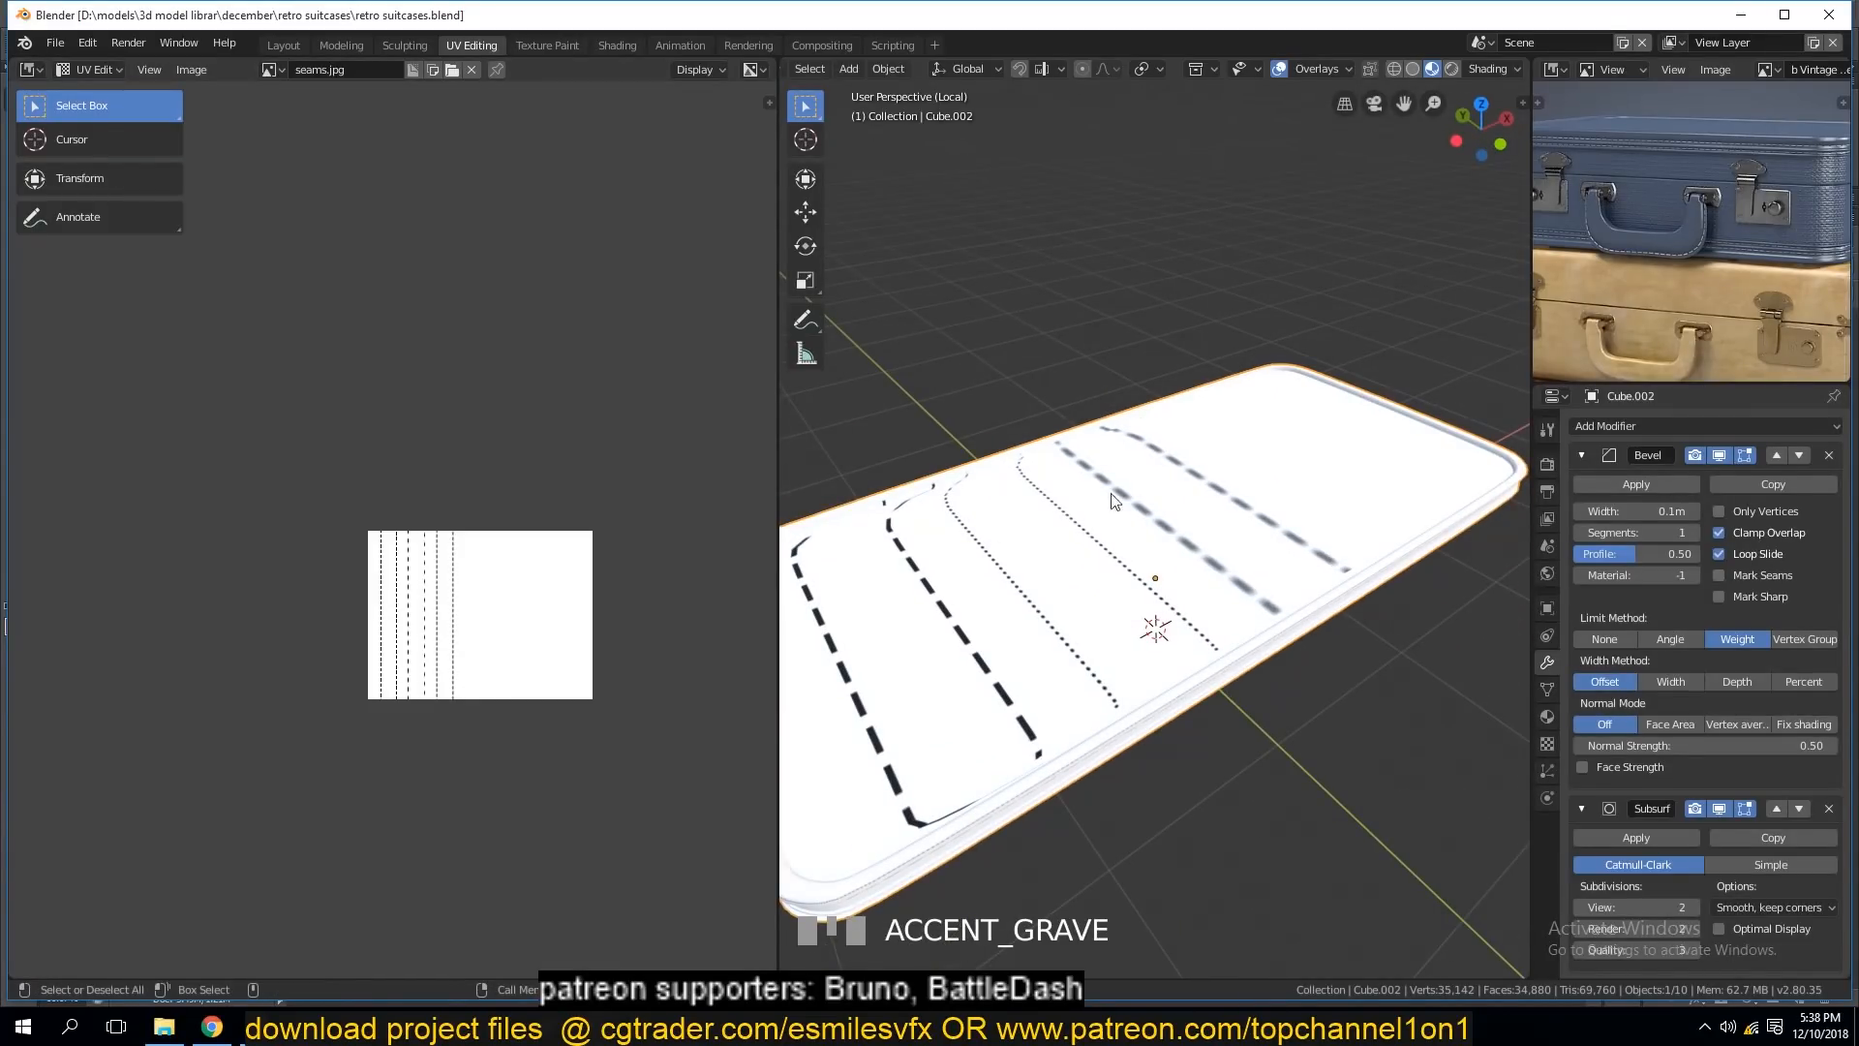
# Return to Edit Mode, select the lid's flat face UV island, and scale it along X to about half its width.
pyautogui.press('Tab')
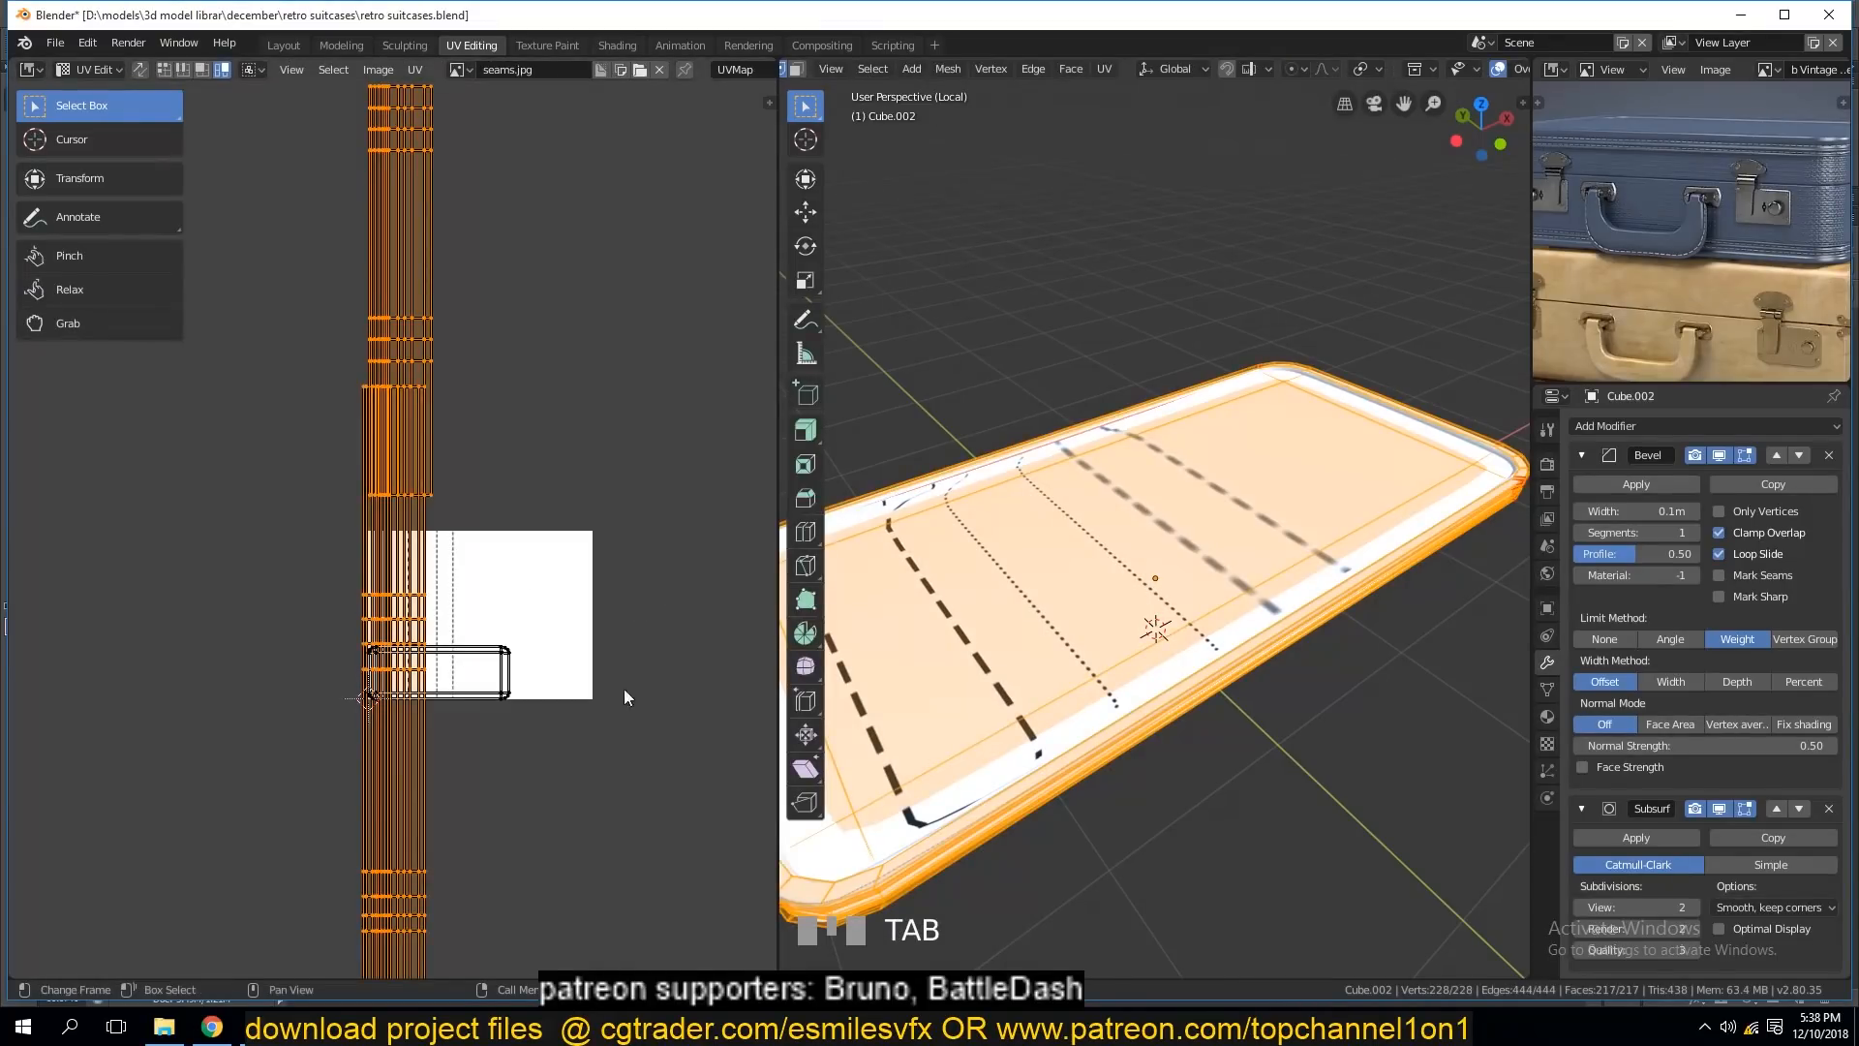
pyautogui.click(450, 654)
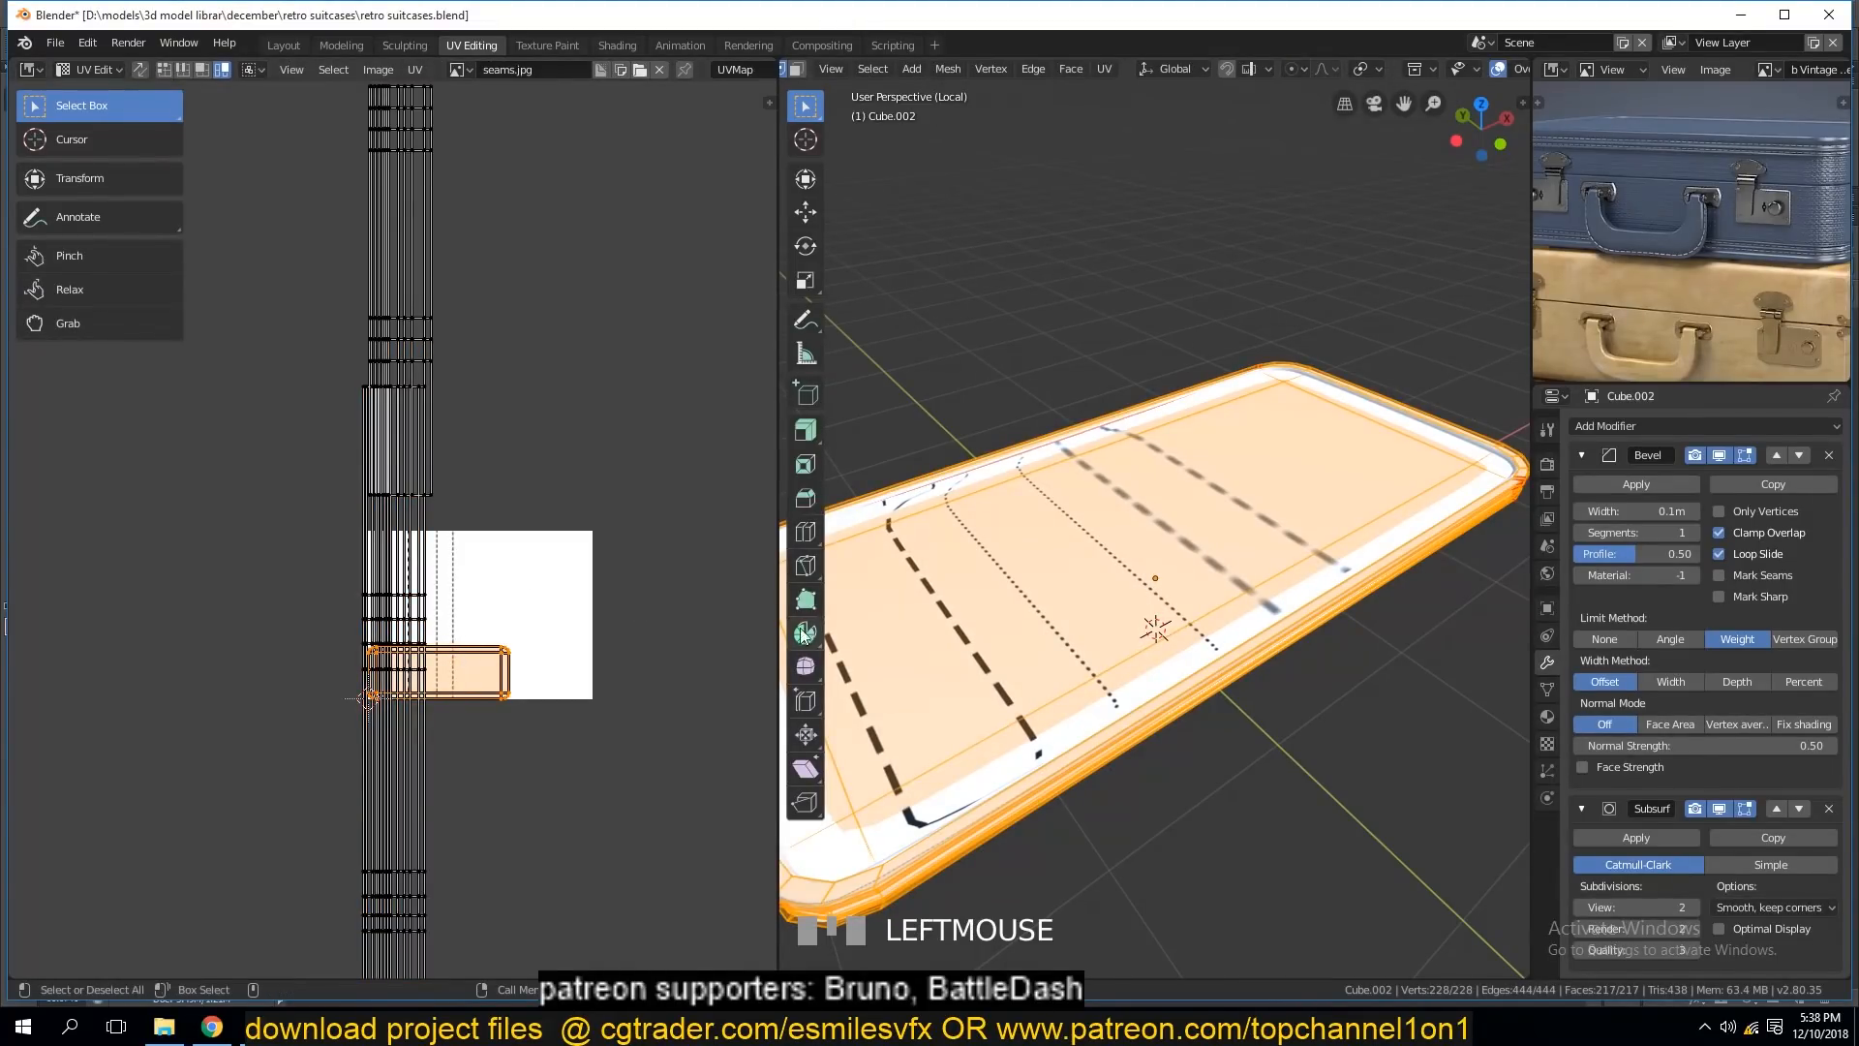
pyautogui.press('s')
pyautogui.press('x')
pyautogui.click(579, 662)
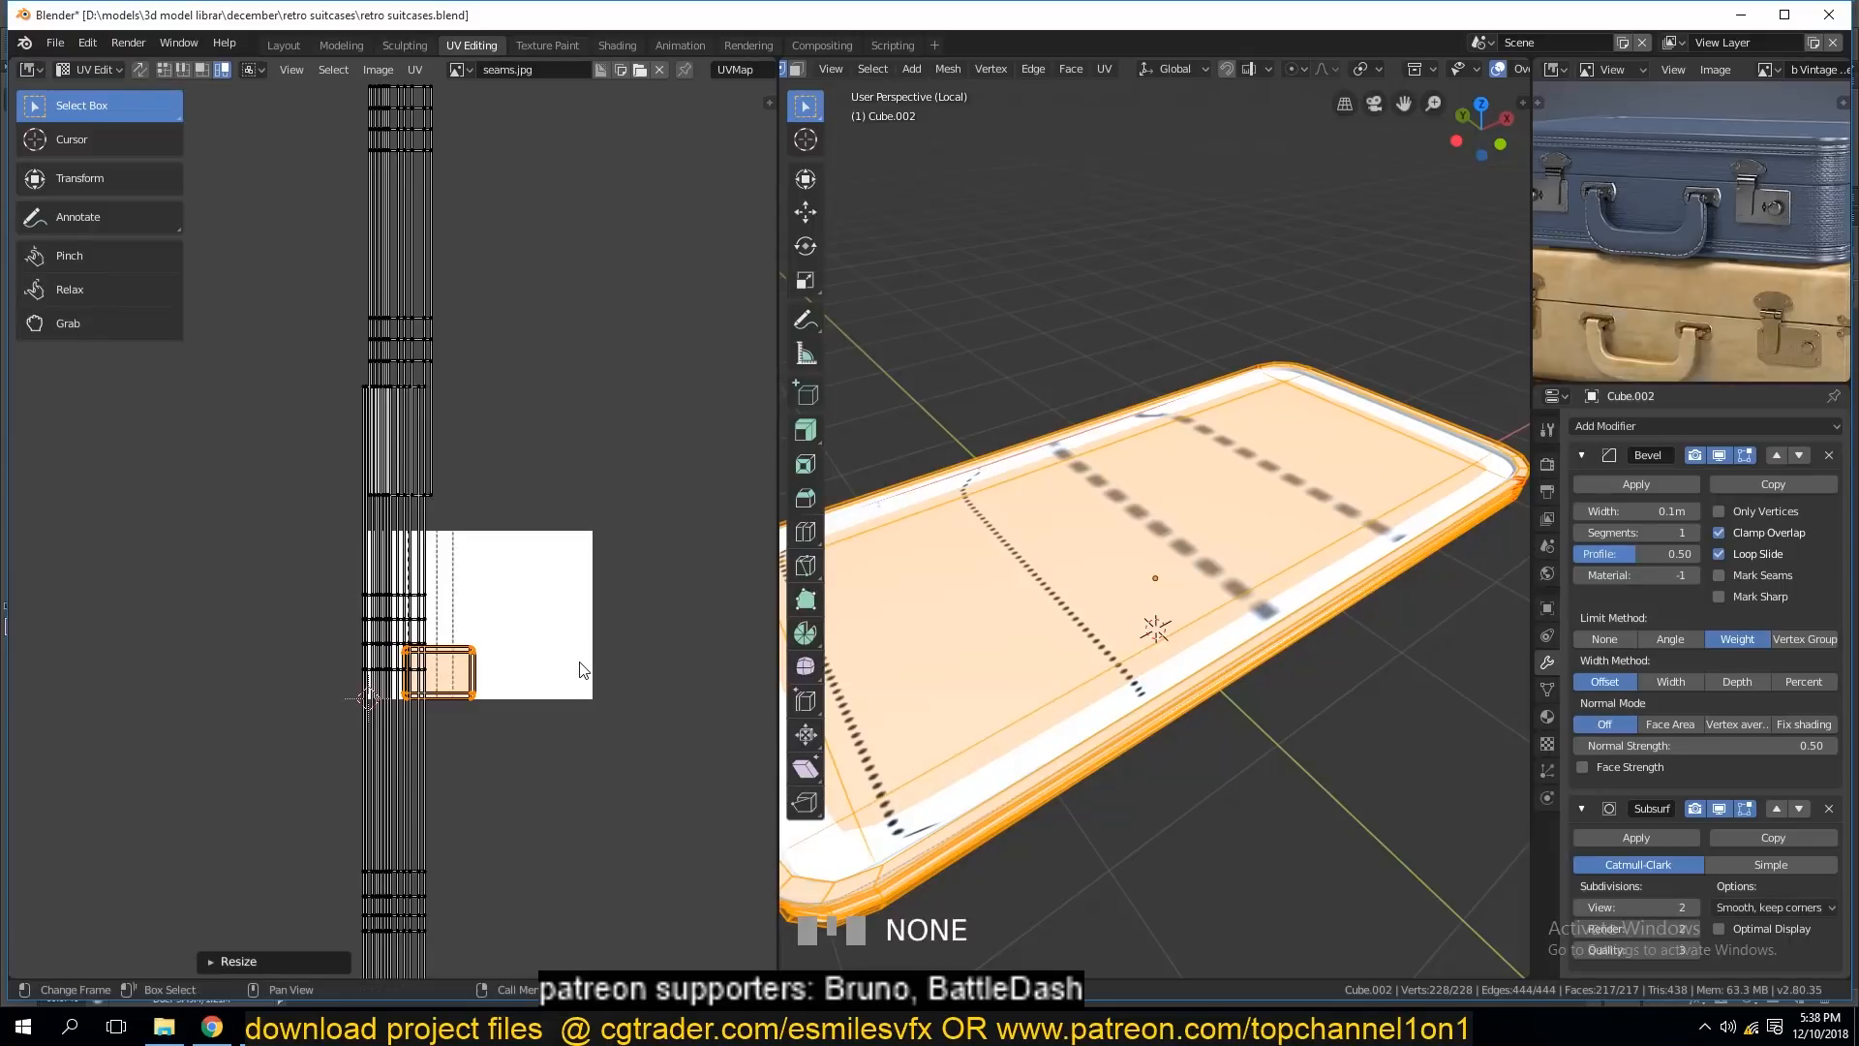
# Move the flat face's UV island onto the blank area of seams.jpg, leave Edit Mode, and save the file.
pyautogui.press('g')
pyautogui.click(582, 640)
pyautogui.press('Tab')
pyautogui.scroll(-3, 930, 629)
pyautogui.press('`')
pyautogui.moveTo(1007, 615); pyautogui.dragTo(943, 540, button='middle')
pyautogui.hotkey('ctrl', 's')
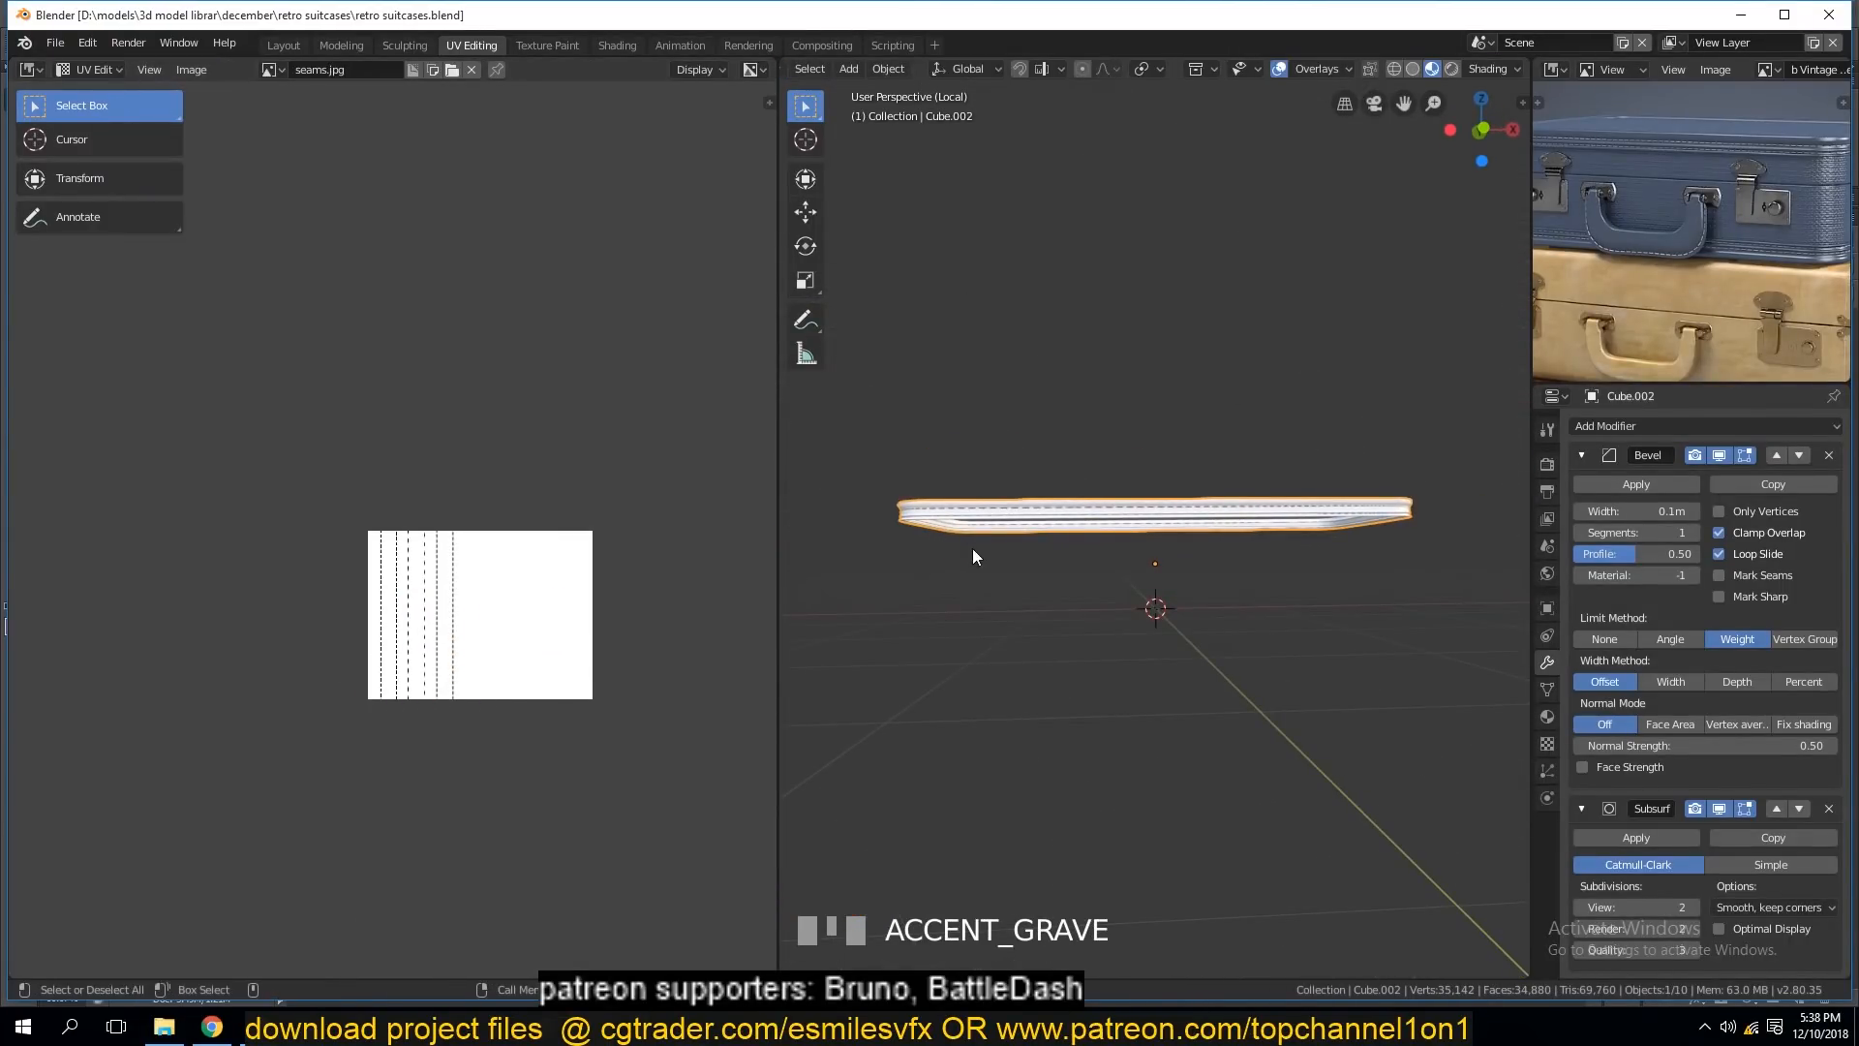
# Leave local view to bring back the whole suitcase and select the rim piece at its base.
pyautogui.press('KP_Divide')
pyautogui.press('`')
pyautogui.hotkey('alt', 'a')
pyautogui.press('`')
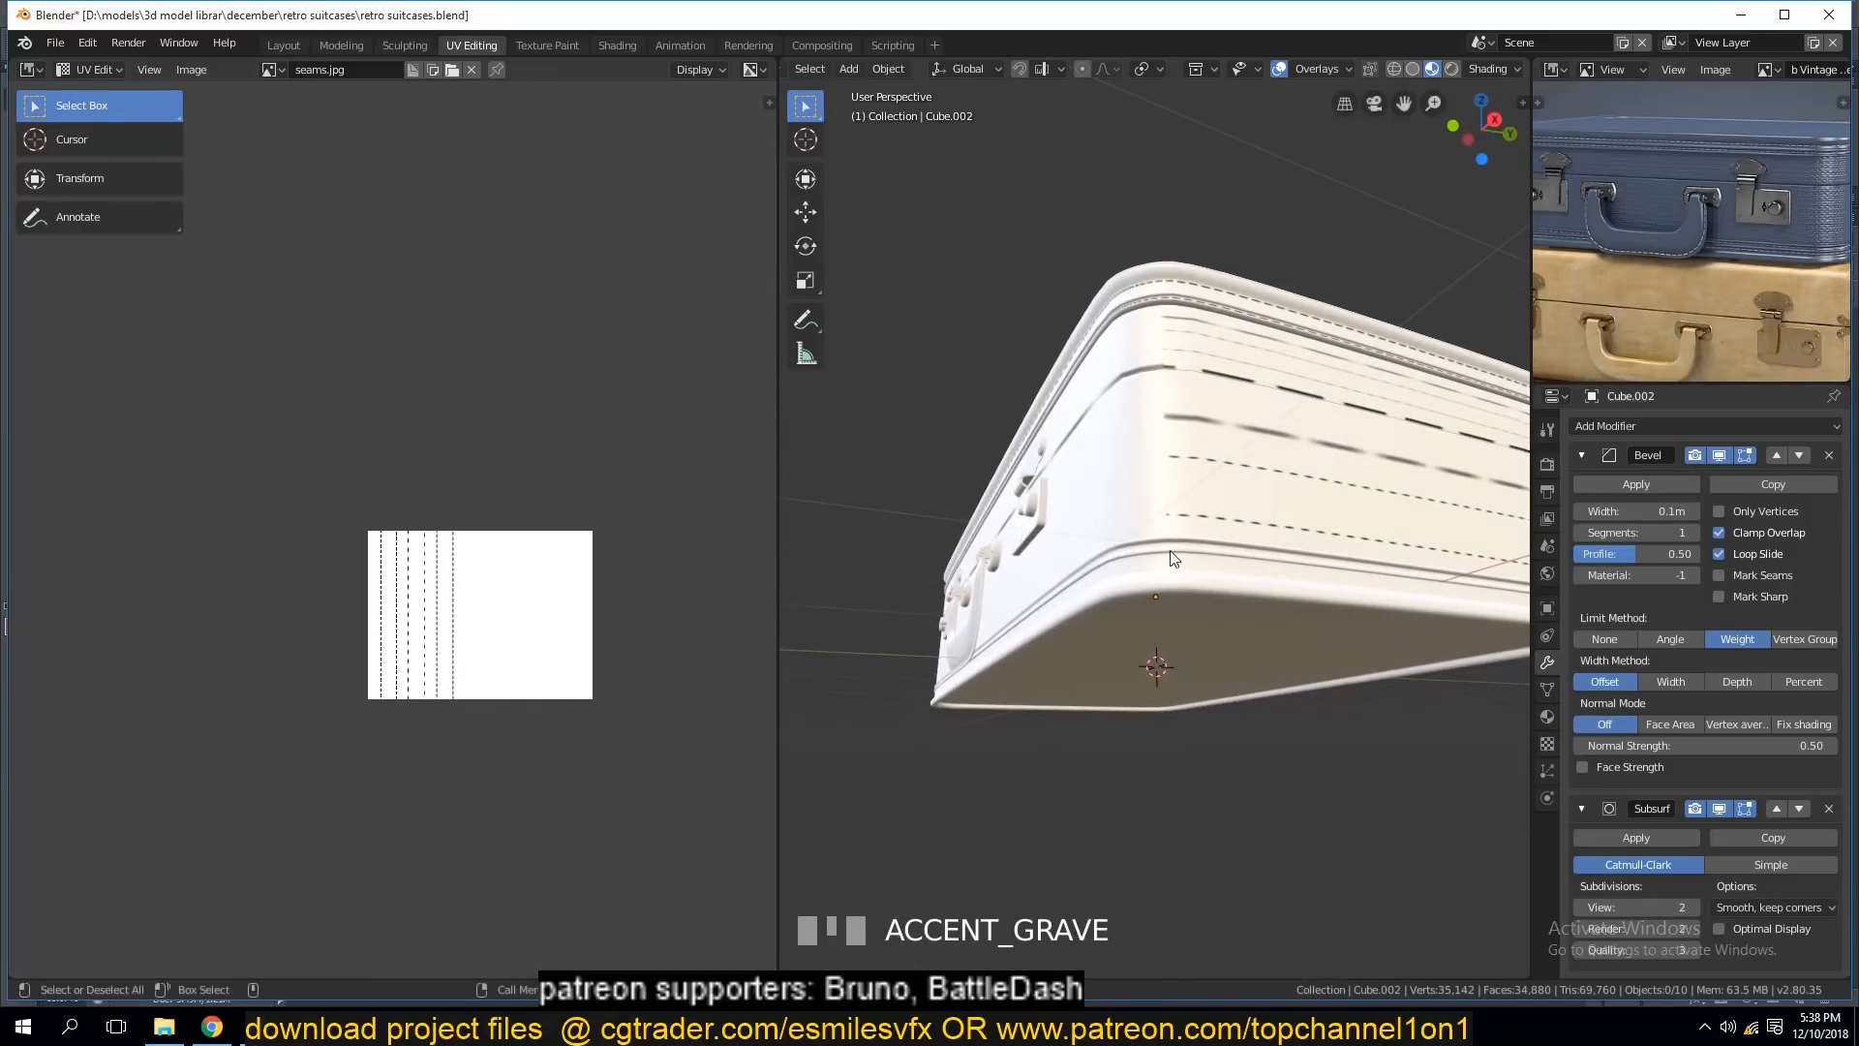
pyautogui.press('`')
pyautogui.click(1251, 642)
pyautogui.press('`')
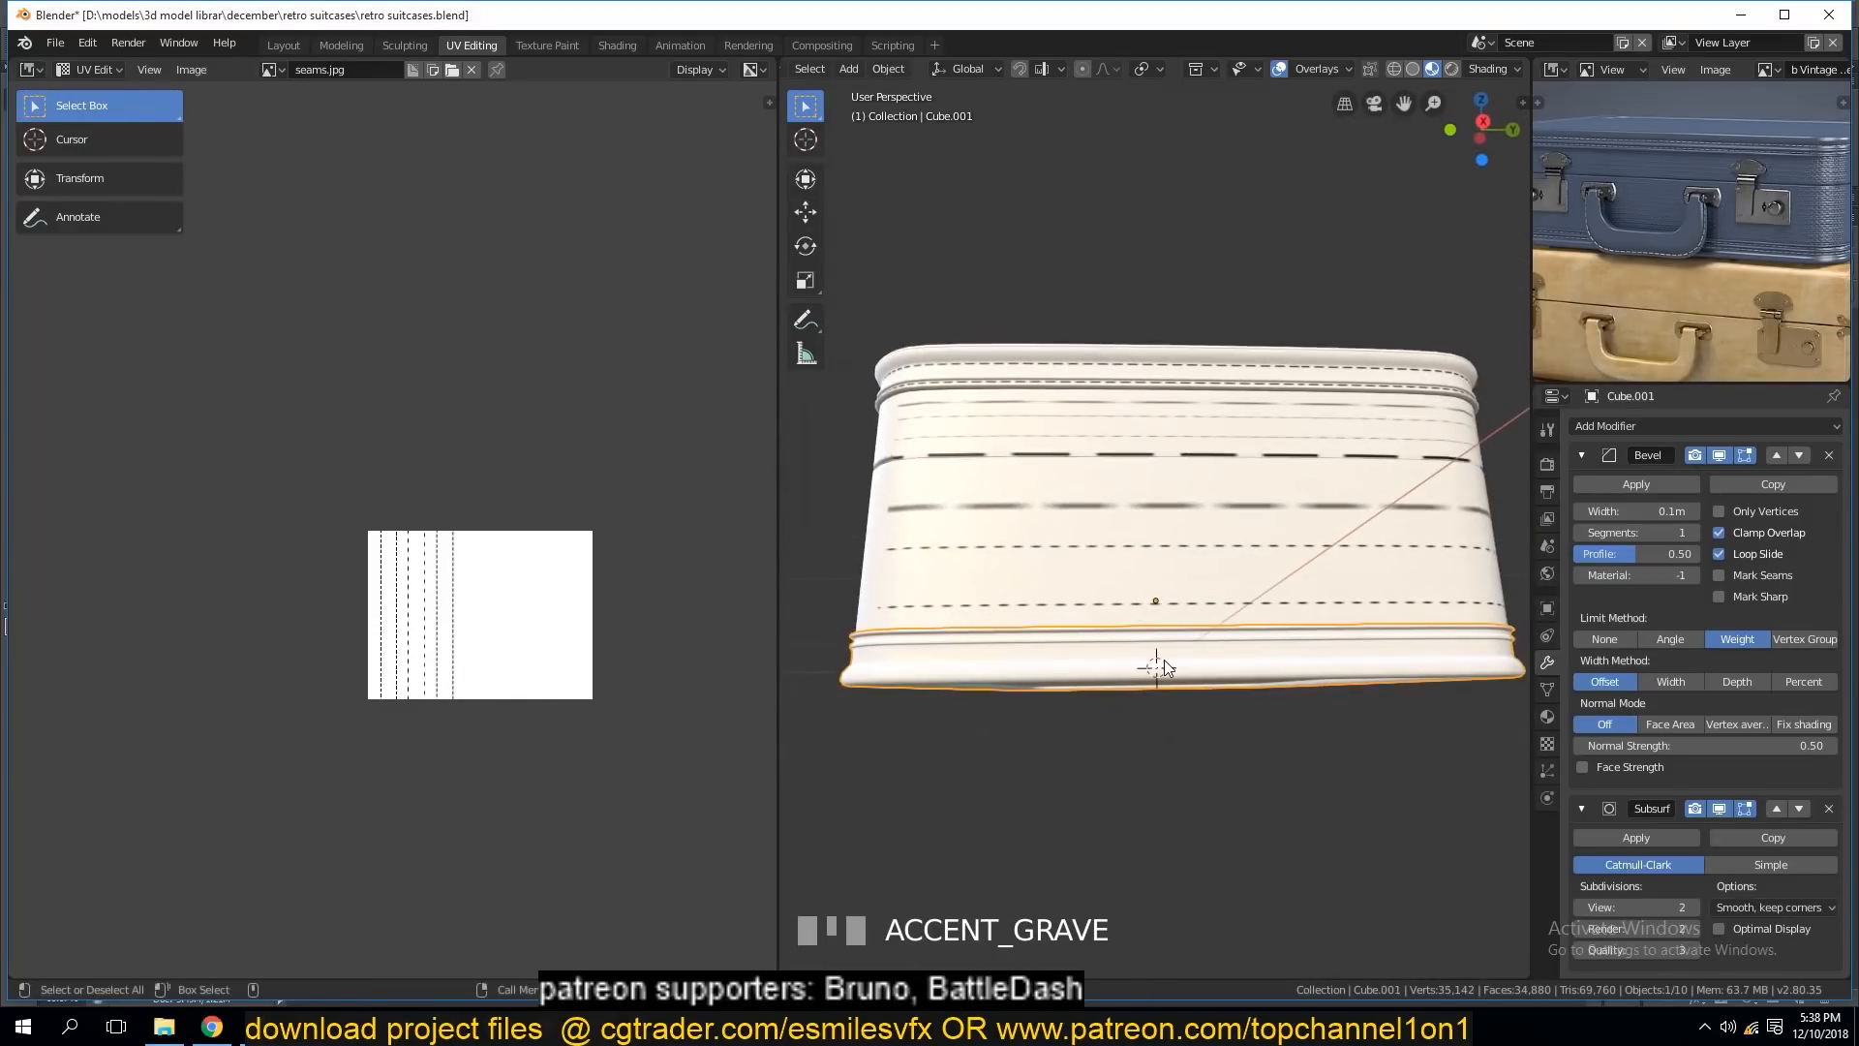
# Show the base rim's material settings and toggle Edit Mode on it to refresh its stitch mapping.
pyautogui.click(1547, 717)
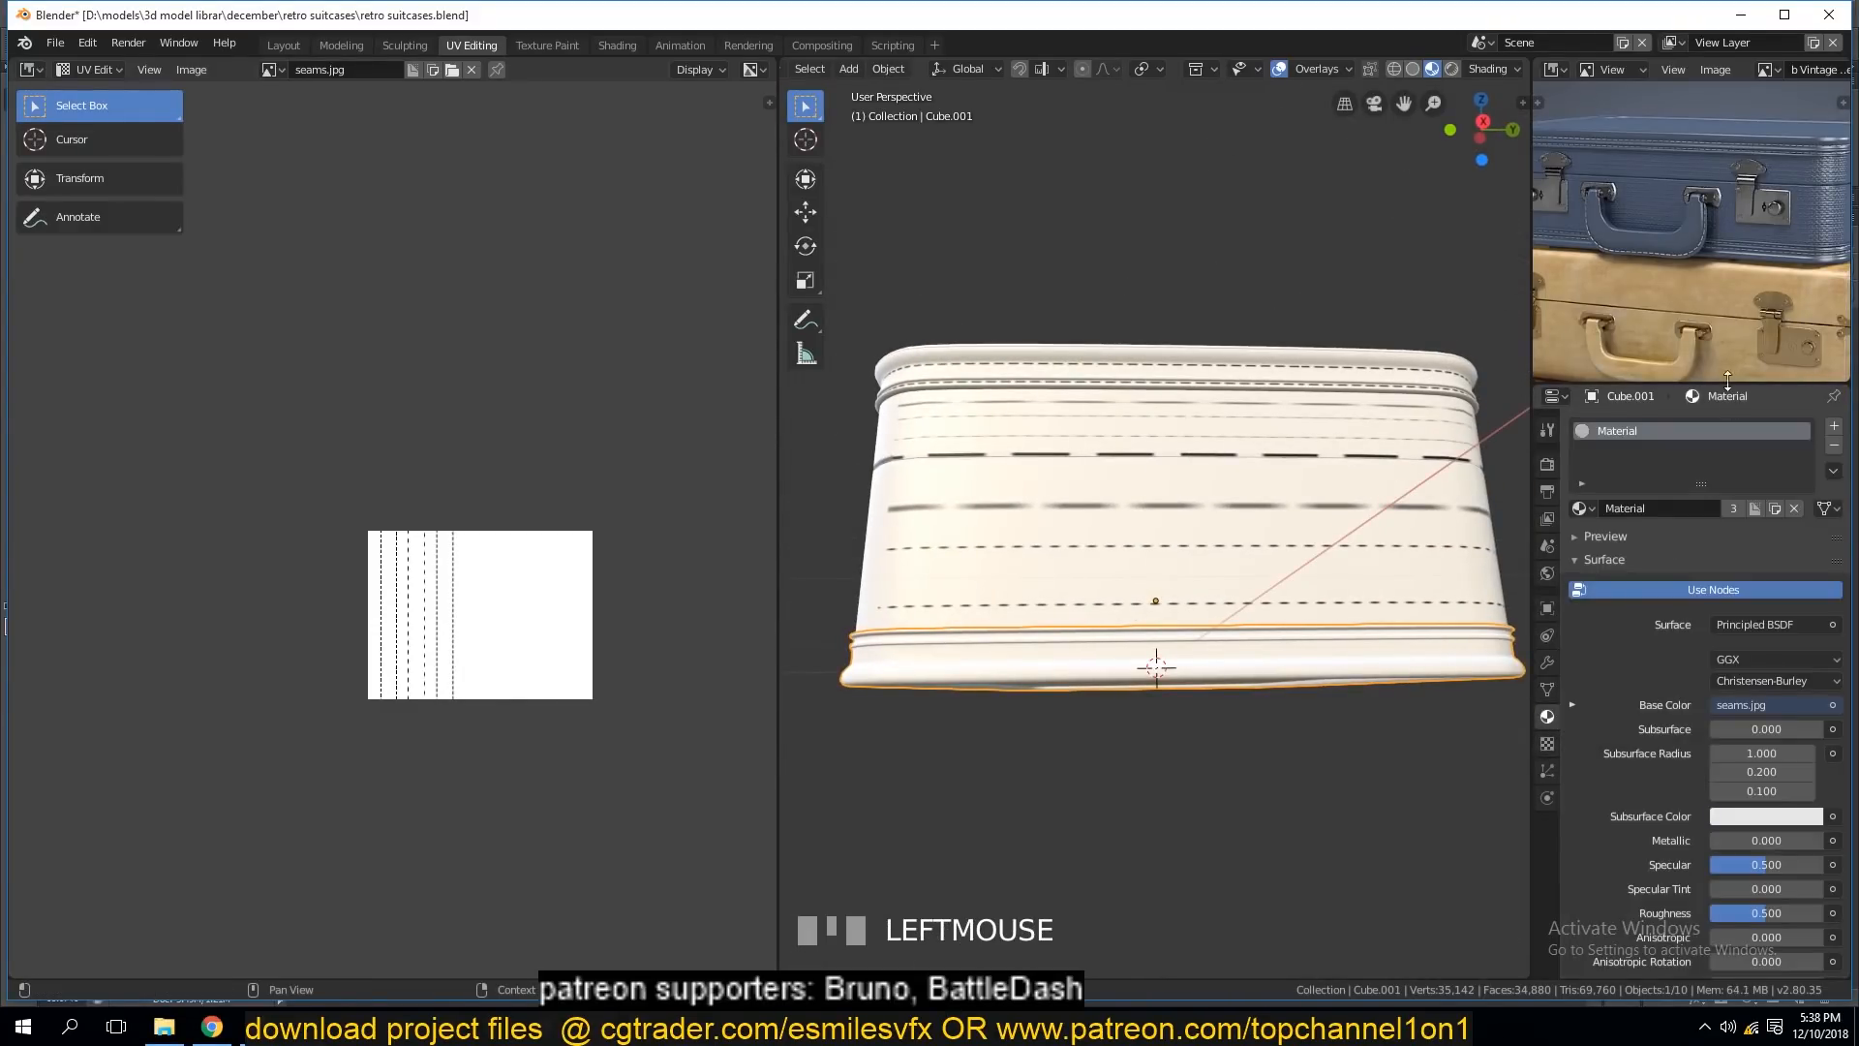
pyautogui.click(1581, 508)
pyautogui.click(1378, 659)
pyautogui.press('Tab')
pyautogui.press('Tab')
pyautogui.click(1284, 698)
pyautogui.press('Tab')
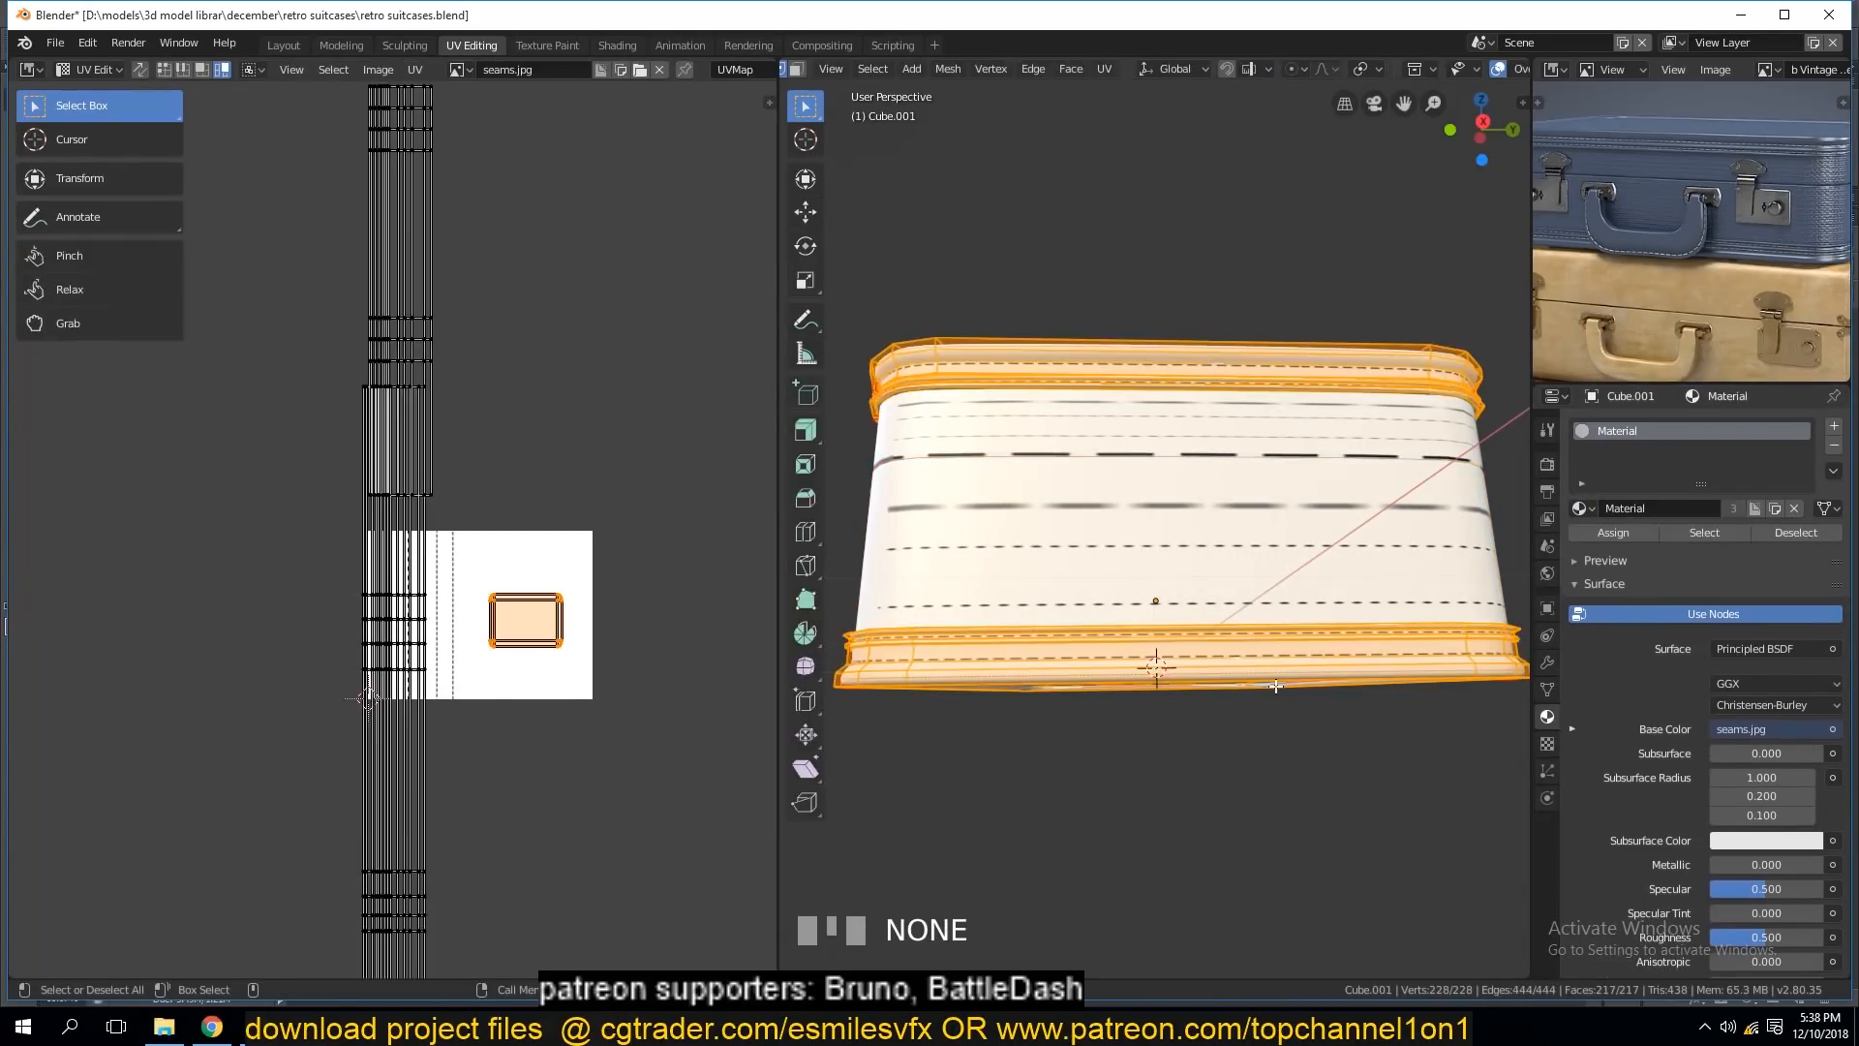
pyautogui.press('Tab')
# Deselect everything, inspect the stitching around the suitcase's front and sides, and save the file.
pyautogui.press('`')
pyautogui.moveTo(1124, 523); pyautogui.dragTo(1252, 618, button='middle')
pyautogui.hotkey('alt', 'a')
pyautogui.moveTo(1327, 734); pyautogui.dragTo(1118, 711, button='middle')
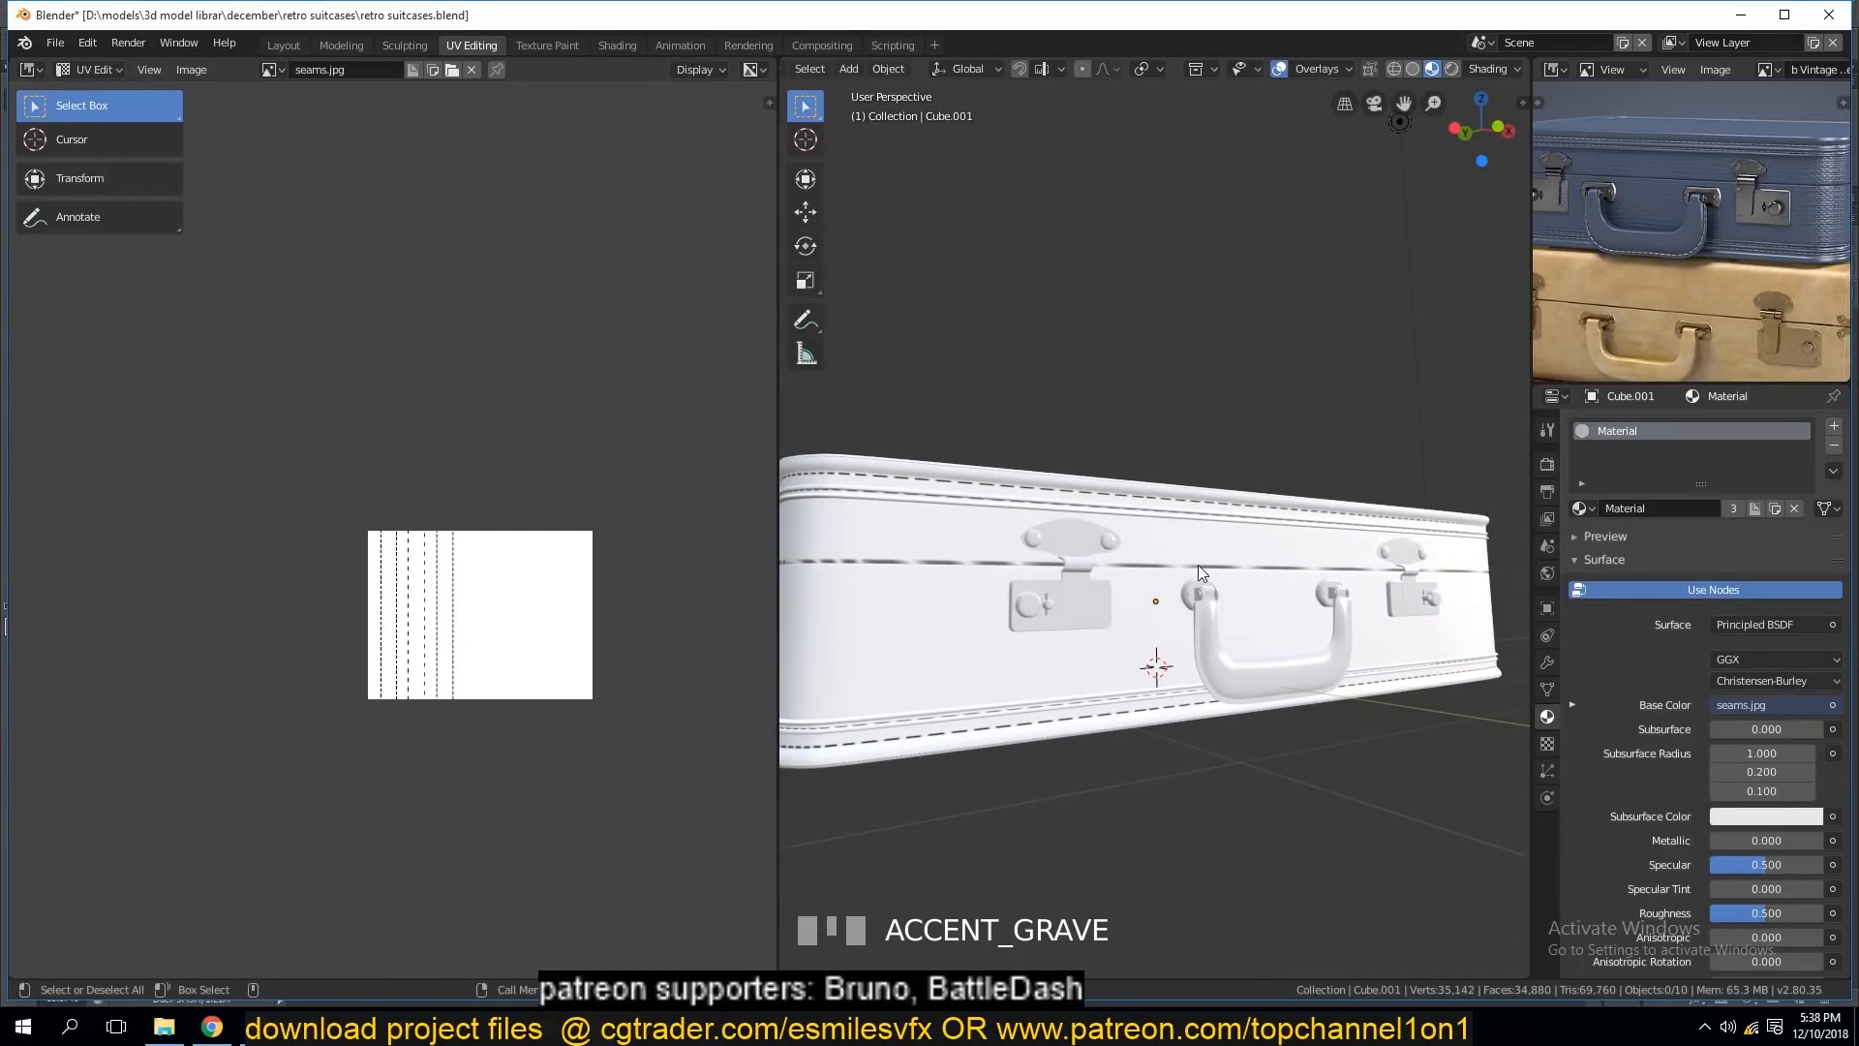
pyautogui.moveTo(1199, 566); pyautogui.dragTo(1041, 578, button='middle')
pyautogui.hotkey('ctrl', 's')
# Select the upper body band holding the latch tops and unwrap all its faces in Edit Mode.
pyautogui.scroll(-2, 1124, 550)
pyautogui.click(1123, 552)
pyautogui.press('Tab')
pyautogui.press('a')
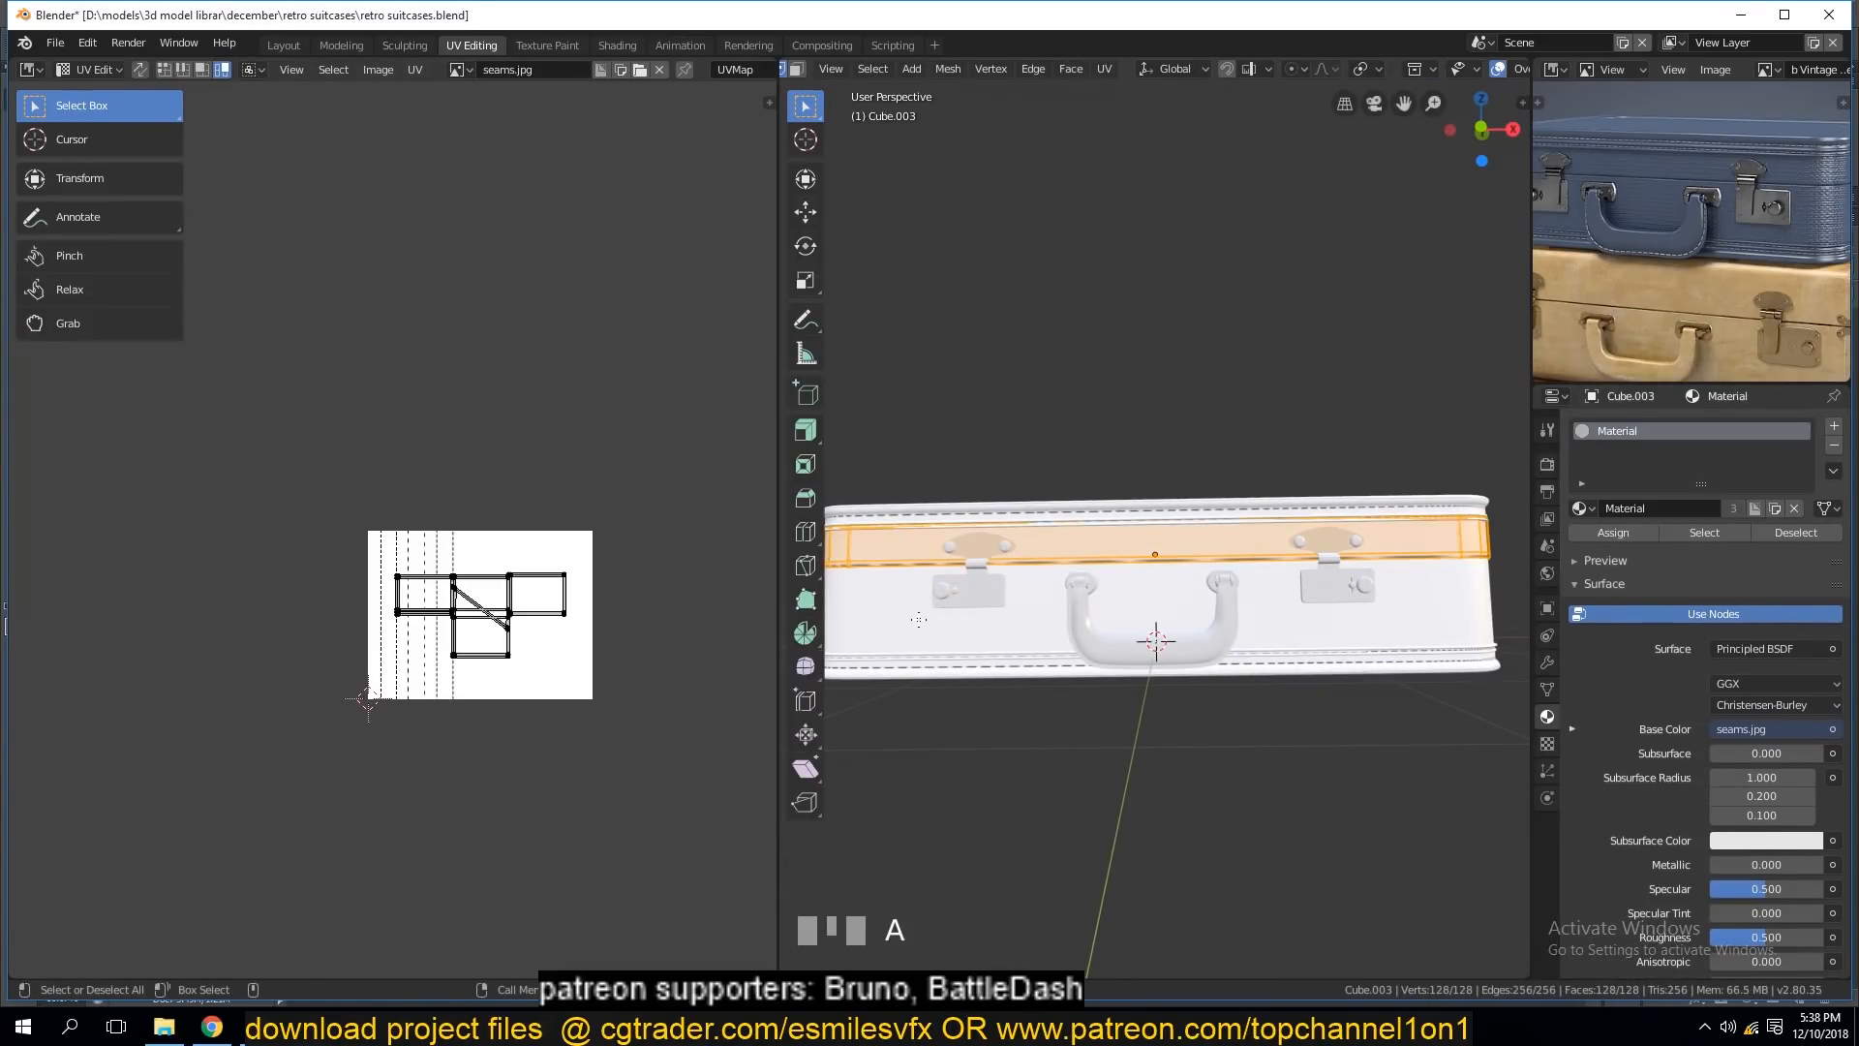
pyautogui.press('u')
pyautogui.click(921, 617)
pyautogui.moveTo(1092, 561); pyautogui.dragTo(943, 578, button='middle')
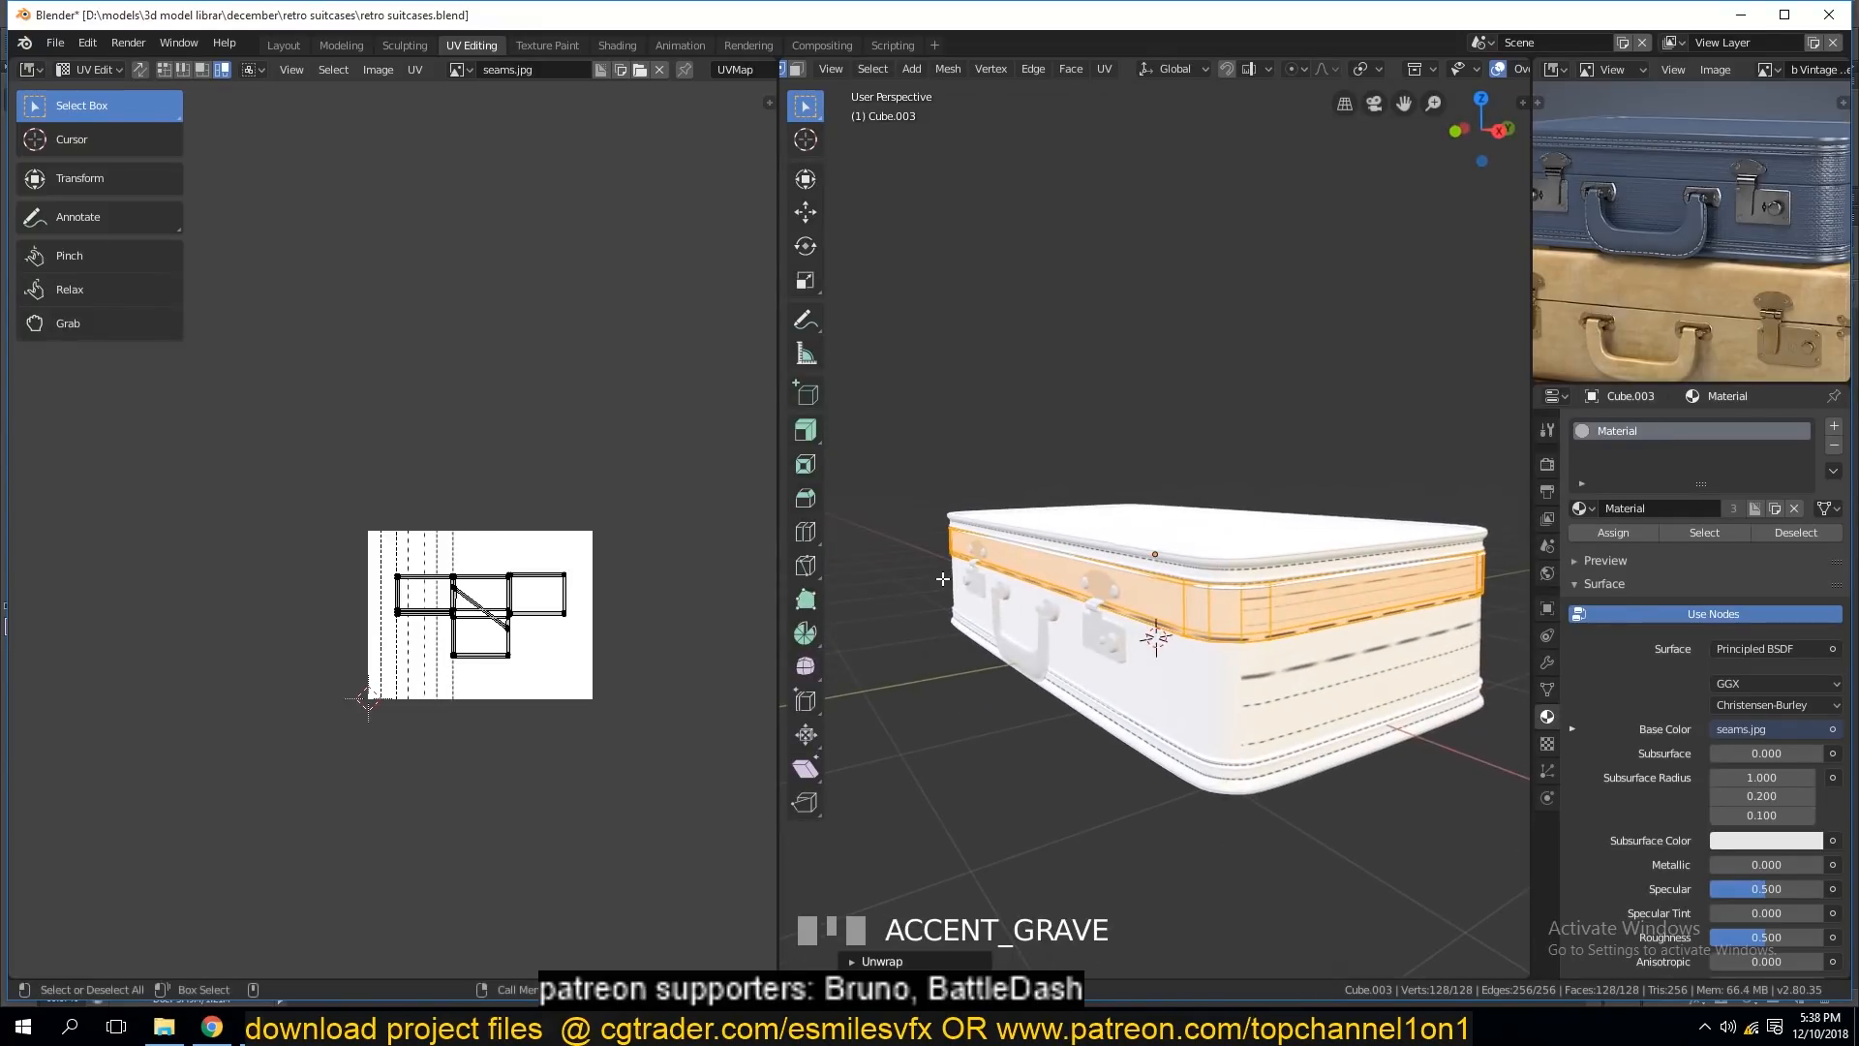
# Mark the vertical edge loop at the upper band's corner as a seam and unwrap all faces again.
pyautogui.keyDown('alt'); pyautogui.click(1222, 612); pyautogui.keyUp('alt')
pyautogui.hotkey('ctrl', 'e')
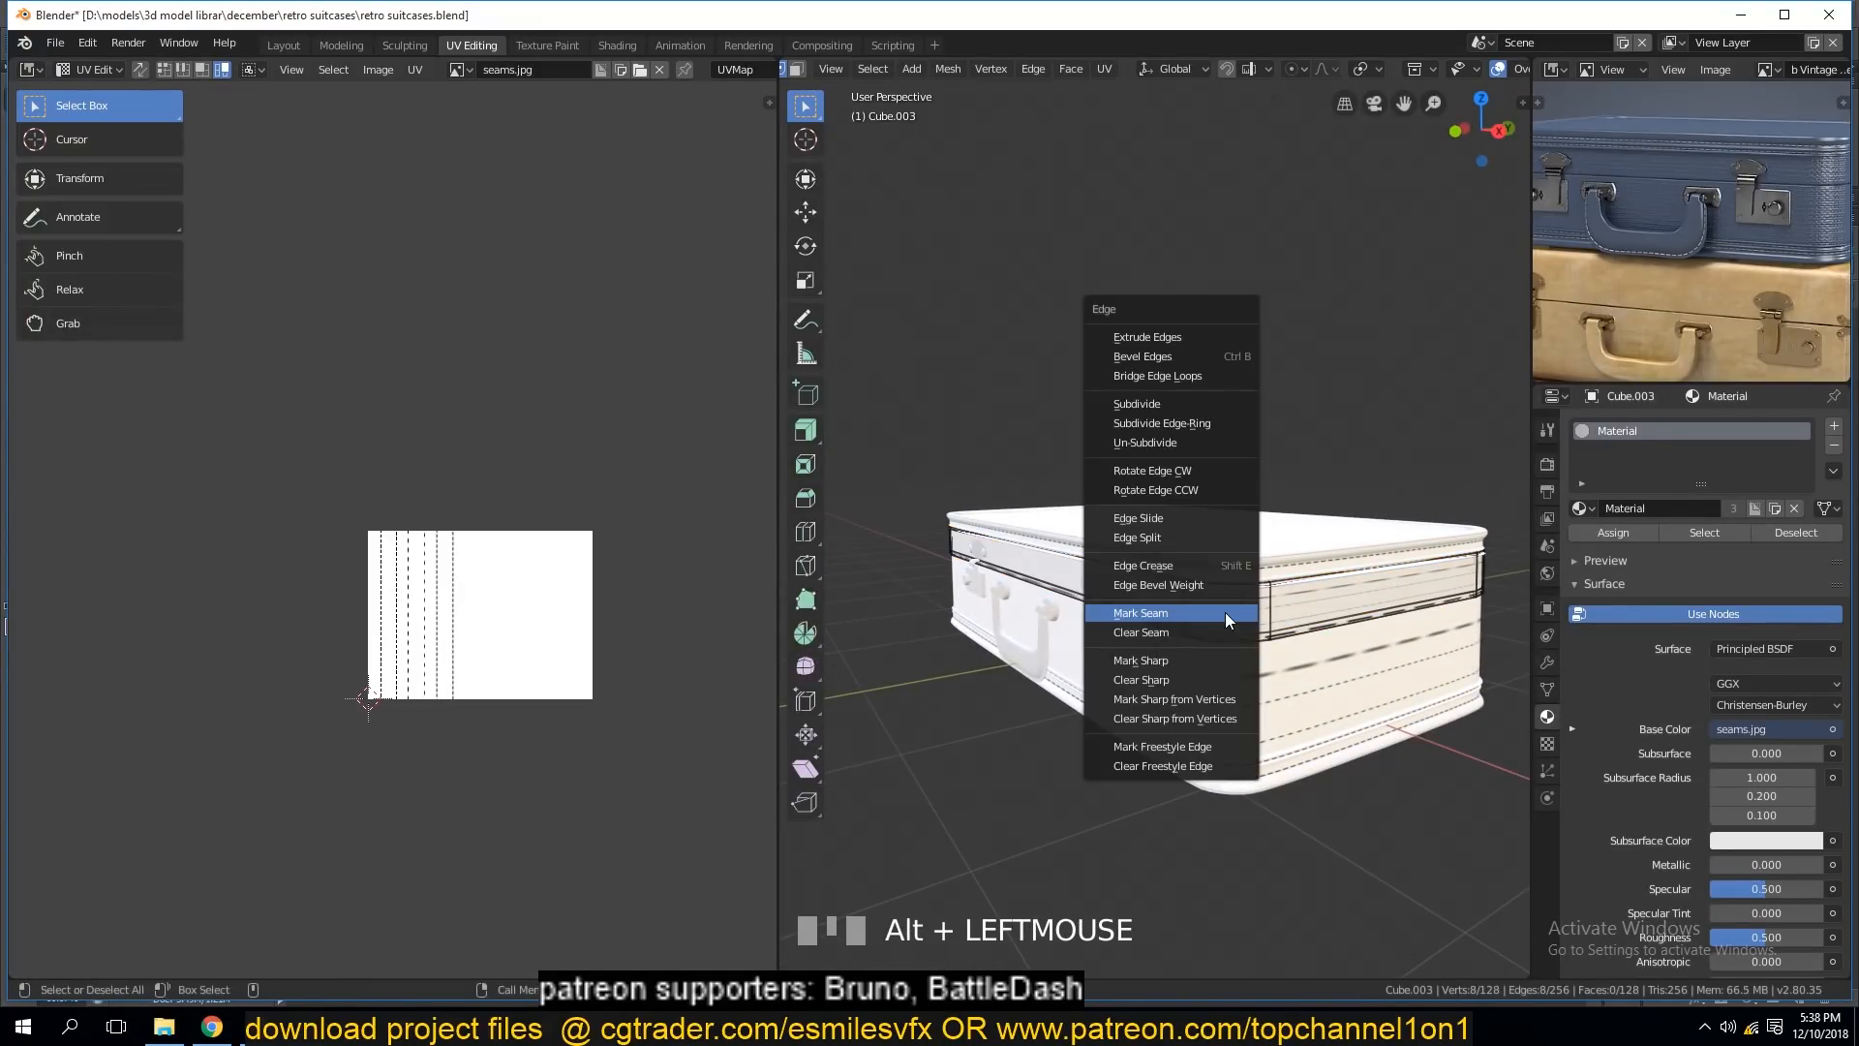
pyautogui.click(1224, 612)
pyautogui.press('a')
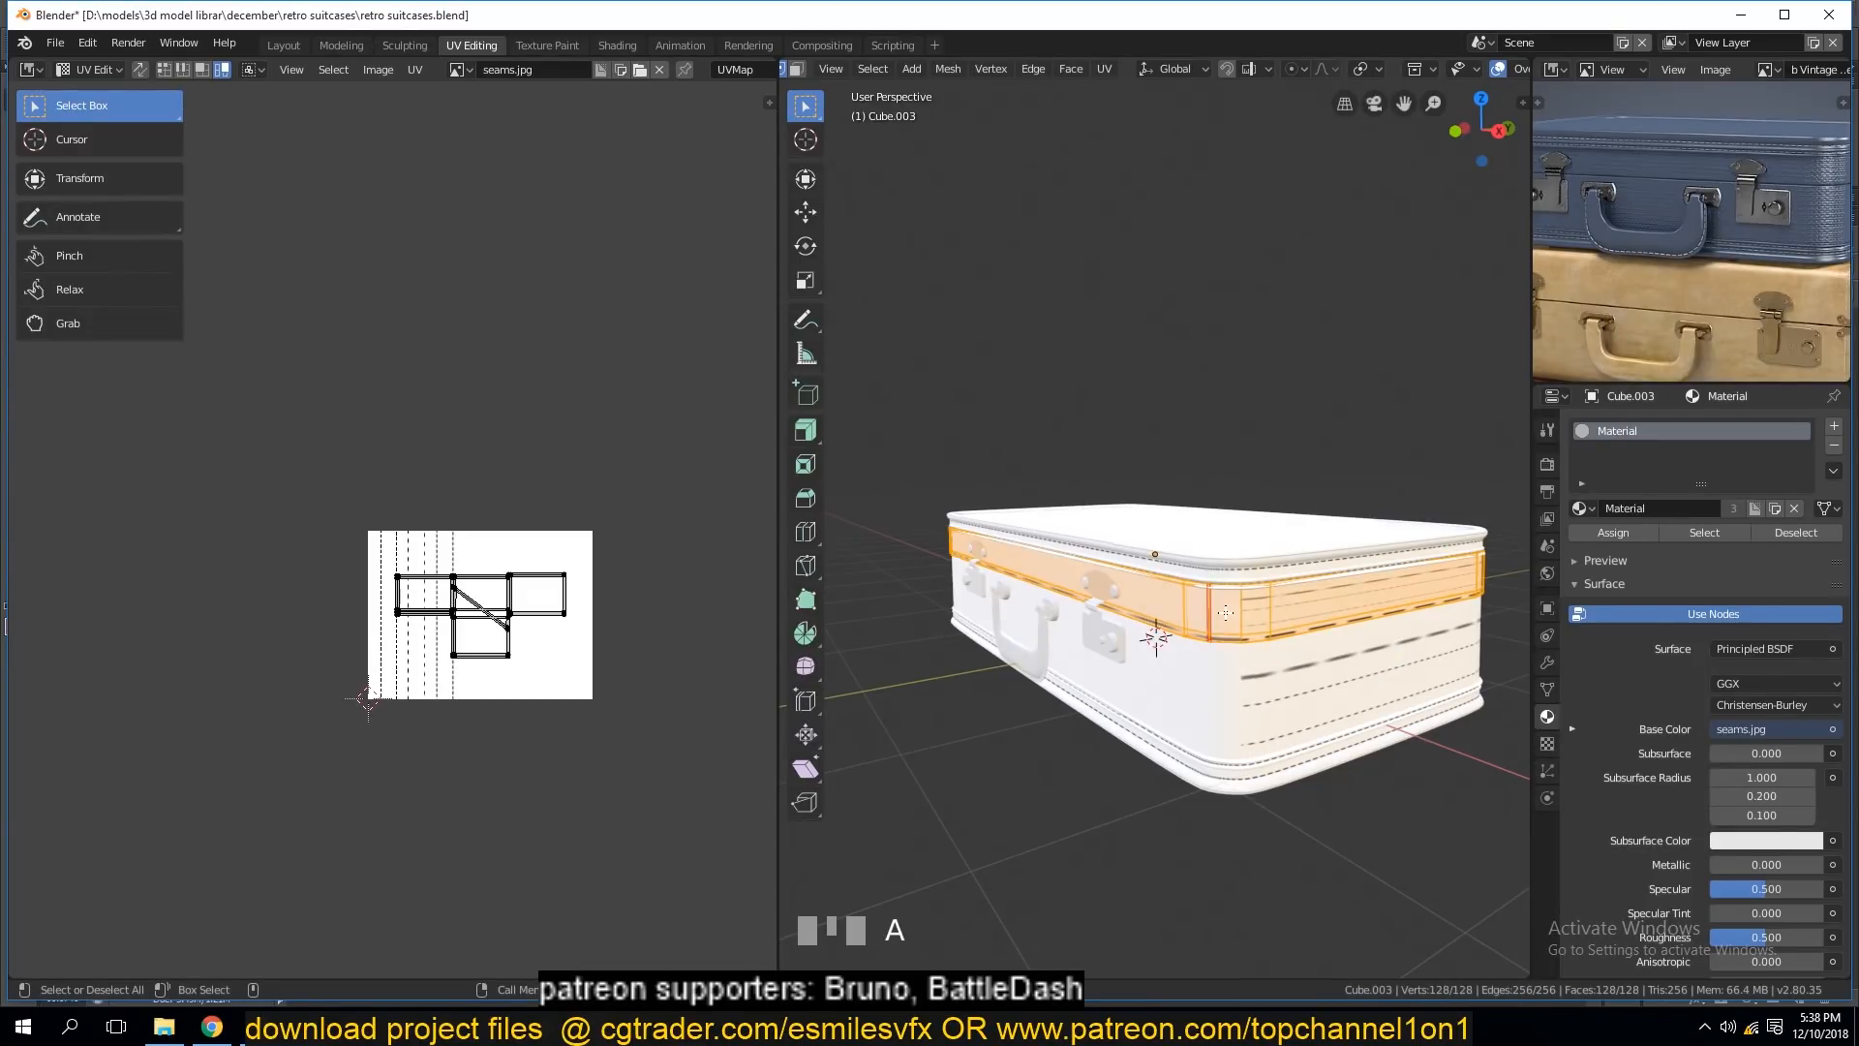
pyautogui.press('u')
pyautogui.click(1224, 609)
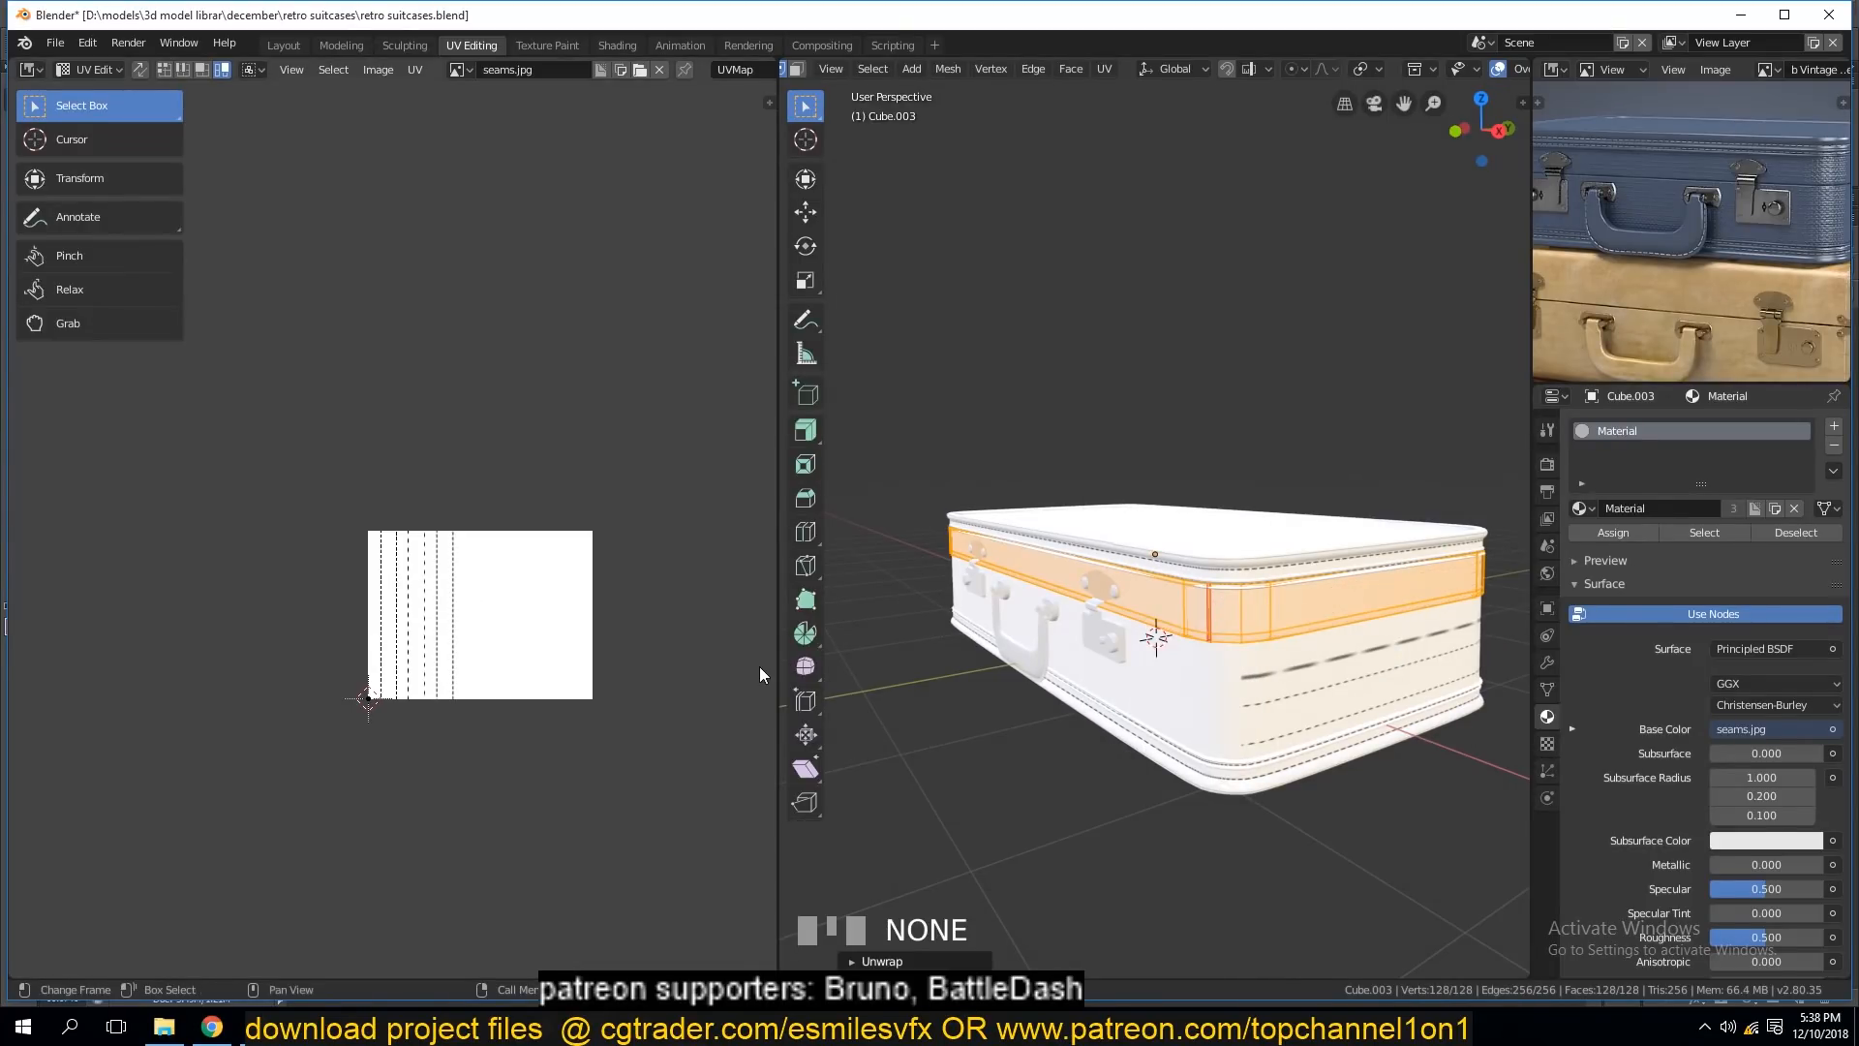
# Leave Edit Mode and isolate the upper band in local view with solid shading in the Shading workspace.
pyautogui.press('Tab')
pyautogui.press('KP_Divide')
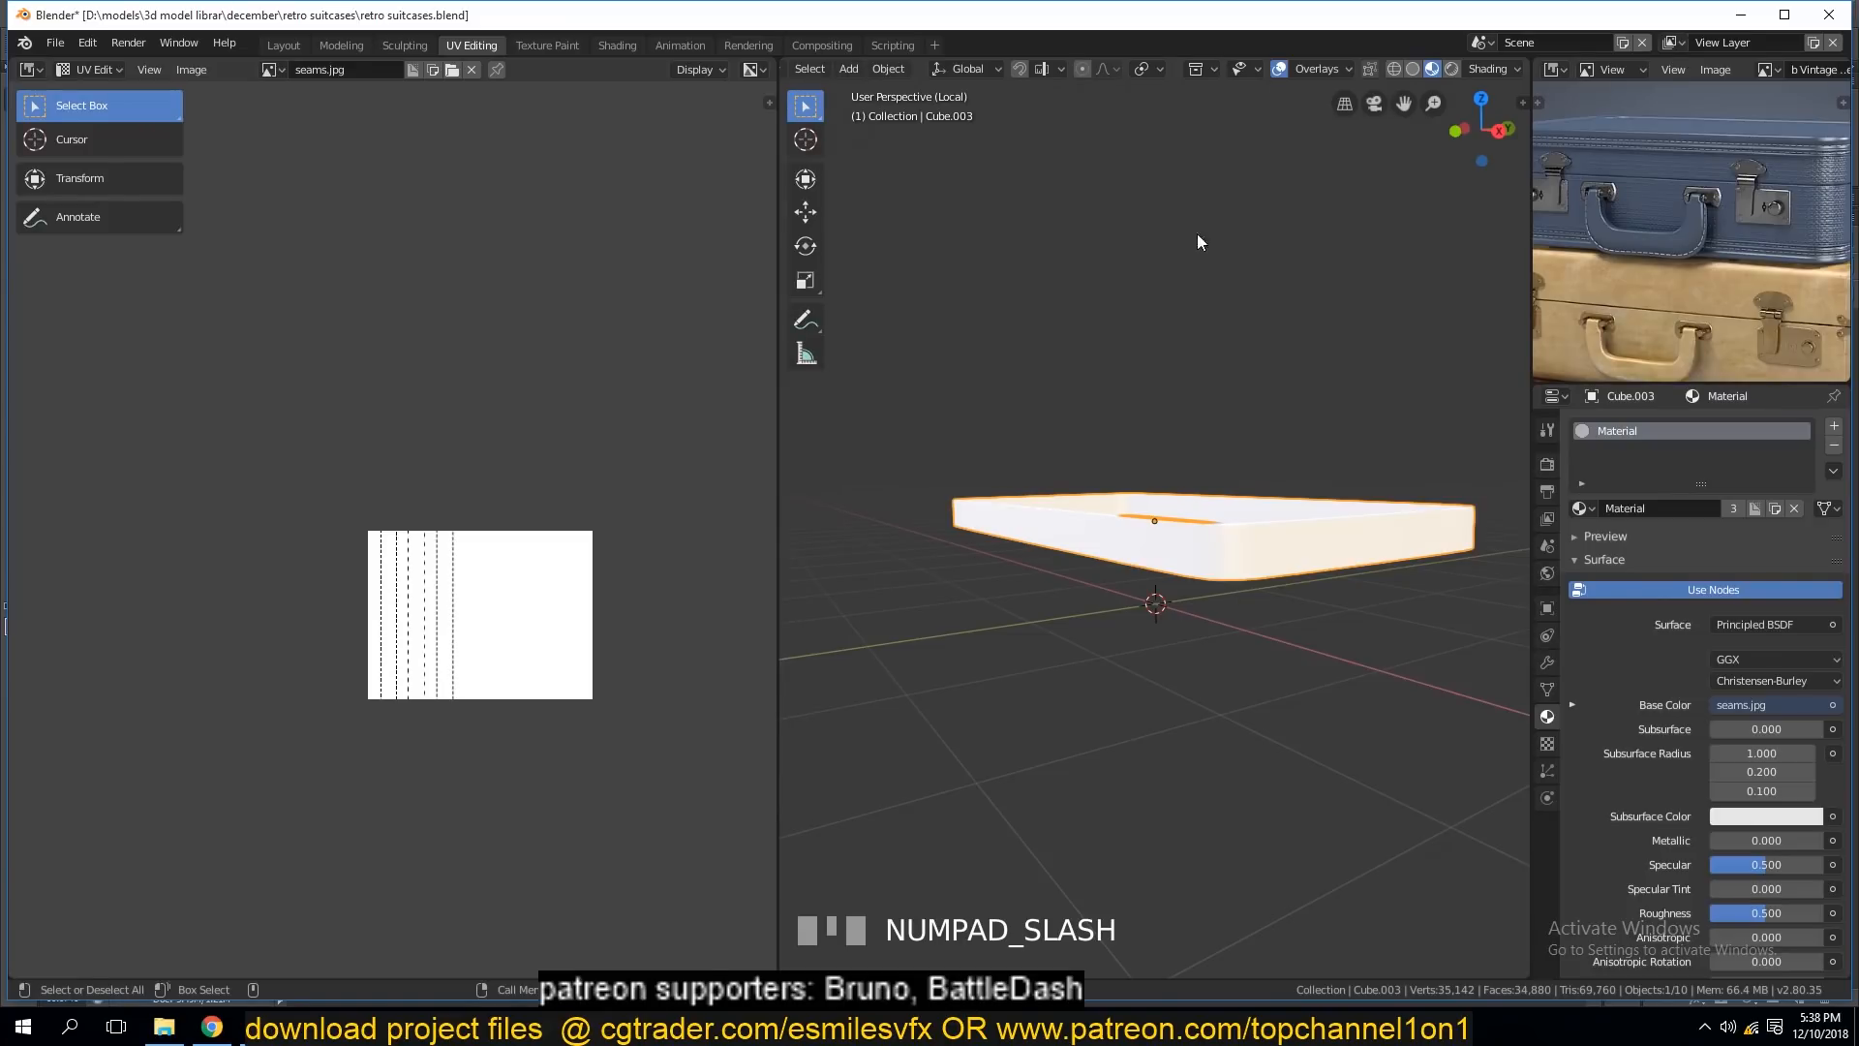
pyautogui.click(616, 47)
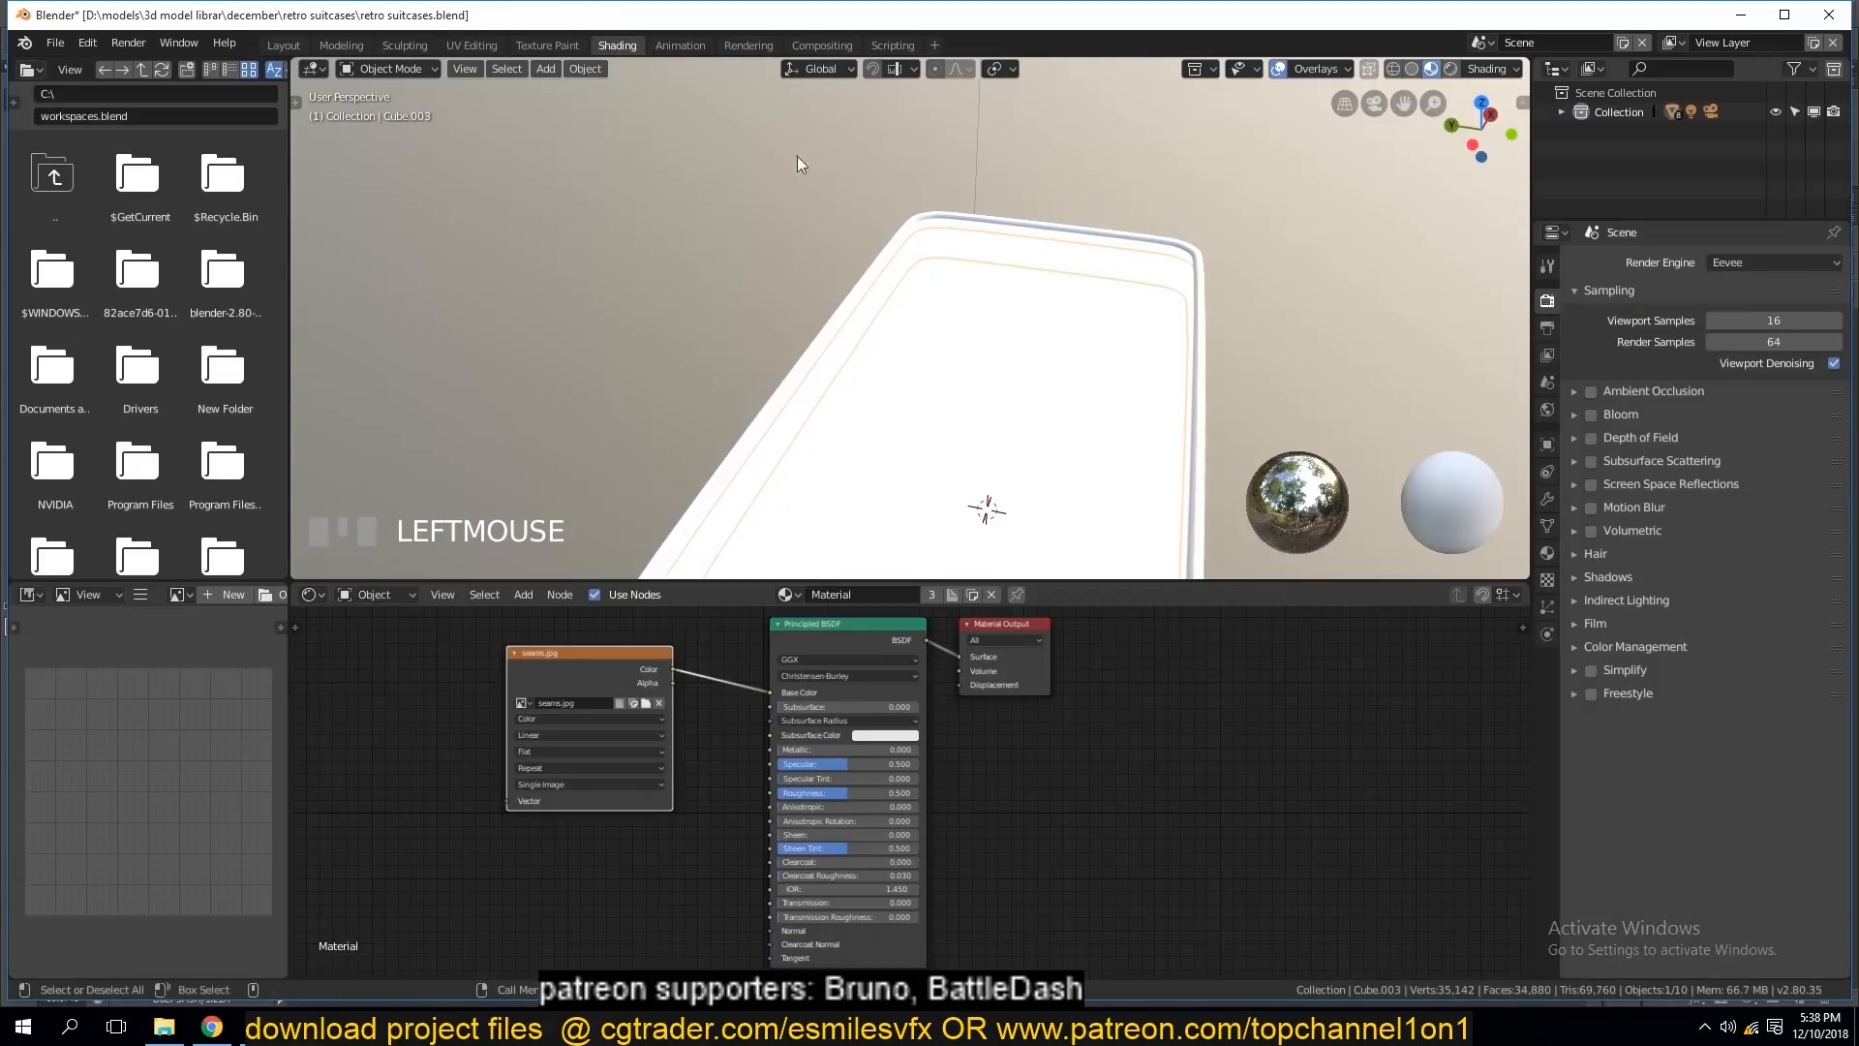
pyautogui.click(1411, 69)
pyautogui.press('`')
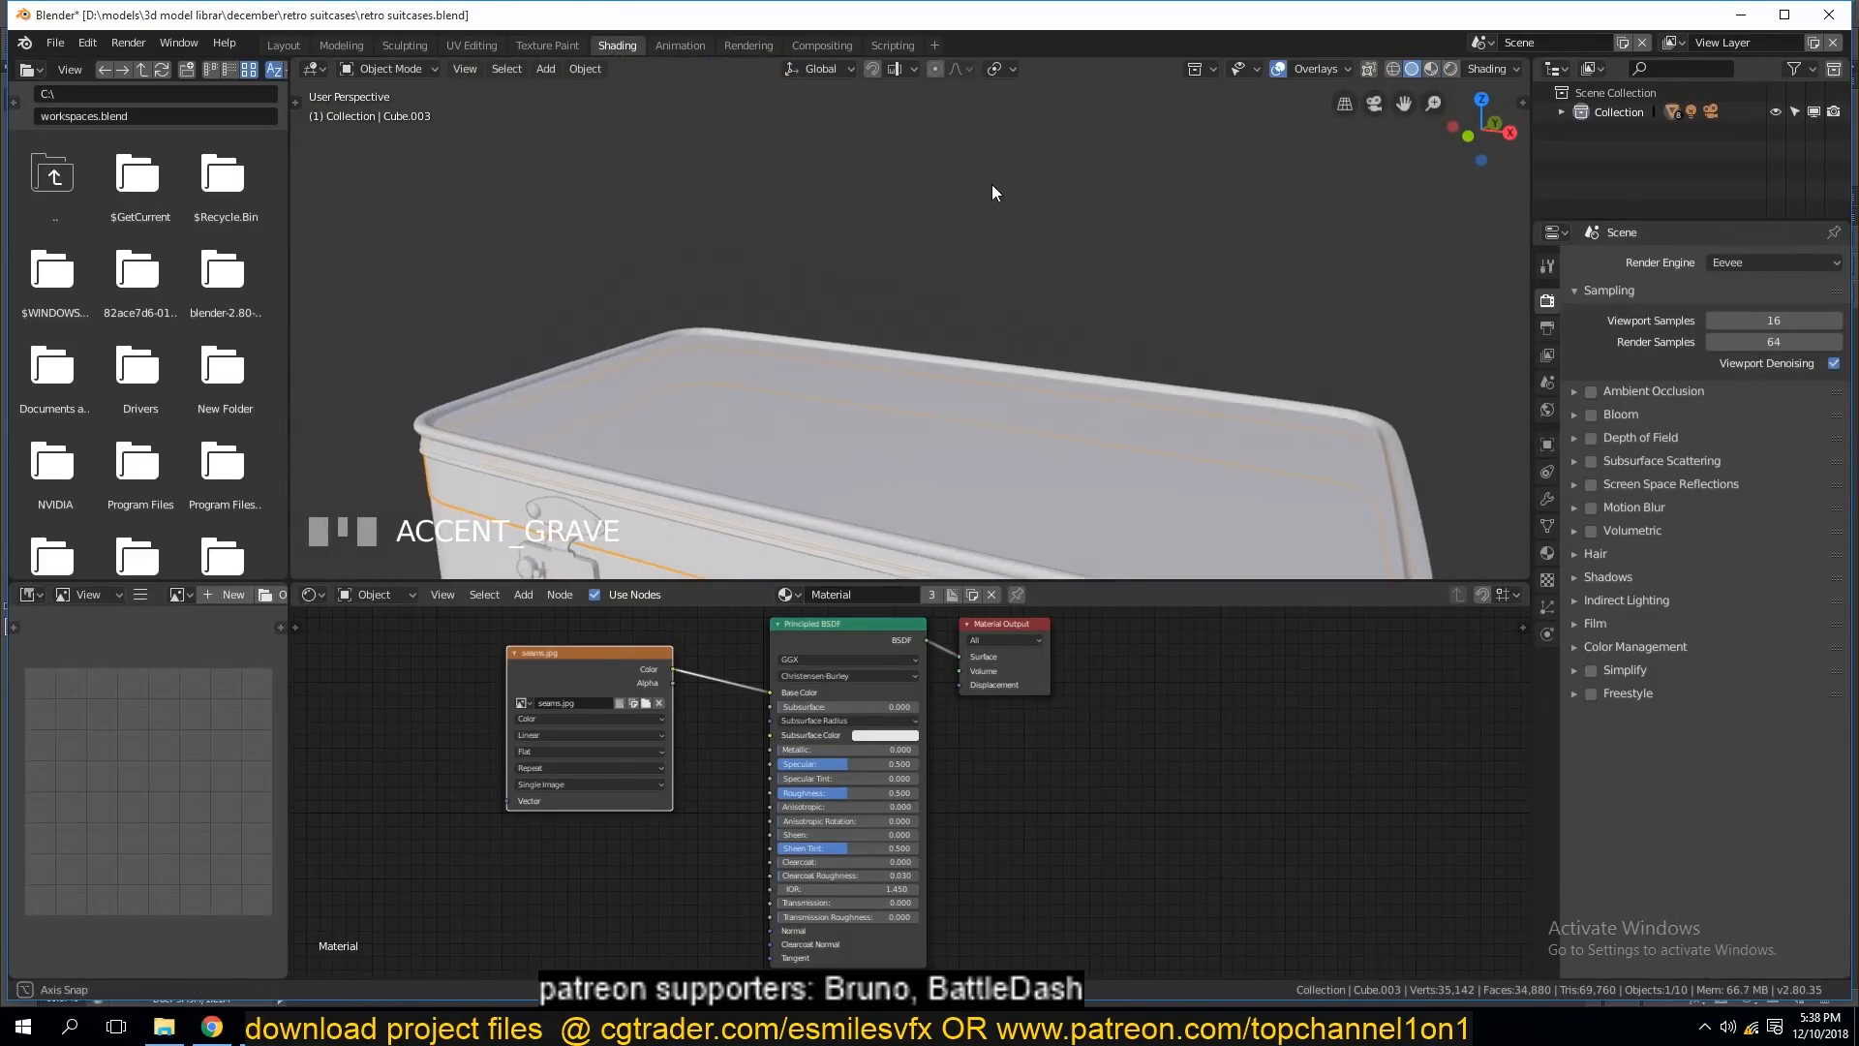
pyautogui.press('KP_Divide')
pyautogui.scroll(5, 1061, 253)
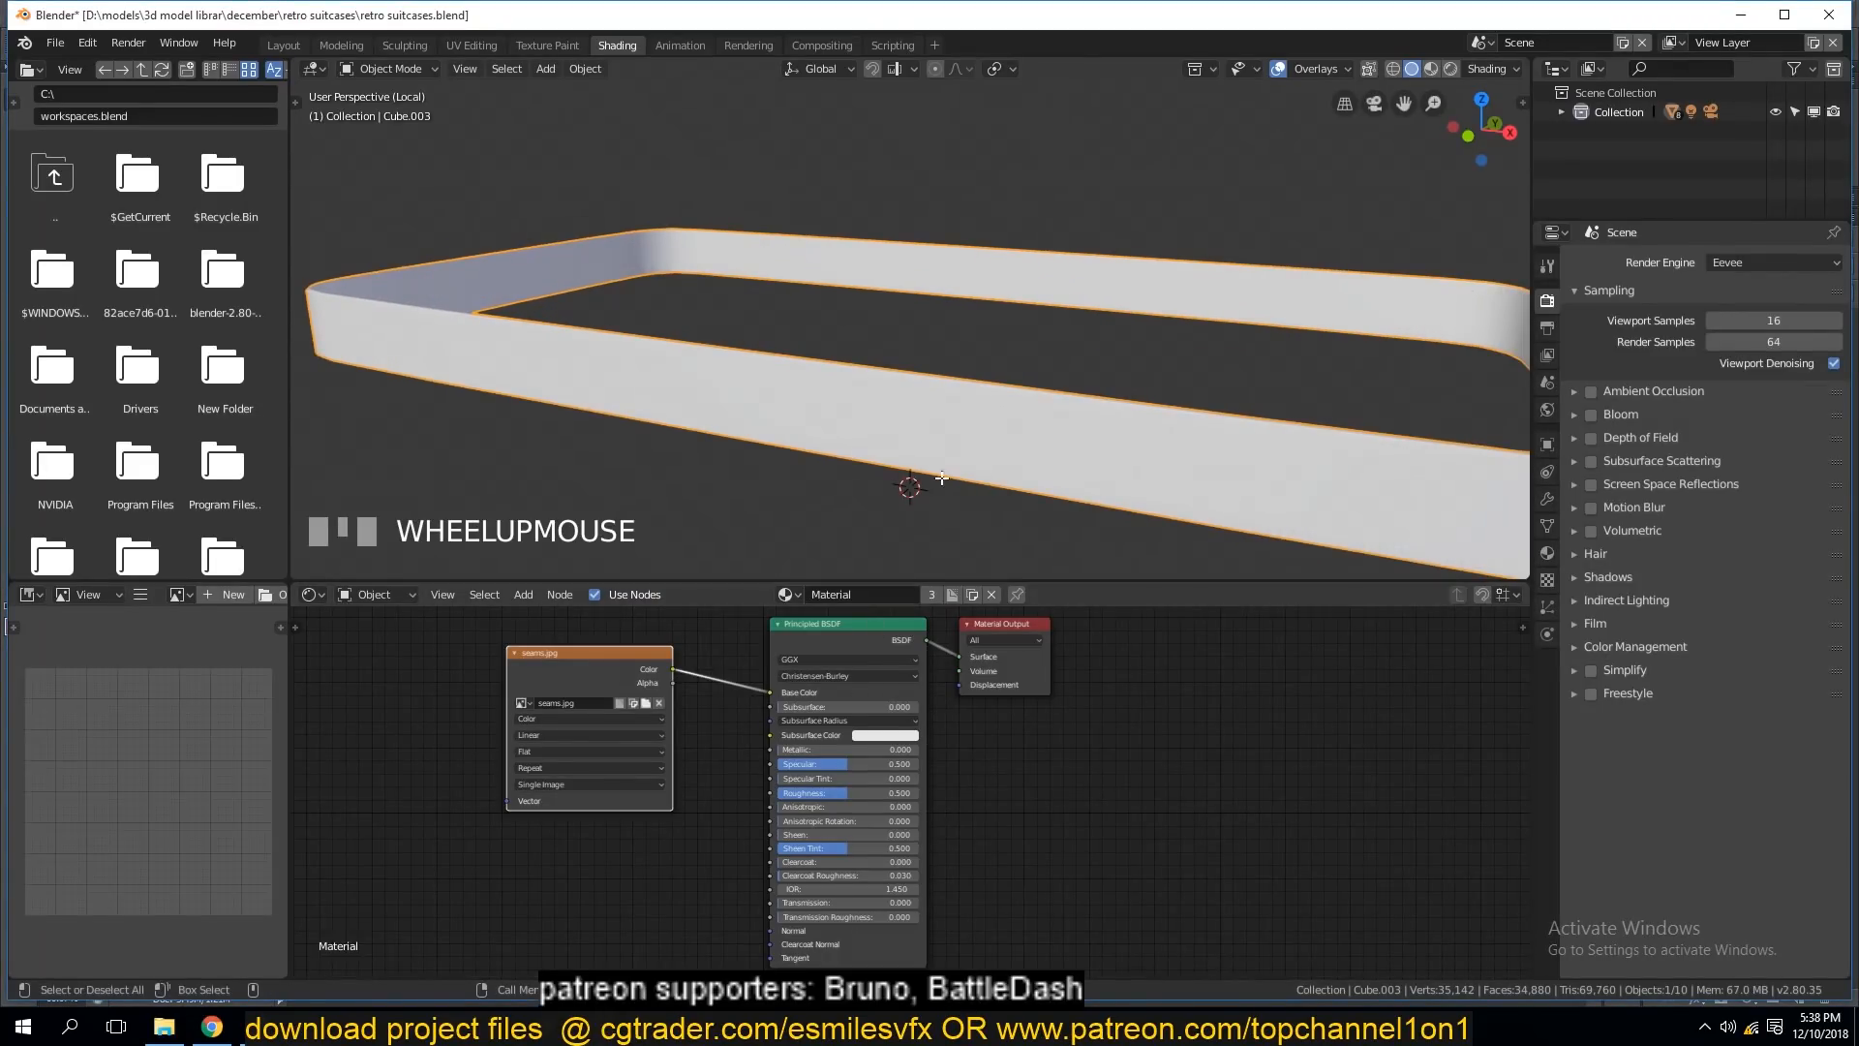
# Mark the edge loop running around the upper band's top rim as a seam in Edit Mode.
pyautogui.press('Tab')
pyautogui.scroll(-5, 968, 456)
pyautogui.press('`')
pyautogui.scroll(4, 877, 457)
pyautogui.hotkey('alt', 'a')
pyautogui.press('`')
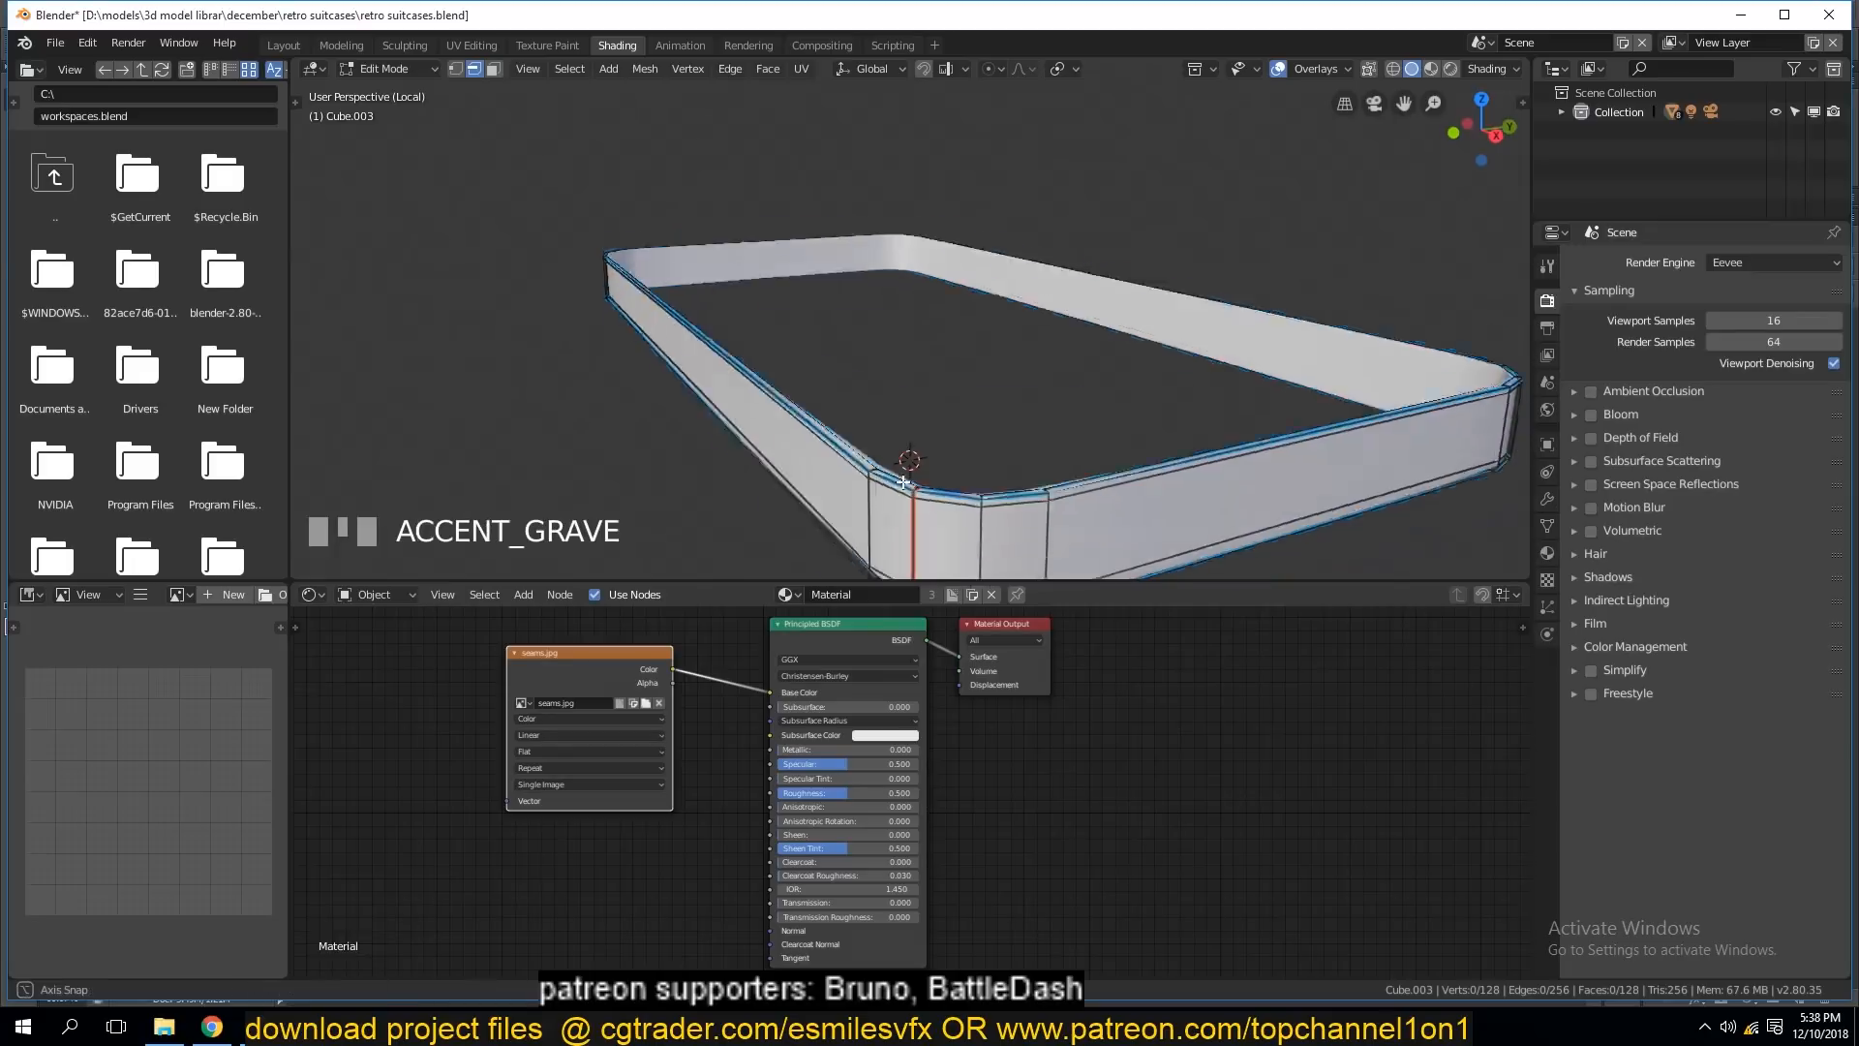
pyautogui.moveTo(898, 474); pyautogui.dragTo(874, 473, button='middle')
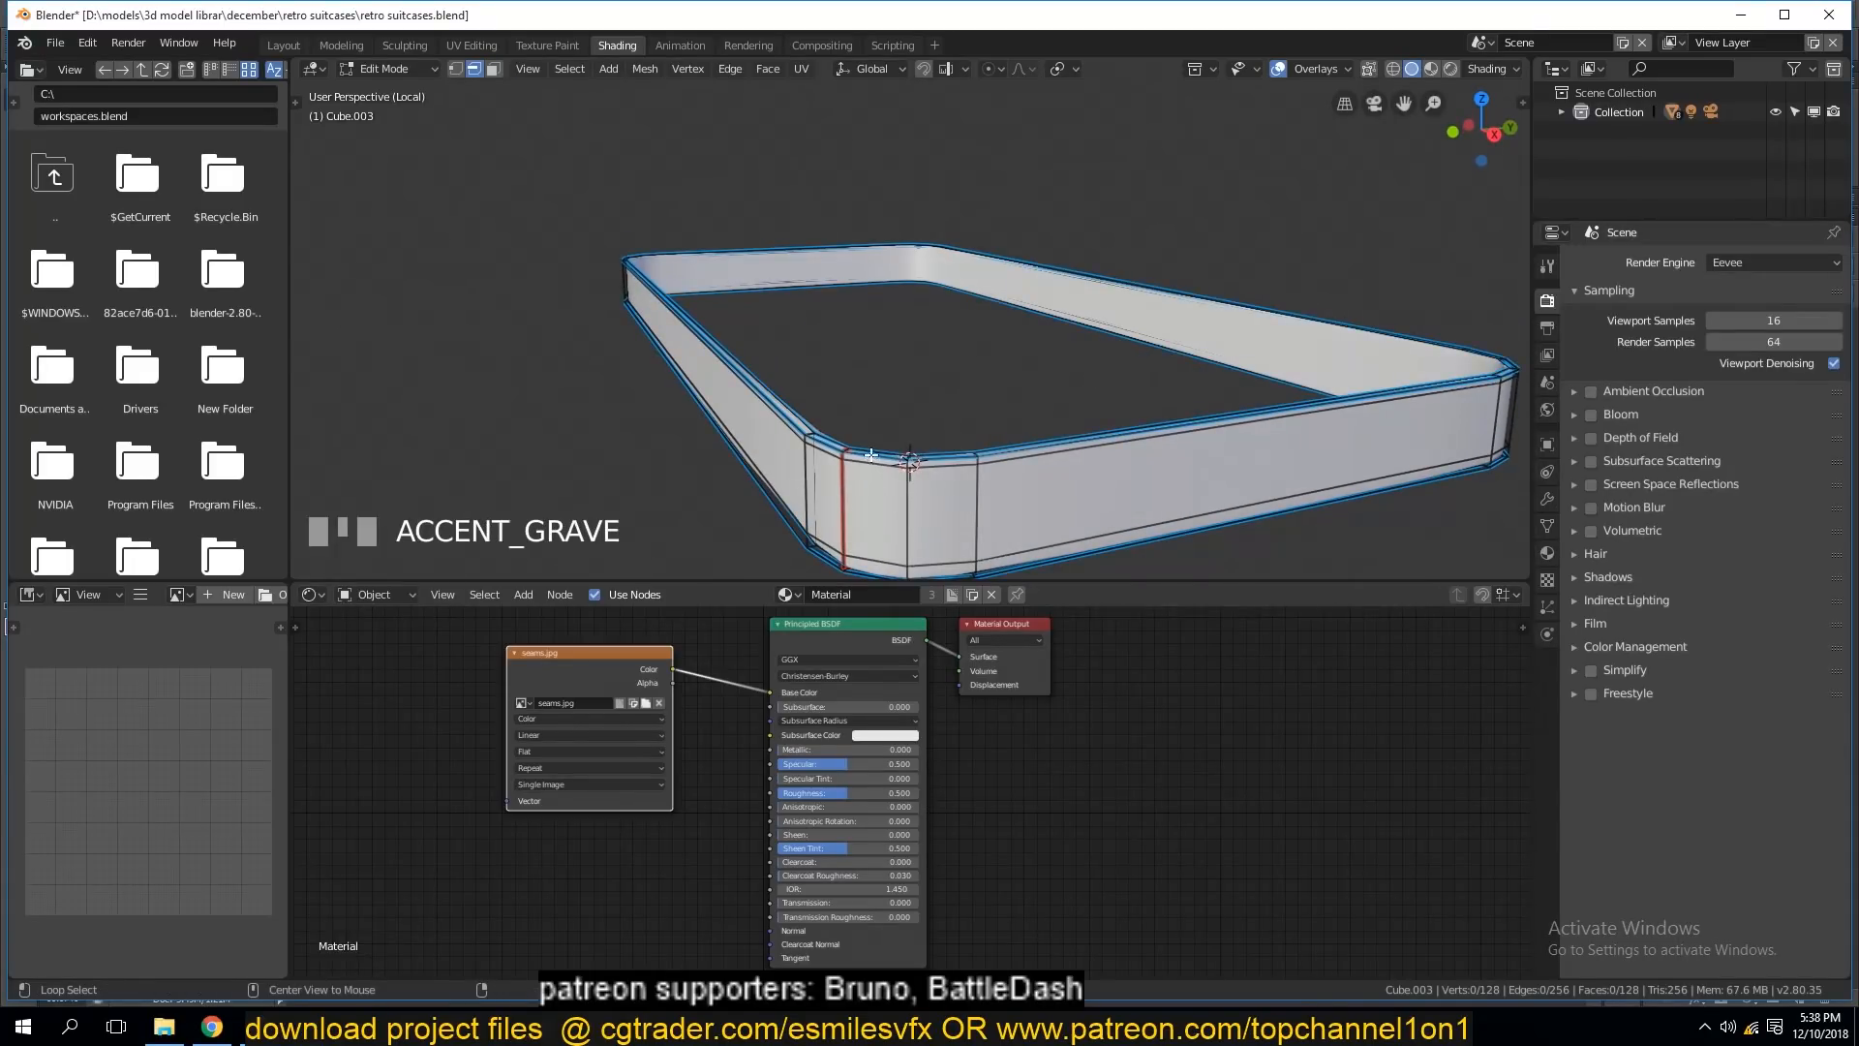
pyautogui.keyDown('alt'); pyautogui.click(870, 445); pyautogui.keyUp('alt')
pyautogui.hotkey('ctrl', 'e')
pyautogui.click(1024, 409)
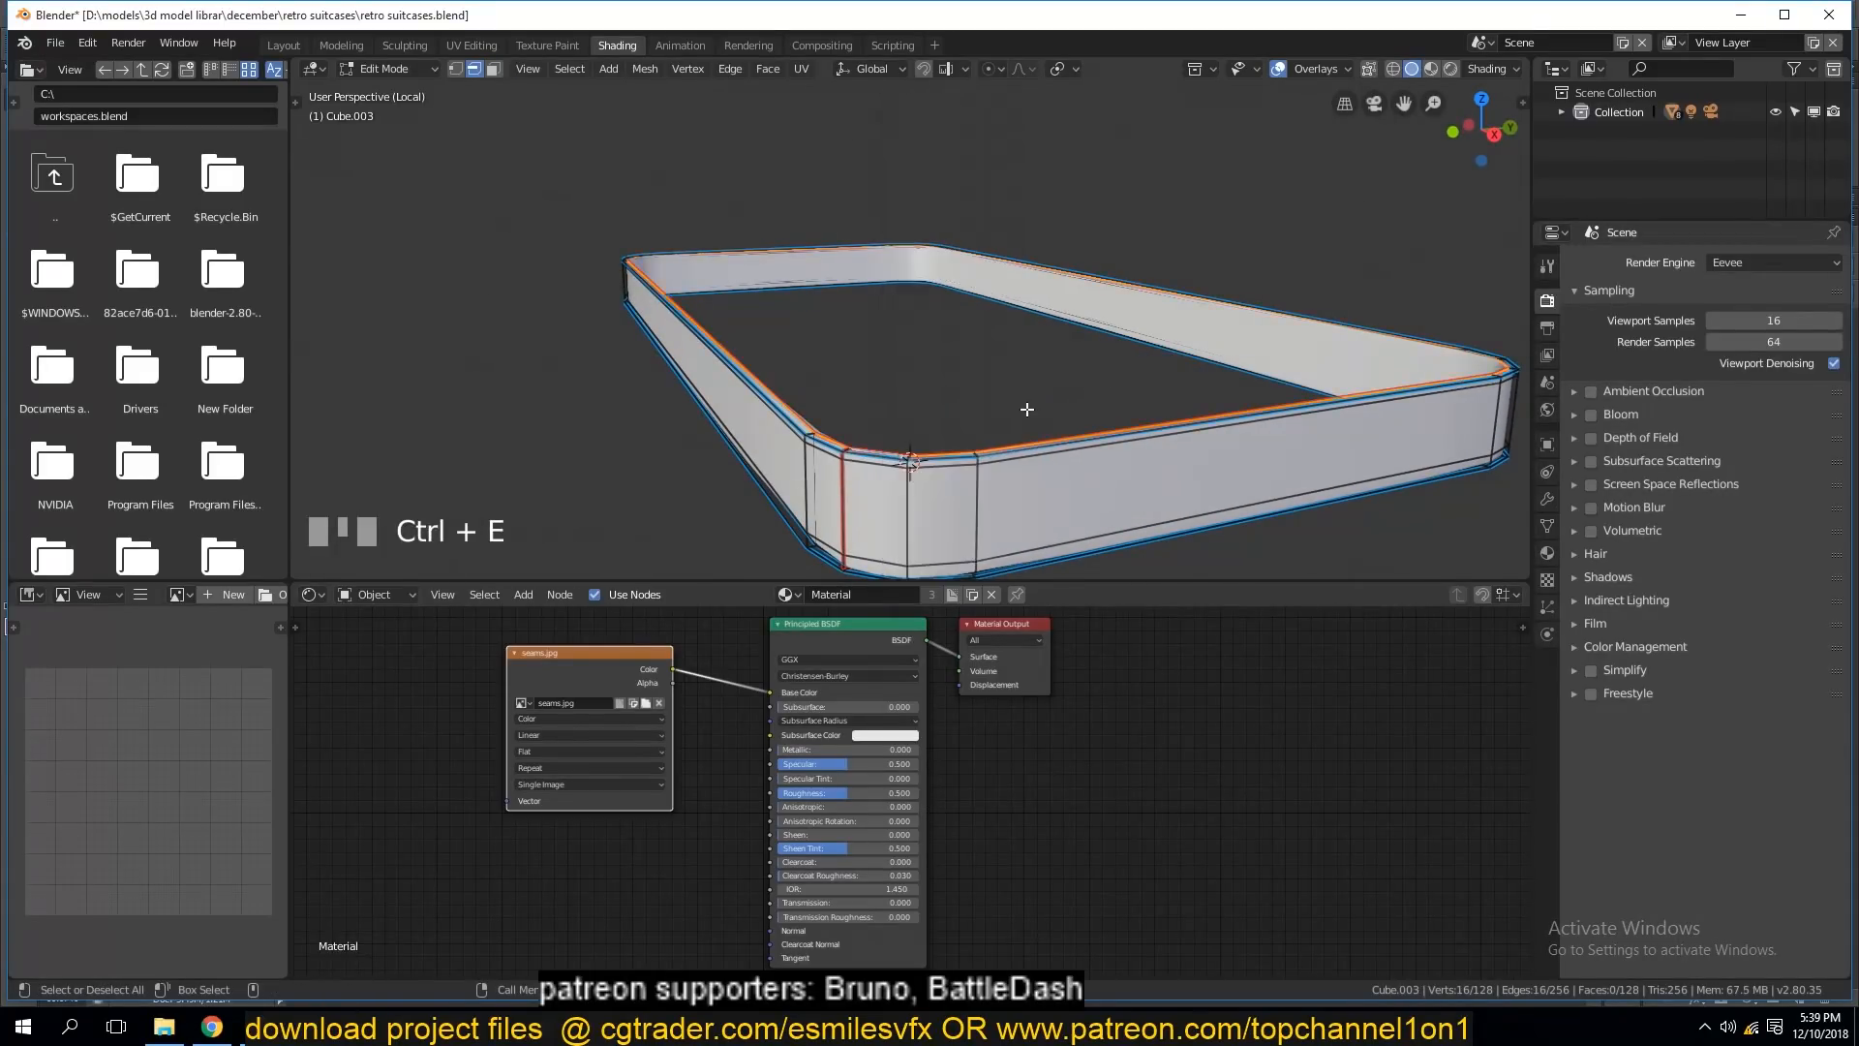
# Select all of the upper band's faces and unwrap them in the UV Editing workspace.
pyautogui.press('a')
pyautogui.hotkey('alt', 'a')
pyautogui.press('Tab')
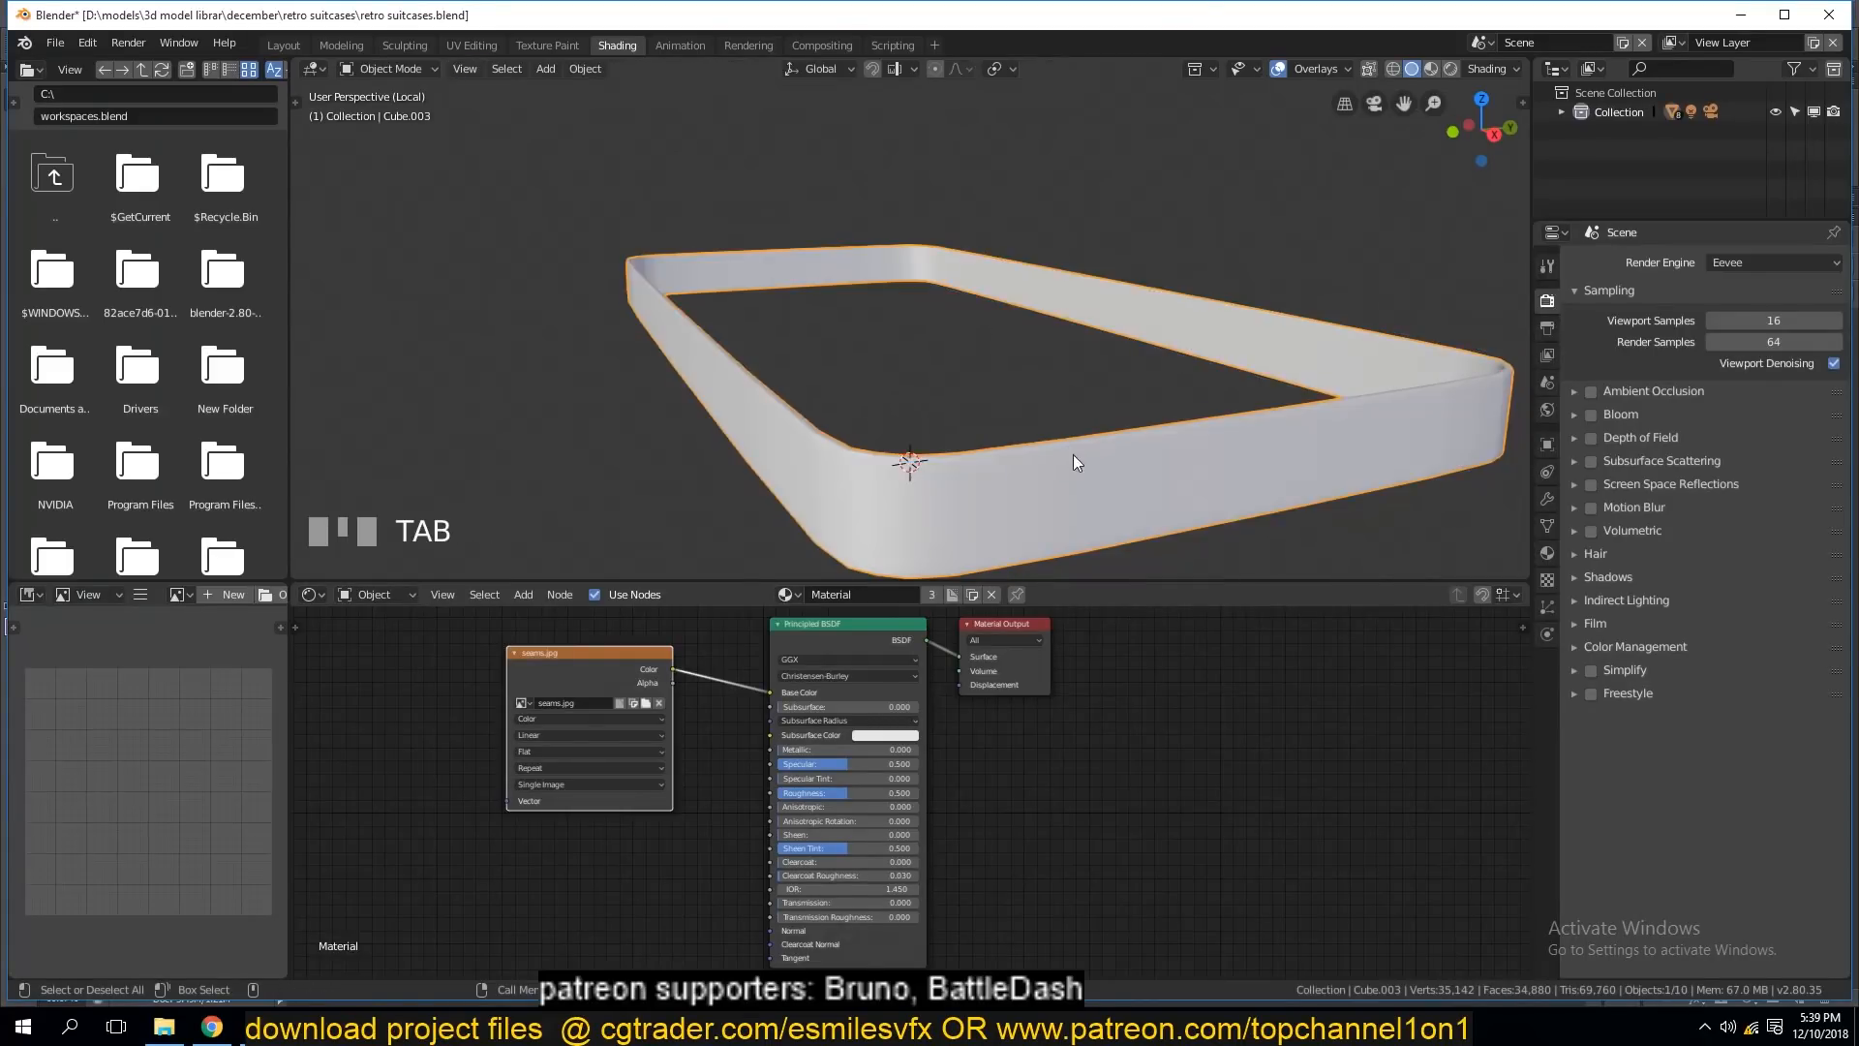
pyautogui.press('Tab')
pyautogui.press('a')
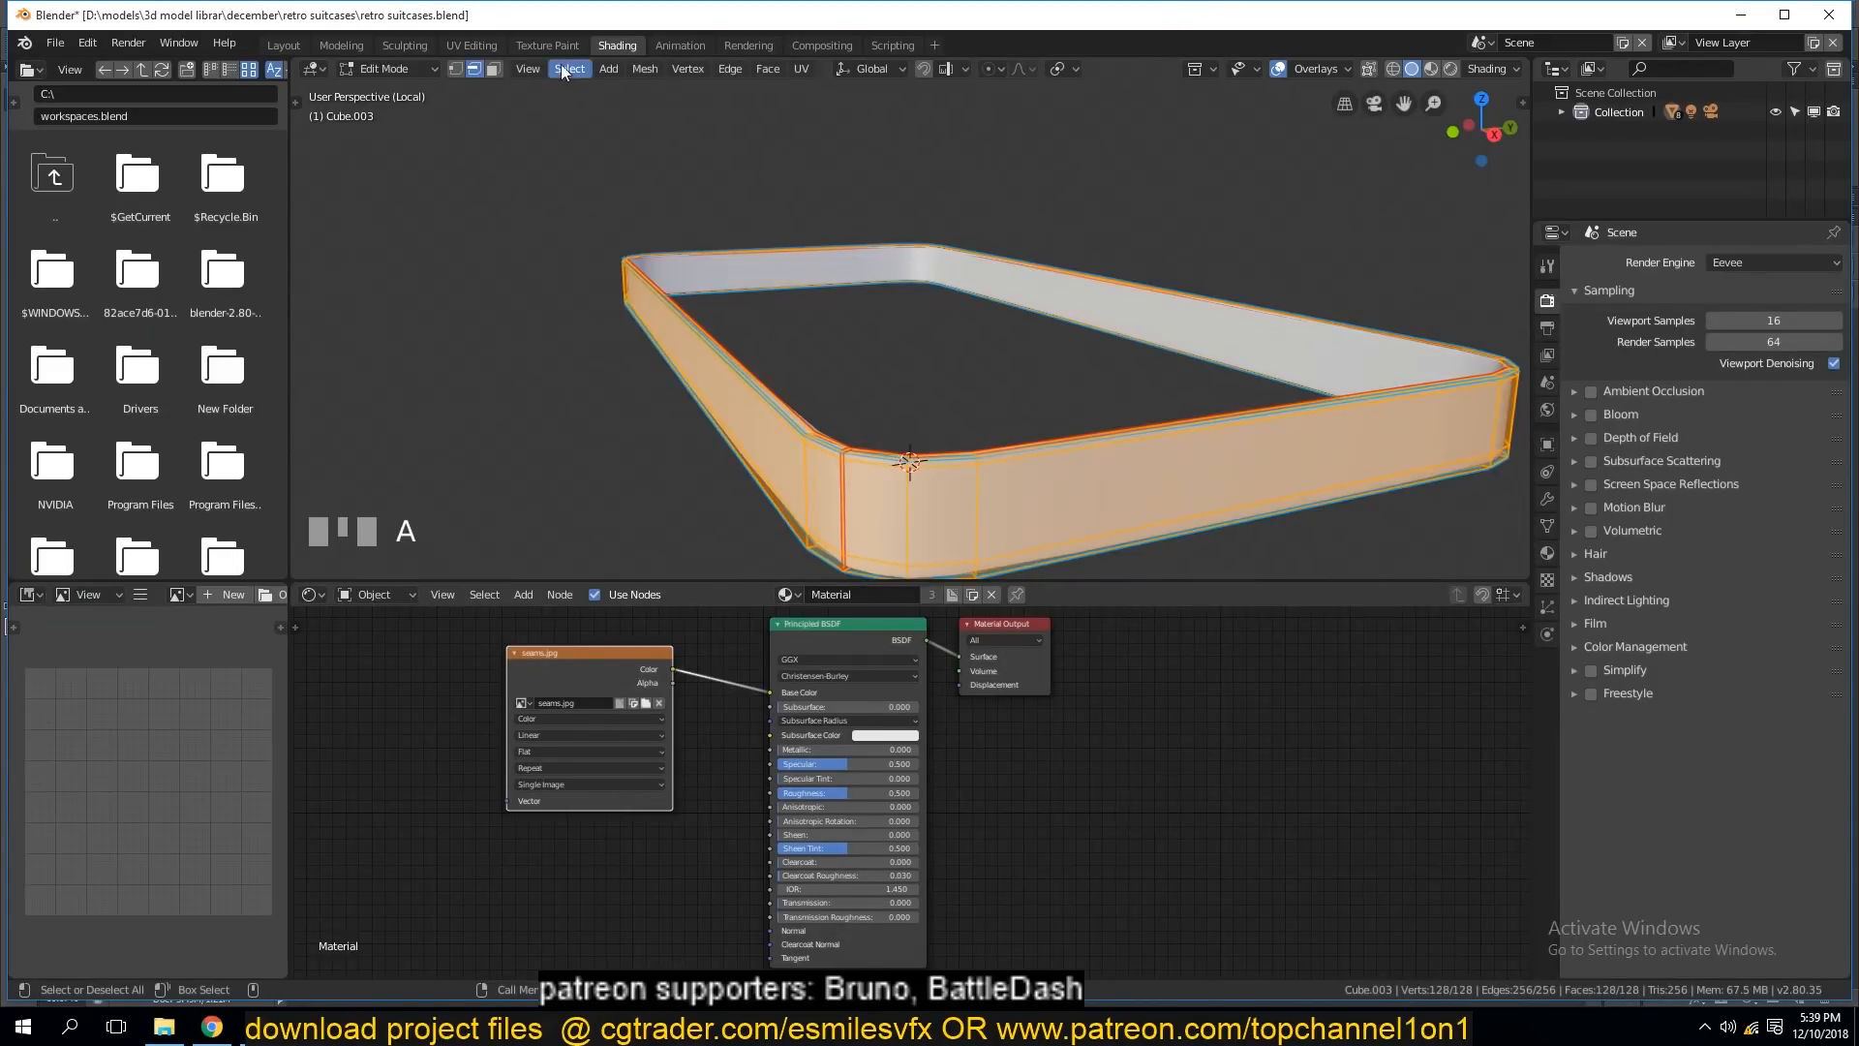
pyautogui.click(474, 45)
pyautogui.press('u')
pyautogui.click(1161, 510)
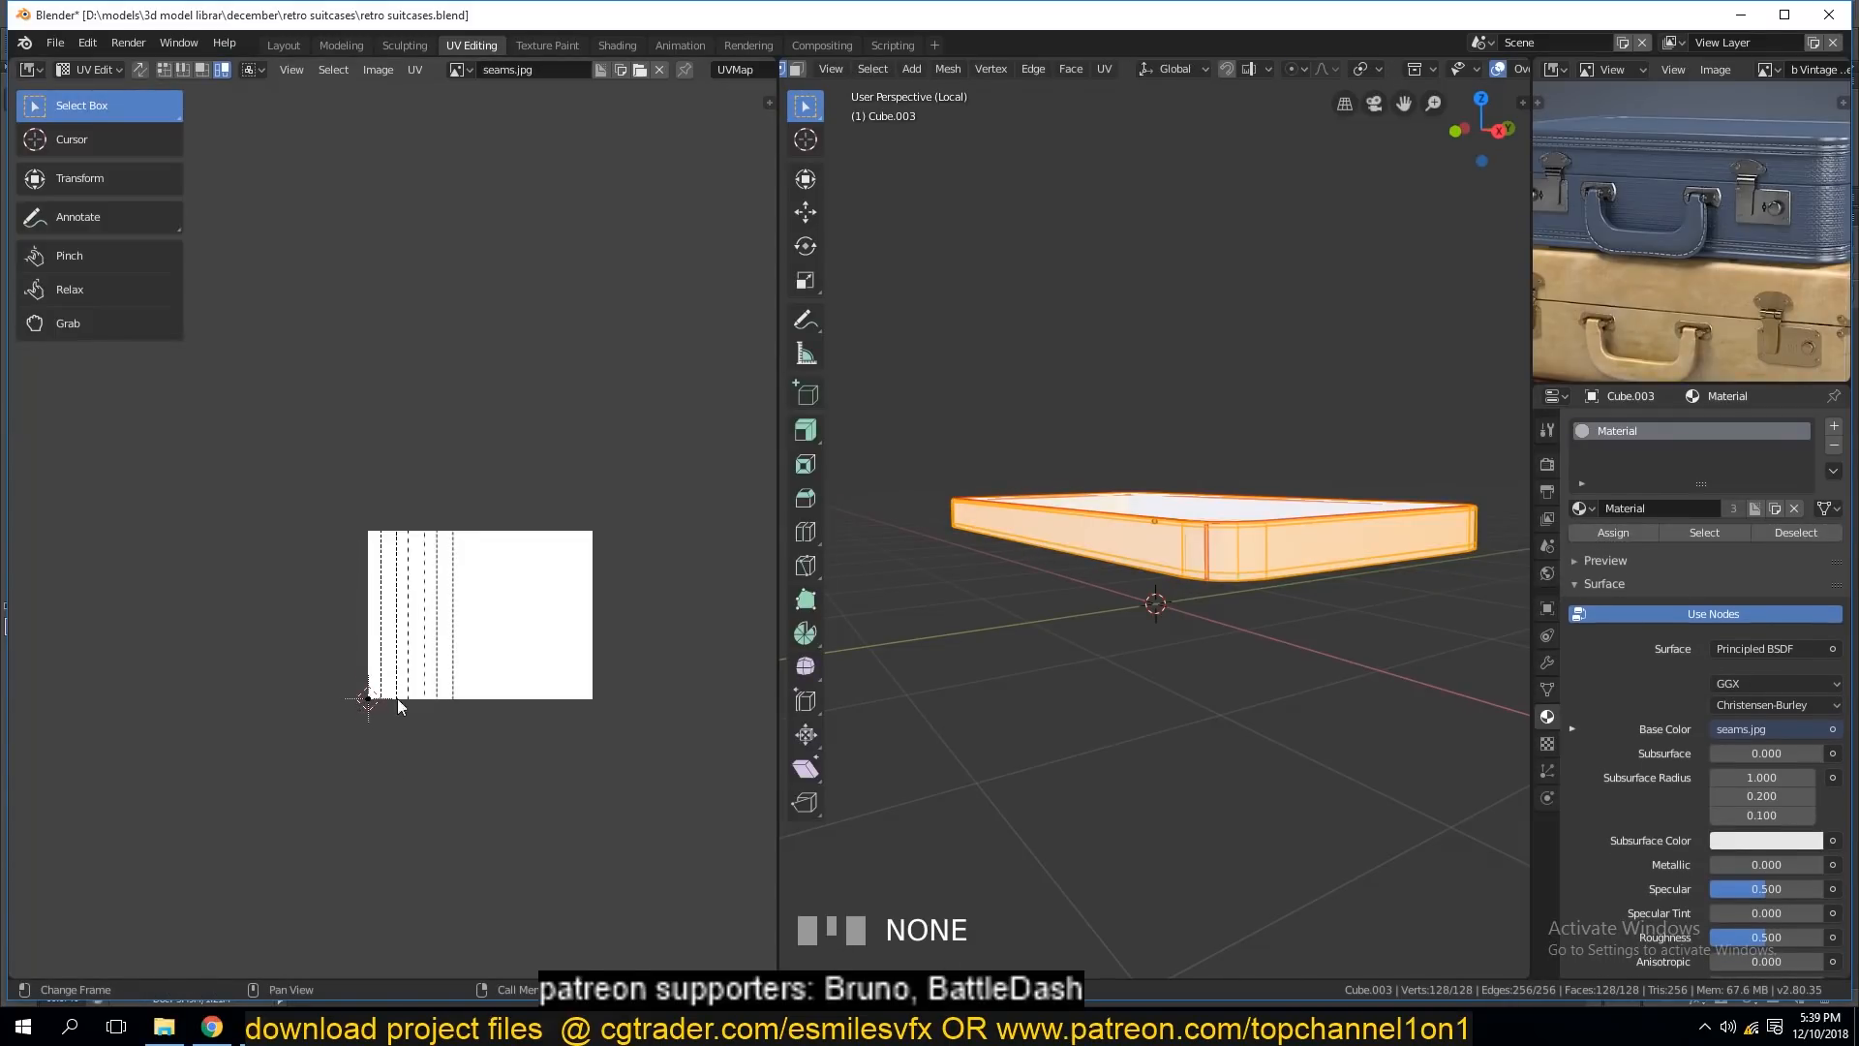
# Apply the upper band's object transform and unwrap its faces once more.
pyautogui.press('Tab')
pyautogui.click(1134, 544)
pyautogui.hotkey('ctrl', 'a')
pyautogui.click(1135, 545)
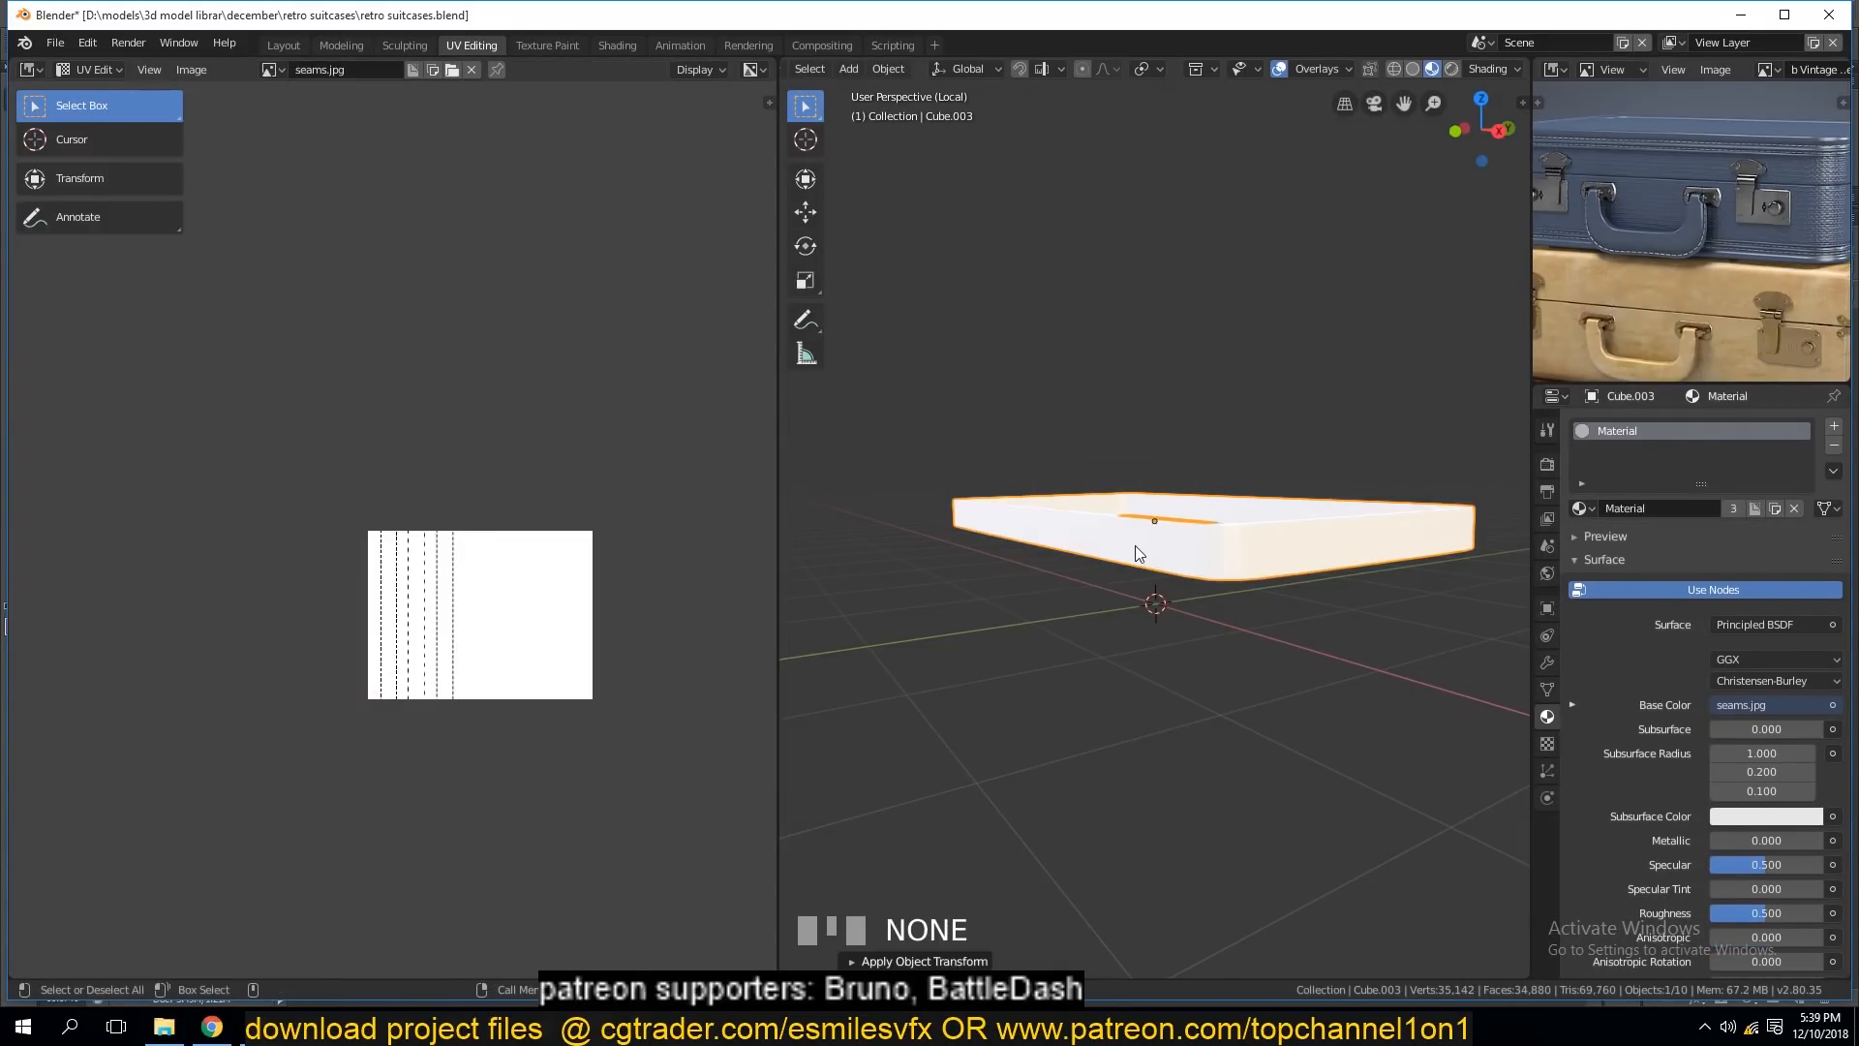
pyautogui.press('Tab')
pyautogui.press('u')
pyautogui.click(1046, 543)
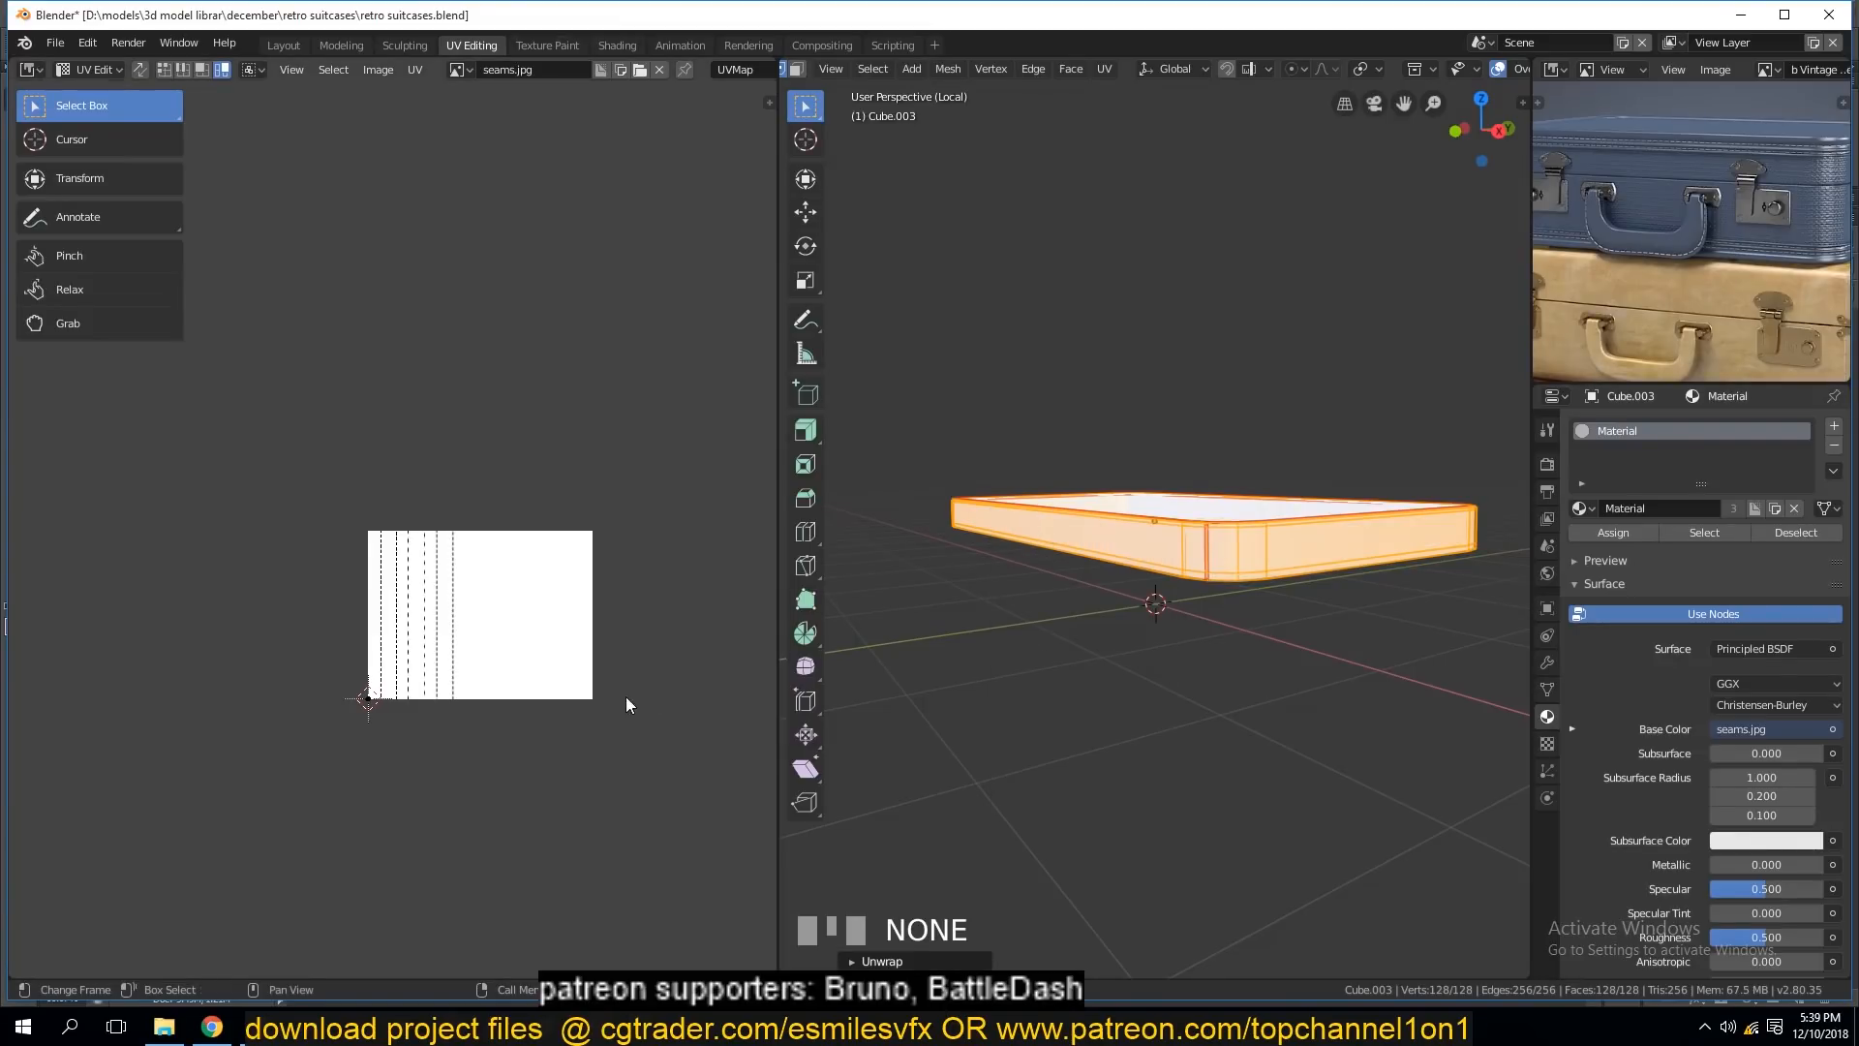
# Scale the upper band's tiny UV layout up uniformly in two passes until it spans the stitch lines.
pyautogui.scroll(3, 415, 747)
pyautogui.scroll(-1, 403, 748)
pyautogui.press('s')
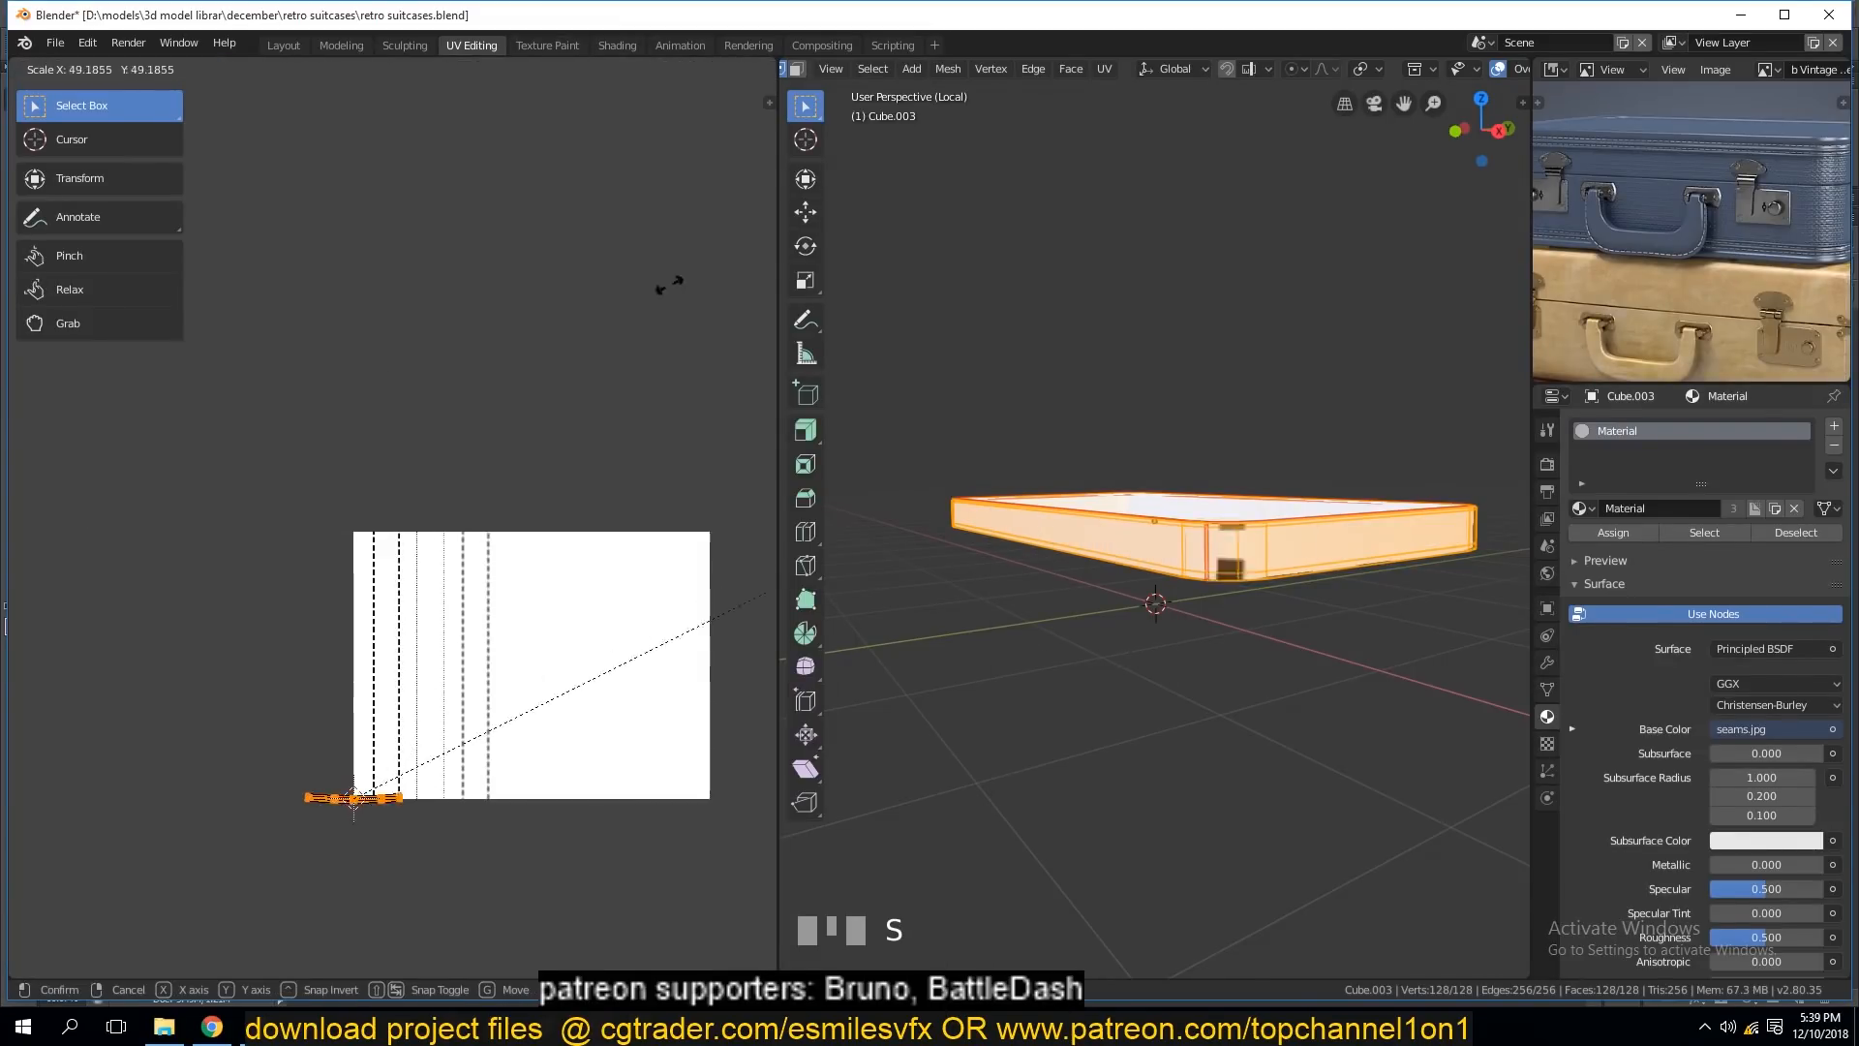
pyautogui.click(561, 91)
pyautogui.press('s')
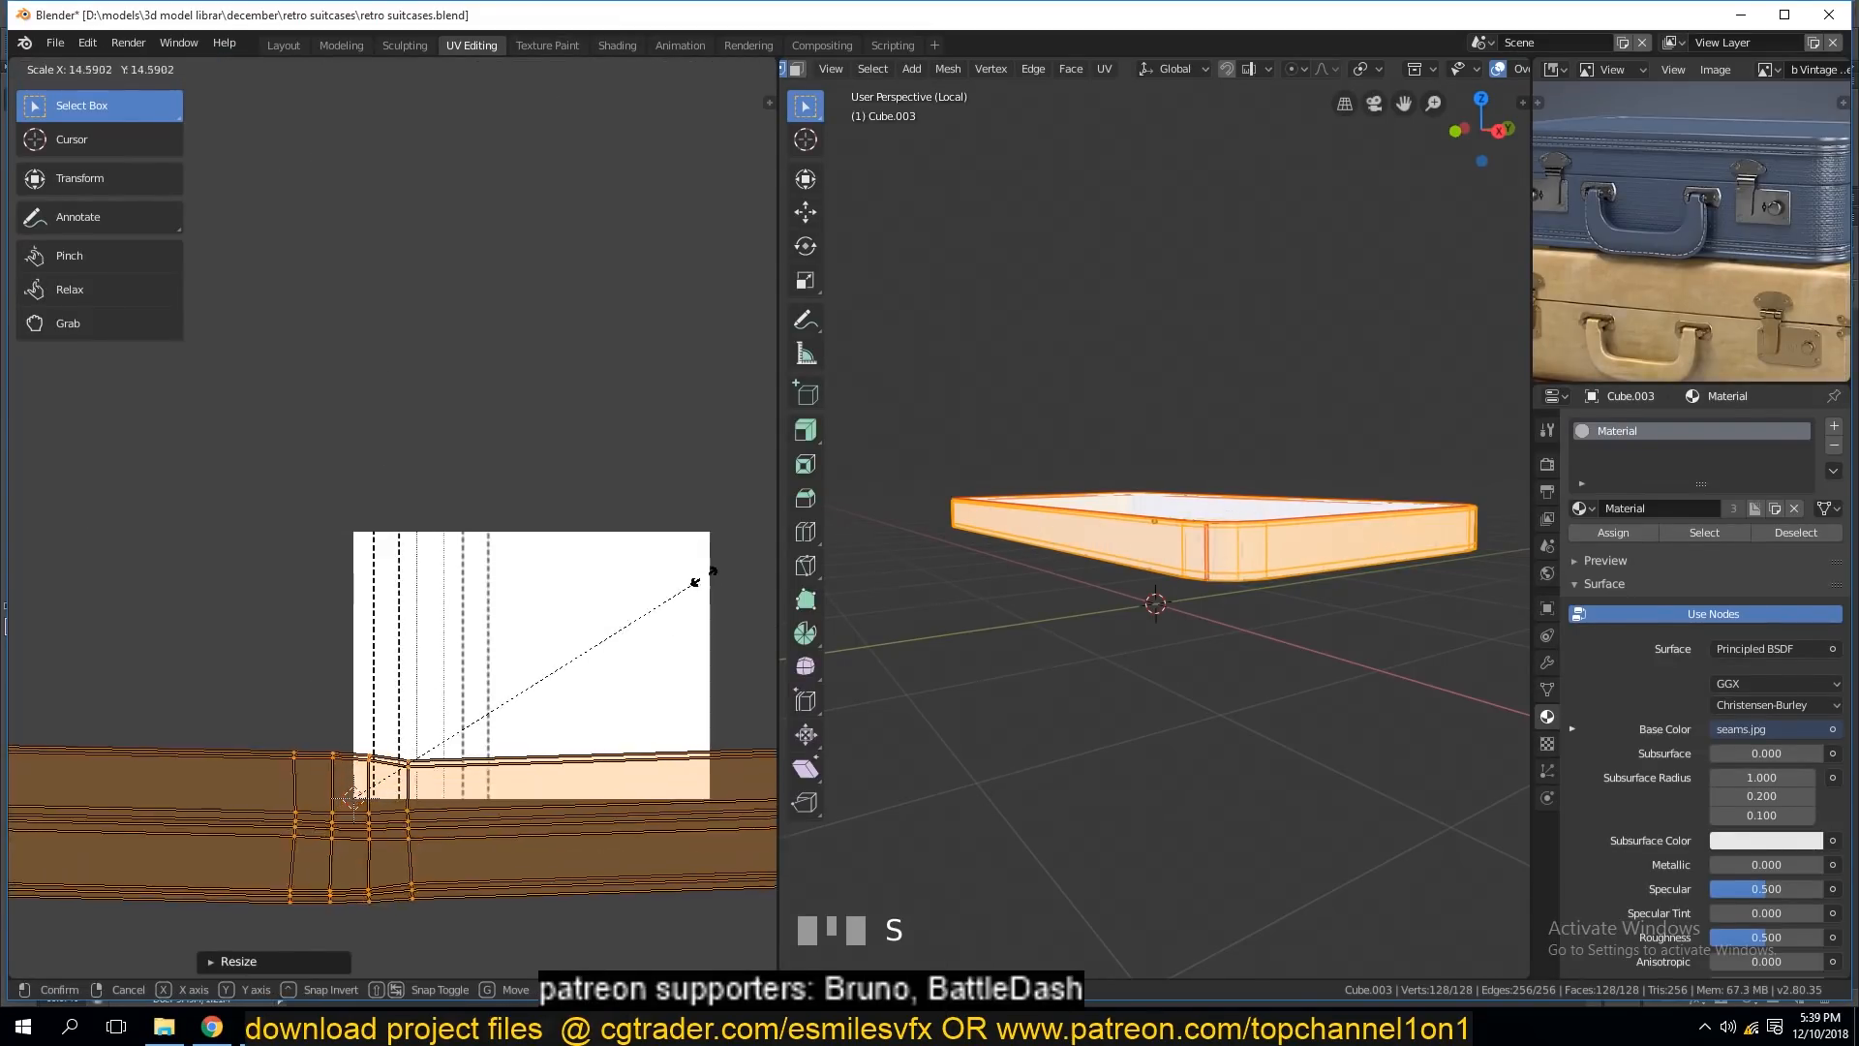
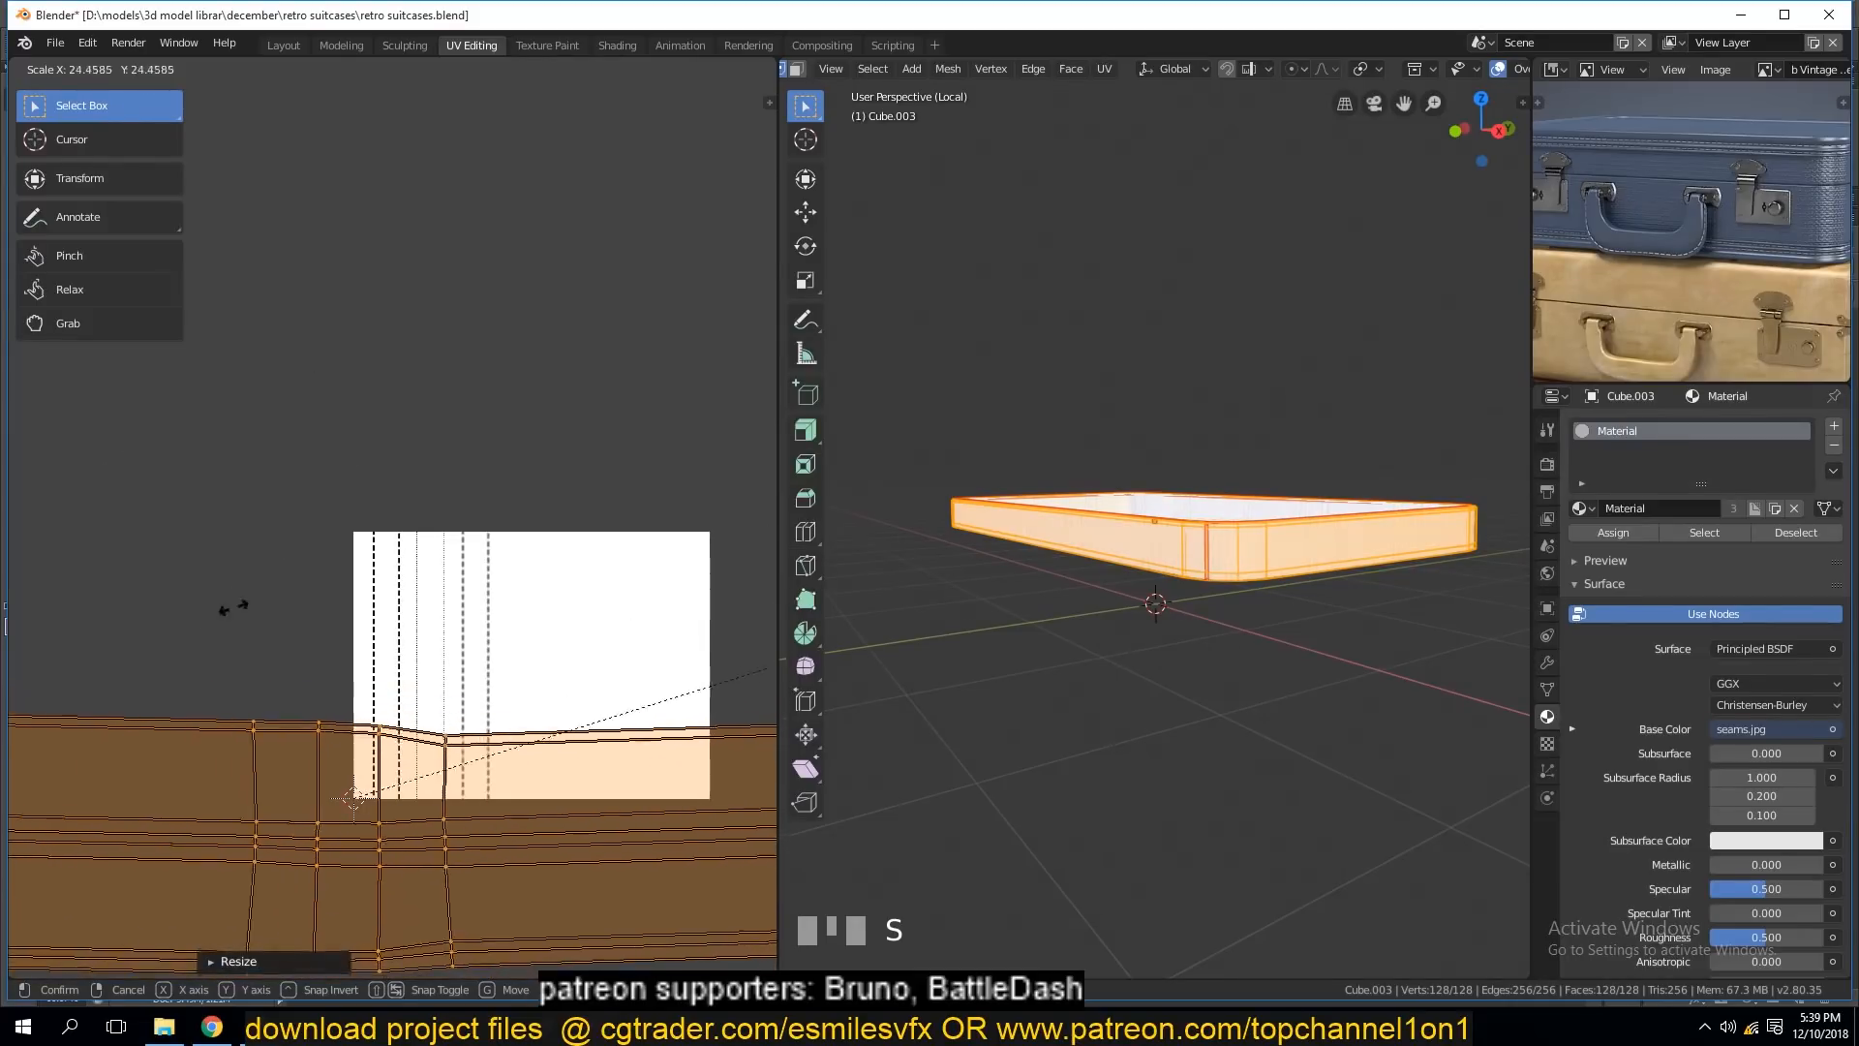
pyautogui.click(347, 713)
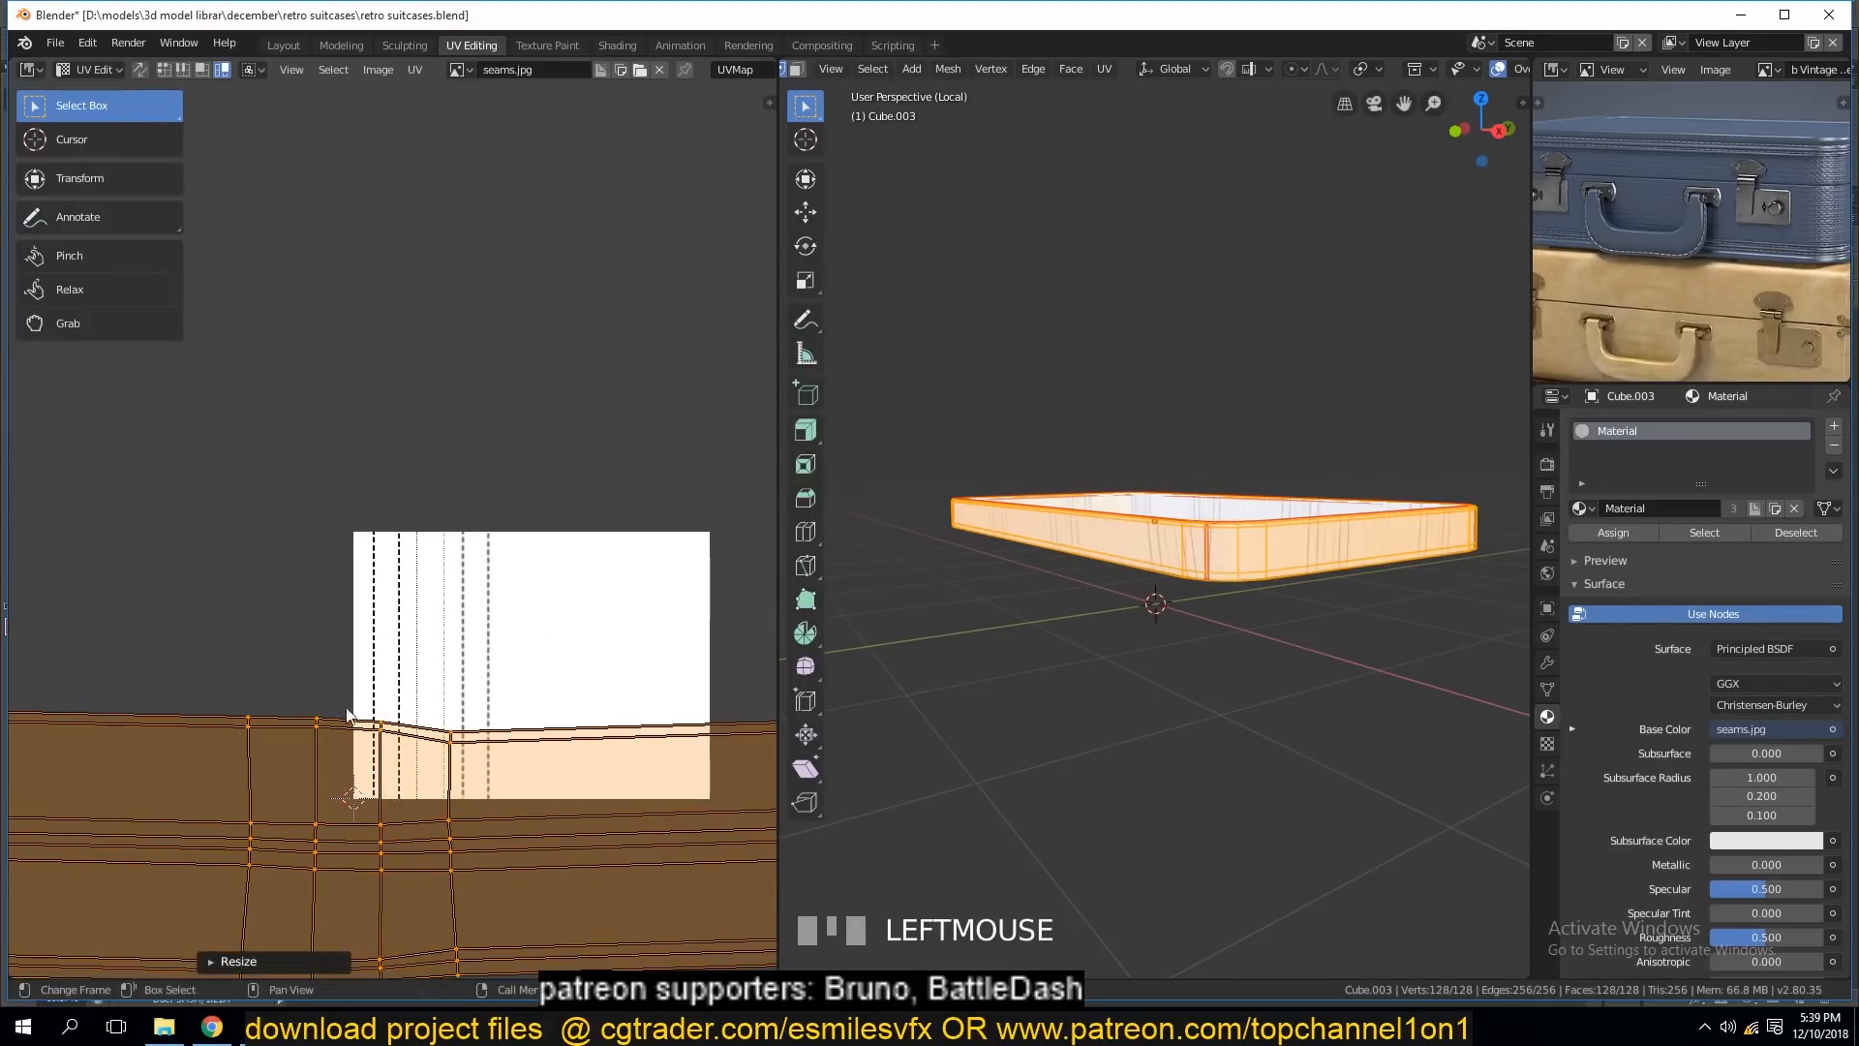
# Leave local view, select the lower body band, and enter Edit Mode with all its faces selected.
pyautogui.press('Tab')
pyautogui.moveTo(1042, 686)
pyautogui.mouseDown(button='middle')
pyautogui.moveTo(1083, 711)
pyautogui.moveTo(1050, 697)
pyautogui.mouseUp(button='middle')
pyautogui.press('a')
pyautogui.press('KP_Divide')
pyautogui.hotkey('alt', 'a')
pyautogui.click(1203, 701)
pyautogui.press('Tab')
pyautogui.press('a')
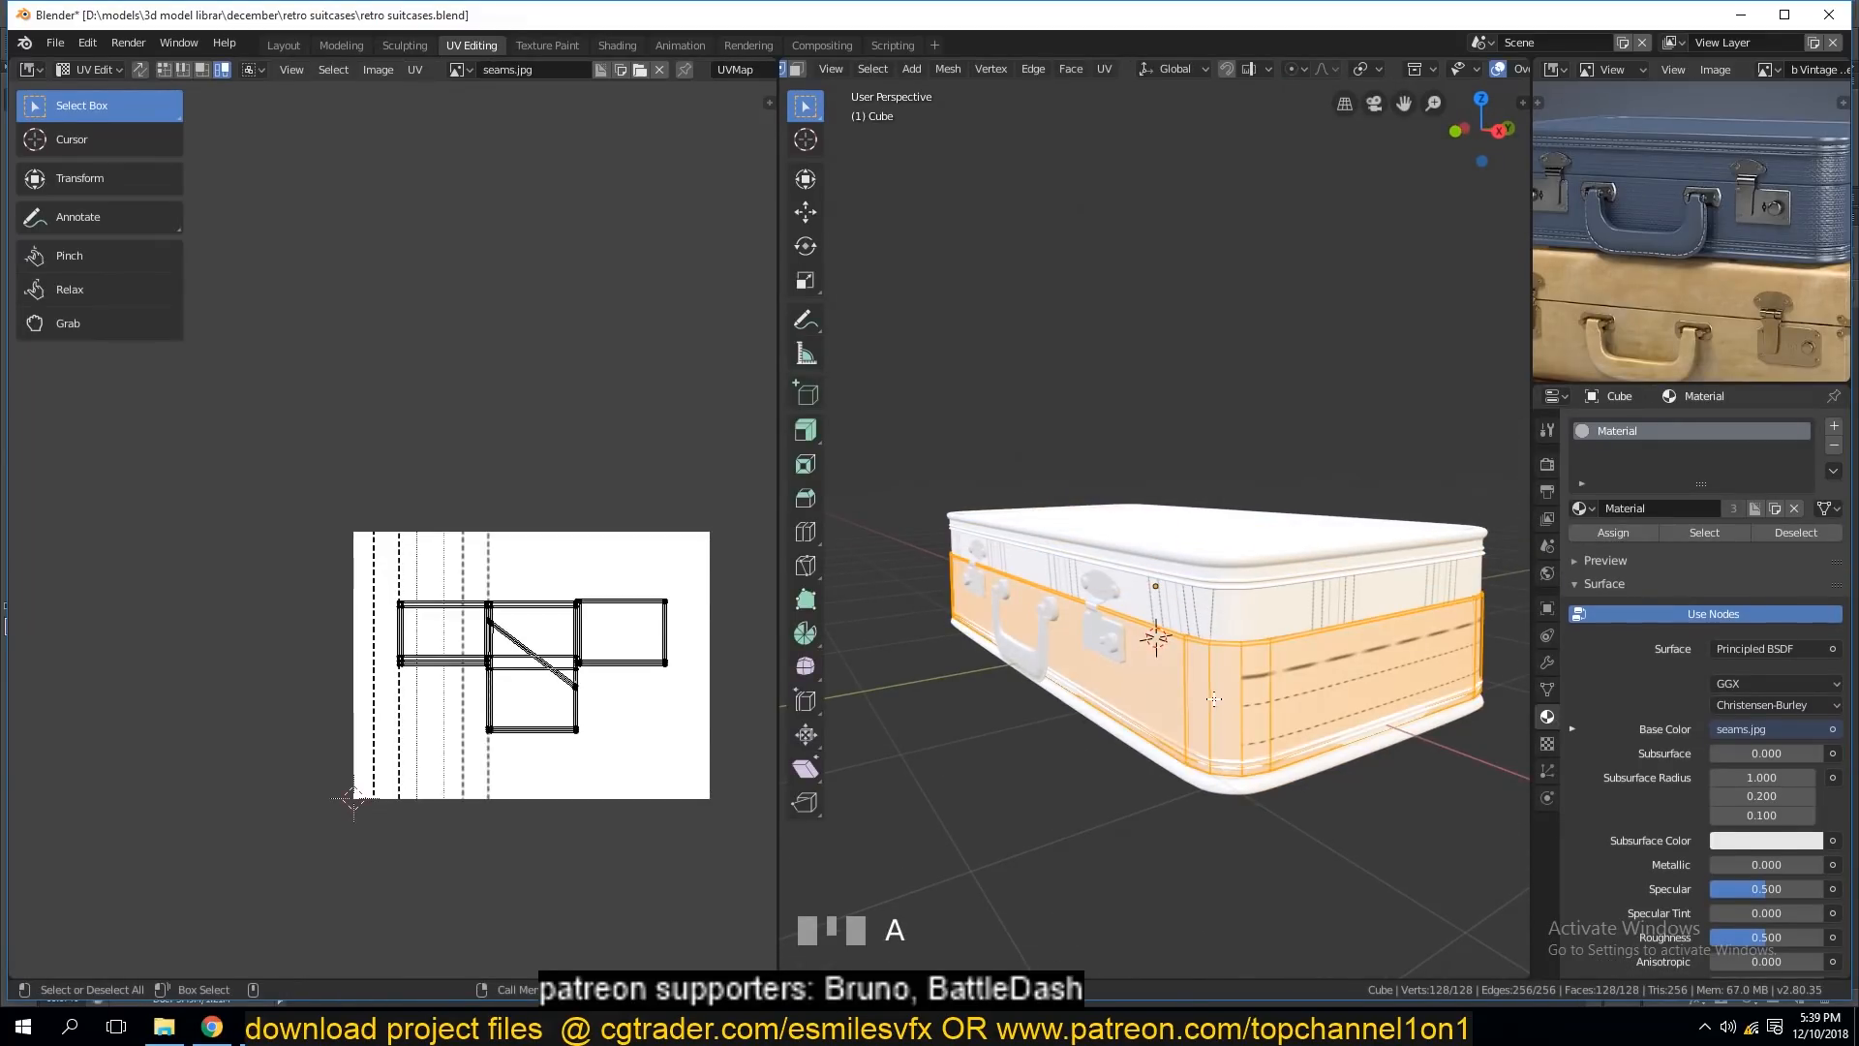
# Mark the lower band's vertical corner loop and top edge loop as seams, and unwrap all its faces.
pyautogui.keyDown('alt'); pyautogui.click(1215, 699); pyautogui.keyUp('alt')
pyautogui.press('`')
pyautogui.moveTo(1216, 678); pyautogui.dragTo(1189, 686, button='middle')
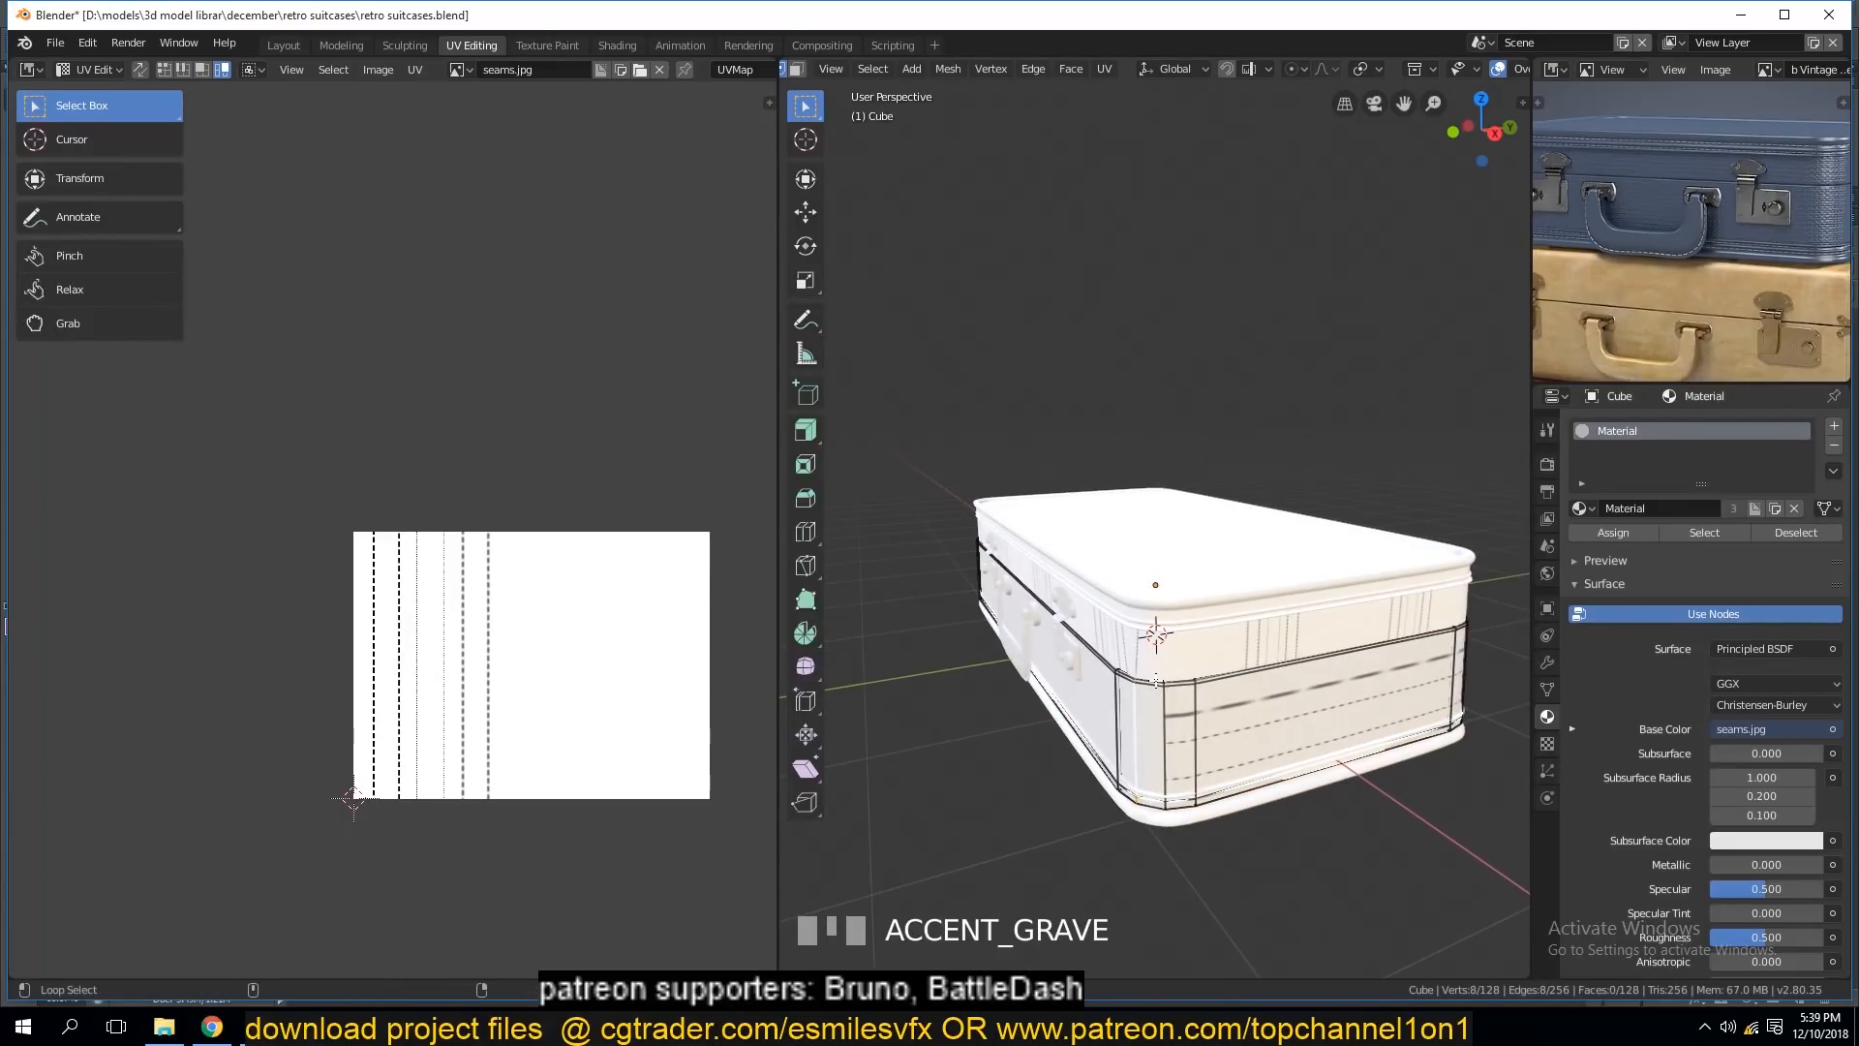
pyautogui.keyDown('alt'); pyautogui.keyDown('shift'); pyautogui.click(1243, 682); pyautogui.keyUp('shift'); pyautogui.keyUp('alt')
pyautogui.hotkey('ctrl', 'e')
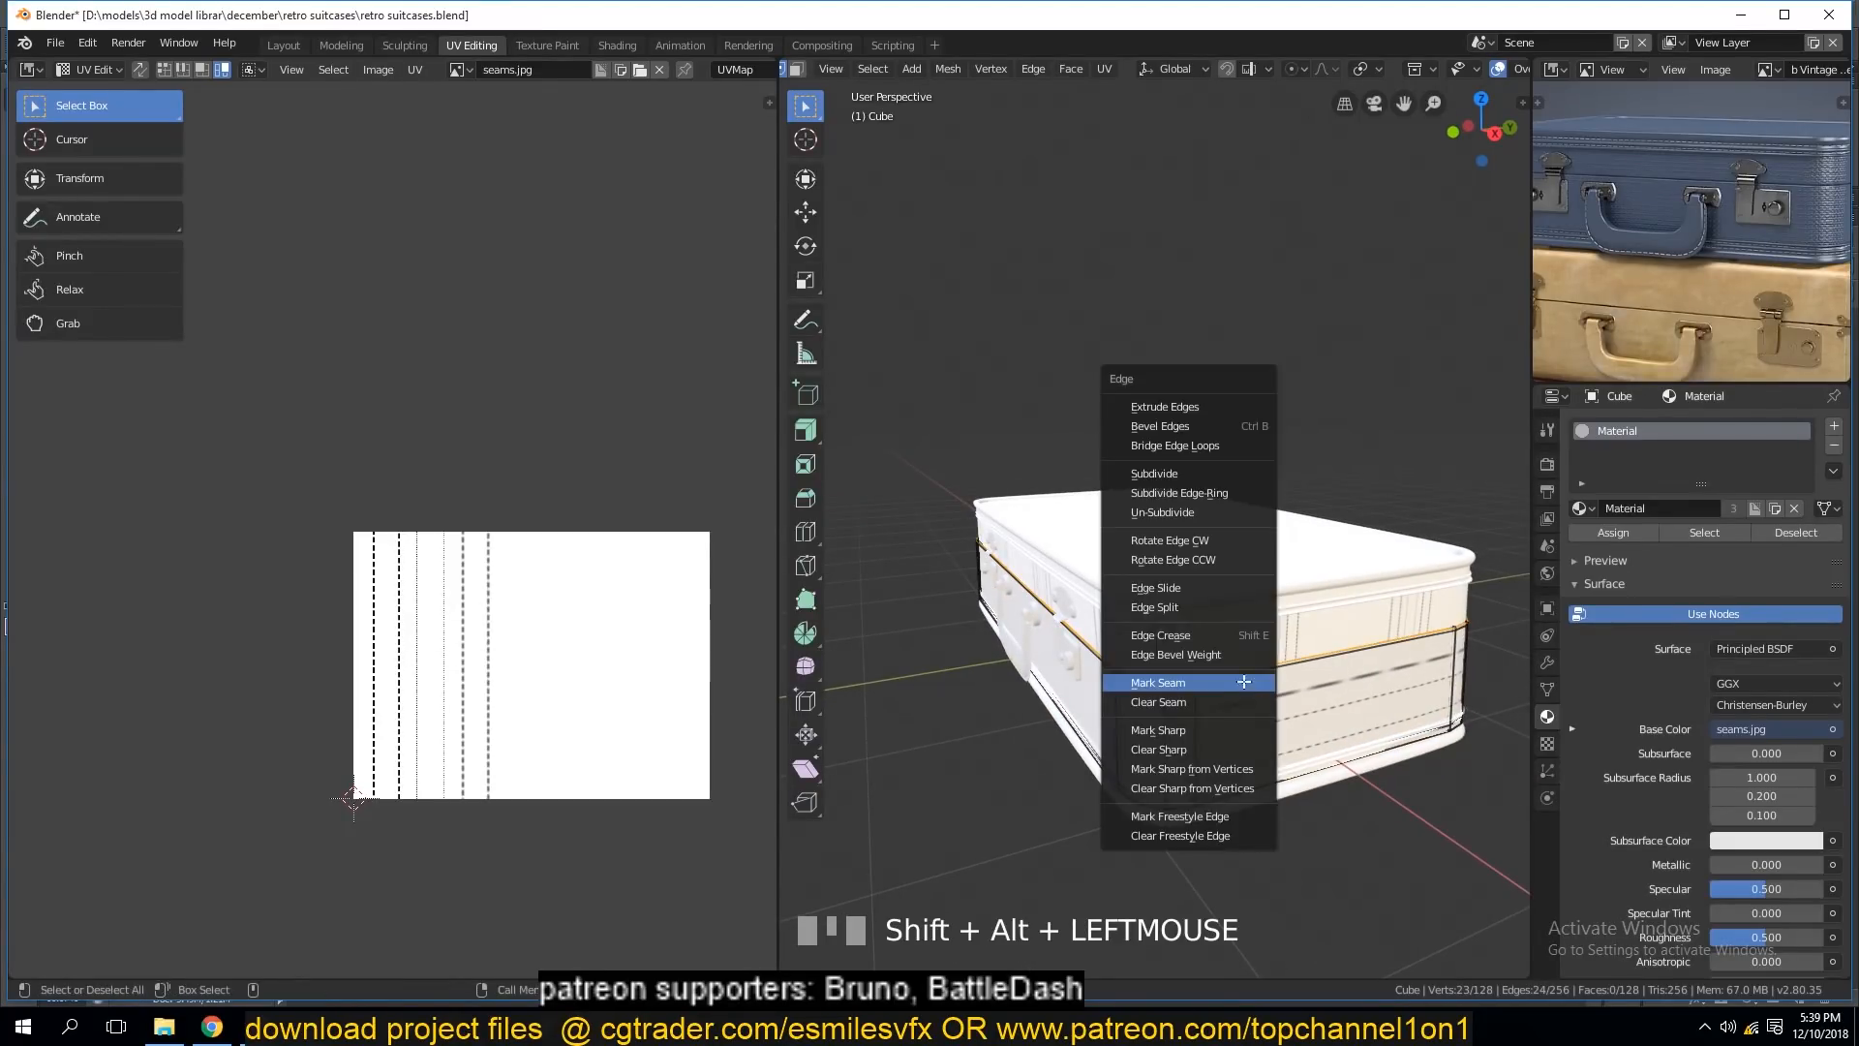
pyautogui.click(1244, 682)
pyautogui.press('a')
pyautogui.press('u')
pyautogui.click(1243, 683)
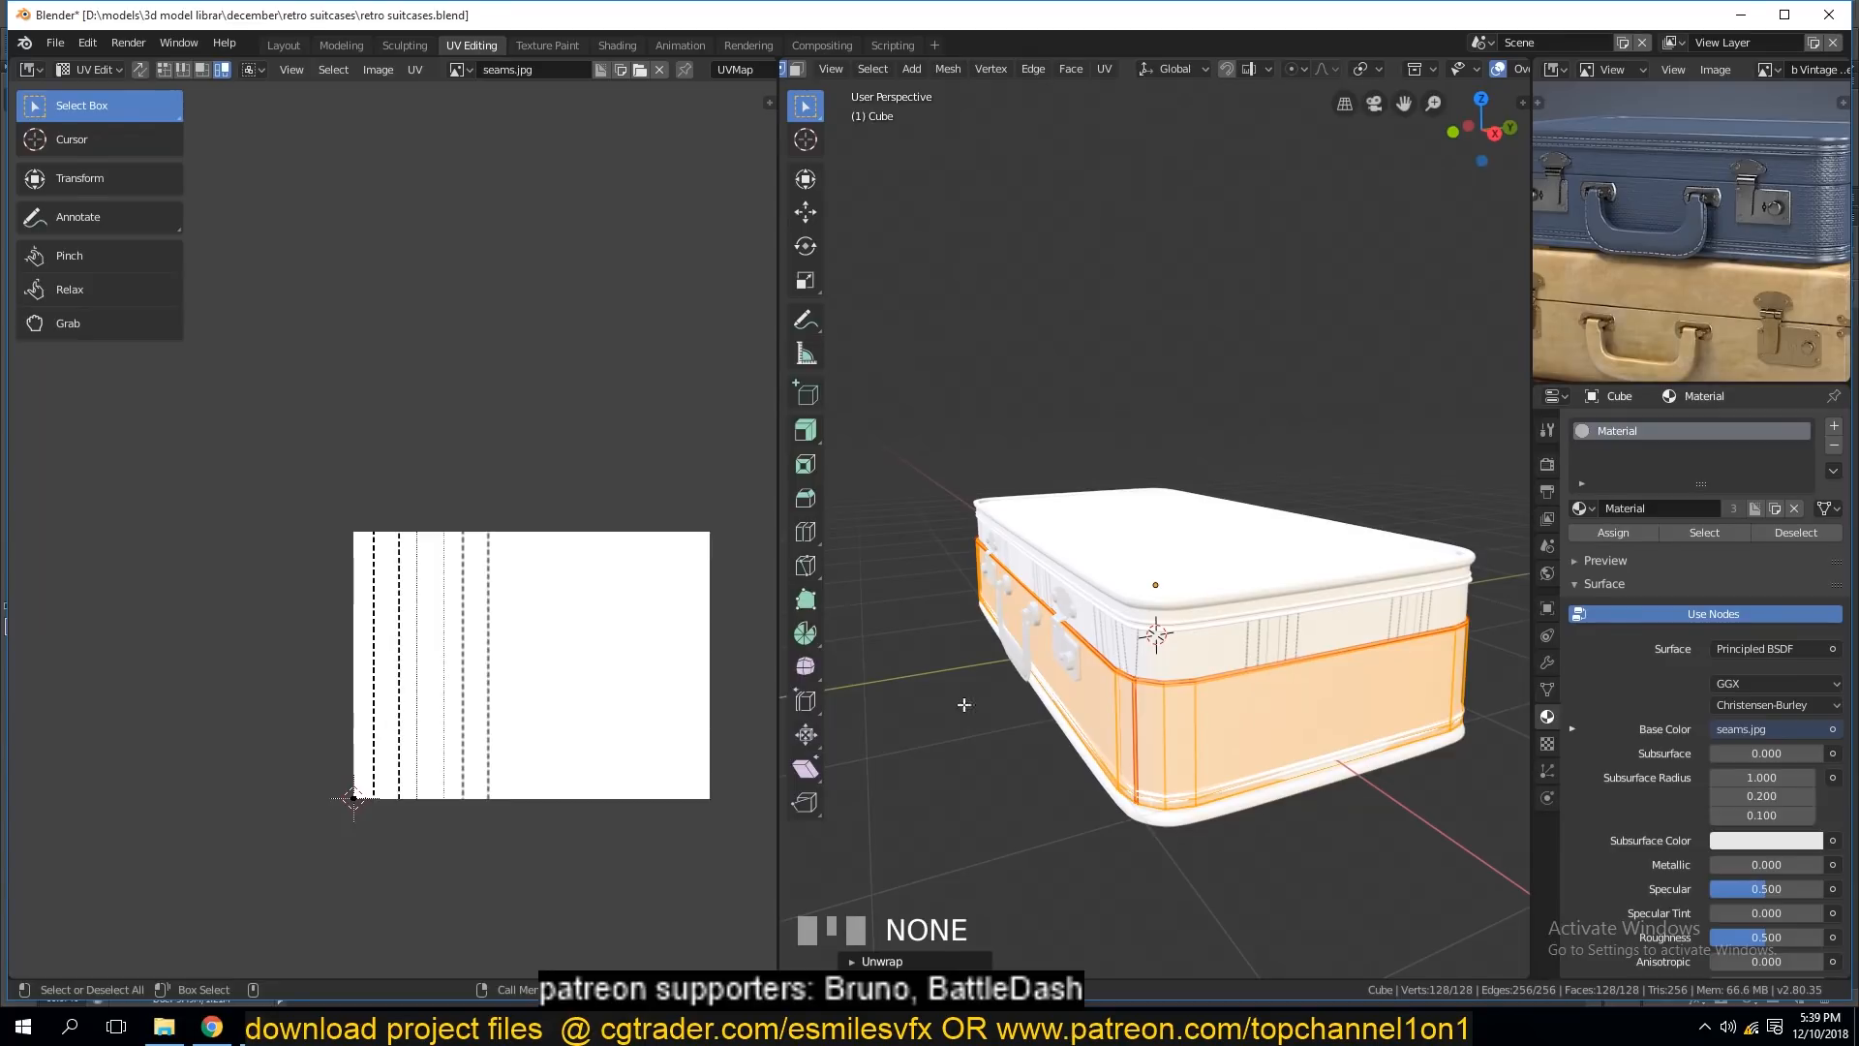
# Scale the lower band's UV layout up uniformly in two passes until it spans the stitch lines.
pyautogui.press('s')
pyautogui.click(387, 839)
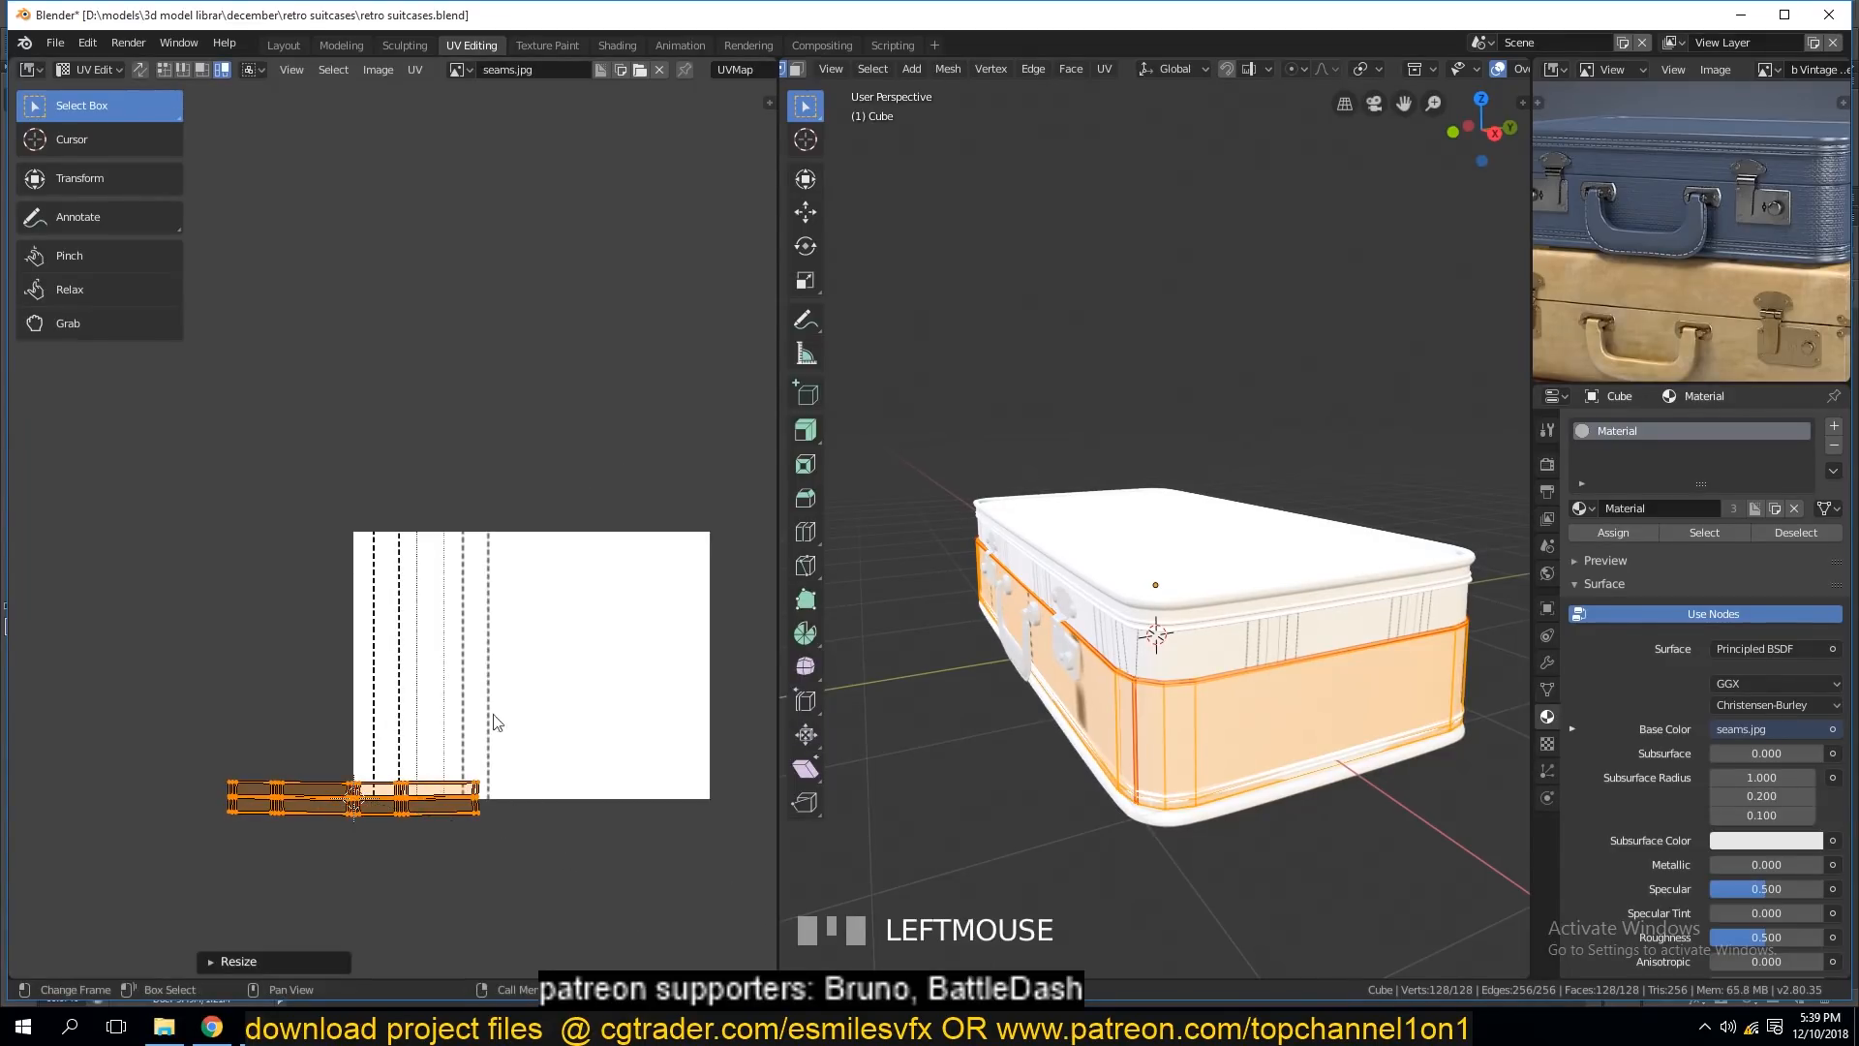
pyautogui.press('s')
pyautogui.click(198, 956)
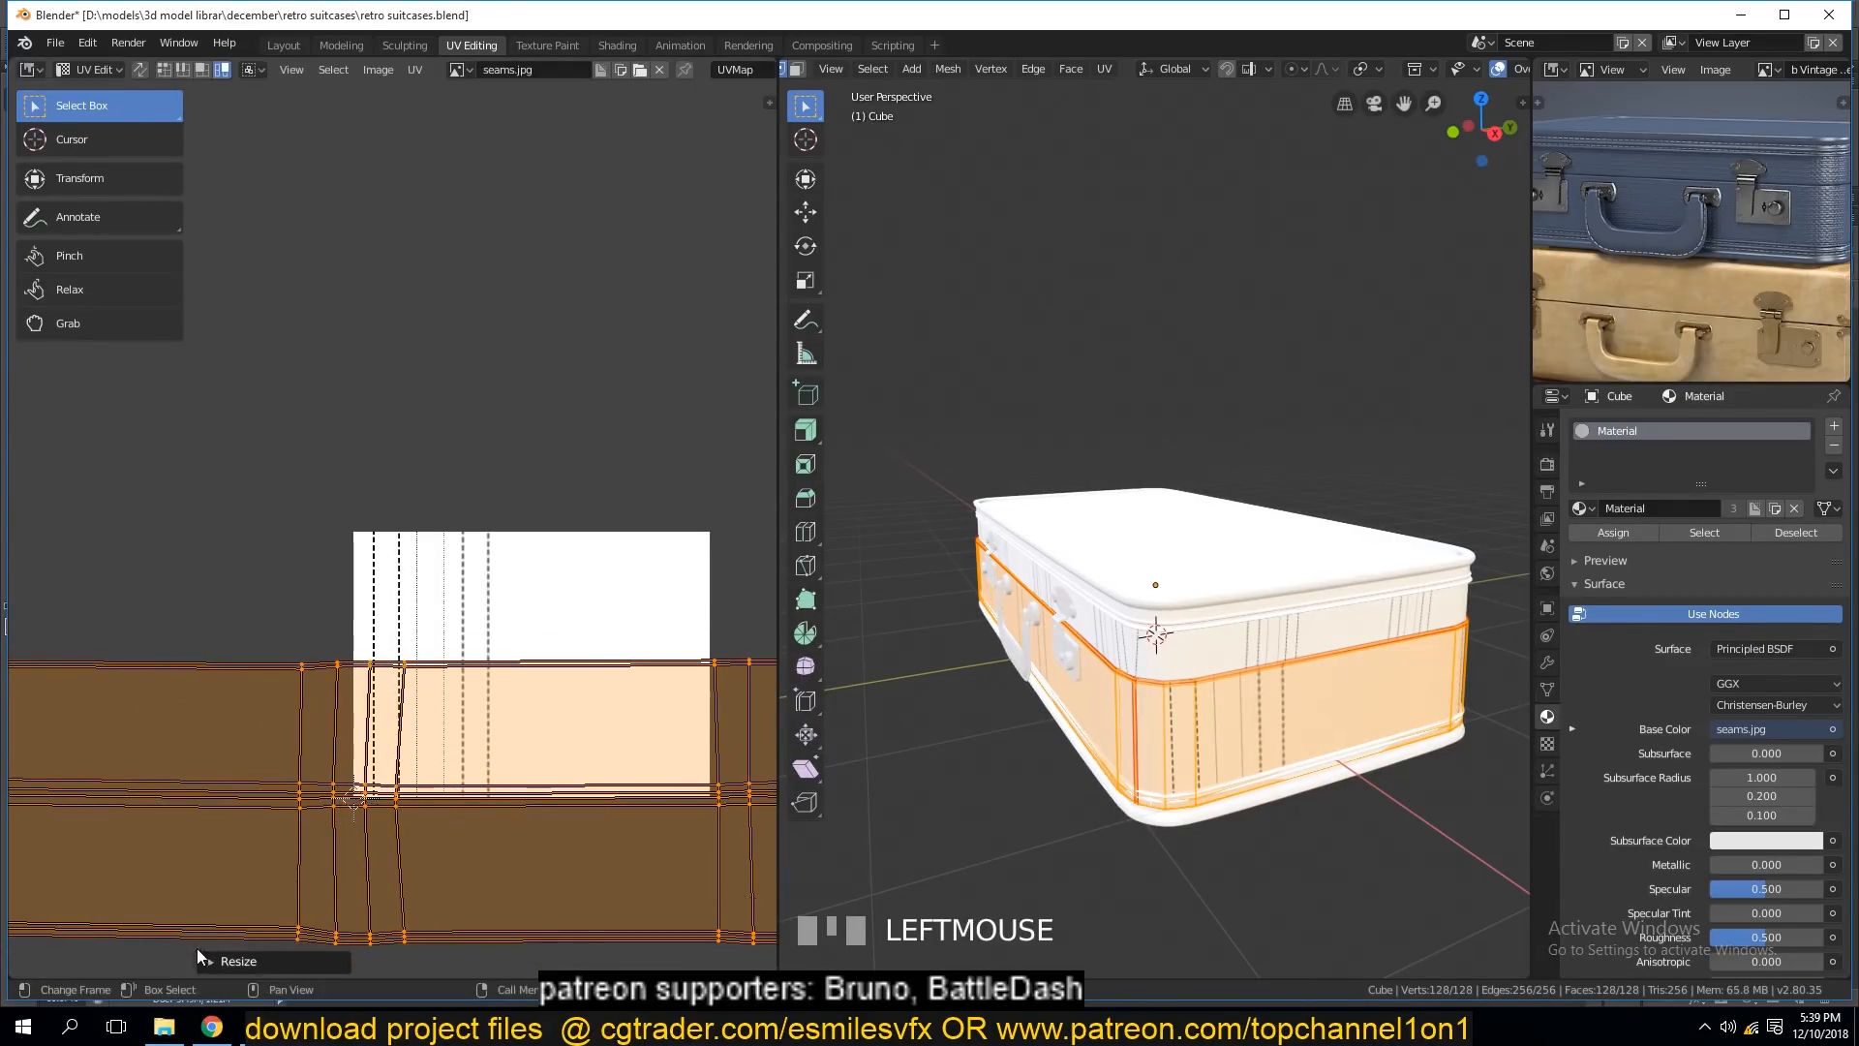
# Leave Edit Mode, deselect everything, and switch to the Shading workspace.
pyautogui.press('Tab')
pyautogui.press('a')
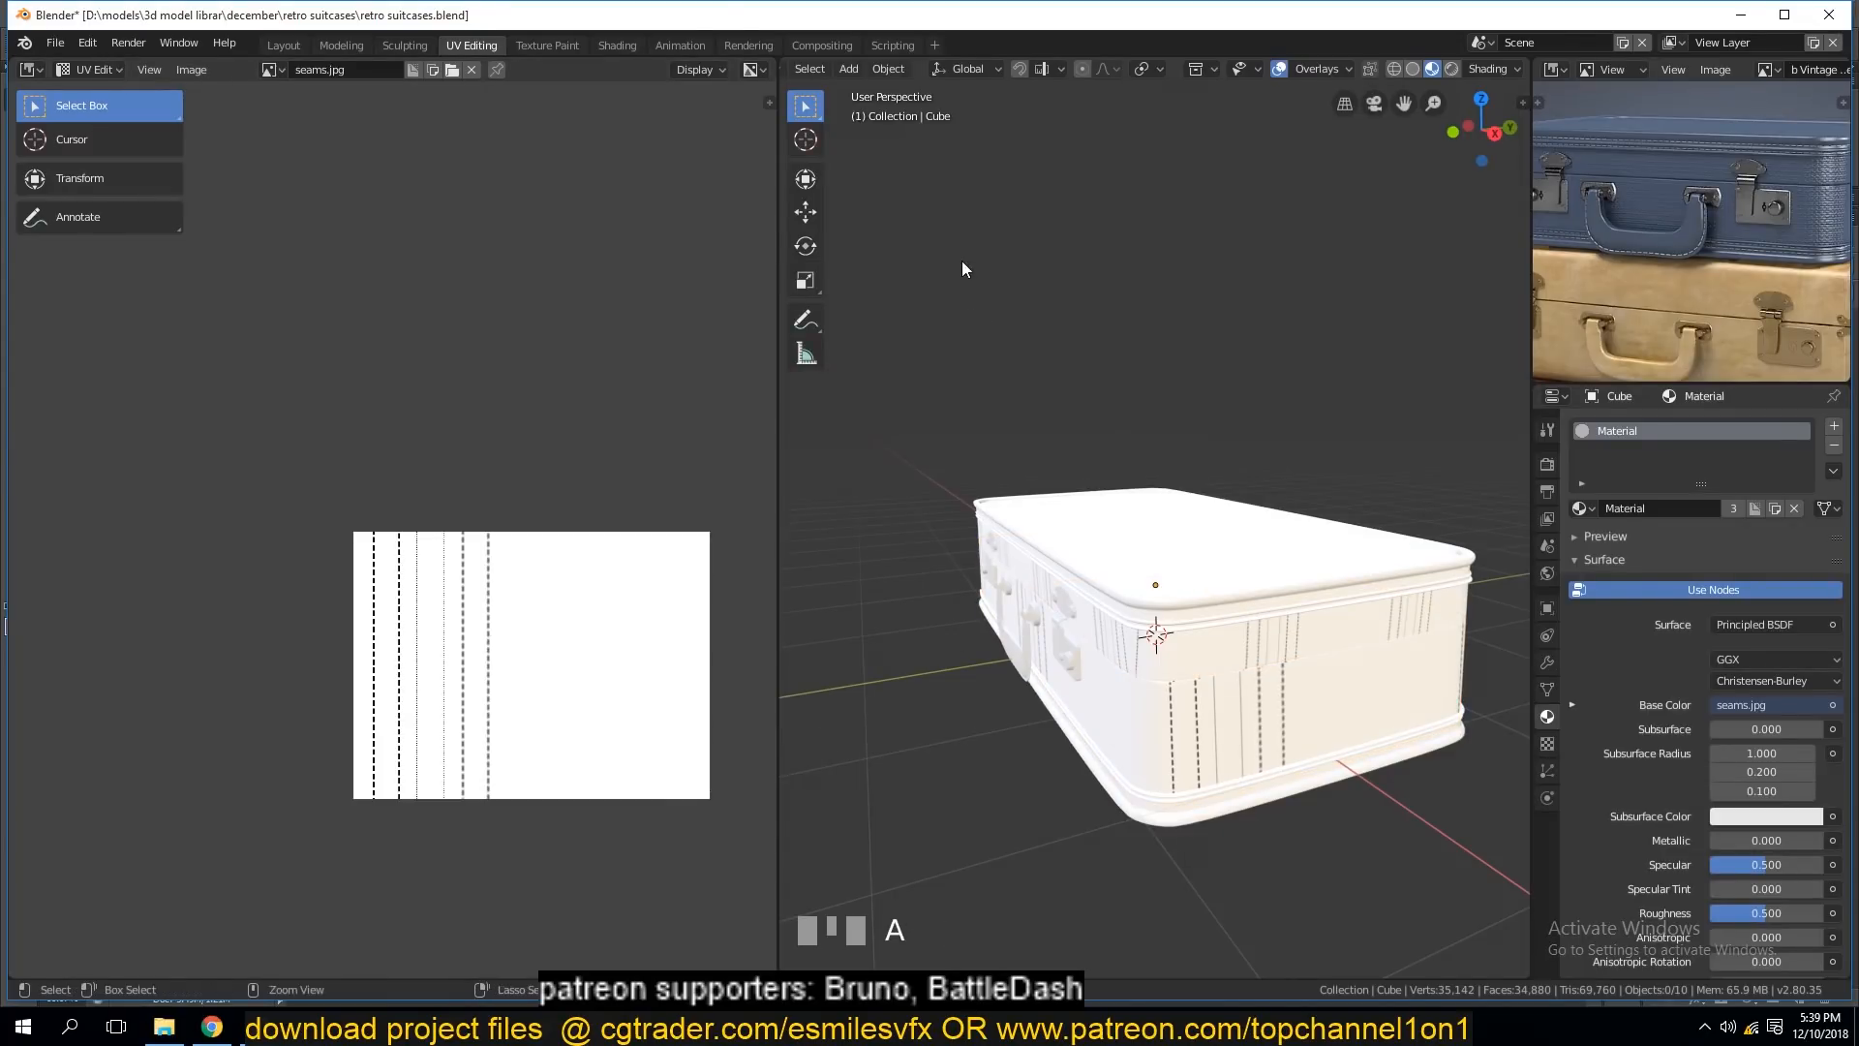
pyautogui.click(611, 46)
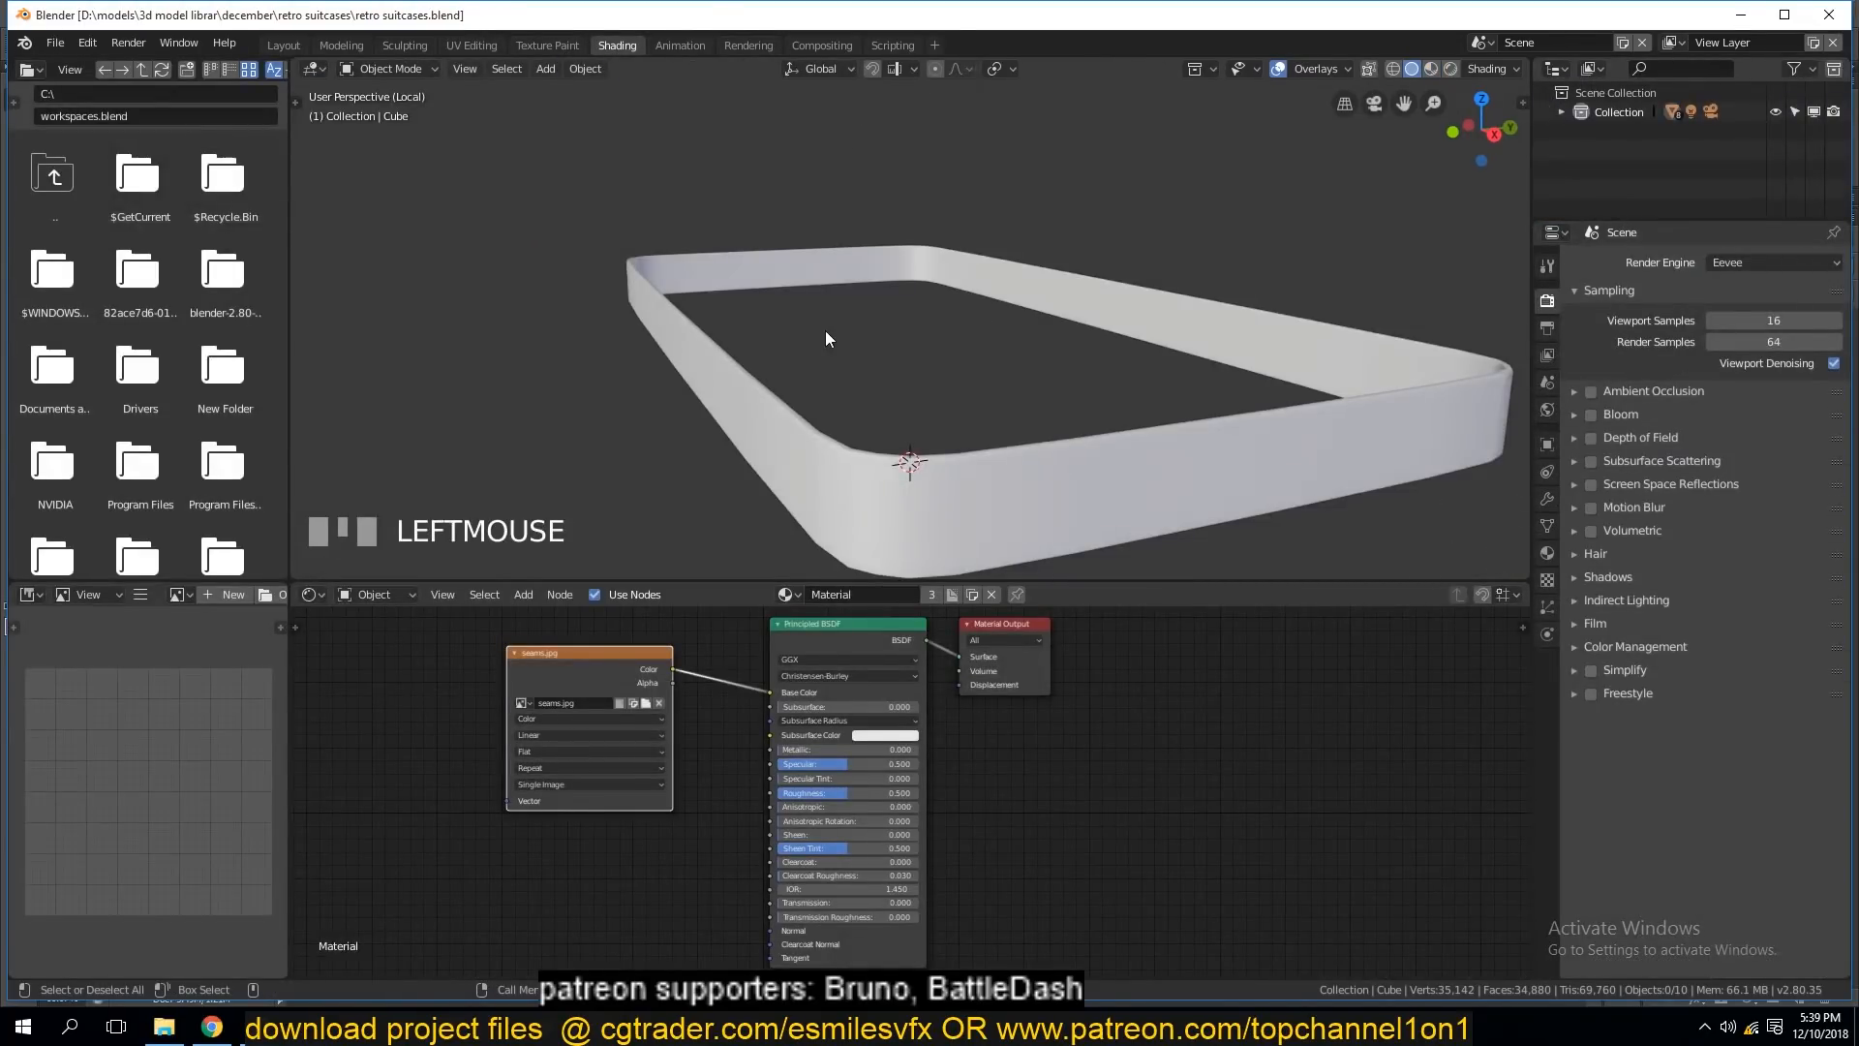
# Leave local view with everything deselected, save the file, and preview the whole suitcase in LookDev shading.
pyautogui.press('KP_Divide')
pyautogui.hotkey('alt', 'a')
pyautogui.press('`')
pyautogui.scroll(2, 802, 308)
pyautogui.hotkey('ctrl', 's')
pyautogui.click(1431, 68)
pyautogui.press('`')
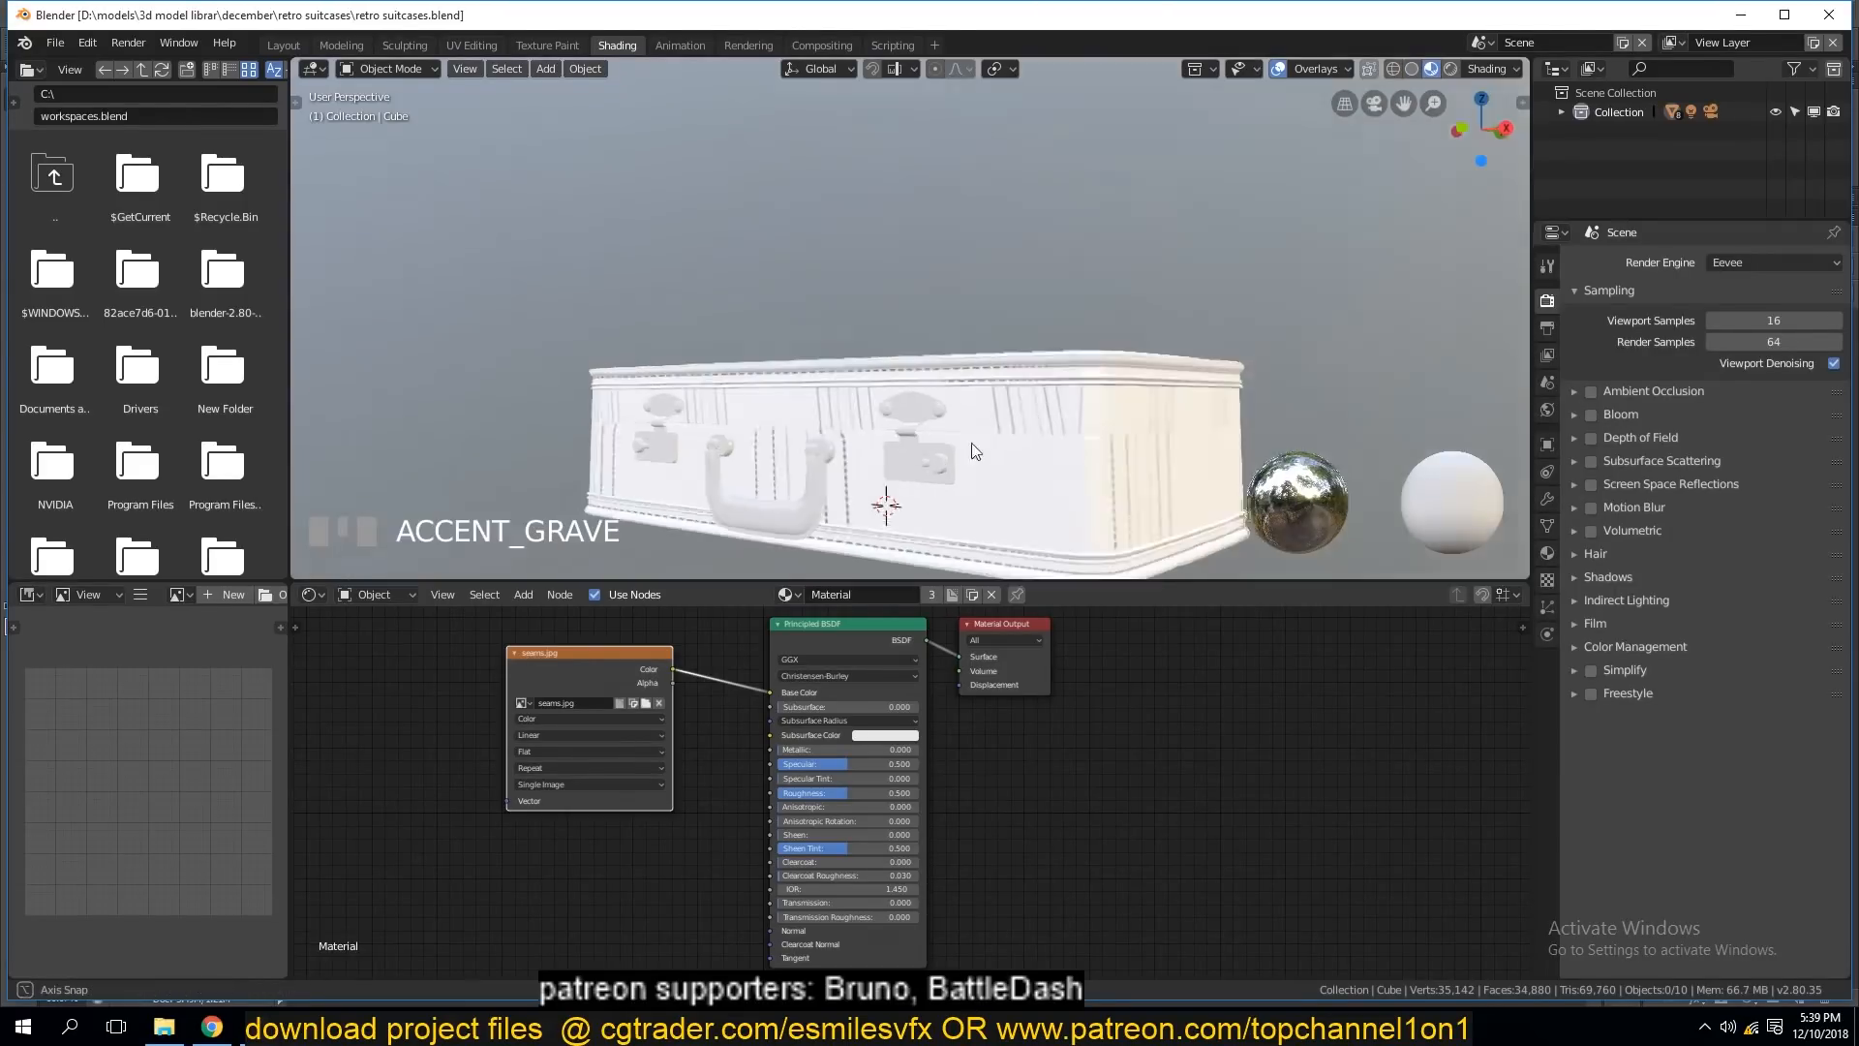
pyautogui.scroll(1, 867, 504)
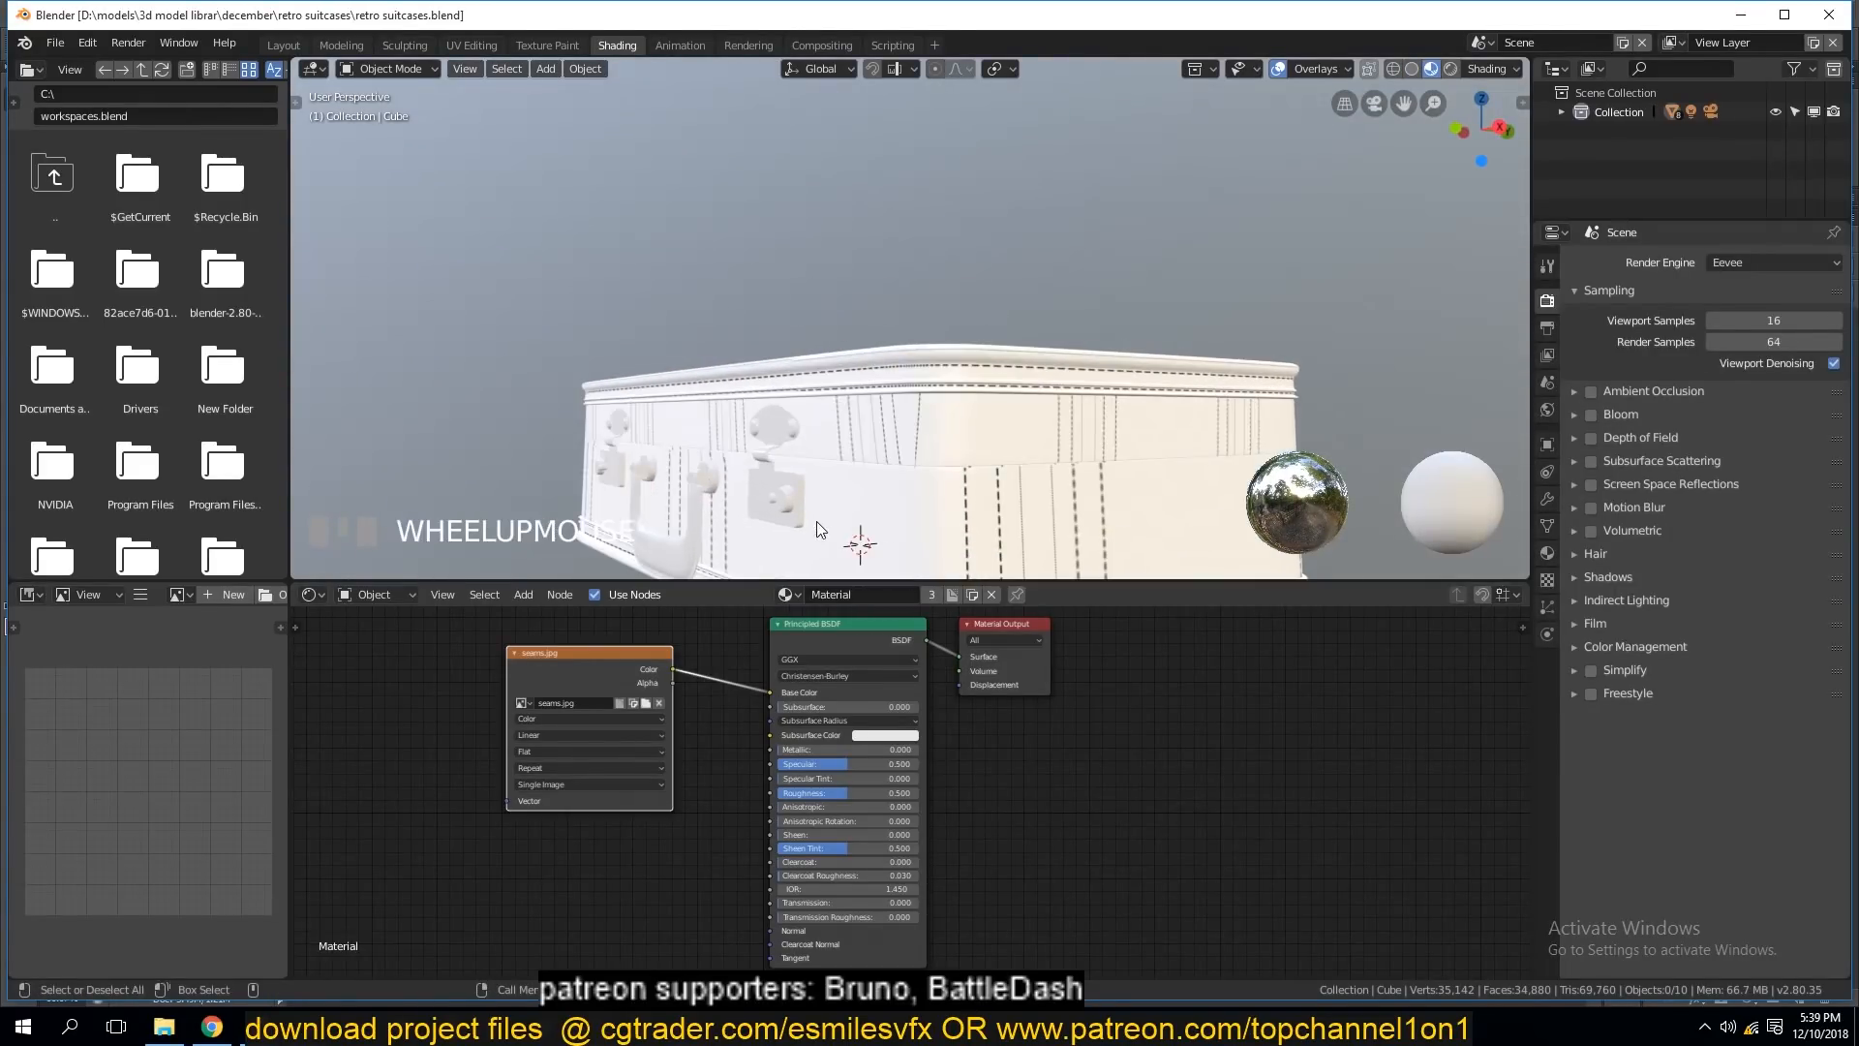
# Move the seams.jpg node further from the Principled BSDF node and select the suitcase lid.
pyautogui.click(600, 682)
pyautogui.moveTo(598, 682); pyautogui.dragTo(526, 704)
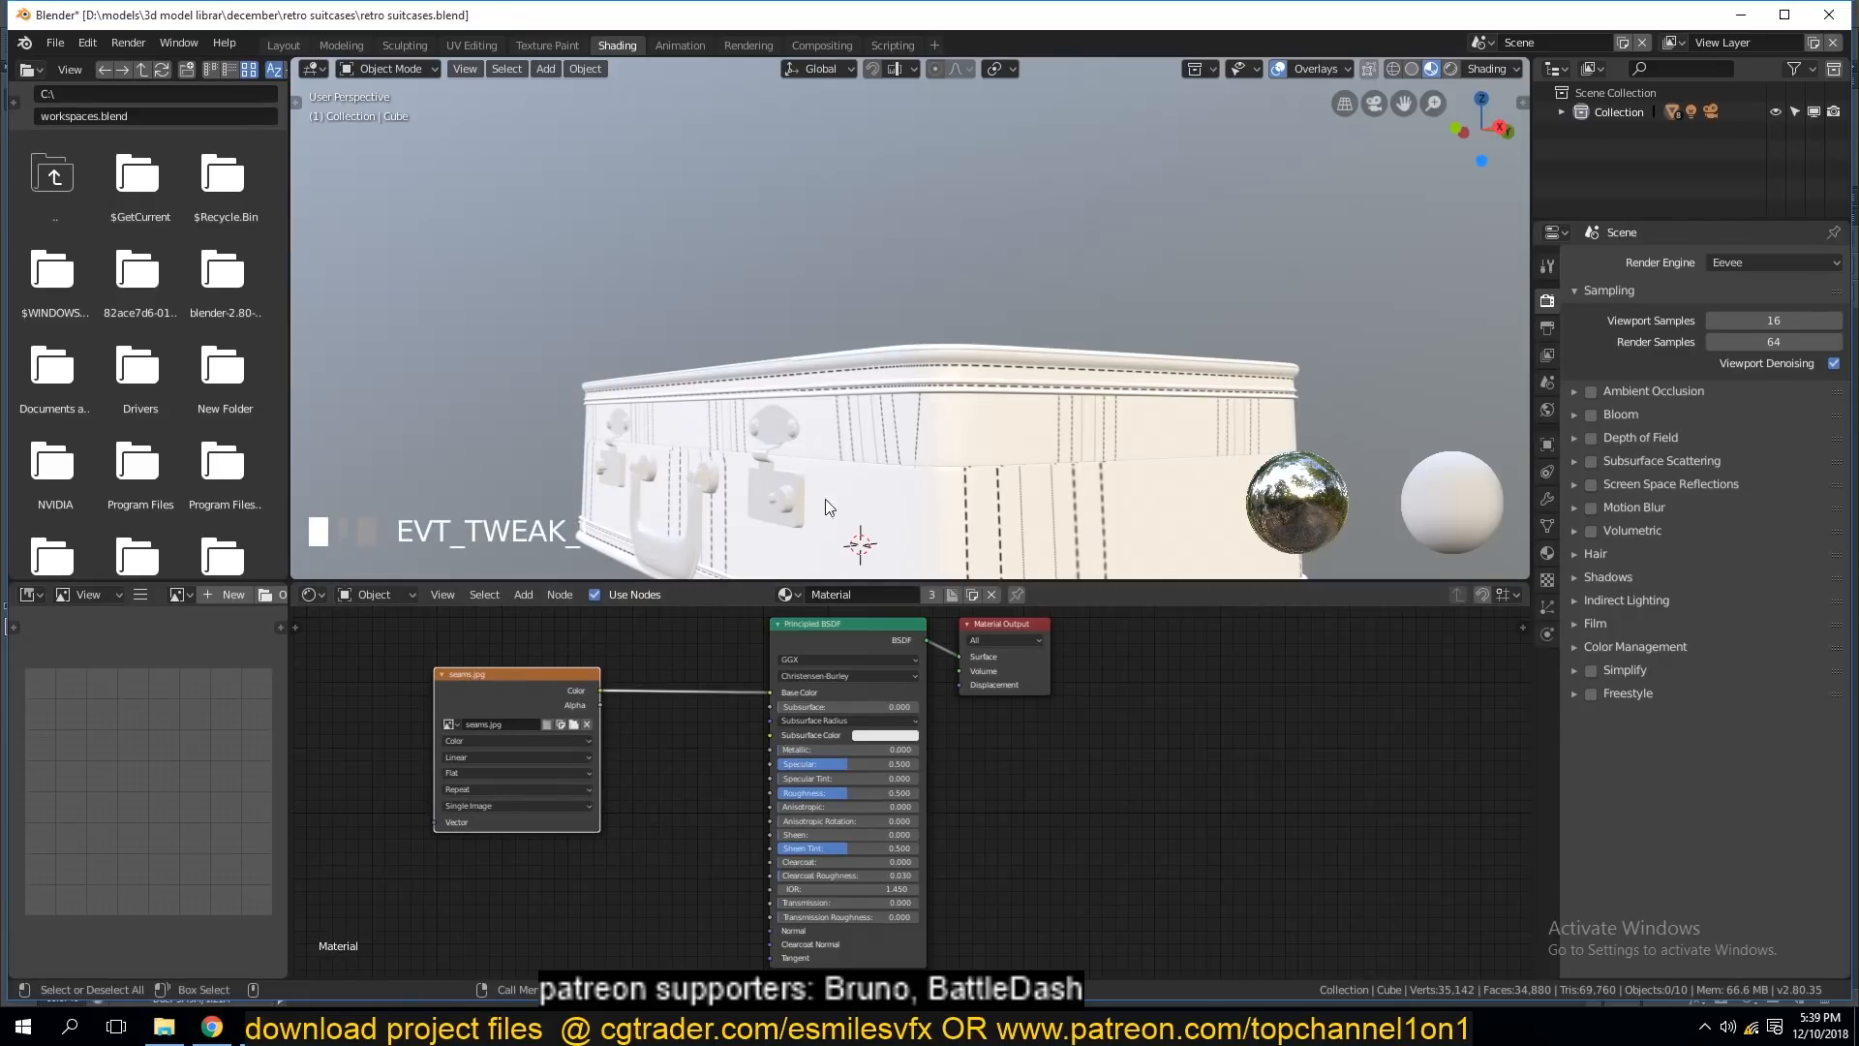
pyautogui.click(903, 355)
# Replace the Outliner with an enlarged image editor showing the vintage suitcase reference photo, and save the file.
pyautogui.click(1591, 69)
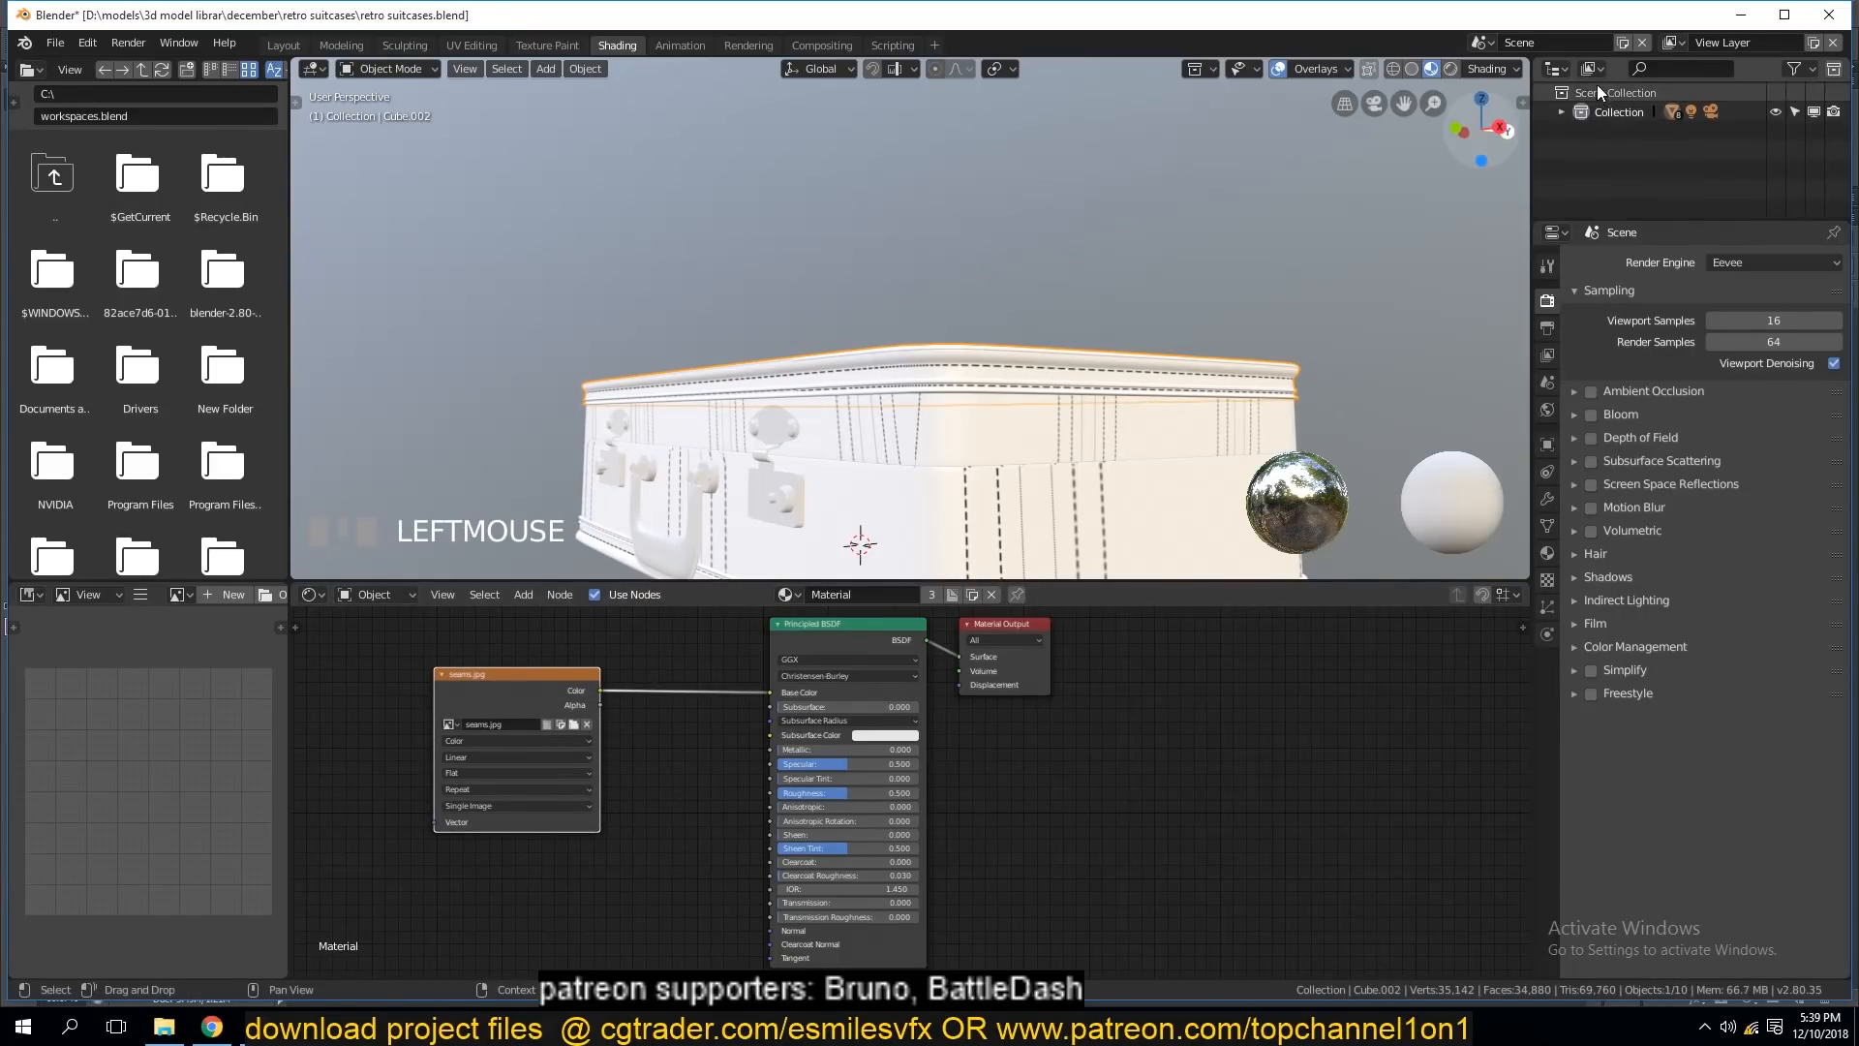
pyautogui.click(1557, 66)
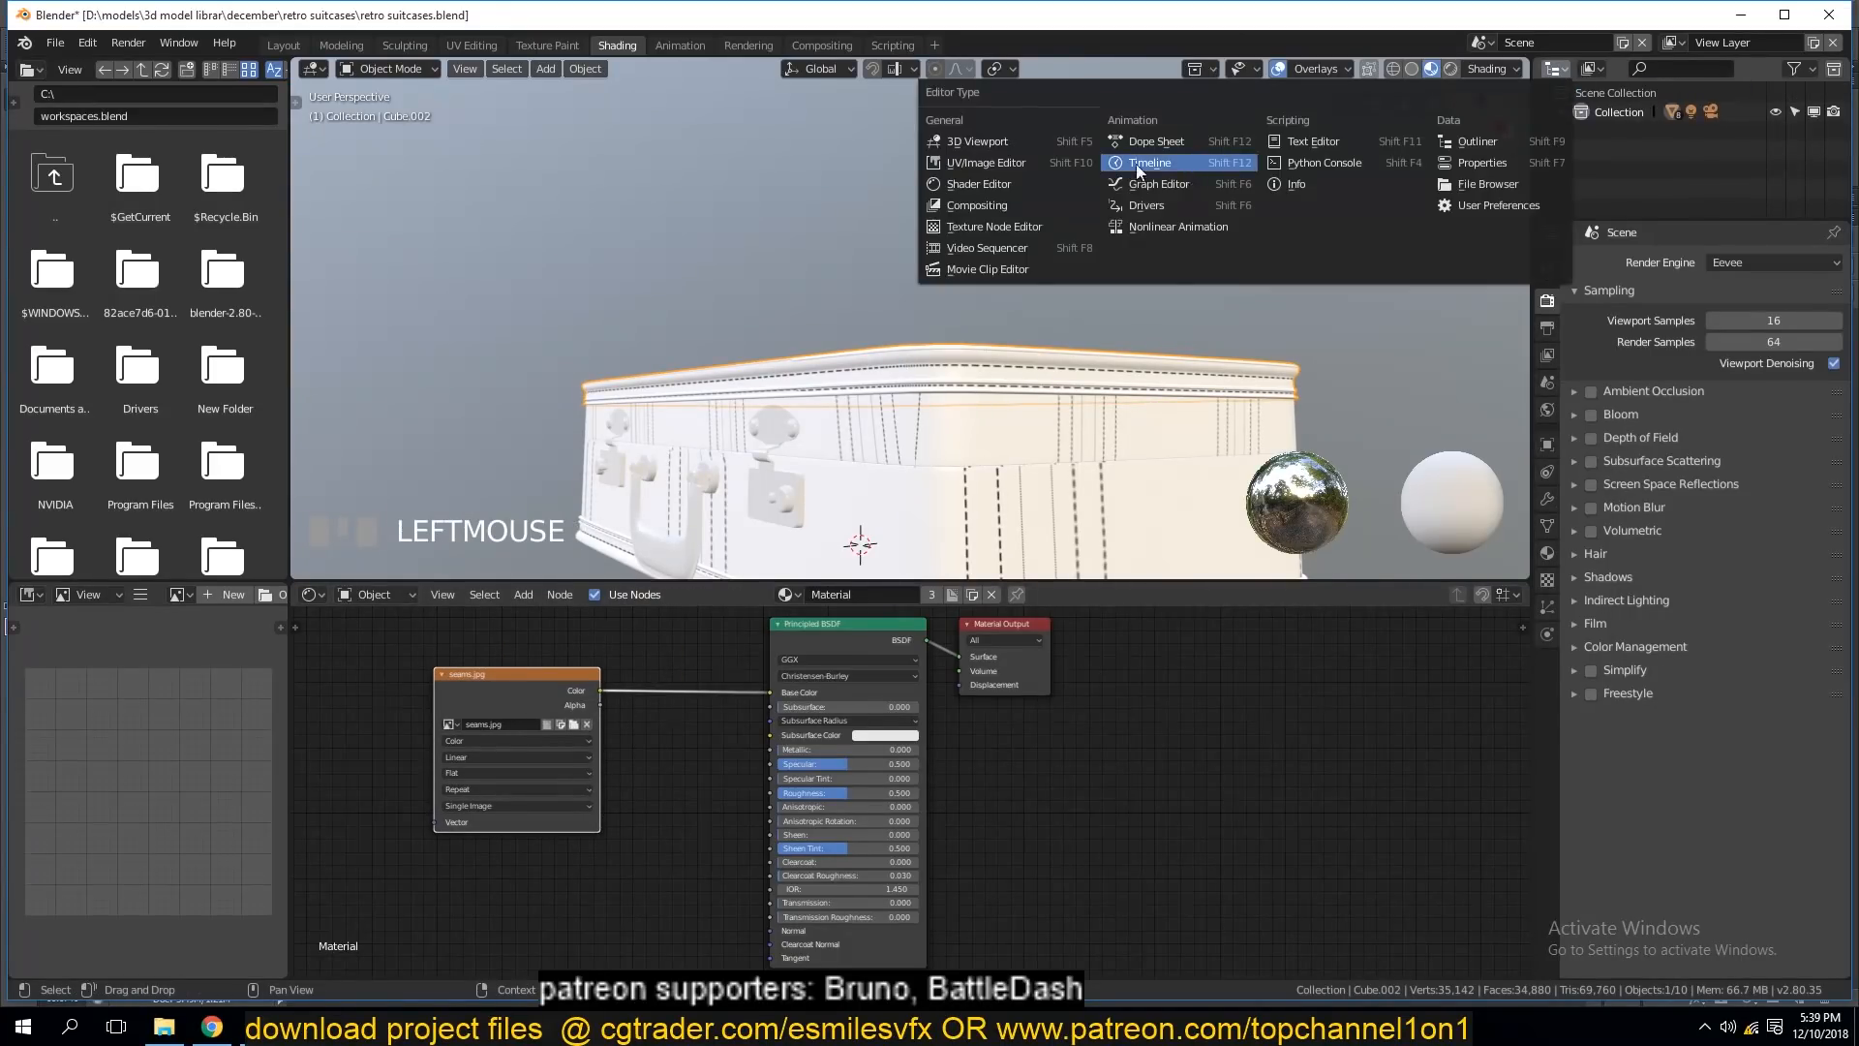
pyautogui.click(1012, 163)
pyautogui.moveTo(1620, 220); pyautogui.dragTo(1680, 472)
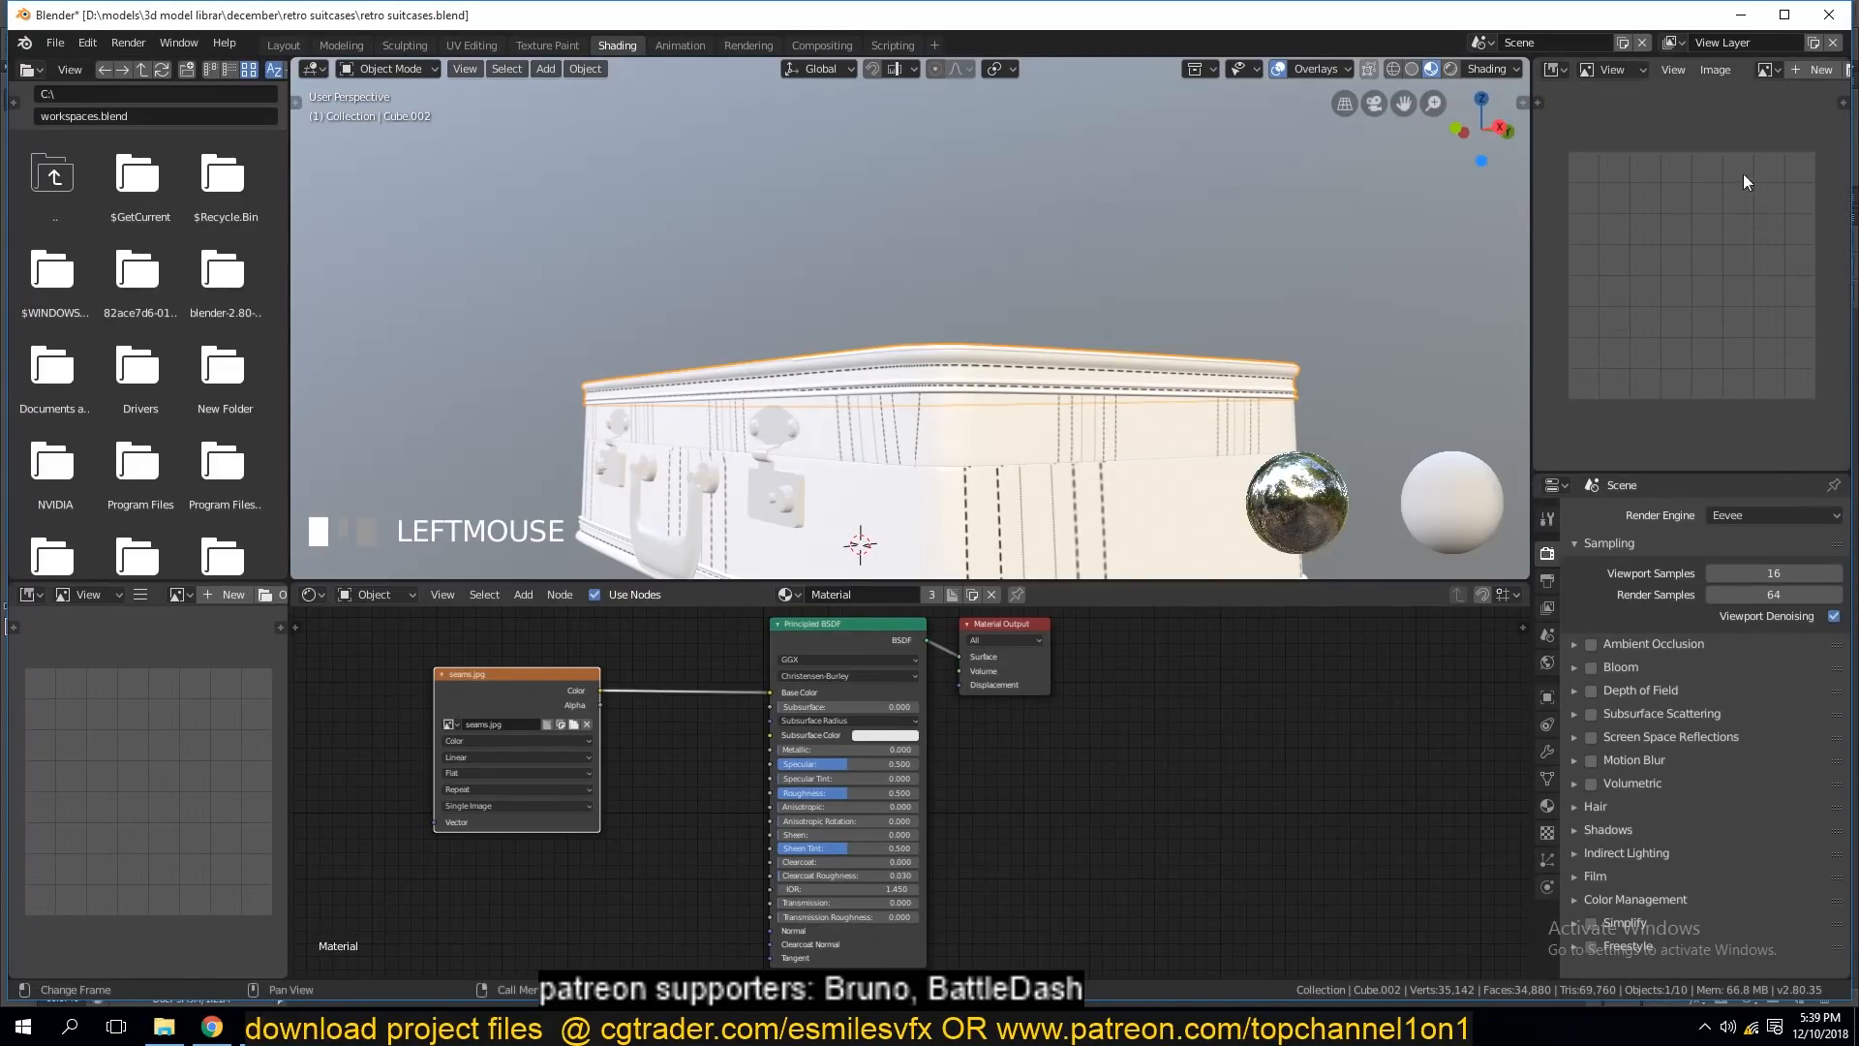
pyautogui.click(1764, 69)
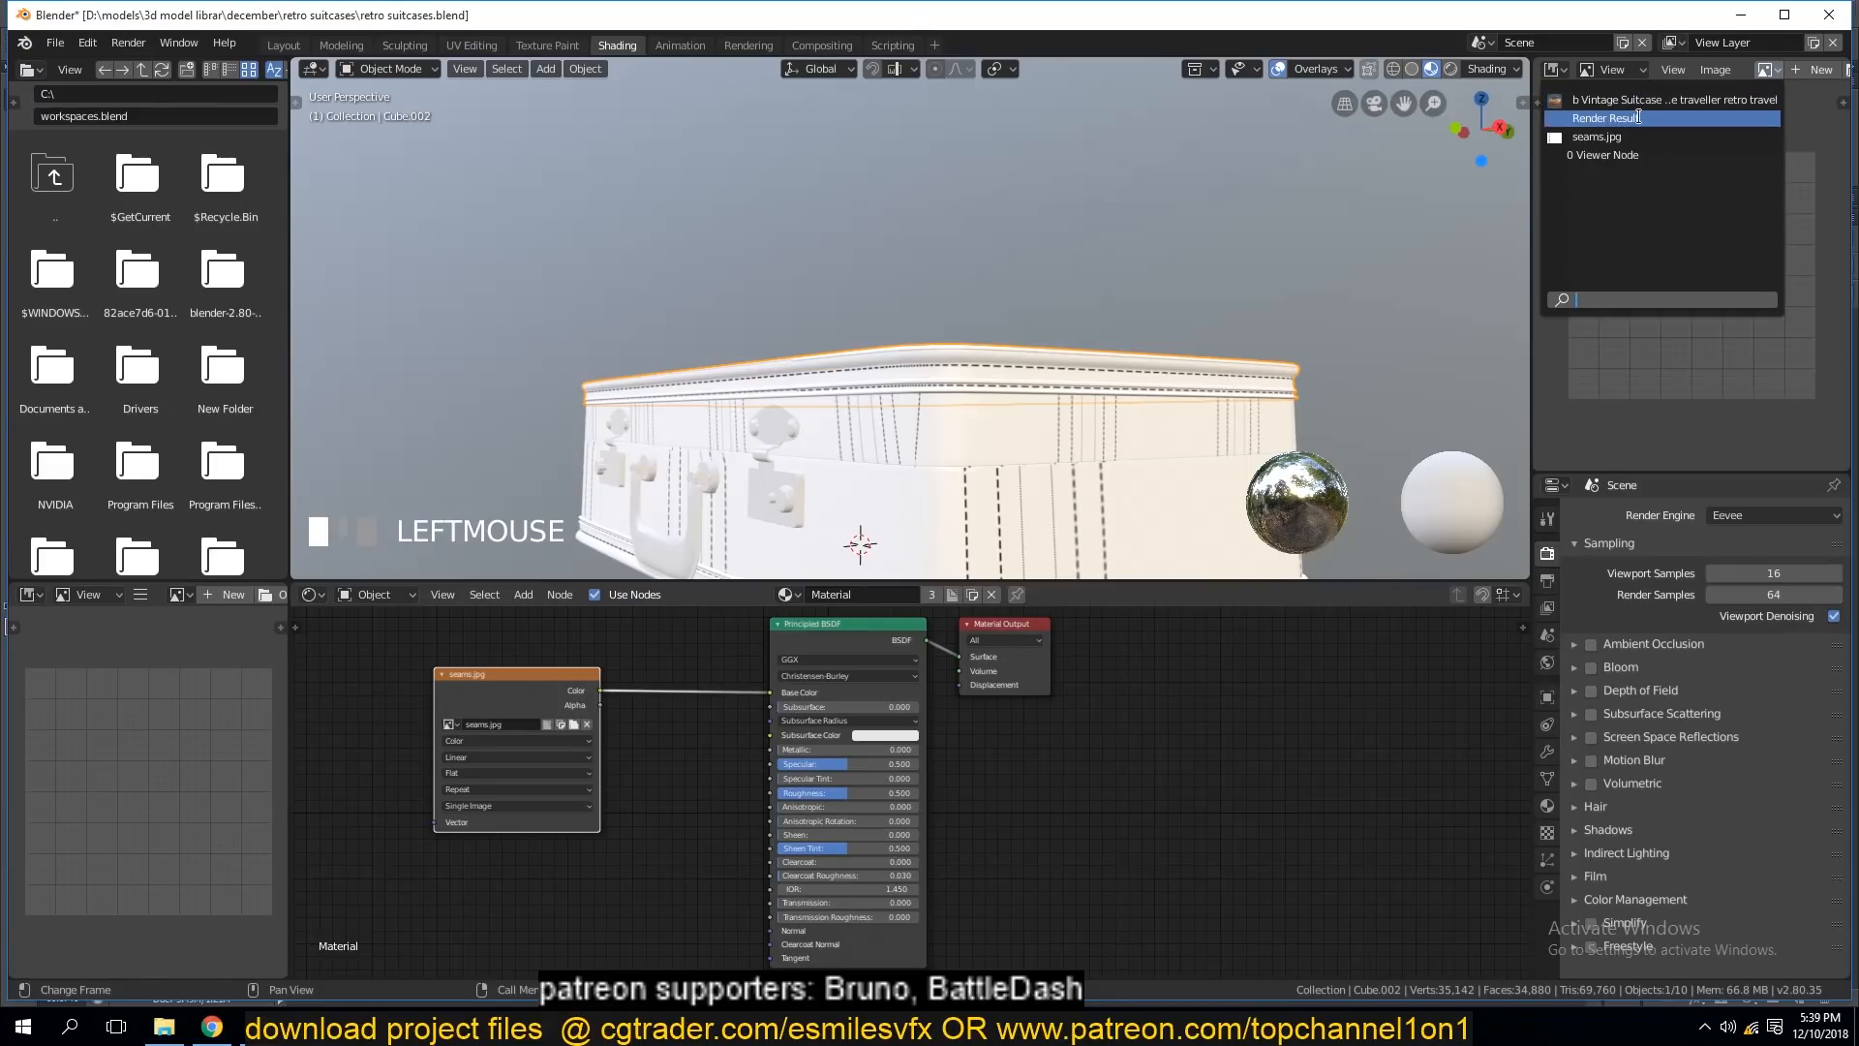
pyautogui.click(1643, 101)
pyautogui.hotkey('ctrl', 's')
pyautogui.moveTo(969, 362); pyautogui.dragTo(1027, 376, button='middle')
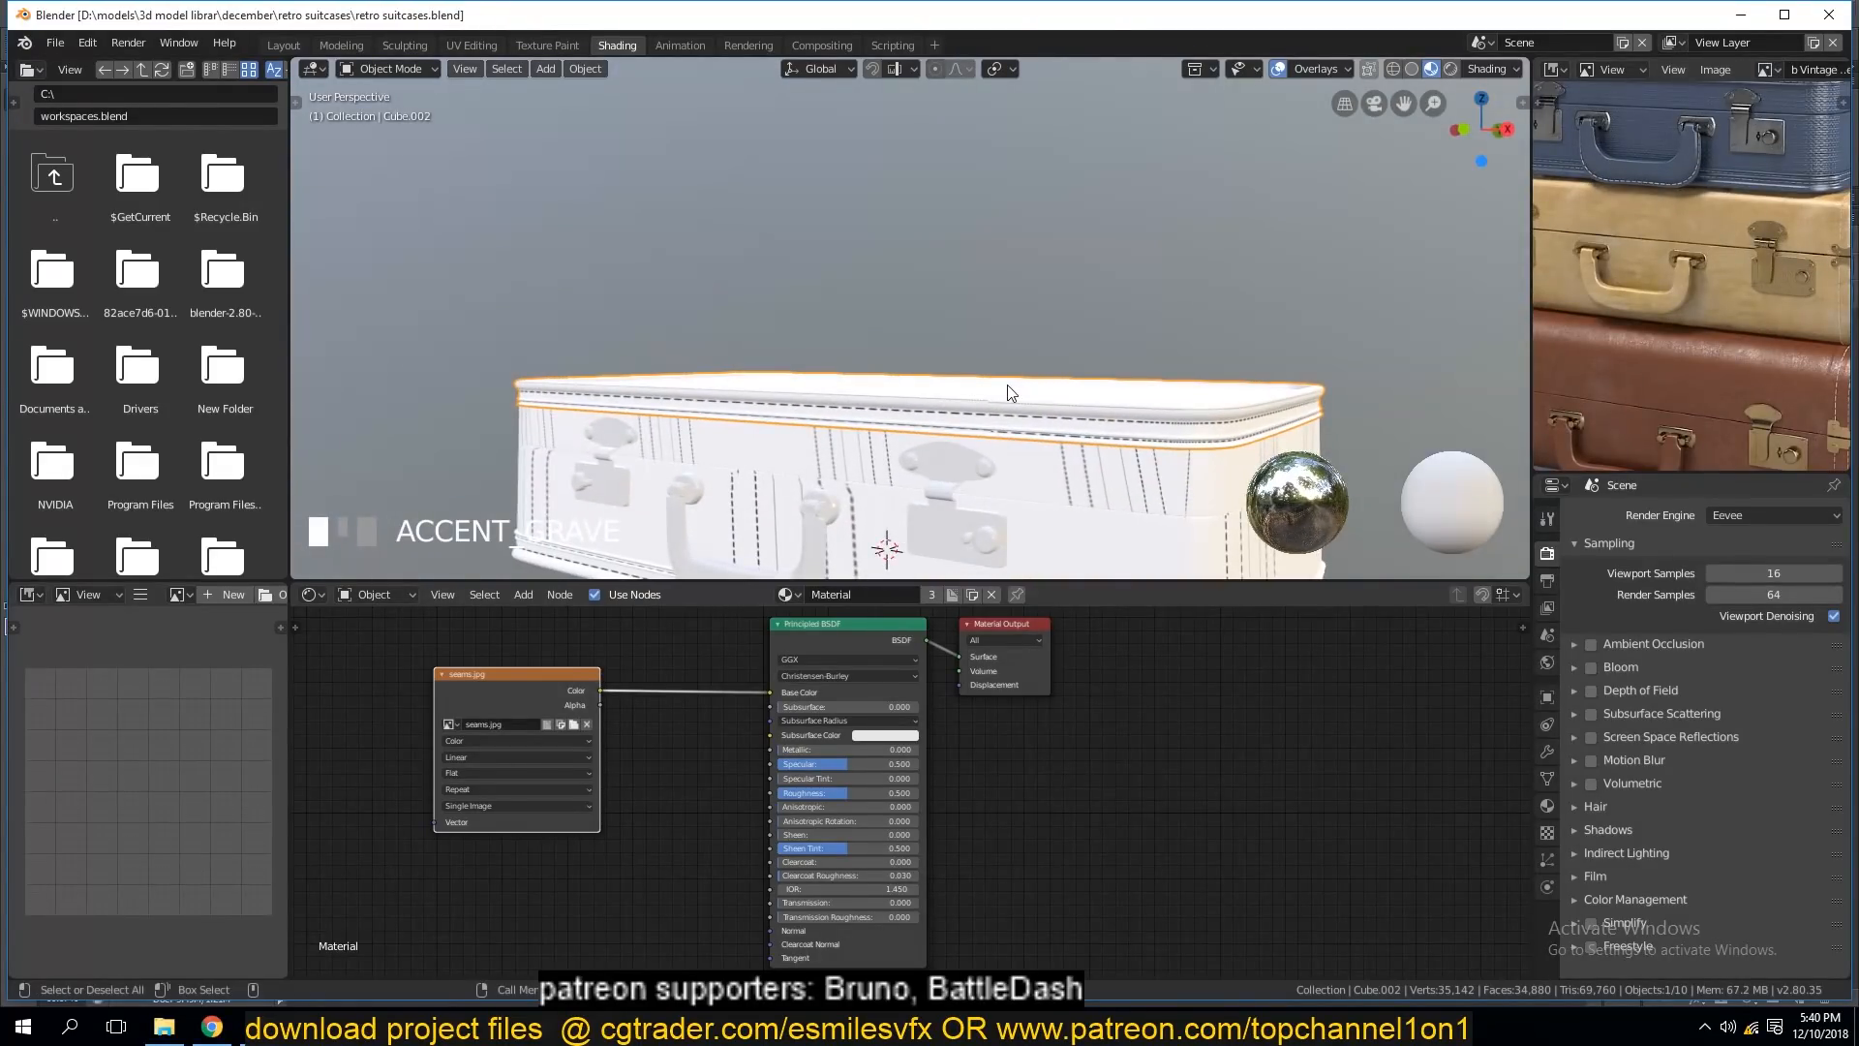
pyautogui.scroll(-5, 1030, 412)
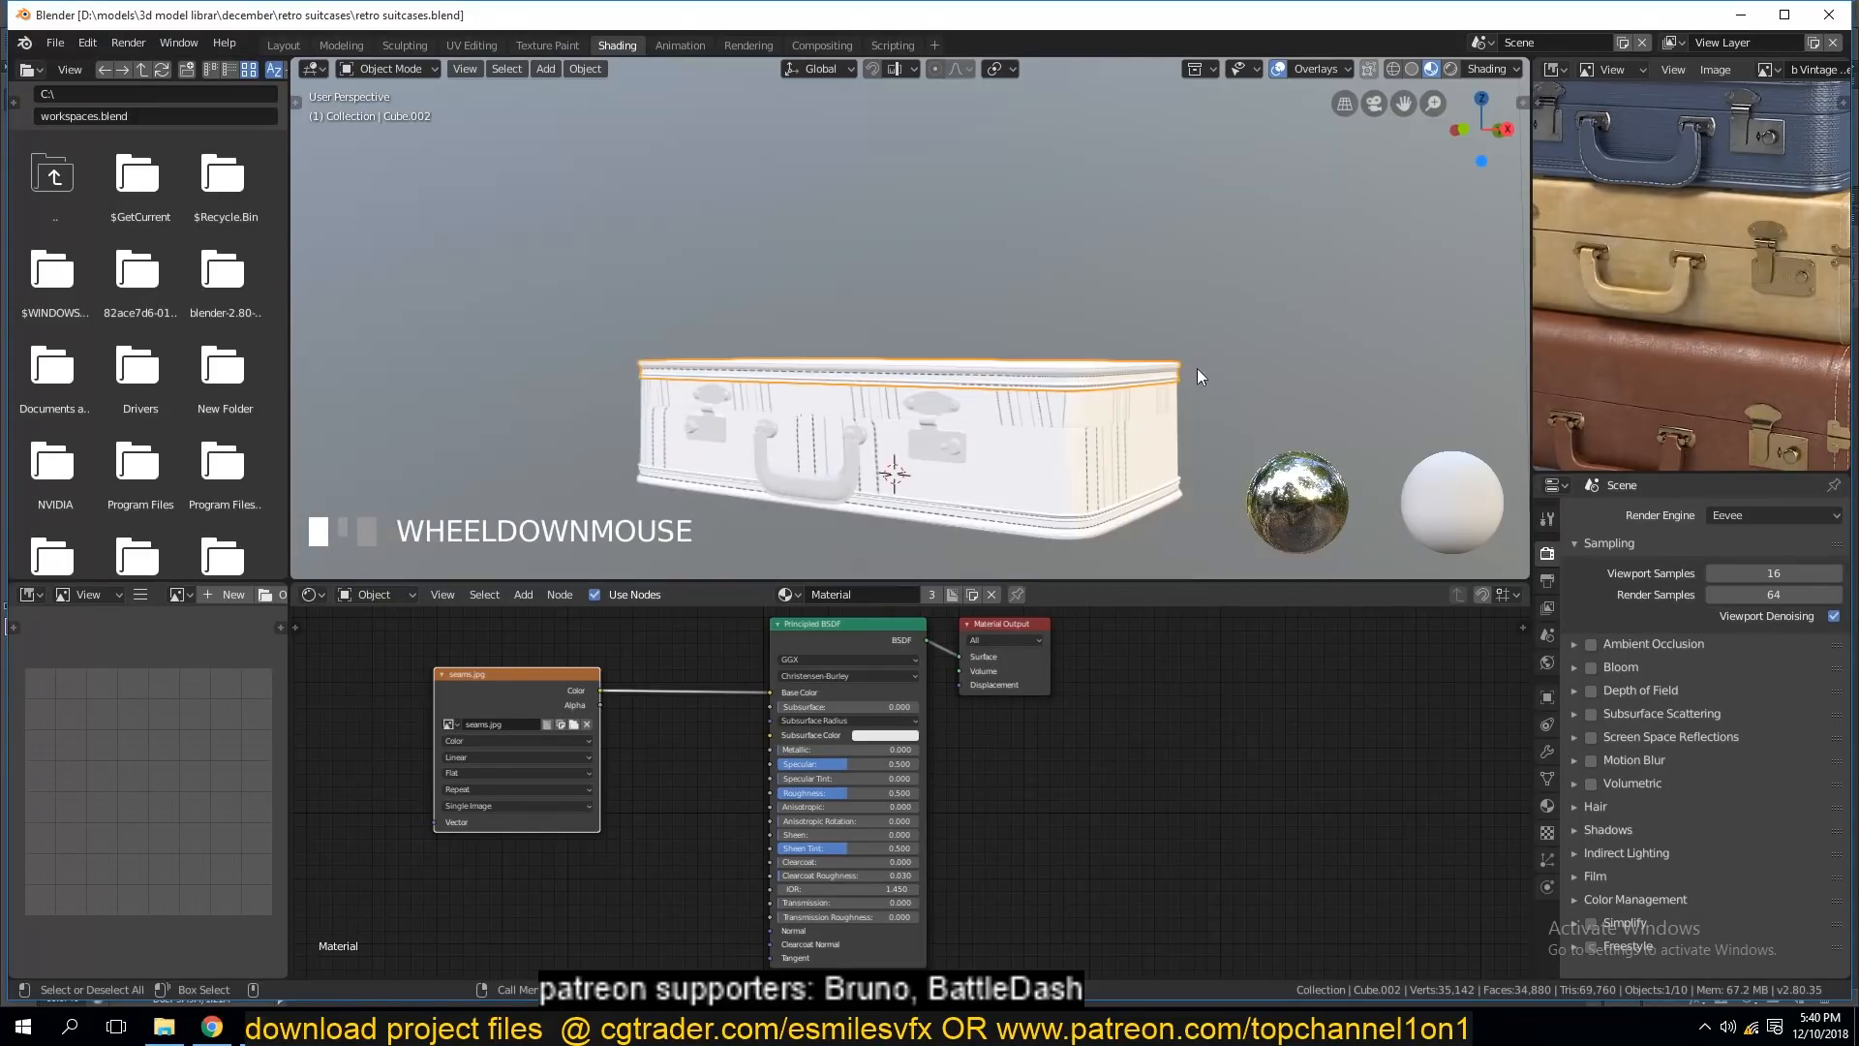
pyautogui.scroll(-3, 1665, 194)
pyautogui.scroll(4, 1659, 258)
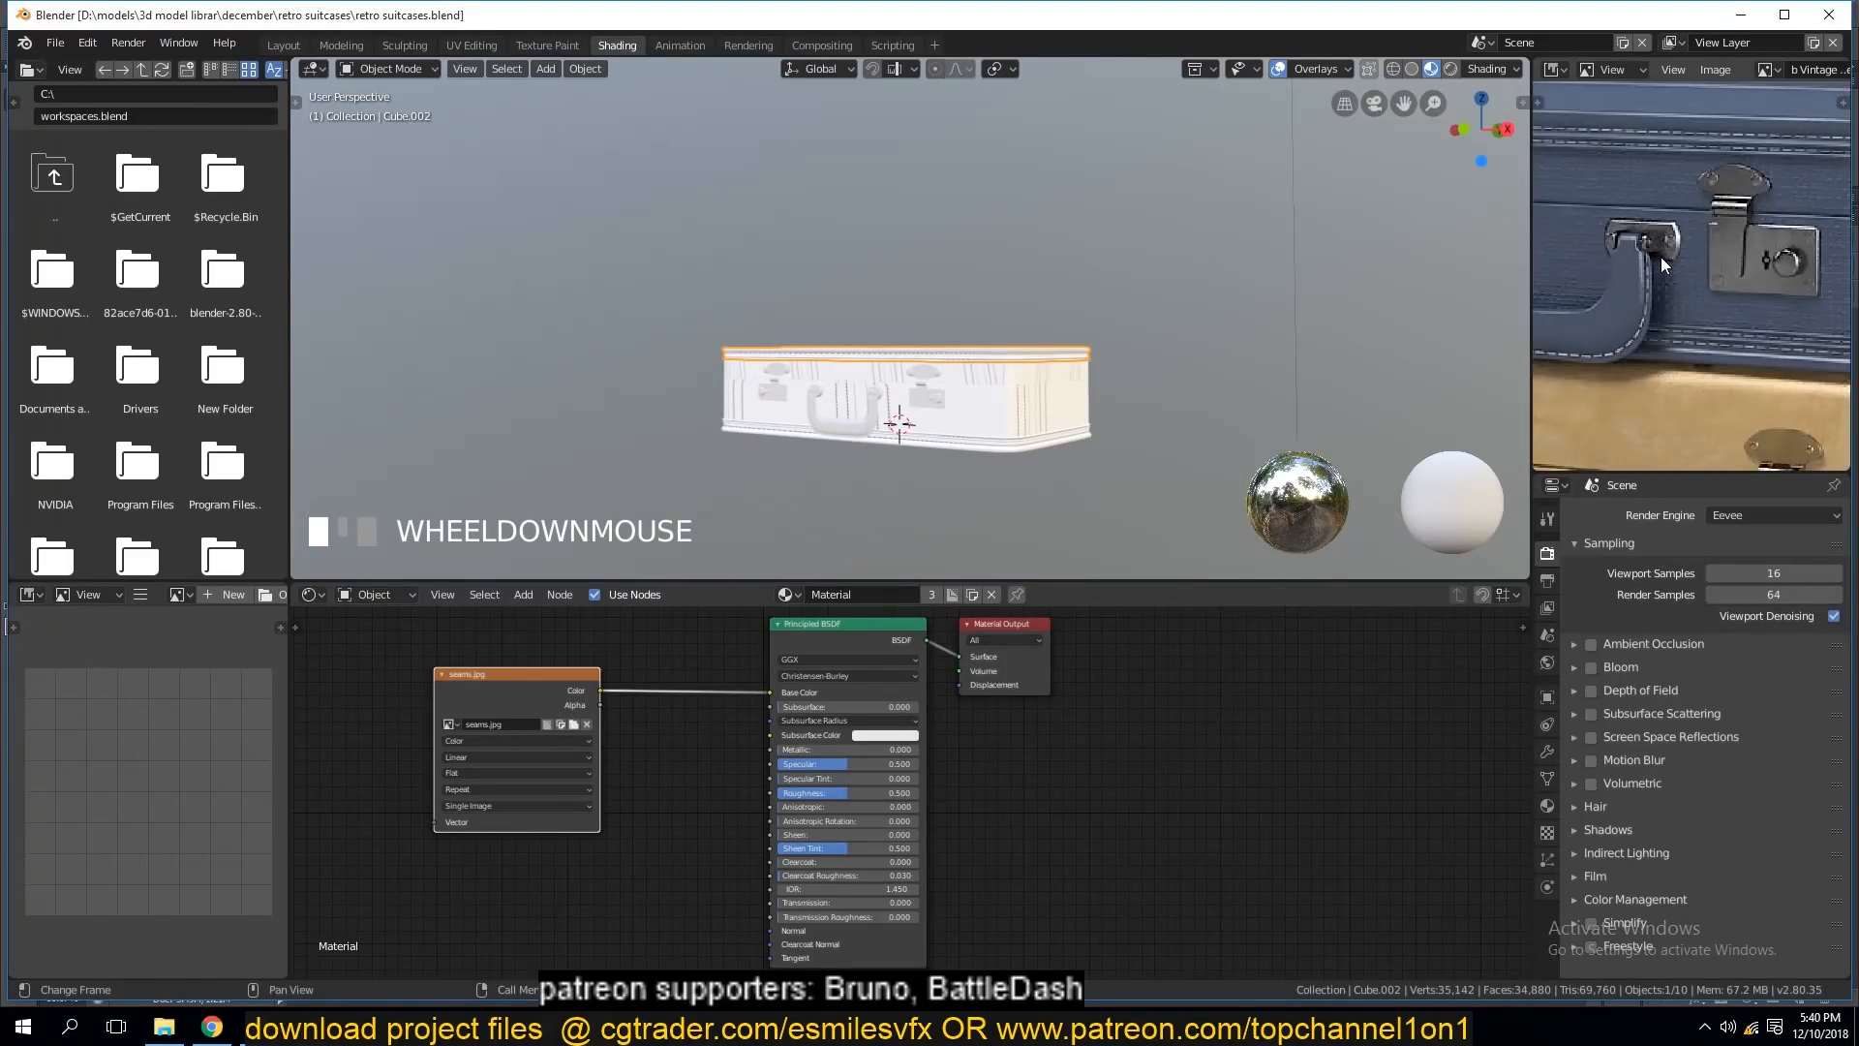
# Reselect the suitcase lid and spread the Principled BSDF and Material Output nodes apart in the material's node tree.
pyautogui.hotkey('alt', 'a')
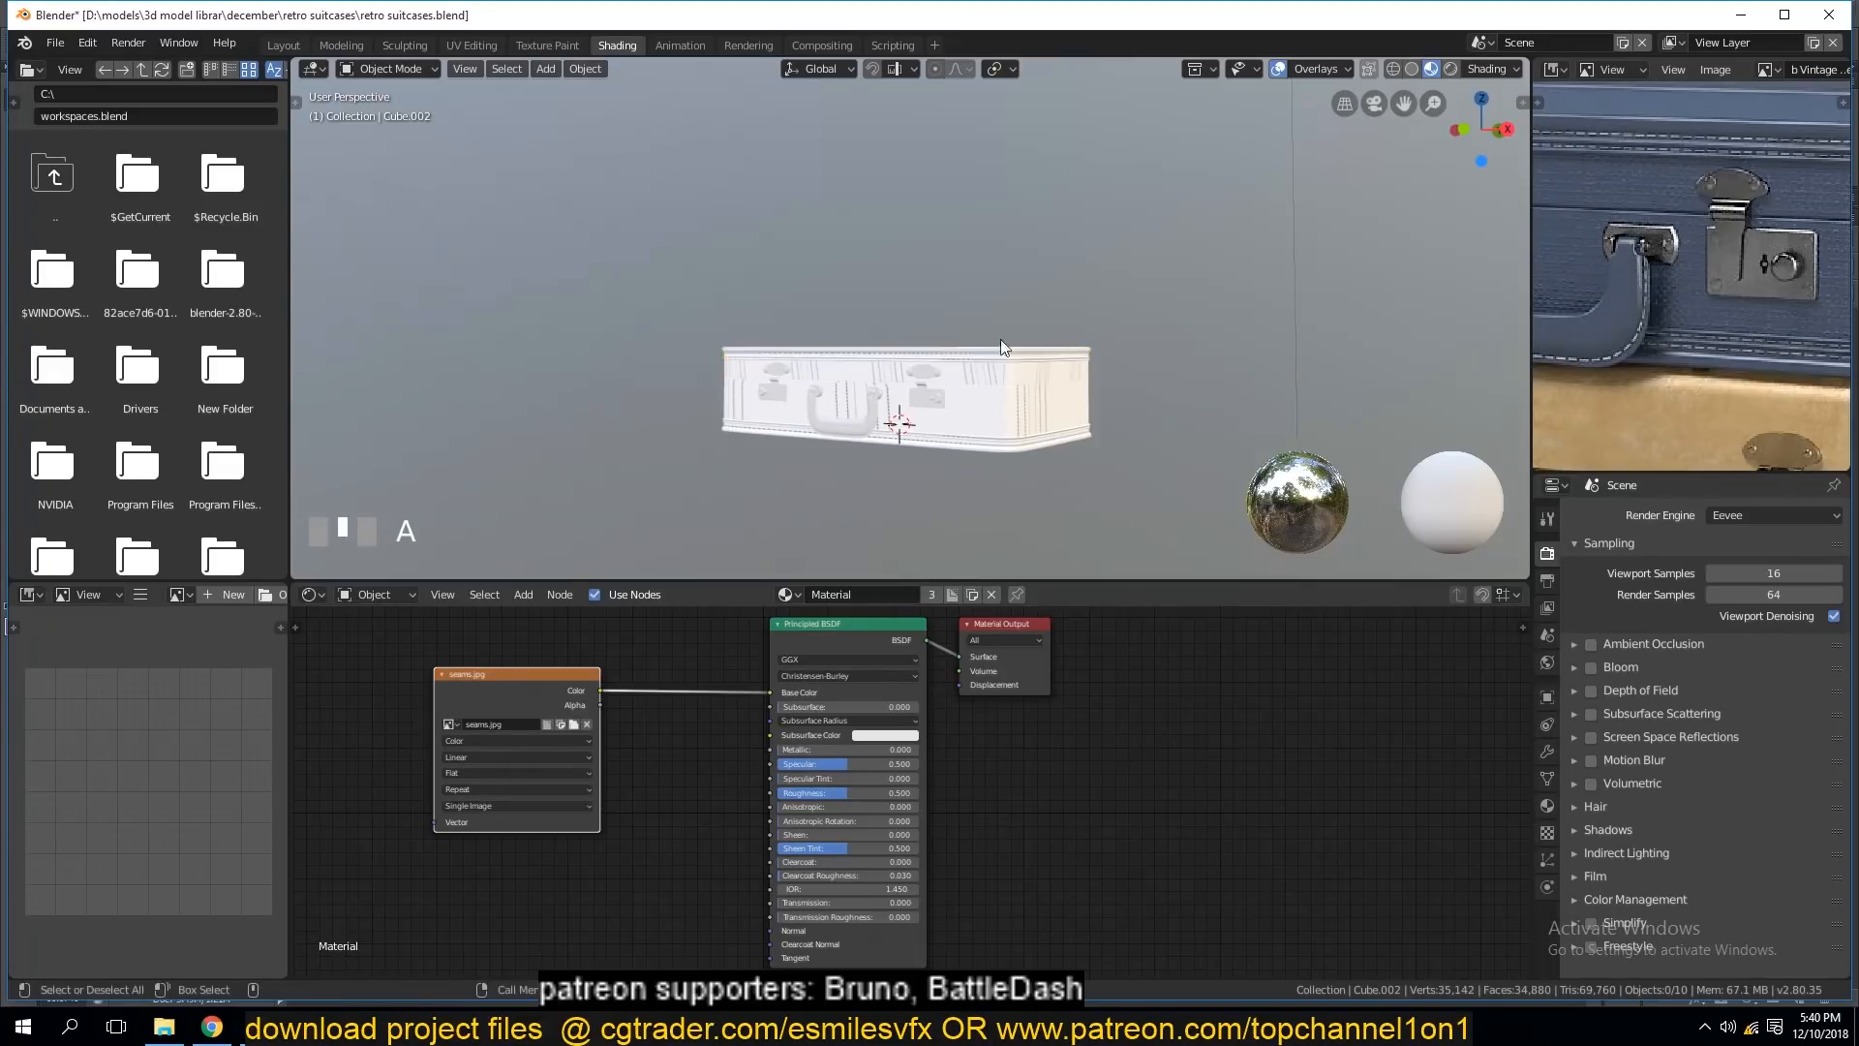
pyautogui.moveTo(1002, 339); pyautogui.dragTo(1004, 381, button='middle')
pyautogui.scroll(3, 1004, 381)
pyautogui.click(983, 406)
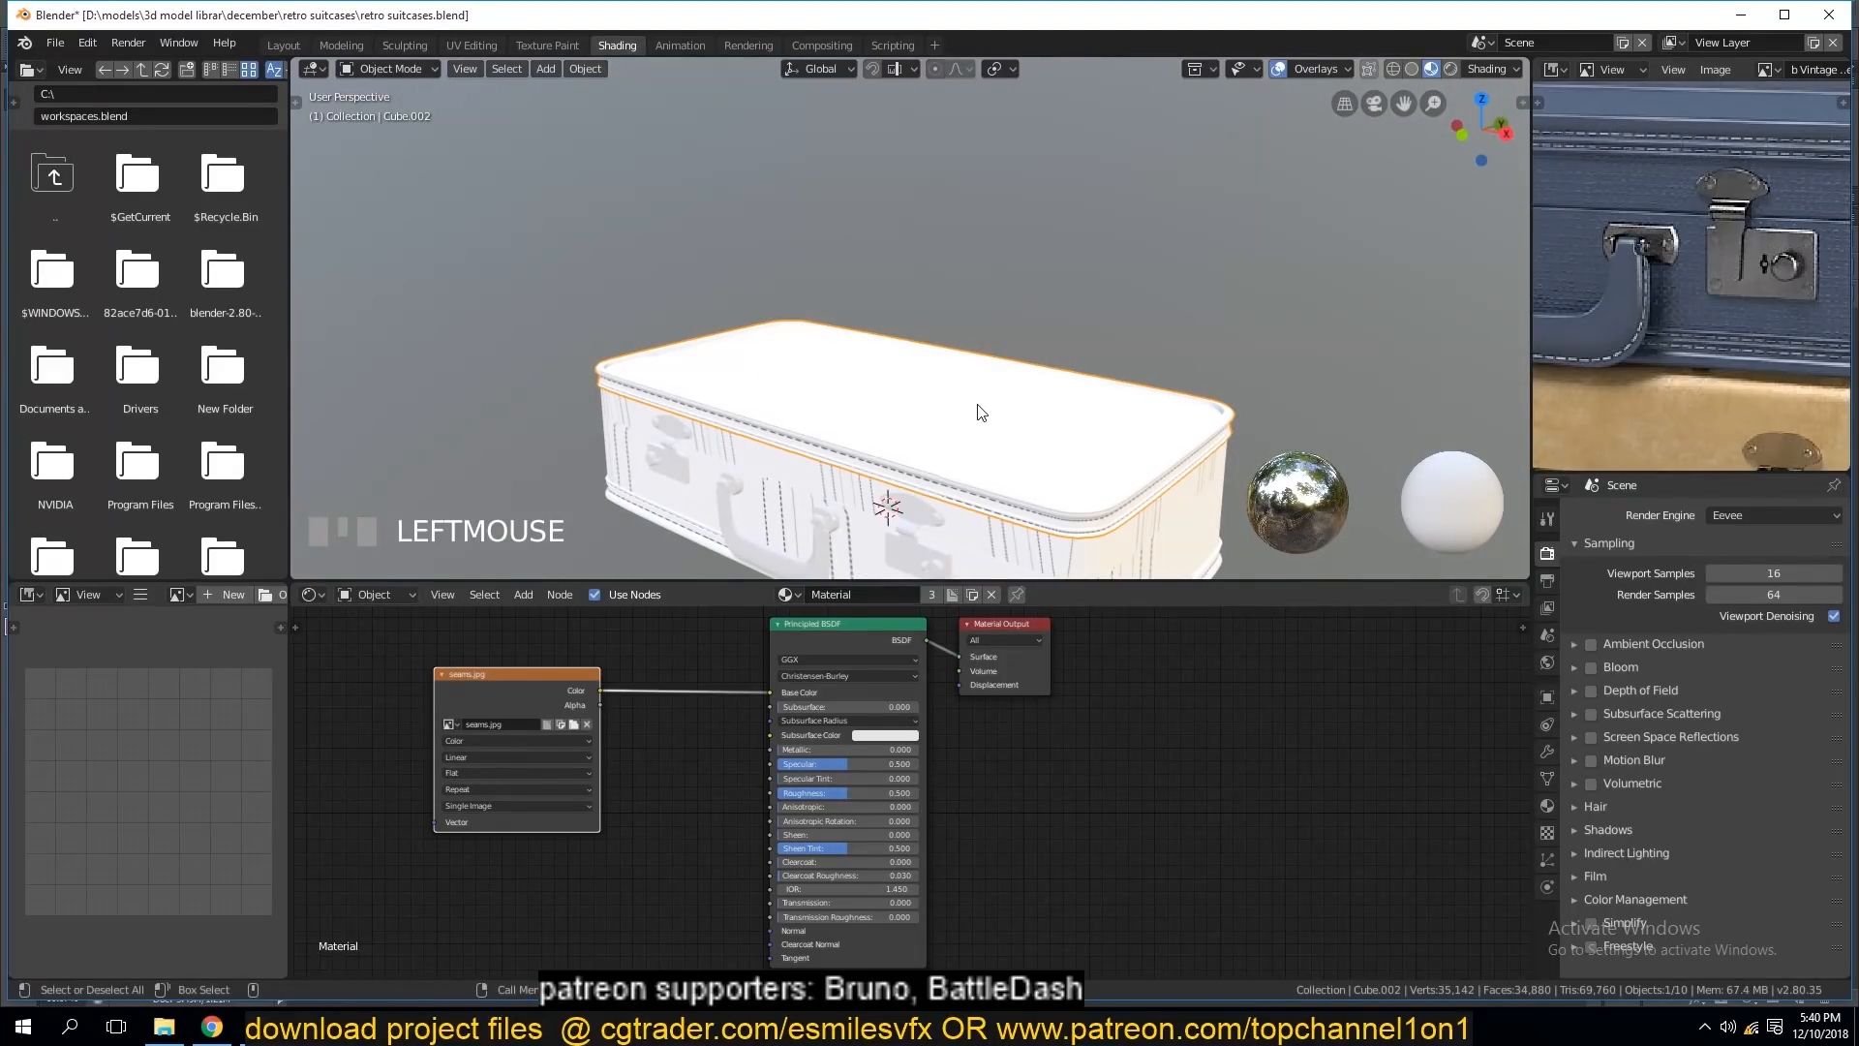
pyautogui.moveTo(839, 641); pyautogui.dragTo(772, 698)
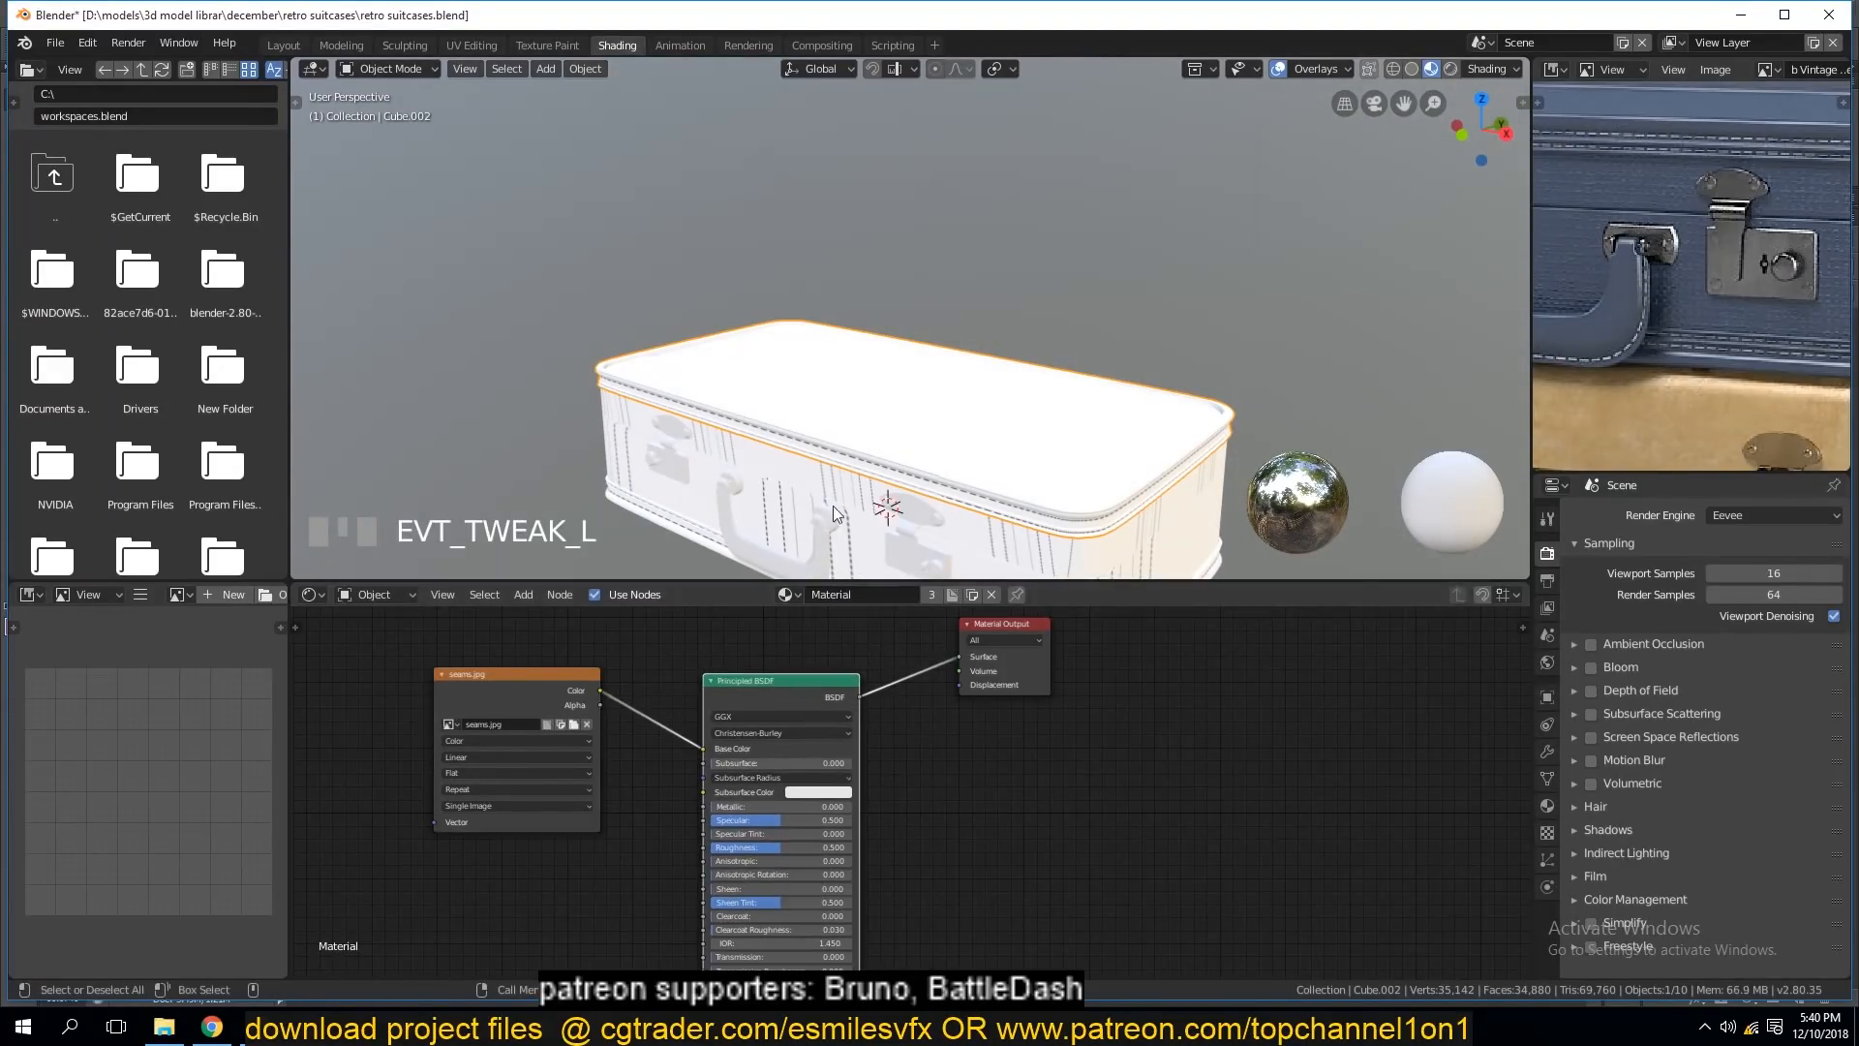
pyautogui.click(839, 440)
pyautogui.click(840, 428)
pyautogui.moveTo(990, 625); pyautogui.dragTo(1149, 676)
pyautogui.moveTo(779, 736); pyautogui.dragTo(932, 714)
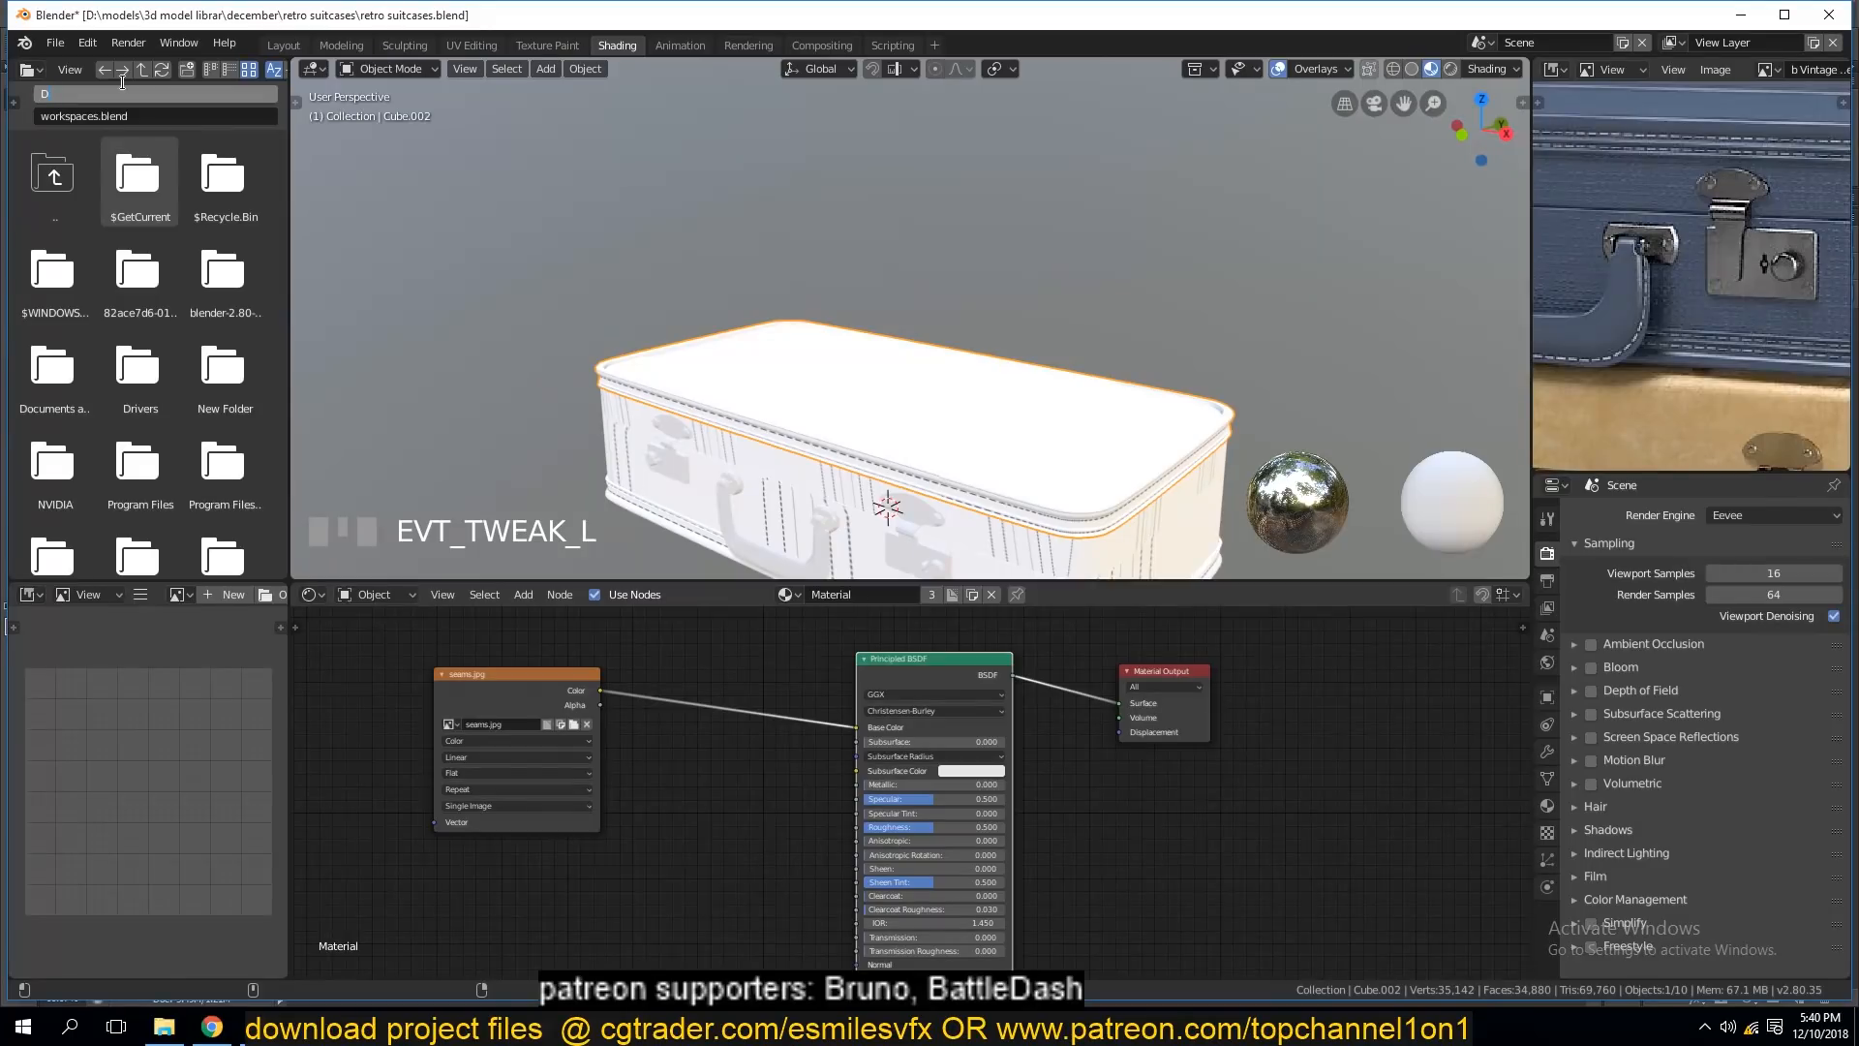
# Browse the file browser to the D:\models\3d model librar\TEXTURES folder.
pyautogui.press('Return')
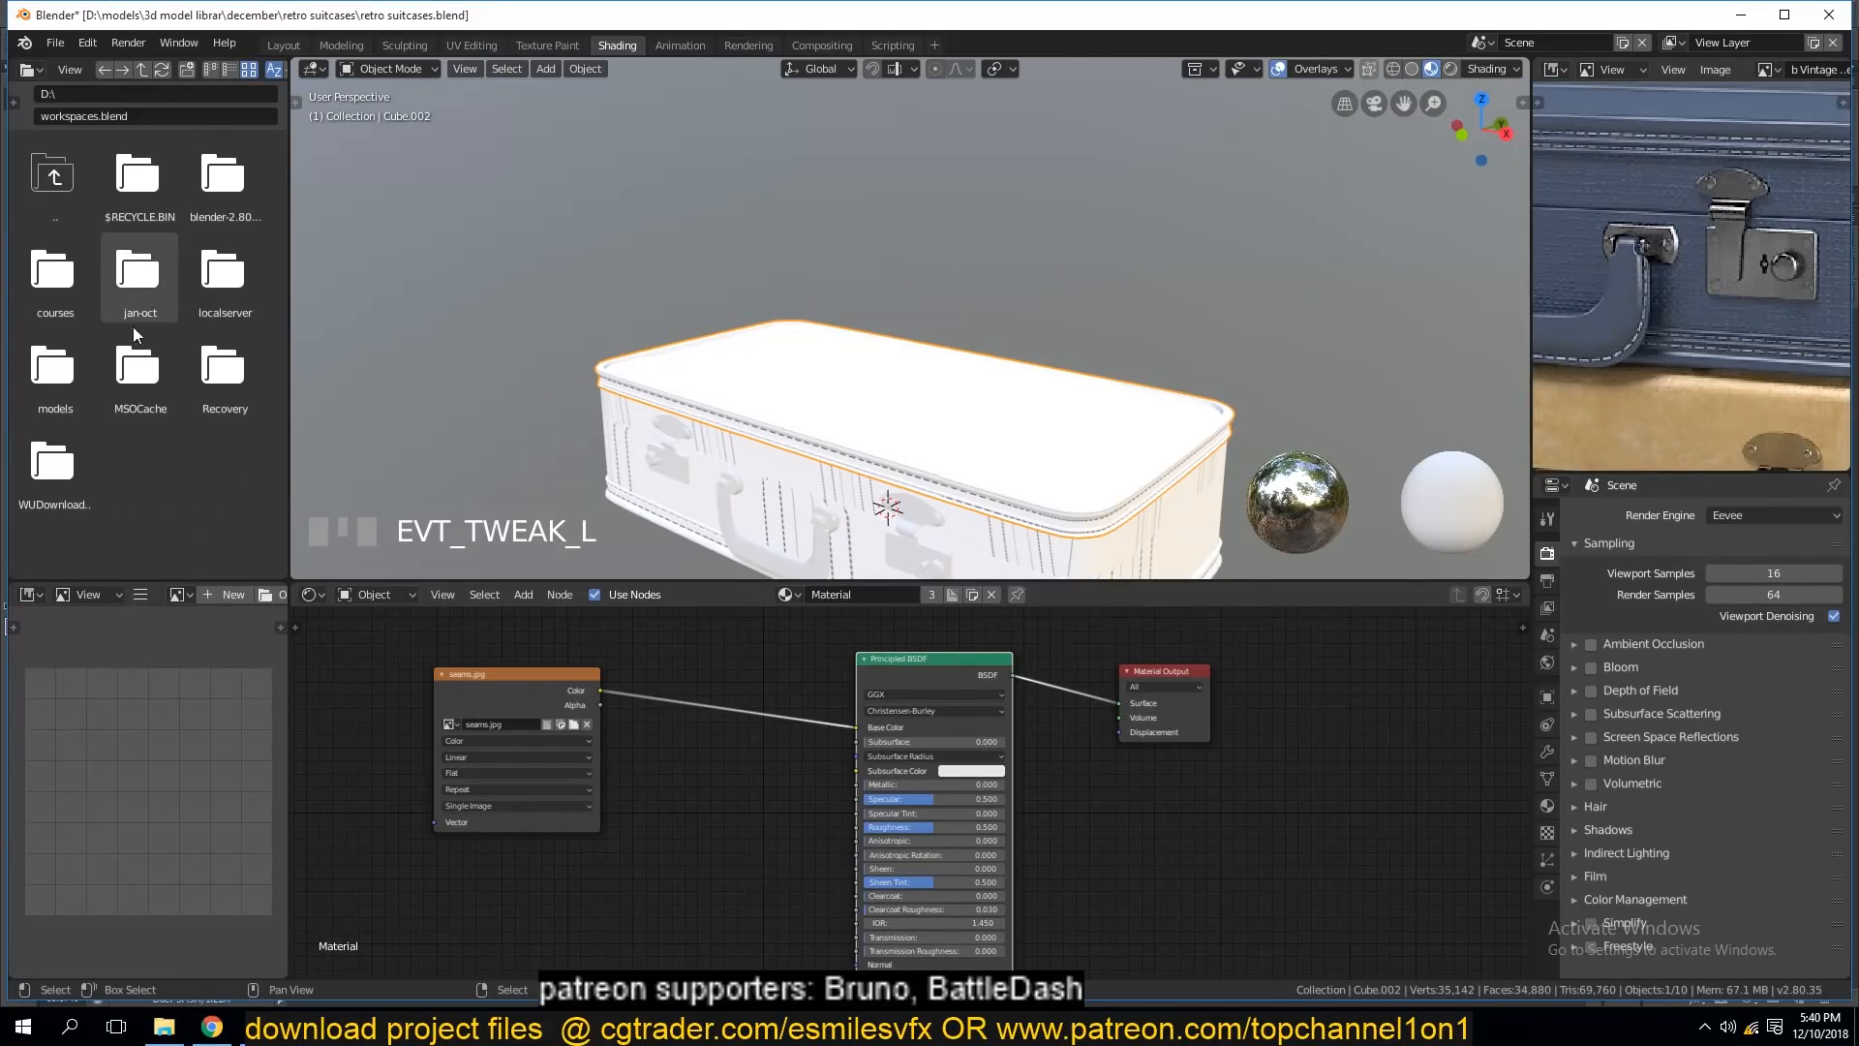
pyautogui.doubleClick(62, 383)
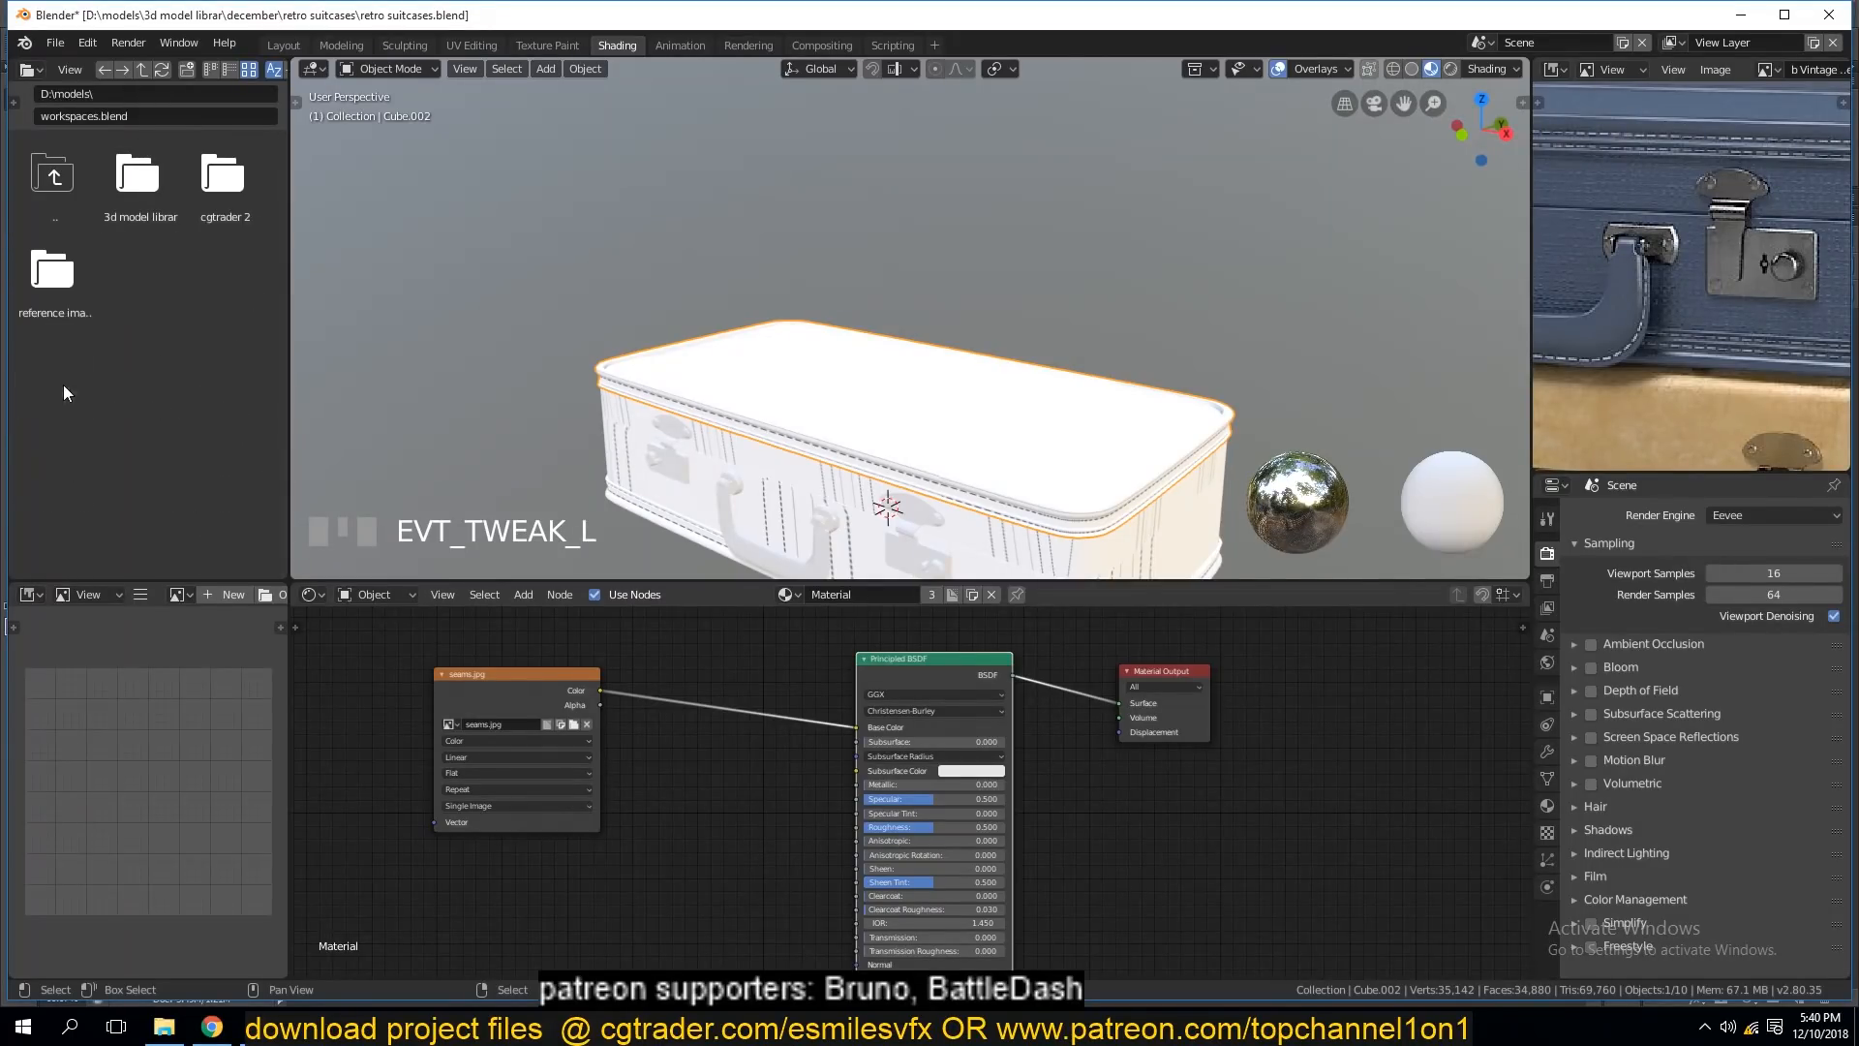
pyautogui.doubleClick(130, 209)
pyautogui.doubleClick(222, 367)
# Find the leather maps in the TEXTURES folder and select Leather05_col.jpg.
pyautogui.scroll(-3, 116, 397)
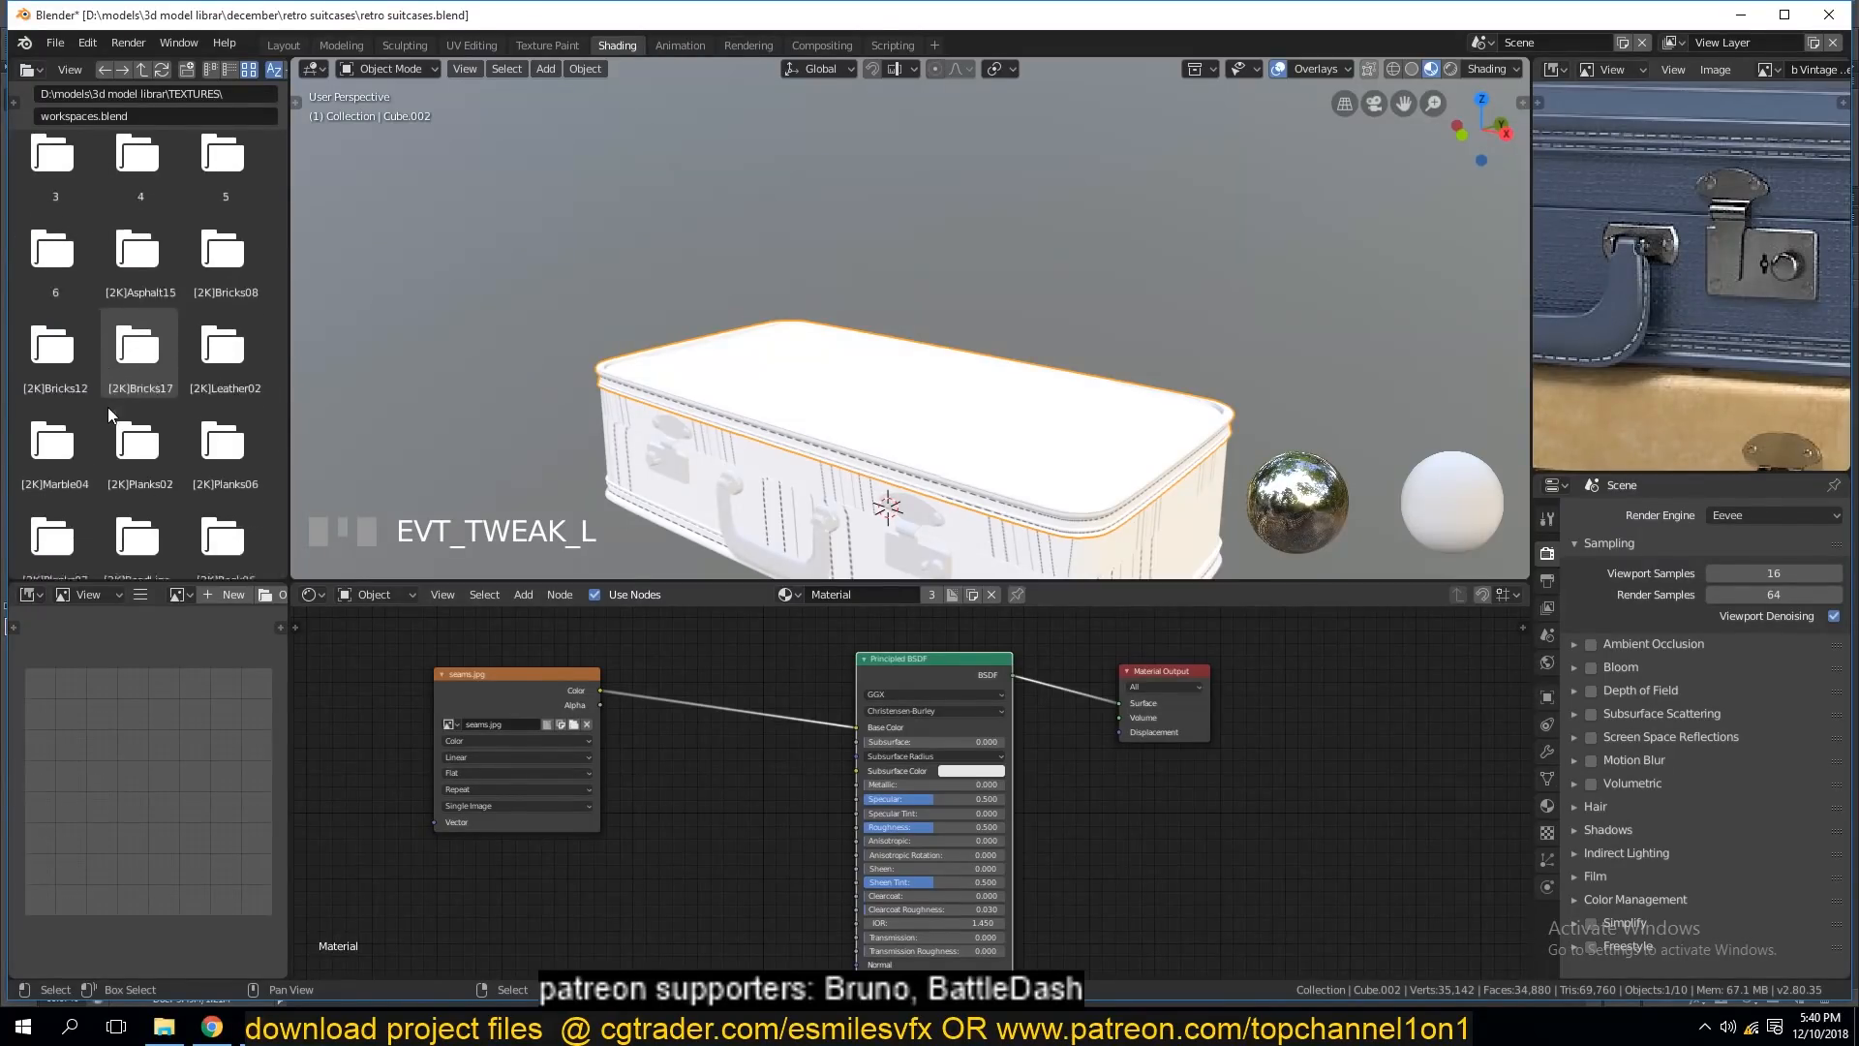
pyautogui.scroll(-8, 108, 410)
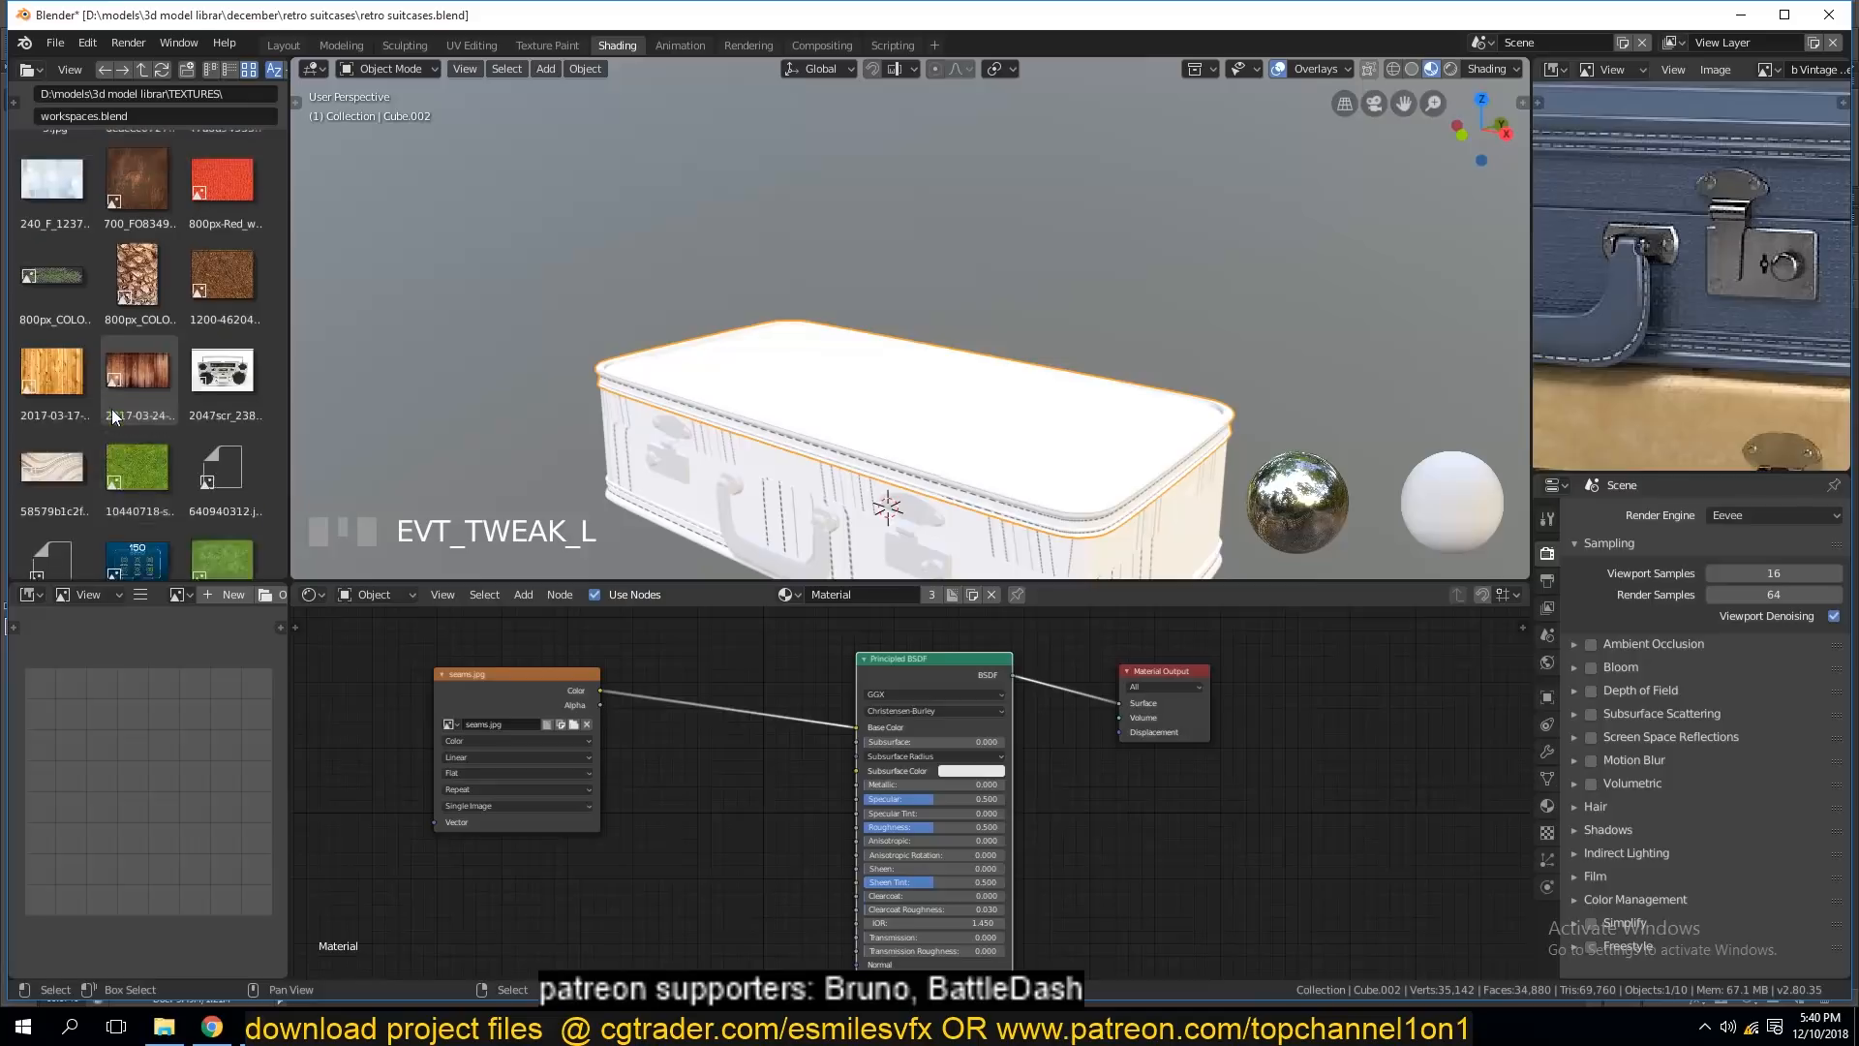
pyautogui.scroll(-10, 179, 427)
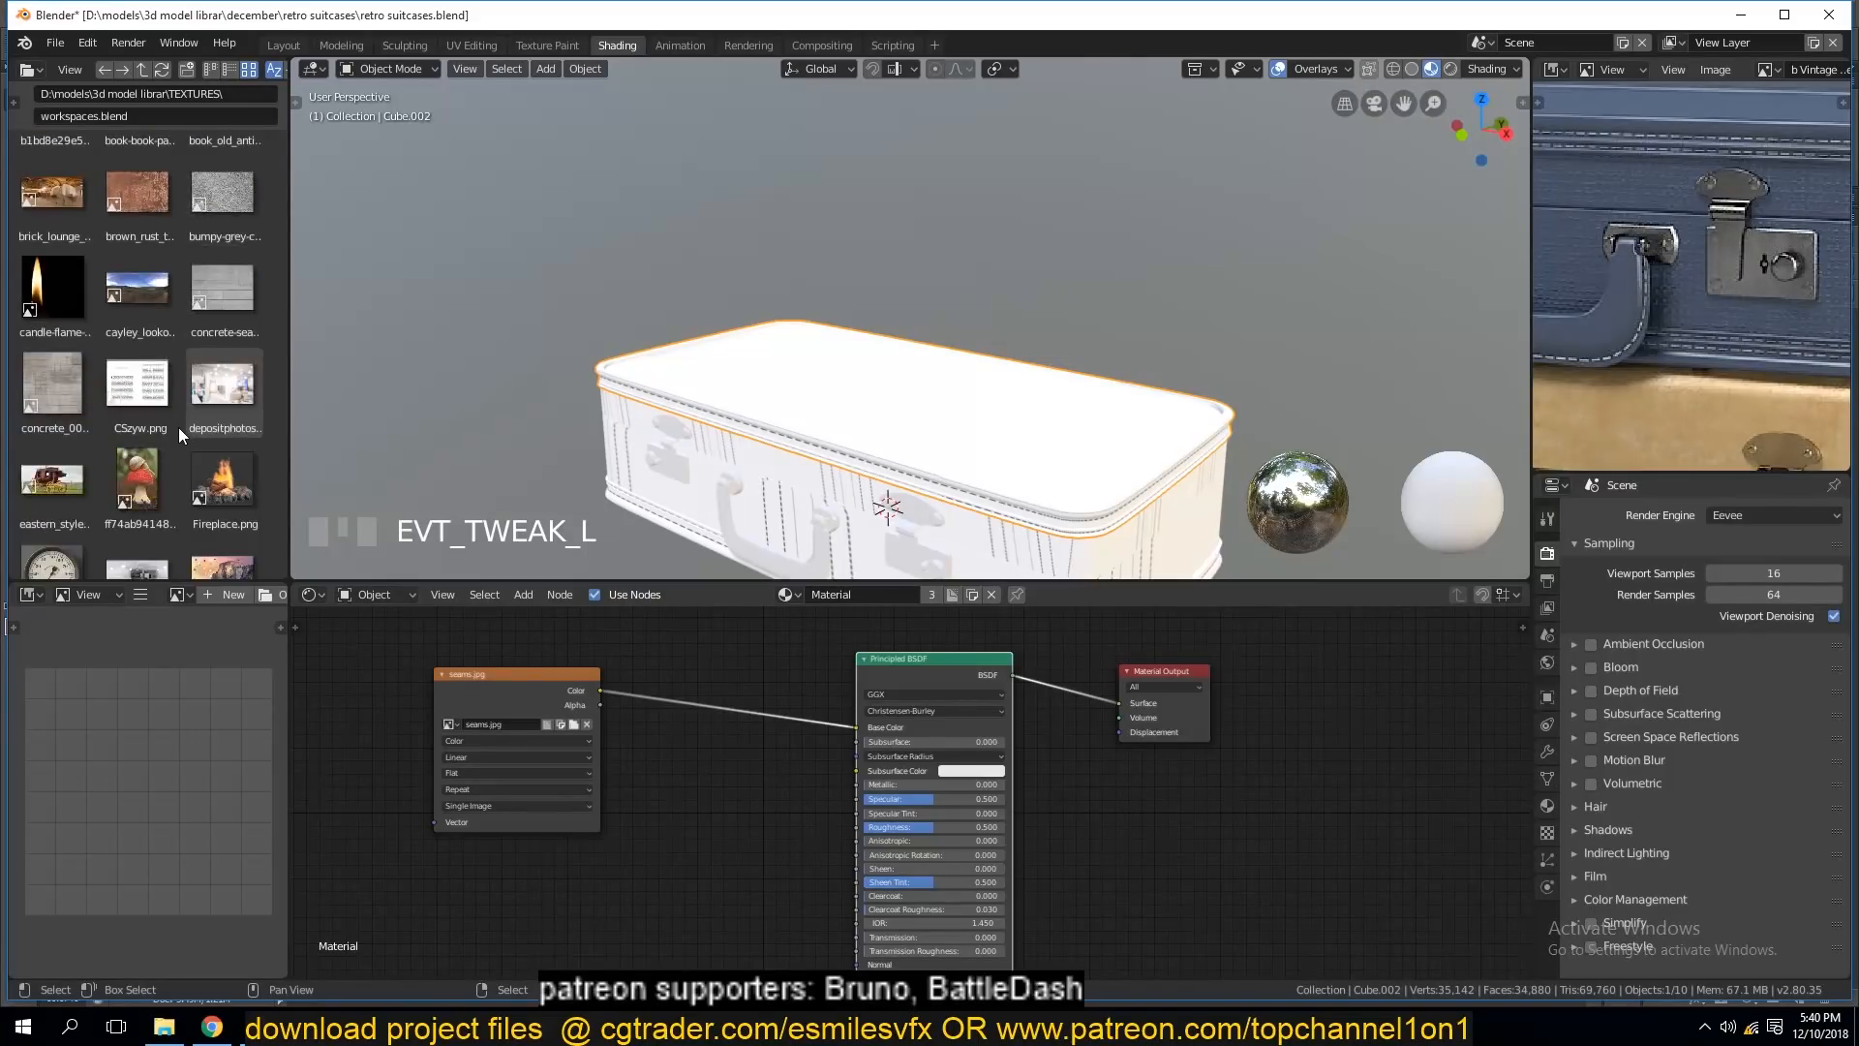
pyautogui.scroll(-4, 176, 443)
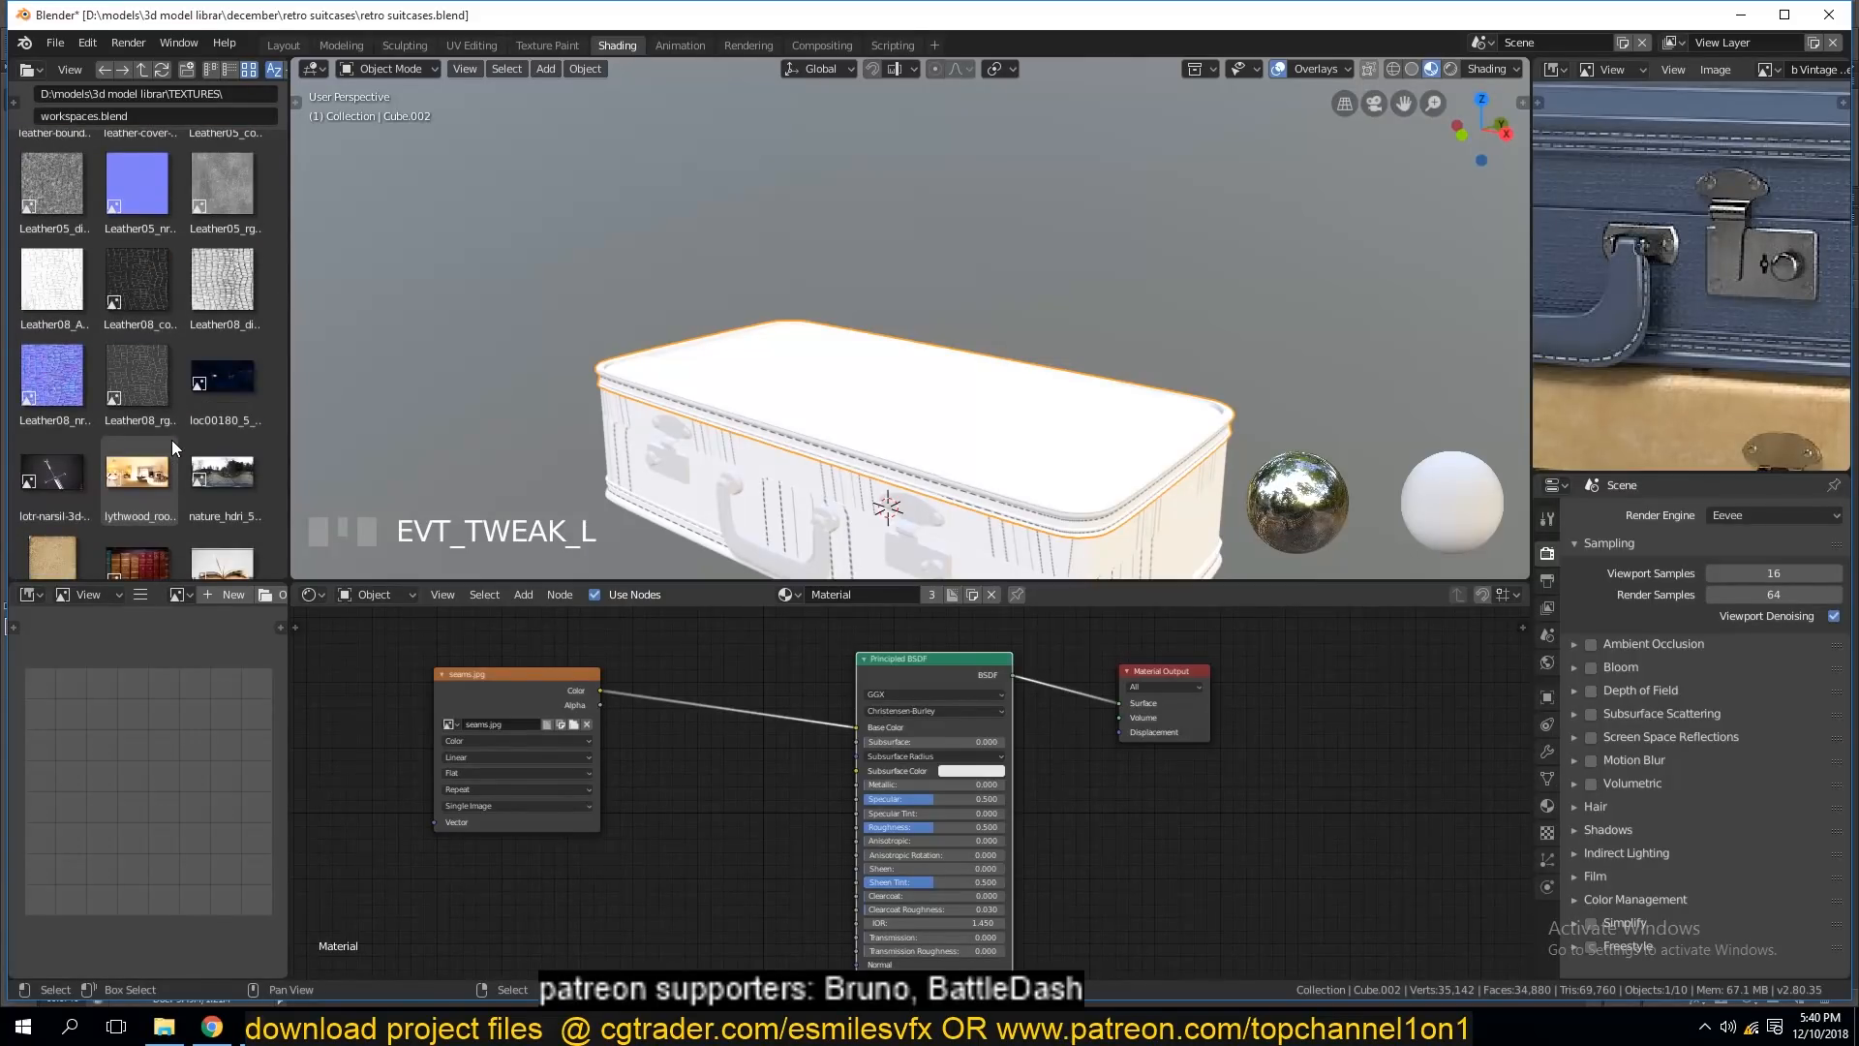
pyautogui.scroll(-5, 1685, 167)
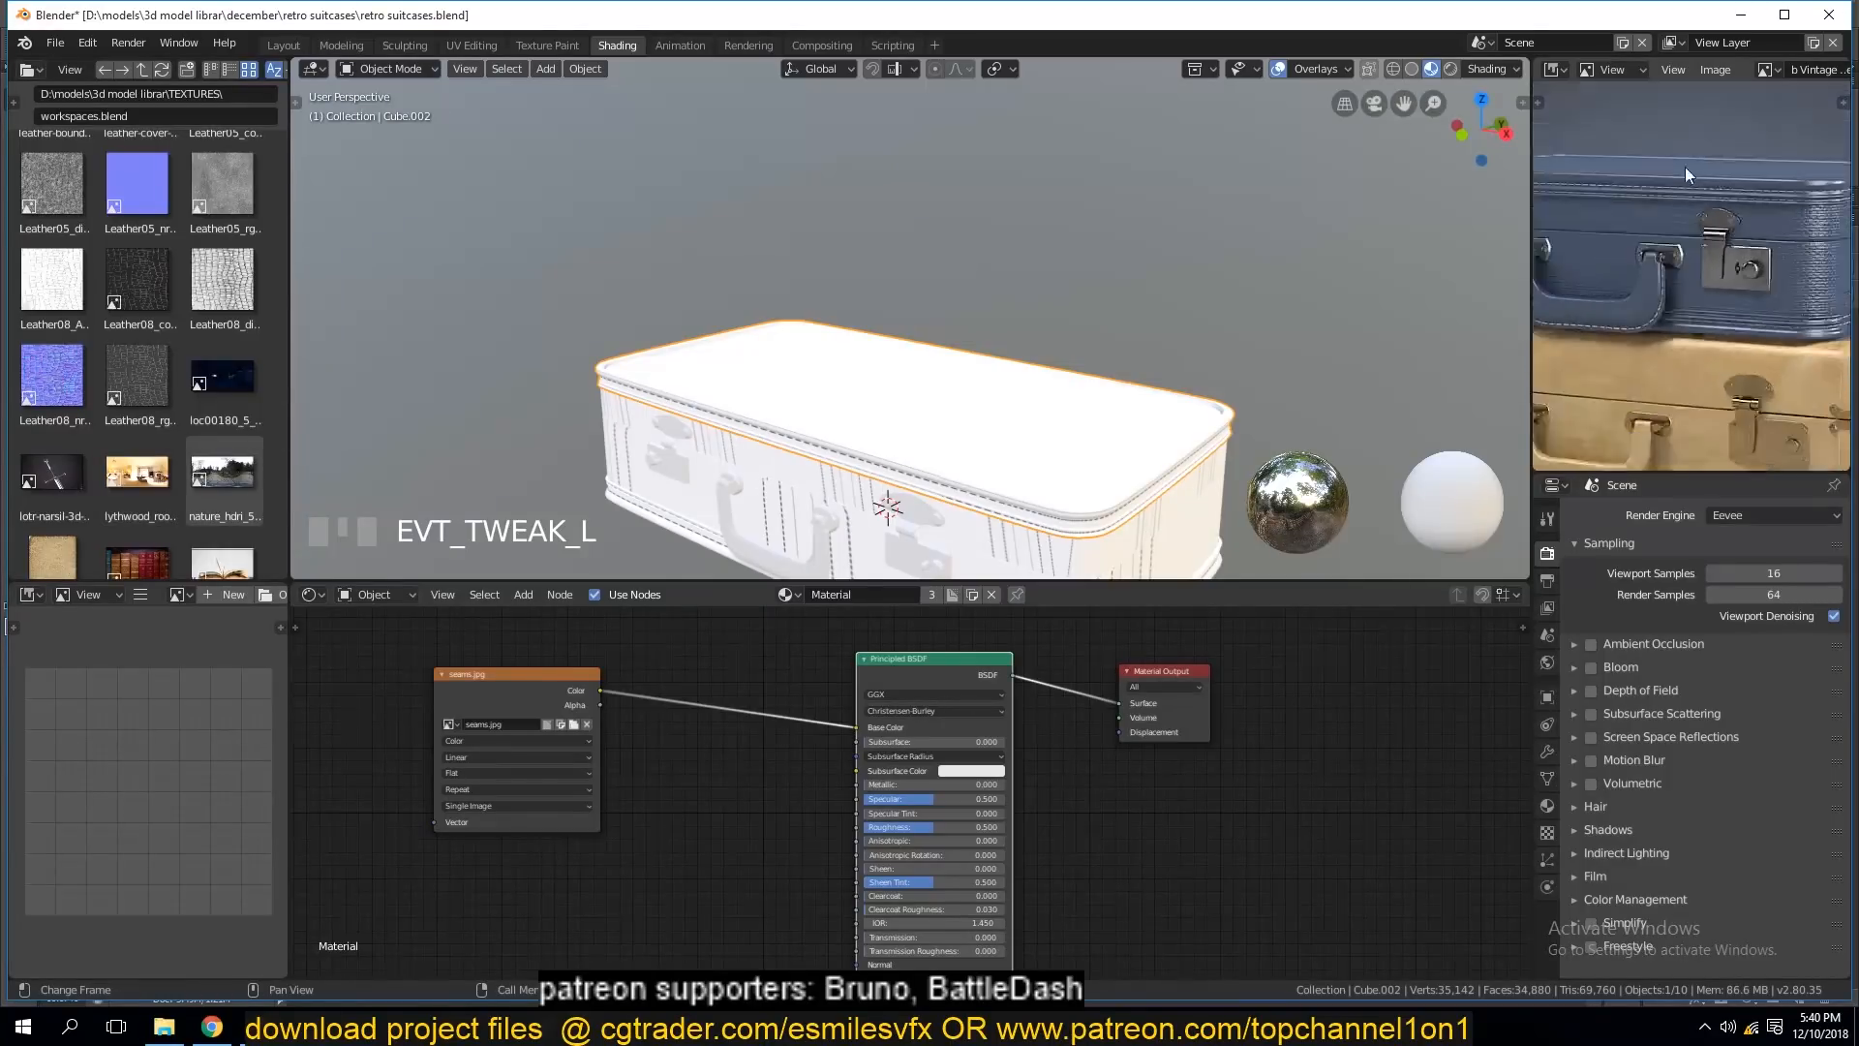
pyautogui.click(171, 278)
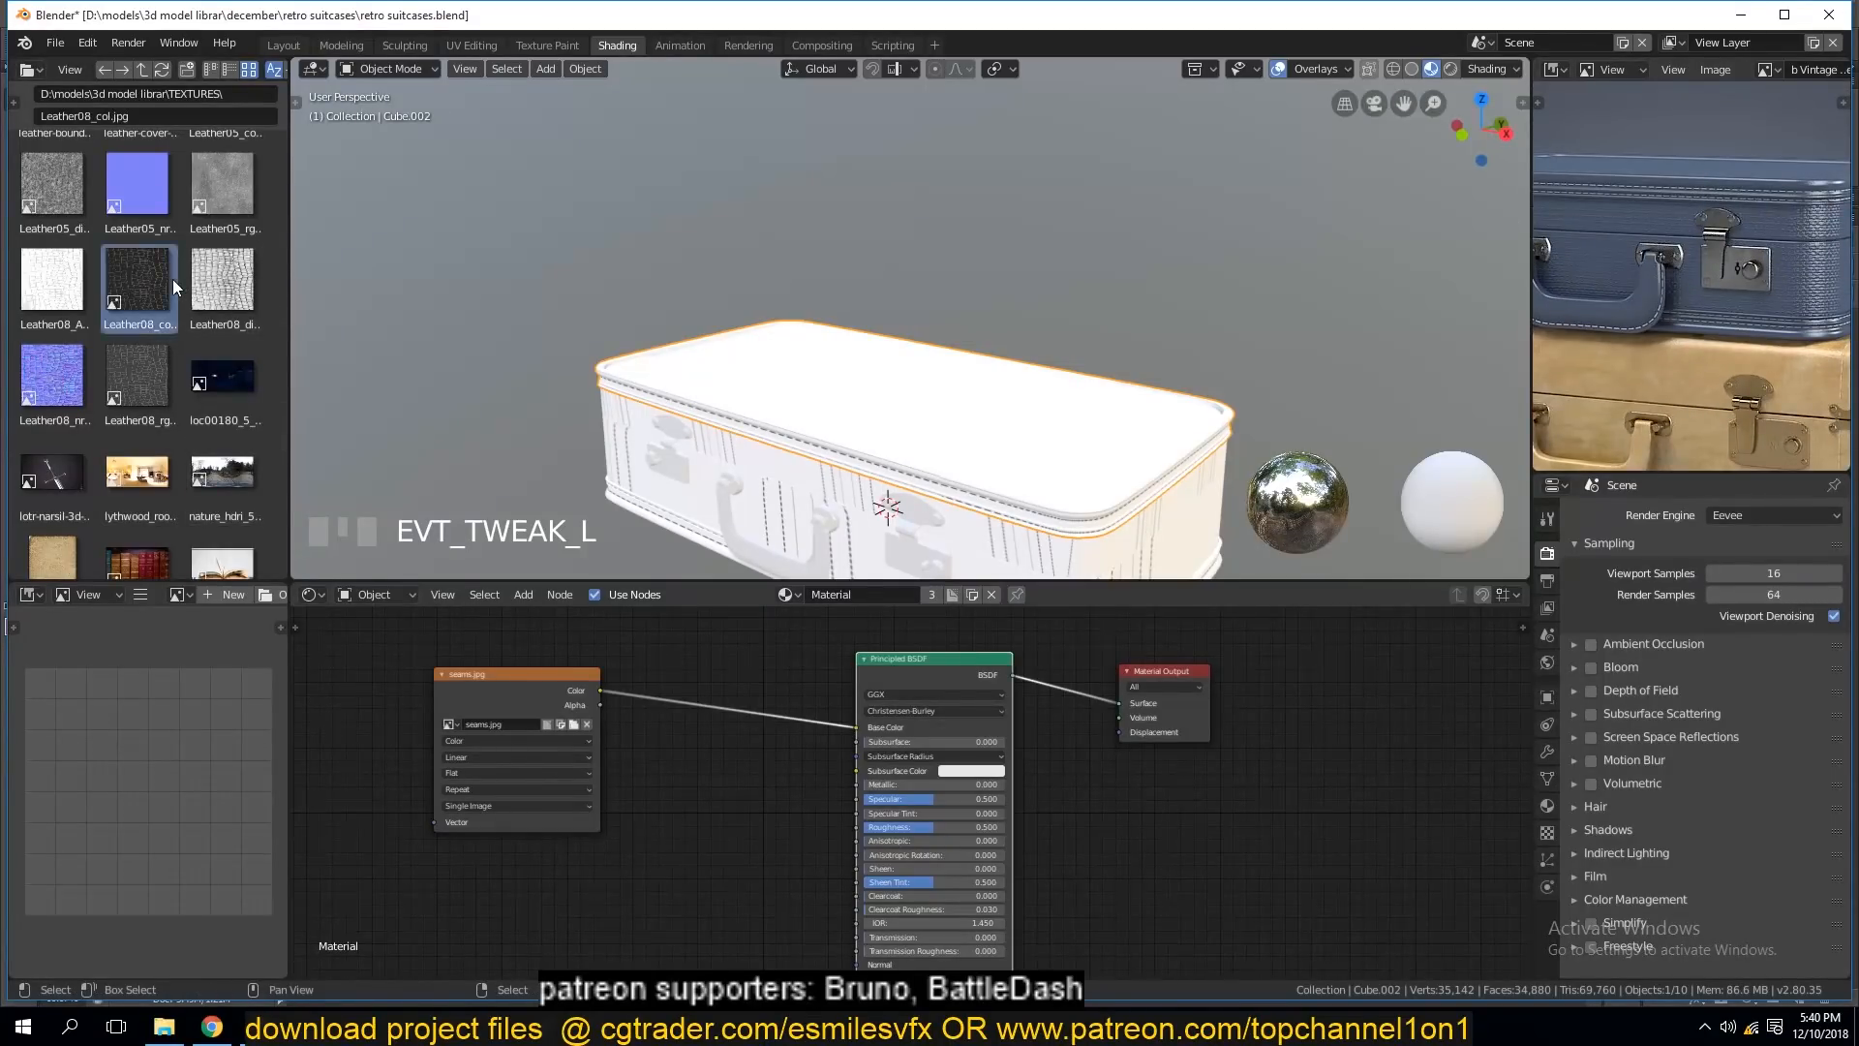
pyautogui.scroll(2, 233, 180)
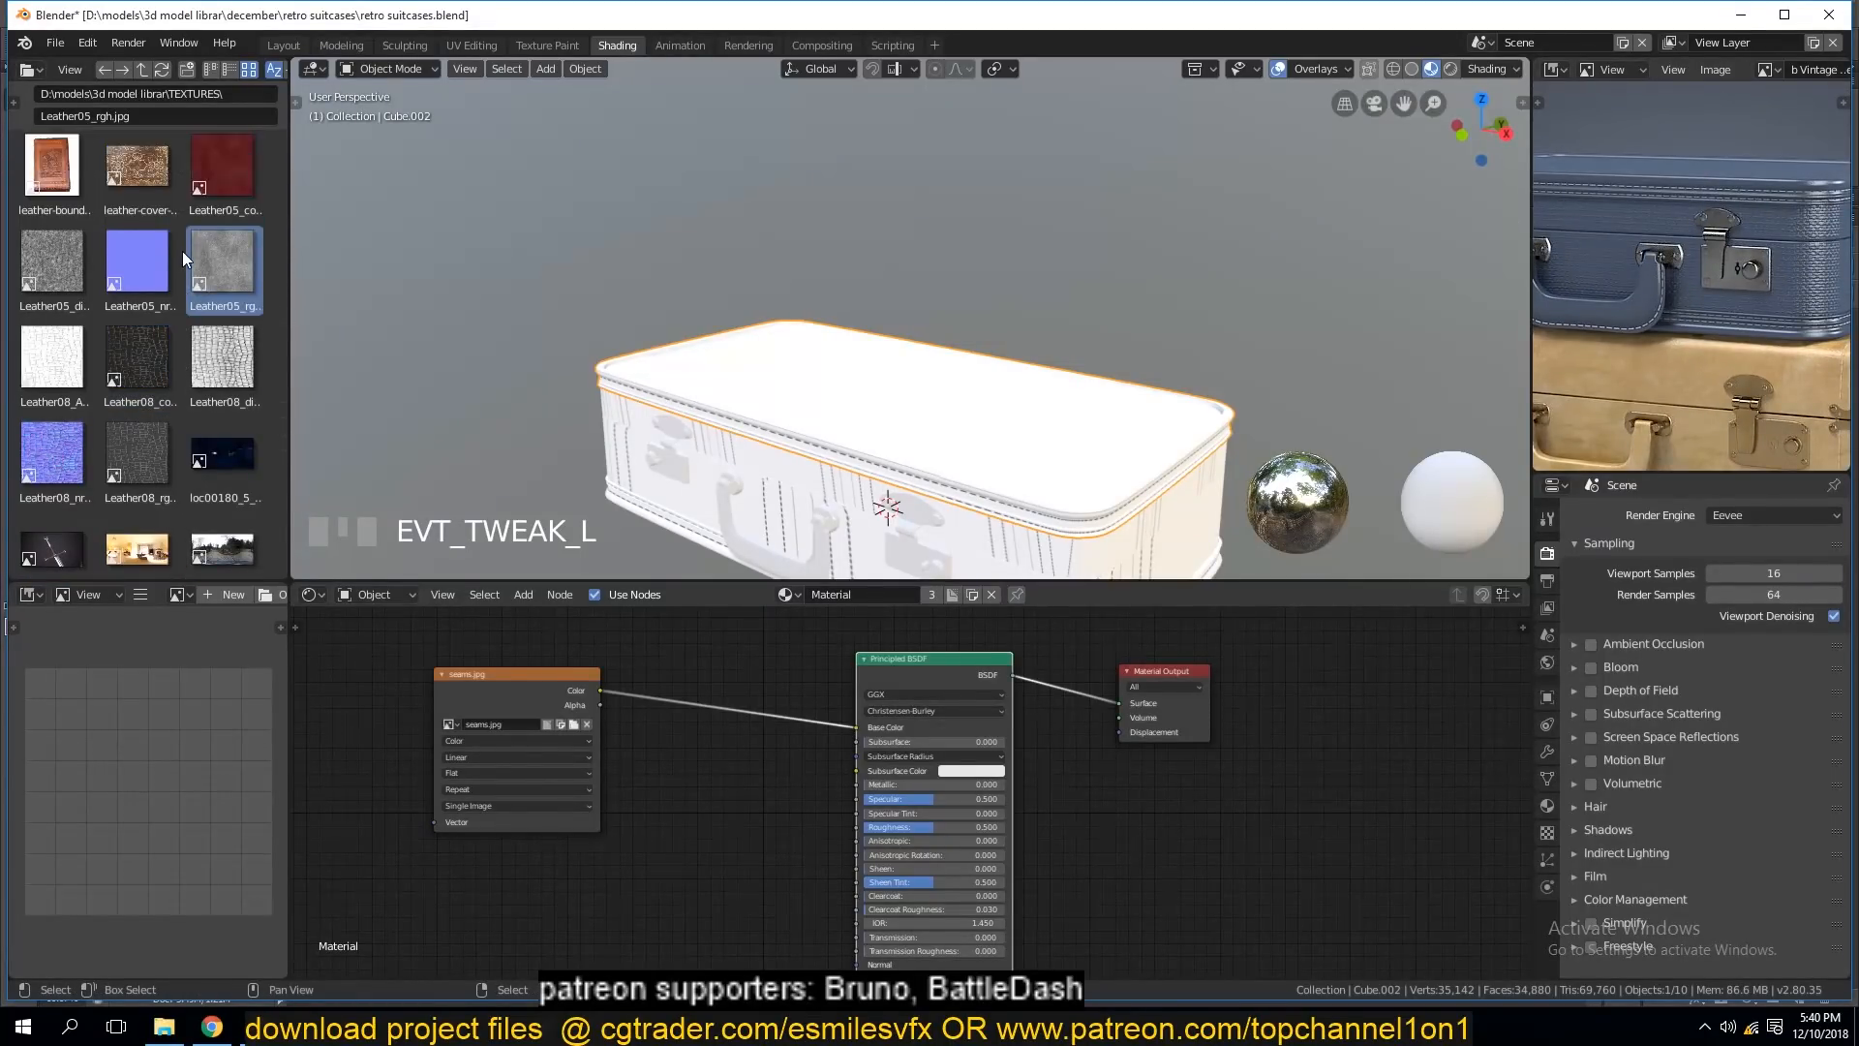
pyautogui.click(242, 200)
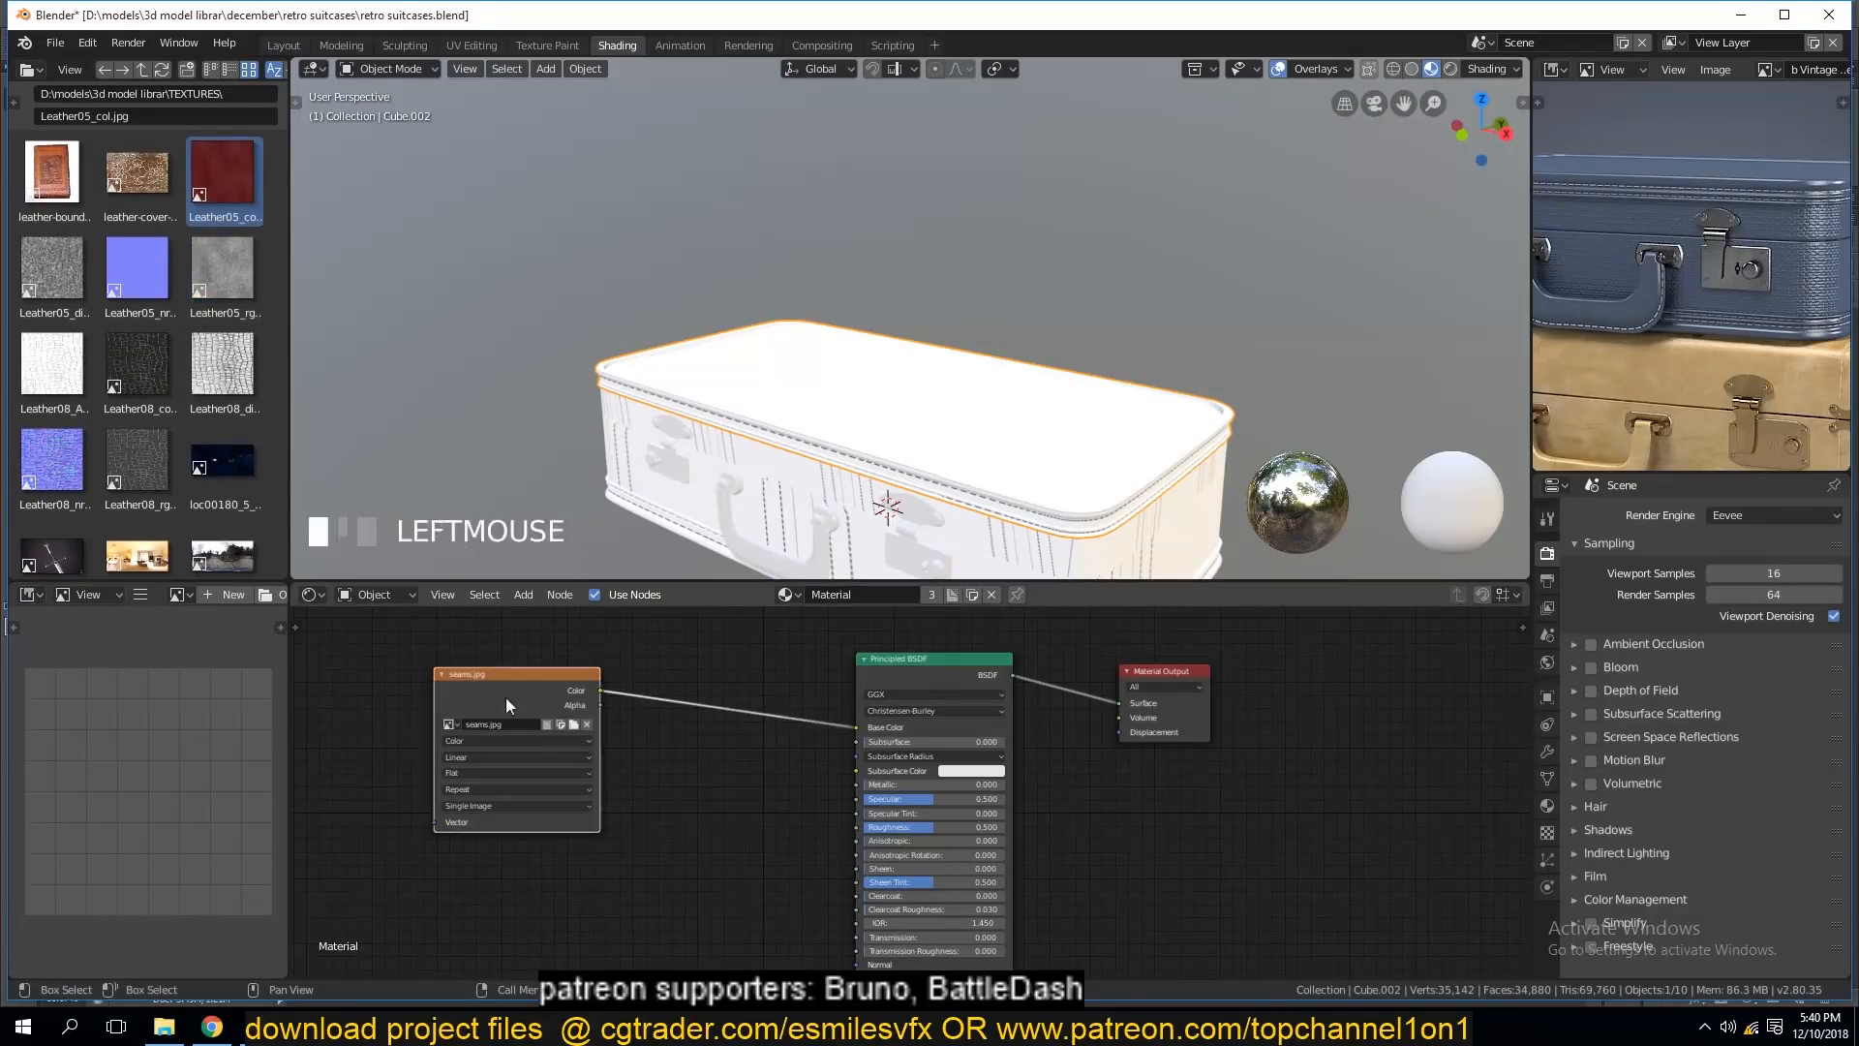
# Move the seams.jpg node aside, add Leather05_col.jpg as an image node, and connect its Color to Base Color.
pyautogui.moveTo(505, 697); pyautogui.dragTo(421, 823)
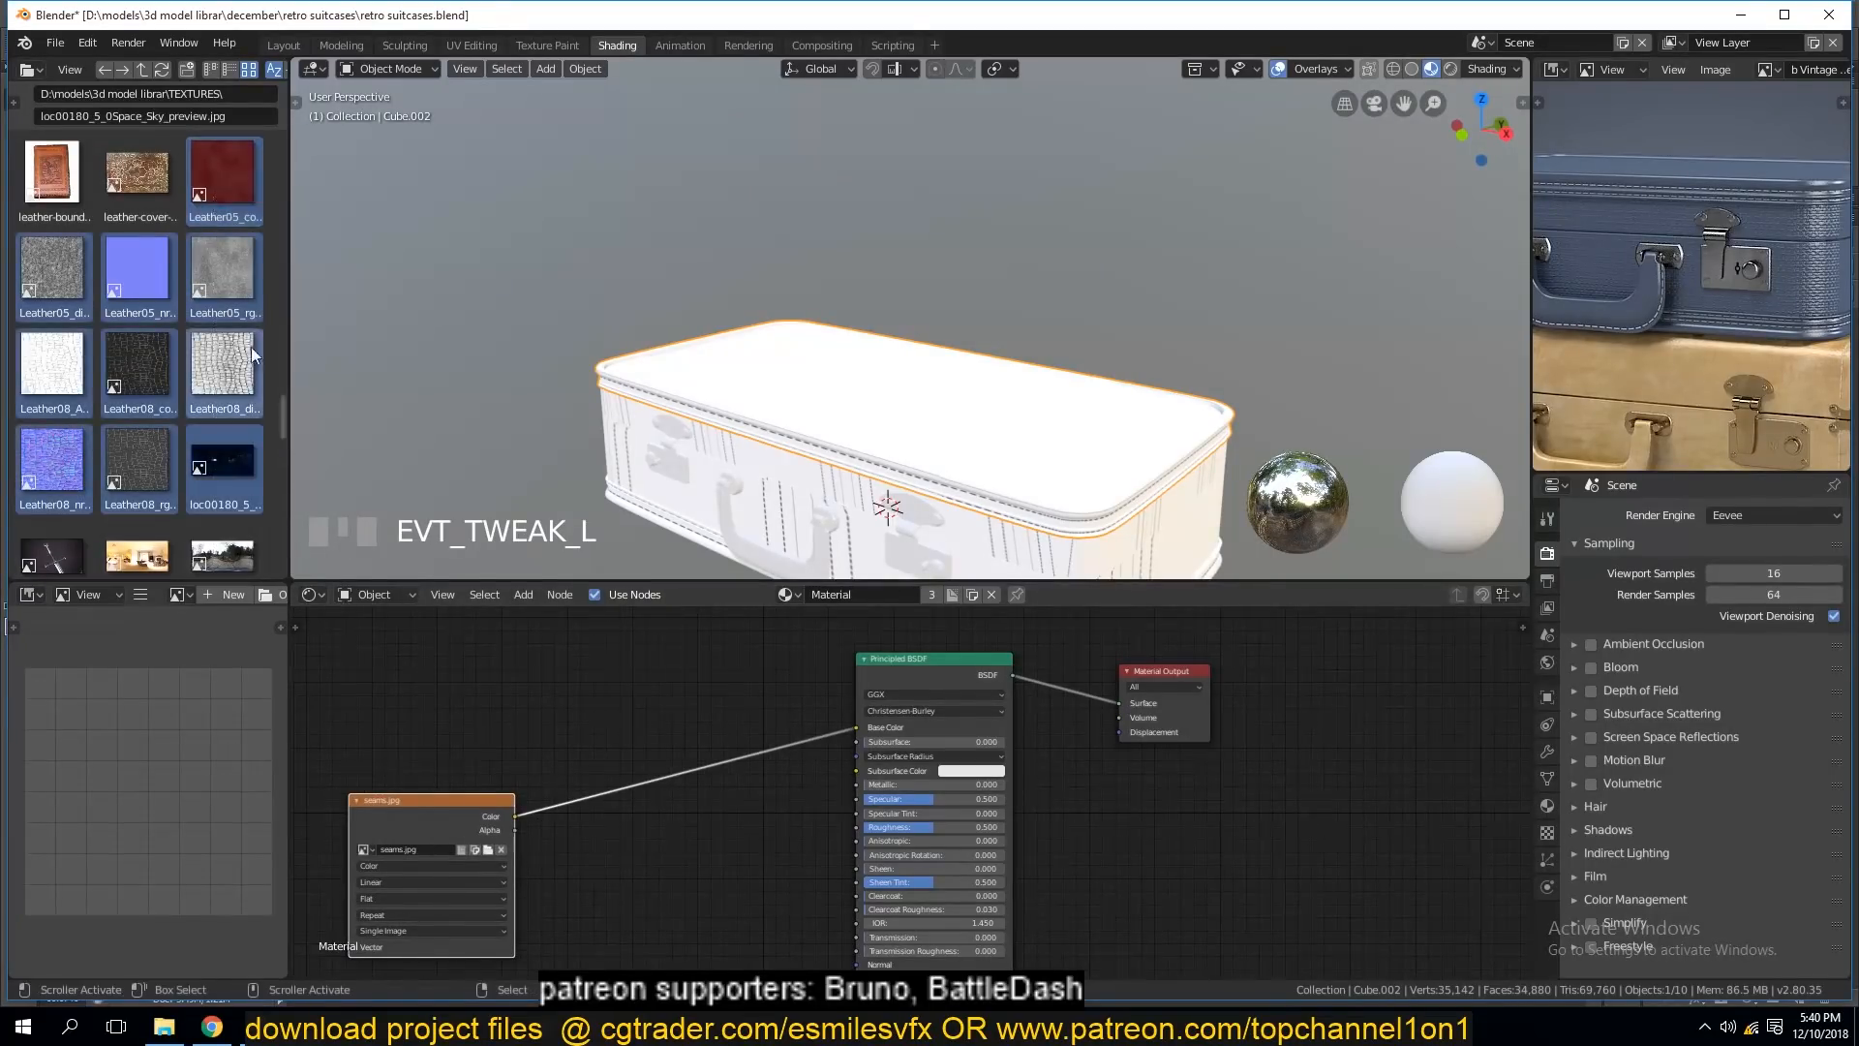
pyautogui.moveTo(205, 200); pyautogui.dragTo(685, 703)
pyautogui.moveTo(874, 734); pyautogui.dragTo(864, 728)
pyautogui.moveTo(886, 436)
pyautogui.mouseDown(button='middle')
pyautogui.moveTo(848, 352)
pyautogui.moveTo(794, 316)
pyautogui.moveTo(926, 389)
pyautogui.moveTo(901, 405)
pyautogui.mouseUp(button='middle')
pyautogui.hotkey('alt', 'a')
pyautogui.moveTo(866, 464); pyautogui.dragTo(874, 354, button='middle')
# Add the Leather05 displacement map as an image node and connect its Color to the Material Output's Displacement.
pyautogui.moveTo(361, 800); pyautogui.dragTo(276, 906)
pyautogui.moveTo(60, 295); pyautogui.dragTo(1176, 706)
pyautogui.click(1271, 669)
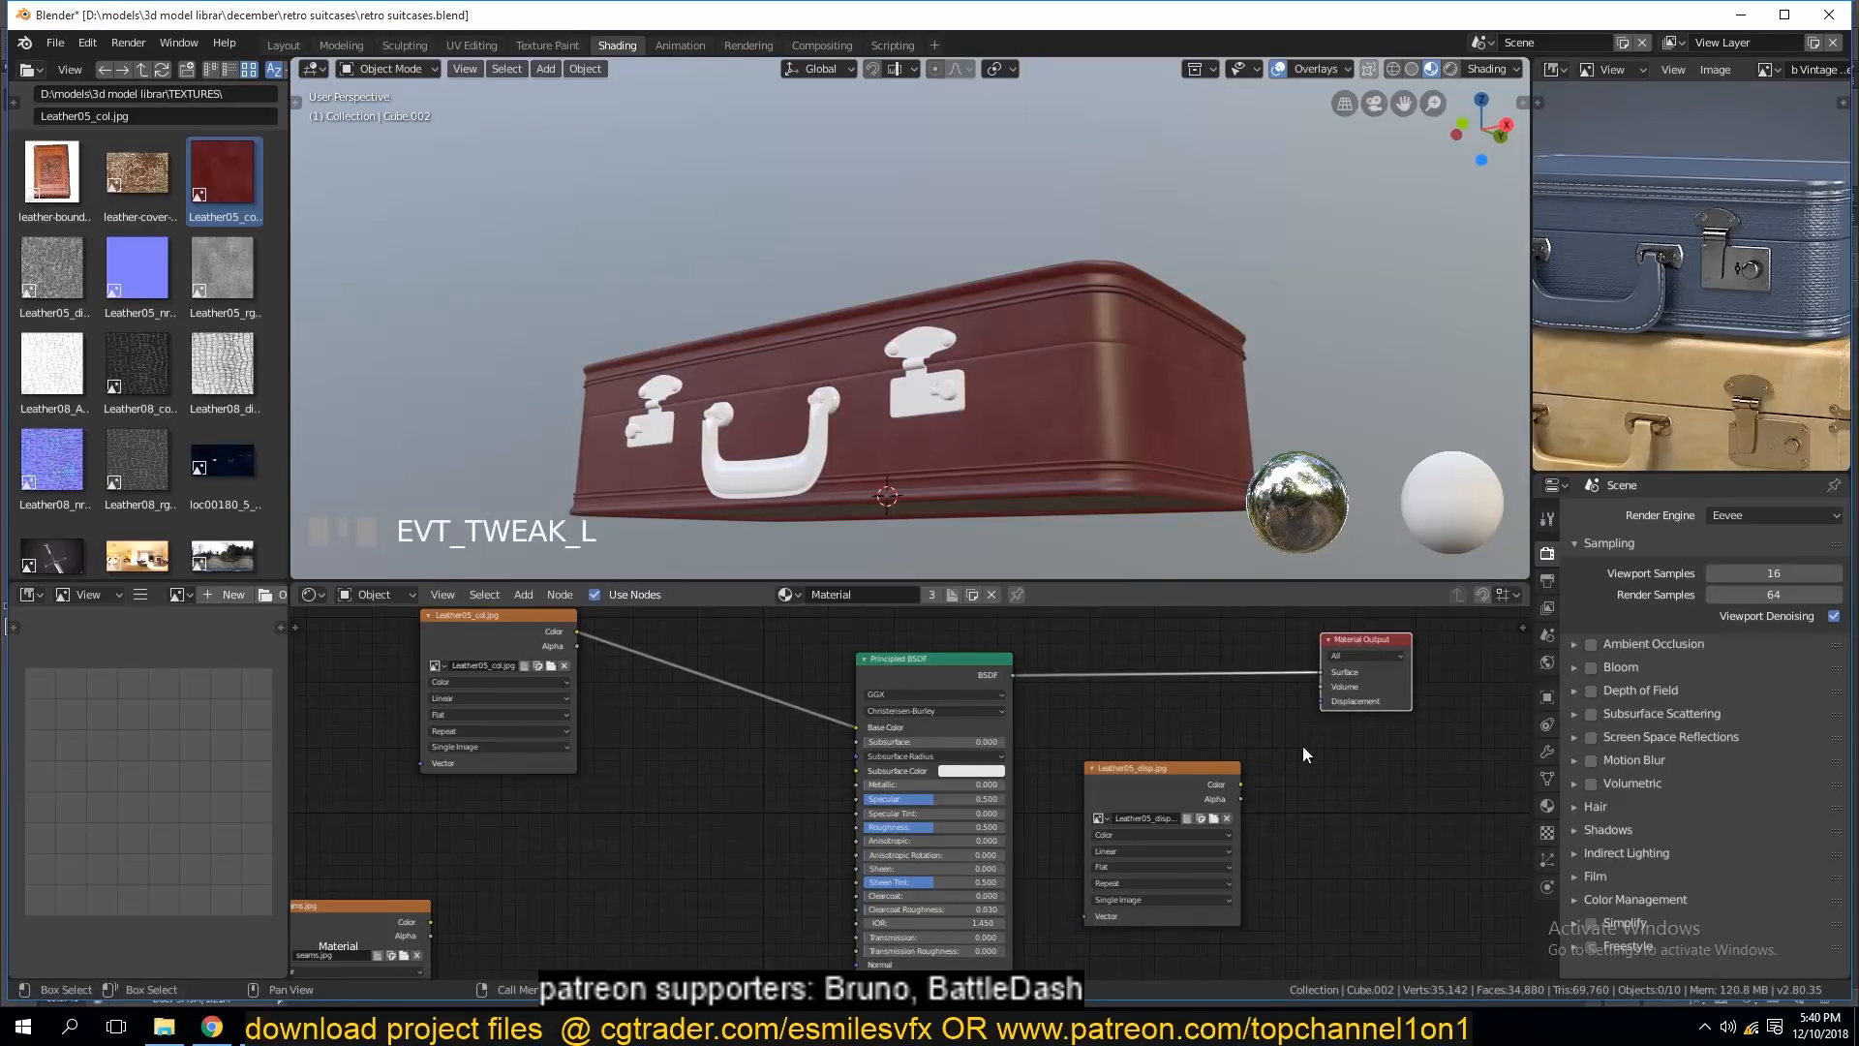
pyautogui.moveTo(1324, 709); pyautogui.dragTo(1424, 683)
pyautogui.moveTo(1193, 426); pyautogui.dragTo(1136, 441, button='middle')
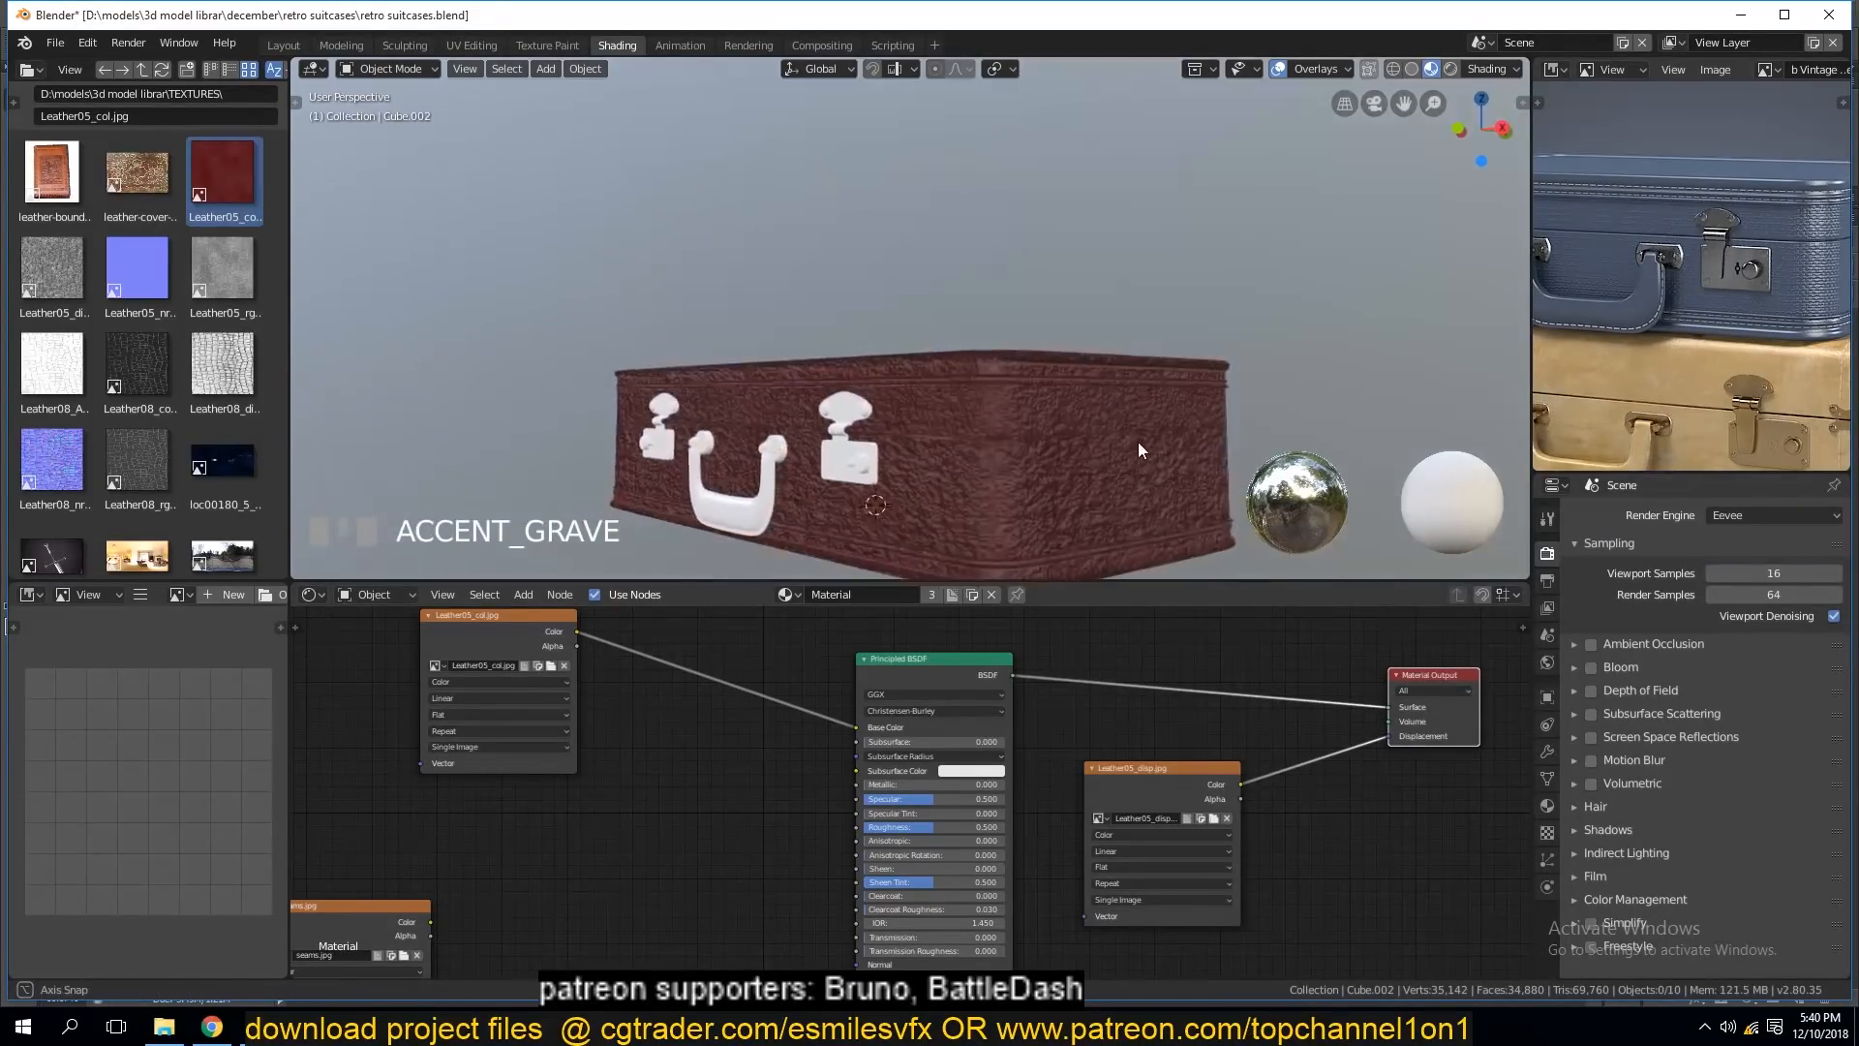
# Insert a Math node on the link between the Leather05 displacement image and the Material Output.
pyautogui.moveTo(1170, 779); pyautogui.dragTo(1123, 783)
pyautogui.hotkey('shift', 'a')
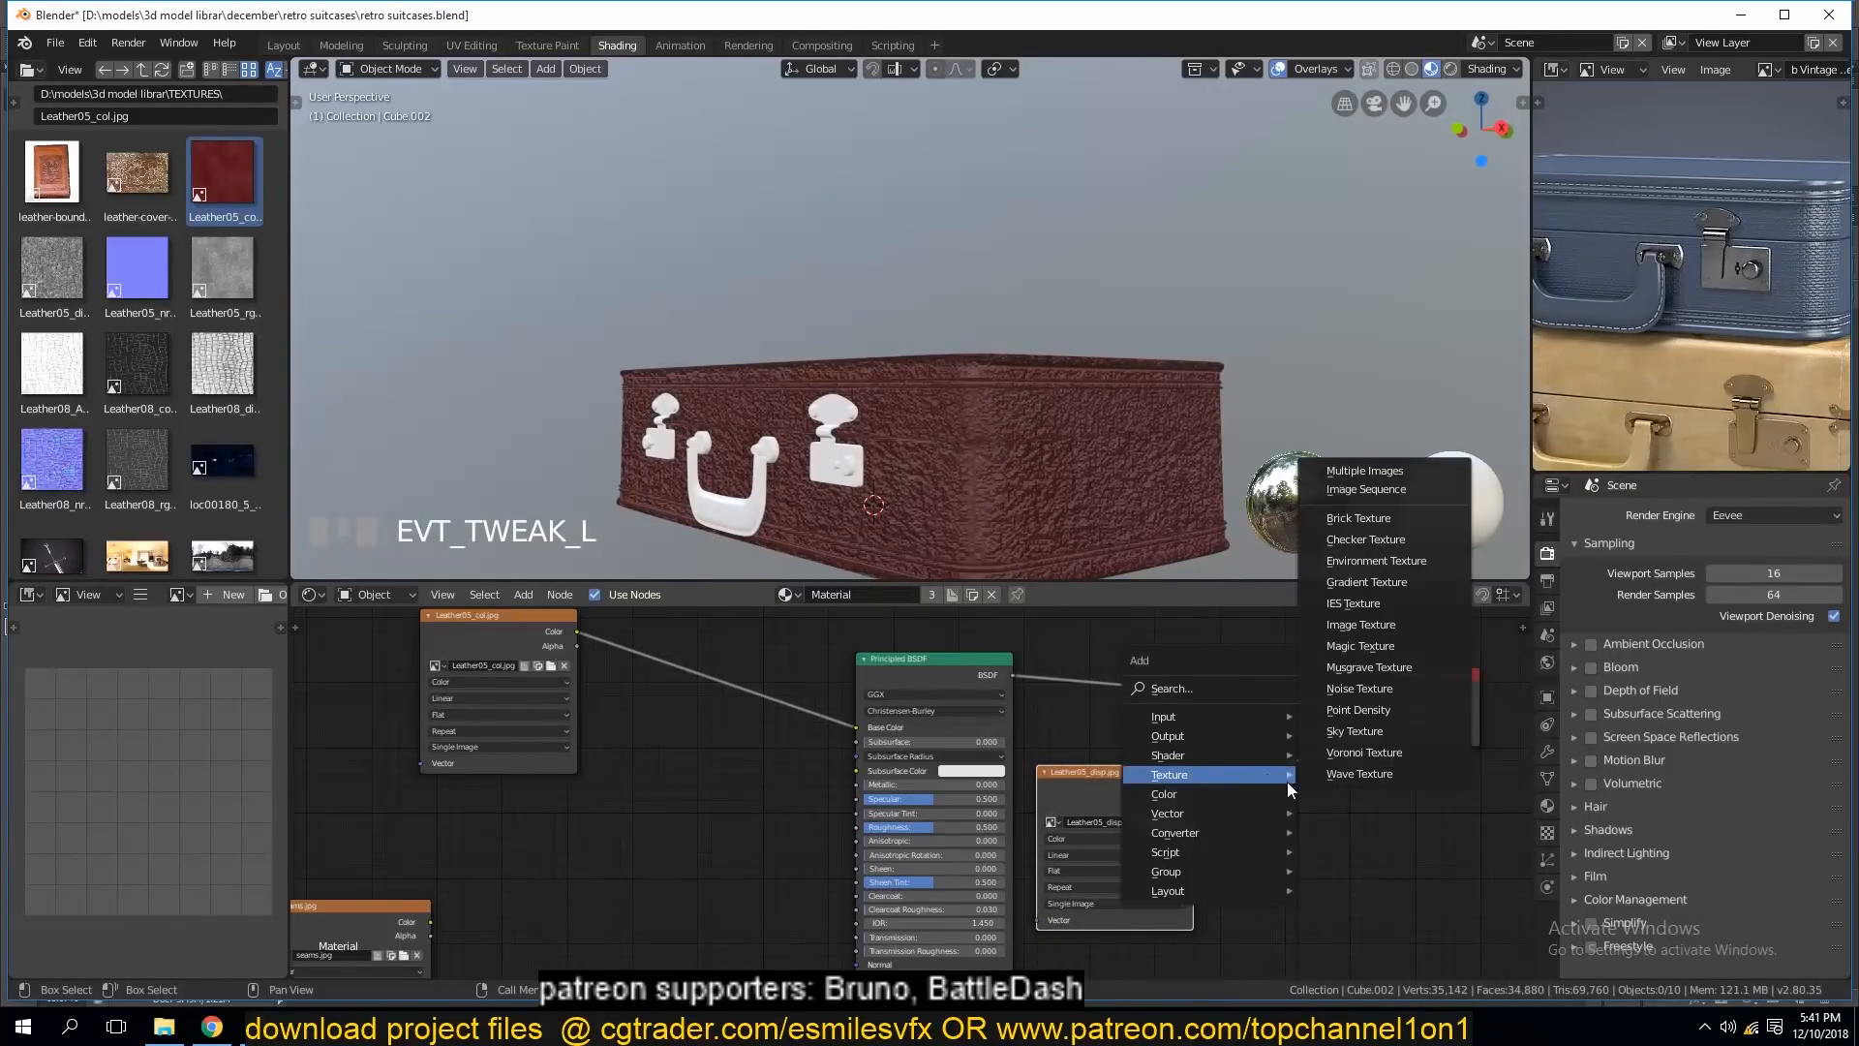
pyautogui.moveTo(1214, 829)
pyautogui.click(1374, 686)
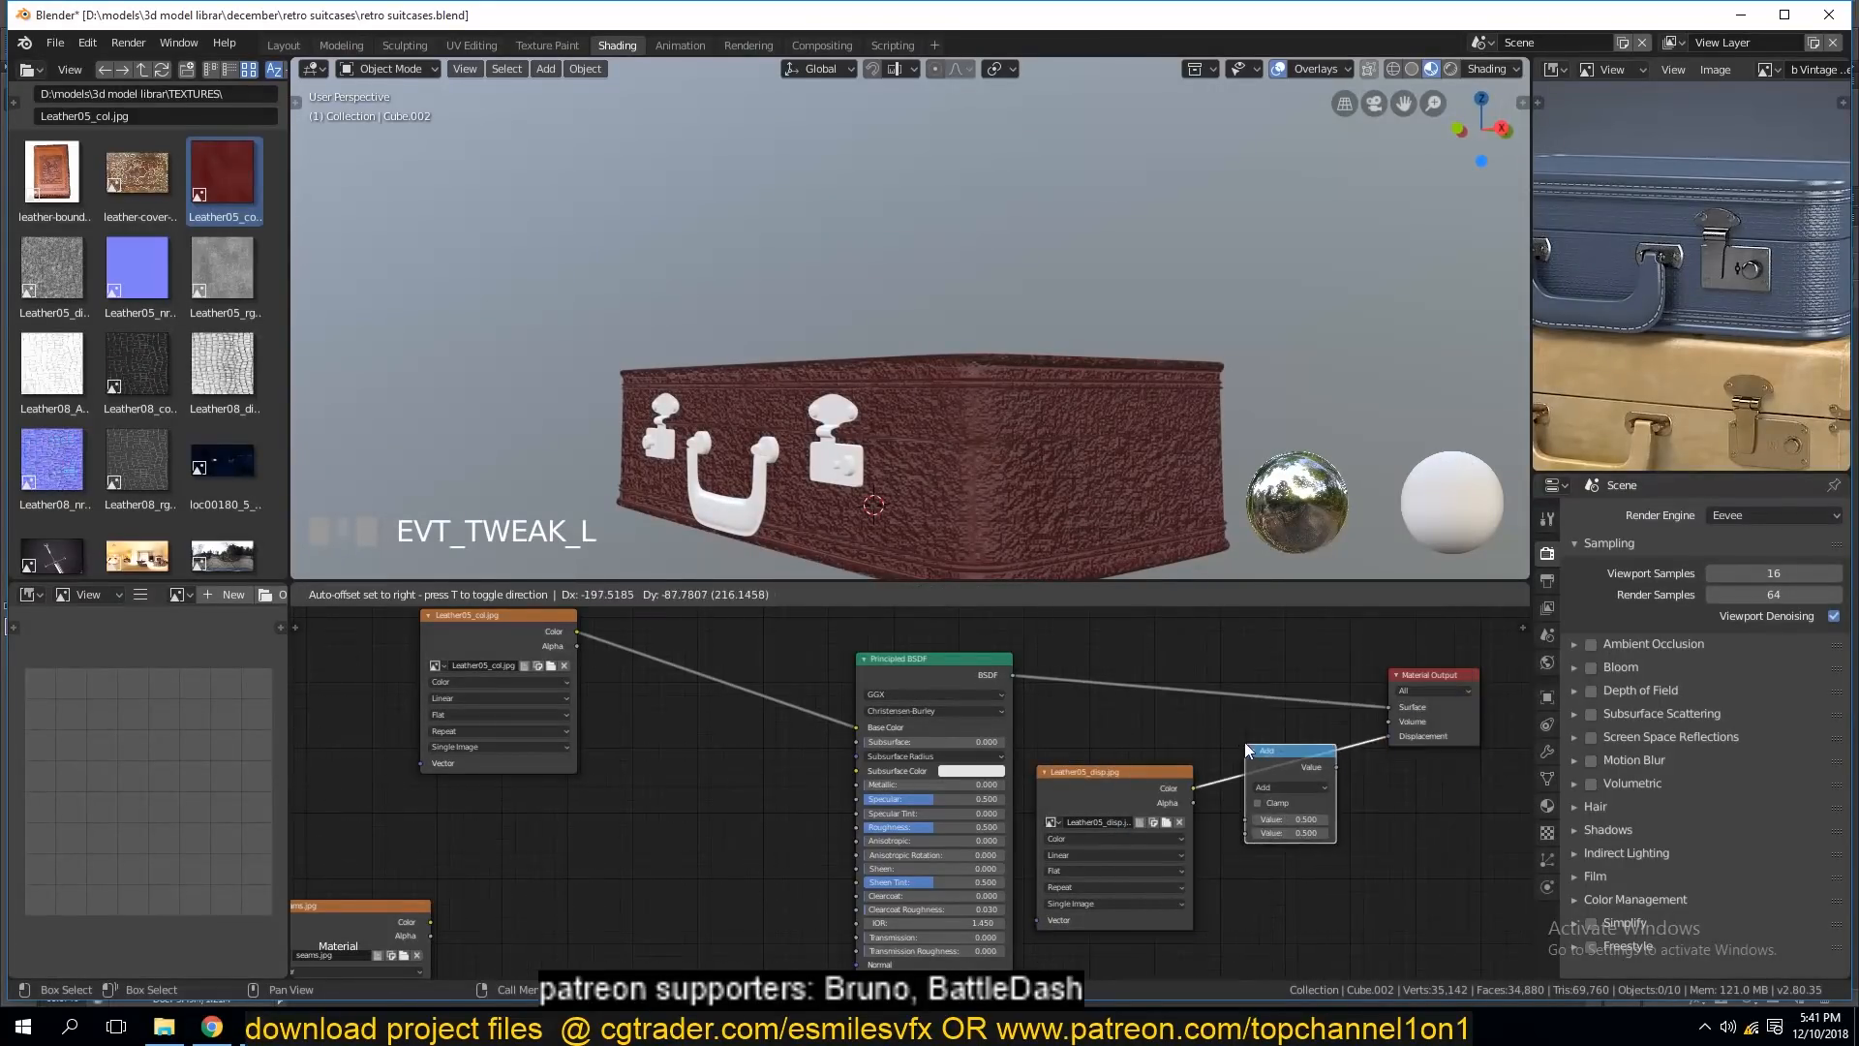
pyautogui.click(1247, 743)
# Set the Math node to Multiply with a value of 0.01 and Clamp off.
pyautogui.click(1305, 797)
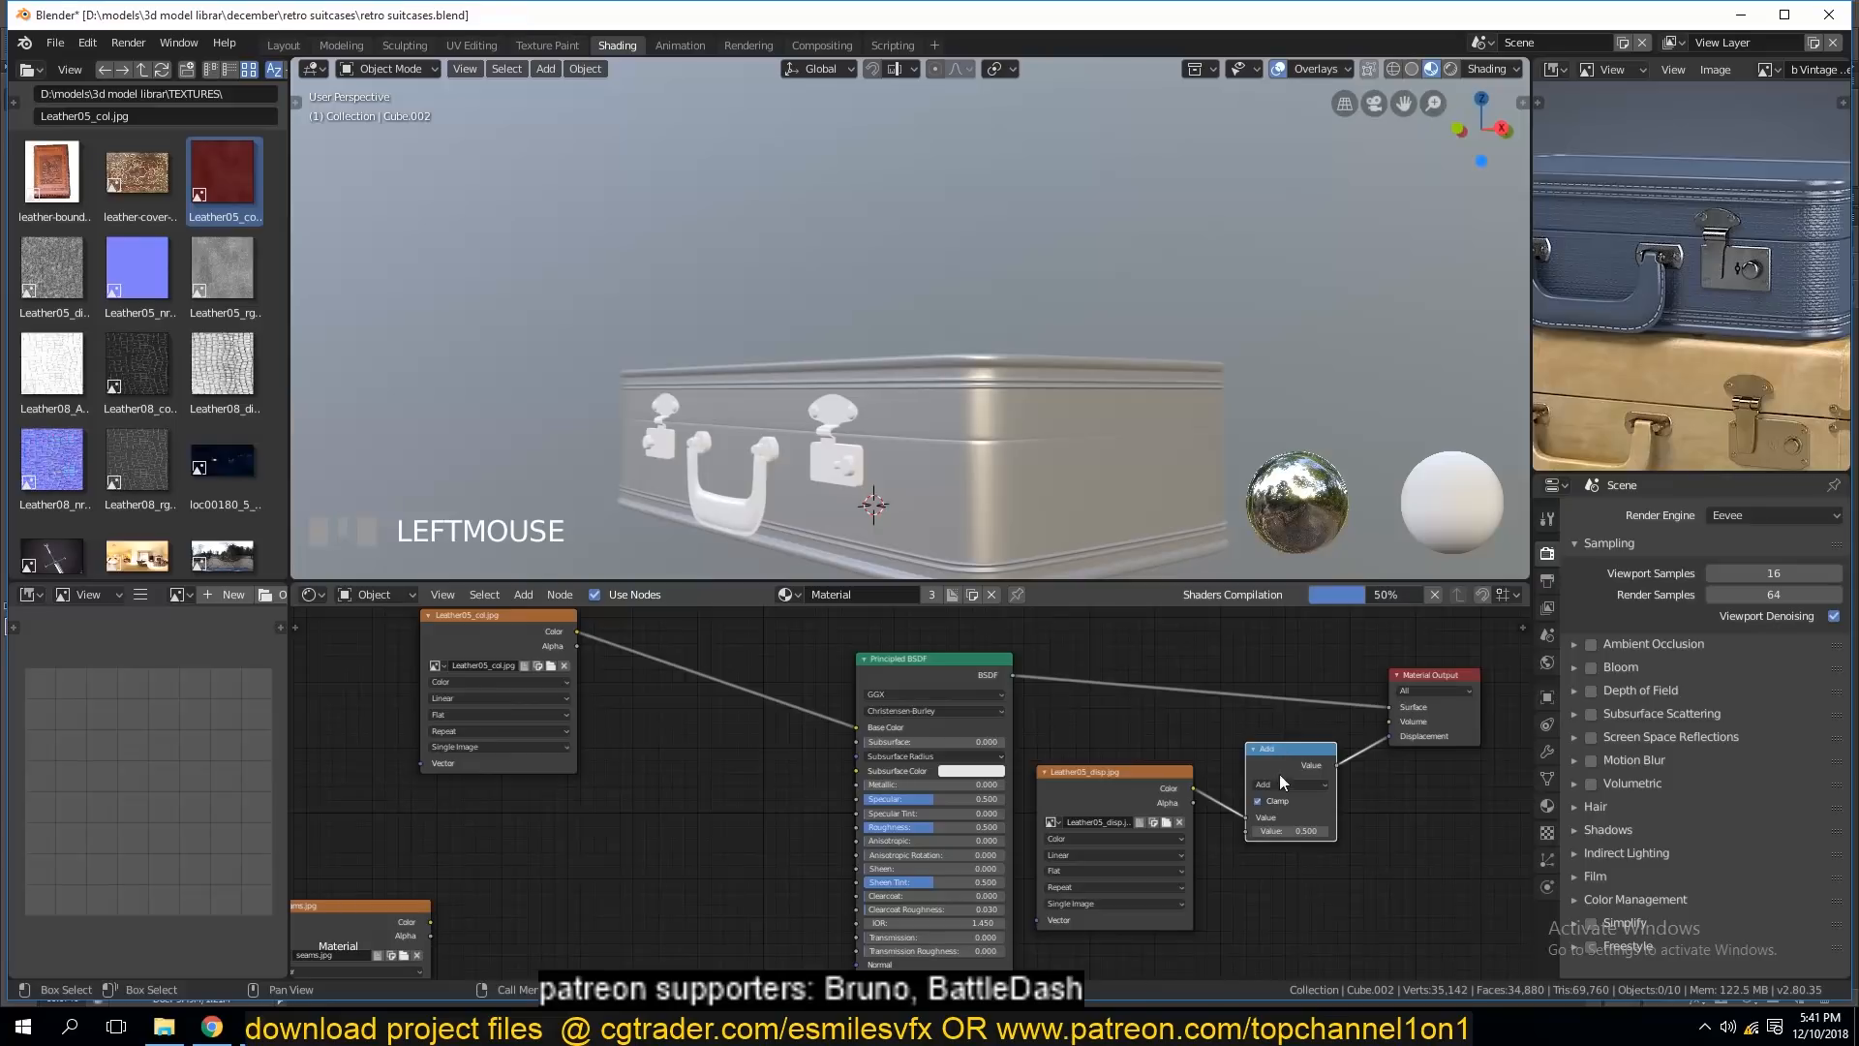
pyautogui.click(1273, 786)
pyautogui.click(1280, 727)
pyautogui.click(1288, 782)
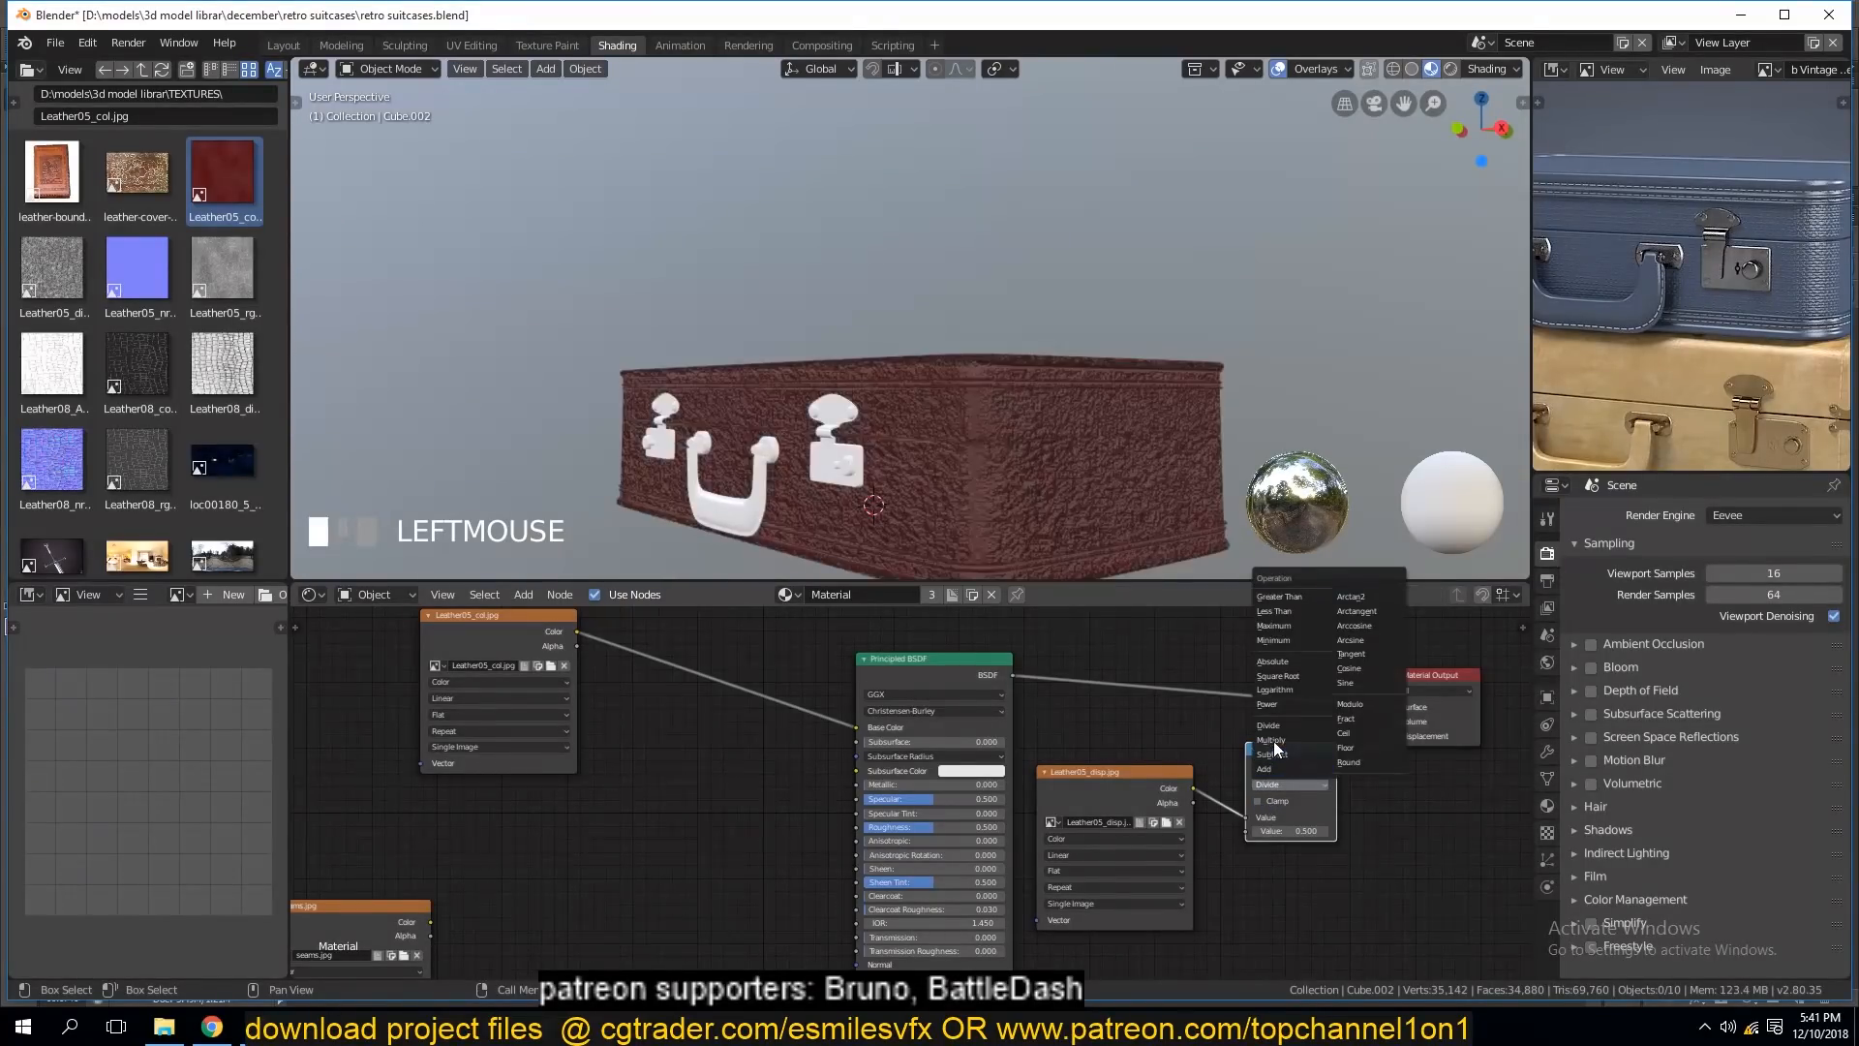
pyautogui.click(1274, 740)
pyautogui.click(1287, 829)
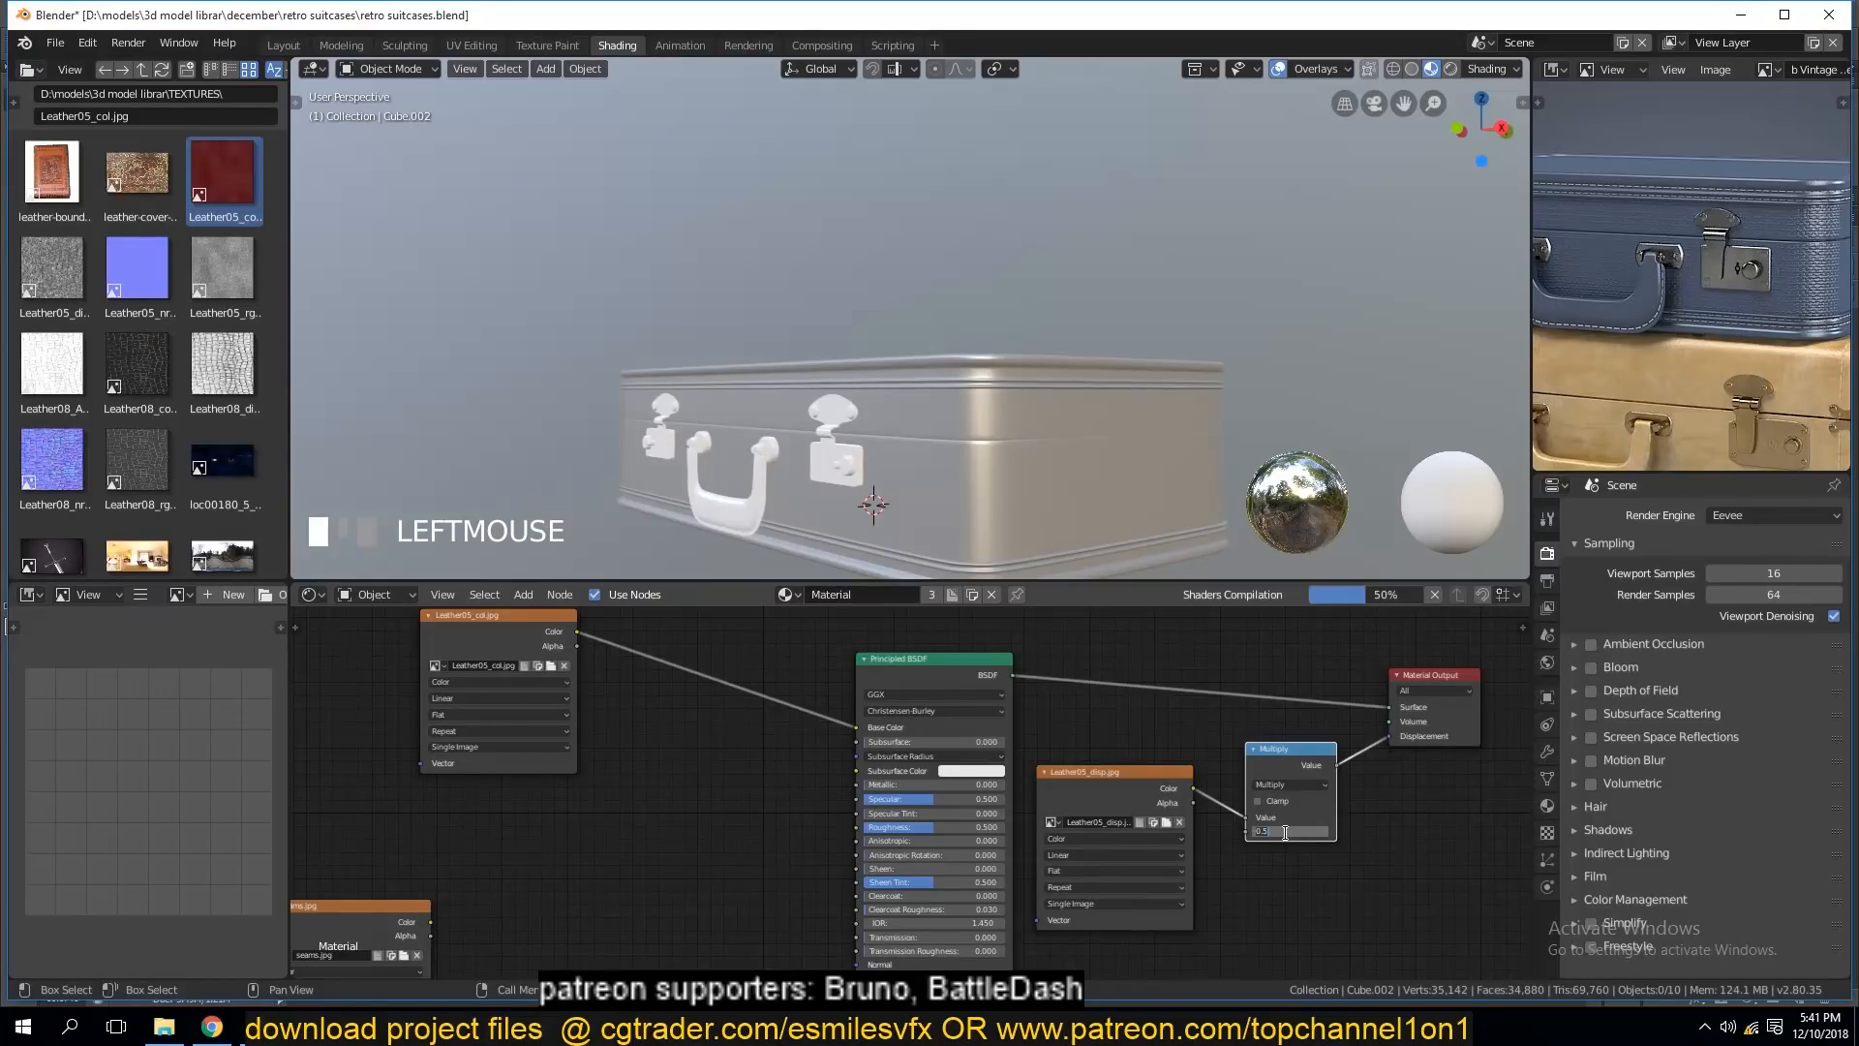
pyautogui.write('.01')
pyautogui.click(1357, 810)
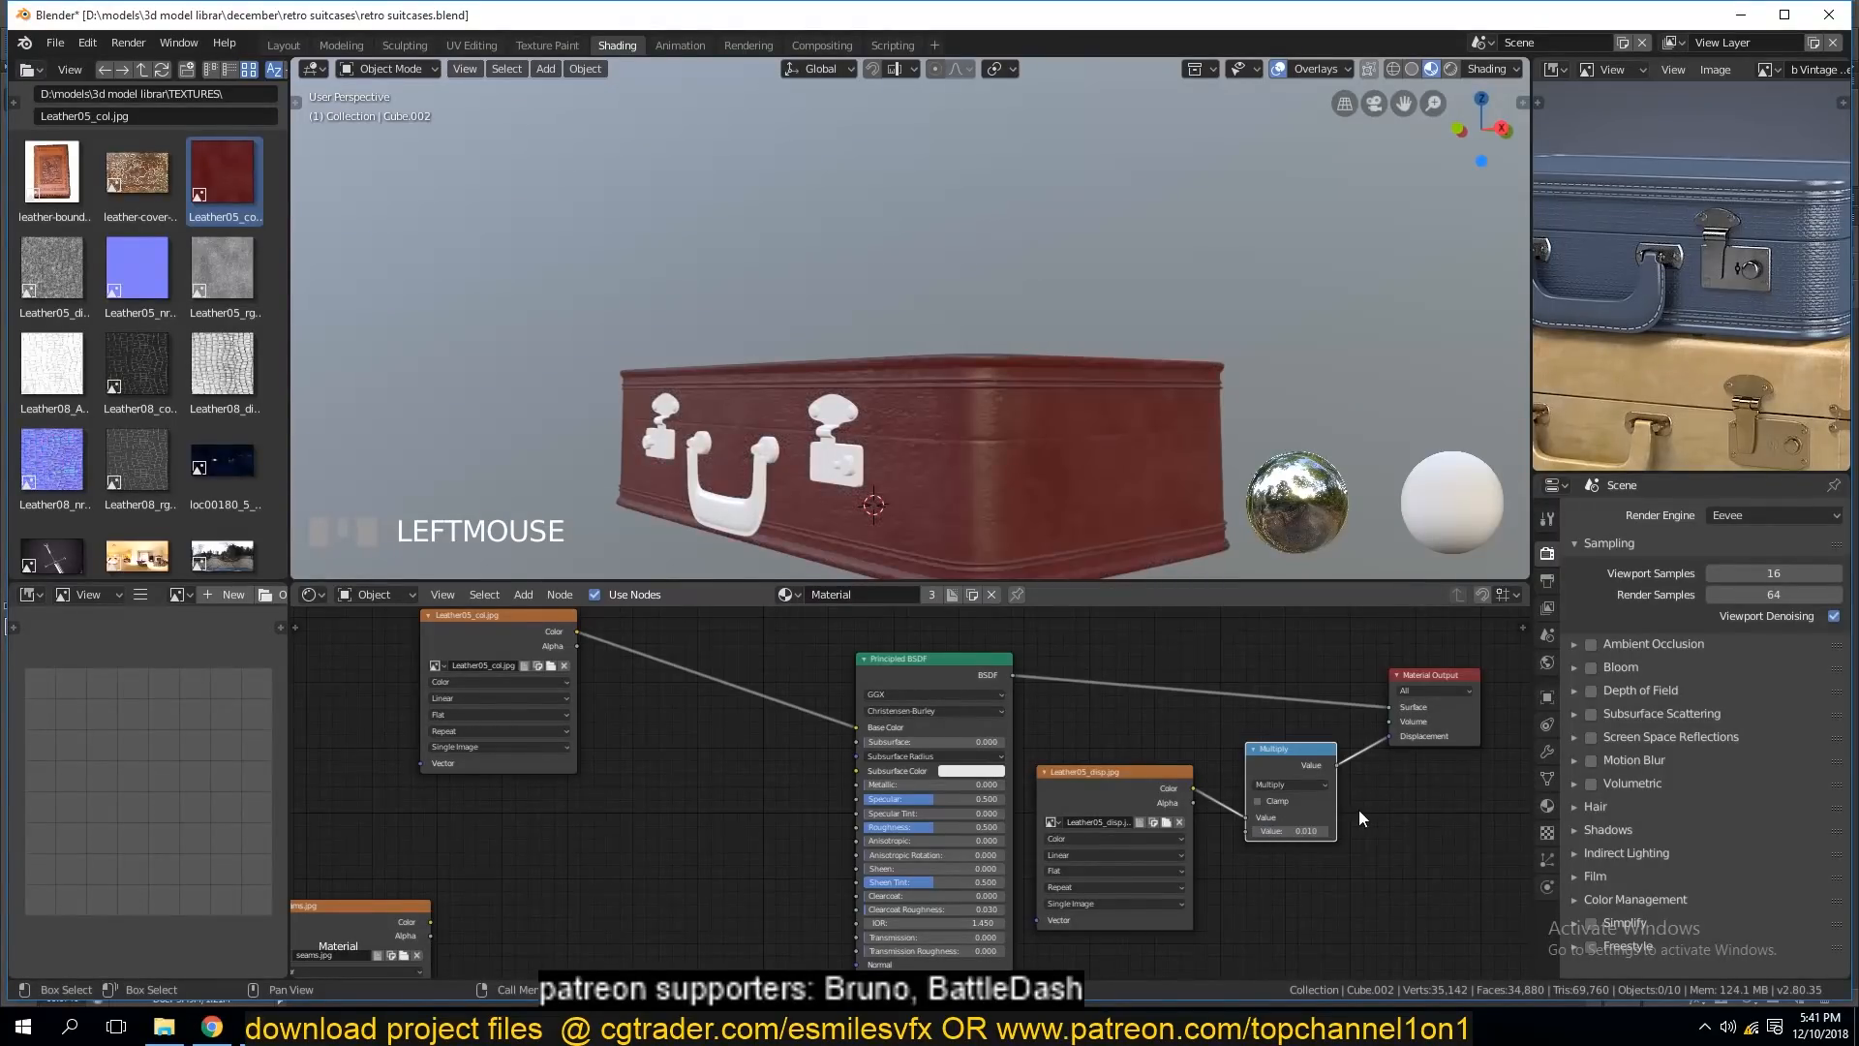
# Add Leather05_rgh.jpg as an image node below the color image and connect its Color to the Principled BSDF's Roughness.
pyautogui.press('`')
pyautogui.moveTo(872, 397); pyautogui.dragTo(614, 327, button='middle')
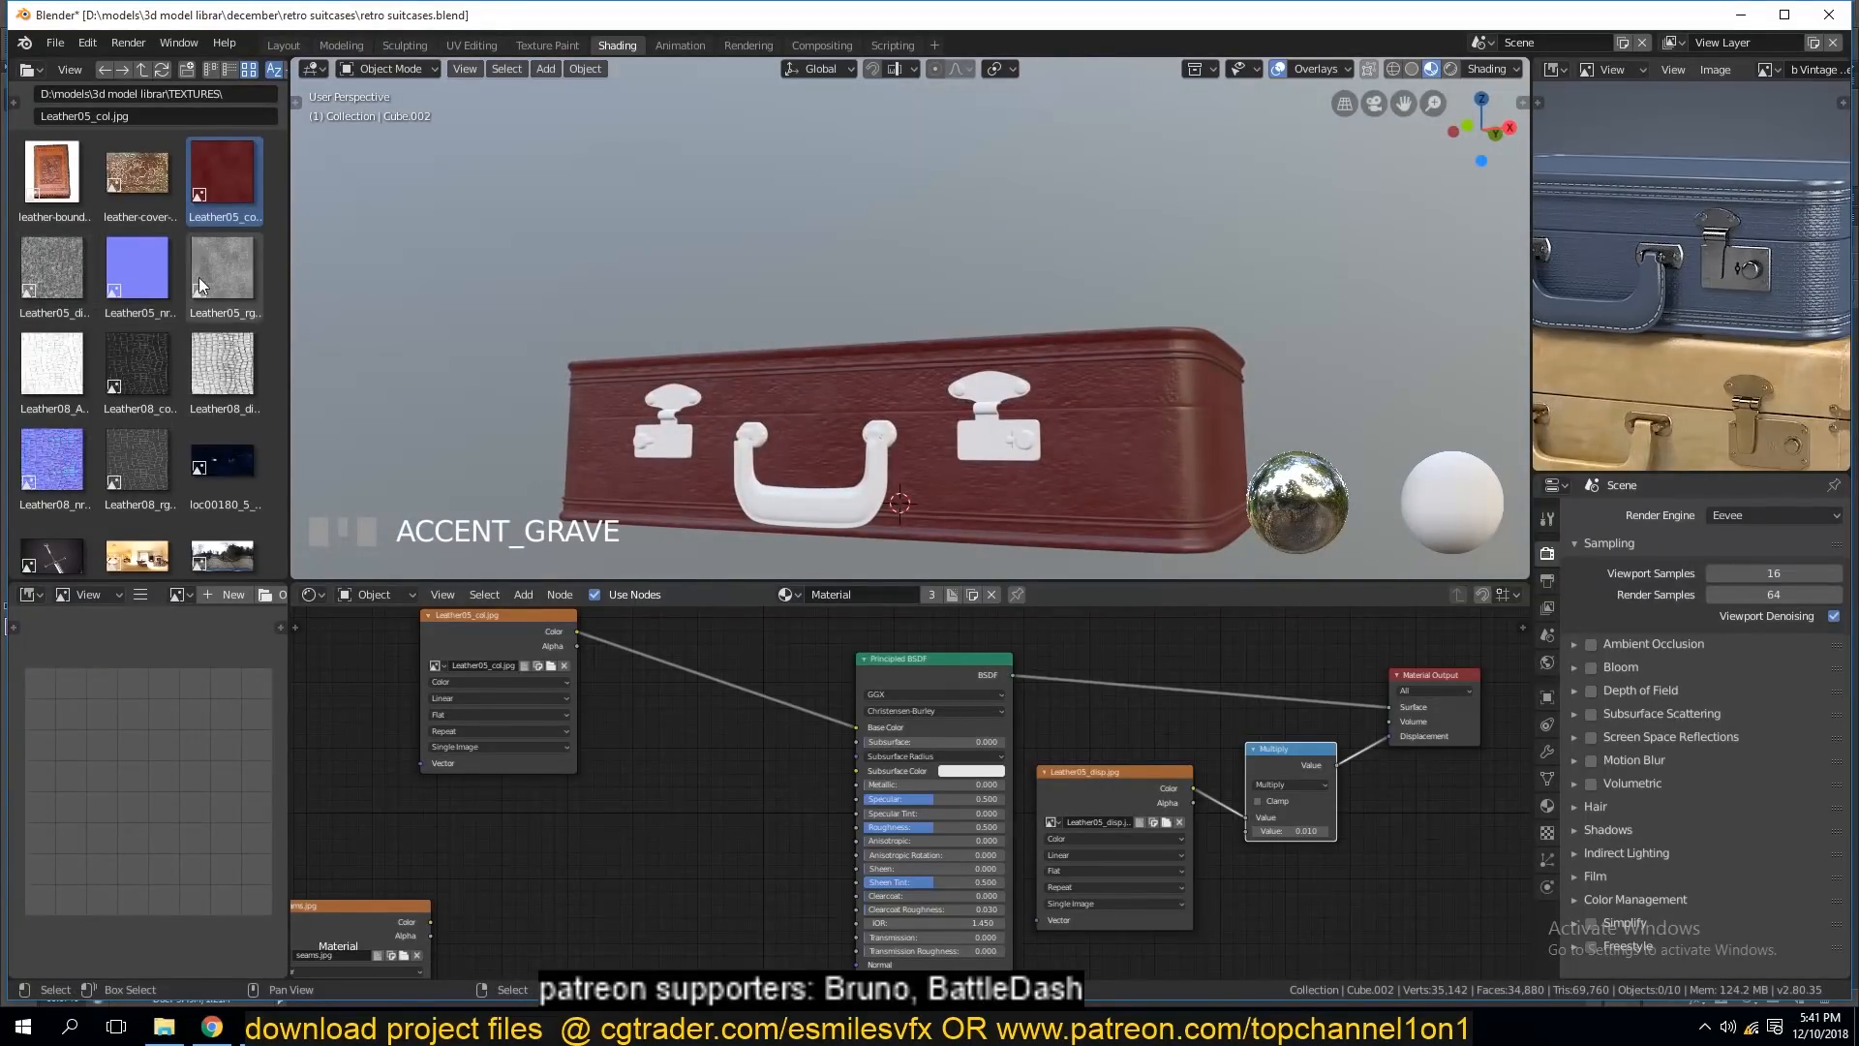
pyautogui.moveTo(203, 286); pyautogui.dragTo(689, 843)
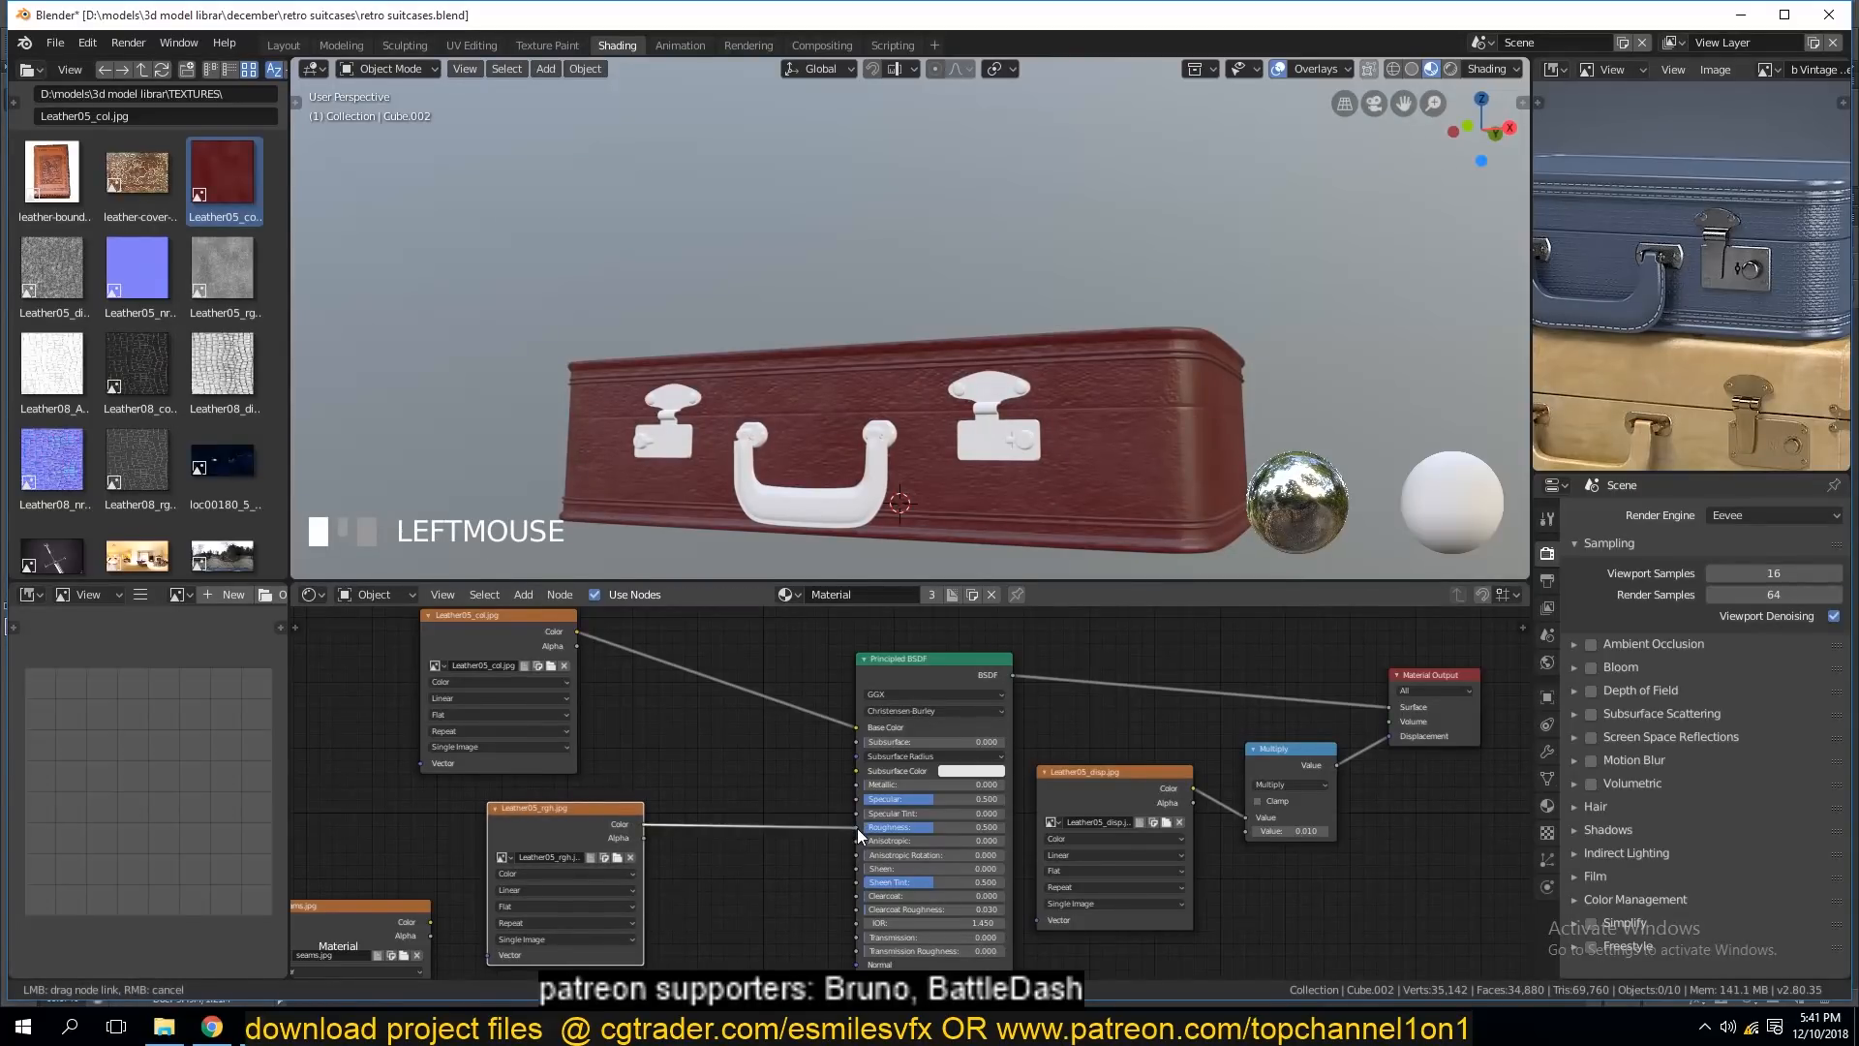
pyautogui.moveTo(858, 833); pyautogui.dragTo(857, 828)
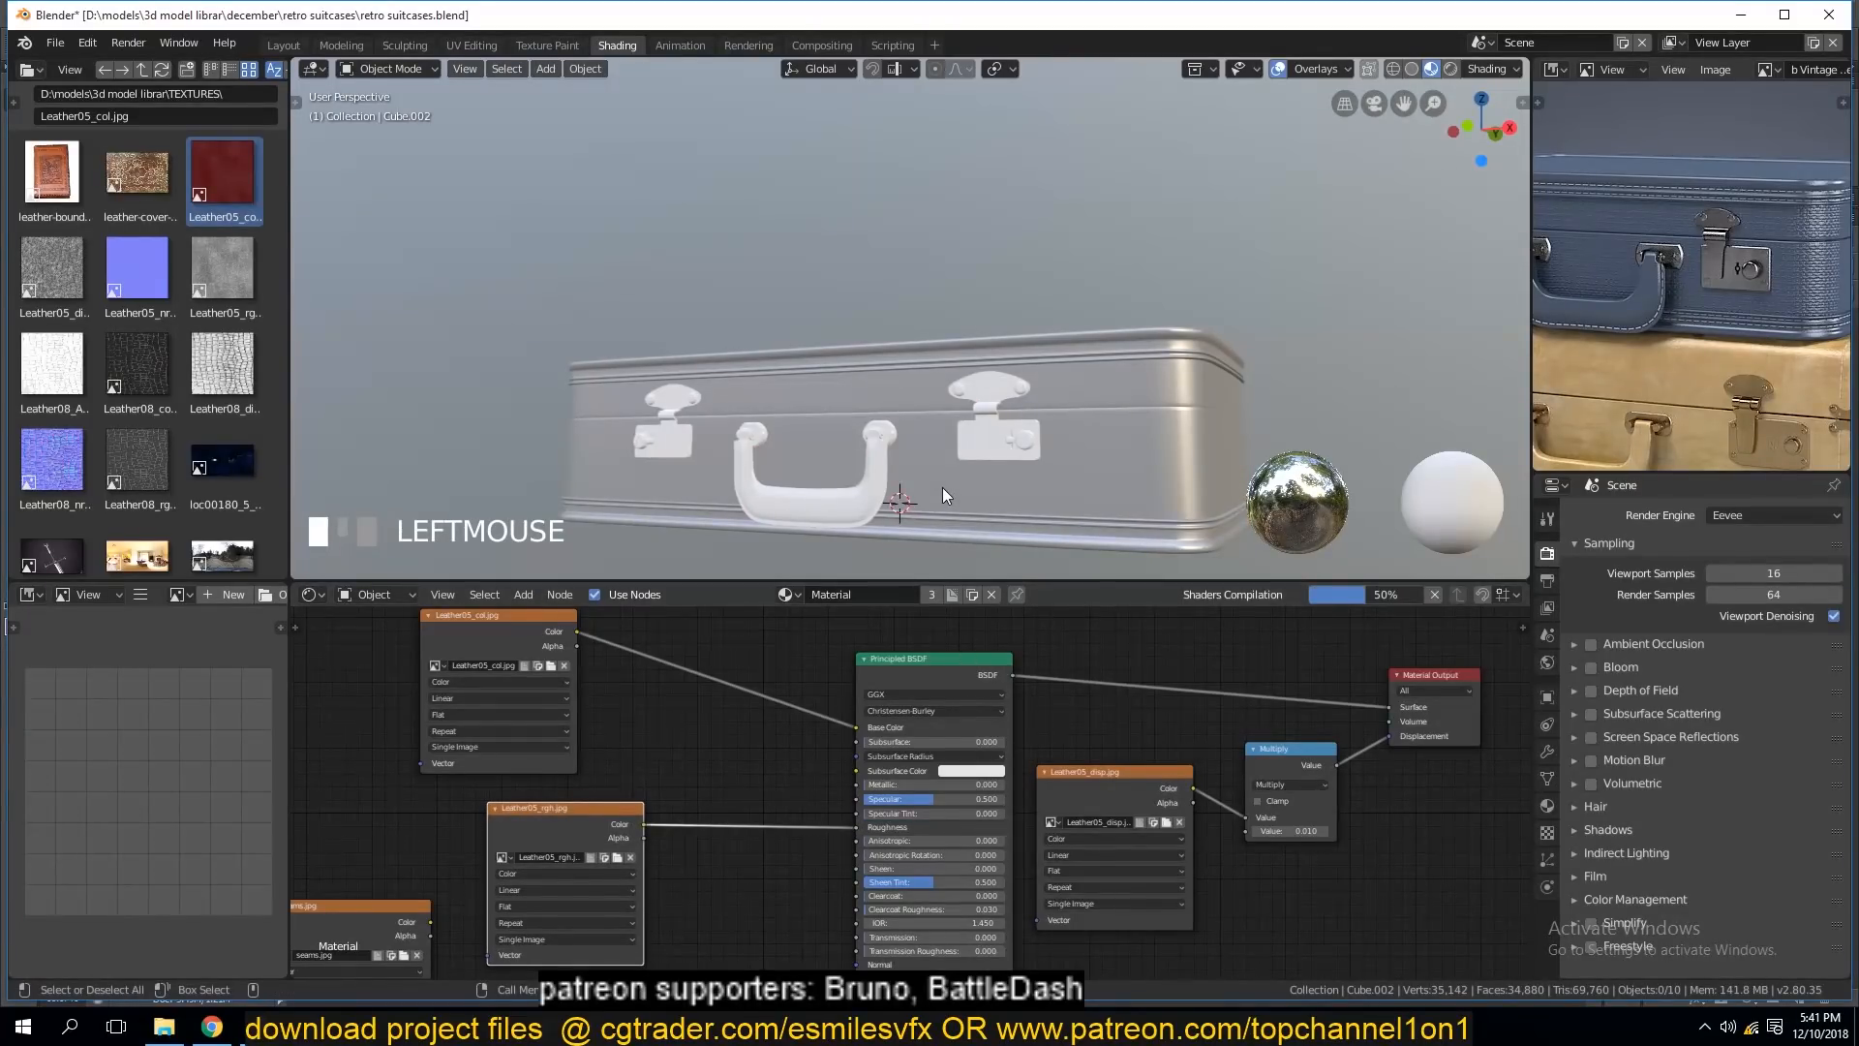
# Set the displacement Multiply node's value to 0.005 and check the leather relief on the suitcase's front and side.
pyautogui.press('`')
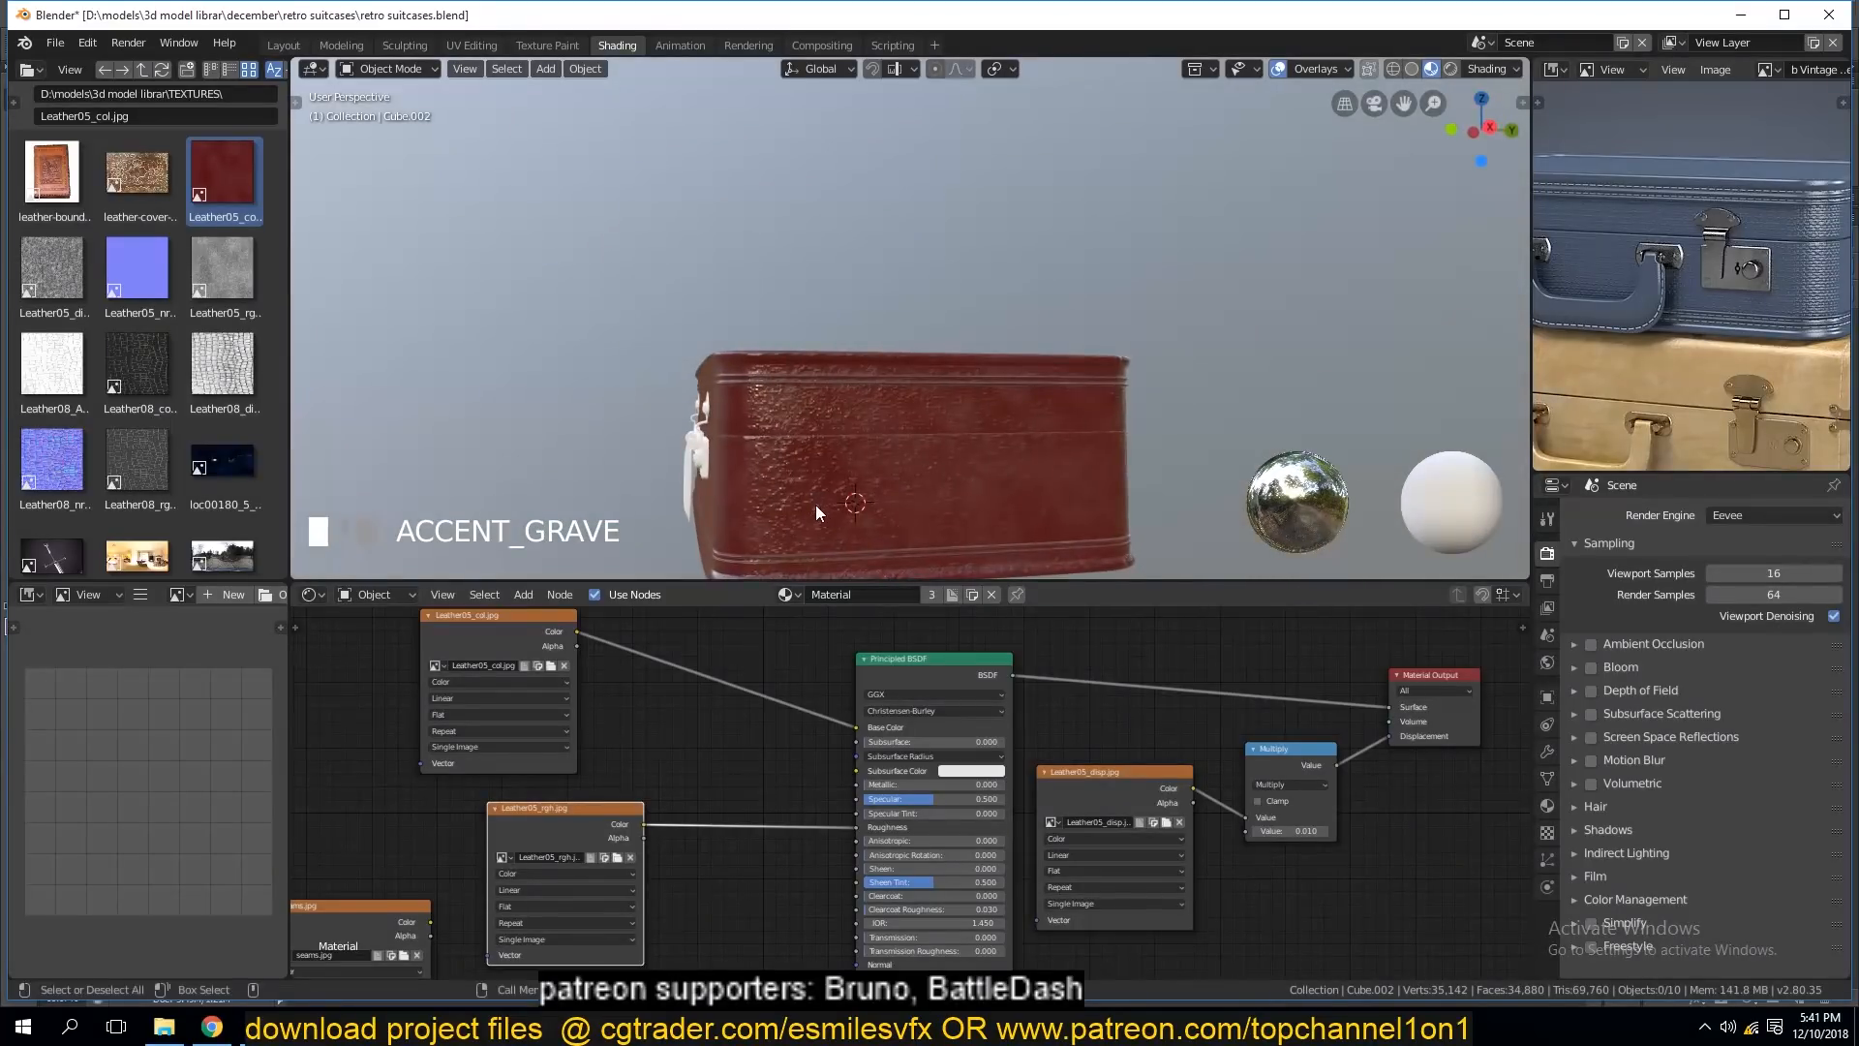
pyautogui.scroll(2, 816, 503)
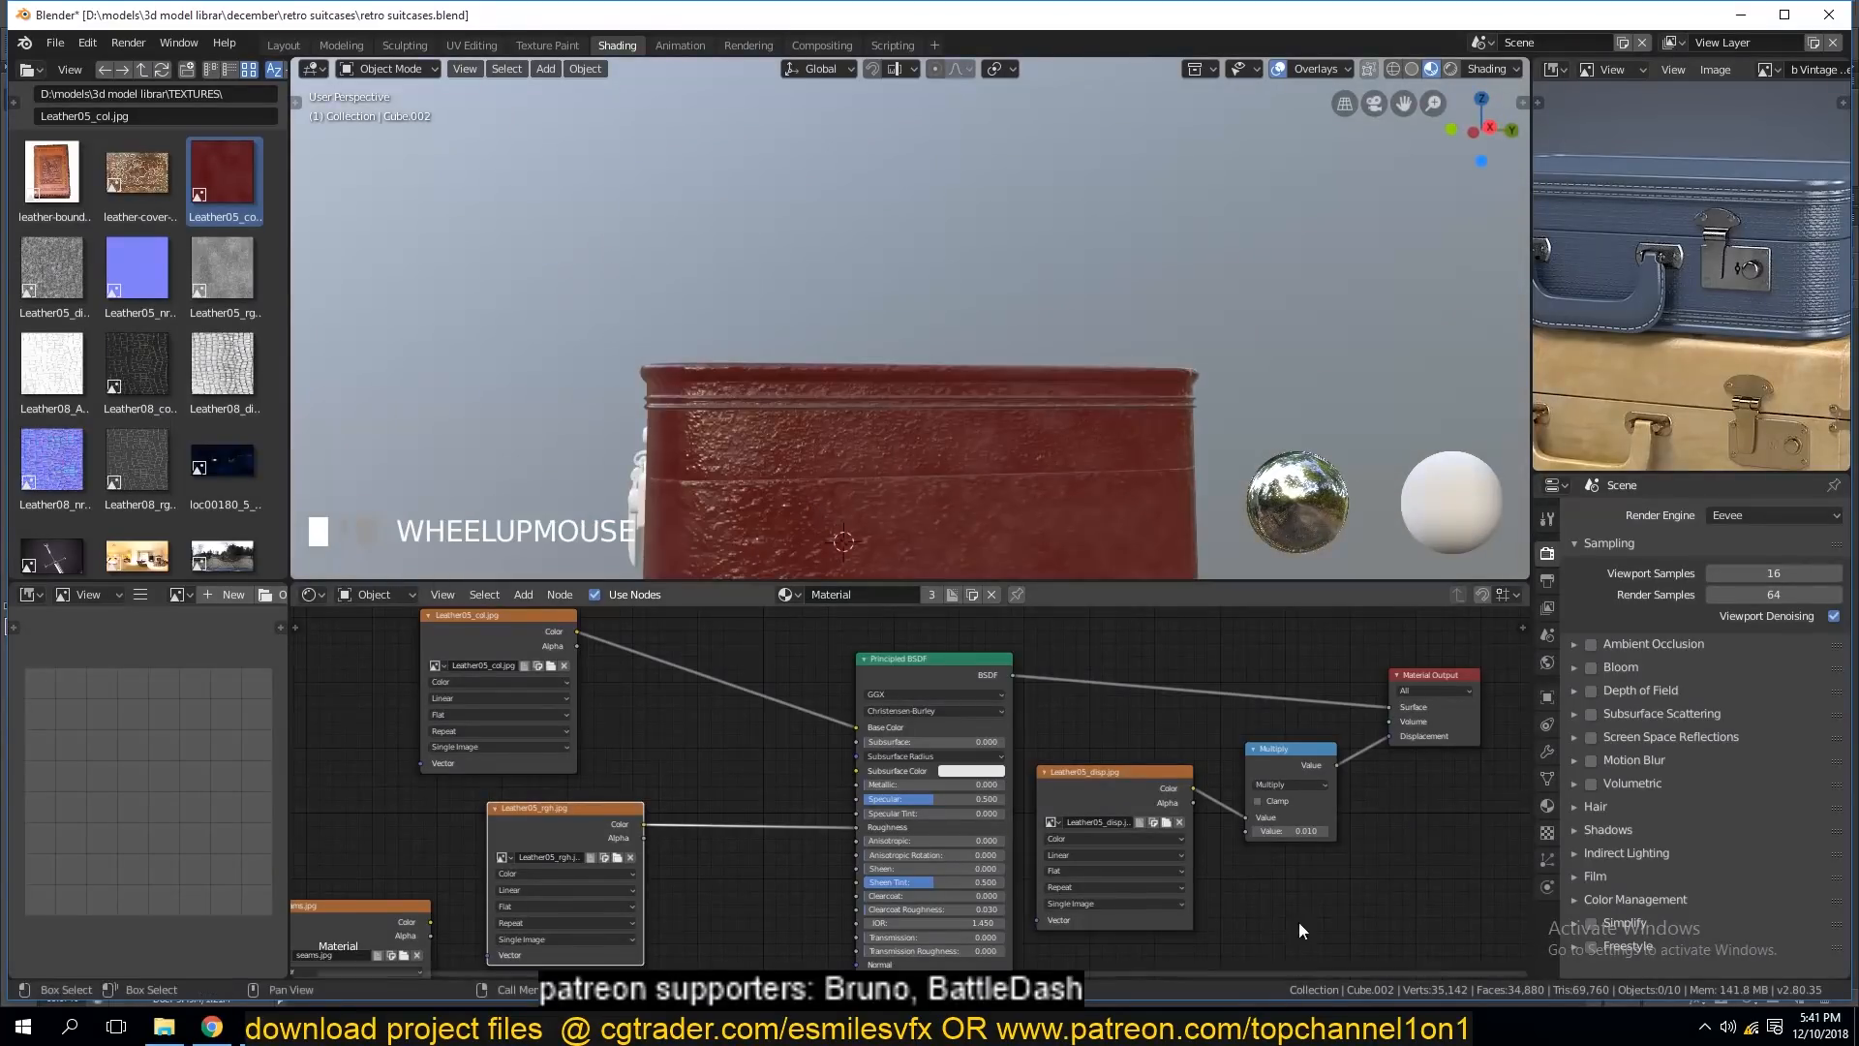
pyautogui.click(1311, 845)
pyautogui.press('`')
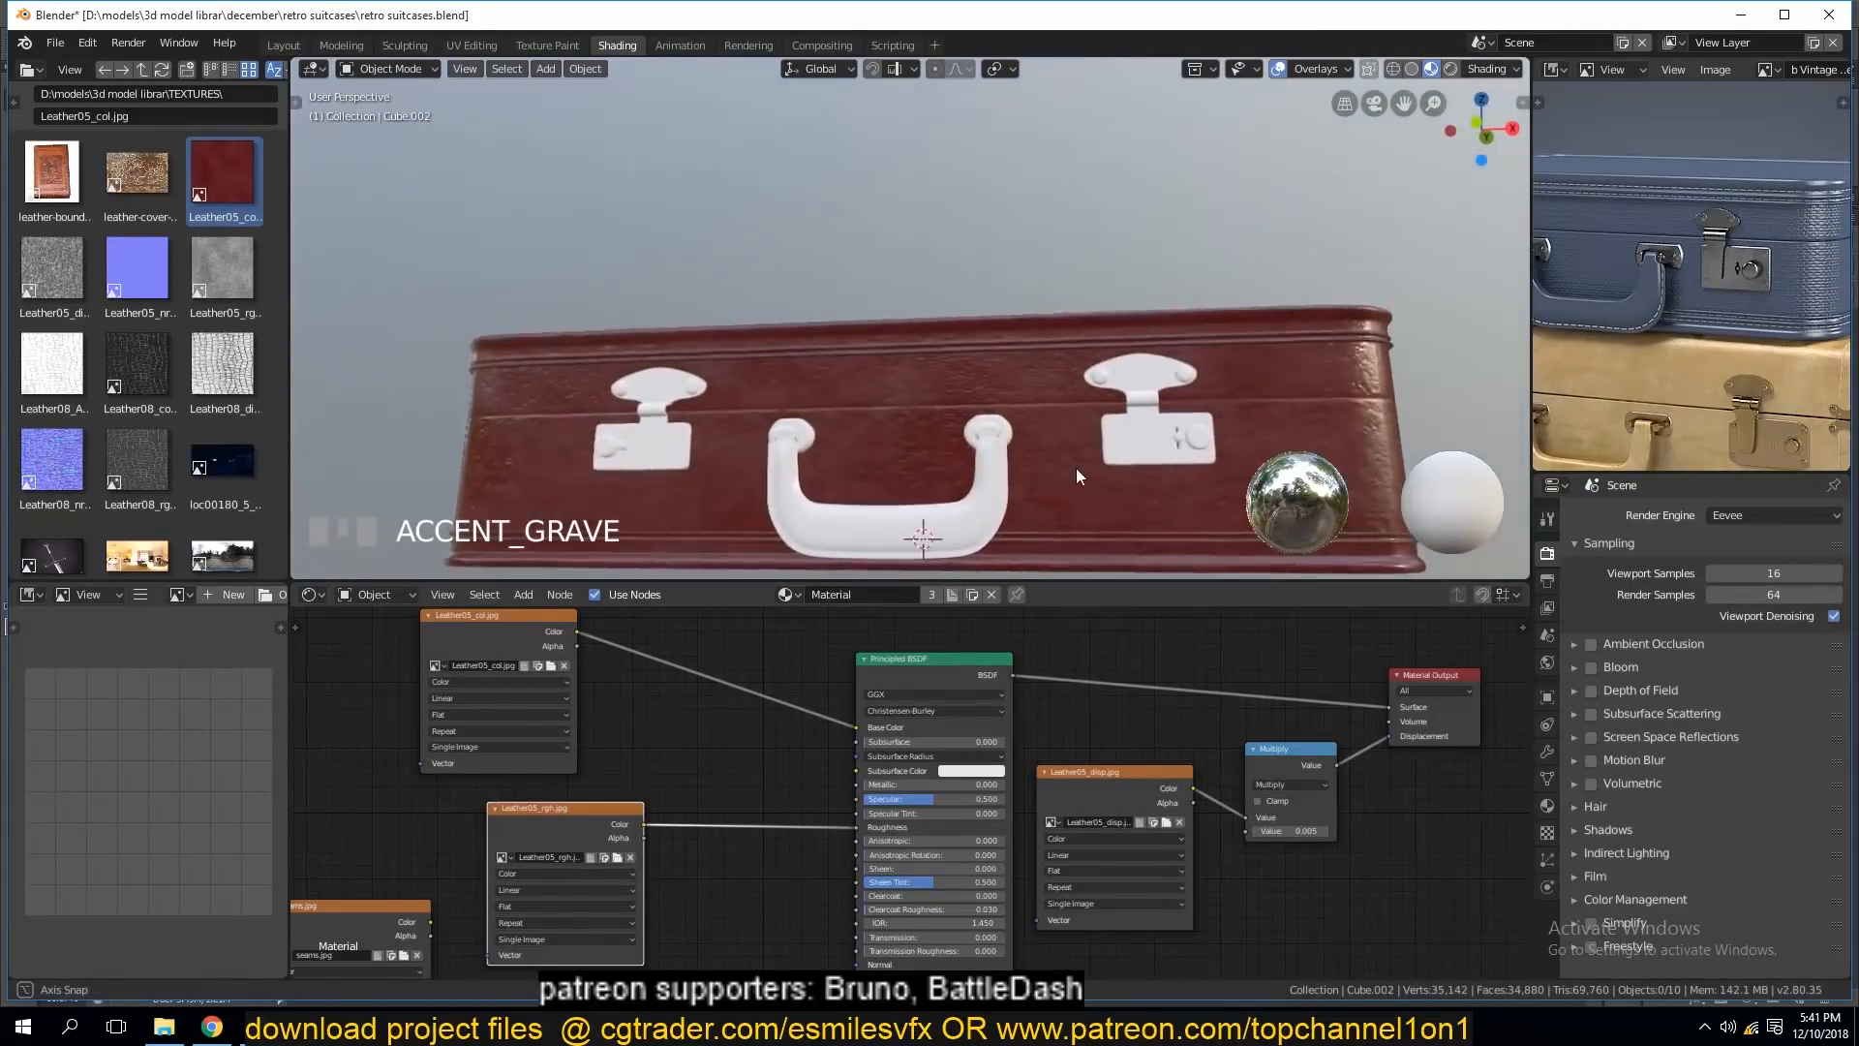
pyautogui.moveTo(1083, 466); pyautogui.dragTo(945, 469, button='middle')
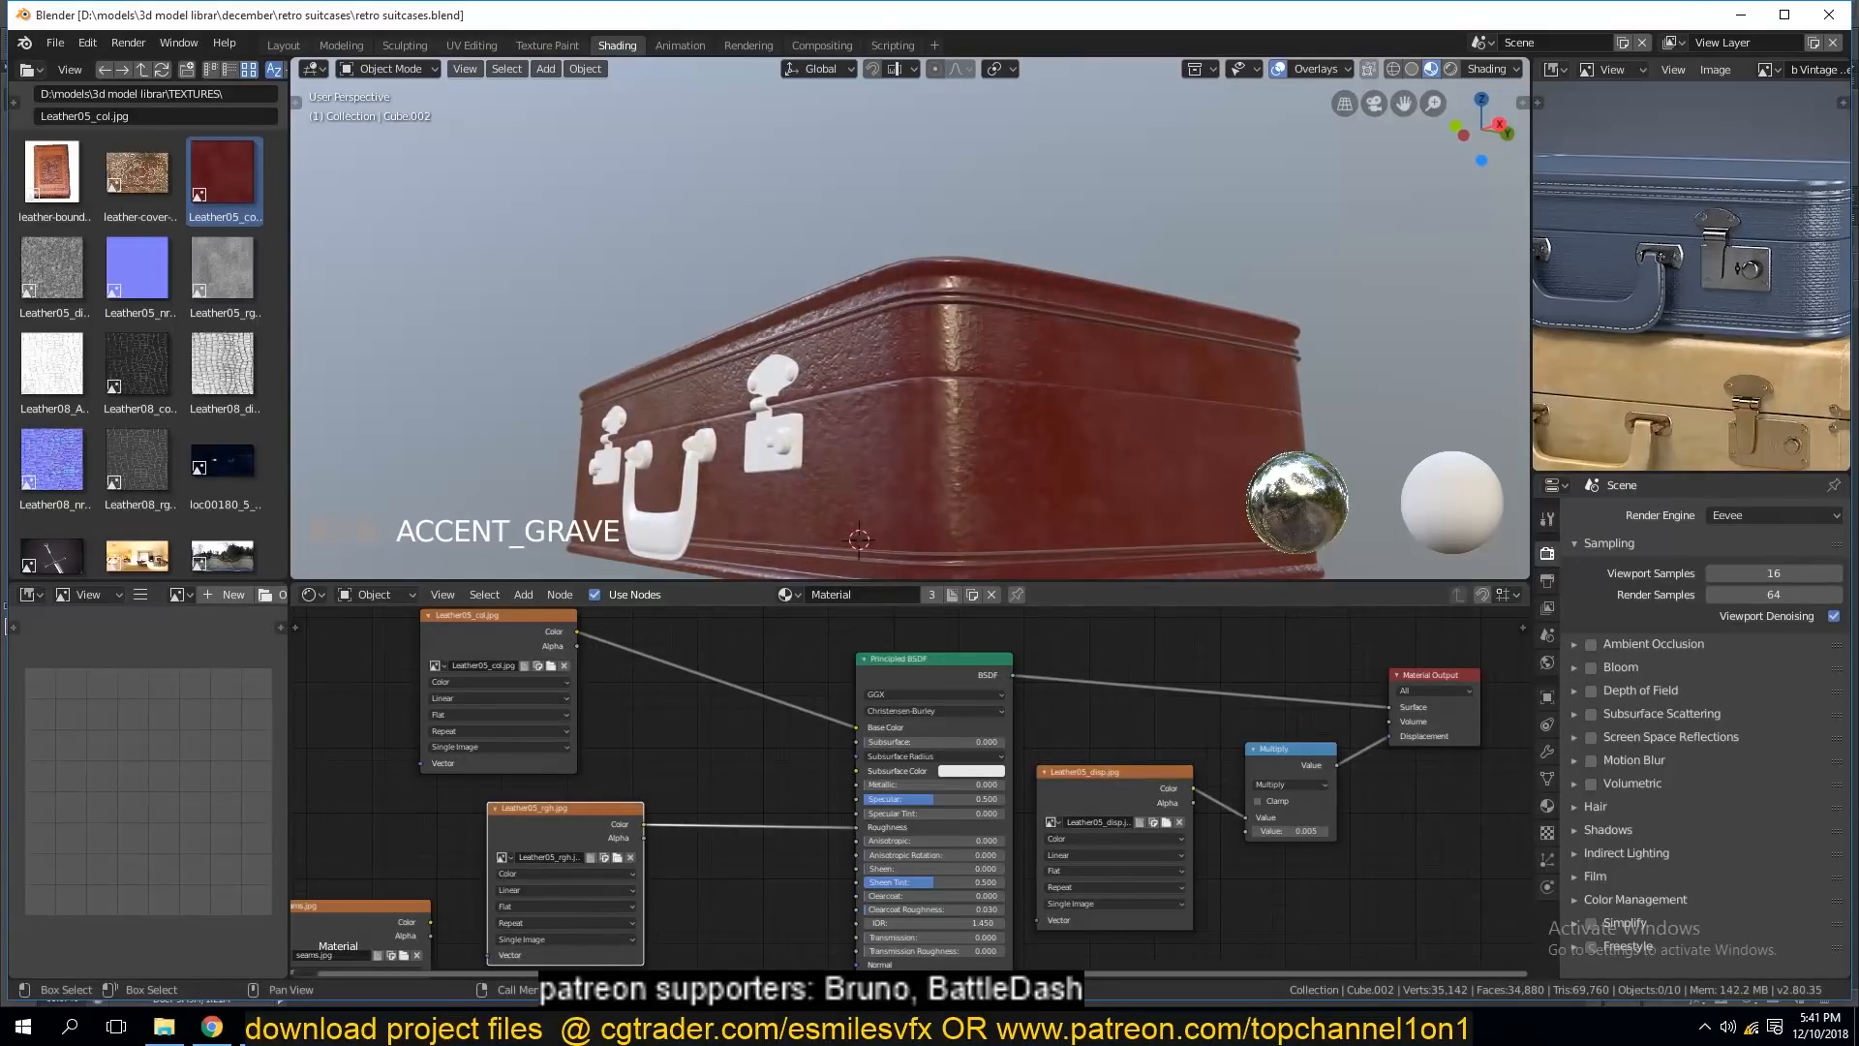
pyautogui.moveTo(1103, 1000); pyautogui.dragTo(1104, 1008)
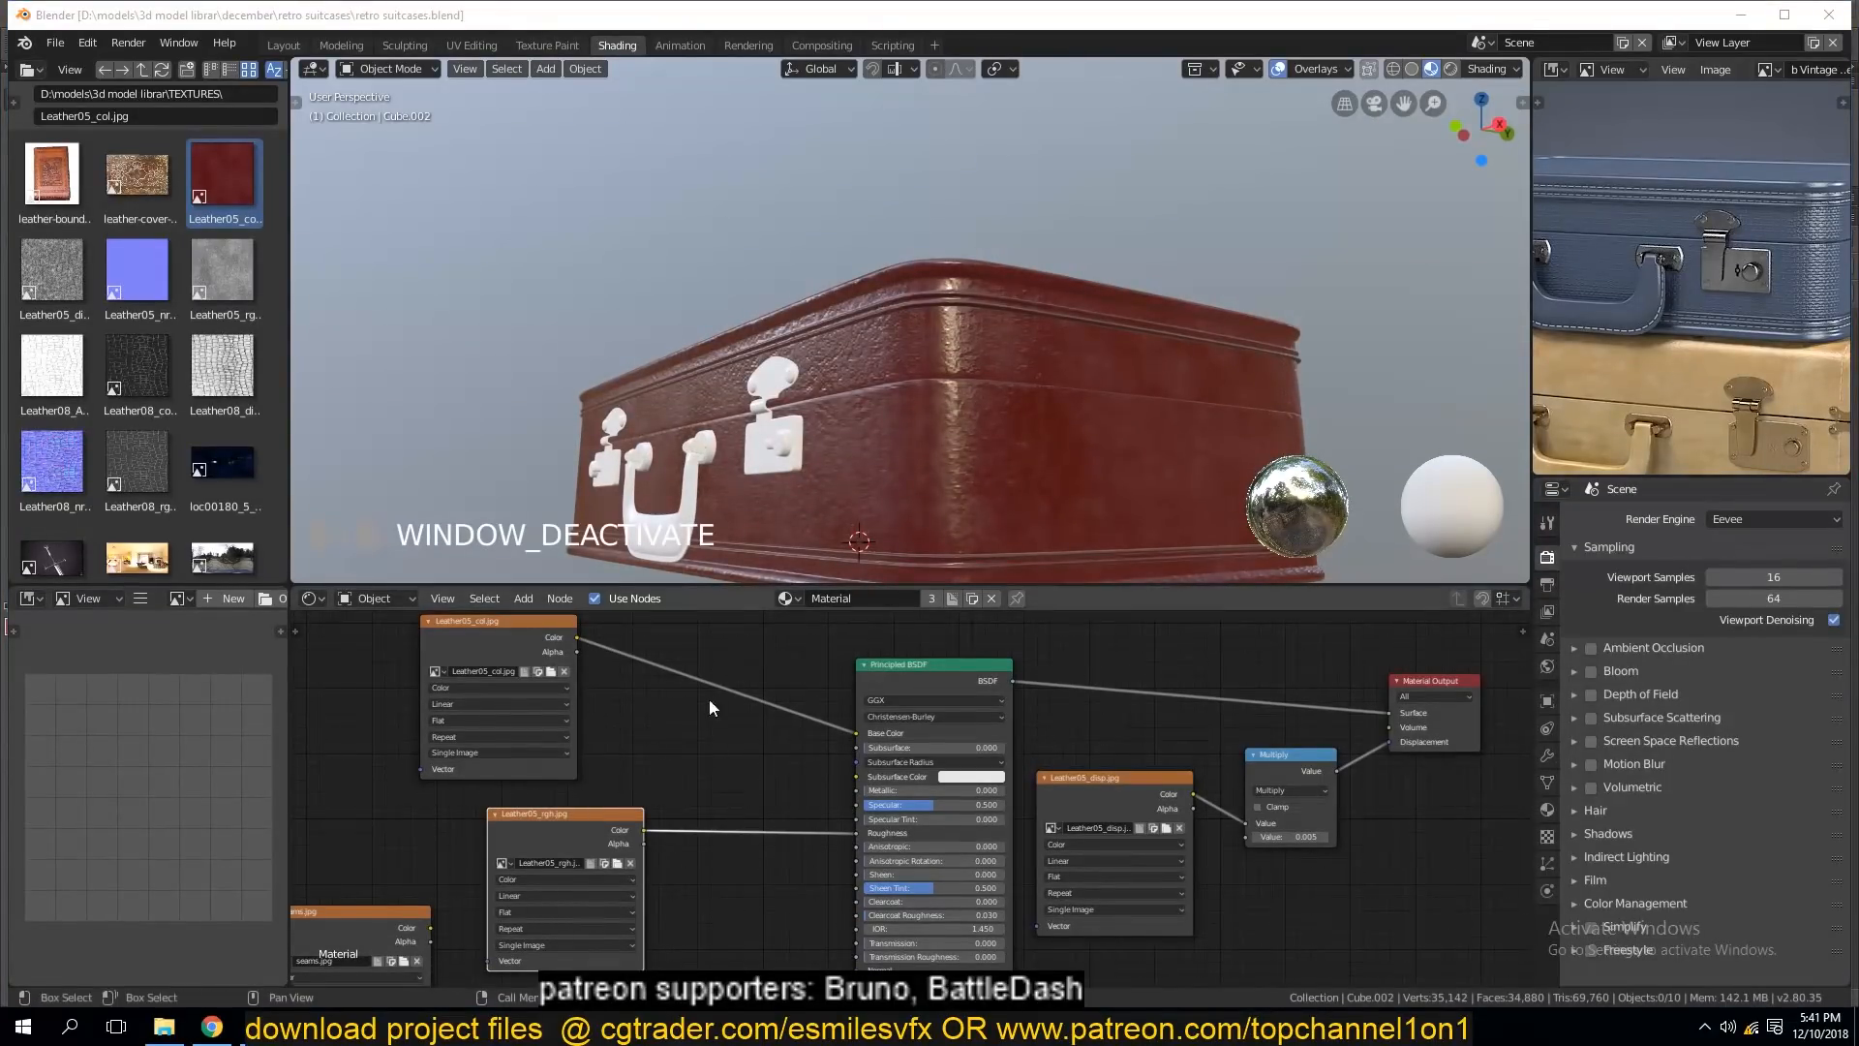
# Inspect the leather surface around the suitcase's front and corner, and save the file.
pyautogui.press('`')
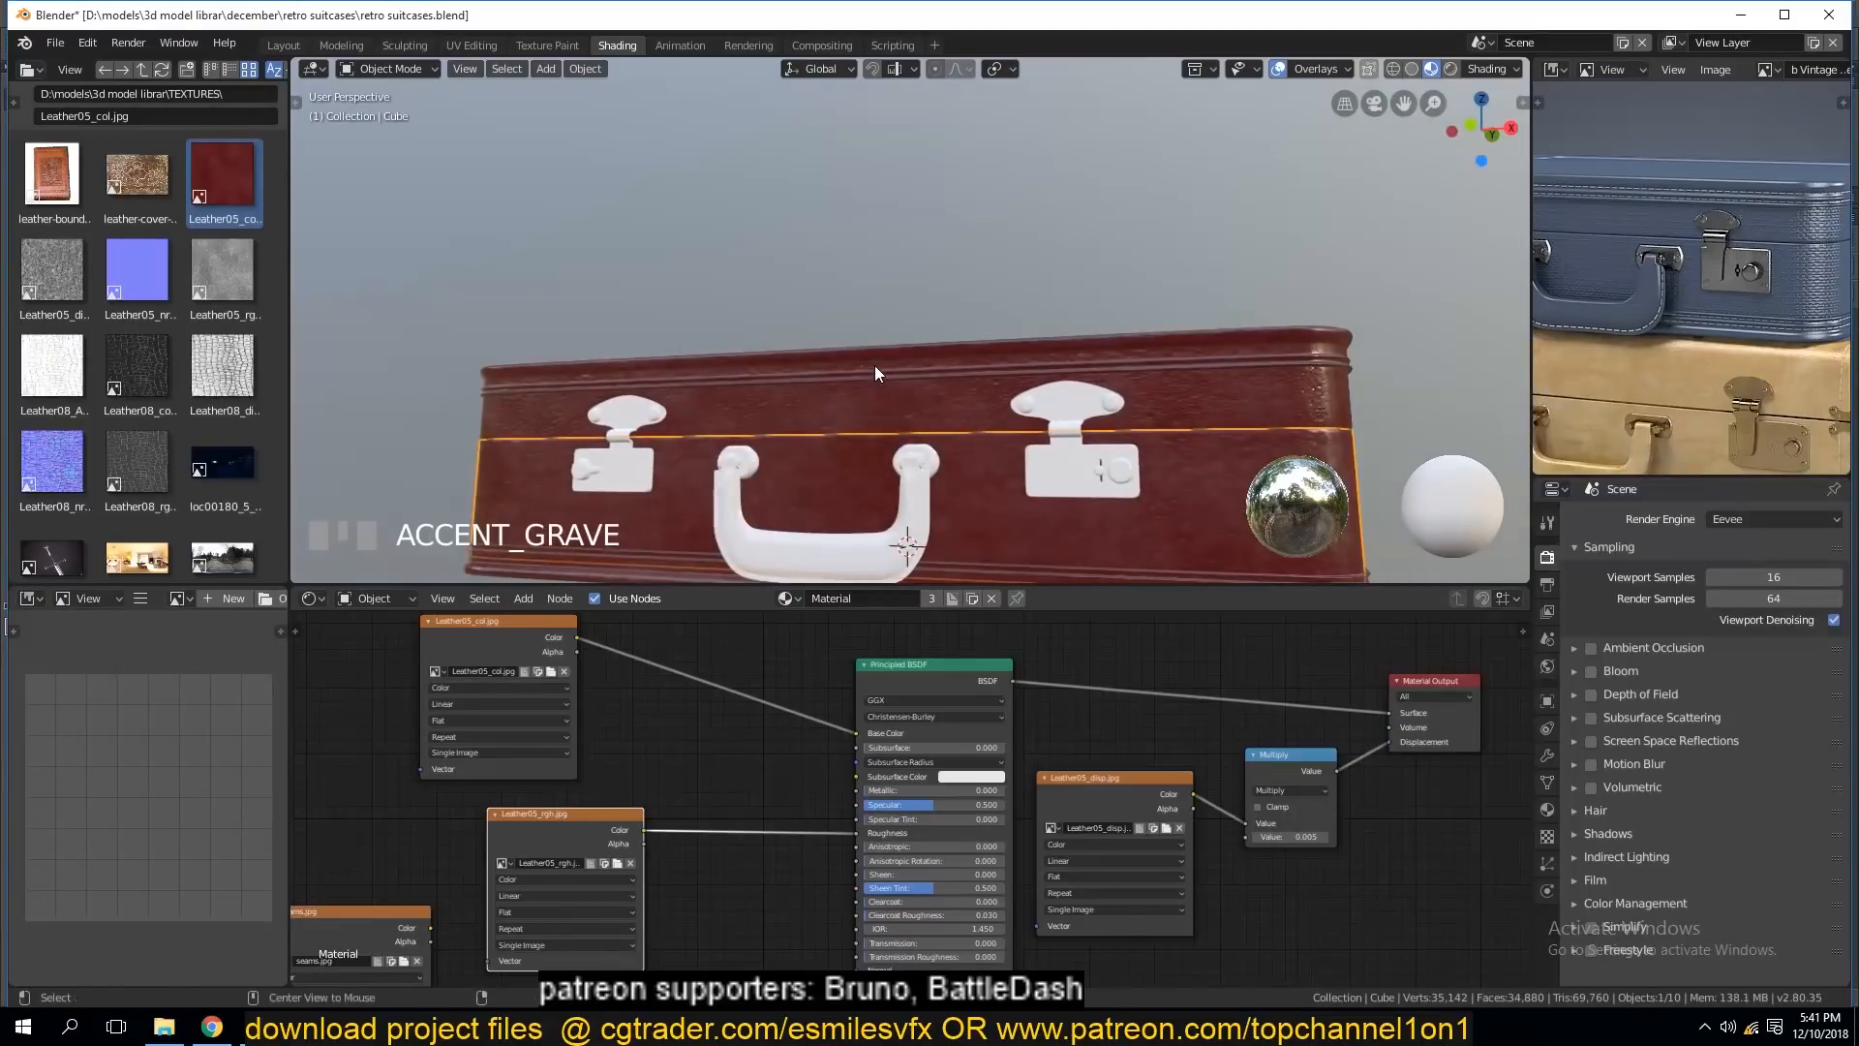
pyautogui.scroll(-1, 882, 414)
pyautogui.moveTo(881, 414); pyautogui.dragTo(792, 374, button='middle')
pyautogui.moveTo(781, 308); pyautogui.dragTo(792, 422, button='middle')
pyautogui.scroll(1, 793, 422)
pyautogui.hotkey('ctrl', 's')
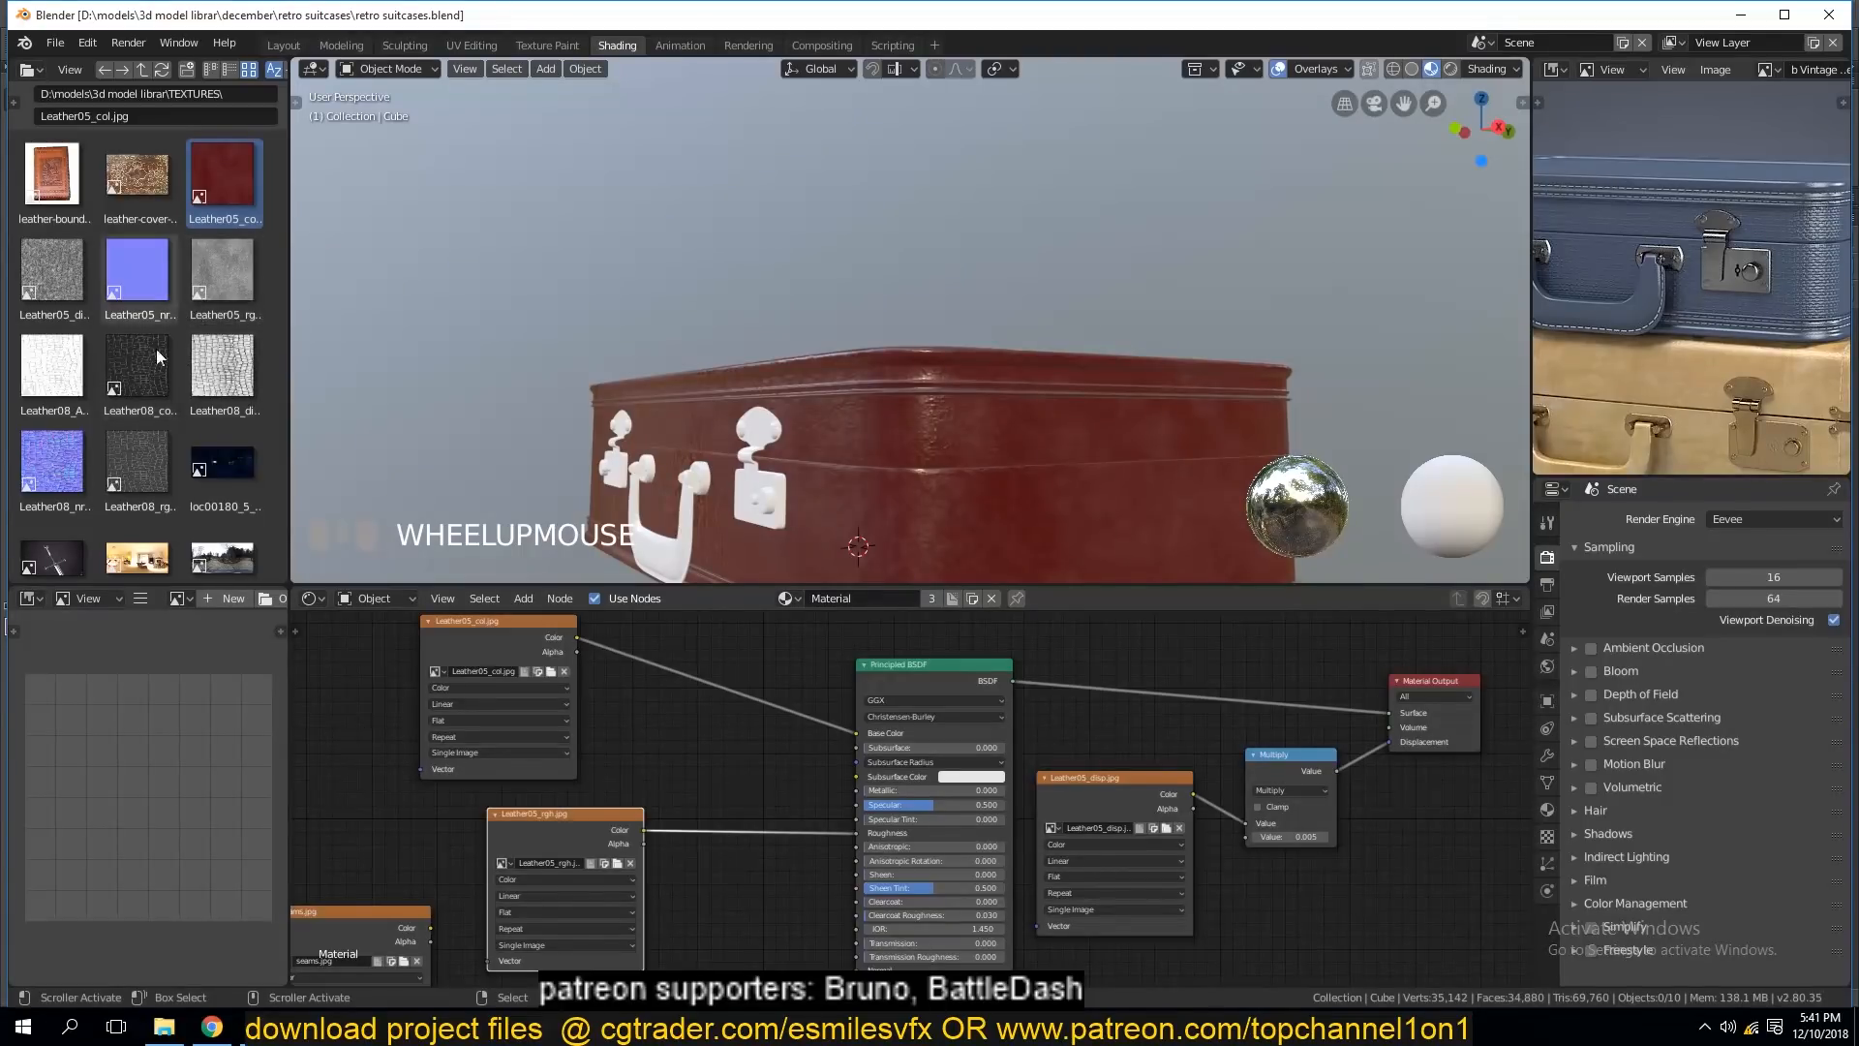
# Add the Leather05_nrm.jpg normal texture as an image node below the roughness image.
pyautogui.click(136, 276)
pyautogui.scroll(-2, 729, 829)
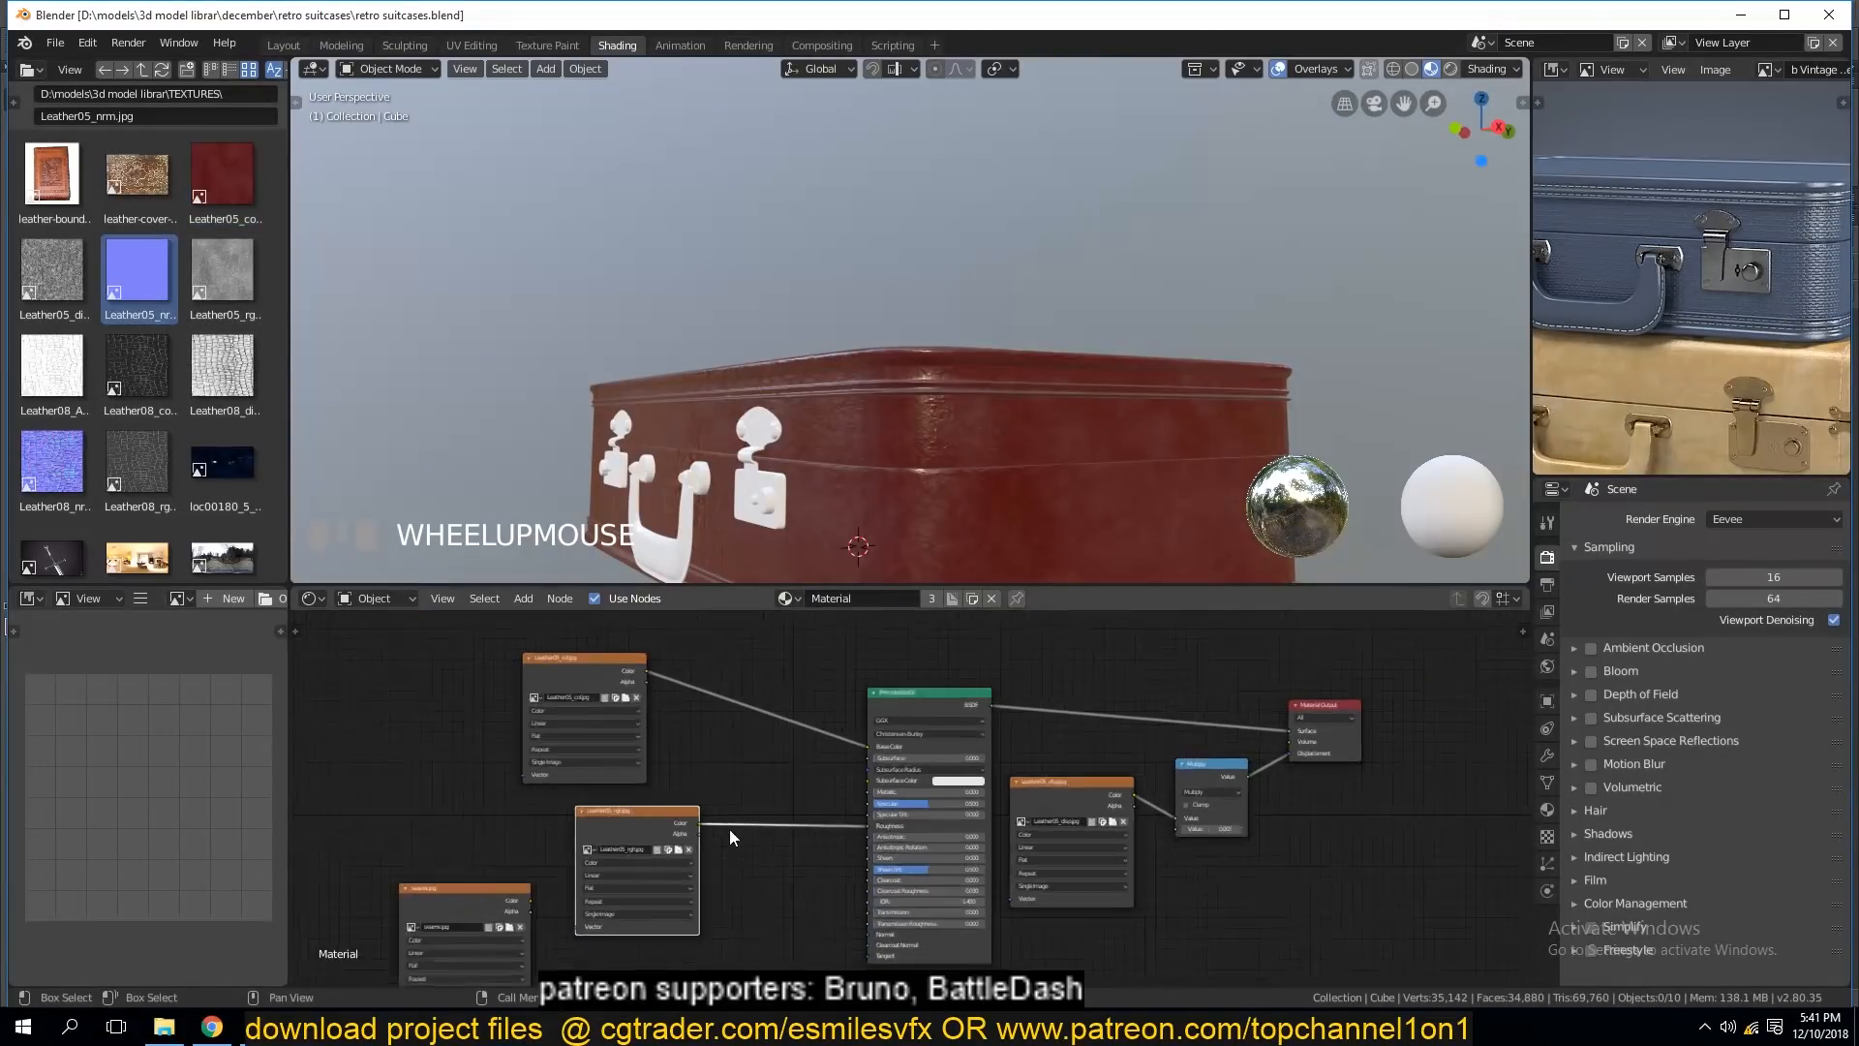
pyautogui.moveTo(136, 276); pyautogui.dragTo(770, 812)
pyautogui.scroll(3, 833, 871)
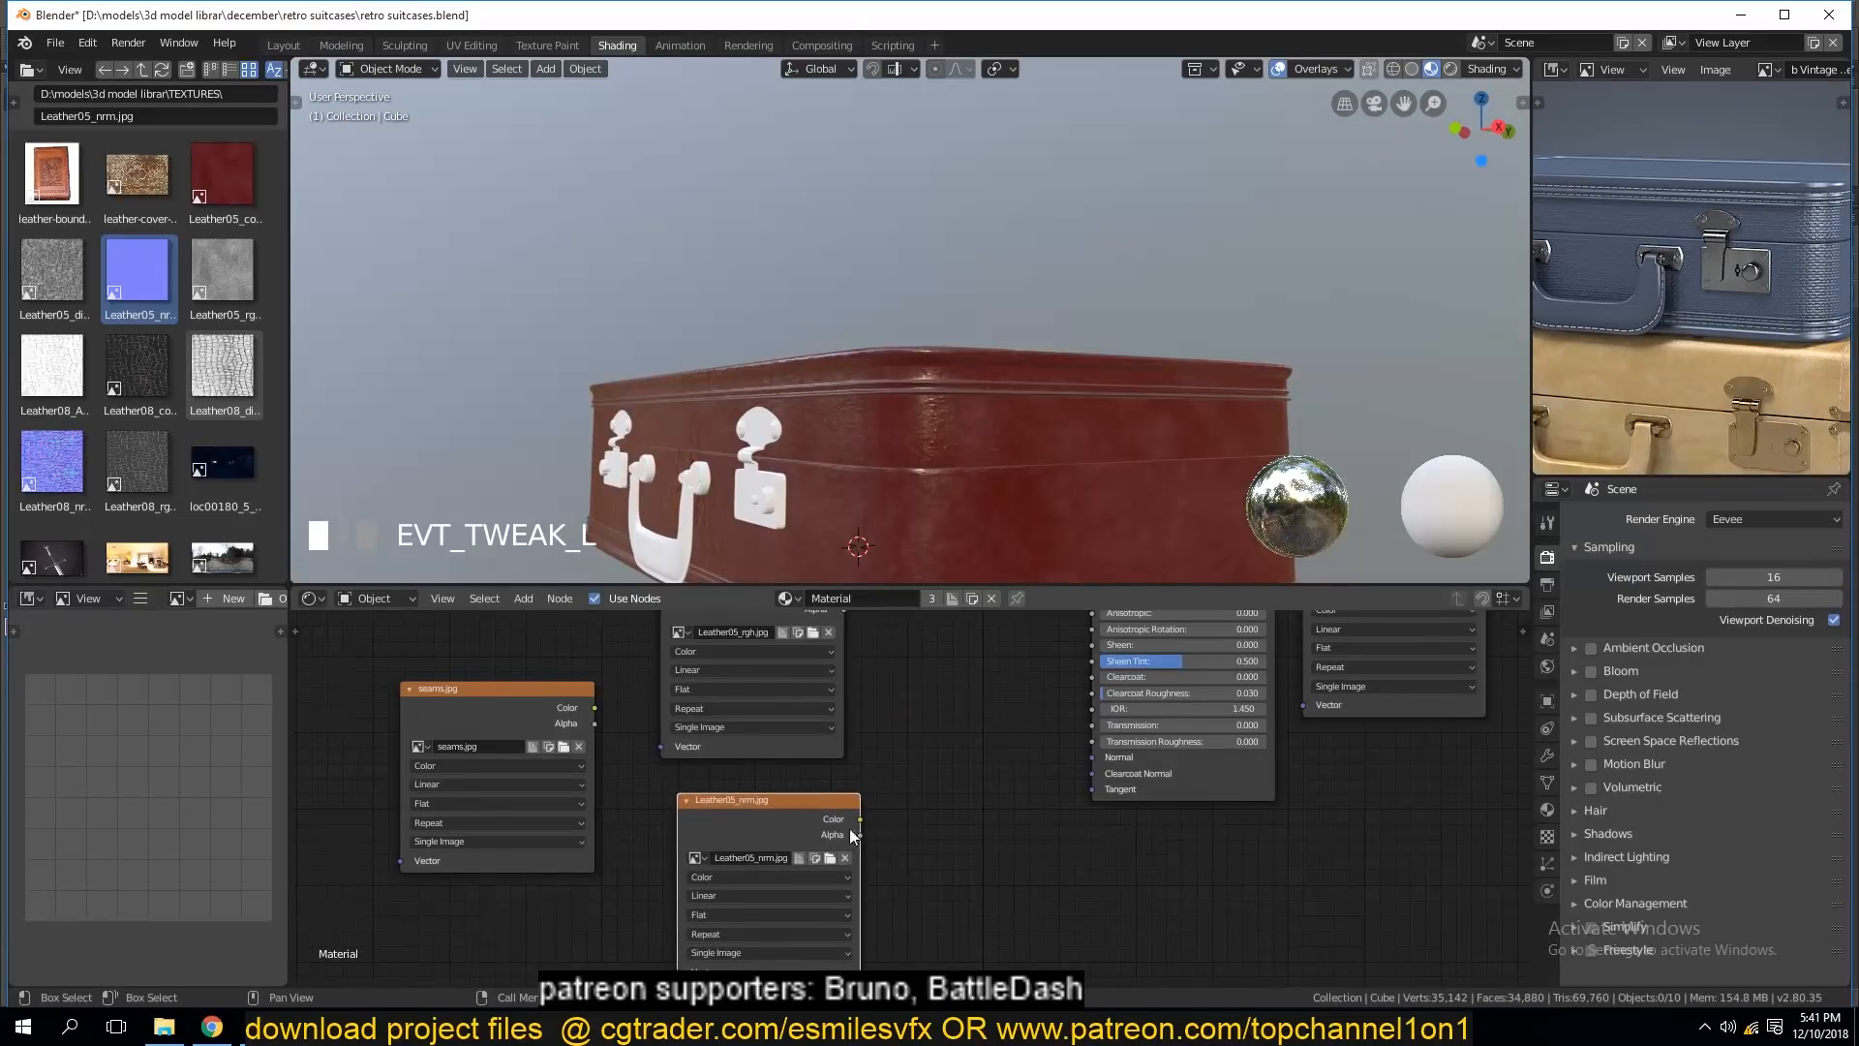
# Add a Normal Map node and link it between the Leather05_nrm.jpg Color and the Principled BSDF's Normal.
pyautogui.hotkey('shift', 'a')
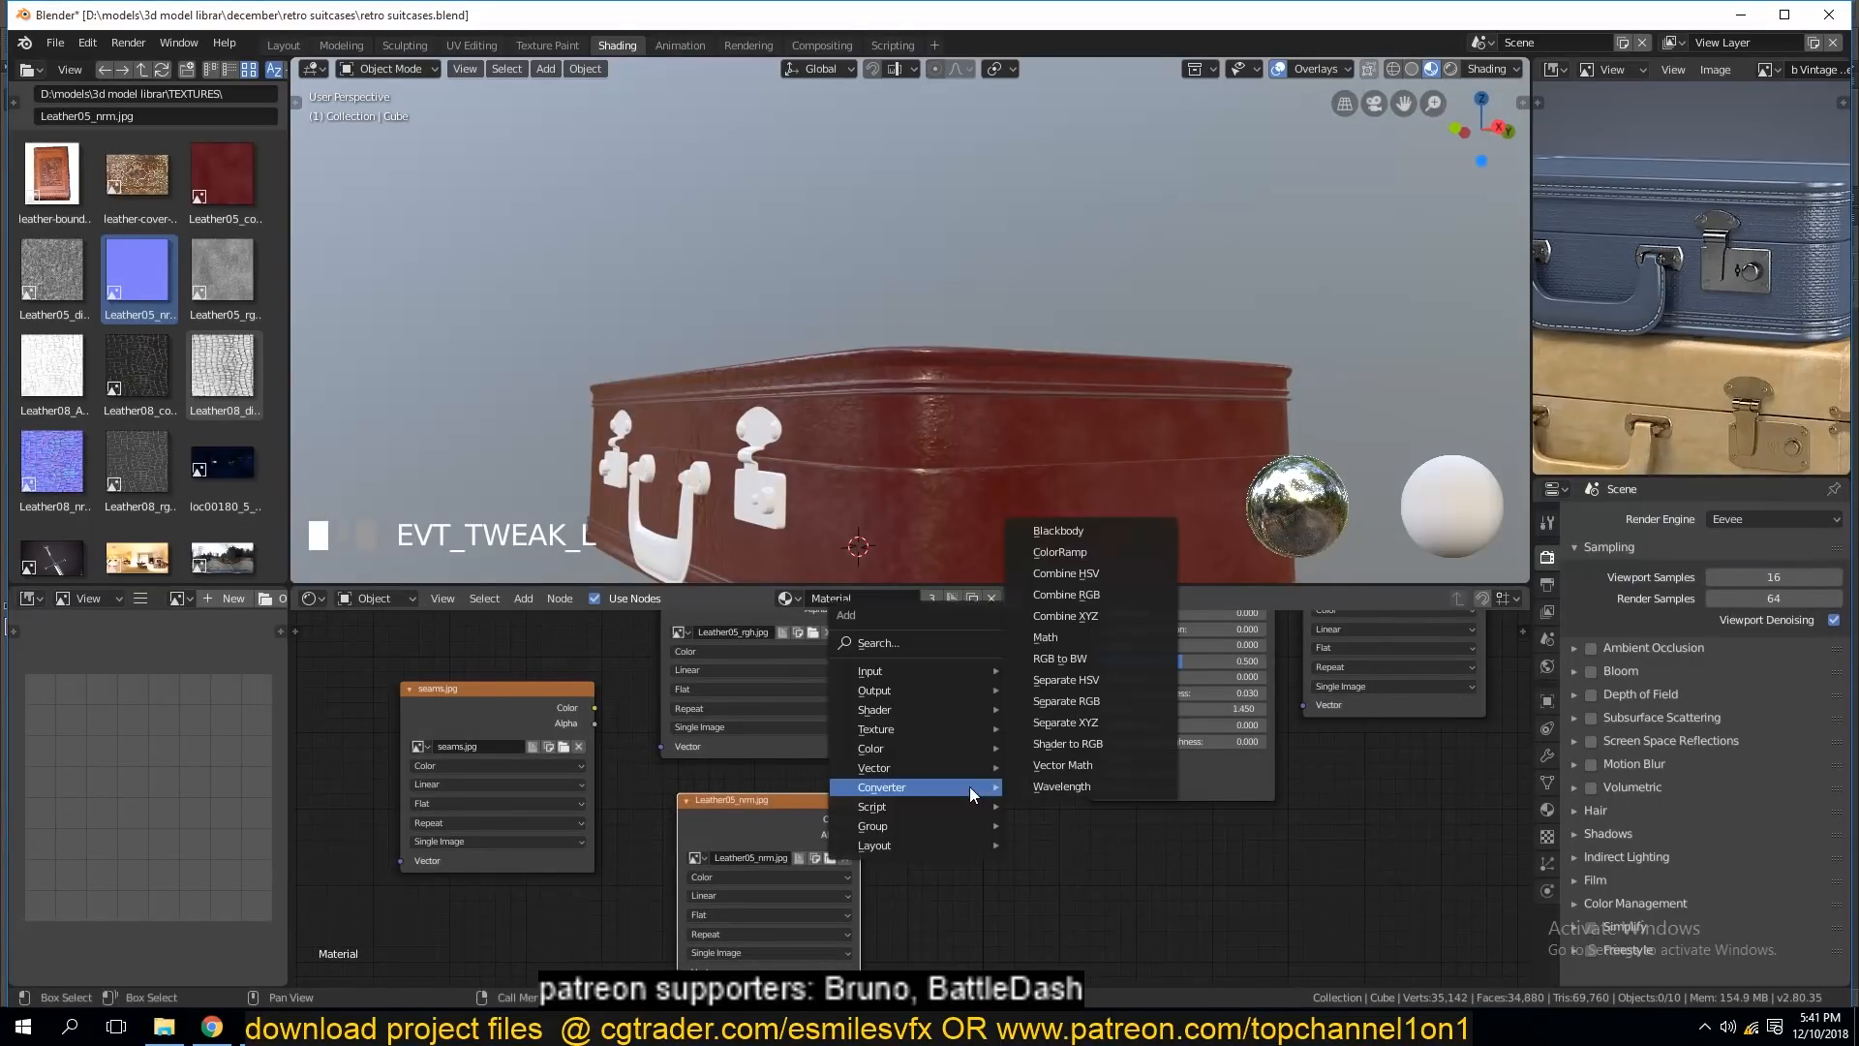
pyautogui.moveTo(933, 769)
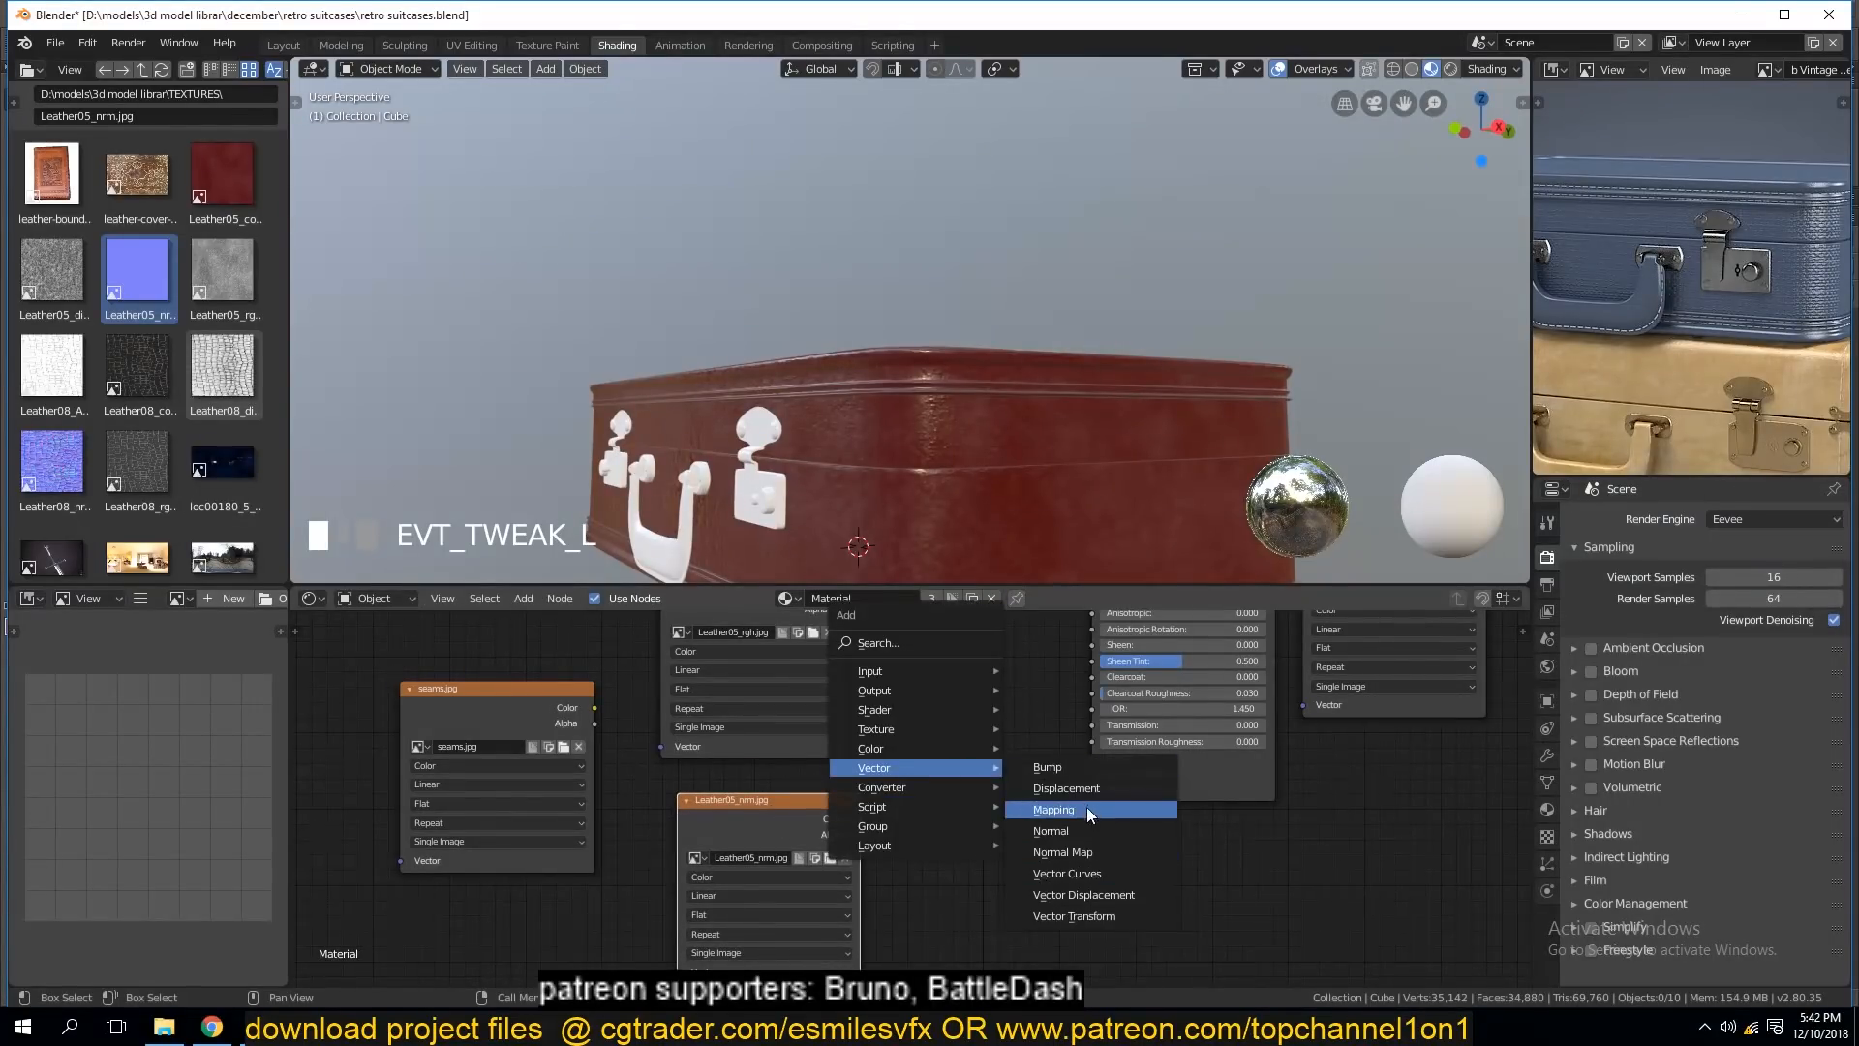
pyautogui.click(1094, 854)
pyautogui.click(906, 760)
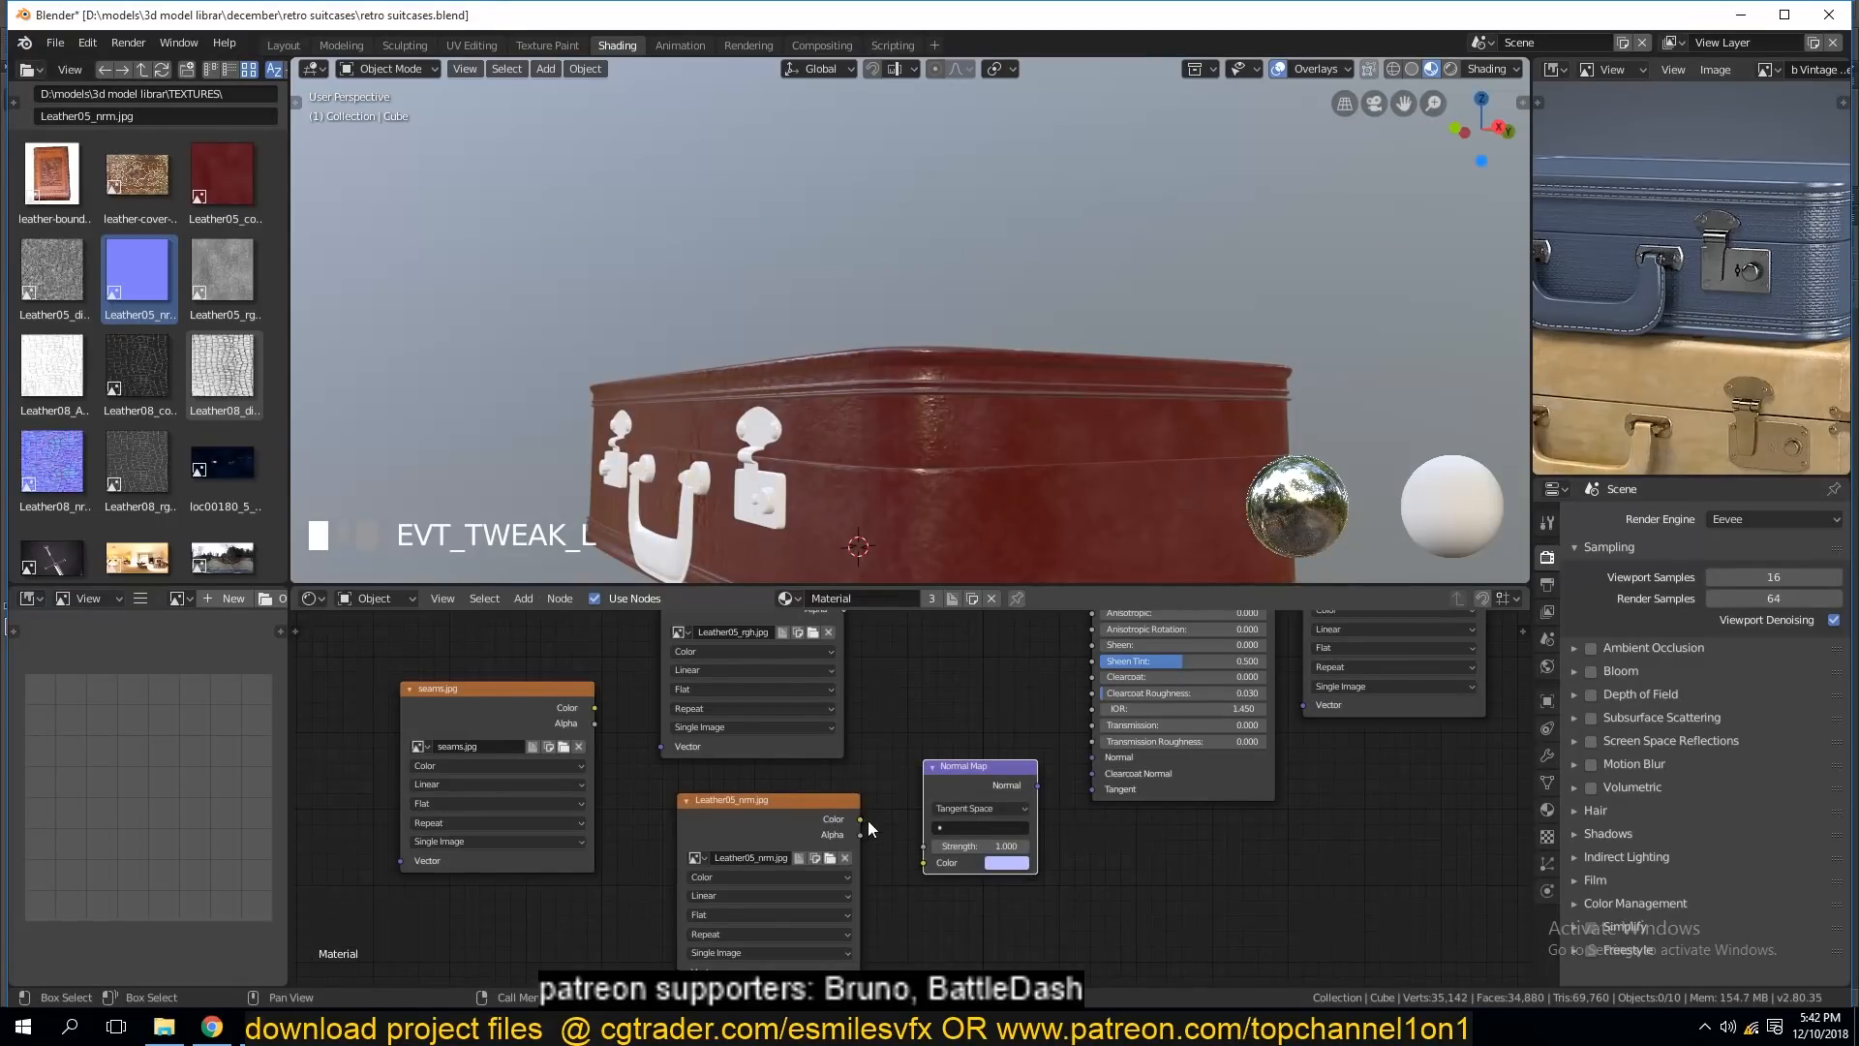
pyautogui.moveTo(861, 820); pyautogui.dragTo(941, 849)
pyautogui.moveTo(1037, 785); pyautogui.dragTo(1092, 759)
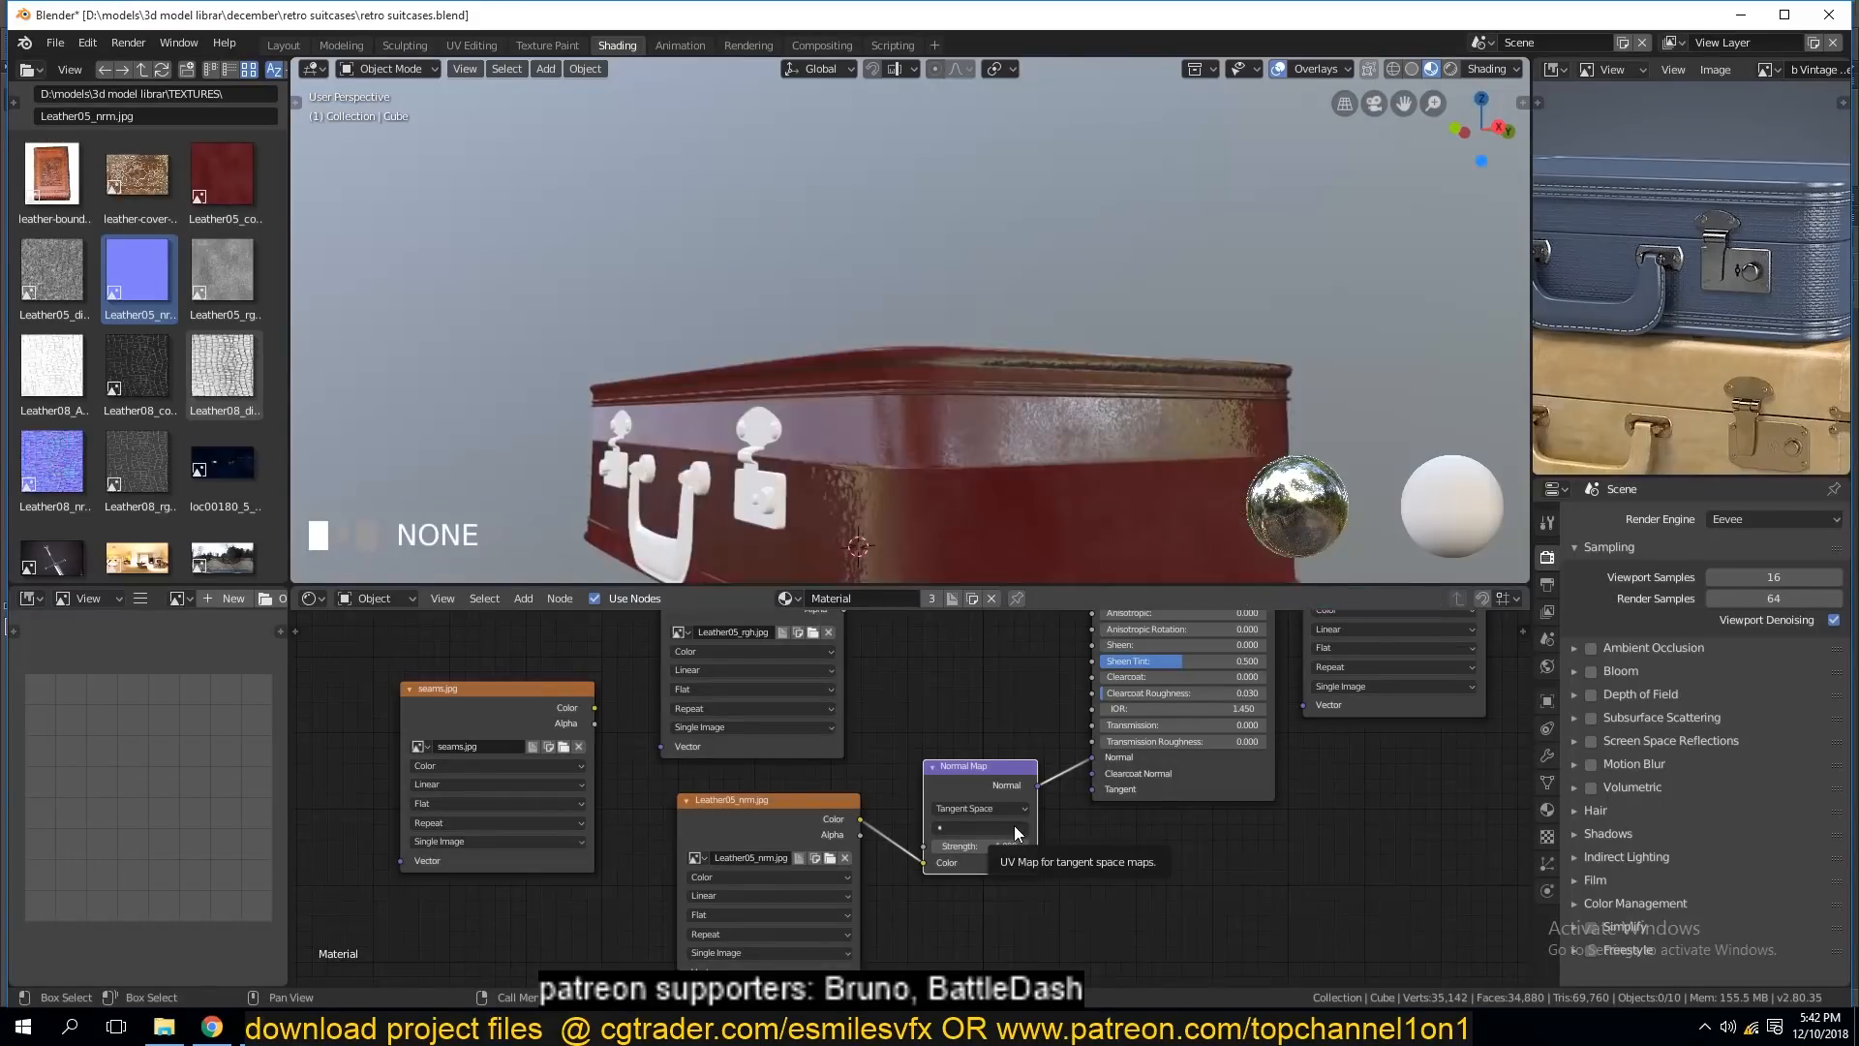
# Set the Normal Map node's Strength to 0.05.
pyautogui.moveTo(840, 505)
pyautogui.mouseDown(button='middle')
pyautogui.moveTo(916, 510)
pyautogui.moveTo(793, 462)
pyautogui.moveTo(659, 483)
pyautogui.moveTo(634, 505)
pyautogui.moveTo(887, 479)
pyautogui.moveTo(852, 479)
pyautogui.mouseUp(button='middle')
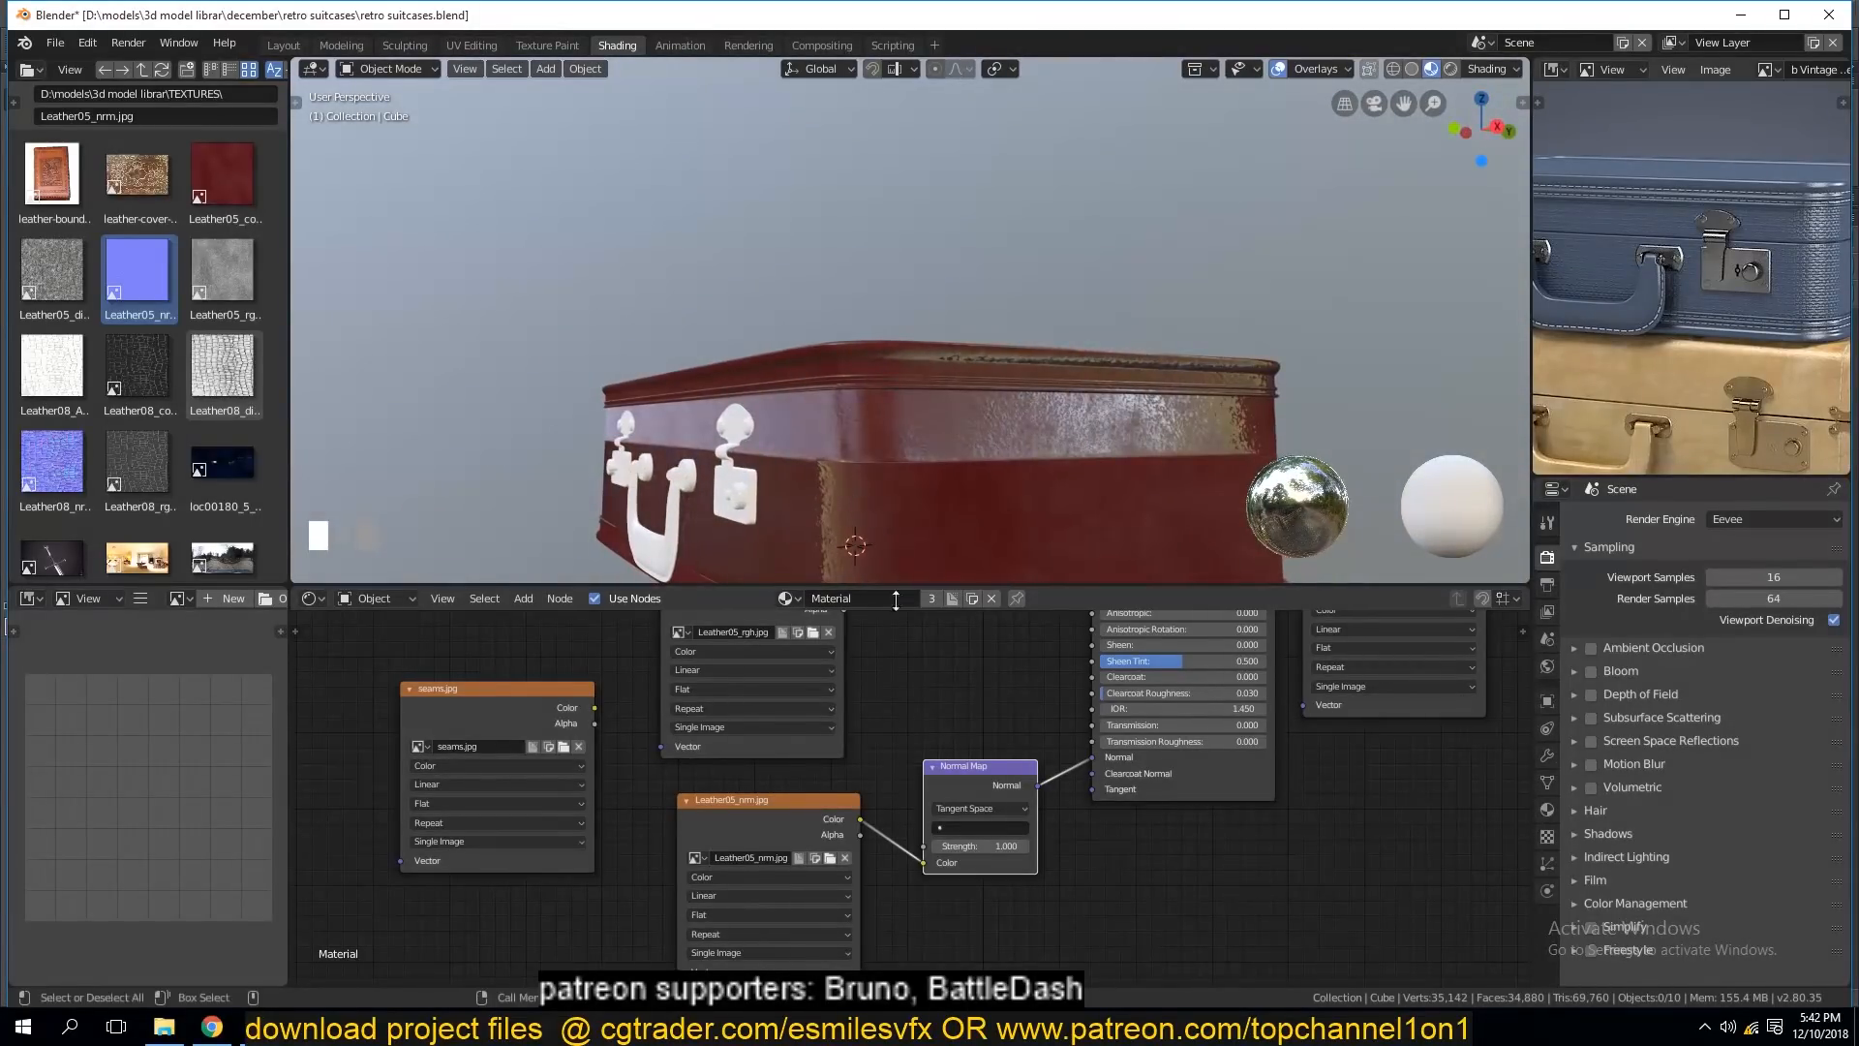
pyautogui.click(978, 848)
pyautogui.press('BackSpace')
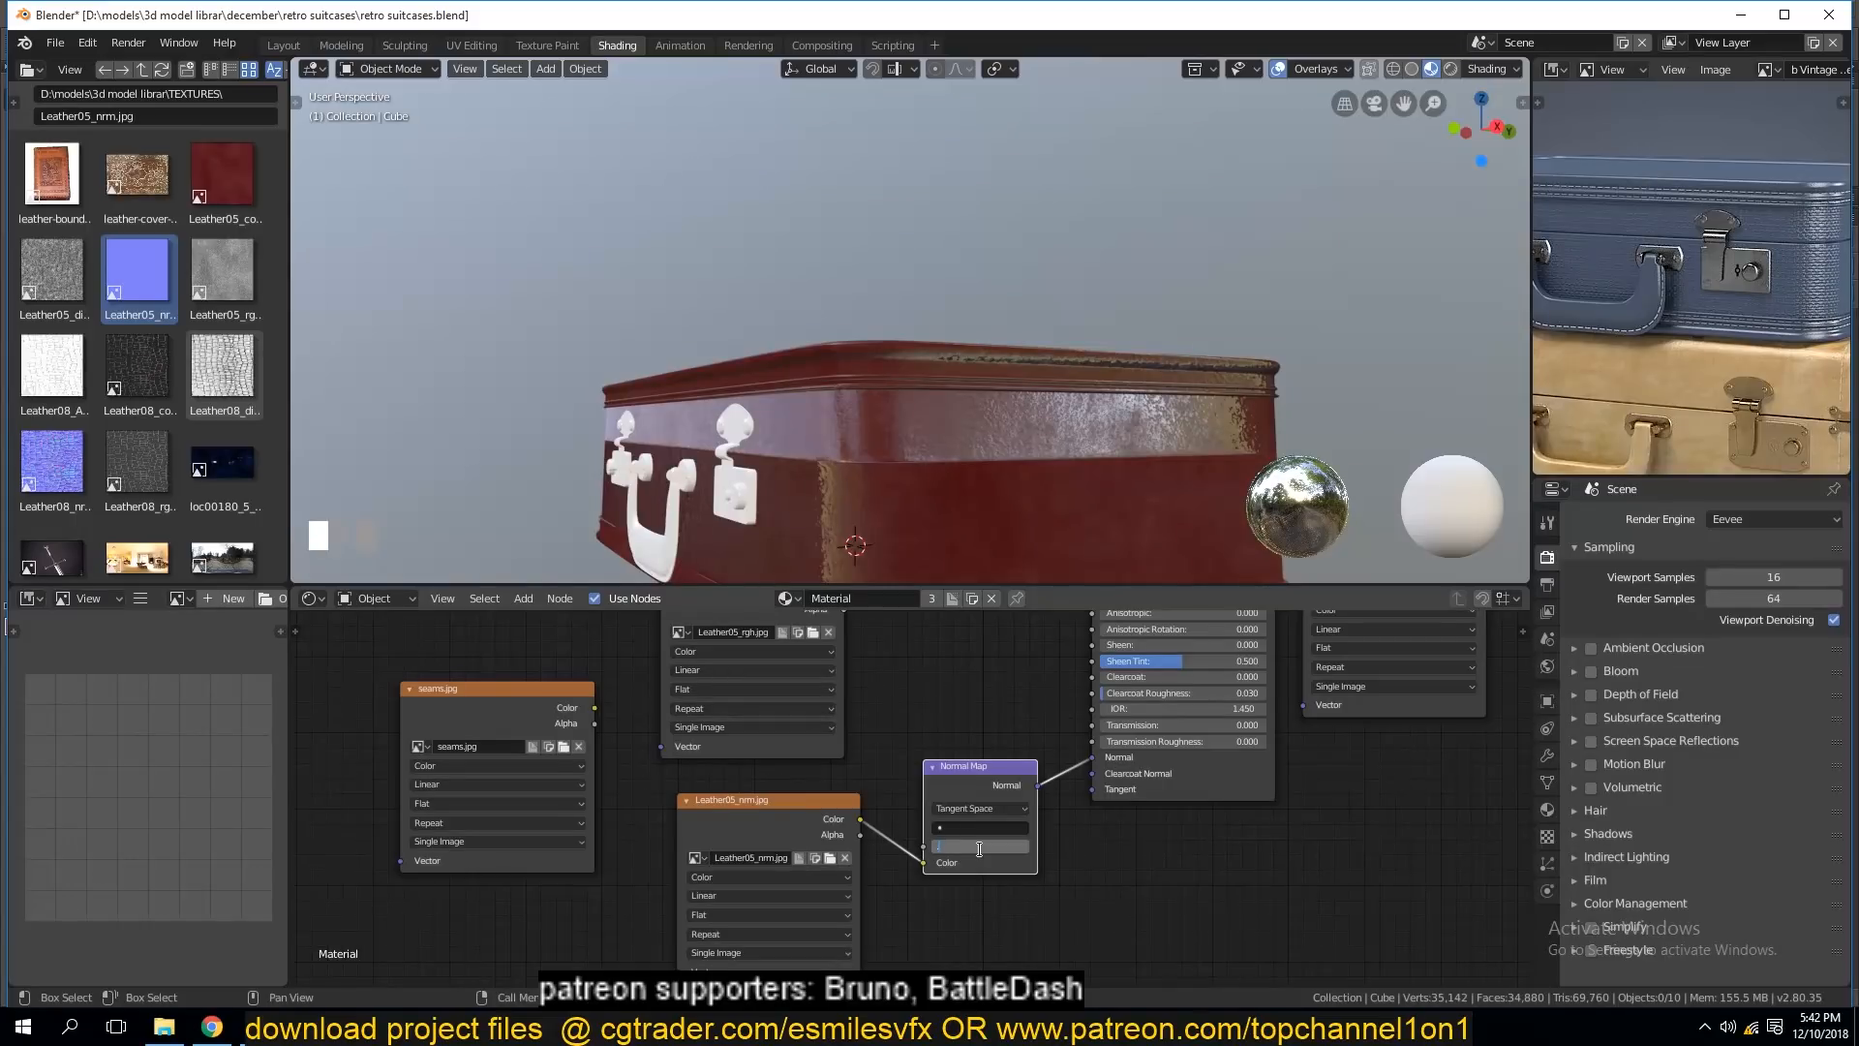
pyautogui.click(1179, 891)
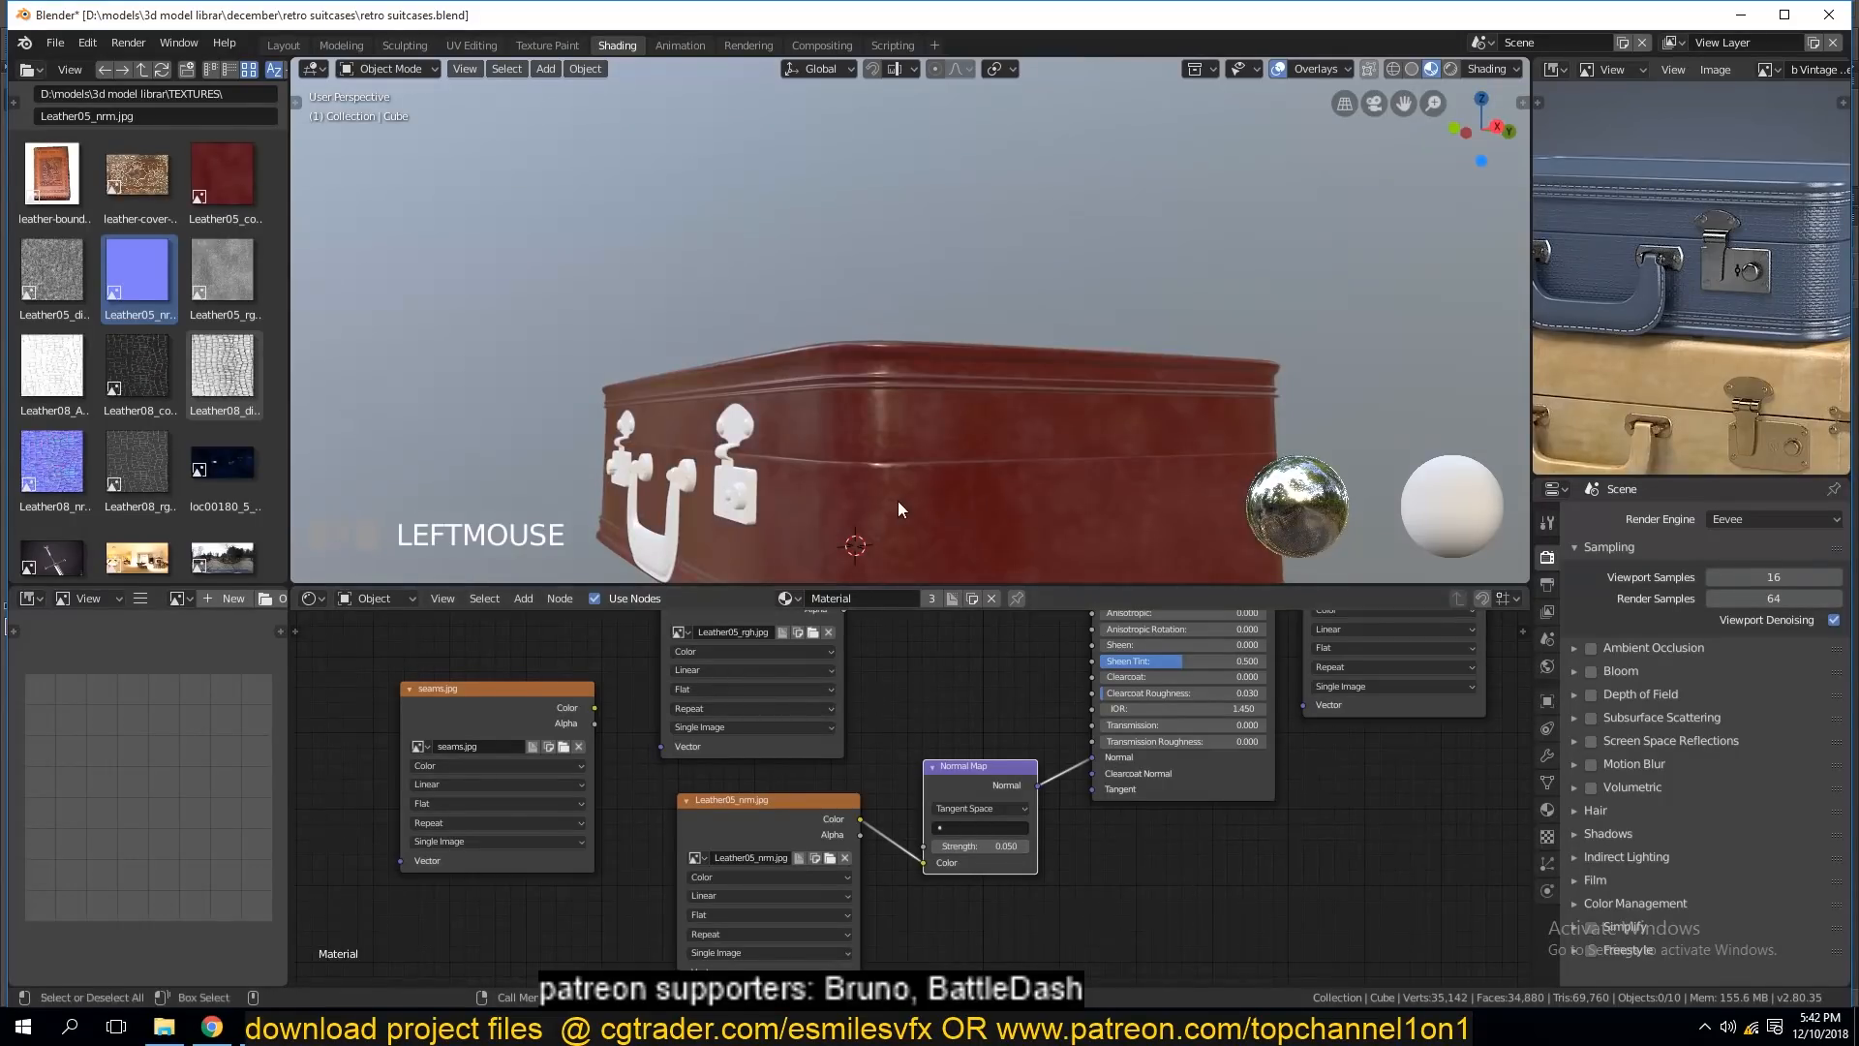
# Set the Normal Map node's strength to 0.1 and check the leather surface up close.
pyautogui.moveTo(898, 501); pyautogui.dragTo(958, 506, button='middle')
pyautogui.click(1003, 848)
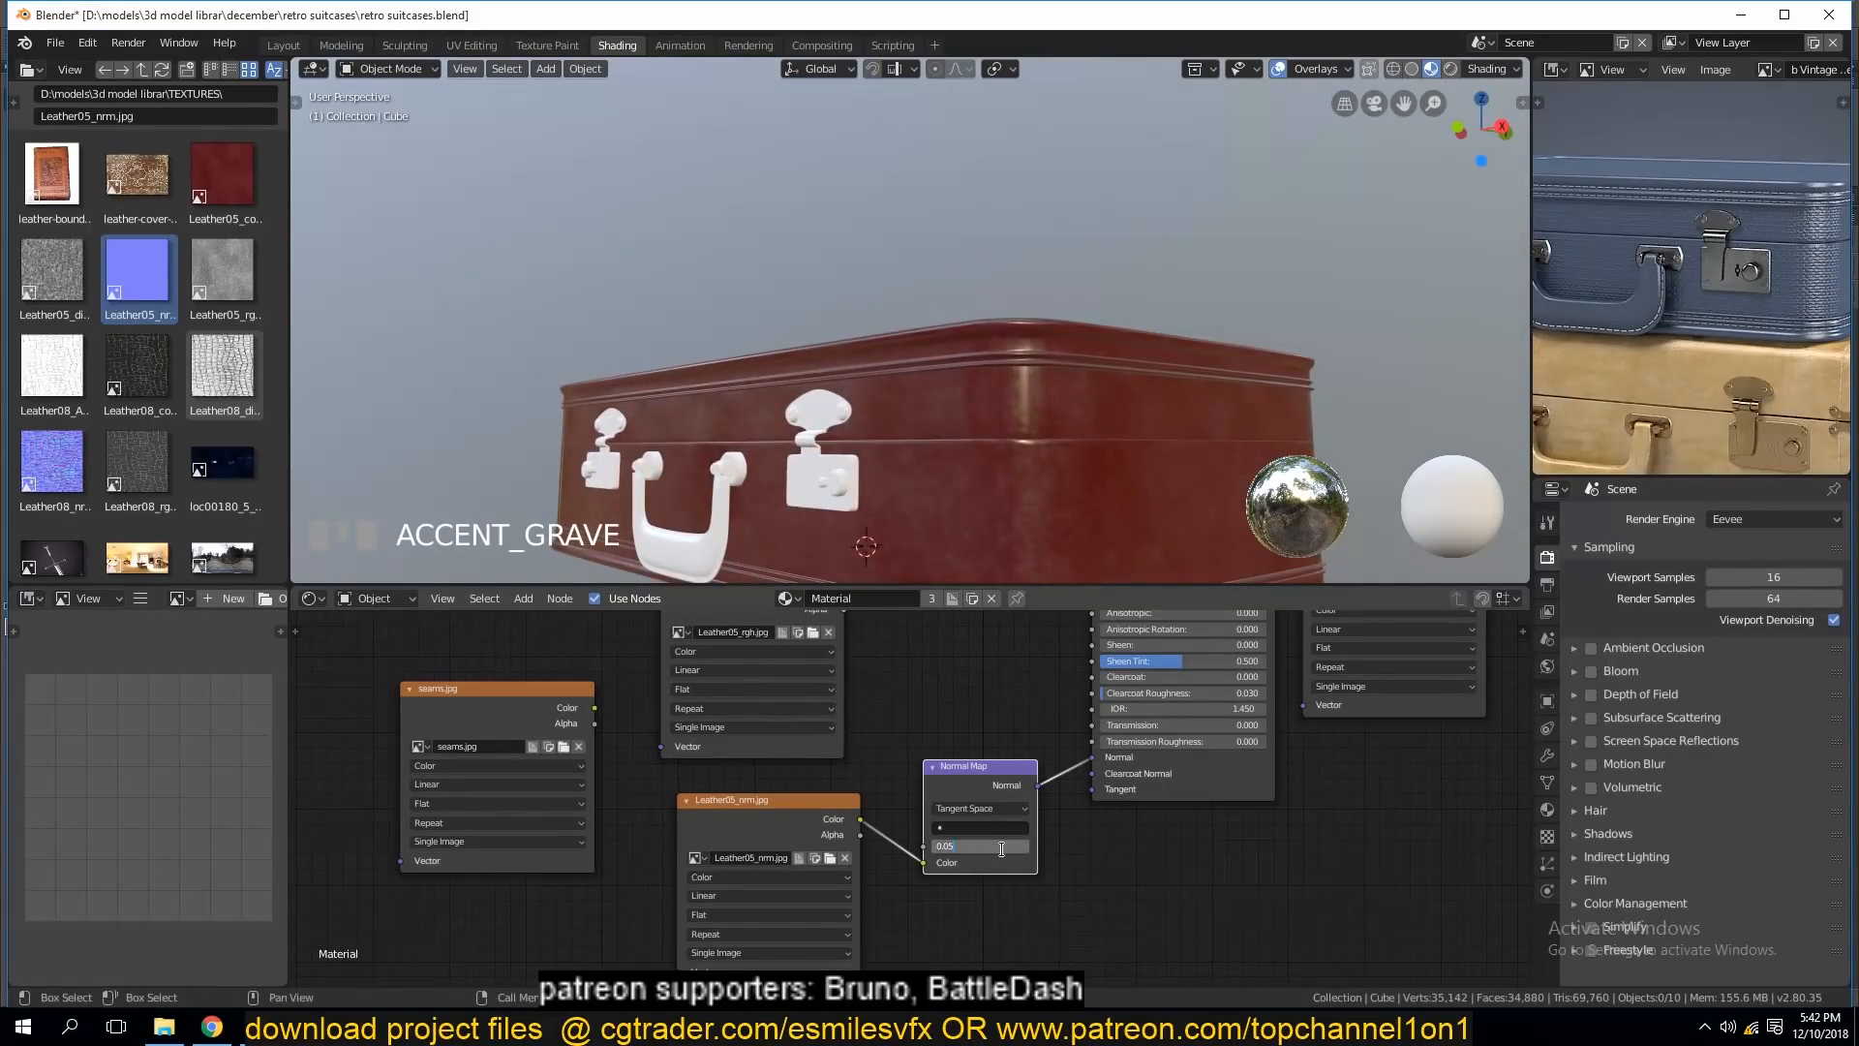
pyautogui.write('0.1')
pyautogui.click(1129, 856)
pyautogui.moveTo(1055, 502); pyautogui.dragTo(1012, 475, button='middle')
pyautogui.scroll(3, 1012, 476)
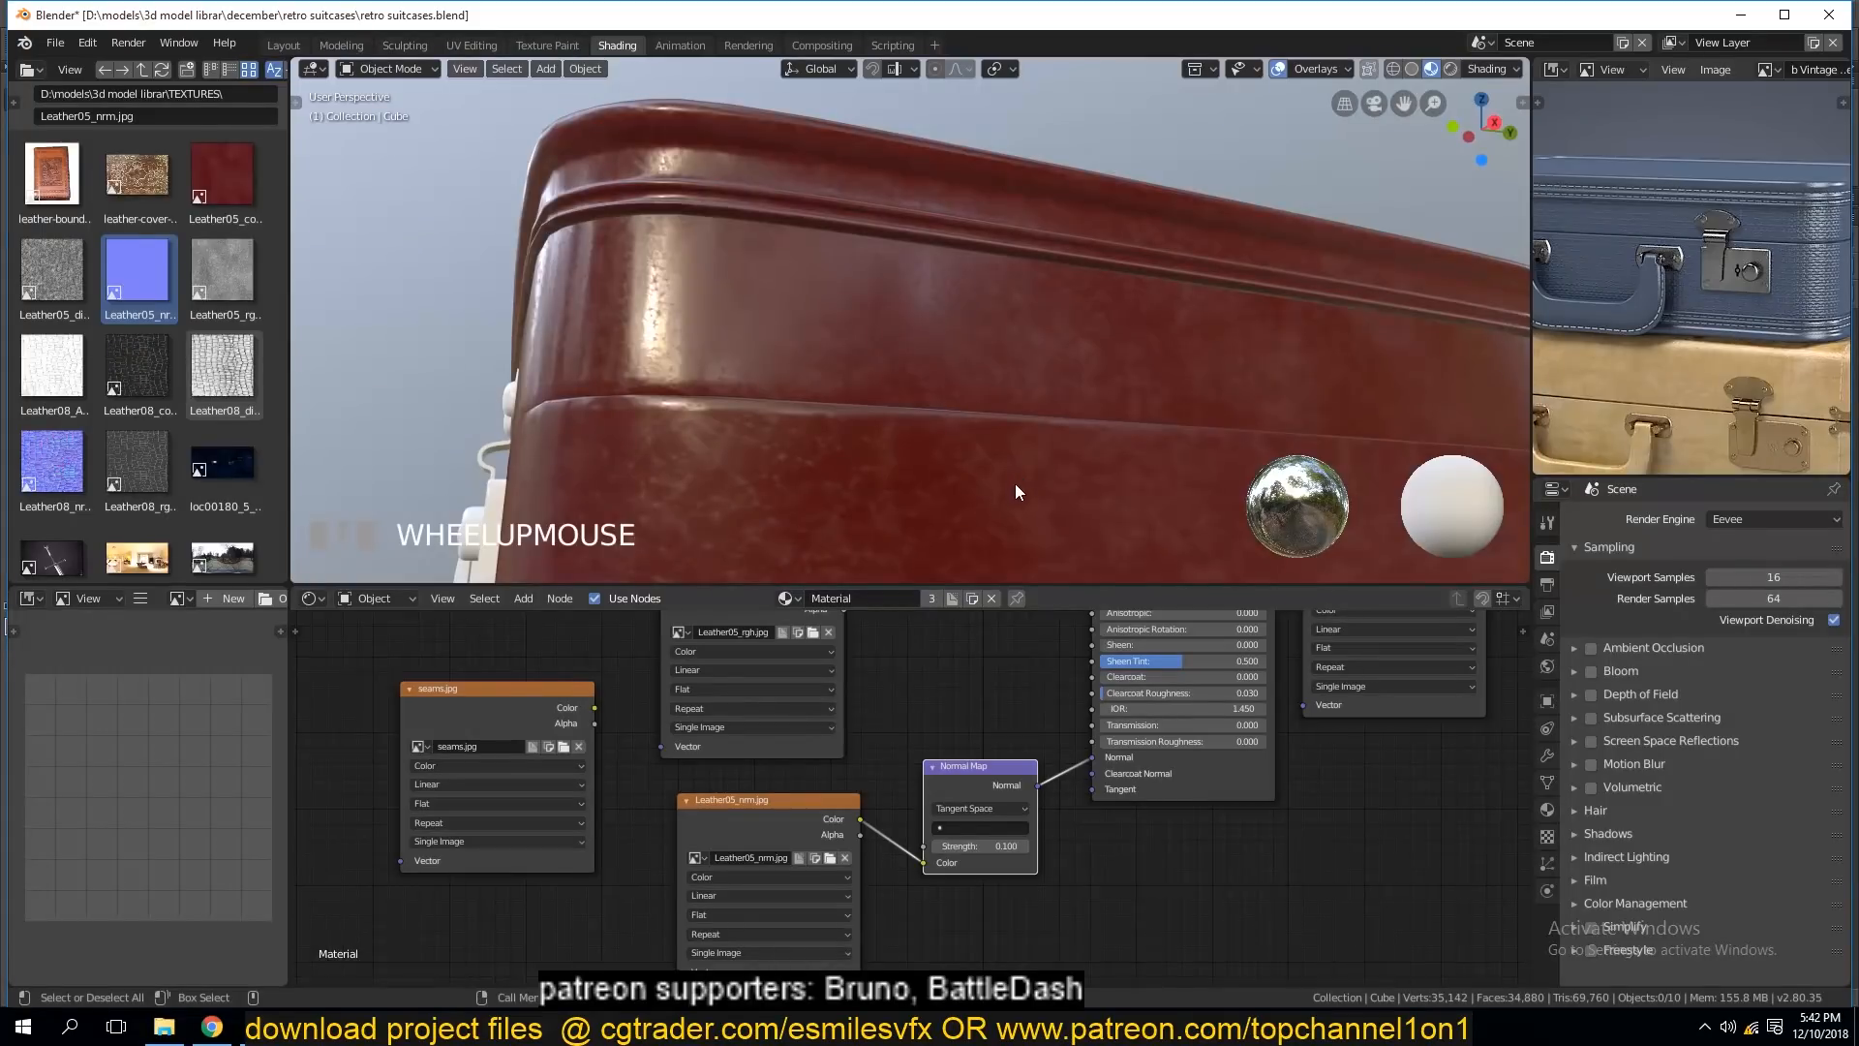
pyautogui.scroll(-3, 1304, 753)
# Move the Leather05_nrm.jpg texture node away from the Normal Map node to make room between them.
pyautogui.moveTo(1337, 678); pyautogui.dragTo(1363, 748)
pyautogui.scroll(-5, 914, 416)
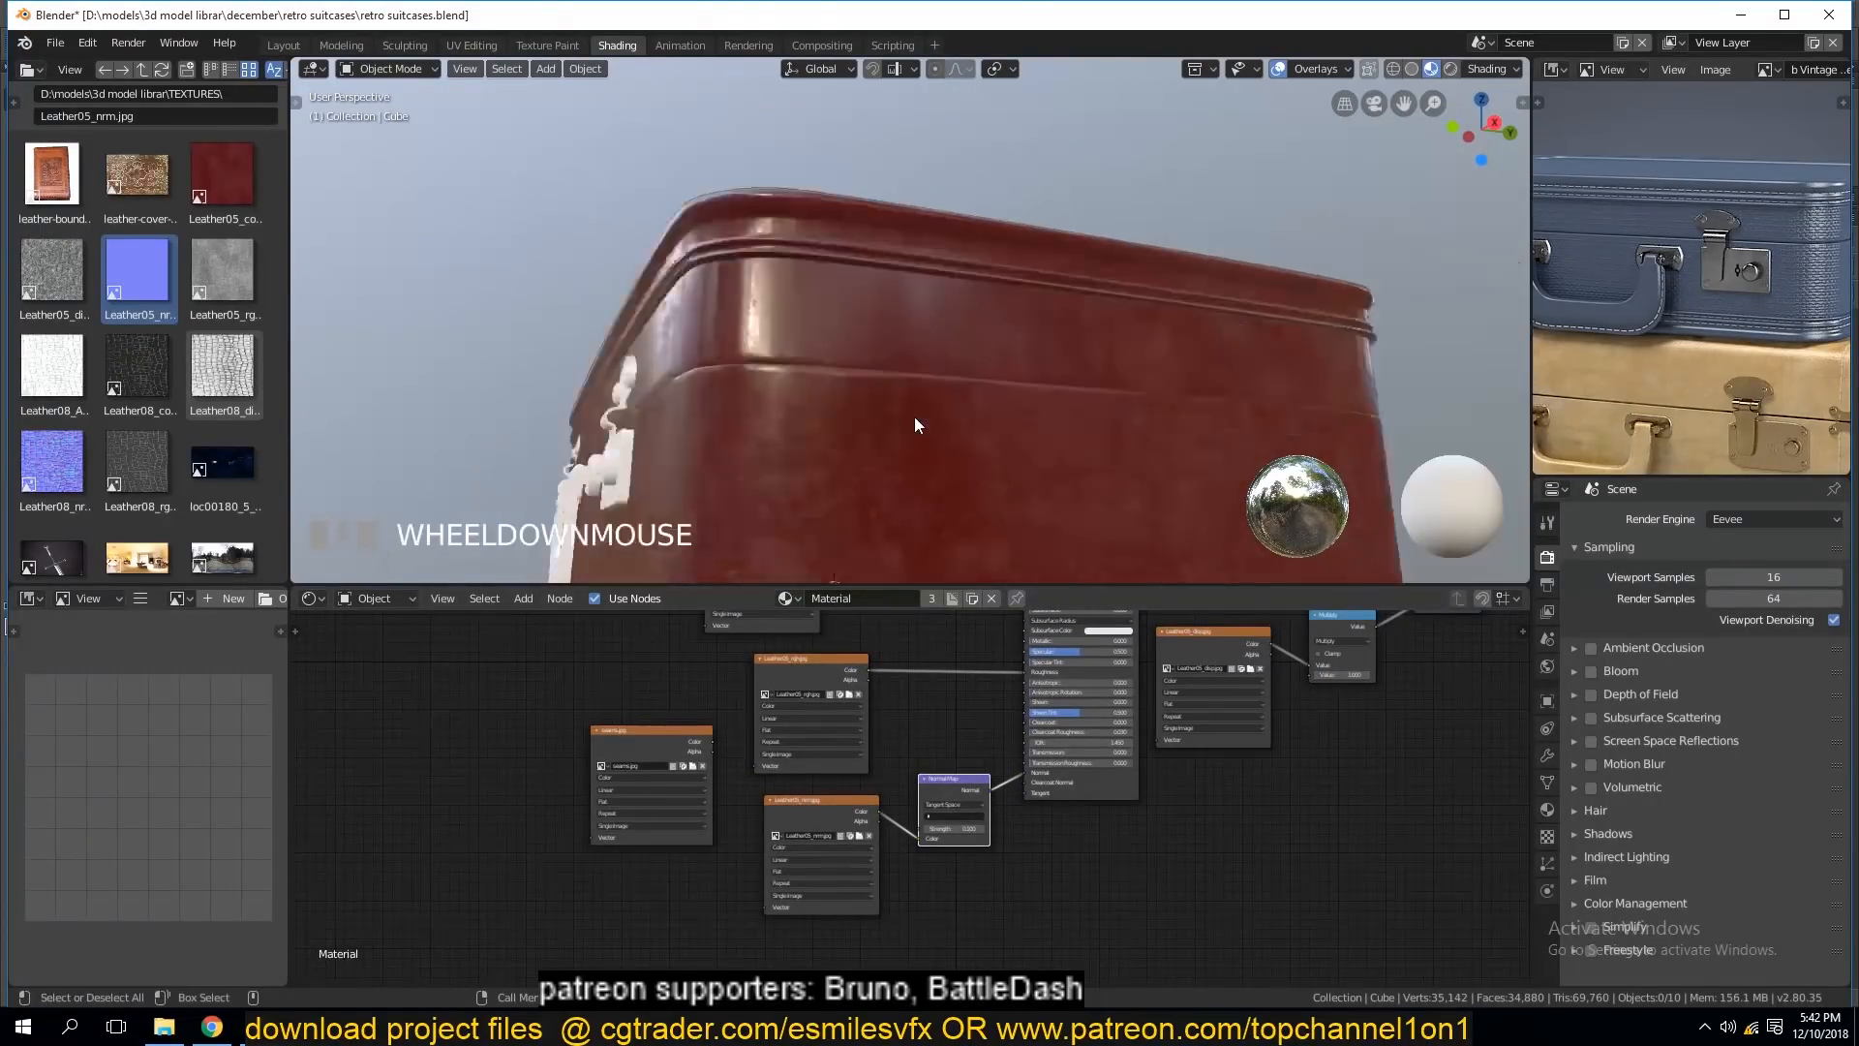
pyautogui.moveTo(914, 417); pyautogui.dragTo(941, 445, button='middle')
pyautogui.moveTo(827, 821); pyautogui.dragTo(767, 863)
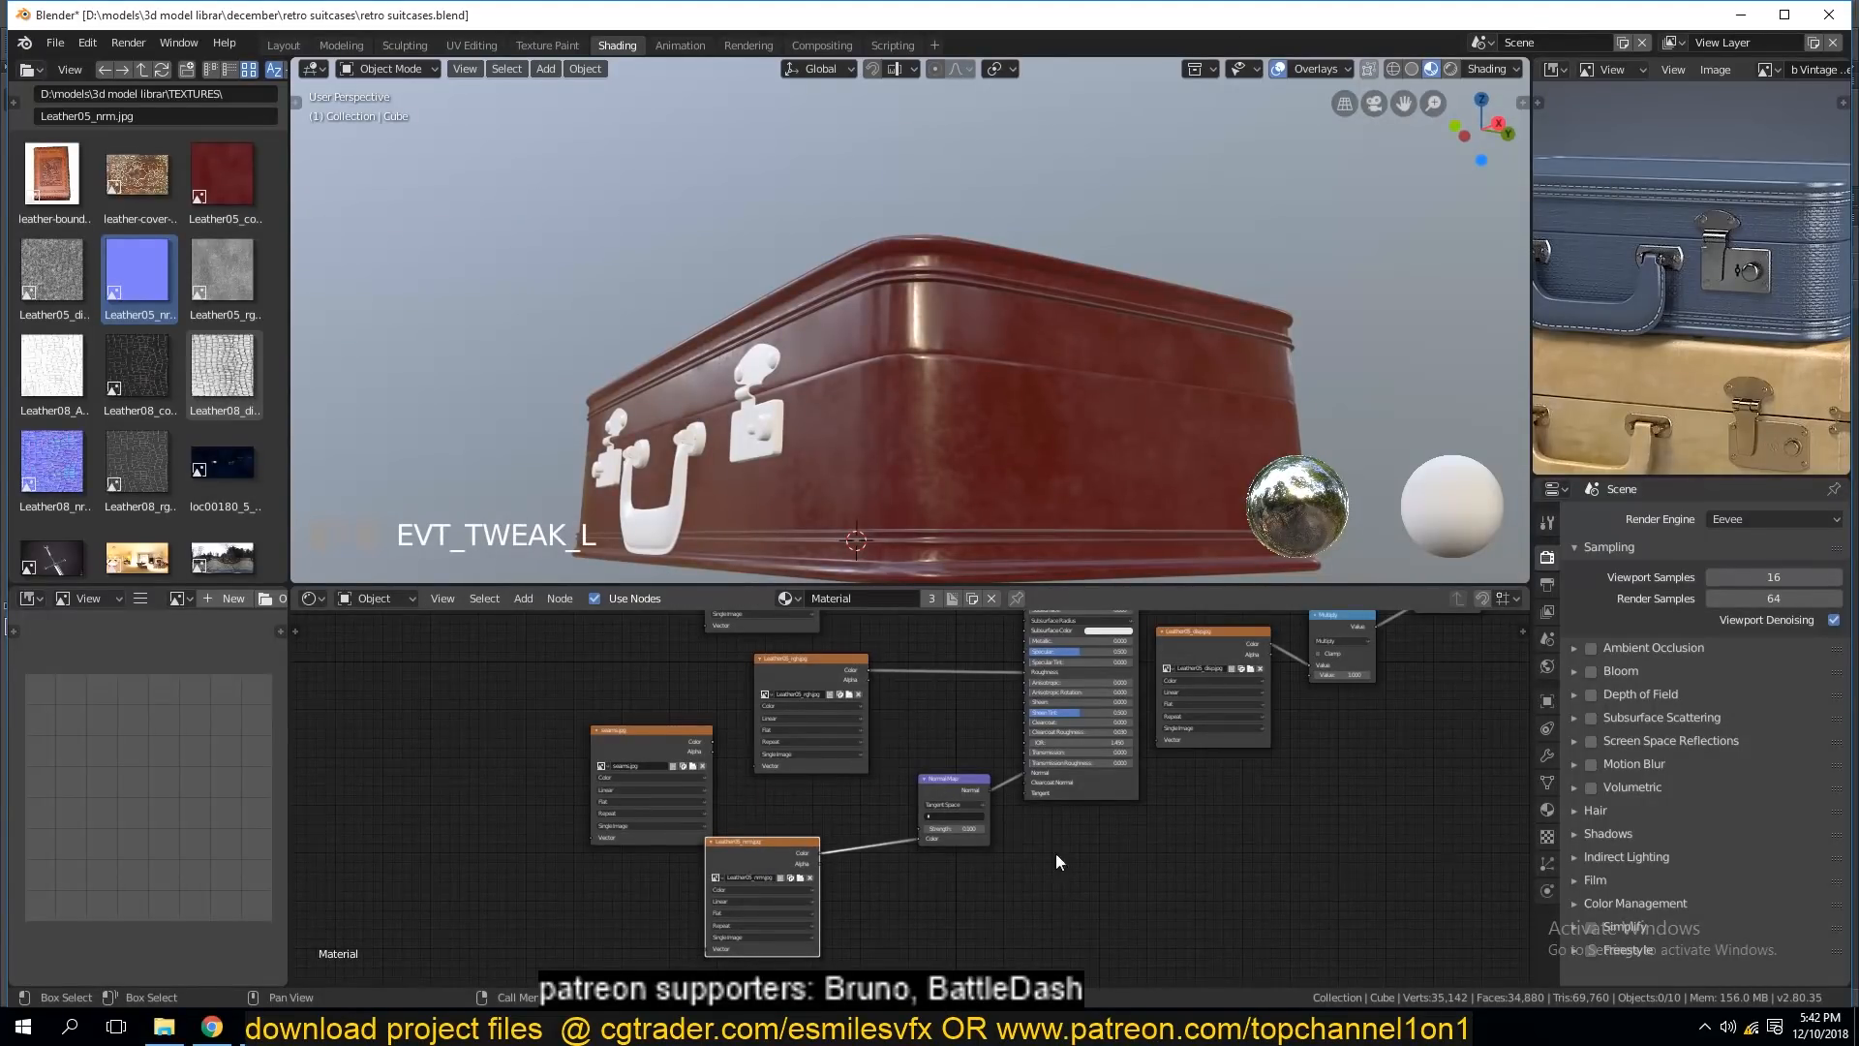
pyautogui.scroll(-2, 1183, 664)
pyautogui.scroll(1, 1246, 705)
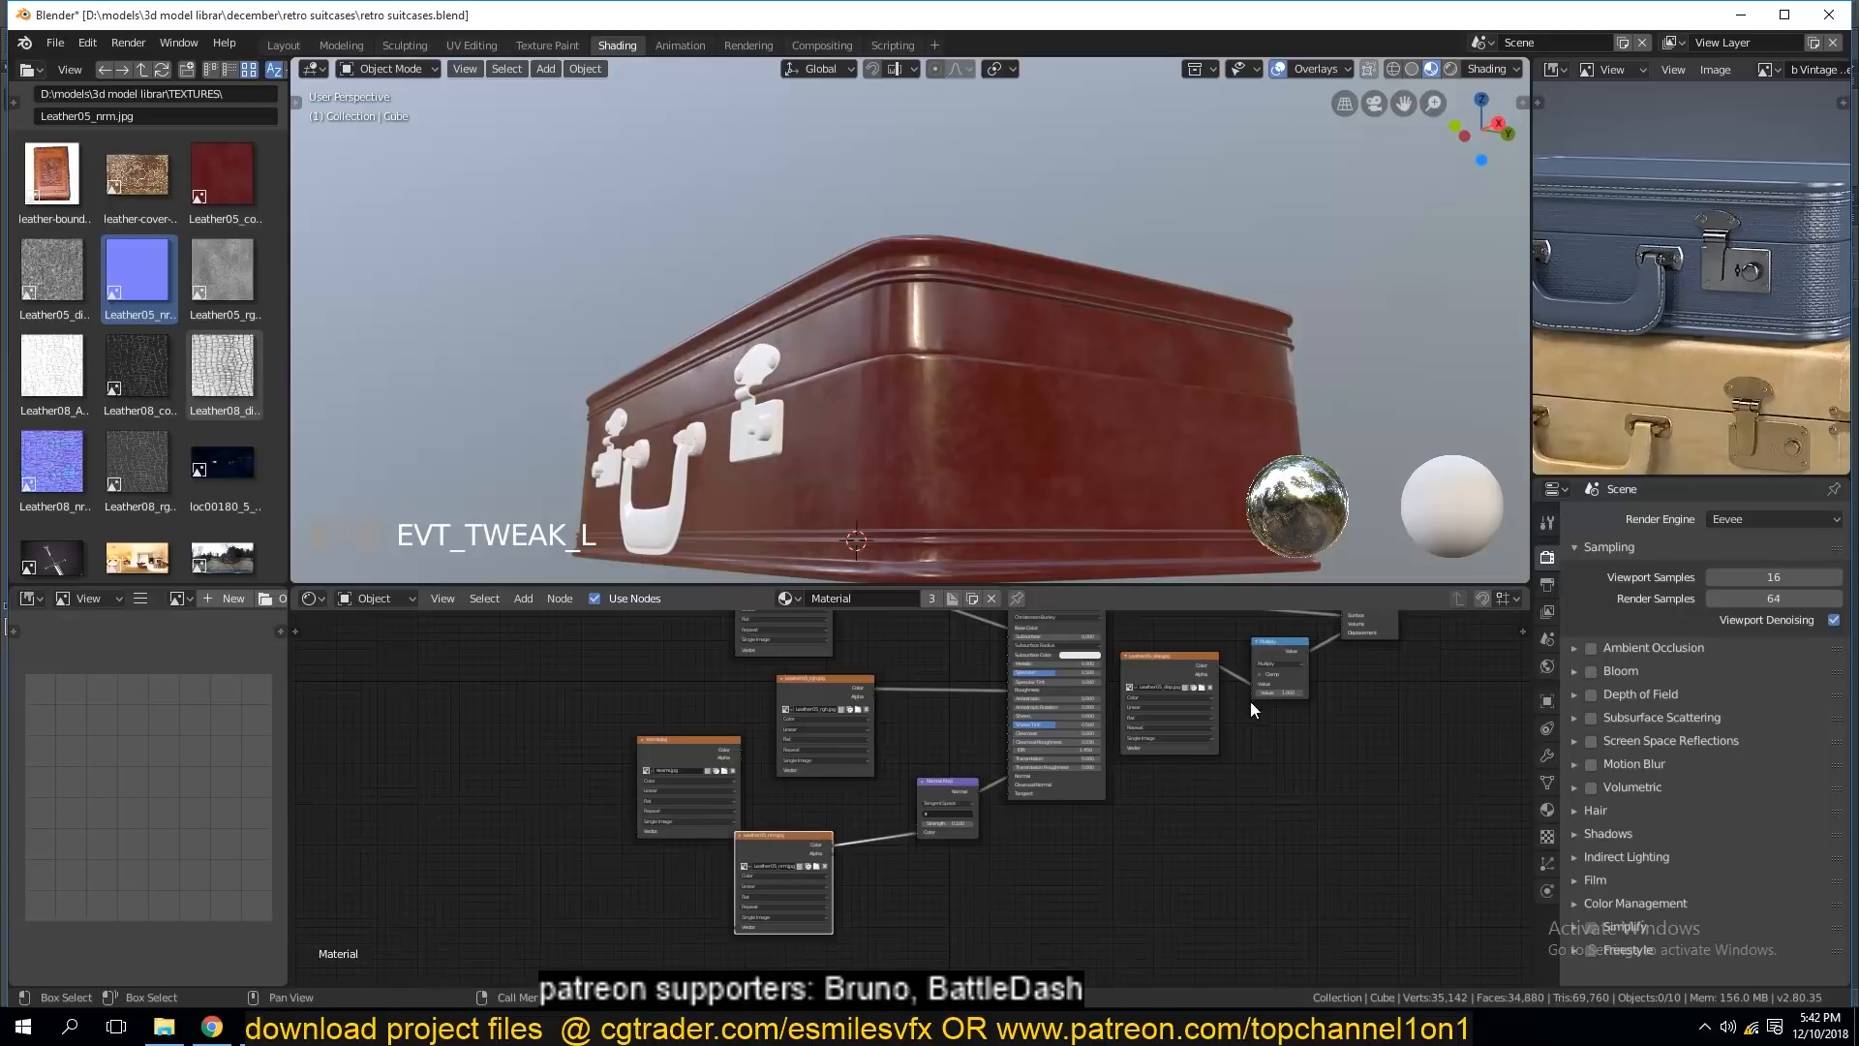
pyautogui.moveTo(753, 844); pyautogui.dragTo(672, 866)
# Add a Bump node on the link between the Leather05_nrm.jpg texture and the Normal Map node.
pyautogui.hotkey('shift', 'a')
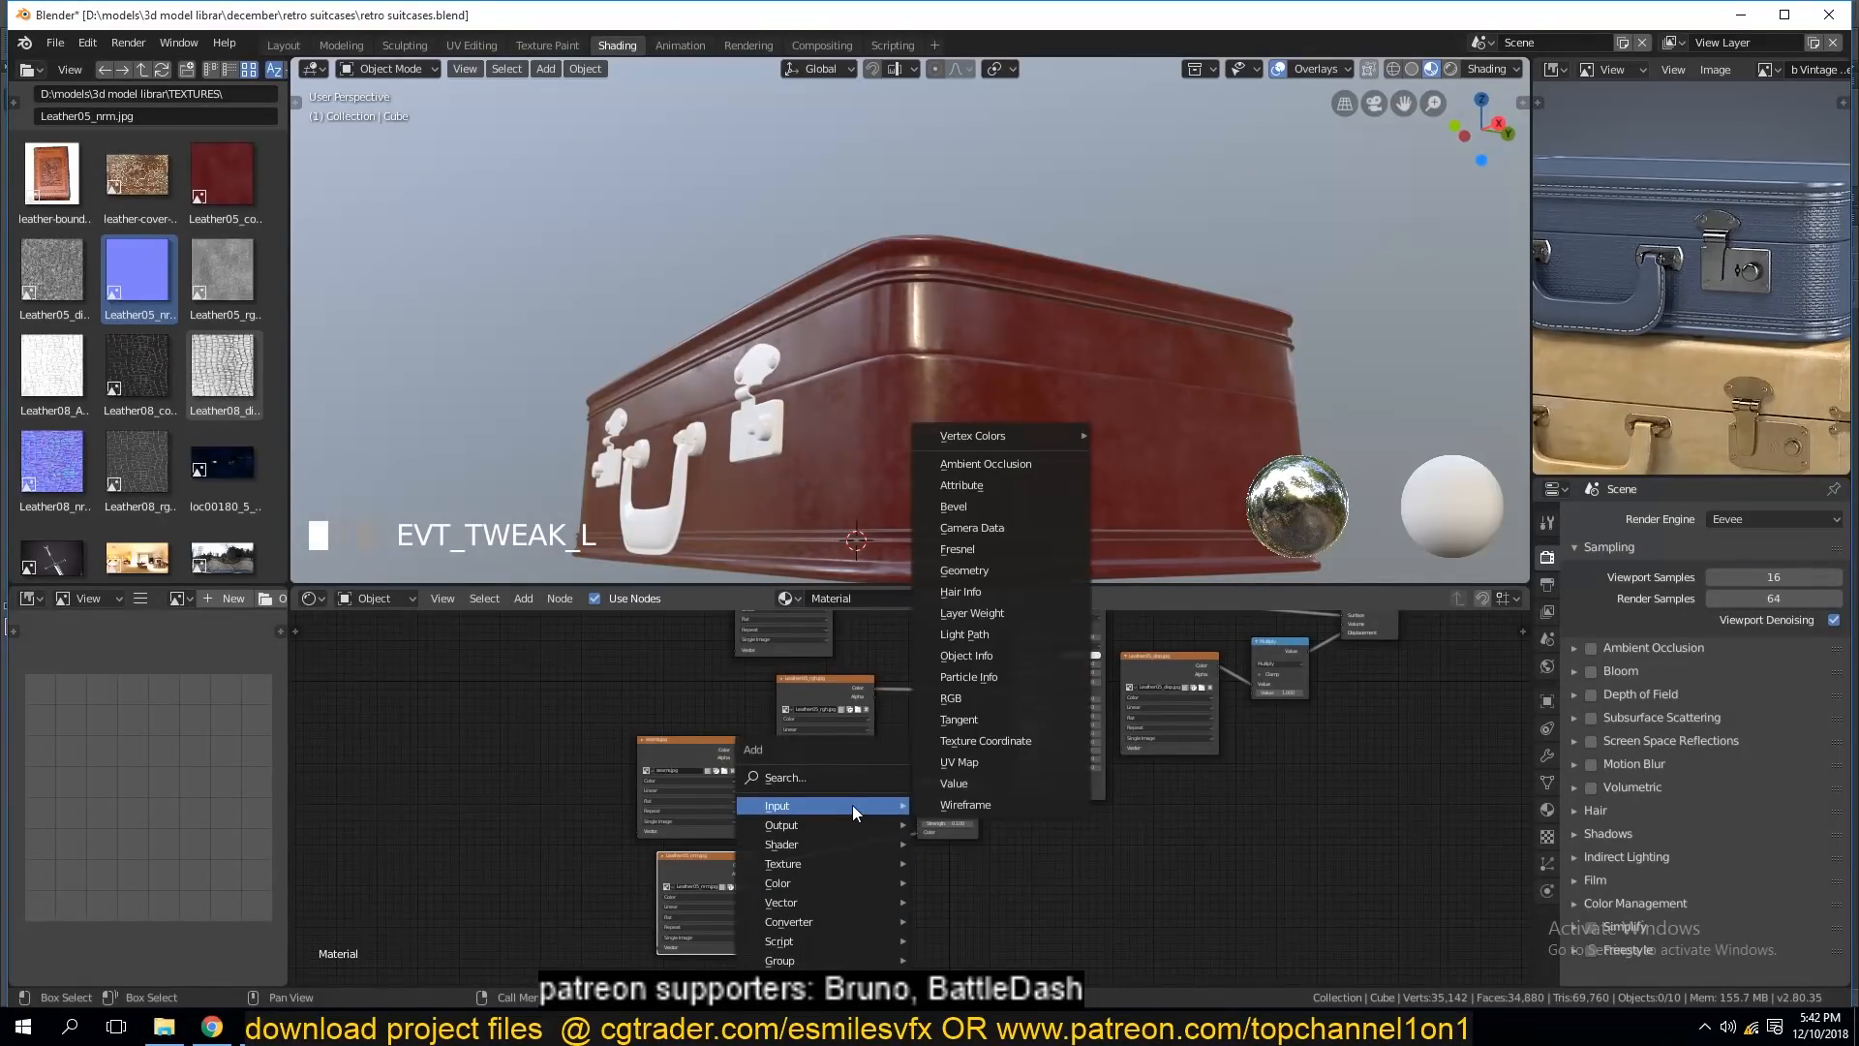
pyautogui.moveTo(832, 944)
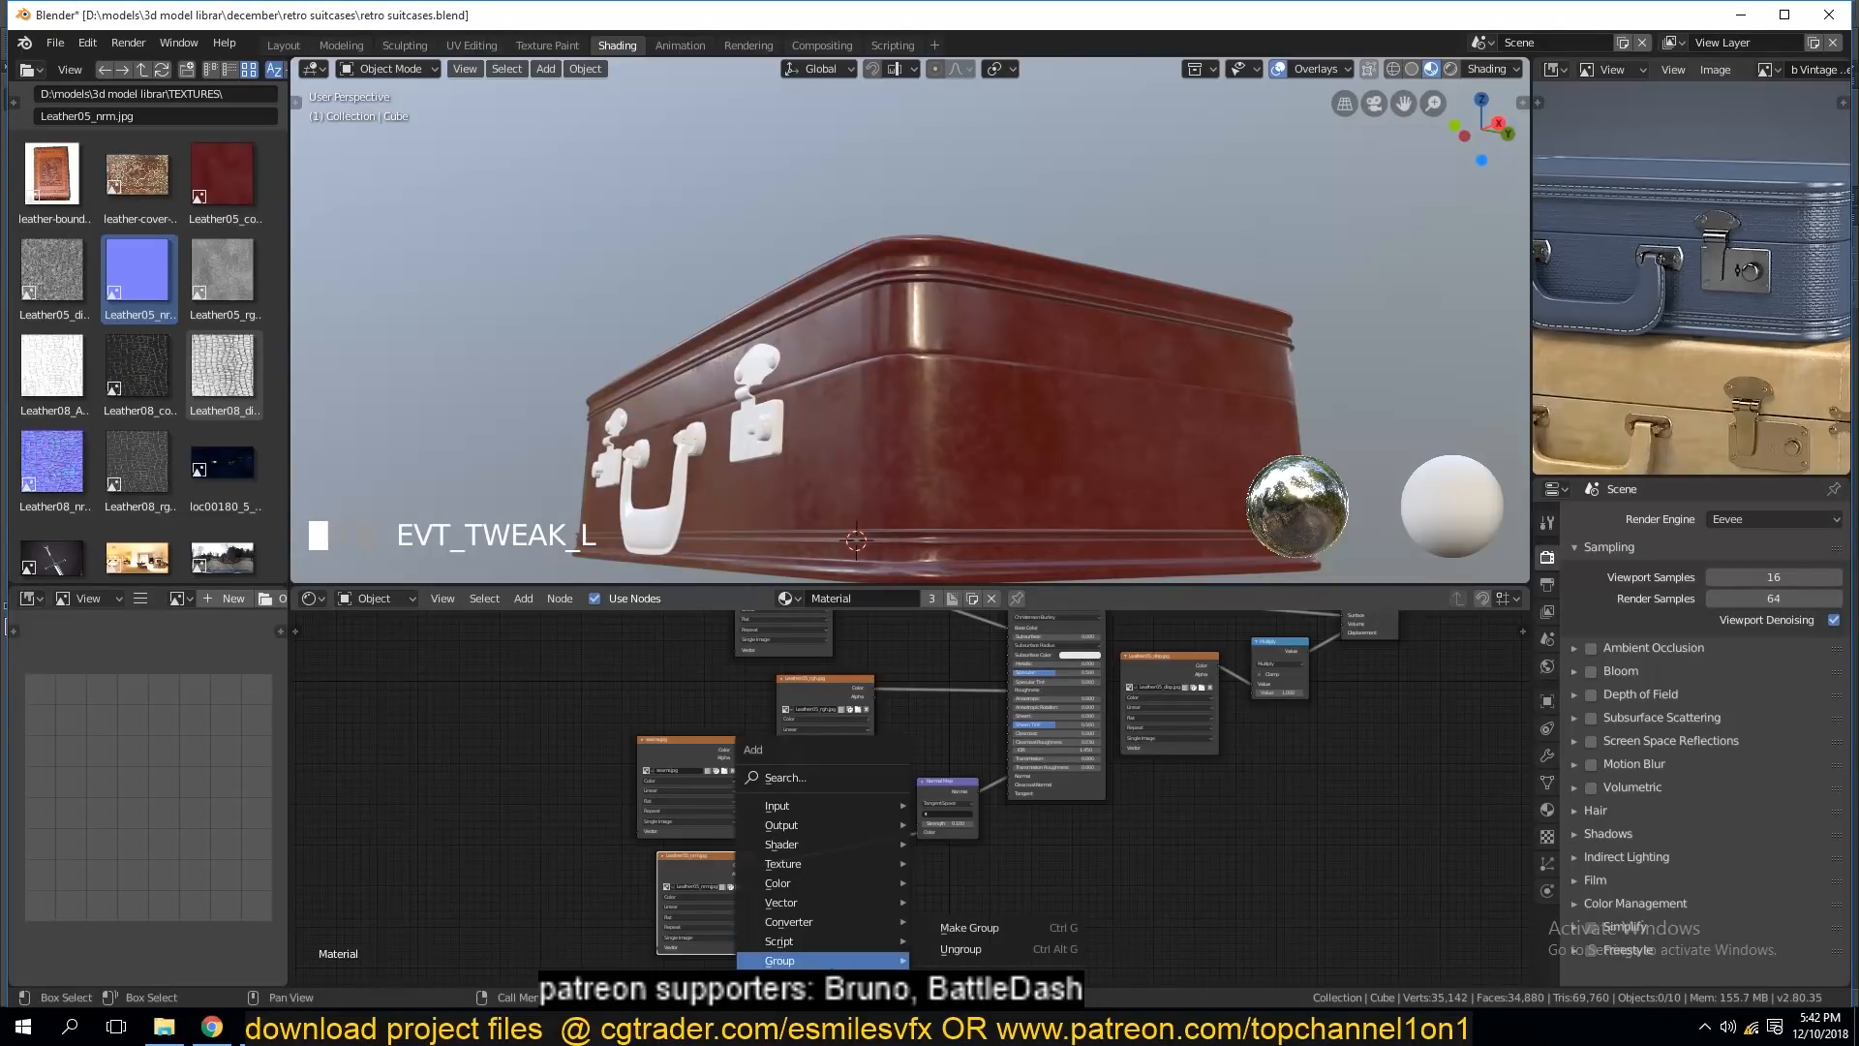
pyautogui.moveTo(829, 902)
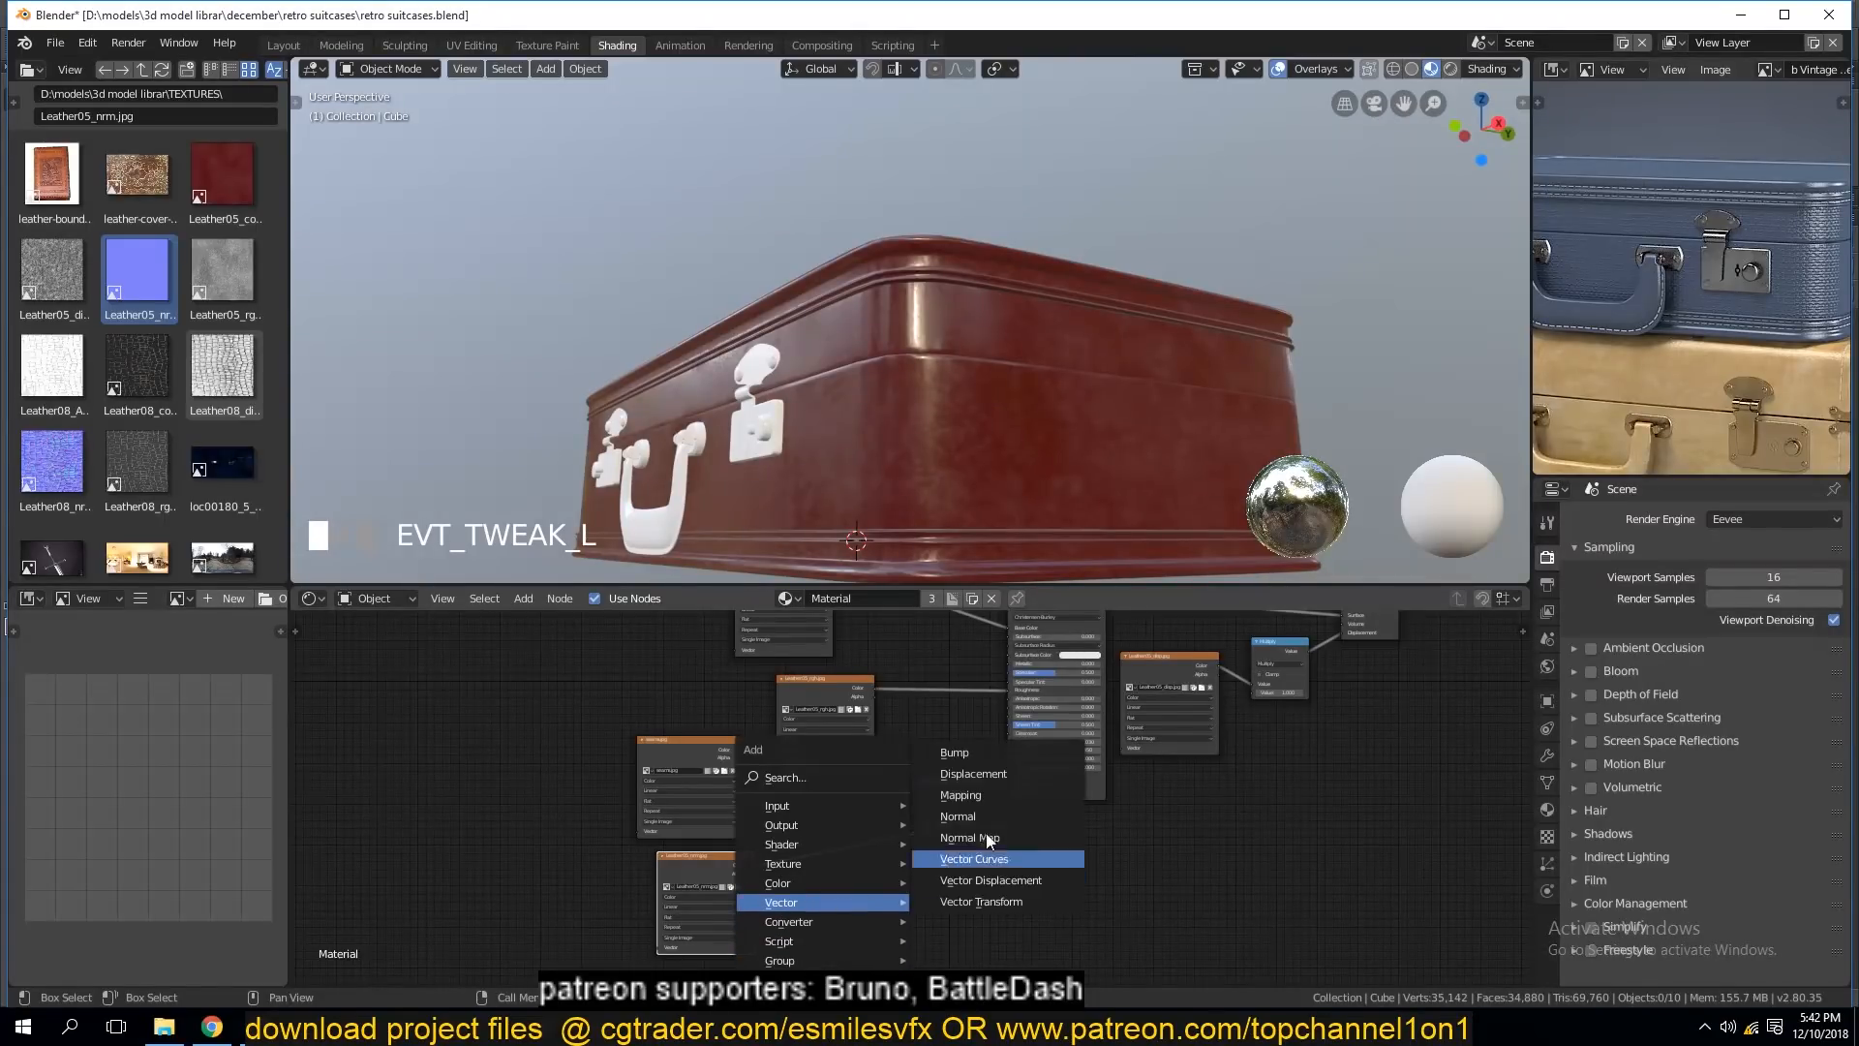
pyautogui.click(996, 752)
pyautogui.click(862, 857)
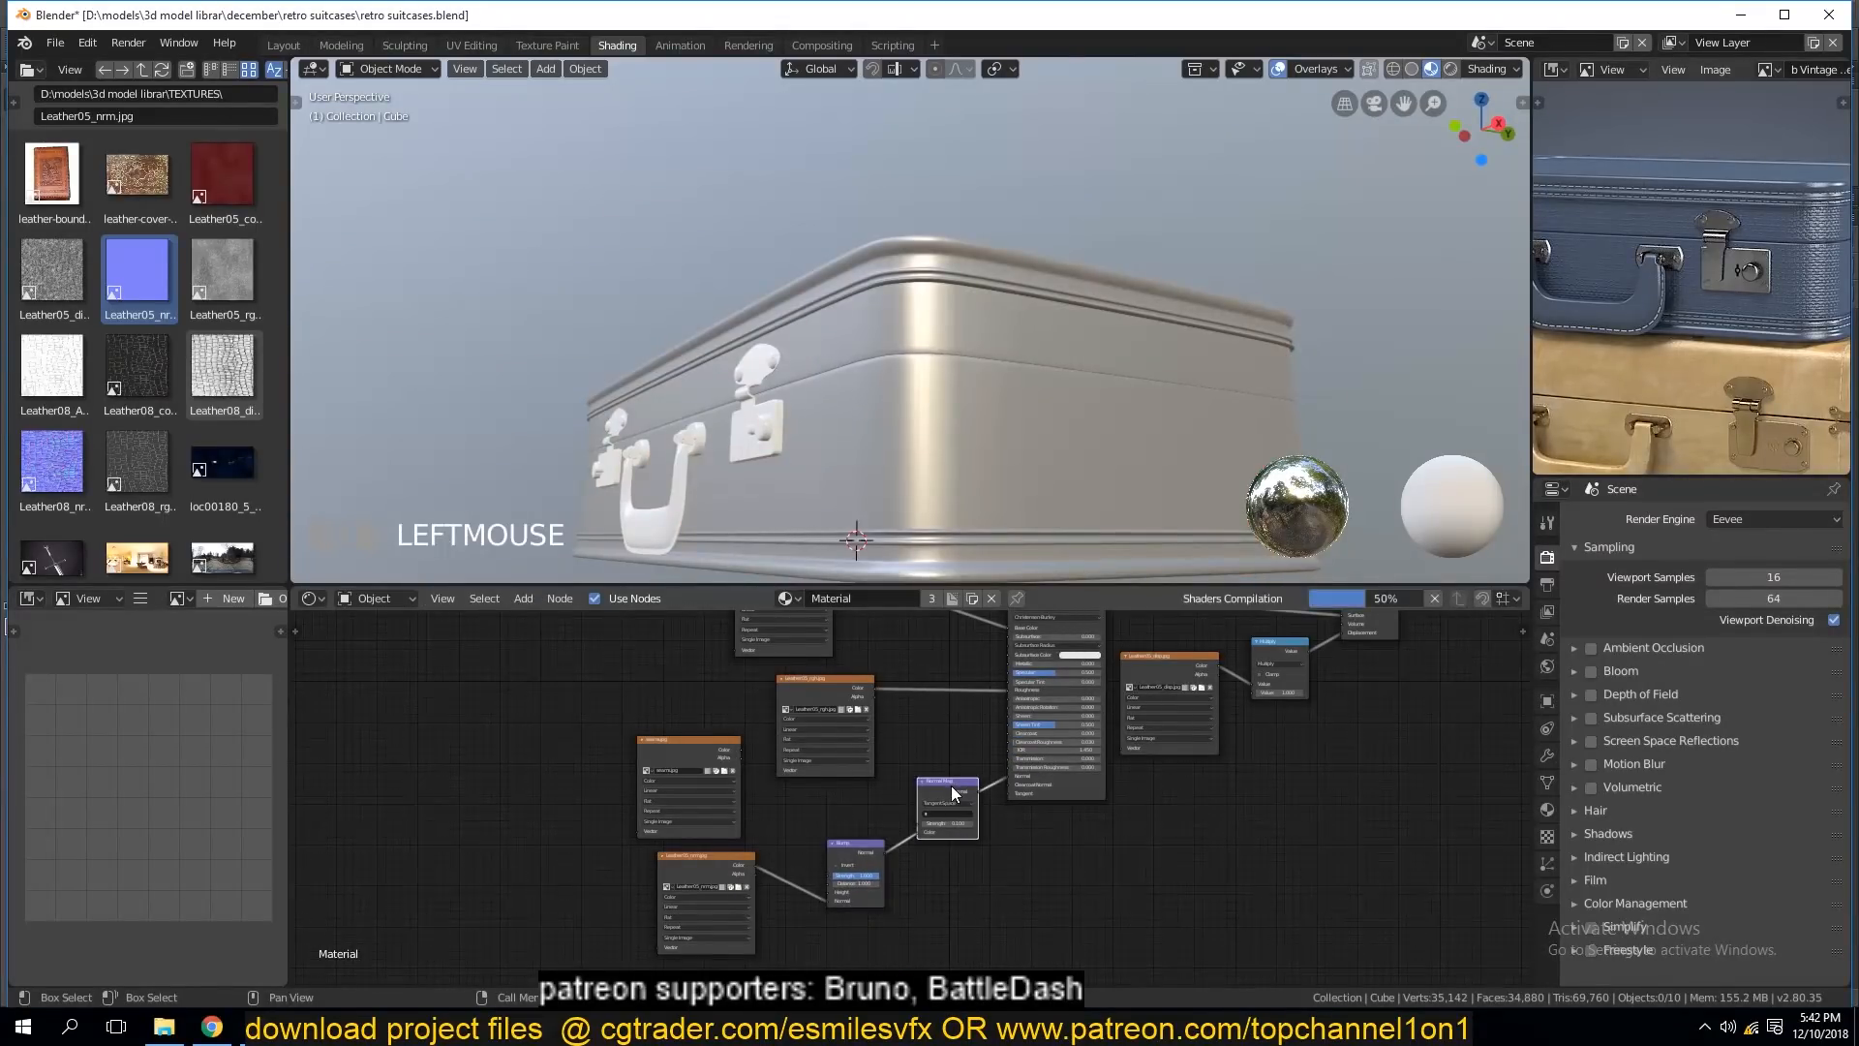
# Delete the Normal Map node and connect the Bump node's output to the Principled BSDF's Normal input.
pyautogui.press('Delete')
pyautogui.moveTo(881, 853); pyautogui.dragTo(1013, 794)
pyautogui.moveTo(852, 846); pyautogui.dragTo(919, 813)
pyautogui.scroll(1, 980, 845)
# Unlink the Multiply node and connect the Leather05_disp.jpg texture's colour to the Bump node's Height input instead.
pyautogui.moveTo(1222, 643); pyautogui.dragTo(538, 870)
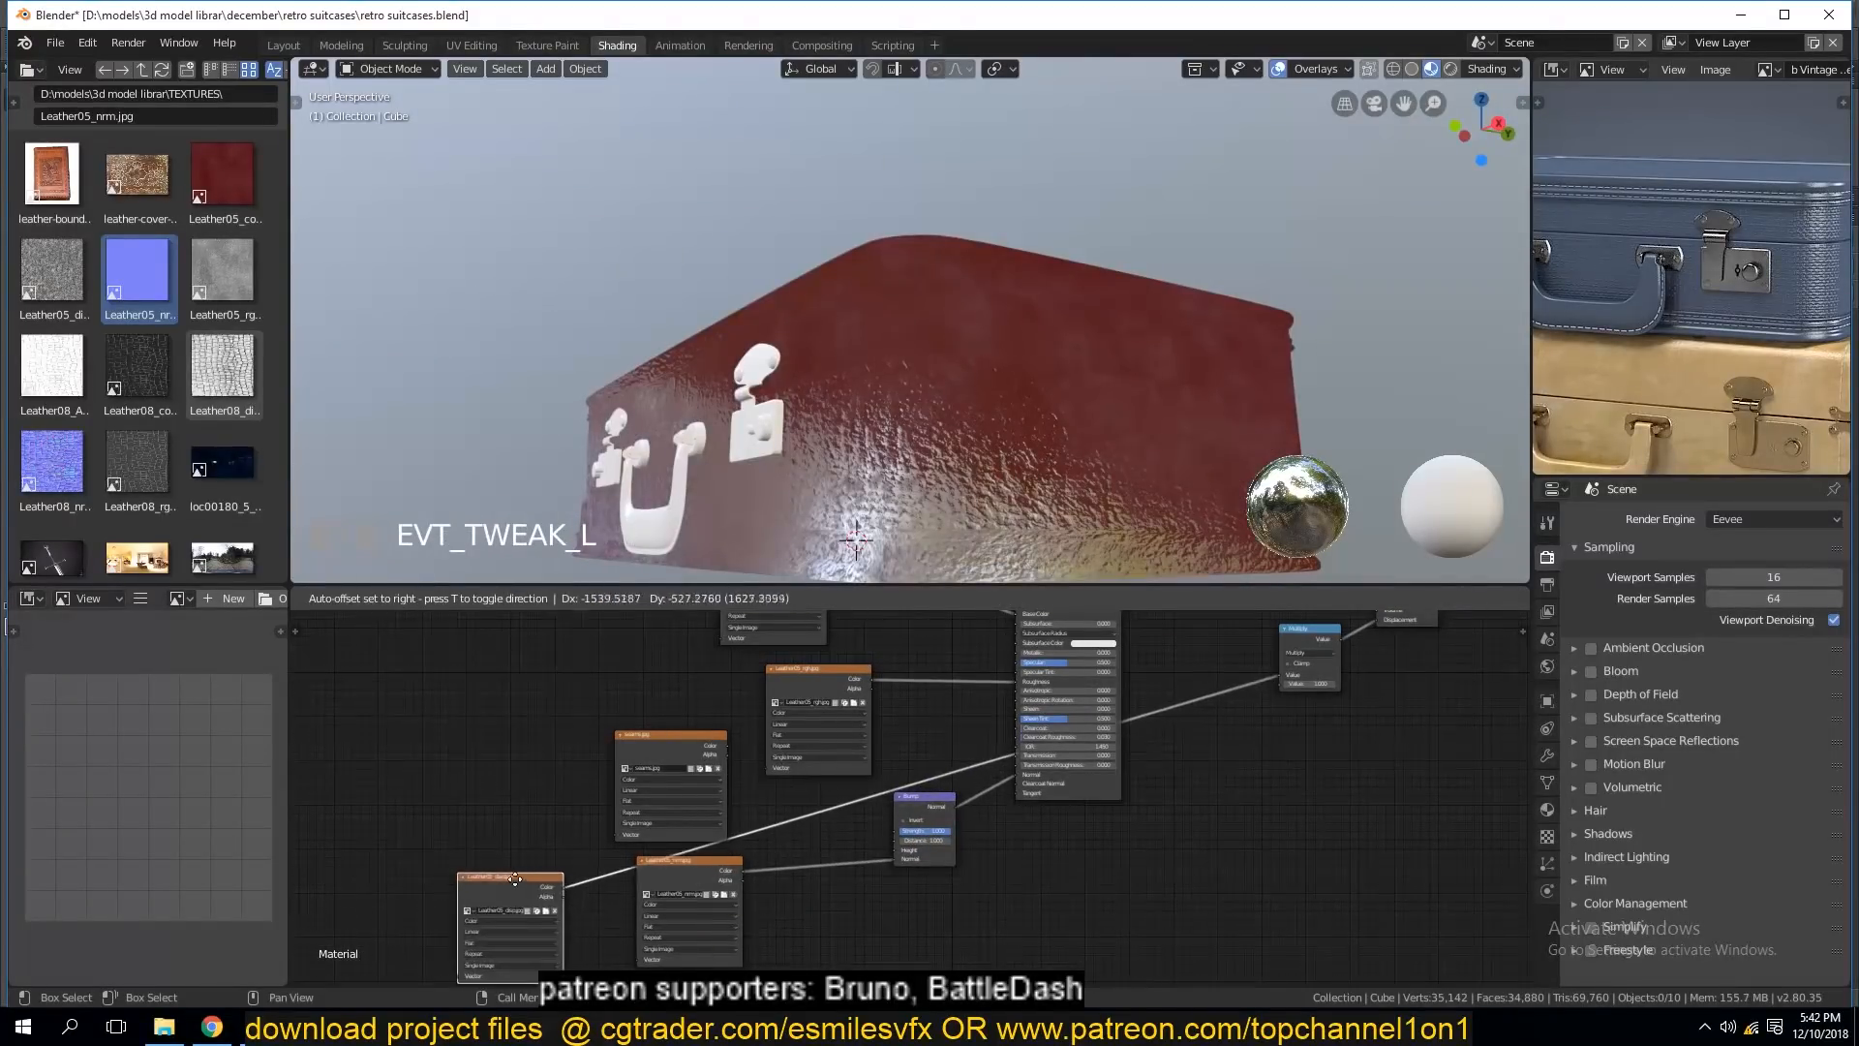
pyautogui.click(1373, 620)
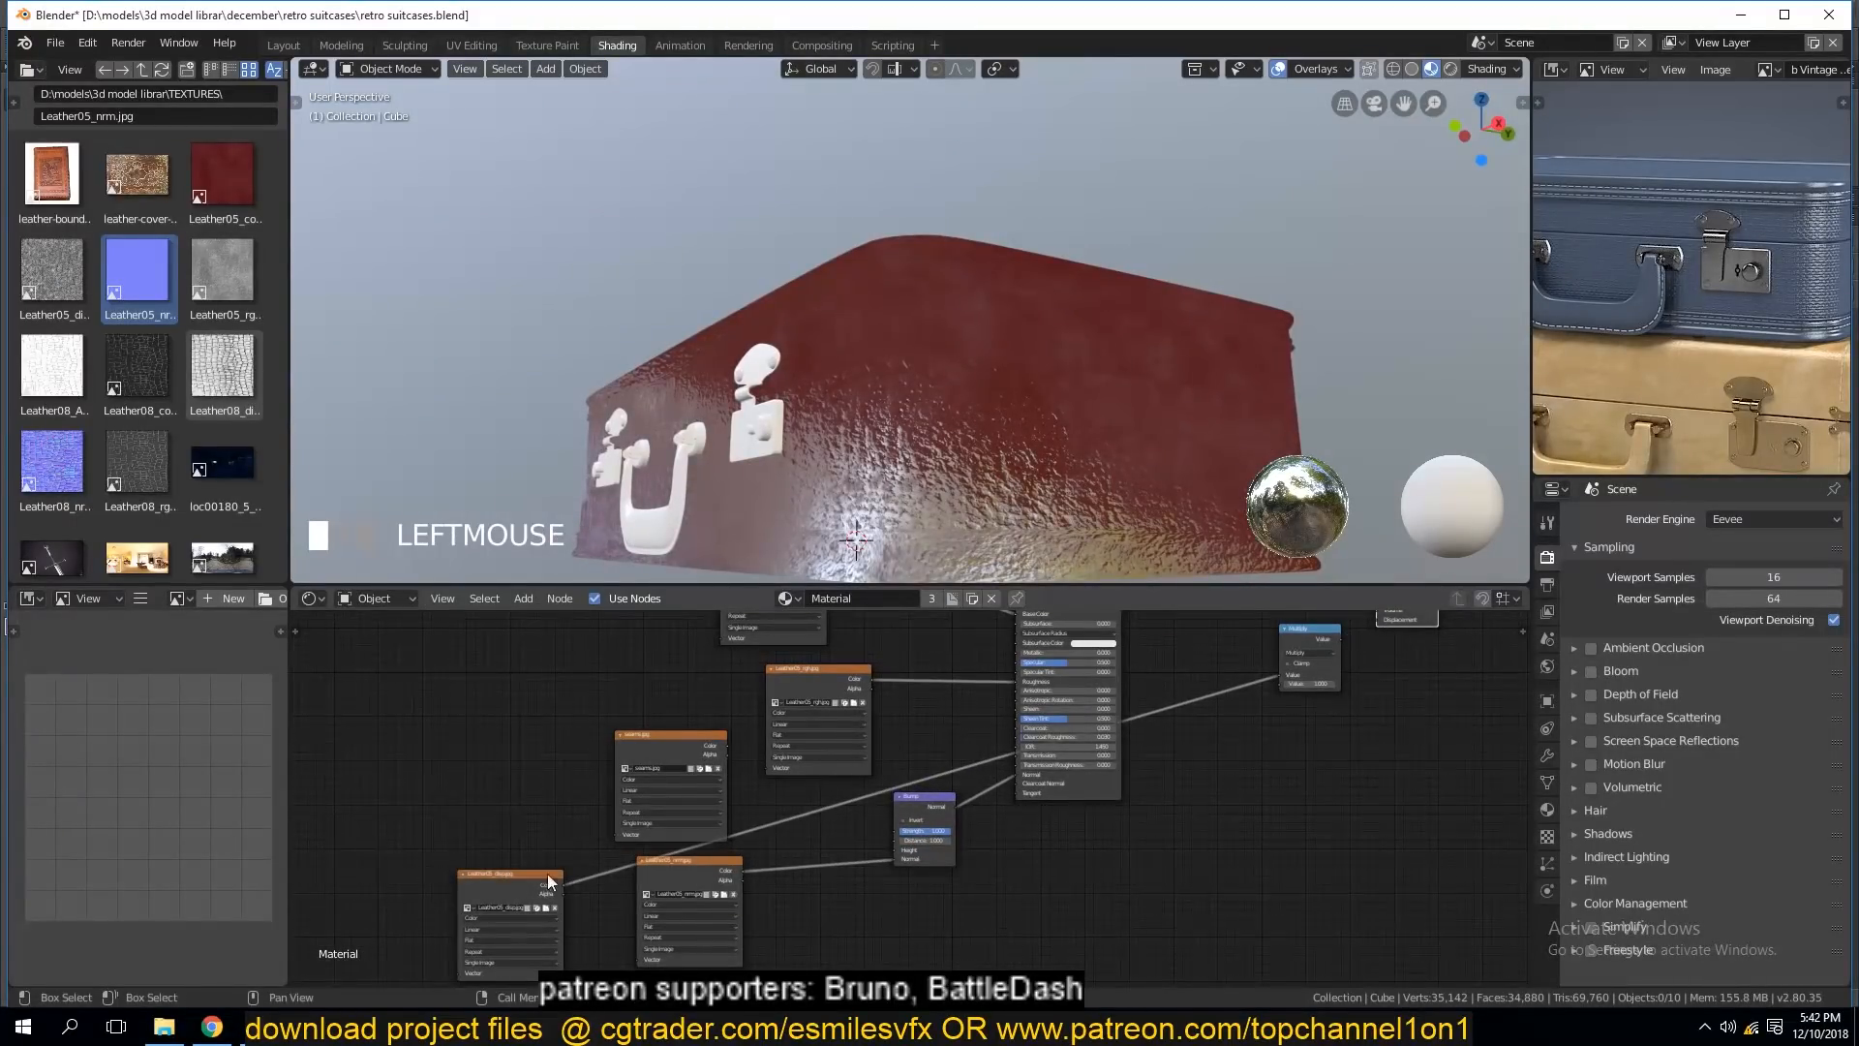
pyautogui.moveTo(1284, 675); pyautogui.dragTo(939, 815)
pyautogui.moveTo(559, 882); pyautogui.dragTo(904, 850)
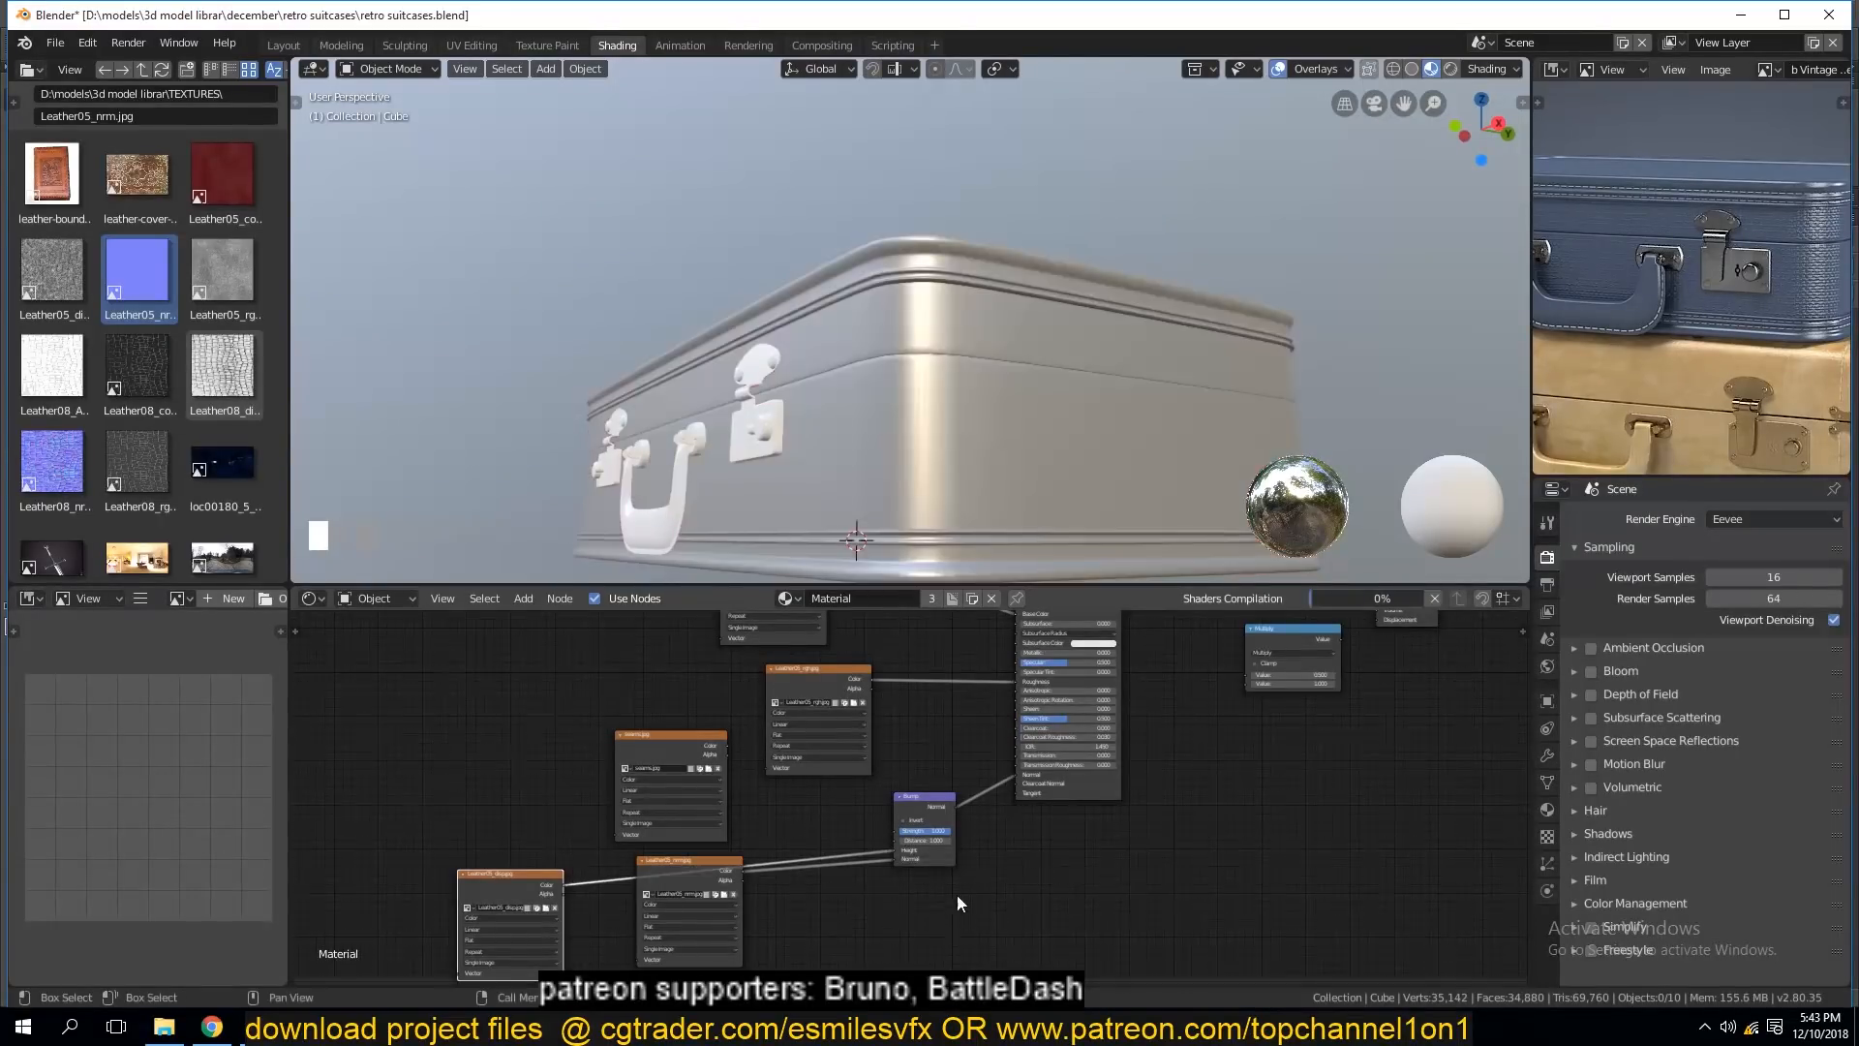
pyautogui.scroll(2, 958, 891)
pyautogui.scroll(-1, 426, 901)
pyautogui.moveTo(375, 906); pyautogui.dragTo(441, 792)
pyautogui.scroll(2, 828, 862)
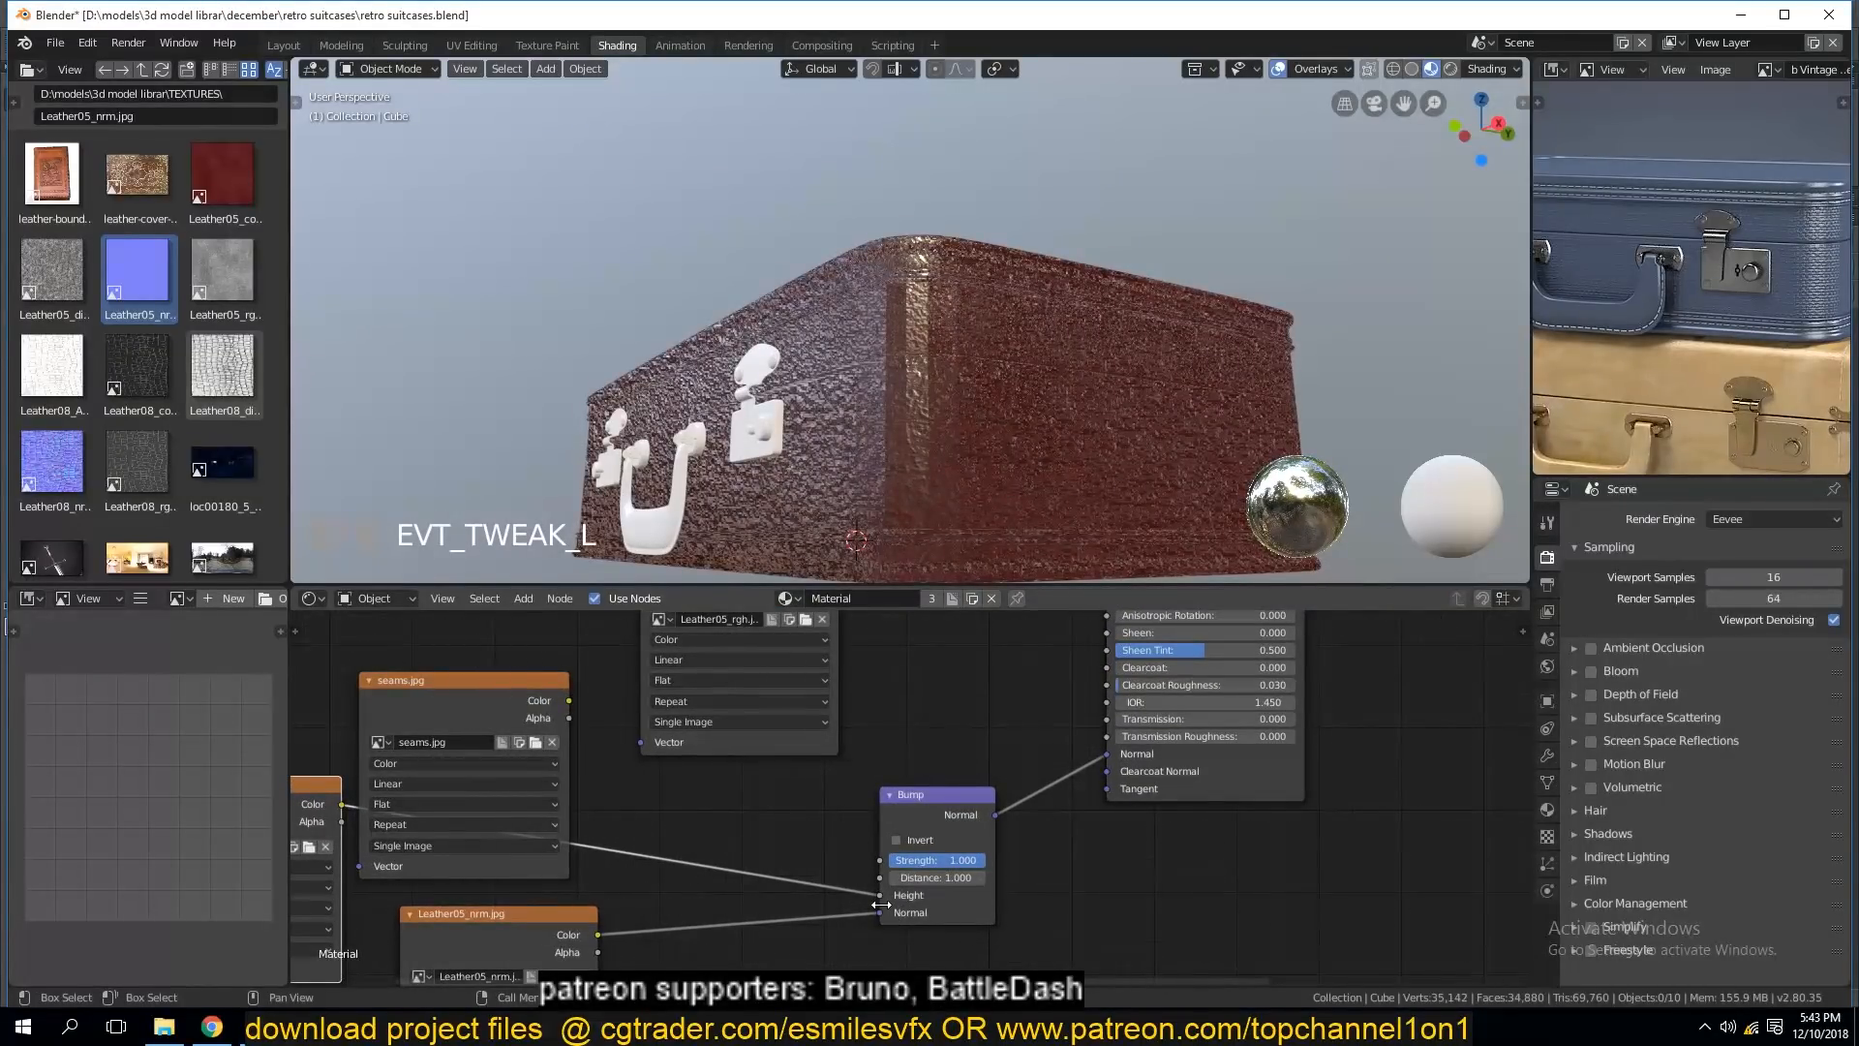
# Try the Leather05_disp.jpg texture on the Bump node's Strength input, disconnect it, and select the suitcase lid.
pyautogui.moveTo(881, 897)
pyautogui.mouseDown()
pyautogui.moveTo(821, 874)
pyautogui.moveTo(877, 862)
pyautogui.mouseUp()
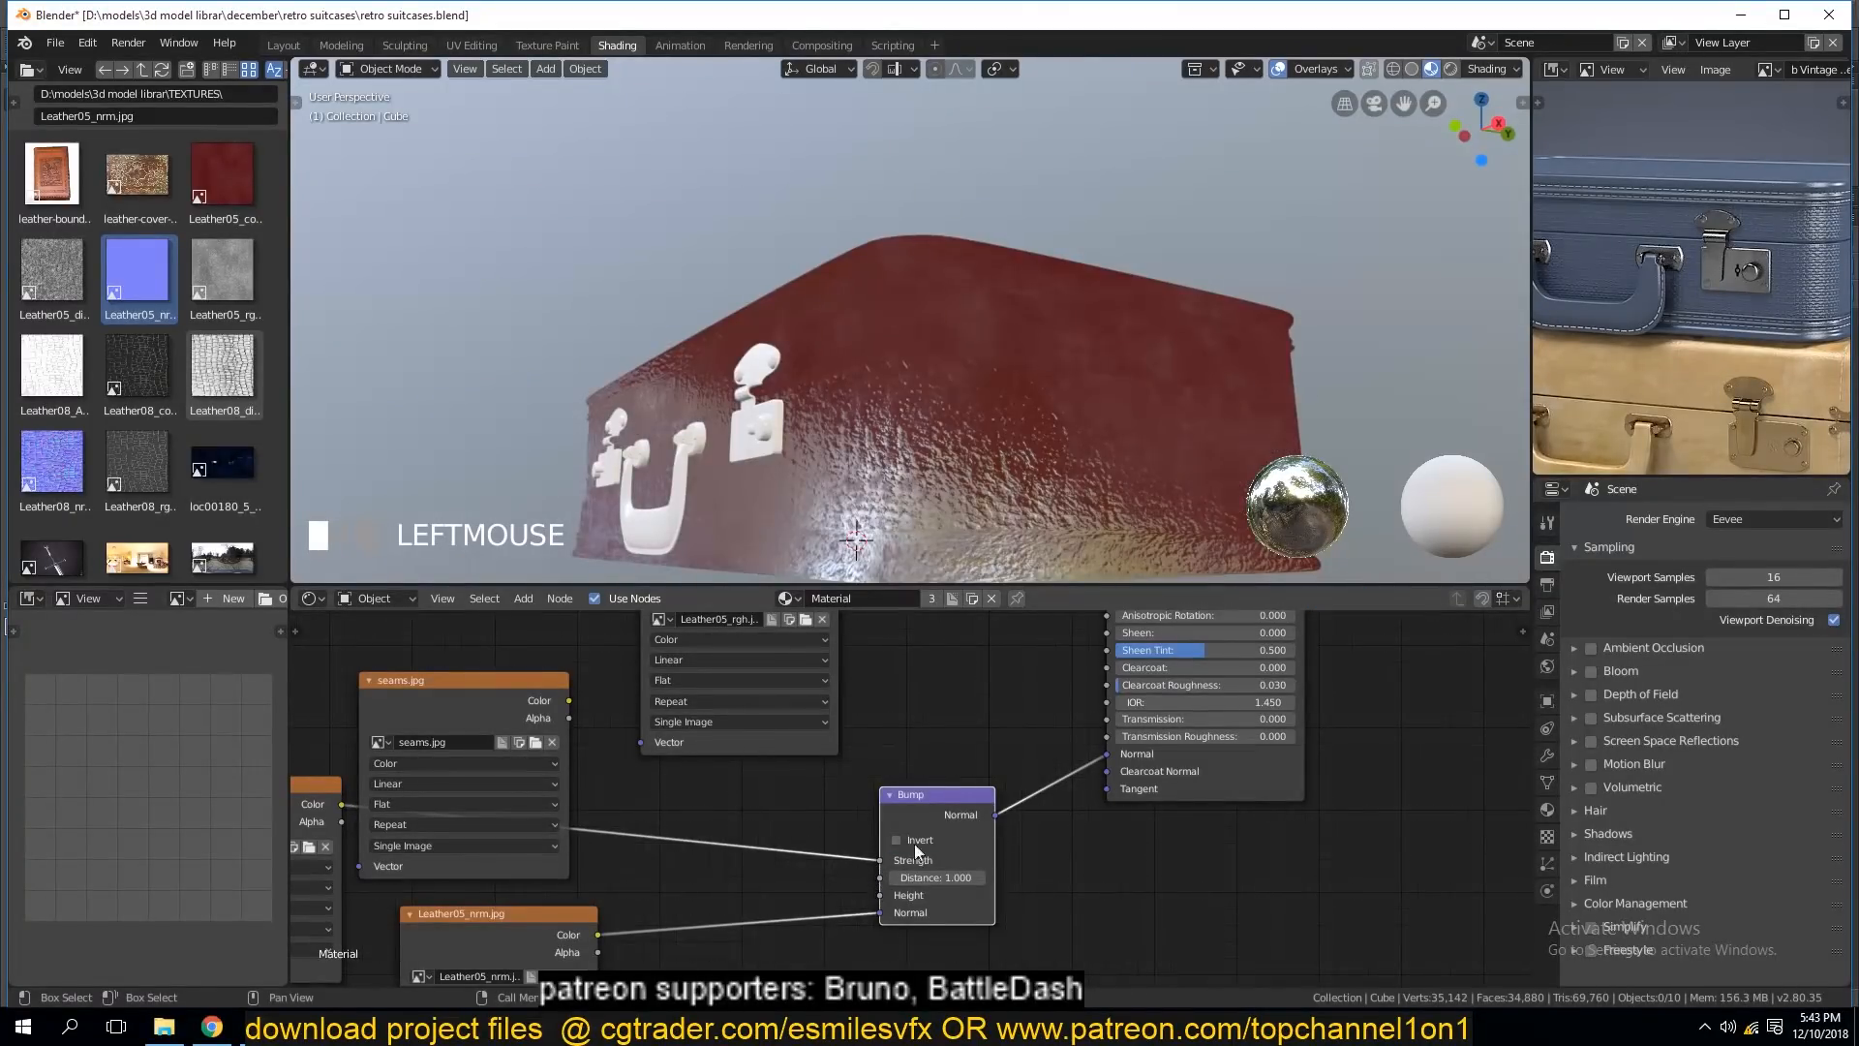
pyautogui.press('`')
pyautogui.moveTo(871, 847); pyautogui.dragTo(796, 816)
pyautogui.scroll(-2, 845, 369)
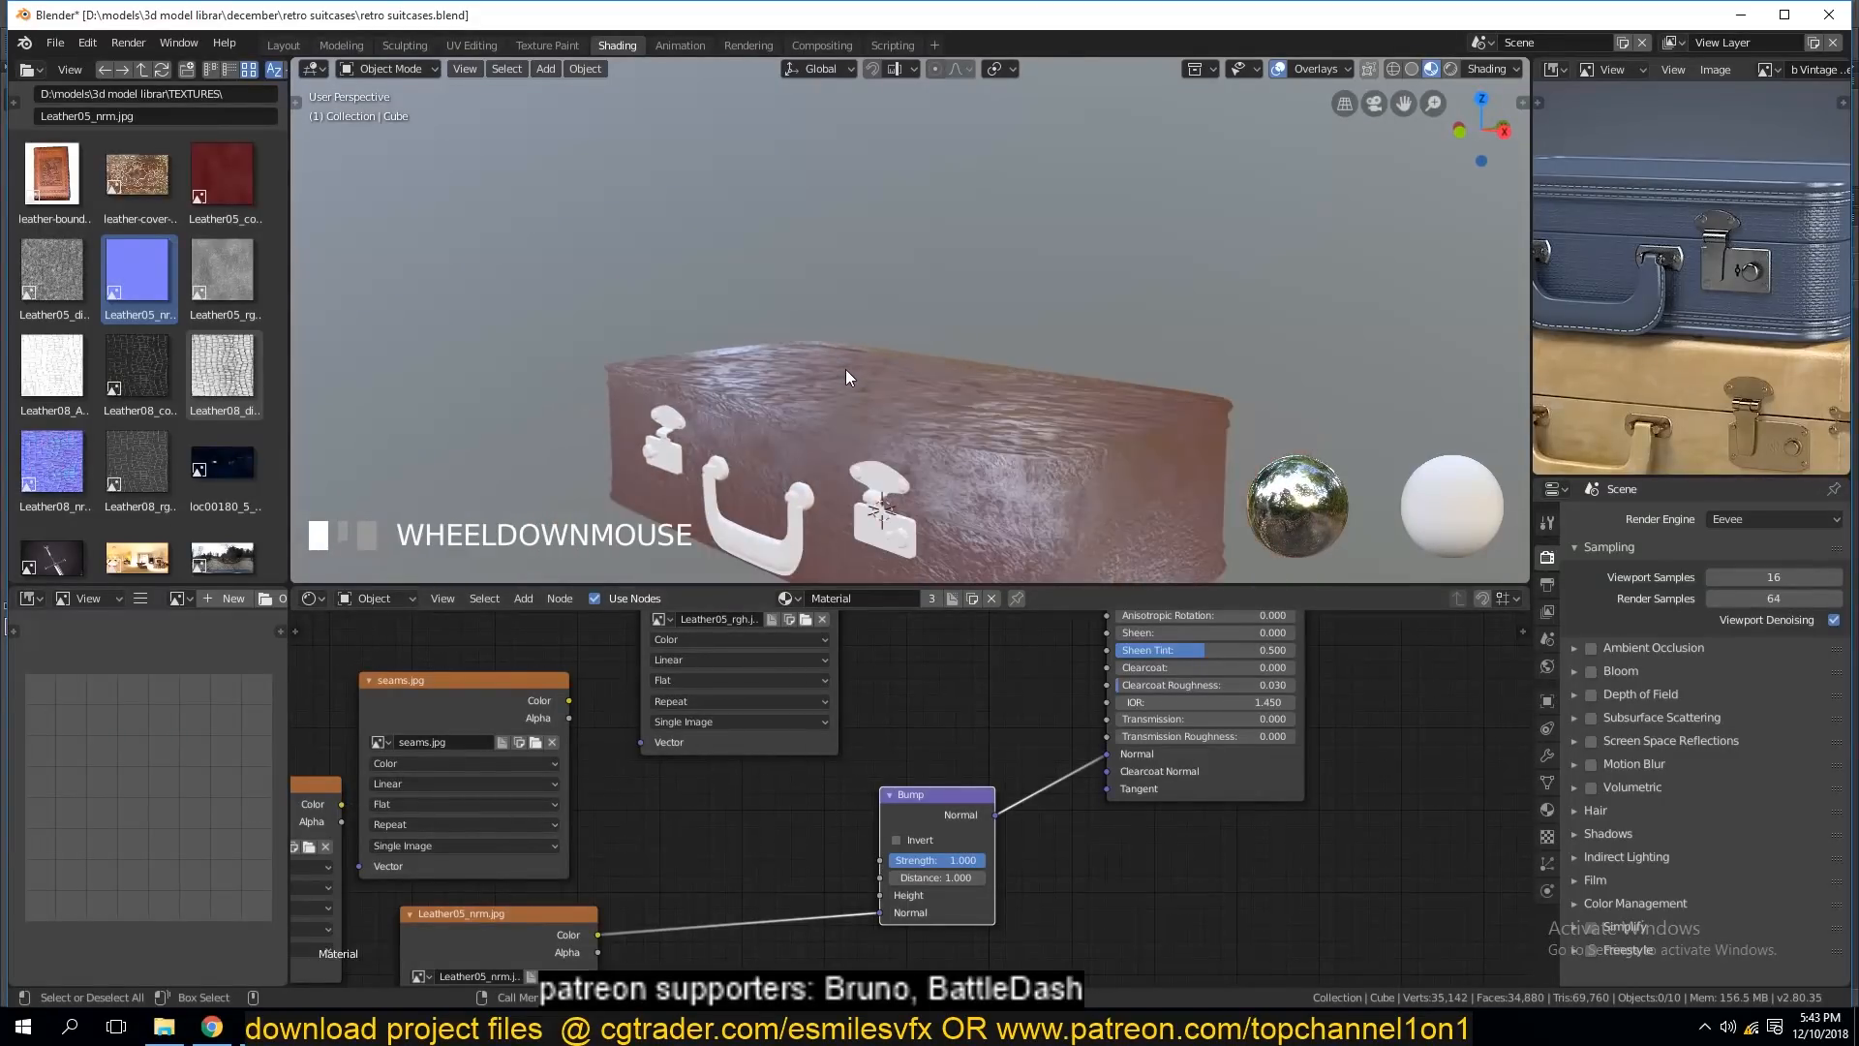
pyautogui.scroll(-2, 846, 368)
pyautogui.press('`')
pyautogui.click(816, 390)
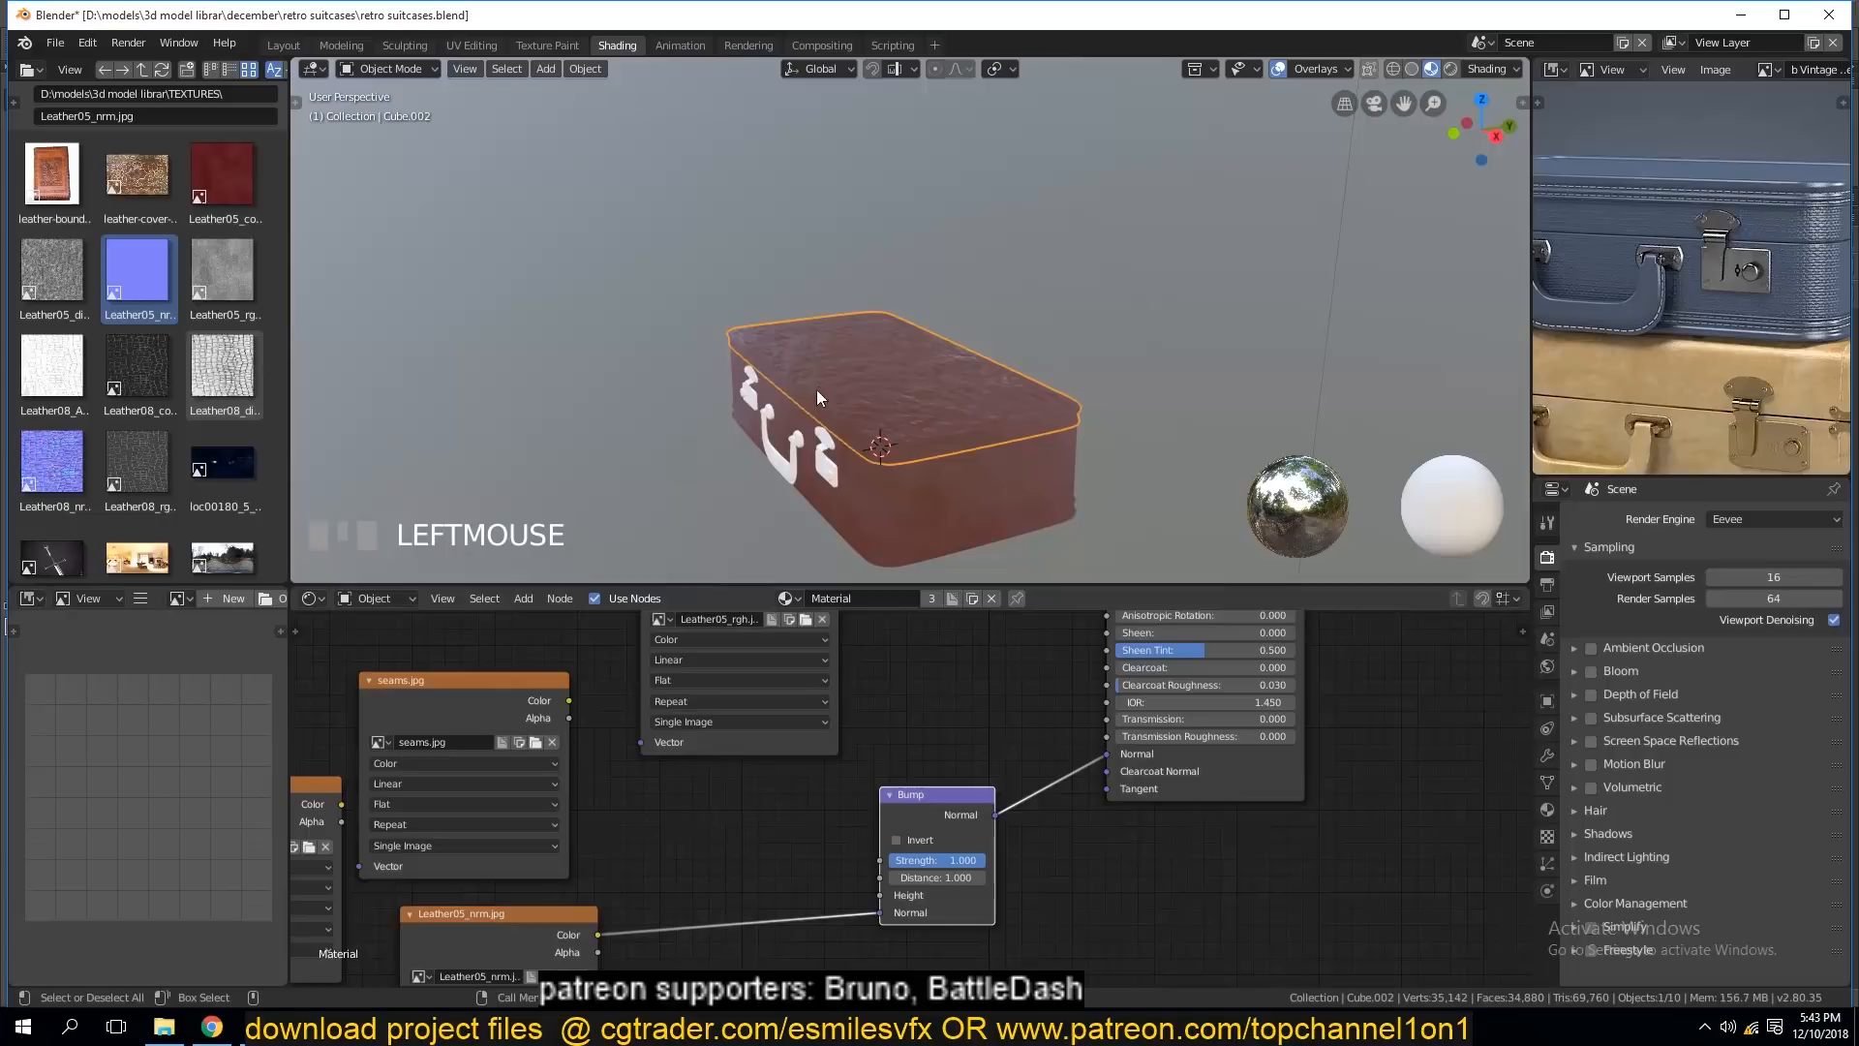
# Delete the Bump node and the Leather05_nrm.jpg texture node from the material.
pyautogui.click(954, 781)
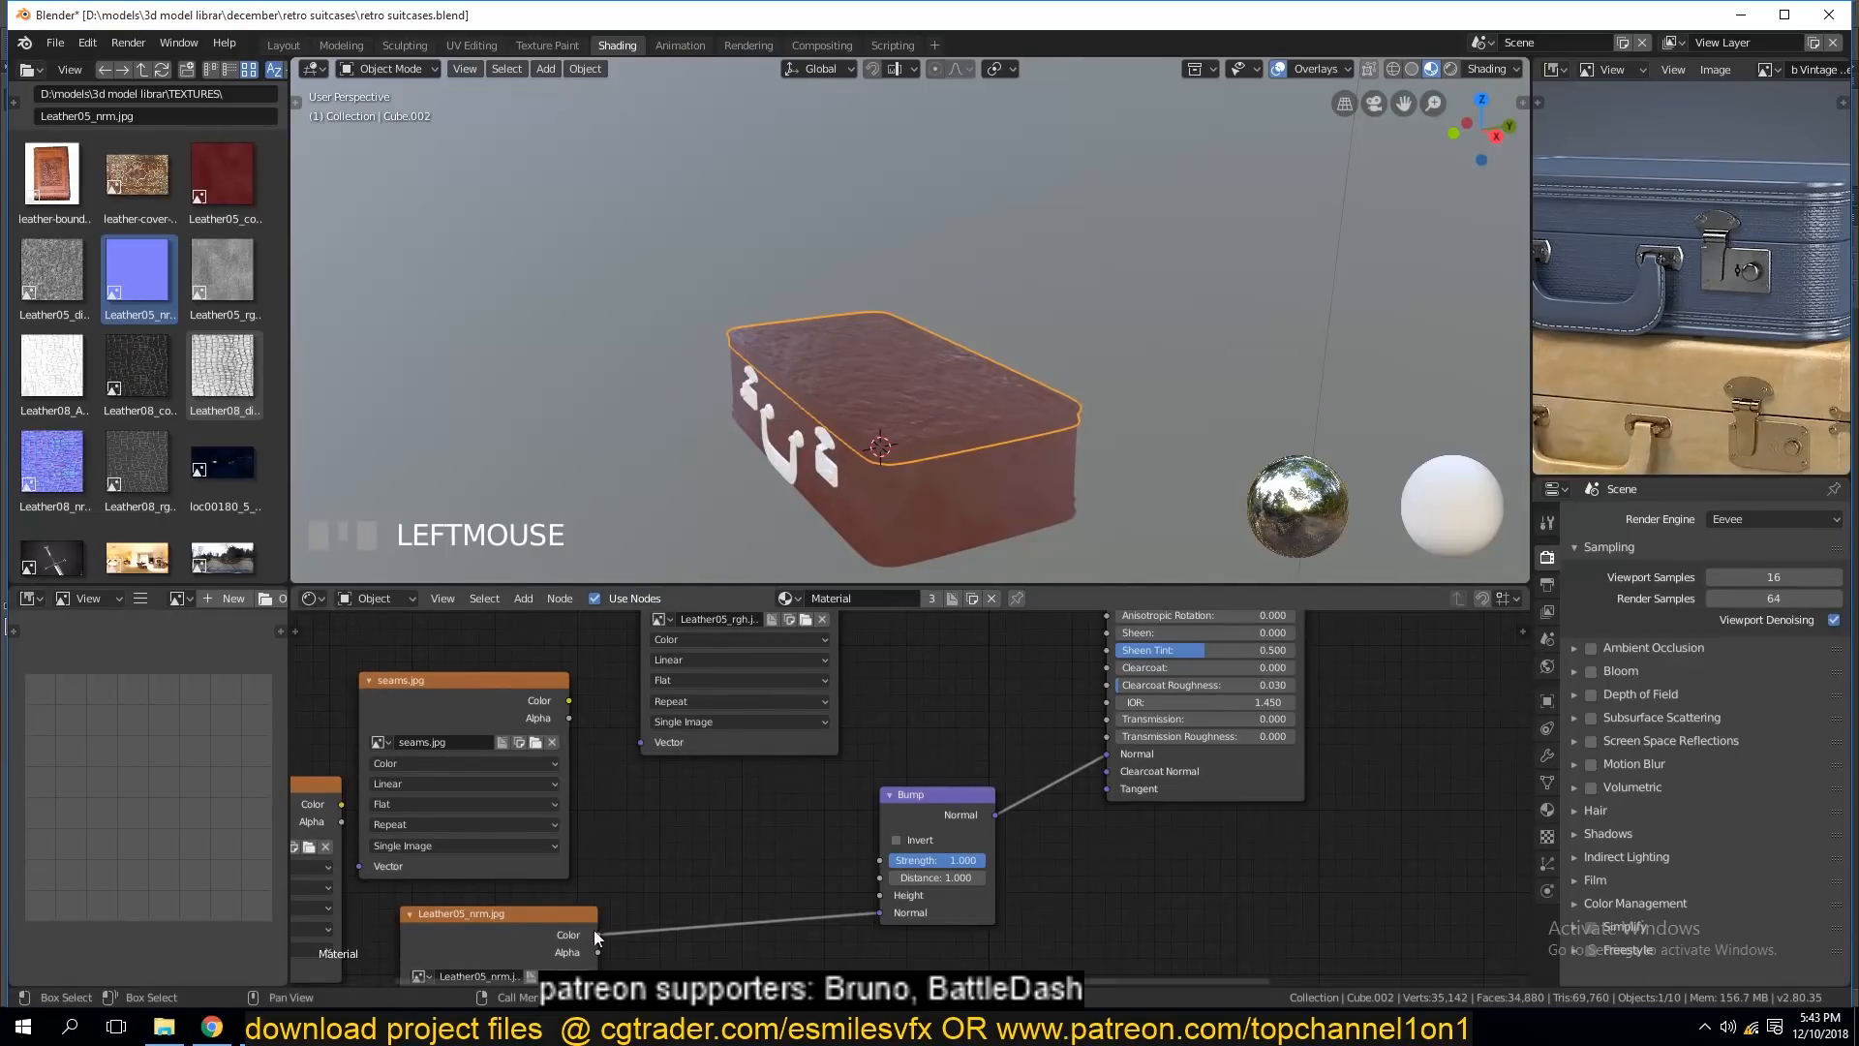
pyautogui.moveTo(594, 929); pyautogui.dragTo(750, 897)
pyautogui.keyDown('shift'); pyautogui.click(935, 835); pyautogui.keyUp('shift')
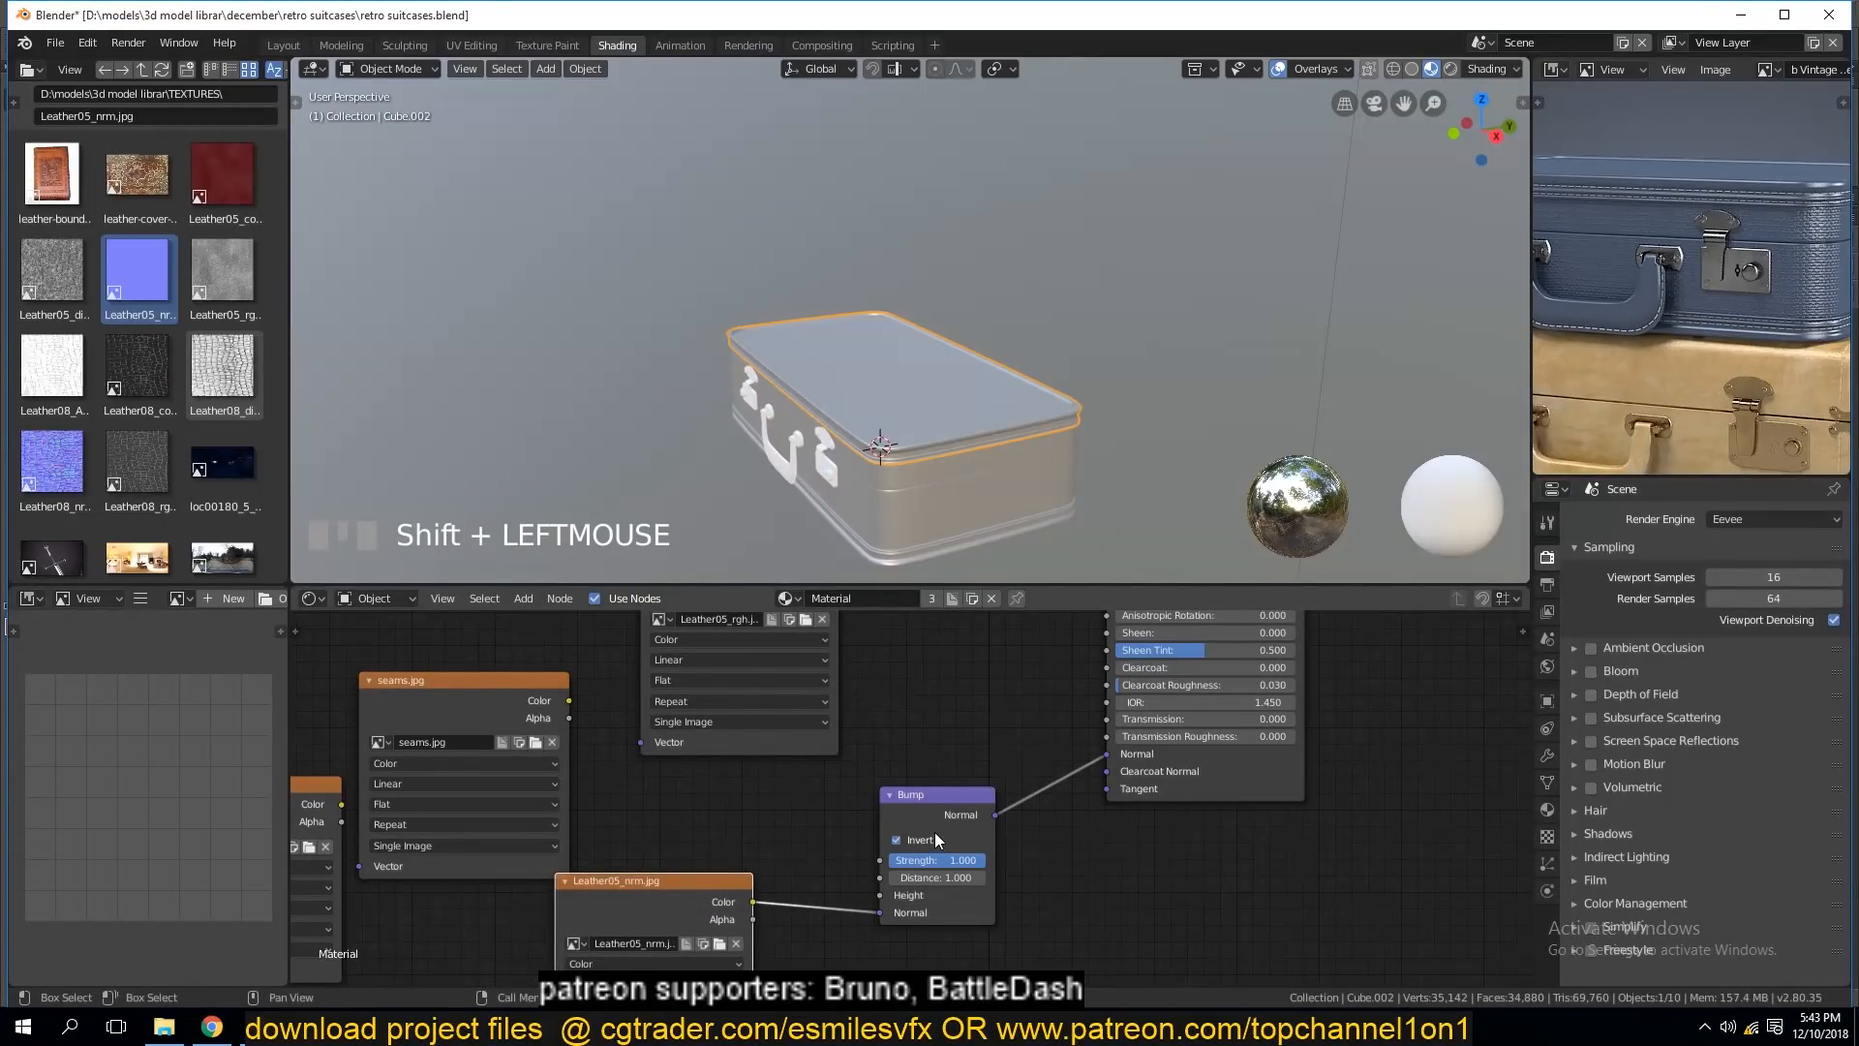
pyautogui.click(957, 802)
pyautogui.press('Delete')
pyautogui.click(685, 896)
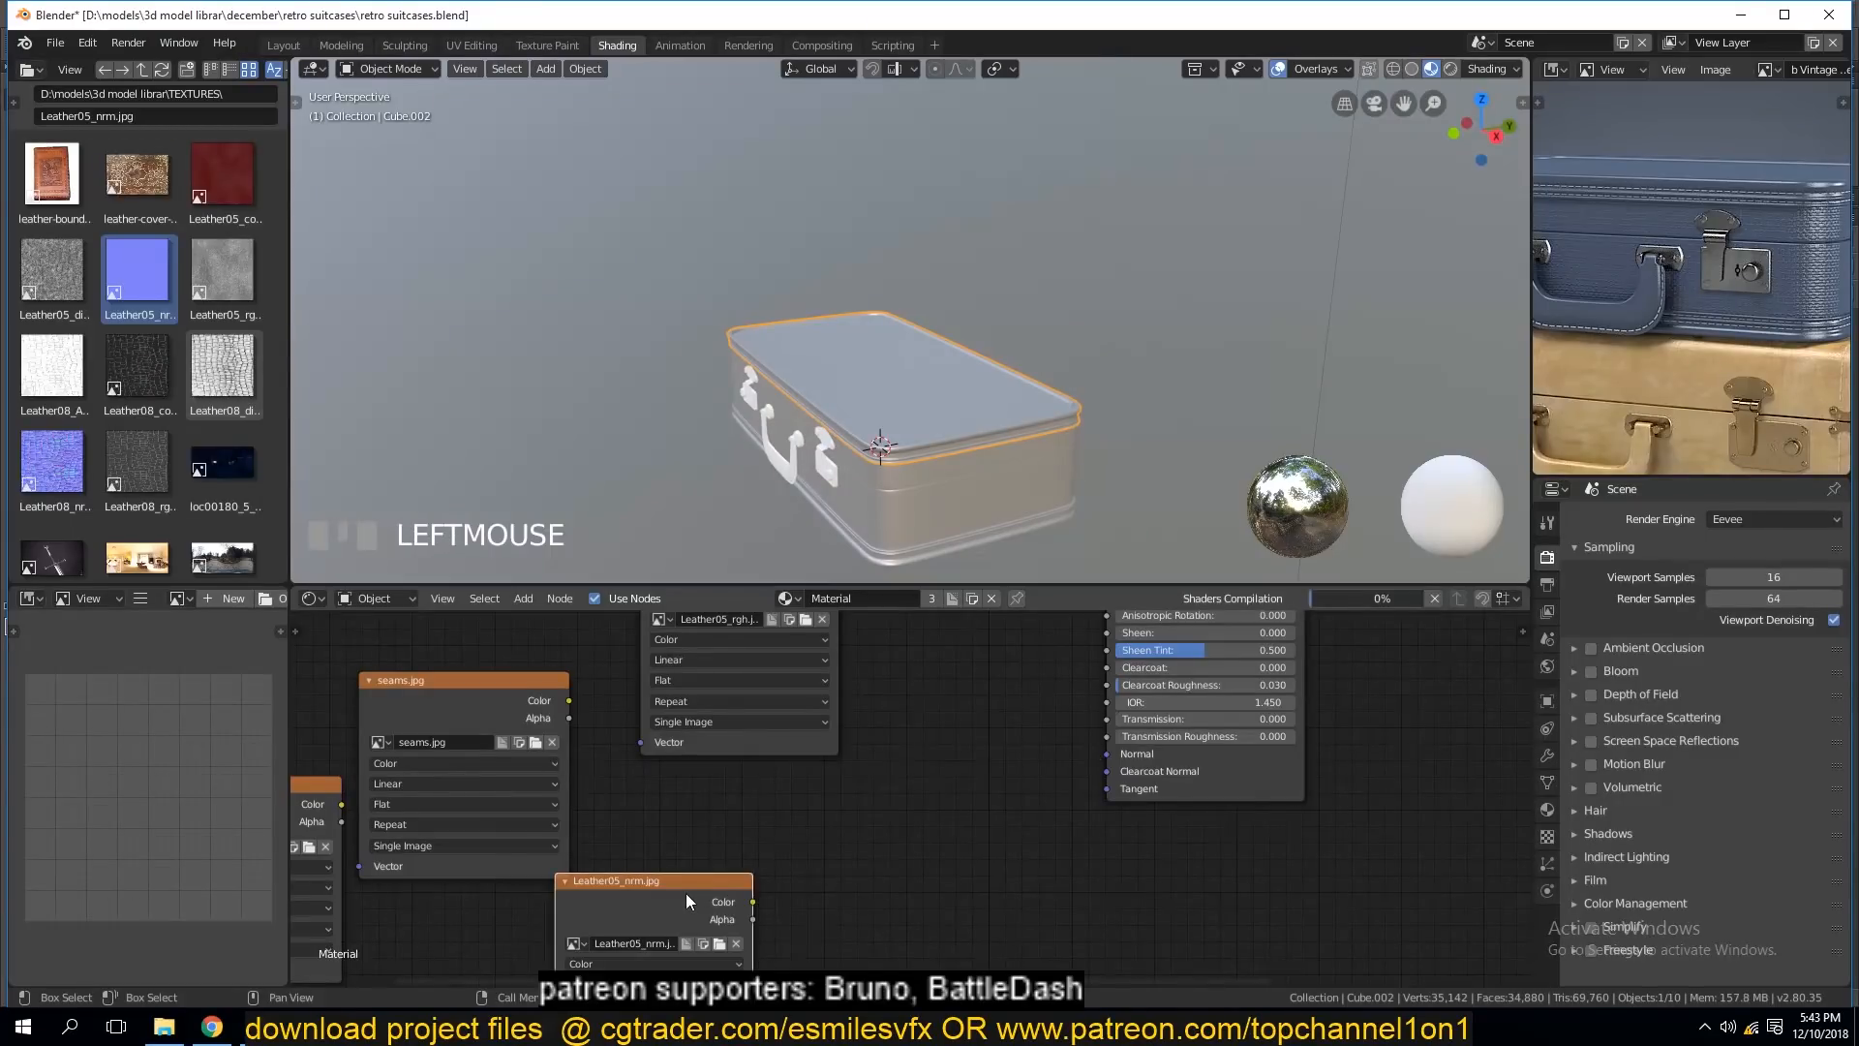
pyautogui.press('Delete')
# Move the Leather05_disp.jpg texture node back beside the Multiply node.
pyautogui.scroll(-2, 668, 886)
pyautogui.moveTo(505, 808); pyautogui.dragTo(1254, 710)
pyautogui.scroll(-1, 1262, 716)
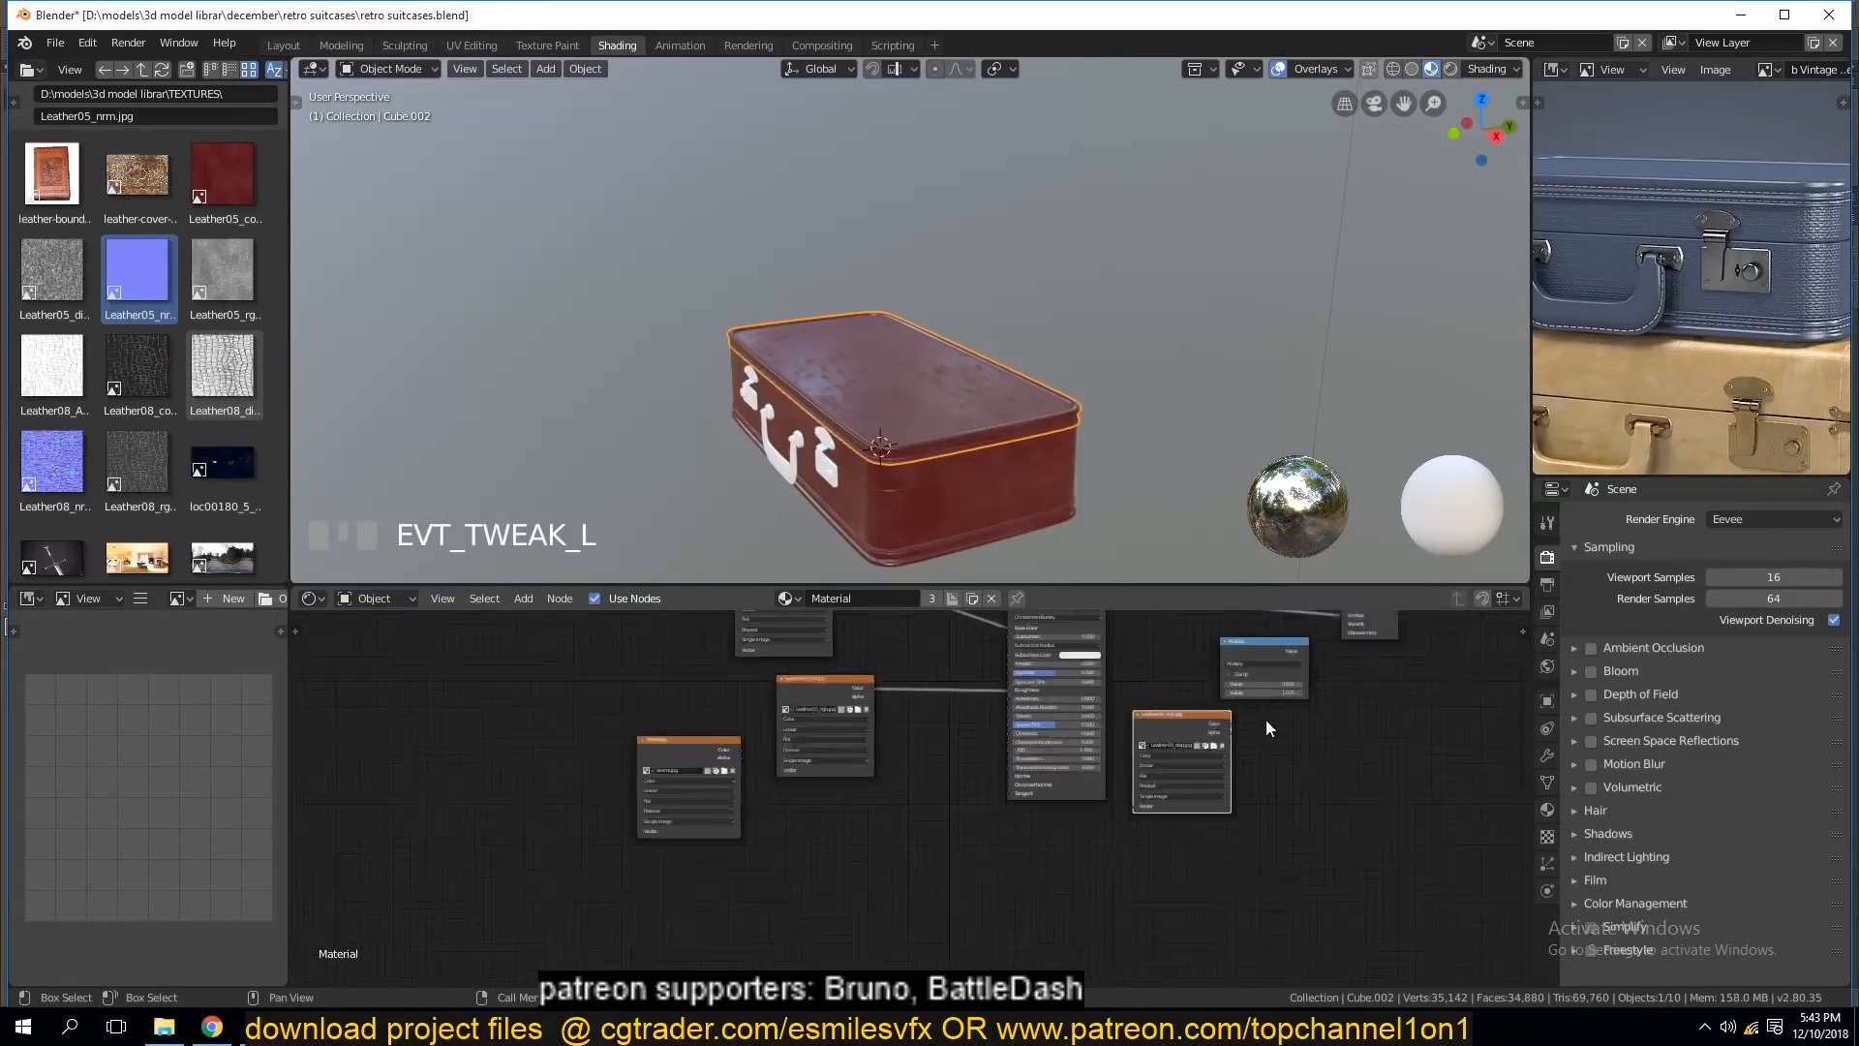
pyautogui.scroll(-1, 1264, 721)
pyautogui.moveTo(1229, 659); pyautogui.dragTo(996, 692, button='middle')
pyautogui.scroll(2, 1185, 764)
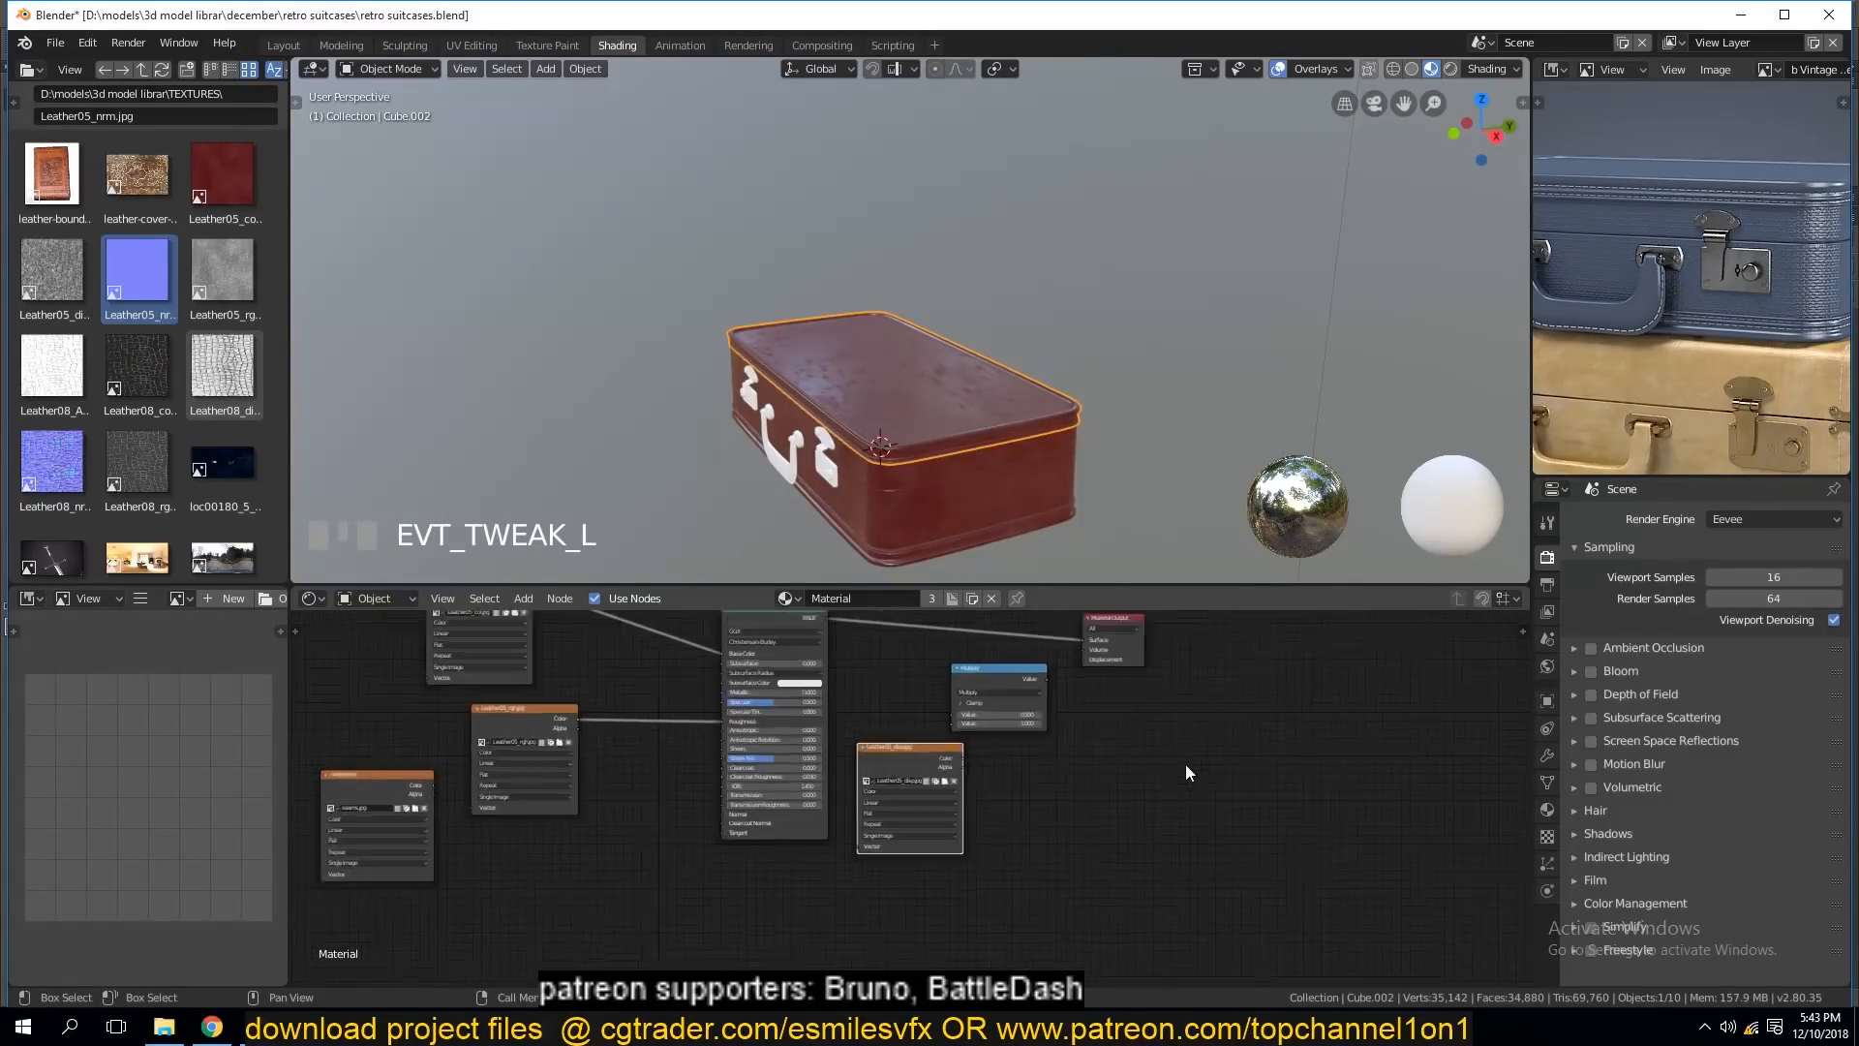
# Connect the Leather05_disp.jpg colour through the Multiply node to the Material Output's Displacement input.
pyautogui.moveTo(1059, 669); pyautogui.dragTo(1098, 647)
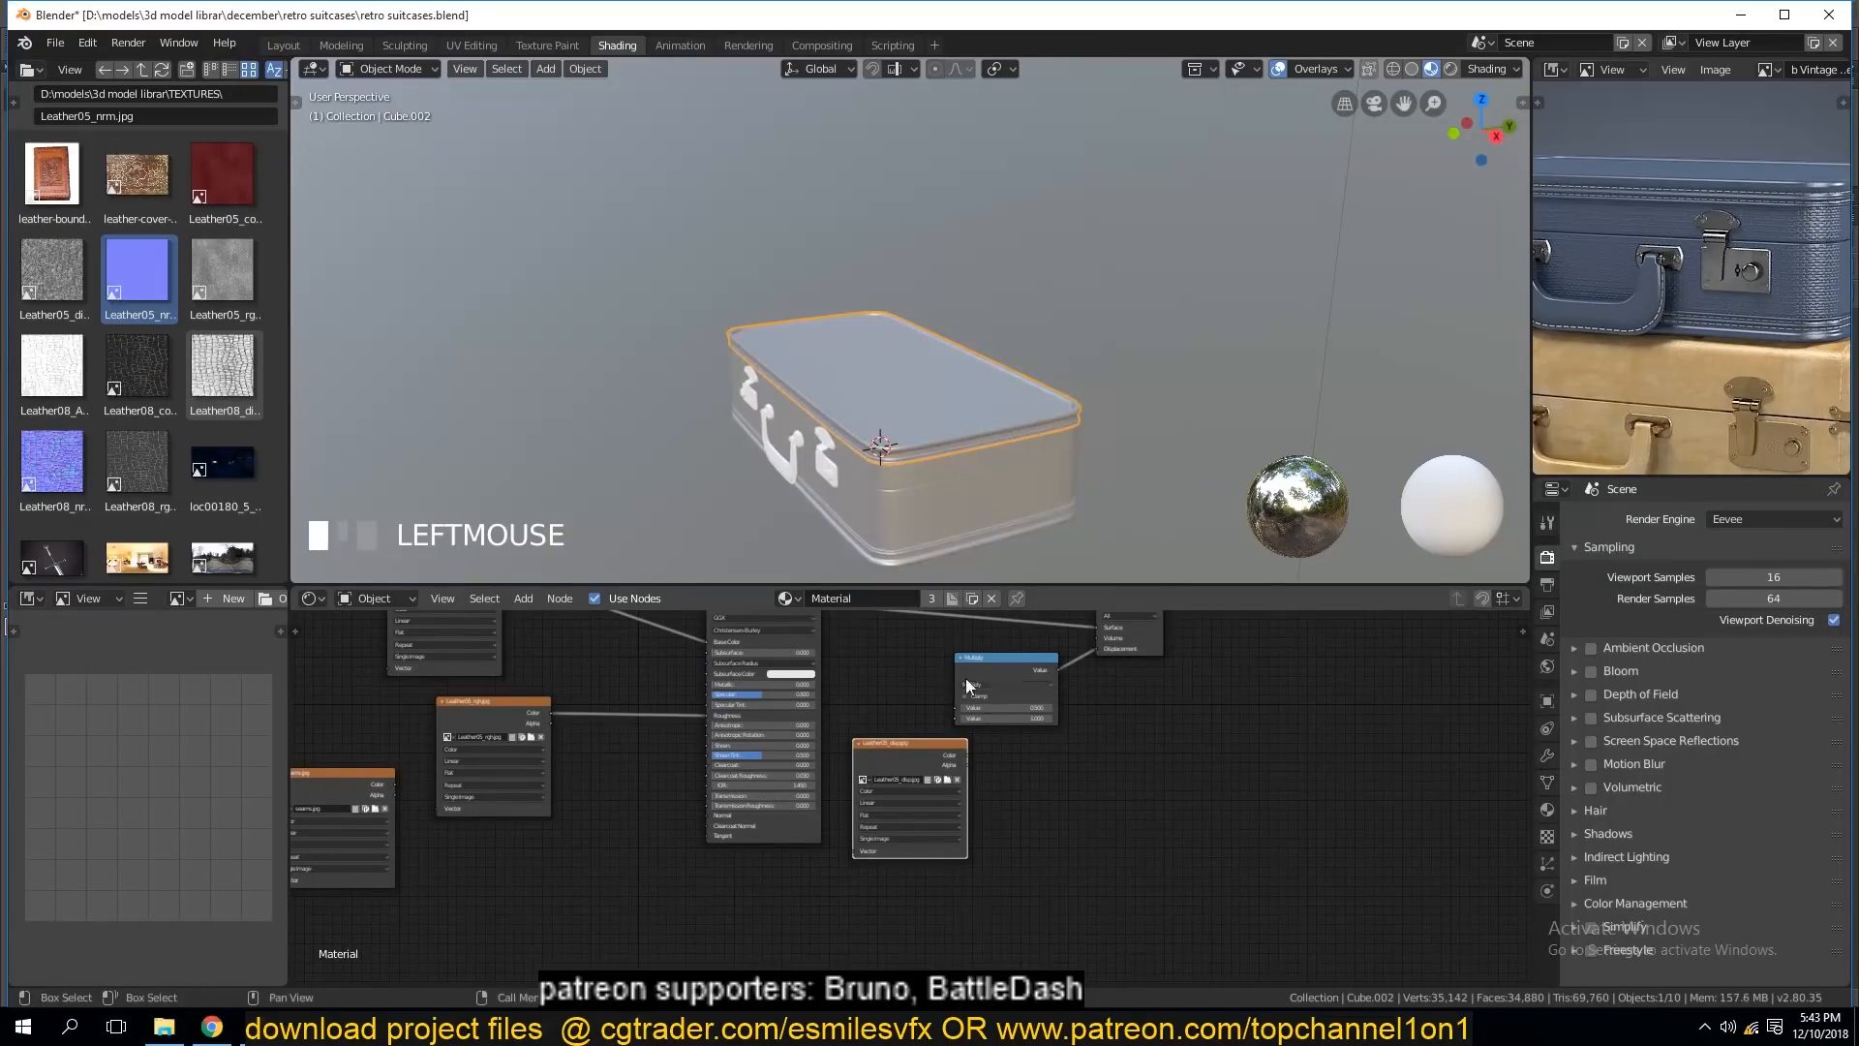
pyautogui.moveTo(966, 678); pyautogui.dragTo(1059, 689)
pyautogui.scroll(1, 1120, 786)
pyautogui.click(1156, 722)
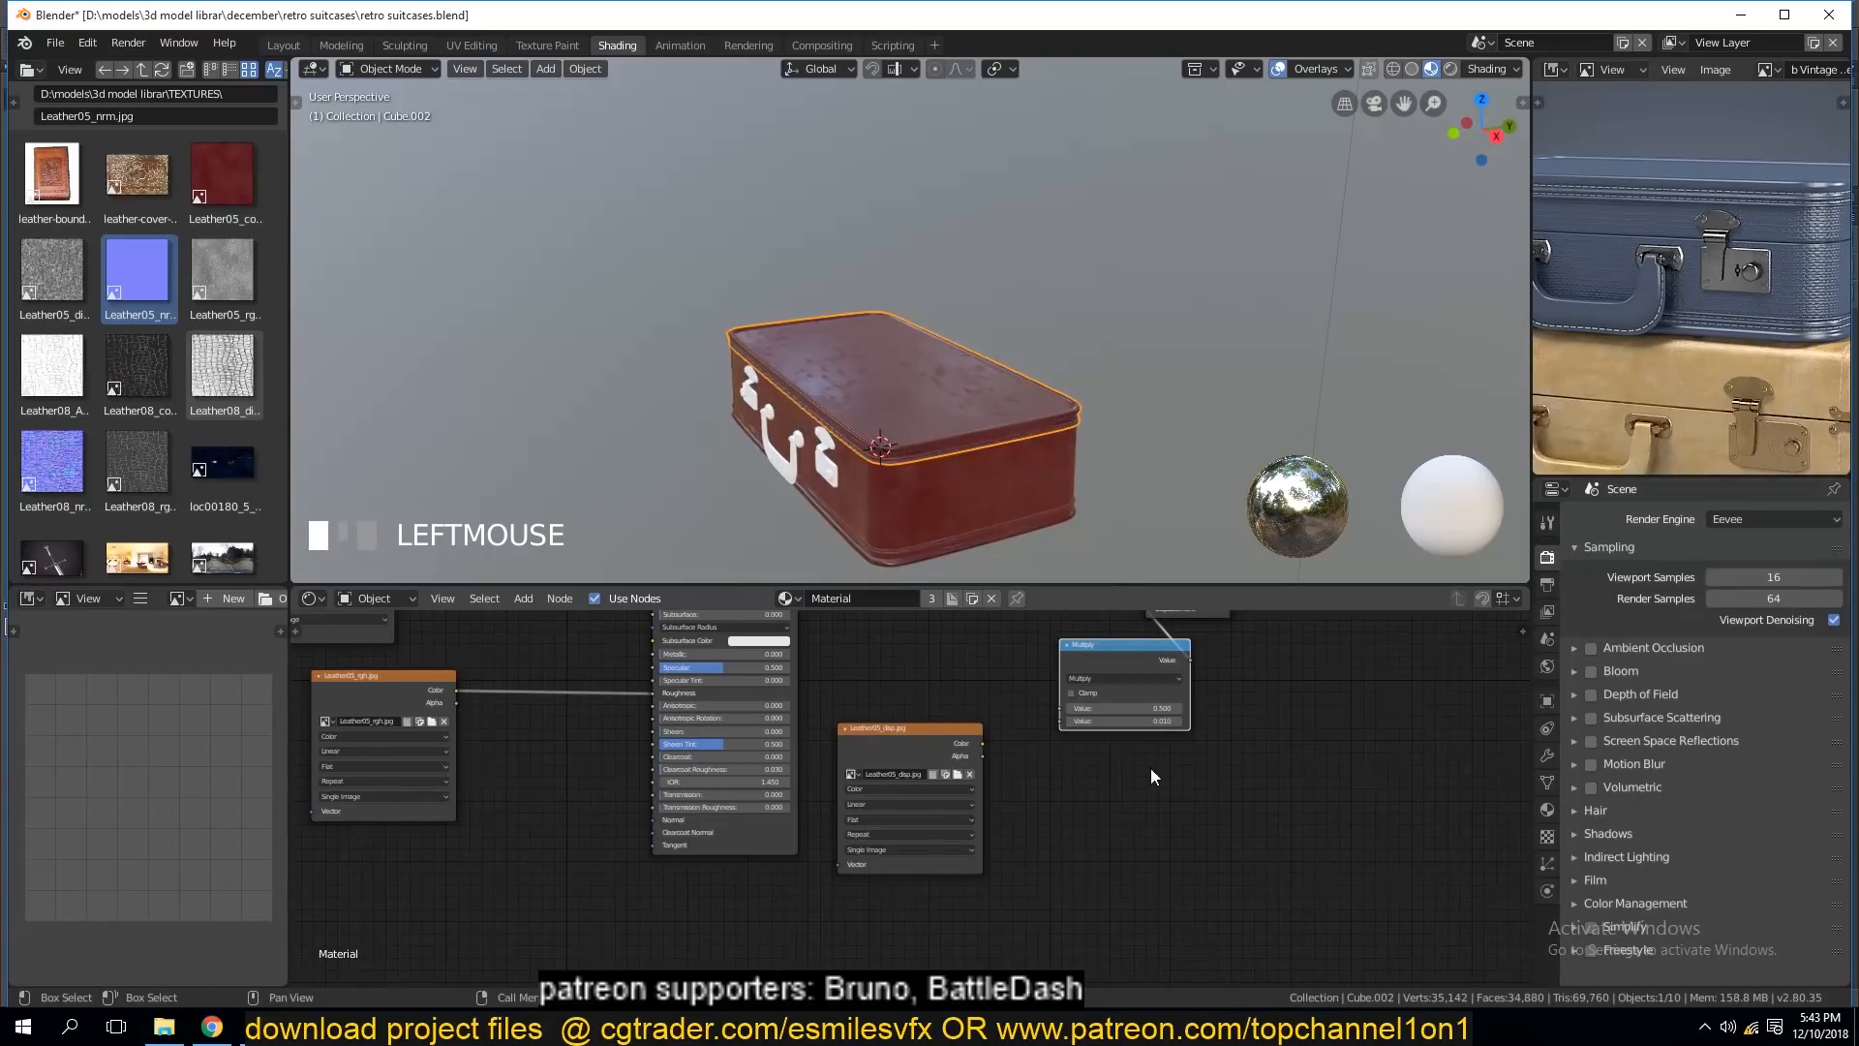
pyautogui.moveTo(968, 734); pyautogui.dragTo(1060, 709)
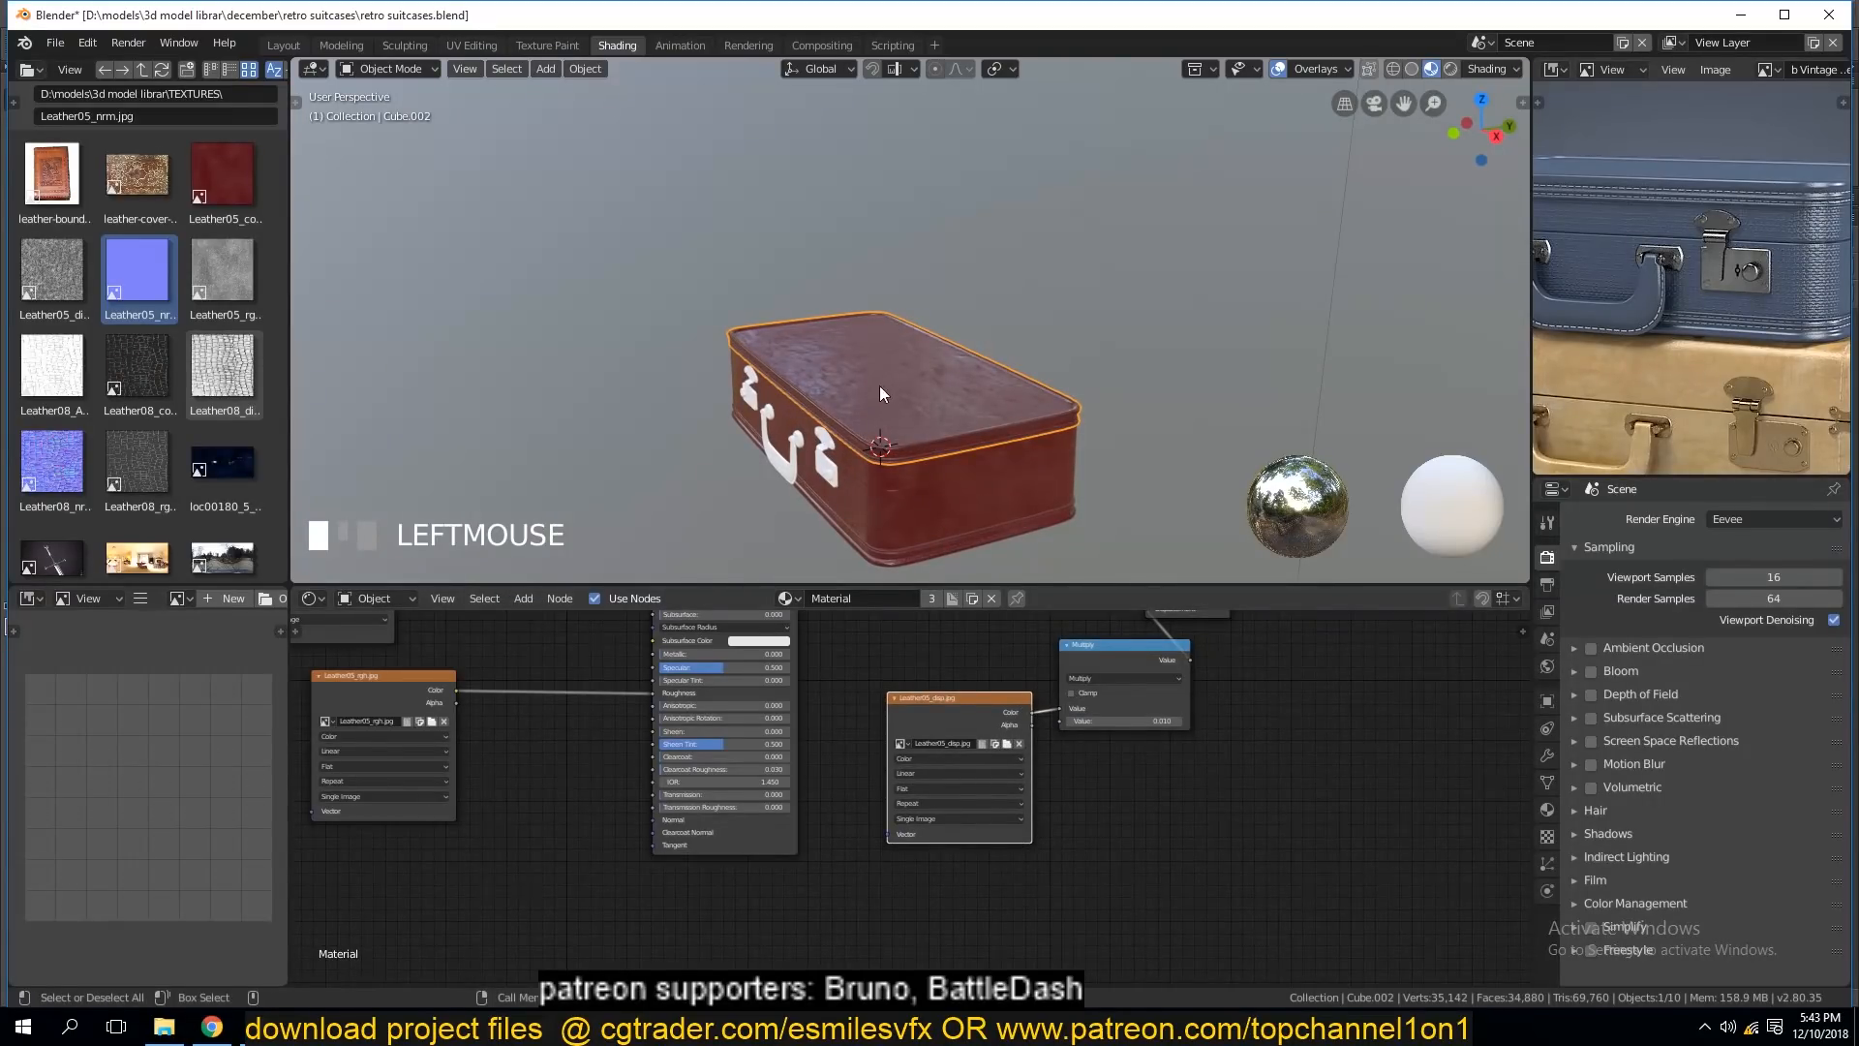
# Set the Multiply node's second value to 0.005 to reduce the leather displacement.
pyautogui.scroll(-2, 877, 387)
pyautogui.scroll(5, 877, 388)
pyautogui.moveTo(828, 404); pyautogui.dragTo(922, 314, button='middle')
pyautogui.click(1123, 721)
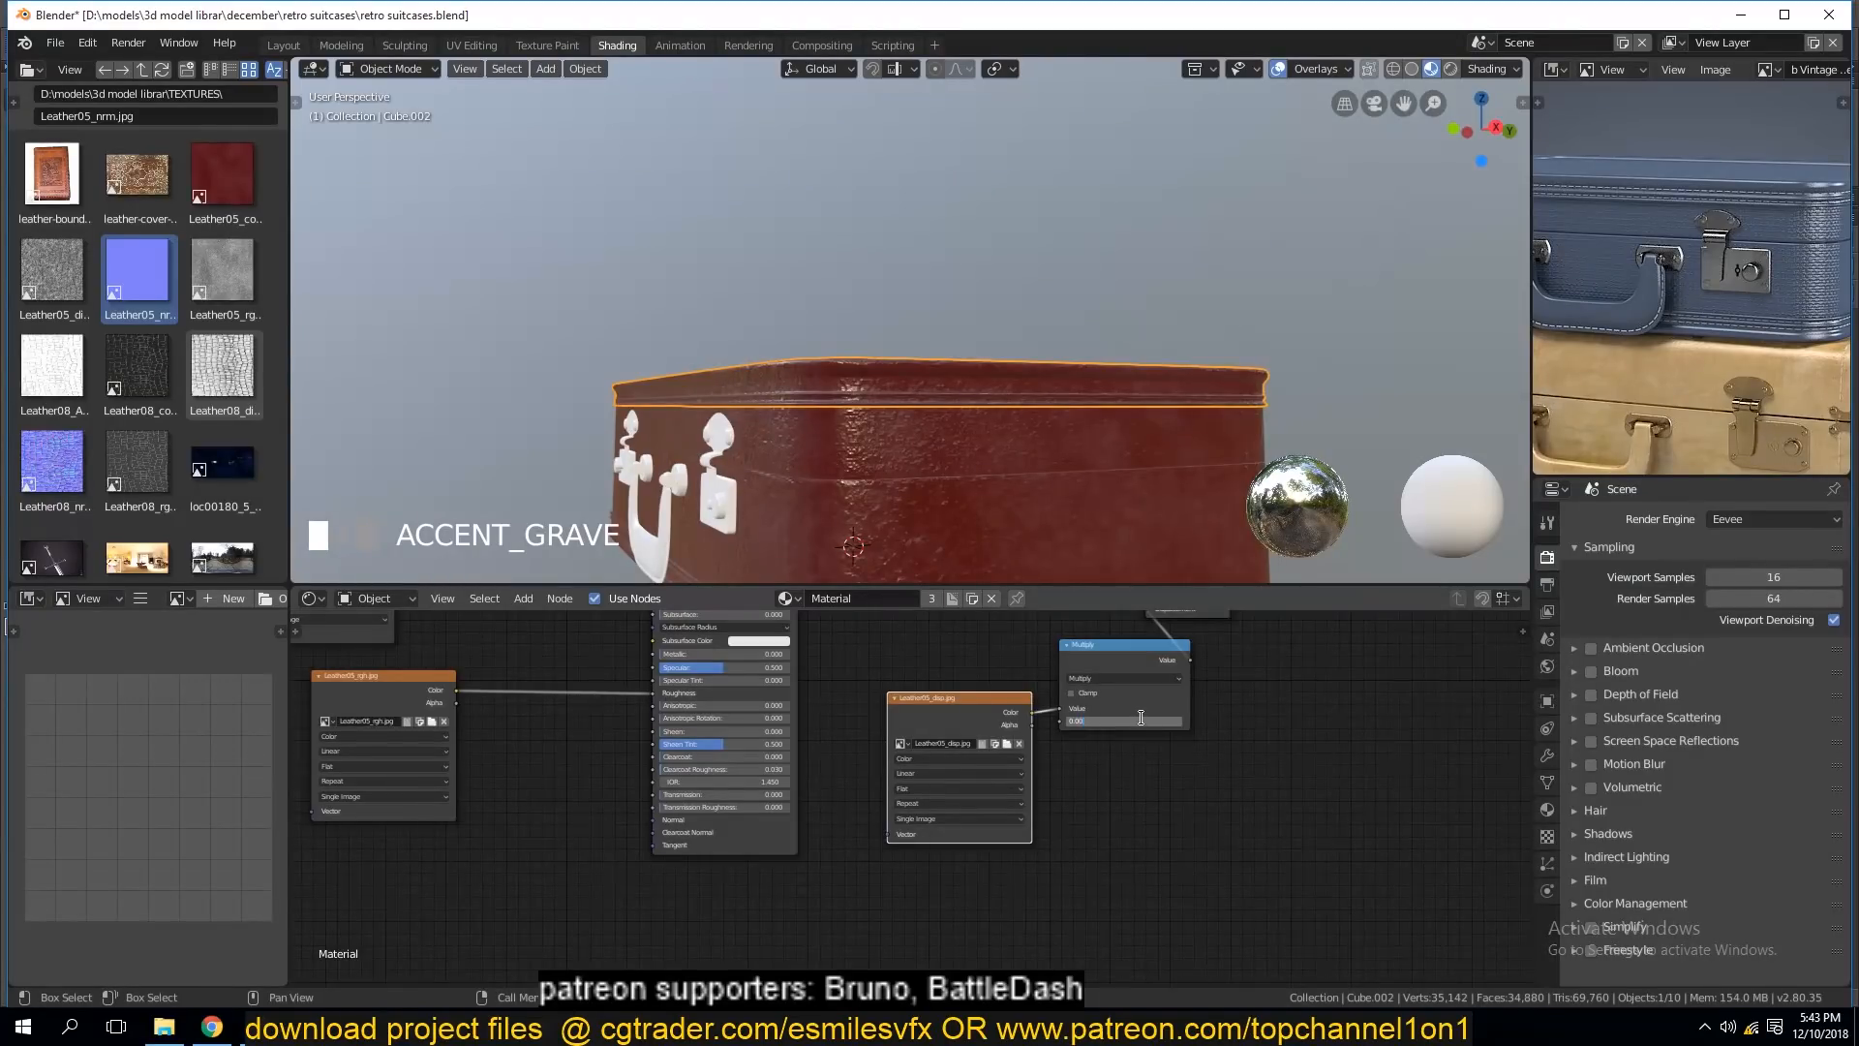
pyautogui.write('5')
pyautogui.click(941, 527)
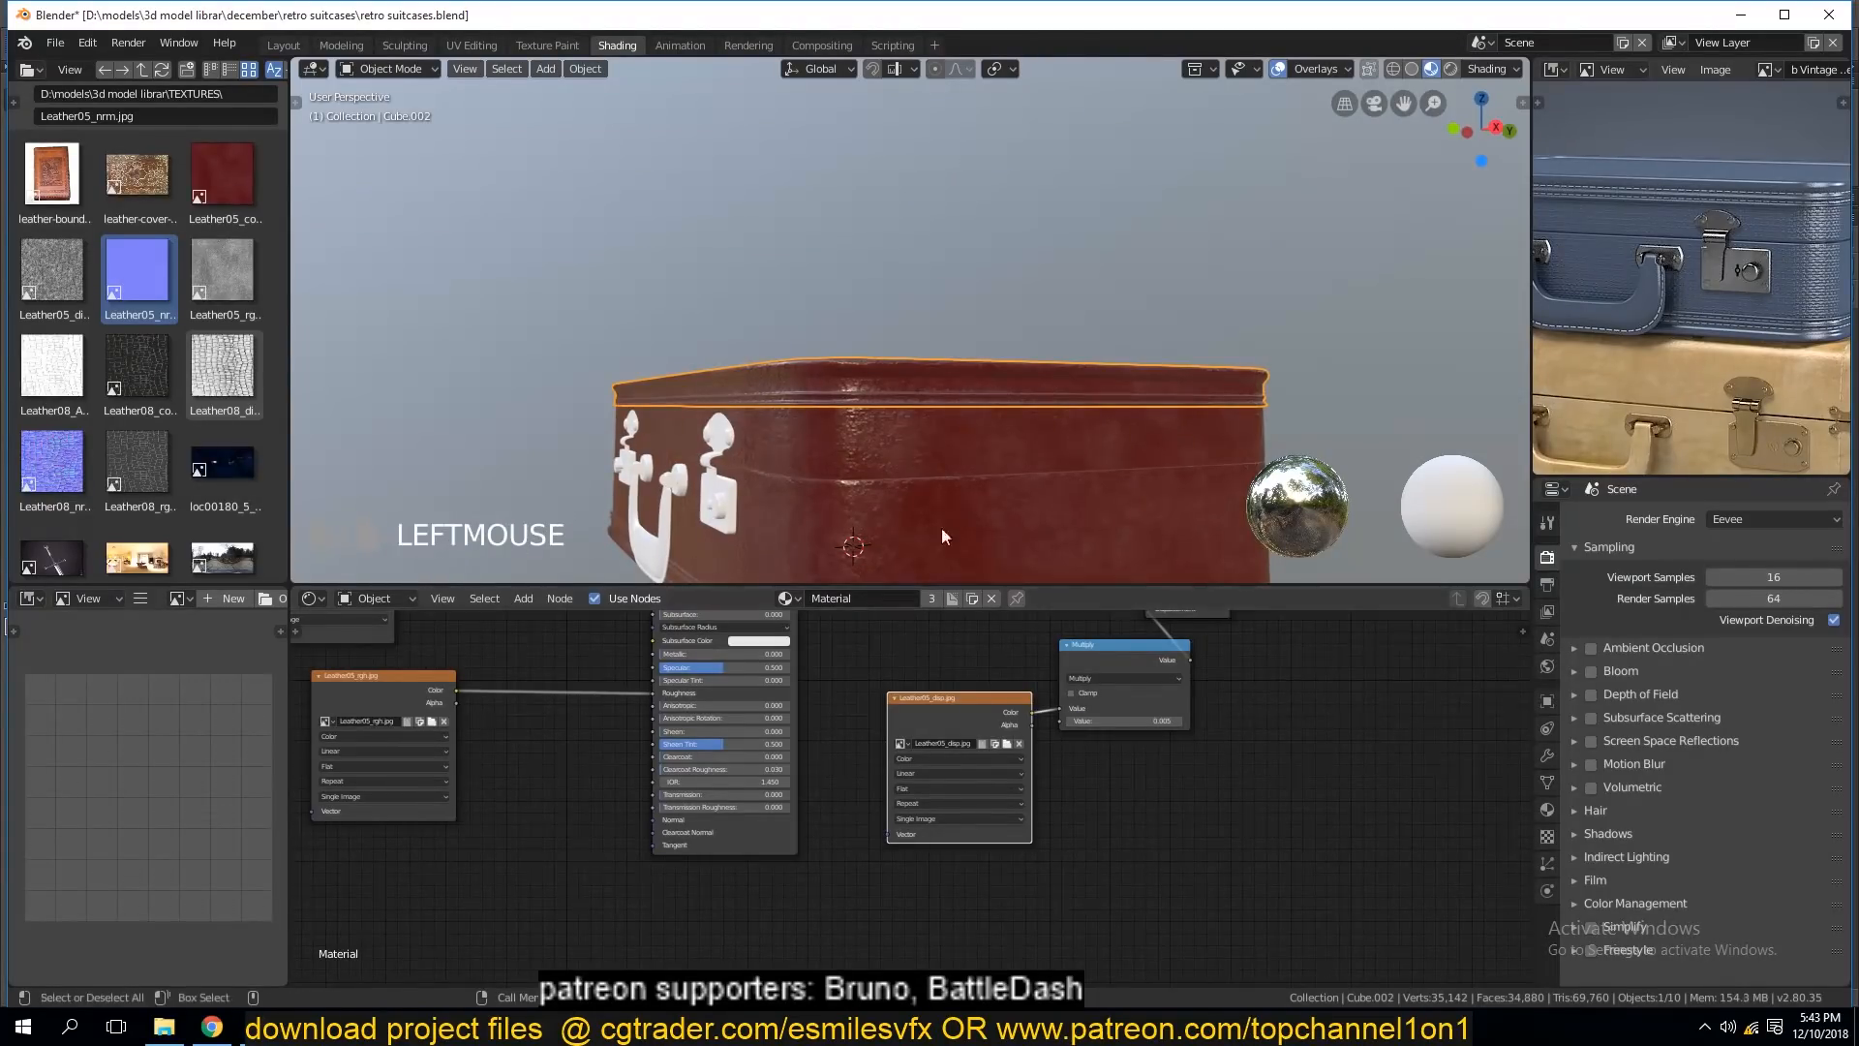
# Deselect the suitcase lid and save the file.
pyautogui.scroll(-4, 886, 473)
pyautogui.hotkey('alt', 'a')
pyautogui.moveTo(886, 473); pyautogui.dragTo(944, 526, button='middle')
pyautogui.scroll(3, 944, 525)
pyautogui.hotkey('ctrl', 's')
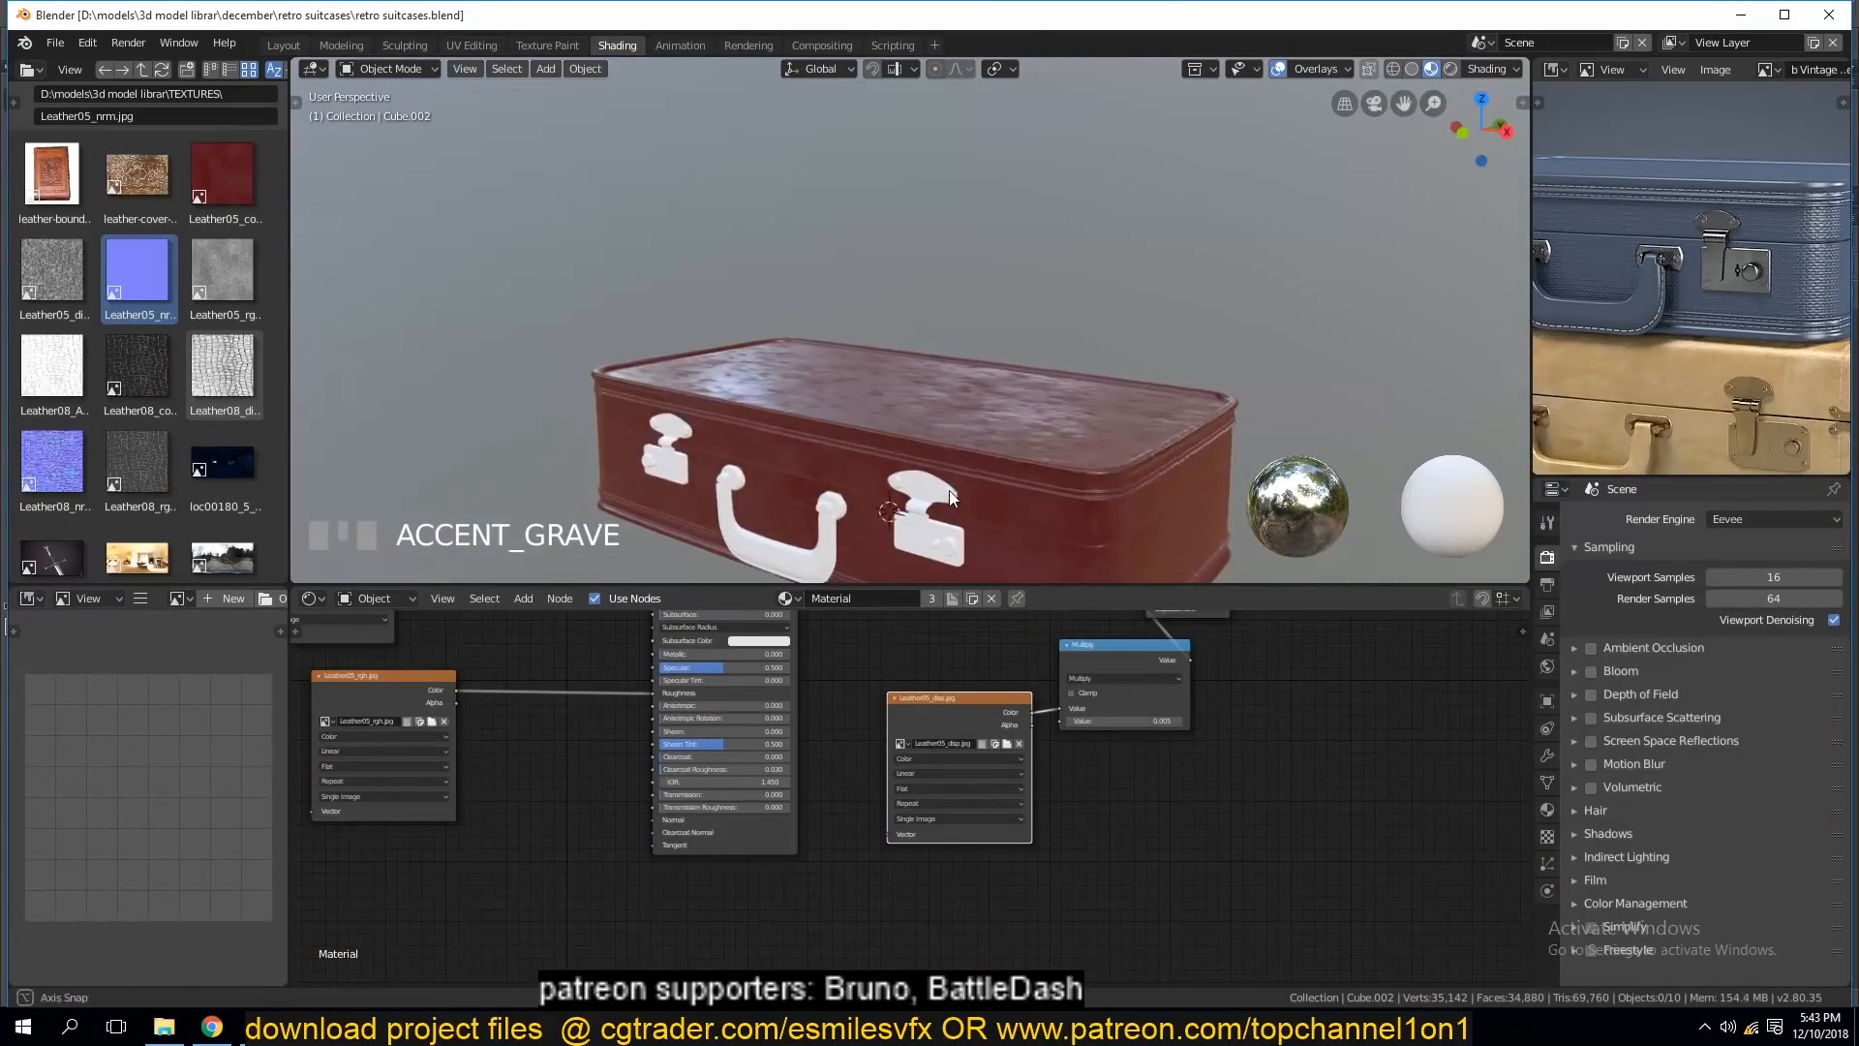
# Inspect the suitcase's leather relief up close and select the Principled BSDF node.
pyautogui.scroll(-2, 701, 728)
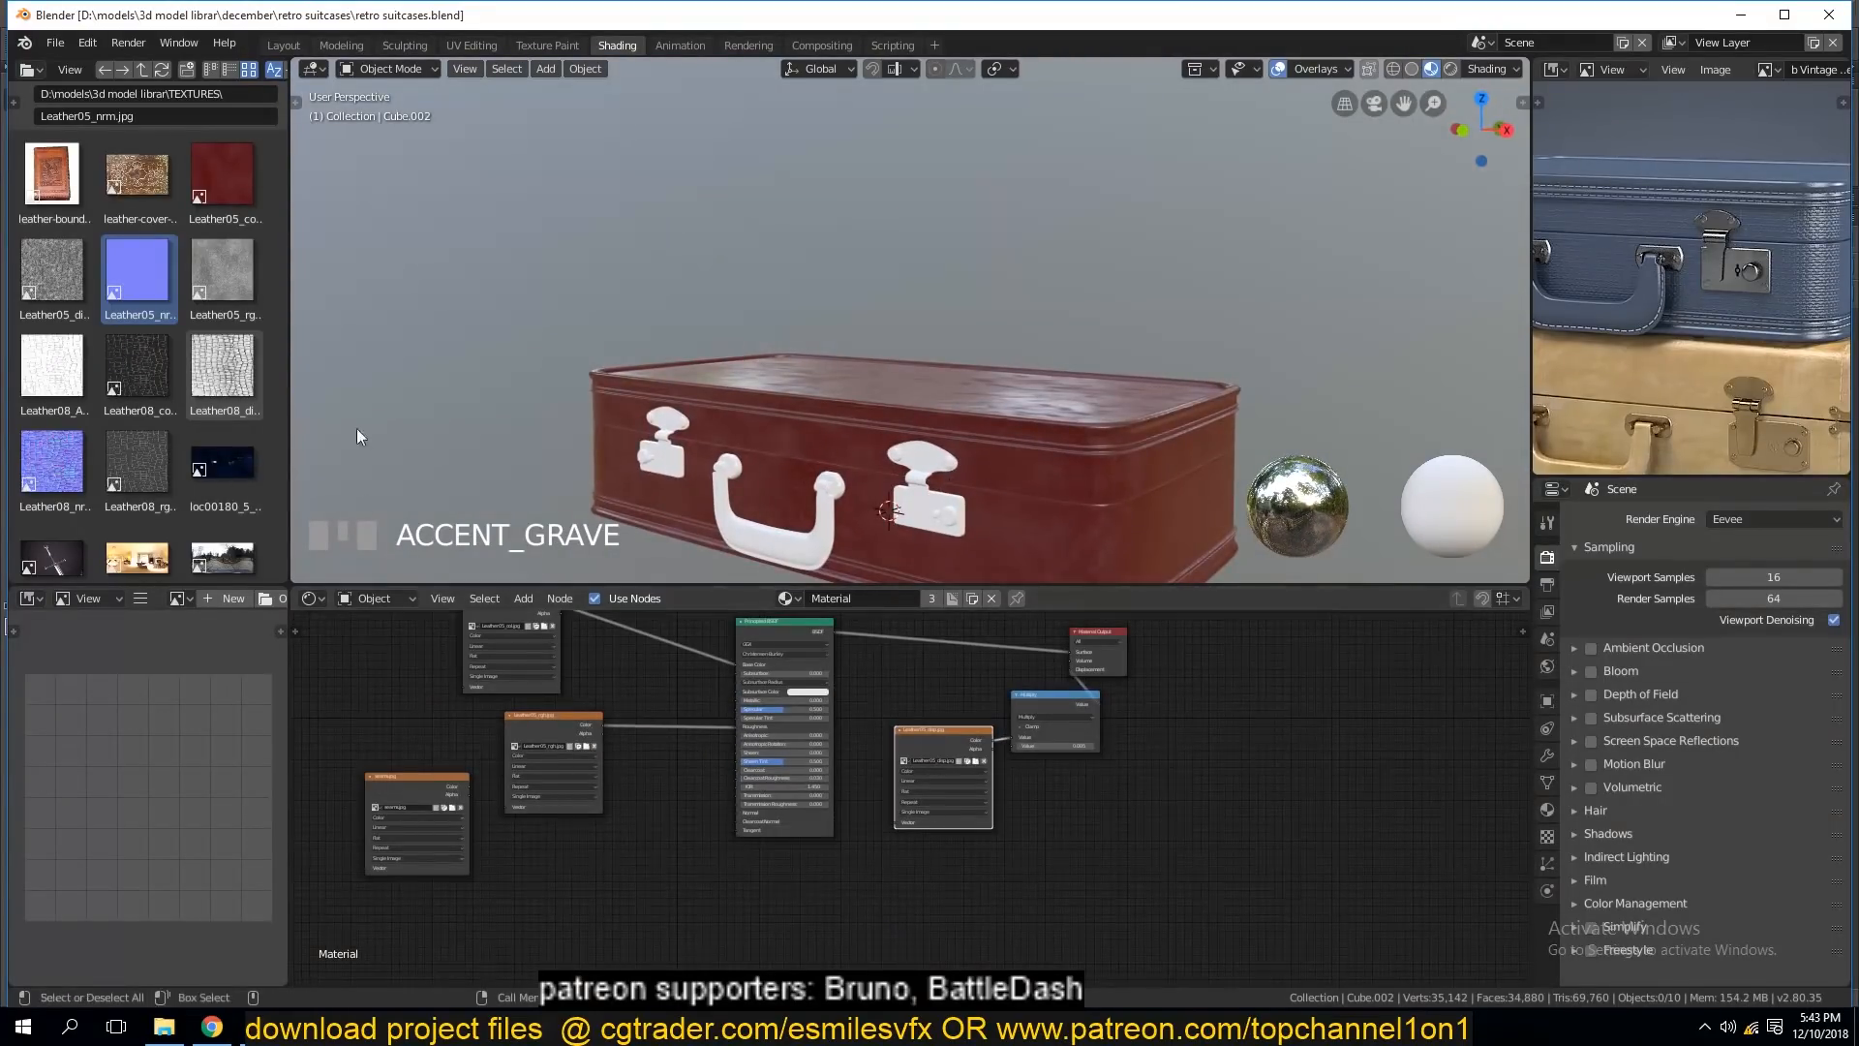
pyautogui.moveTo(928, 386); pyautogui.dragTo(874, 387, button='middle')
pyautogui.scroll(3, 882, 387)
pyautogui.scroll(-1, 885, 389)
pyautogui.scroll(-6, 718, 844)
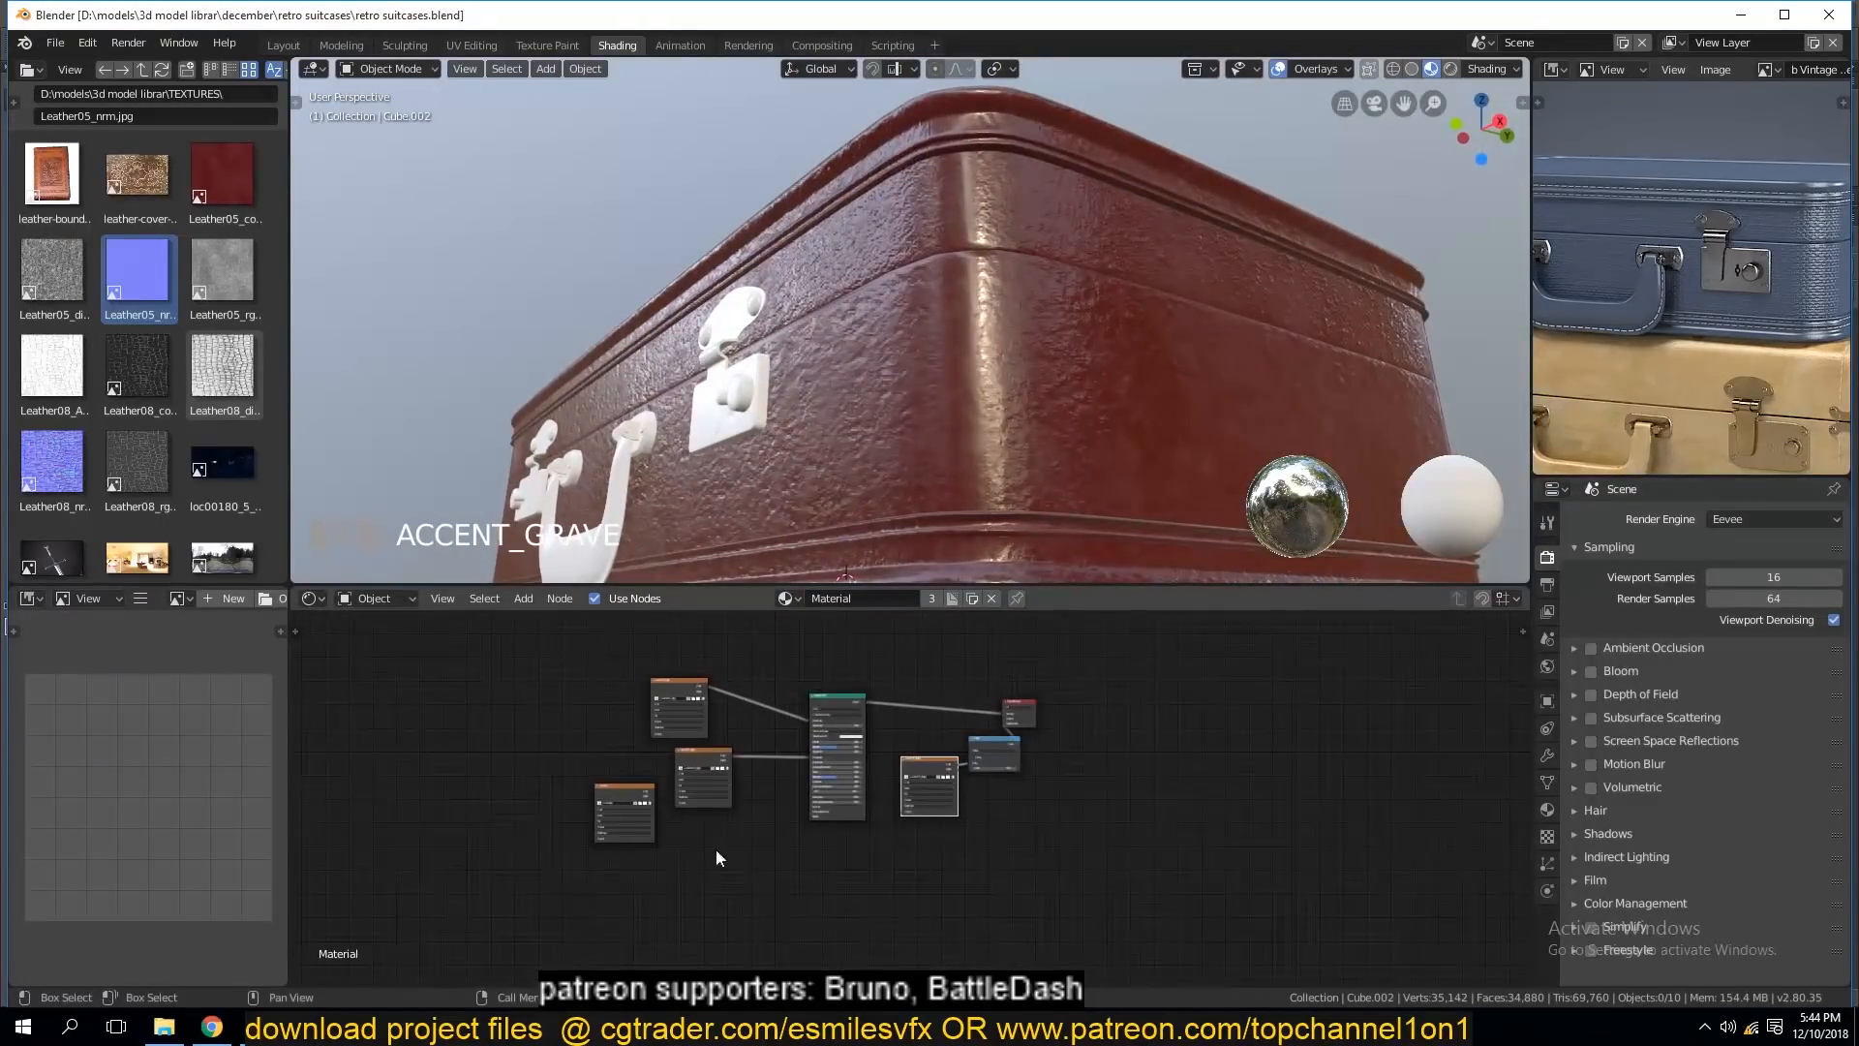
pyautogui.click(822, 695)
pyautogui.press('KP_Decimal')
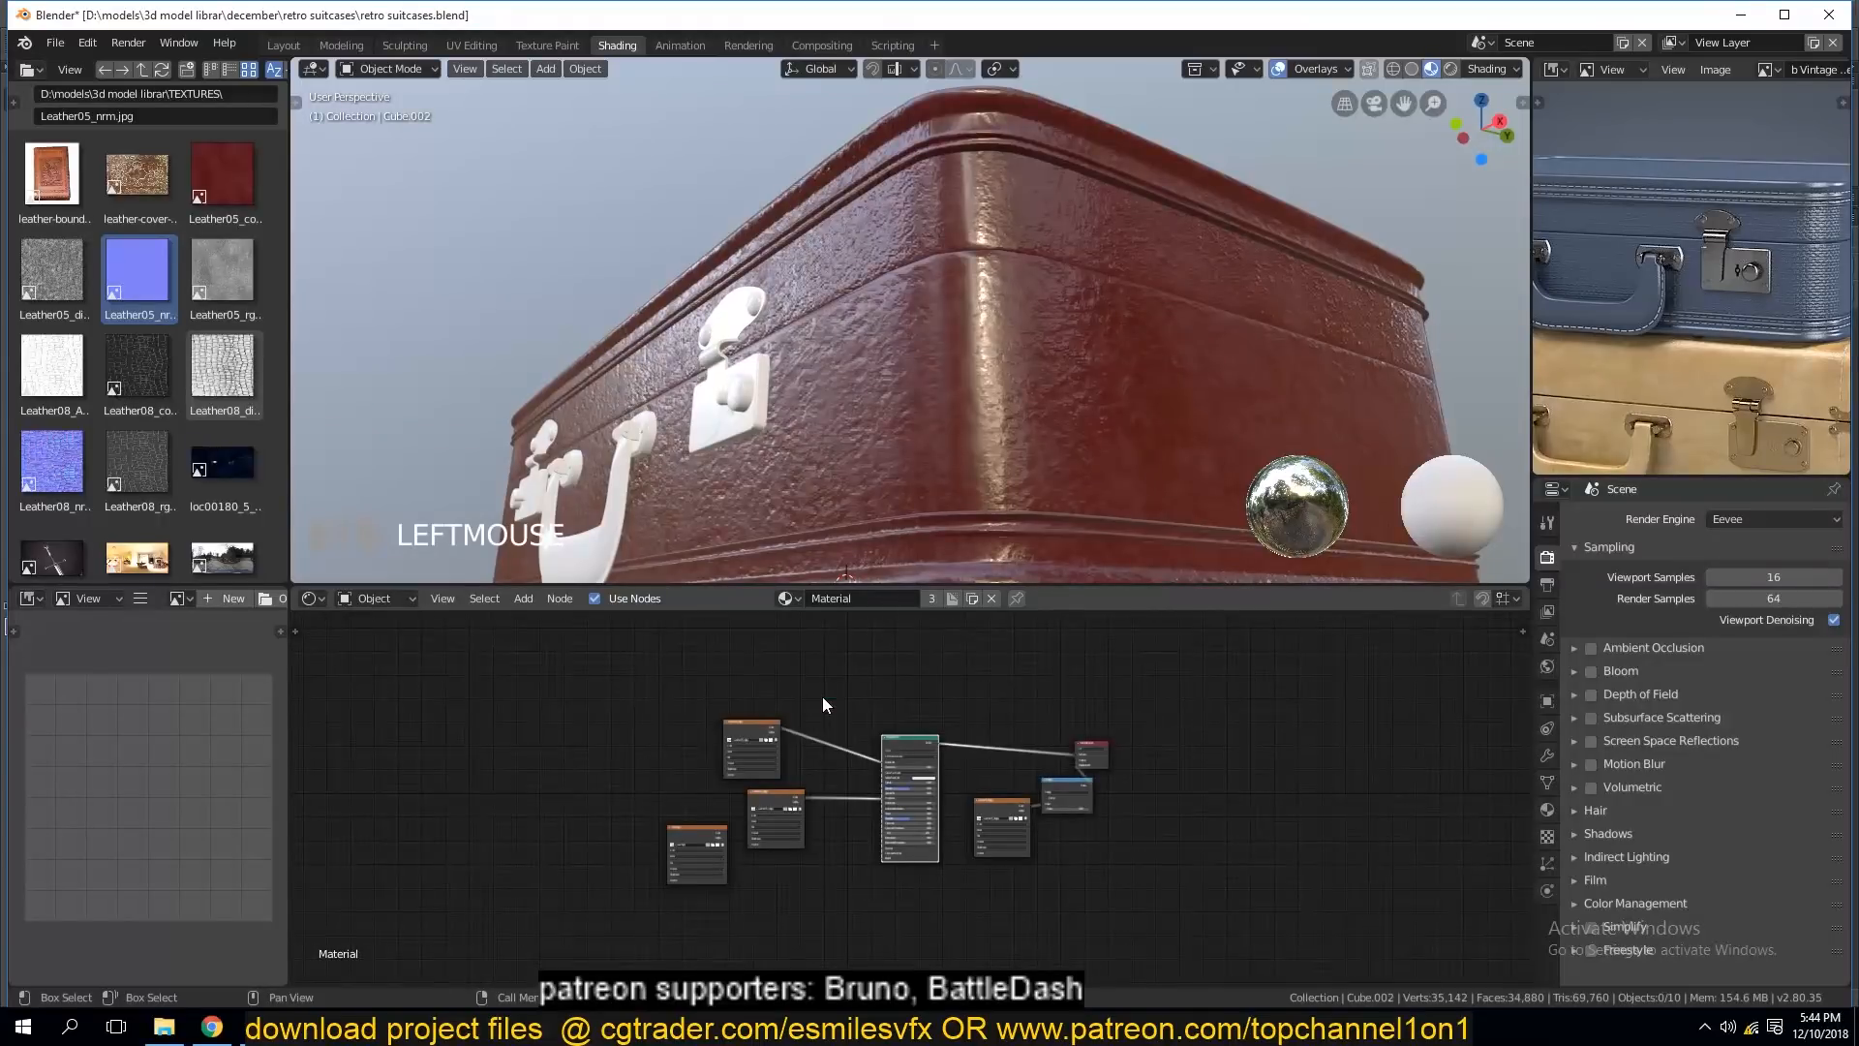
# Enable Ambient Occlusion and Screen Space Reflections in the Eevee render settings, leaving Subsurface Scattering off.
pyautogui.click(1591, 648)
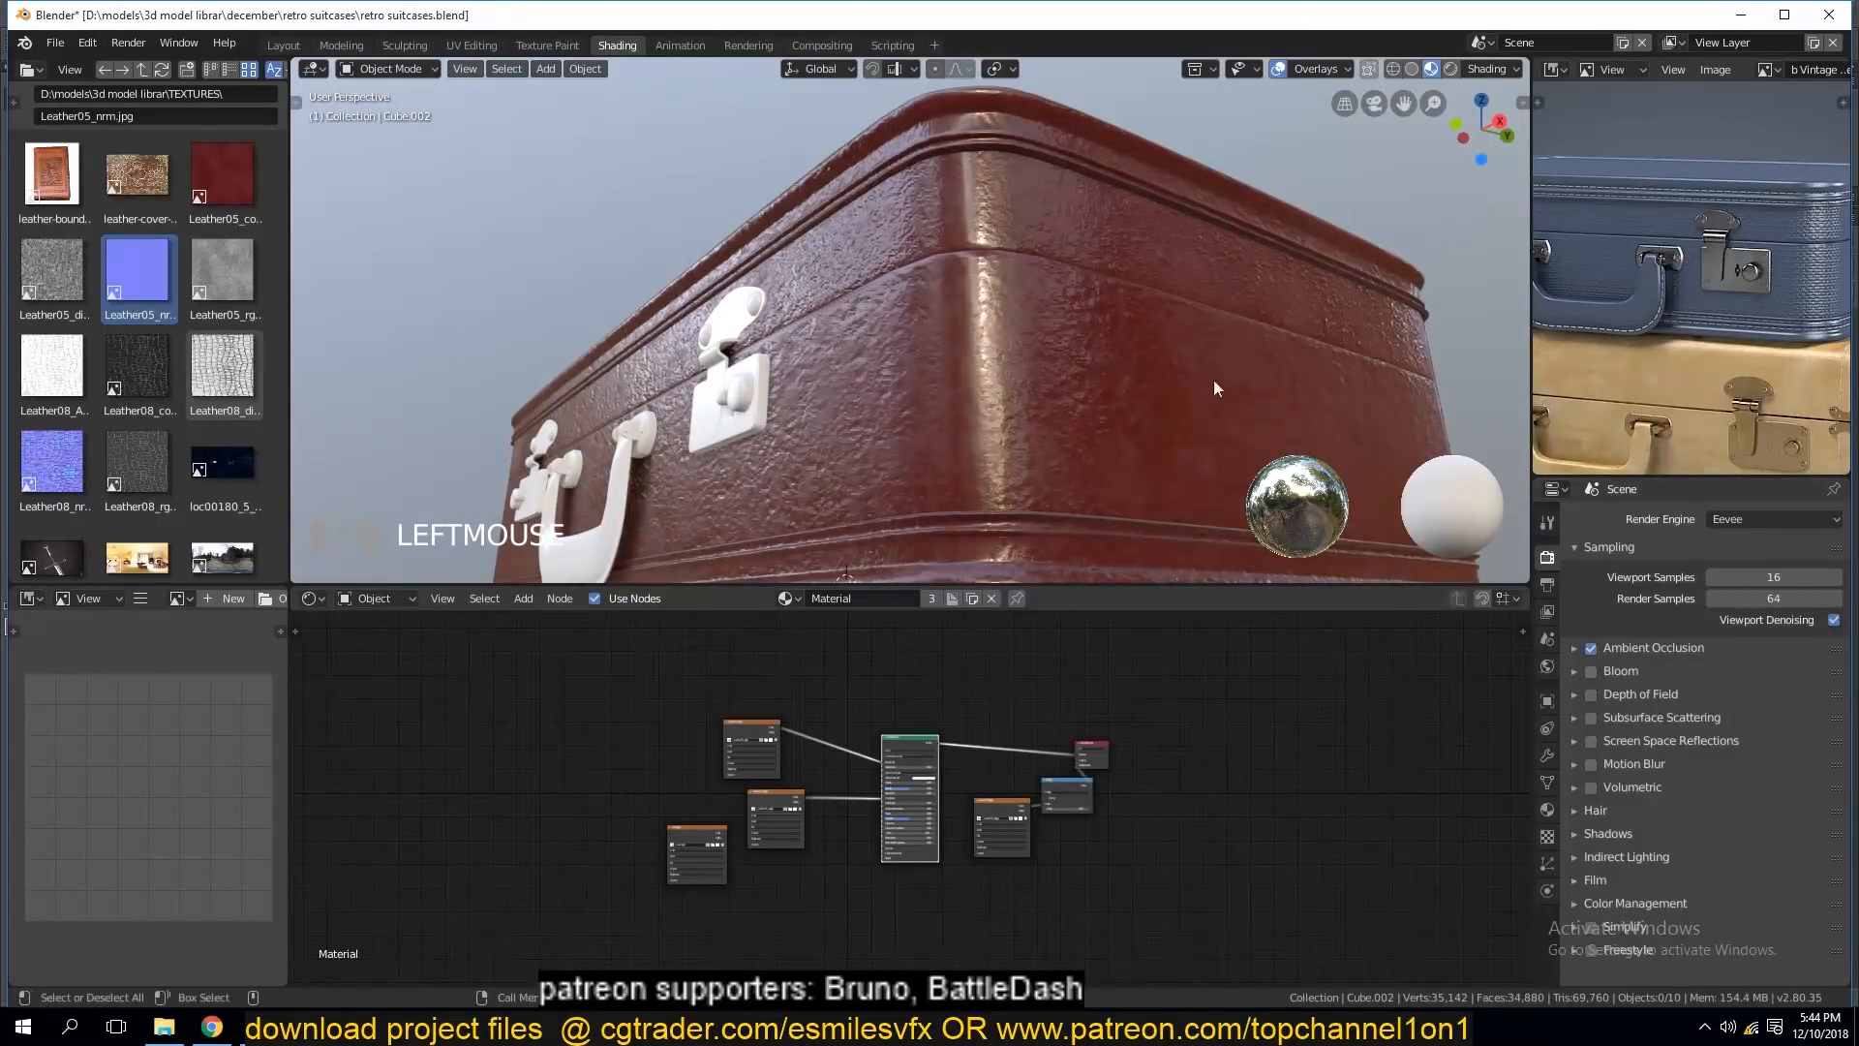
pyautogui.press('`')
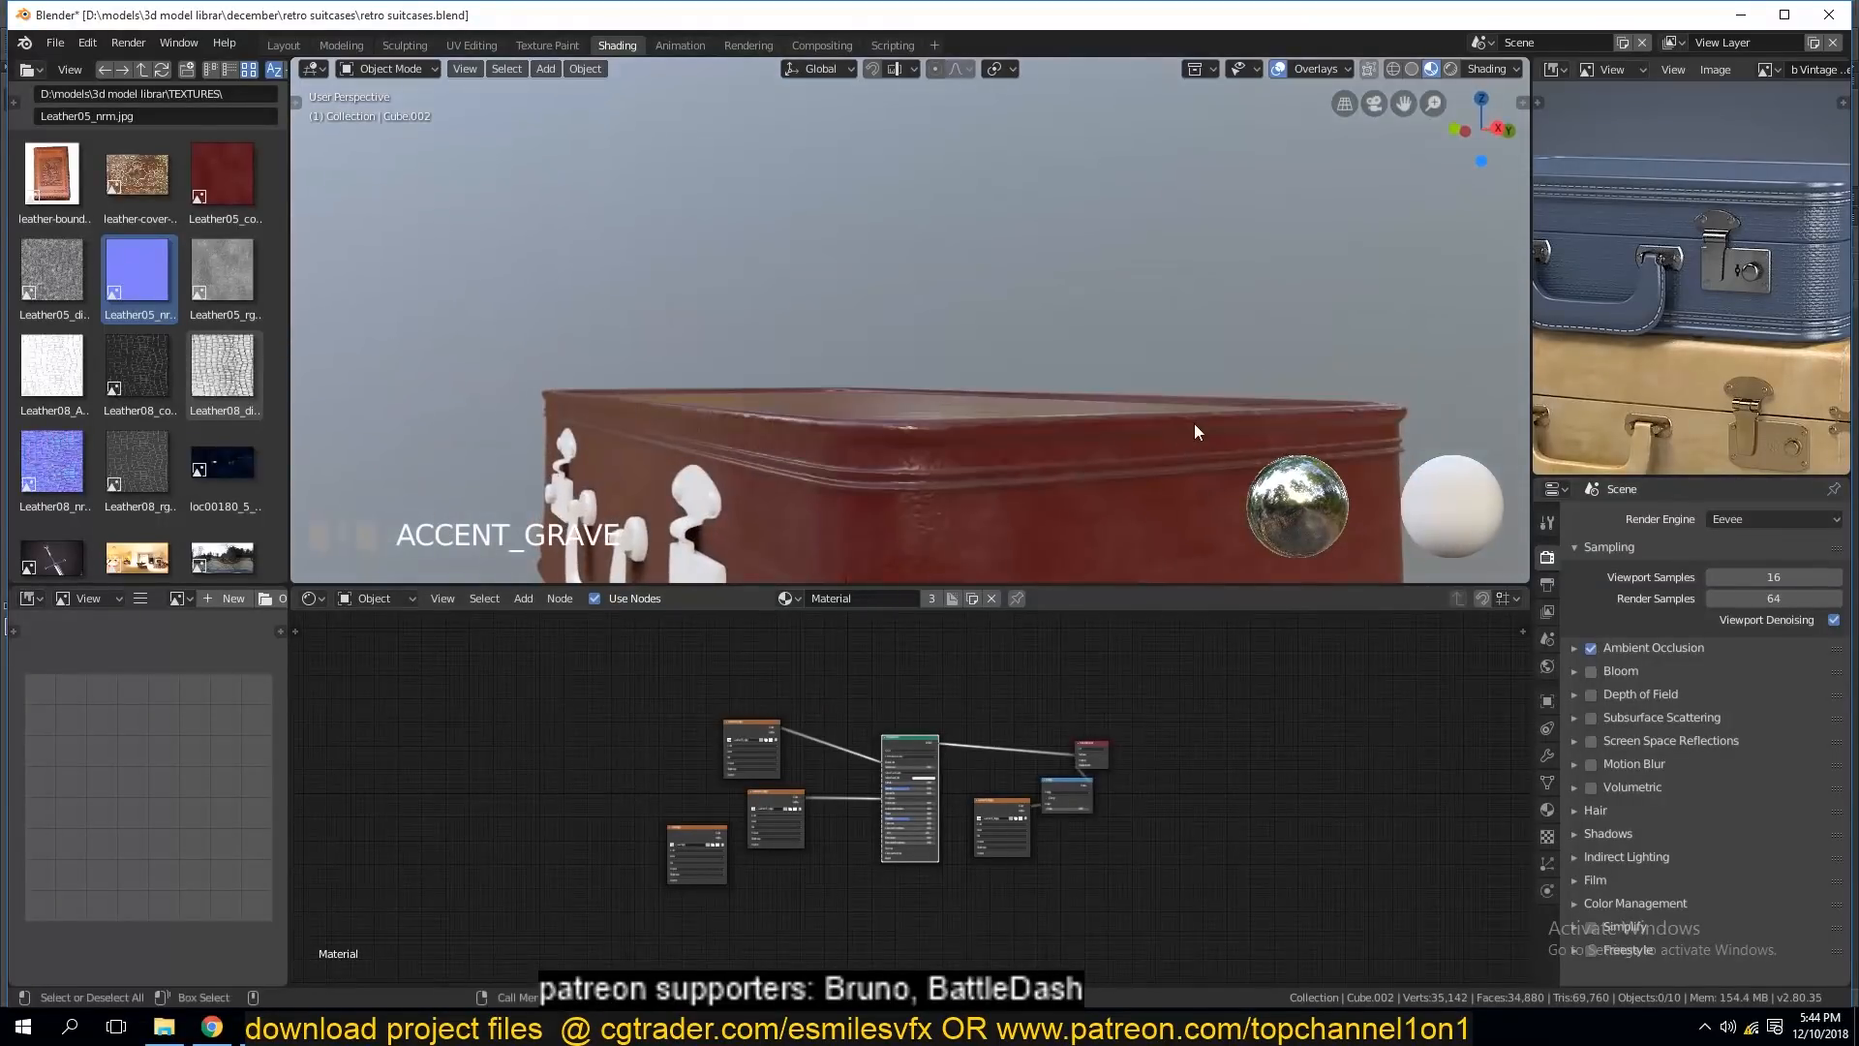
pyautogui.click(1591, 719)
pyautogui.click(1597, 718)
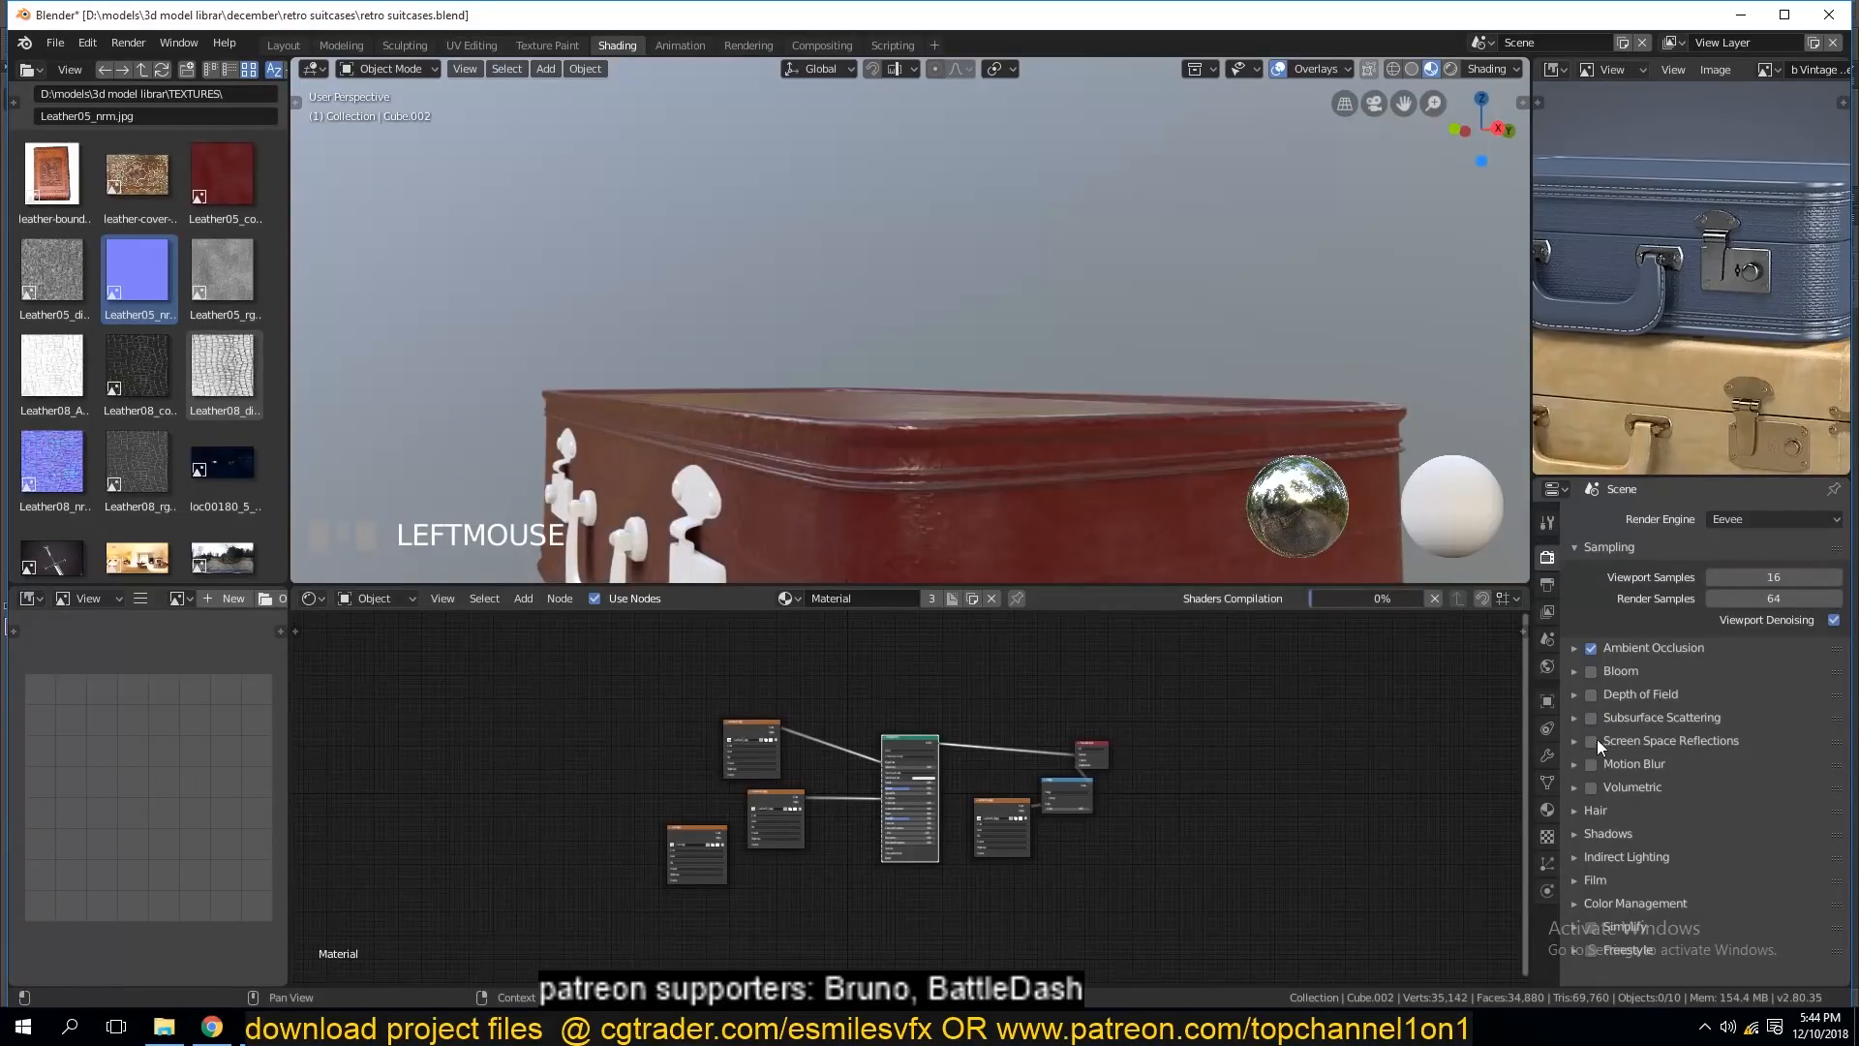
pyautogui.click(1591, 741)
pyautogui.press('`')
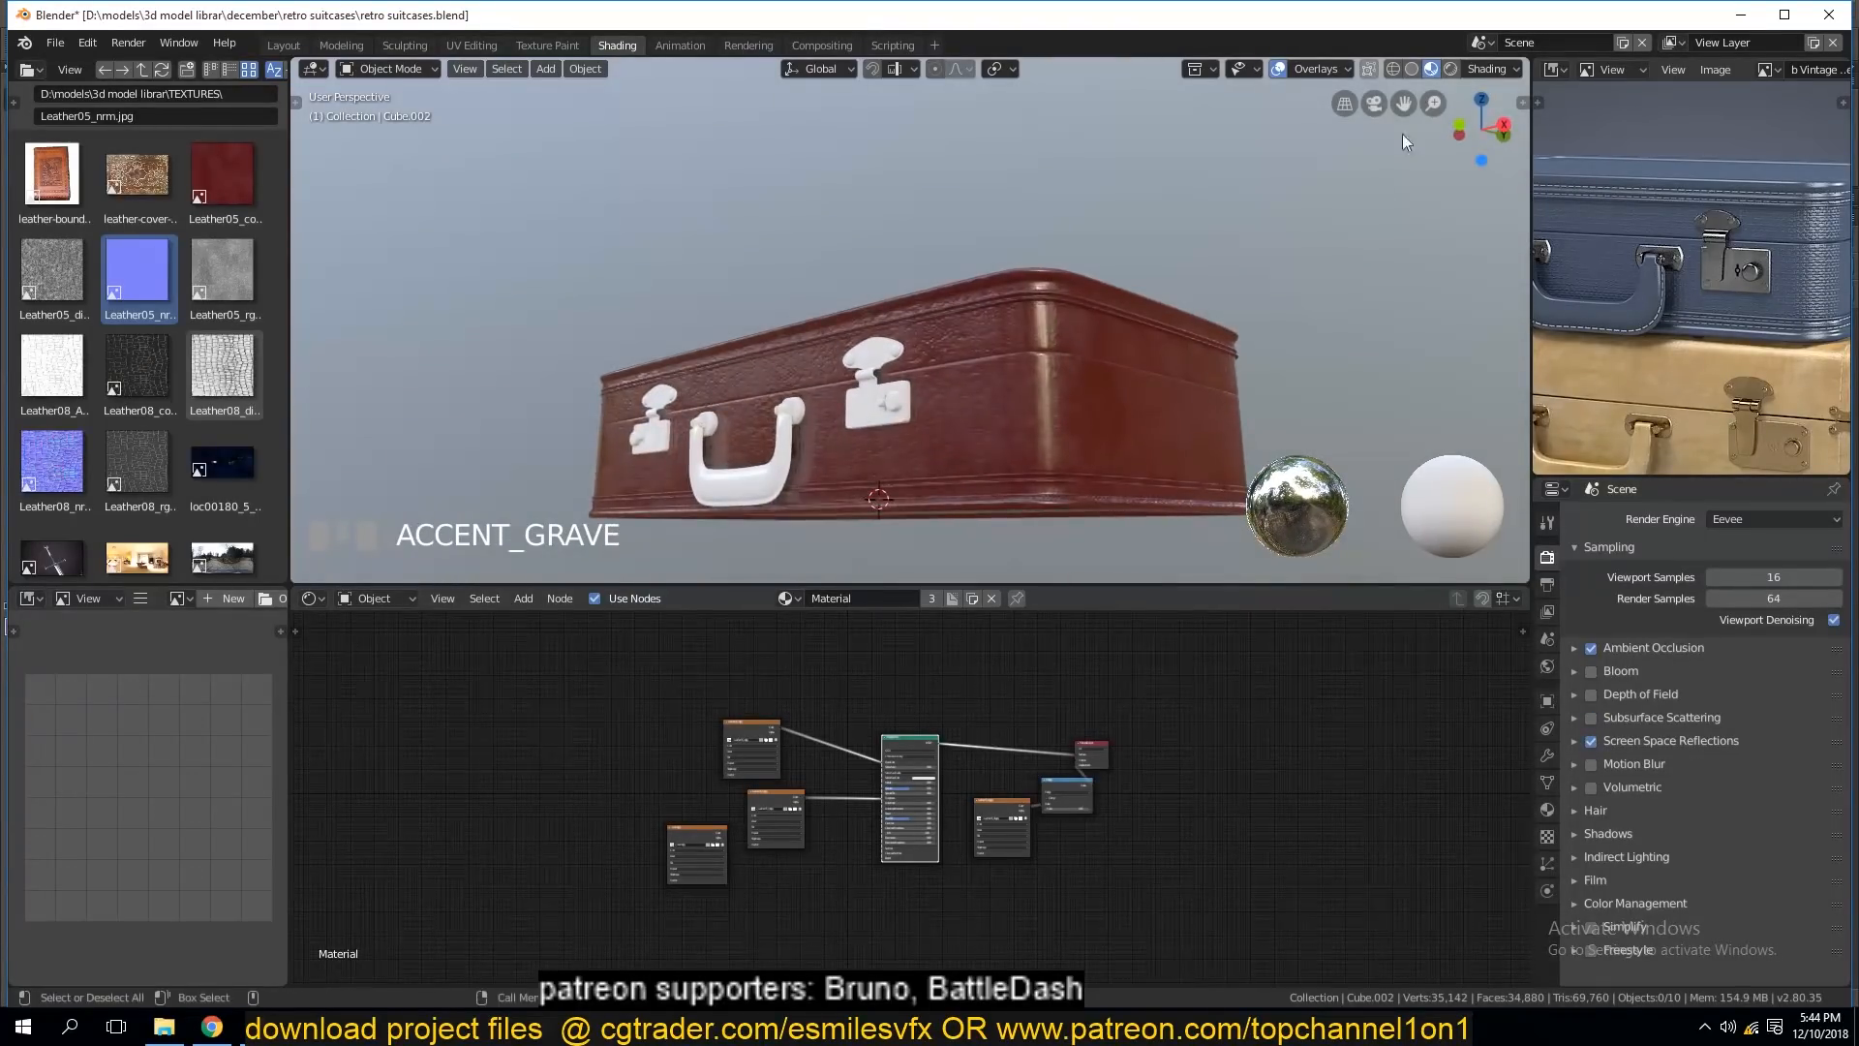
# Switch the viewport's preview lighting to the blue-sky HDRI and save the file.
pyautogui.click(1495, 70)
pyautogui.click(1548, 227)
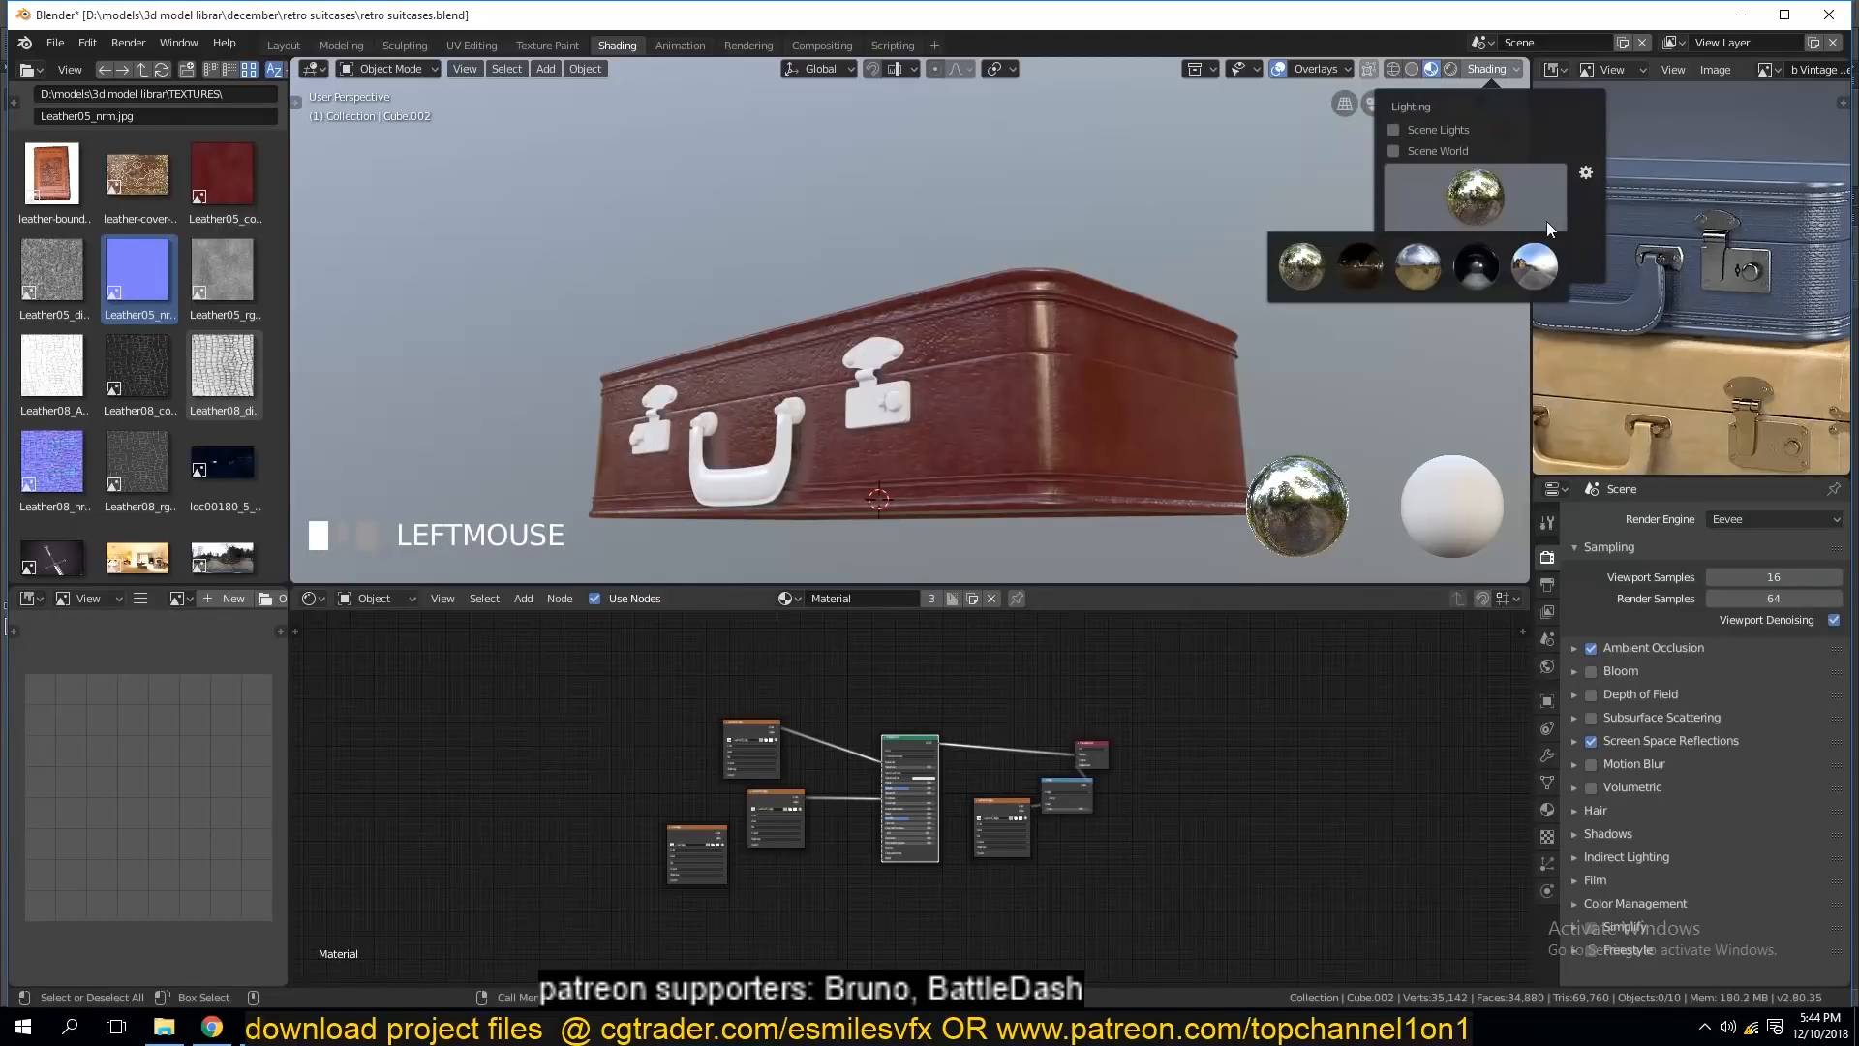
pyautogui.click(1511, 261)
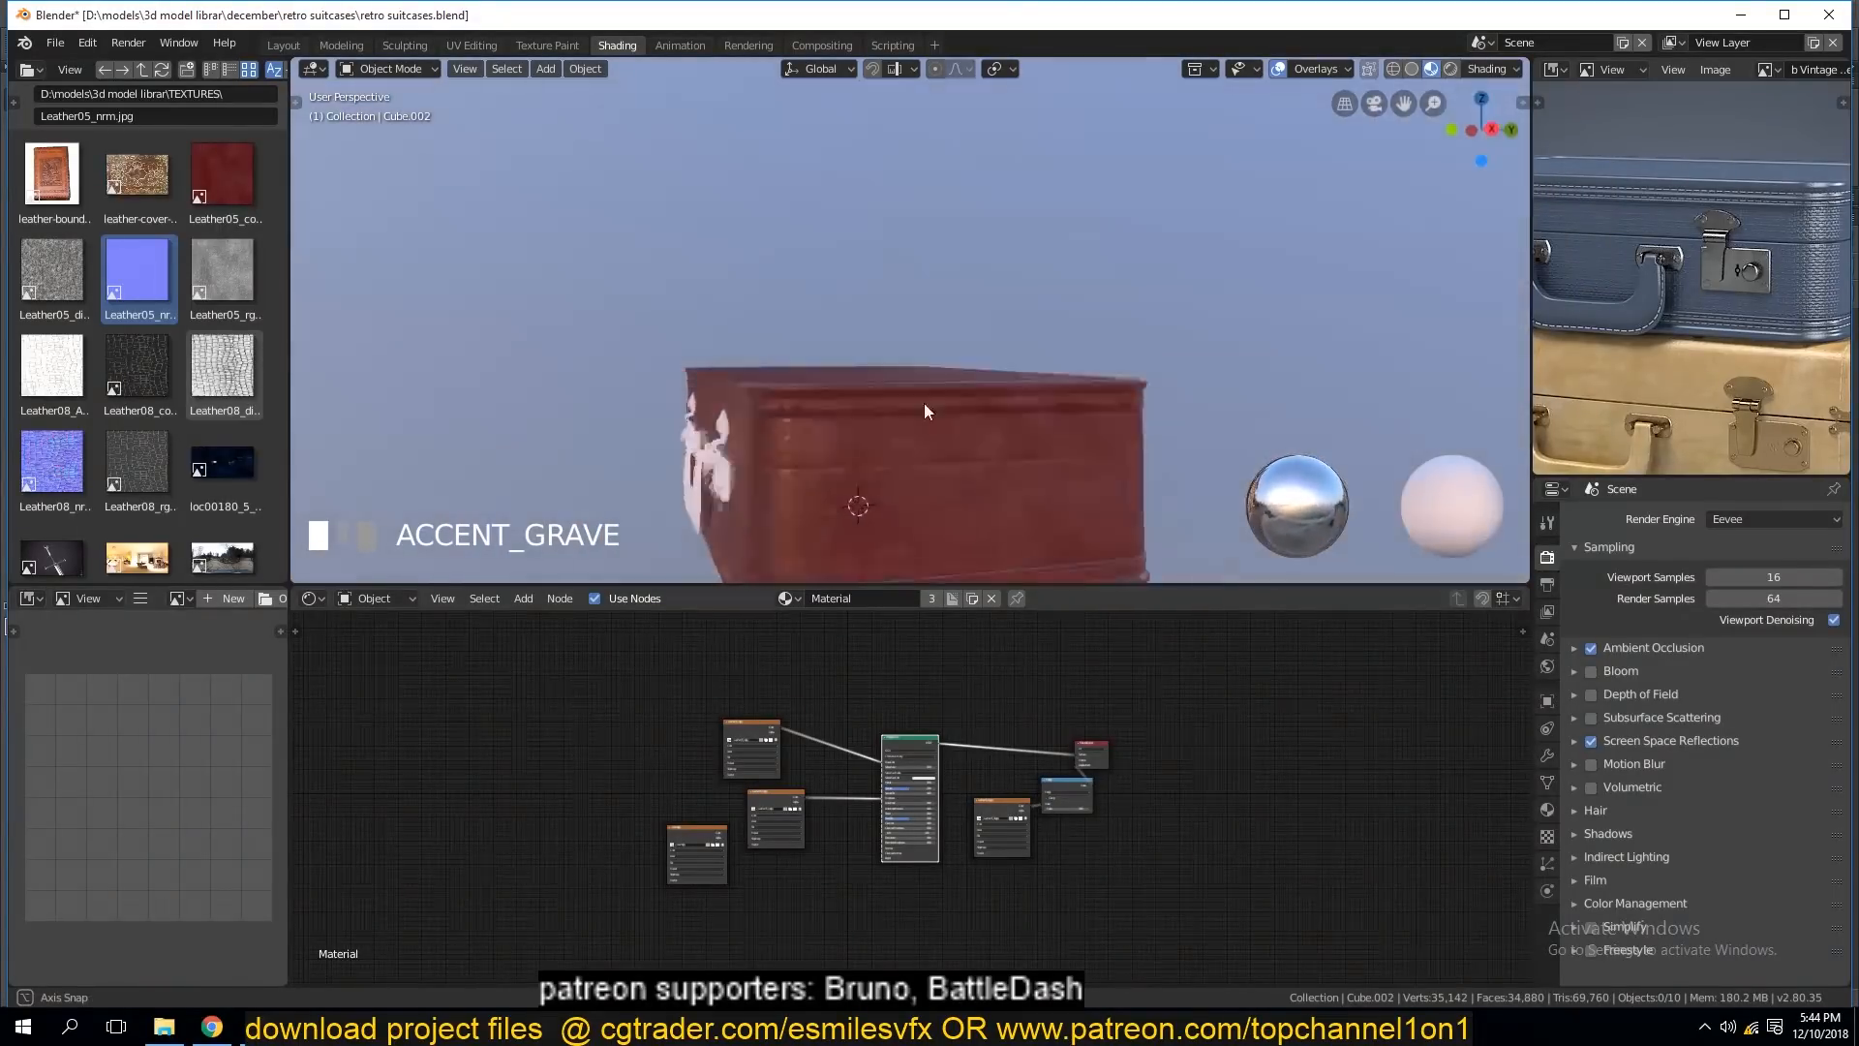
pyautogui.scroll(3, 964, 419)
pyautogui.hotkey('ctrl', 's')
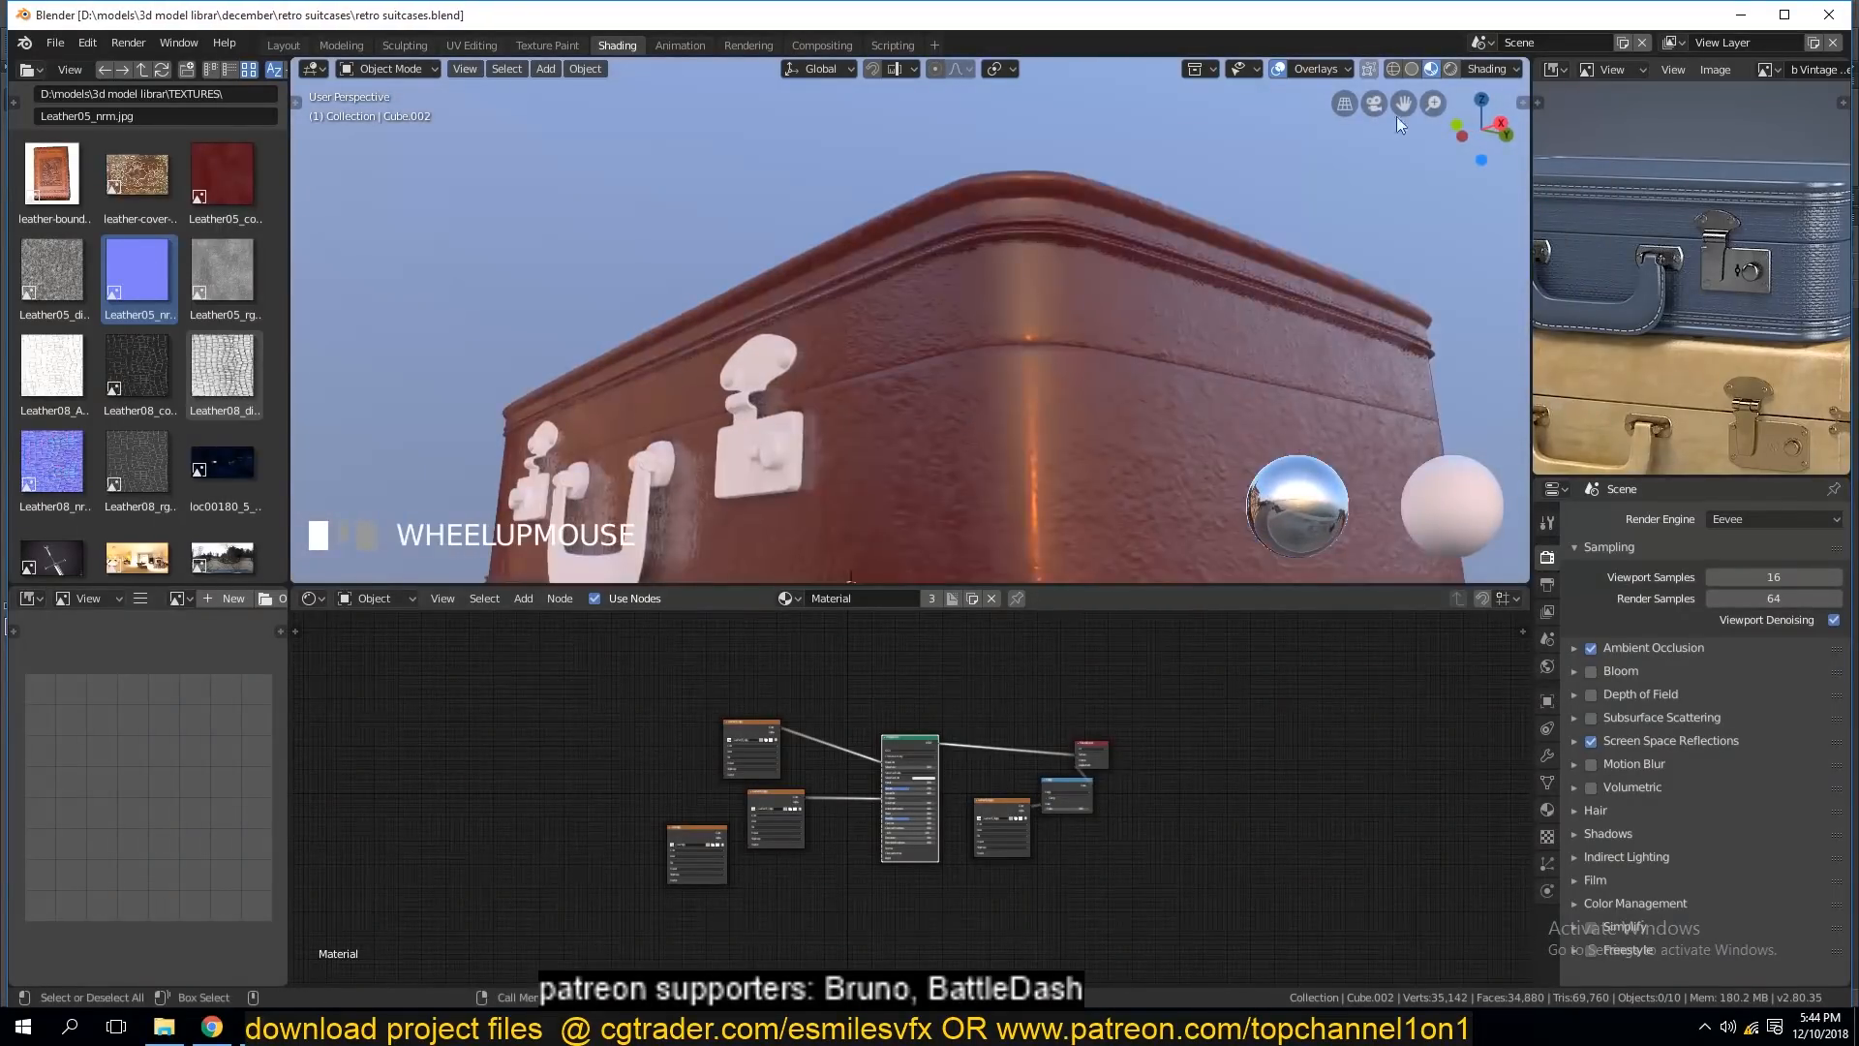
# Inspect the suitcase body and front corner under the new lighting, leaving nothing selected.
pyautogui.click(1497, 68)
pyautogui.click(1478, 225)
pyautogui.scroll(-3, 863, 289)
pyautogui.press('`')
pyautogui.scroll(3, 852, 710)
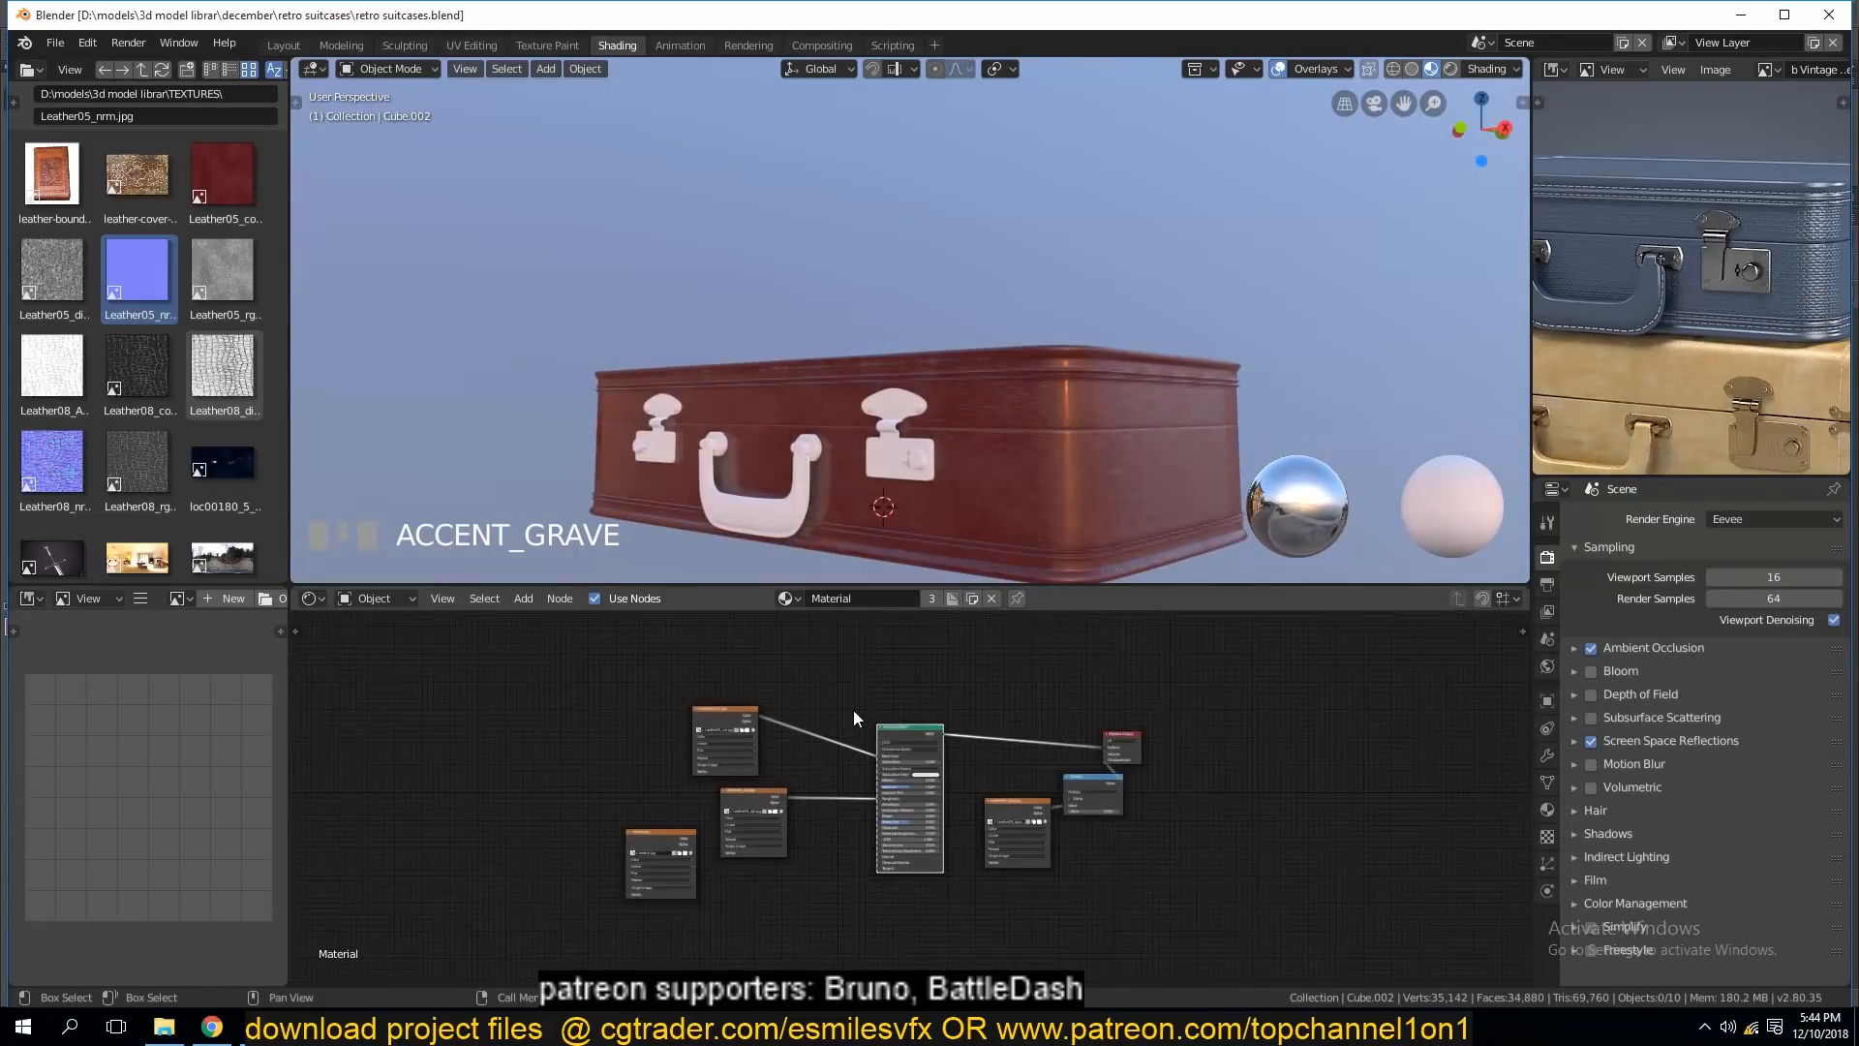
pyautogui.click(778, 523)
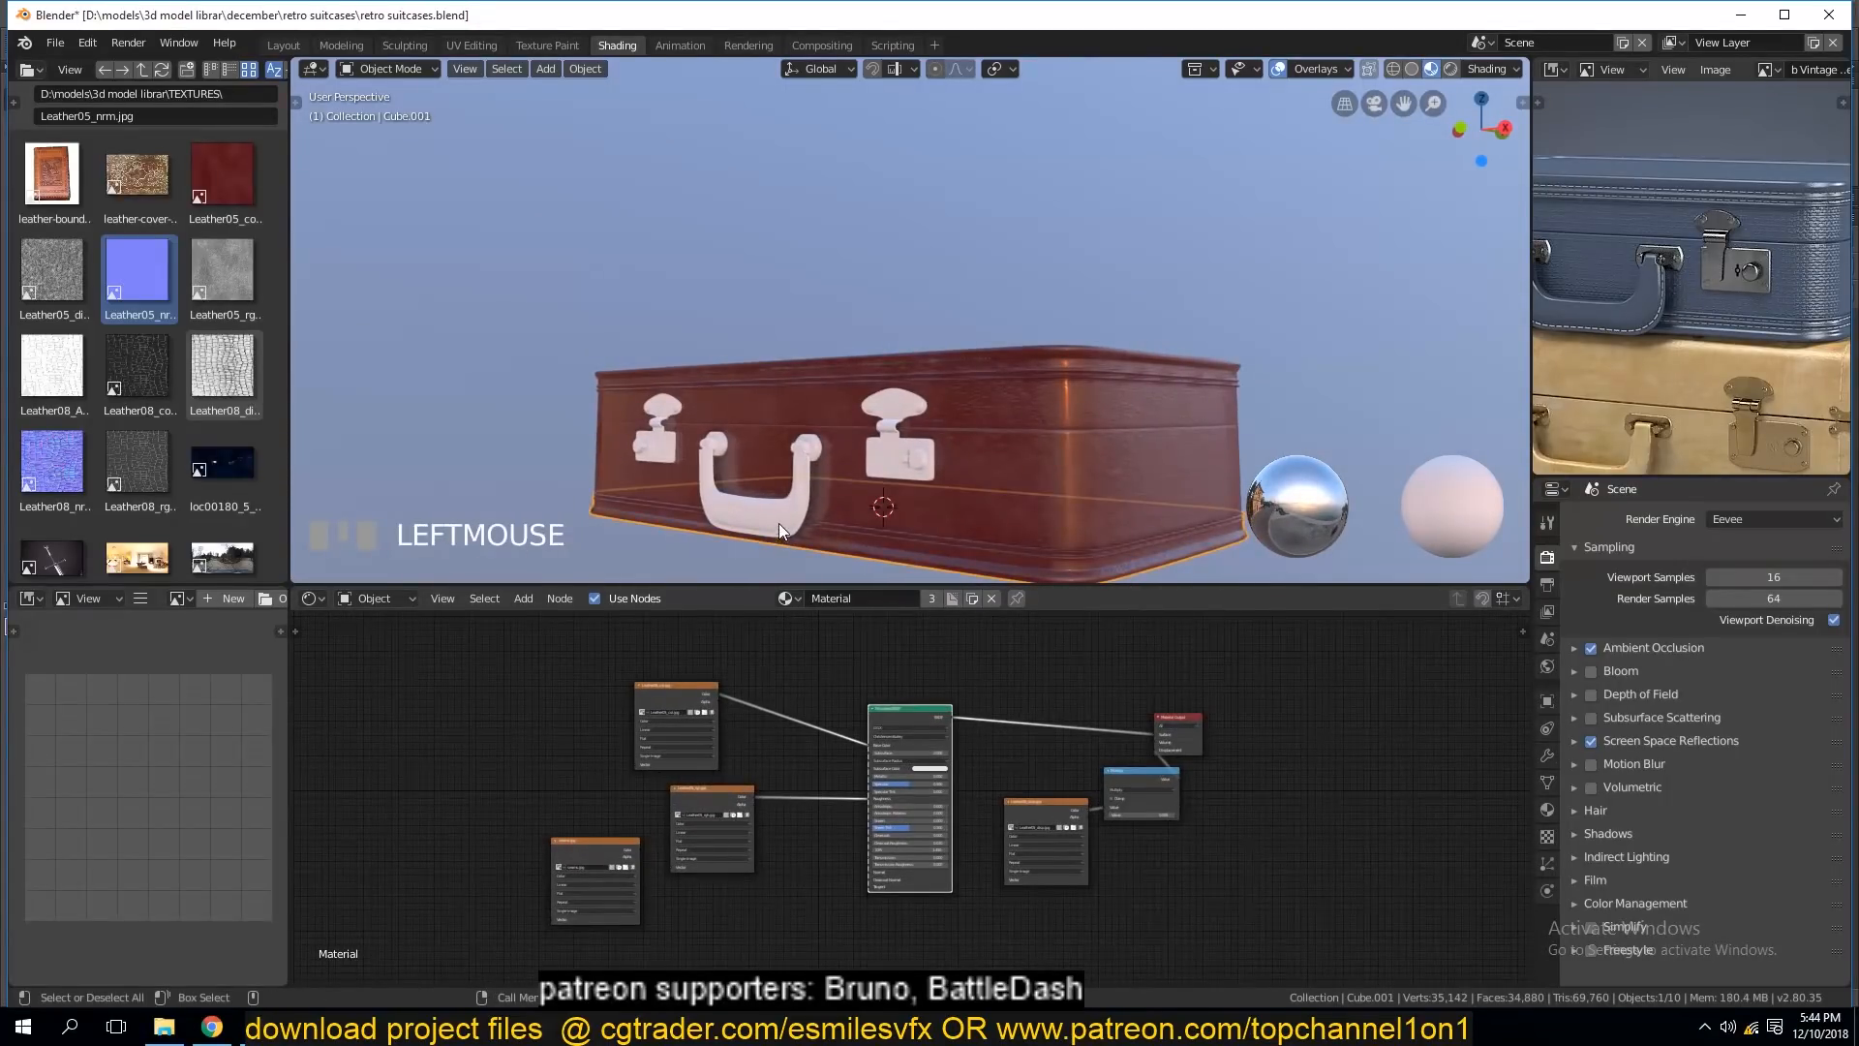
pyautogui.press('Tab')
pyautogui.press('Tab')
pyautogui.click(1007, 502)
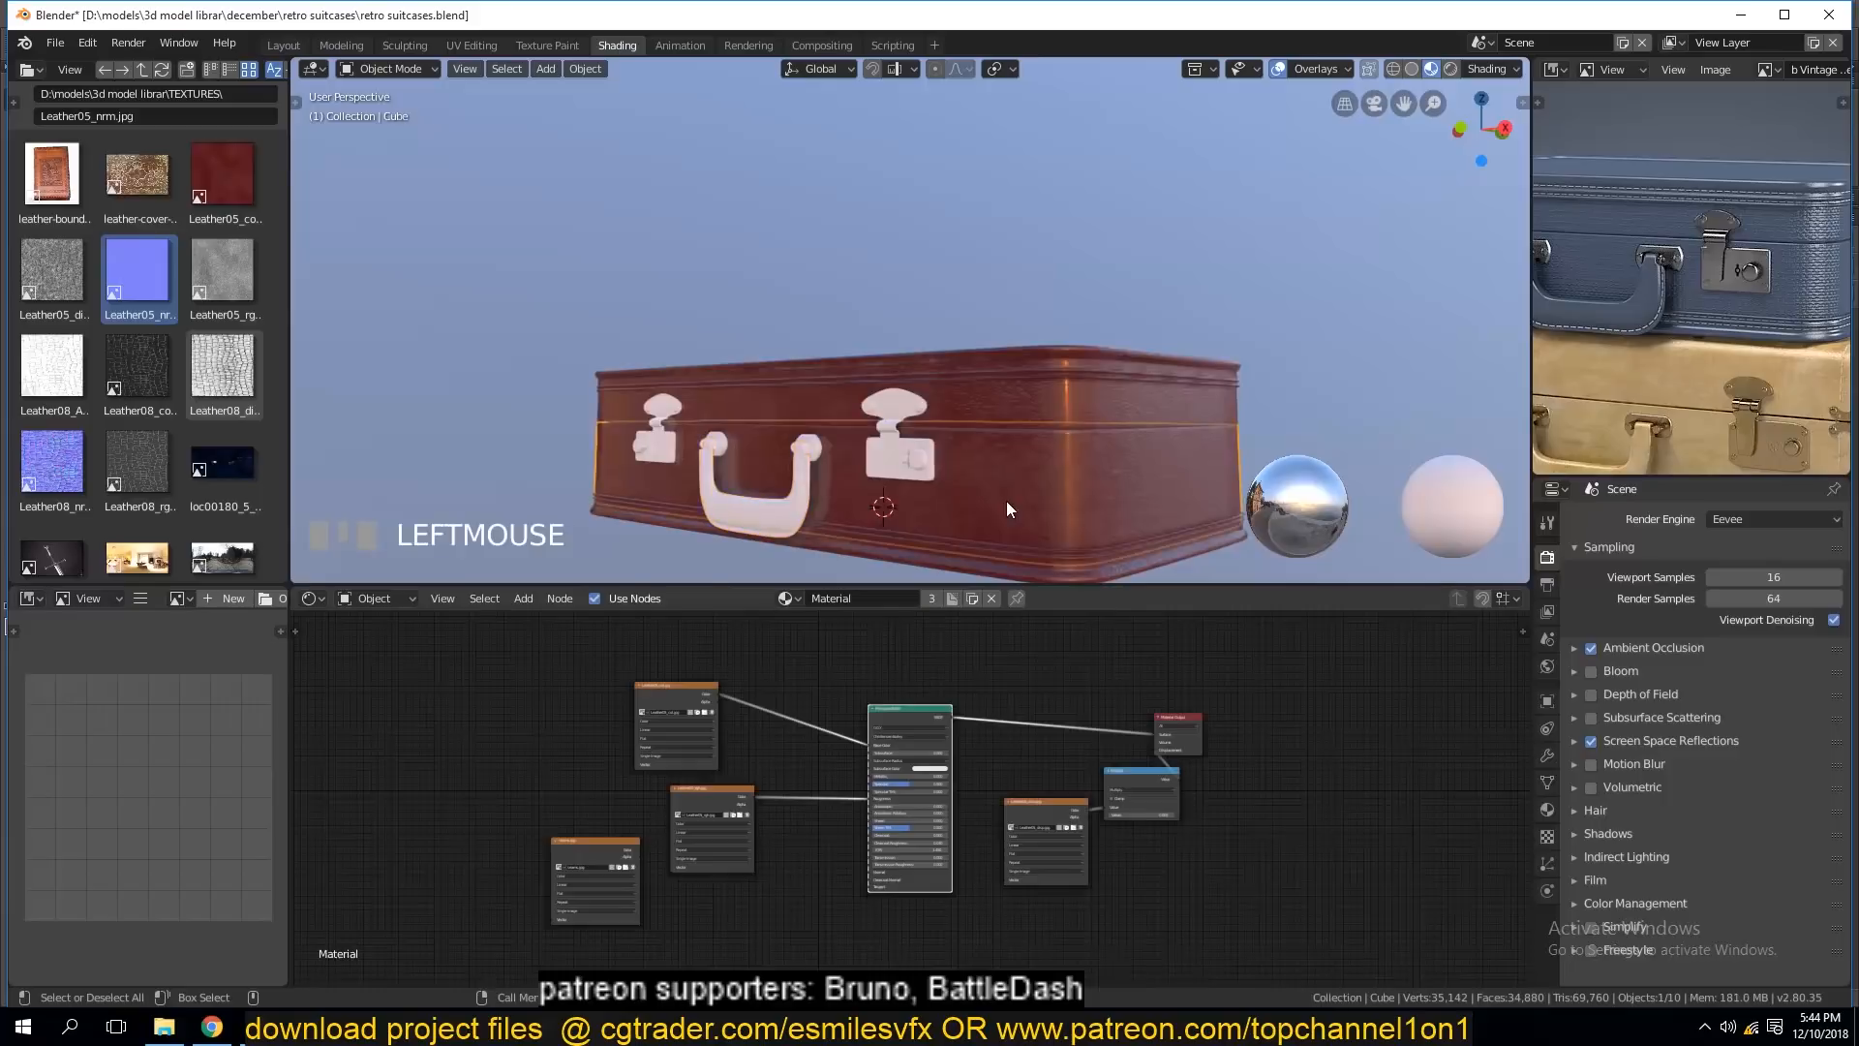
pyautogui.scroll(2, 1057, 456)
pyautogui.hotkey('alt', 'a')
pyautogui.press('`')
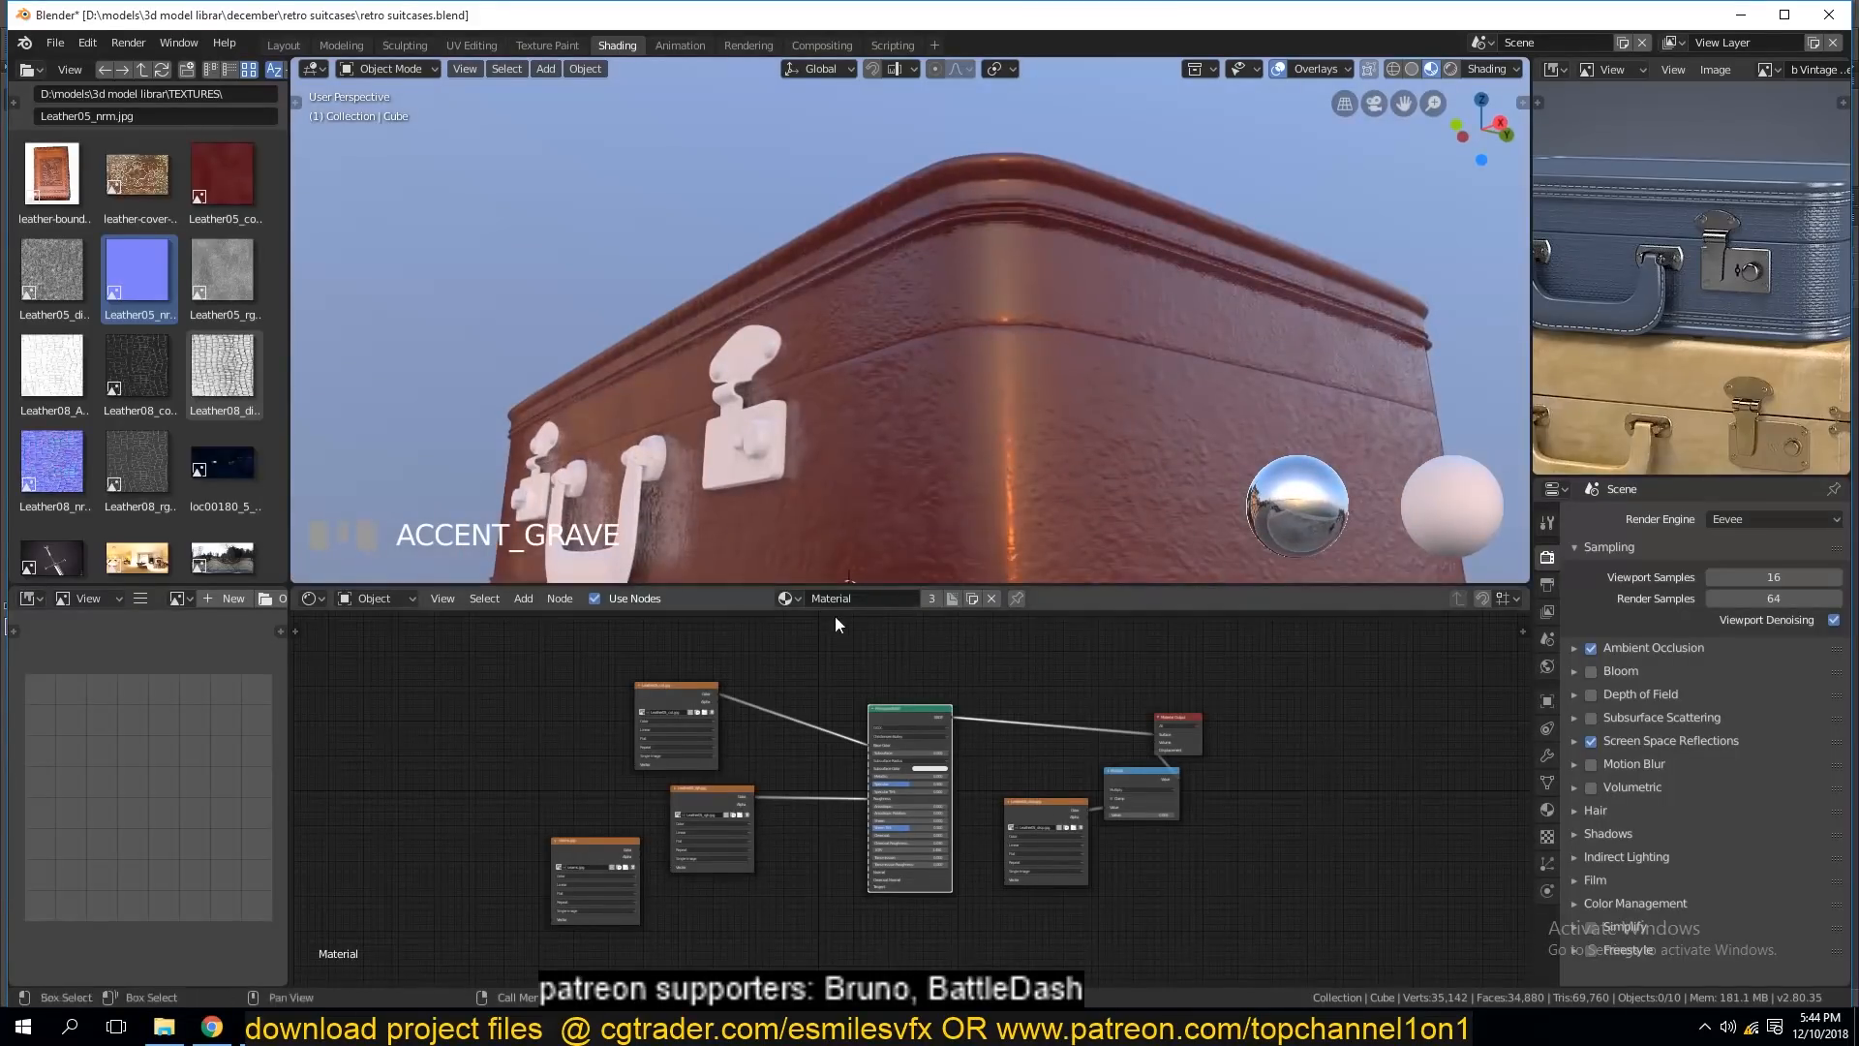
# Select the leather colour texture node, browse the TEXTURES folder's images and save the file.
pyautogui.click(678, 698)
pyautogui.scroll(3, 713, 759)
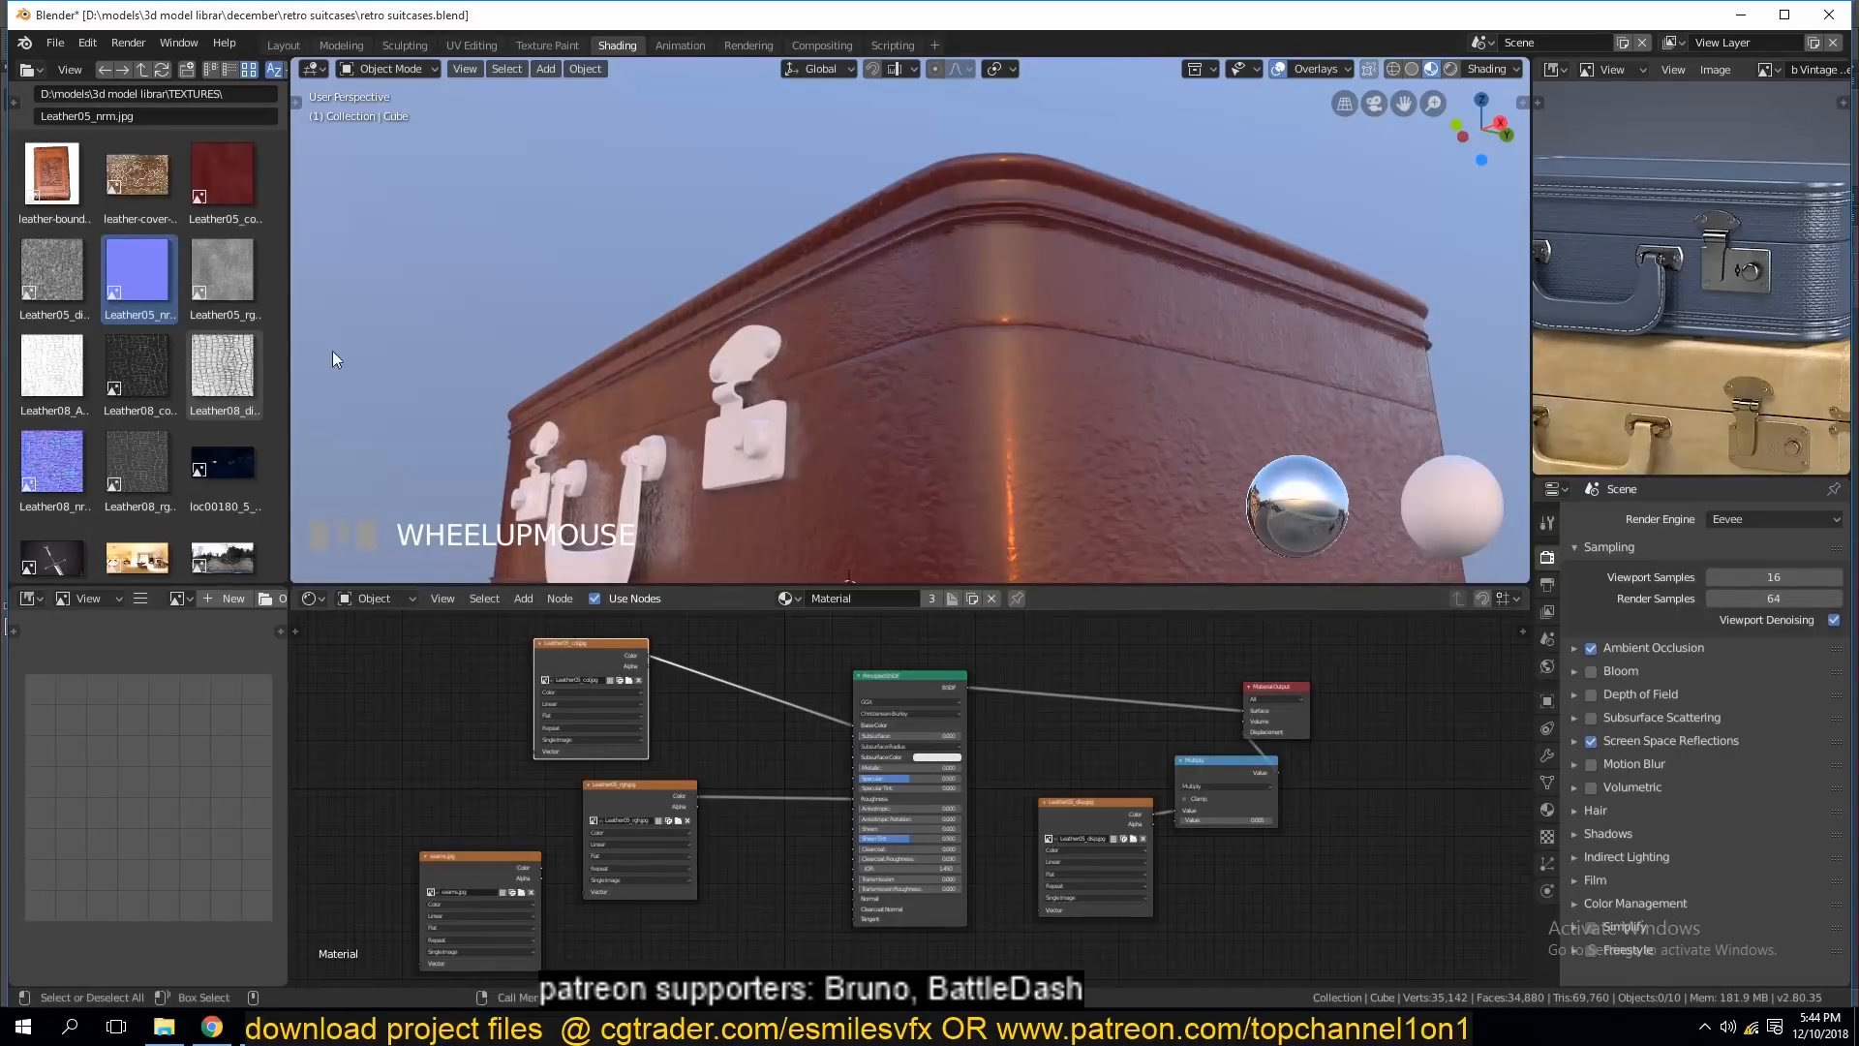
pyautogui.scroll(2, 150, 320)
pyautogui.scroll(6, 148, 315)
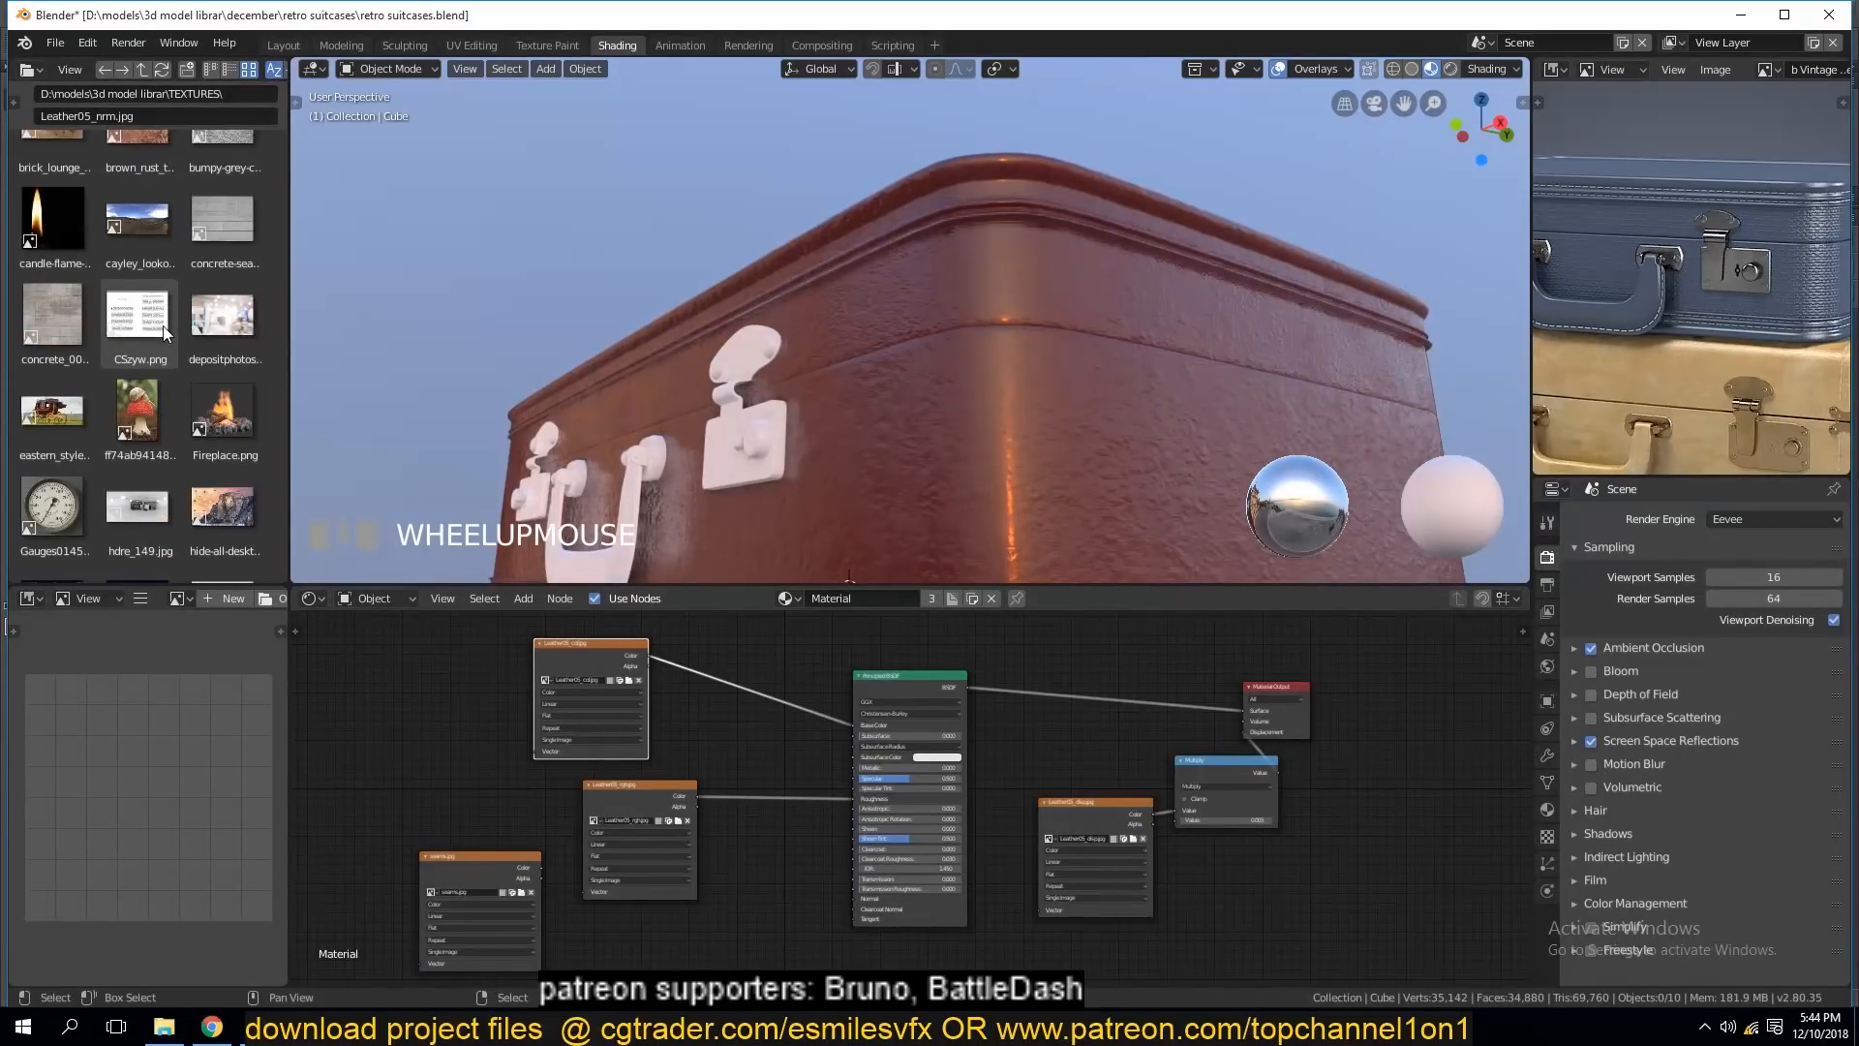
pyautogui.hotkey('ctrl', 's')
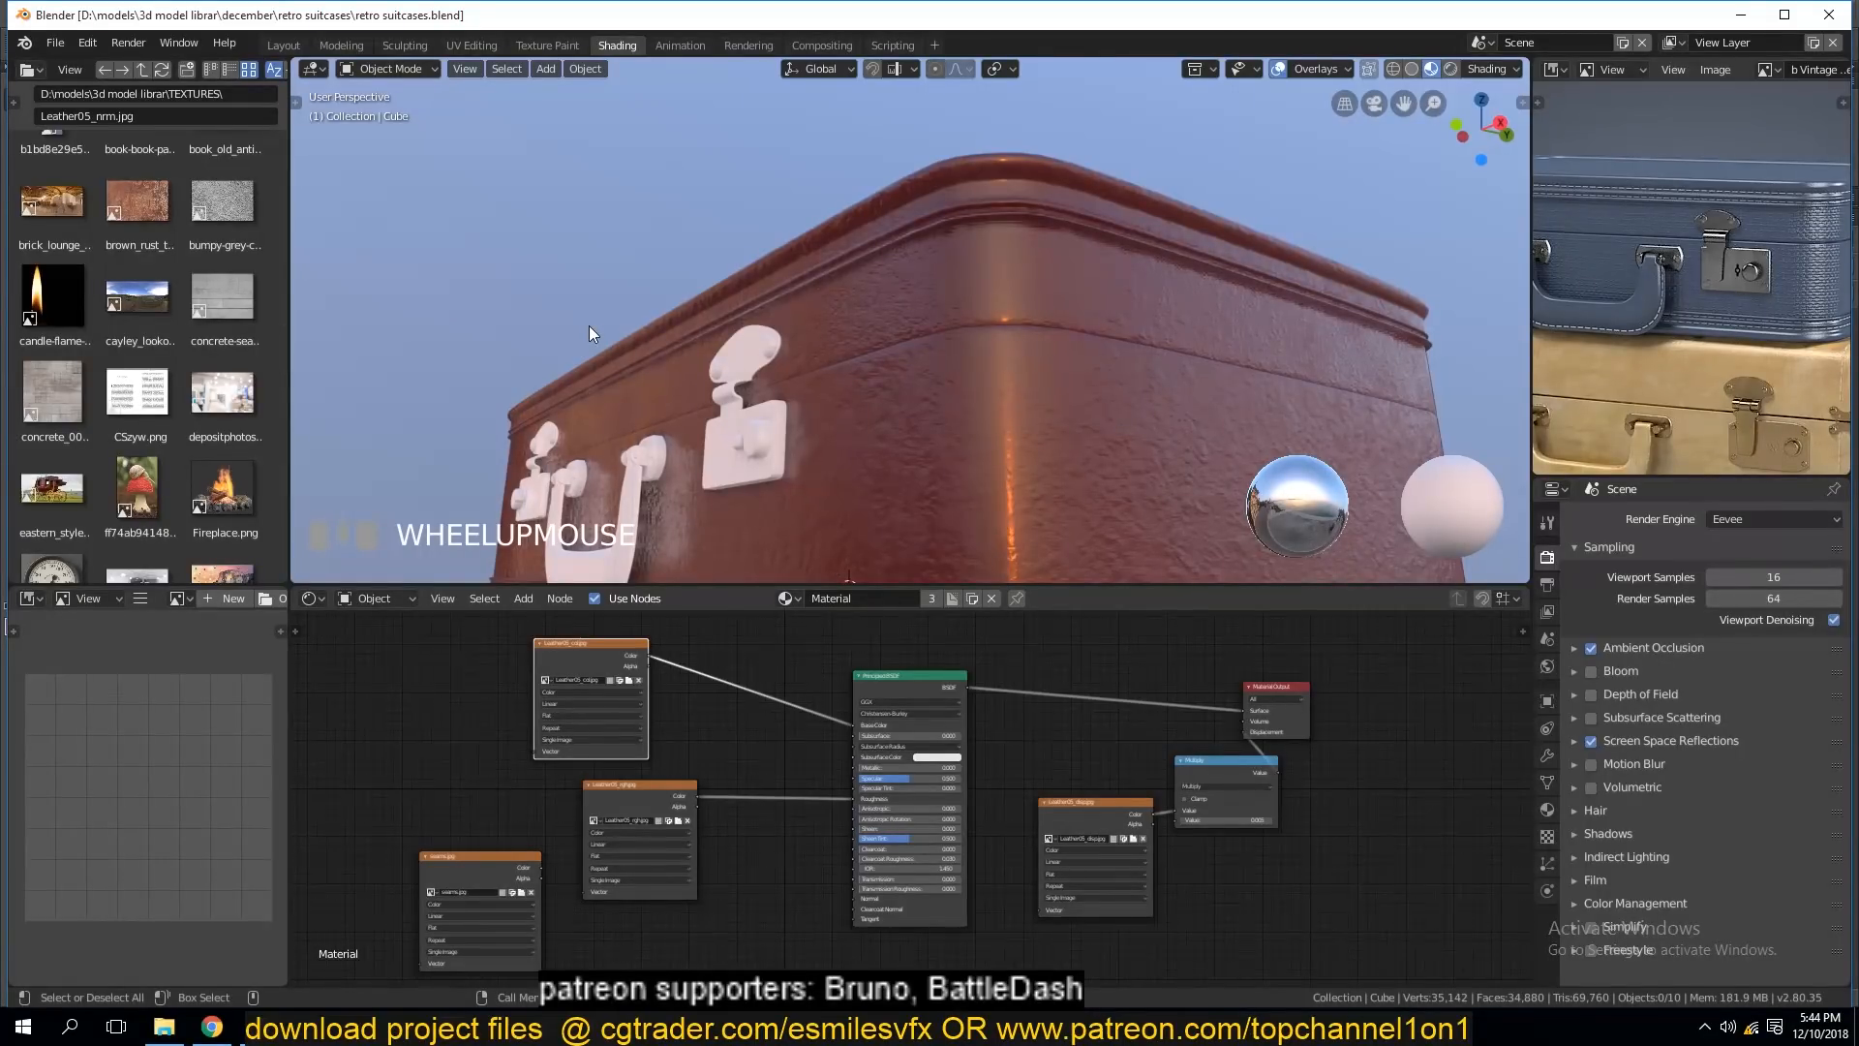
# Check the top of the suitcase and go up from the TEXTURES folder to its parent folder.
pyautogui.scroll(-4, 700, 228)
pyautogui.press('`')
pyautogui.moveTo(700, 228); pyautogui.dragTo(758, 314, button='middle')
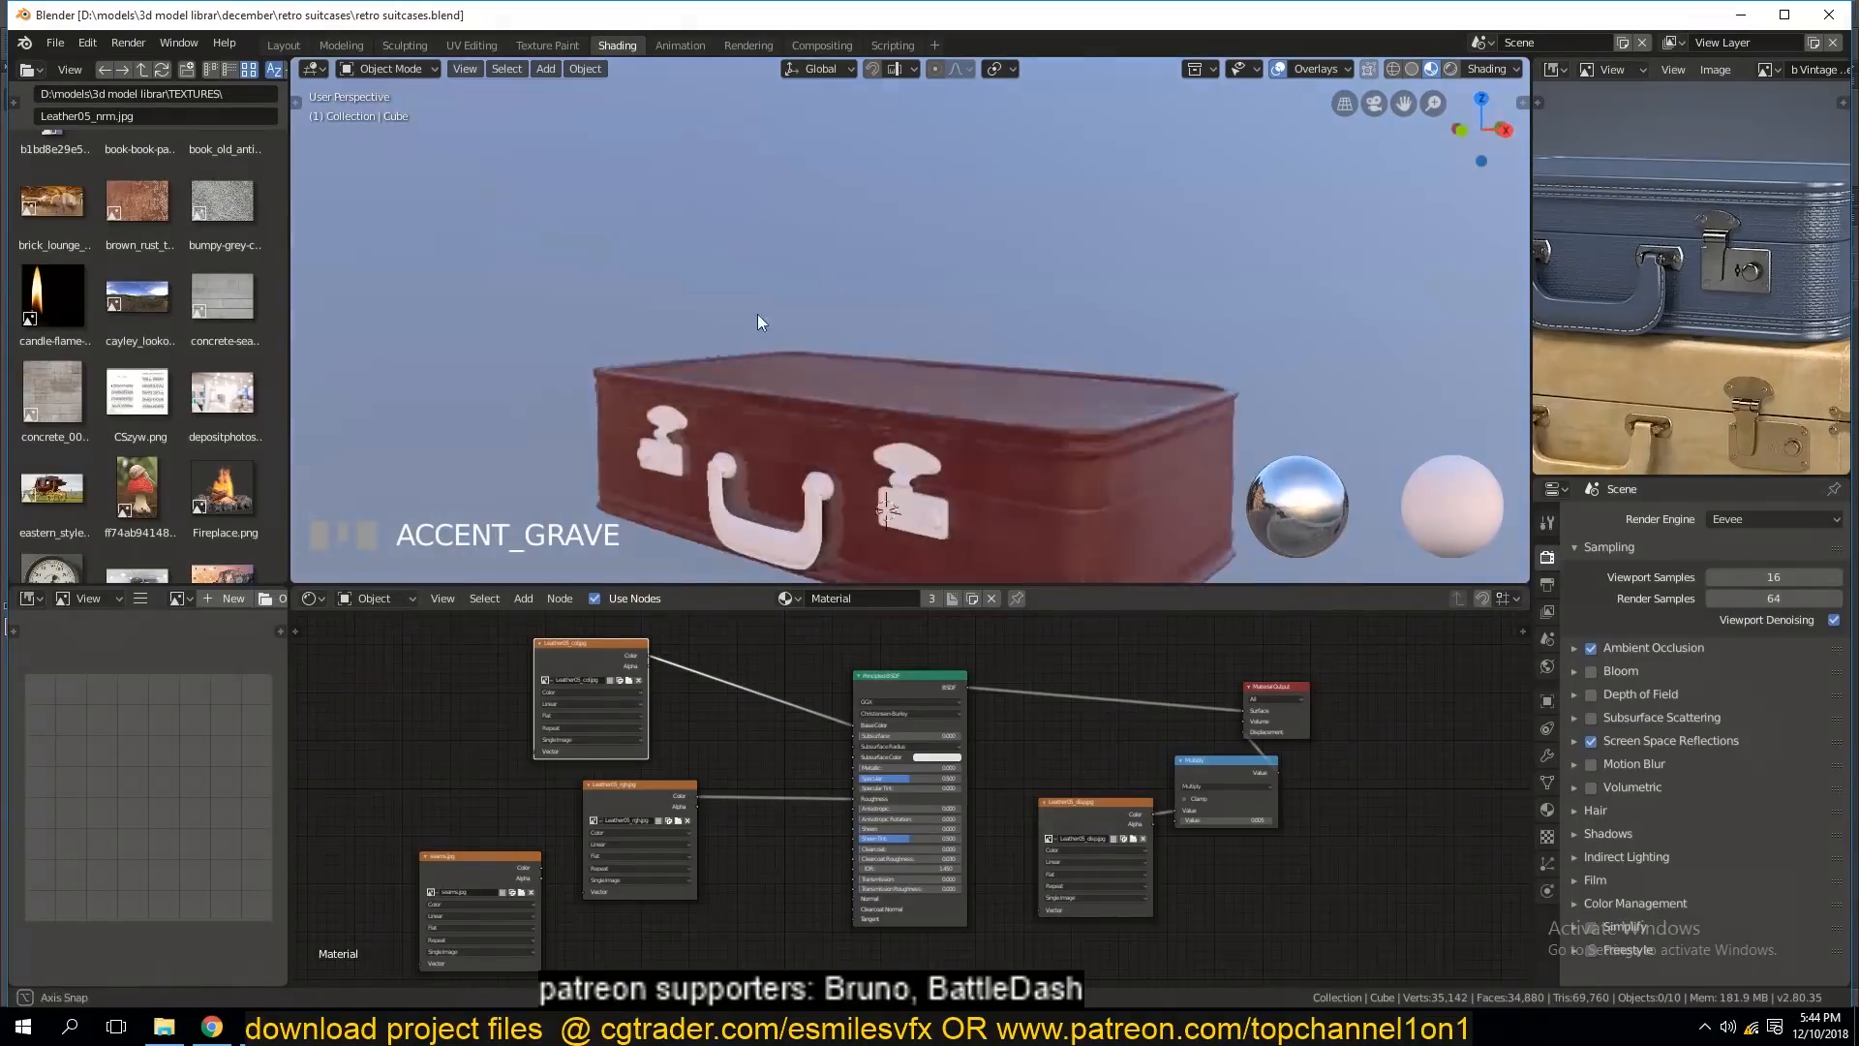
pyautogui.scroll(3, 768, 320)
pyautogui.scroll(5, 227, 304)
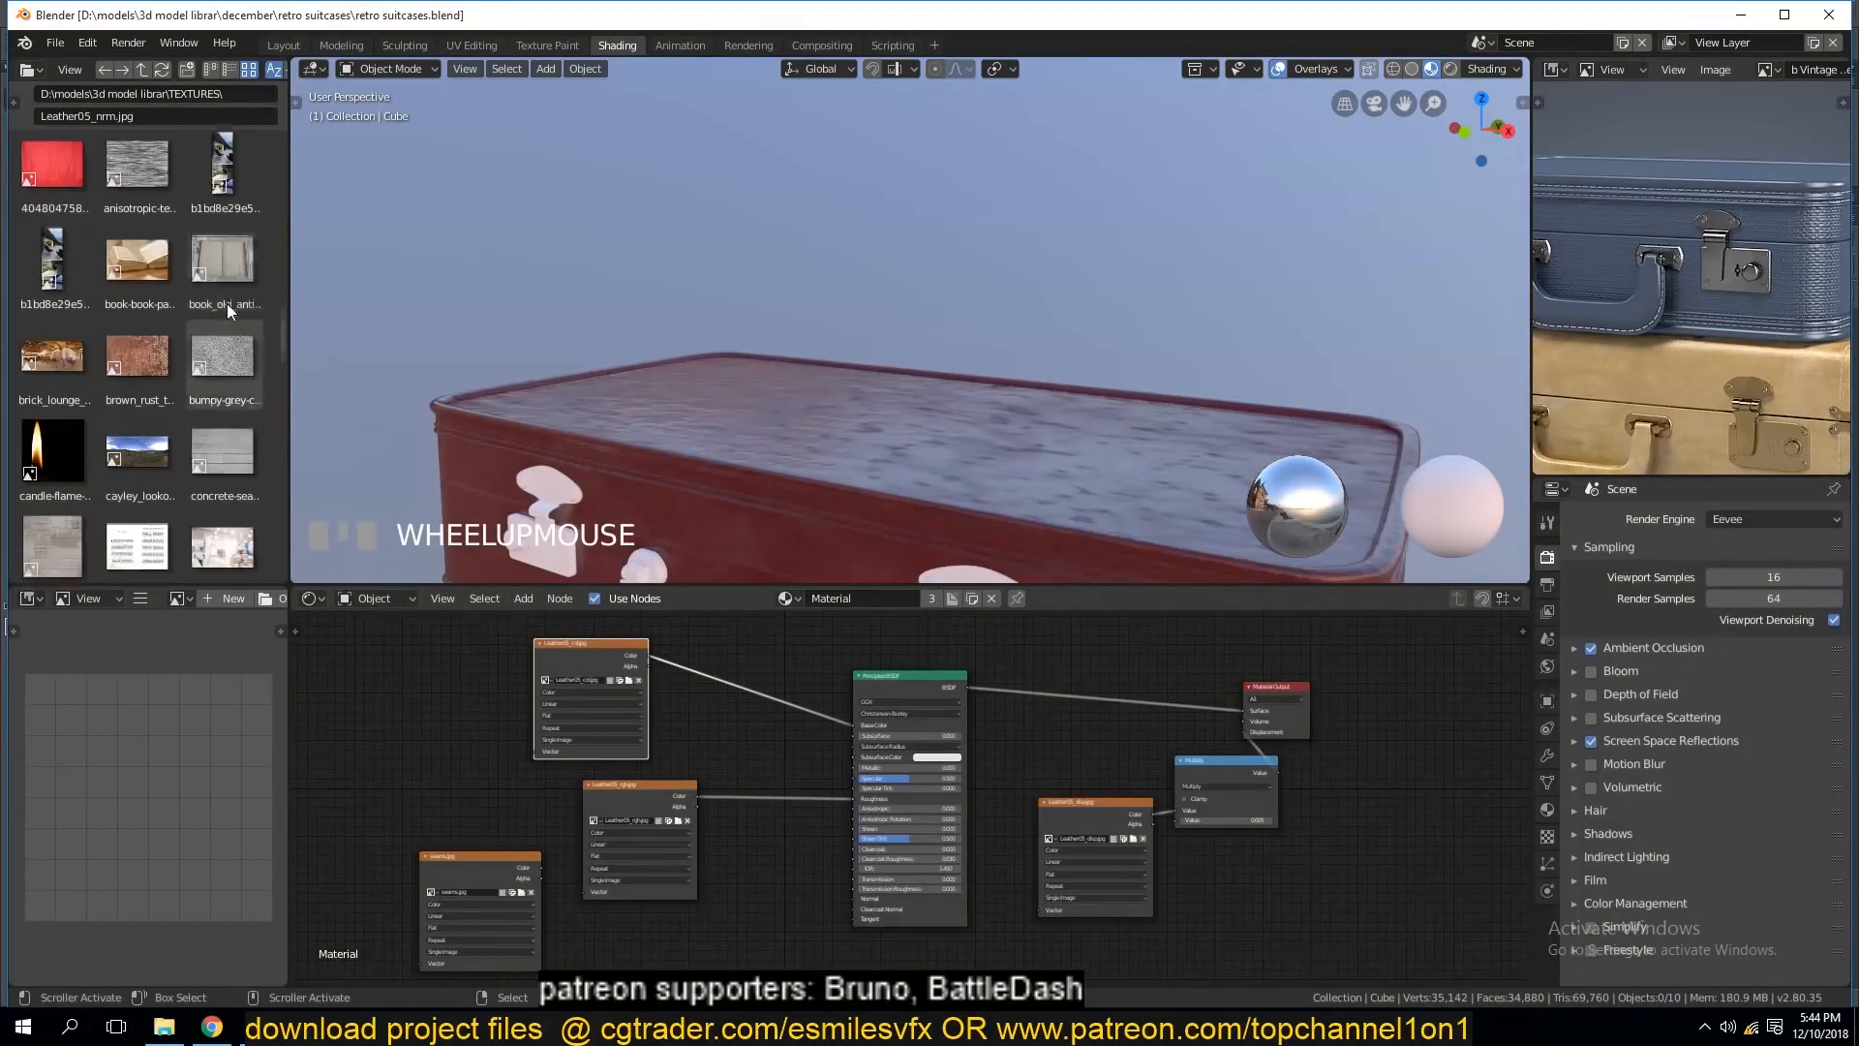
pyautogui.scroll(10, 250, 328)
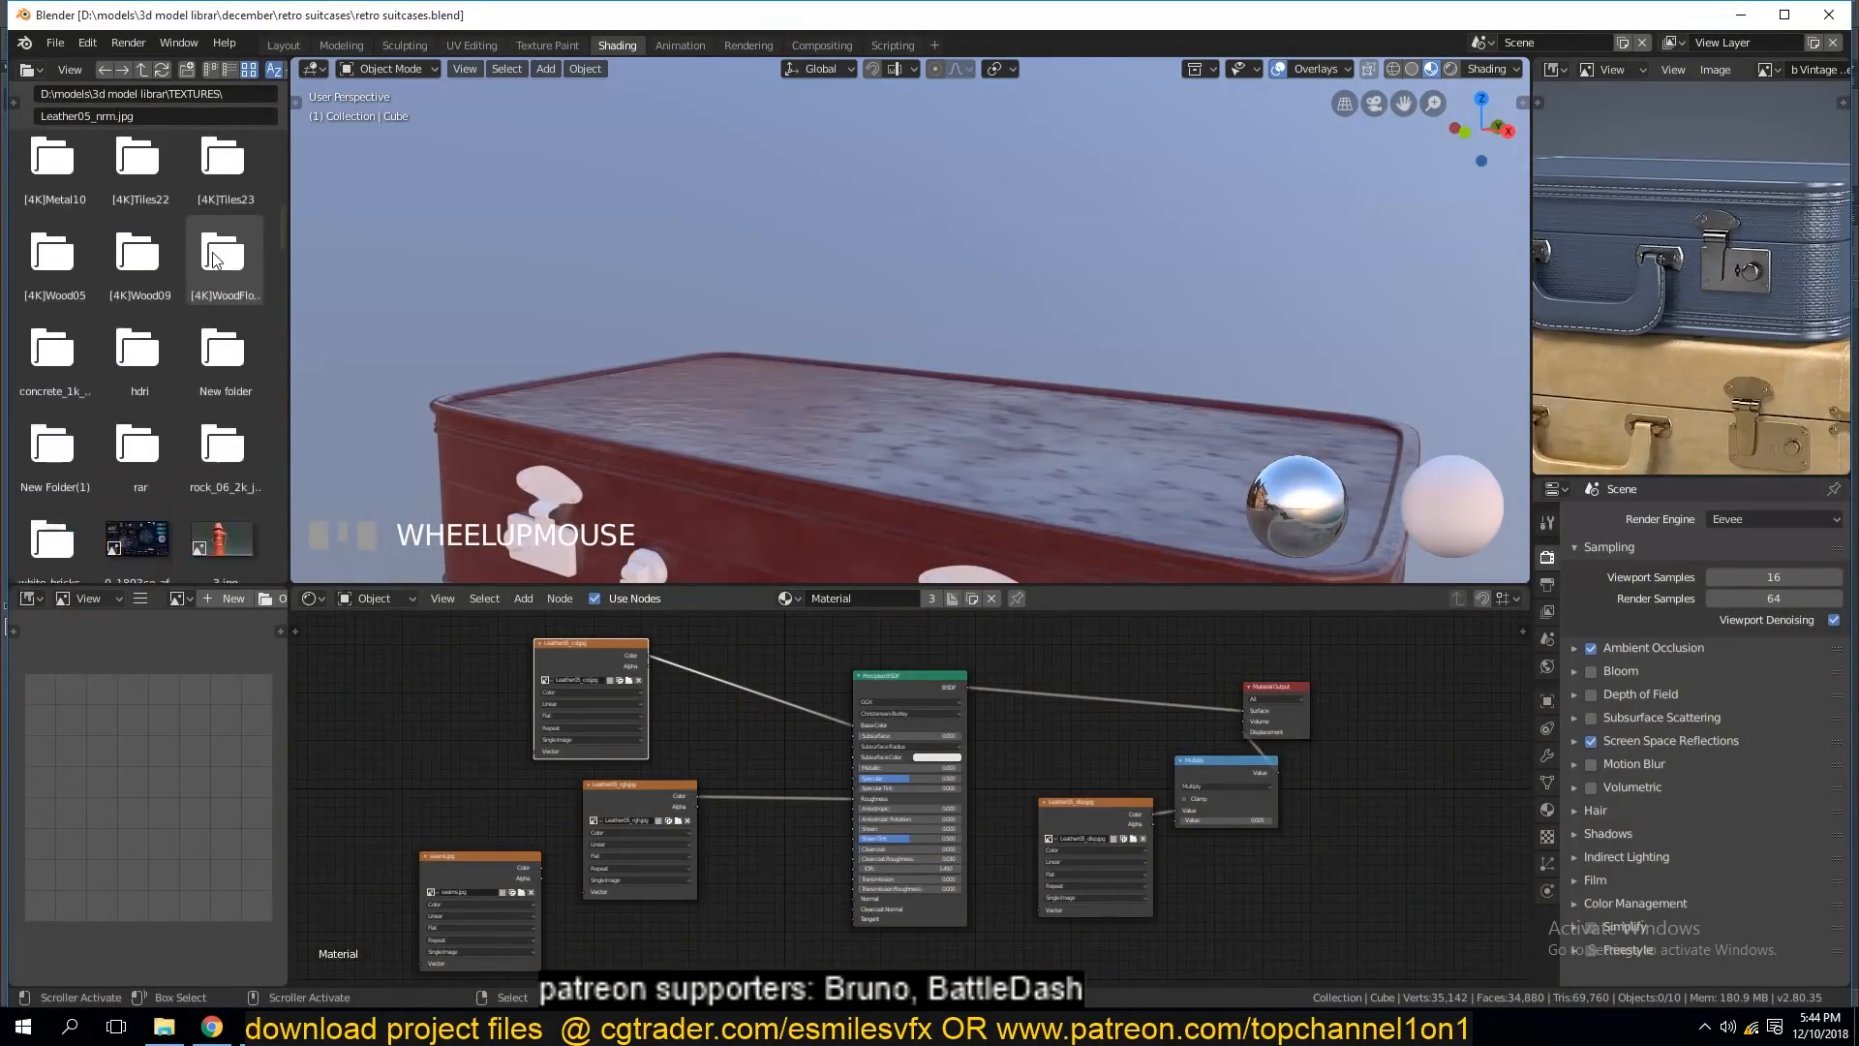
pyautogui.scroll(8, 214, 260)
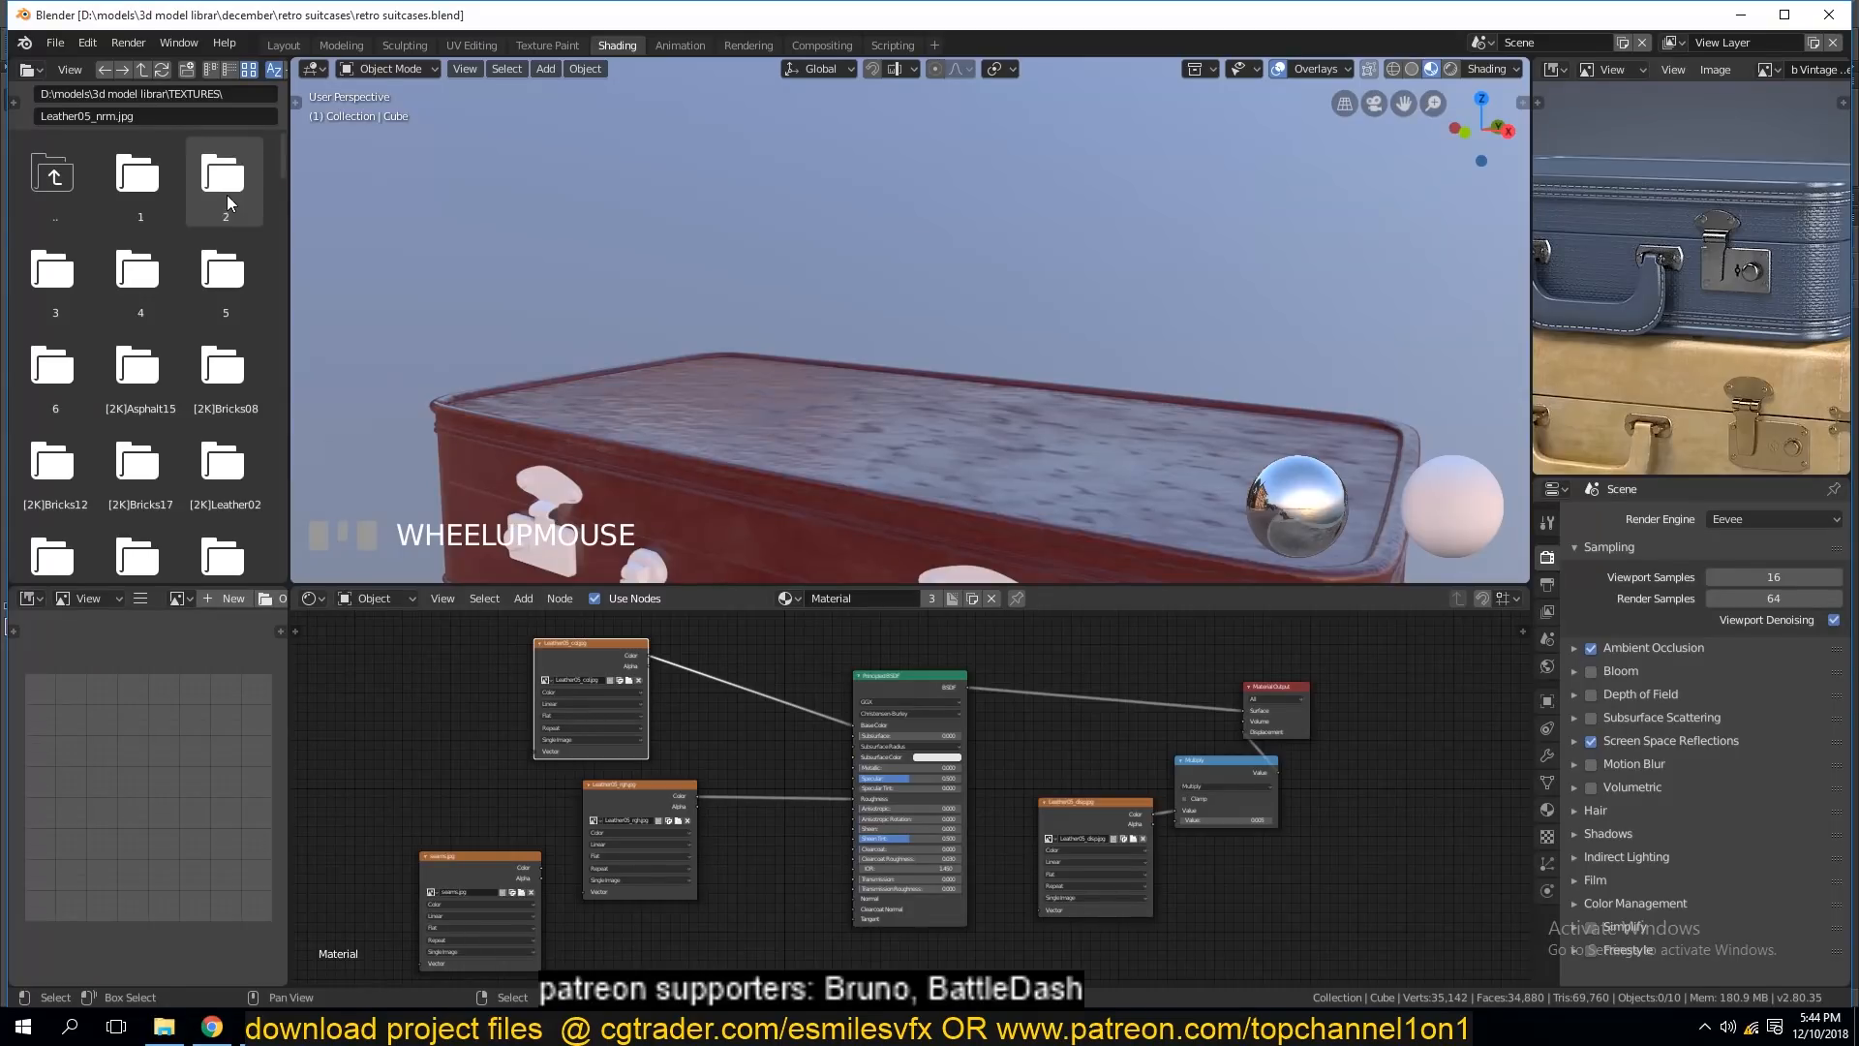
pyautogui.click(70, 177)
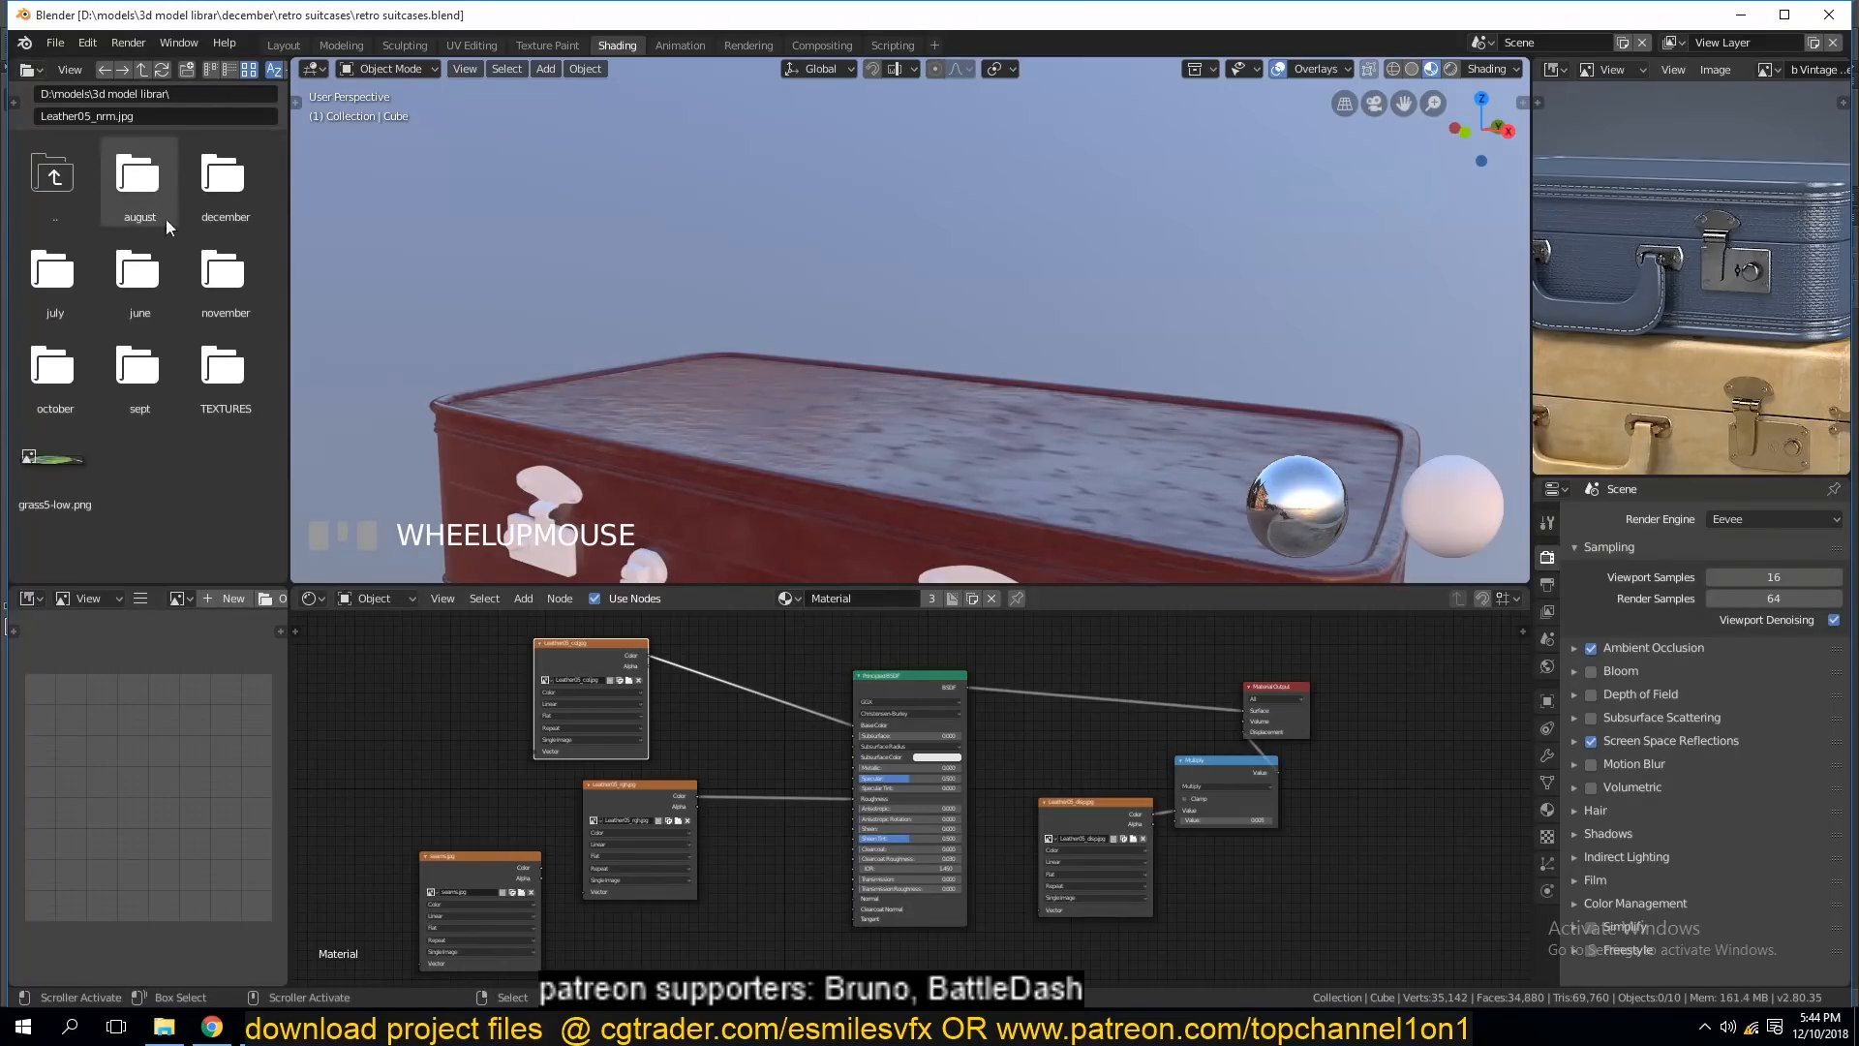
# Inspect the suitcase's front and corner, clear the selection and save the file.
pyautogui.scroll(-5, 906, 388)
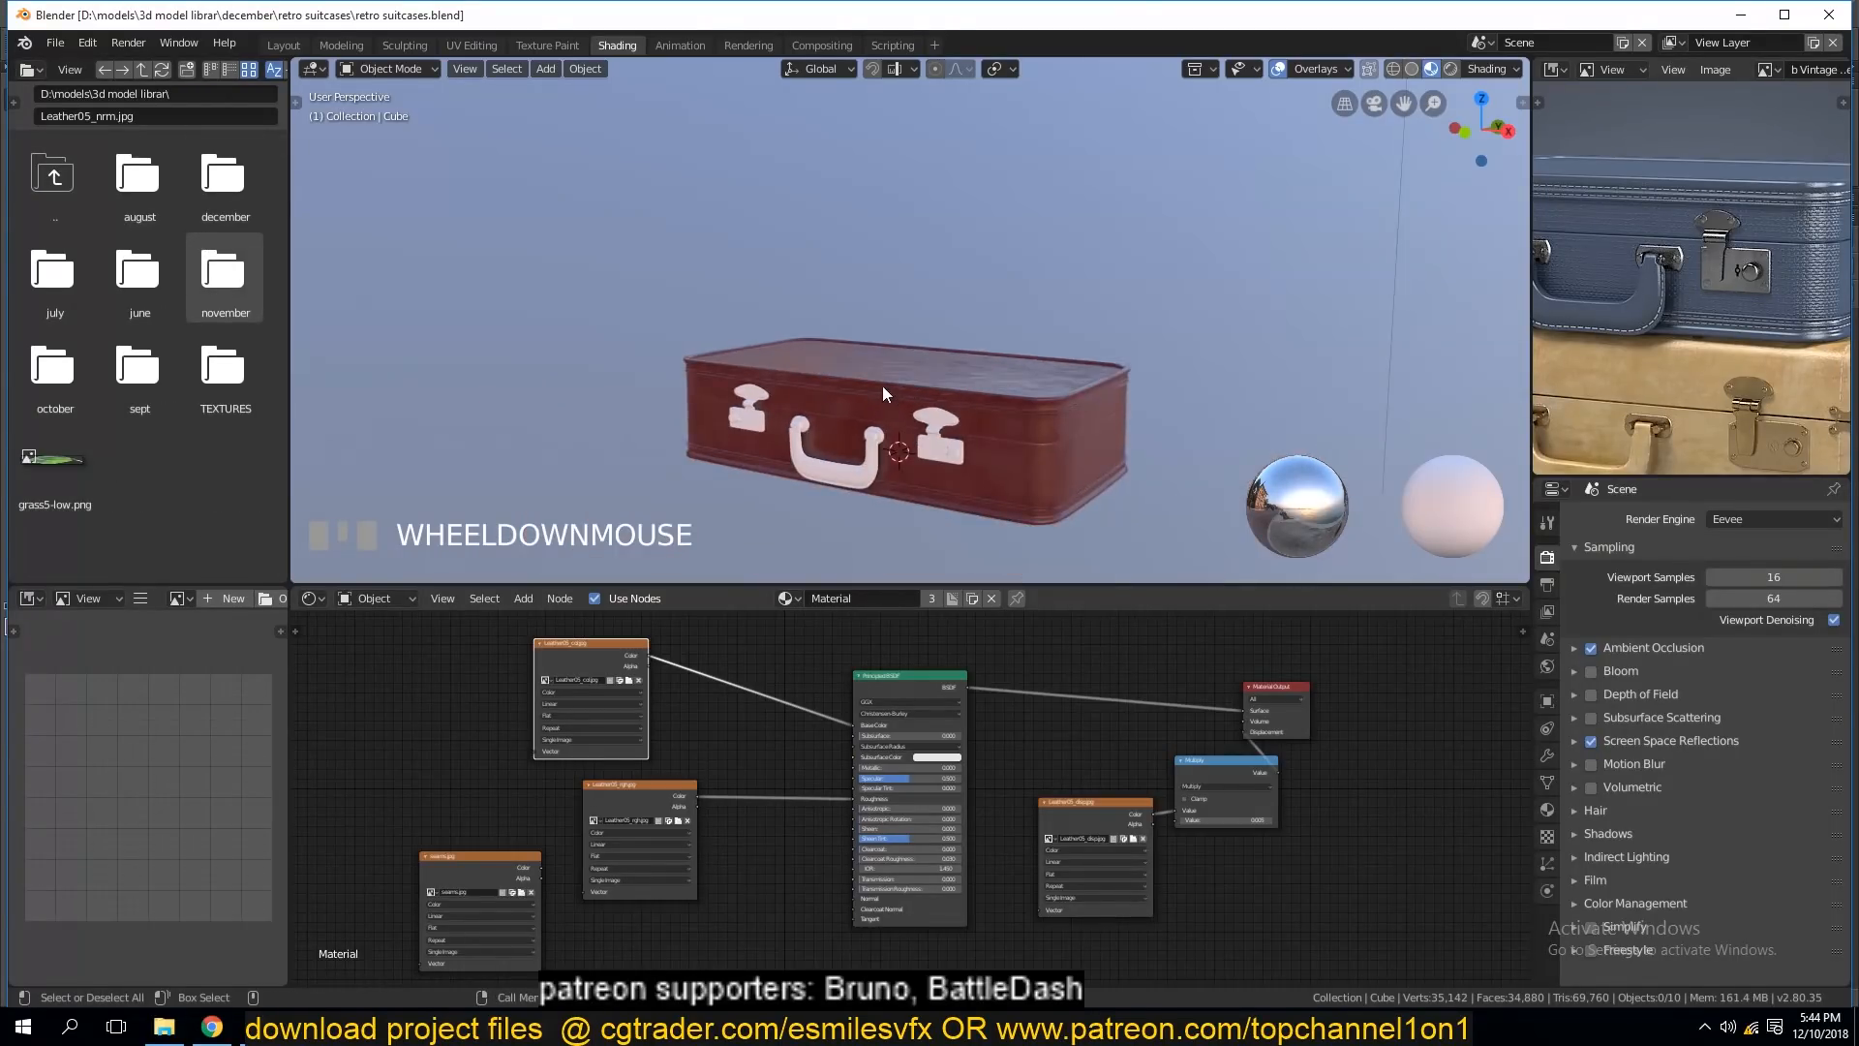
pyautogui.moveTo(881, 385); pyautogui.dragTo(812, 345, button='middle')
pyautogui.scroll(4, 817, 347)
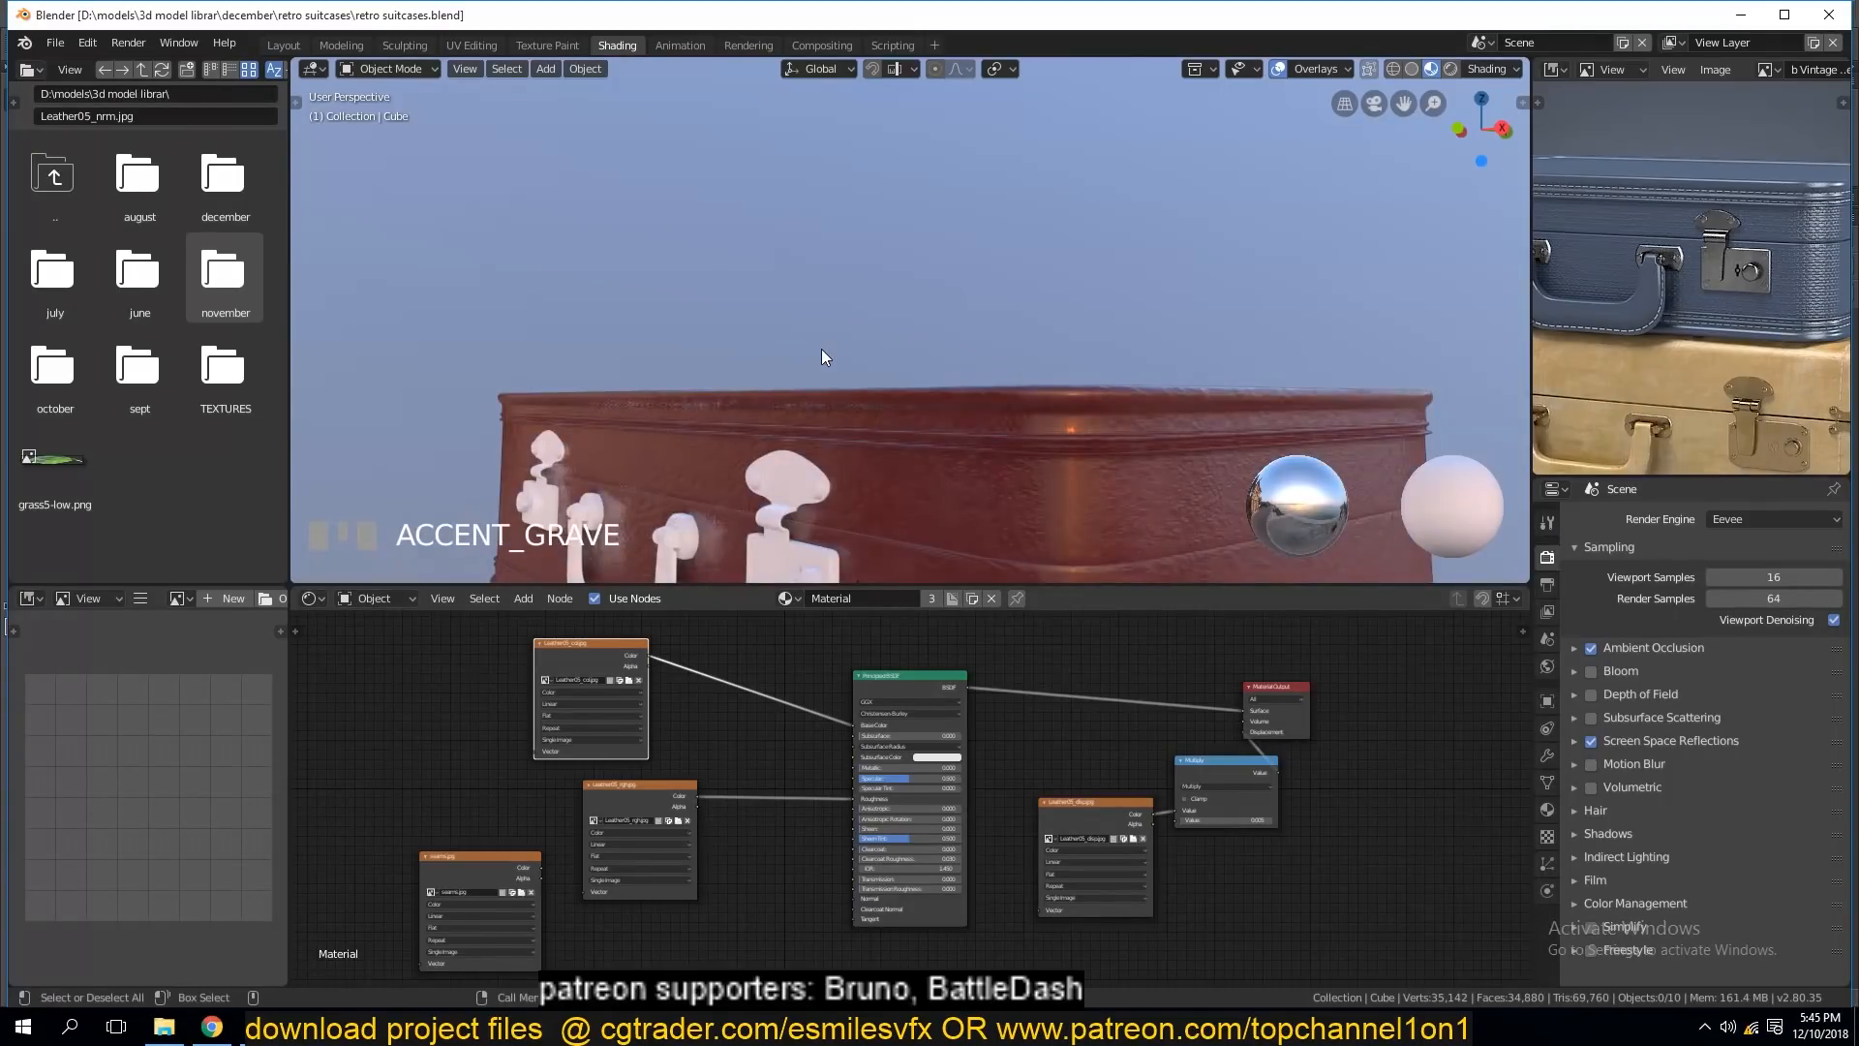
pyautogui.scroll(-2, 872, 410)
pyautogui.click(828, 455)
pyautogui.hotkey('alt', 'a')
pyautogui.hotkey('ctrl', 's')
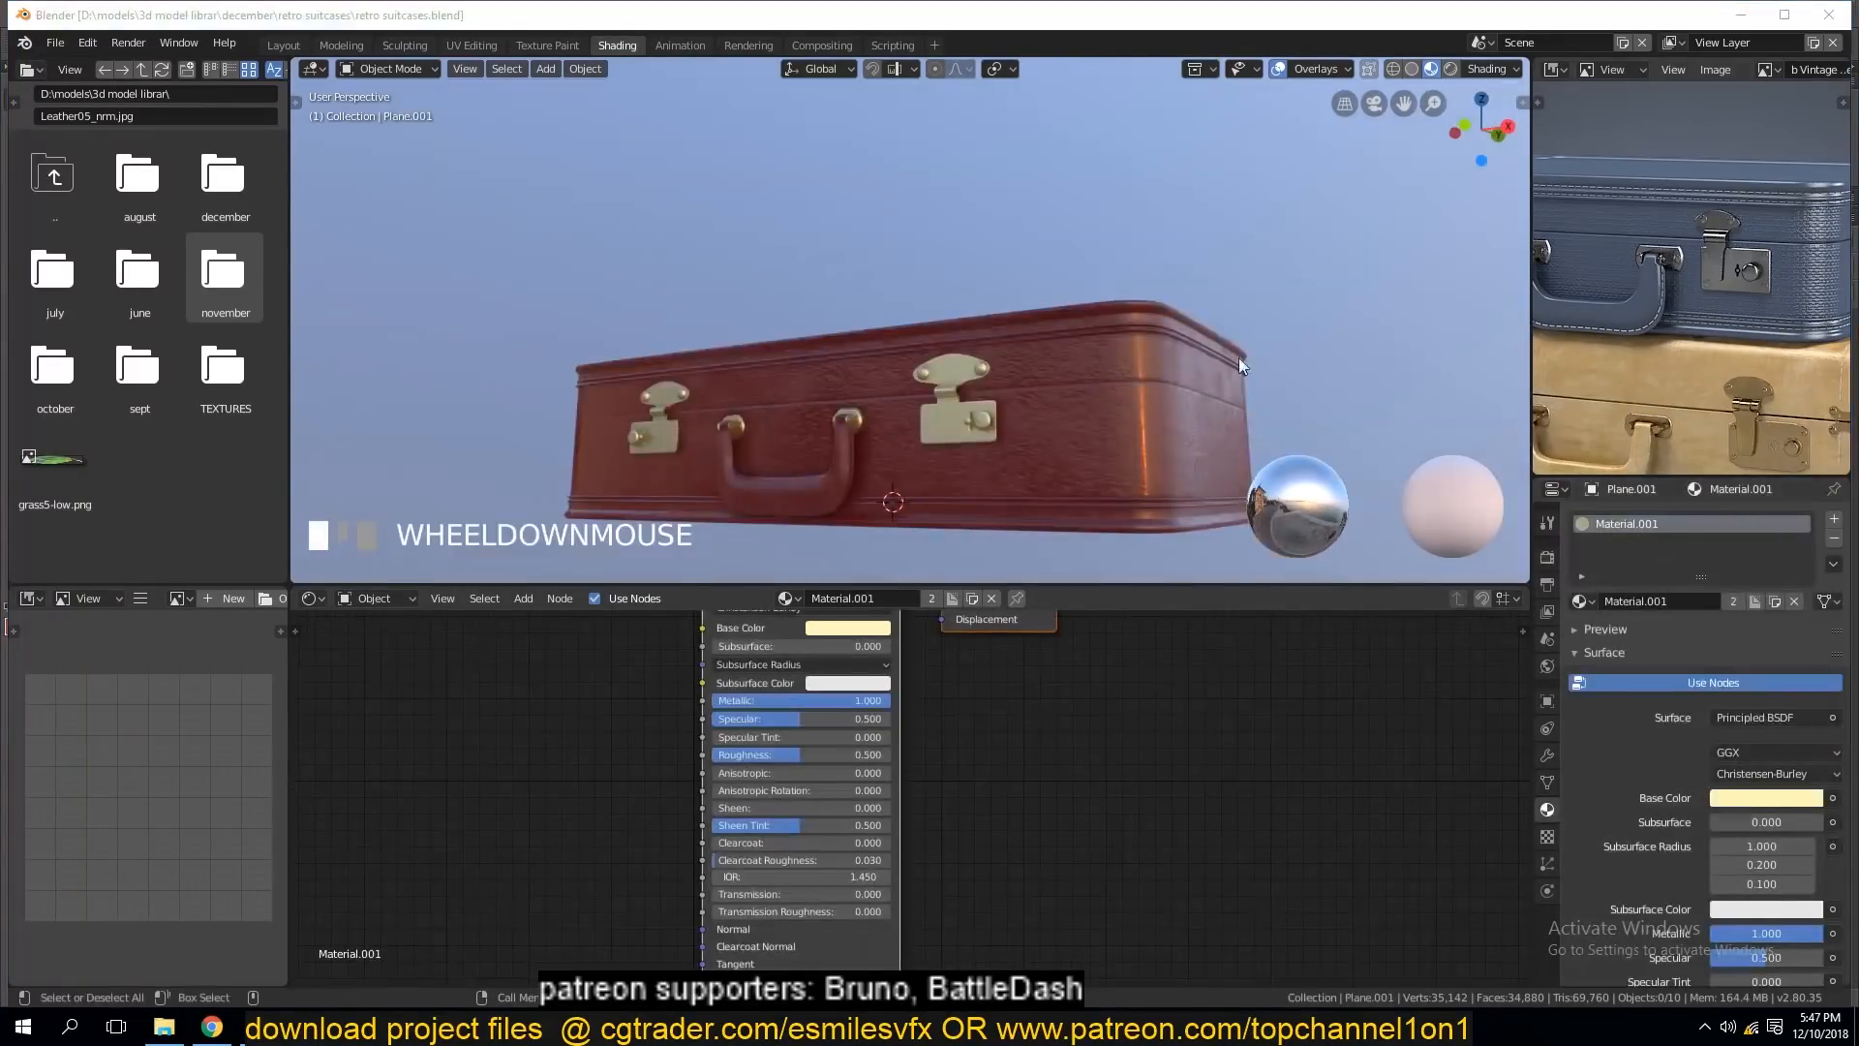
# Bring up the suitcase lid's leather material nodes and open the december folder in the file browser.
pyautogui.click(1125, 353)
pyautogui.hotkey('alt', 'a')
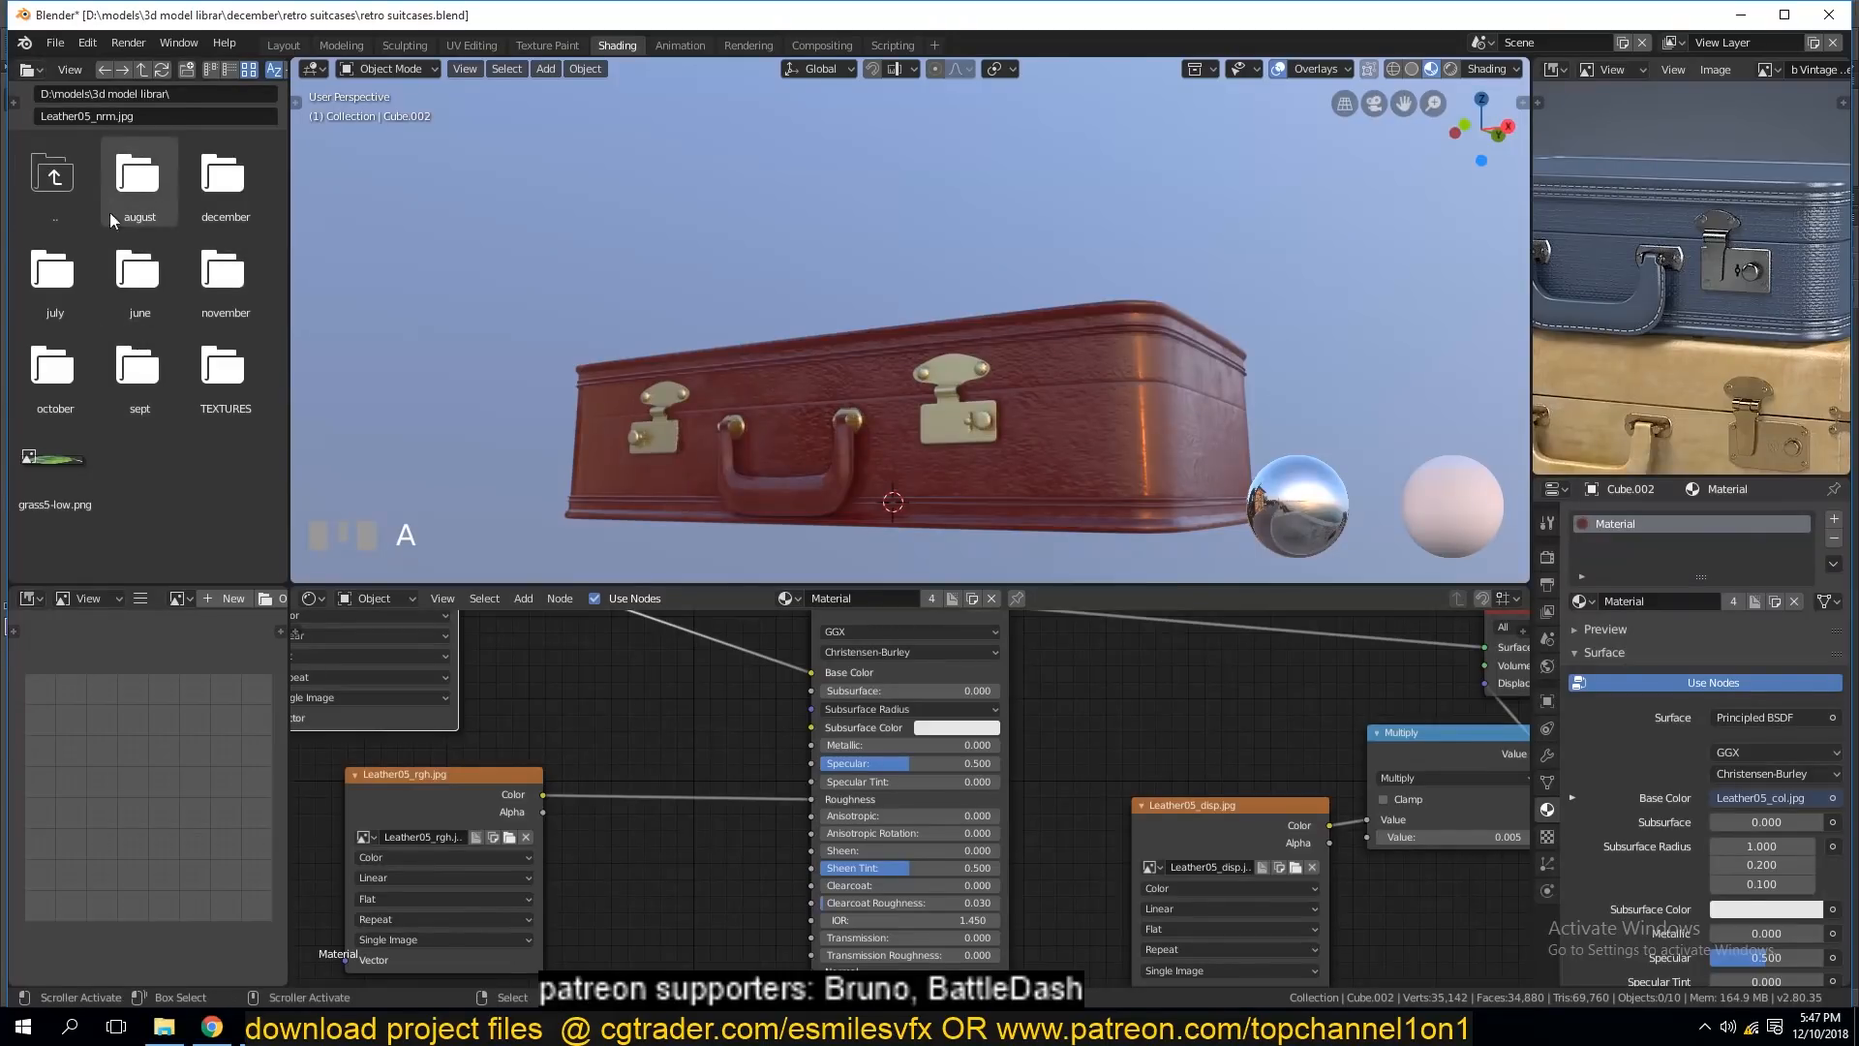
pyautogui.click(60, 182)
pyautogui.doubleClick(137, 179)
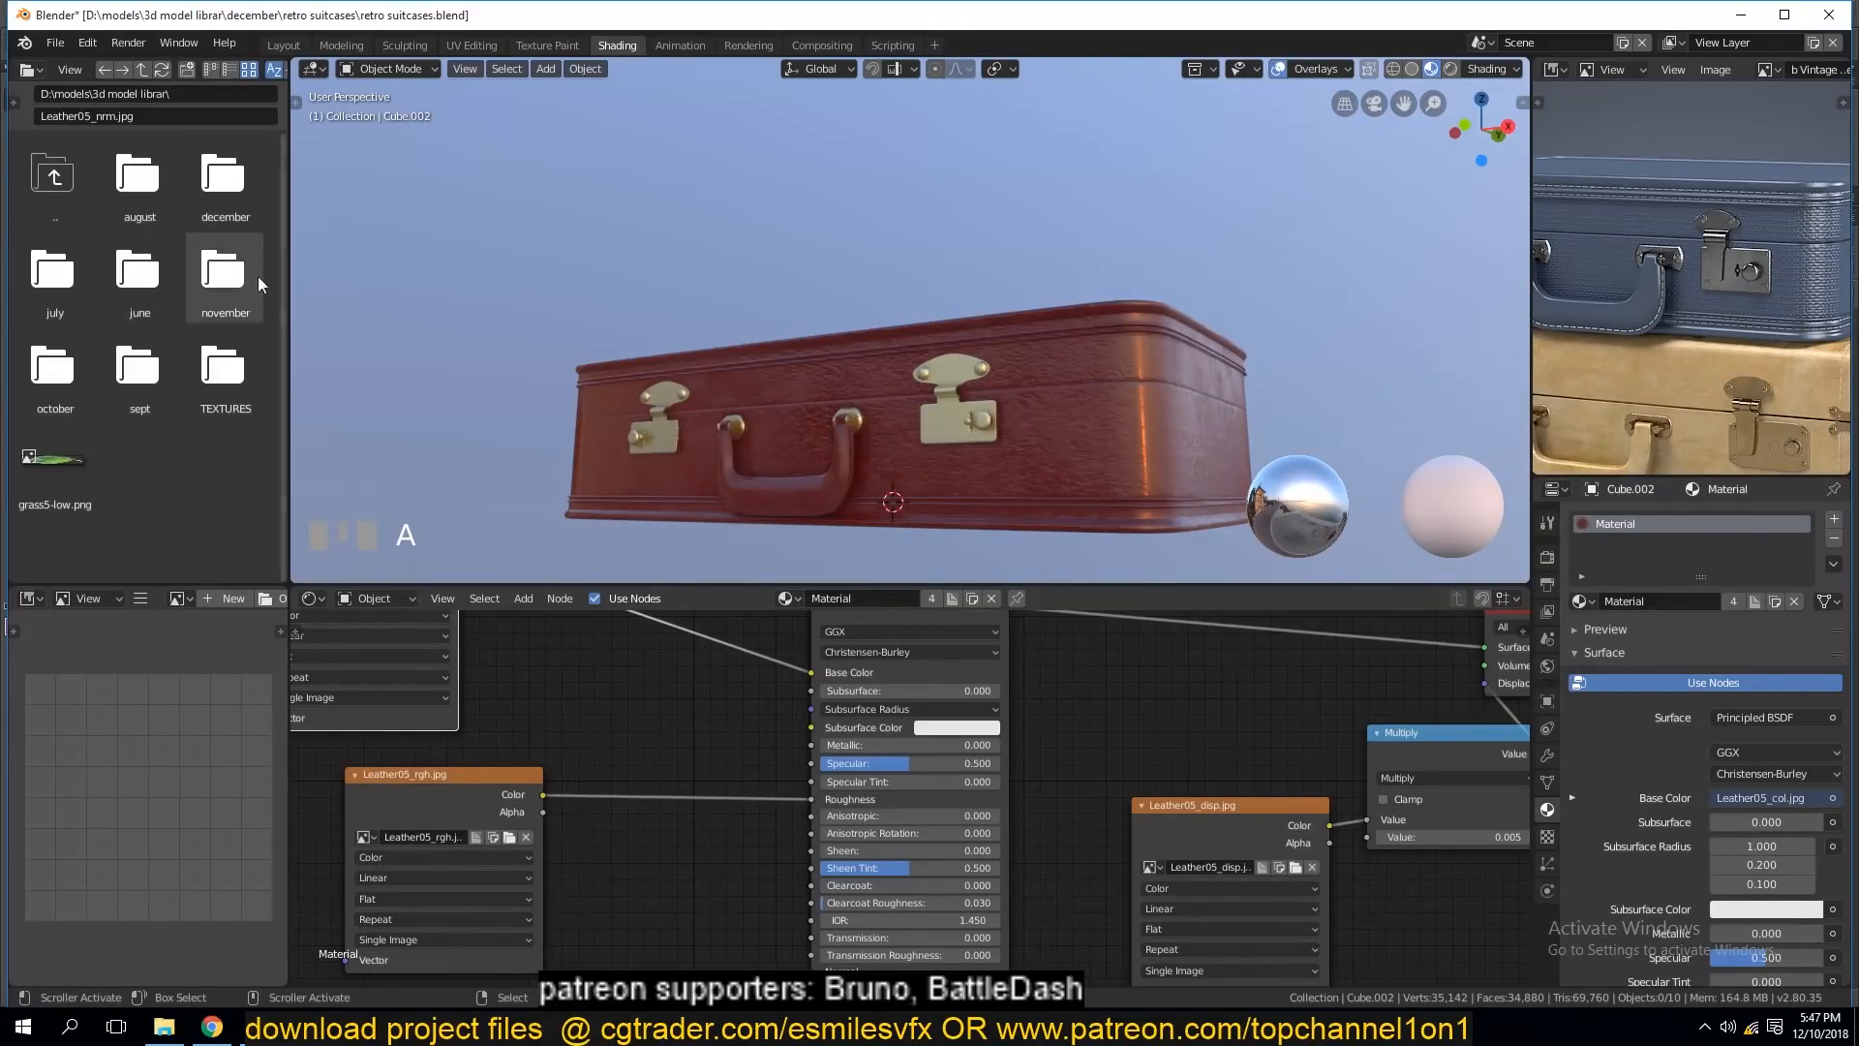
pyautogui.doubleClick(221, 177)
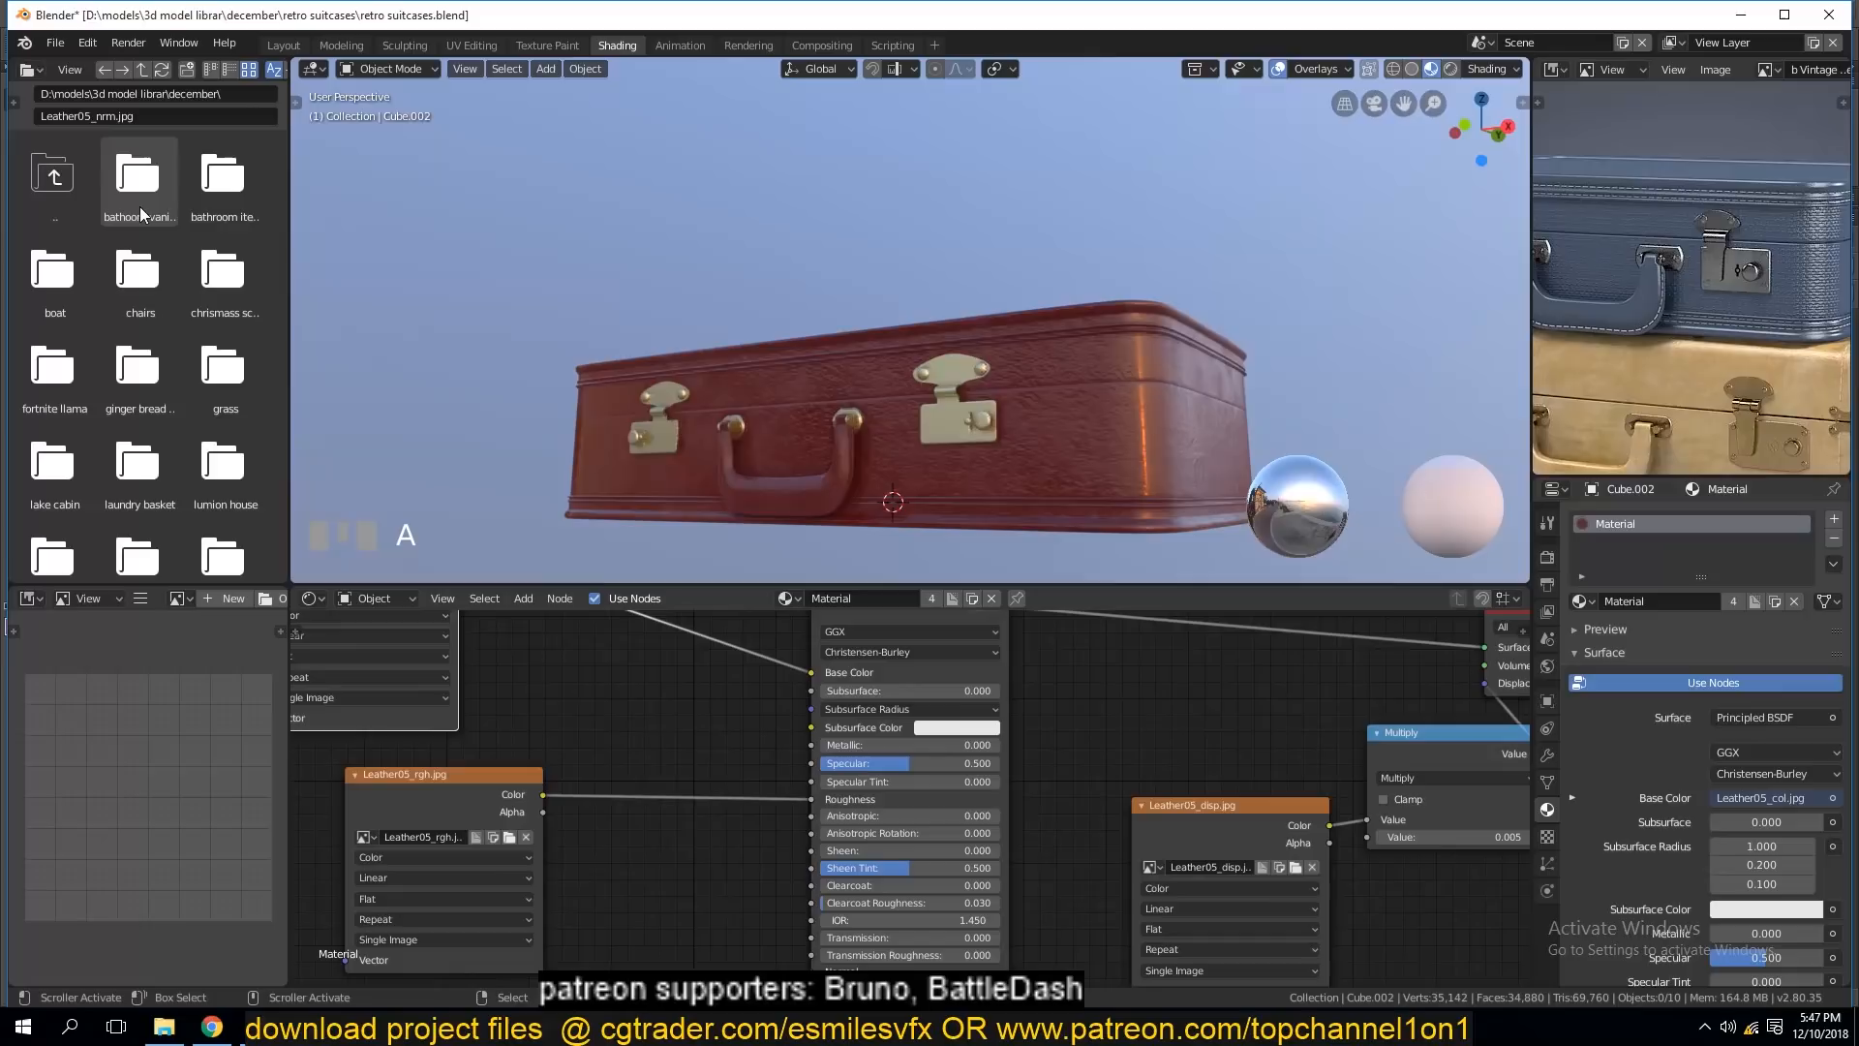
# Sort the december folder by modification date and open the retro suitcases folder.
pyautogui.scroll(-5, 155, 76)
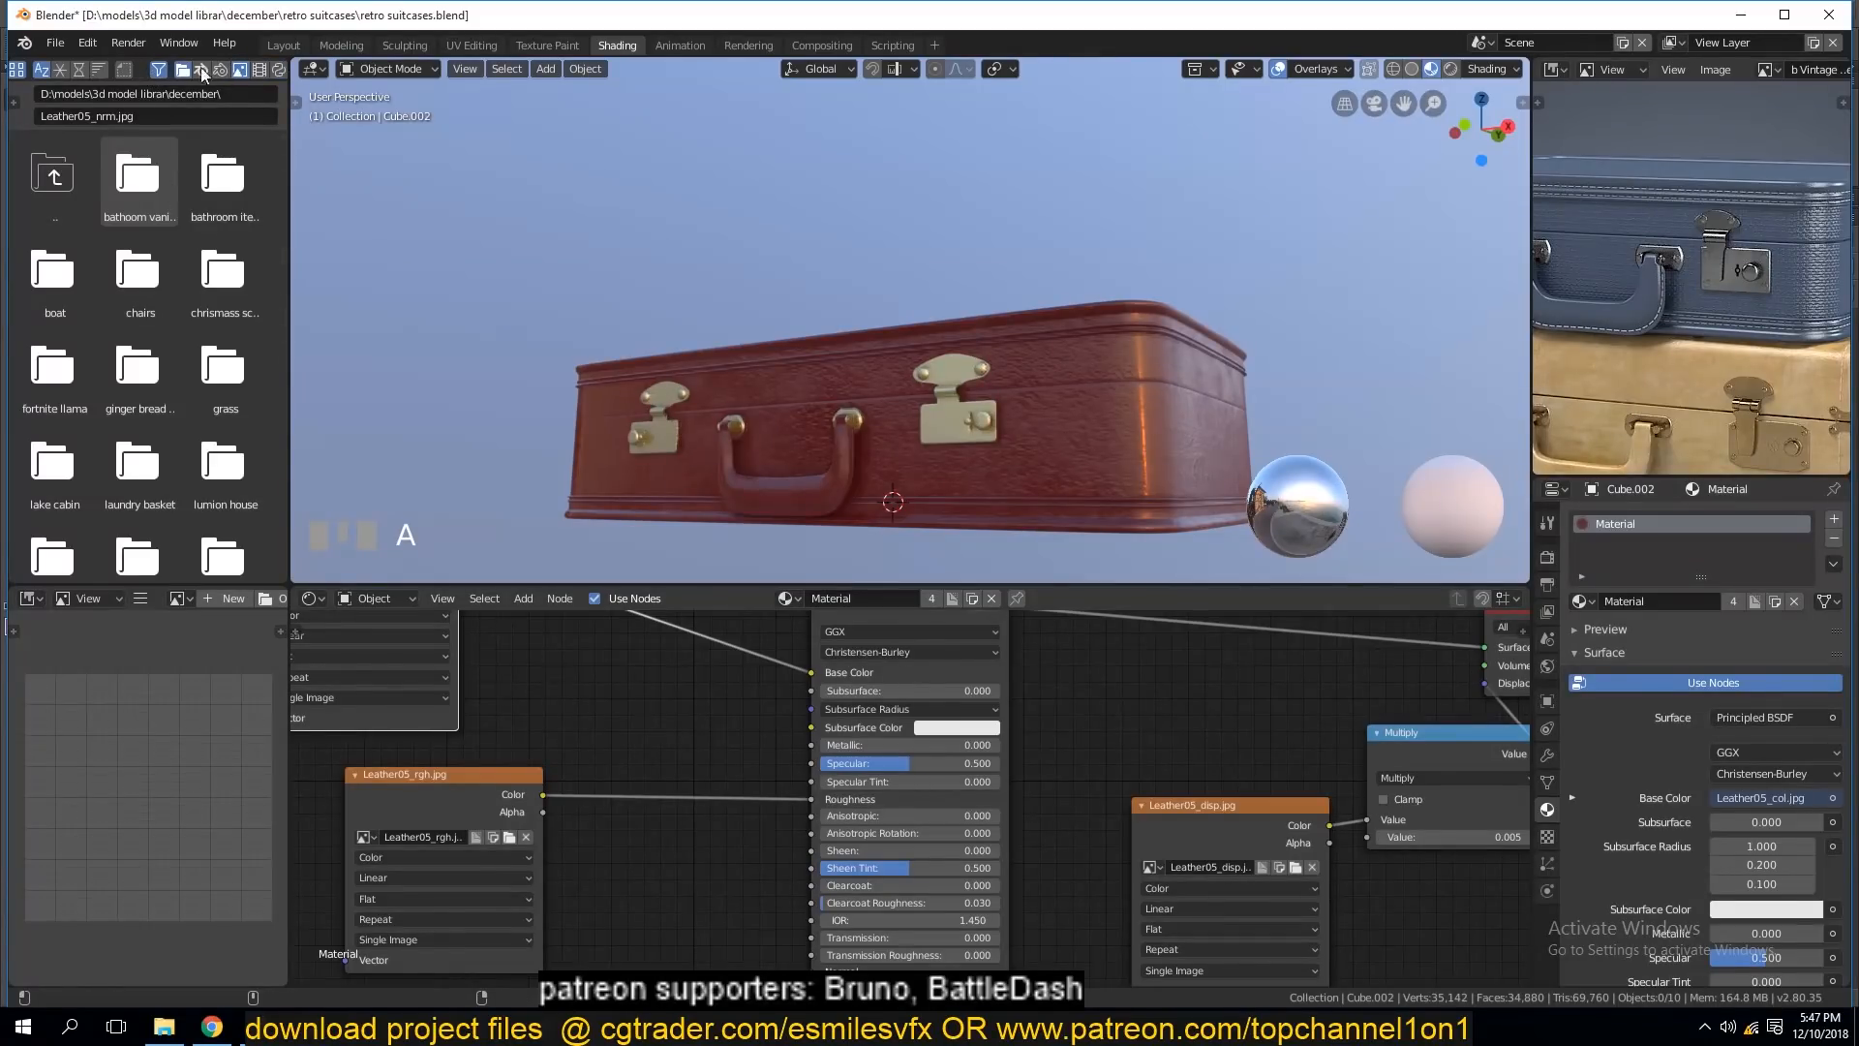
pyautogui.scroll(5, 203, 73)
pyautogui.click(247, 70)
pyautogui.doubleClick(157, 207)
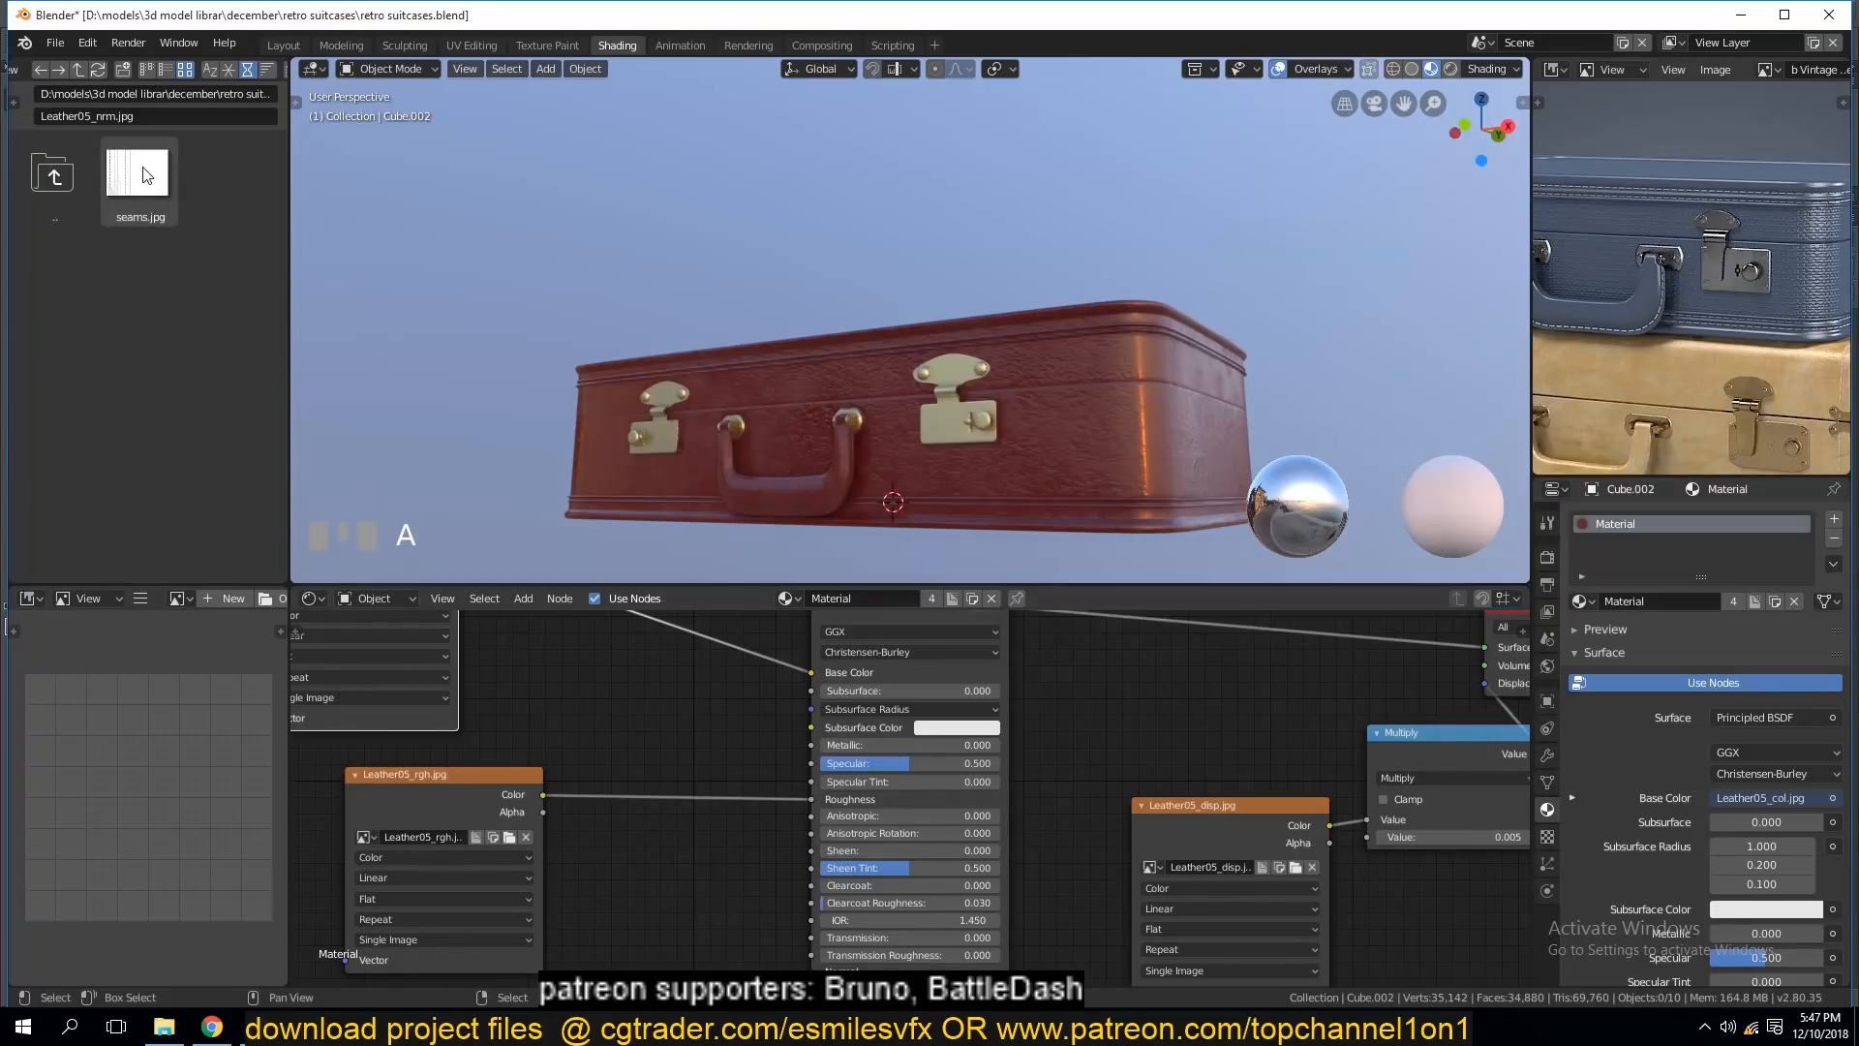
# Add seams.jpg to the leather material as an image texture and preview it on the suitcase through a Viewer node.
pyautogui.moveTo(149, 196); pyautogui.dragTo(602, 705)
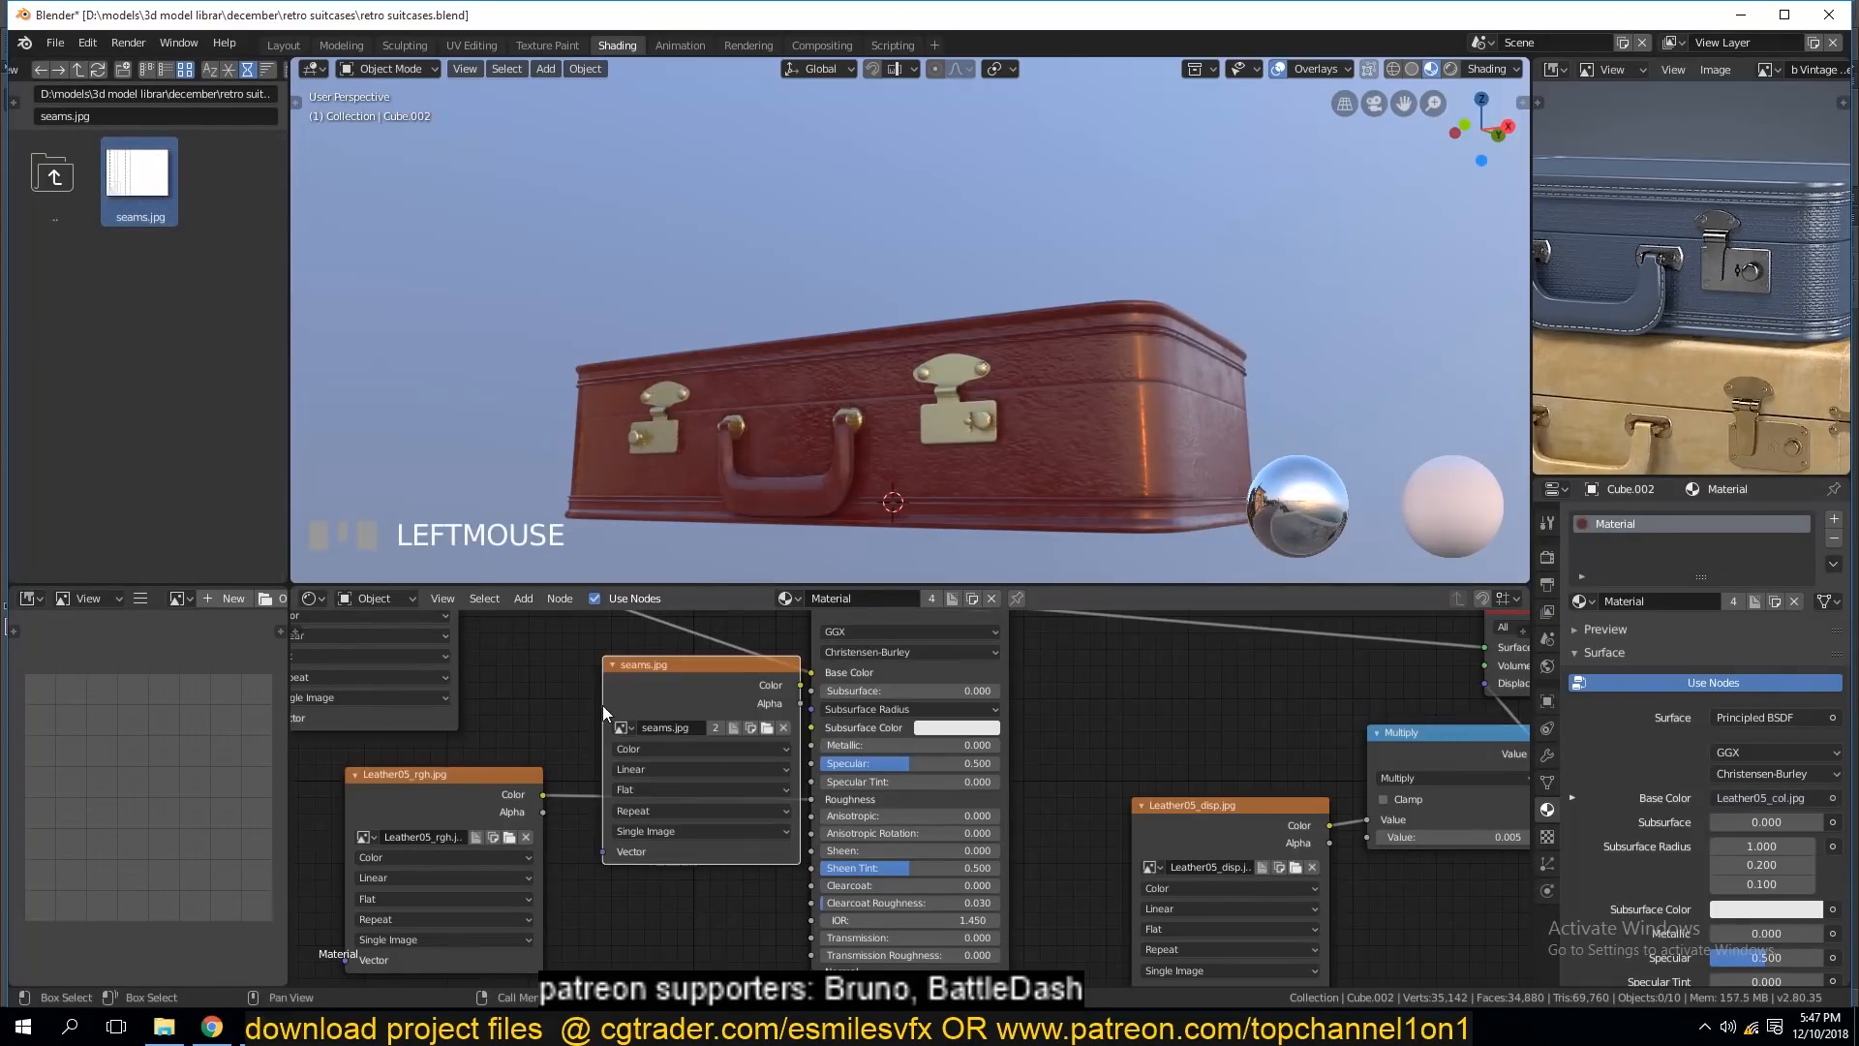
pyautogui.keyDown('ctrl'); pyautogui.keyDown('shift'); pyautogui.click(670, 695); pyautogui.keyUp('shift'); pyautogui.keyUp('ctrl')
pyautogui.scroll(-2, 821, 409)
pyautogui.press('`')
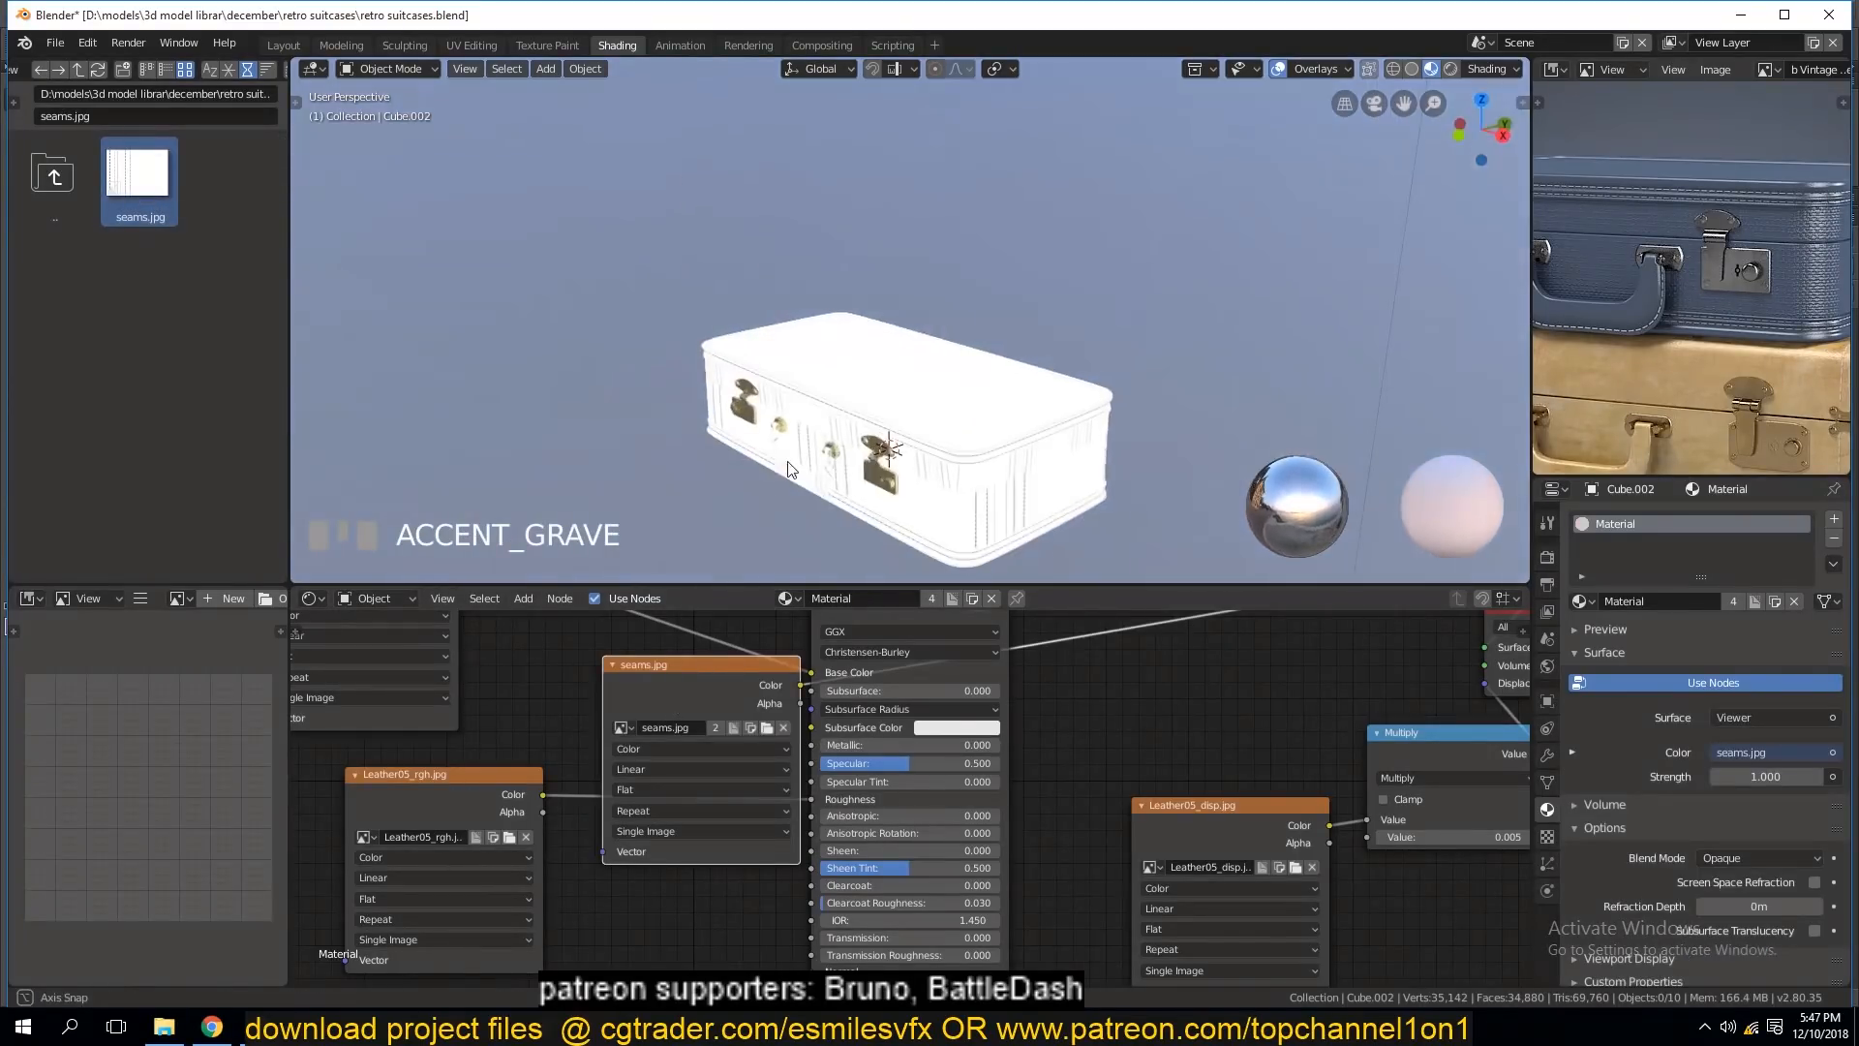
pyautogui.scroll(2, 790, 470)
pyautogui.press('`')
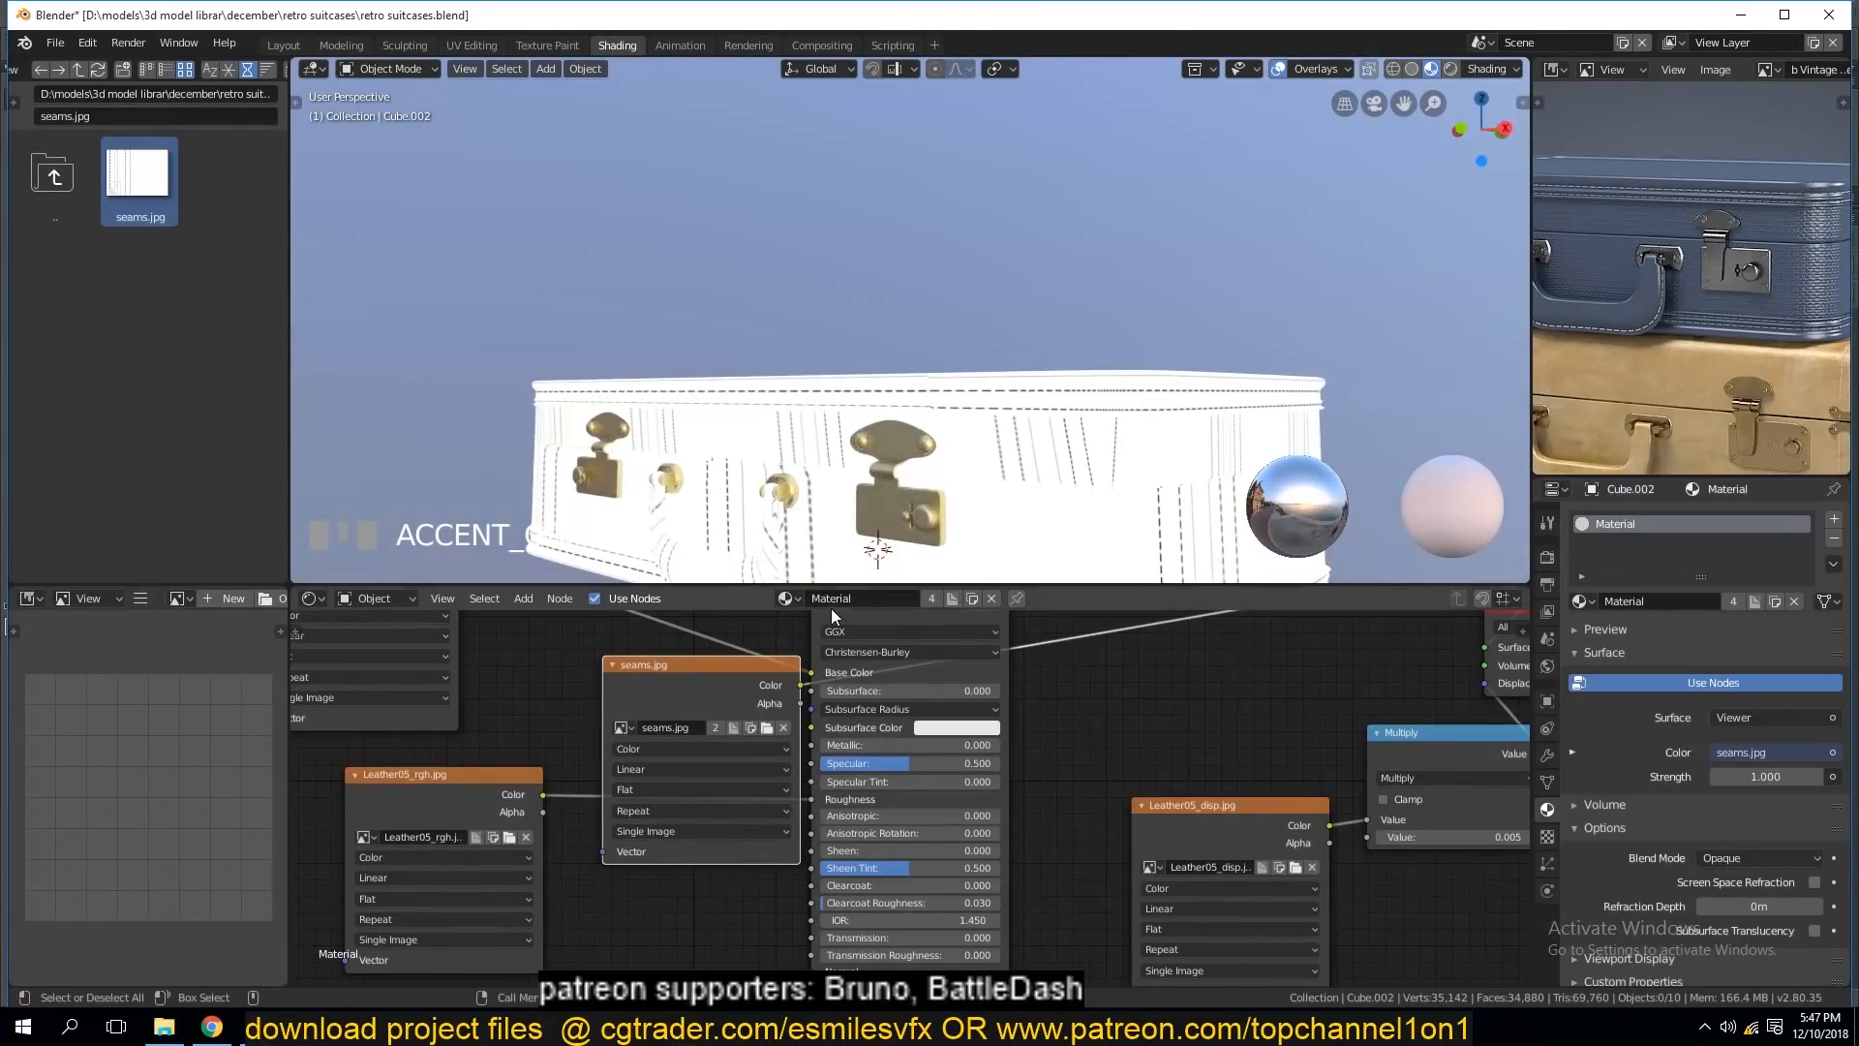
# Move the seams.jpg node above the leather textures and shift the leather colour texture node down beside the roughness texture.
pyautogui.scroll(-4, 860, 678)
pyautogui.moveTo(825, 736); pyautogui.dragTo(482, 623)
pyautogui.moveTo(607, 689); pyautogui.dragTo(542, 792)
pyautogui.click(445, 635)
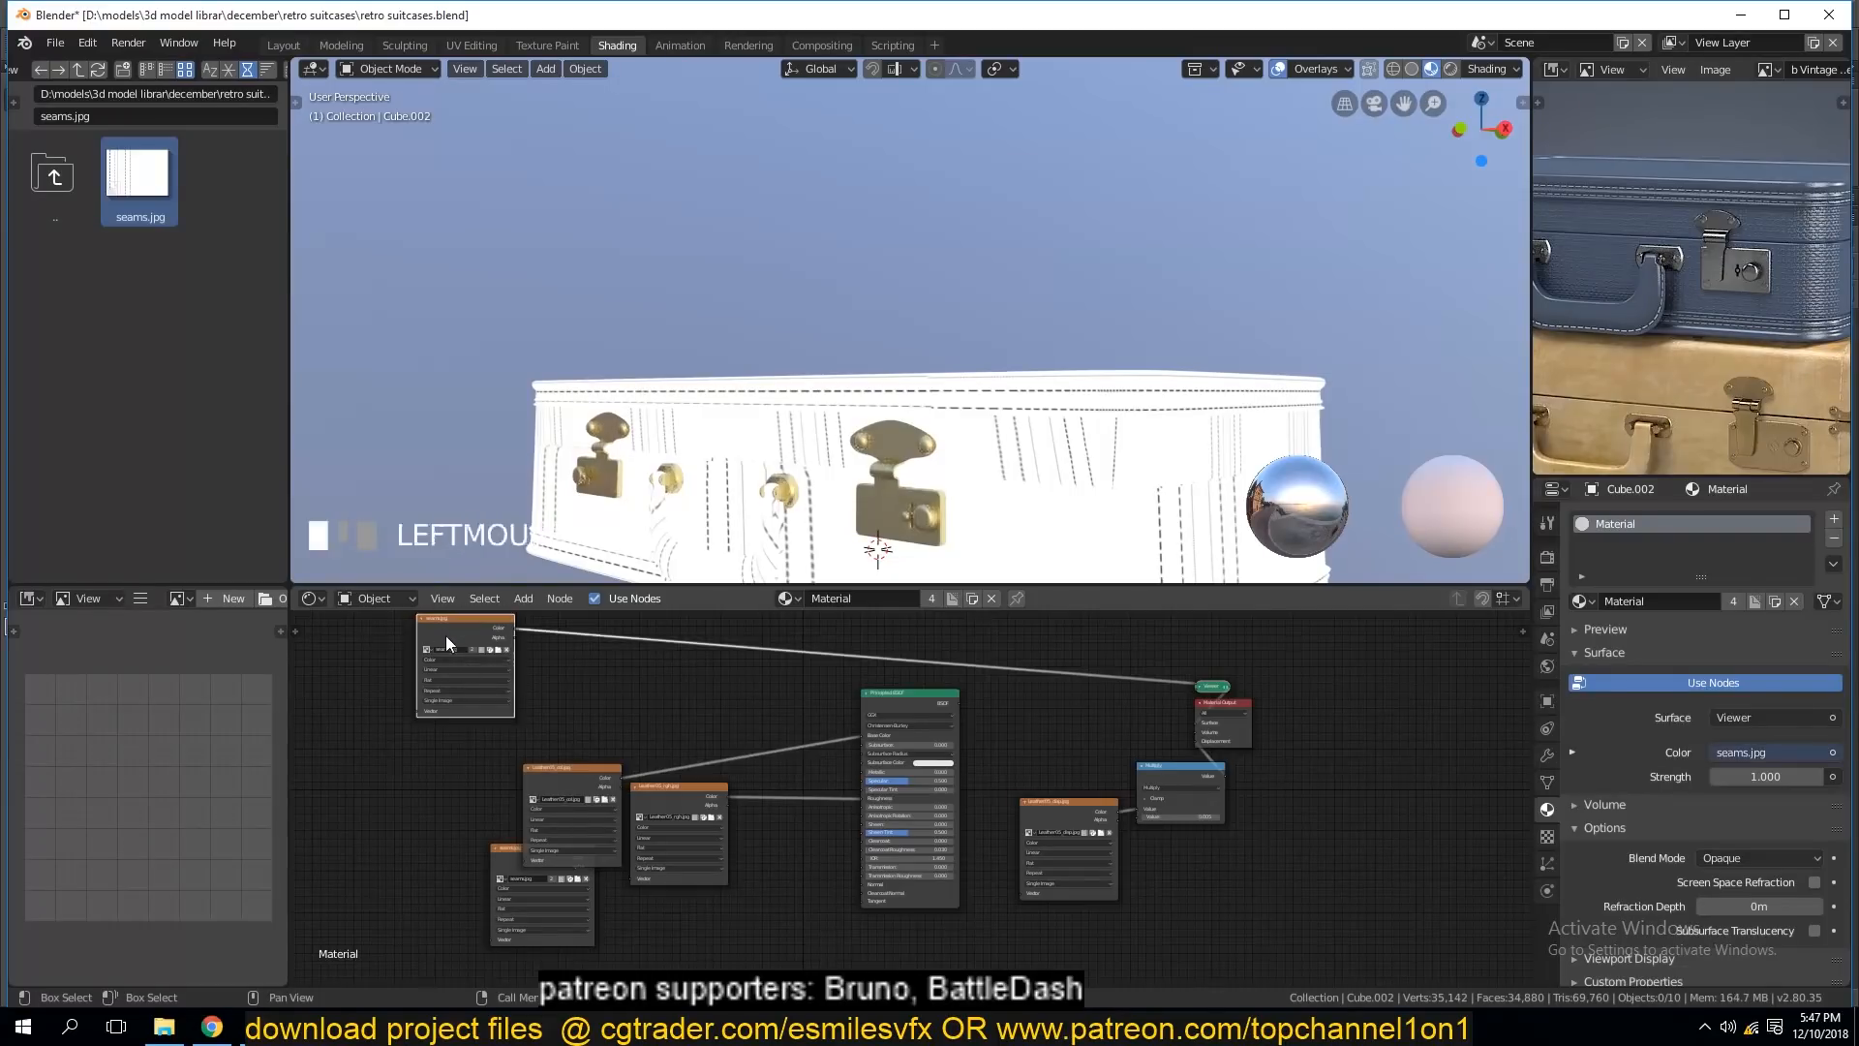
pyautogui.moveTo(446, 636); pyautogui.dragTo(441, 657)
# Insert an Invert node between the seams.jpg texture and the Viewer, and check the inverted stitching on the suitcase.
pyautogui.hotkey('shift', 'a')
pyautogui.moveTo(635, 705)
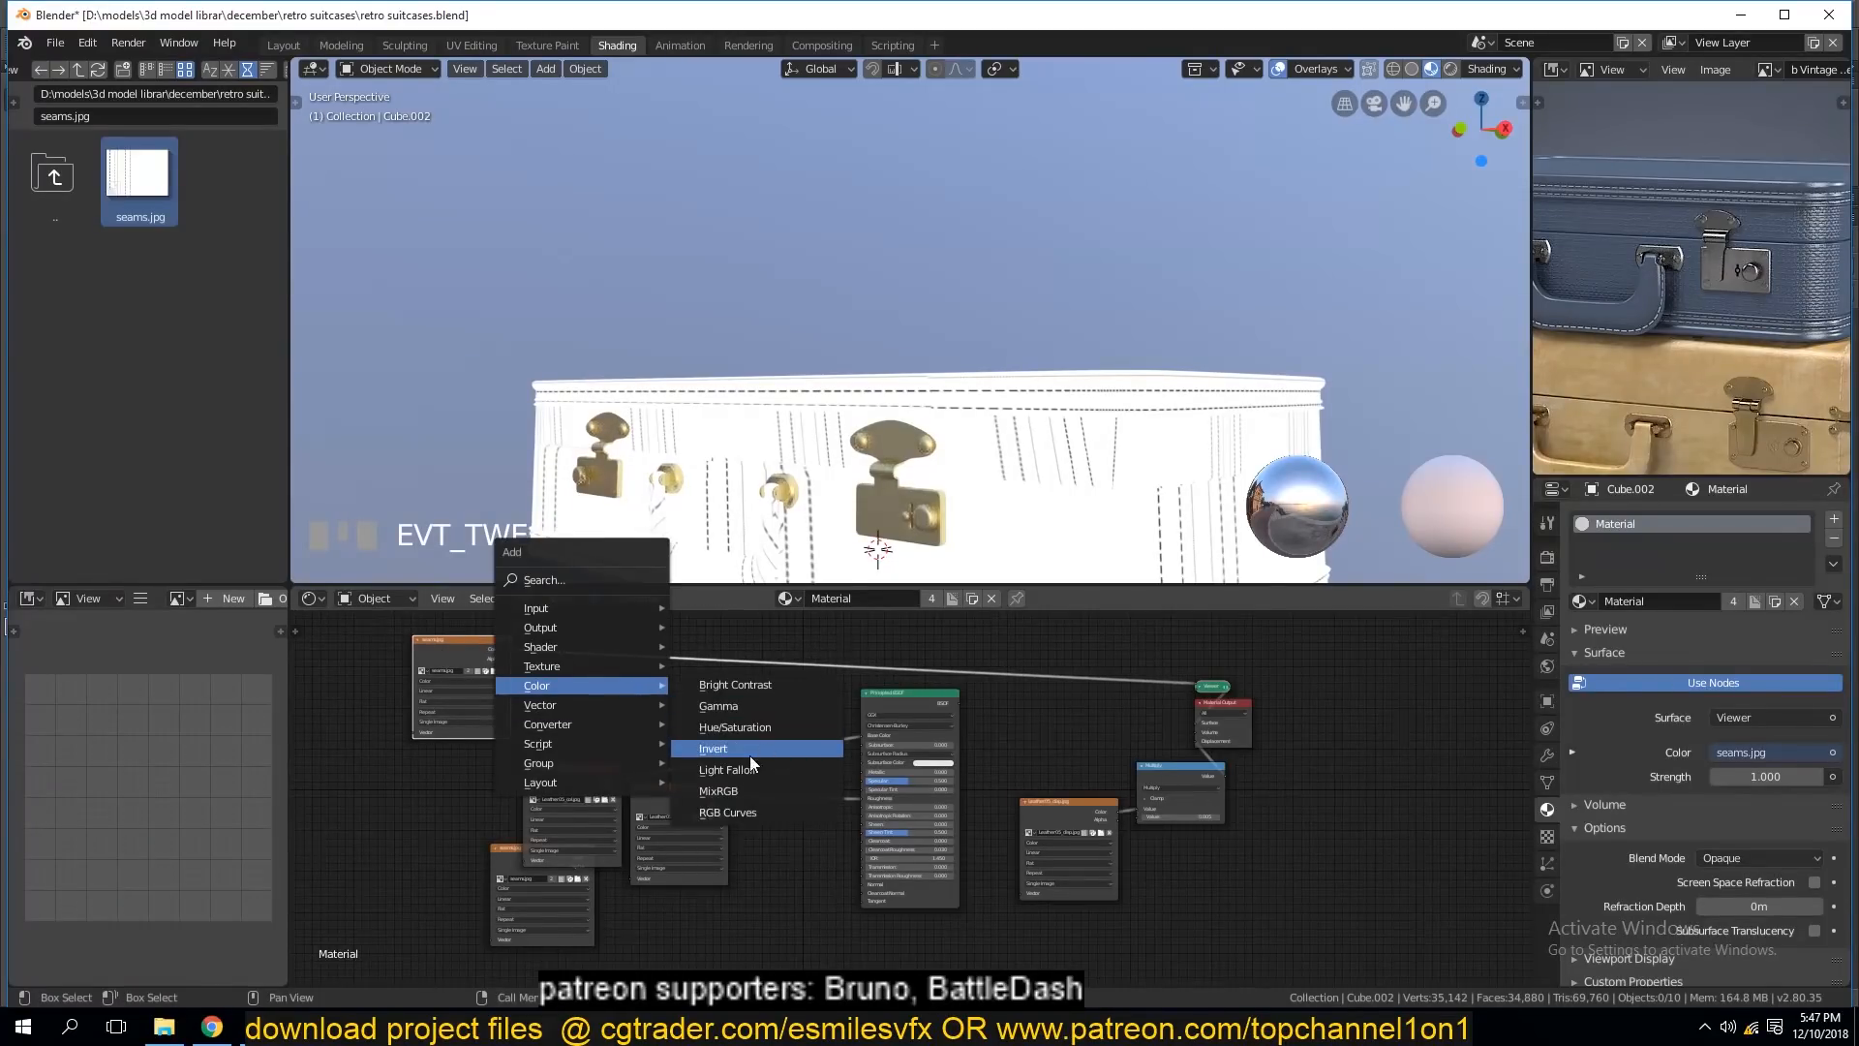
pyautogui.click(747, 747)
pyautogui.click(653, 699)
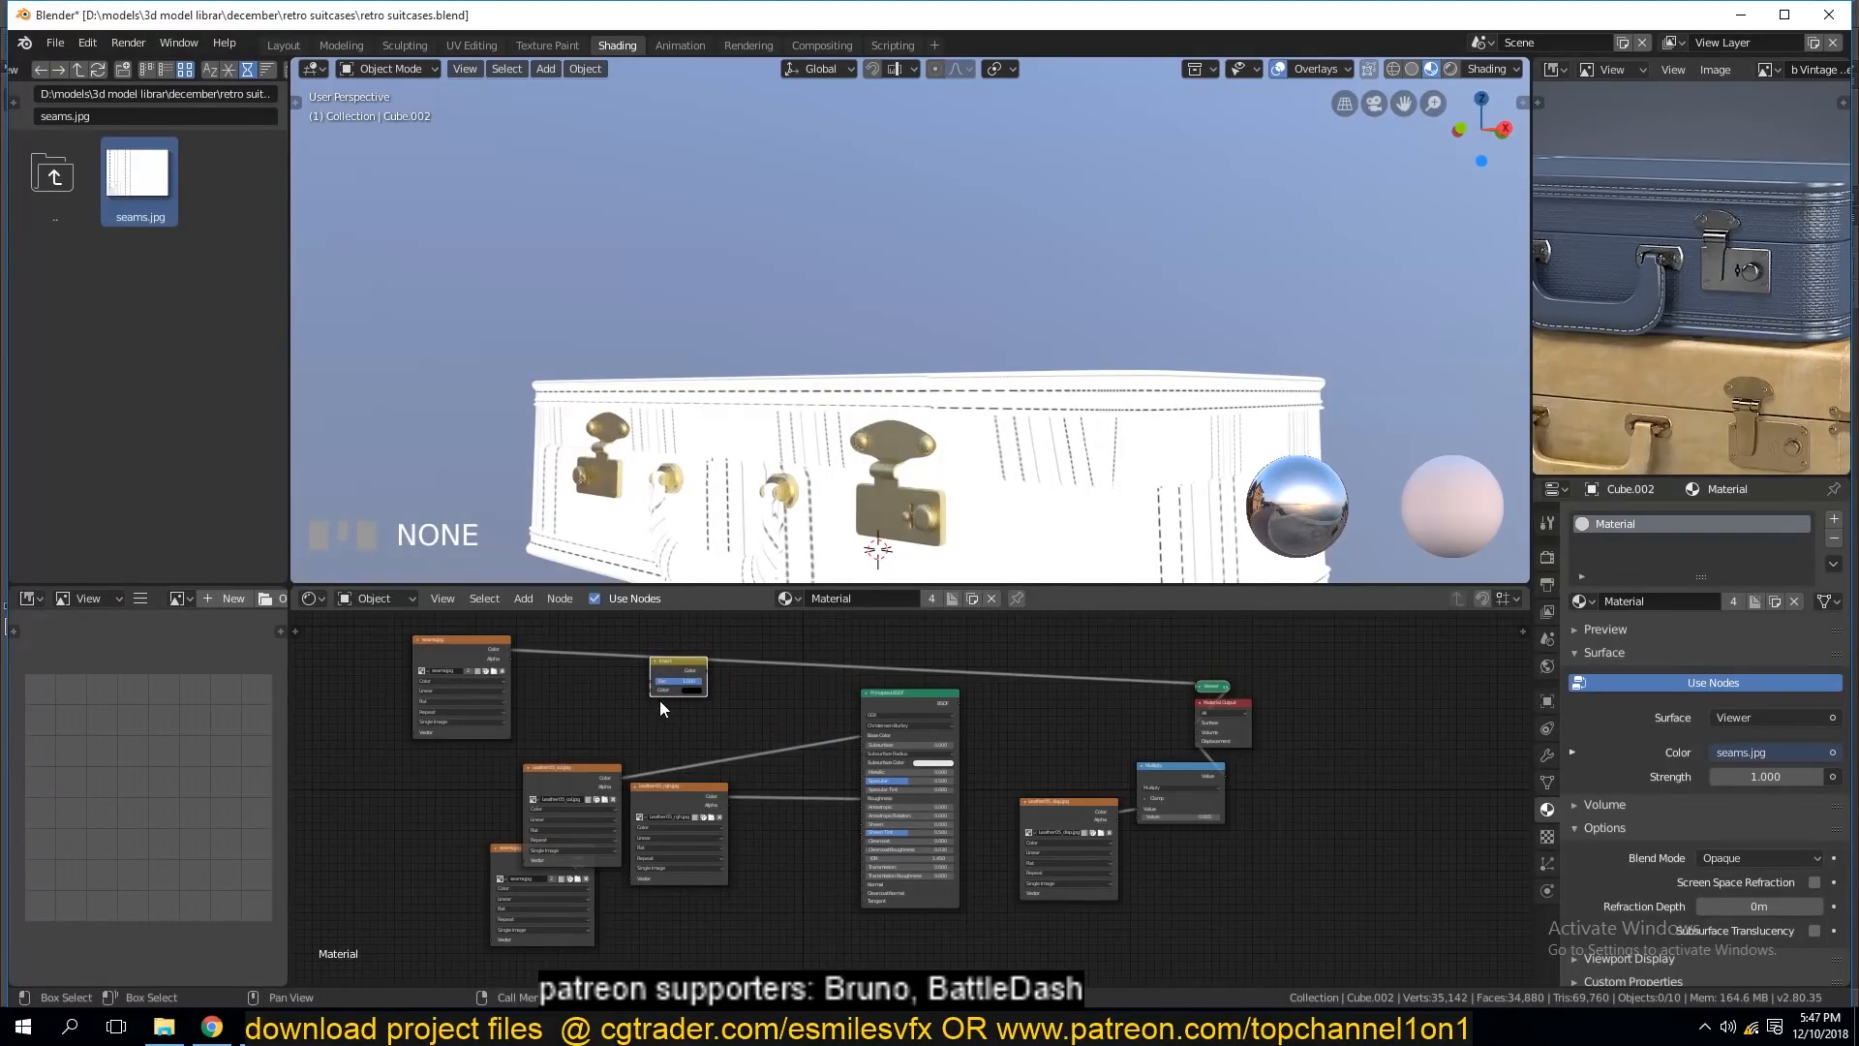
pyautogui.moveTo(675, 661); pyautogui.dragTo(688, 648)
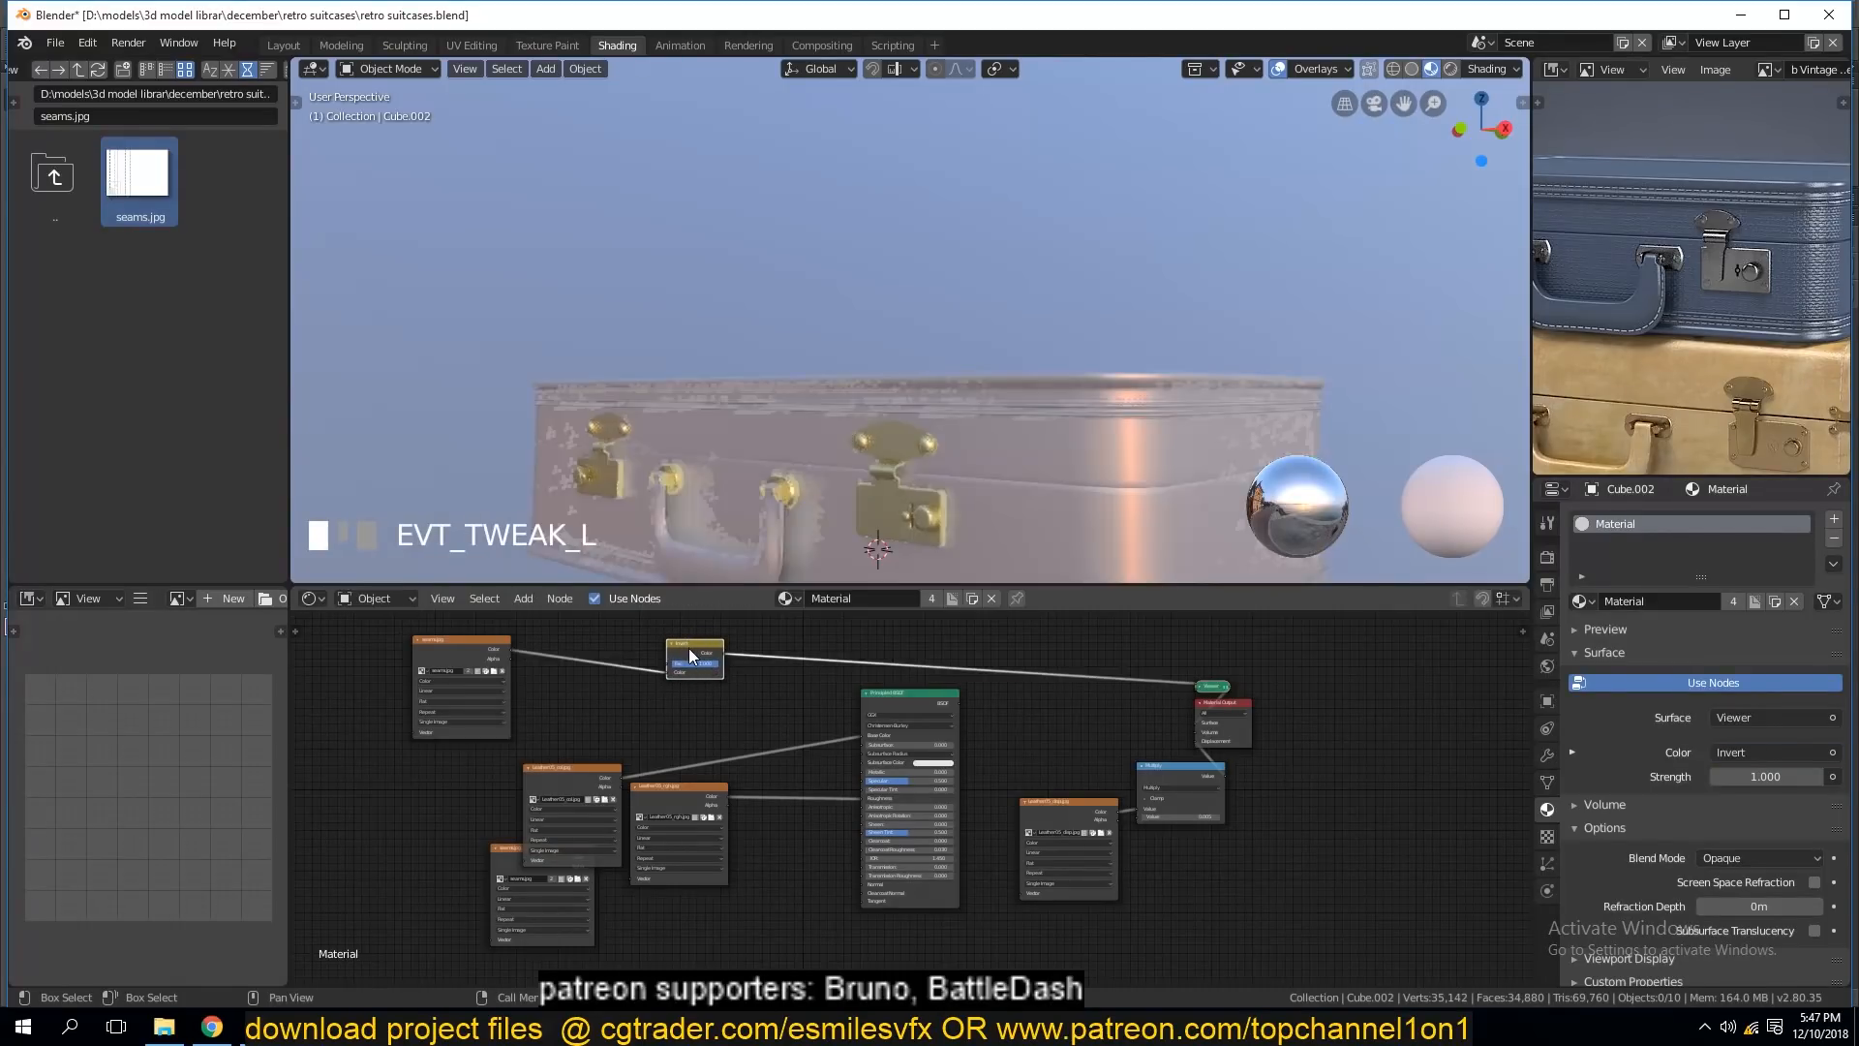
pyautogui.moveTo(854, 498); pyautogui.dragTo(790, 427, button='middle')
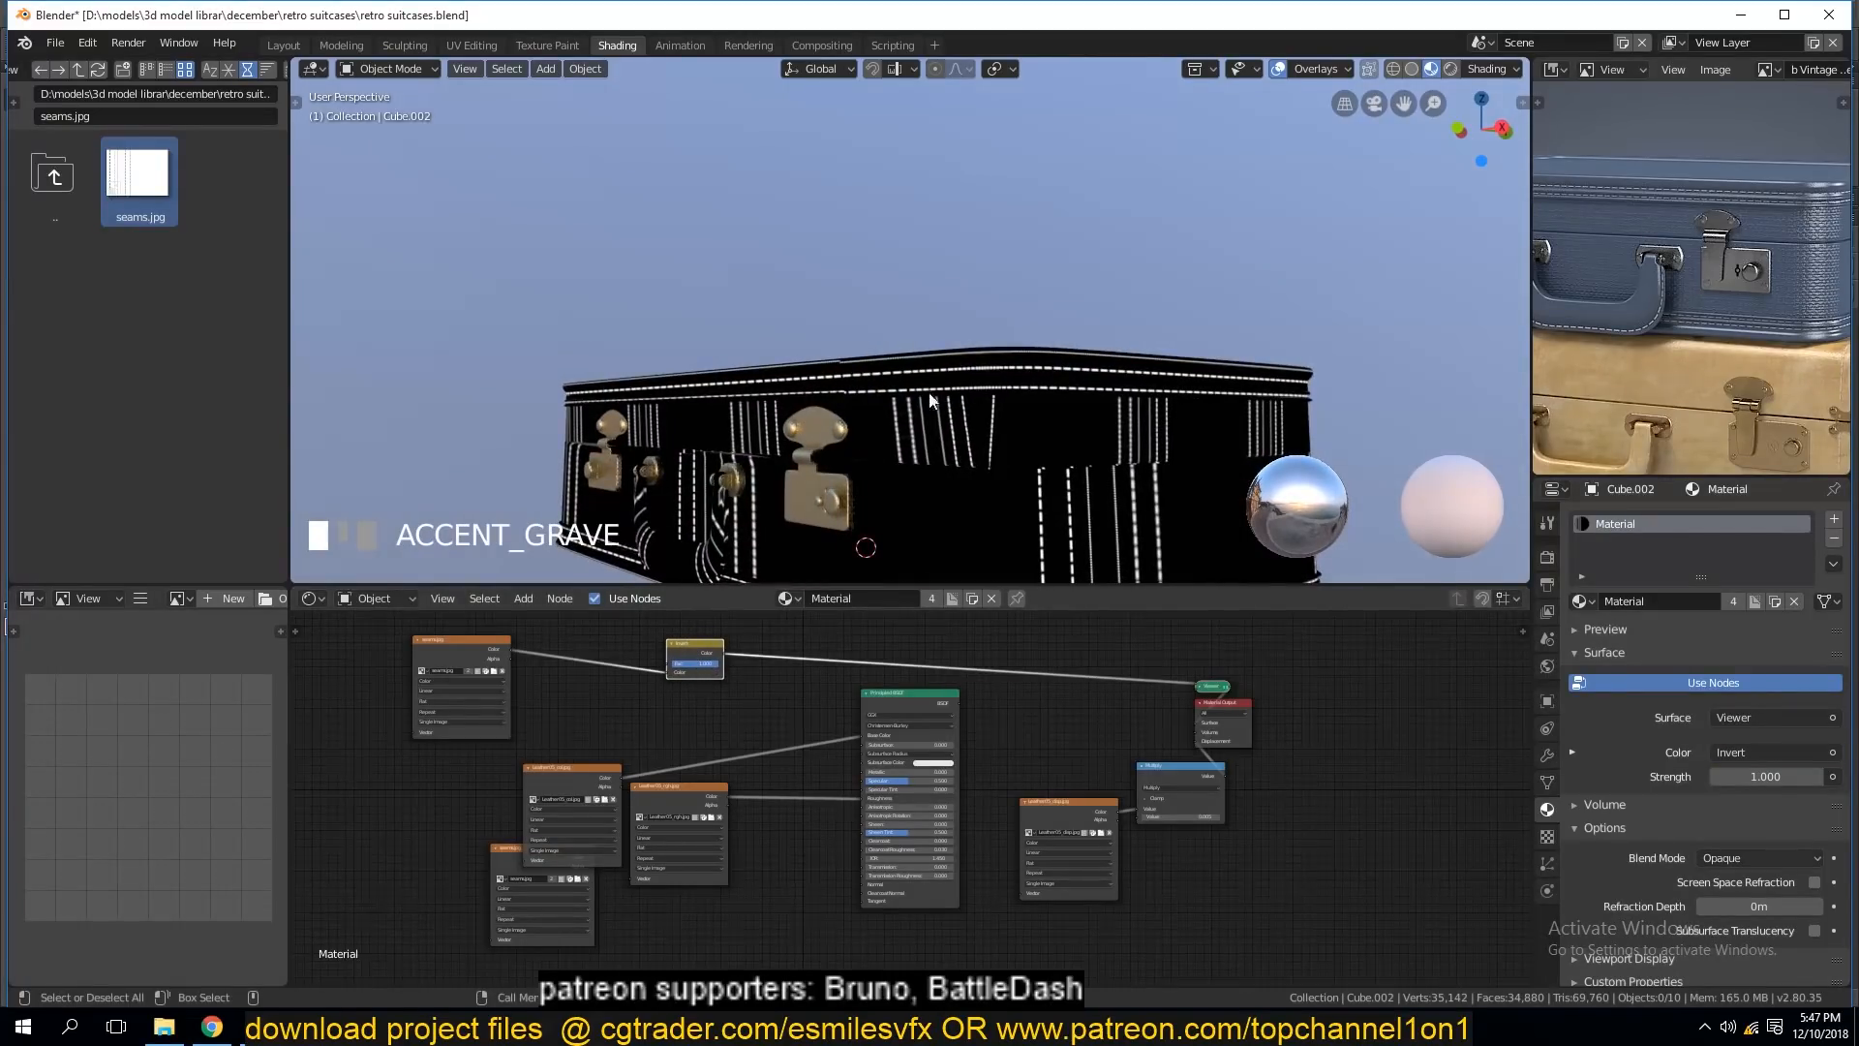
pyautogui.scroll(2, 813, 504)
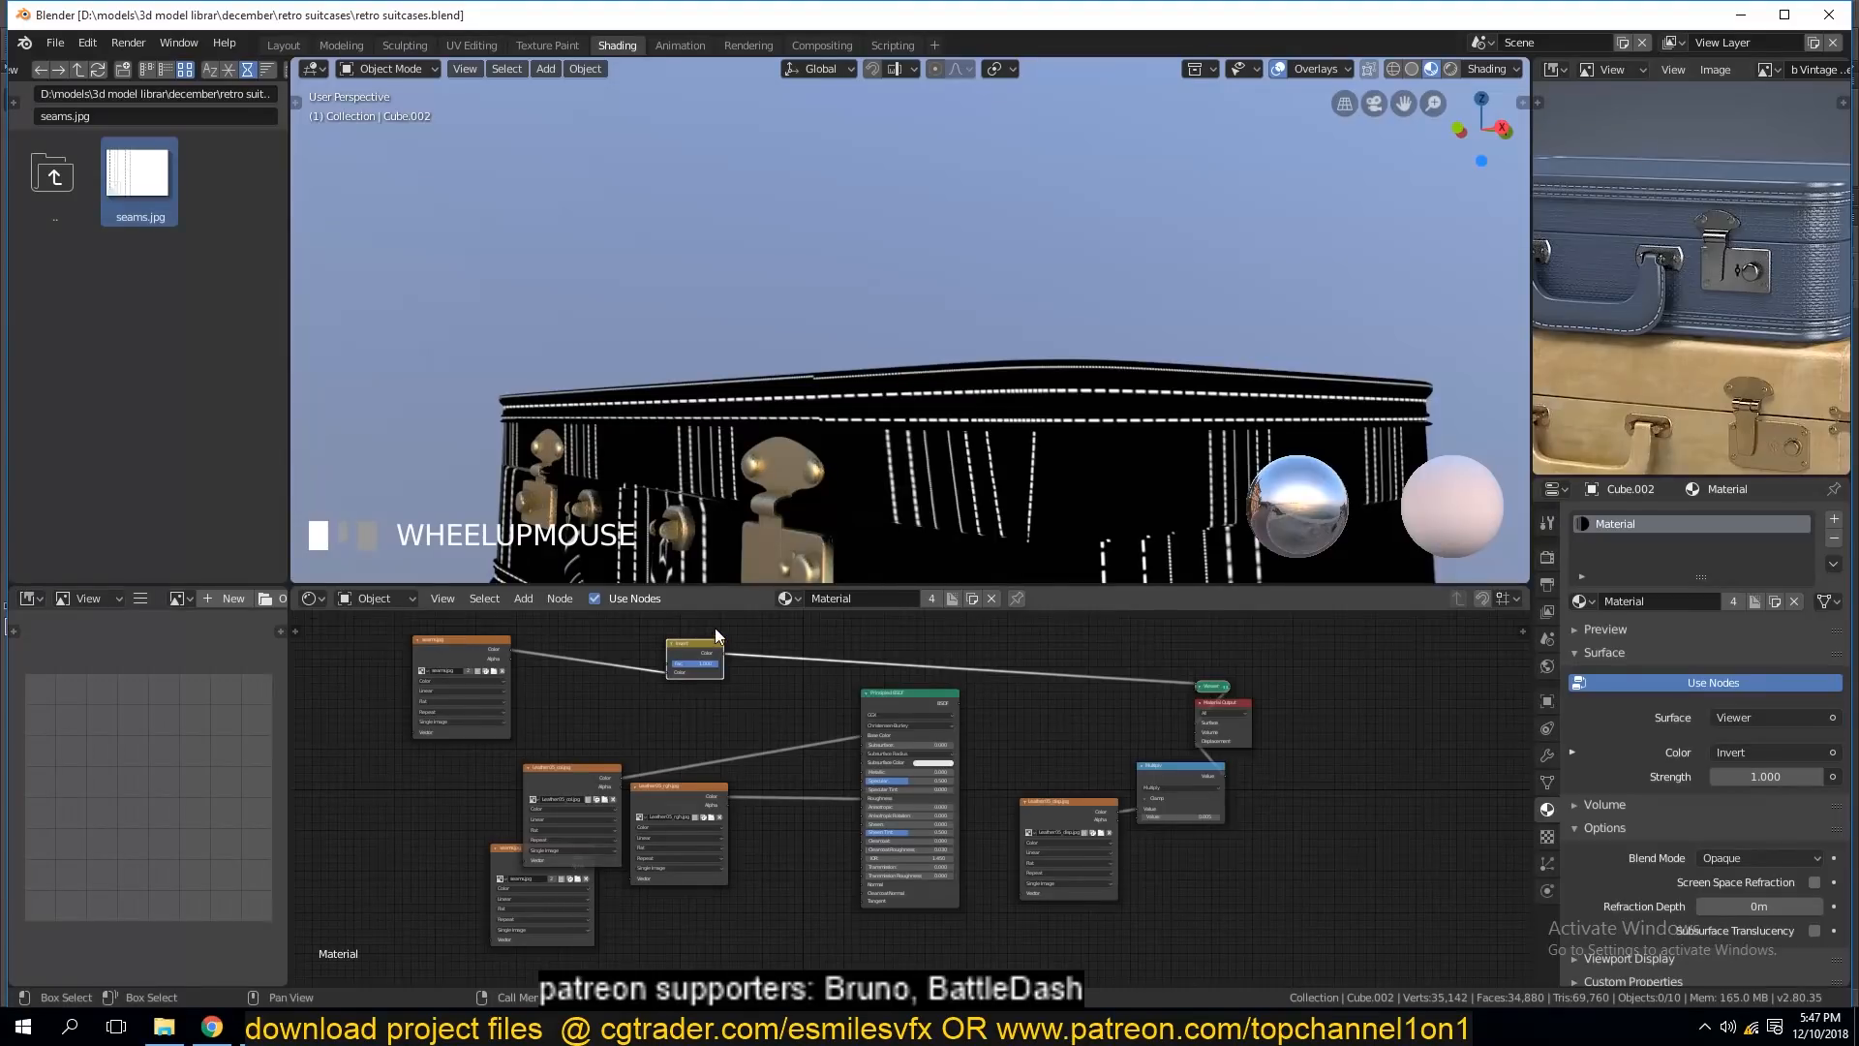
# Rearrange the Invert node and the seams, leather colour and roughness texture nodes to free space before the Principled BSDF.
pyautogui.moveTo(693, 662); pyautogui.dragTo(646, 670)
pyautogui.scroll(1, 732, 729)
pyautogui.moveTo(534, 771); pyautogui.dragTo(516, 726)
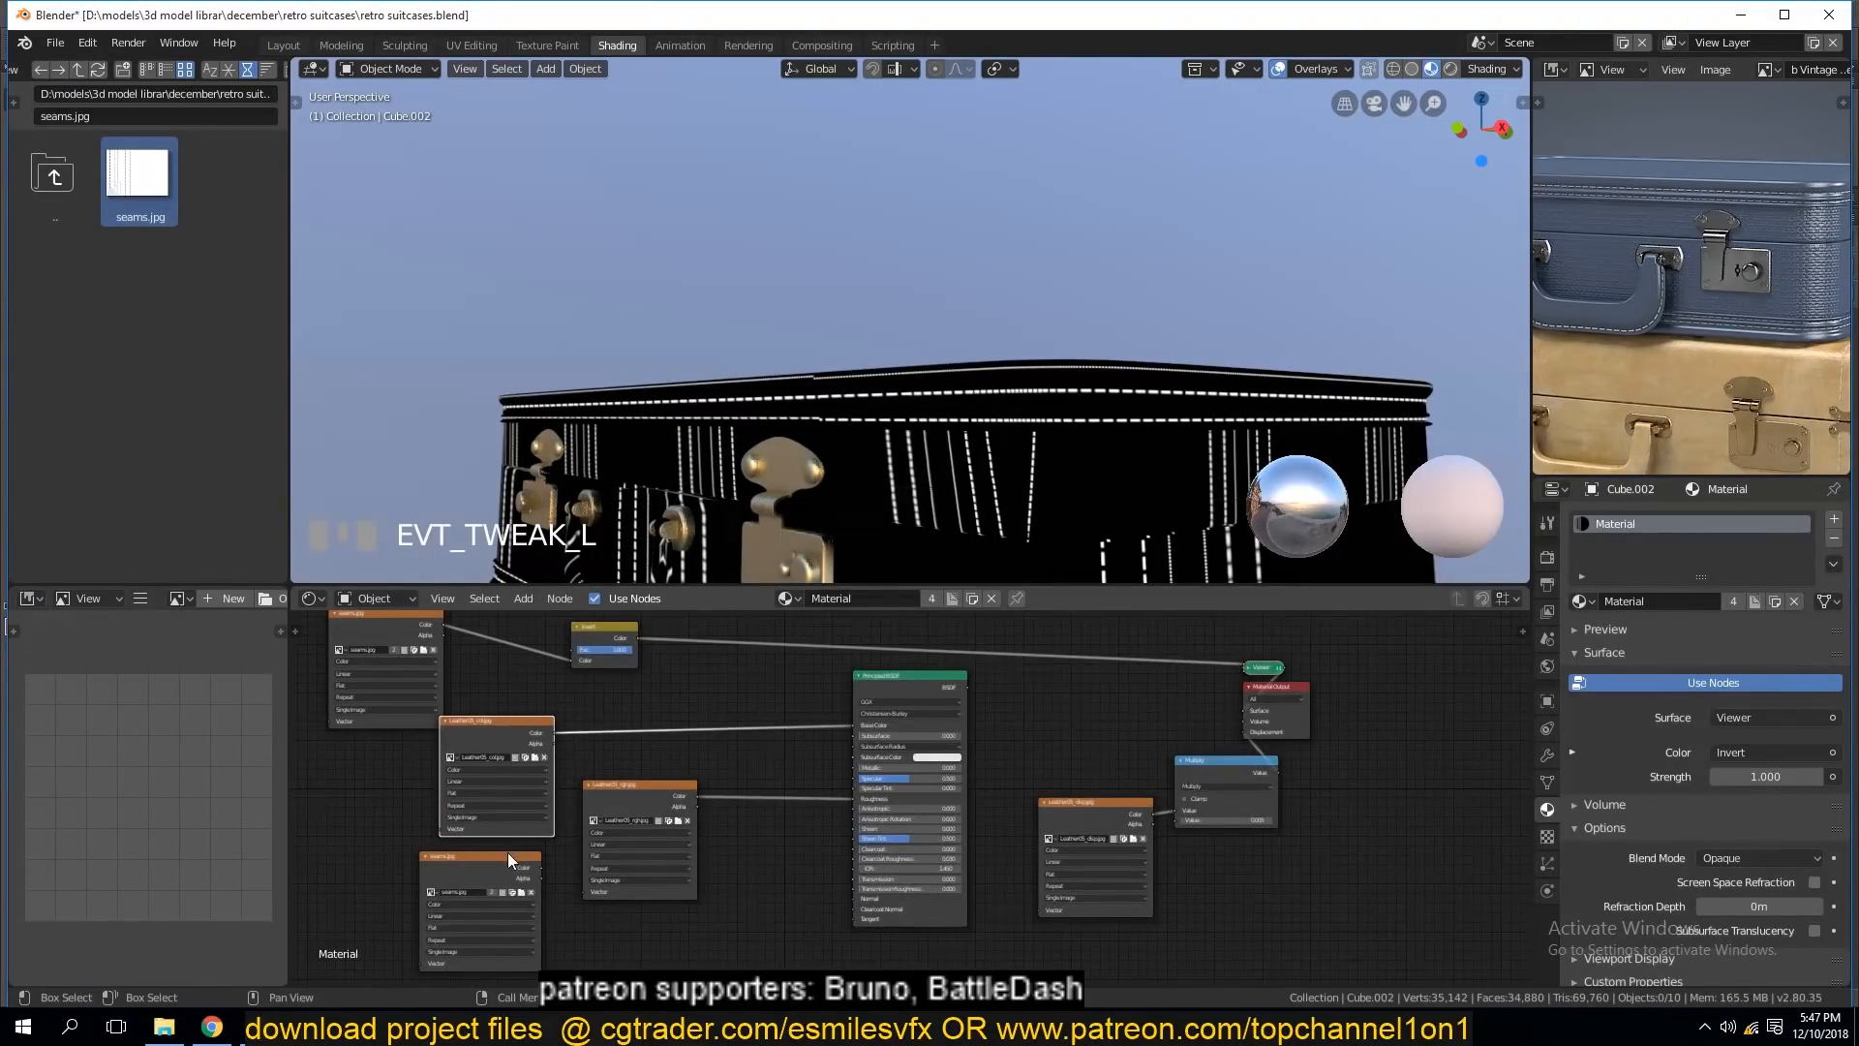
pyautogui.moveTo(507, 853); pyautogui.dragTo(500, 869)
pyautogui.moveTo(511, 728); pyautogui.dragTo(478, 761)
pyautogui.moveTo(637, 804); pyautogui.dragTo(623, 852)
pyautogui.hotkey('shift', 'a')
pyautogui.moveTo(724, 713)
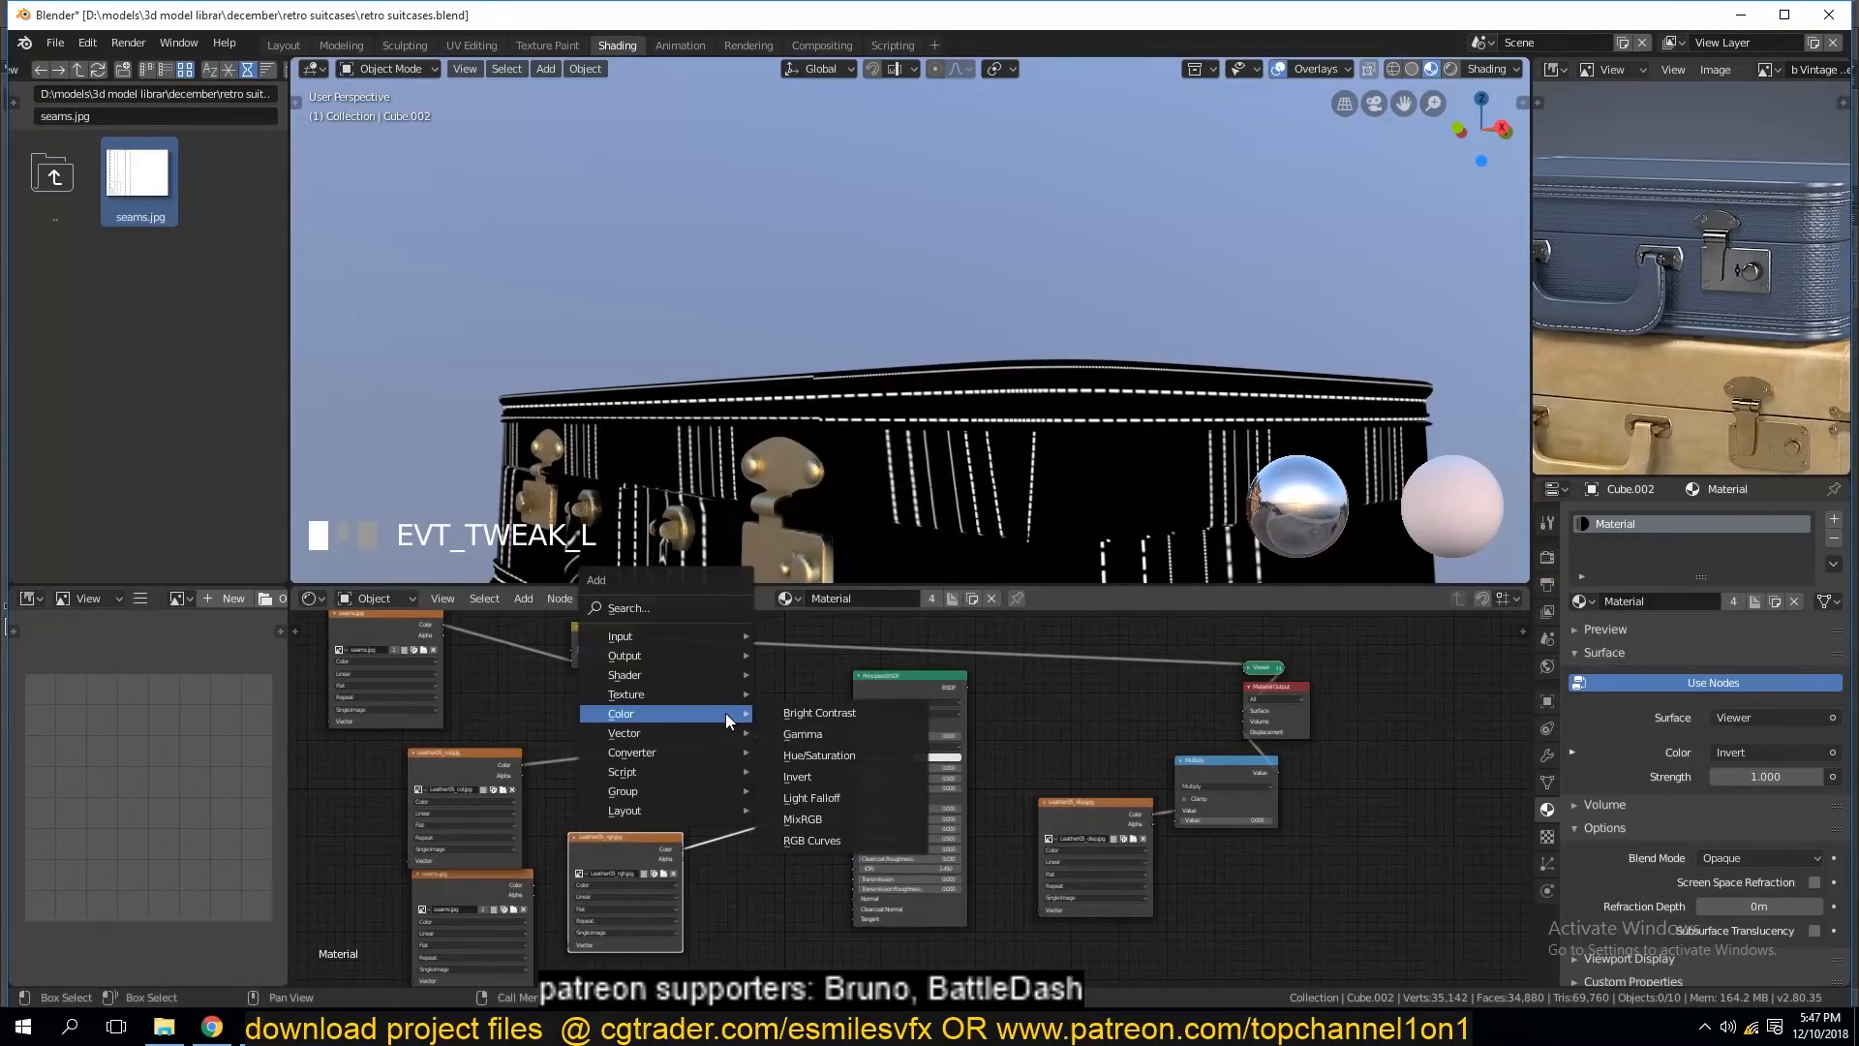
pyautogui.click(796, 777)
pyautogui.click(610, 647)
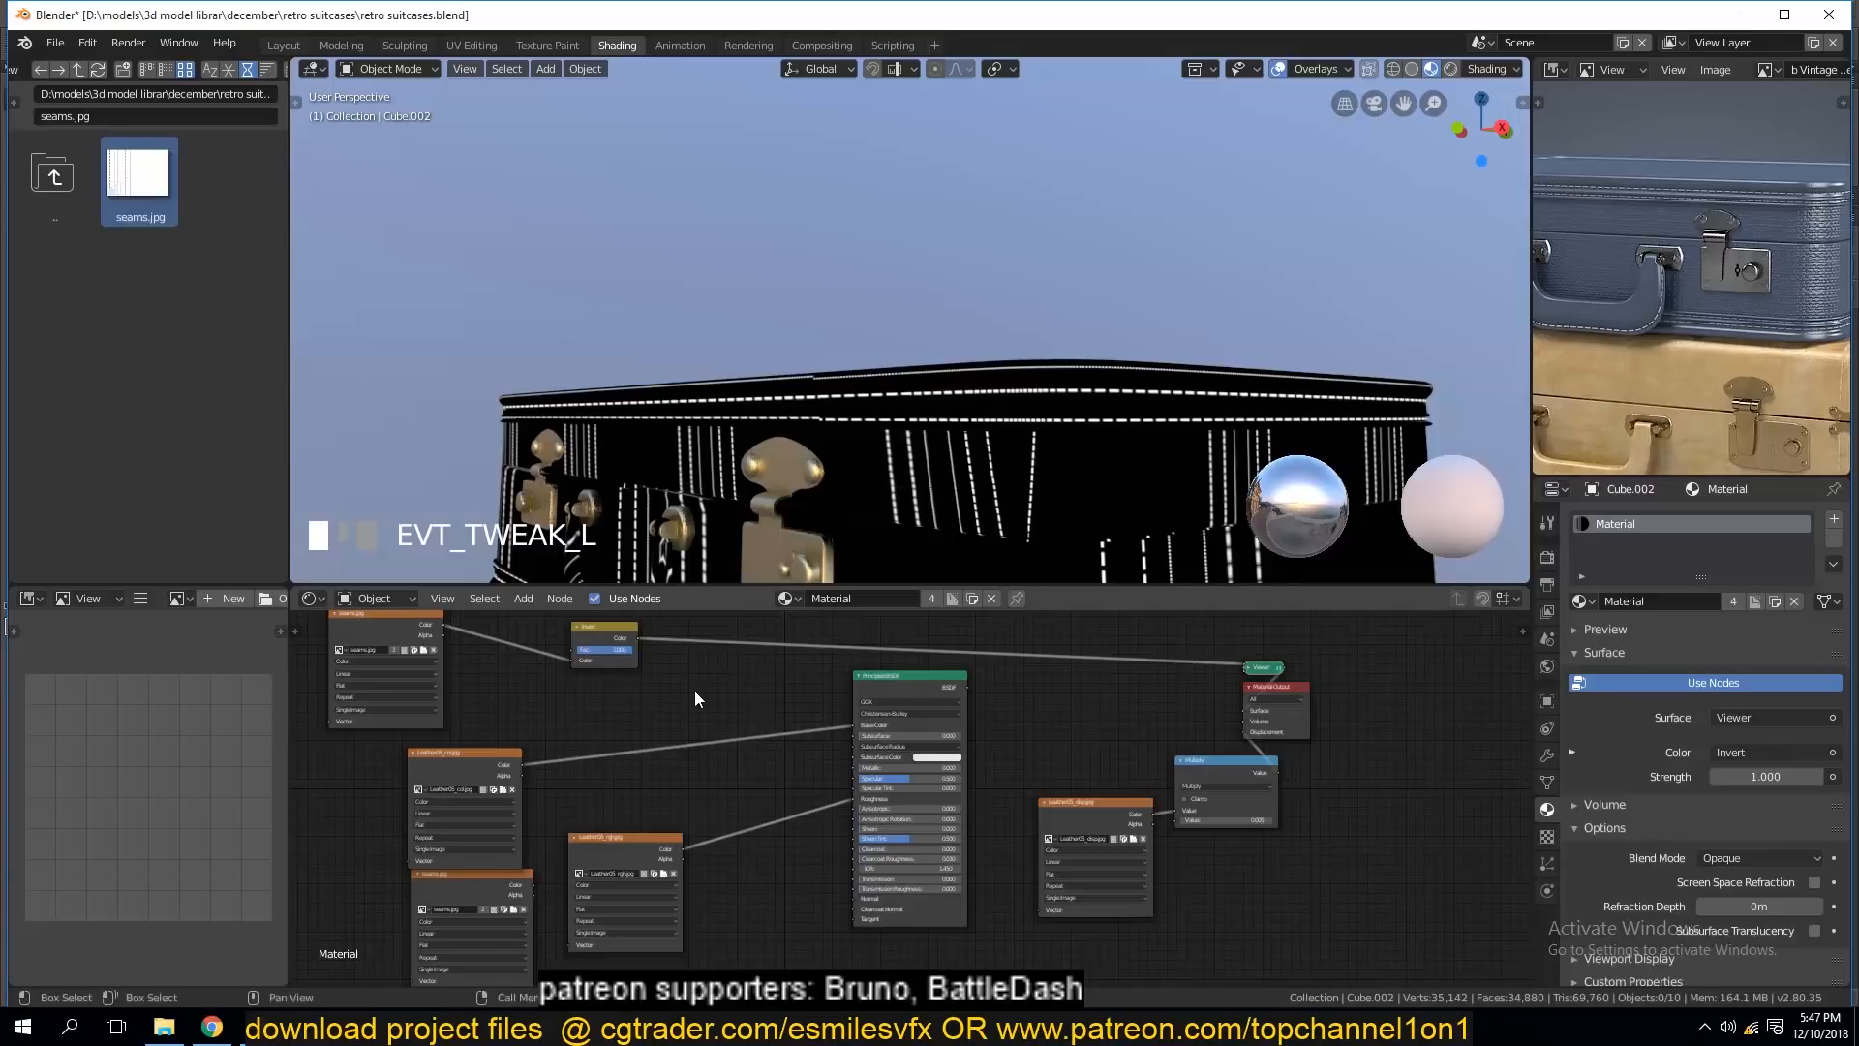
# Insert a Mix colour node between the Invert node and the Viewer, feed the leather colour texture into Color2, and save the file.
pyautogui.hotkey('shift', 'a')
pyautogui.moveTo(694, 690)
pyautogui.click(792, 792)
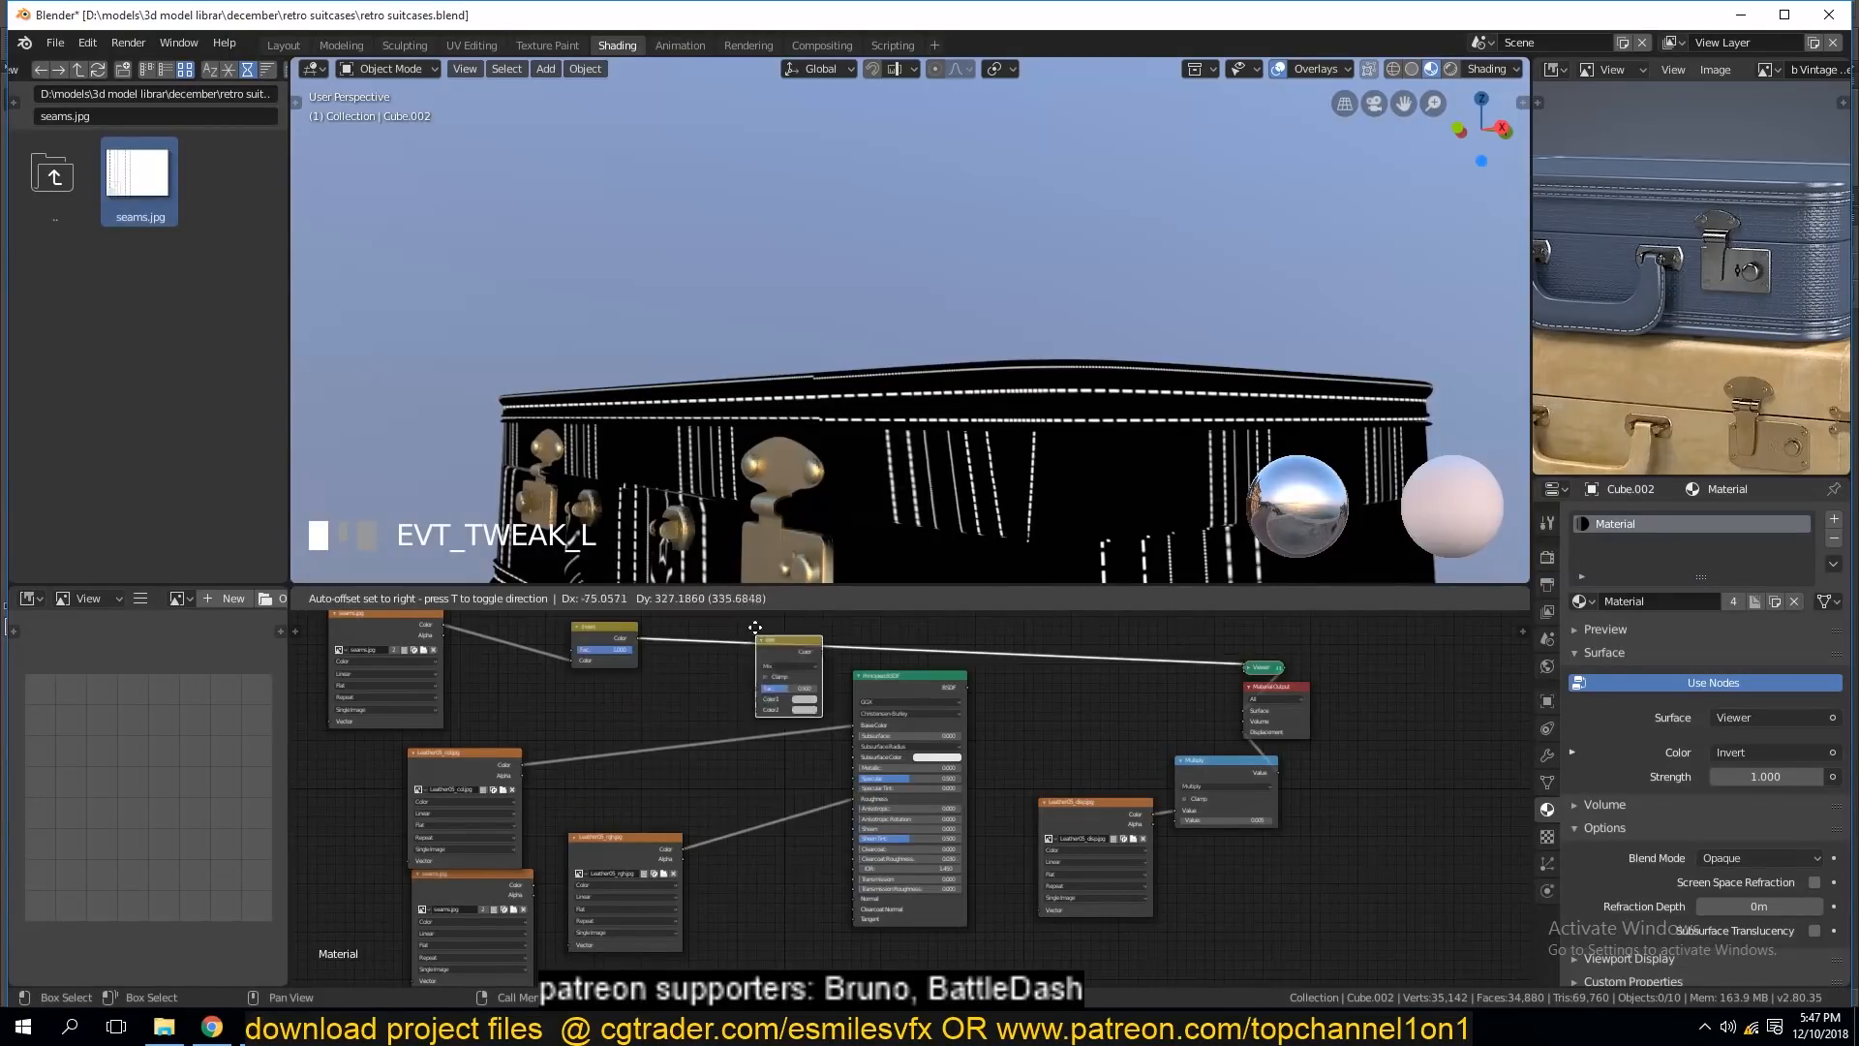
pyautogui.click(753, 621)
pyautogui.moveTo(522, 765); pyautogui.dragTo(752, 689)
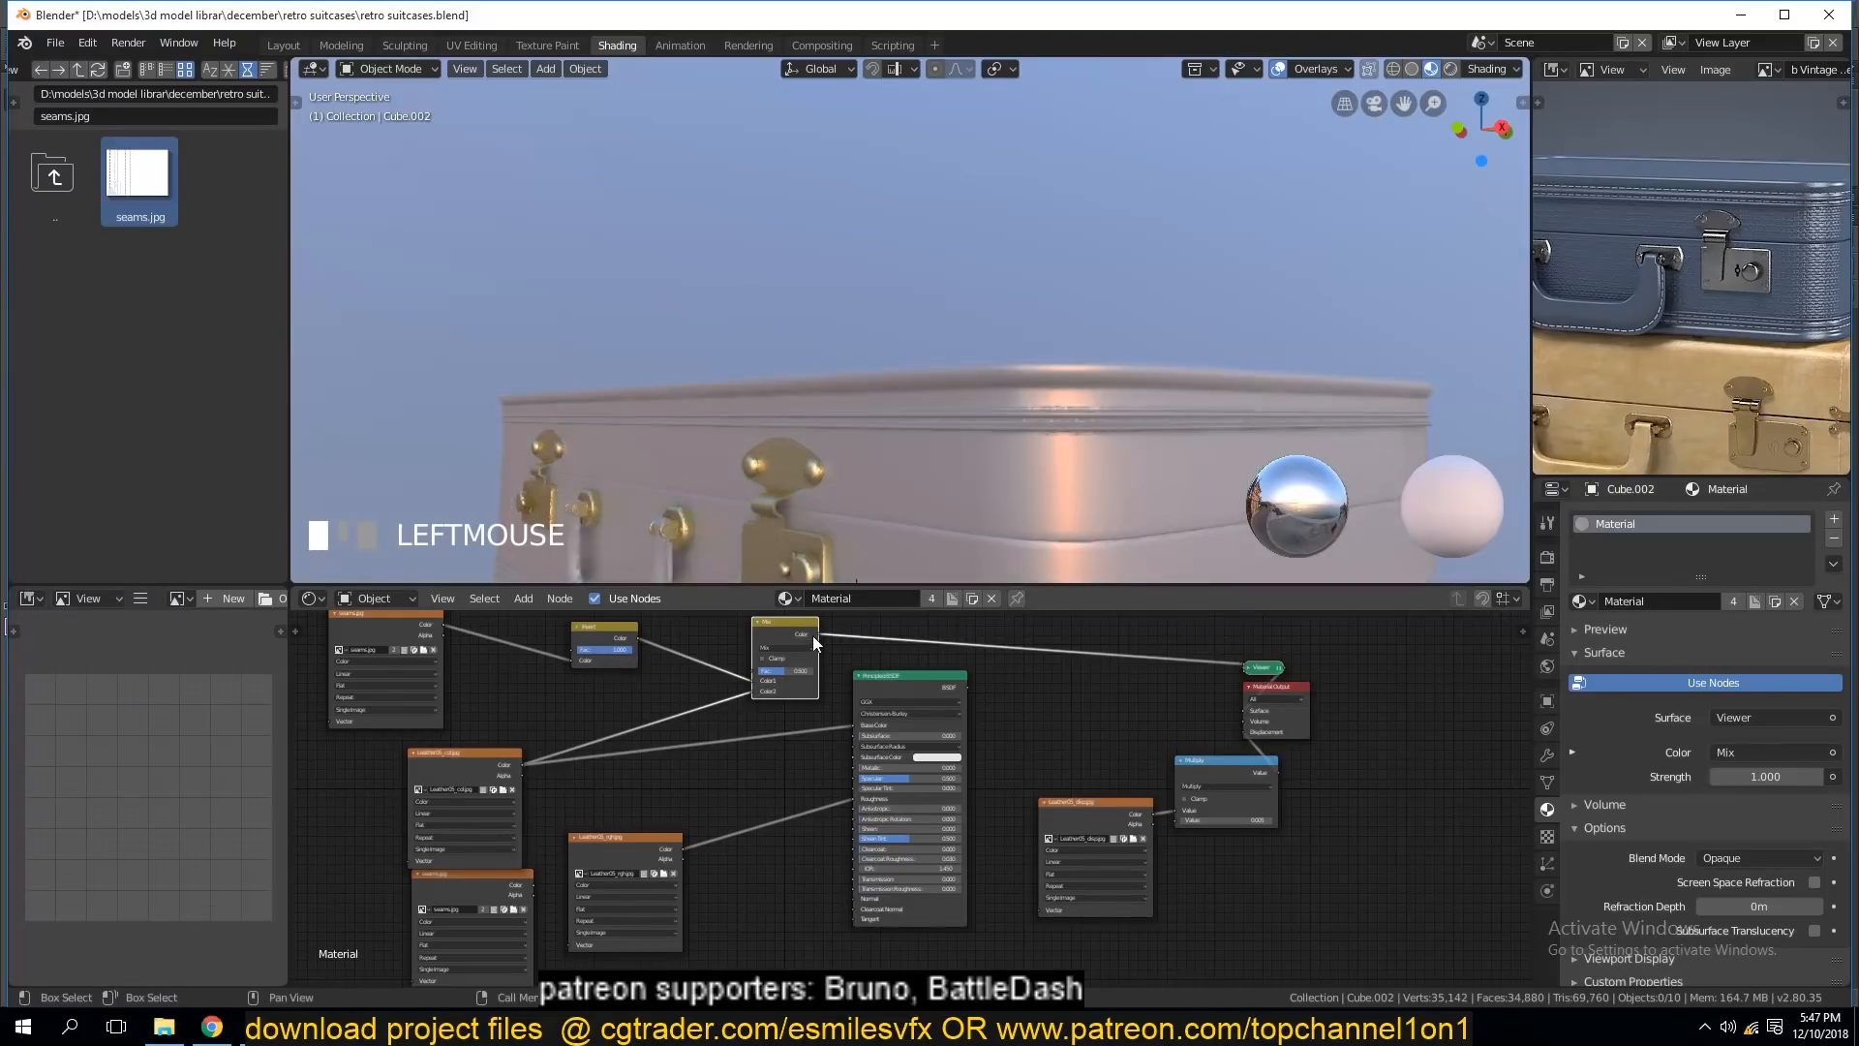
pyautogui.moveTo(799, 629); pyautogui.dragTo(758, 654)
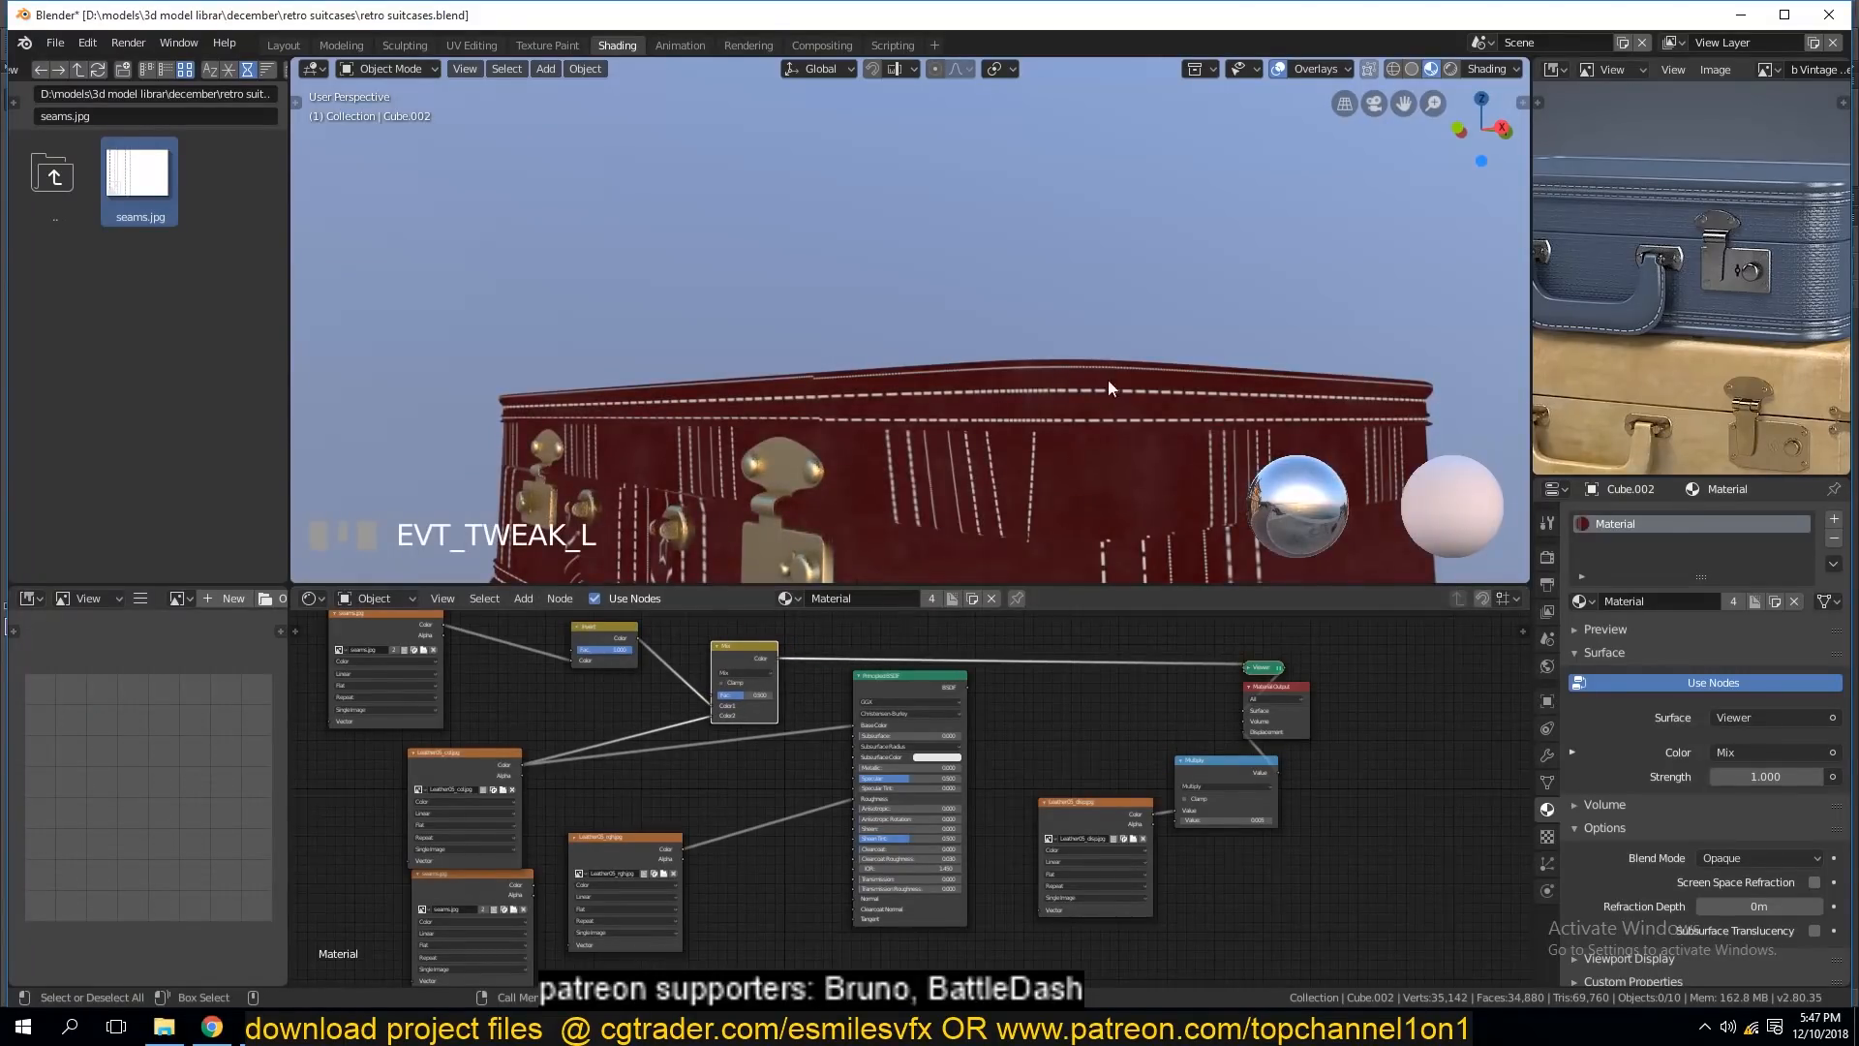
pyautogui.moveTo(883, 516); pyautogui.dragTo(957, 488, button='middle')
pyautogui.hotkey('ctrl', 's')
pyautogui.moveTo(821, 410); pyautogui.dragTo(792, 368, button='middle')
pyautogui.scroll(1, 764, 676)
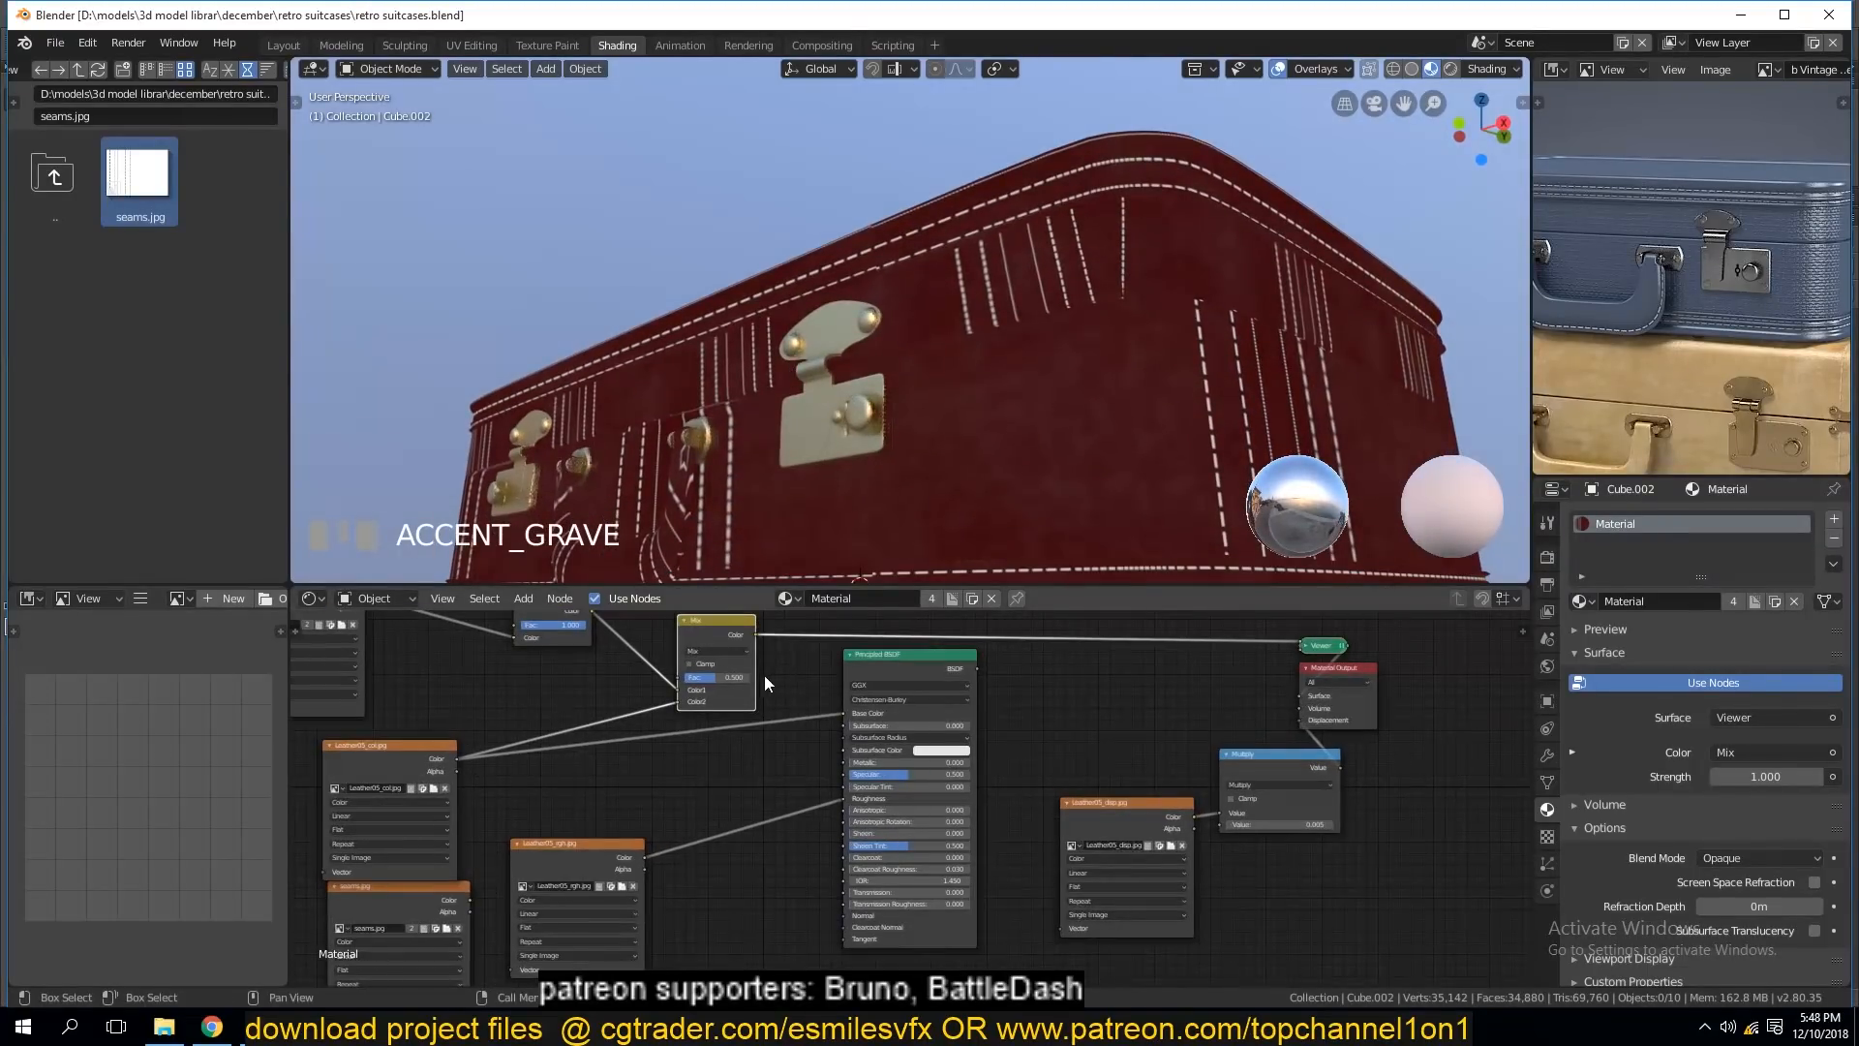
# Try Multiply blending at factor 1.000 on the Mix node, with leather colour as Color1 and inverted seams as Color2.
pyautogui.moveTo(688, 678); pyautogui.dragTo(752, 678)
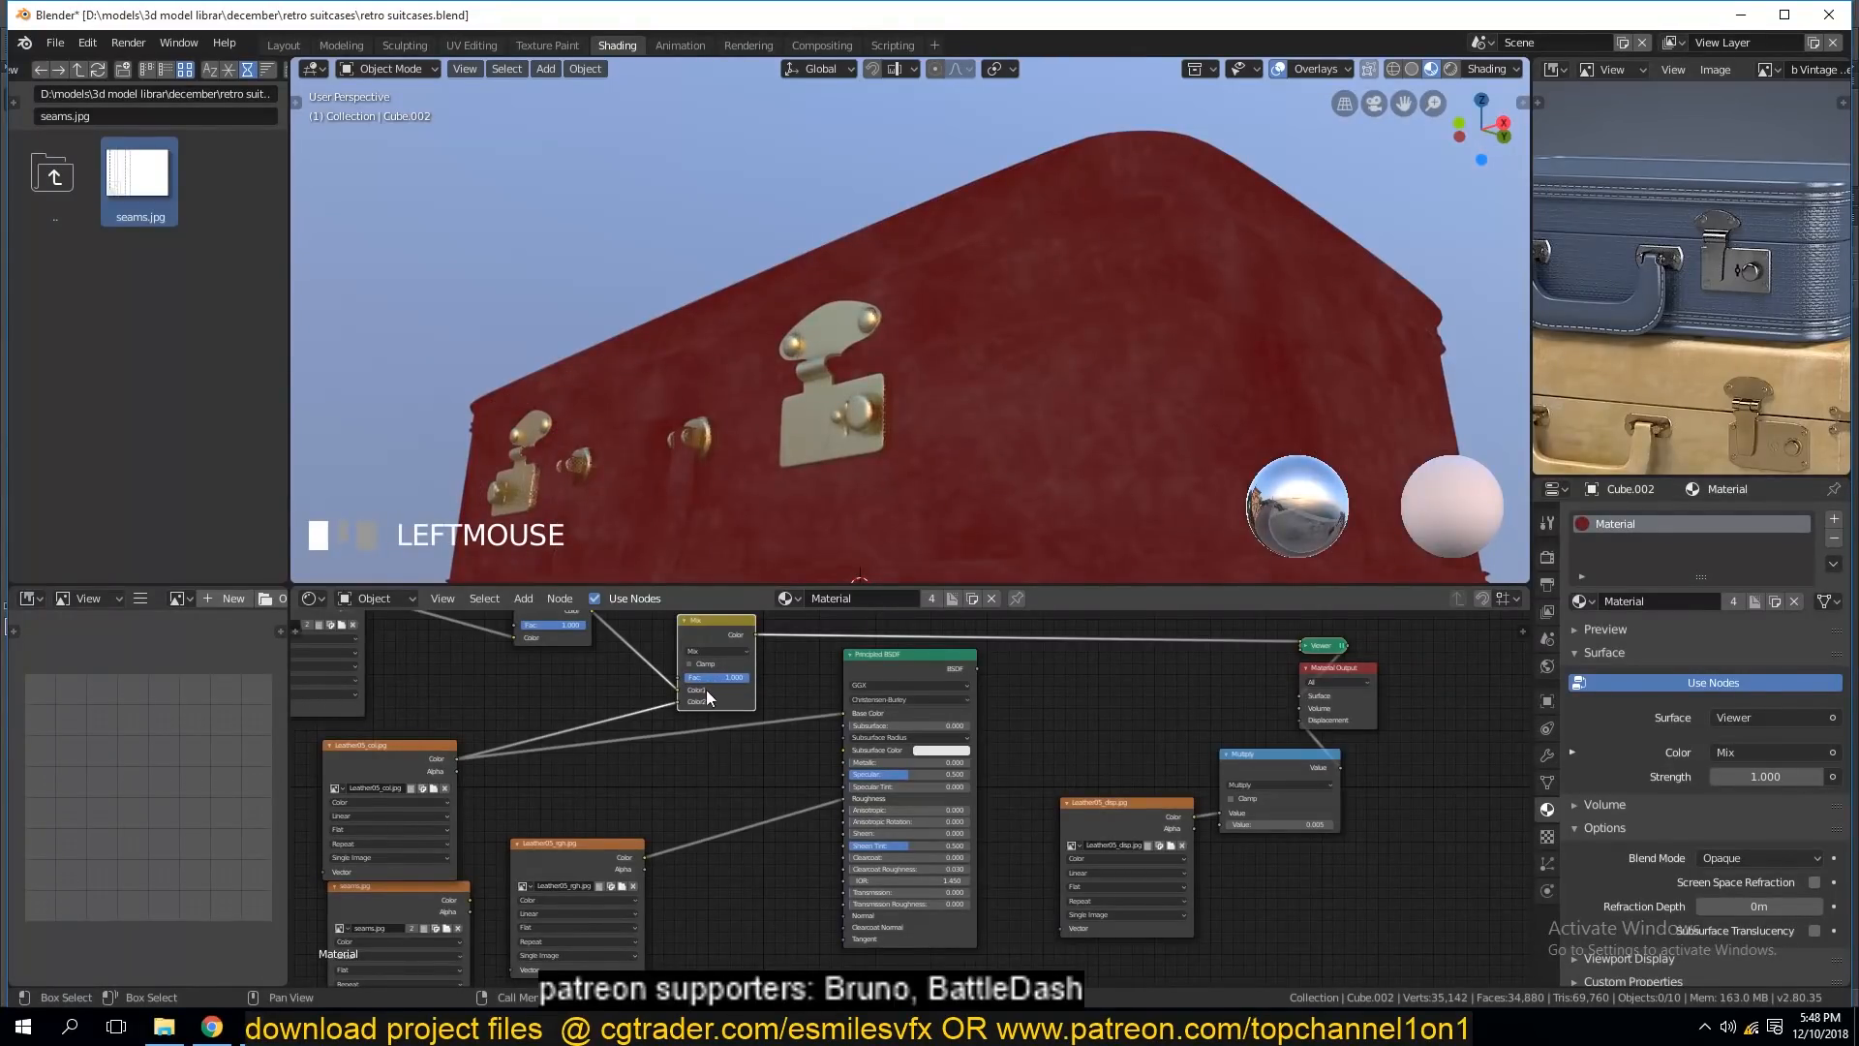
pyautogui.click(721, 652)
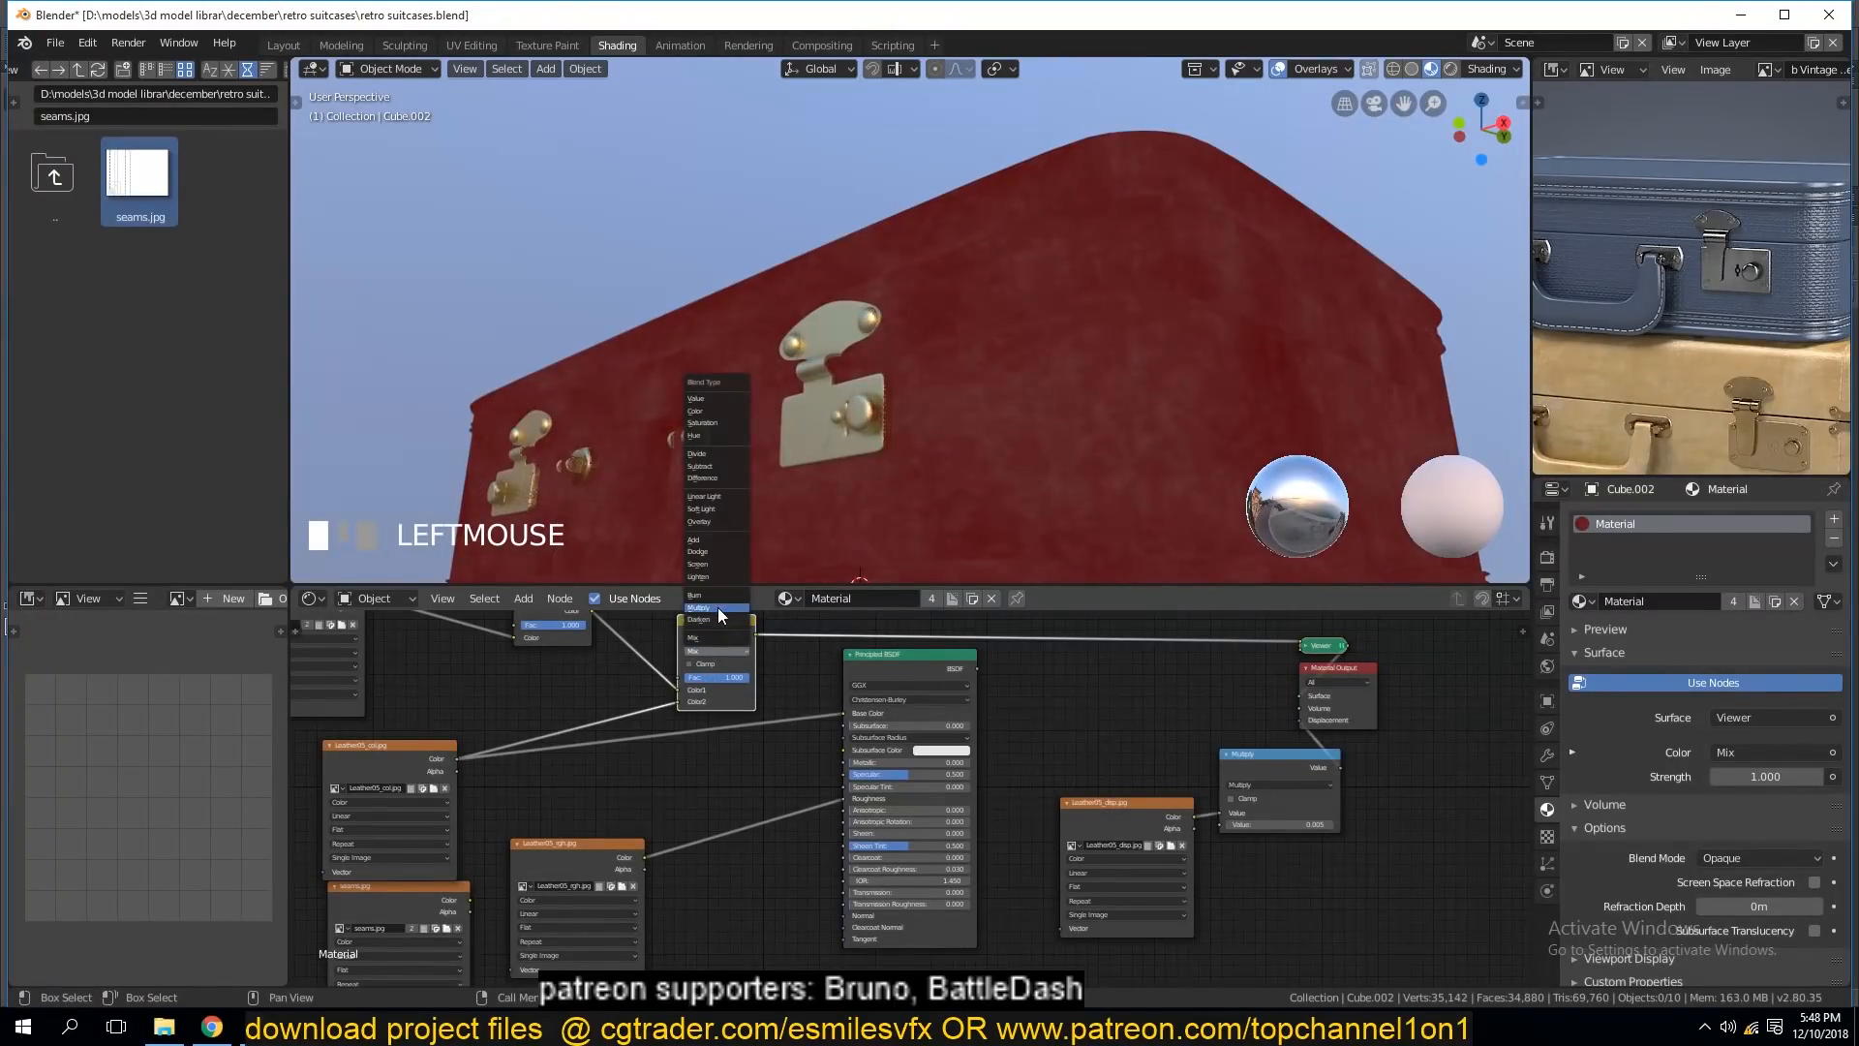
pyautogui.click(718, 607)
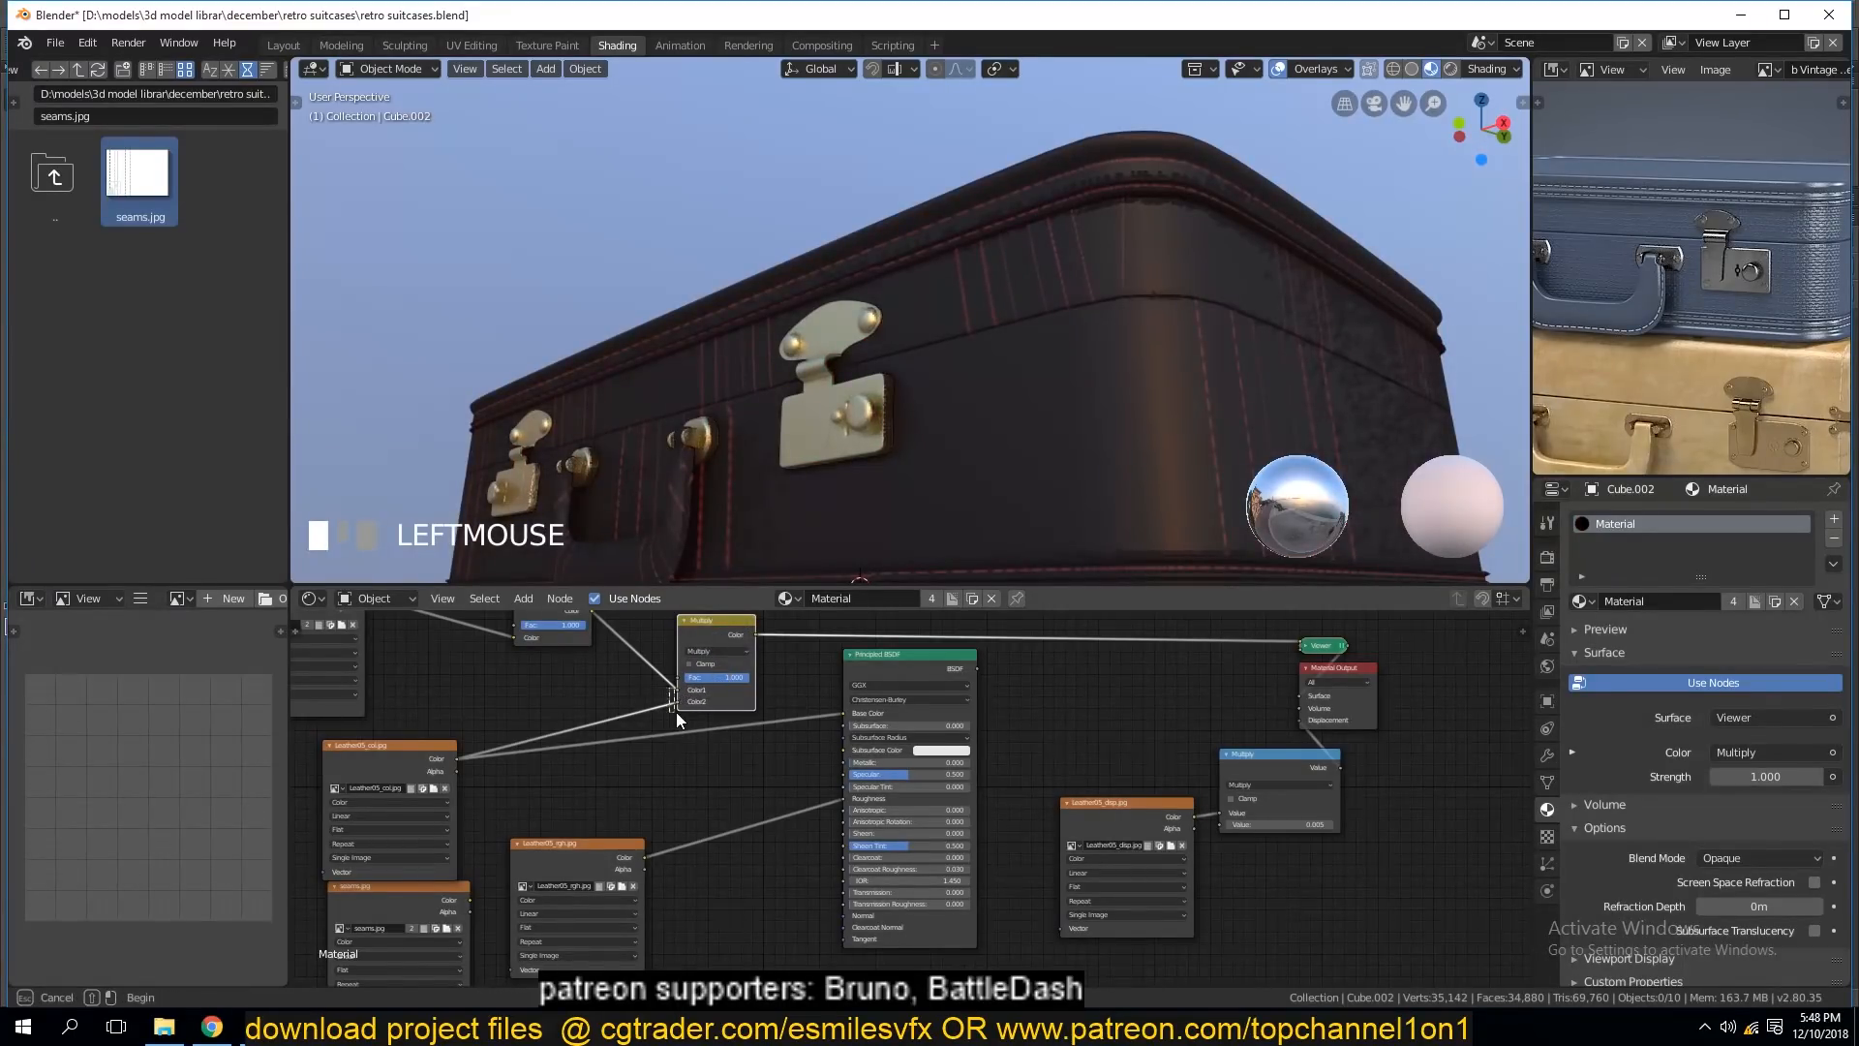
pyautogui.moveTo(679, 689); pyautogui.dragTo(688, 707)
pyautogui.scroll(-1, 598, 641)
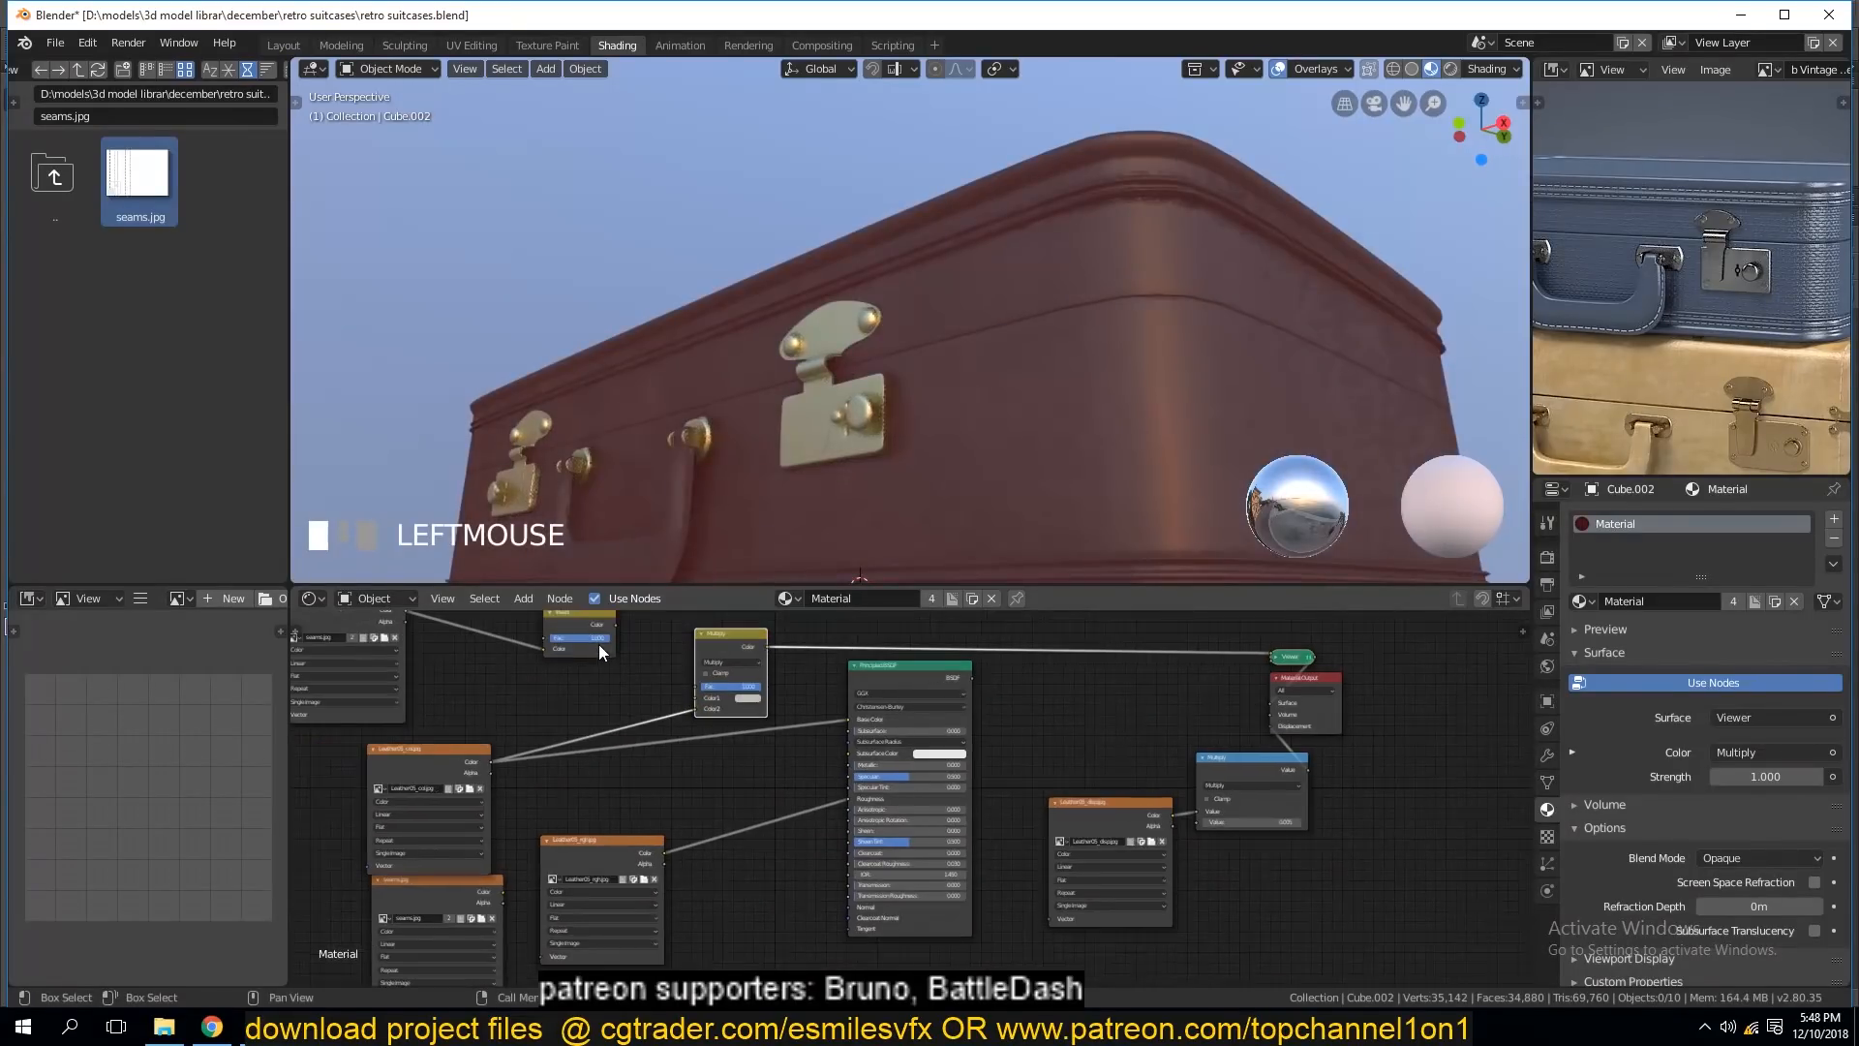
pyautogui.moveTo(612, 625); pyautogui.dragTo(700, 712)
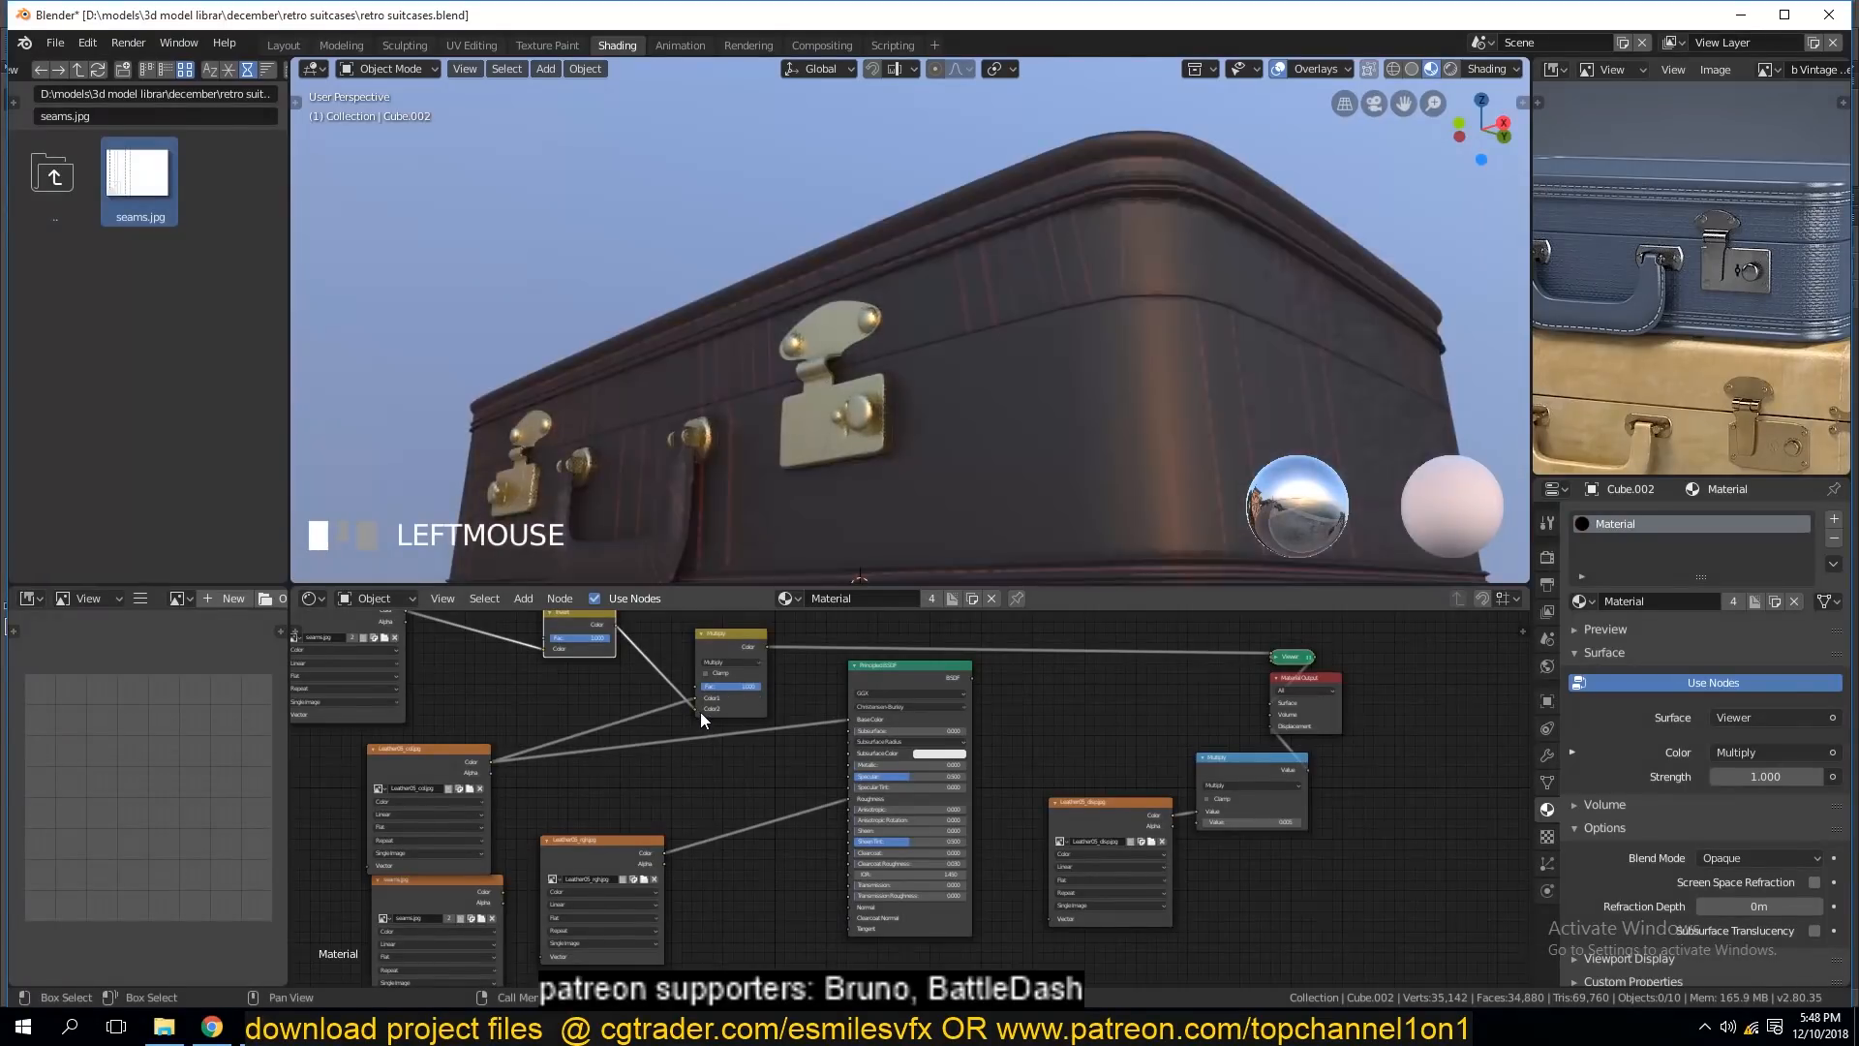
pyautogui.press('`')
pyautogui.click(933, 432)
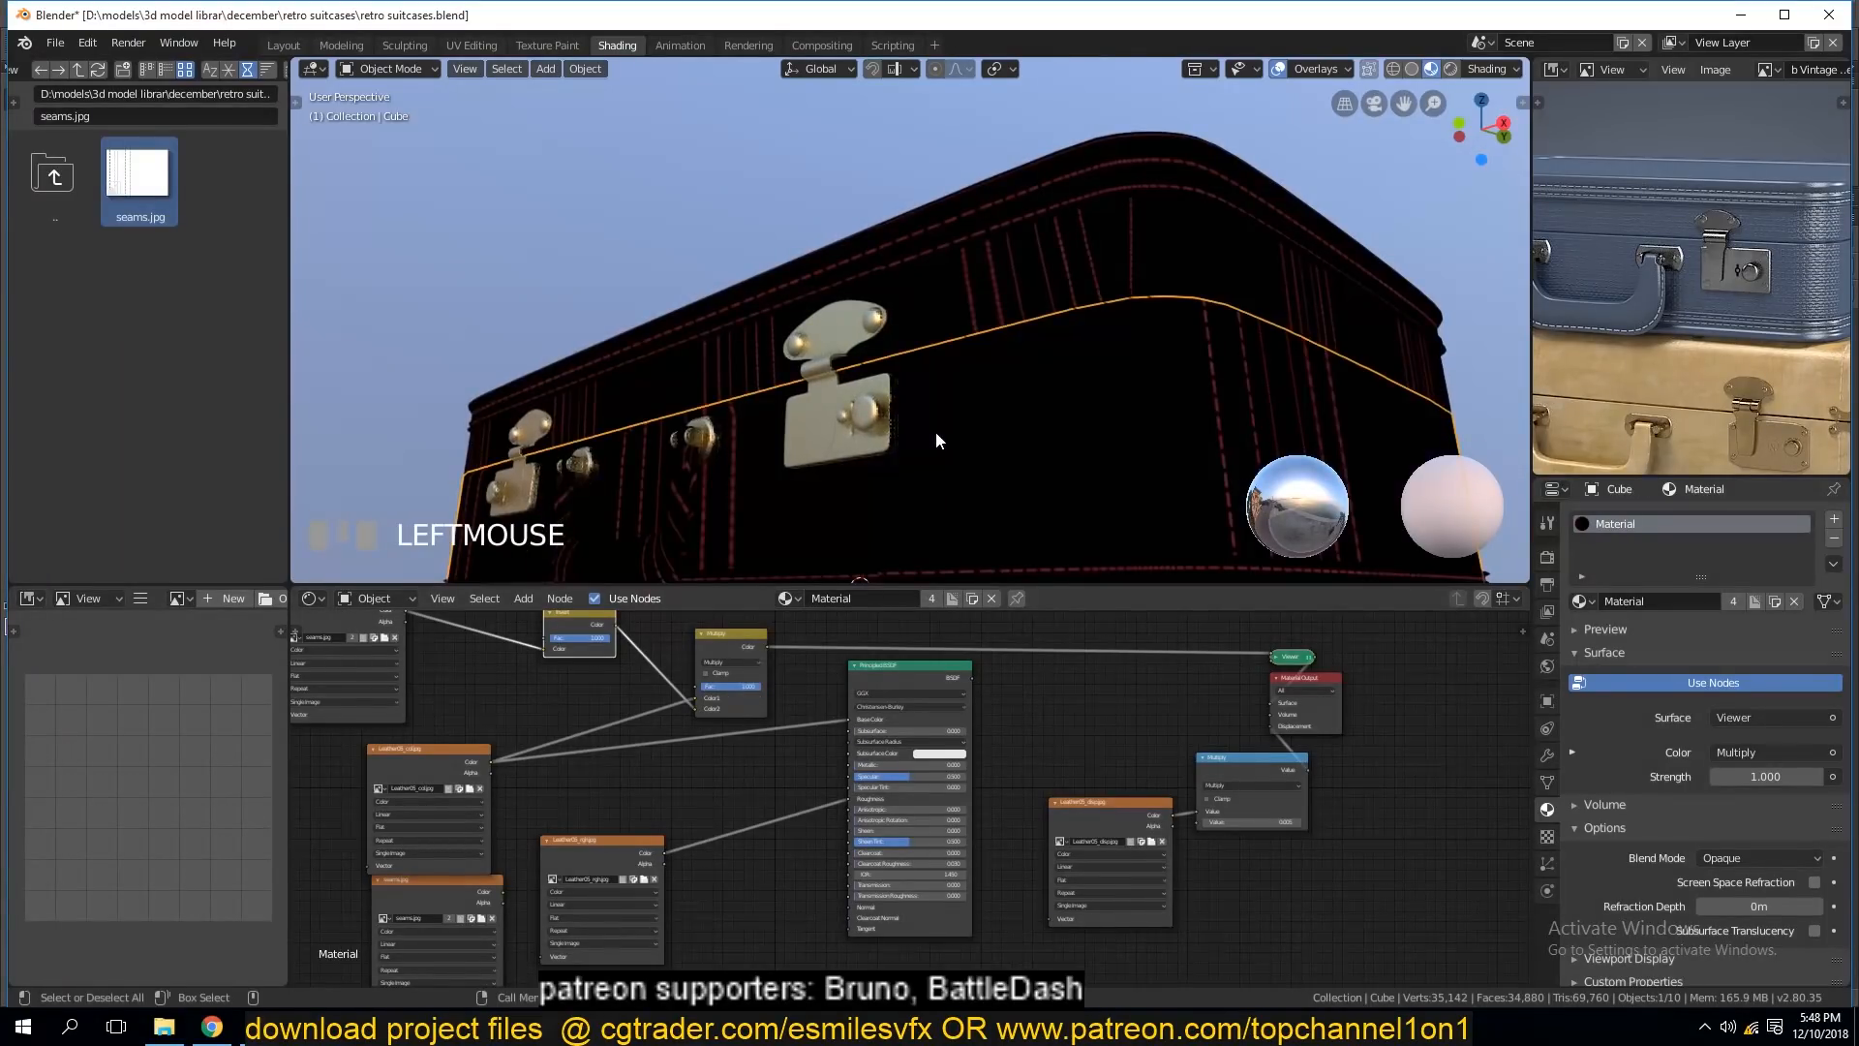
pyautogui.press('a')
pyautogui.scroll(-1, 601, 629)
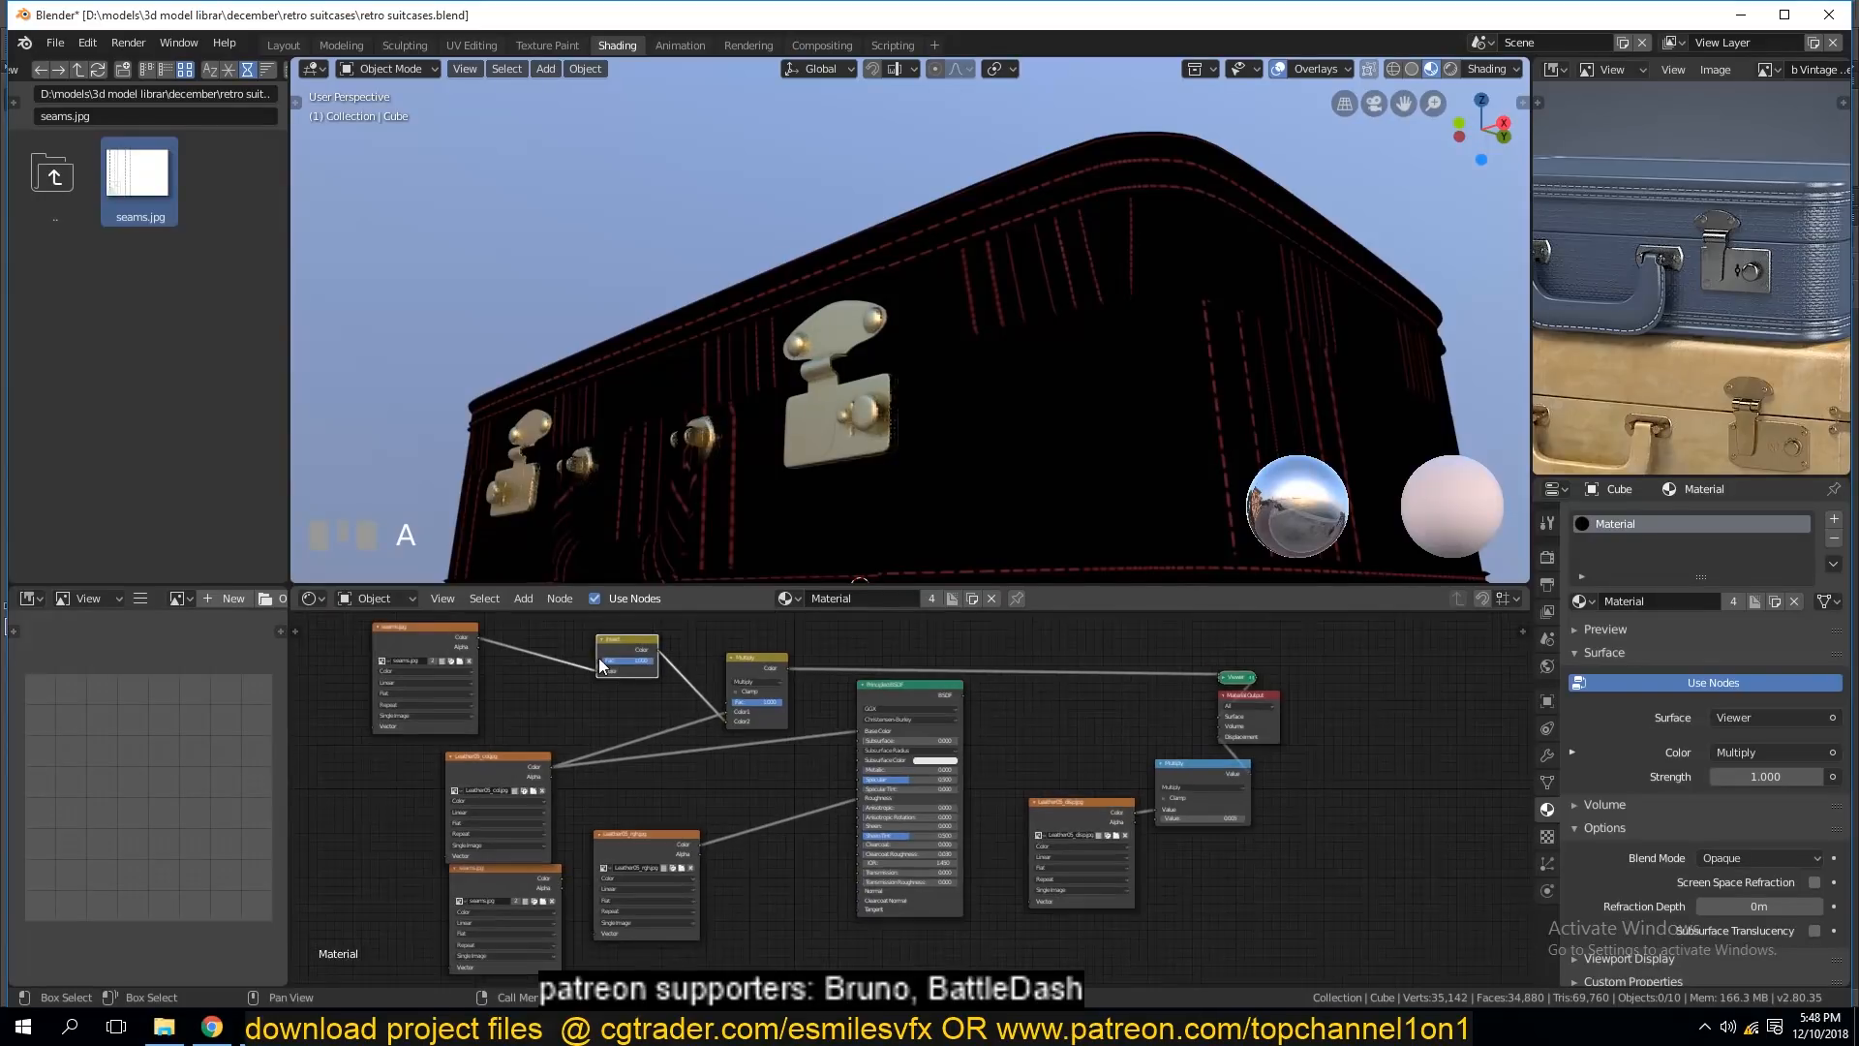
# Rewire seams.jpg from the Invert node to the Multiply node's factor and disconnect Invert from its Color2 input.
pyautogui.moveTo(588, 667); pyautogui.dragTo(560, 671)
pyautogui.moveTo(689, 717); pyautogui.dragTo(727, 705)
pyautogui.scroll(2, 752, 718)
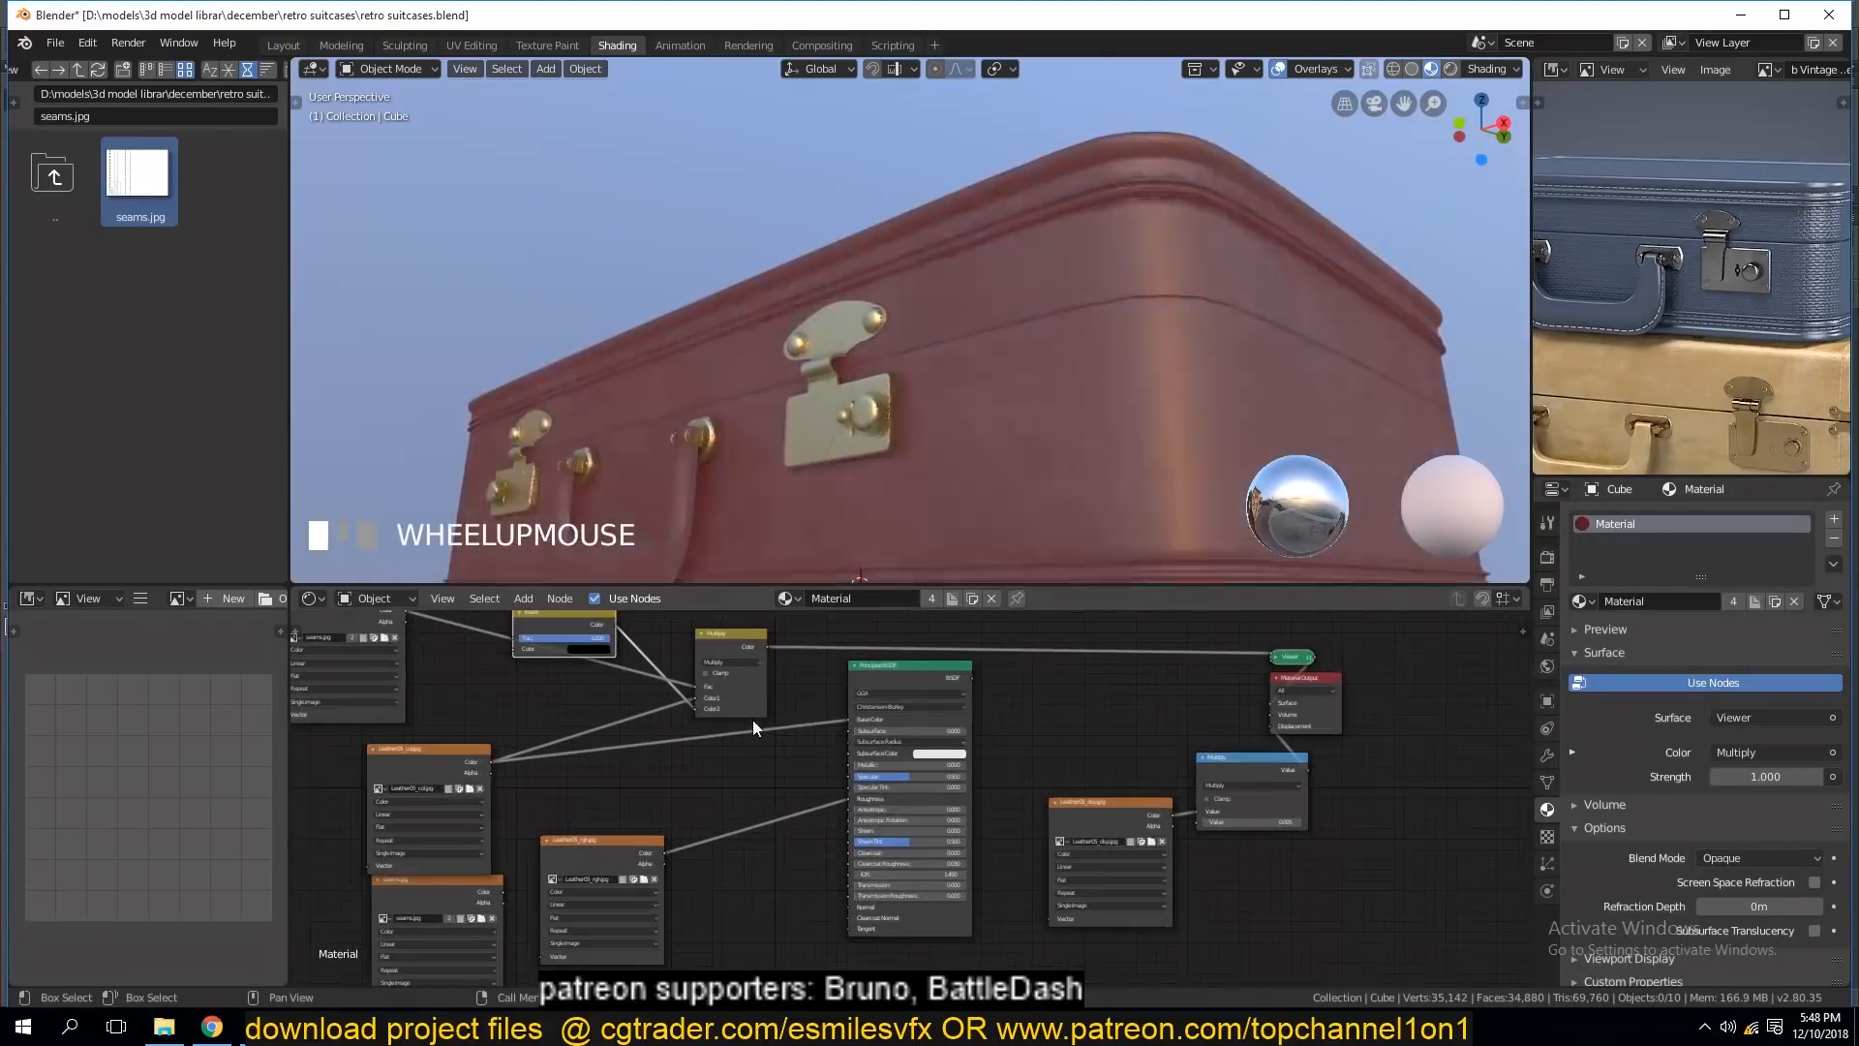
pyautogui.click(550, 643)
pyautogui.moveTo(695, 704); pyautogui.dragTo(686, 714)
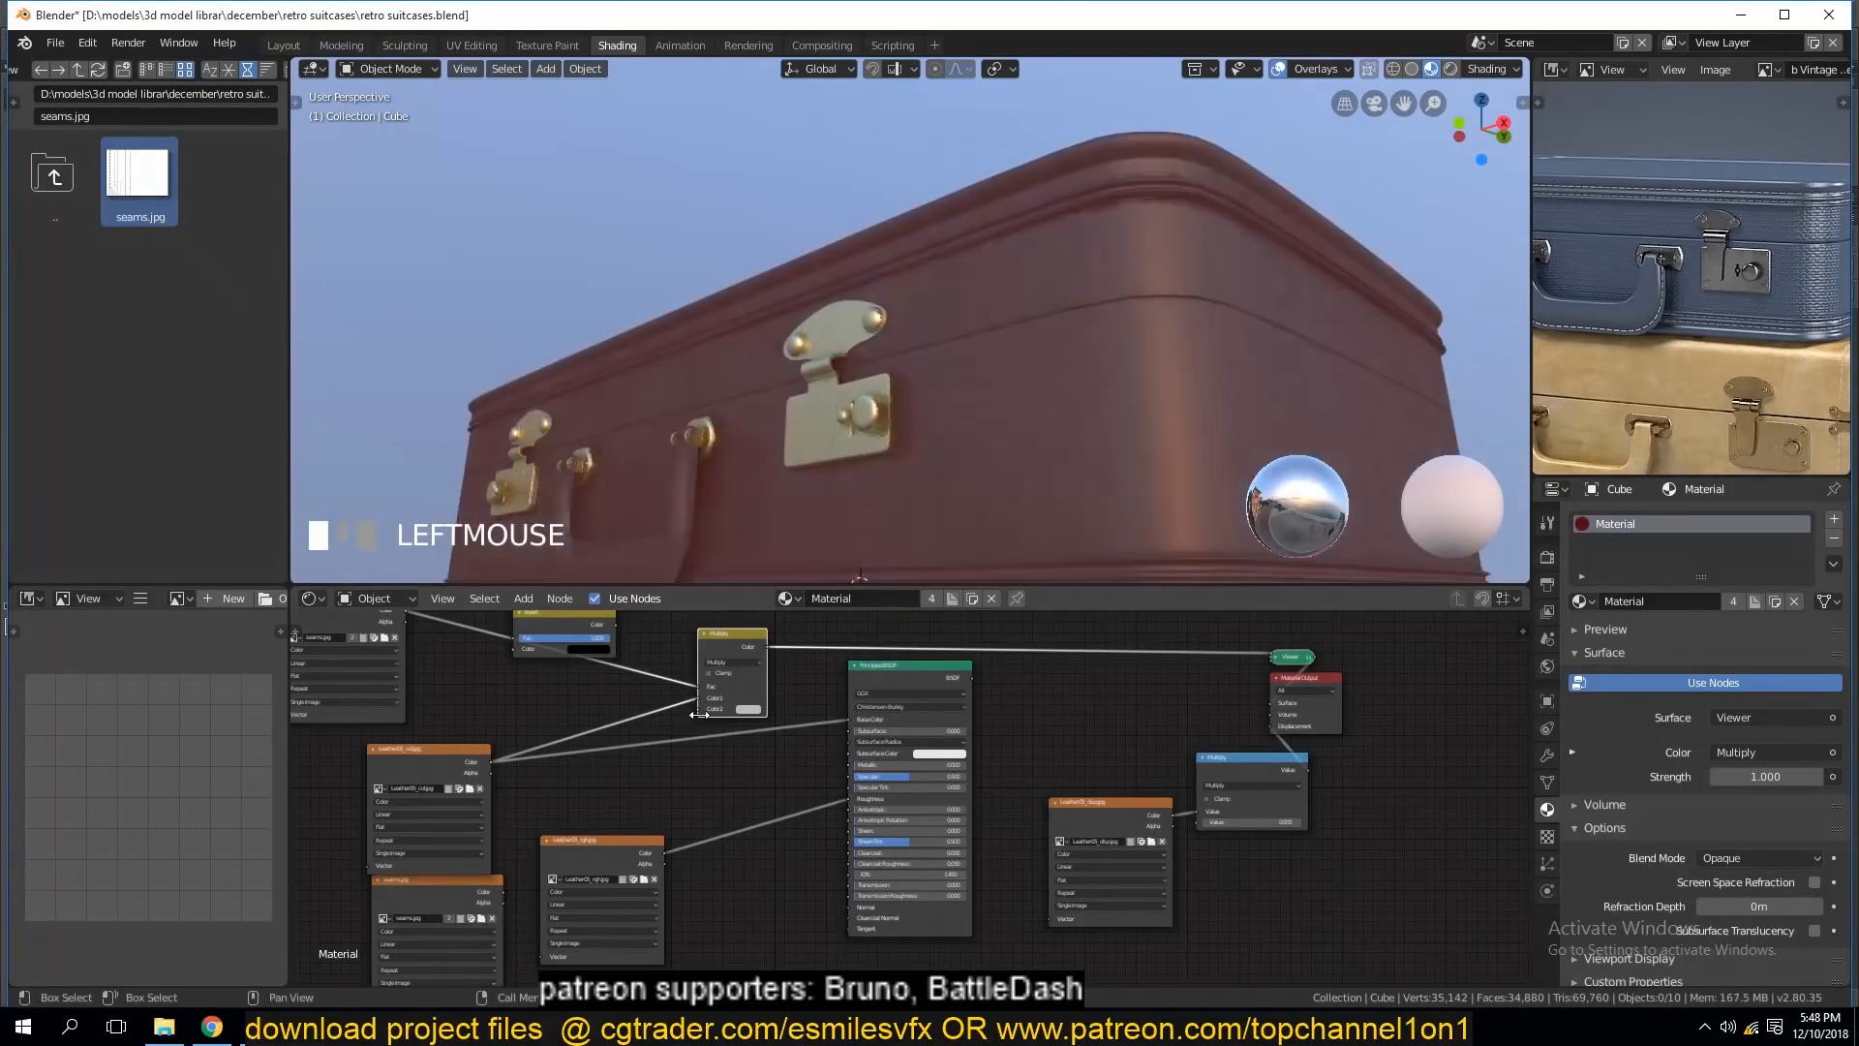
pyautogui.hotkey('shift', '`')
pyautogui.scroll(4, 900, 410)
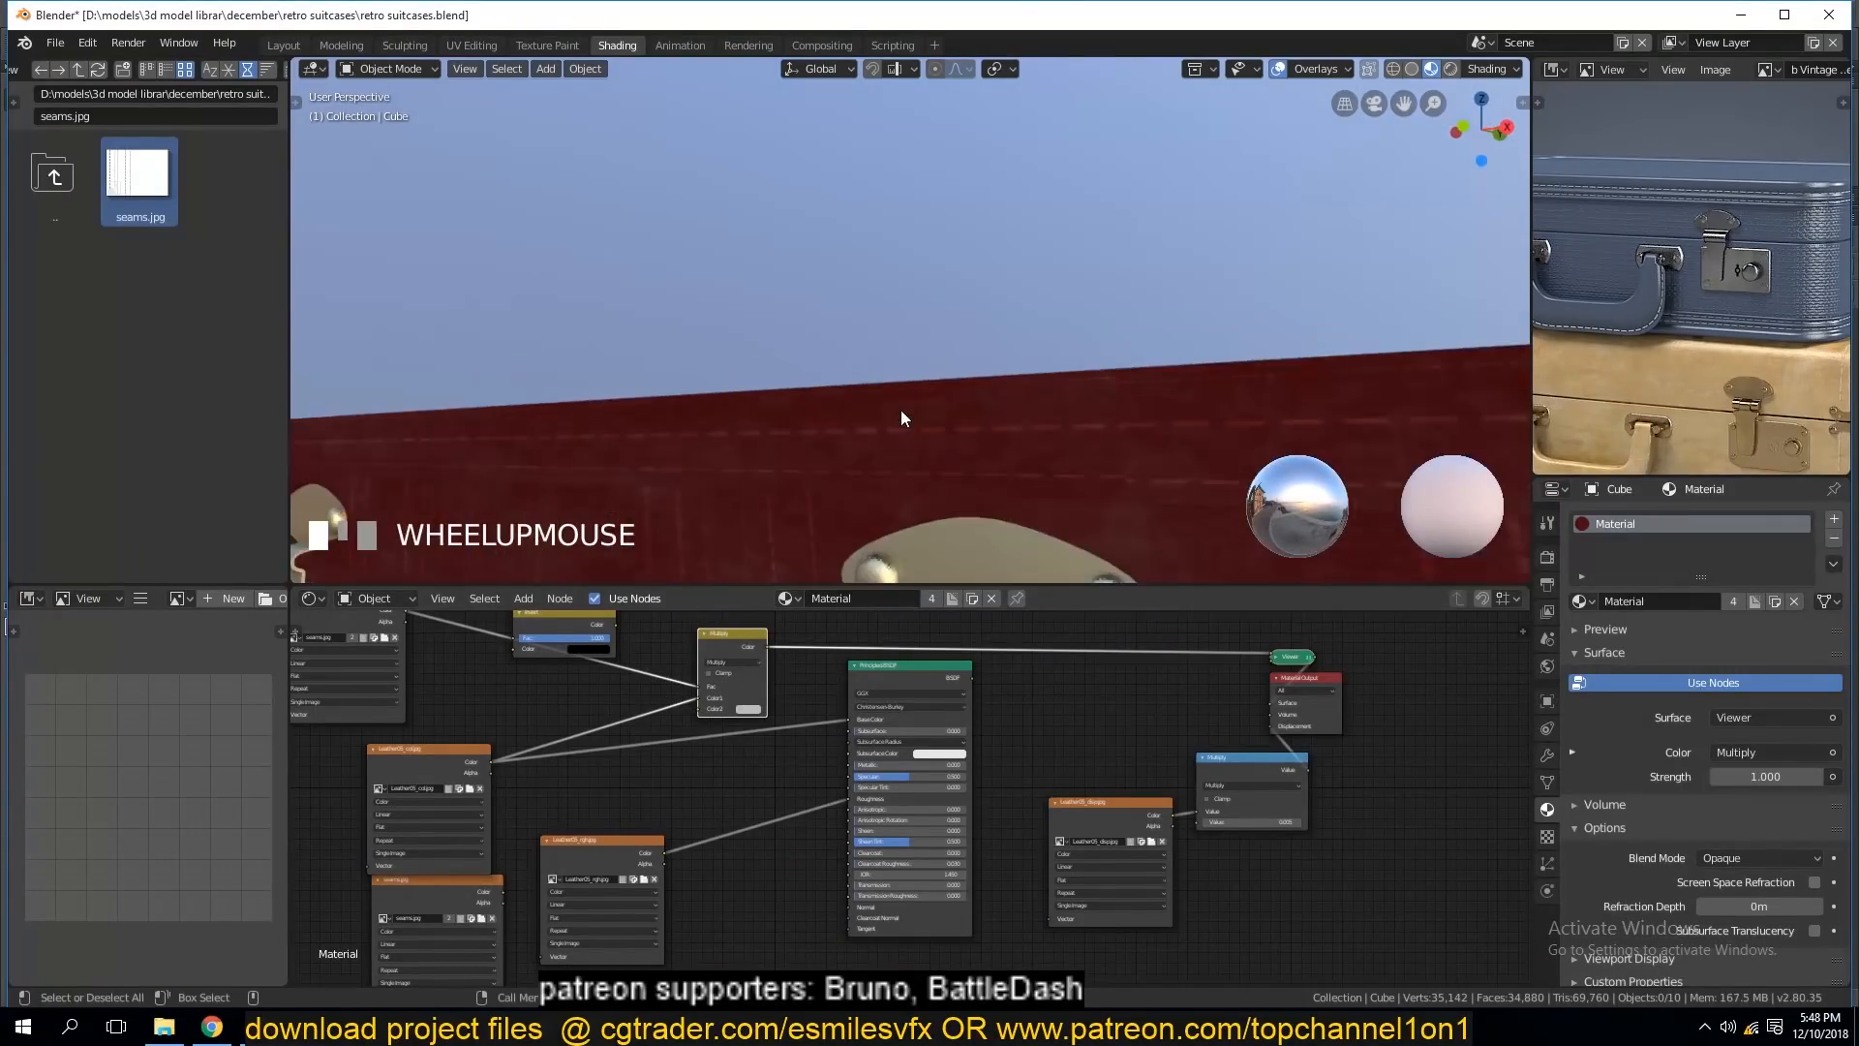
pyautogui.moveTo(903, 408); pyautogui.dragTo(911, 391, button='middle')
# Set the seam blending node back to Mix and move the leather colour link to its Color2 input.
pyautogui.click(729, 663)
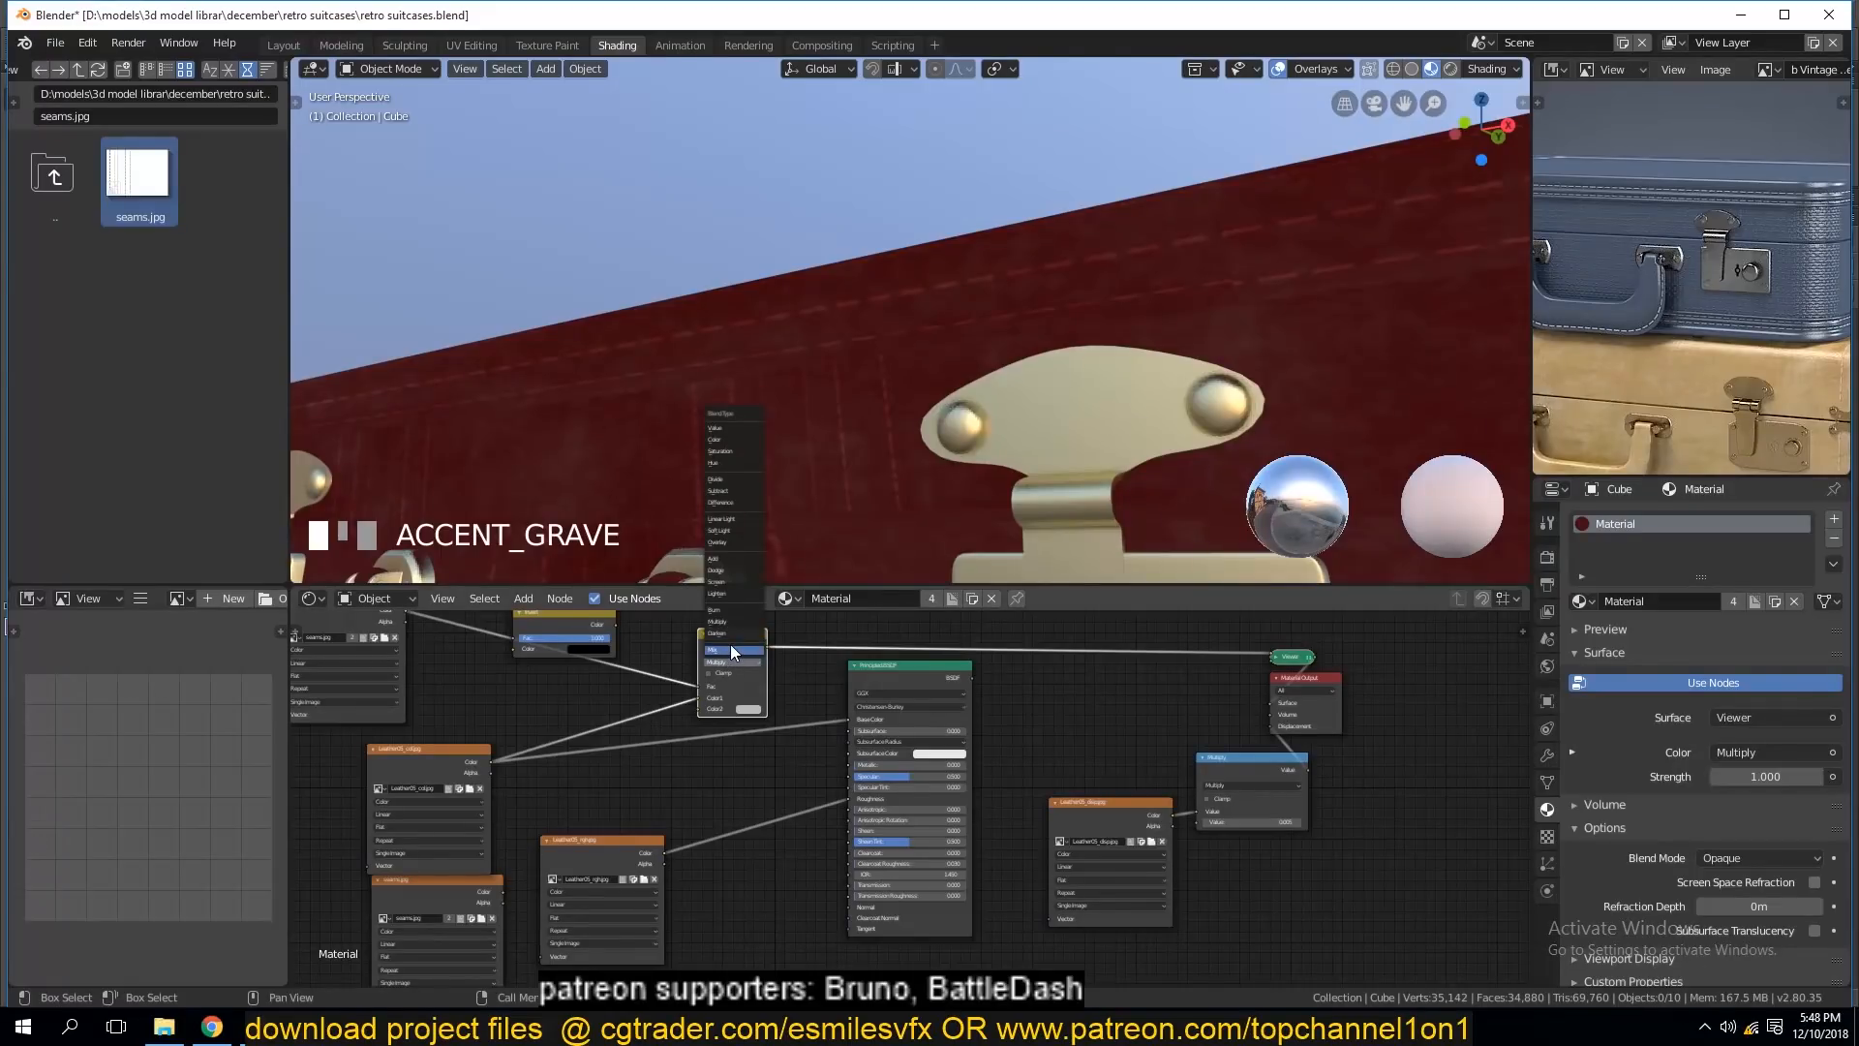
pyautogui.click(730, 649)
pyautogui.hotkey('shift', '`')
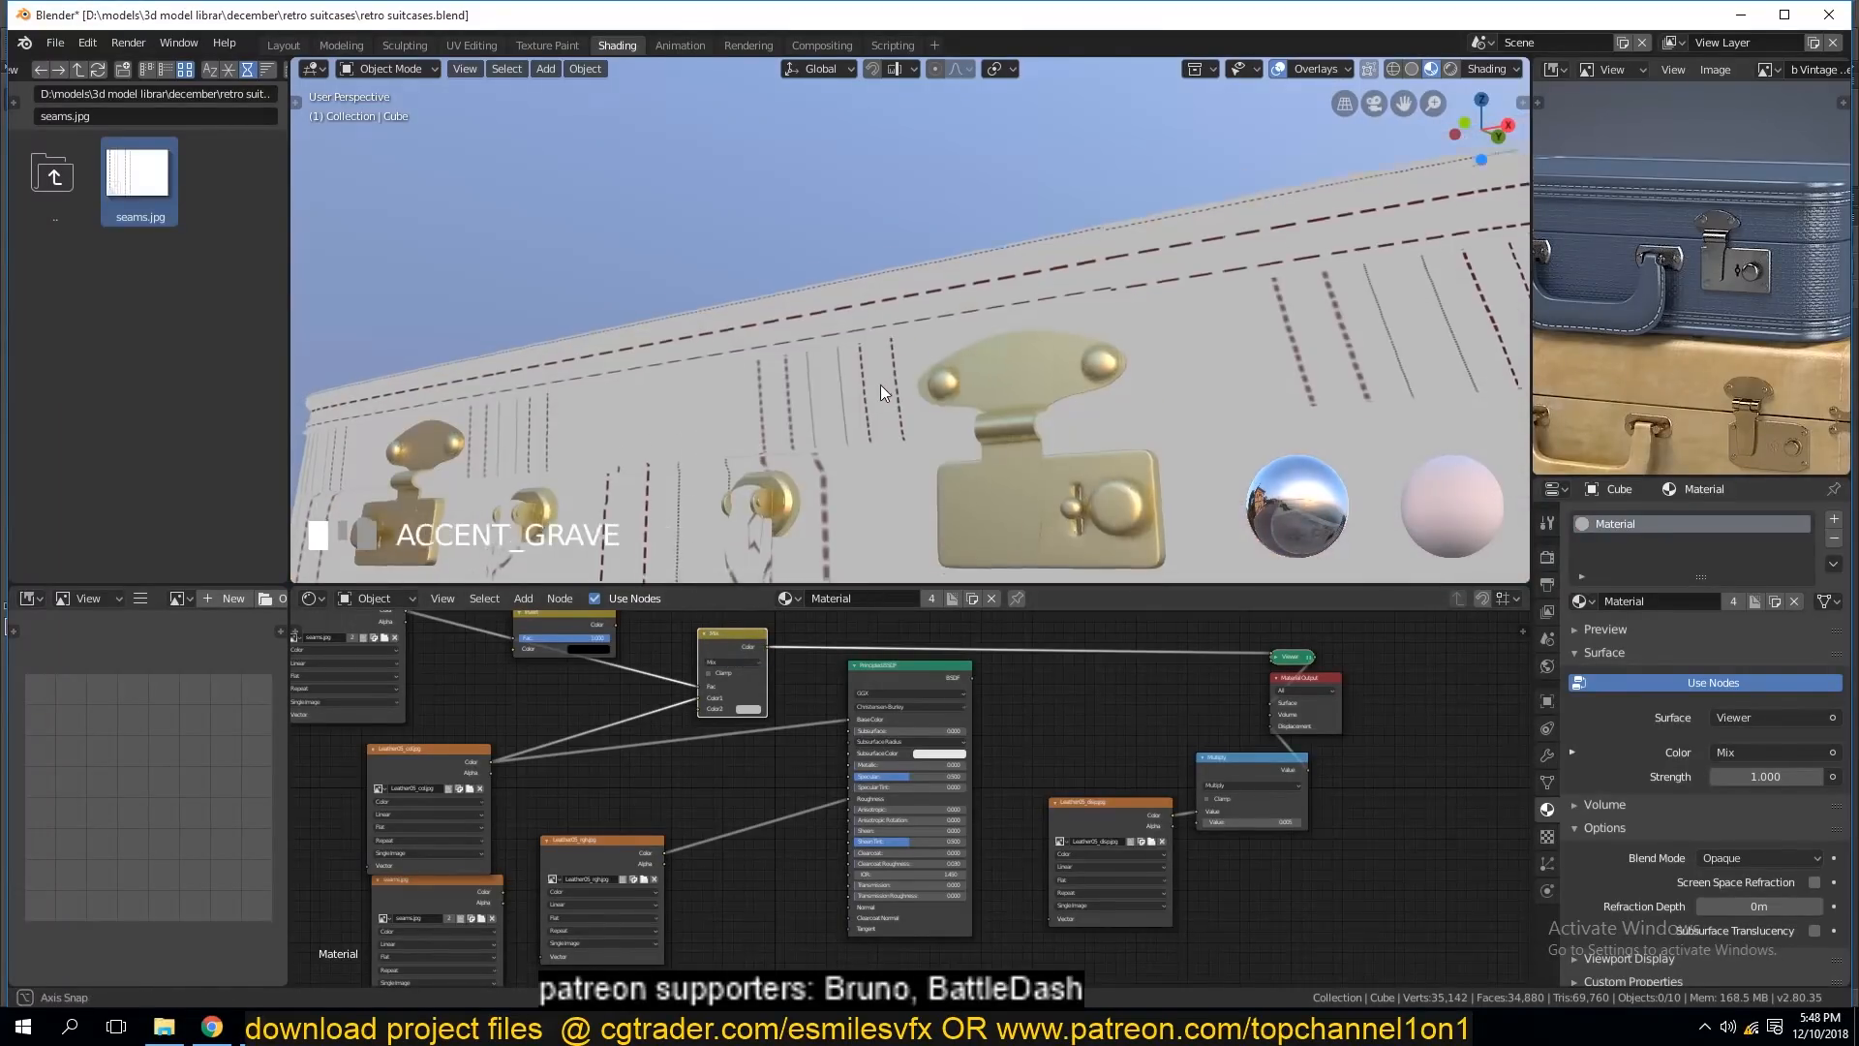
pyautogui.moveTo(706, 695); pyautogui.dragTo(691, 712)
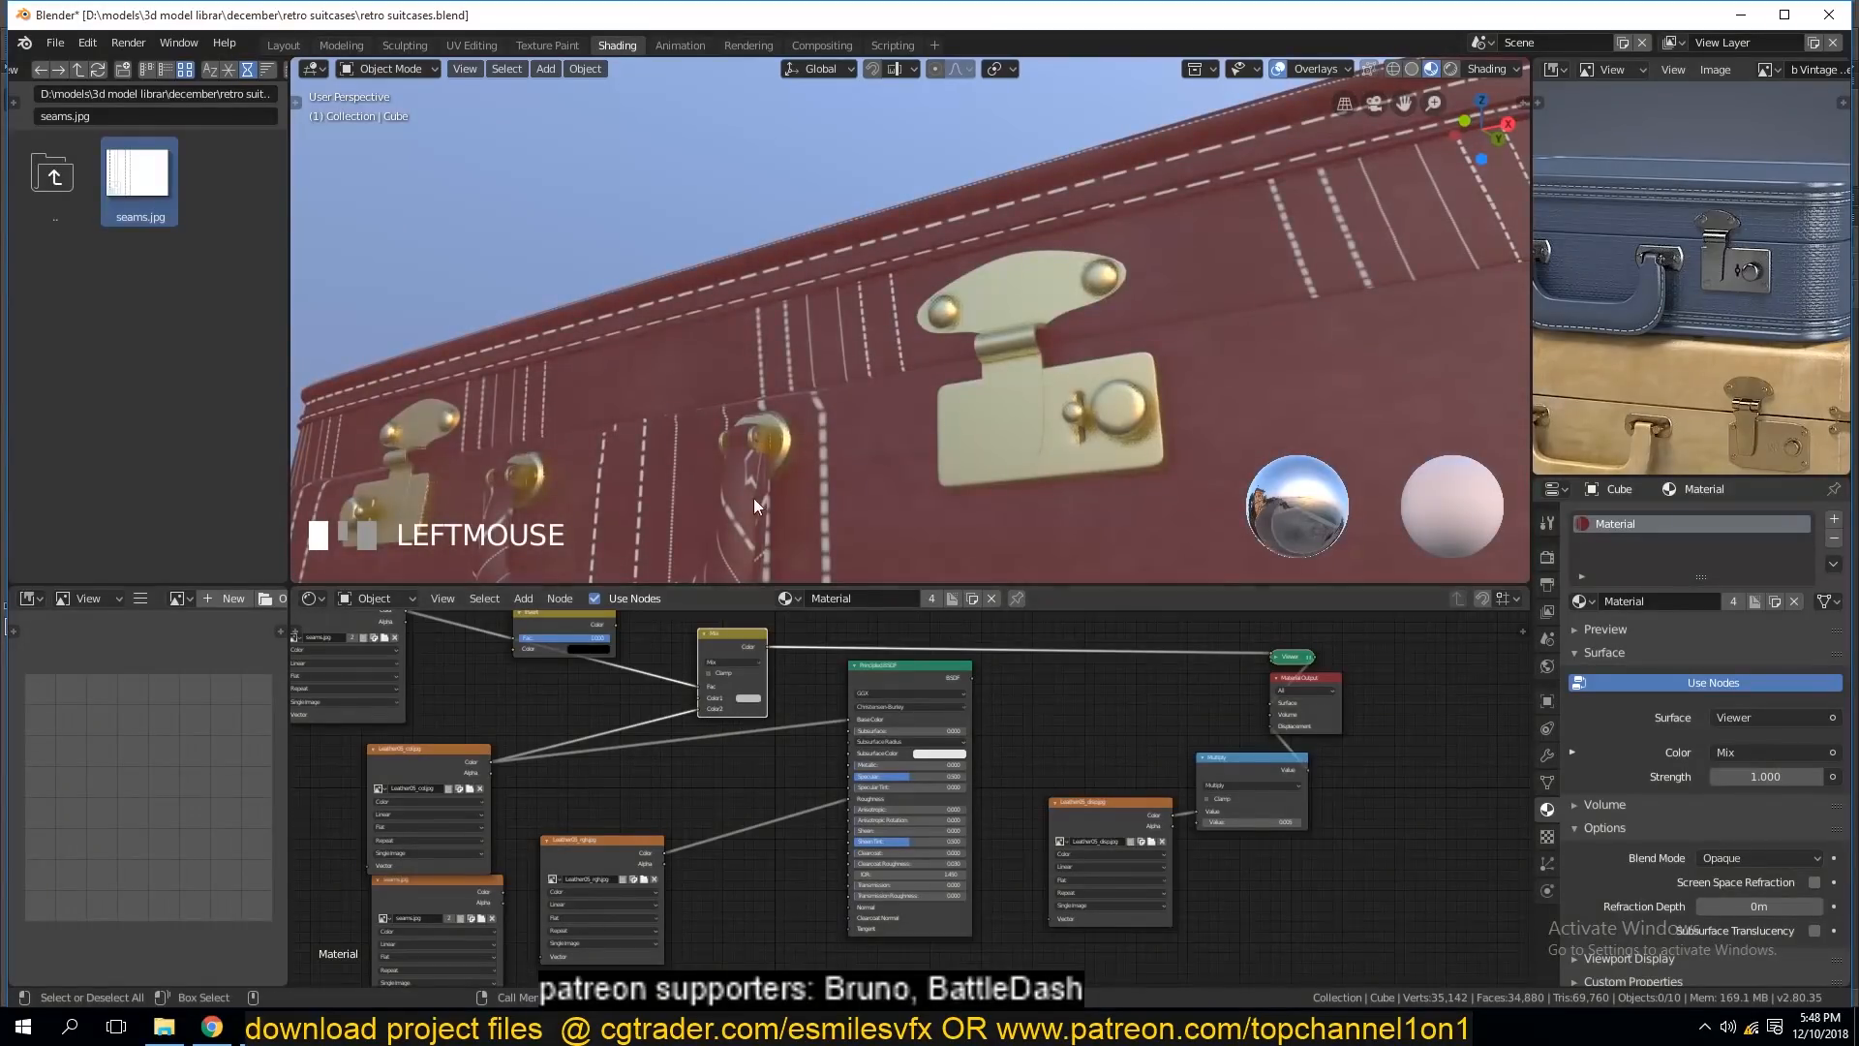
pyautogui.scroll(-3, 754, 498)
pyautogui.hotkey('shift', '`')
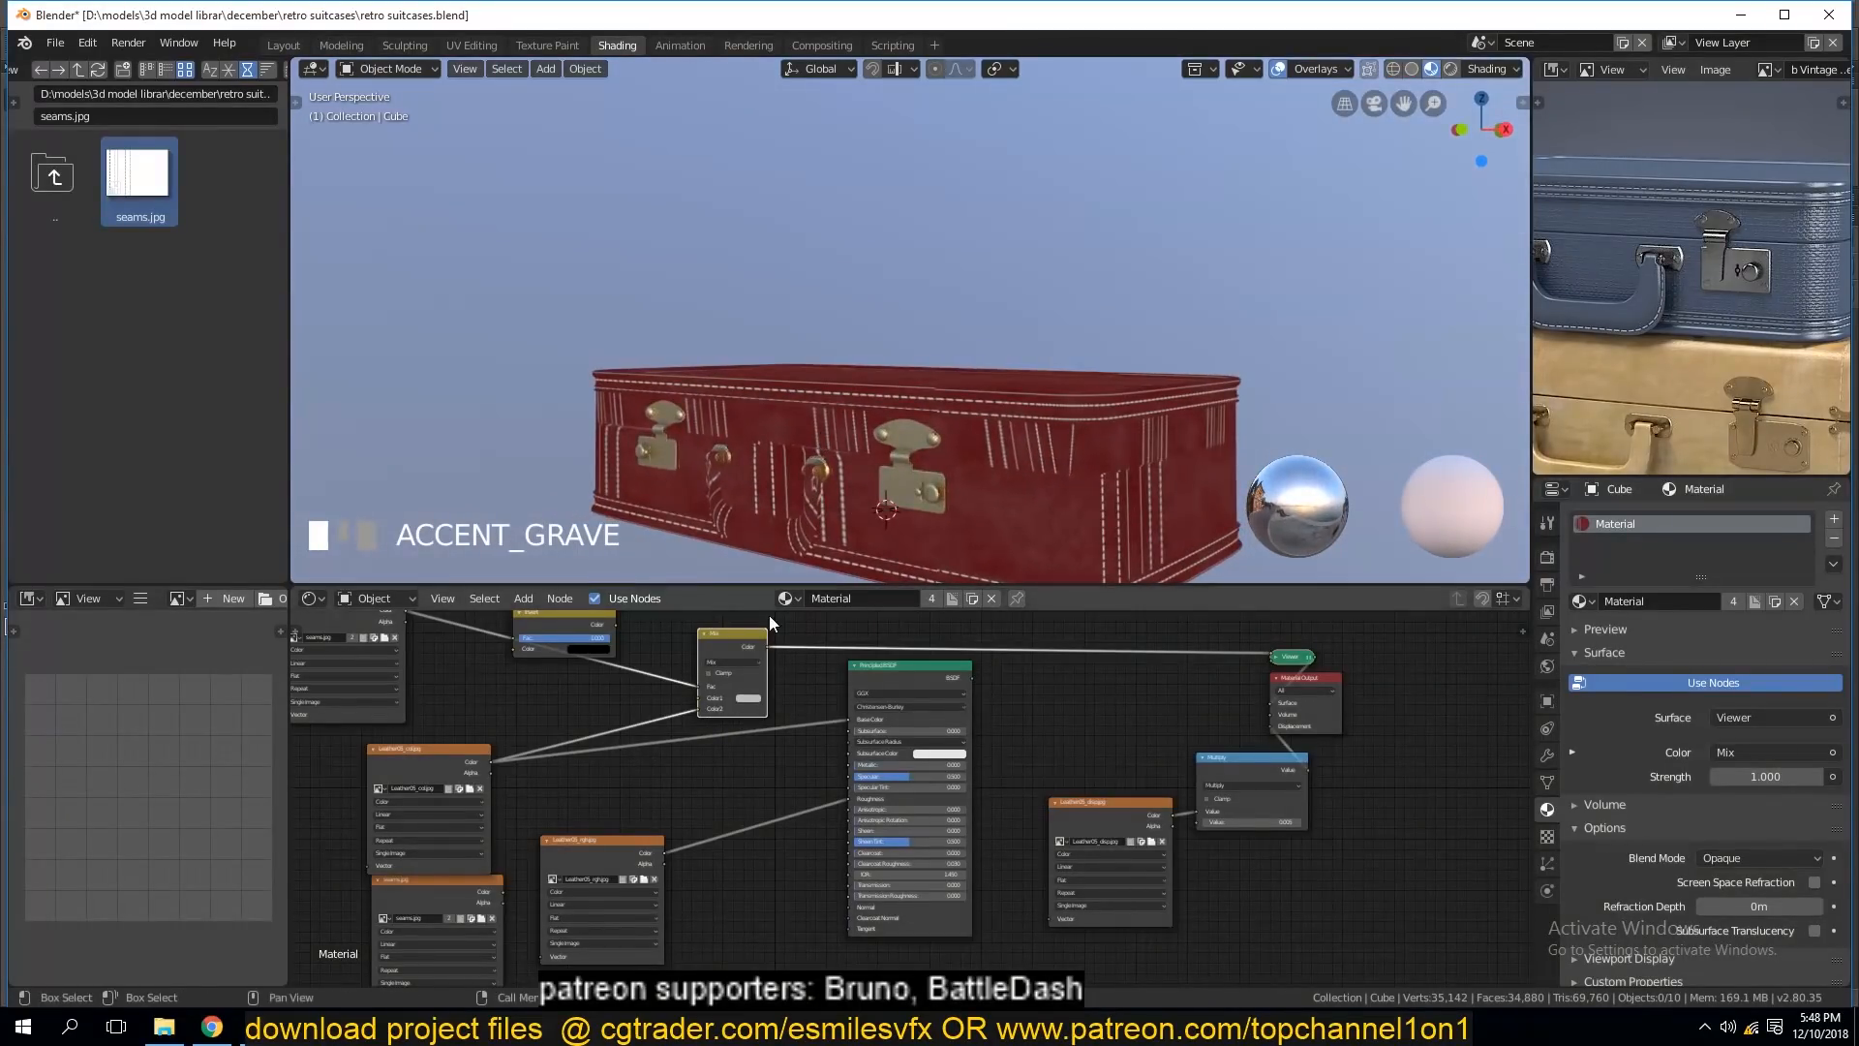
# Route the Principled BSDF back to the material output, connect the Mix colour to its Base Color, and inspect the stitched suitcase.
pyautogui.keyDown('ctrl'); pyautogui.keyDown('shift'); pyautogui.click(887, 678); pyautogui.keyUp('shift'); pyautogui.keyUp('ctrl')
pyautogui.moveTo(763, 641); pyautogui.dragTo(848, 719)
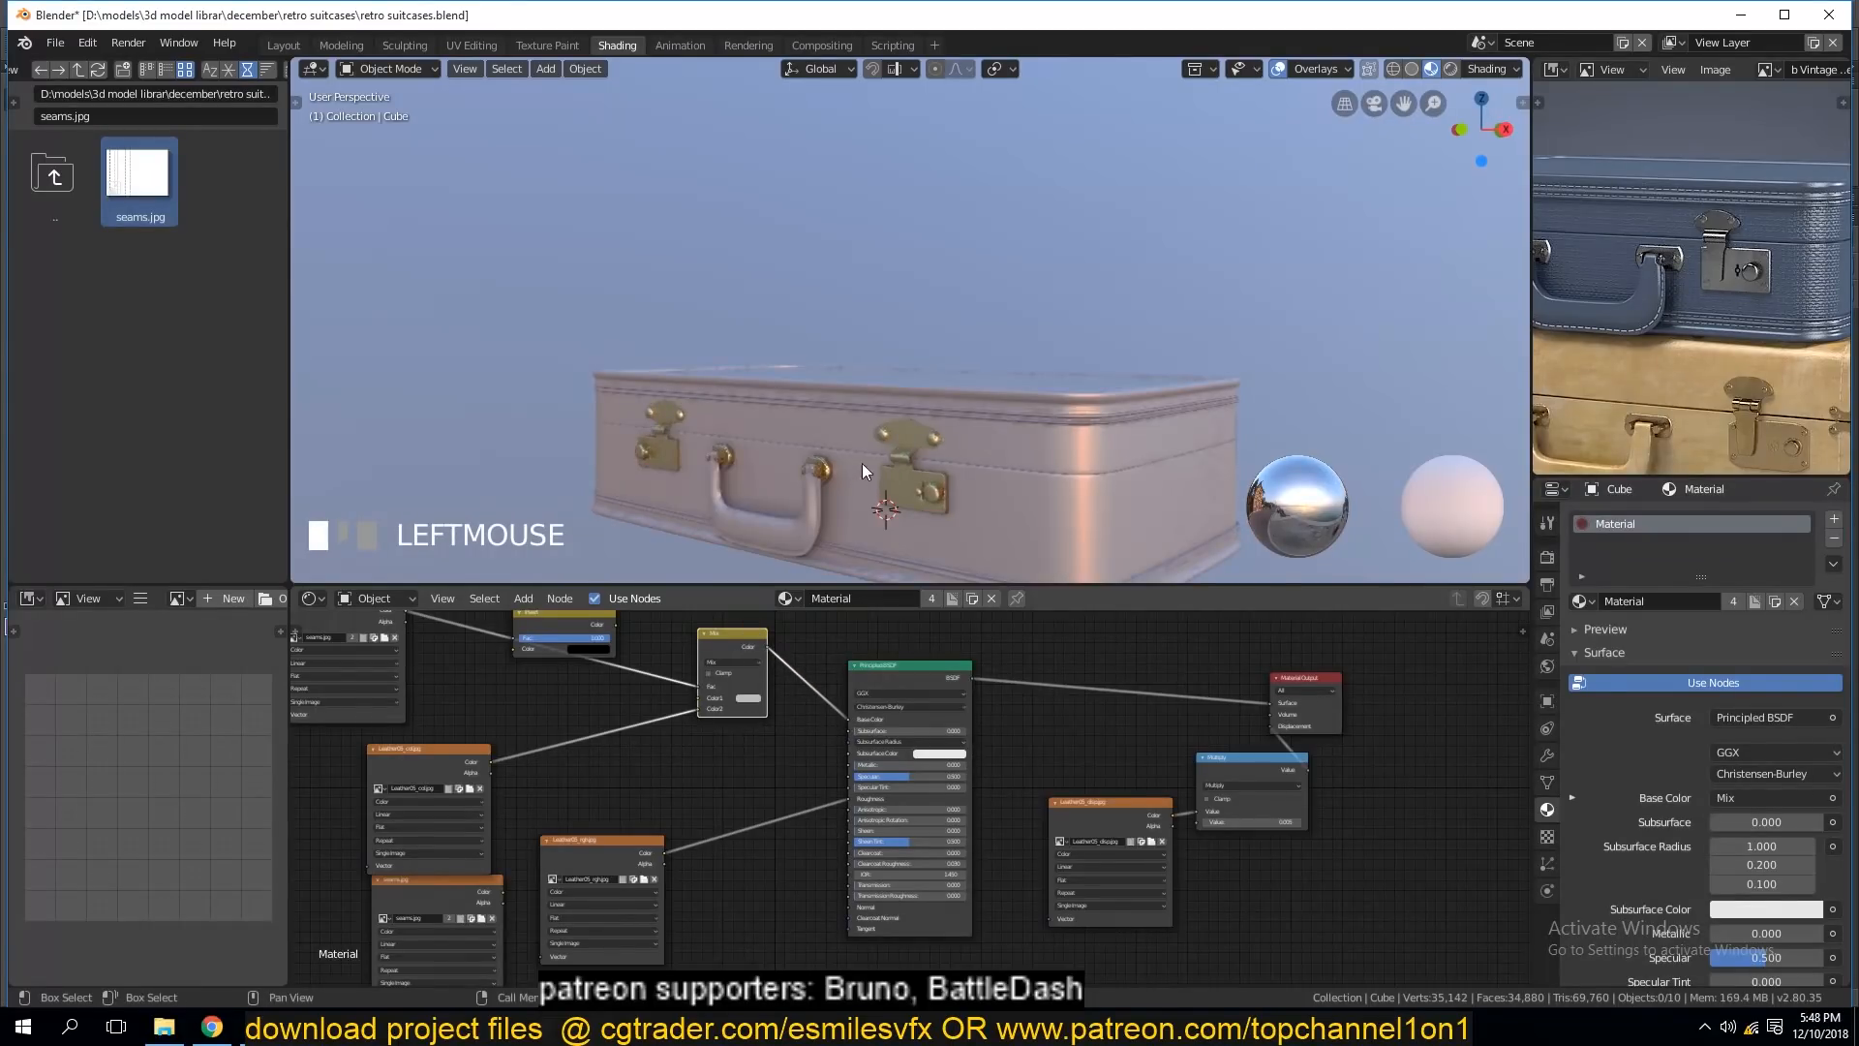
pyautogui.press('`')
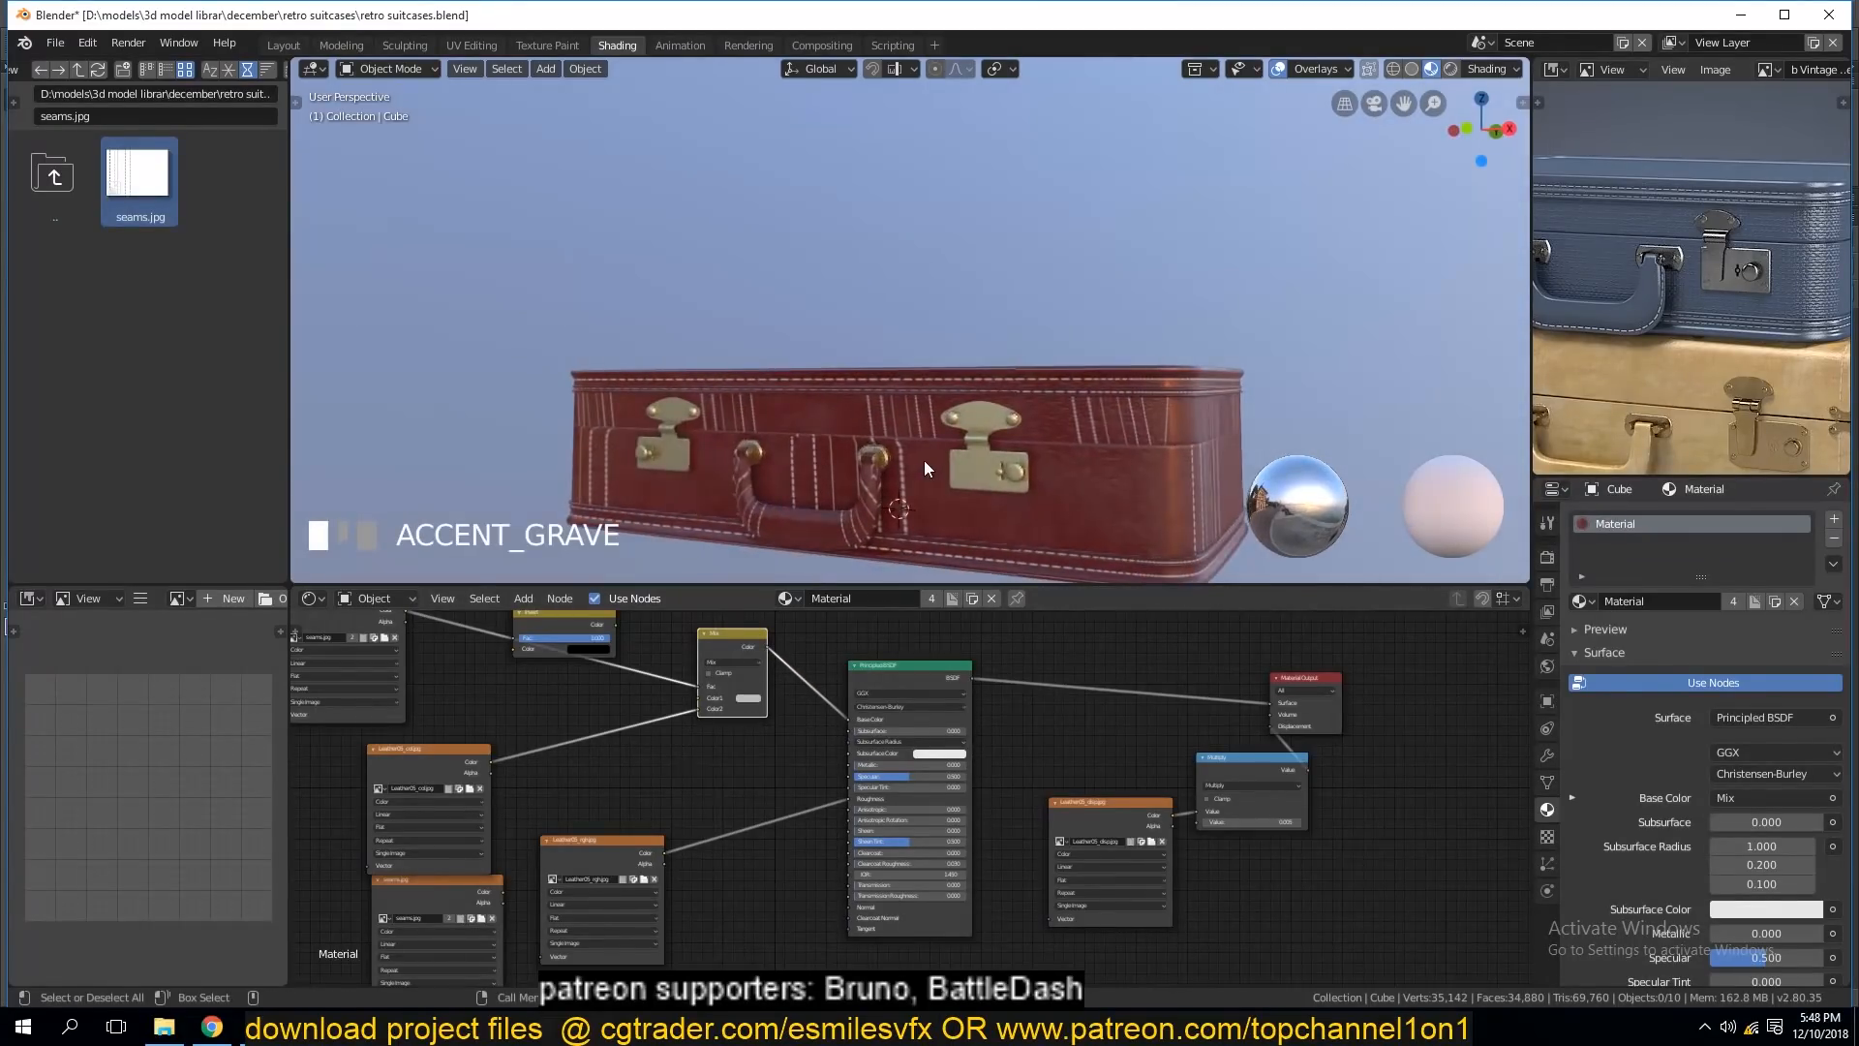
pyautogui.scroll(2, 924, 461)
pyautogui.moveTo(926, 461); pyautogui.dragTo(909, 459, button='middle')
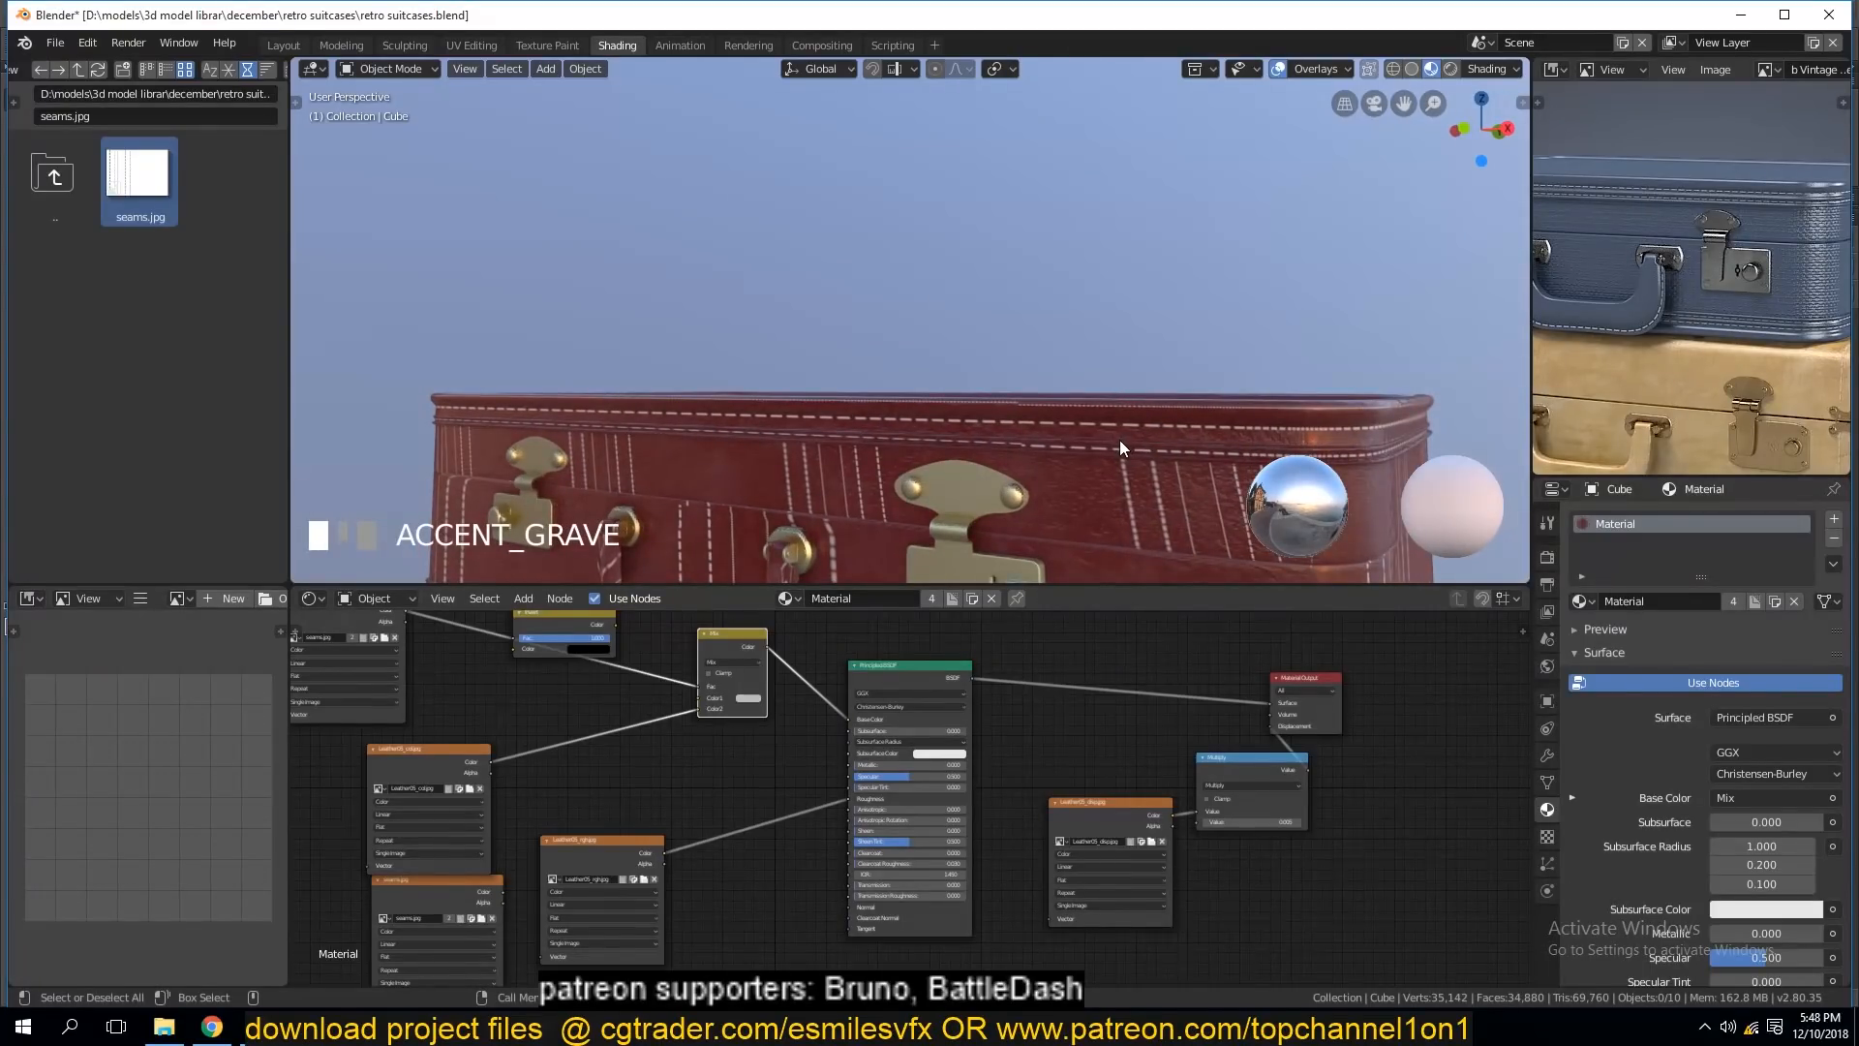
pyautogui.scroll(-2, 1118, 447)
pyautogui.press('`')
pyautogui.moveTo(1112, 444); pyautogui.dragTo(996, 456, button='middle')
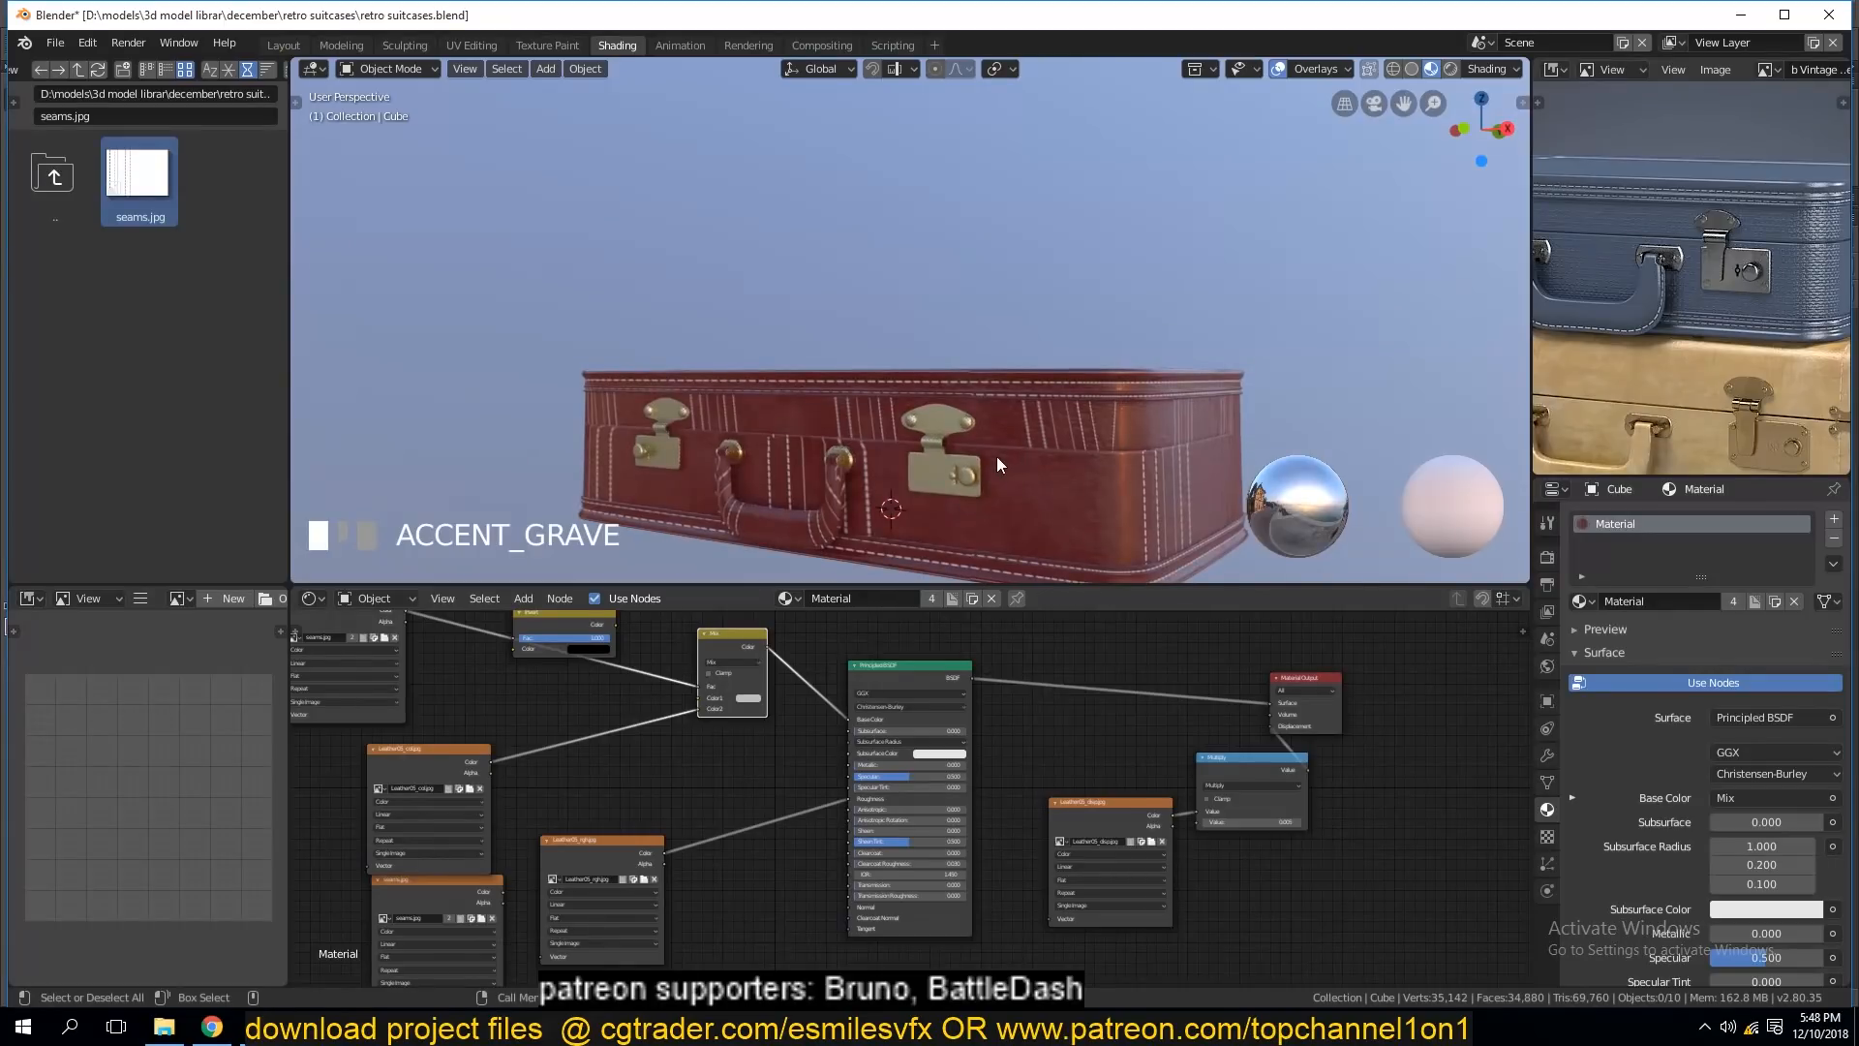
# Open the suitcase's lower side band for UV editing and rotate its UVs a quarter turn to stand vertically.
pyautogui.click(929, 391)
pyautogui.press('Tab')
pyautogui.press('Tab')
pyautogui.press('Tab')
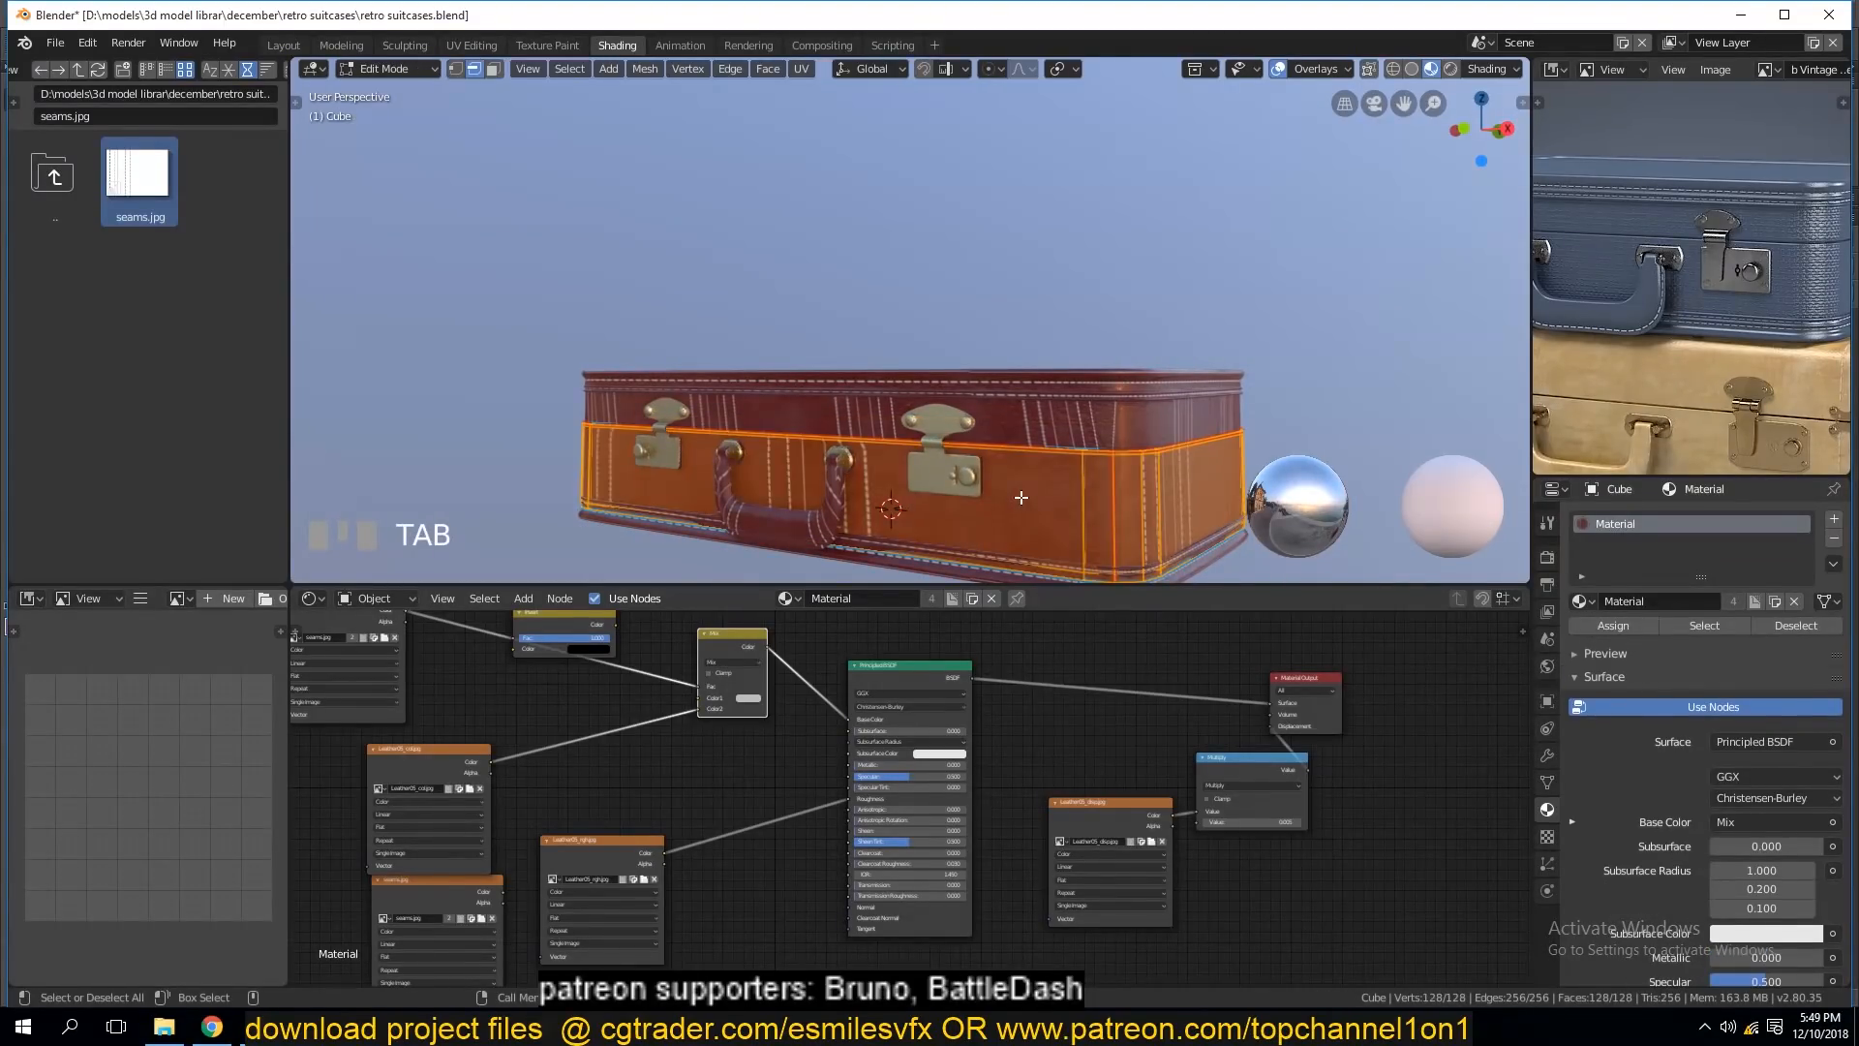
pyautogui.click(473, 45)
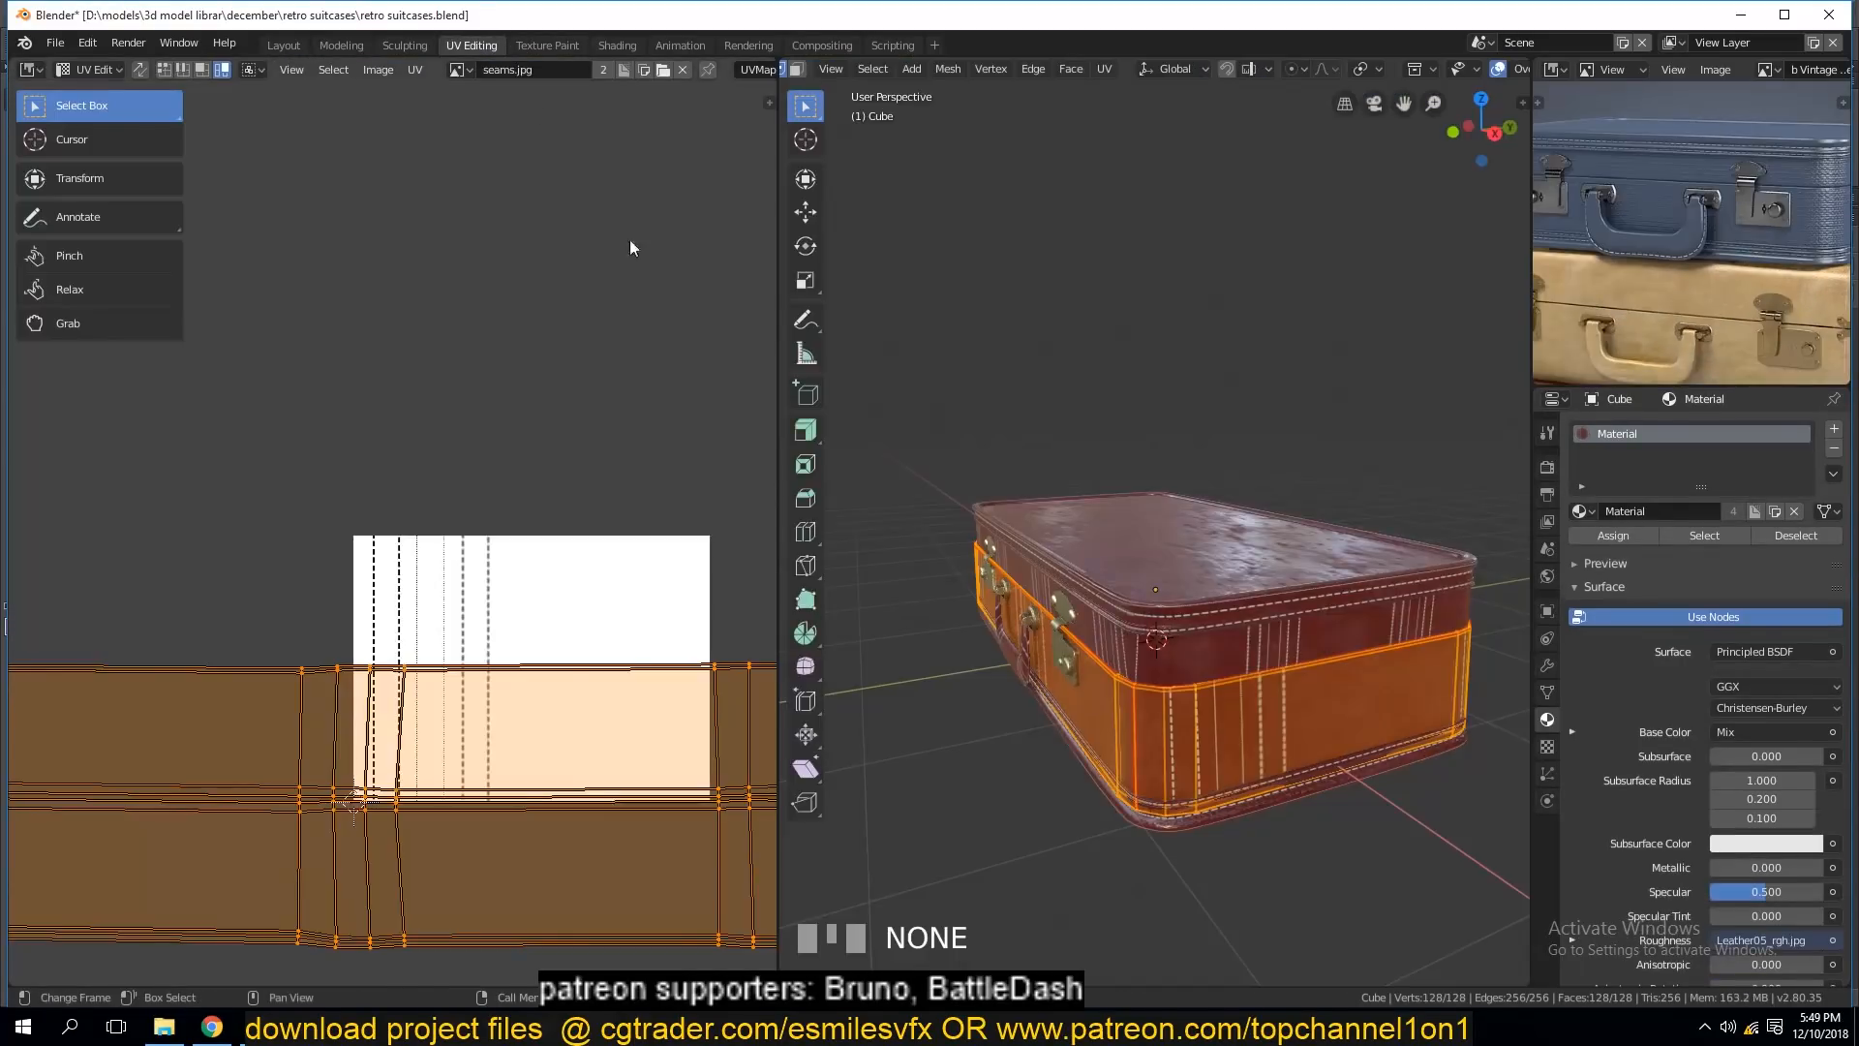
pyautogui.press('r')
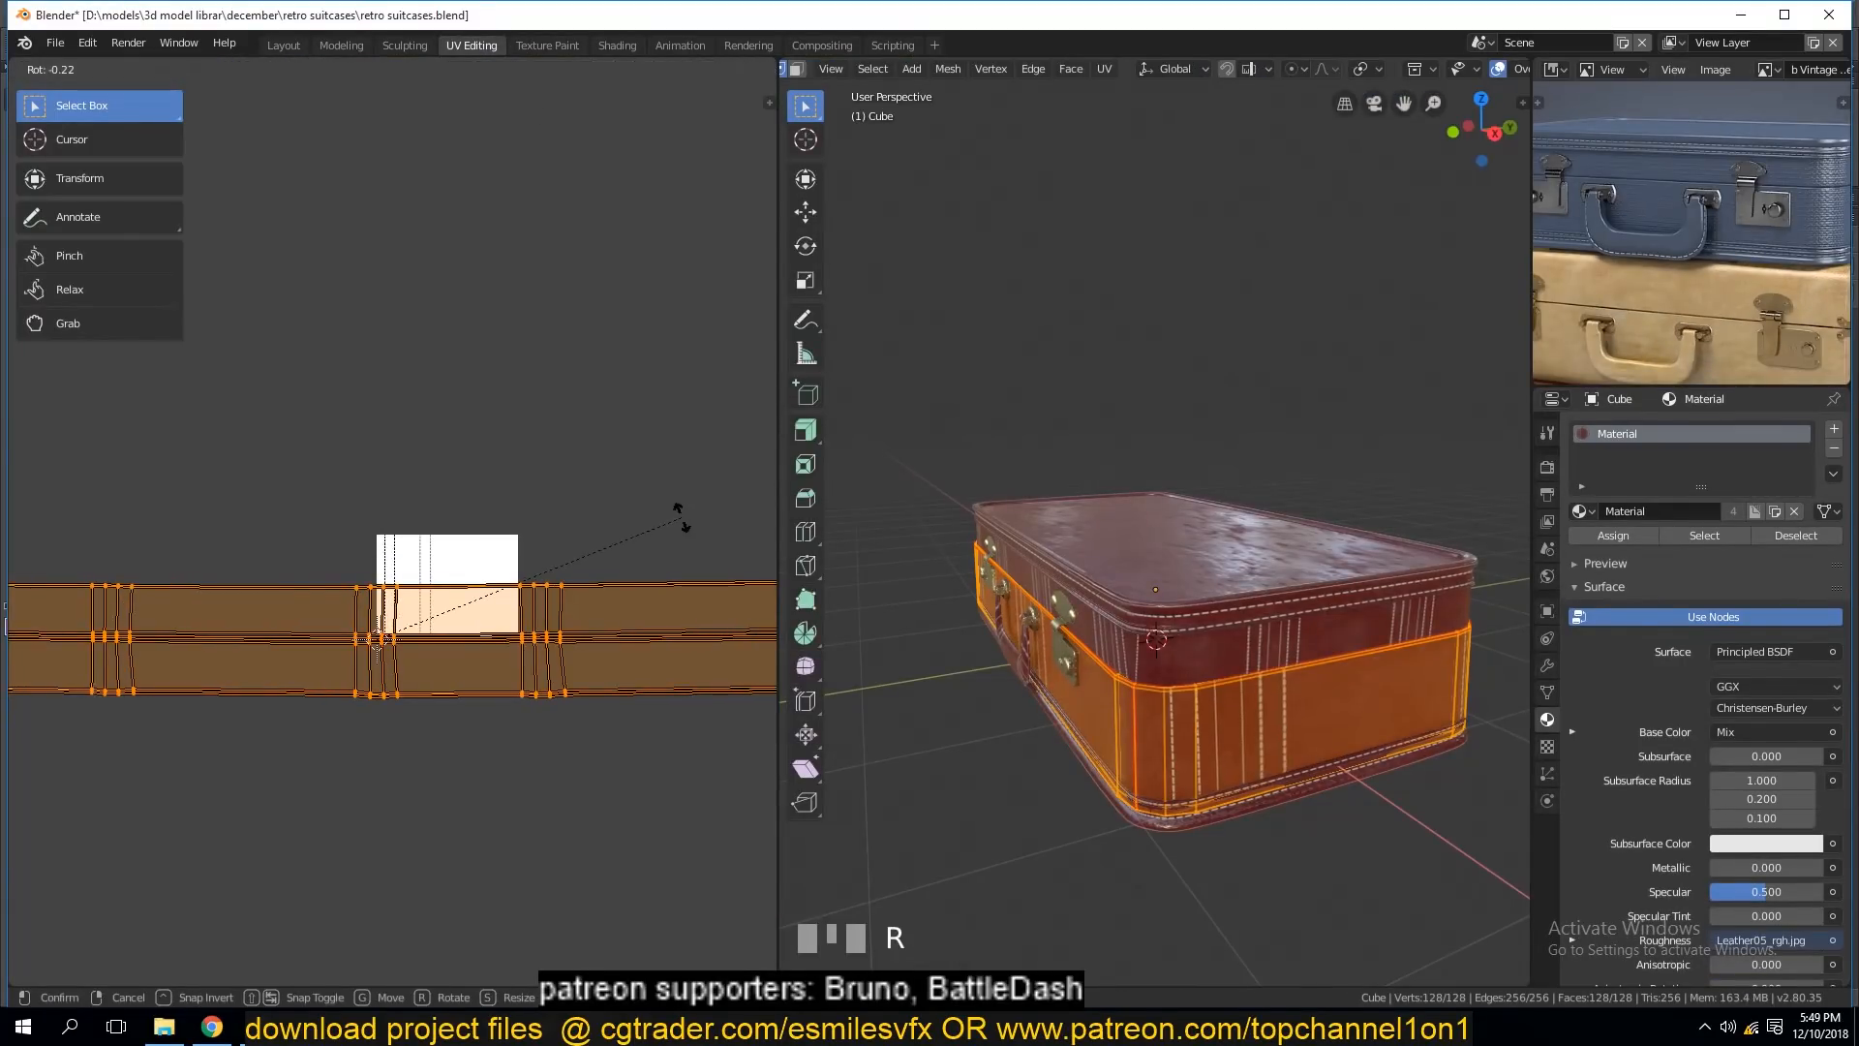
pyautogui.click(682, 520)
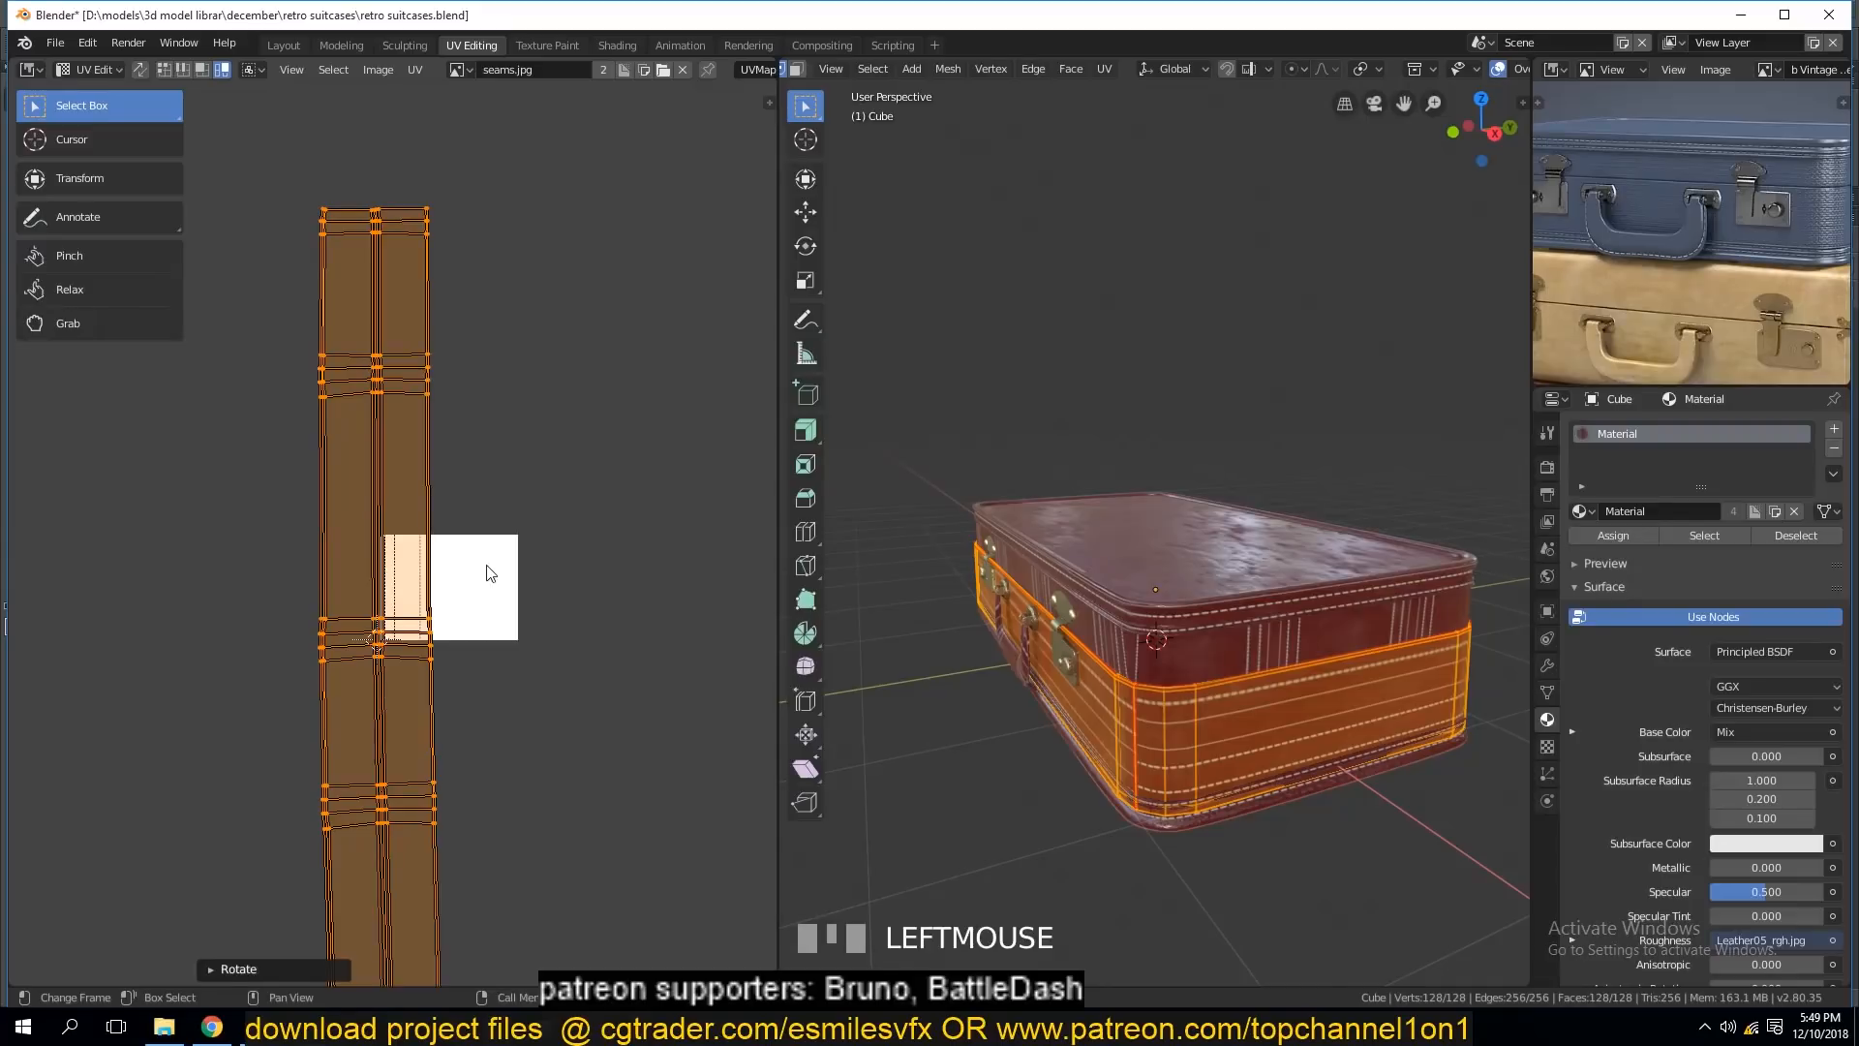
# Scale down the lower band's UVs, position them over the blank white area of seams.jpg, and check the suitcase.
pyautogui.press('g')
pyautogui.click(605, 567)
pyautogui.press('s')
pyautogui.click(577, 584)
pyautogui.press('g')
pyautogui.click(552, 593)
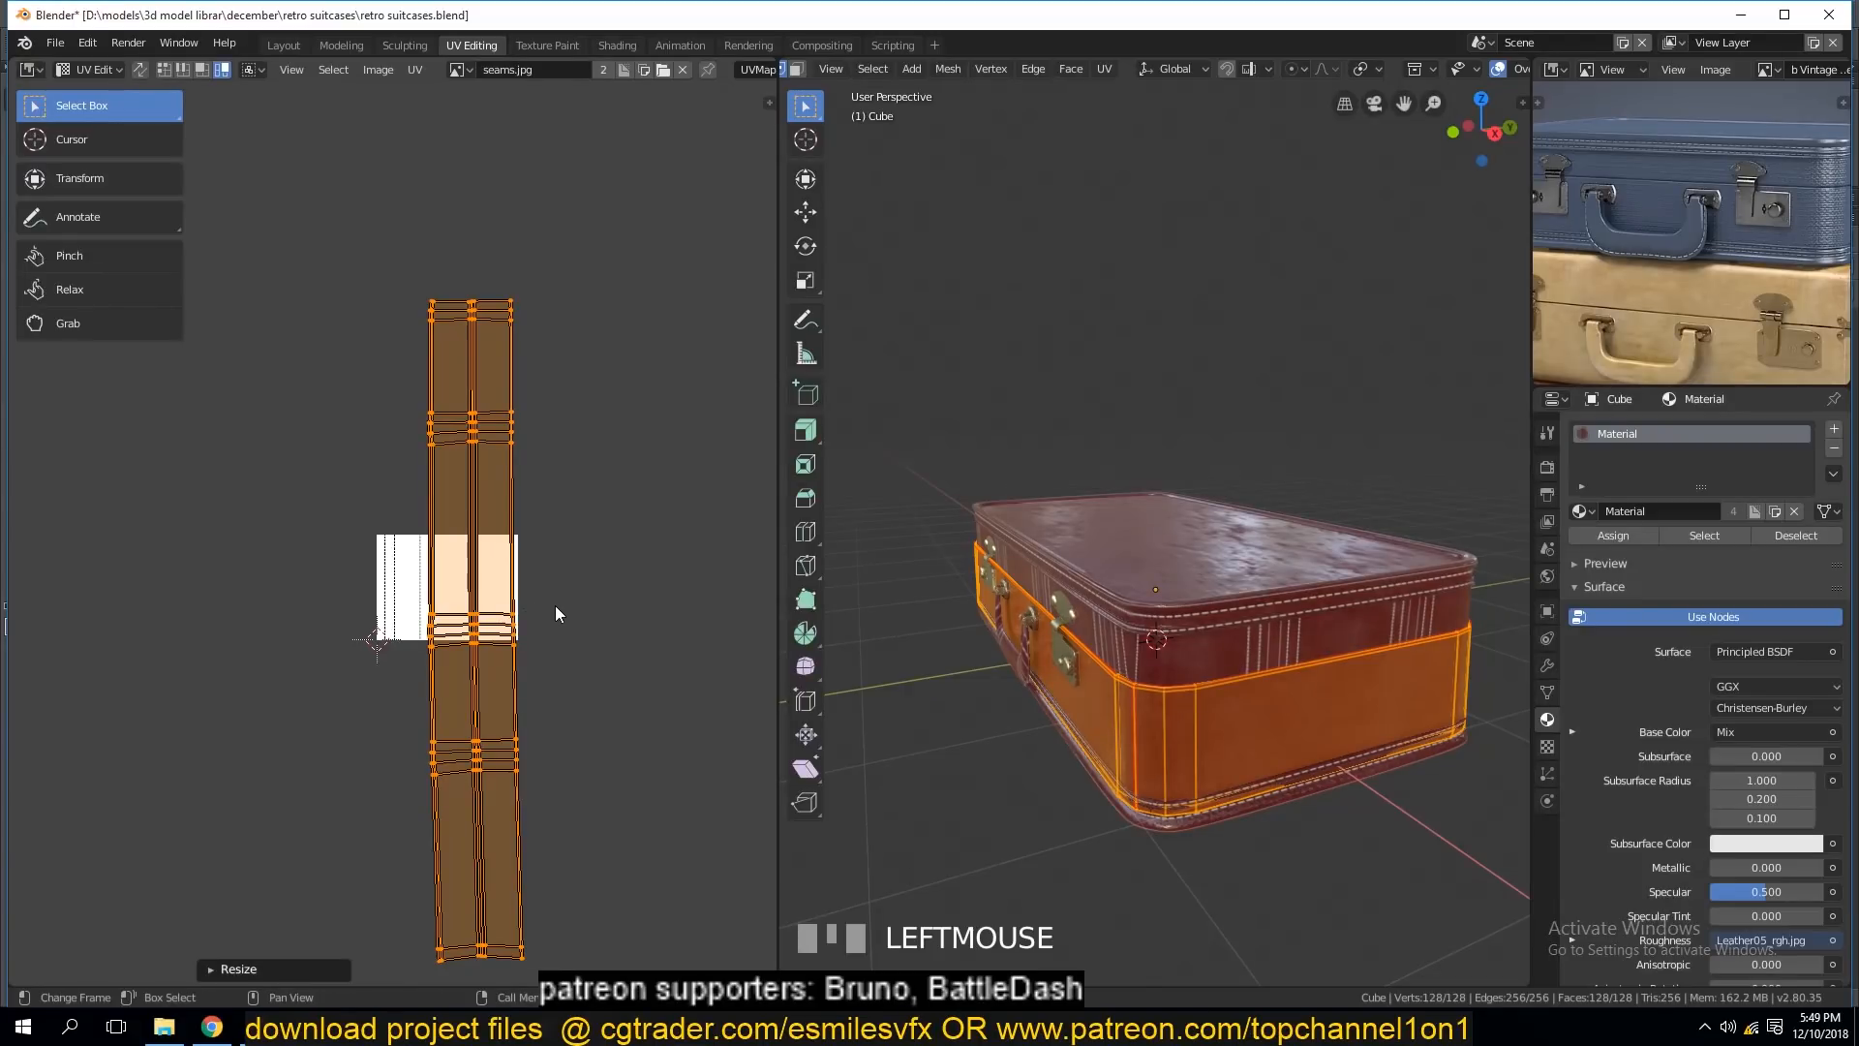
pyautogui.press('s')
pyautogui.click(513, 624)
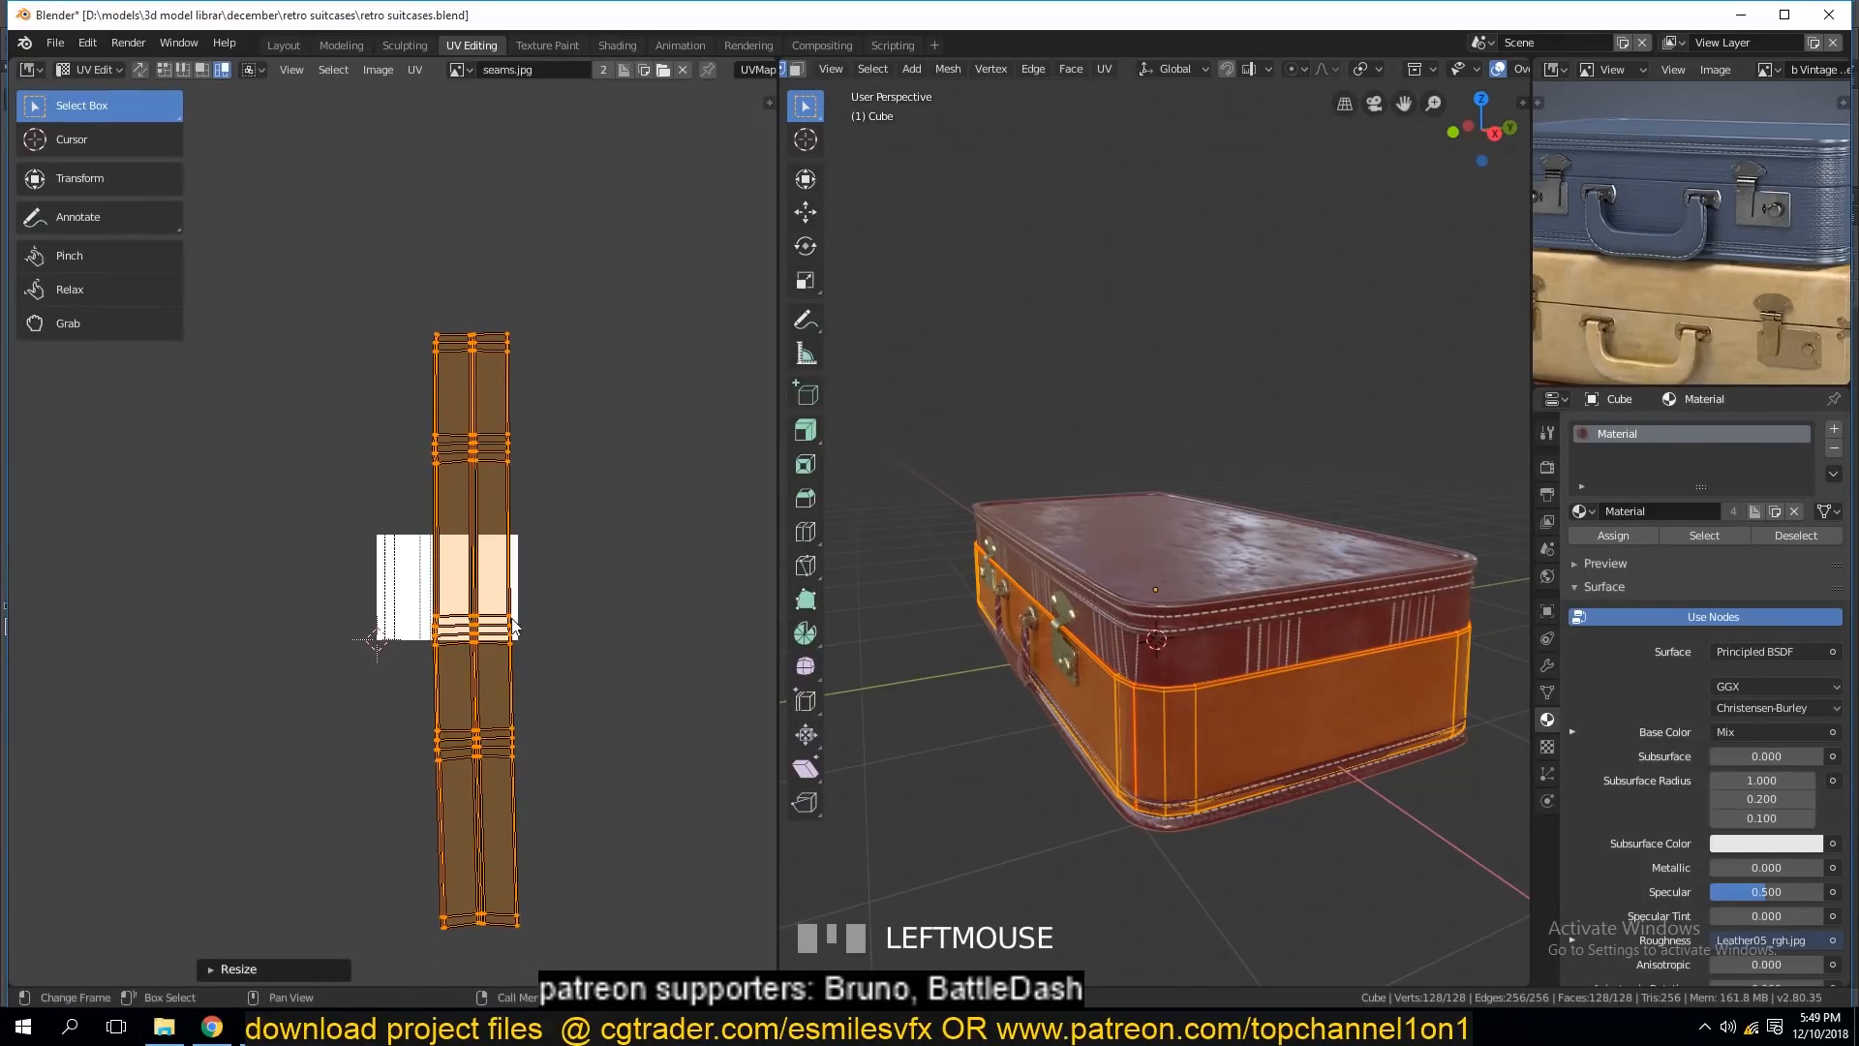
pyautogui.press('Tab')
pyautogui.scroll(3, 457, 608)
pyautogui.moveTo(1026, 678); pyautogui.dragTo(1016, 630, button='middle')
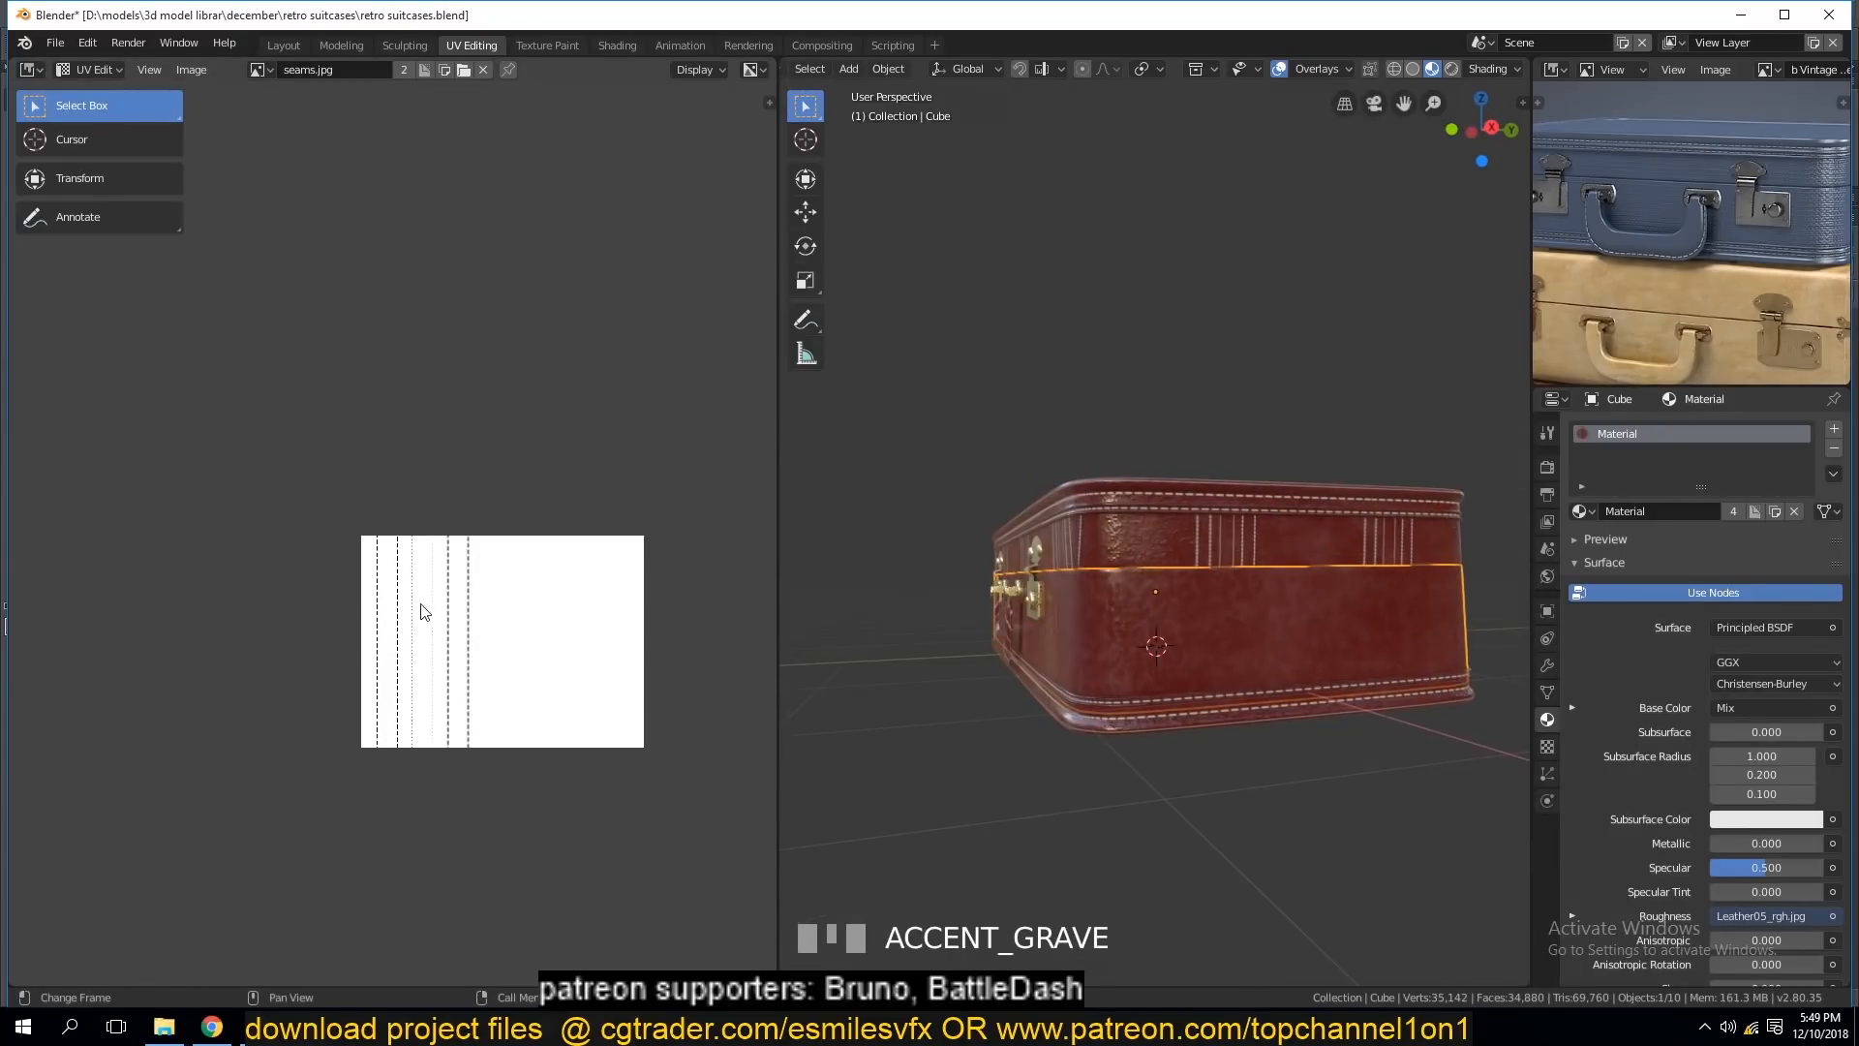
# Edit the side band of the suitcase lid and rotate its UVs by 90 degrees.
pyautogui.click(1114, 548)
pyautogui.press('Tab')
pyautogui.write('r')
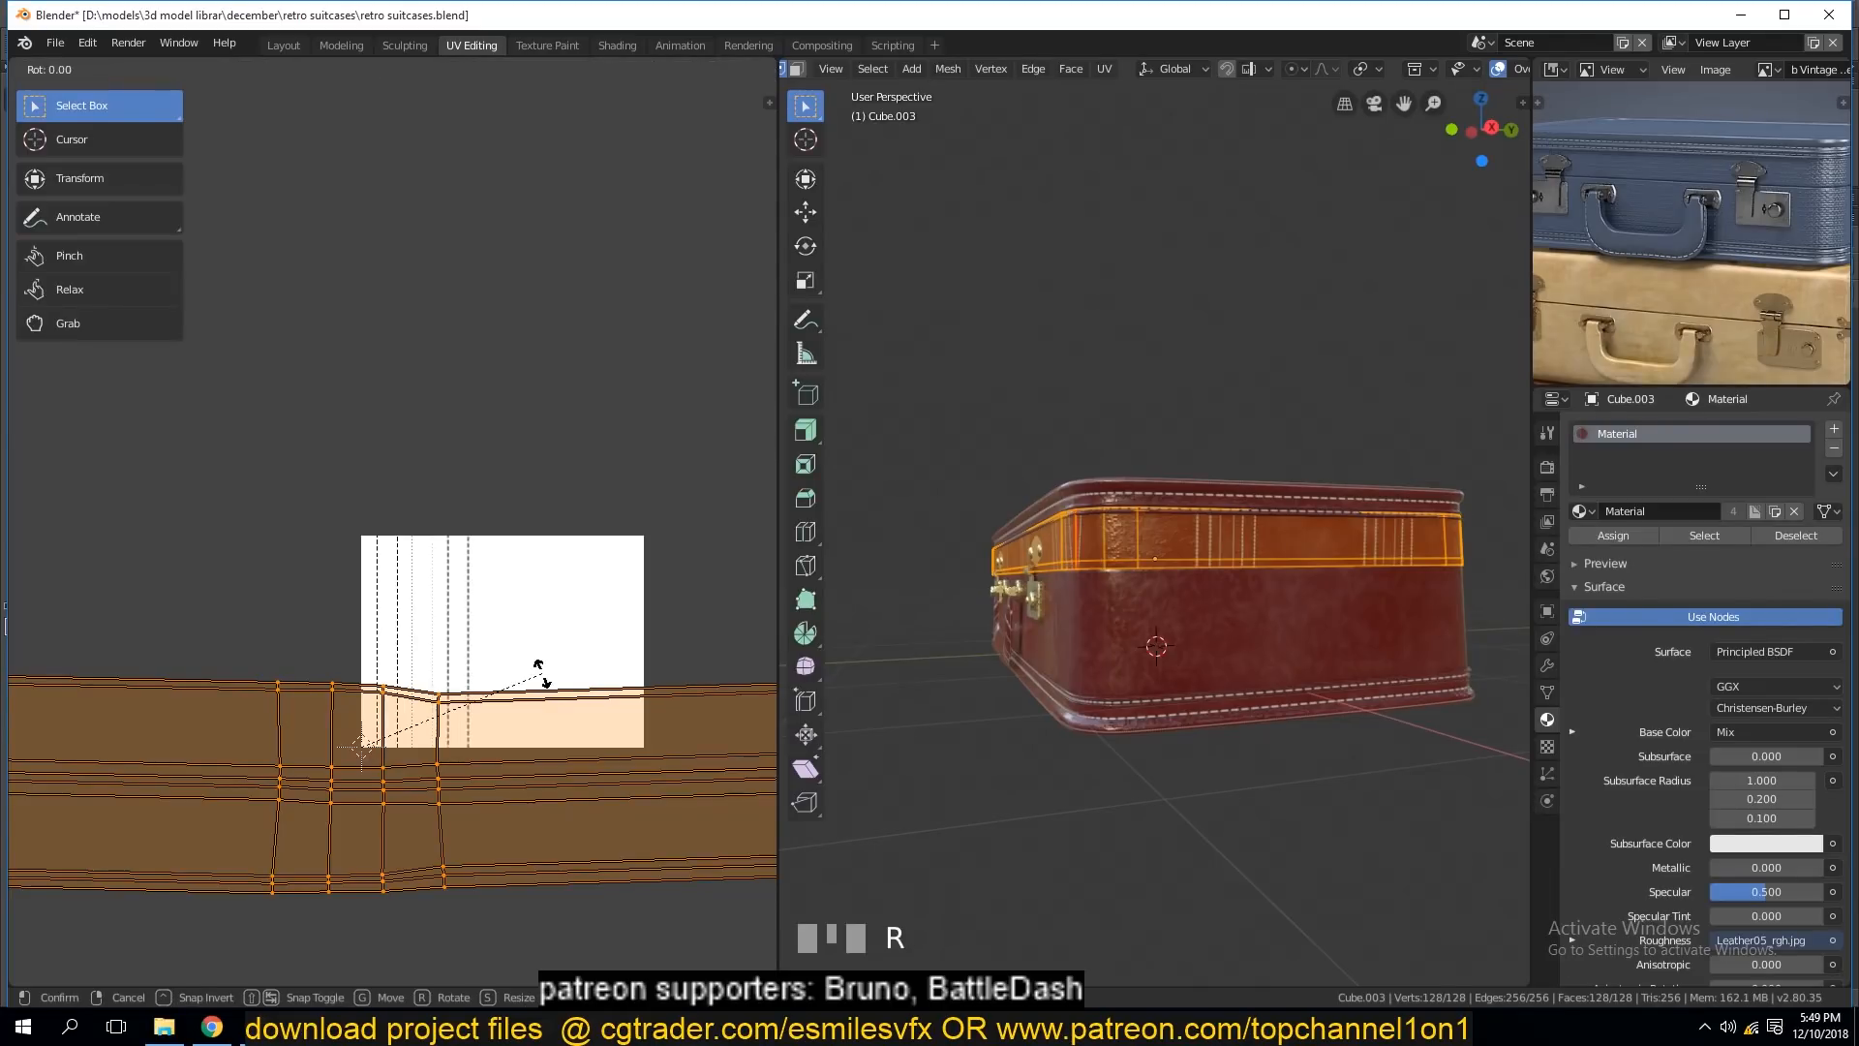
pyautogui.write('90')
pyautogui.click(539, 681)
# Scale down the lid band's UVs and shift them off the stitch lines of seams.jpg, then finish editing the mesh.
pyautogui.press('s')
pyautogui.click(481, 707)
pyautogui.press('g')
pyautogui.click(707, 726)
pyautogui.press('Tab')
# Open the suitcase handle for UV editing with its whole mesh selected.
pyautogui.press('`')
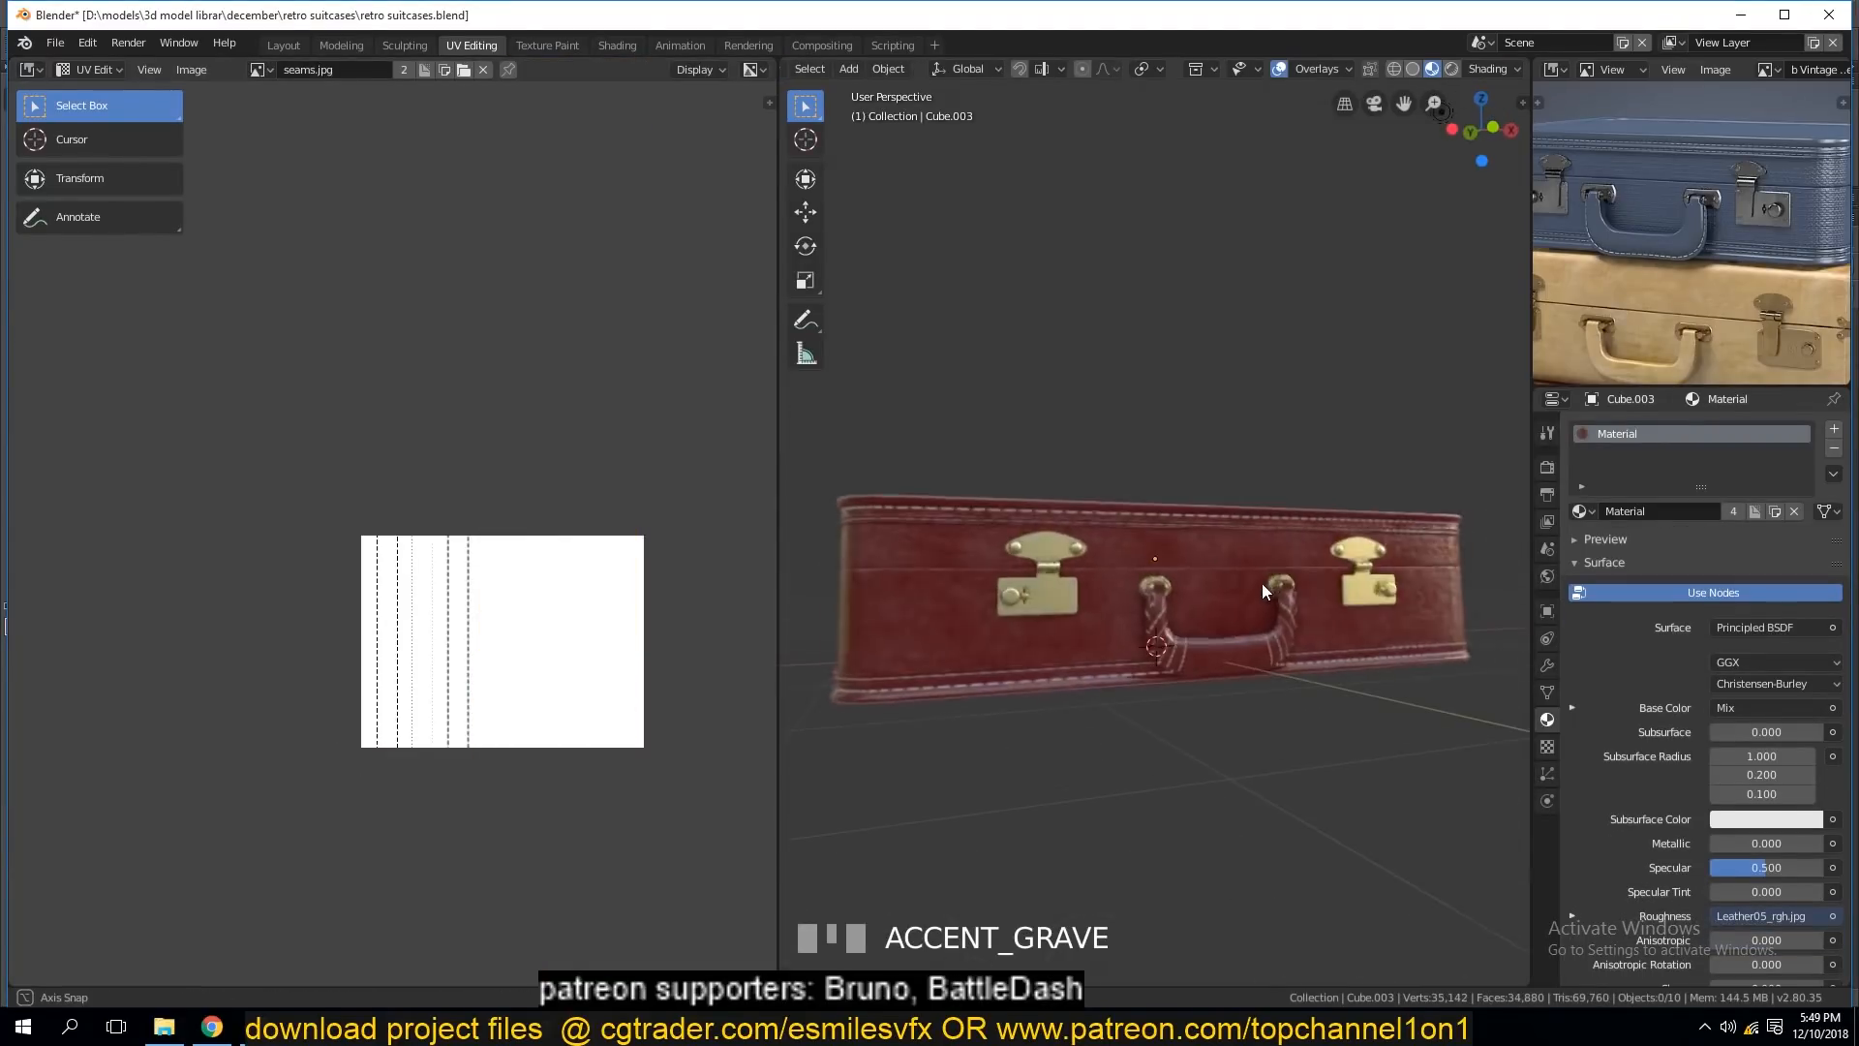
pyautogui.scroll(3, 1124, 695)
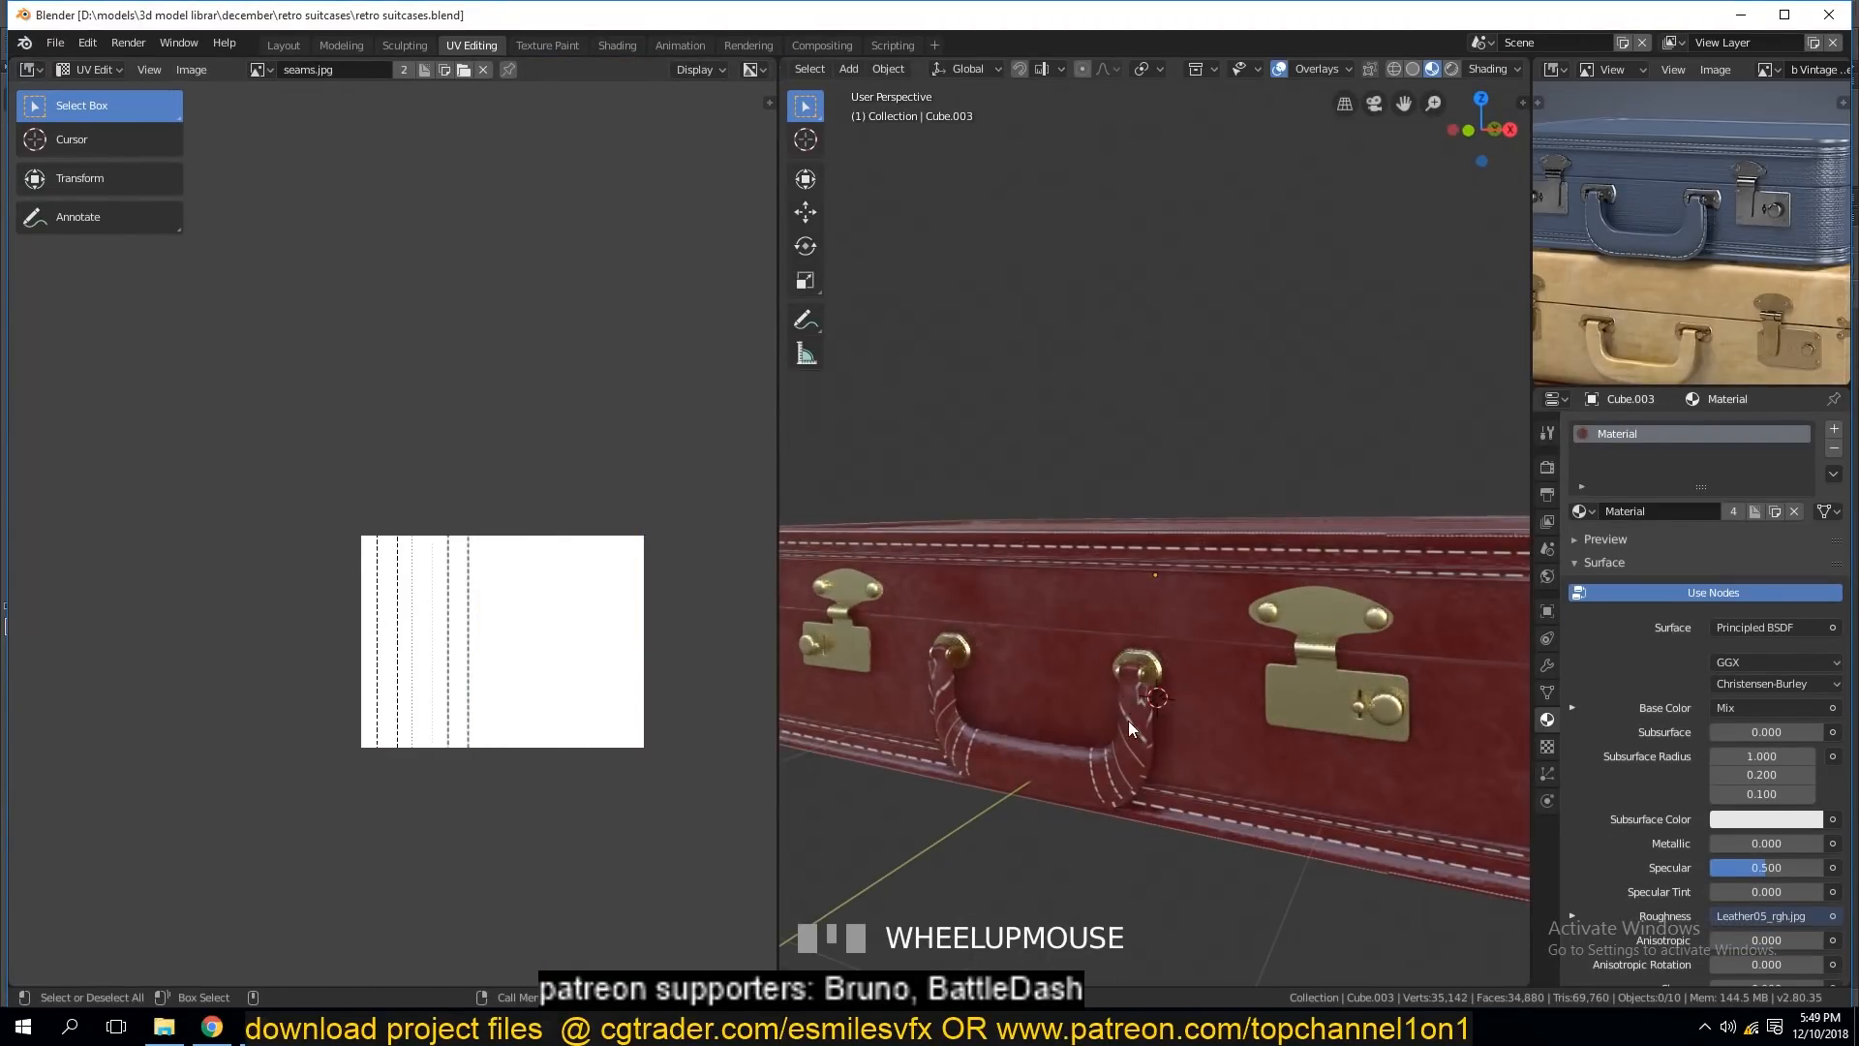
pyautogui.click(1129, 721)
pyautogui.press('Tab')
pyautogui.press('a')
pyautogui.scroll(3, 1131, 752)
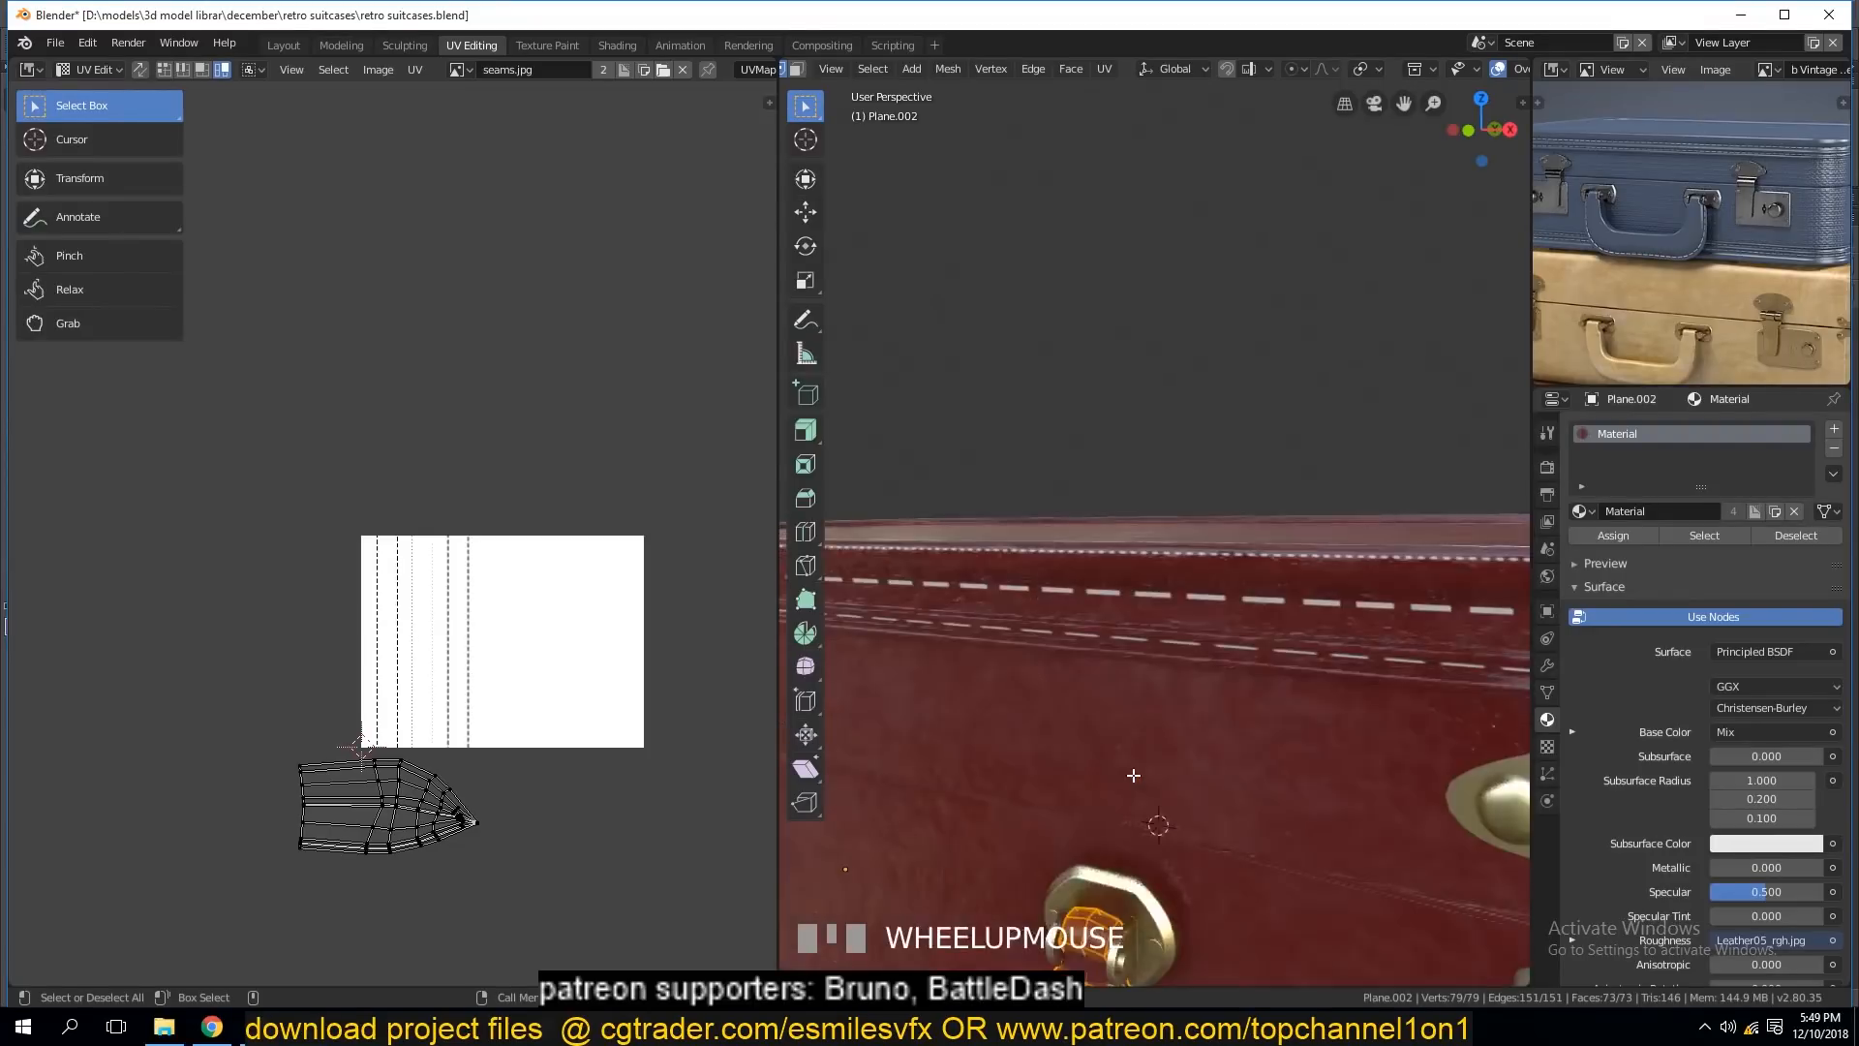
pyautogui.press('`')
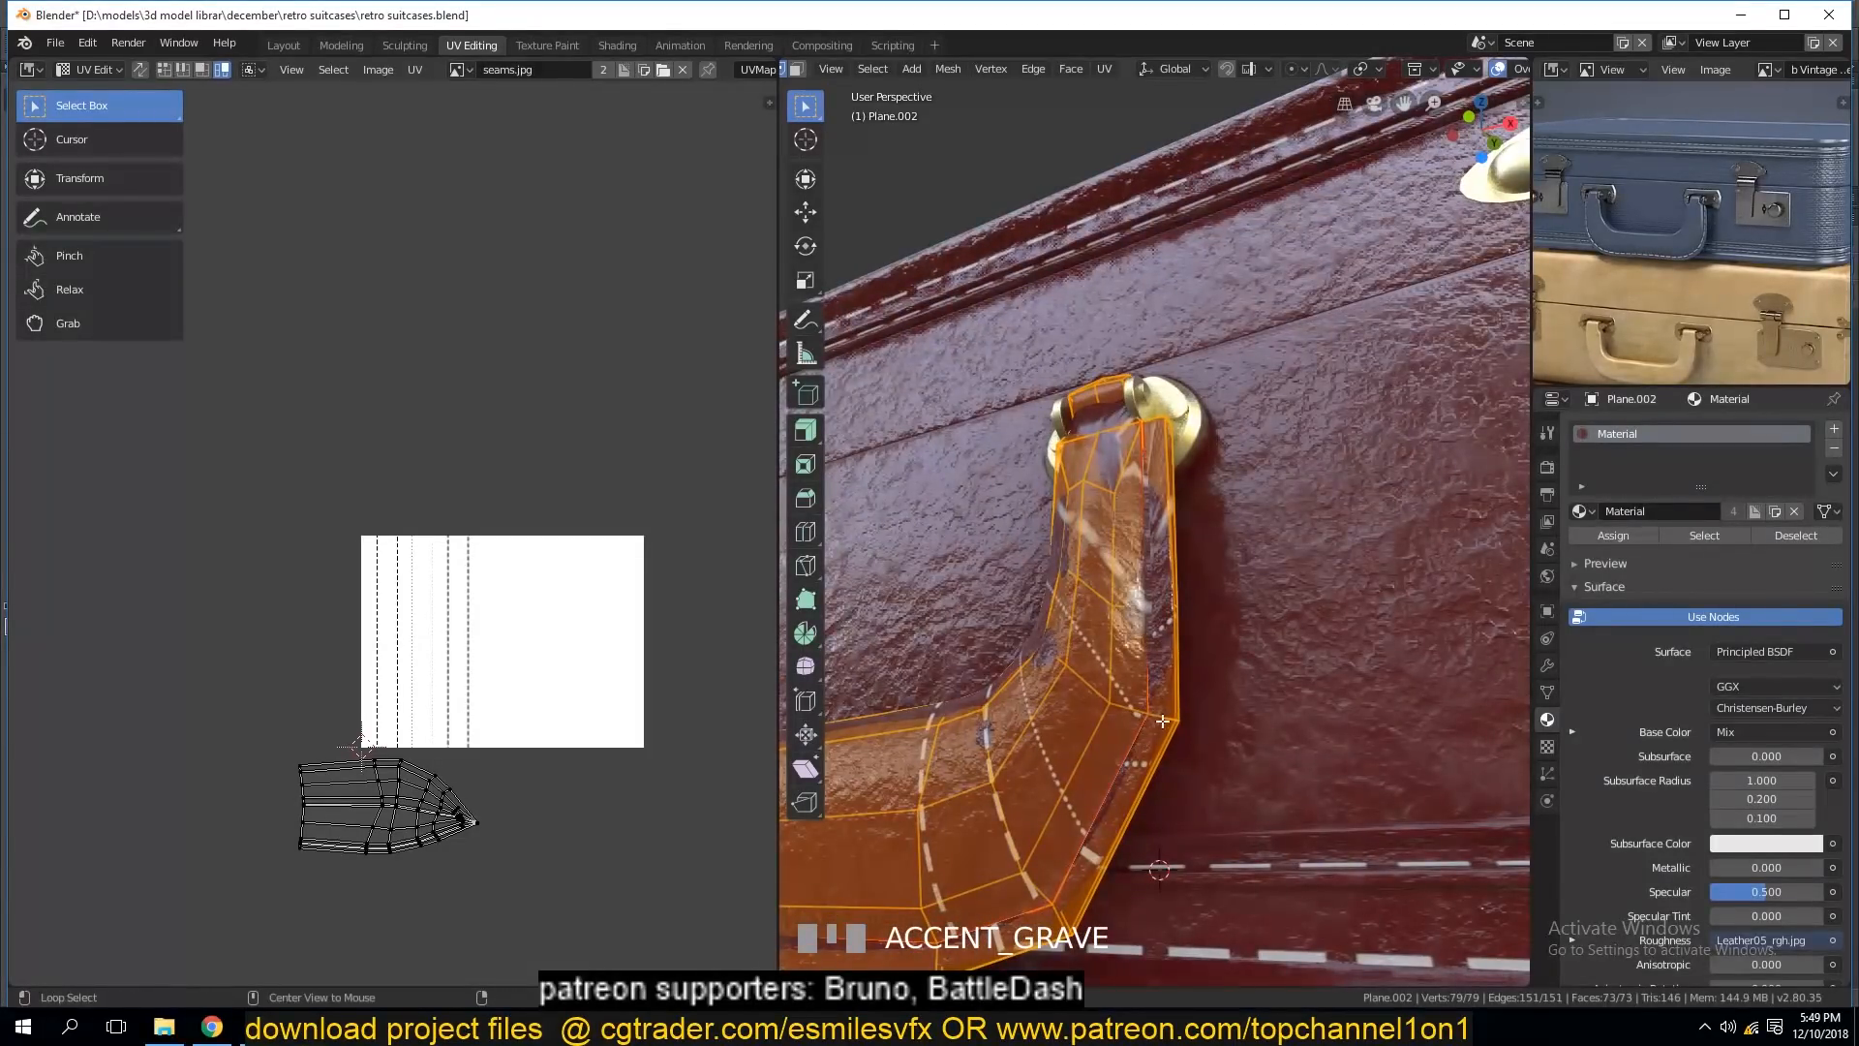
# Select the face loop along the outer edge of the handle and unwrap it.
pyautogui.keyDown('alt'); pyautogui.click(1154, 728); pyautogui.keyUp('alt')
pyautogui.press('3')
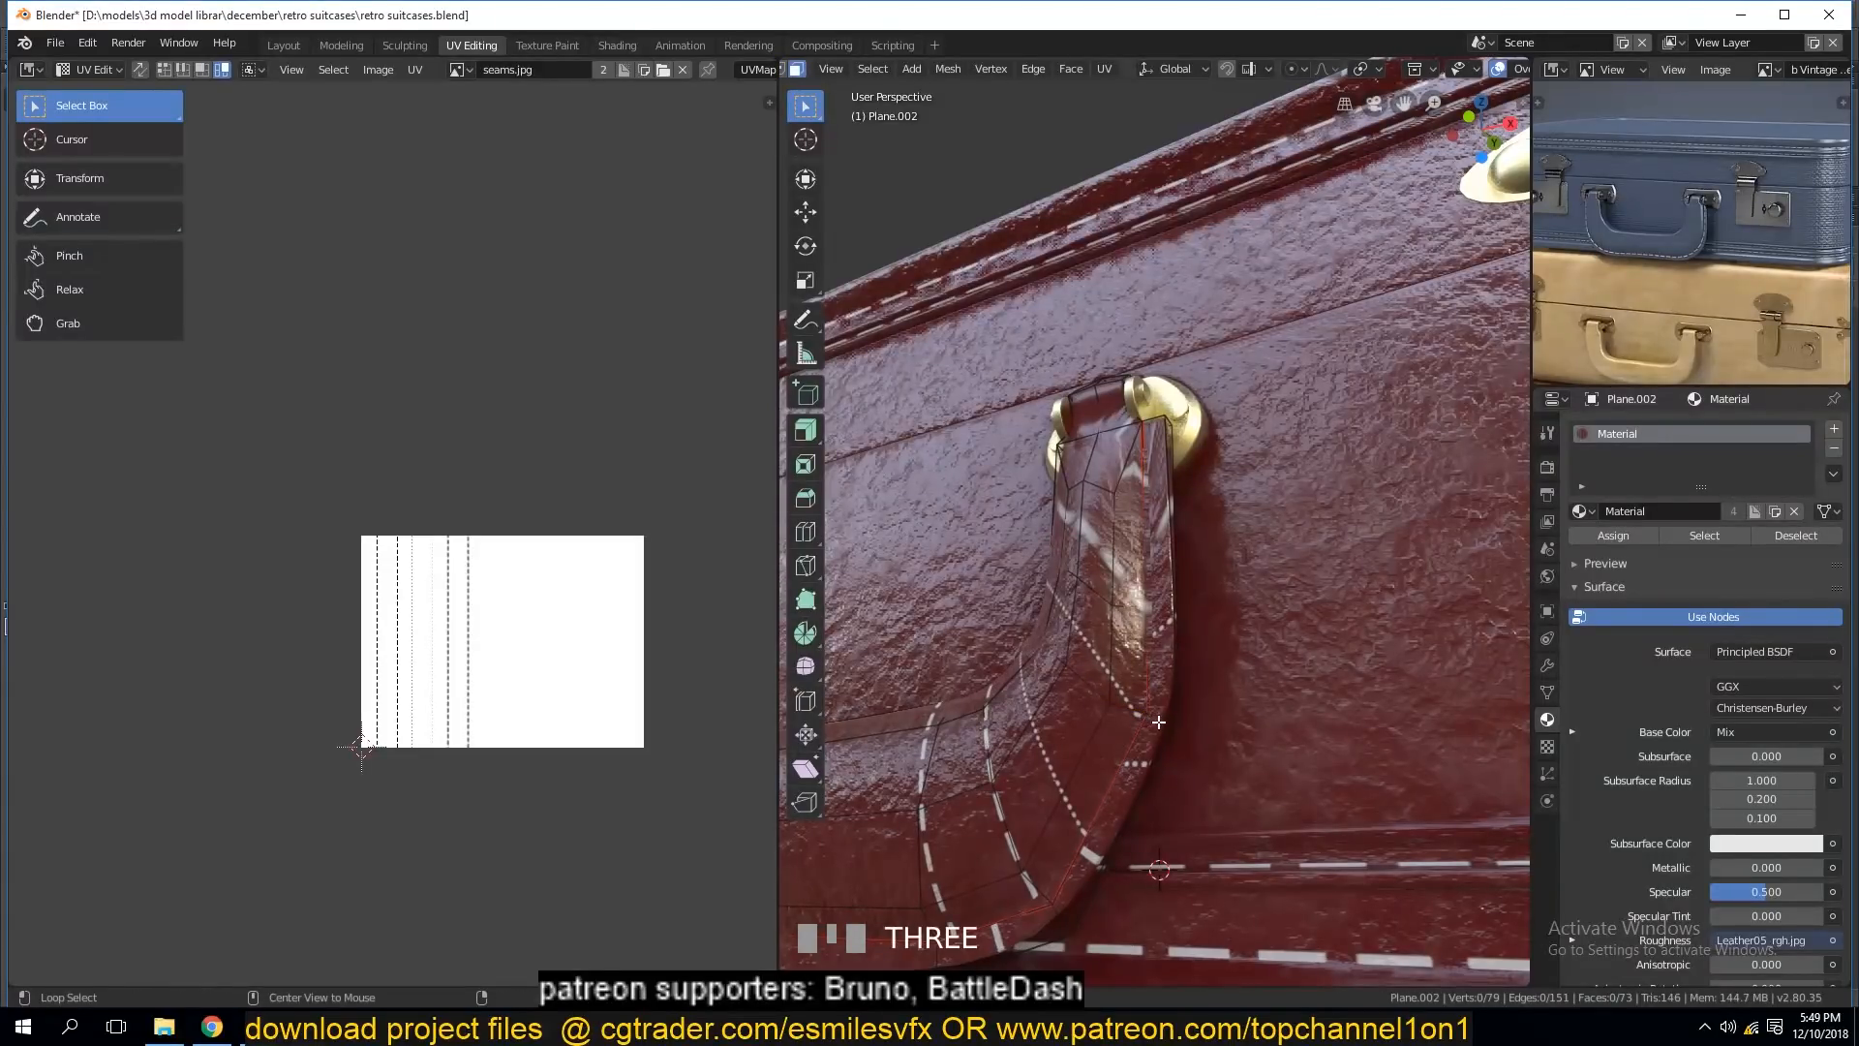
pyautogui.keyDown('alt'); pyautogui.click(1159, 721); pyautogui.keyUp('alt')
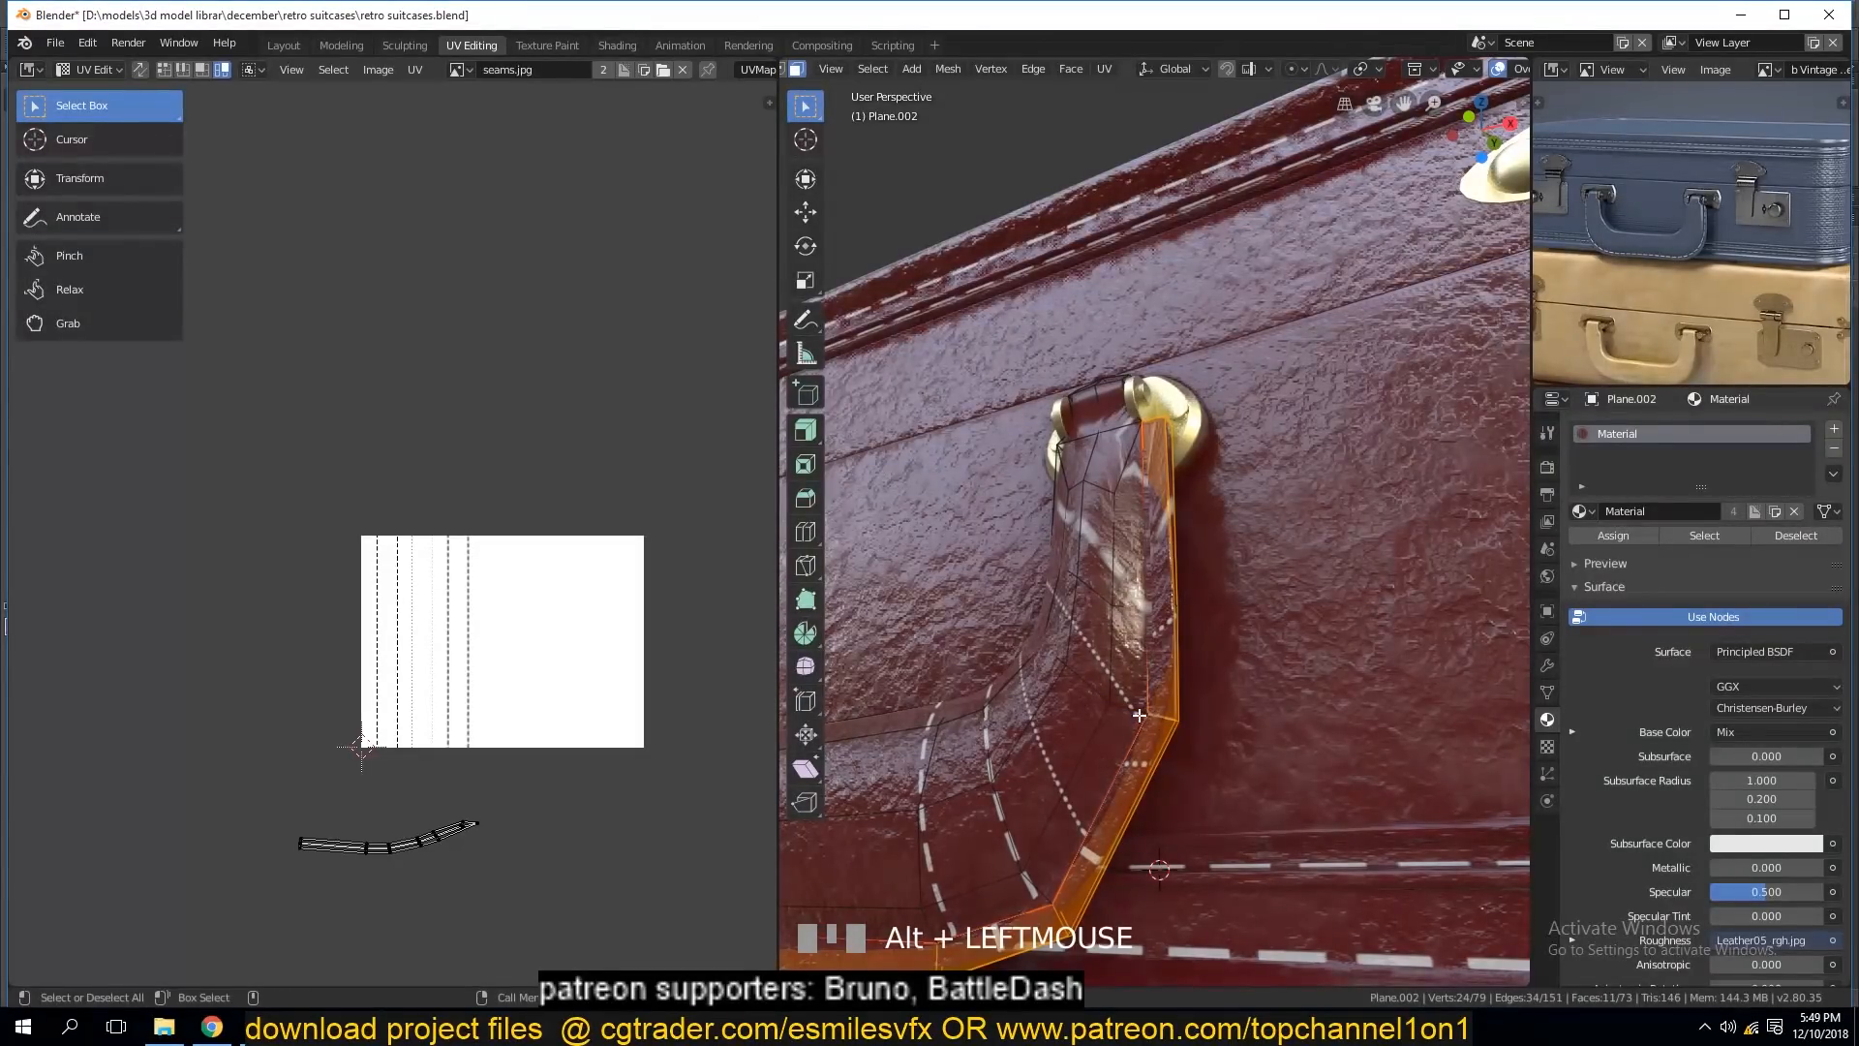
pyautogui.press('u')
pyautogui.click(1139, 709)
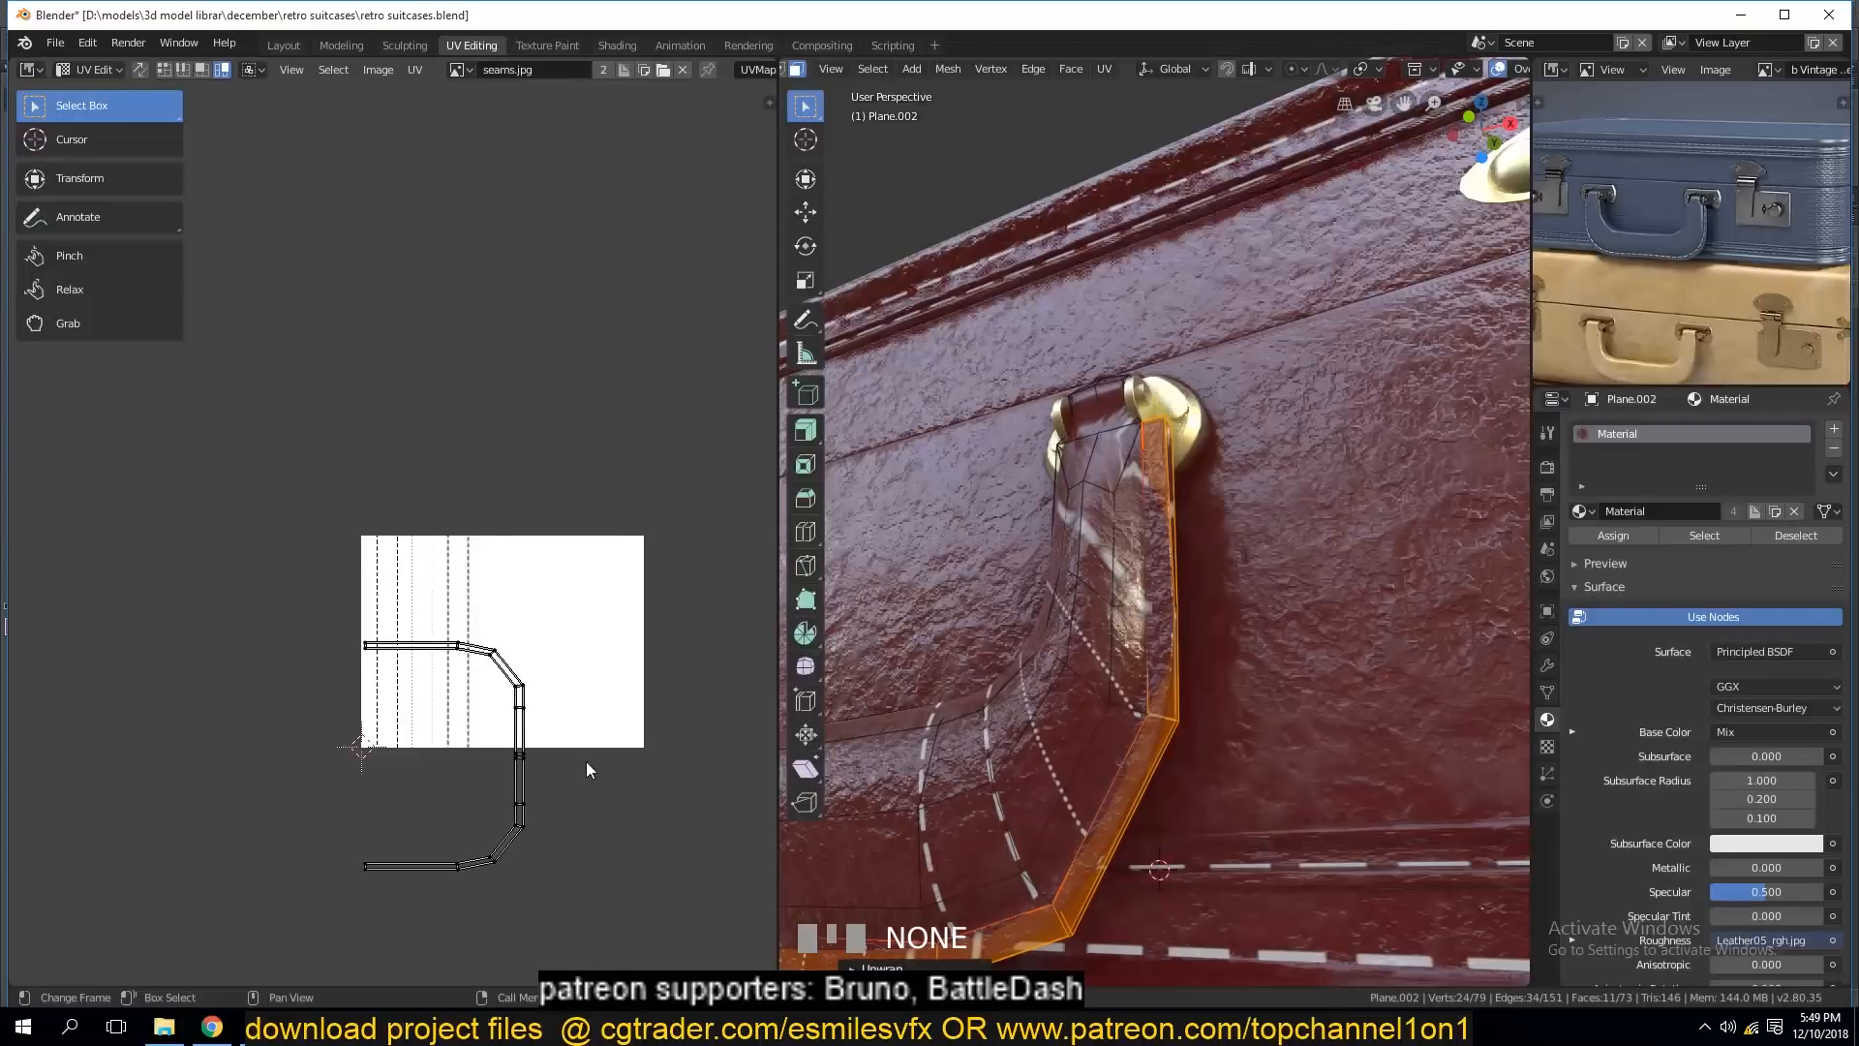
pyautogui.scroll(2, 592, 770)
pyautogui.scroll(-1, 594, 768)
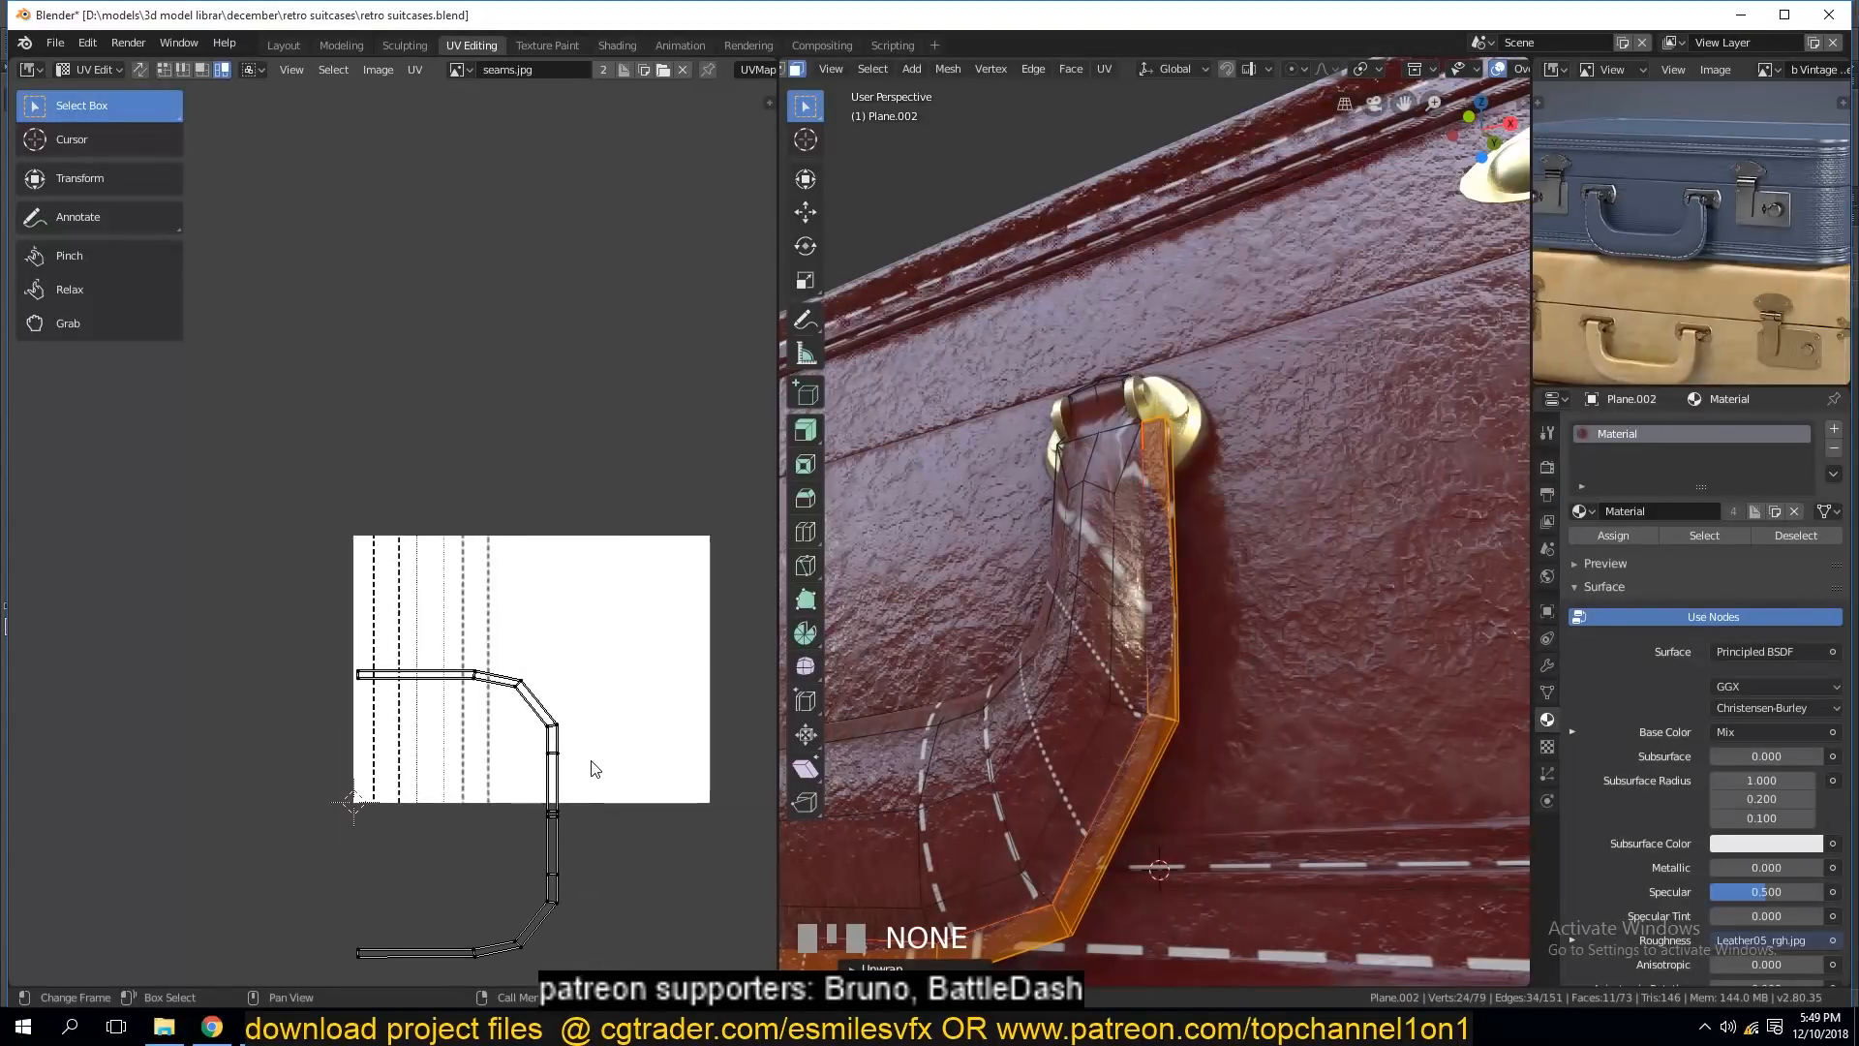
# Straighten the handle edge strip's UVs into a vertical line by scaling both long edge loops to 0 along X.
pyautogui.keyDown('alt'); pyautogui.click(539, 715); pyautogui.keyUp('alt')
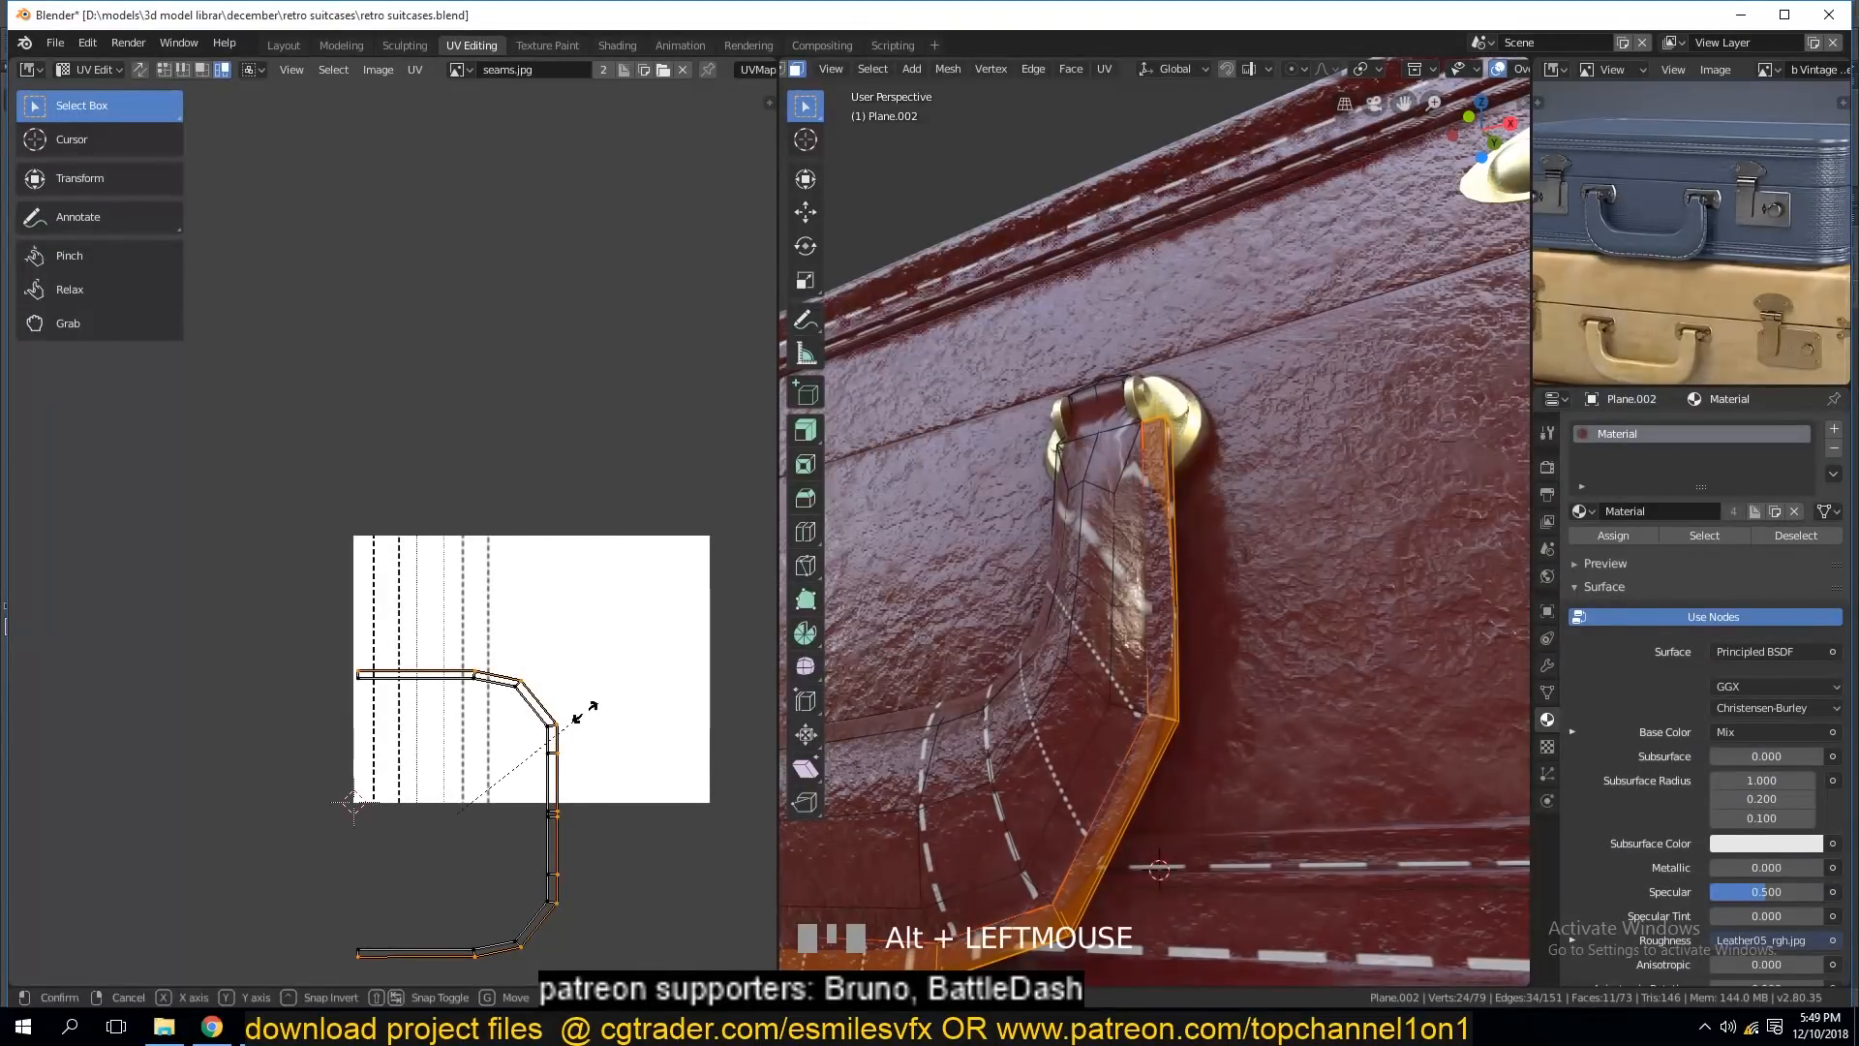
pyautogui.press('s')
pyautogui.press('x')
pyautogui.press('0')
pyautogui.click(583, 713)
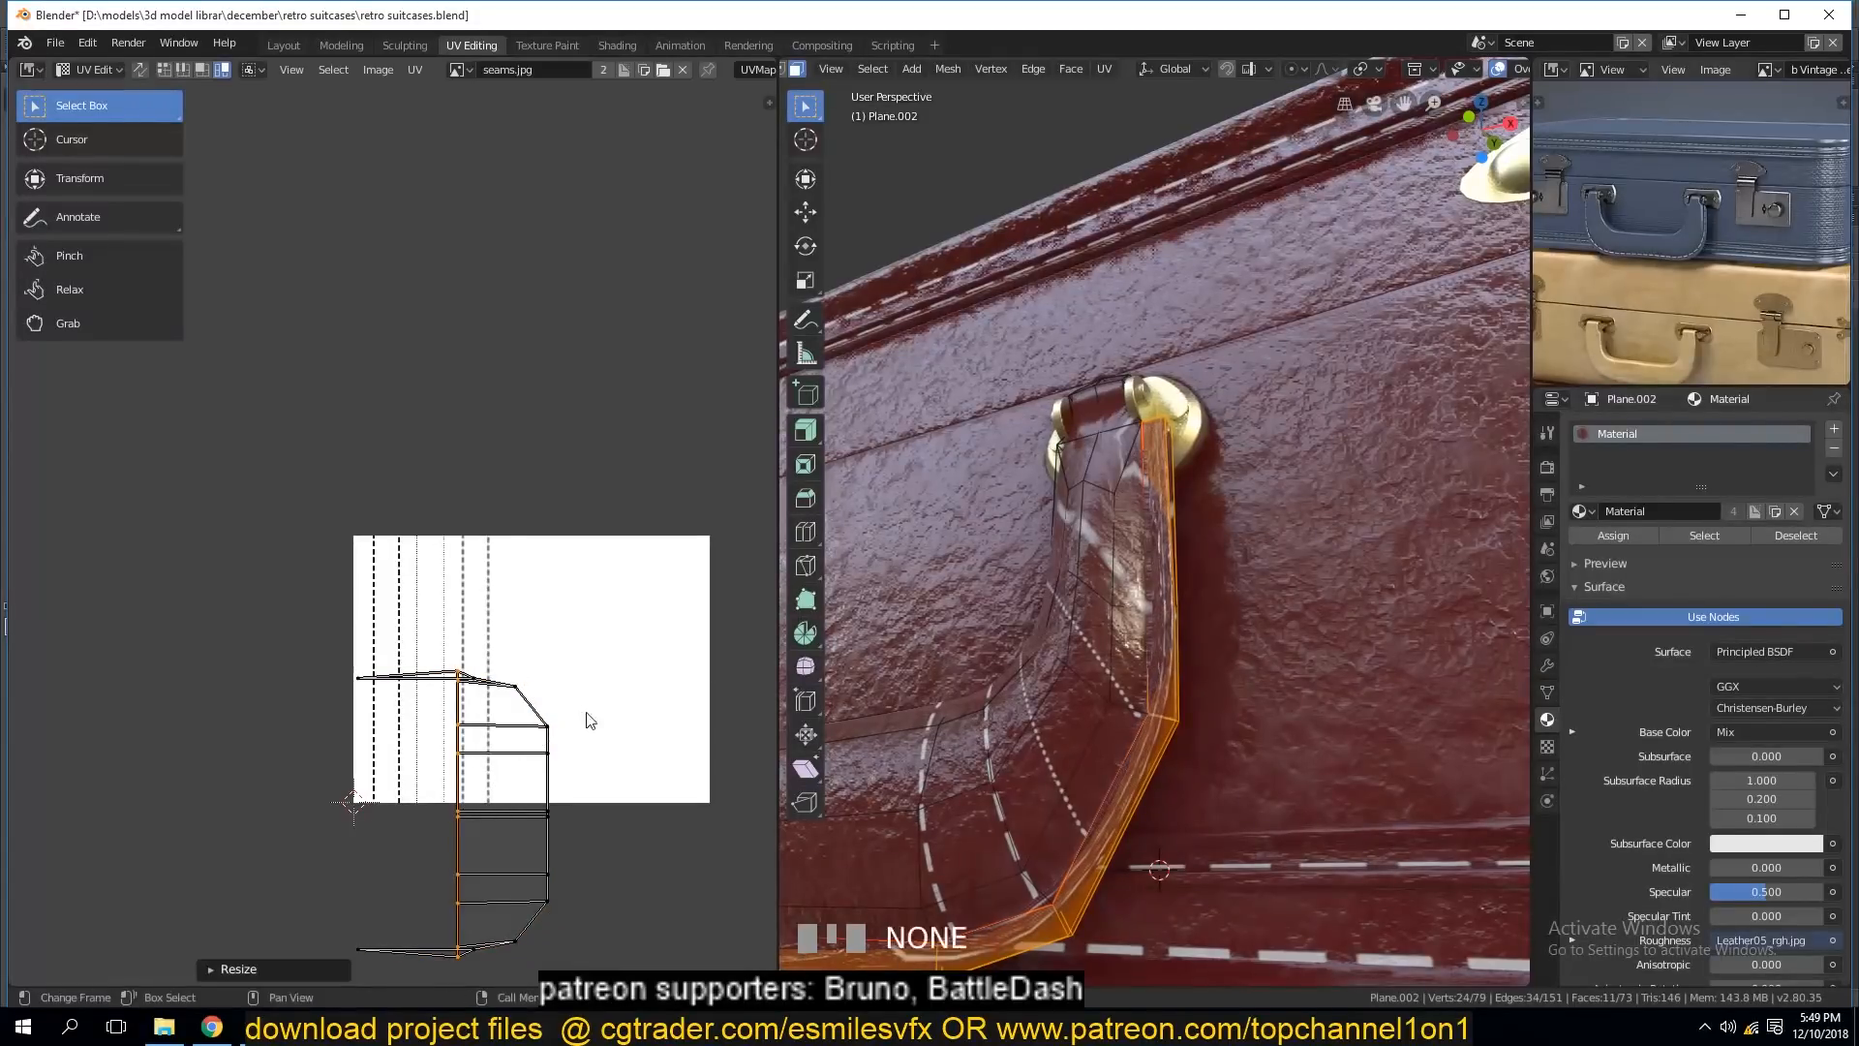
pyautogui.press('s')
pyautogui.press('x')
pyautogui.press('0')
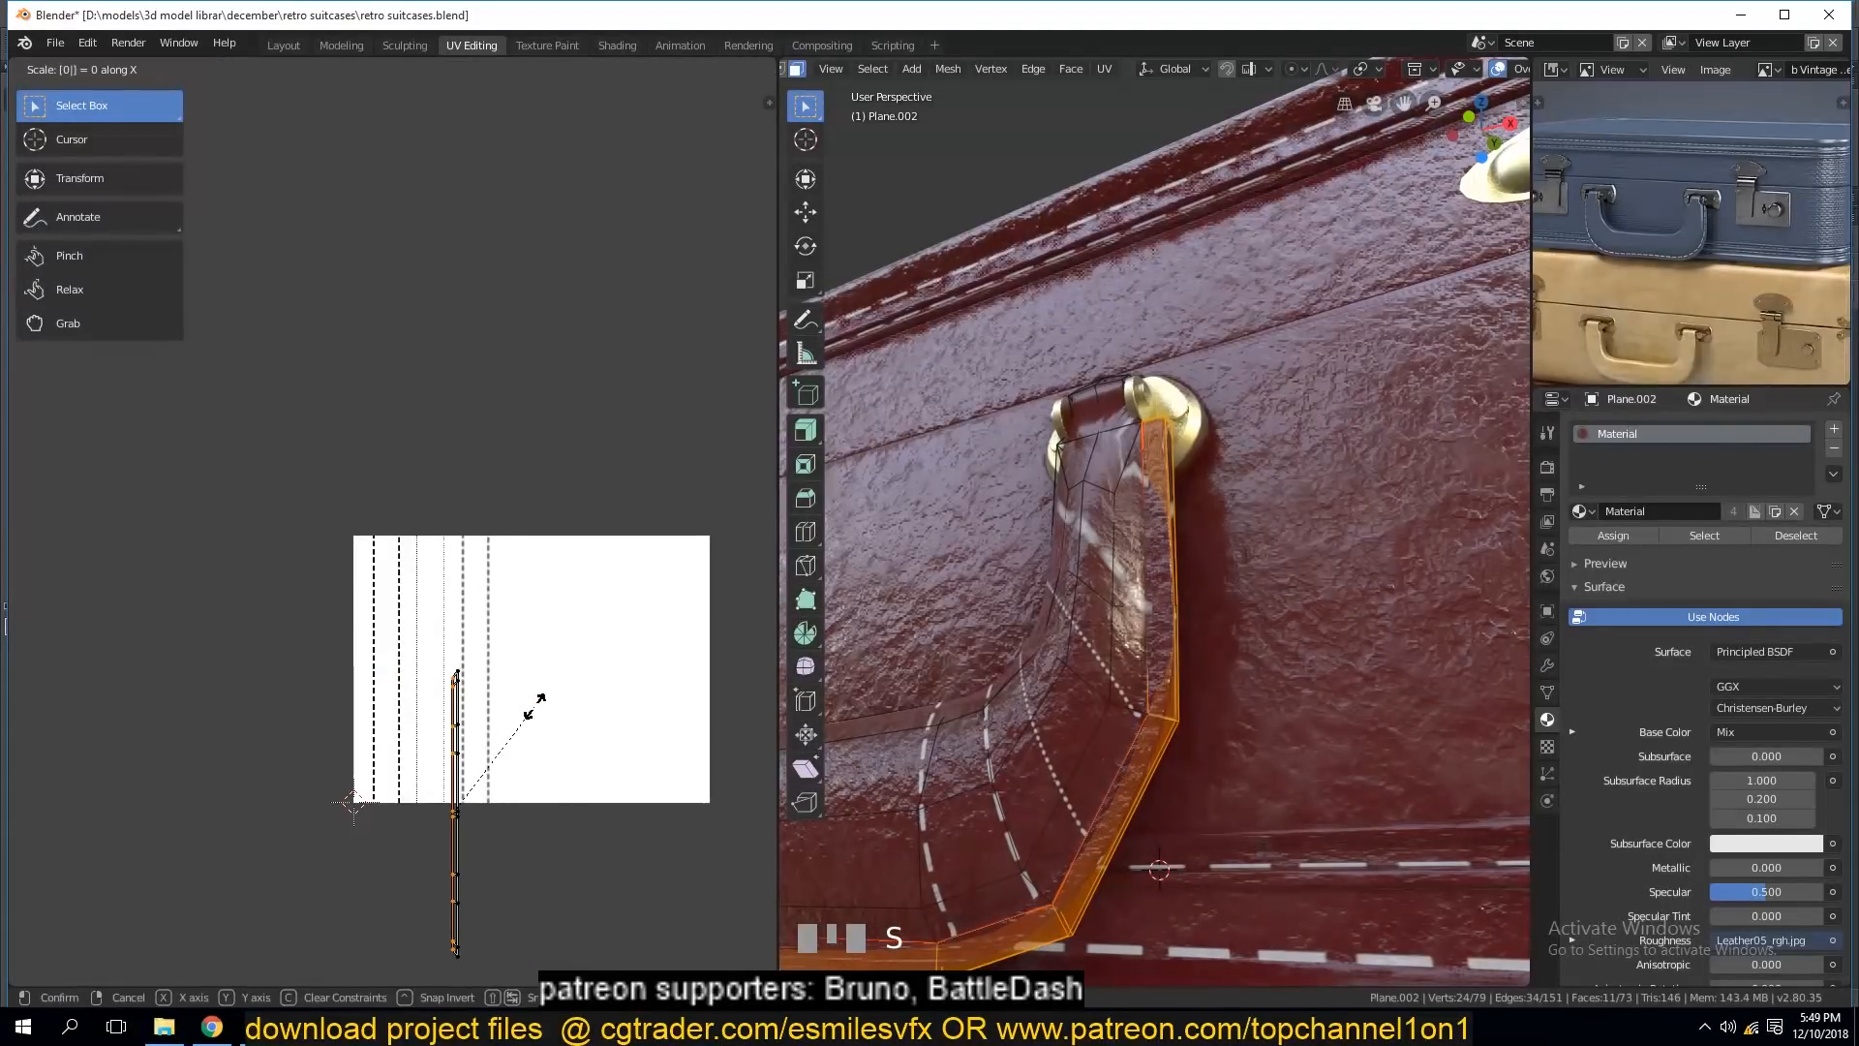
pyautogui.click(537, 702)
# Scale up the straightened strip's UVs and move them onto the first stitch line of seams.jpg.
pyautogui.scroll(1, 514, 730)
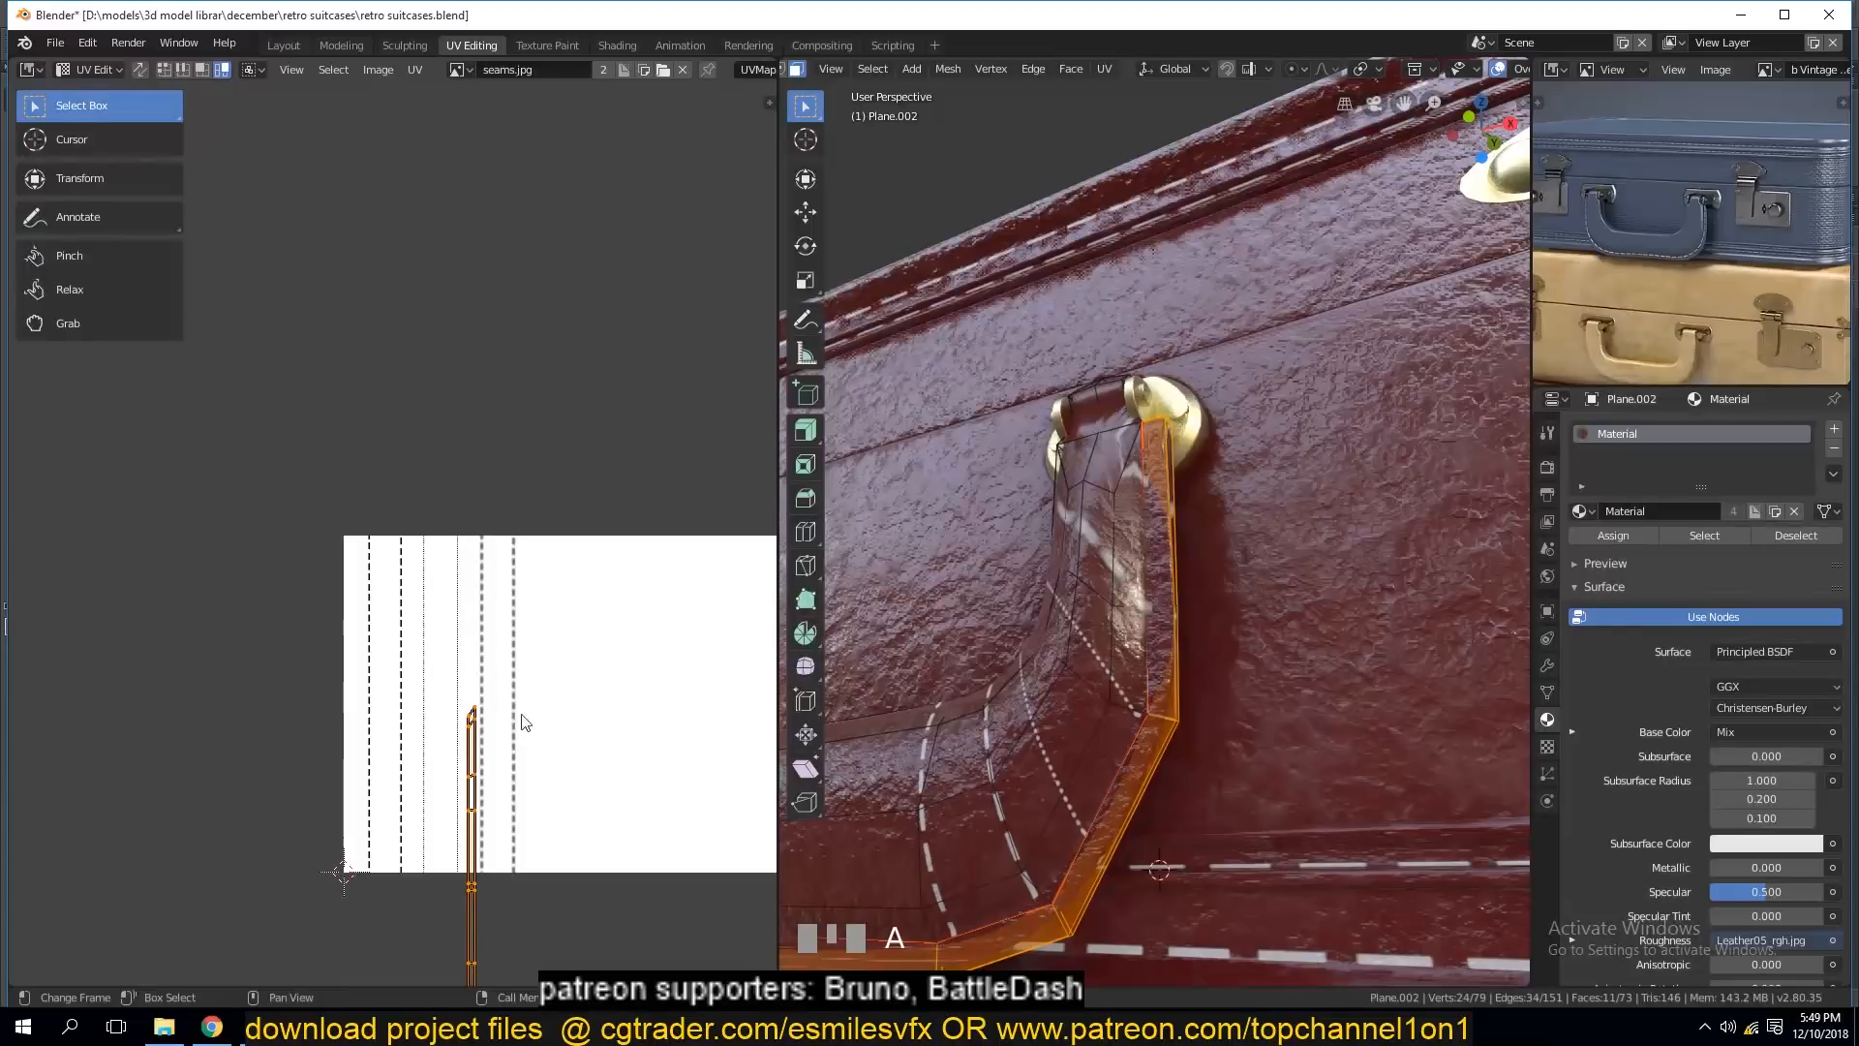
pyautogui.press('s')
pyautogui.click(685, 611)
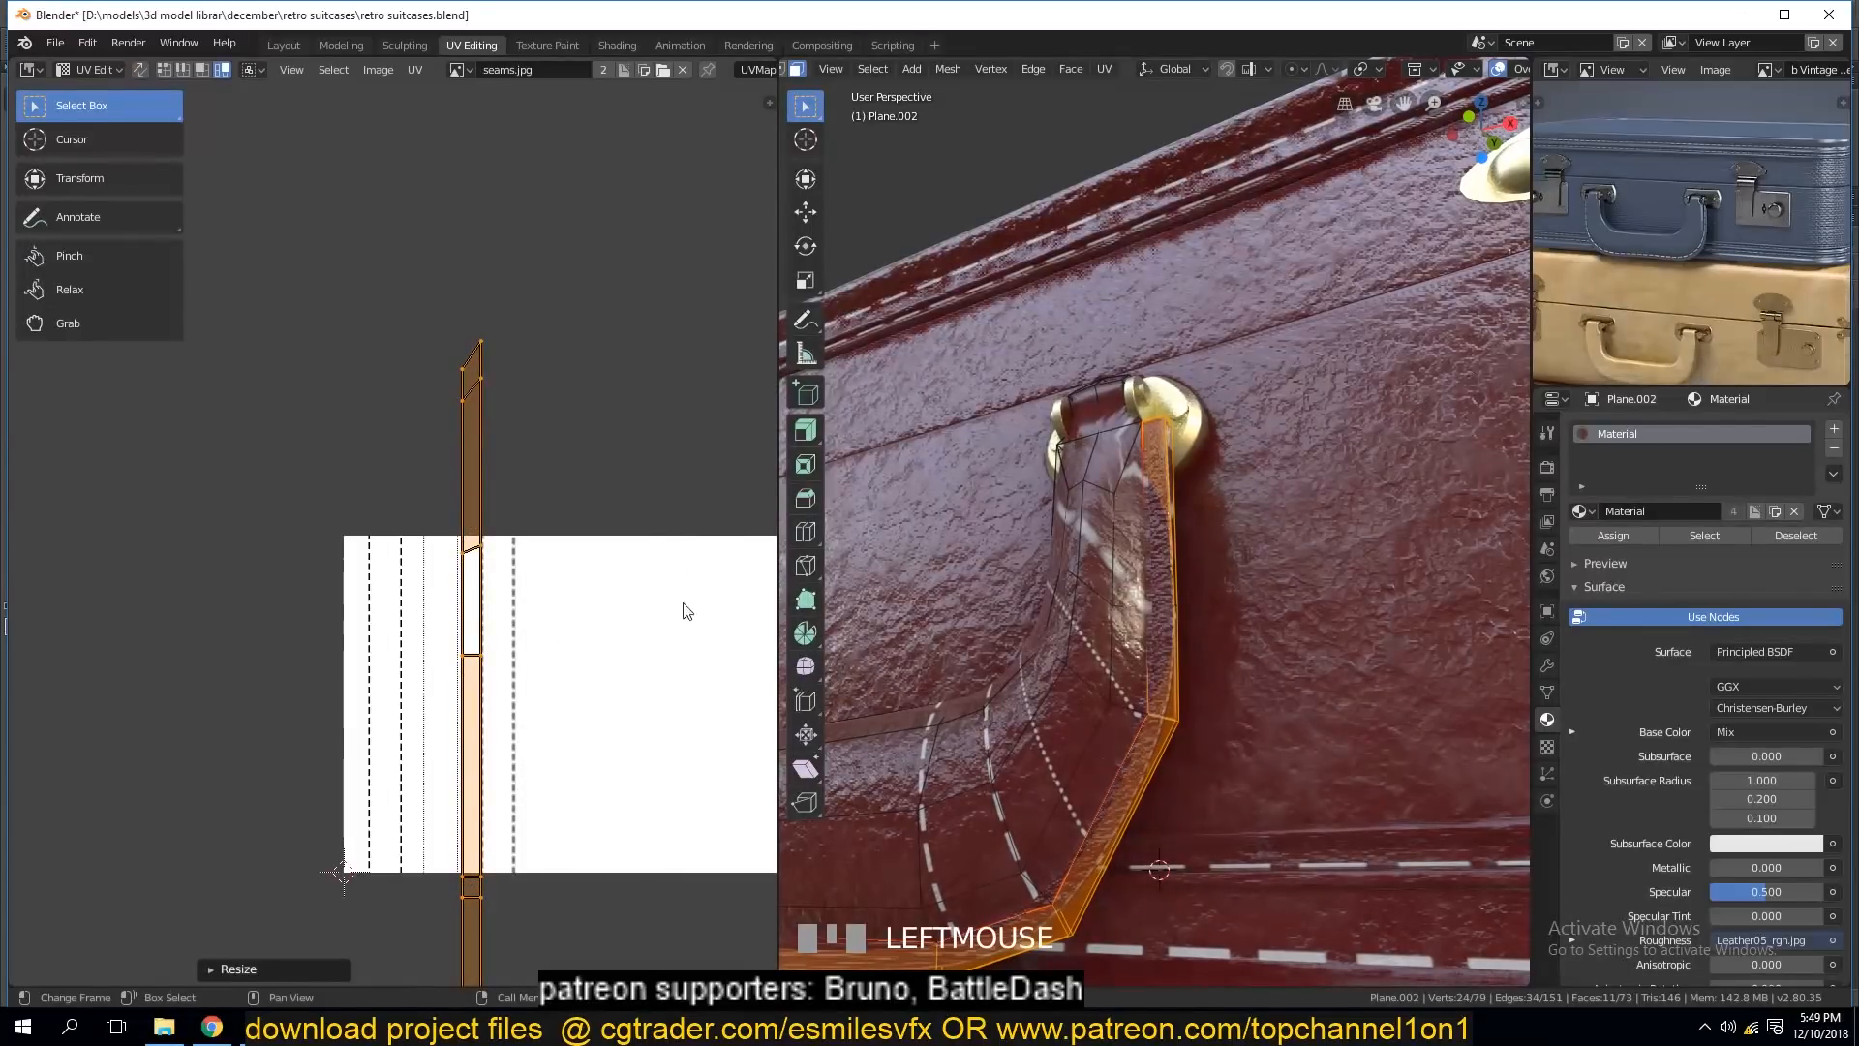
pyautogui.press('g')
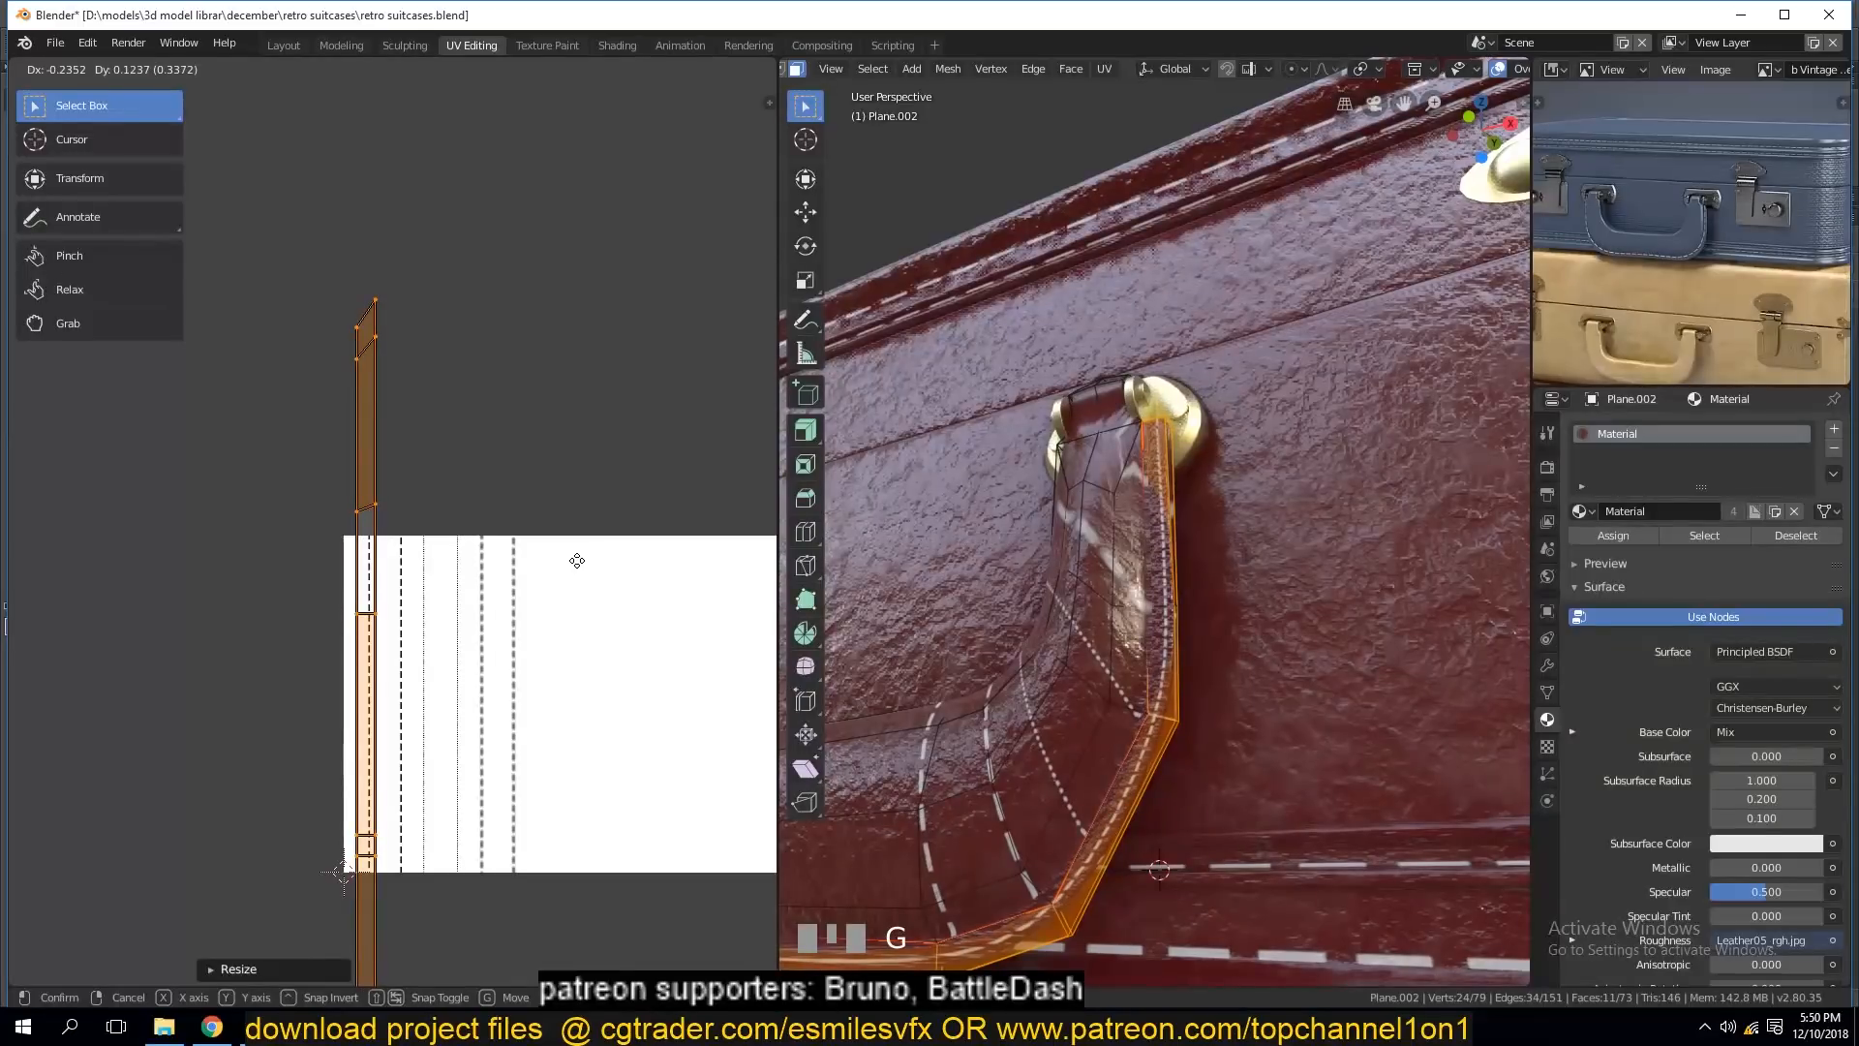
pyautogui.click(577, 561)
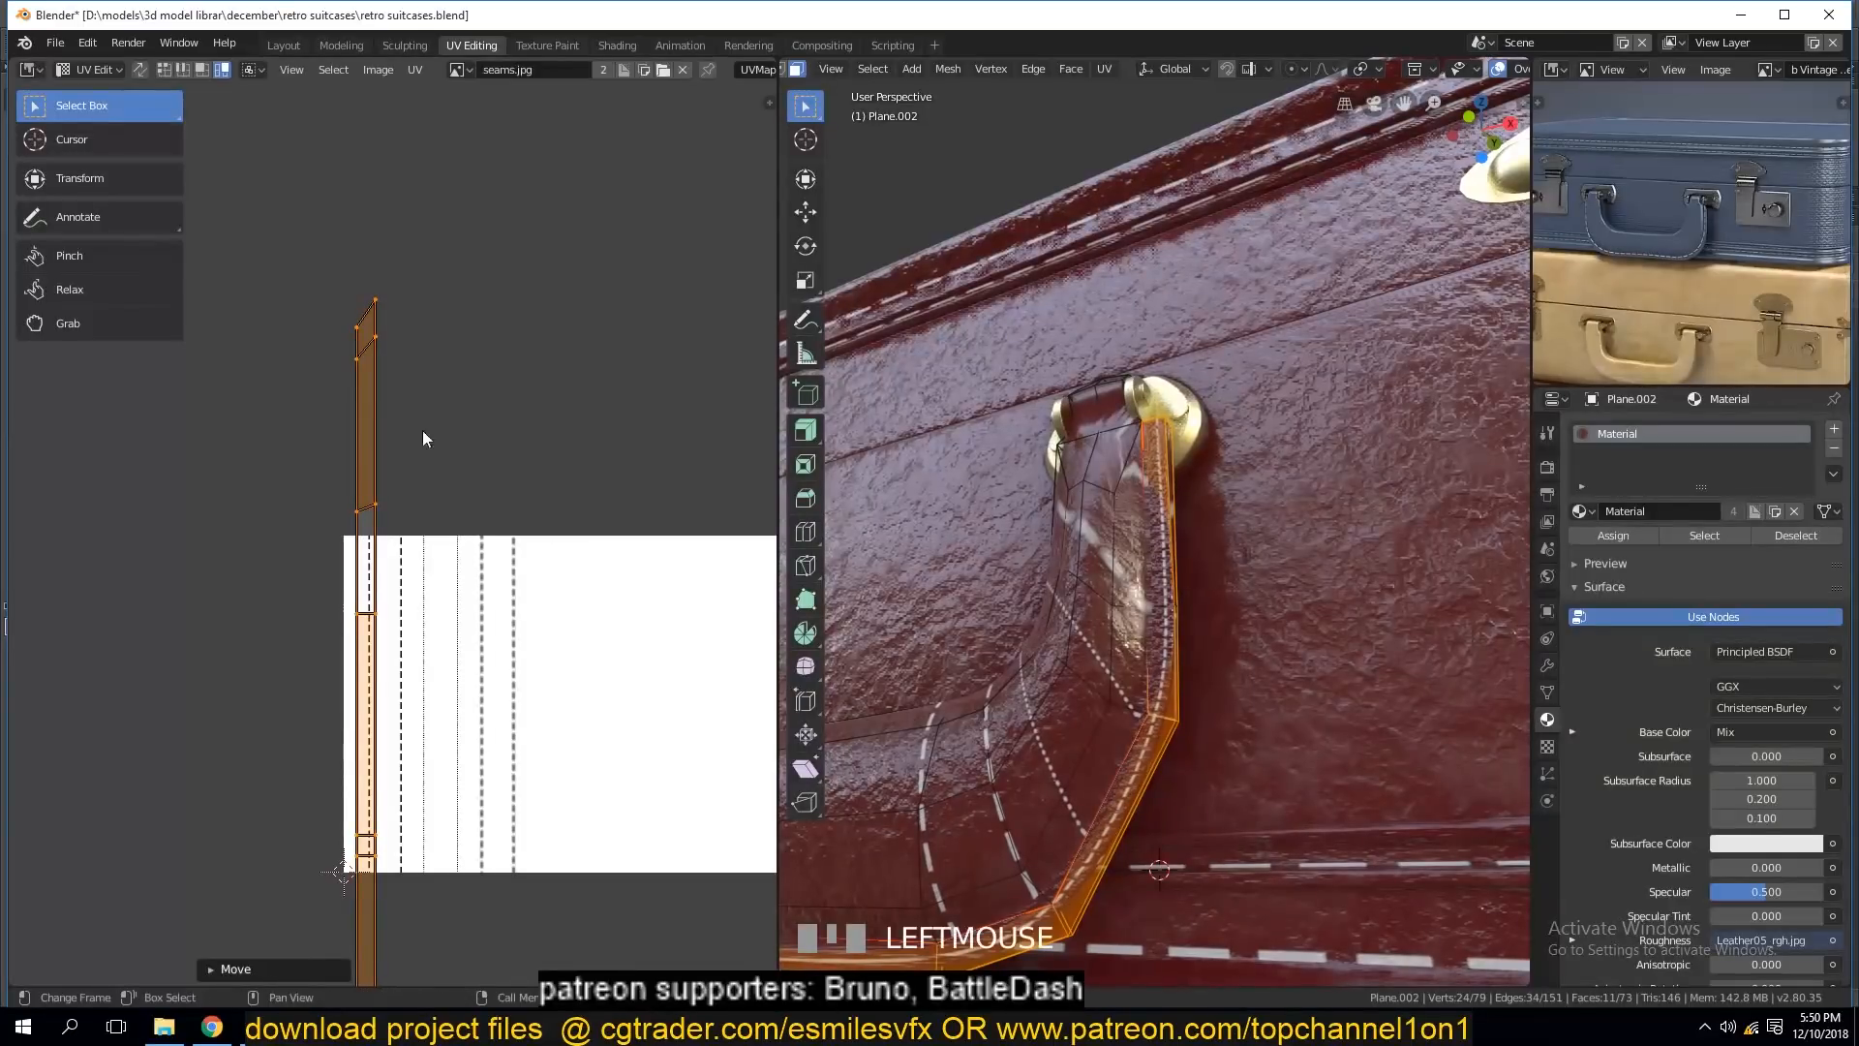
# Scale up one long edge loop of the strip's UVs slightly, then both loops together, and check the handle.
pyautogui.keyDown('alt'); pyautogui.click(346, 440); pyautogui.keyUp('alt')
pyautogui.press('s')
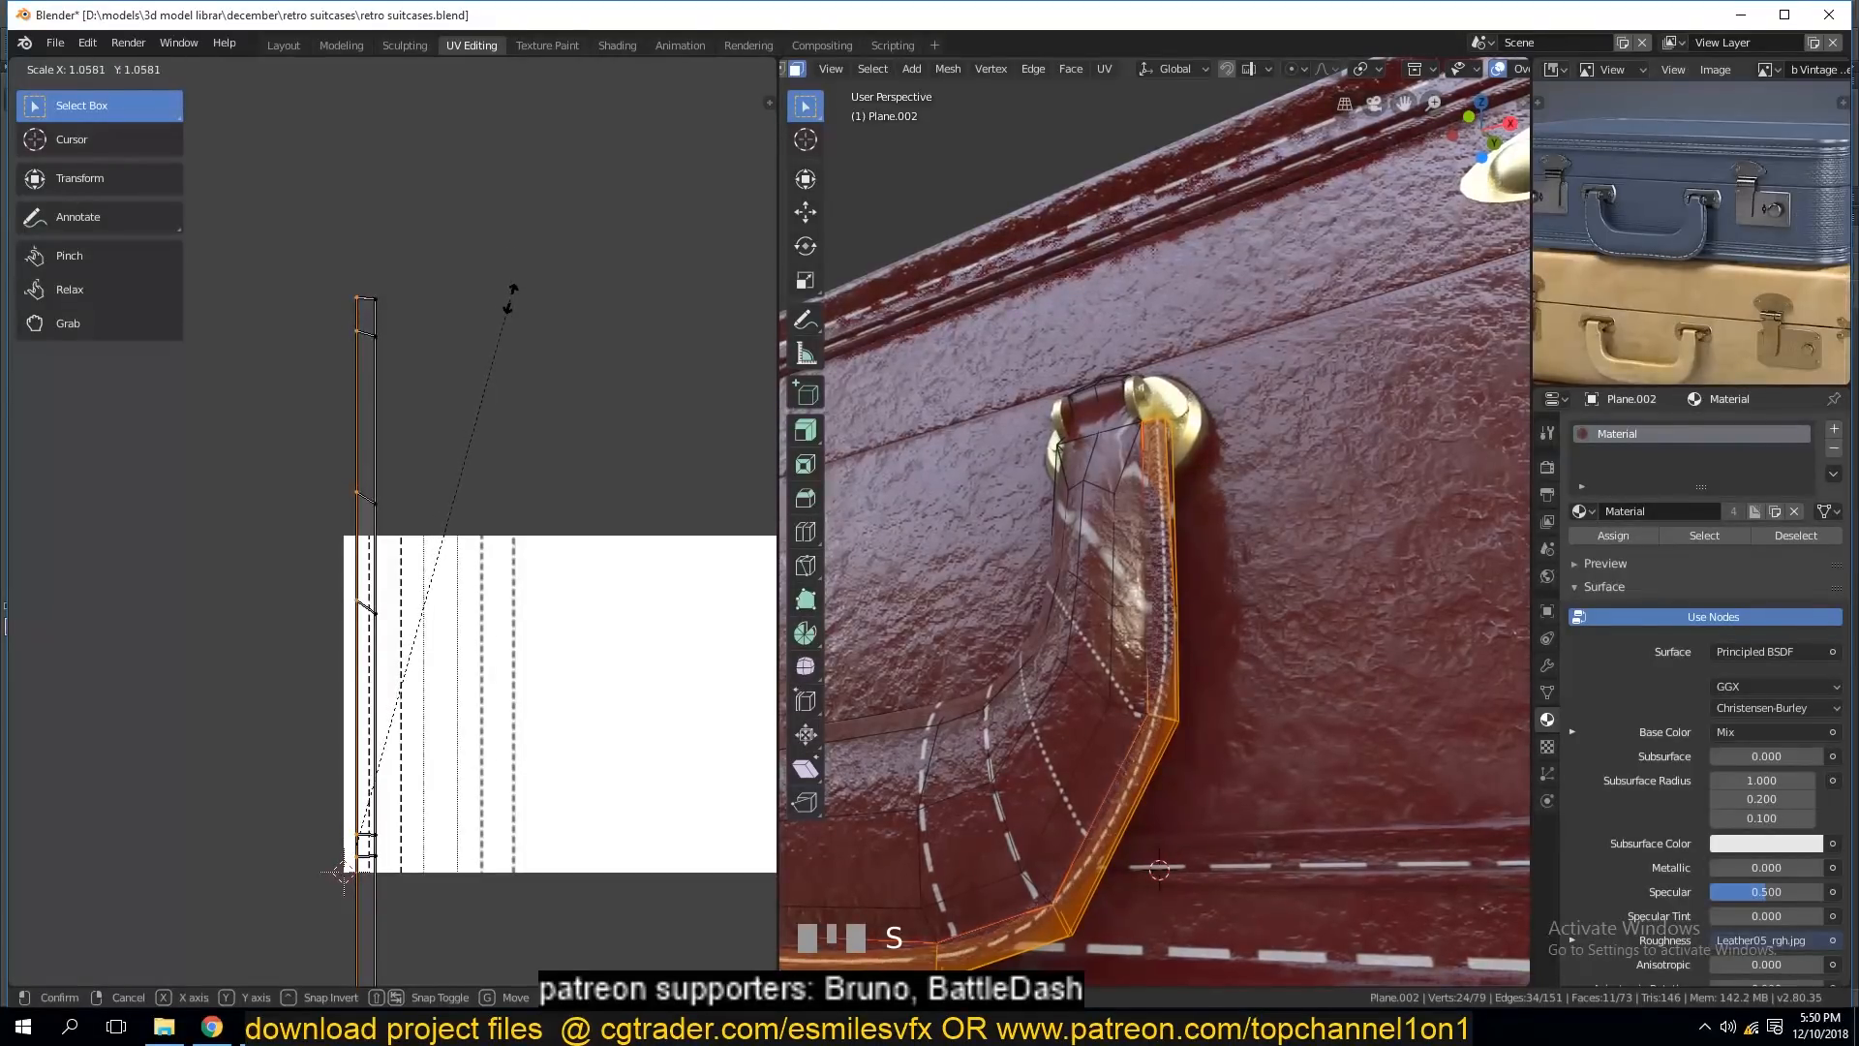
pyautogui.click(500, 308)
pyautogui.keyDown('alt'); pyautogui.keyDown('shift'); pyautogui.click(384, 438); pyautogui.keyUp('shift'); pyautogui.keyUp('alt')
pyautogui.press('s')
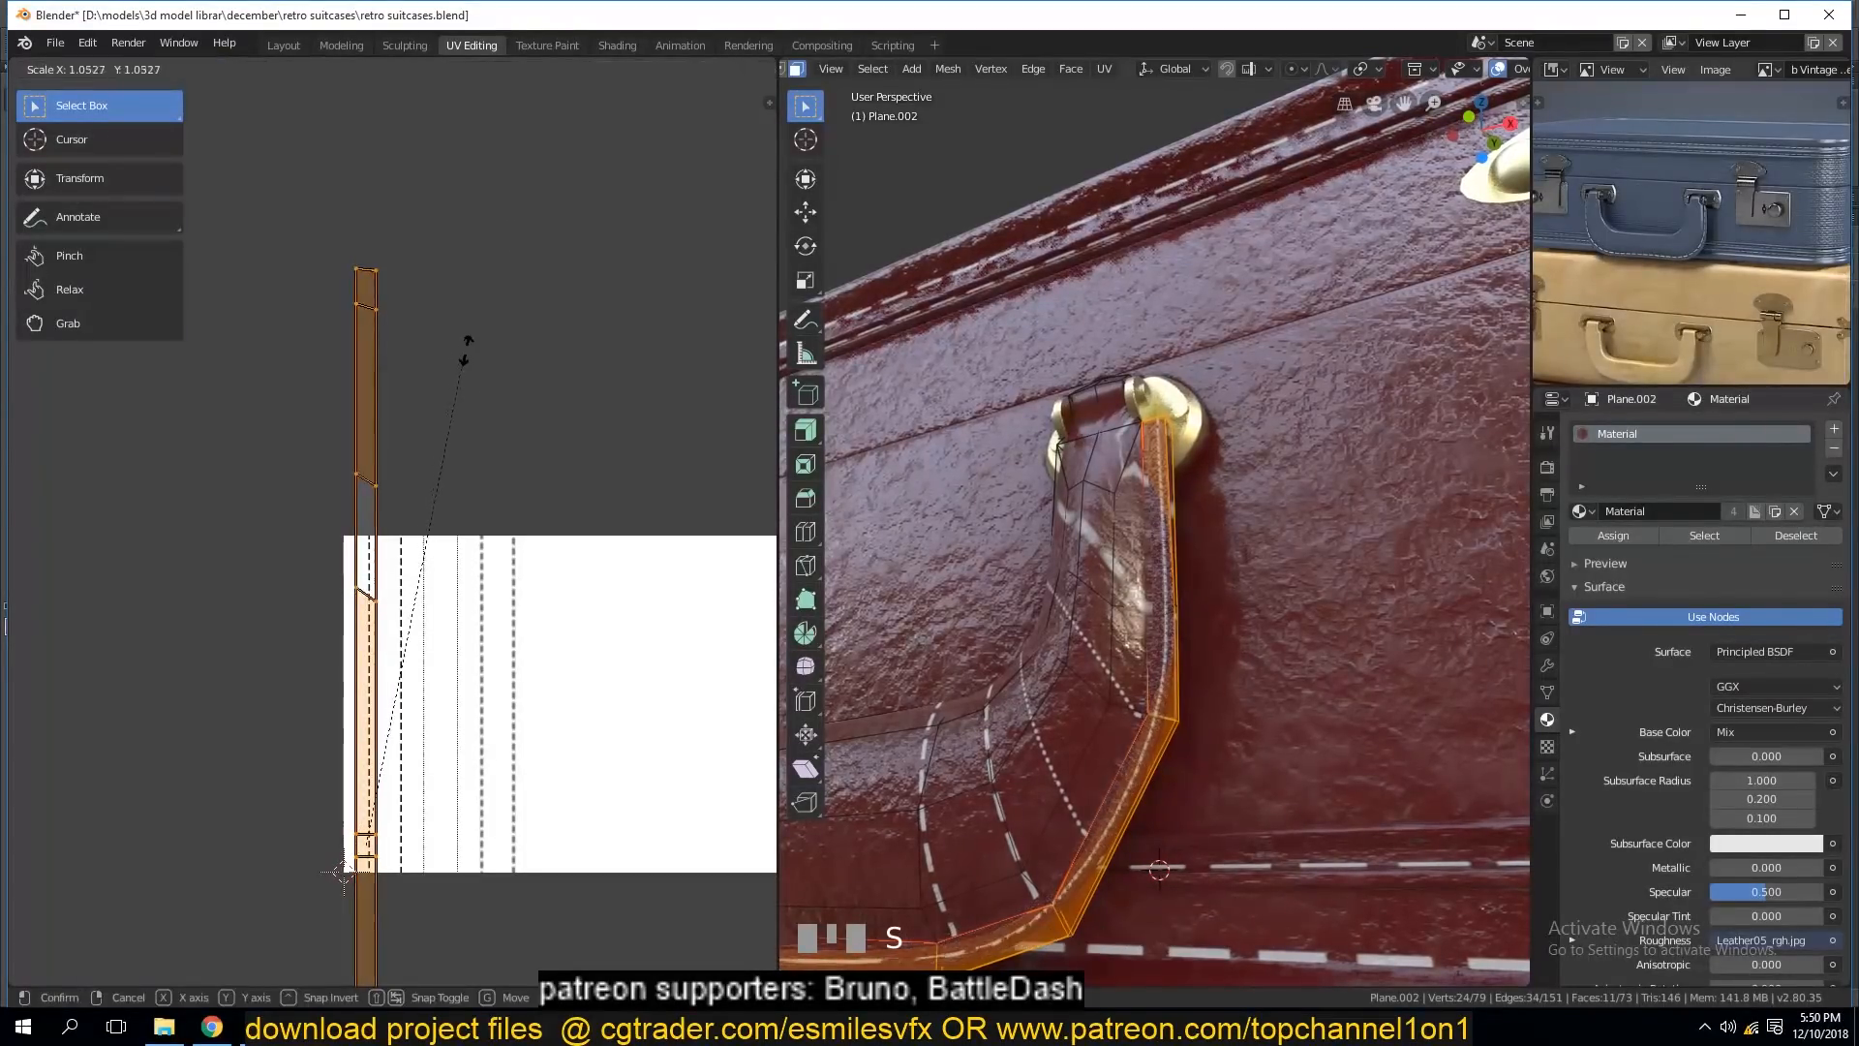
pyautogui.click(581, 438)
pyautogui.hotkey('shift', '`')
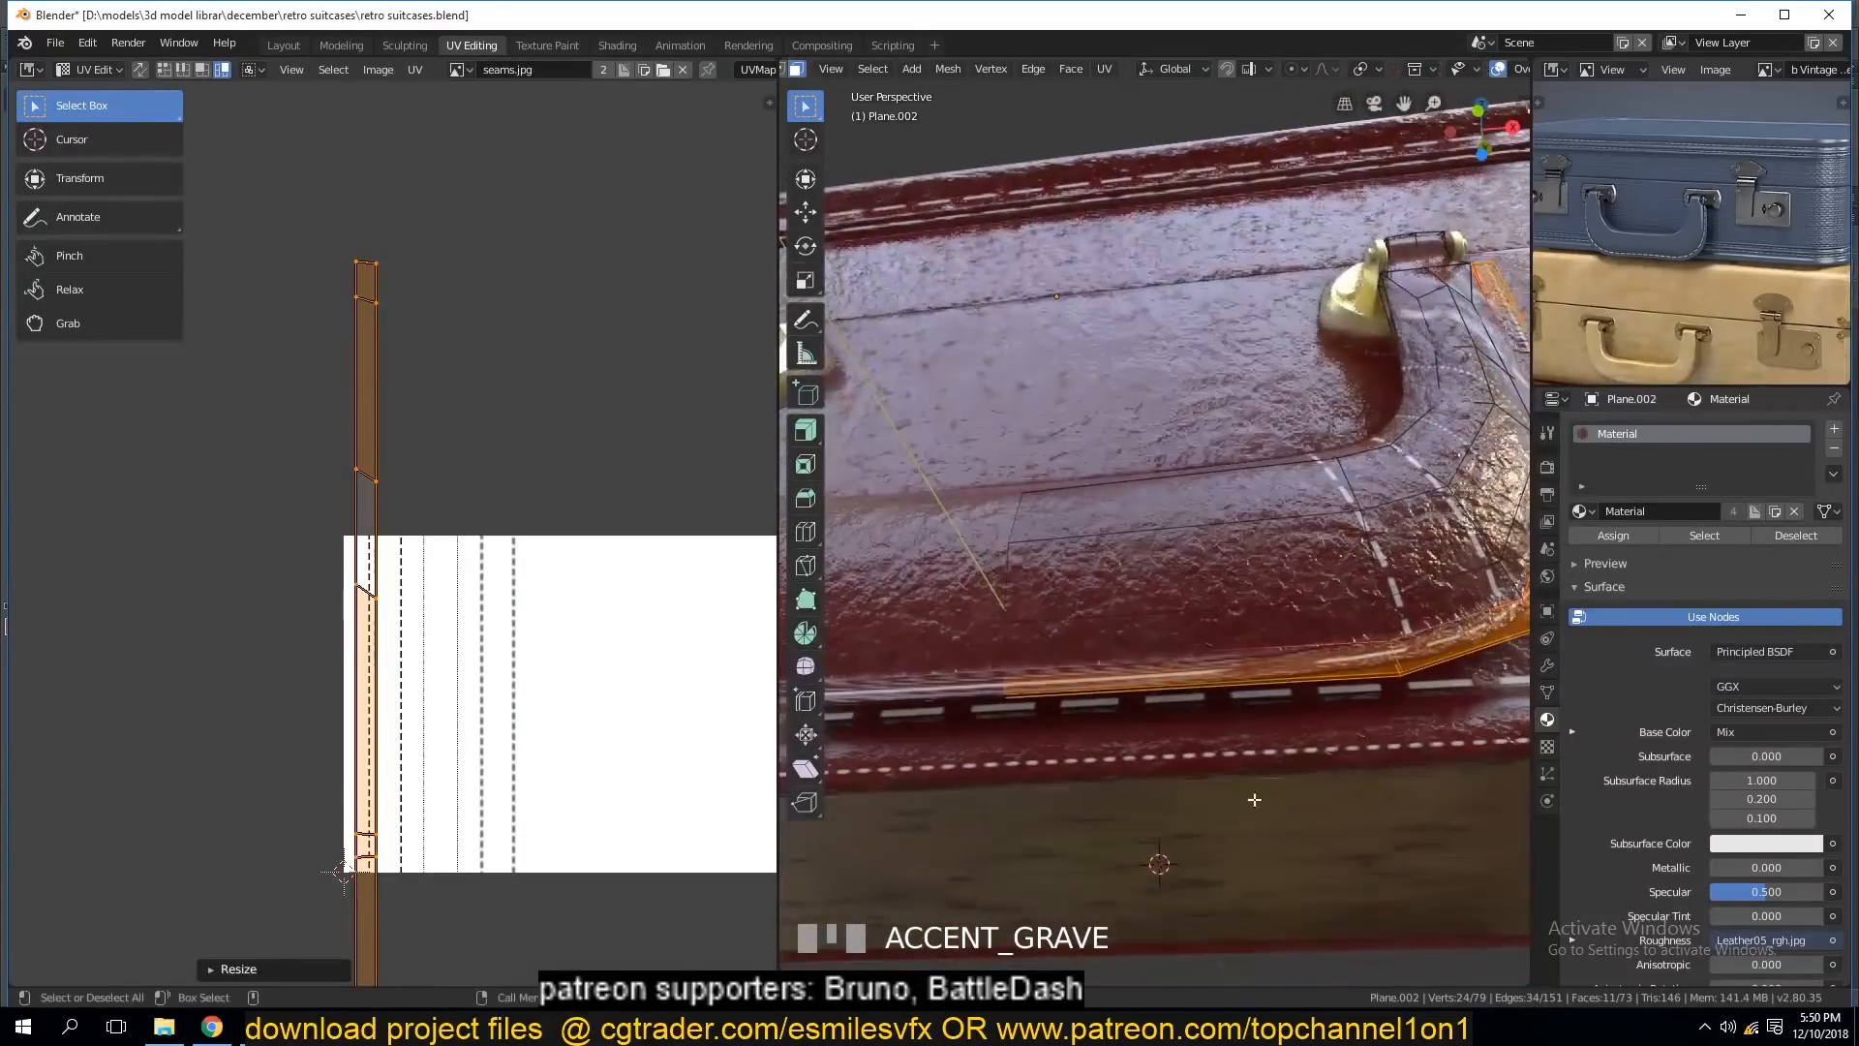
# Move the uppermost inner cross edge of the strip's UVs along Y up to the strip's upper end.
pyautogui.click(364, 318)
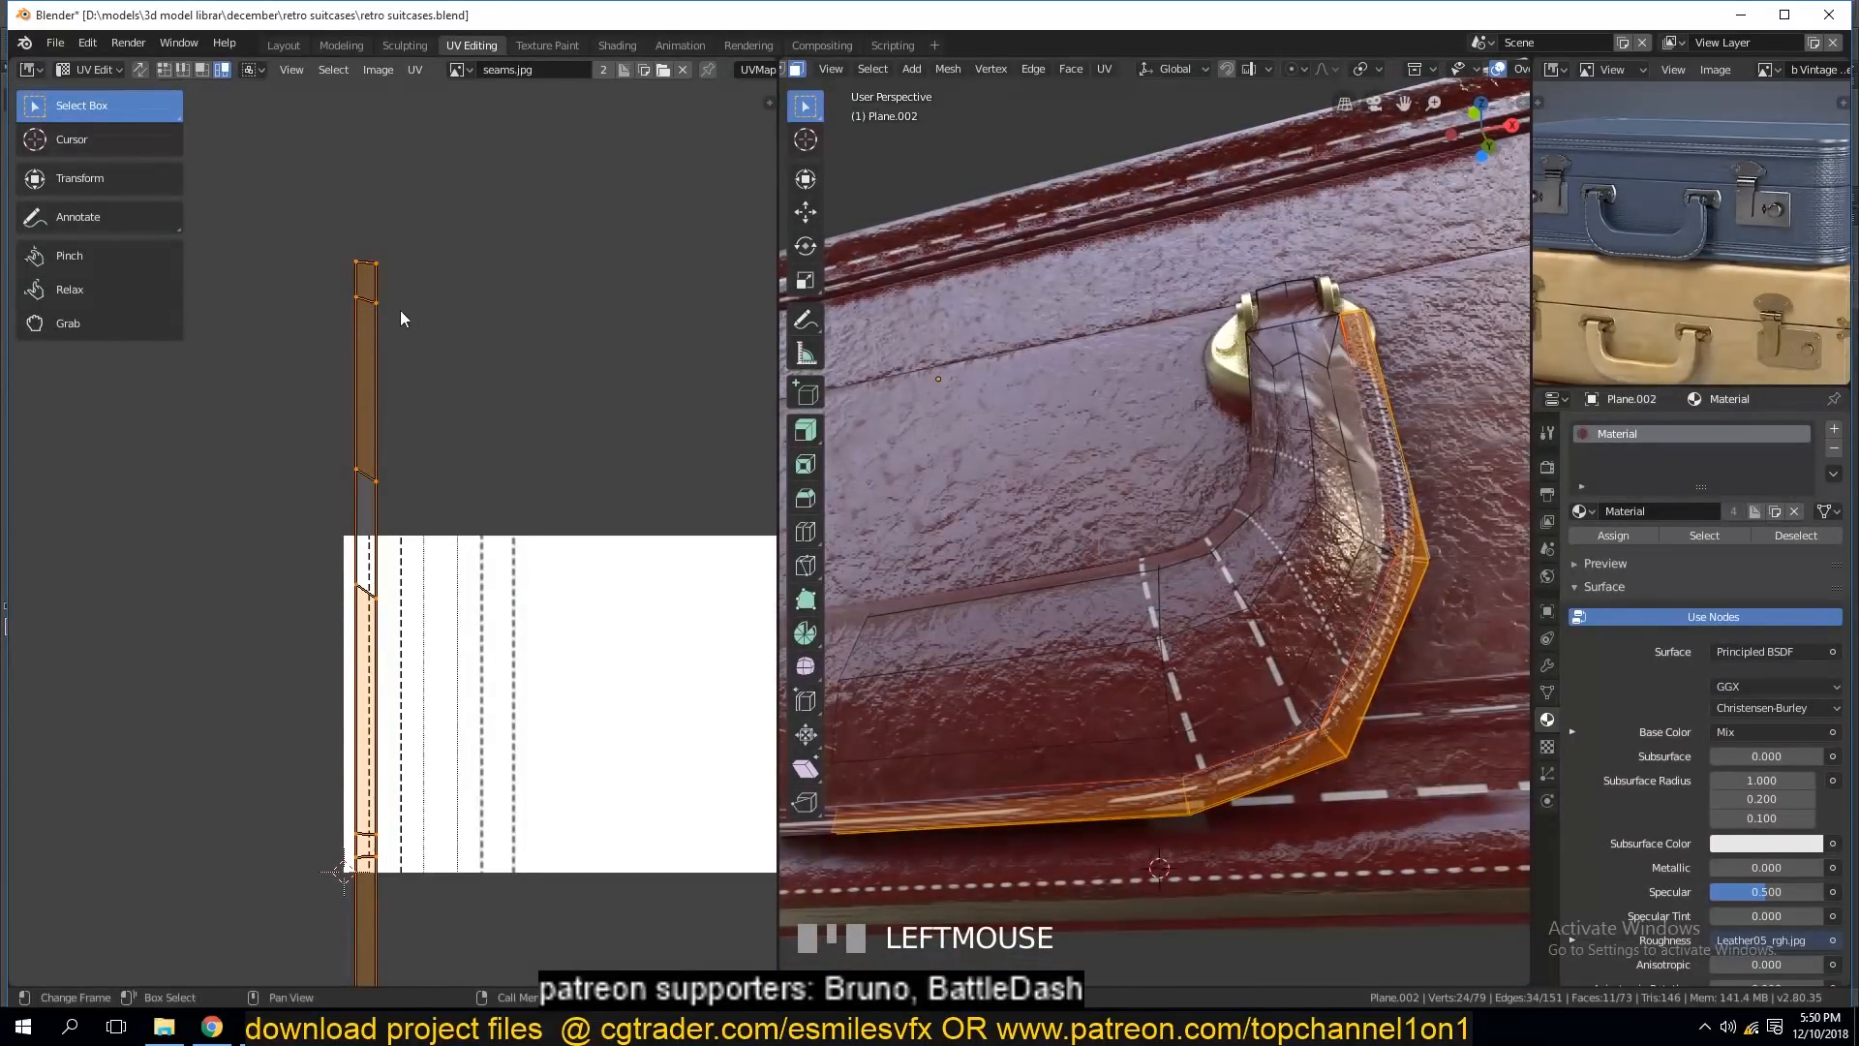
pyautogui.press('2')
pyautogui.click(373, 299)
pyautogui.press('g')
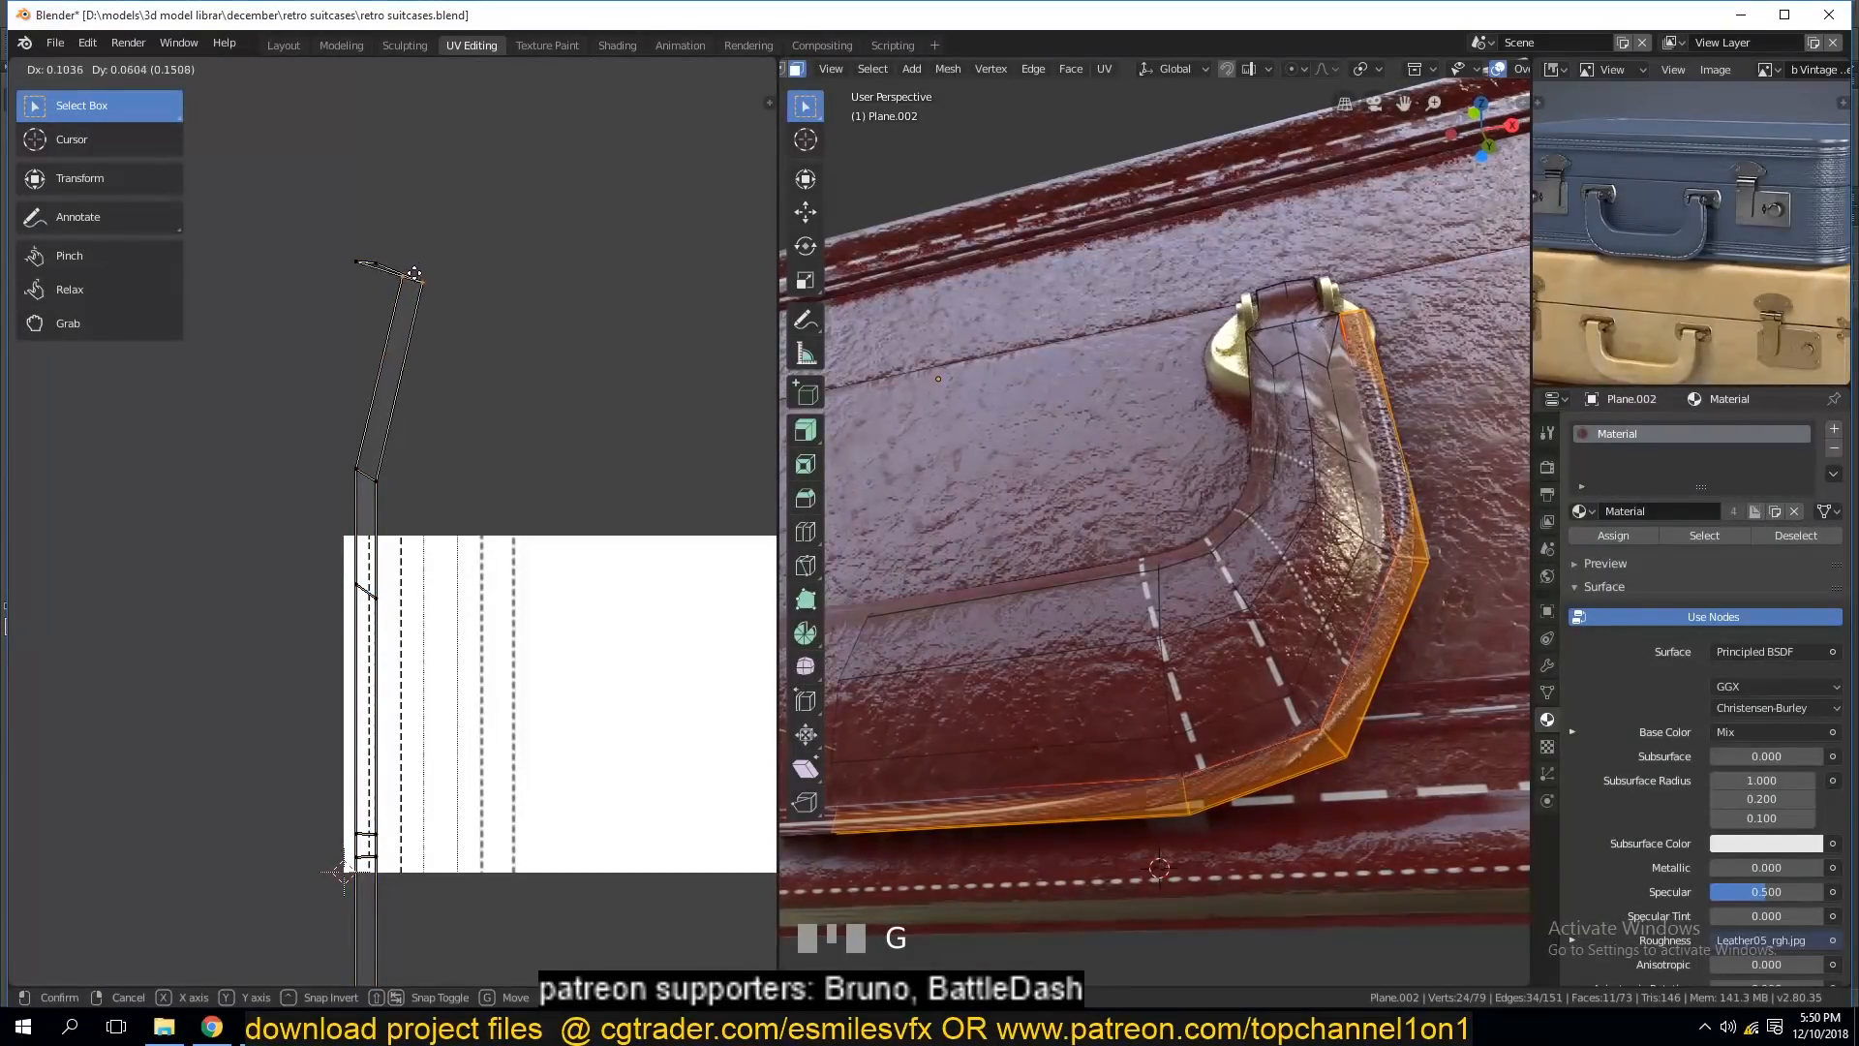
pyautogui.rightClick(411, 308)
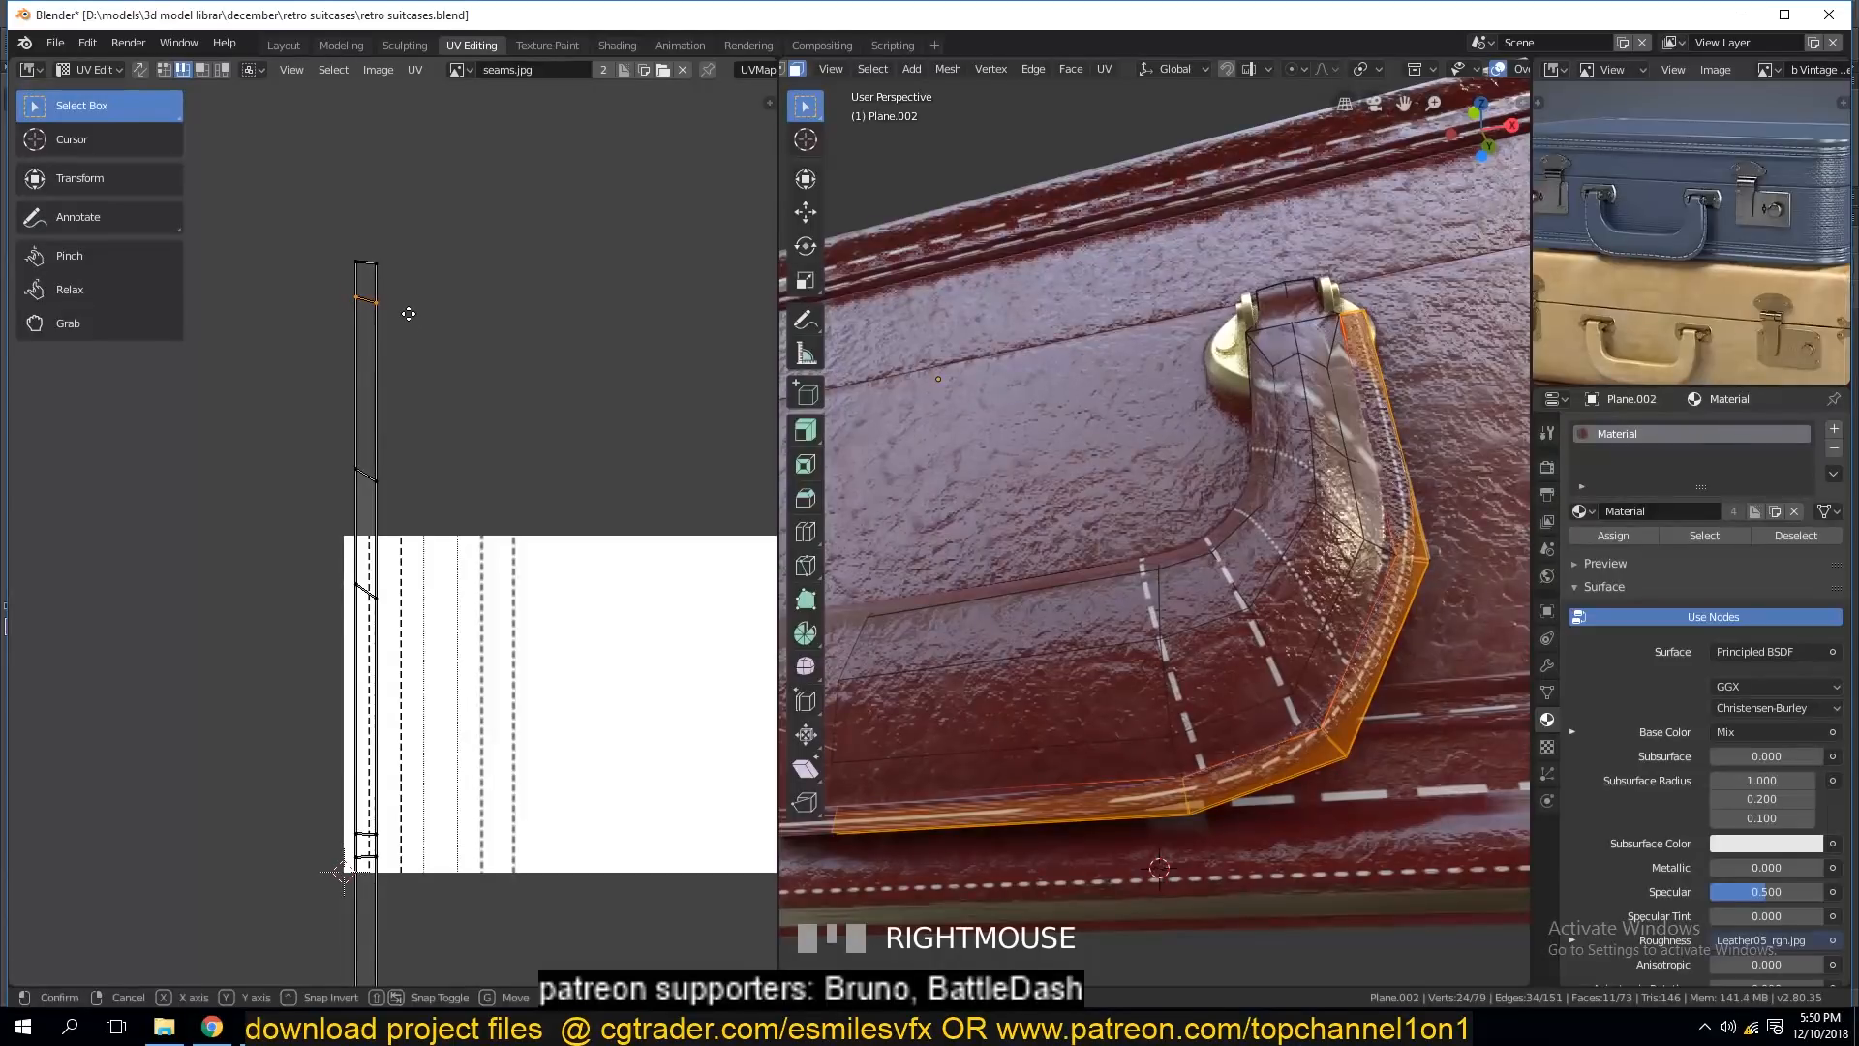
pyautogui.press('g')
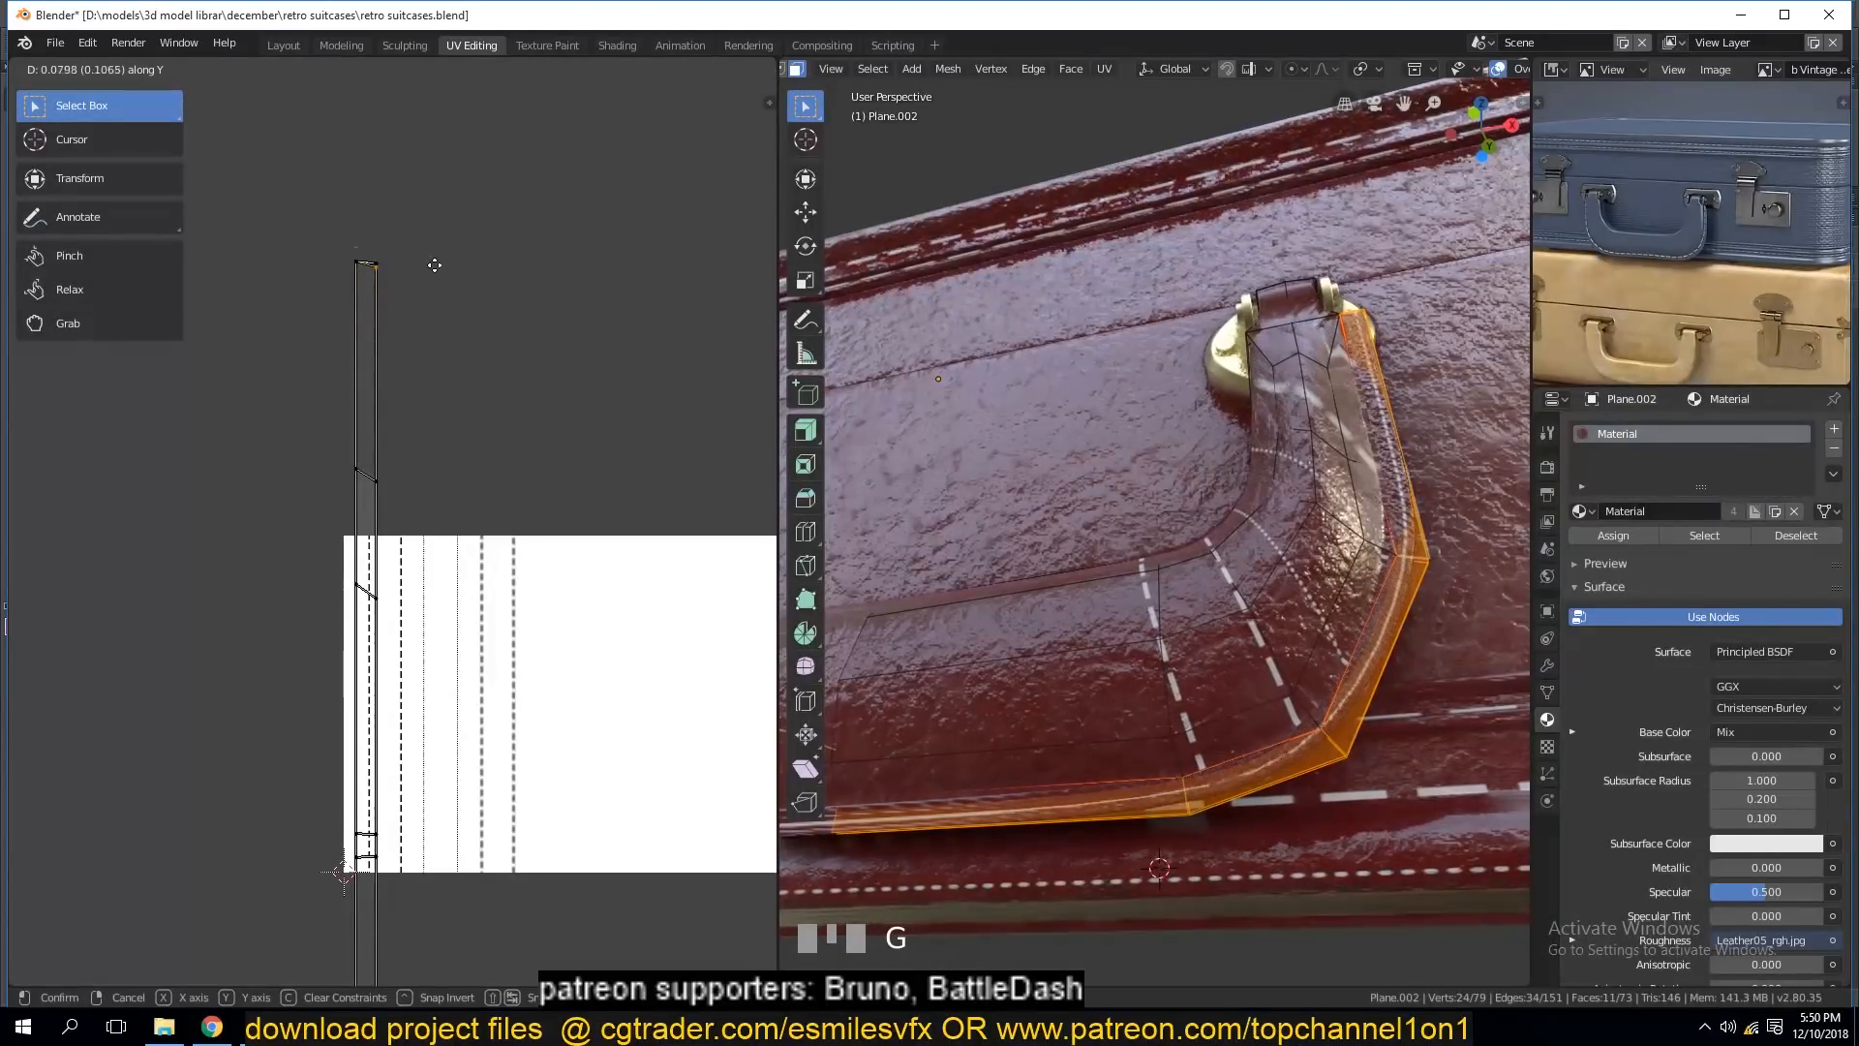
pyautogui.click(439, 292)
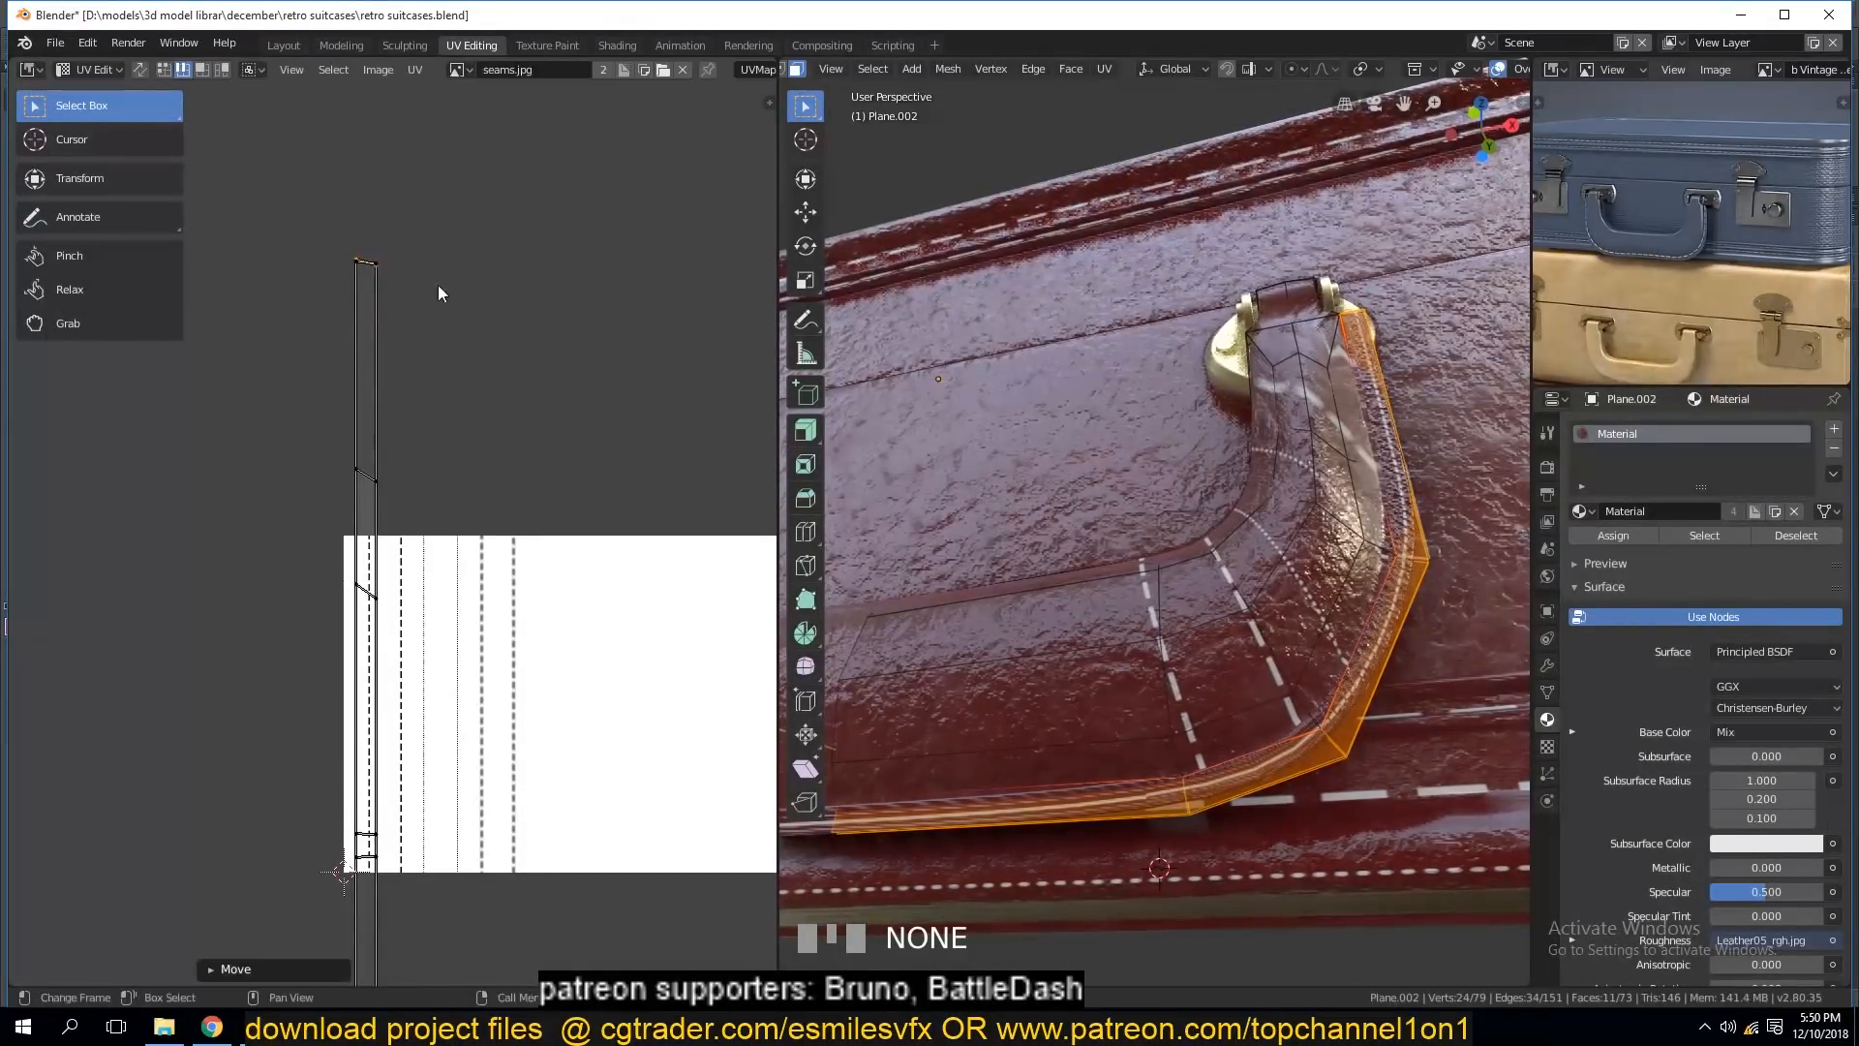
pyautogui.click(368, 471)
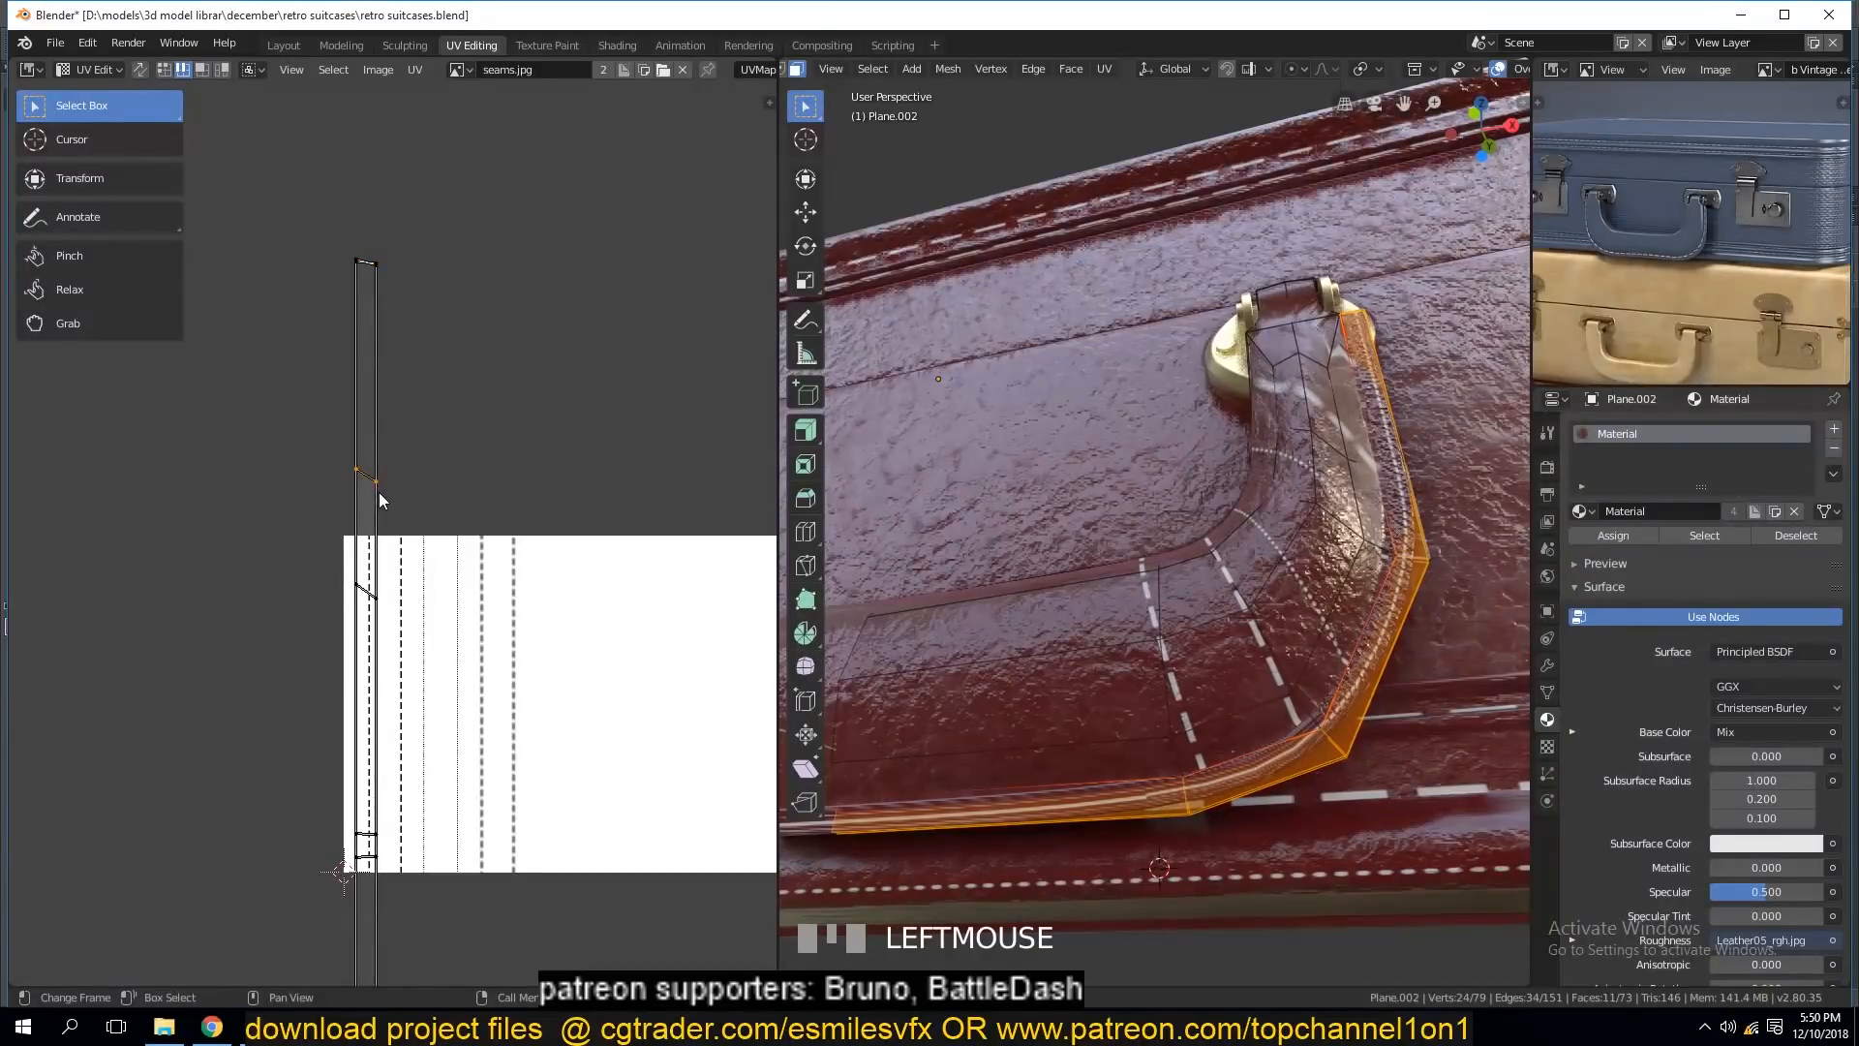
pyautogui.press('g')
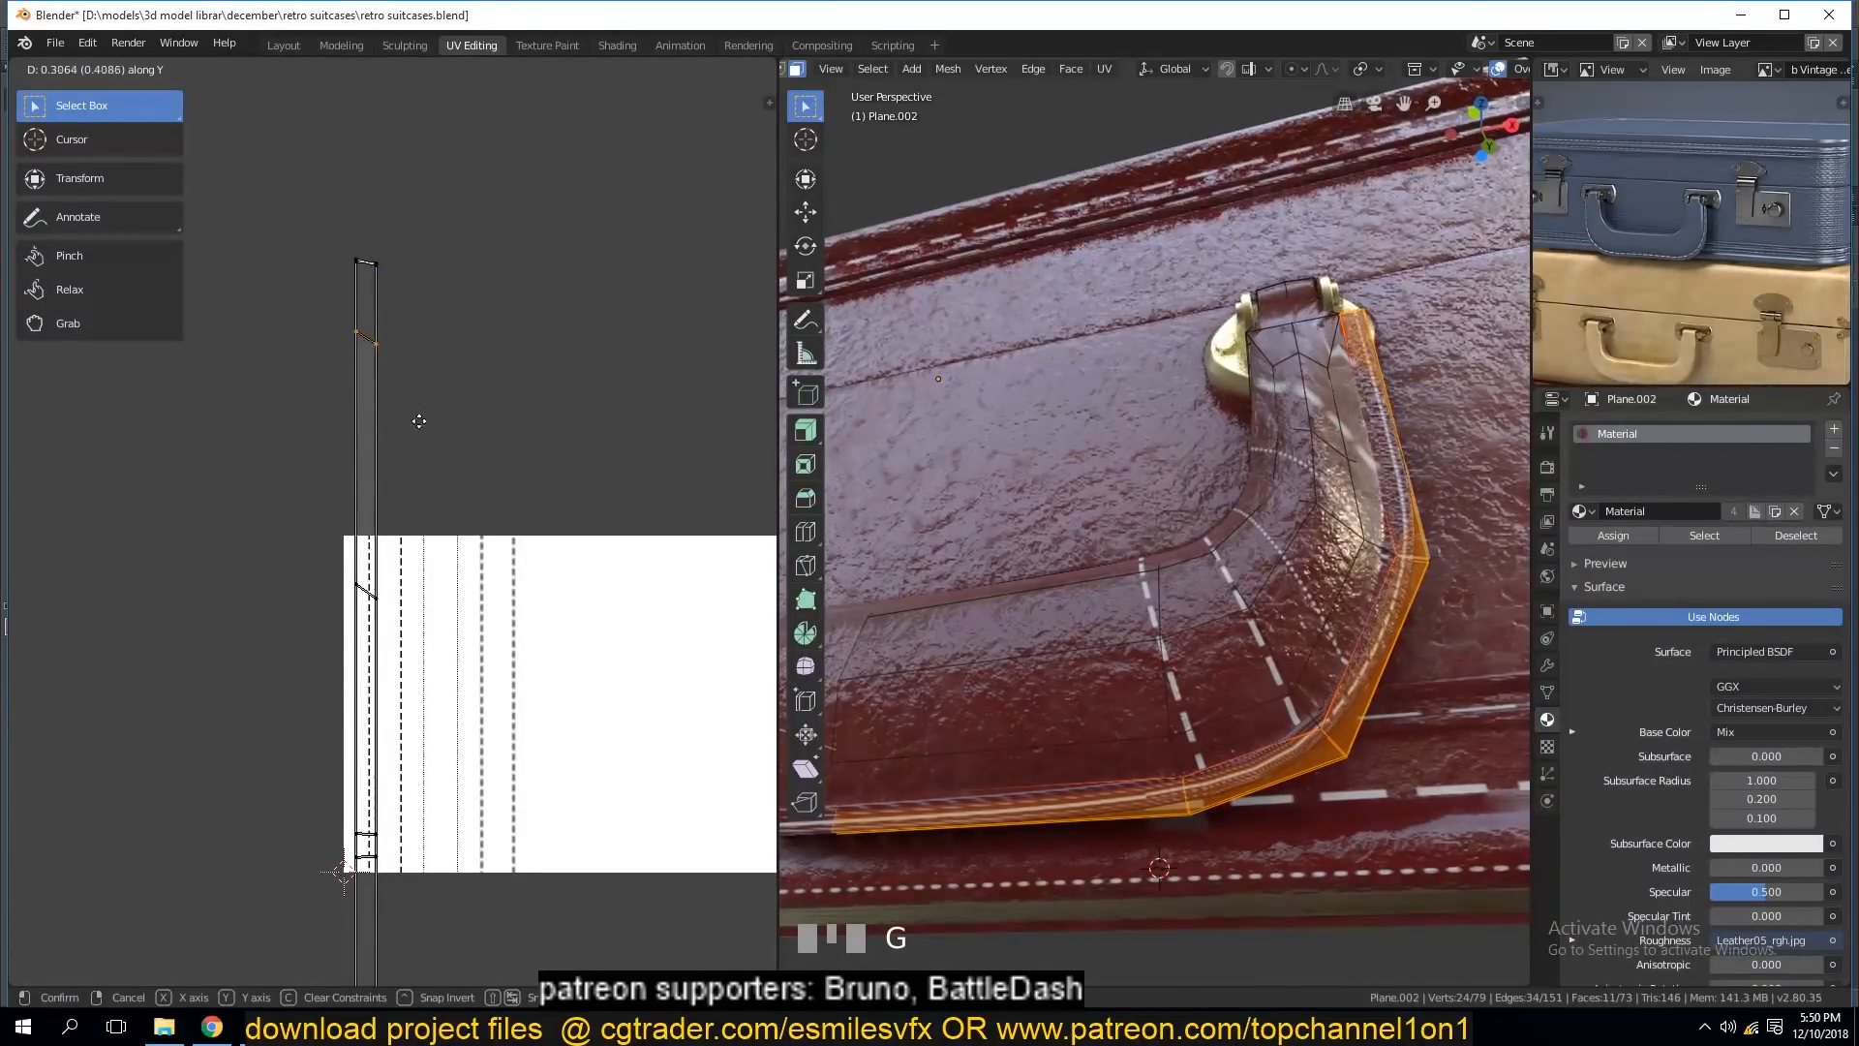
pyautogui.rightClick(419, 496)
pyautogui.click(369, 598)
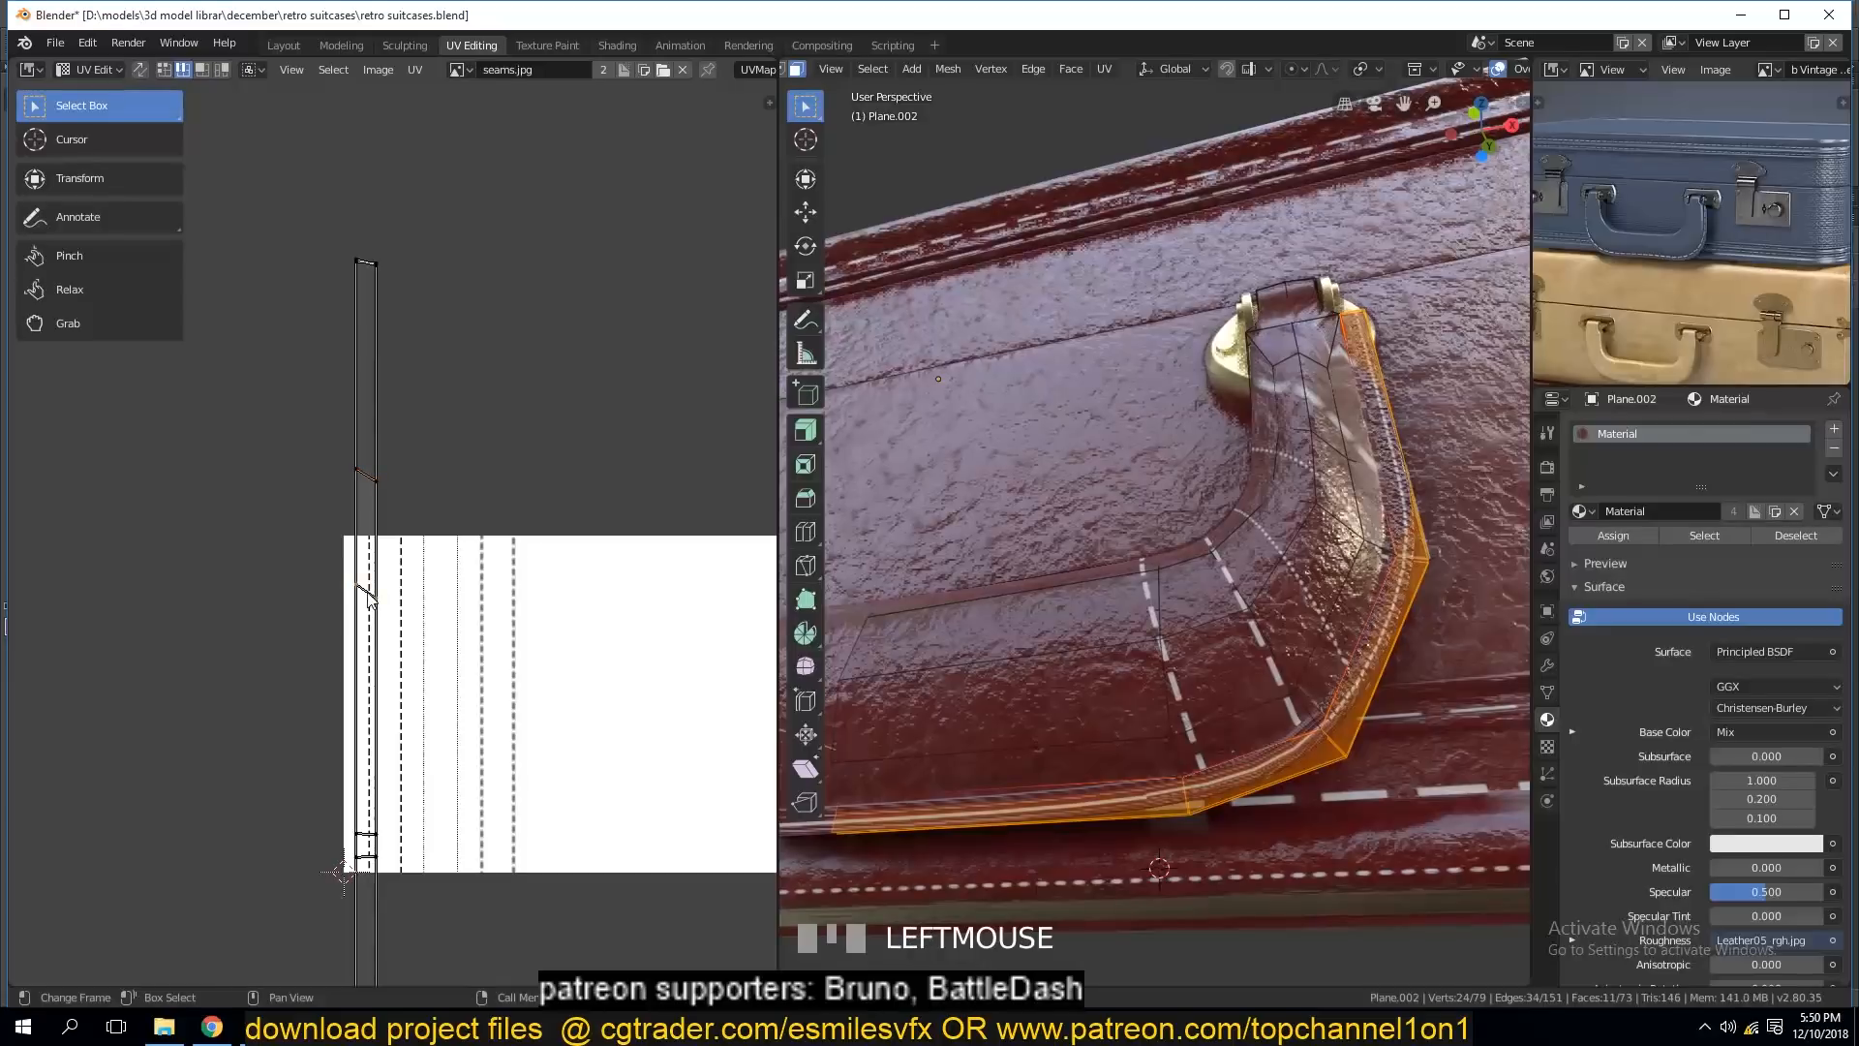
pyautogui.press('g')
pyautogui.rightClick(393, 535)
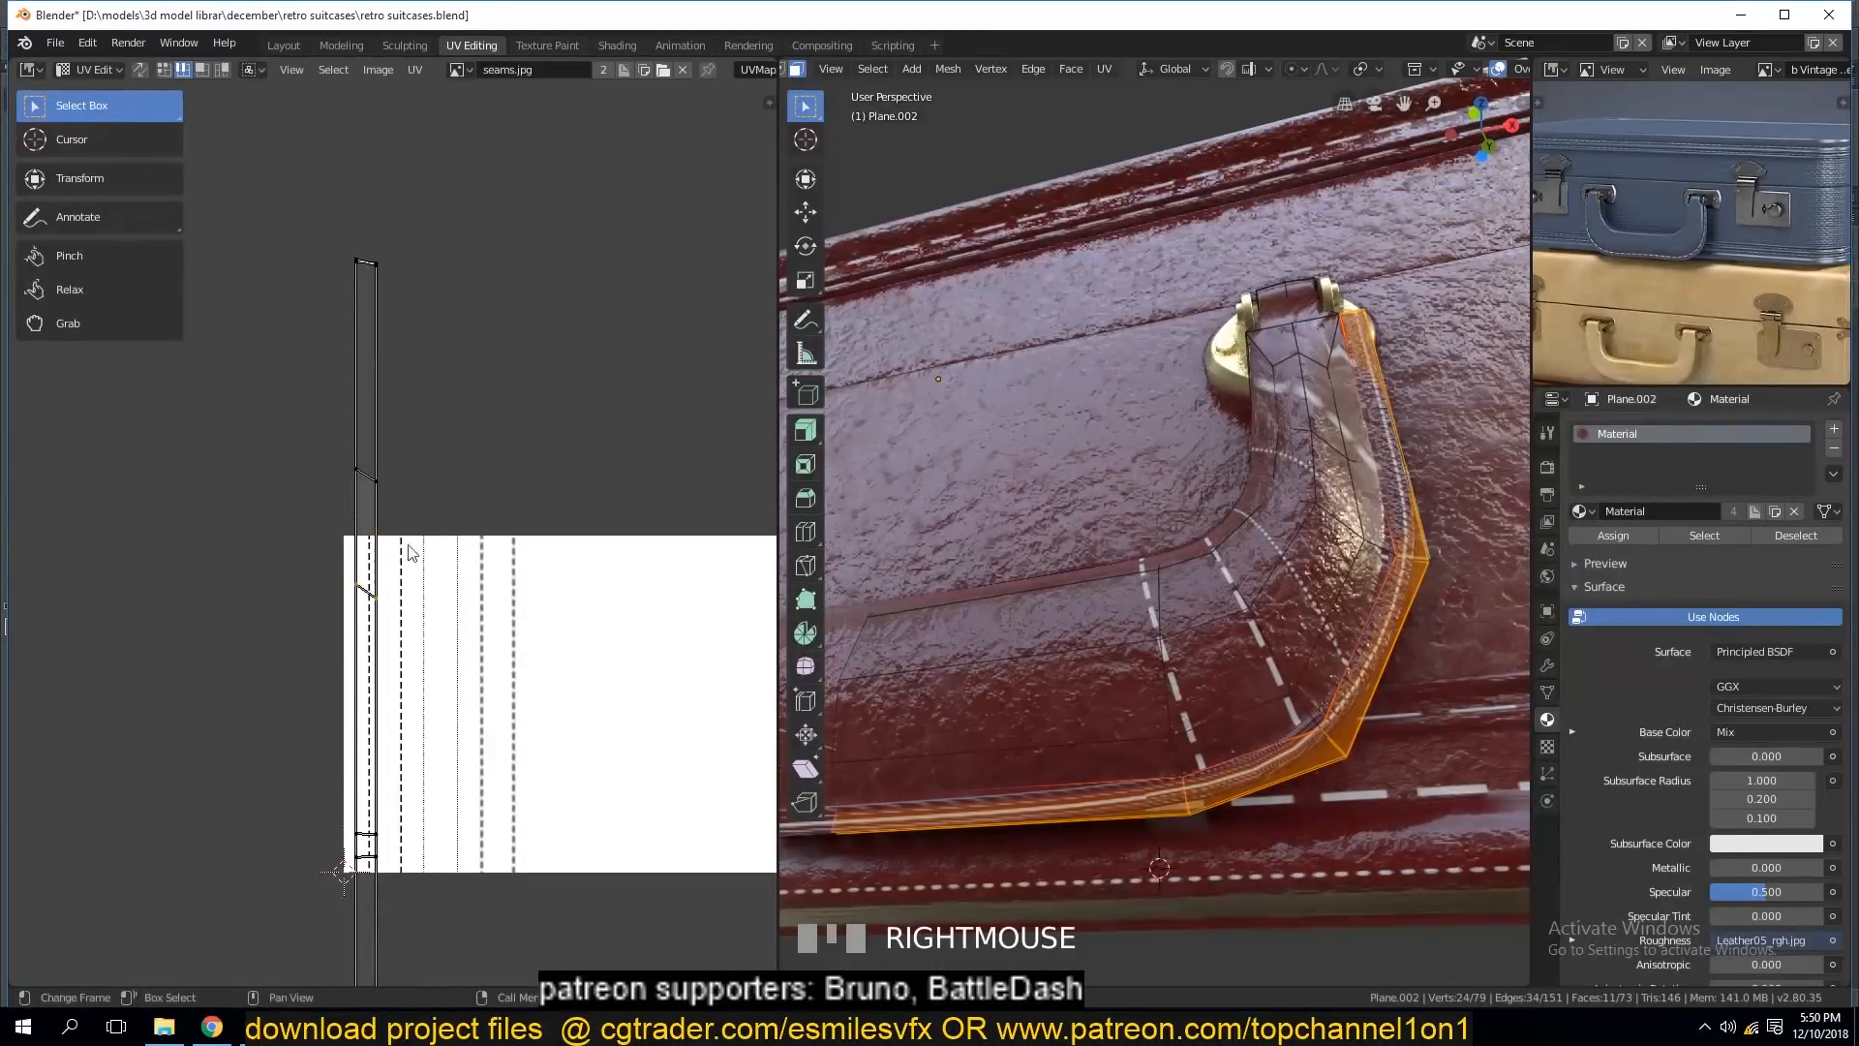
# Move the bottom end edge of the strip's UVs down along Y to lengthen its last face.
pyautogui.scroll(-6, 393, 534)
pyautogui.click(385, 760)
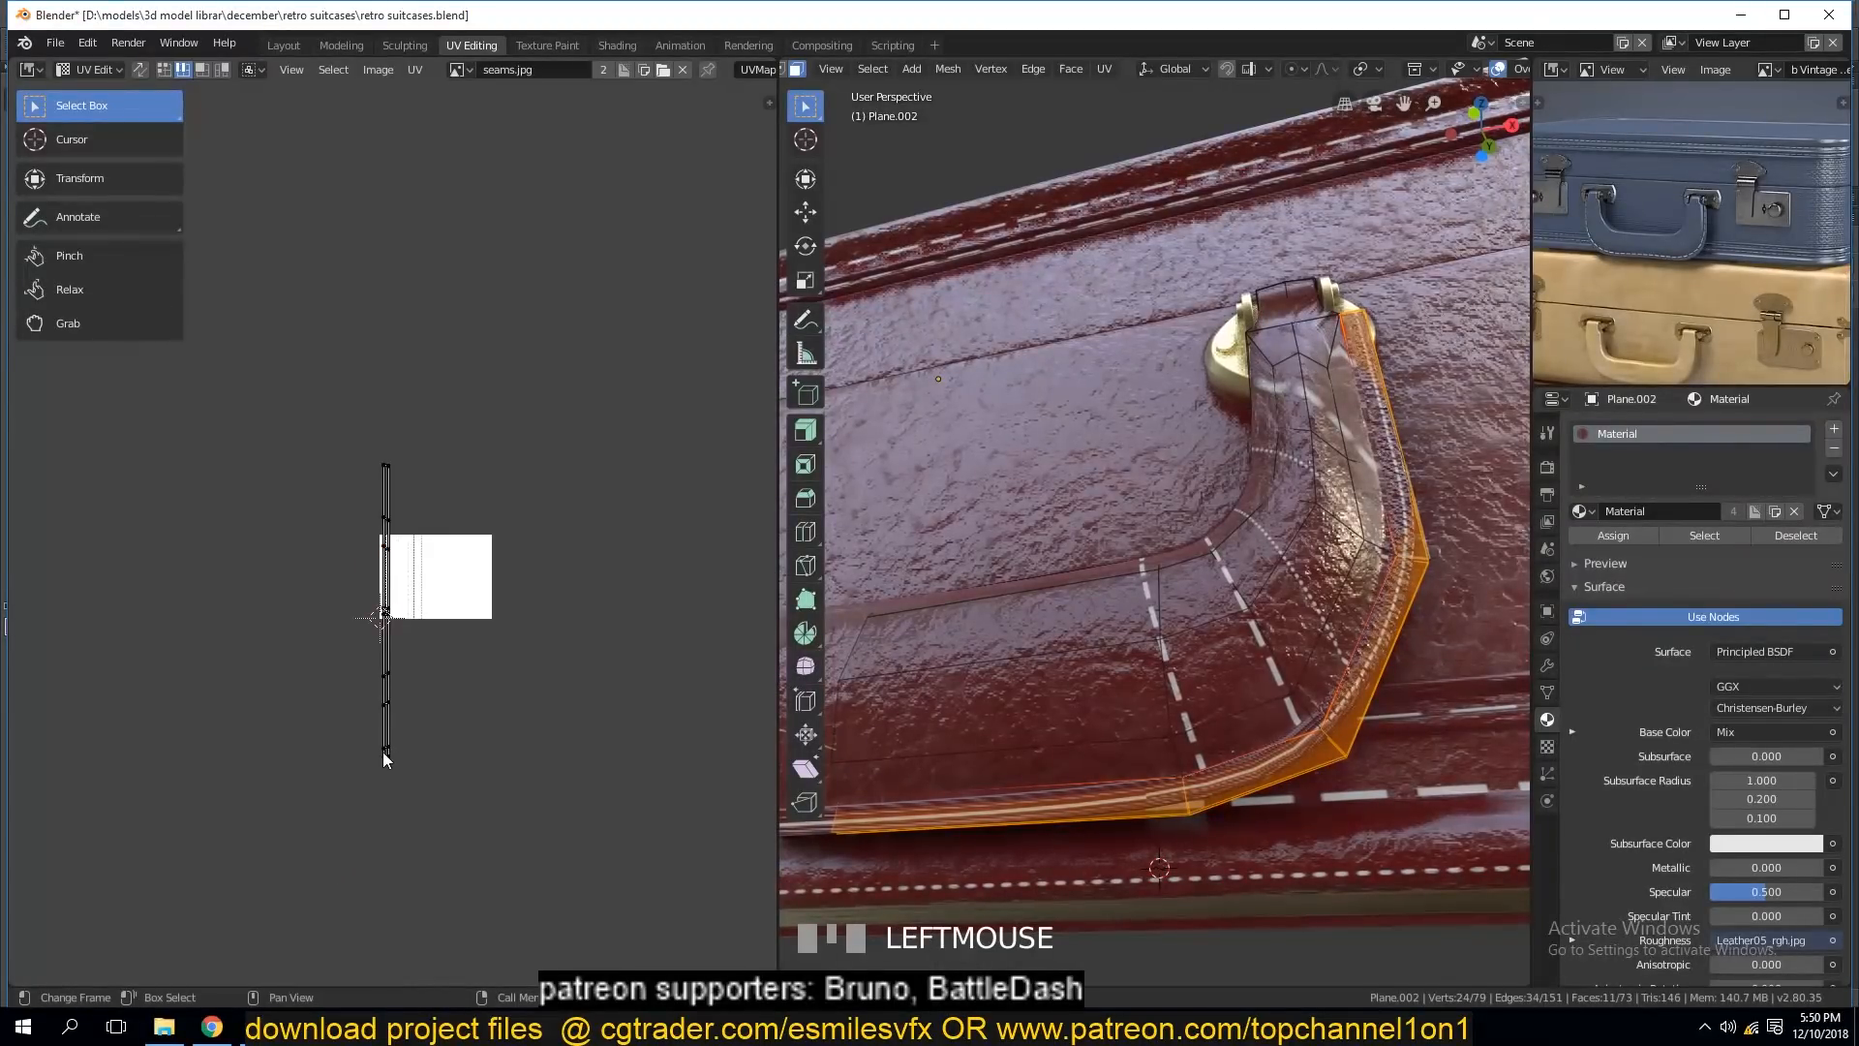
pyautogui.press('KP_Decimal')
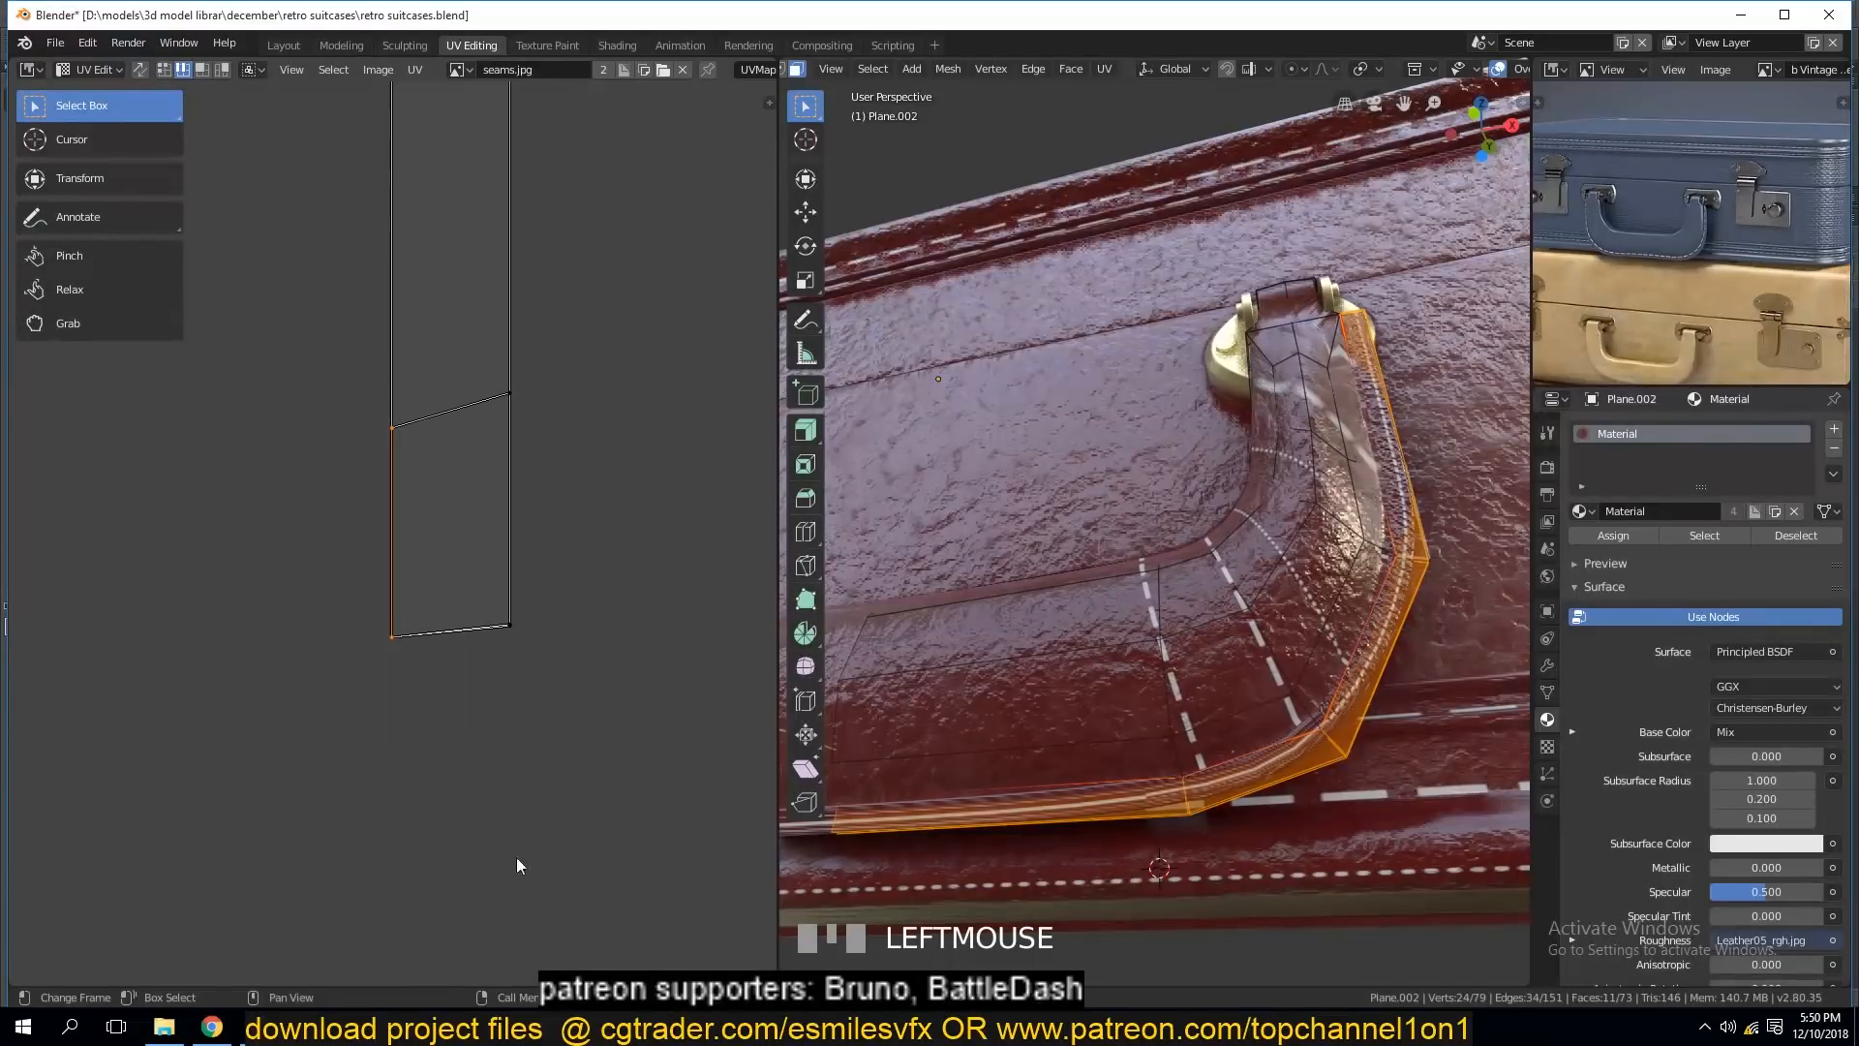
pyautogui.press('g')
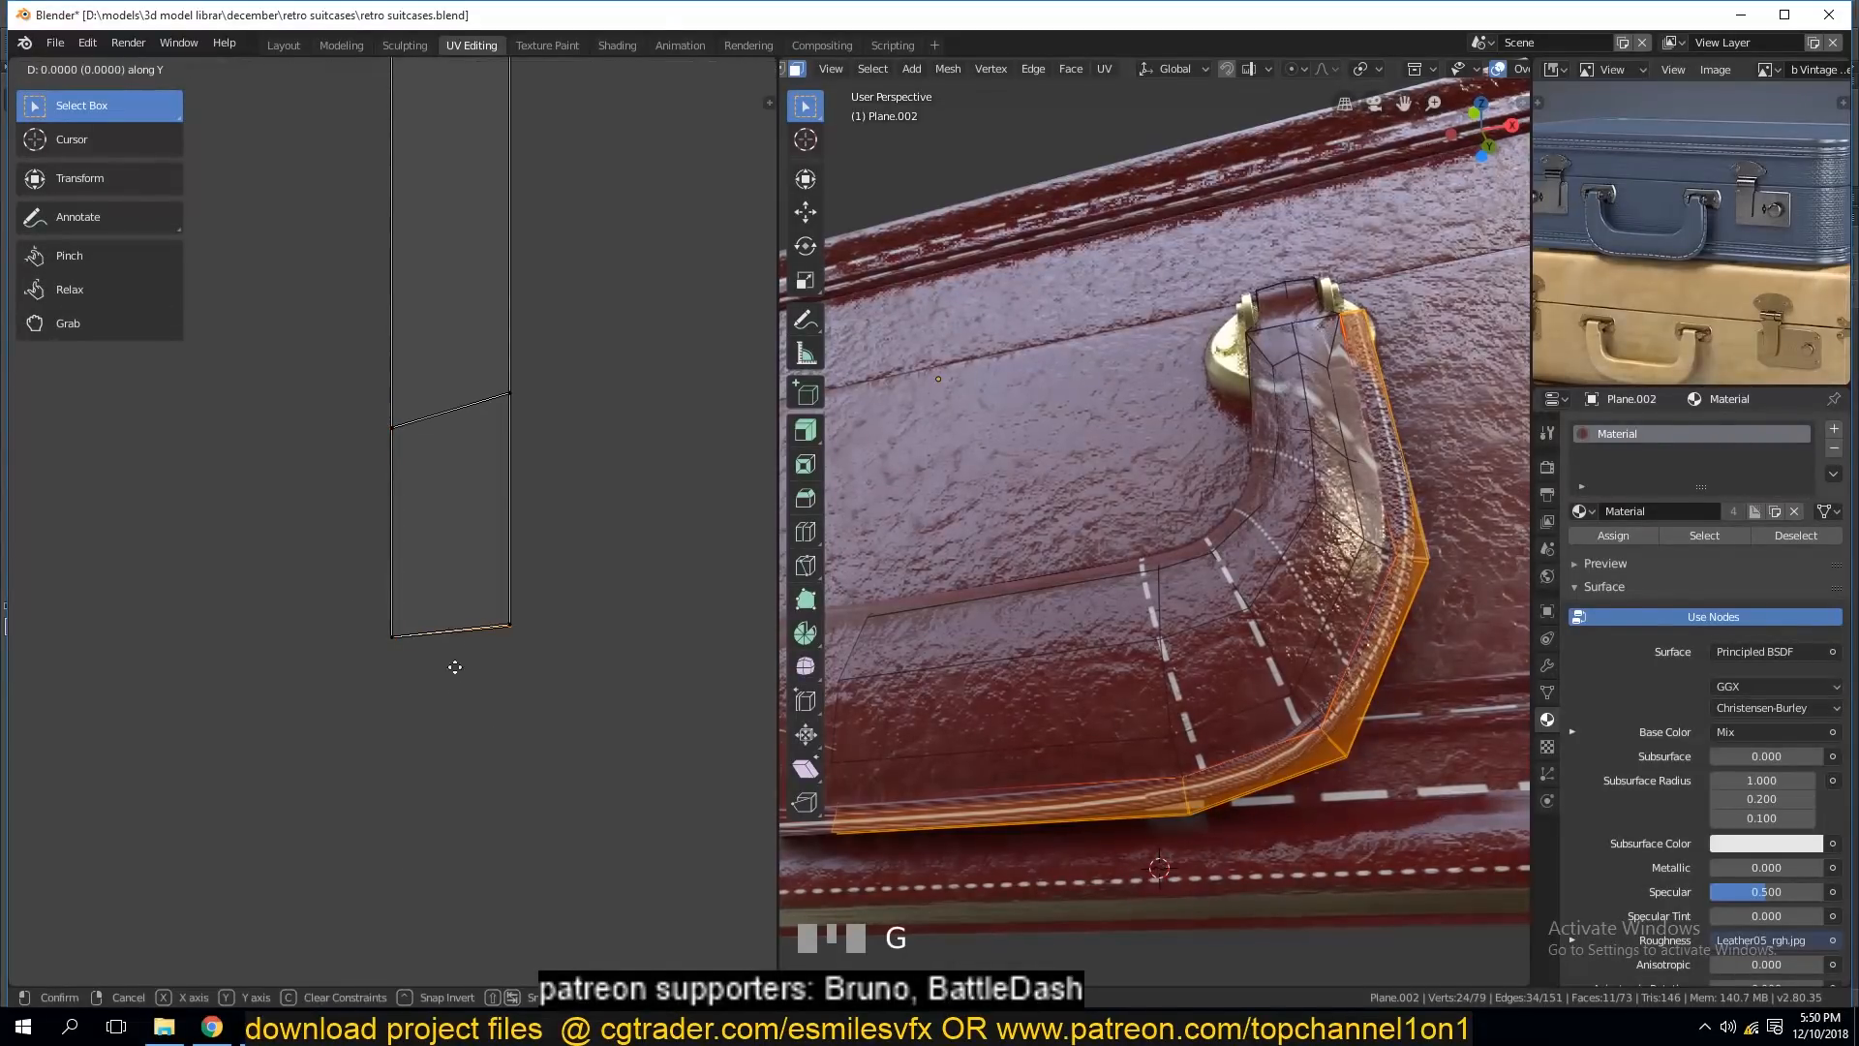
pyautogui.click(485, 848)
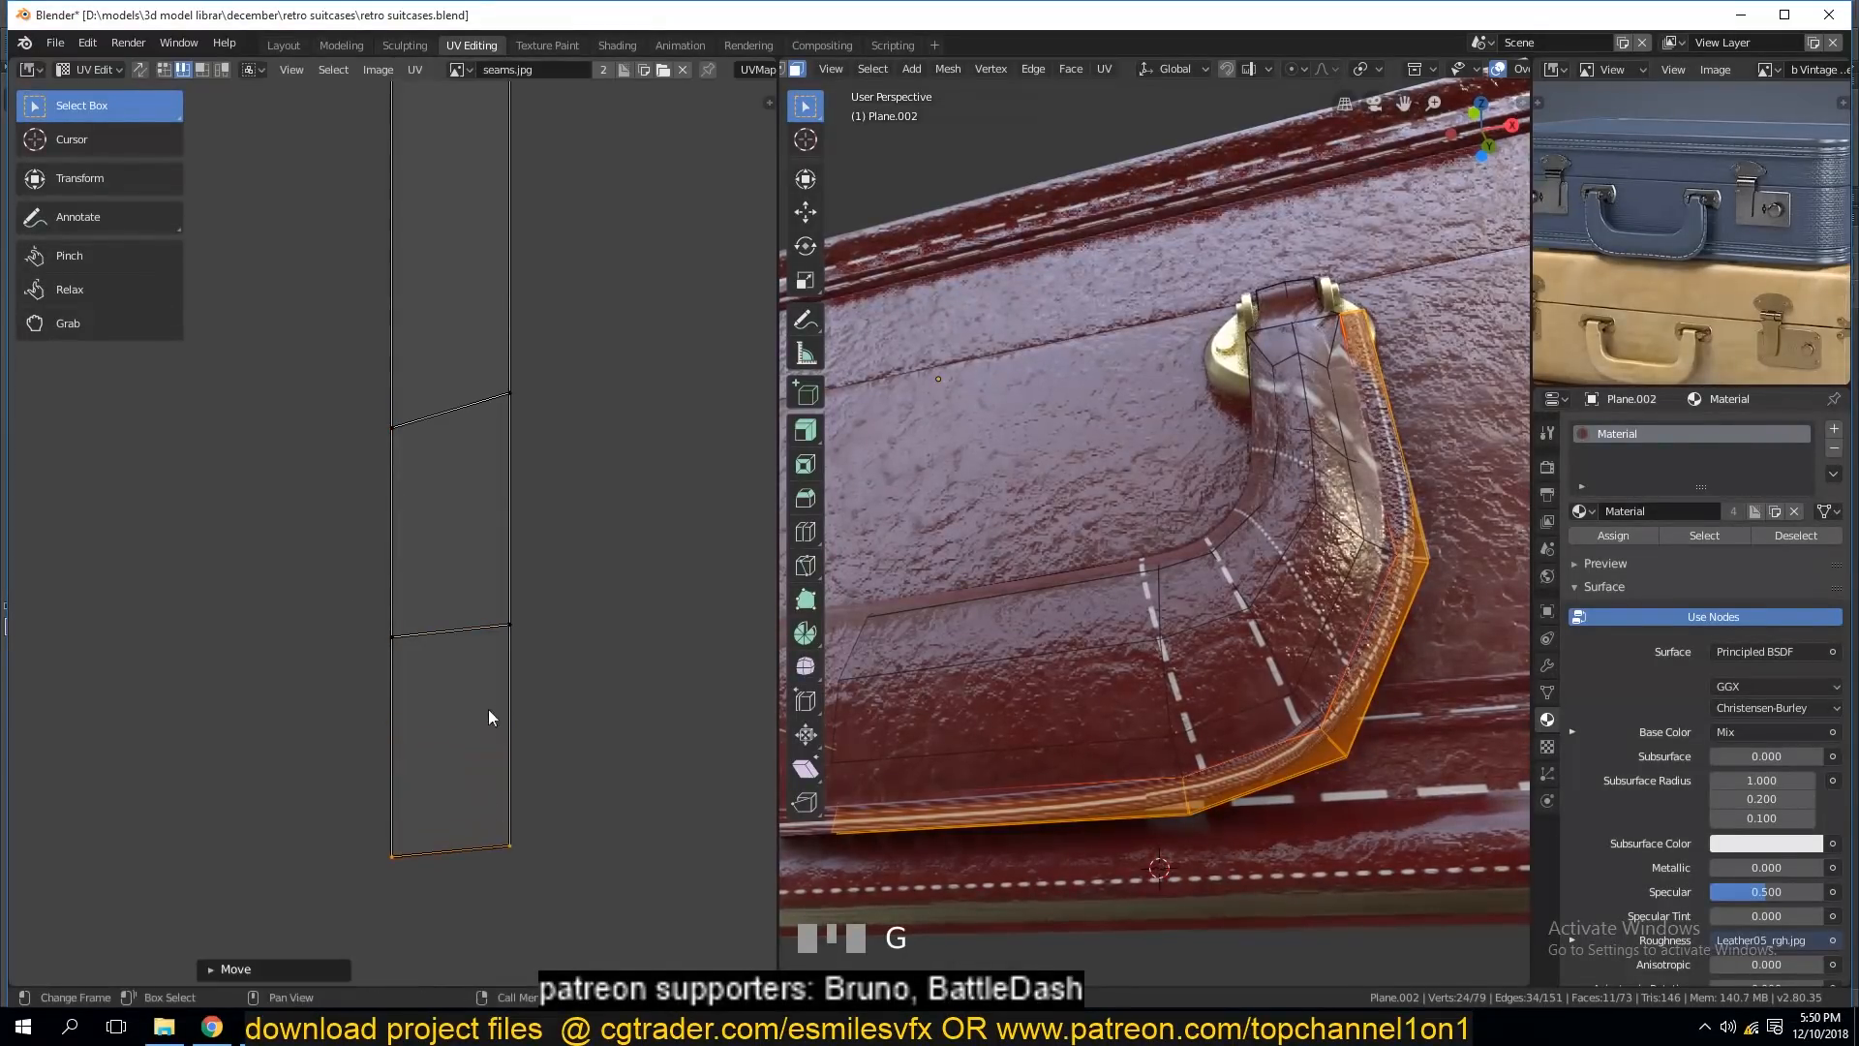
pyautogui.click(473, 633)
pyautogui.press('g')
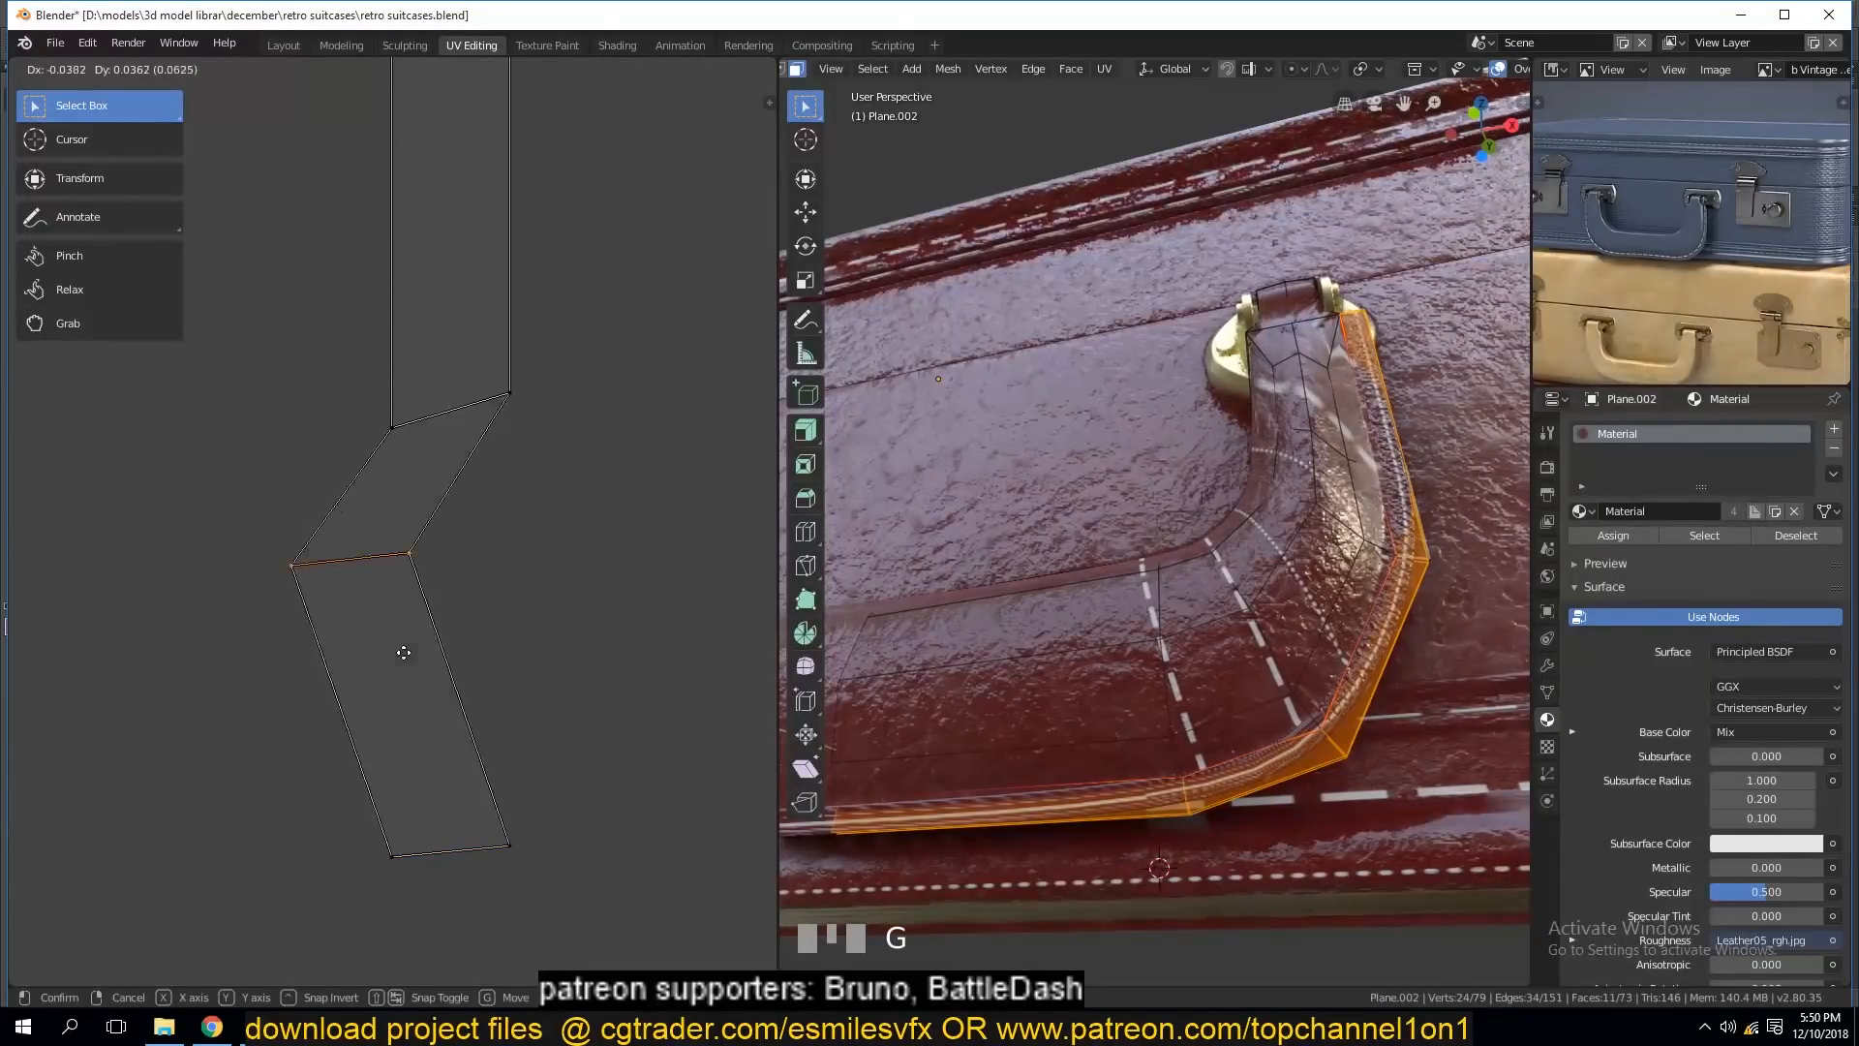
pyautogui.rightClick(403, 653)
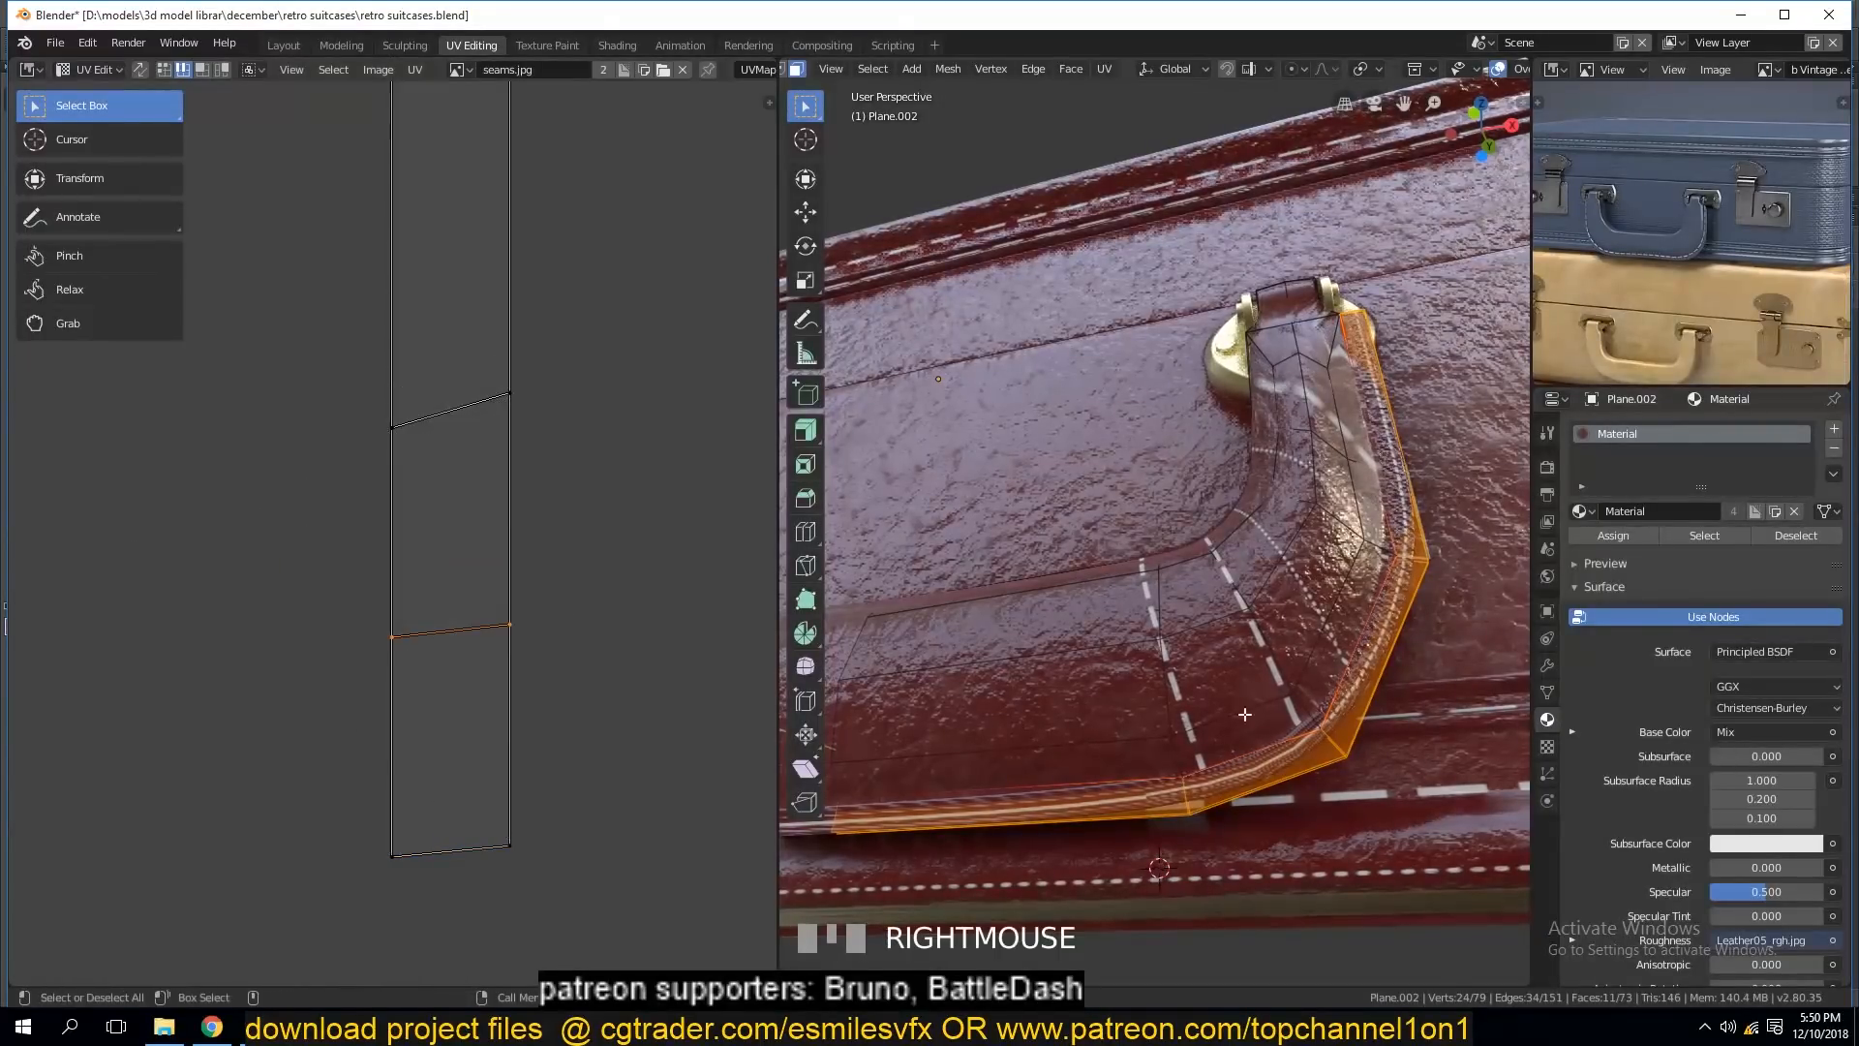
# Turn on UV sync selection and select the handle rim's long and corner faces to locate their overlapping UVs in the strip.
pyautogui.click(1113, 794)
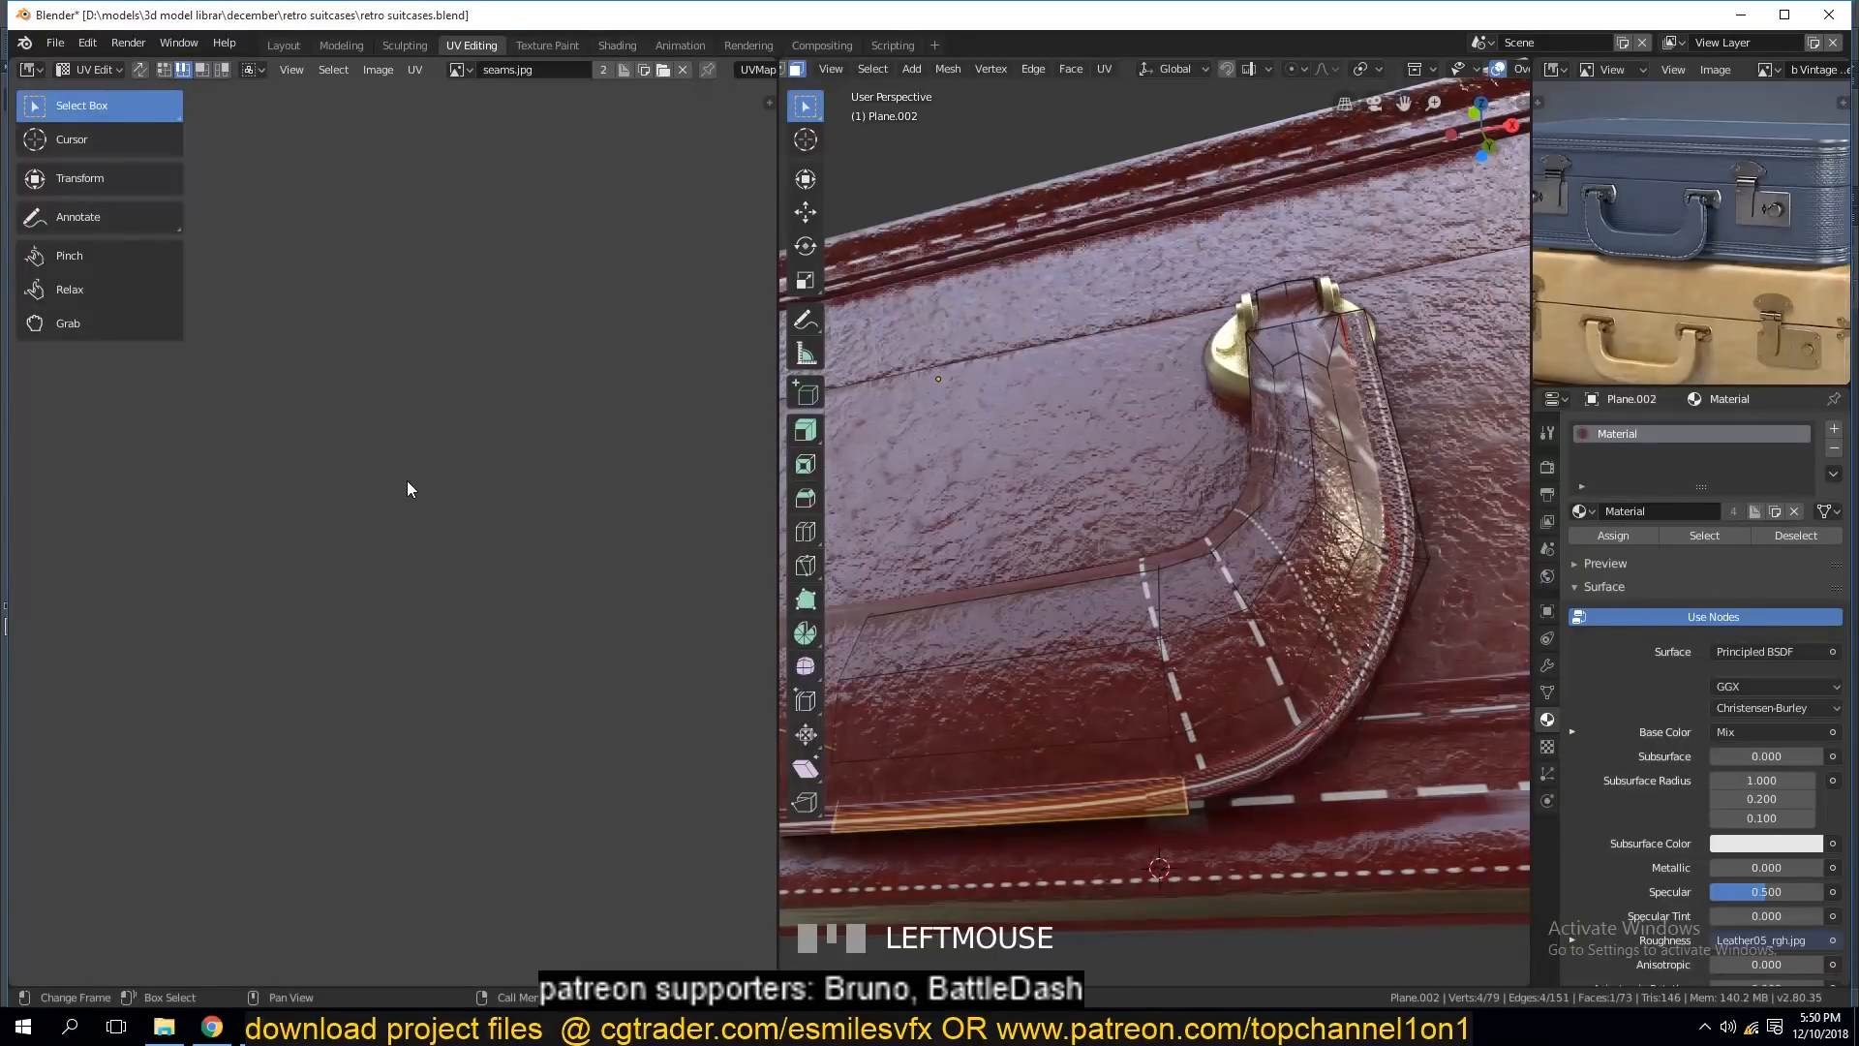
pyautogui.press('a')
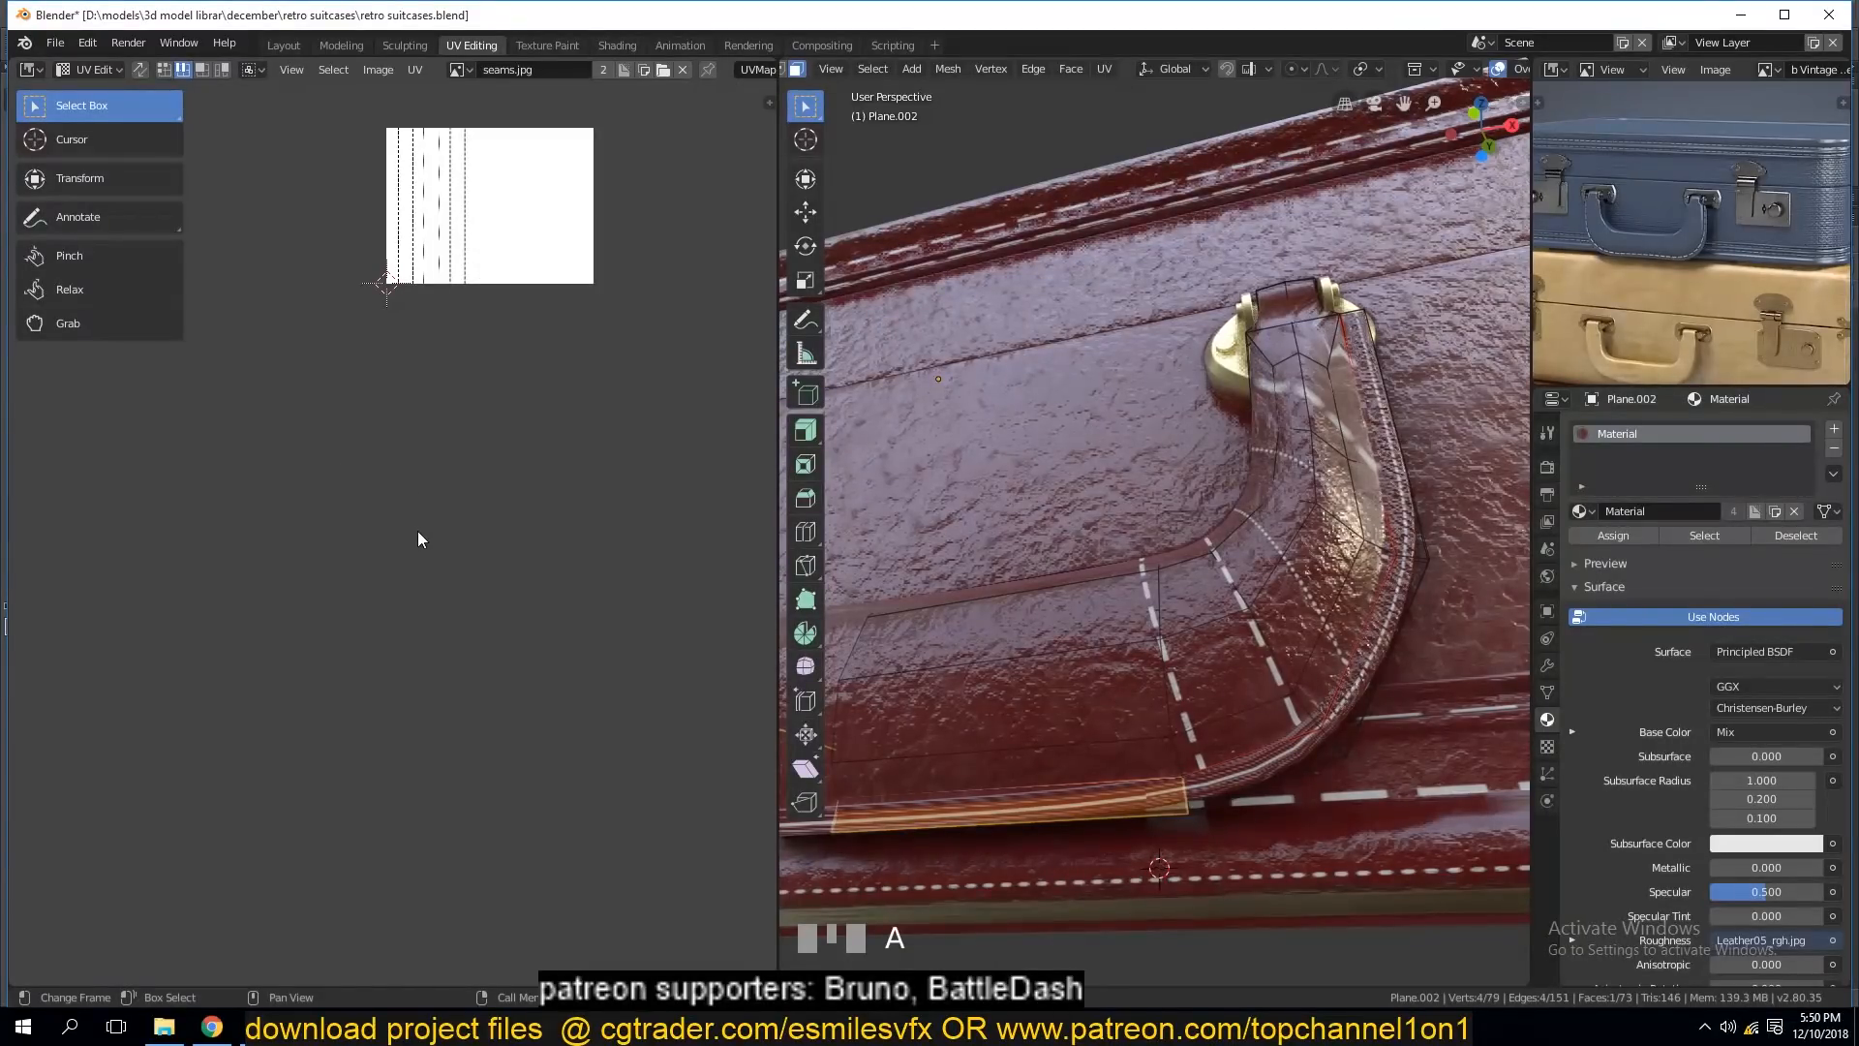
pyautogui.click(140, 68)
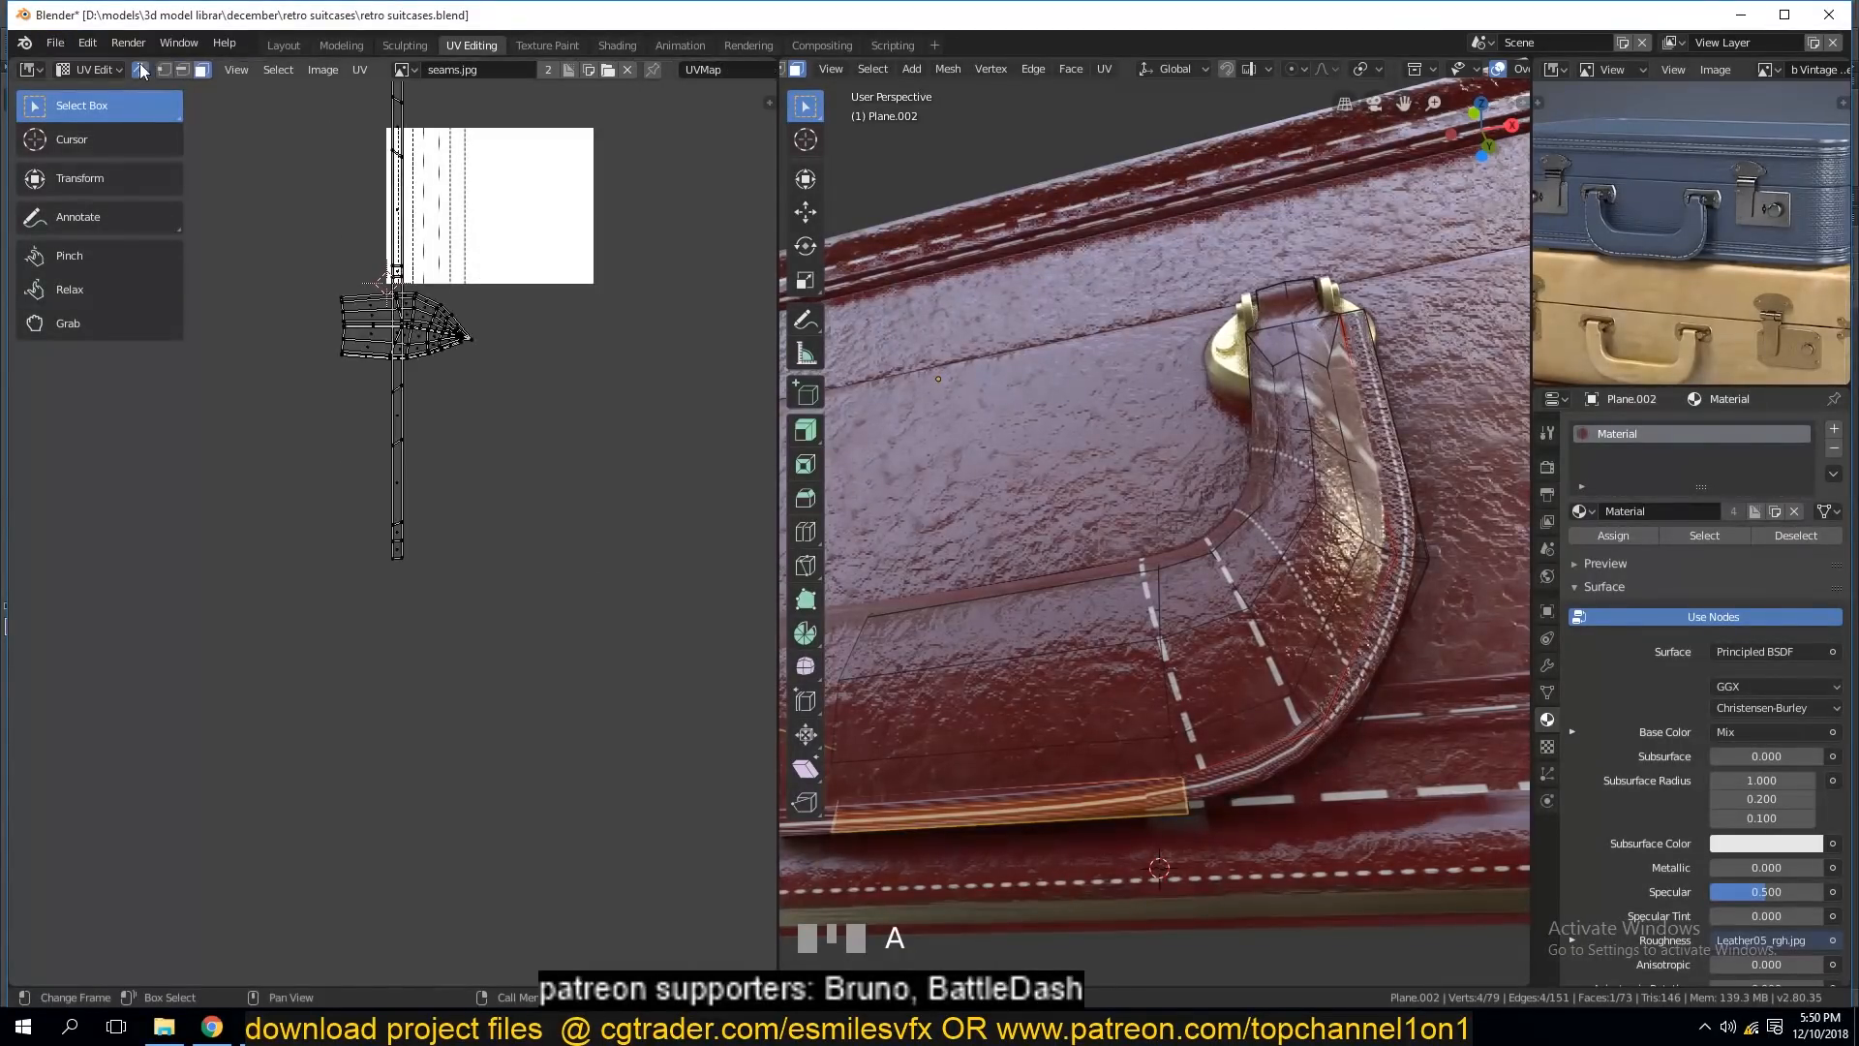
pyautogui.press('a')
pyautogui.press('KP_Decimal')
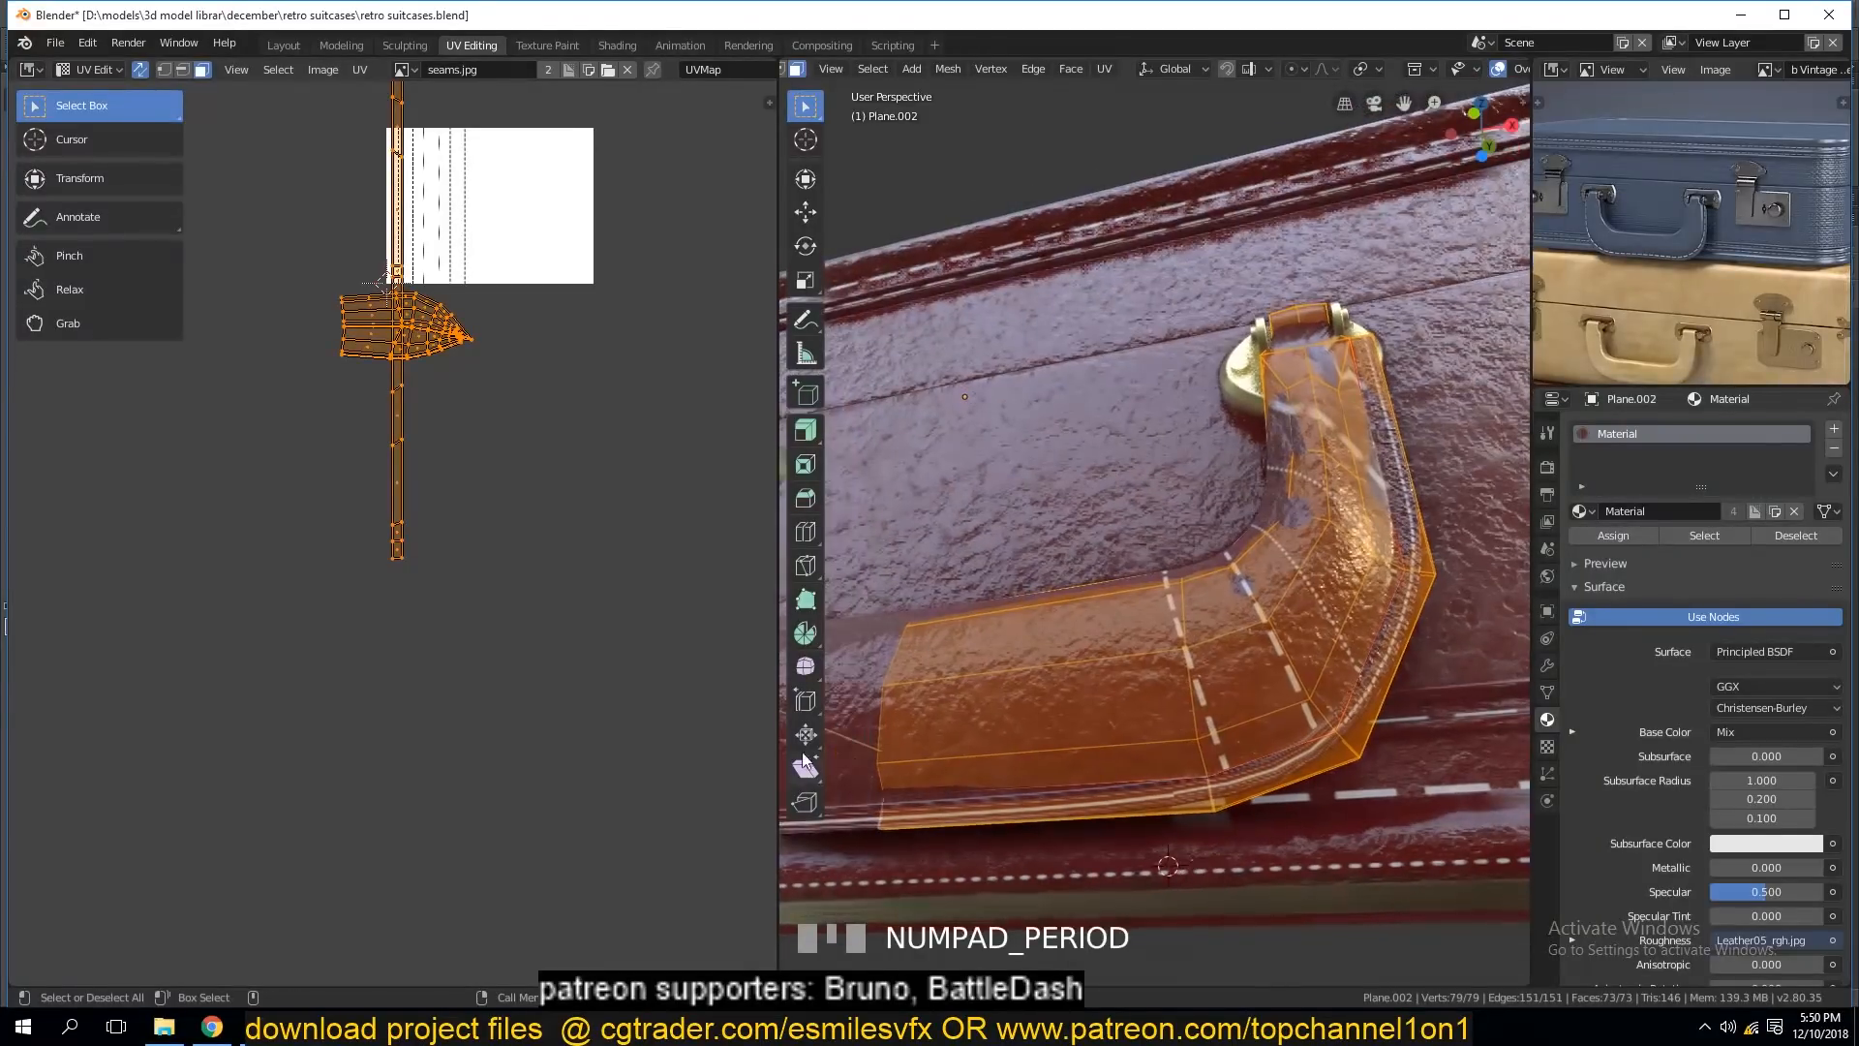
pyautogui.click(1154, 822)
pyautogui.click(1151, 796)
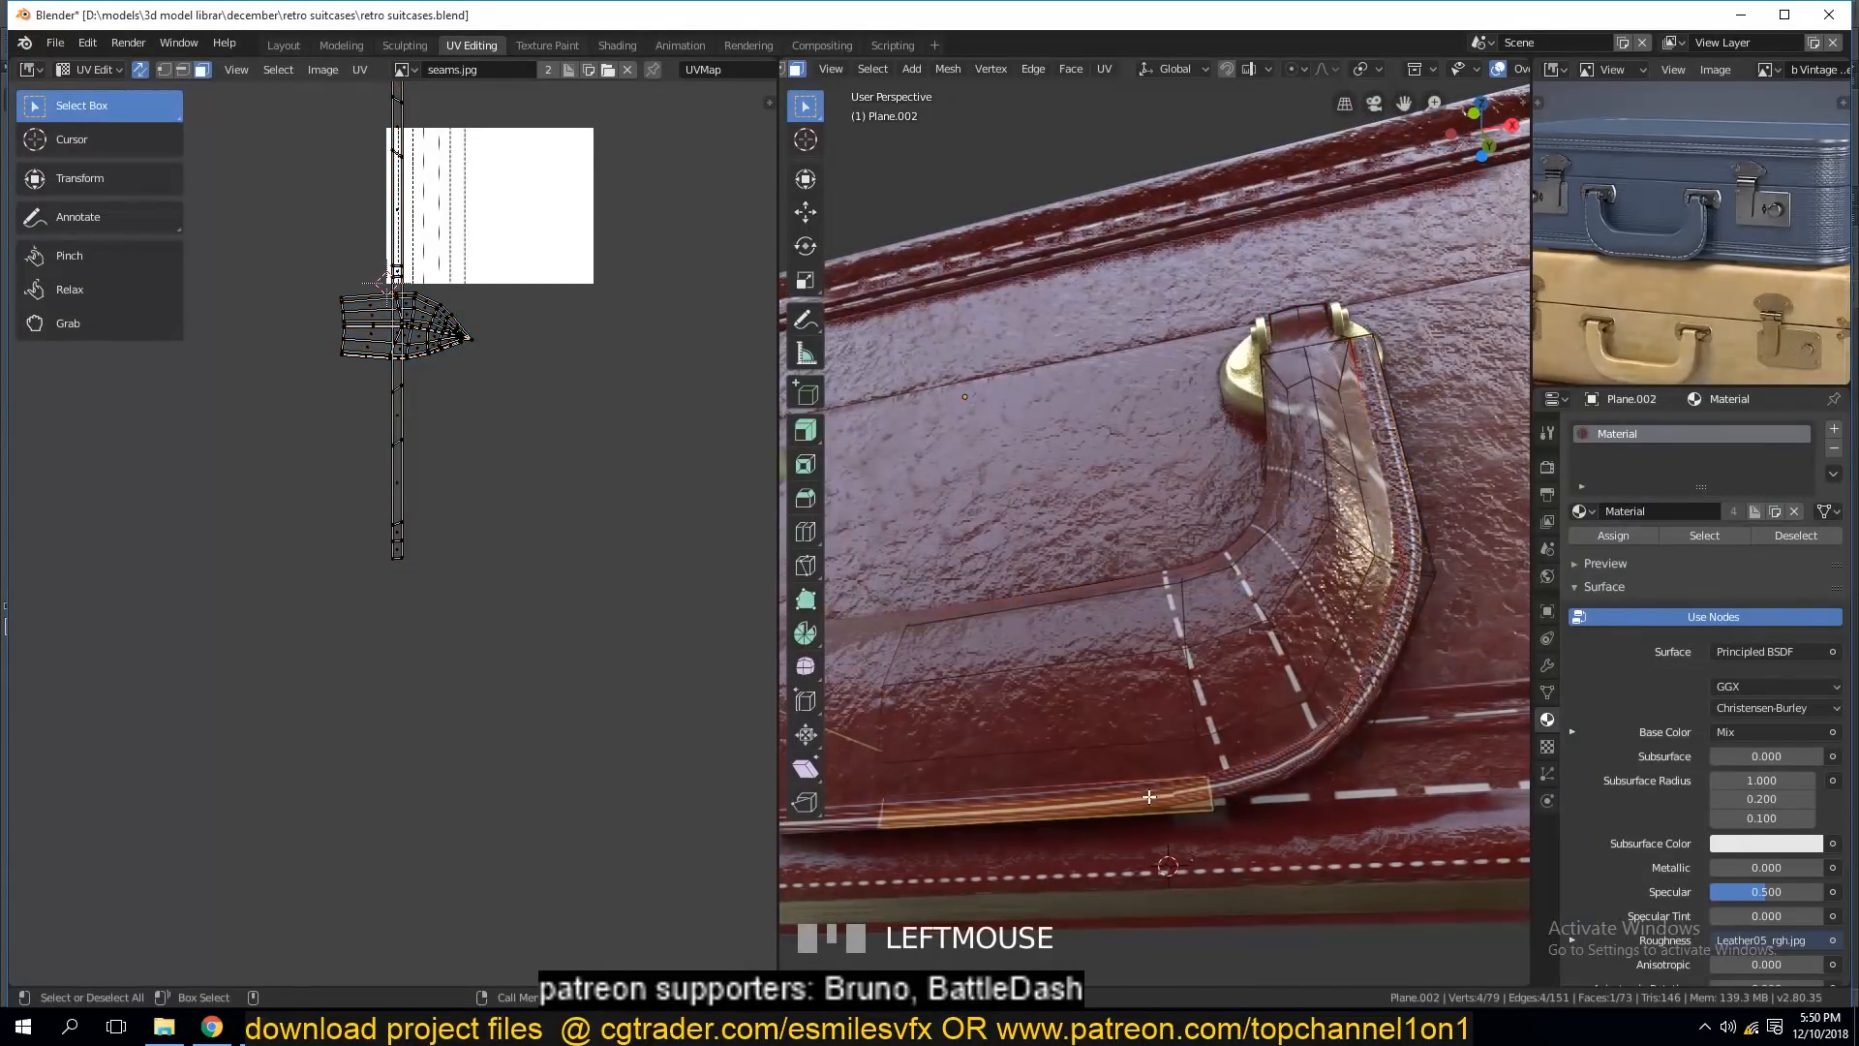
pyautogui.press('KP_Decimal')
pyautogui.scroll(5, 386, 612)
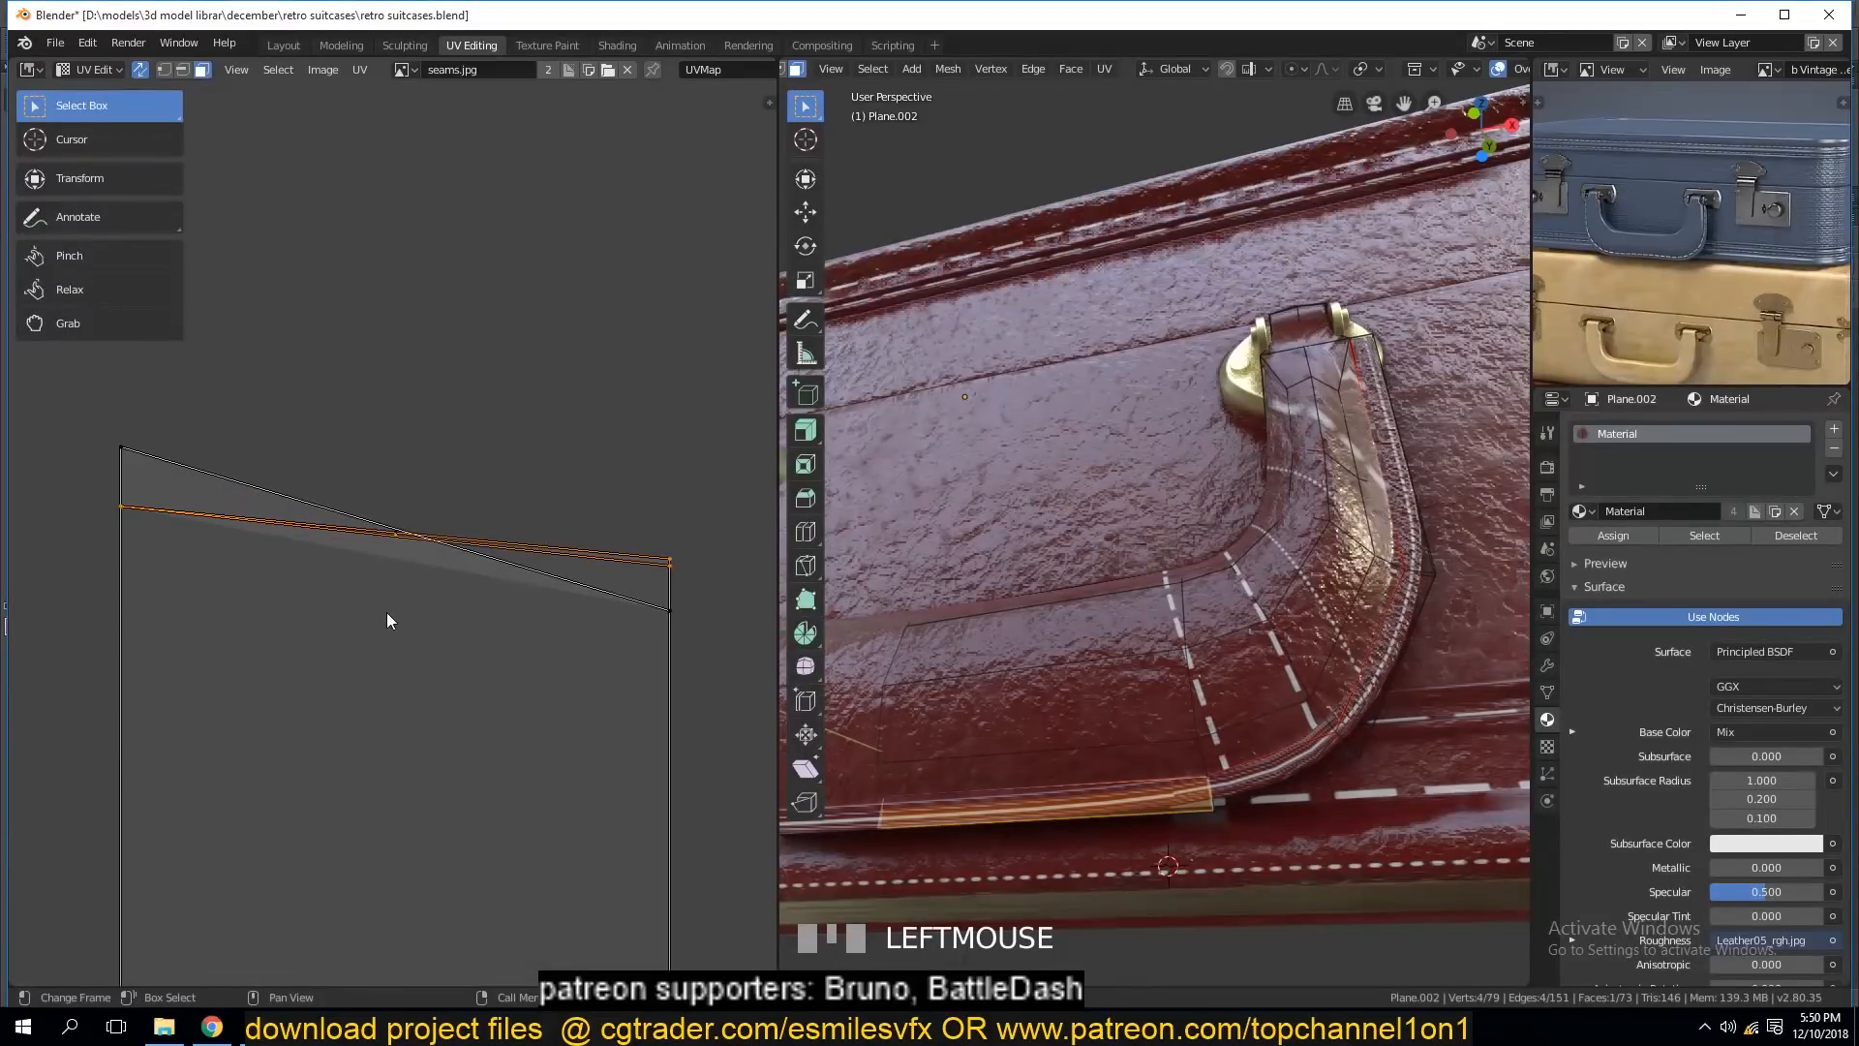
pyautogui.click(412, 531)
pyautogui.scroll(-1, 441, 601)
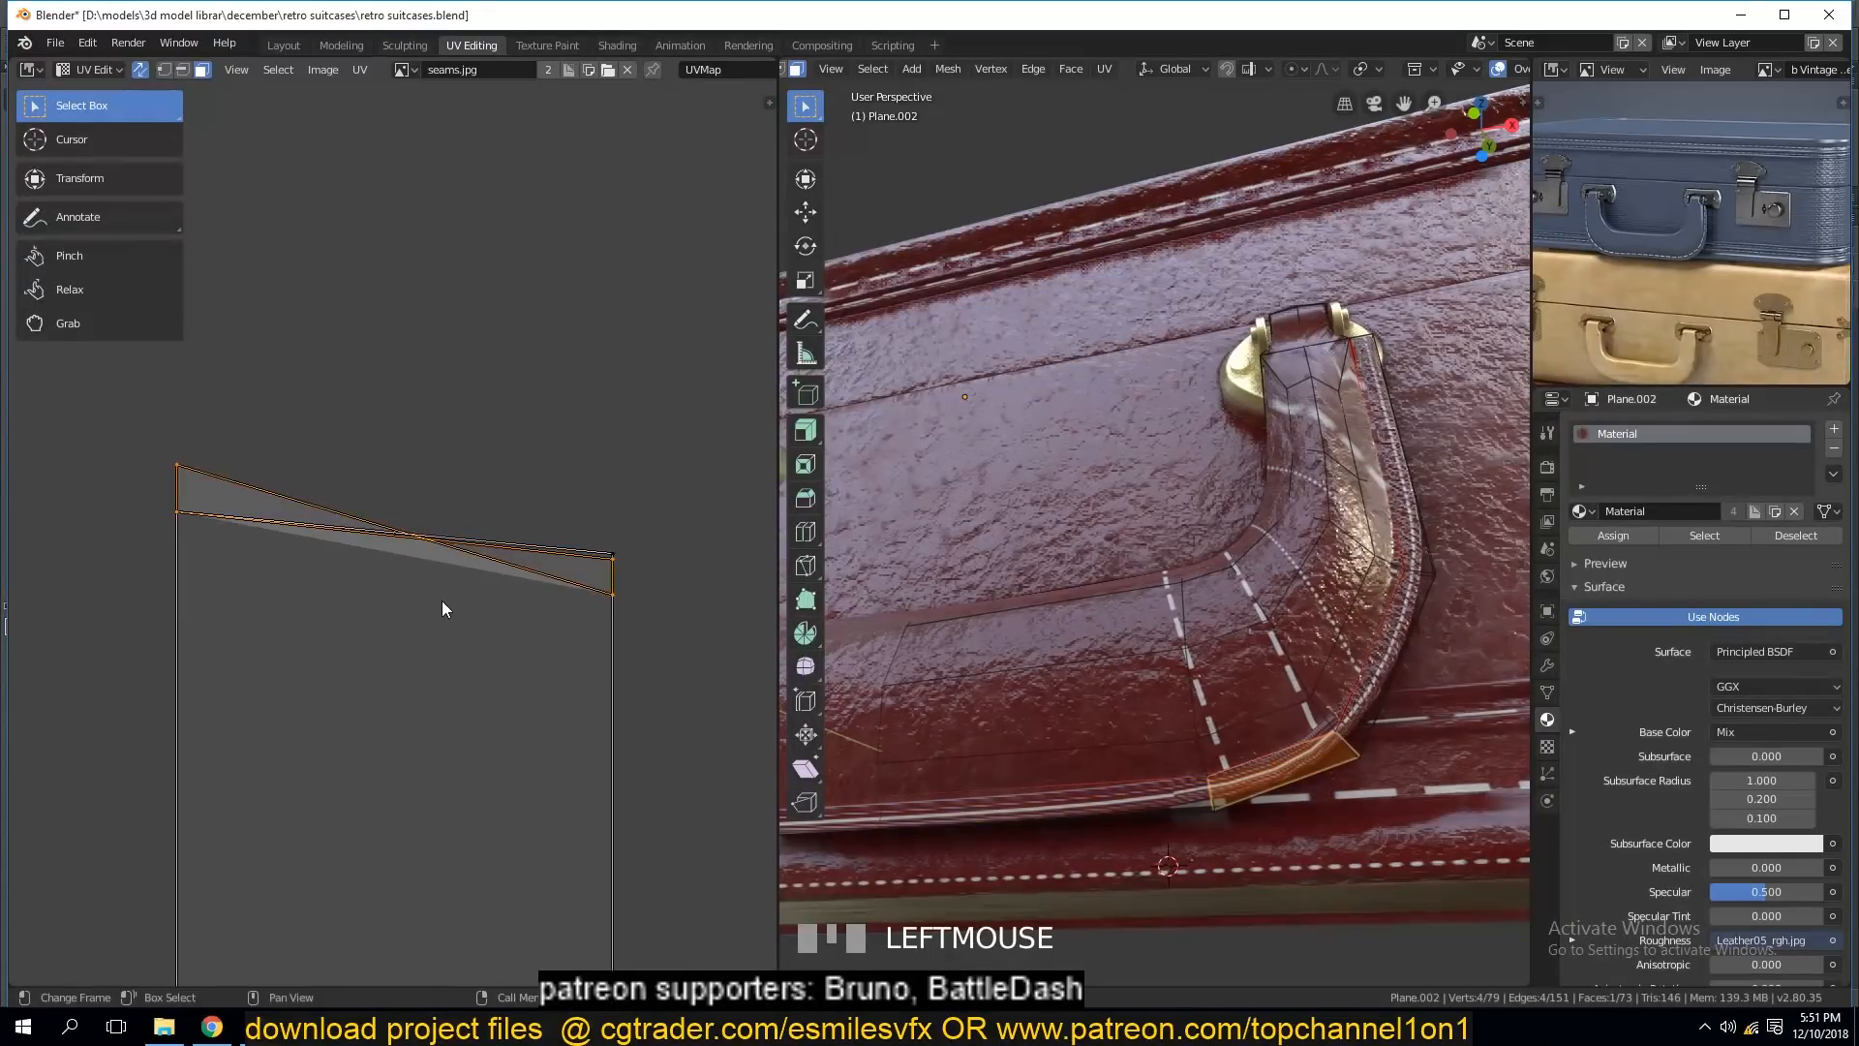
pyautogui.press('h')
pyautogui.press('y')
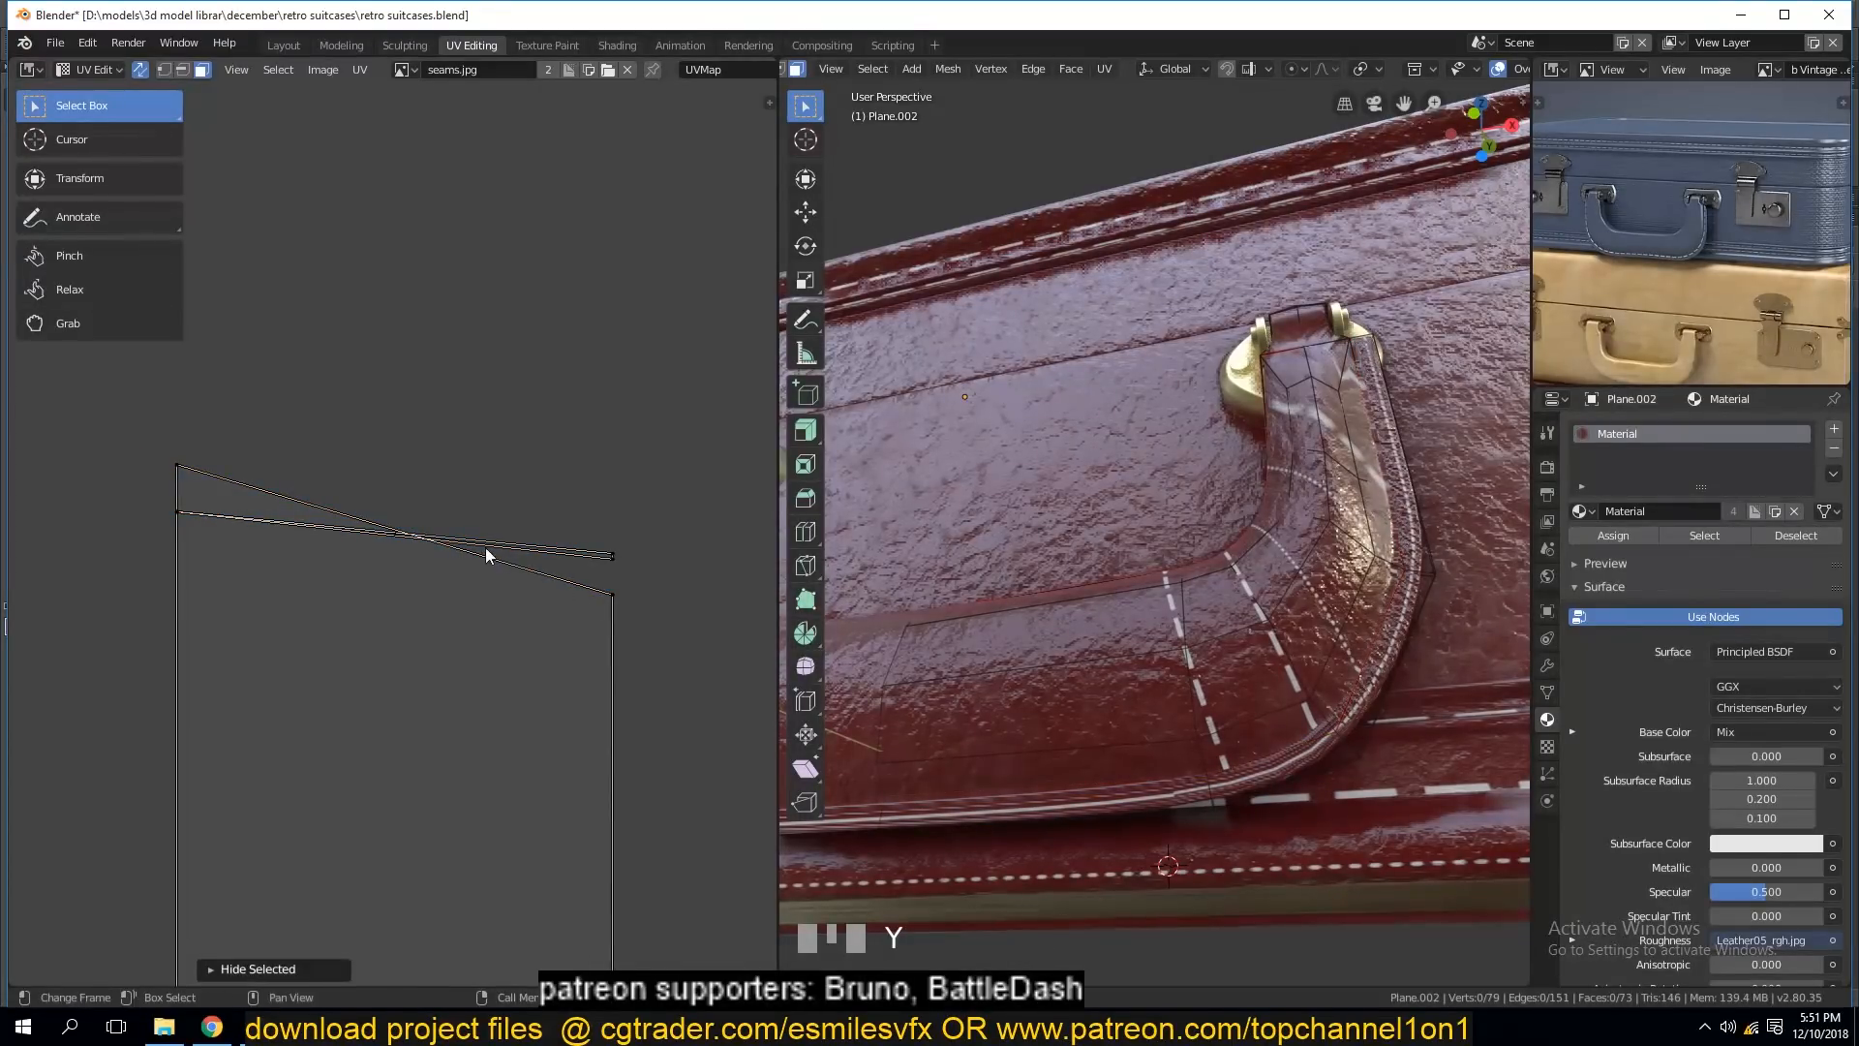
pyautogui.hotkey('ctrl', 'z')
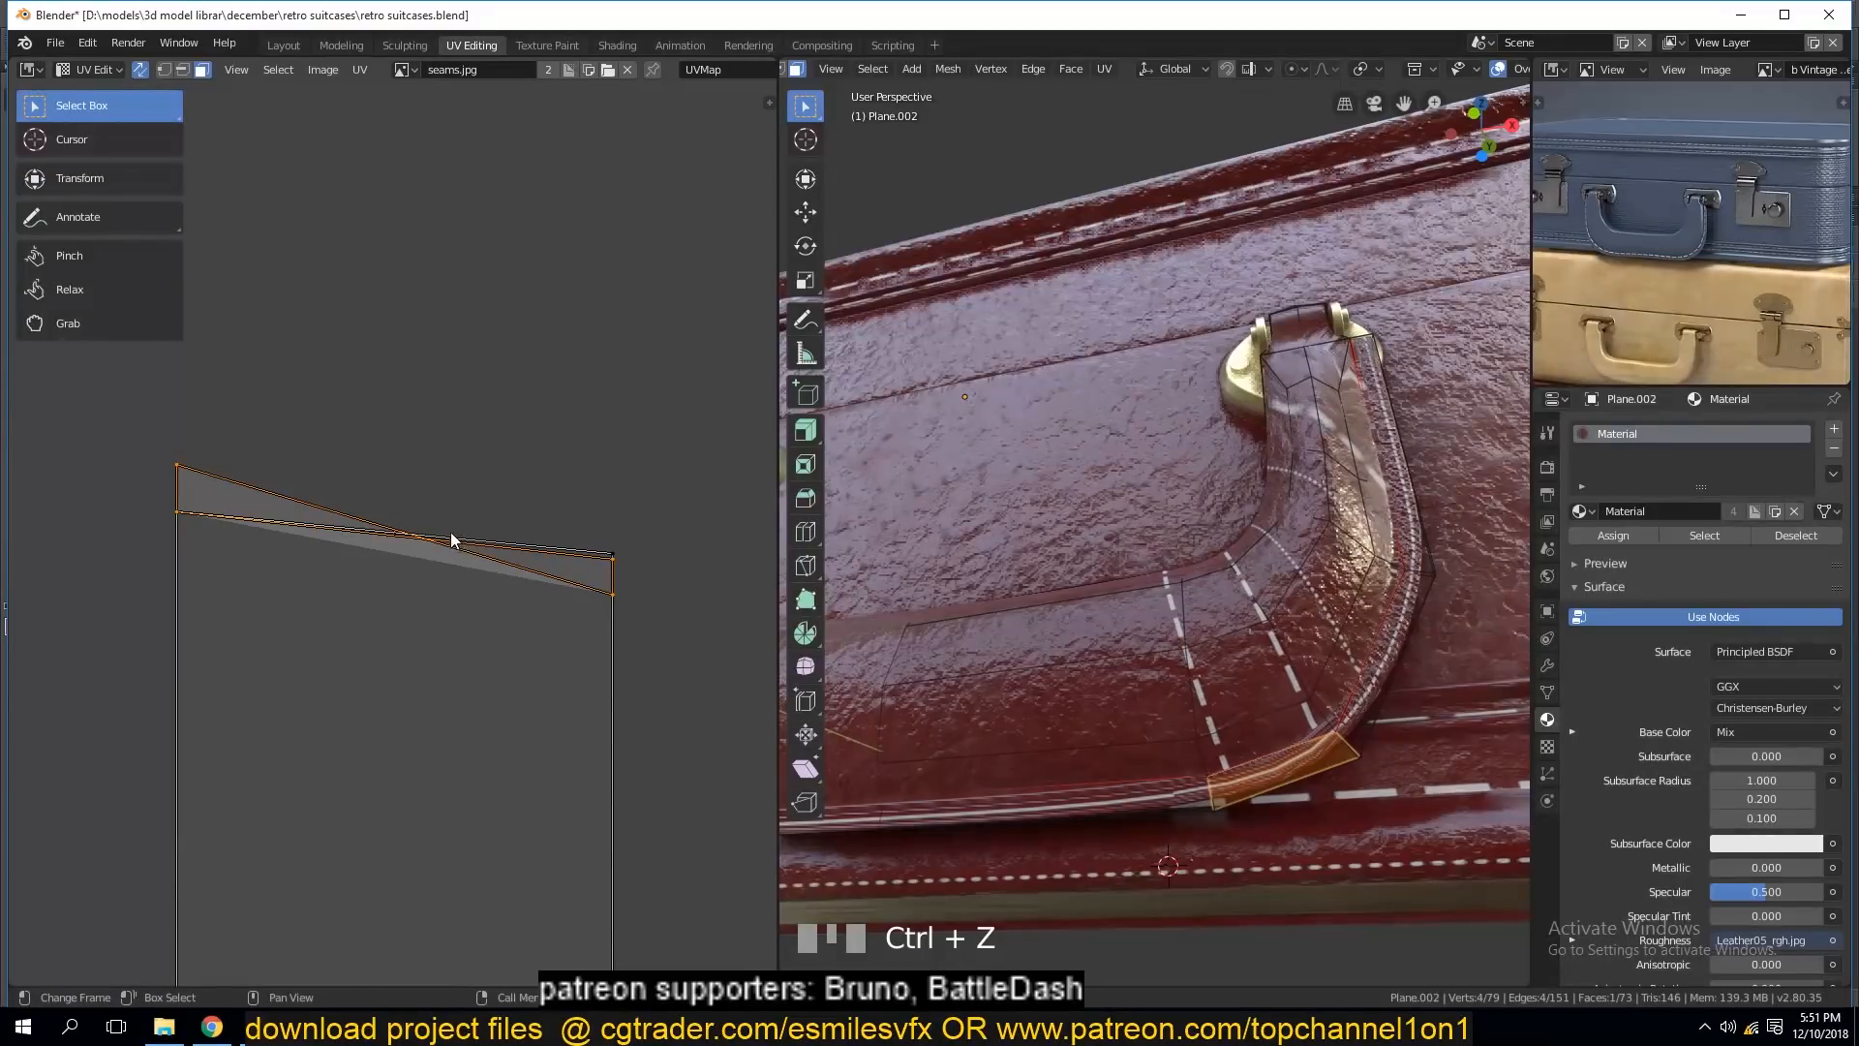
# In edge selection mode, move the crossing cross edge of the strip's overlapping UVs up along Y to untwist the face.
pyautogui.click(343, 514)
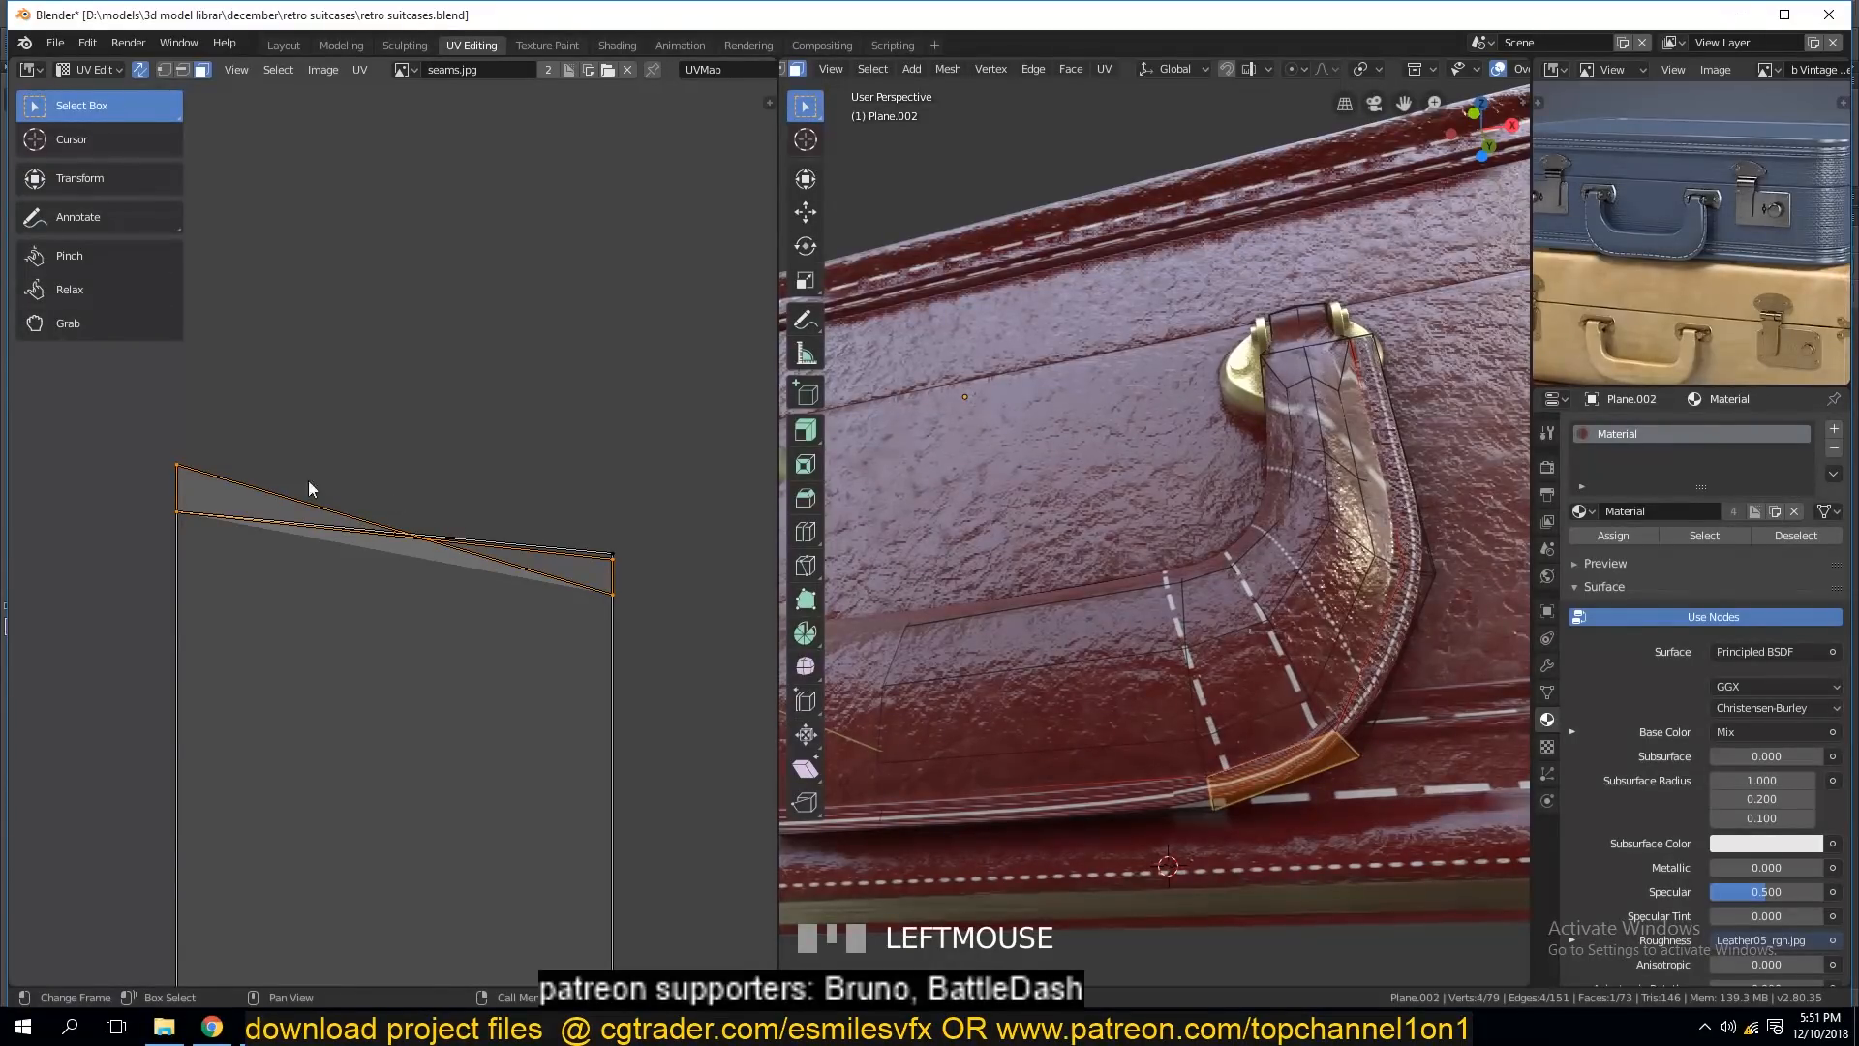
pyautogui.click(182, 70)
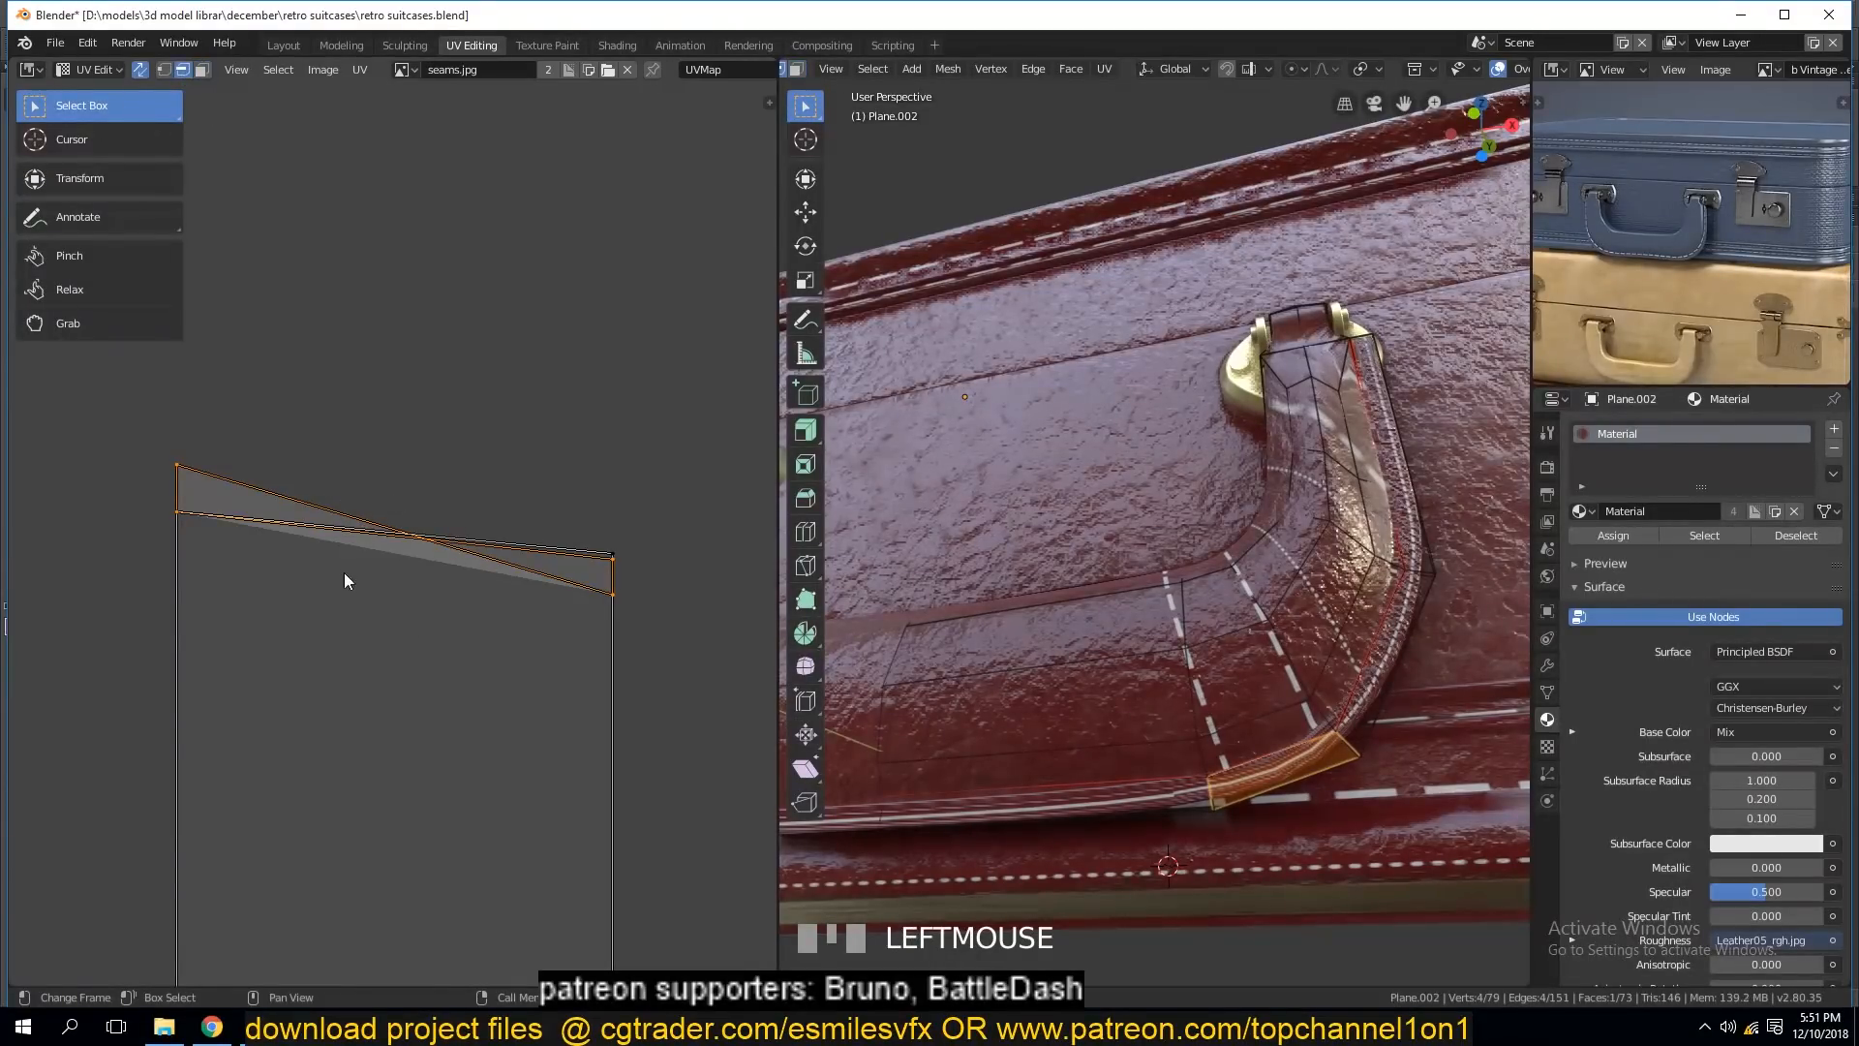
pyautogui.click(330, 512)
pyautogui.press('g')
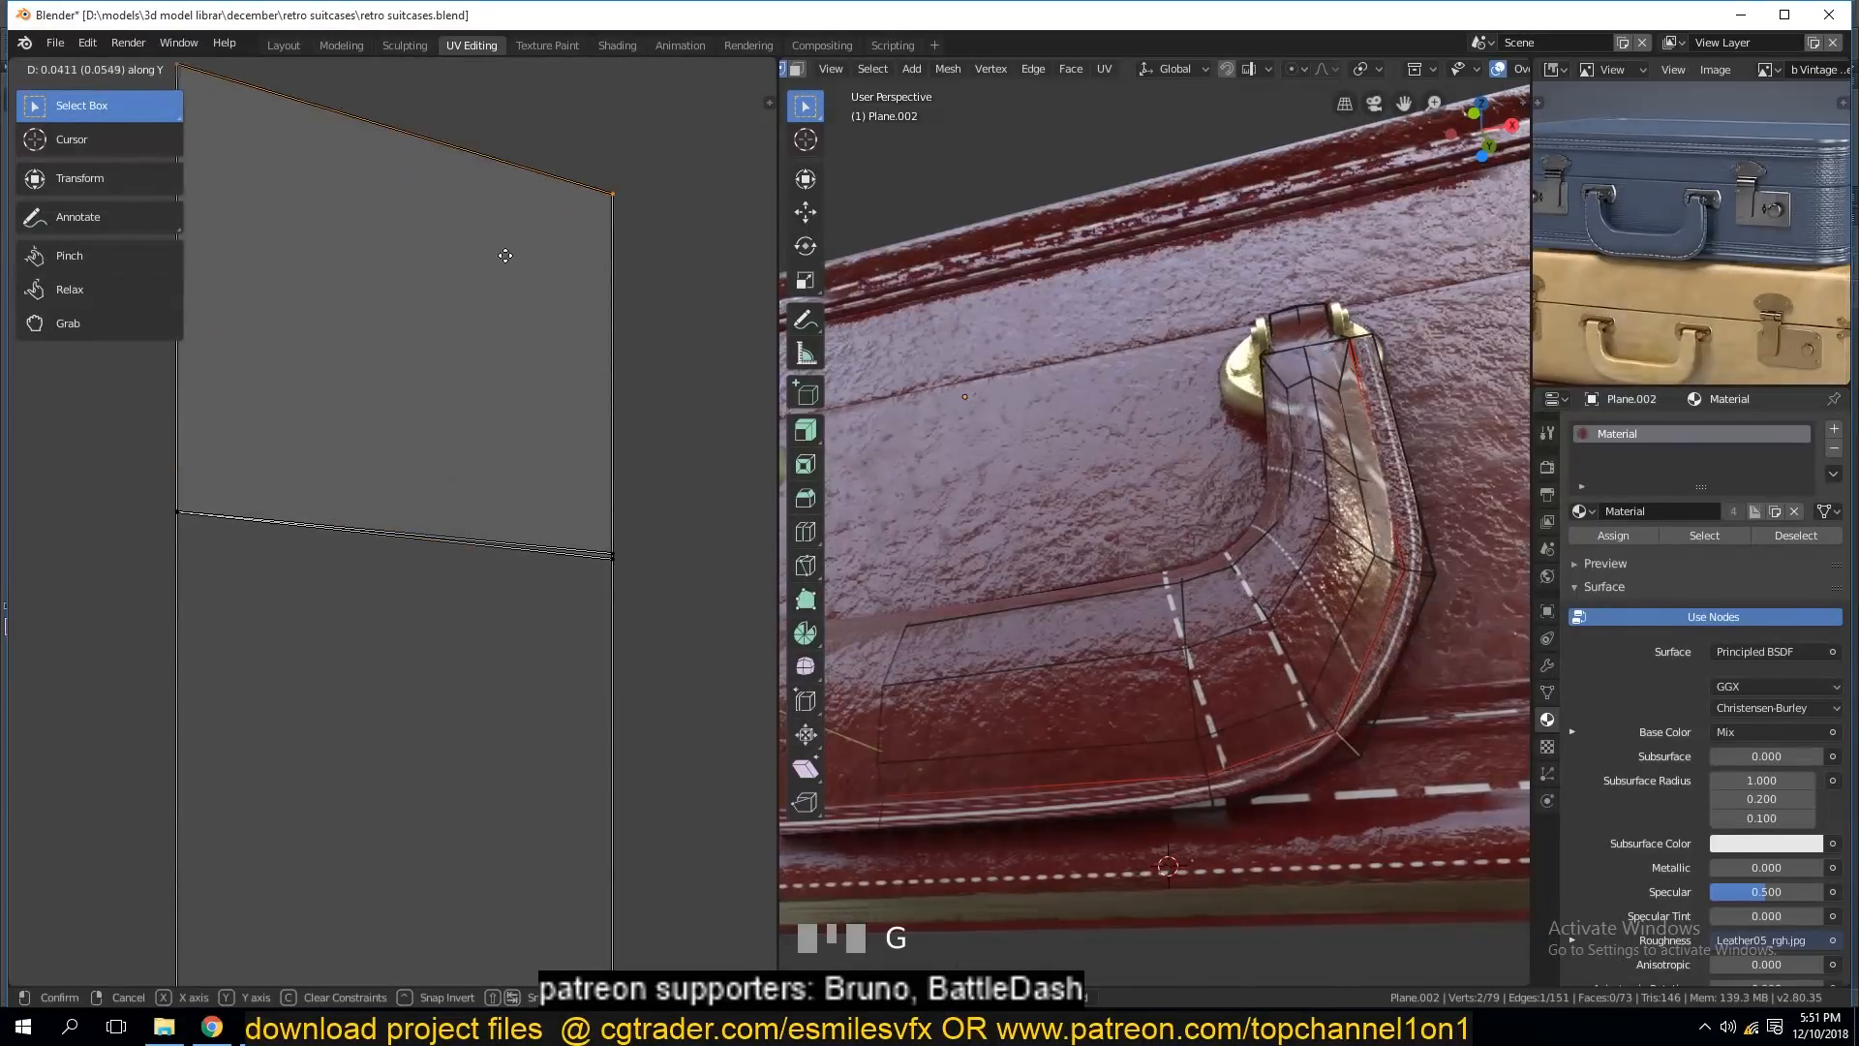
pyautogui.click(505, 250)
# Move one of the nearly coinciding cross edges beneath it up along Y to the strip's upper end.
pyautogui.click(516, 572)
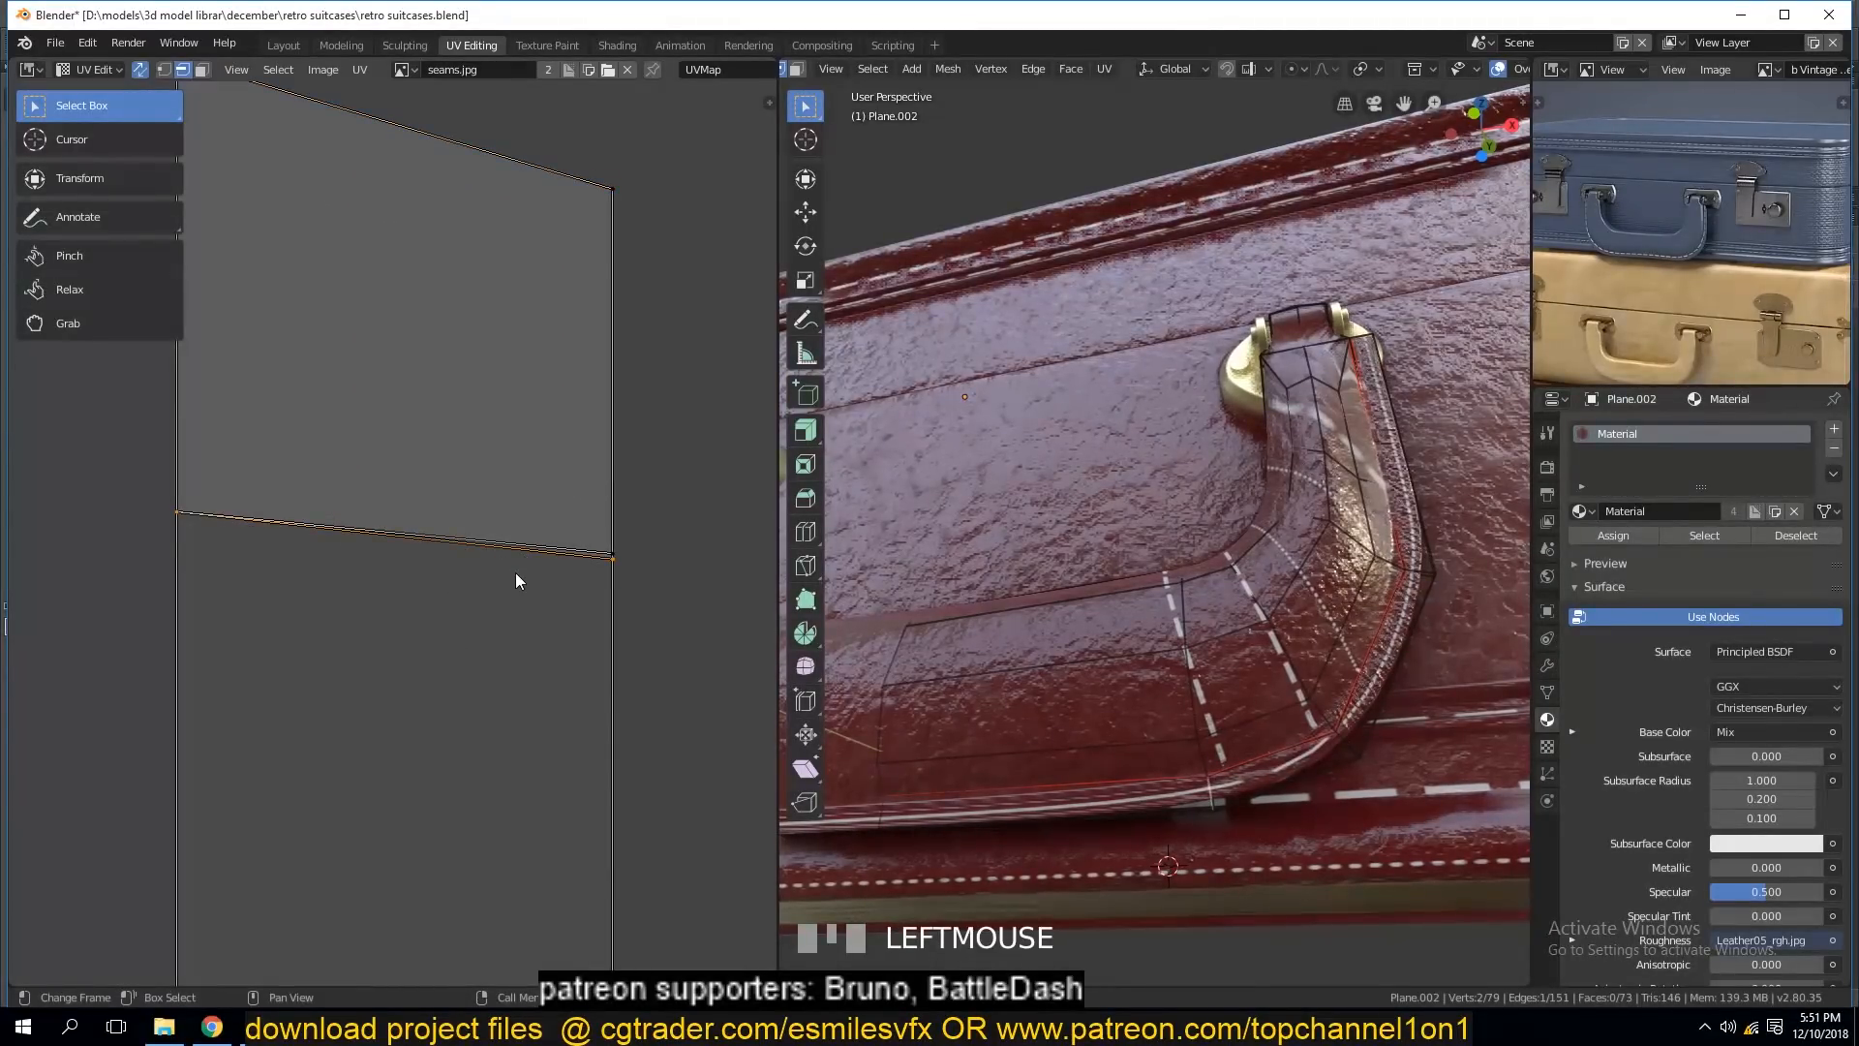
pyautogui.press('g')
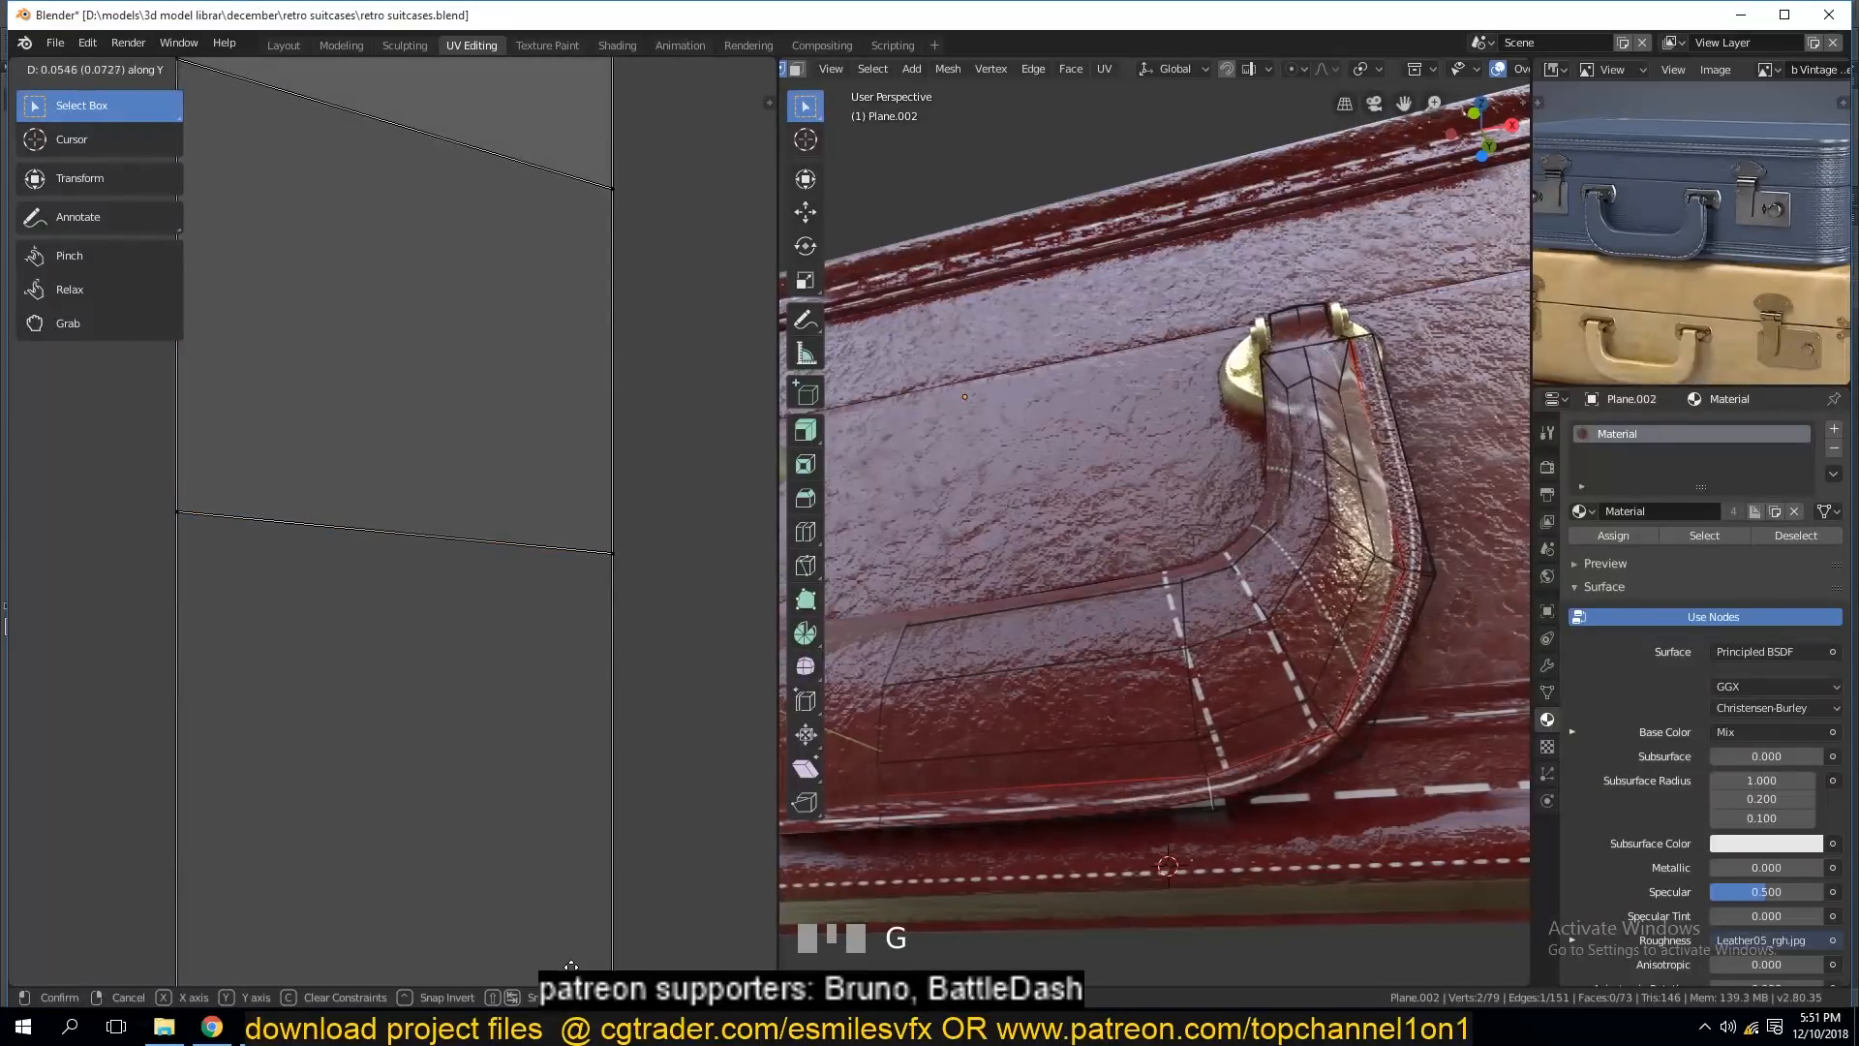
pyautogui.click(590, 904)
pyautogui.scroll(-4, 599, 905)
pyautogui.scroll(-2, 500, 689)
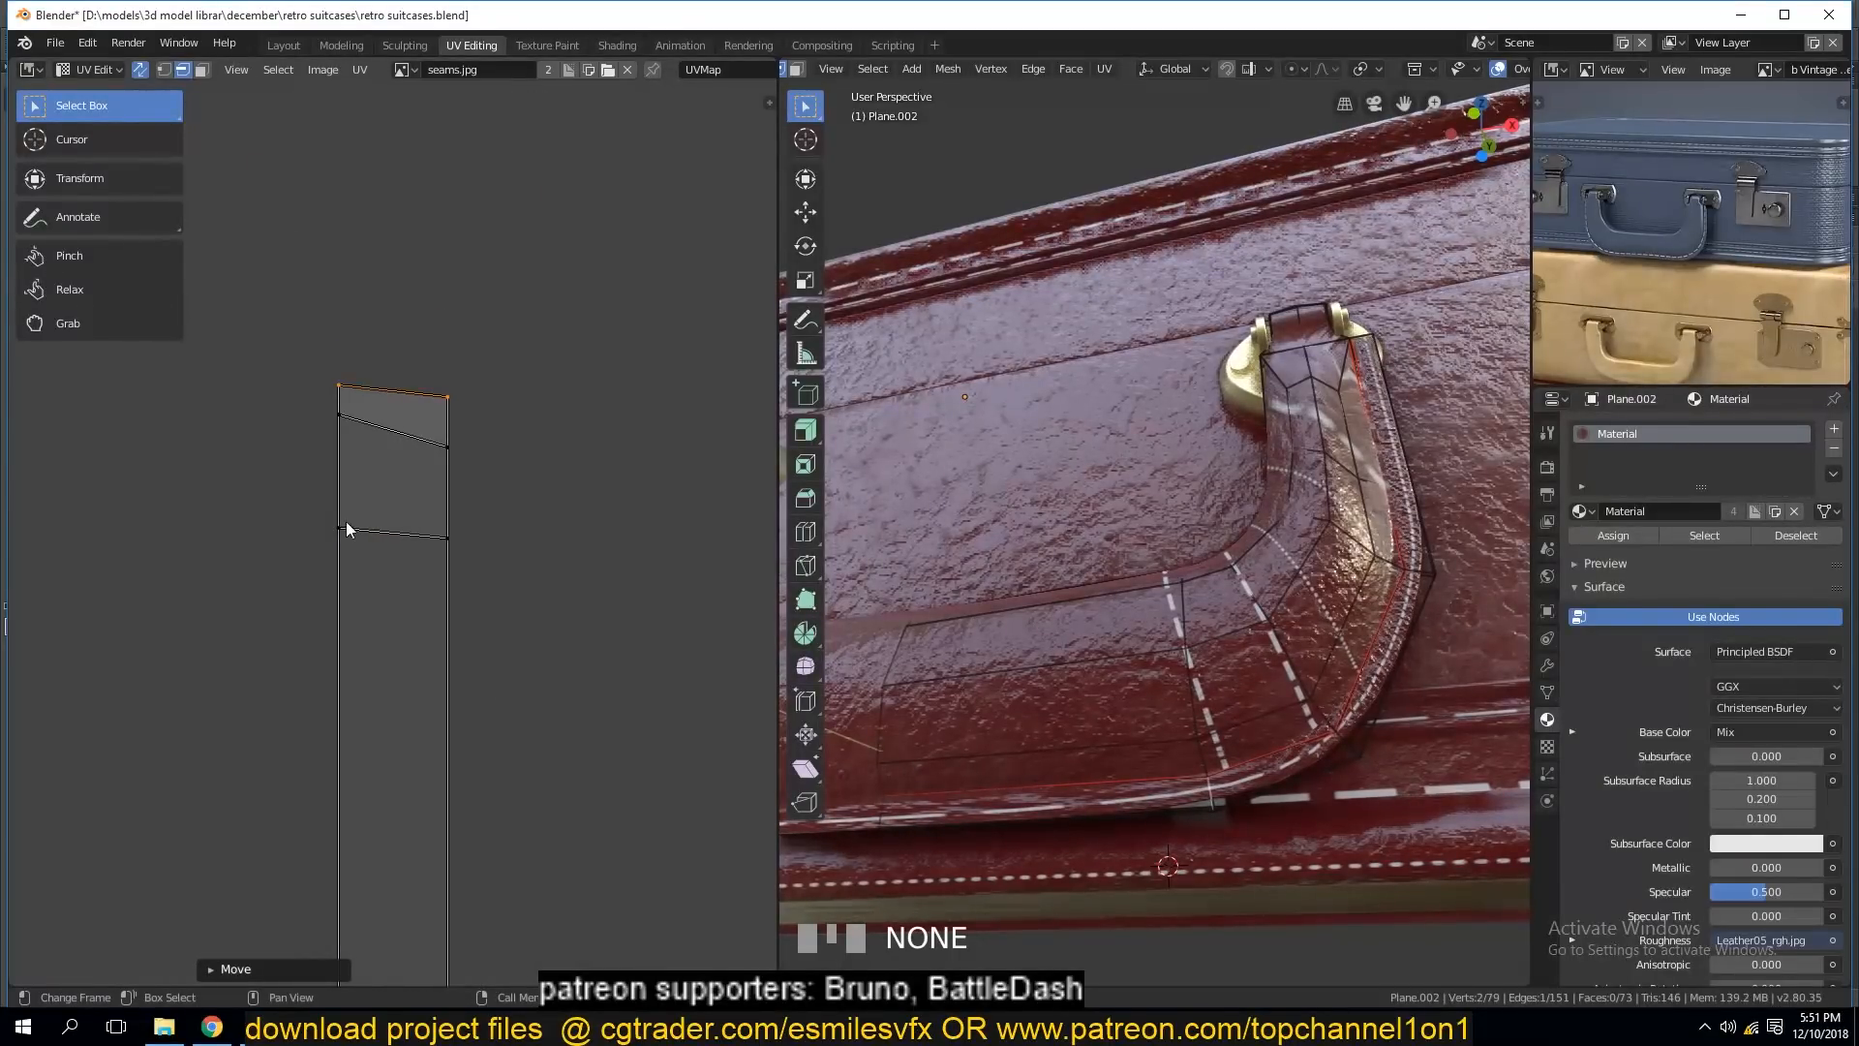
# Move two inner cross edges near the strip's upper end down along Y to space its faces more evenly.
pyautogui.click(422, 560)
pyautogui.scroll(-7, 420, 550)
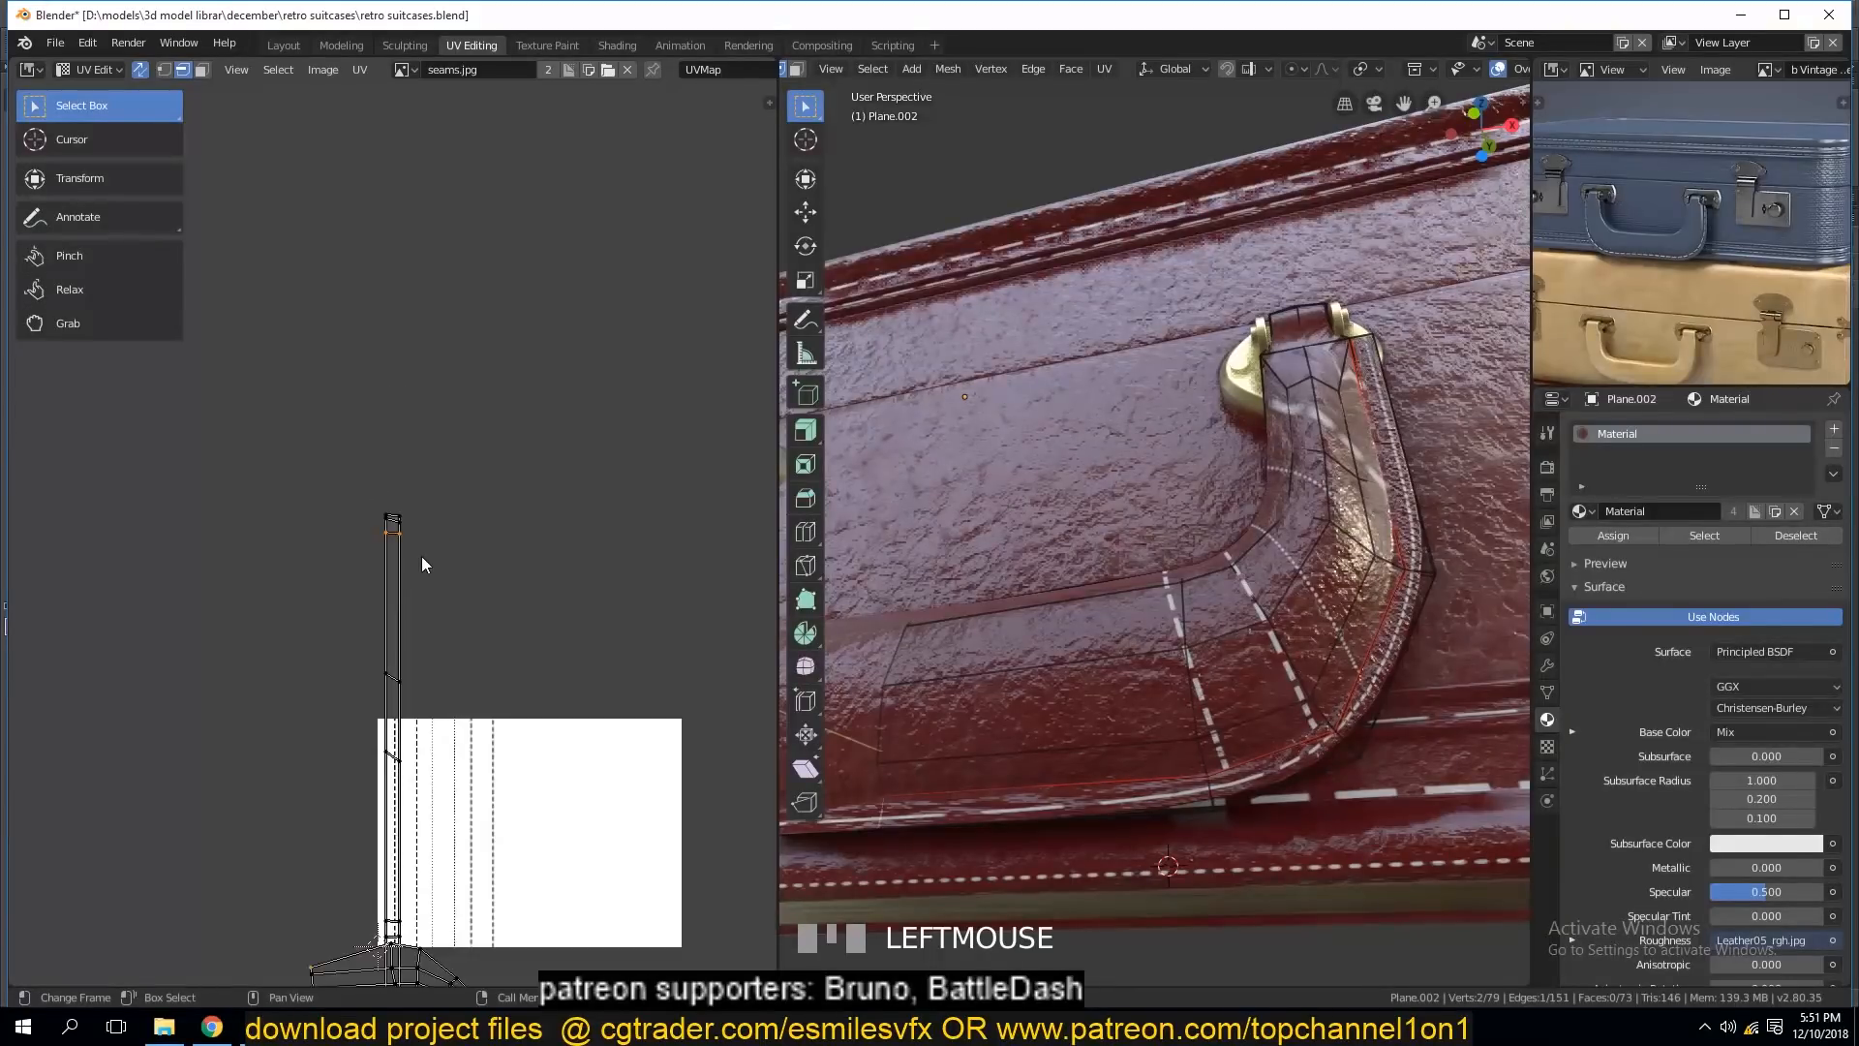
pyautogui.press('g')
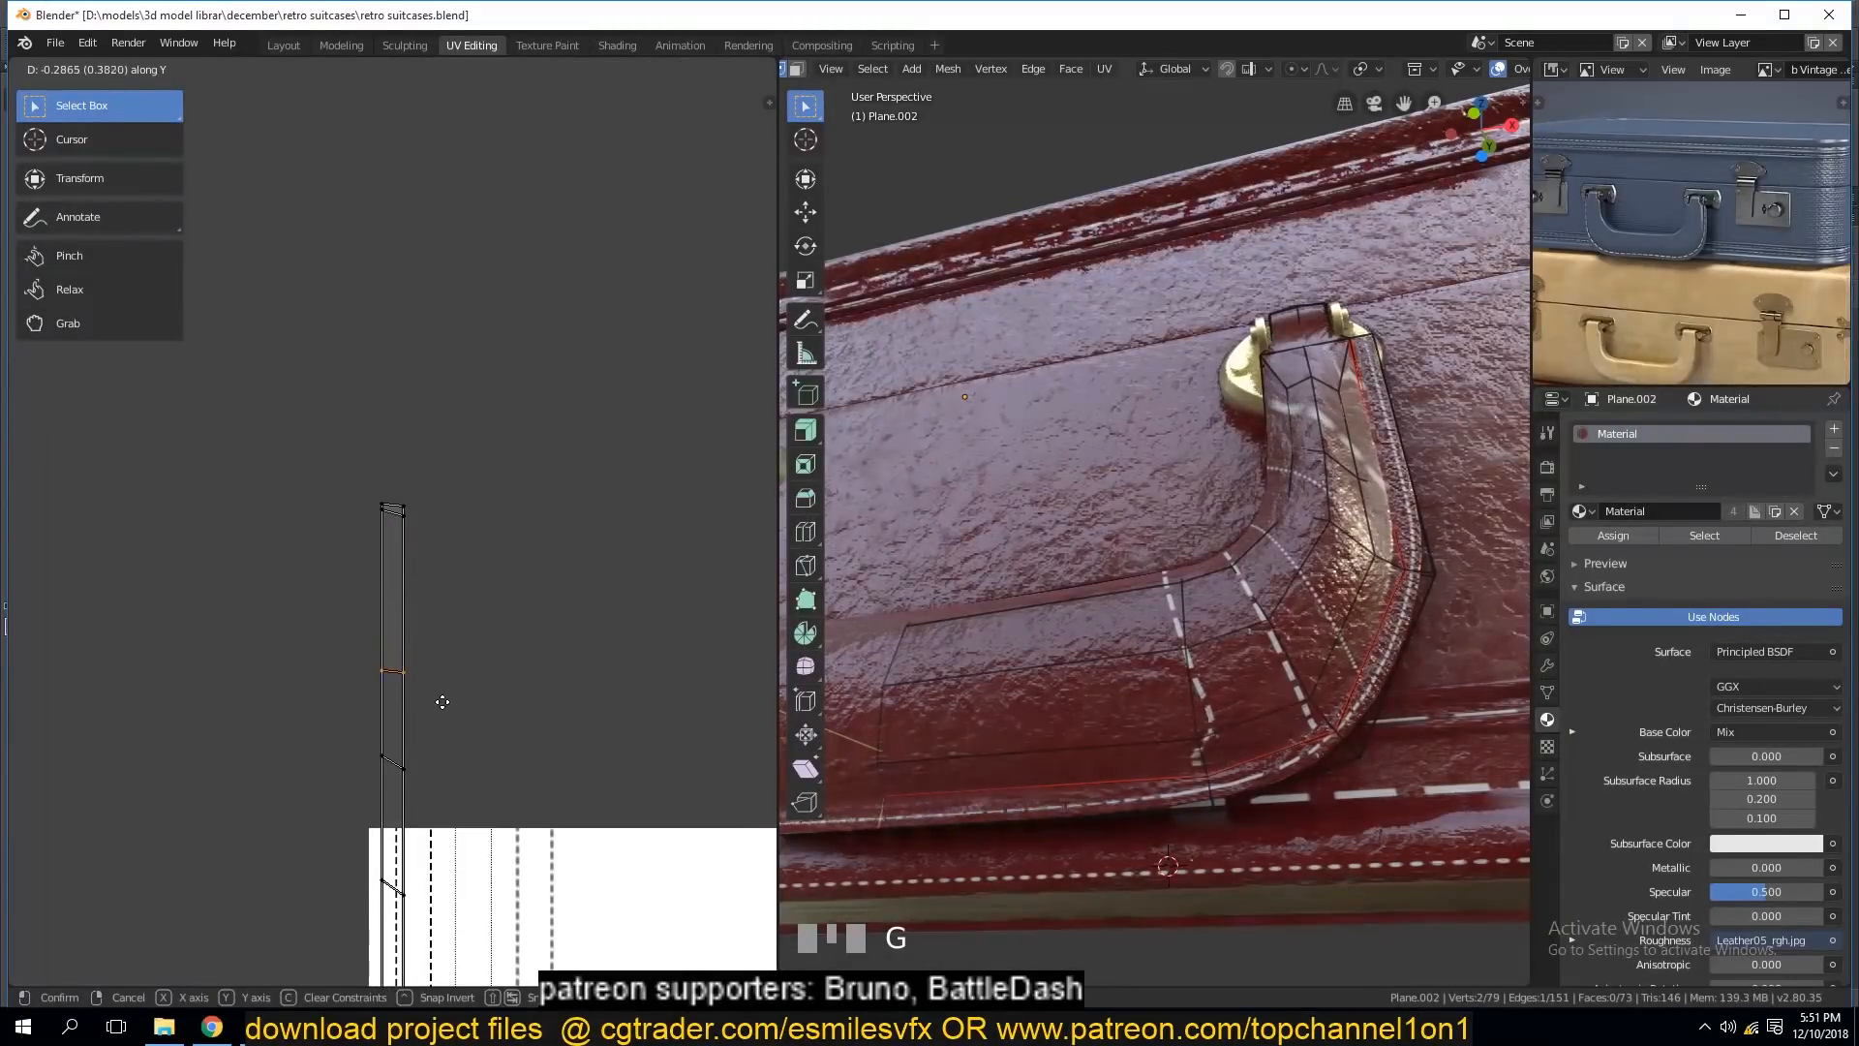
pyautogui.click(431, 717)
pyautogui.click(397, 515)
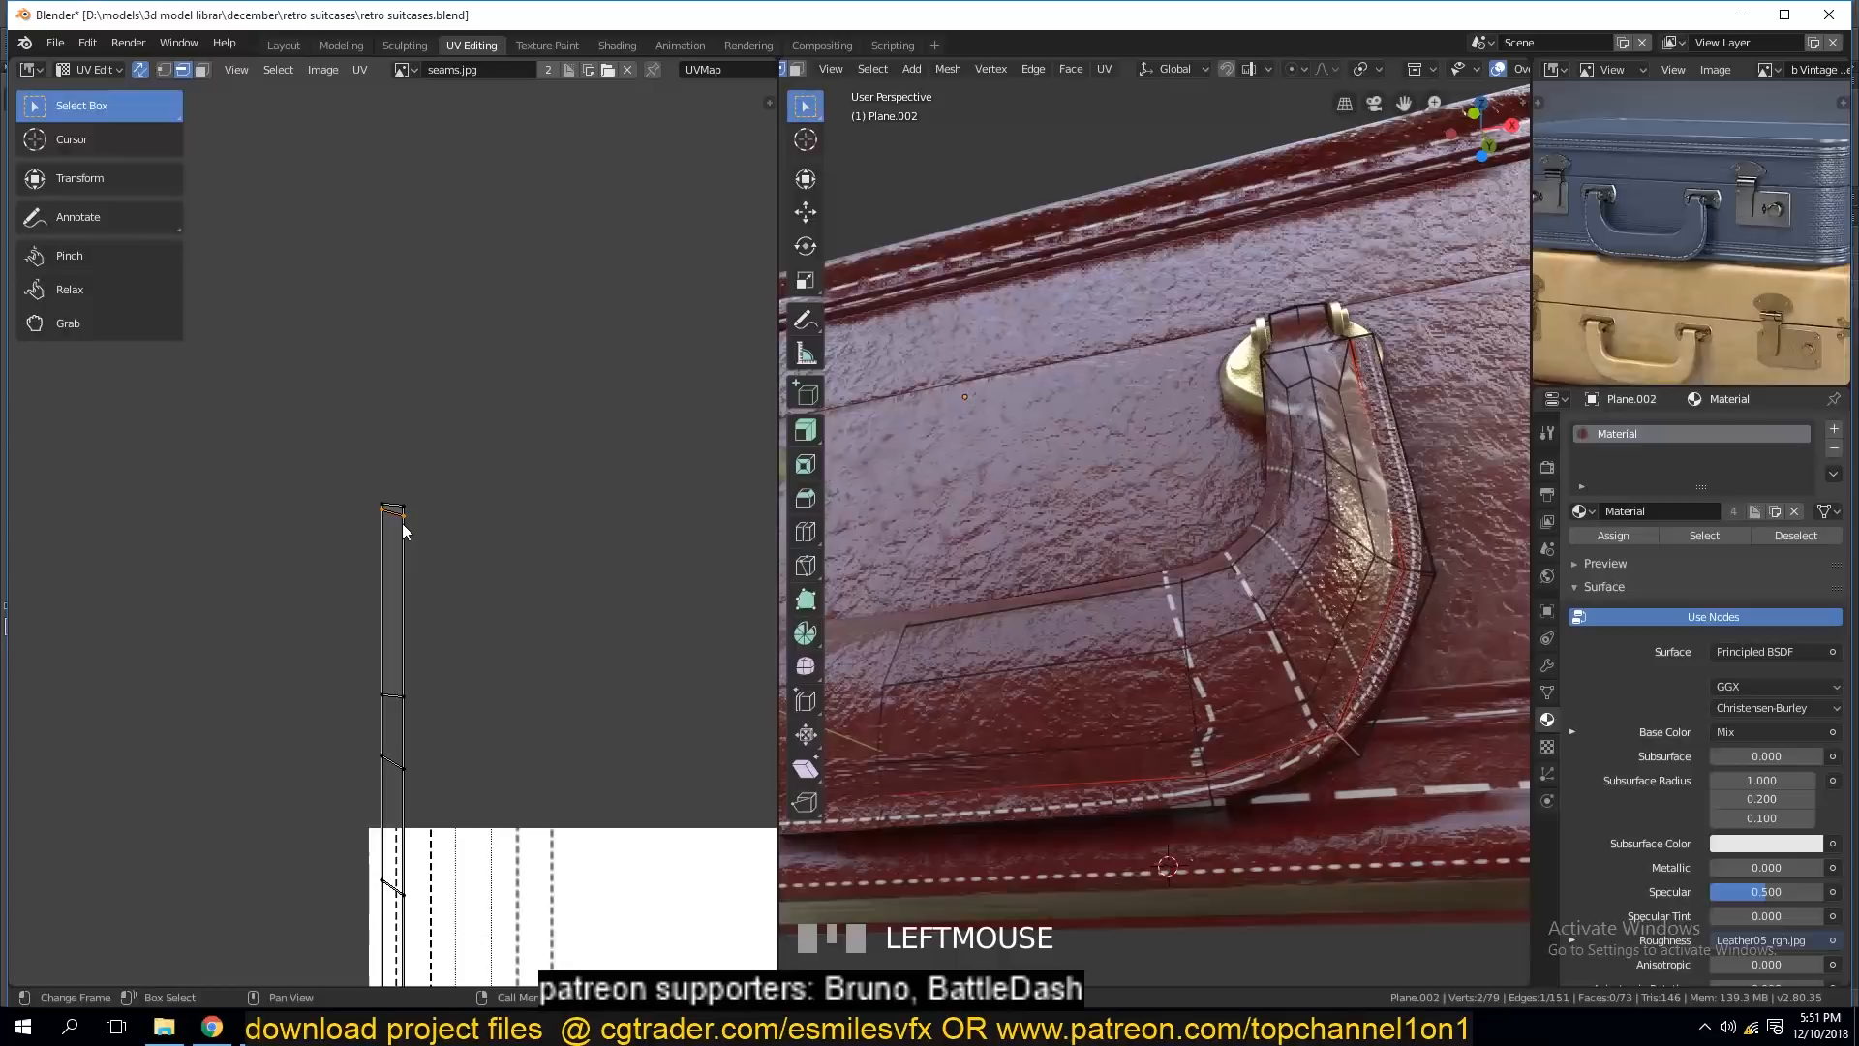
pyautogui.press('g')
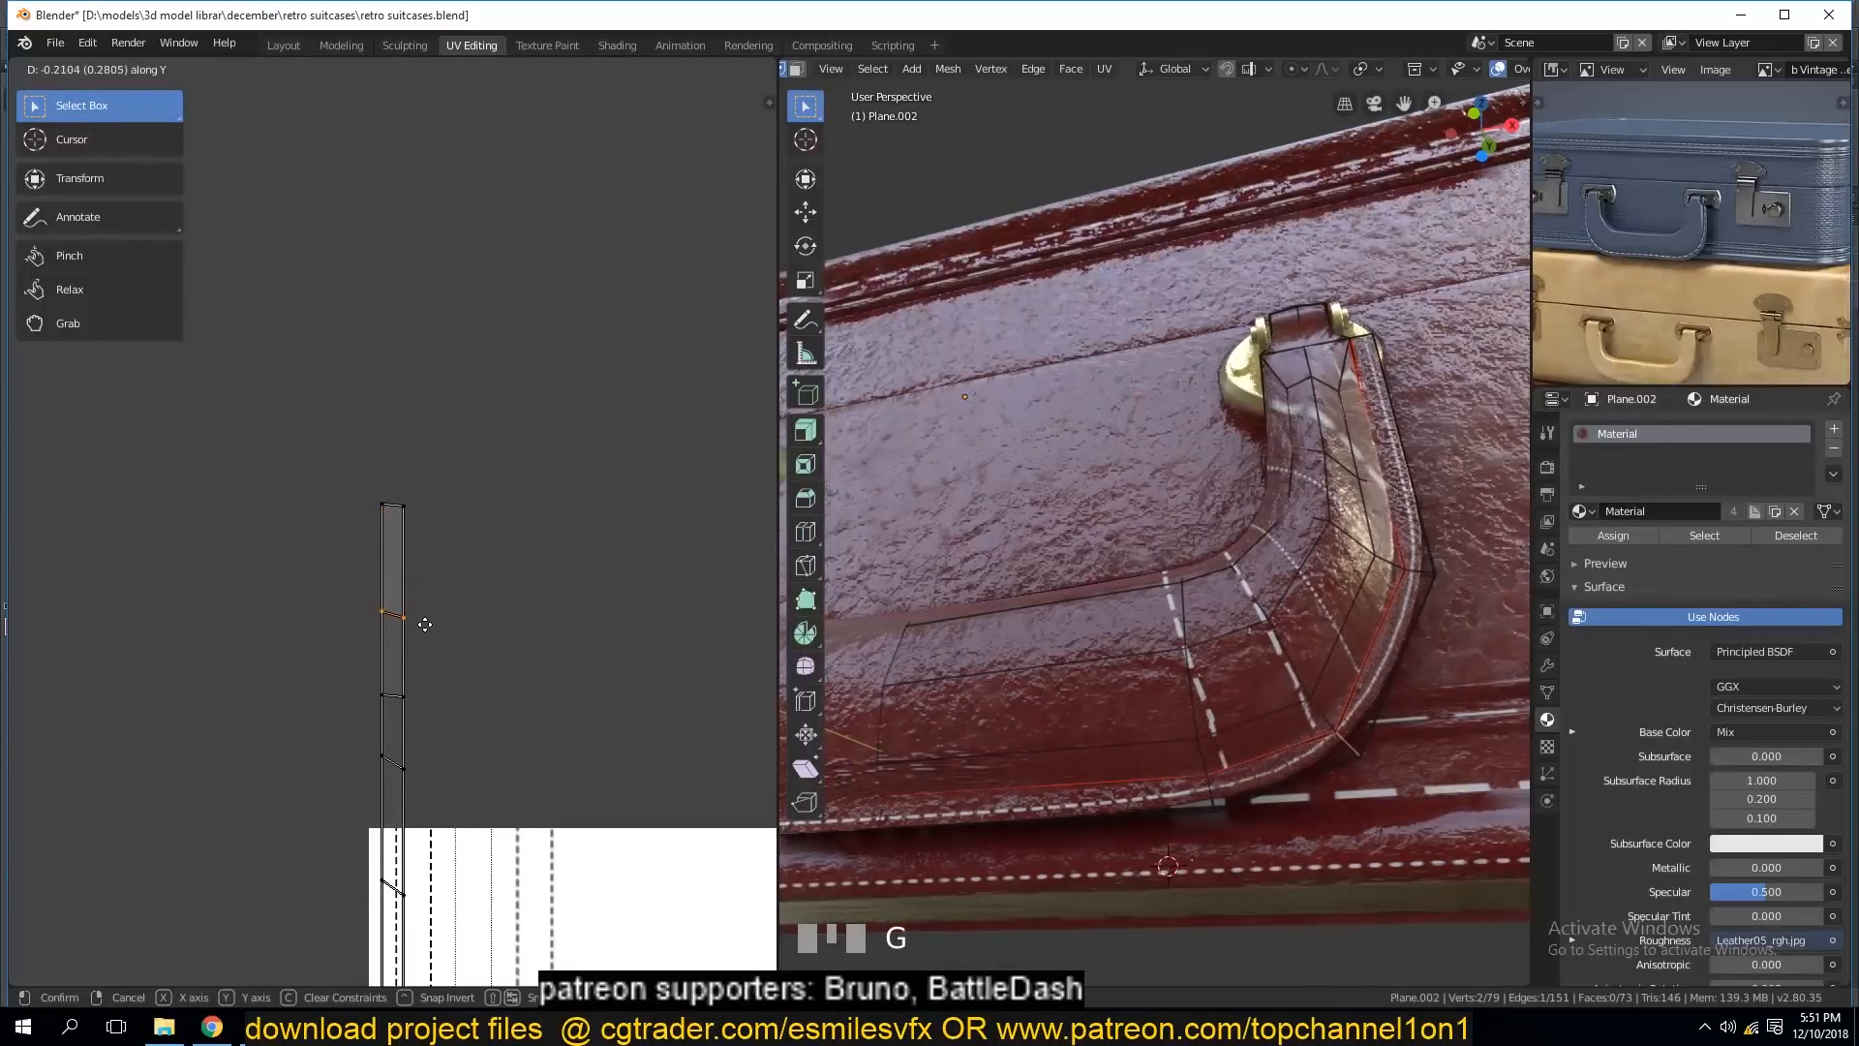
pyautogui.click(428, 634)
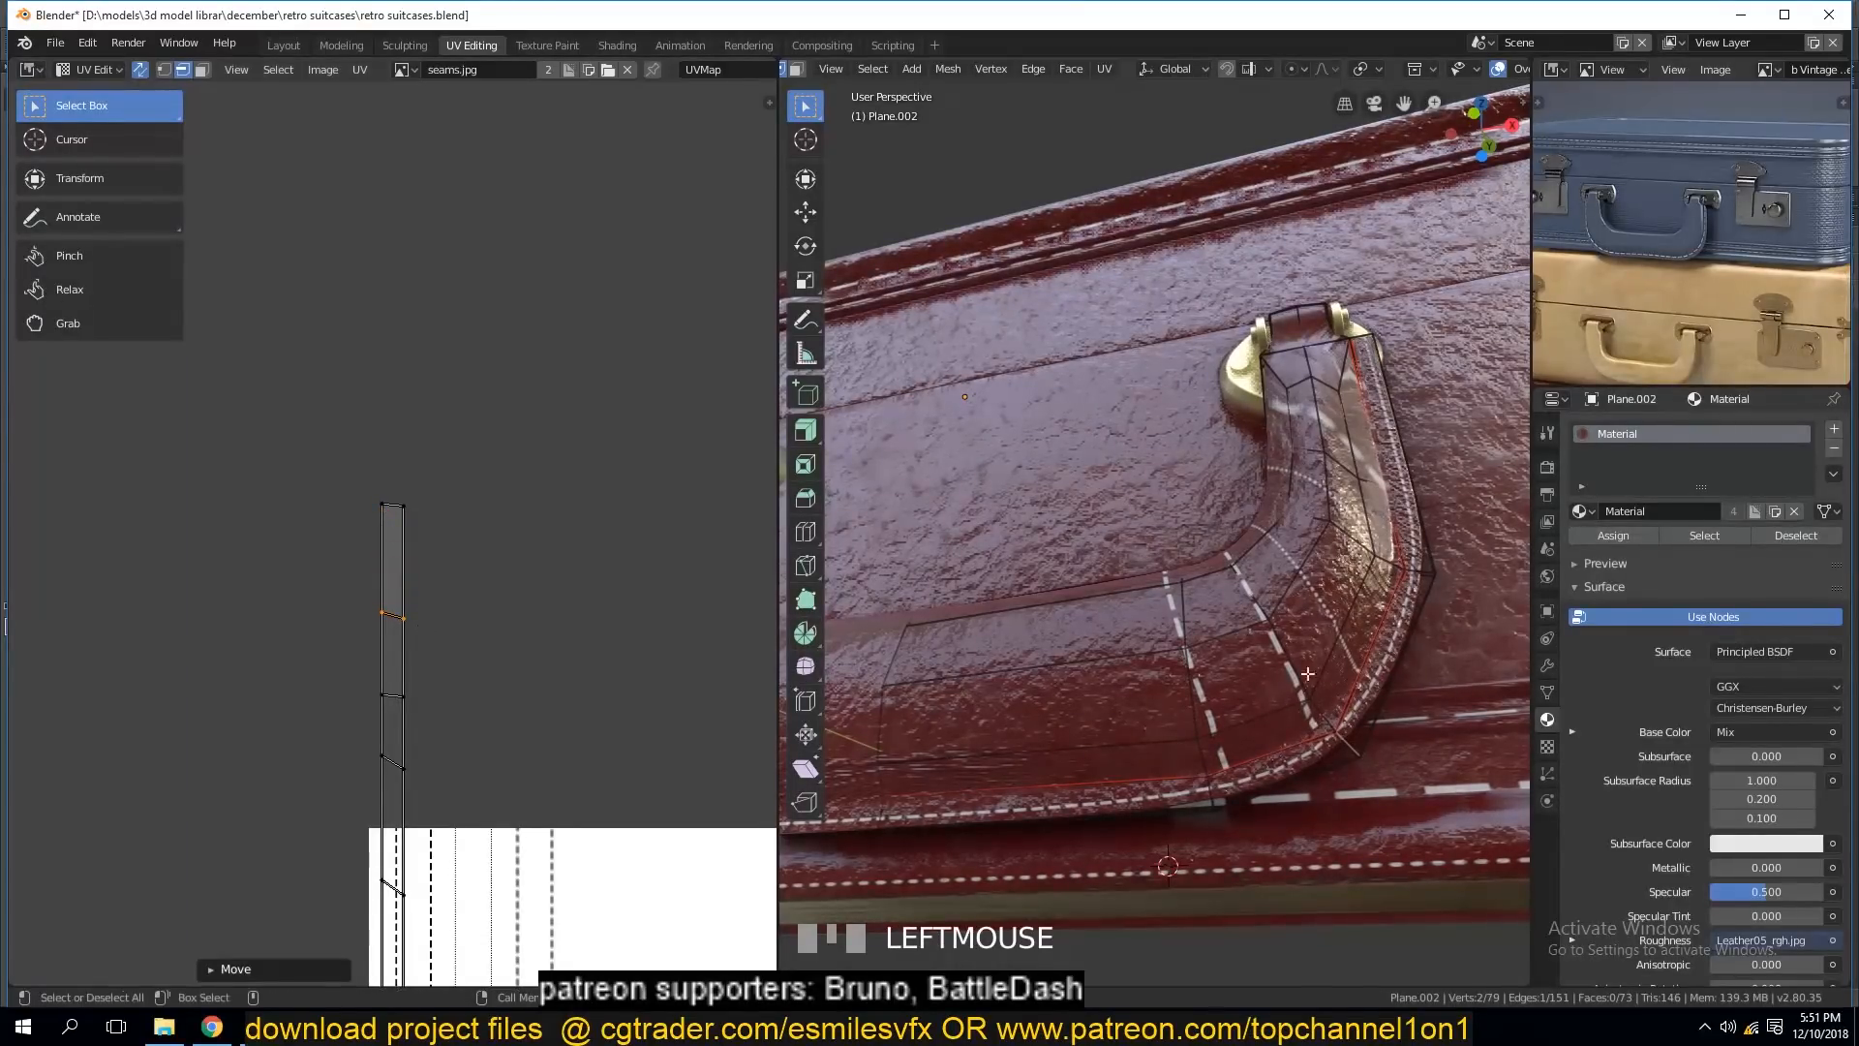
# Check the handle's stitching in object mode and shift all its UVs along X by about 0.02.
pyautogui.press('Tab')
pyautogui.hotkey('shift', '`')
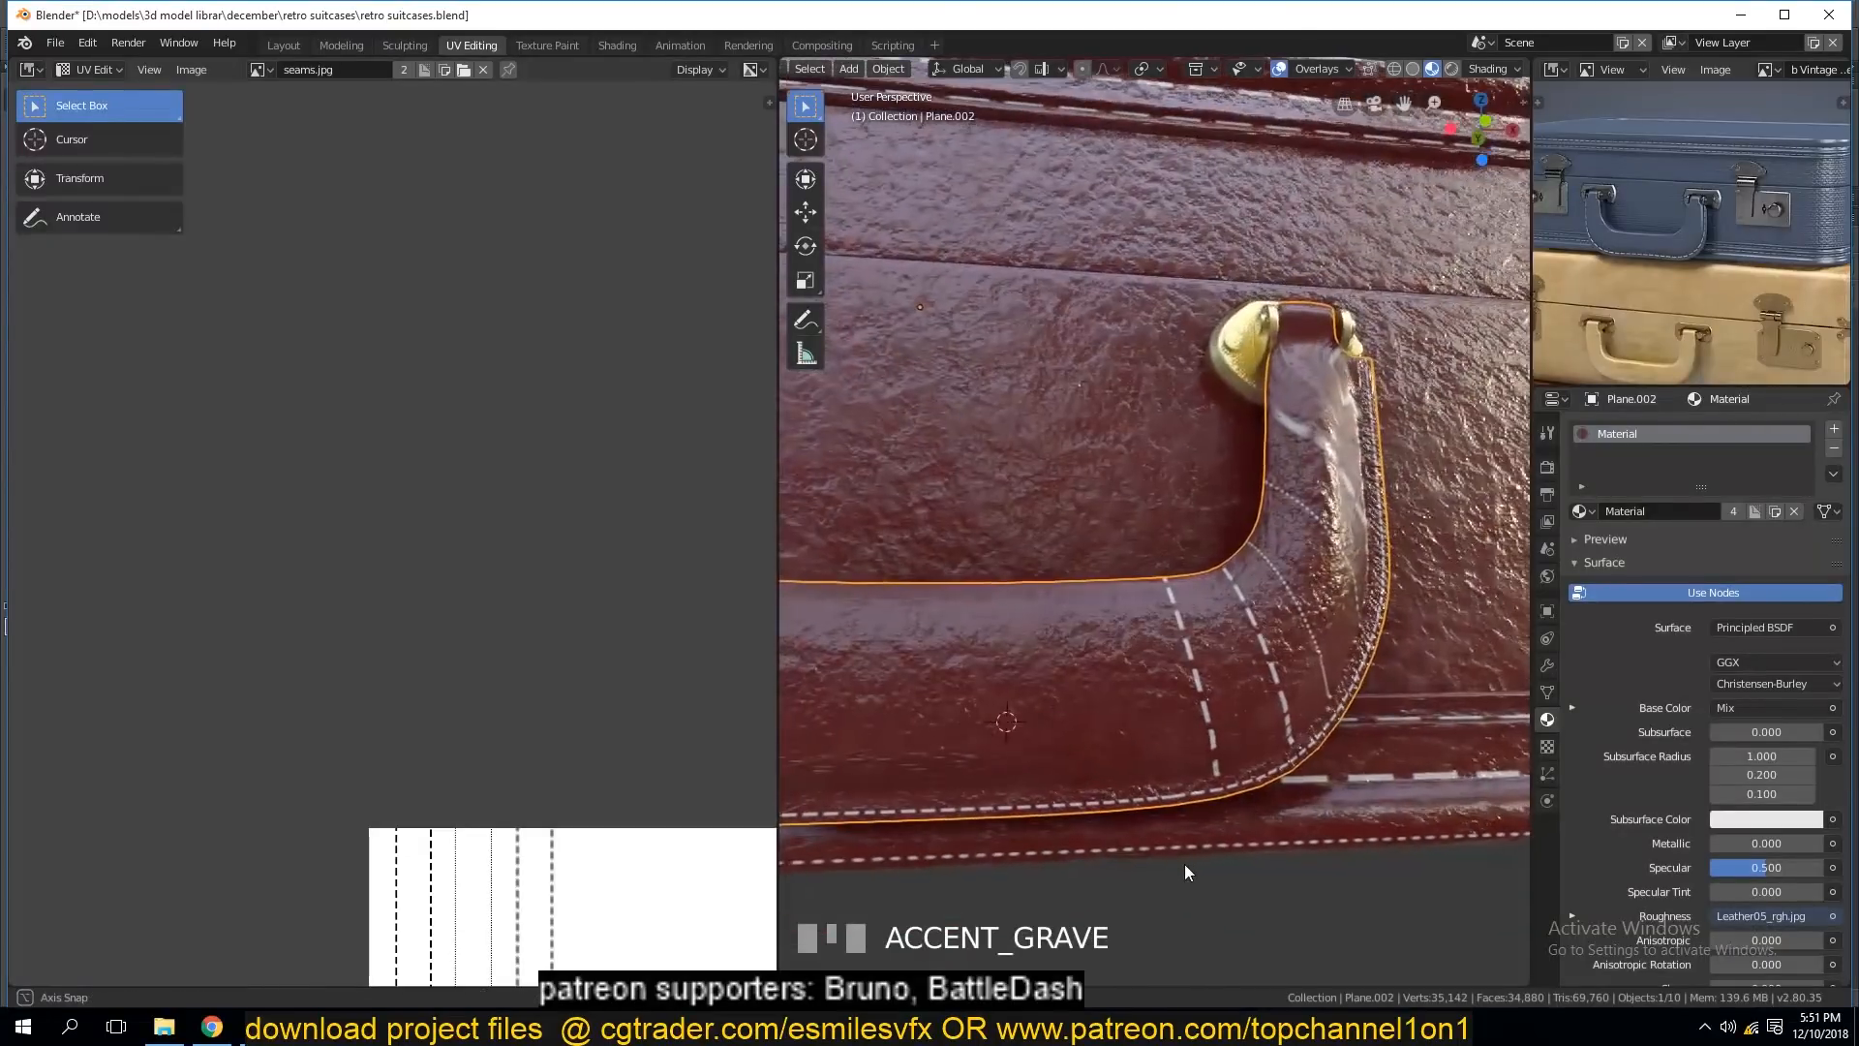
pyautogui.scroll(1, 1286, 781)
pyautogui.press('`')
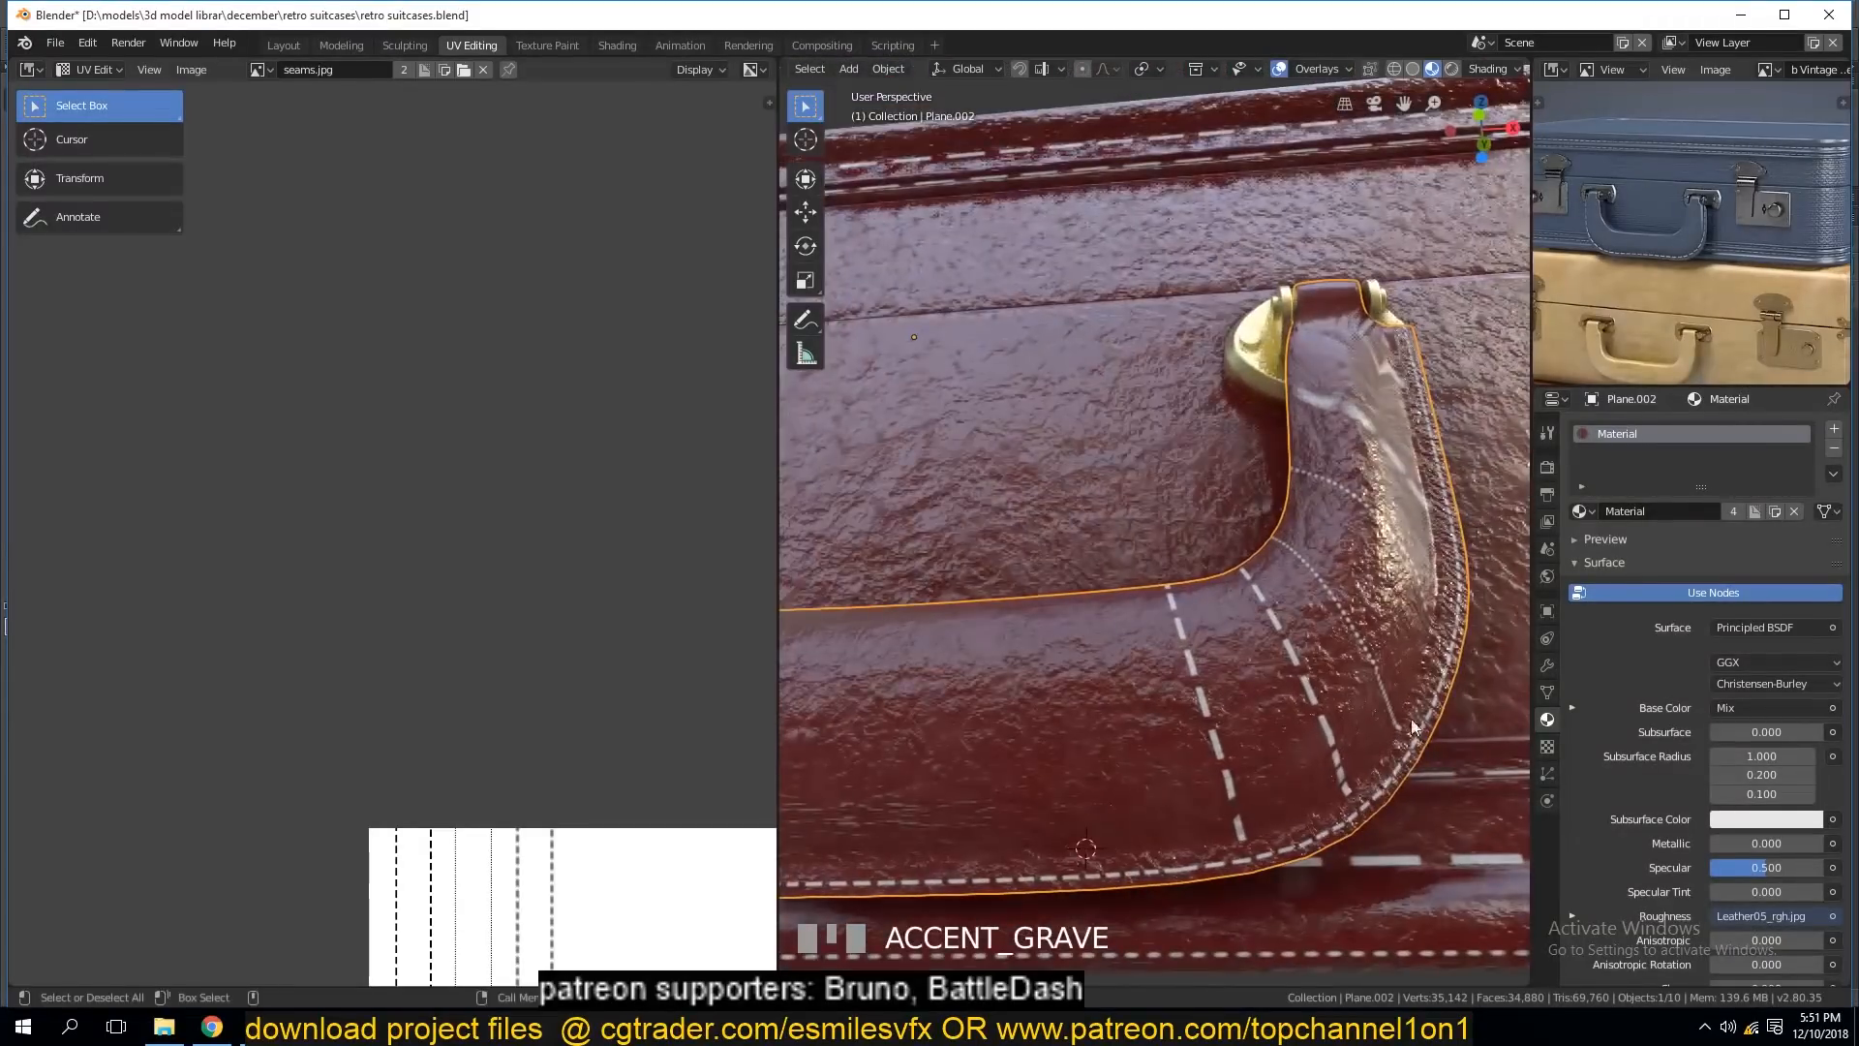
pyautogui.press('Tab')
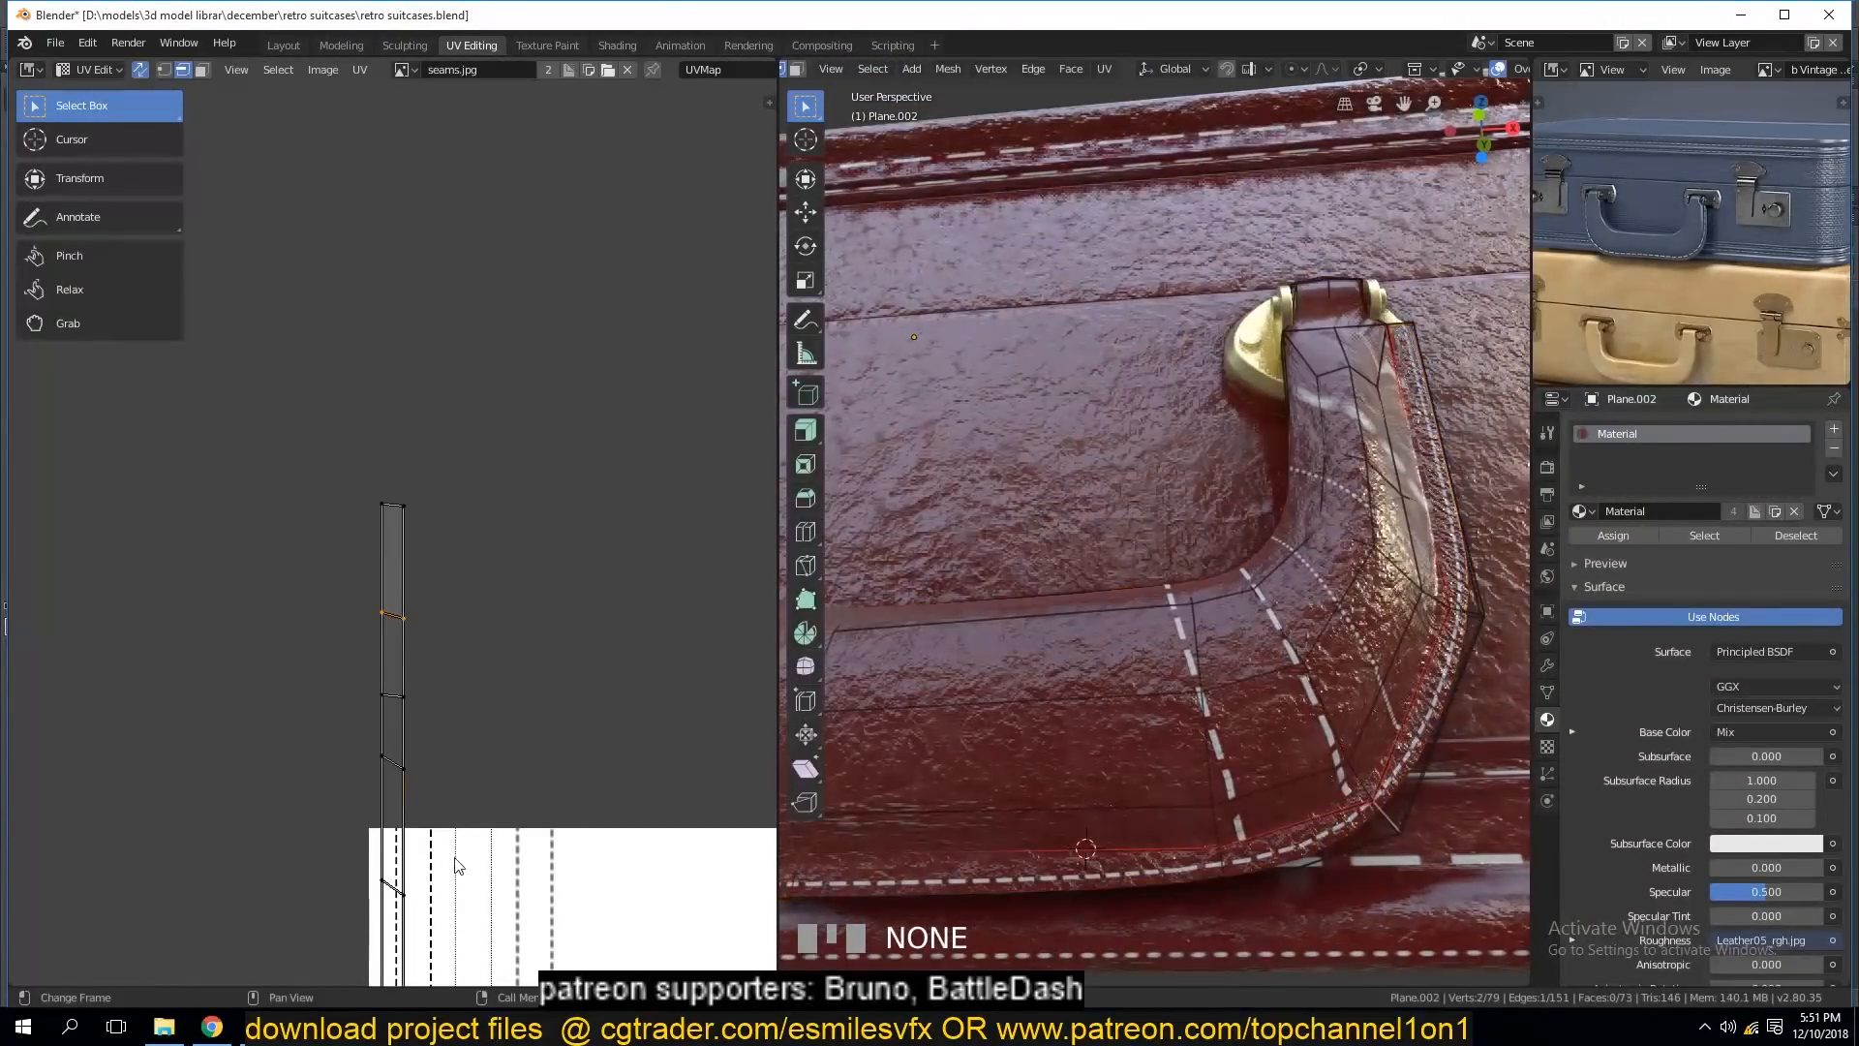
pyautogui.press('a')
pyautogui.press('g')
pyautogui.press('x')
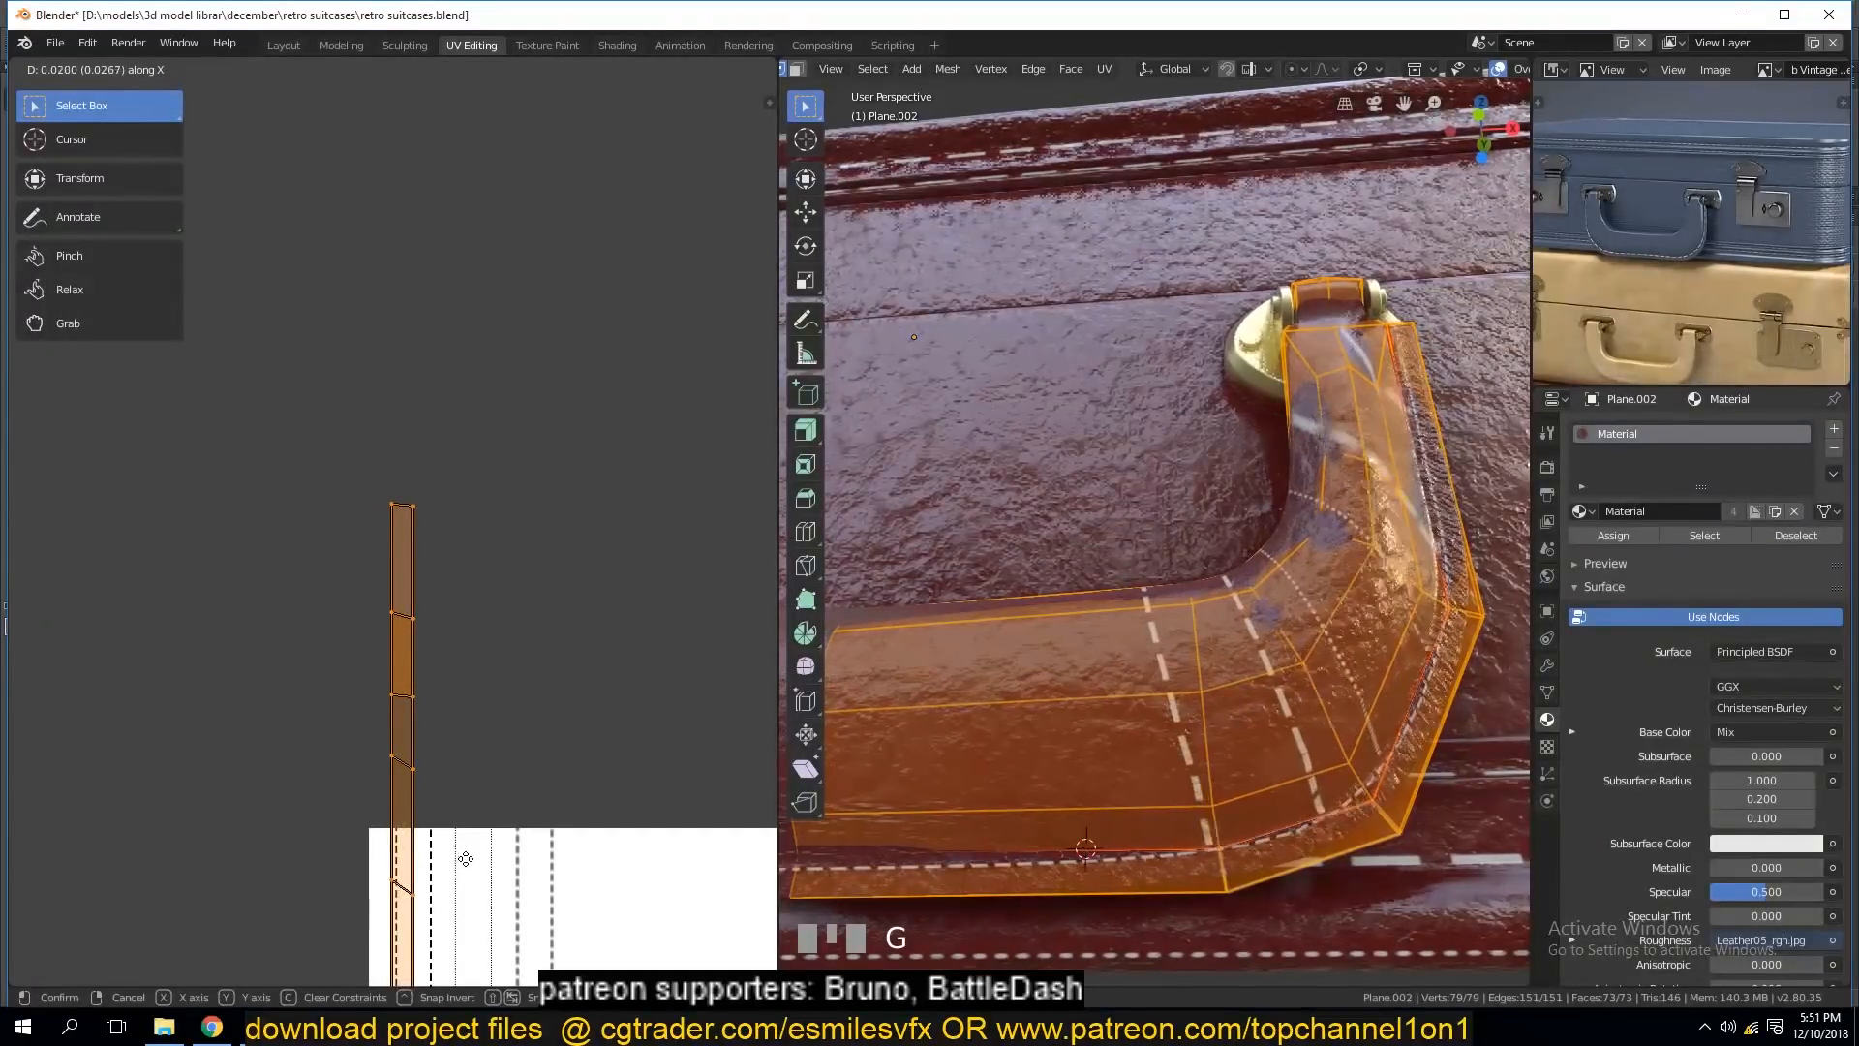
pyautogui.click(465, 859)
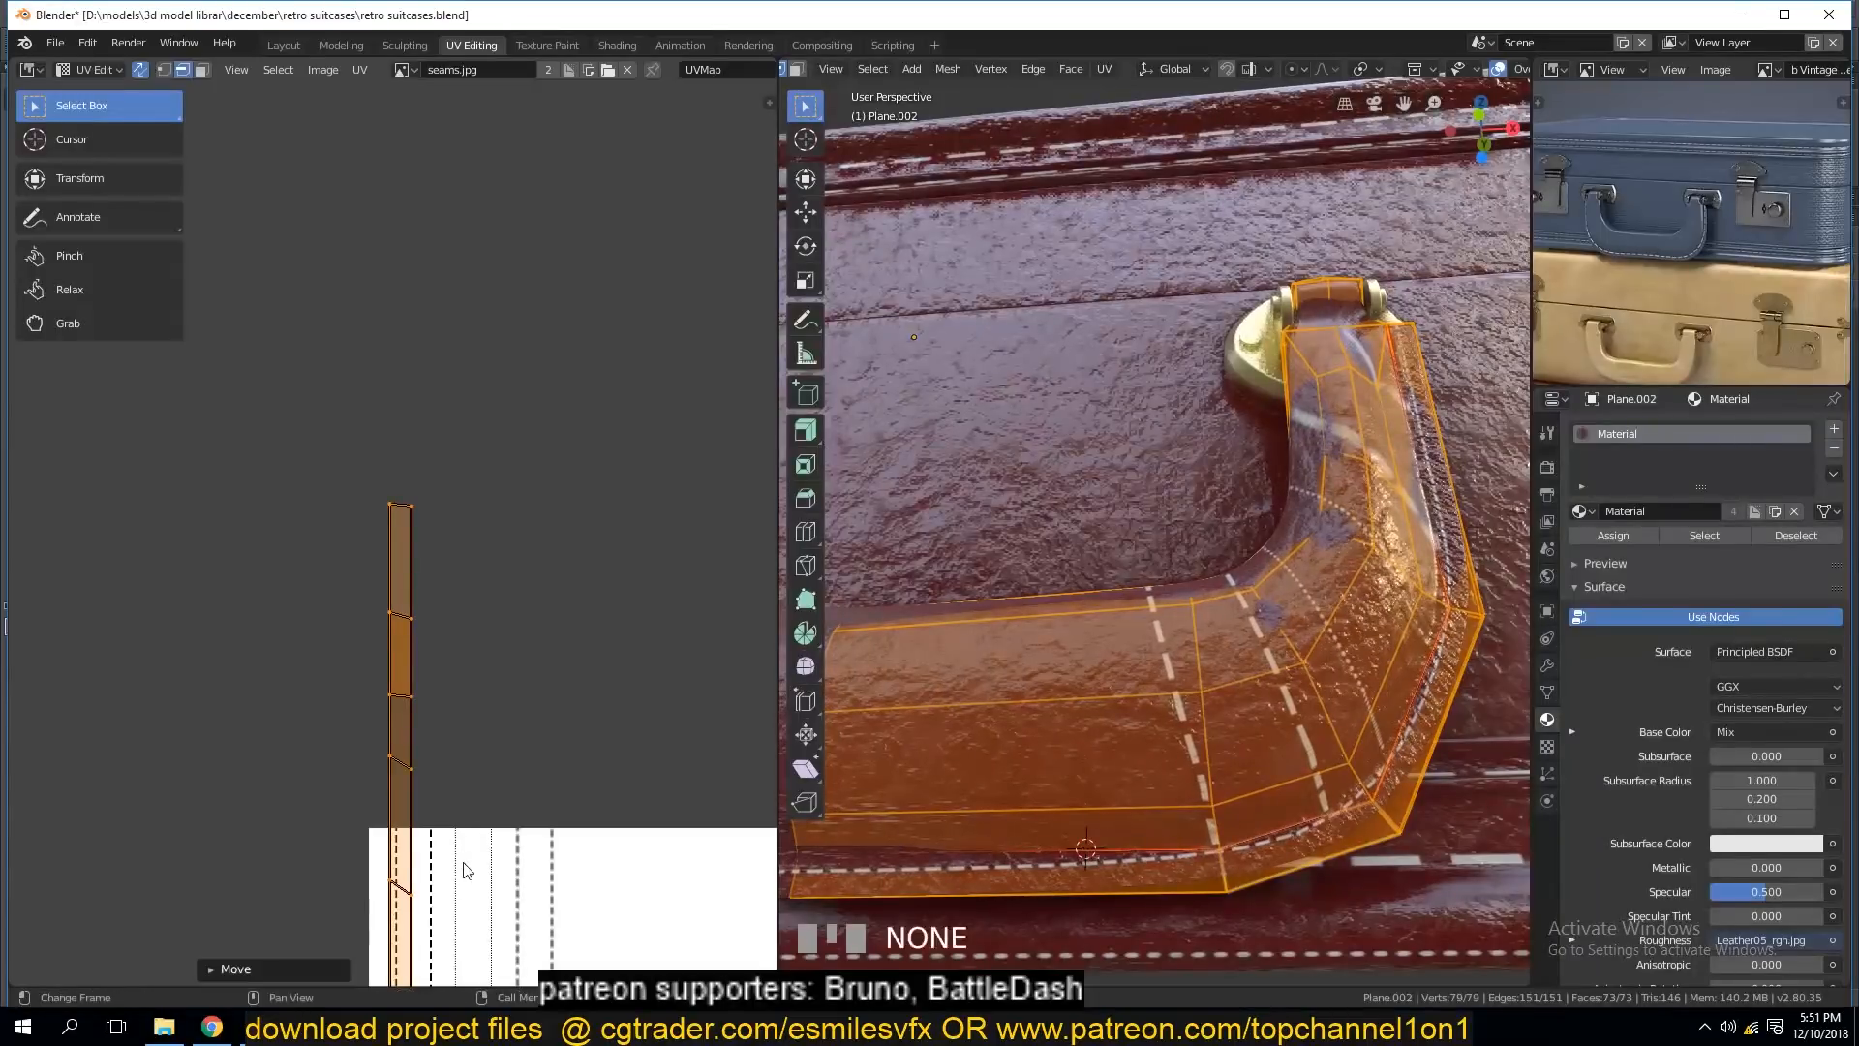
# Try to select the strip's linked UVs from edges and a face with sync selection on.
pyautogui.scroll(-2, 463, 864)
pyautogui.scroll(-1, 463, 864)
pyautogui.click(463, 848)
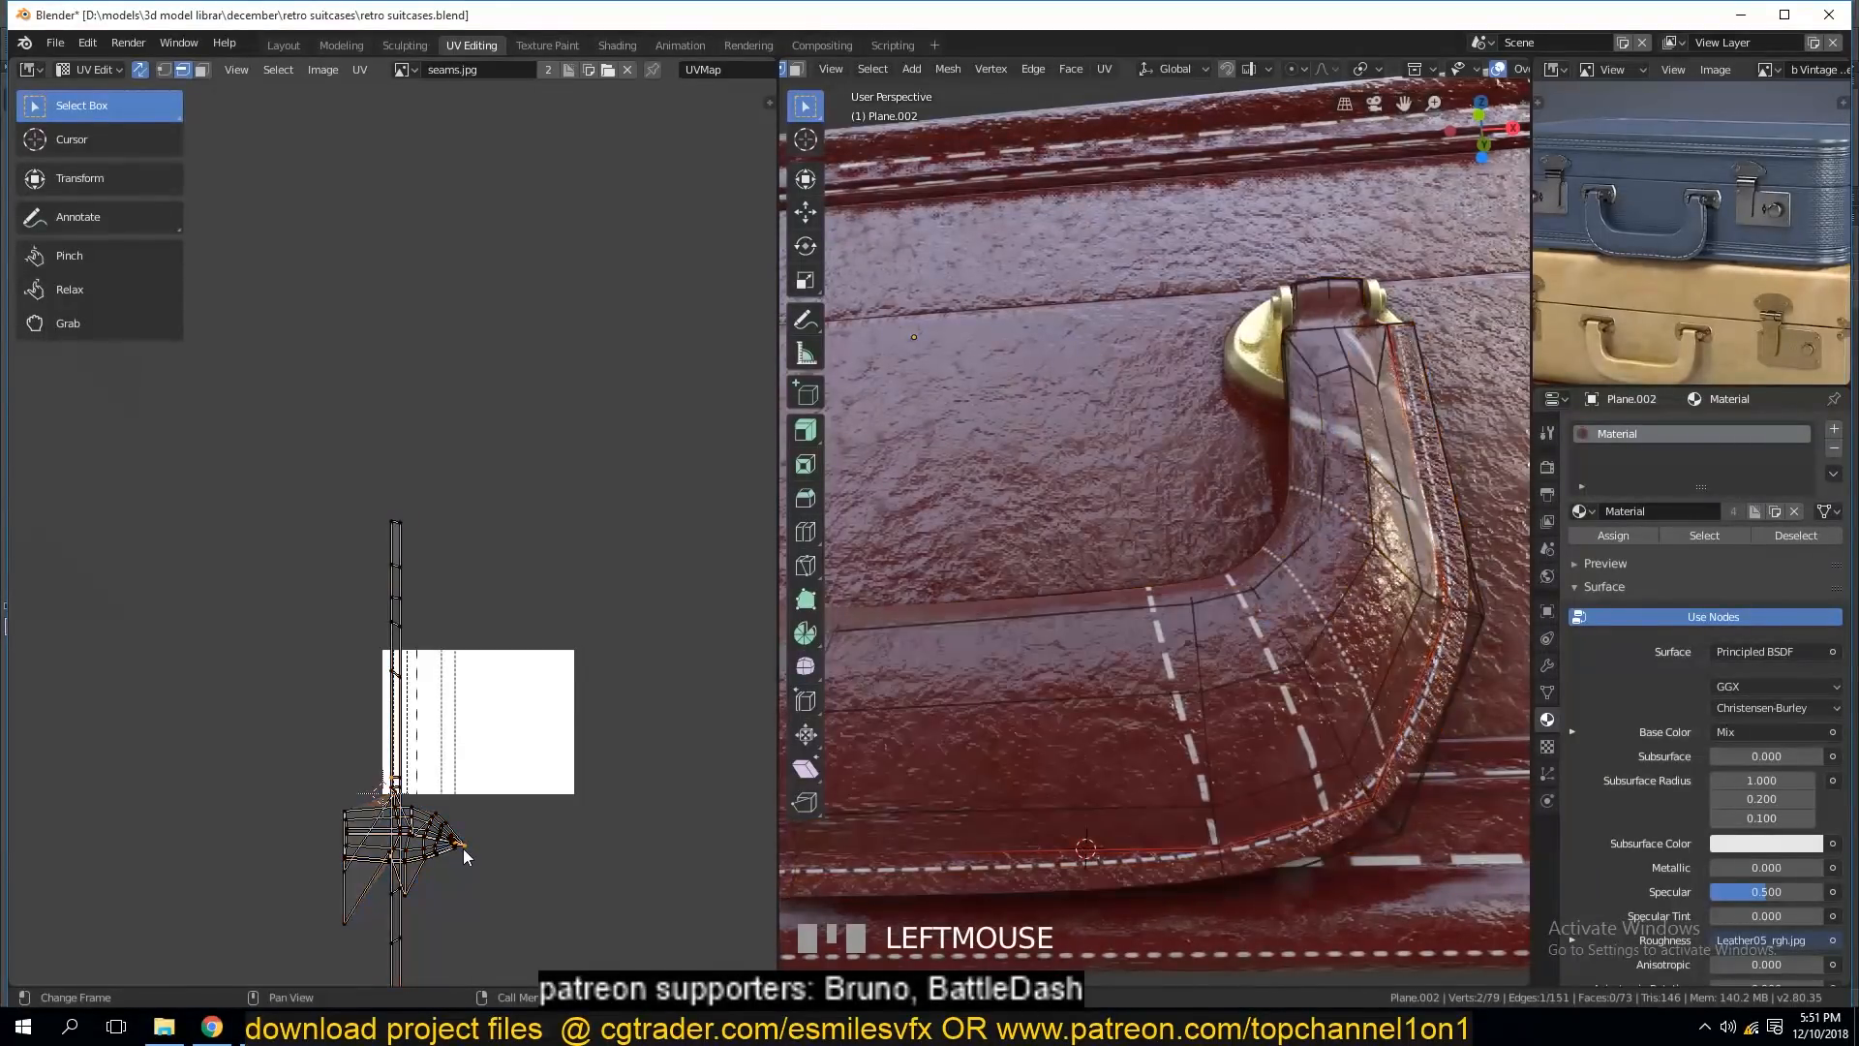
pyautogui.hotkey('ctrl', 'l')
pyautogui.click(379, 926)
pyautogui.click(395, 583)
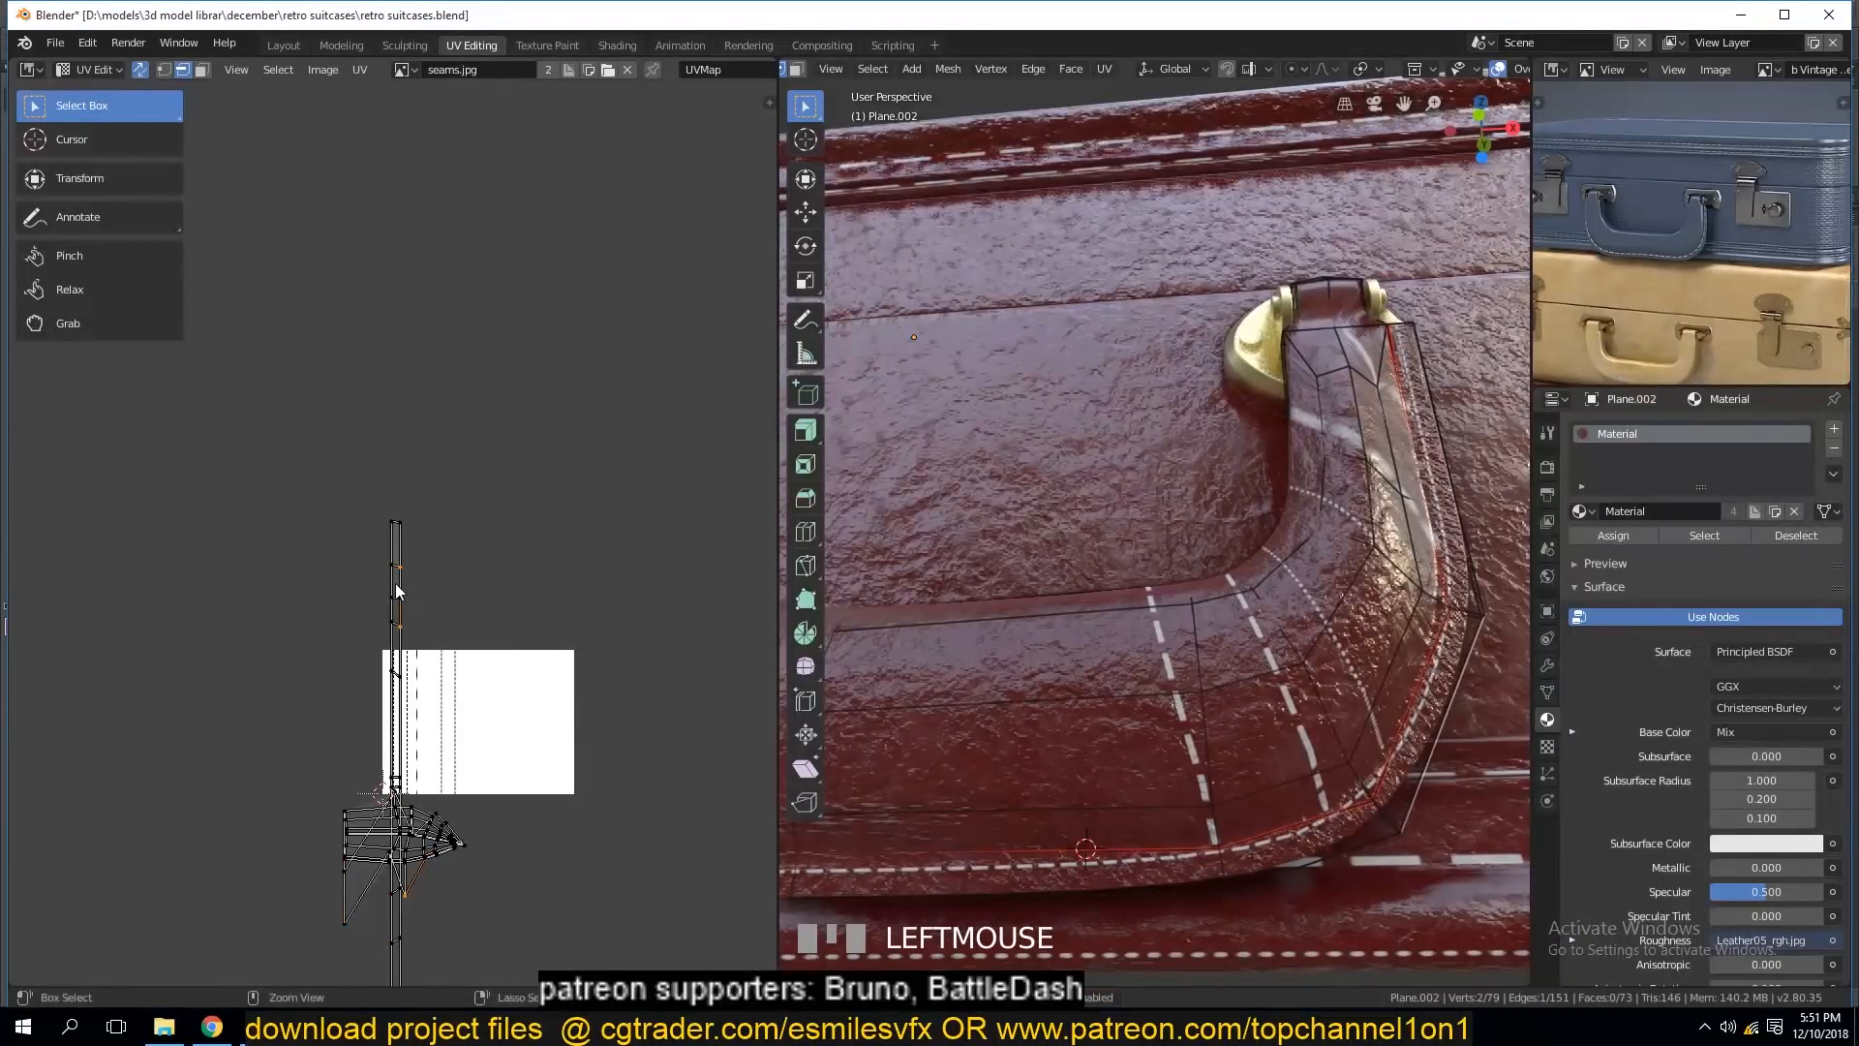
pyautogui.hotkey('ctrl', 'l')
pyautogui.click(200, 69)
pyautogui.click(393, 552)
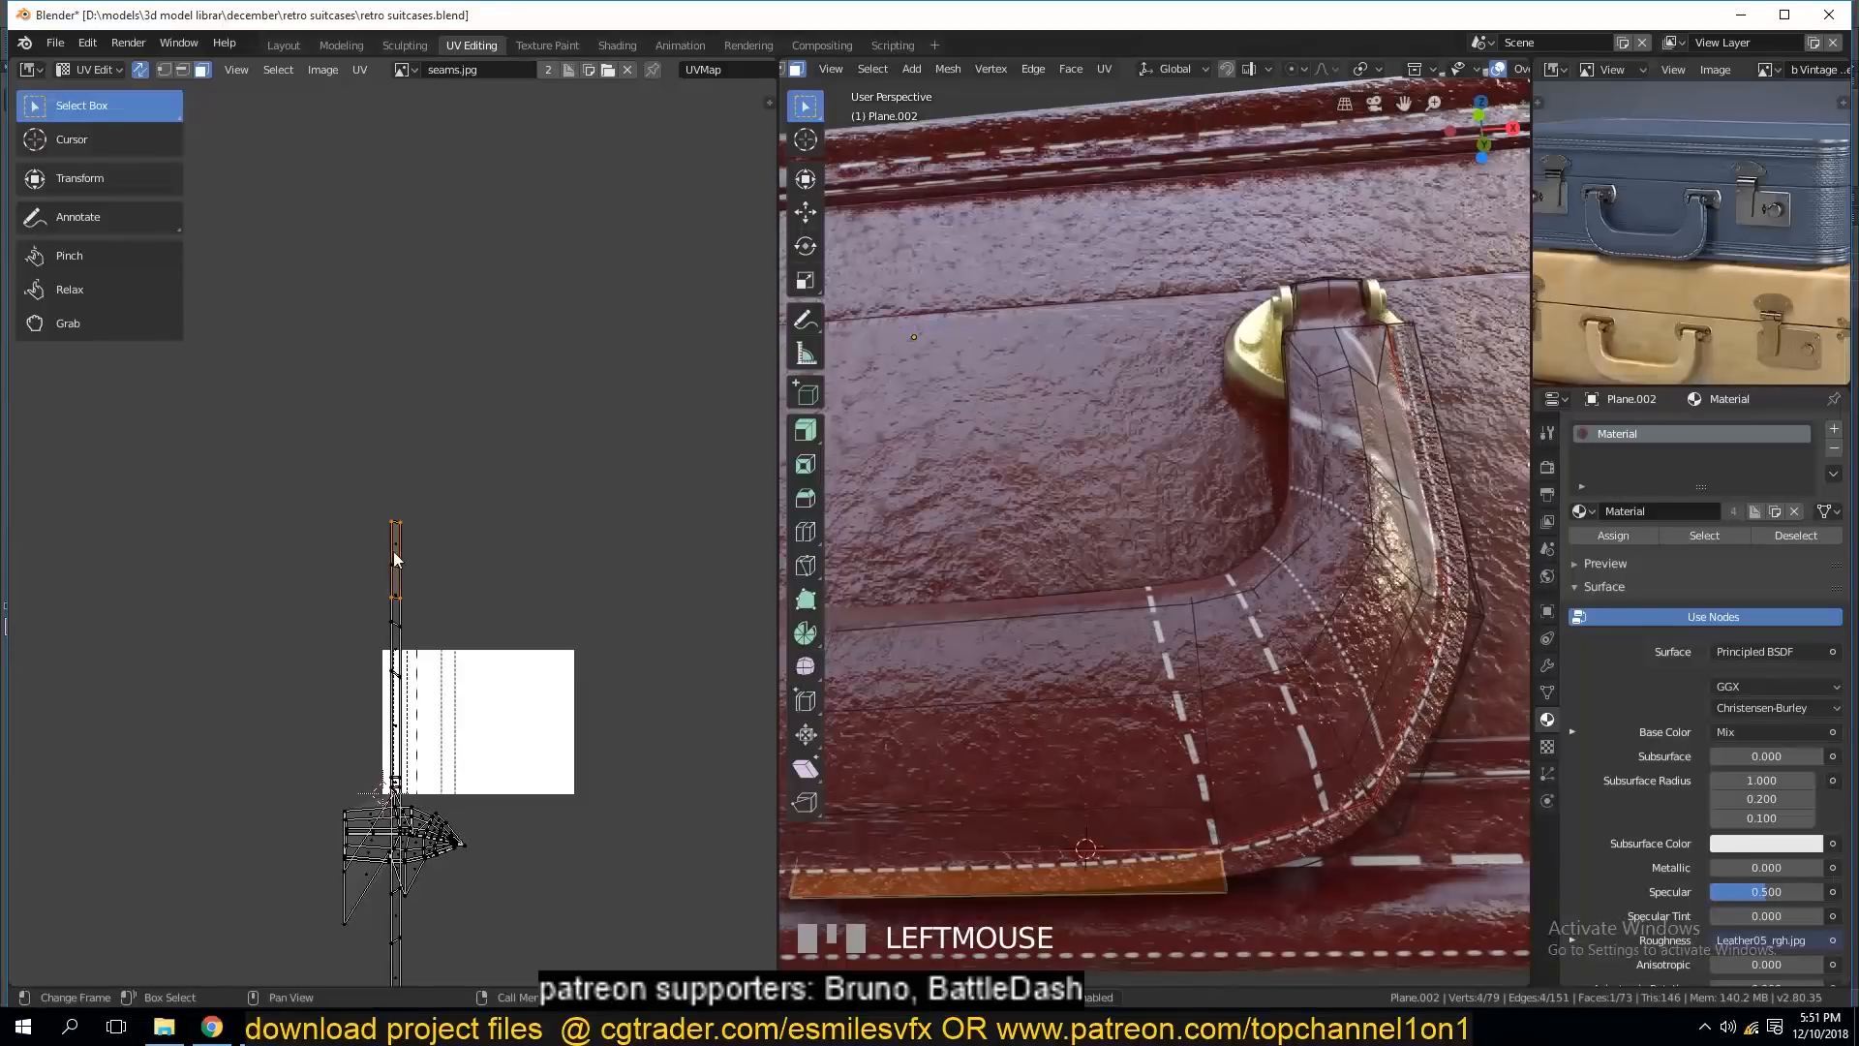
# Turn off UV sync selection and move all handle UVs except the stitched strip over to the blank side of seams.jpg.
pyautogui.click(135, 71)
pyautogui.press('a')
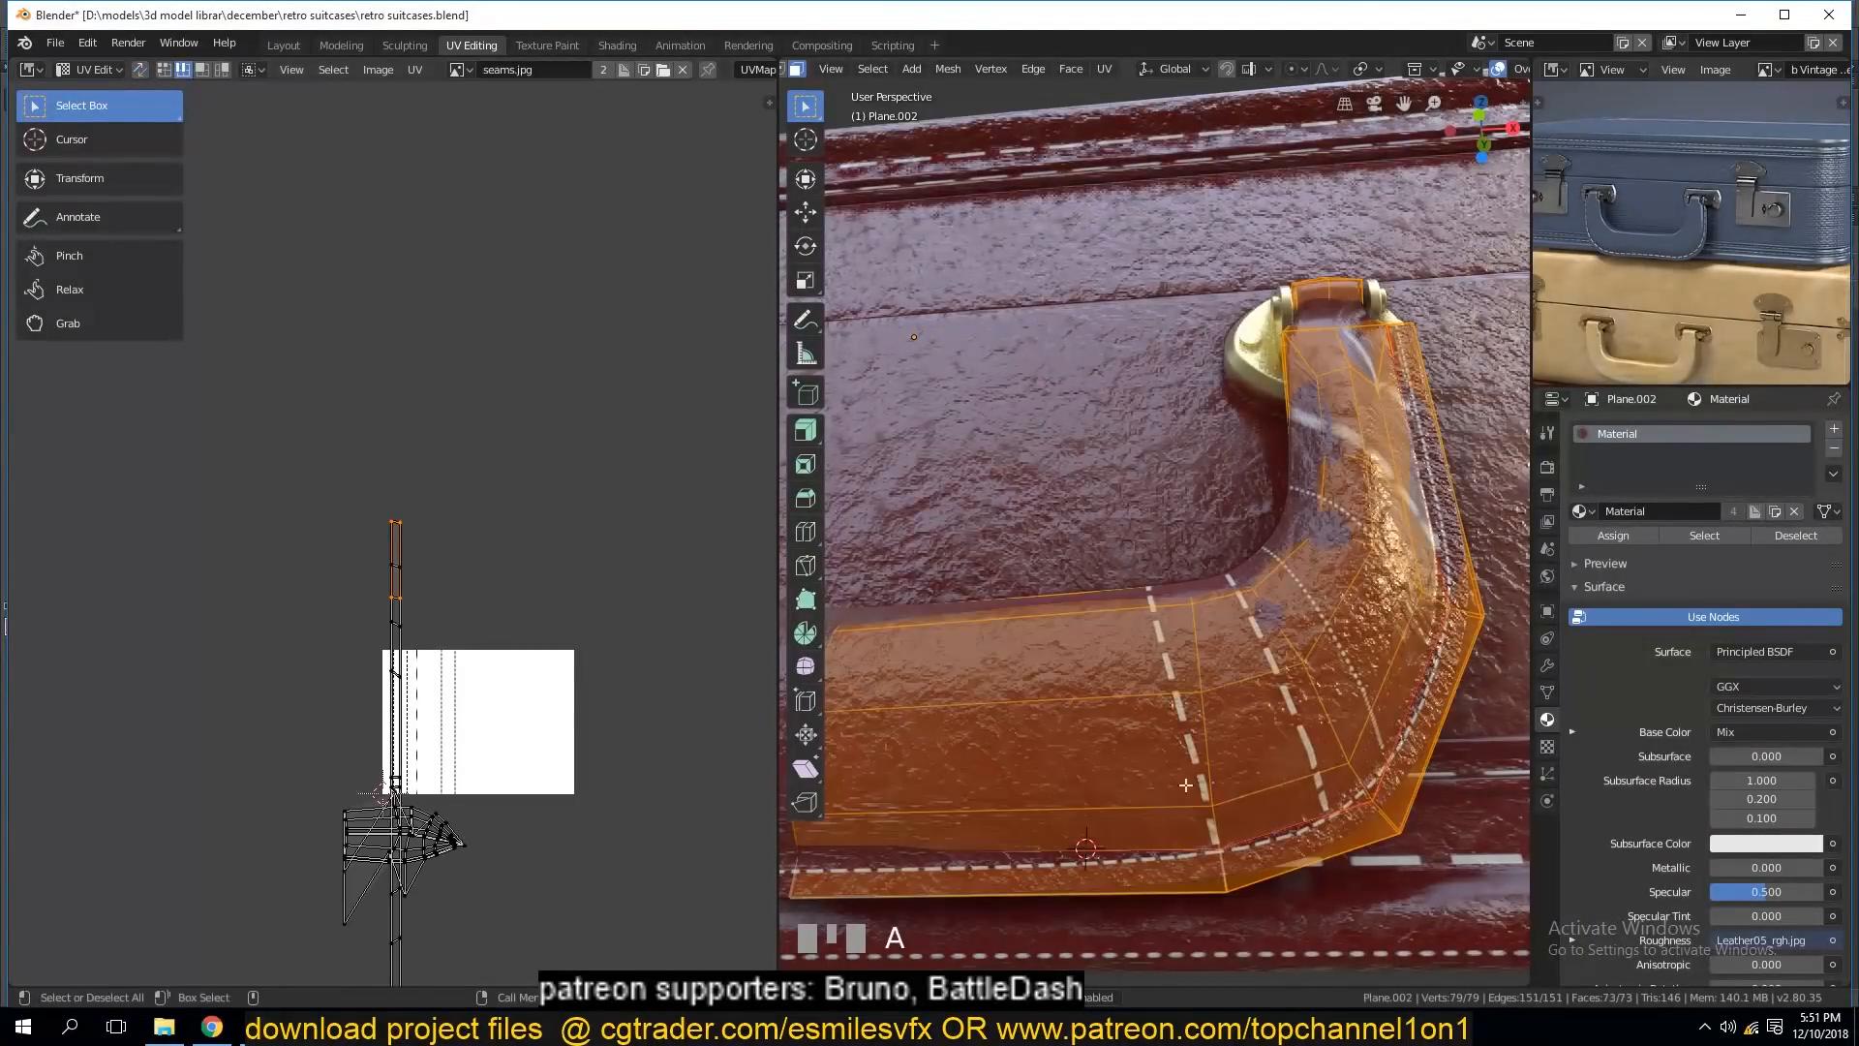
pyautogui.click(395, 661)
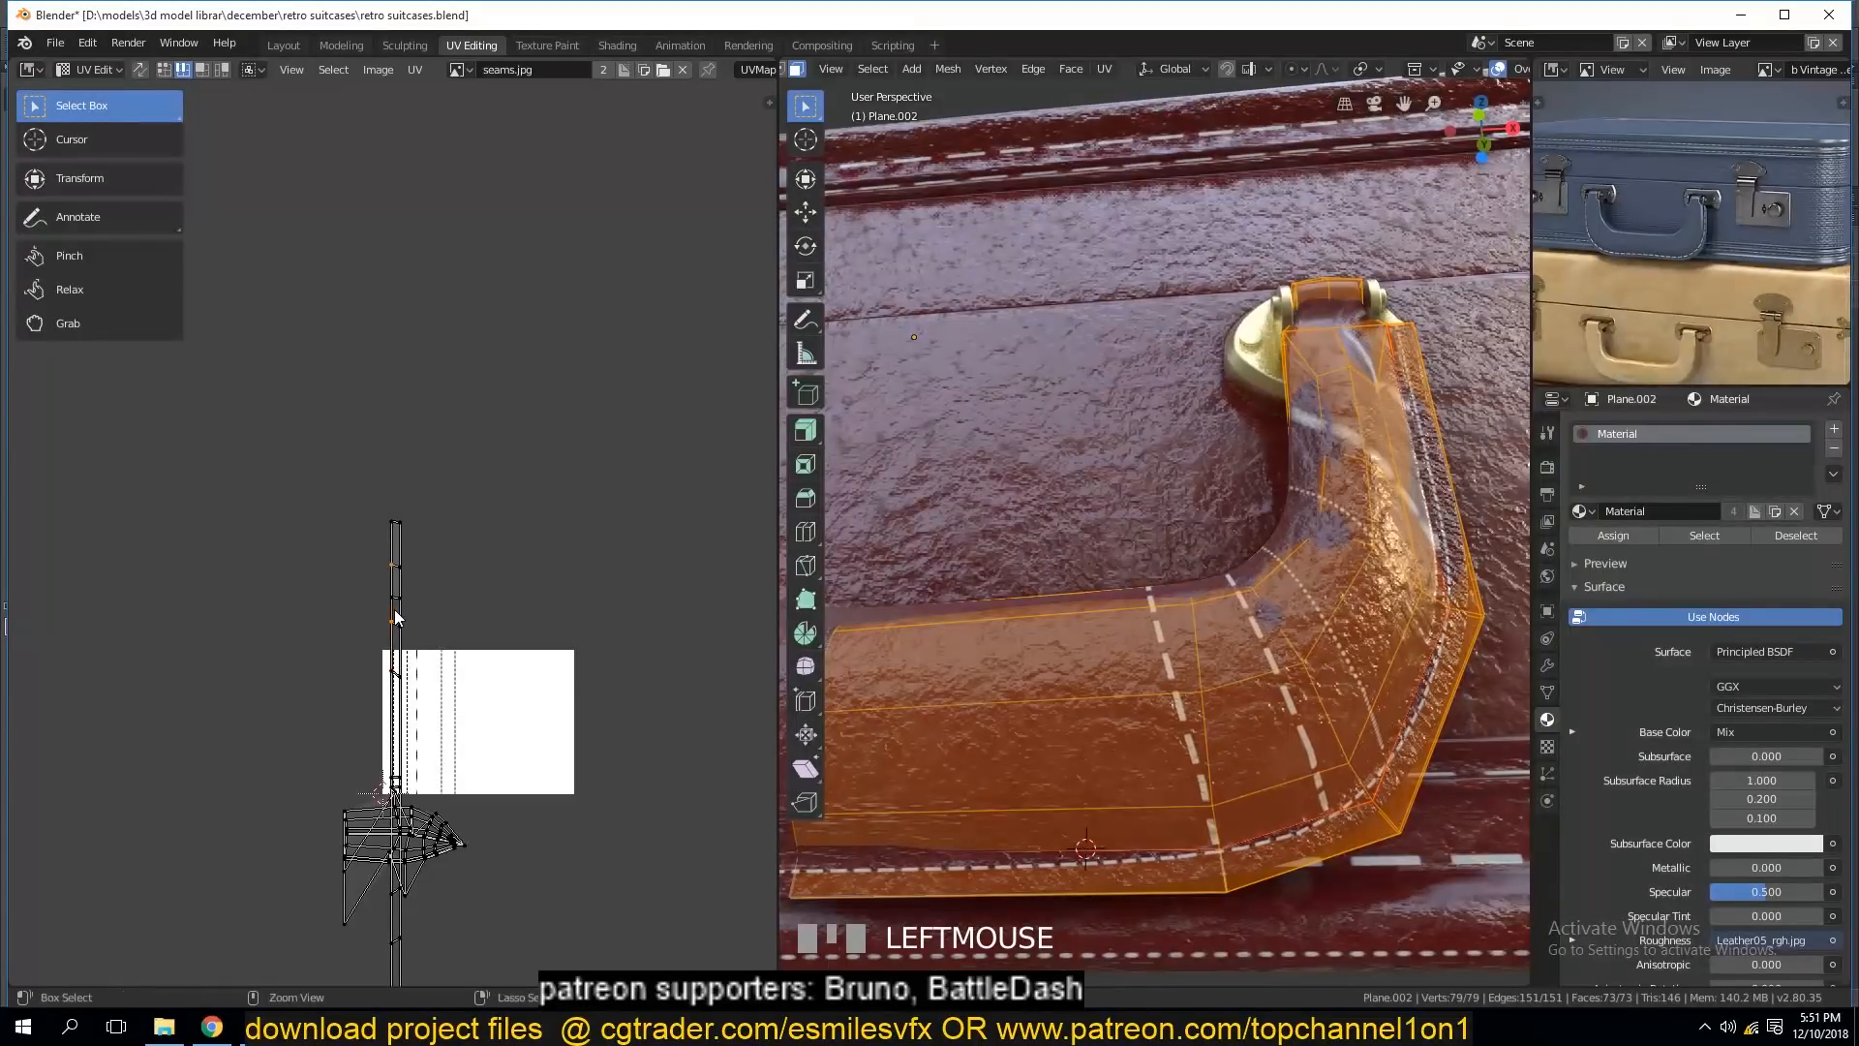
pyautogui.hotkey('ctrl', 'l')
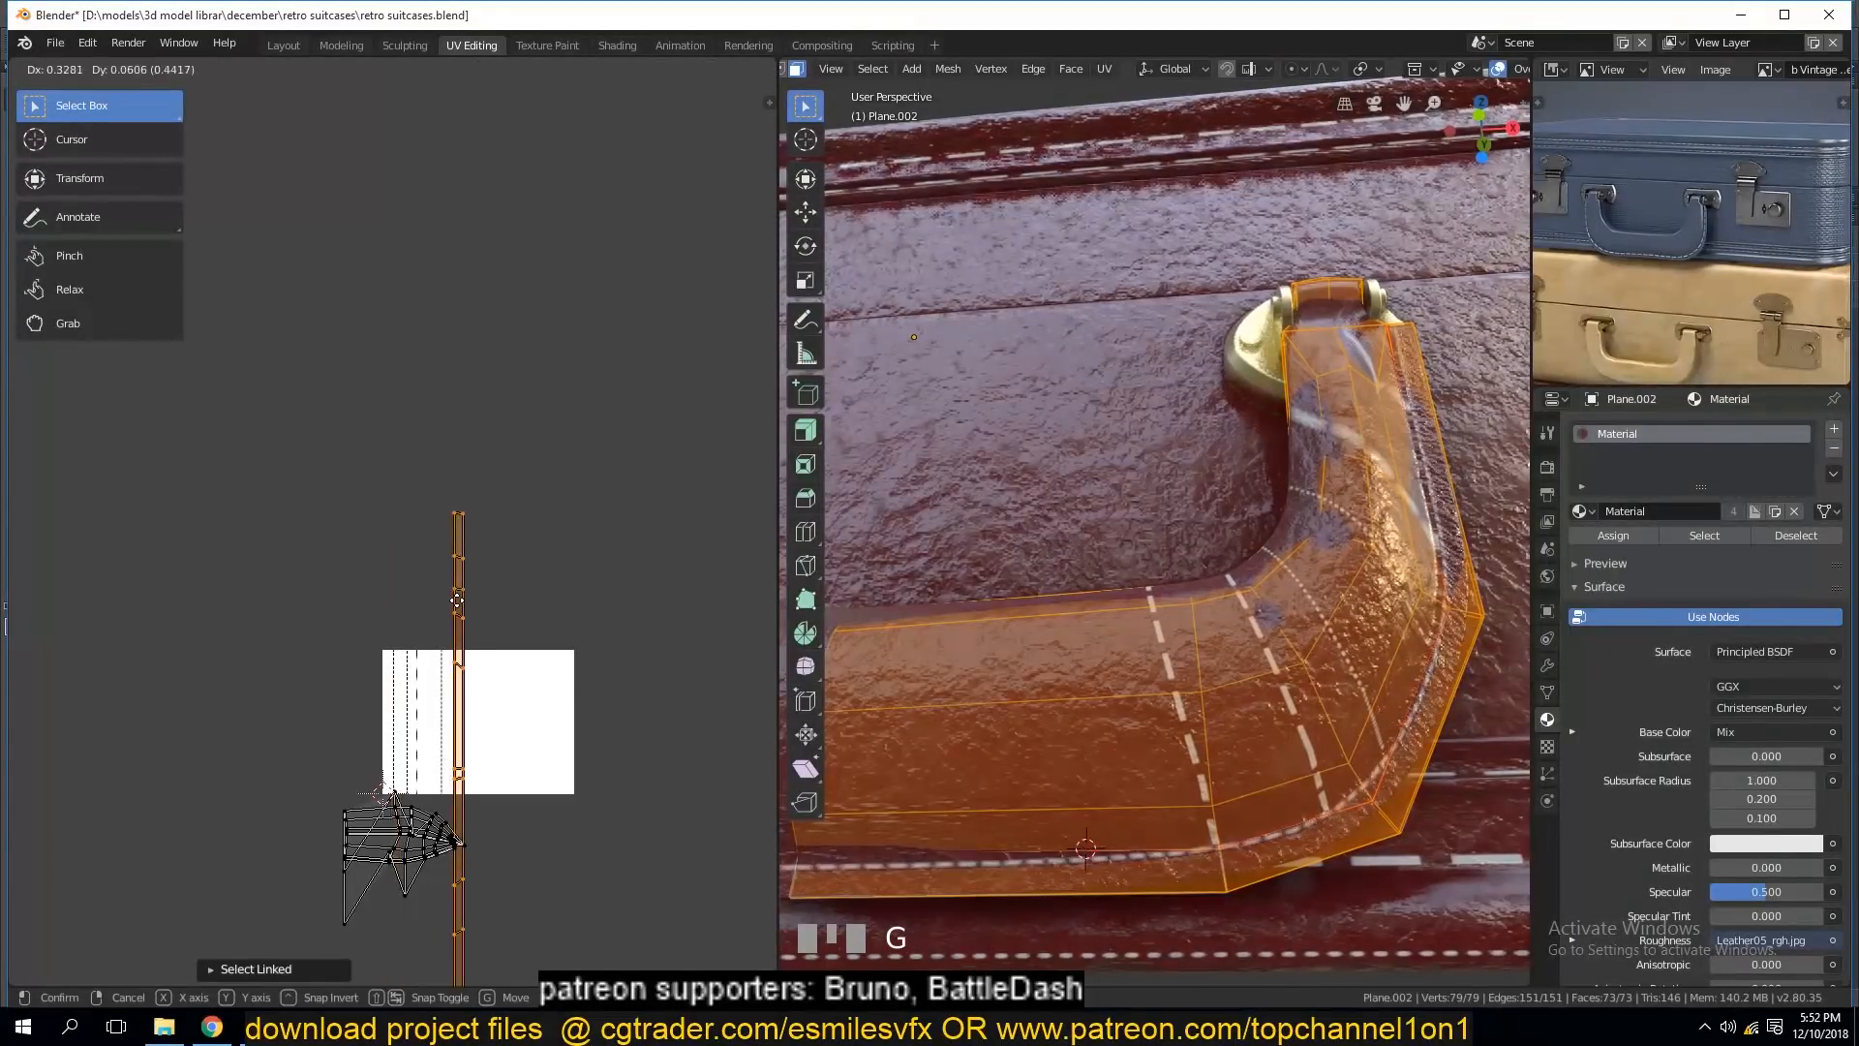
pyautogui.rightClick(459, 608)
pyautogui.hotkey('ctrl', 'l')
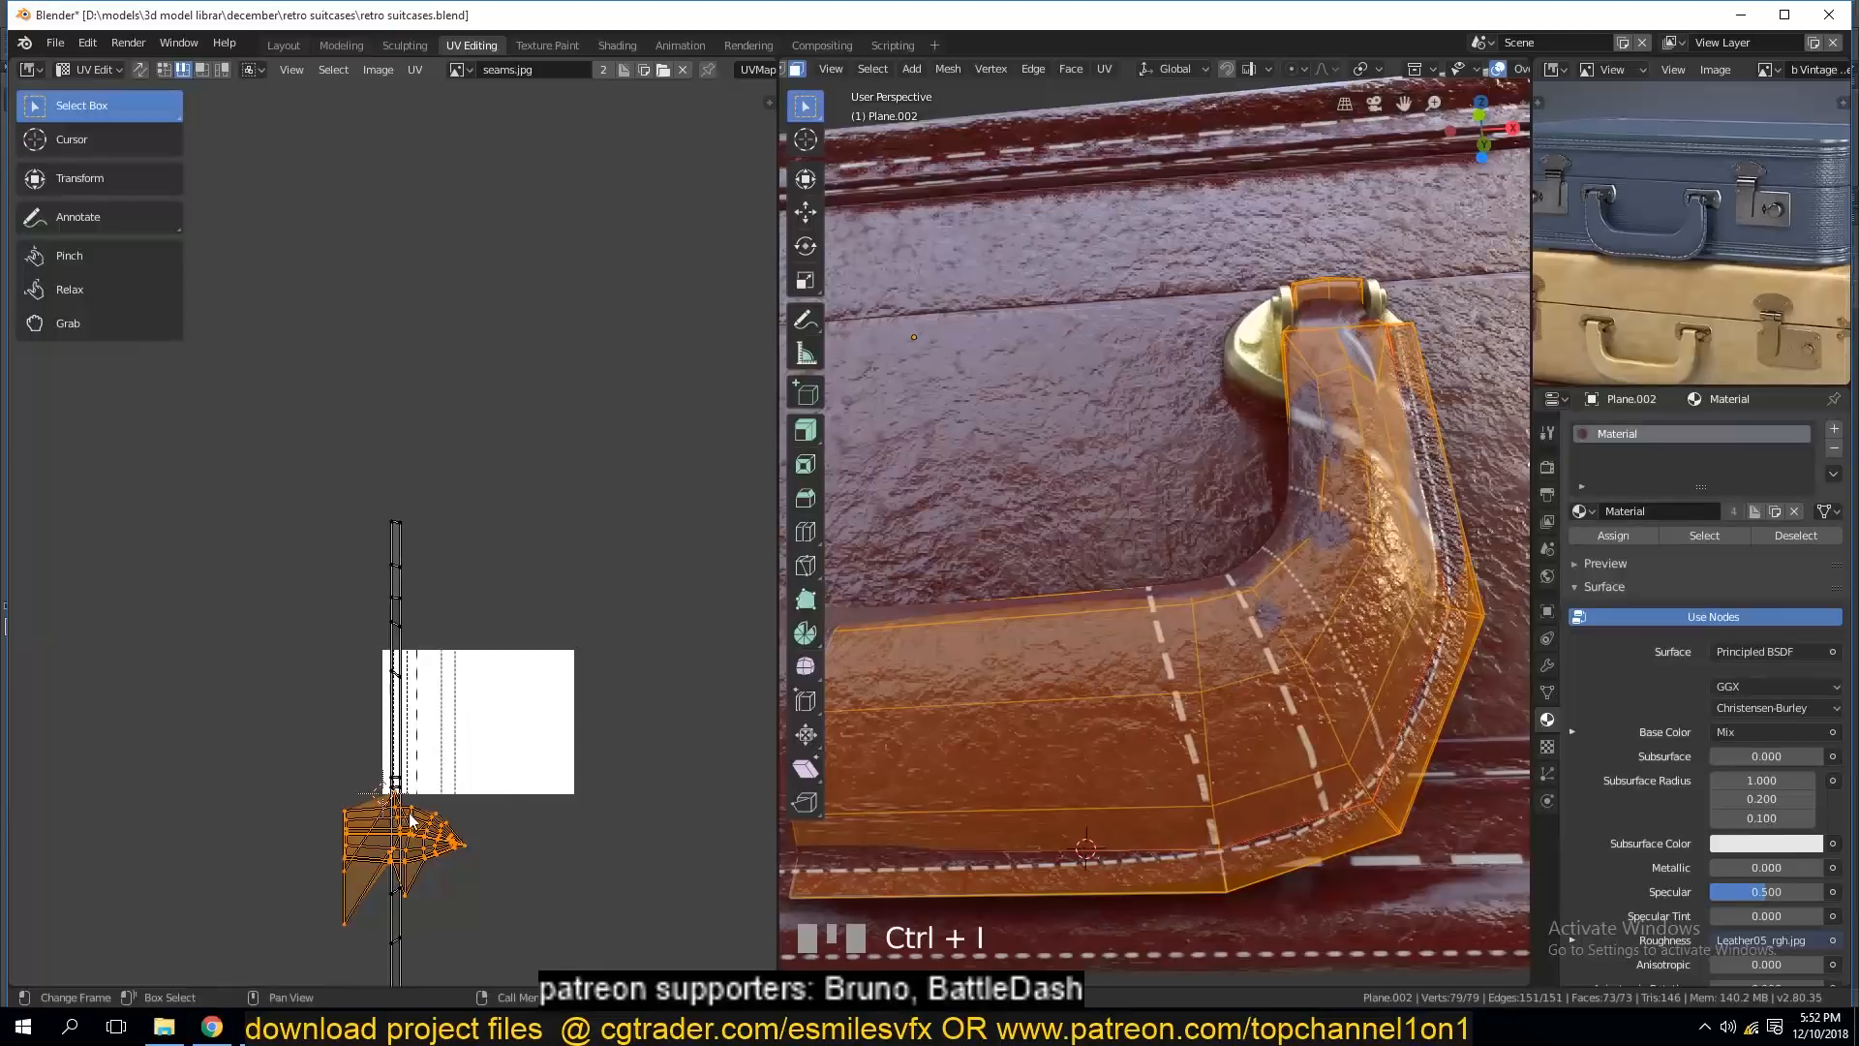
pyautogui.press('g')
pyautogui.click(626, 671)
pyautogui.press('a')
pyautogui.press('a')
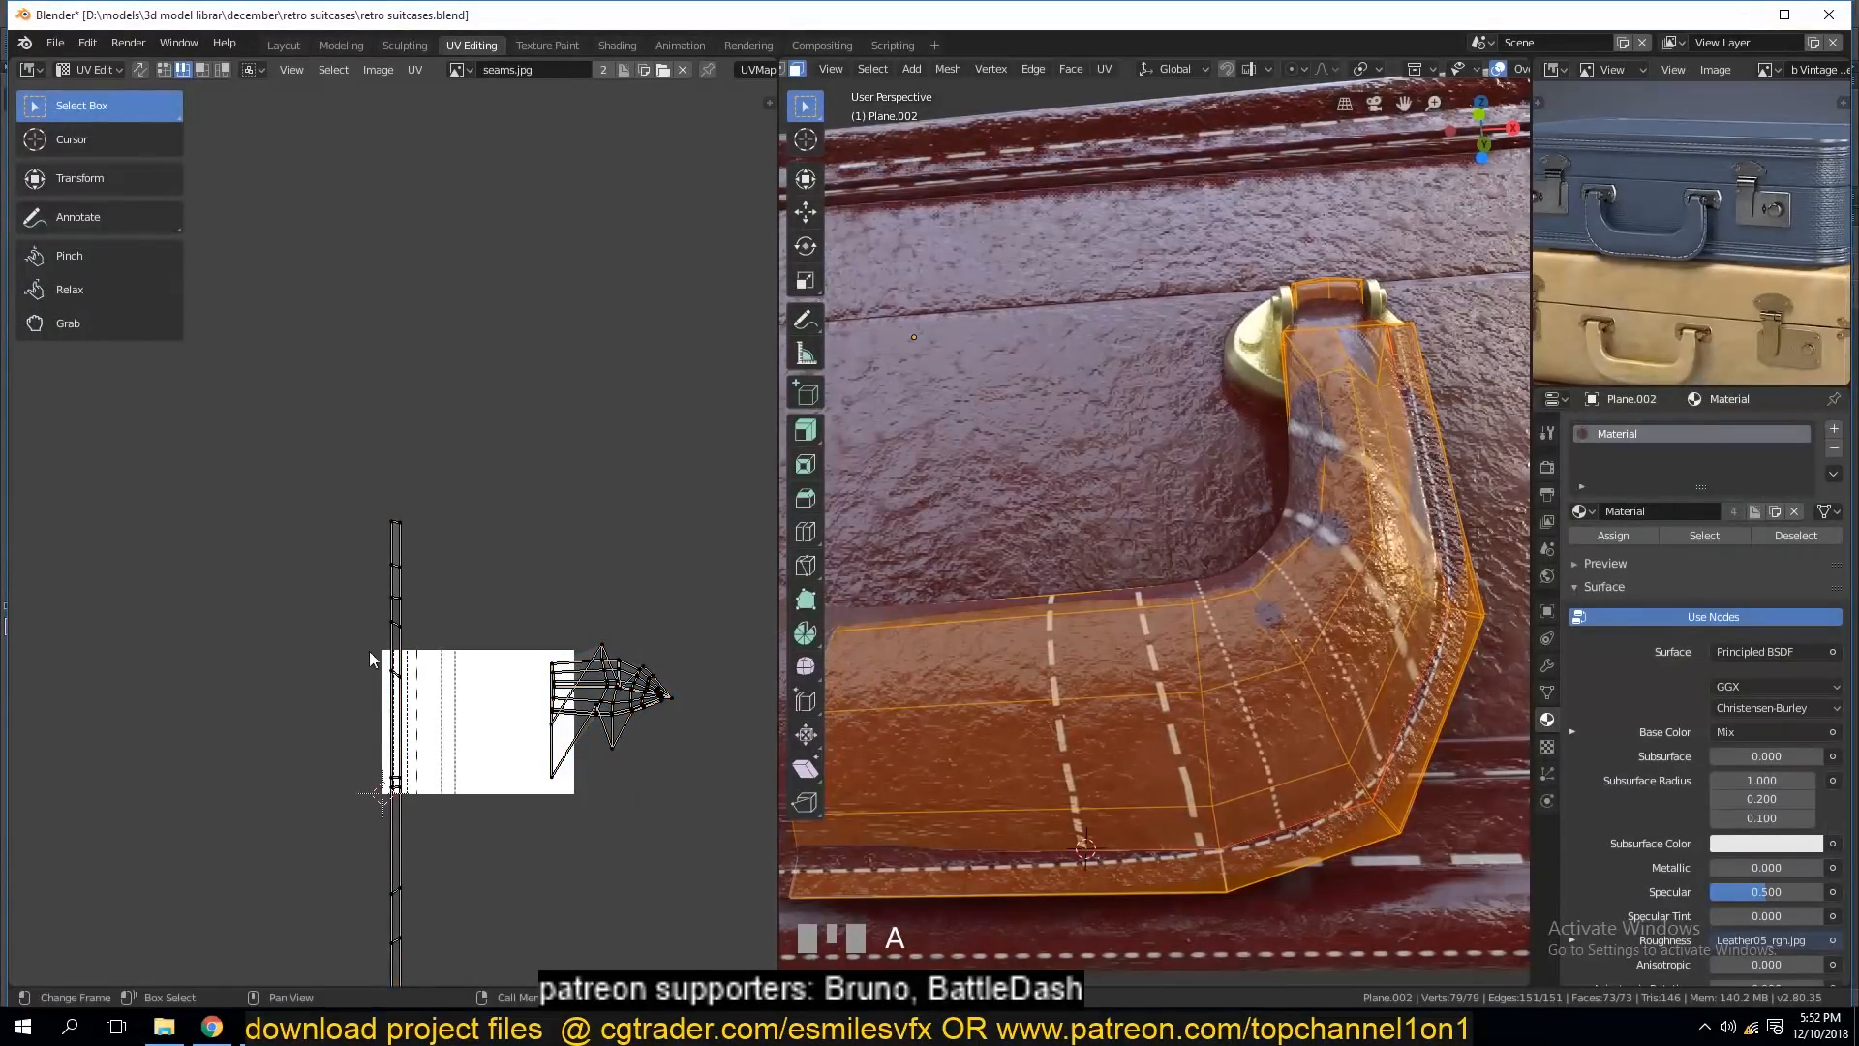
# Set UV selection to islands, select the stitched strip's island and create seams from the UV islands.
pyautogui.click(627, 729)
pyautogui.moveTo(497, 591); pyautogui.dragTo(719, 800)
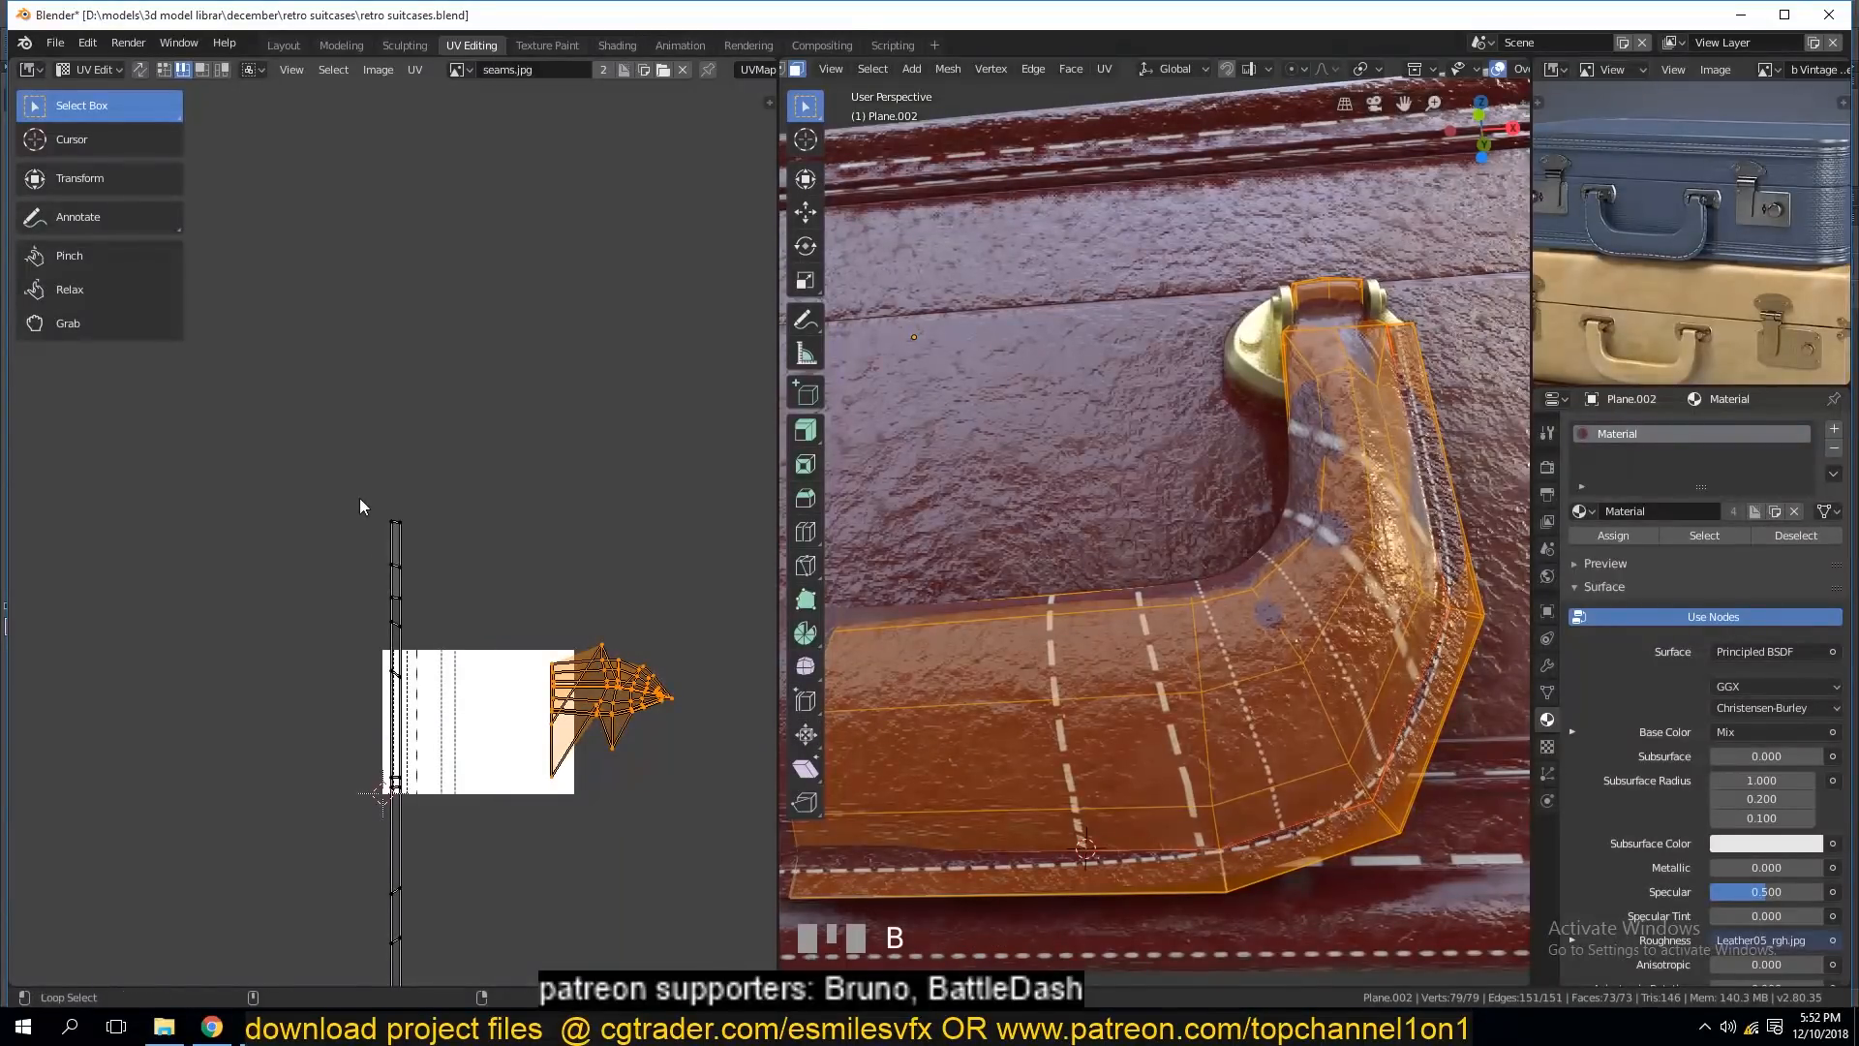
pyautogui.click(393, 523)
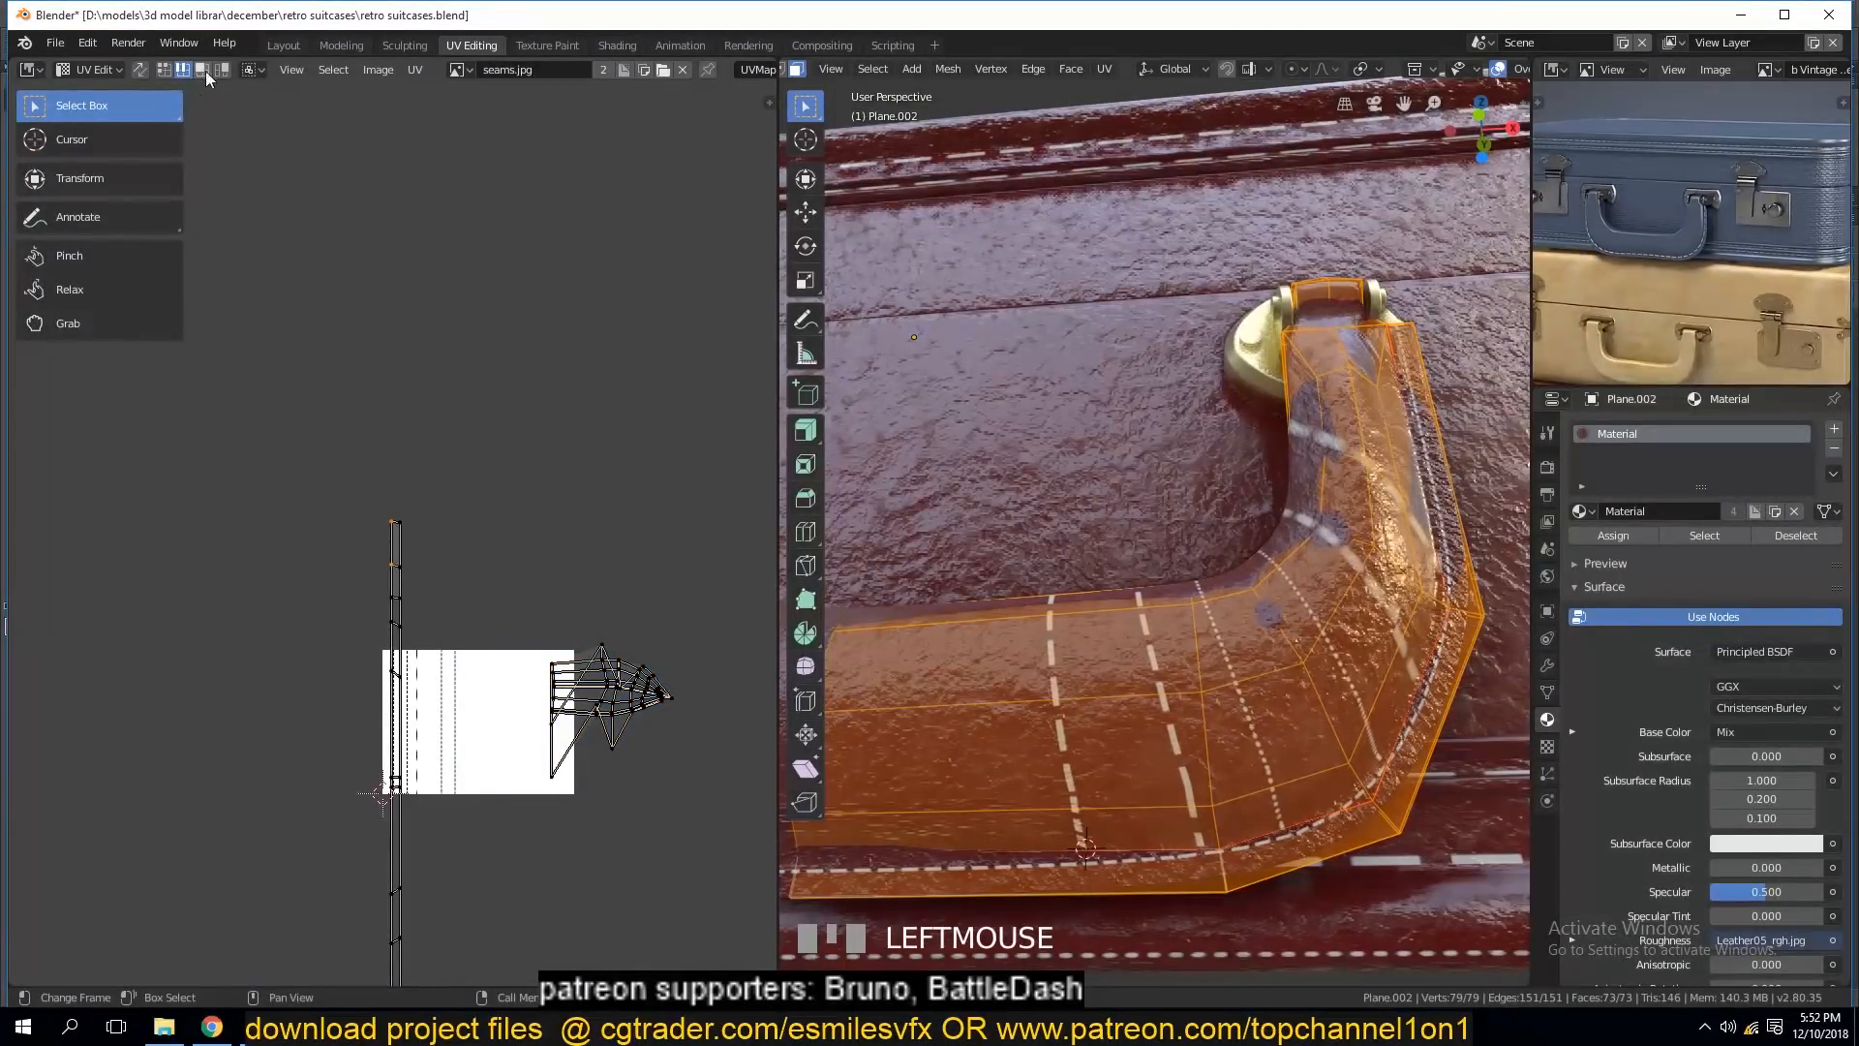
pyautogui.click(397, 612)
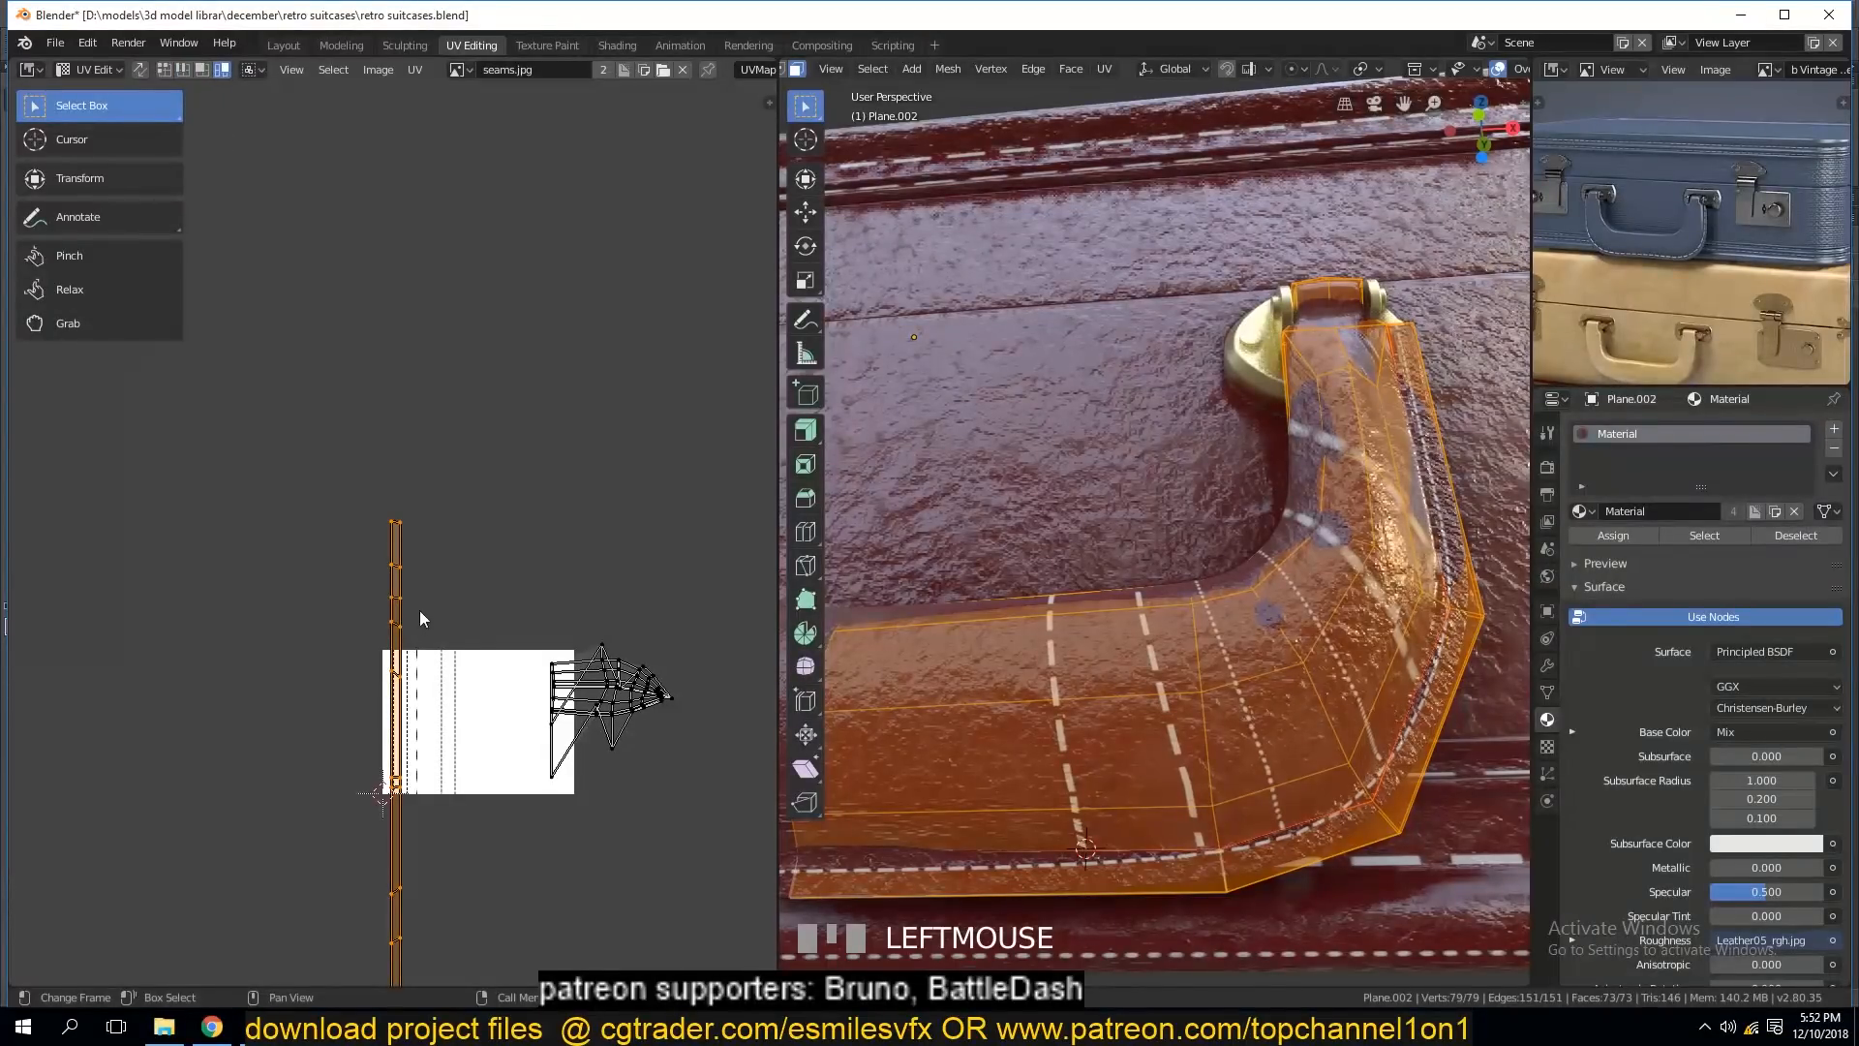
pyautogui.press('g')
pyautogui.rightClick(436, 602)
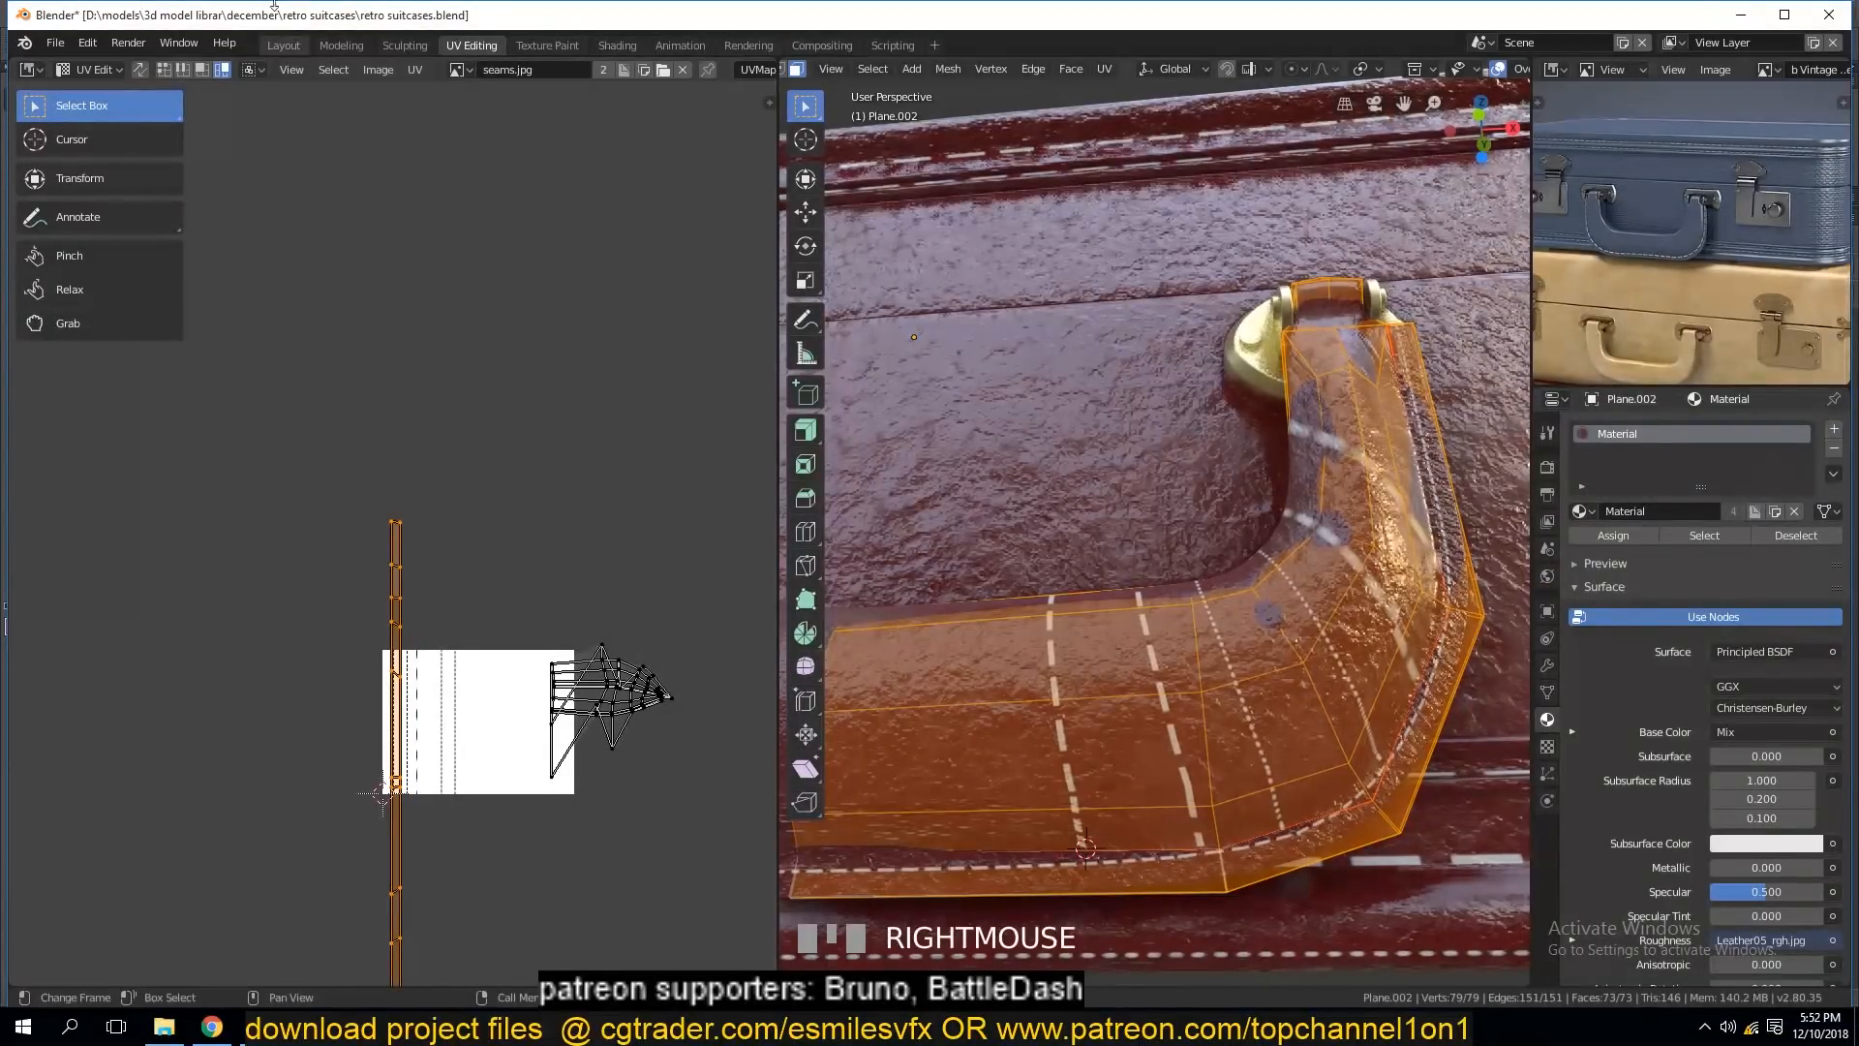
pyautogui.click(414, 68)
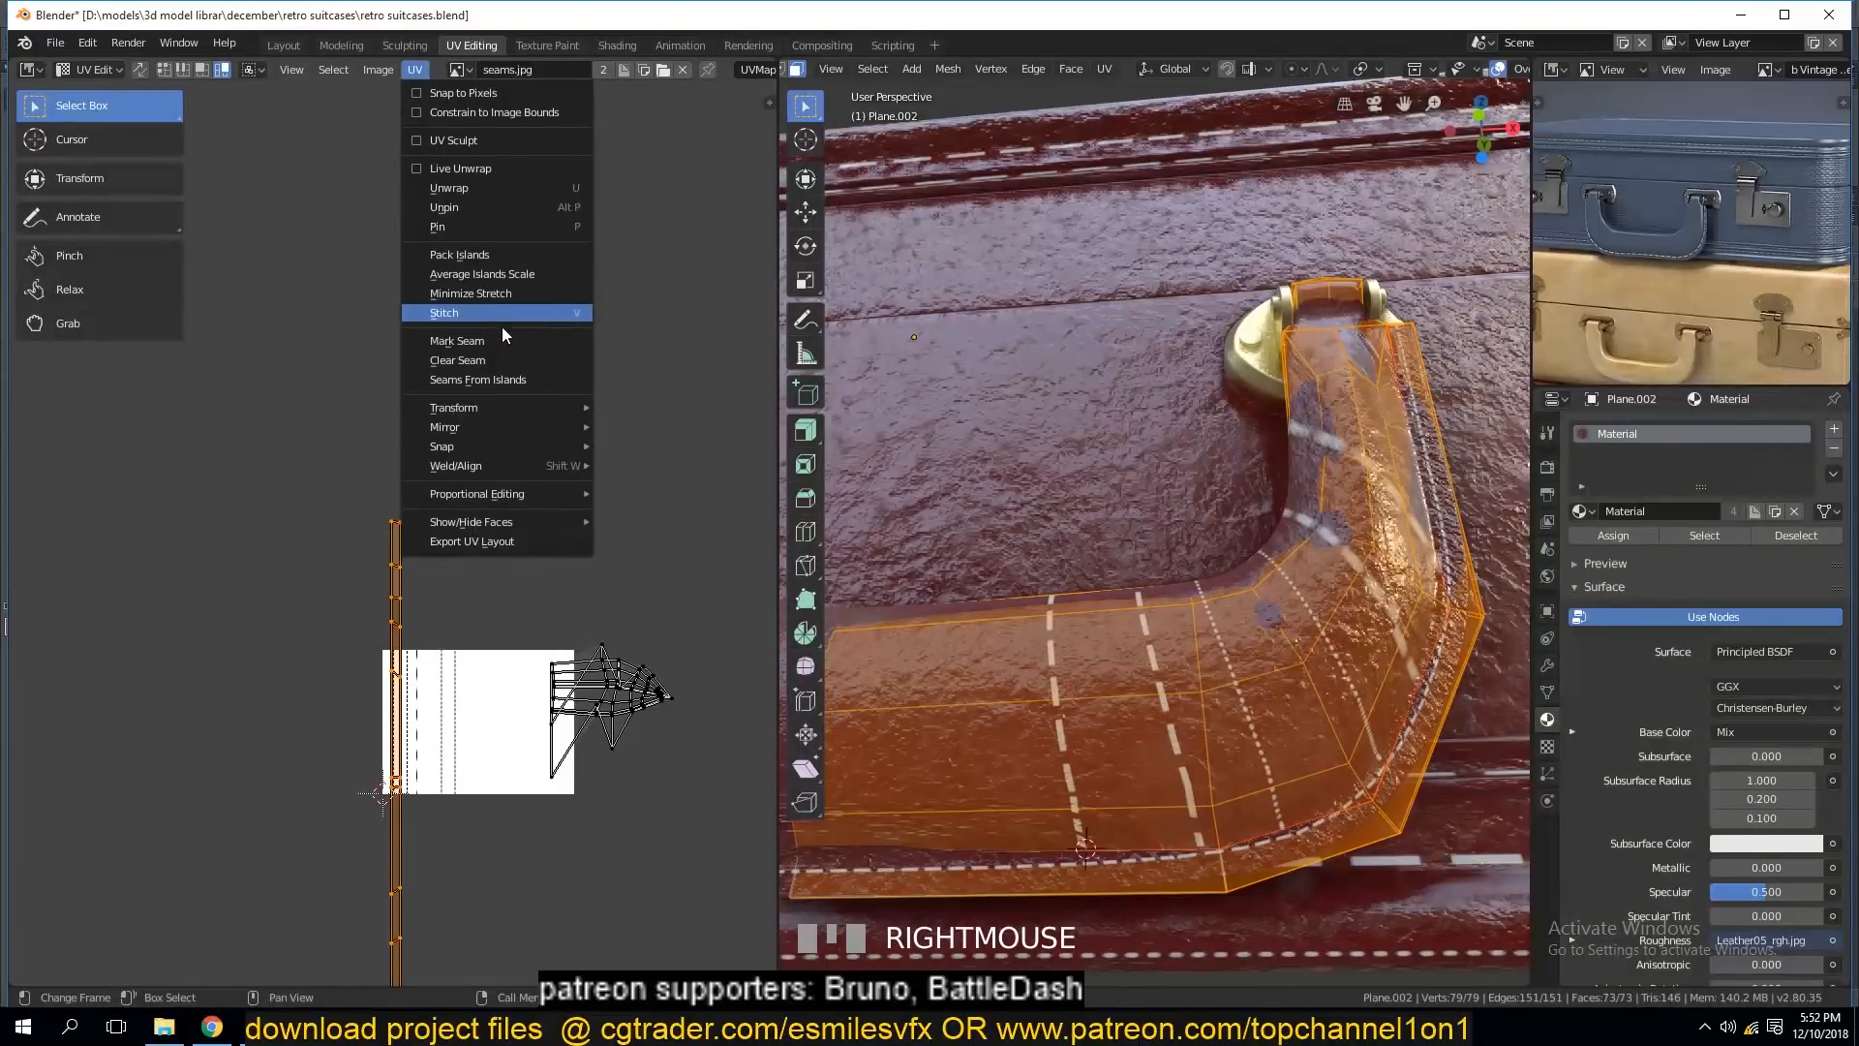
pyautogui.click(521, 379)
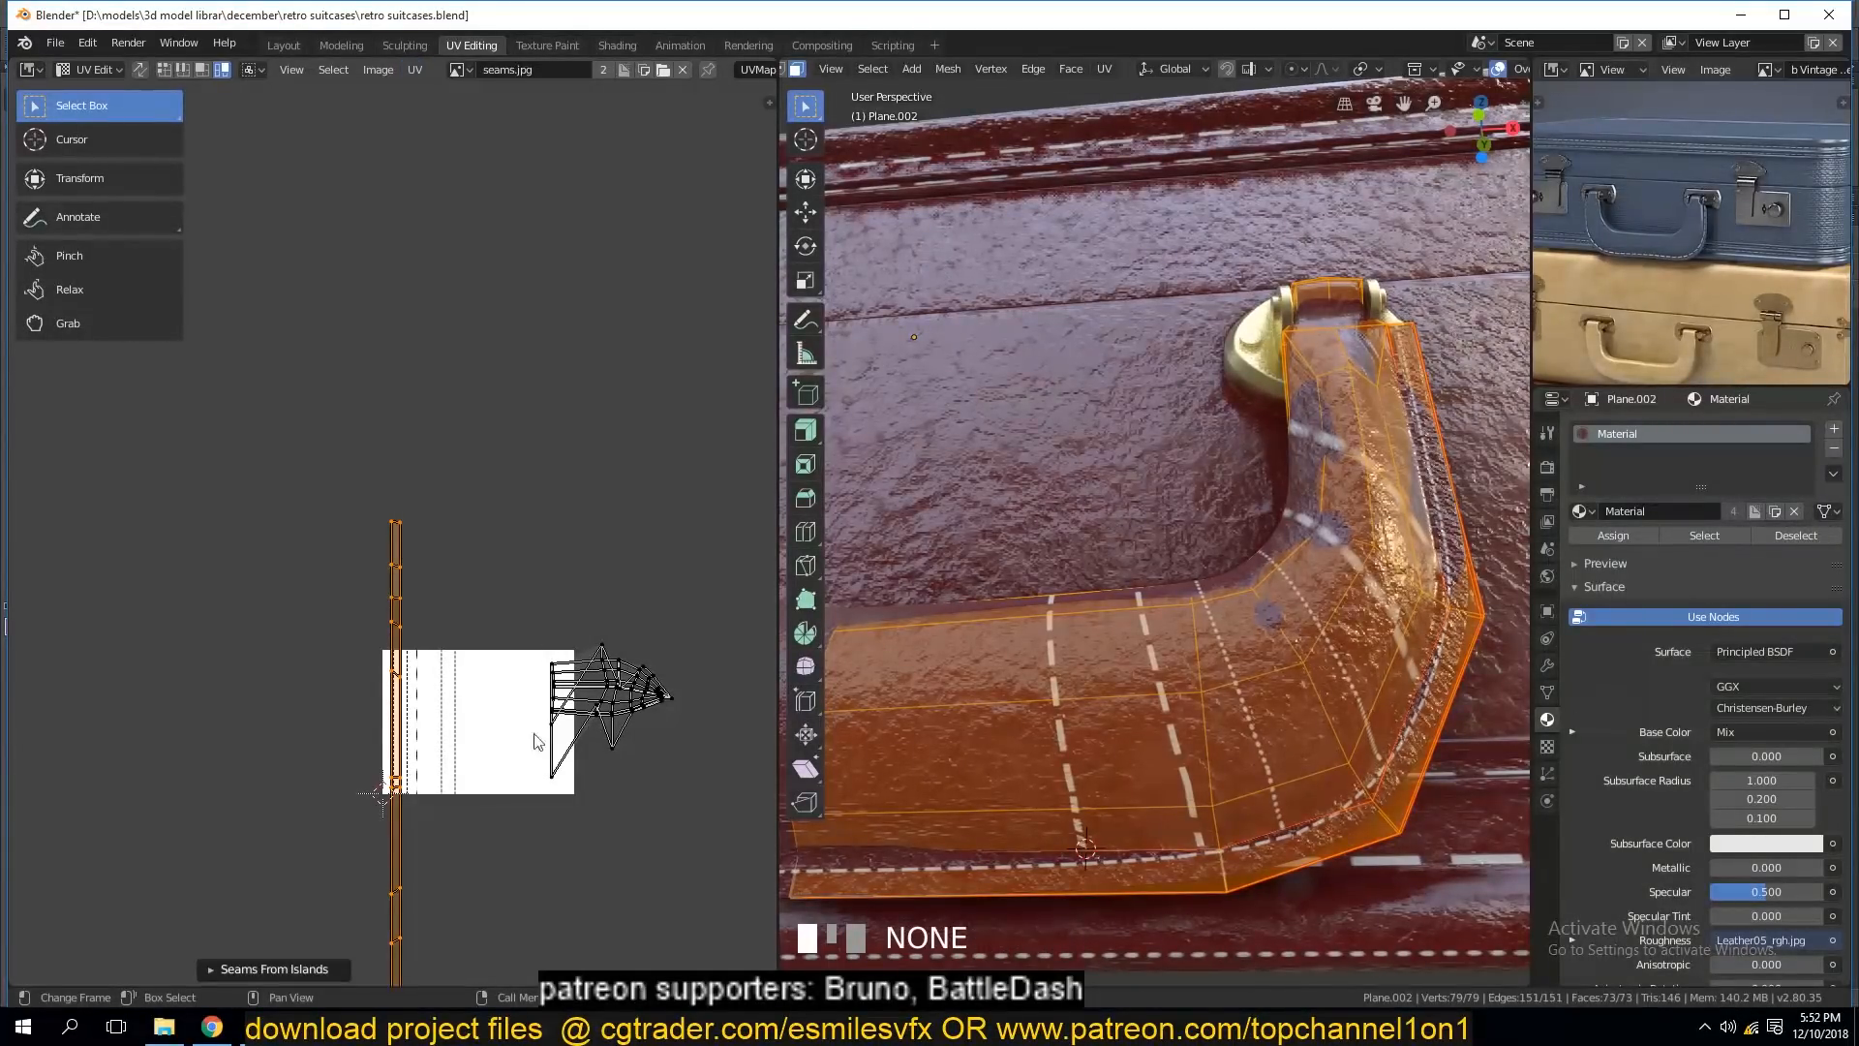
# Turn on UV sync selection, select only the handle body's UV faces without the strip, and unwrap them.
pyautogui.press('a')
pyautogui.press('a')
pyautogui.press('b')
pyautogui.moveTo(501, 612); pyautogui.dragTo(704, 806)
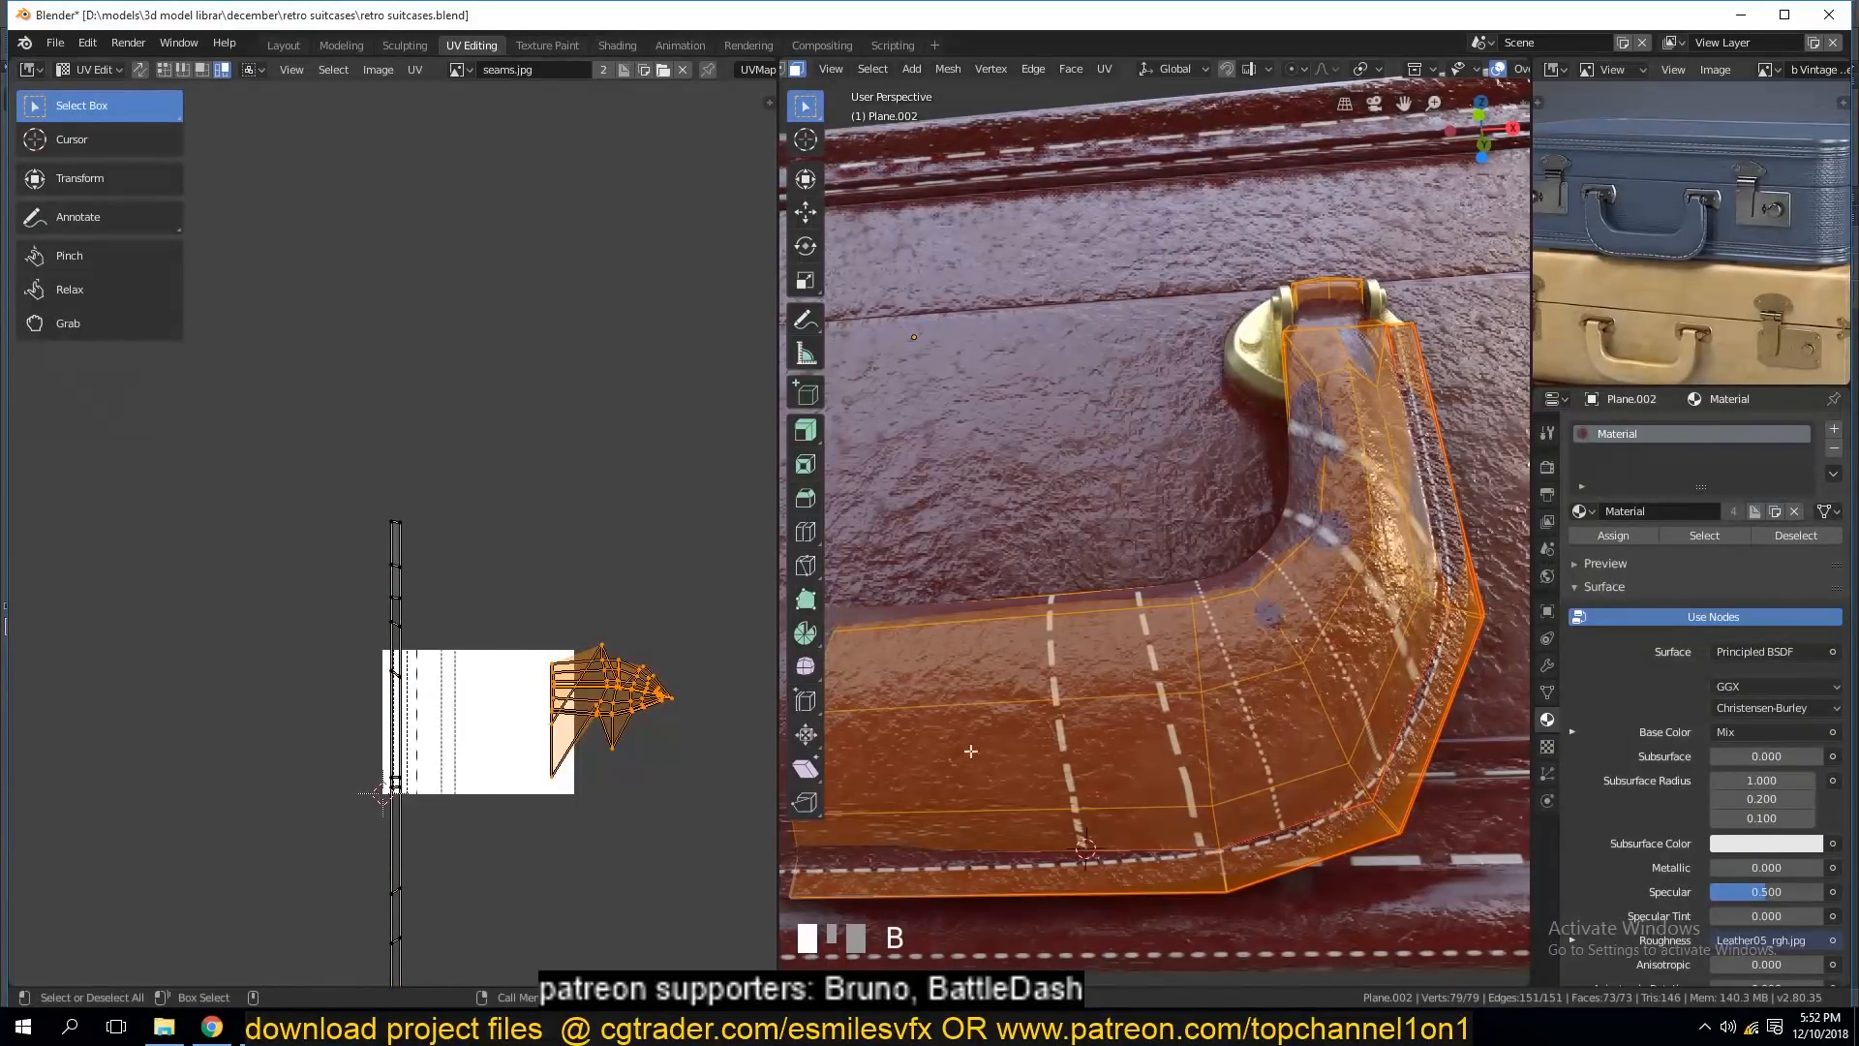
pyautogui.click(140, 70)
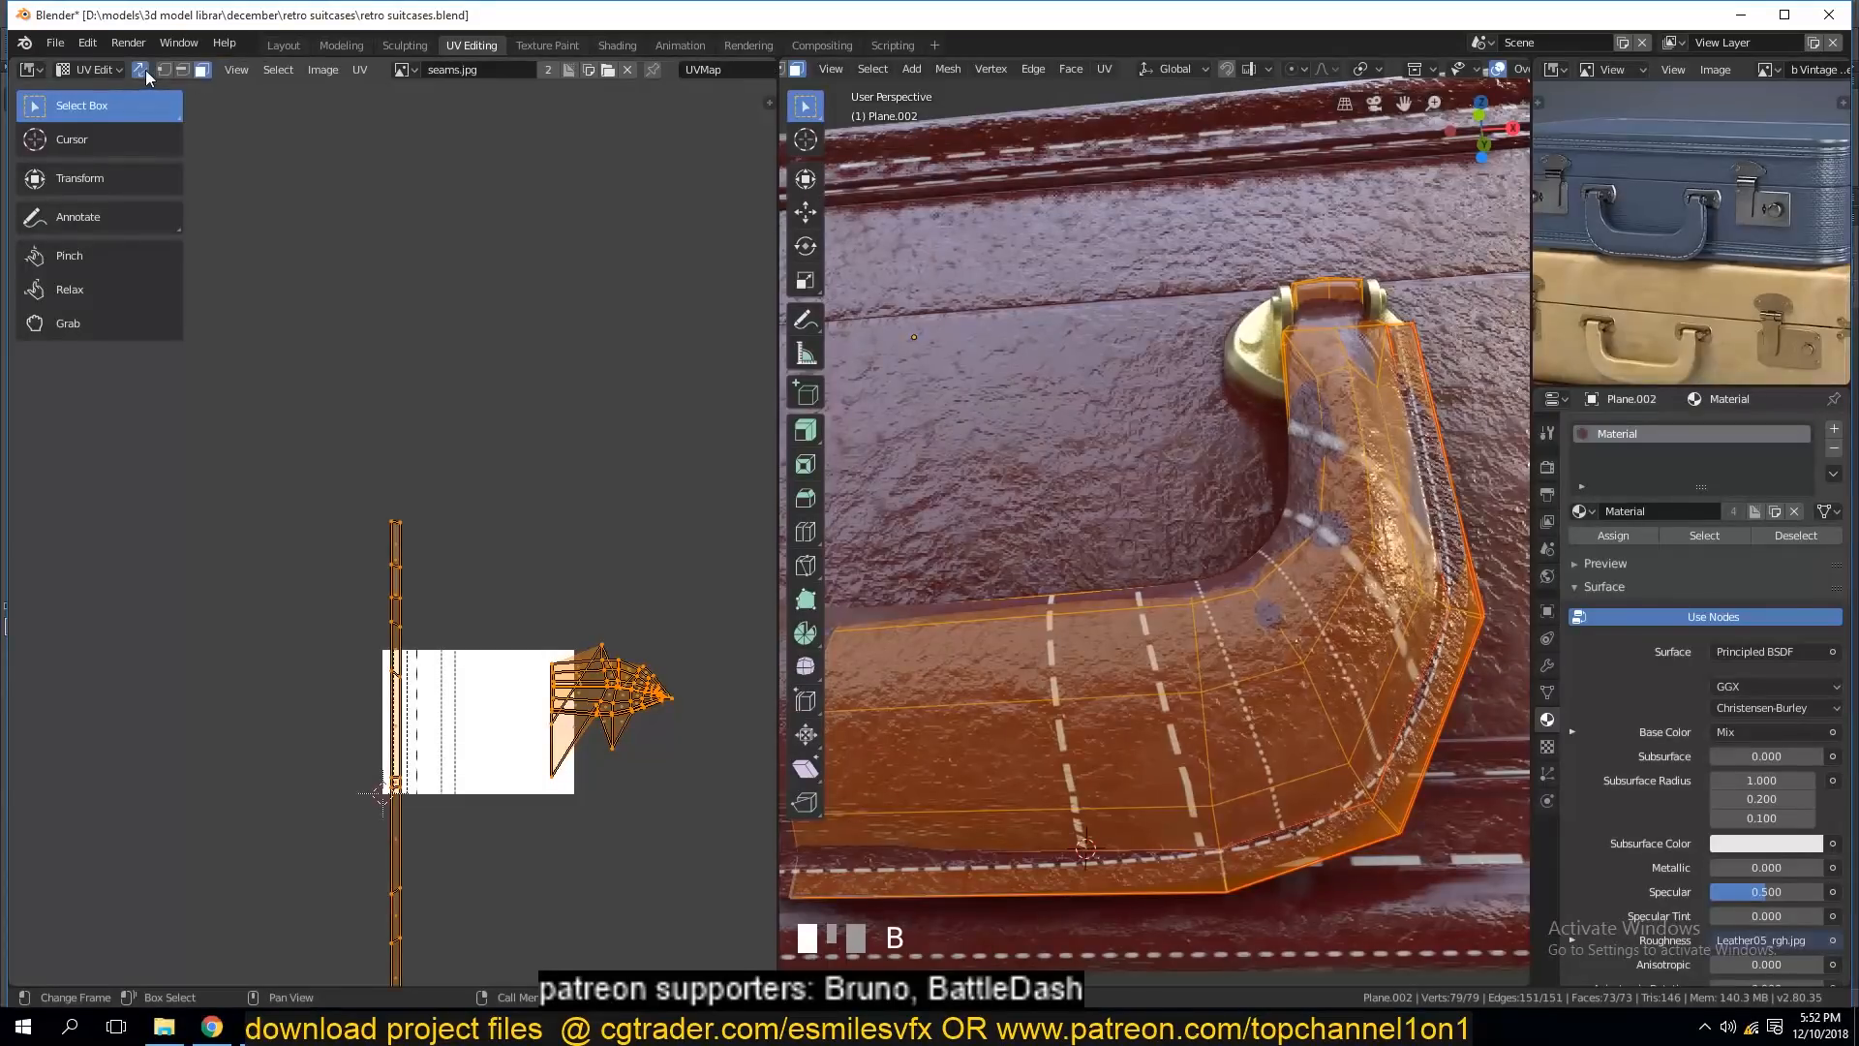
pyautogui.hotkey('alt', 'a')
pyautogui.press('b')
pyautogui.moveTo(490, 599); pyautogui.dragTo(732, 805)
pyautogui.press('u')
pyautogui.click(610, 629)
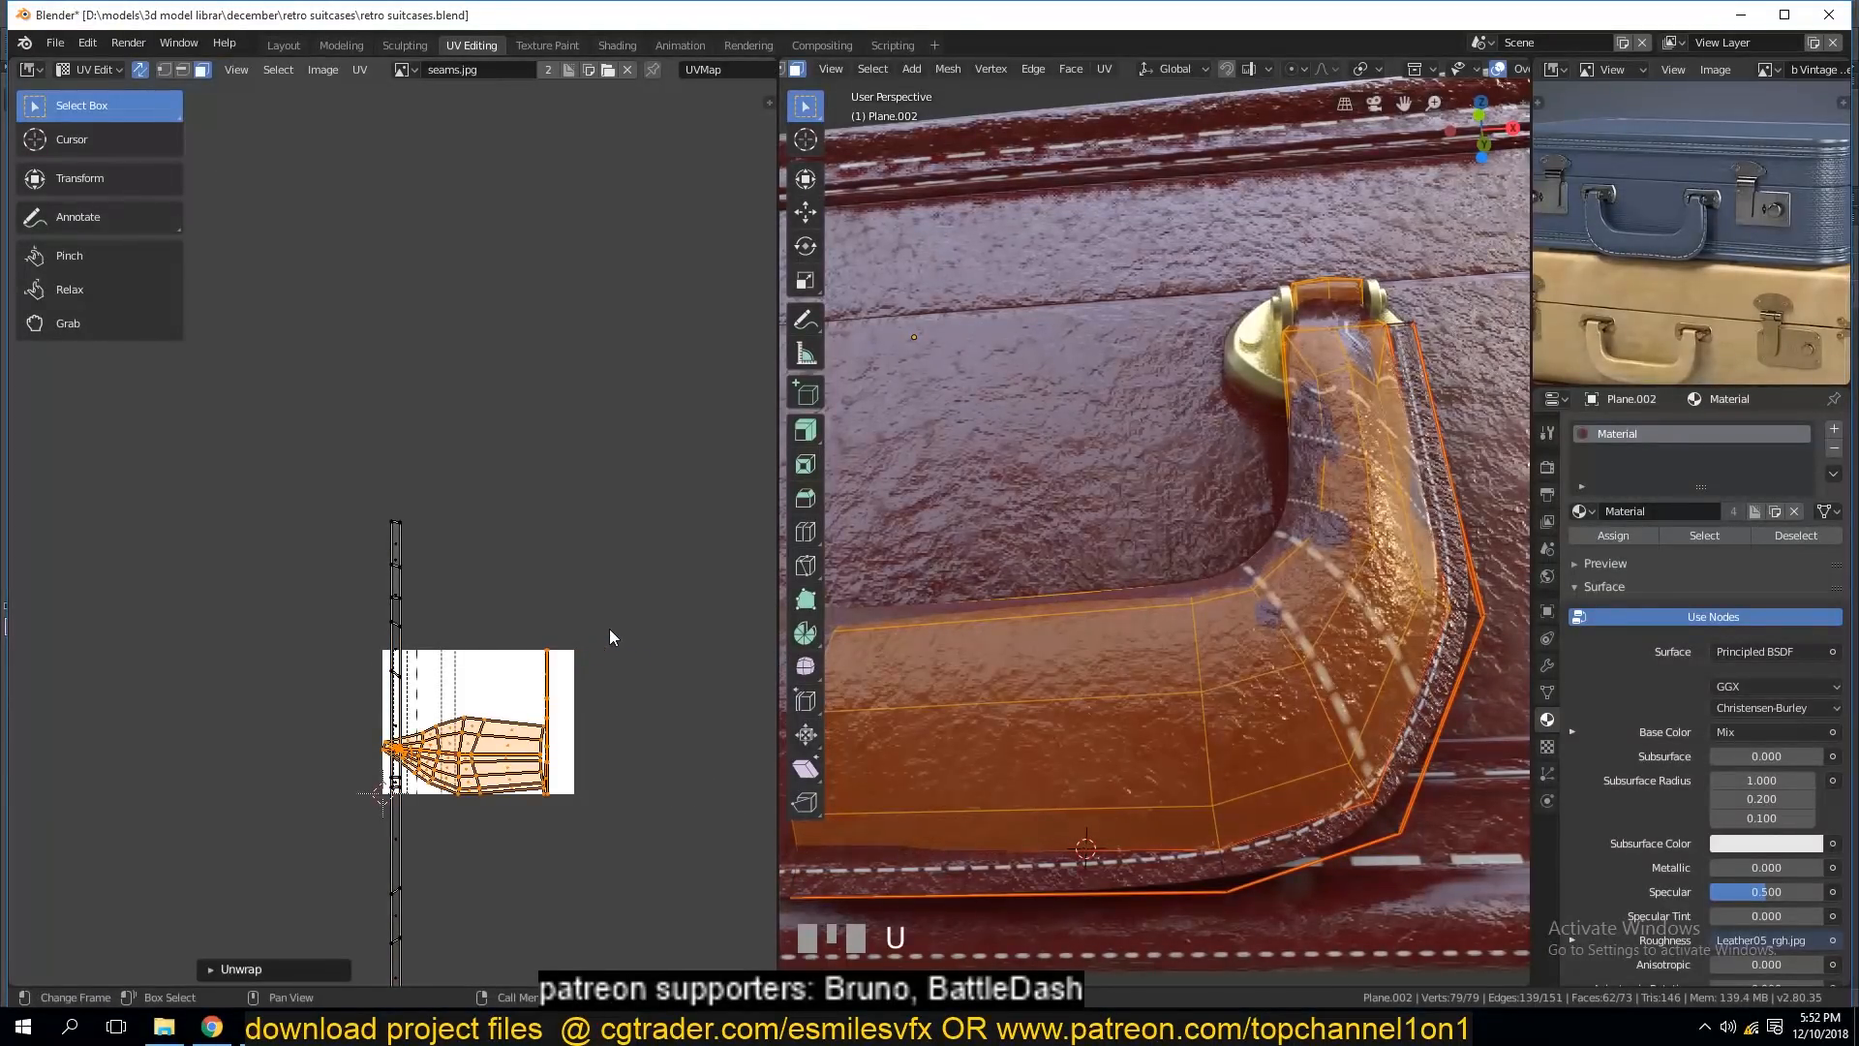
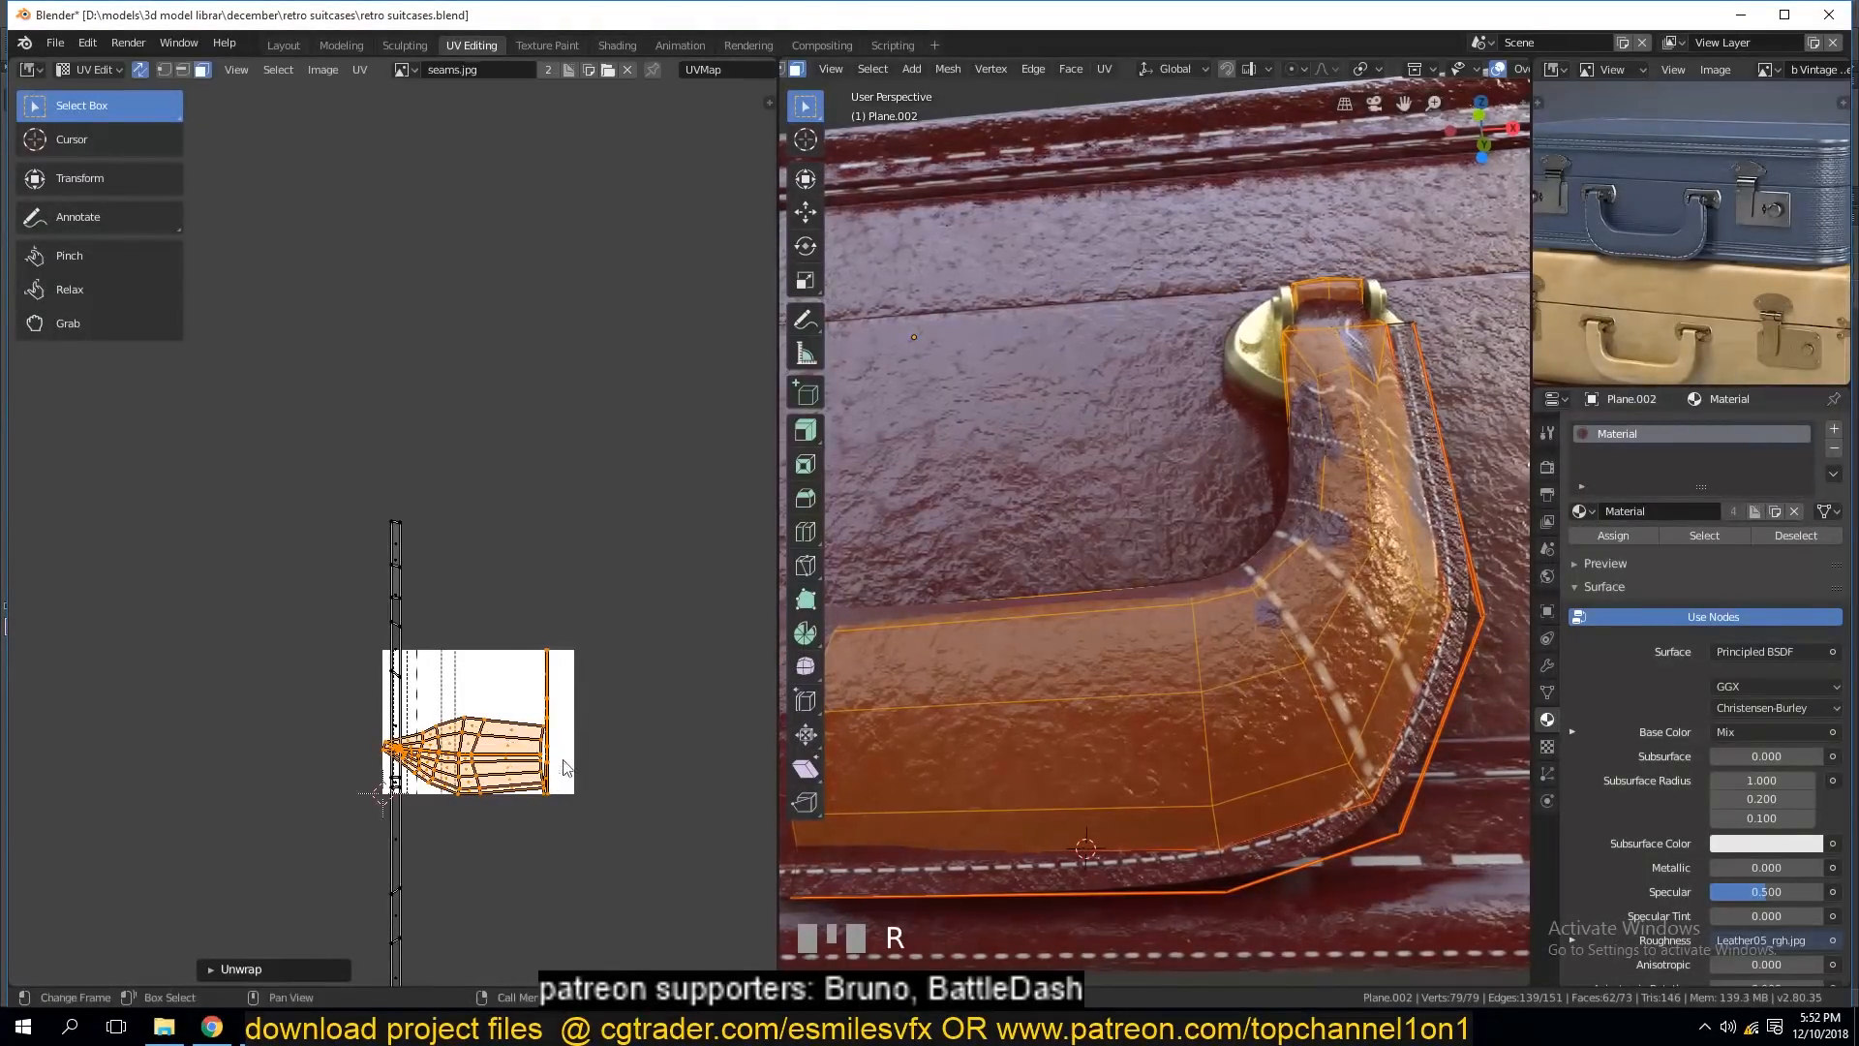
# Mark a seam on the lengthwise edge loop running along the handle's inner side.
pyautogui.hotkey('shift', '`')
pyautogui.moveTo(1269, 643); pyautogui.dragTo(1356, 721, button='middle')
pyautogui.press('2')
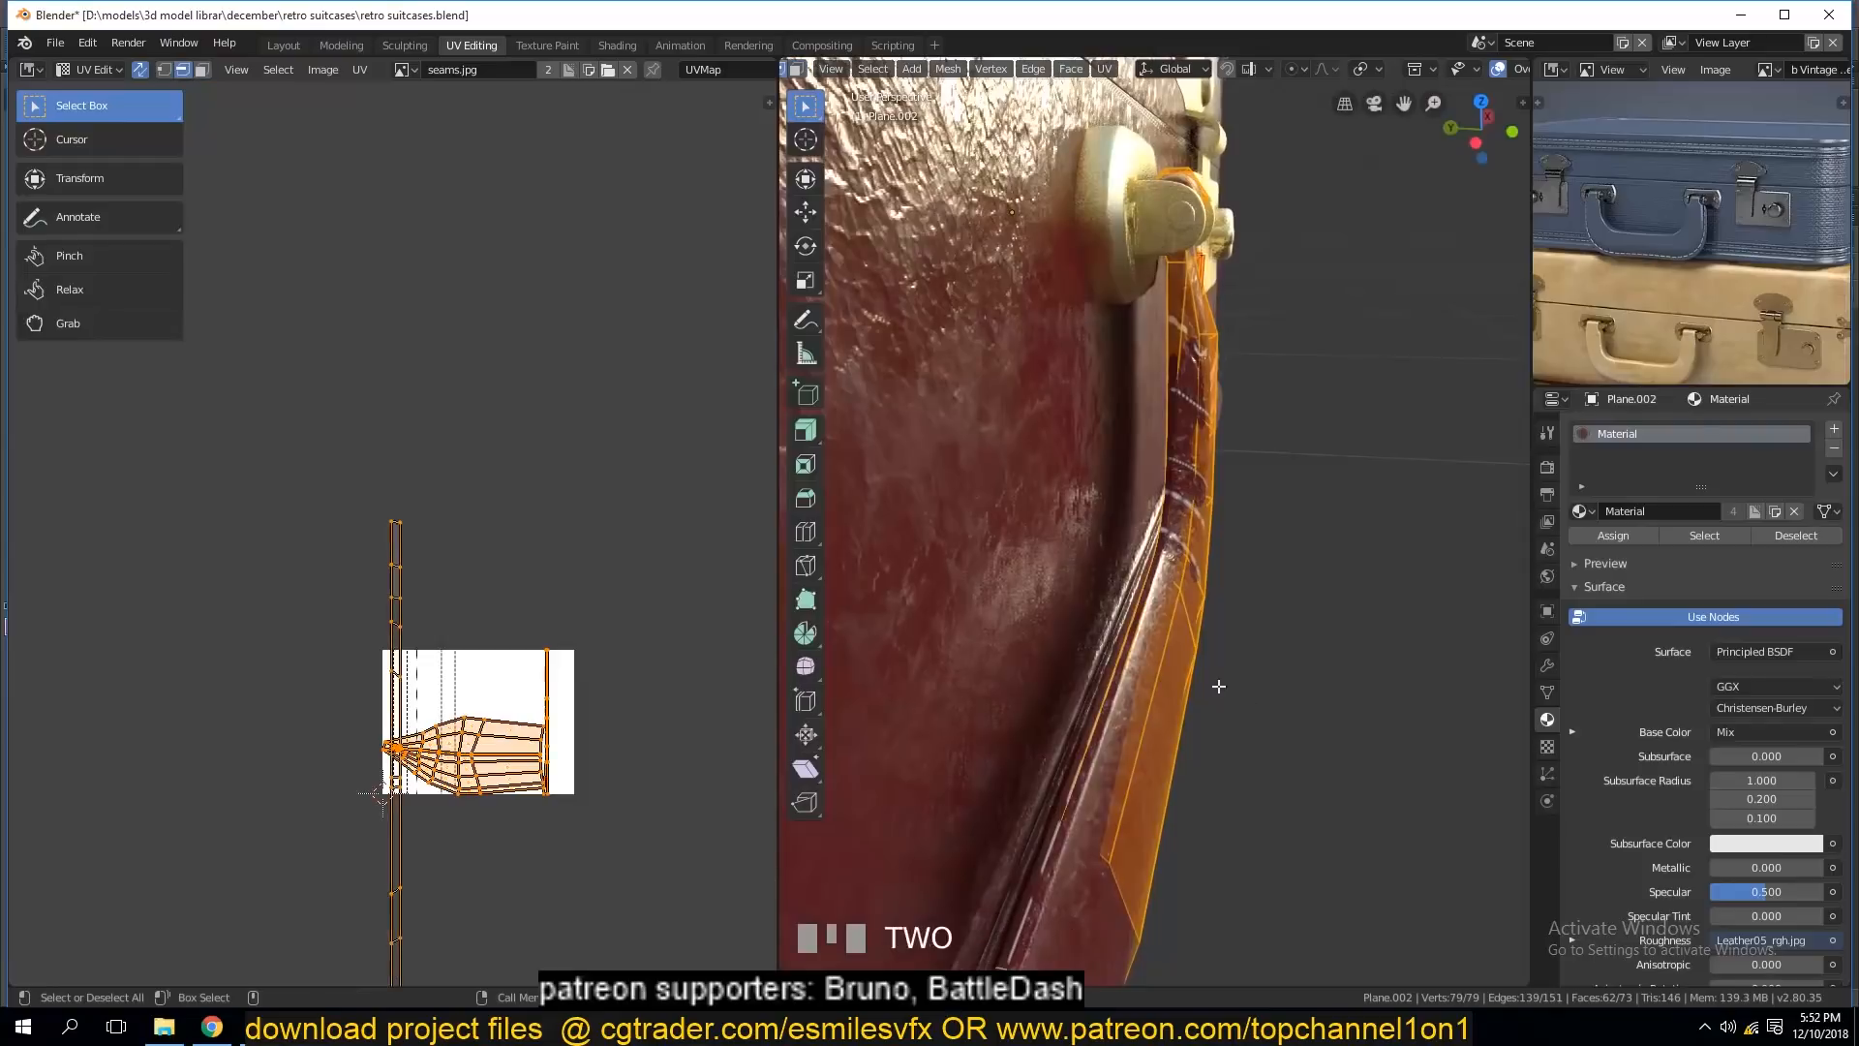
pyautogui.keyDown('alt'); pyautogui.click(1094, 696); pyautogui.keyUp('alt')
pyautogui.hotkey('shift', '`')
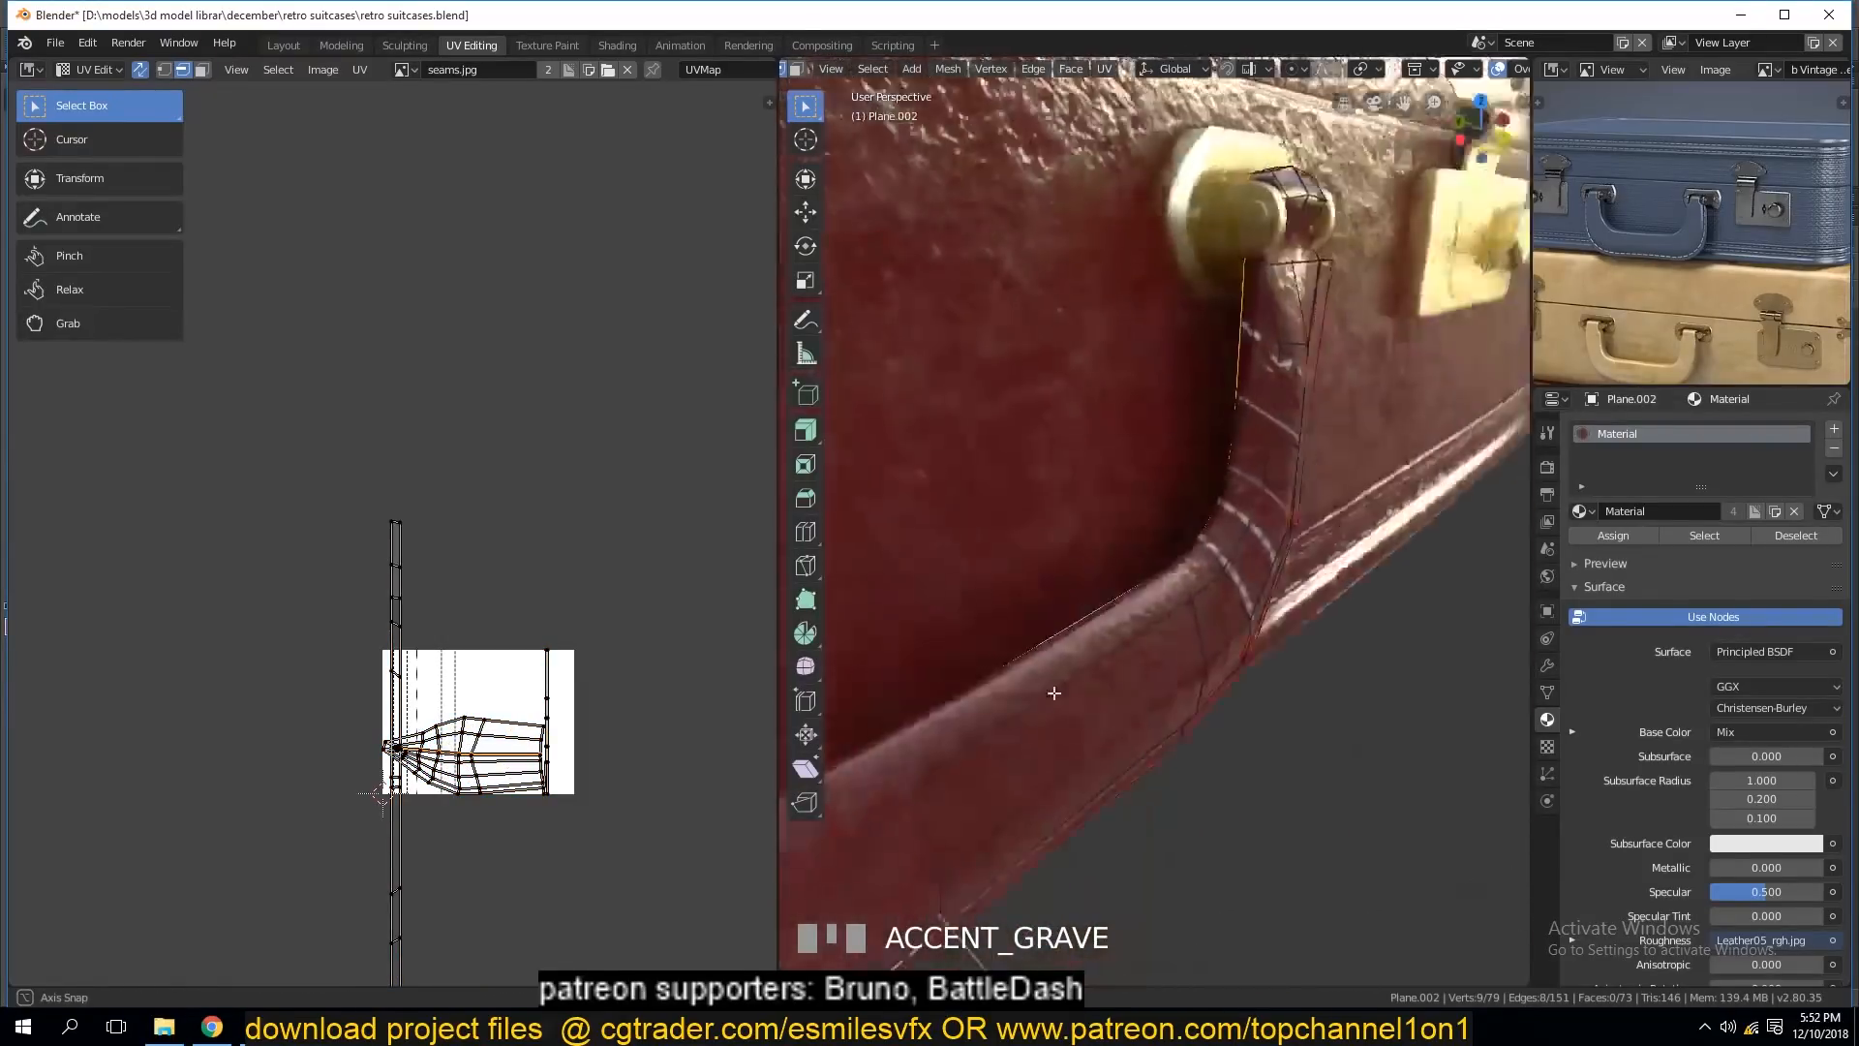
pyautogui.moveTo(825, 468); pyautogui.dragTo(938, 571, button='middle')
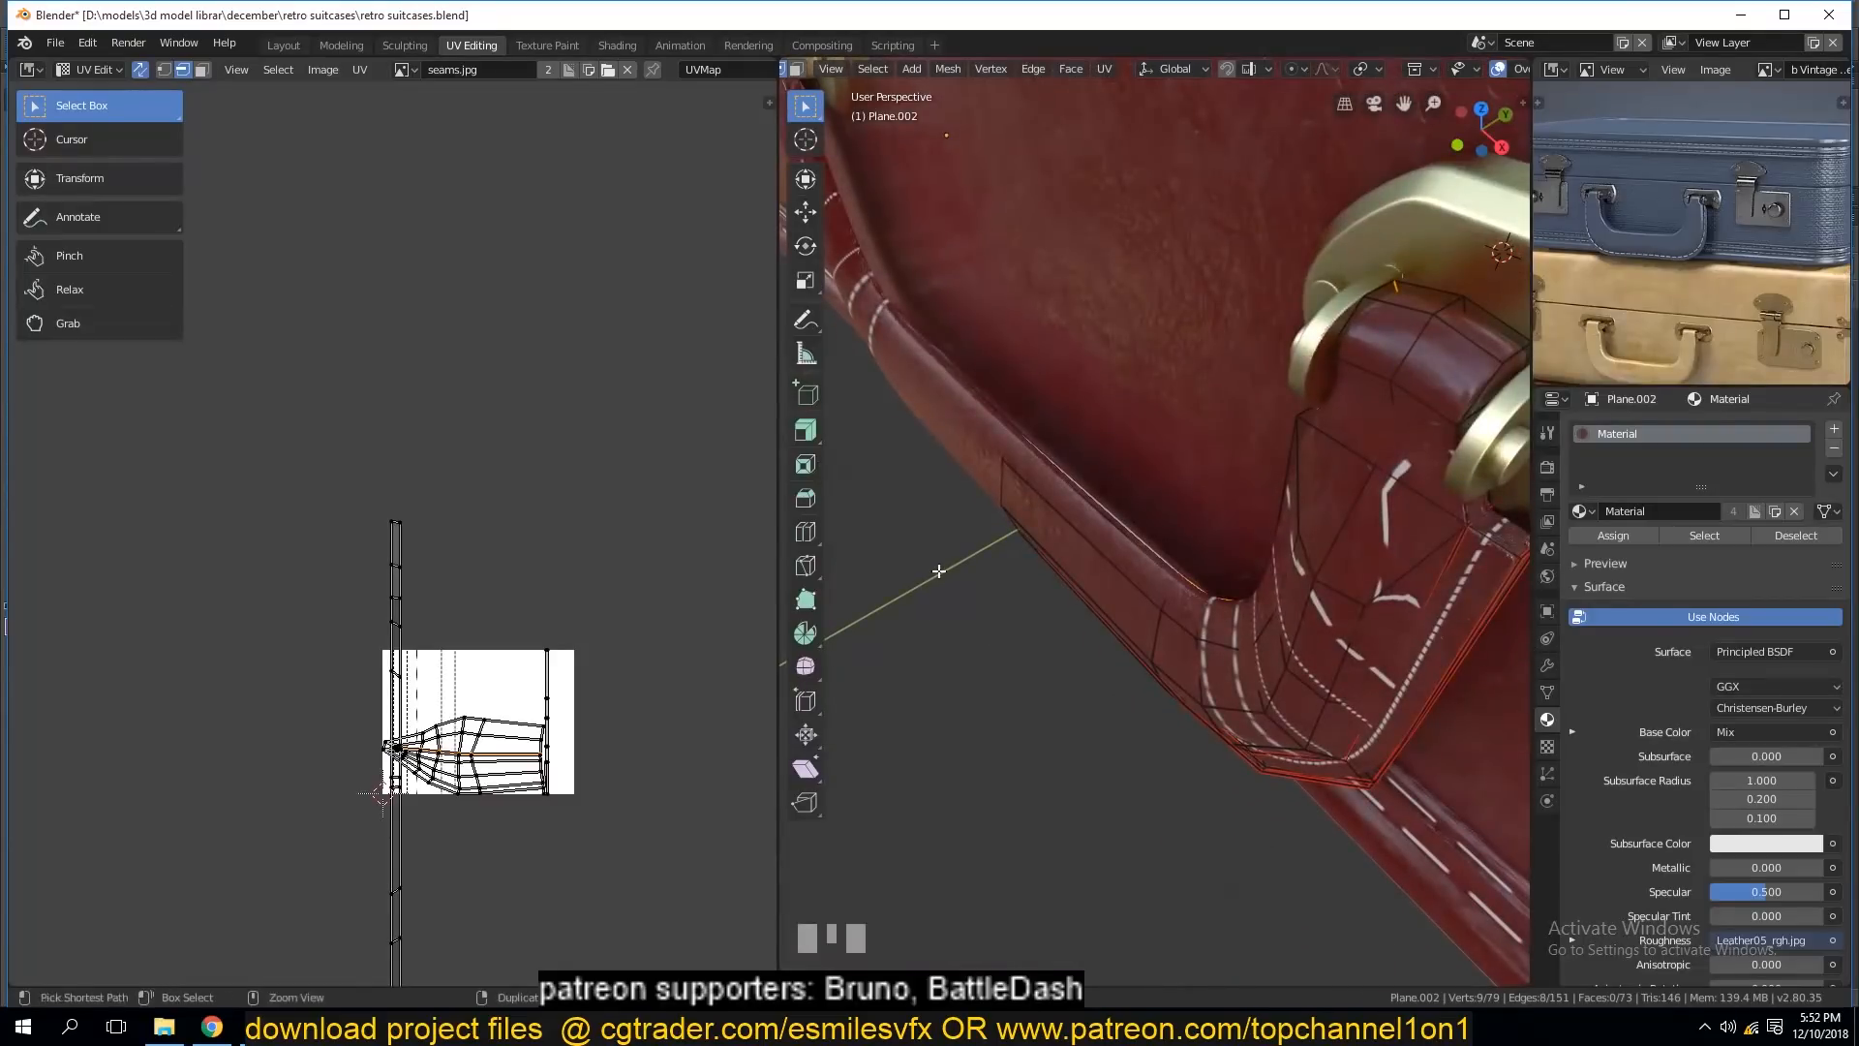
pyautogui.rightClick(938, 571)
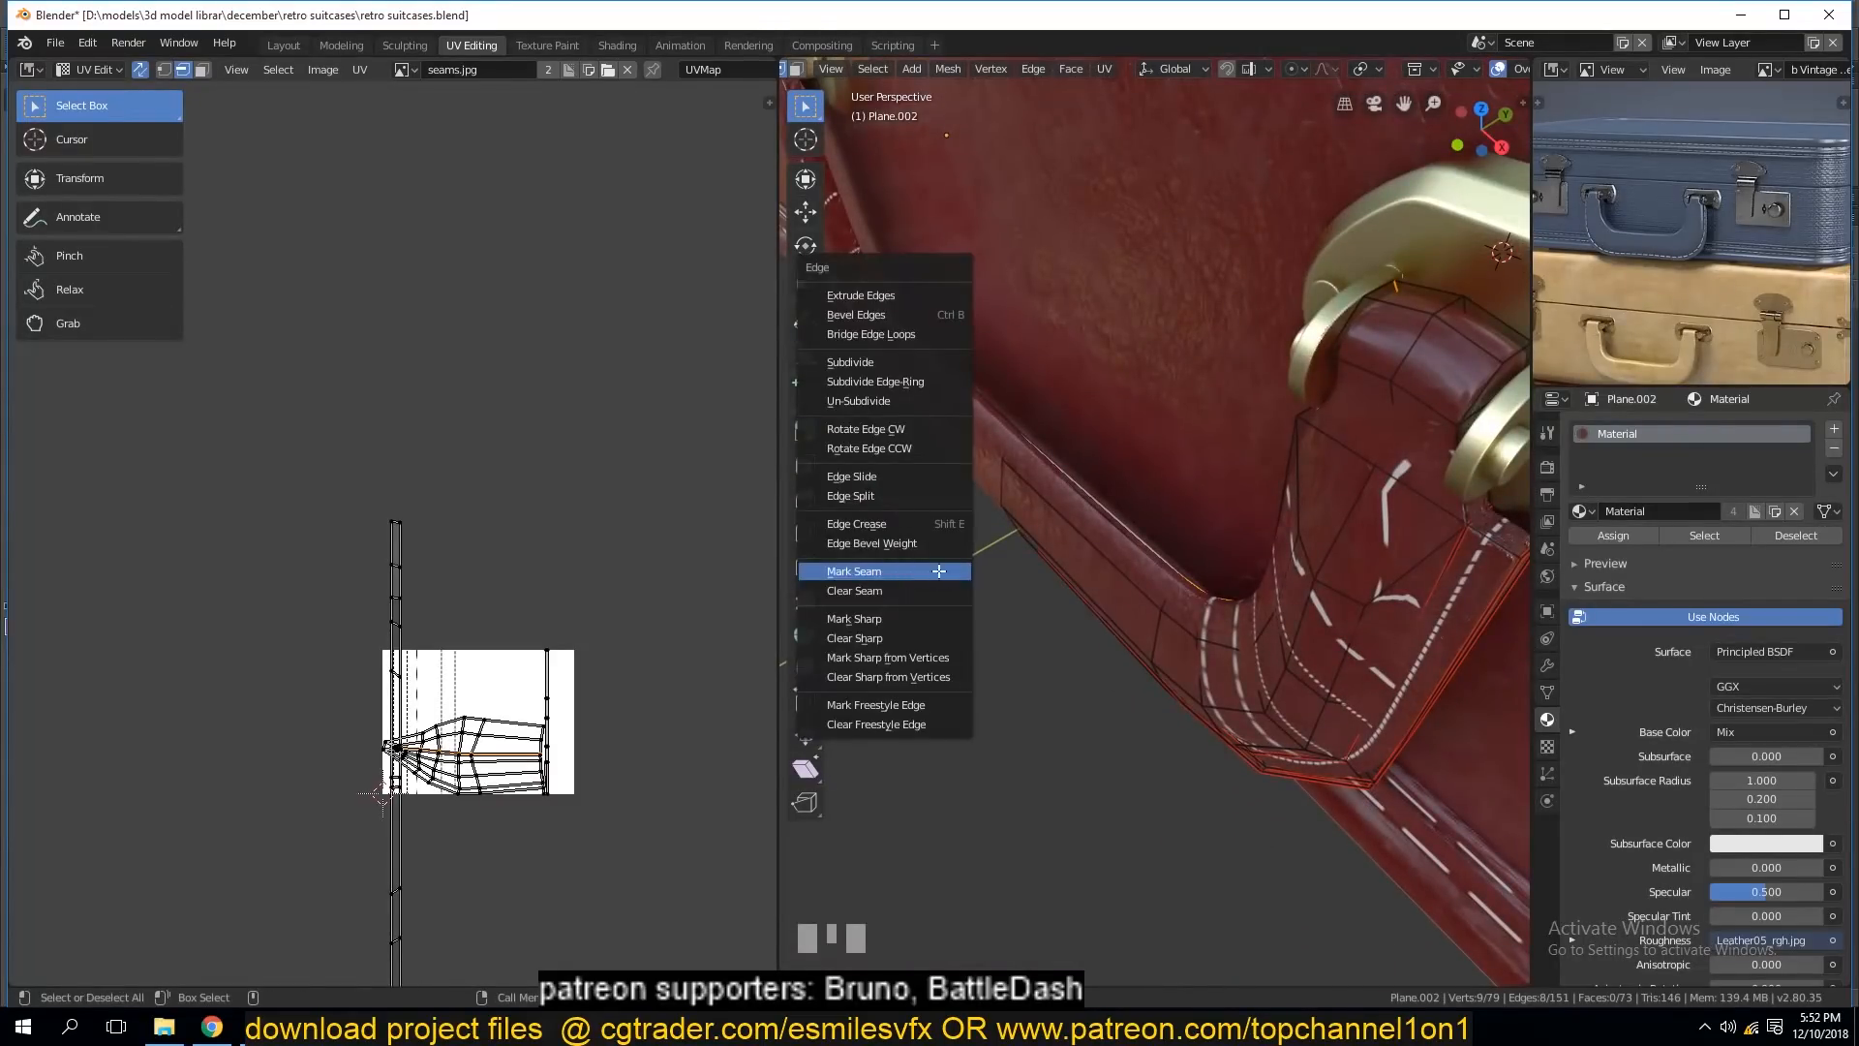
pyautogui.click(938, 571)
# In wireframe view, mark a seam on the edge loop around the handle's neck, where it narrows into the metal ring.
pyautogui.press('a')
pyautogui.keyDown('alt'); pyautogui.click(1385, 450); pyautogui.keyUp('alt')
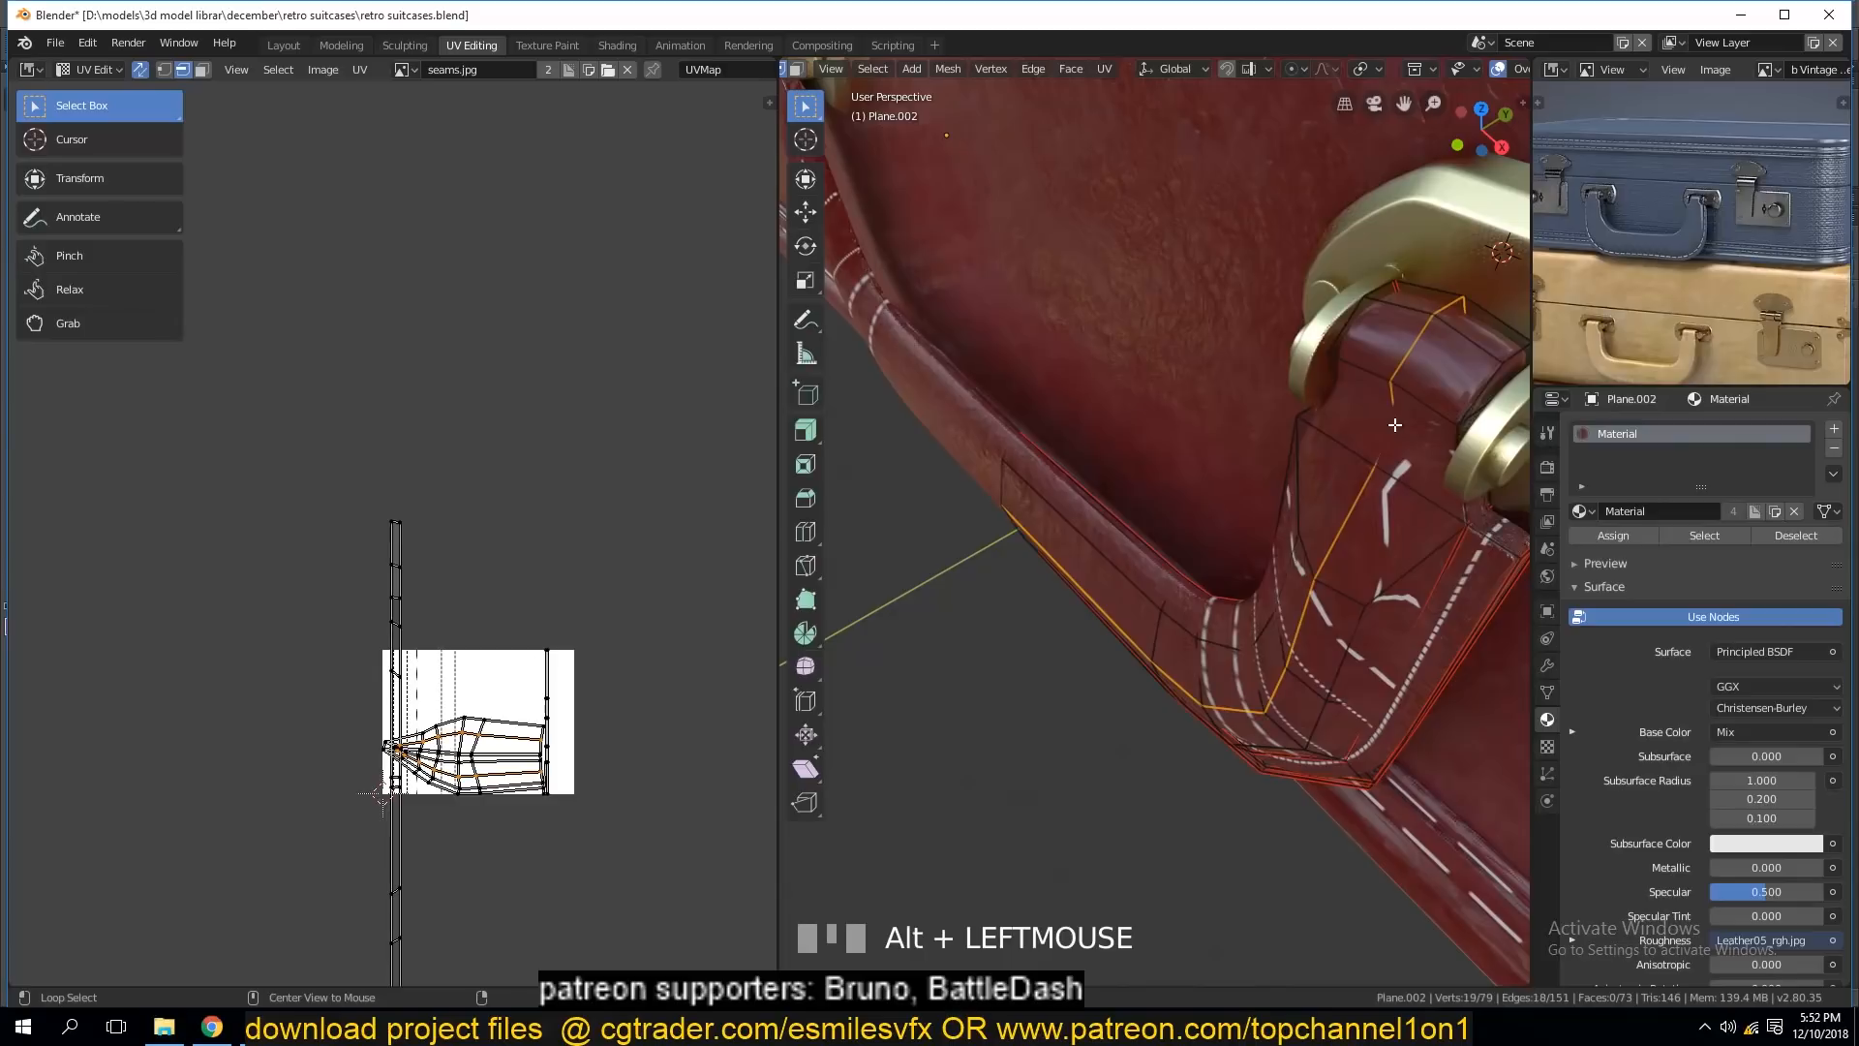
pyautogui.press('z')
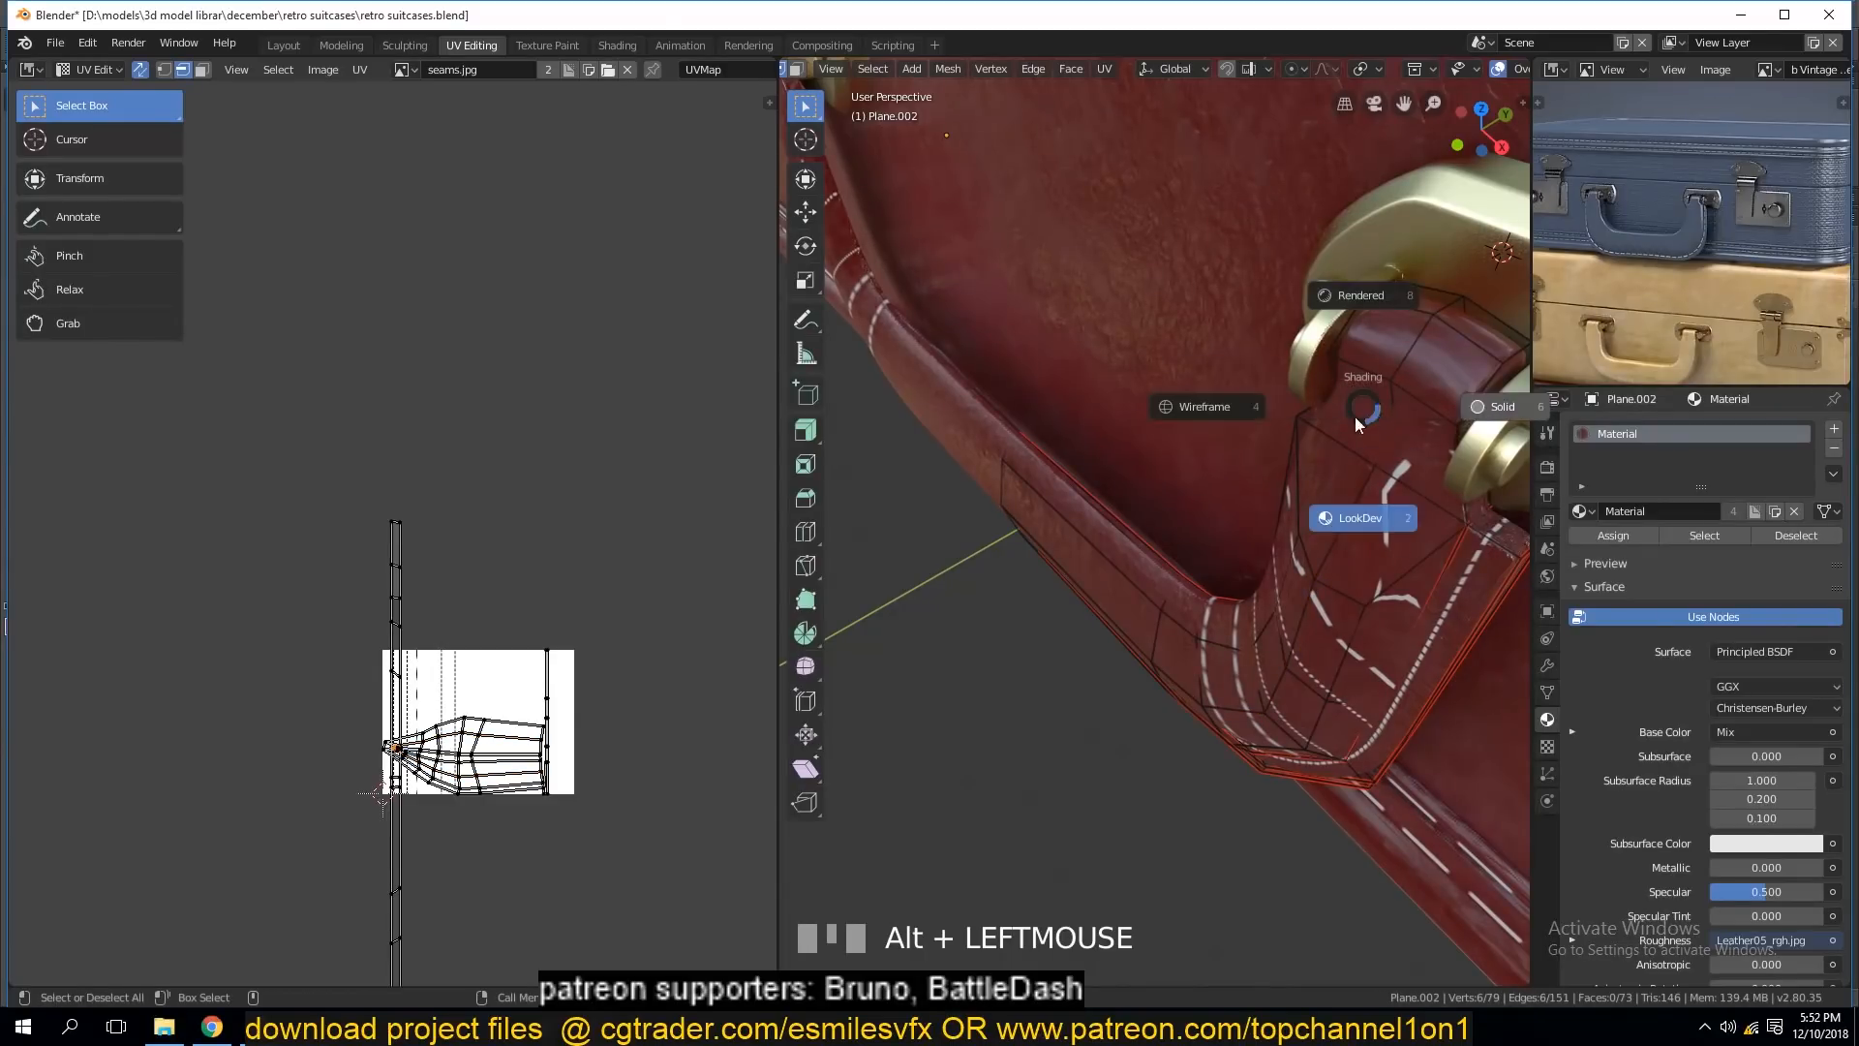
pyautogui.click(1249, 417)
pyautogui.rightClick(1344, 413)
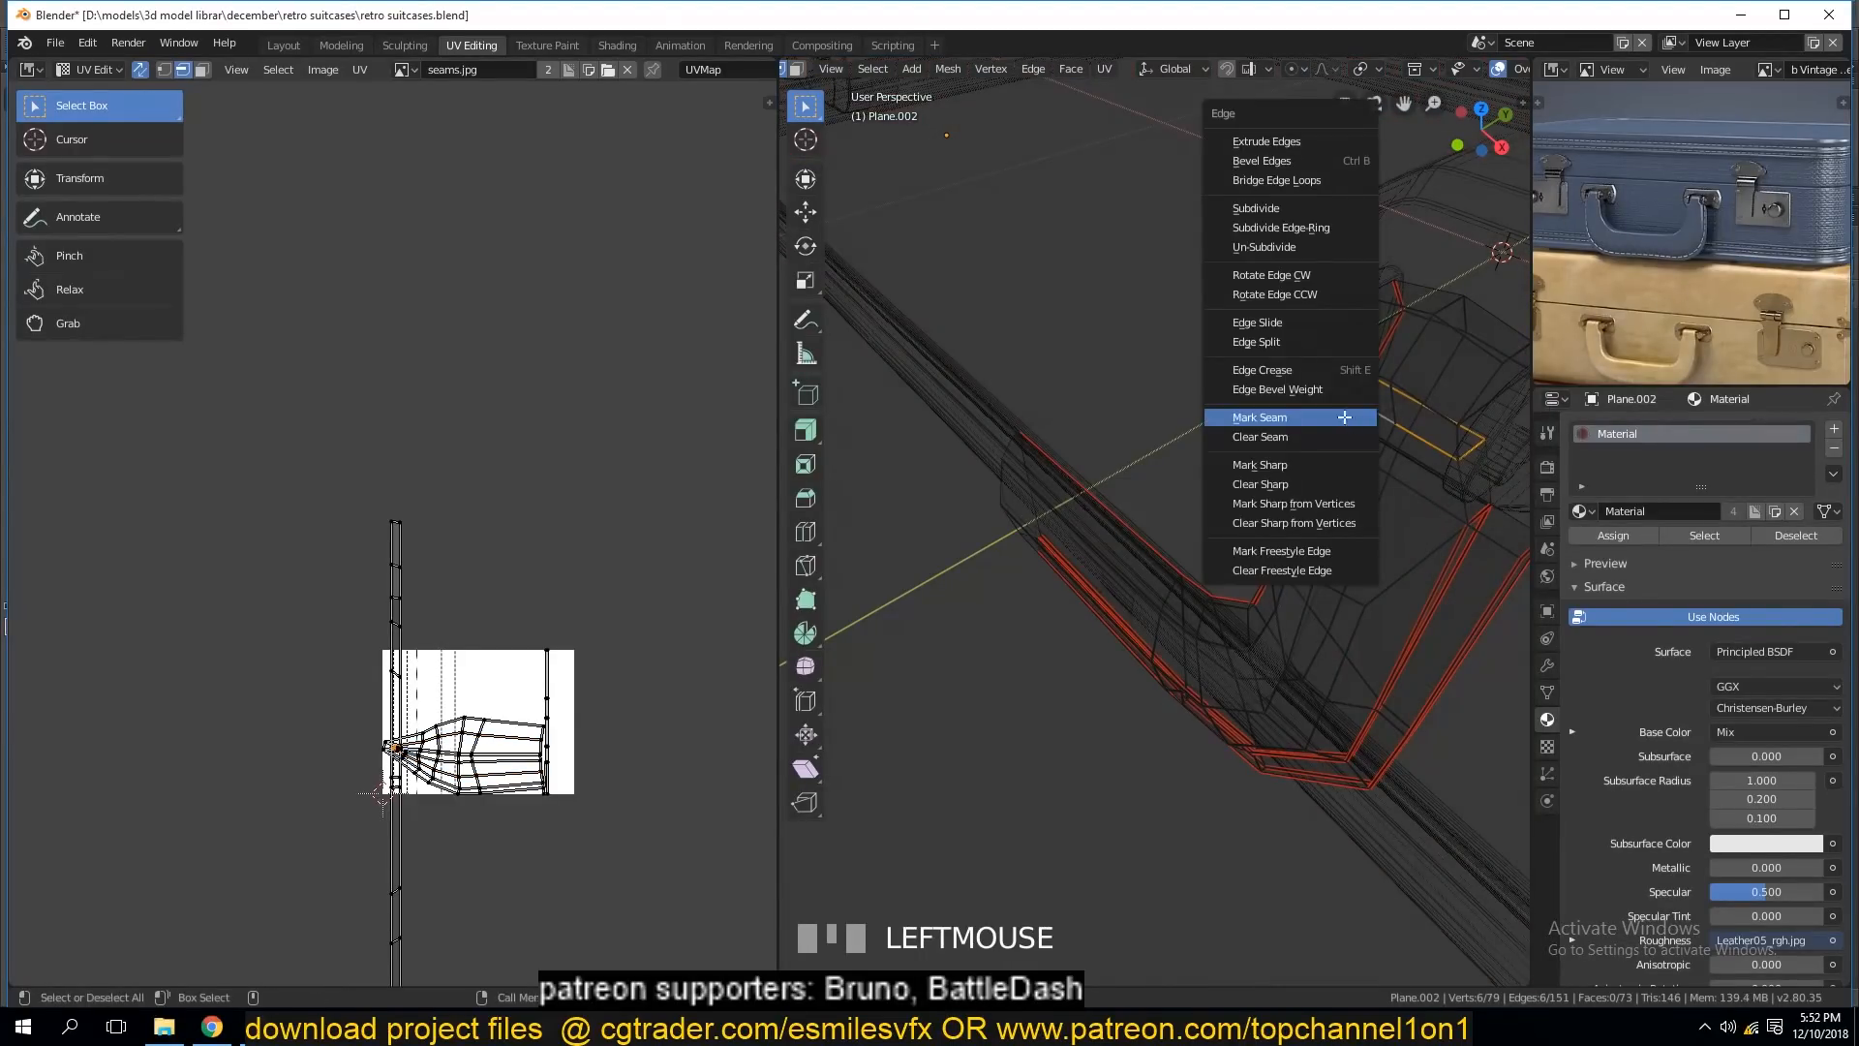
pyautogui.click(1344, 416)
# Select the faces at the wide end of the handle body's UV layout and turn off UV sync selection.
pyautogui.press('a')
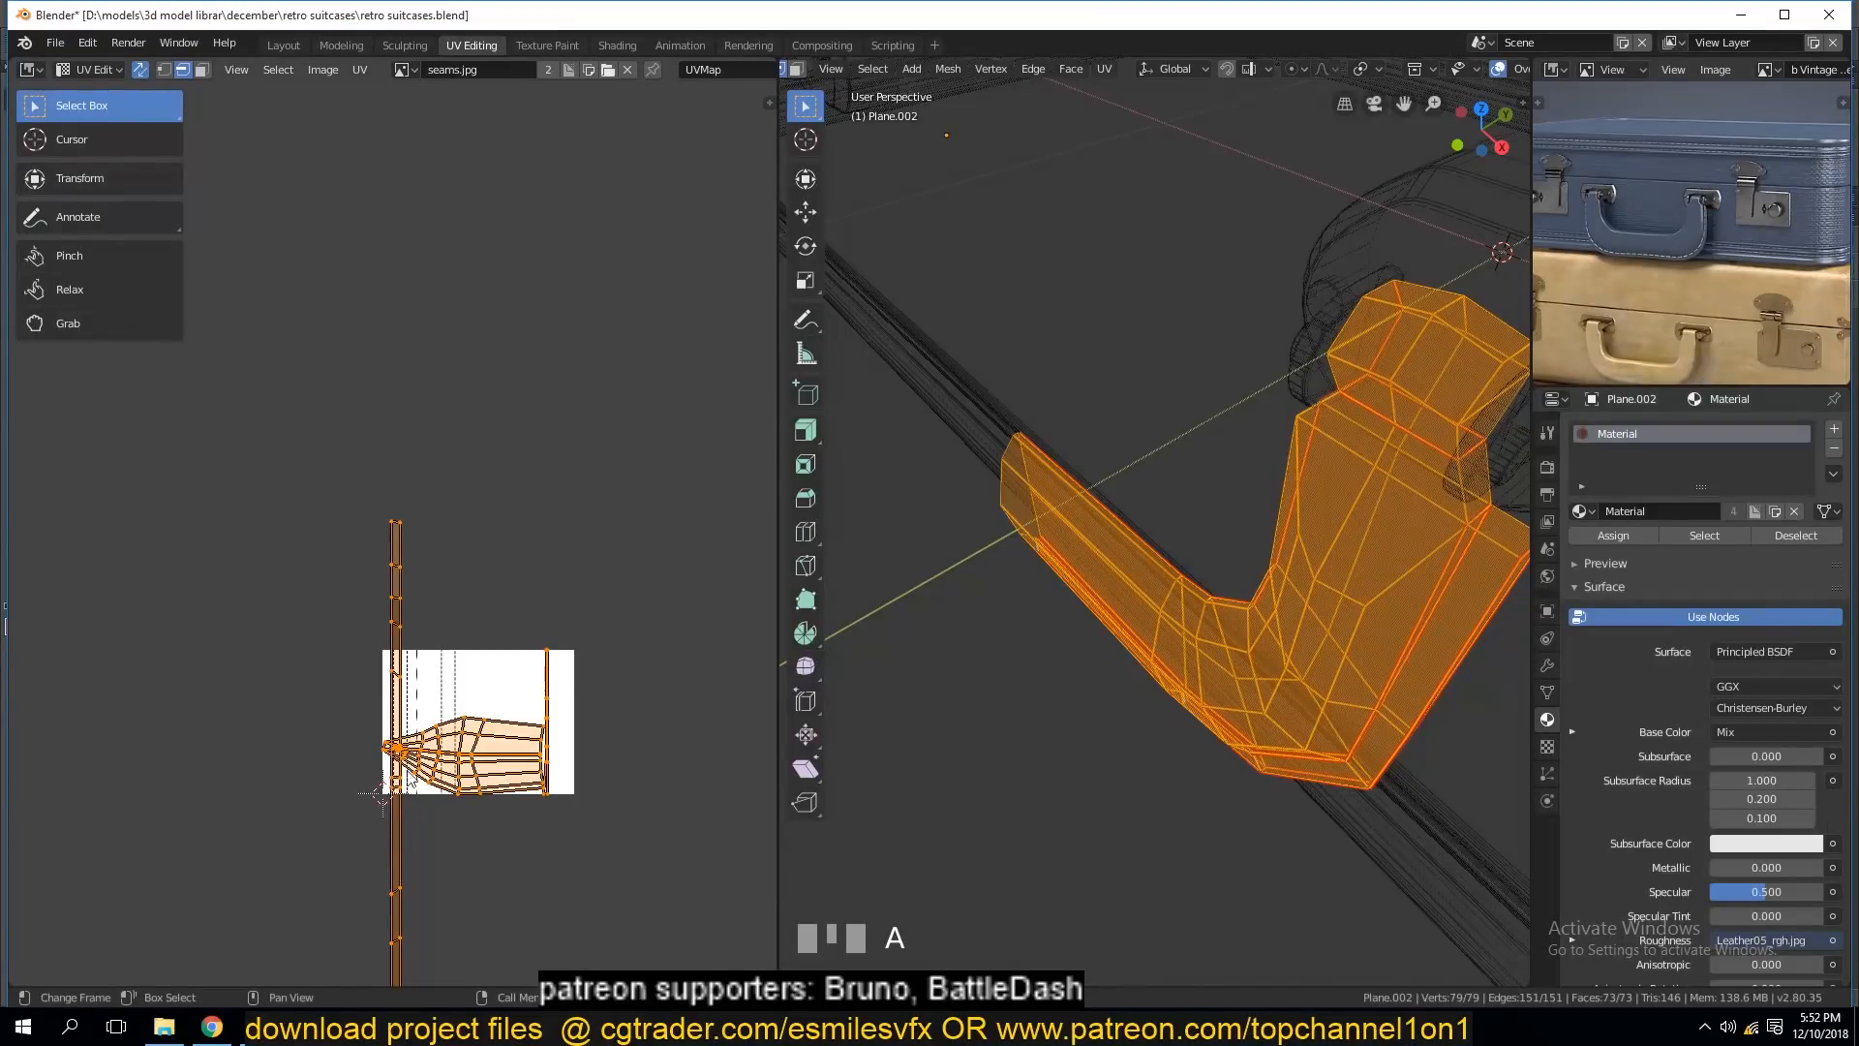
pyautogui.hotkey('alt', 'a')
pyautogui.click(201, 69)
pyautogui.press('b')
pyautogui.moveTo(449, 557); pyautogui.dragTo(618, 983)
pyautogui.click(140, 70)
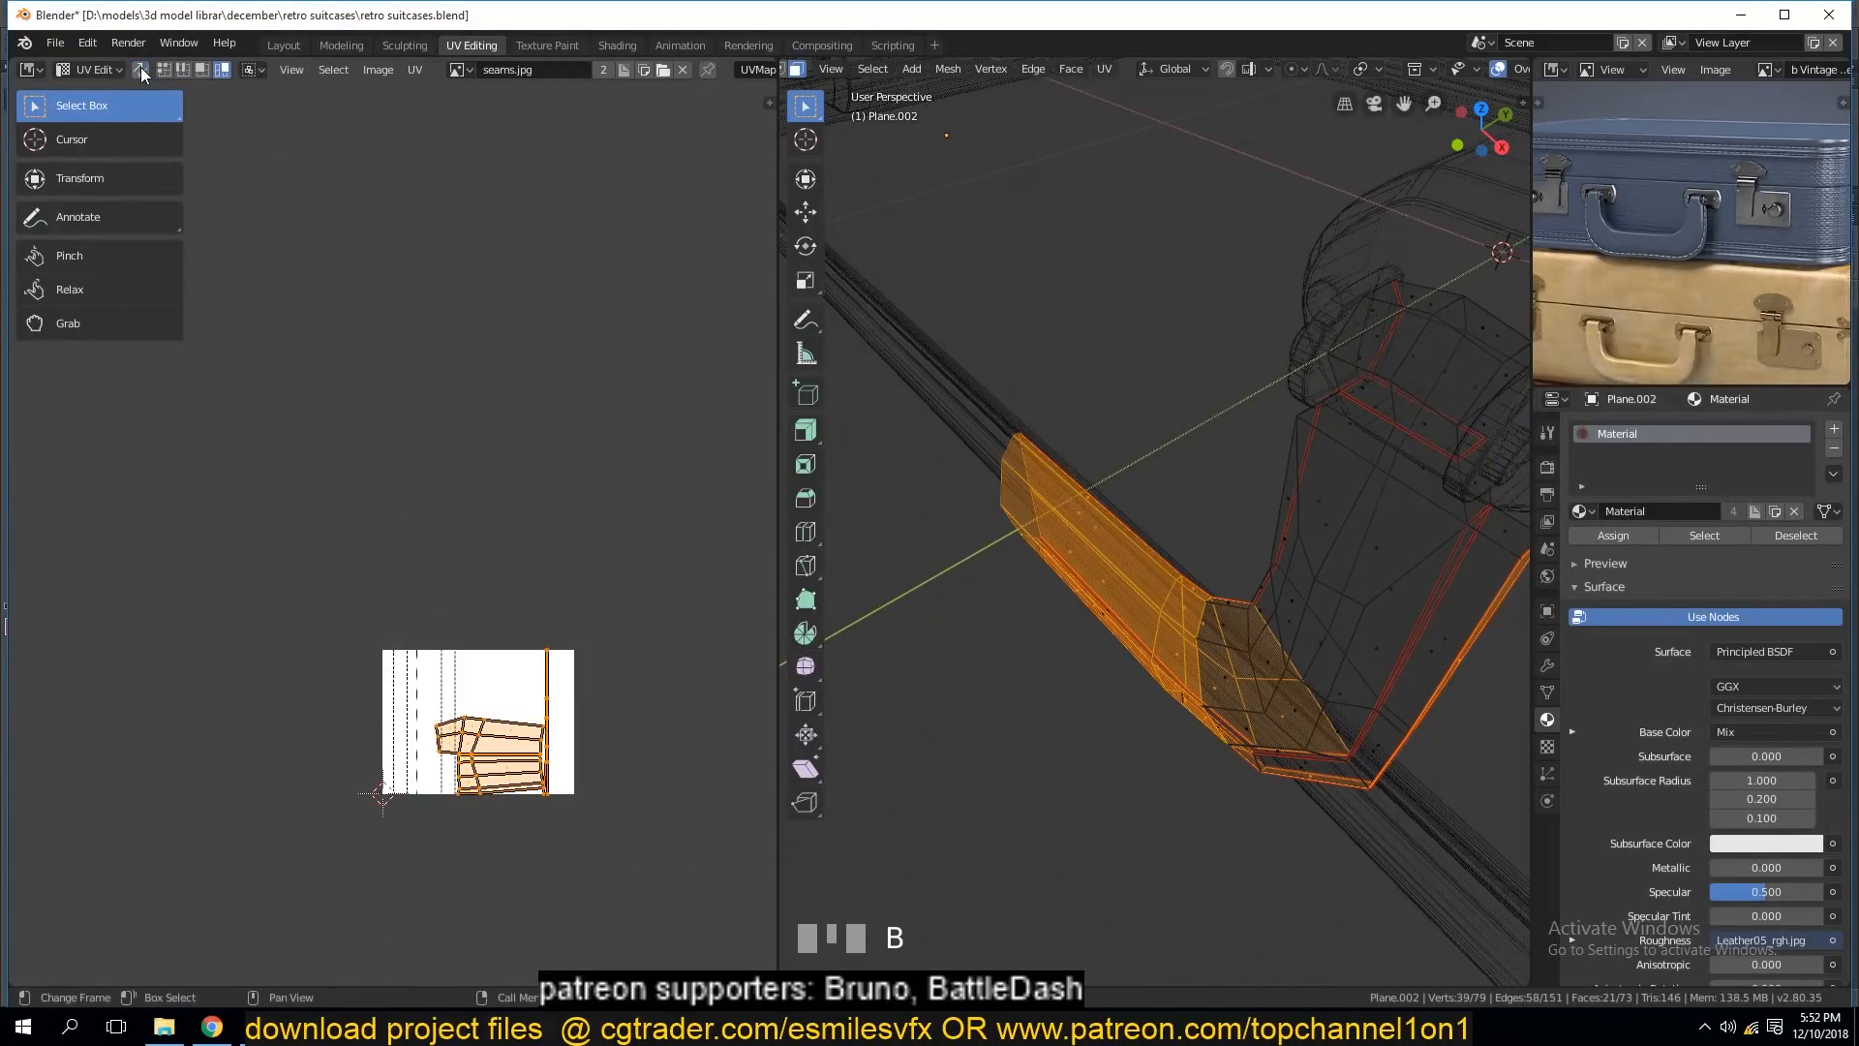
# Try unwrapping only the handle body's islands from the UV editor and undo the unwrap.
pyautogui.press('a')
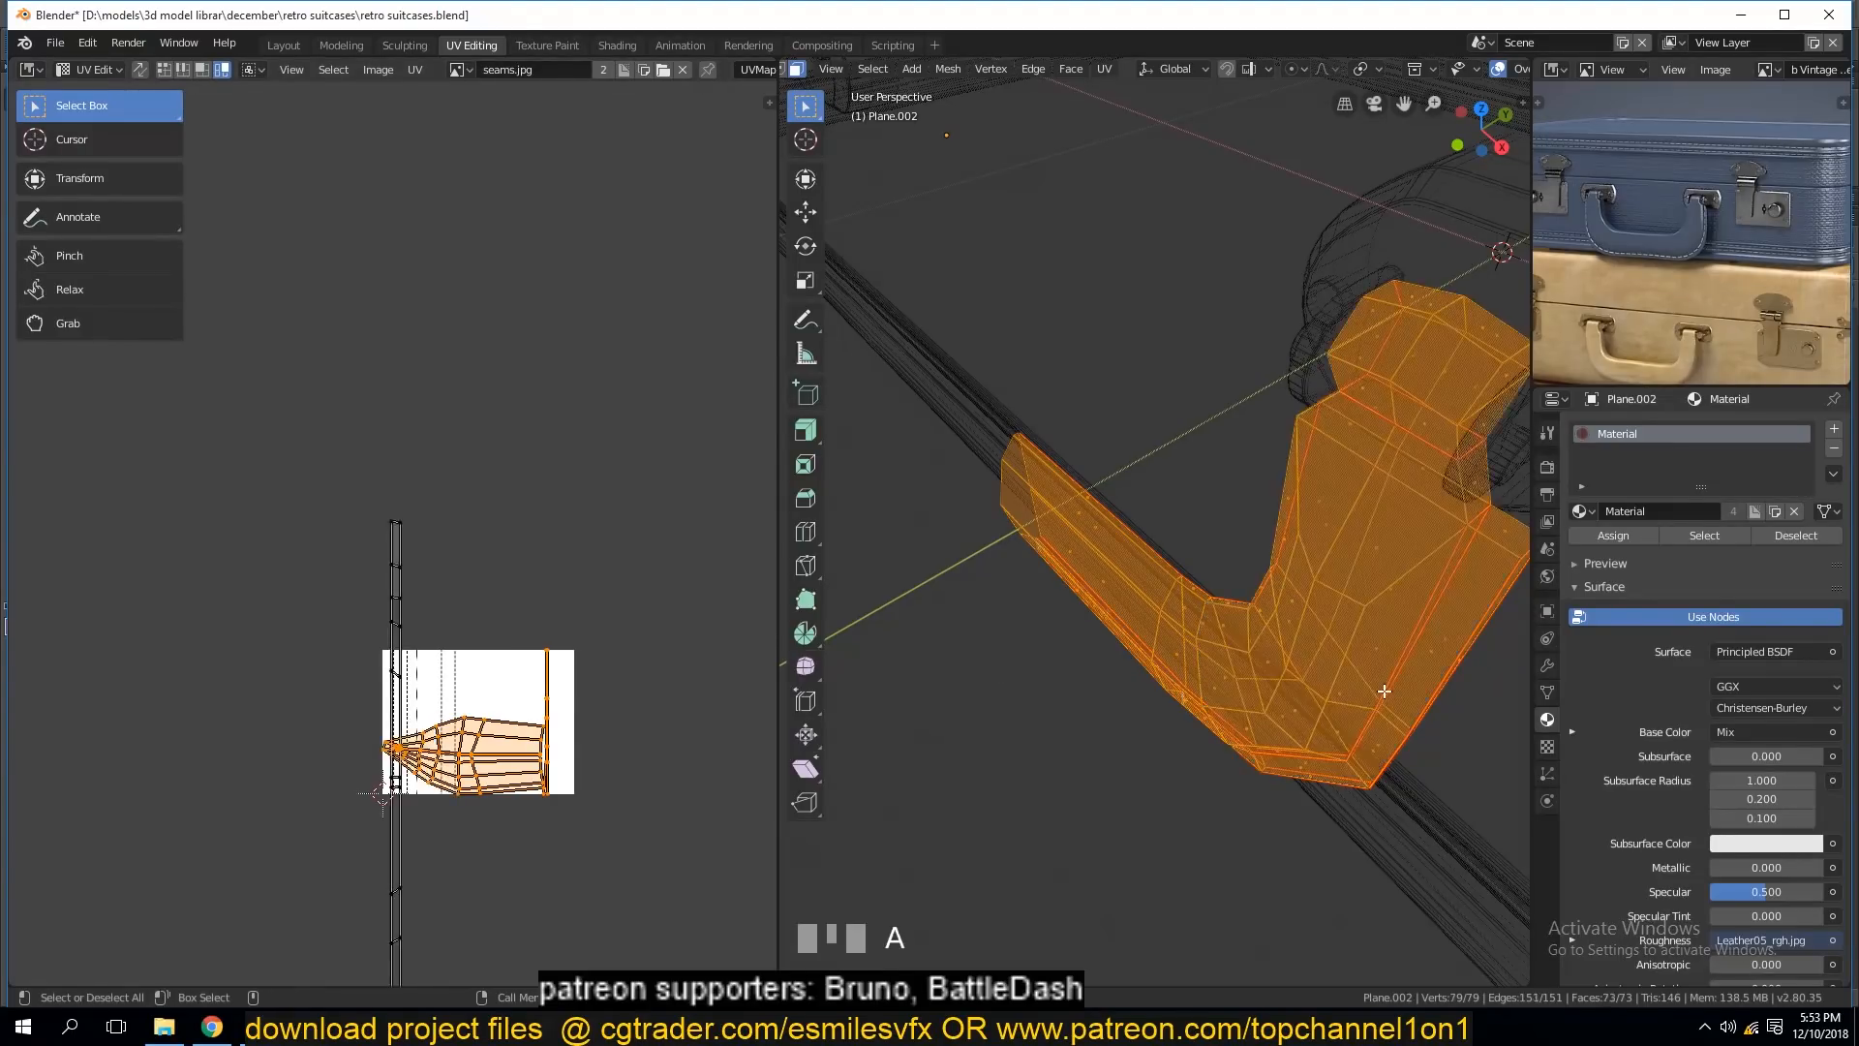
pyautogui.click(552, 752)
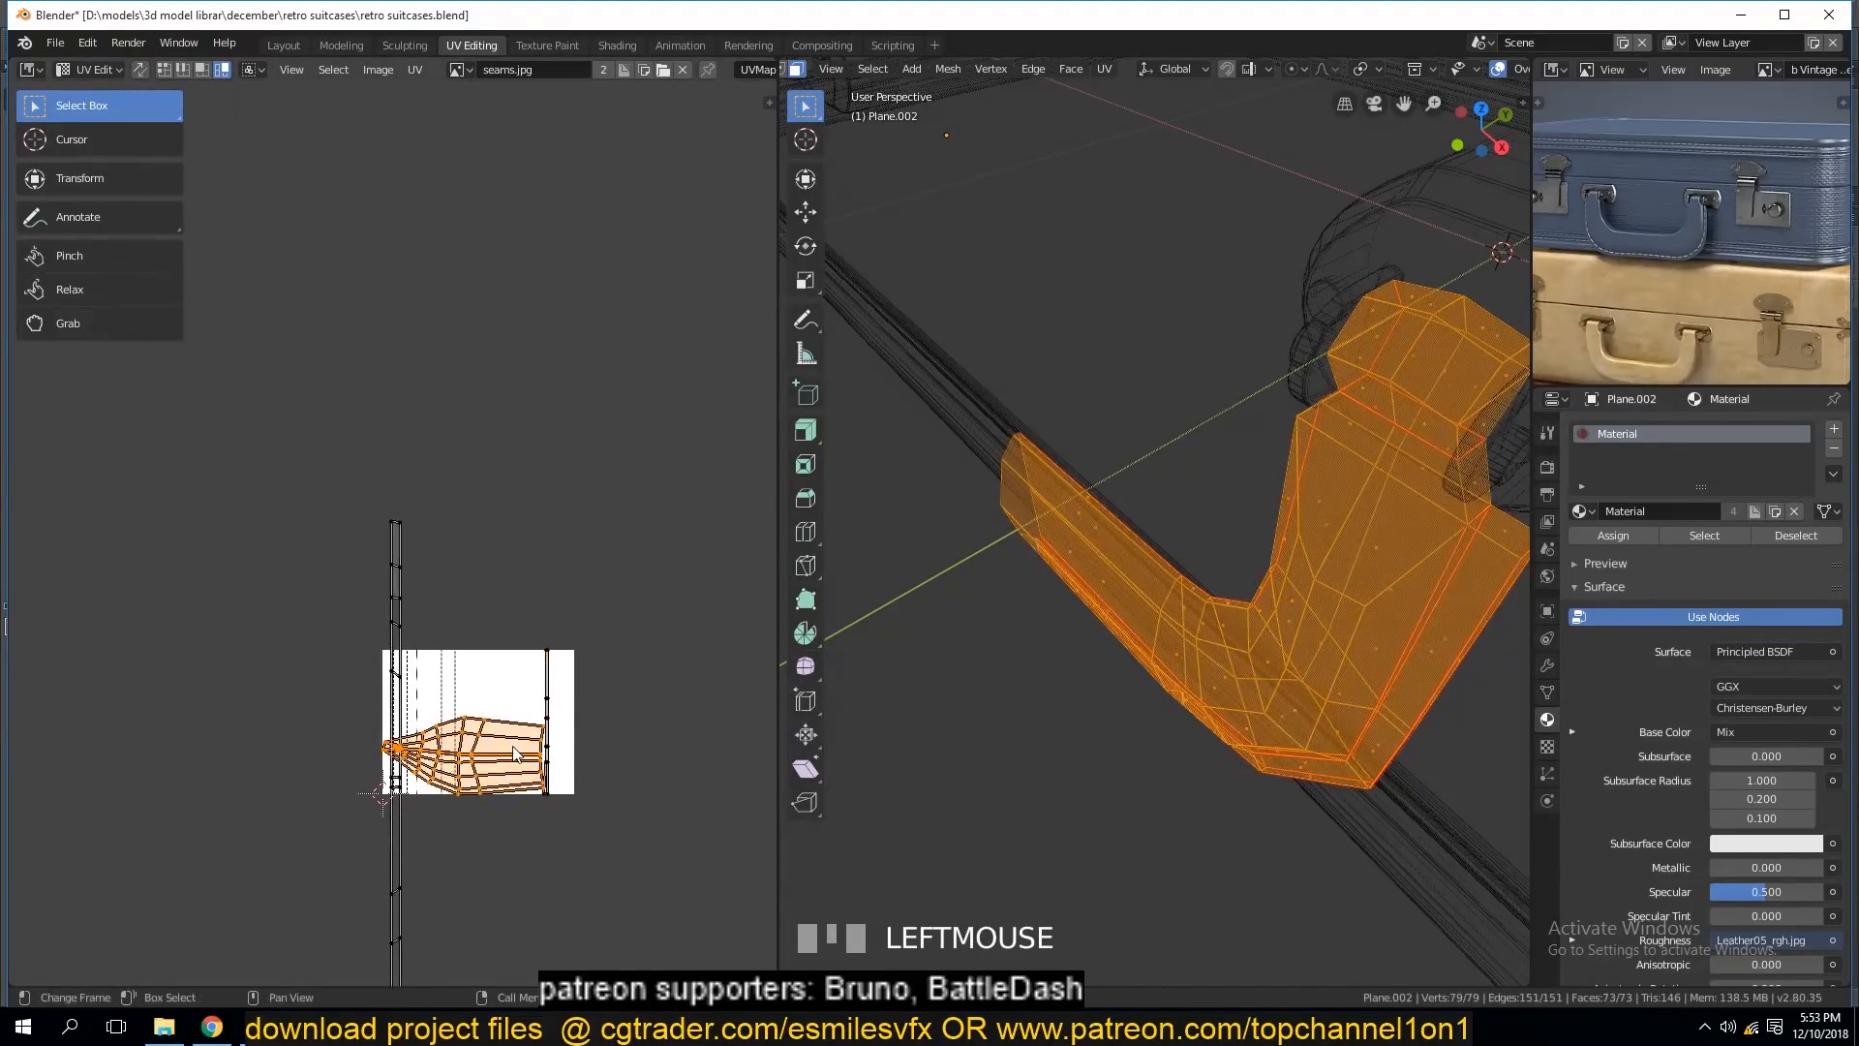
pyautogui.keyDown('shift'); pyautogui.click(553, 715); pyautogui.keyUp('shift')
pyautogui.press('u')
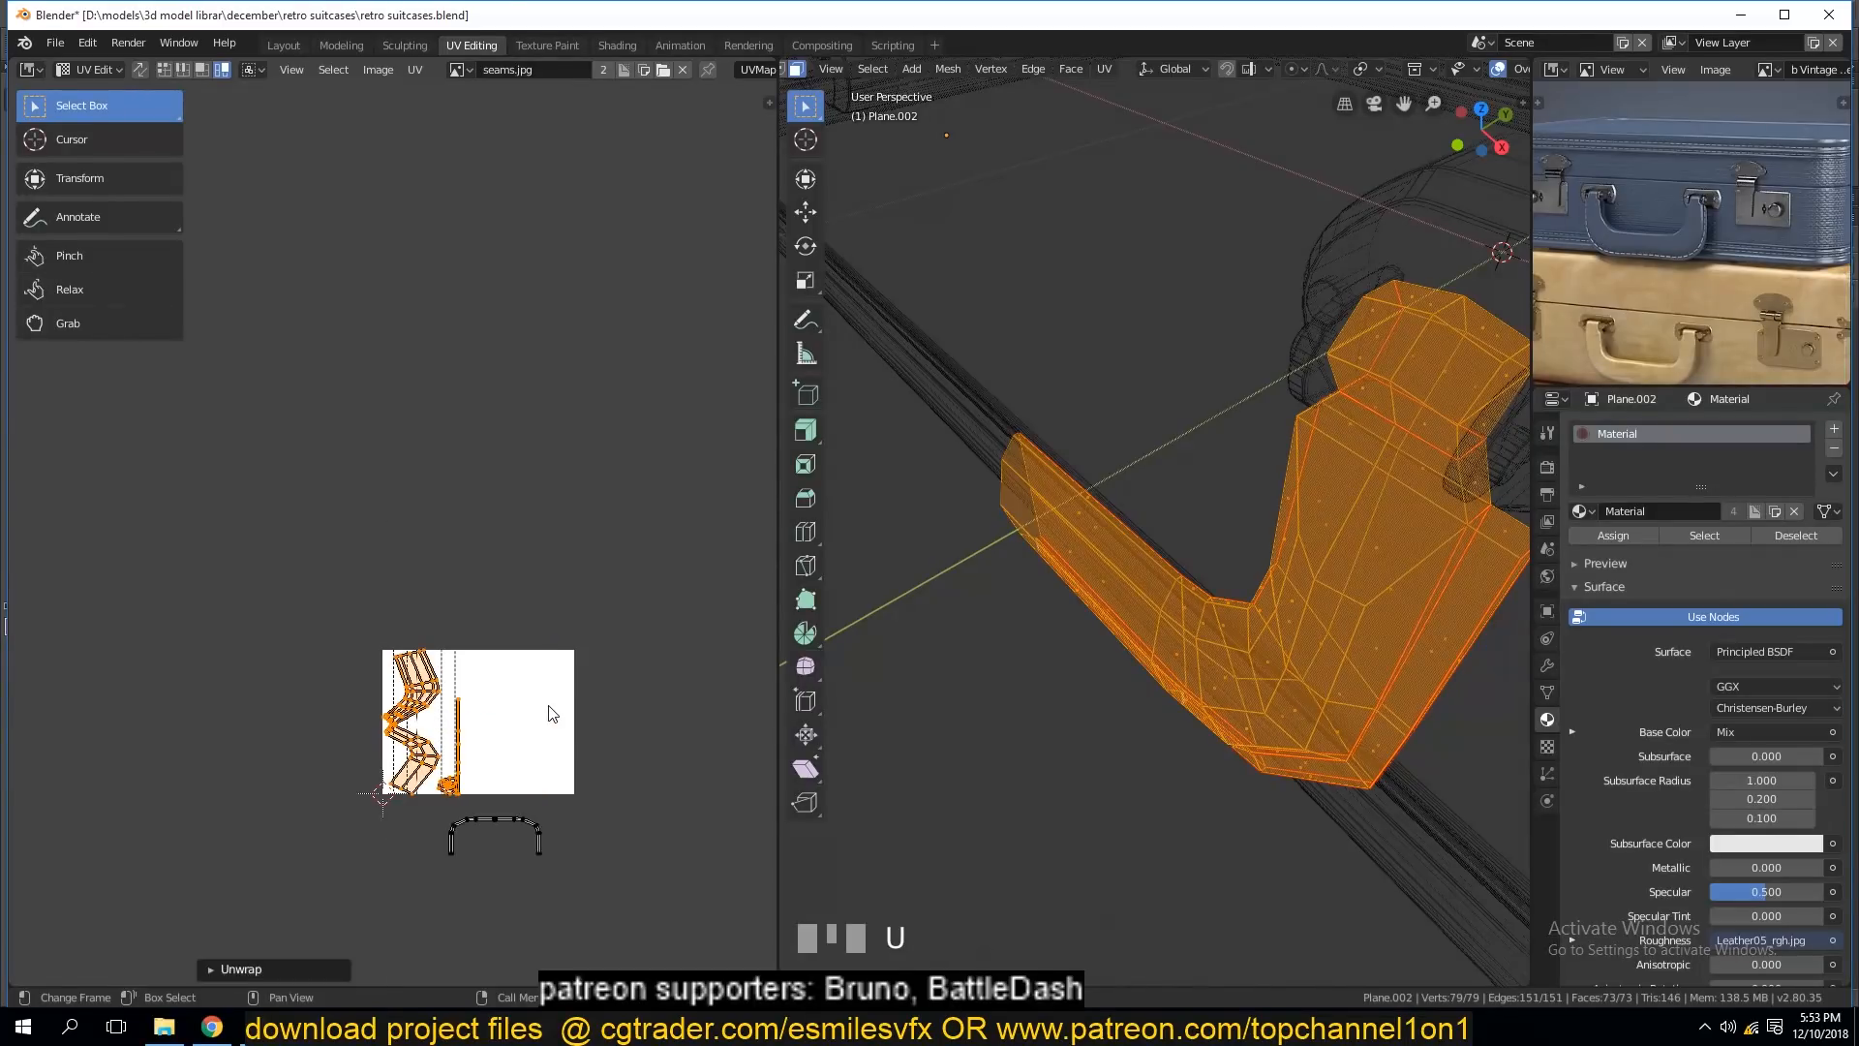
pyautogui.hotkey('ctrl', 'z')
pyautogui.rightClick(513, 737)
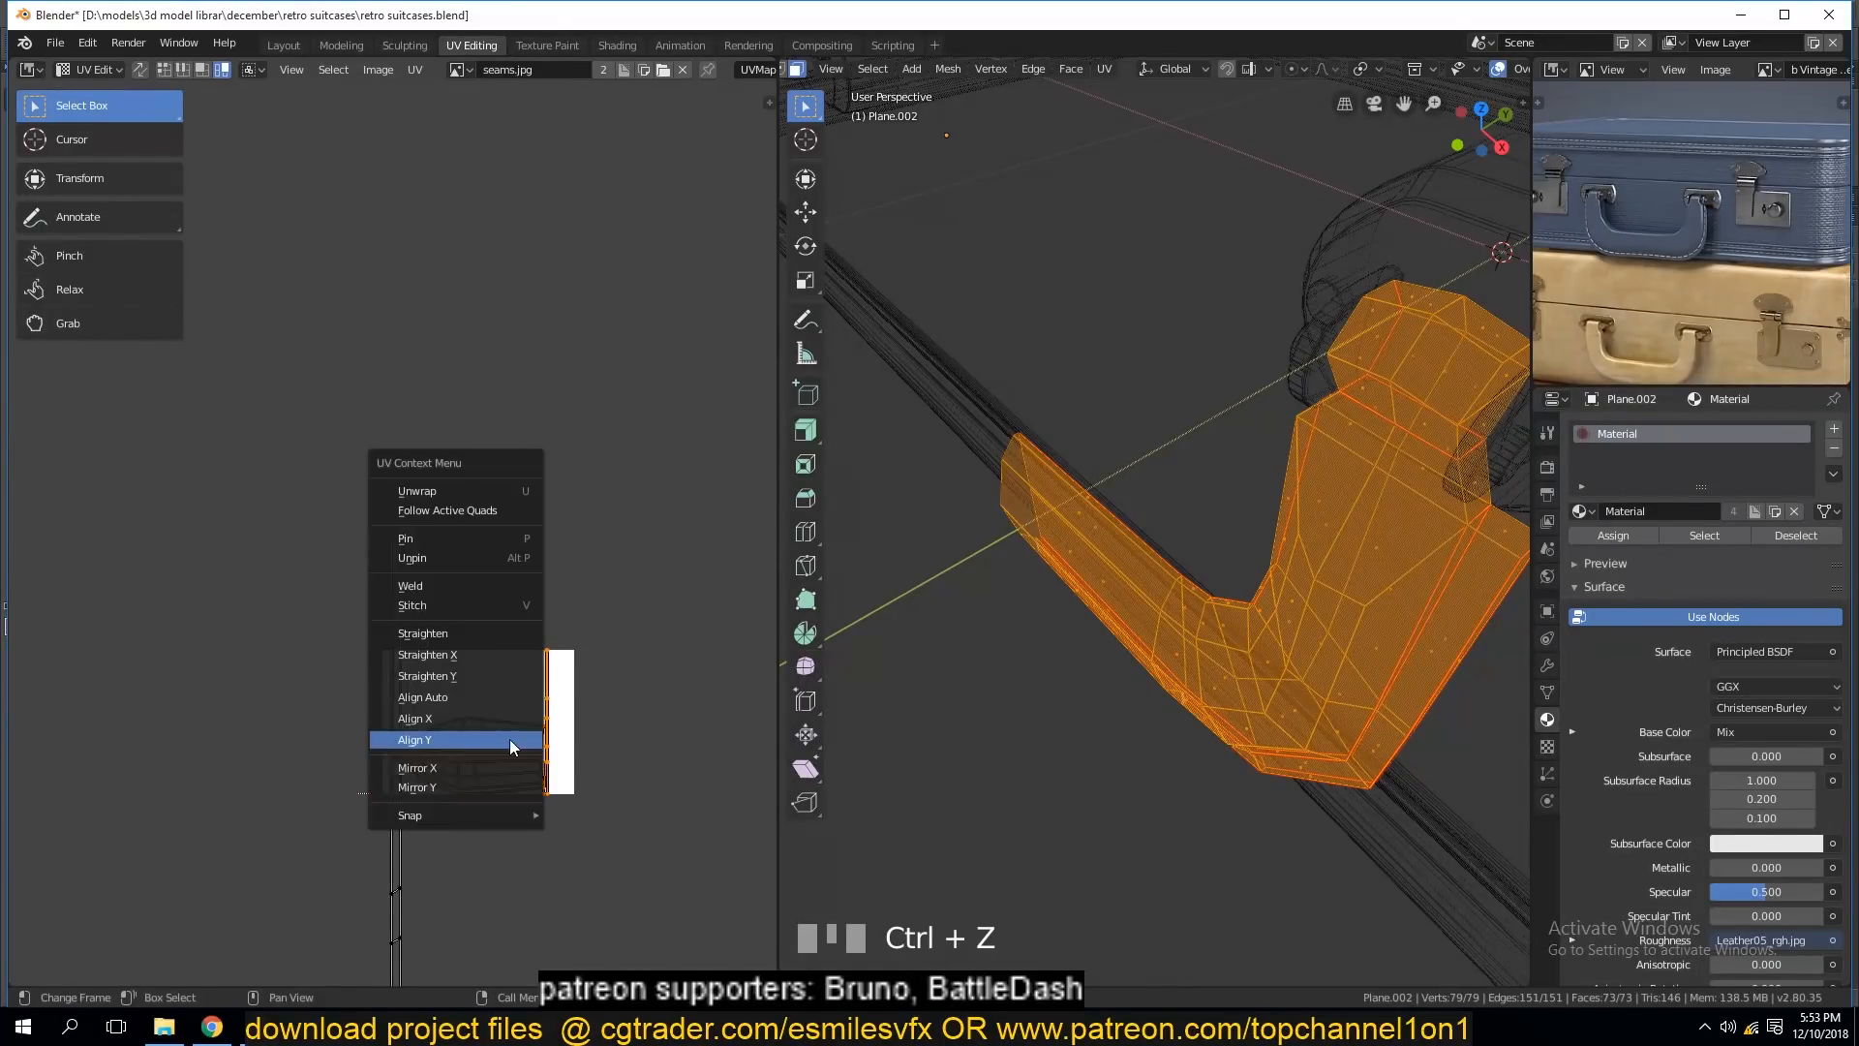
# Try the same body unwrap from the 3D viewport, leaving the strip's UVs unselected, and undo it.
pyautogui.rightClick(1111, 524)
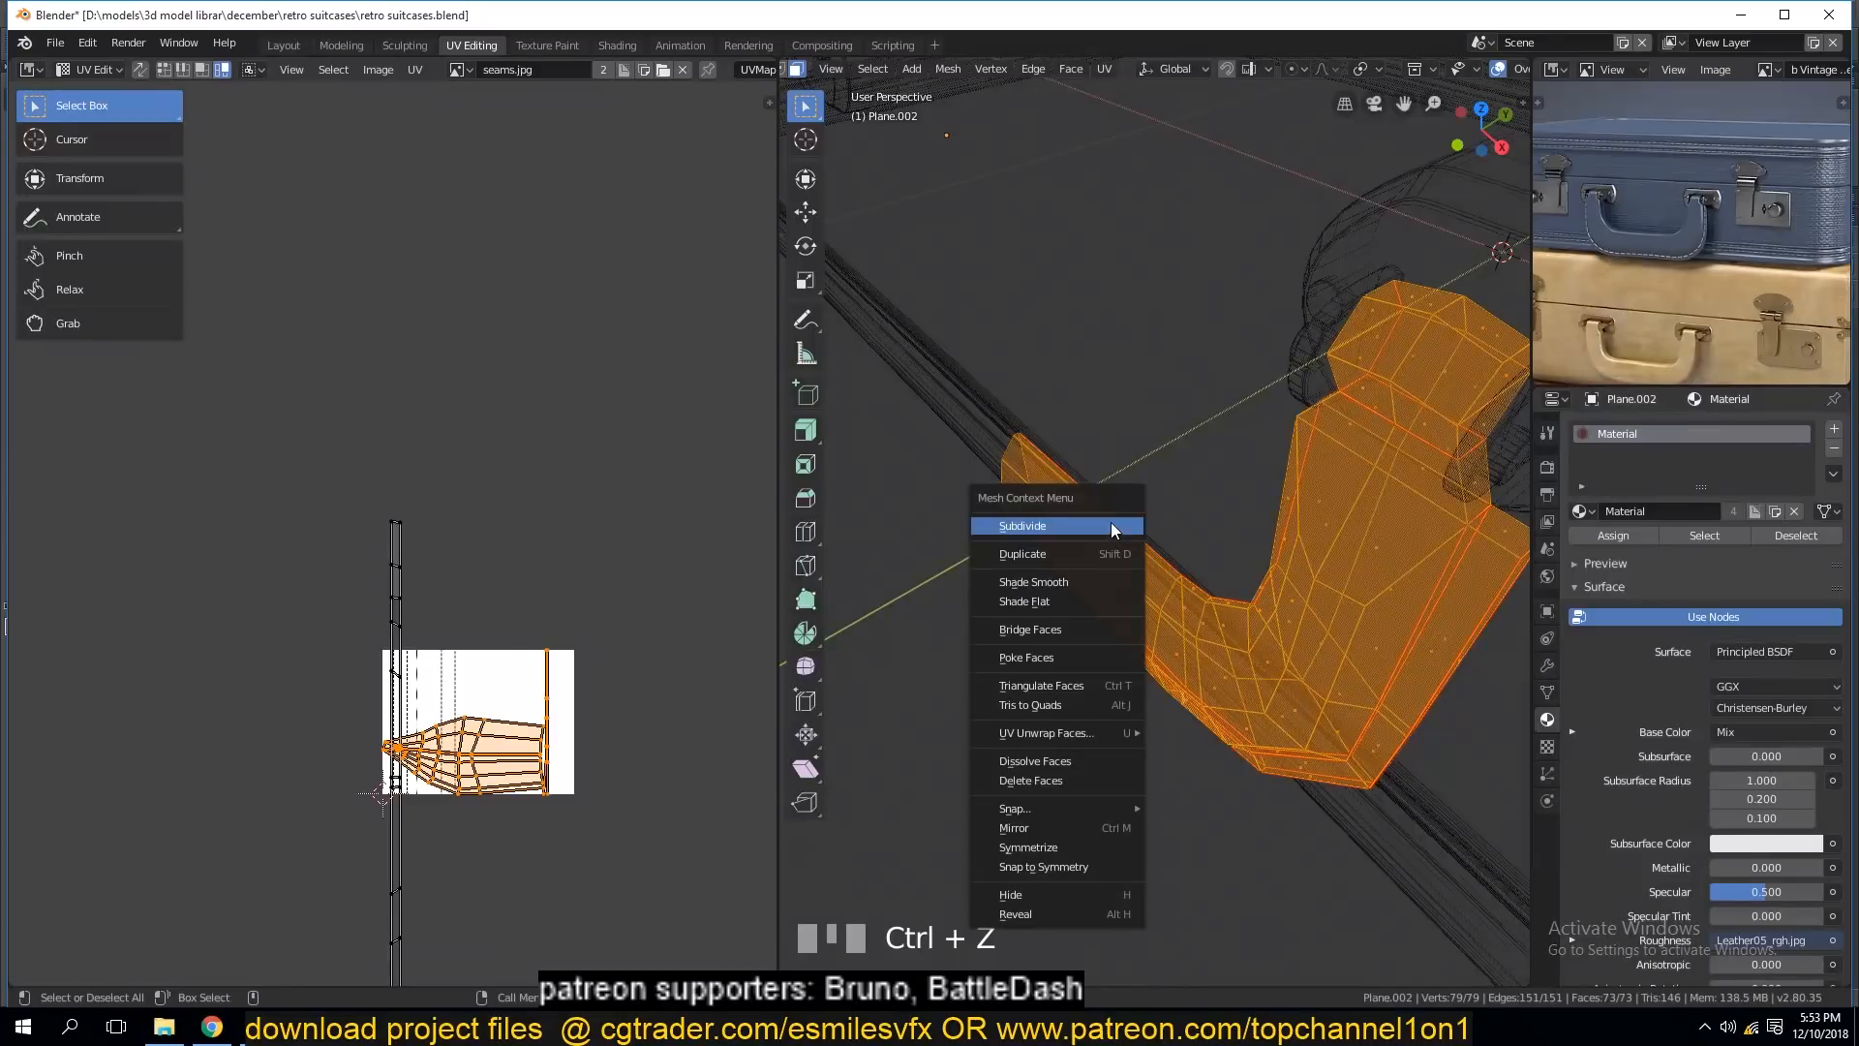
pyautogui.click(1092, 376)
pyautogui.hotkey('ctrl', 'z')
pyautogui.press('u')
pyautogui.click(1130, 469)
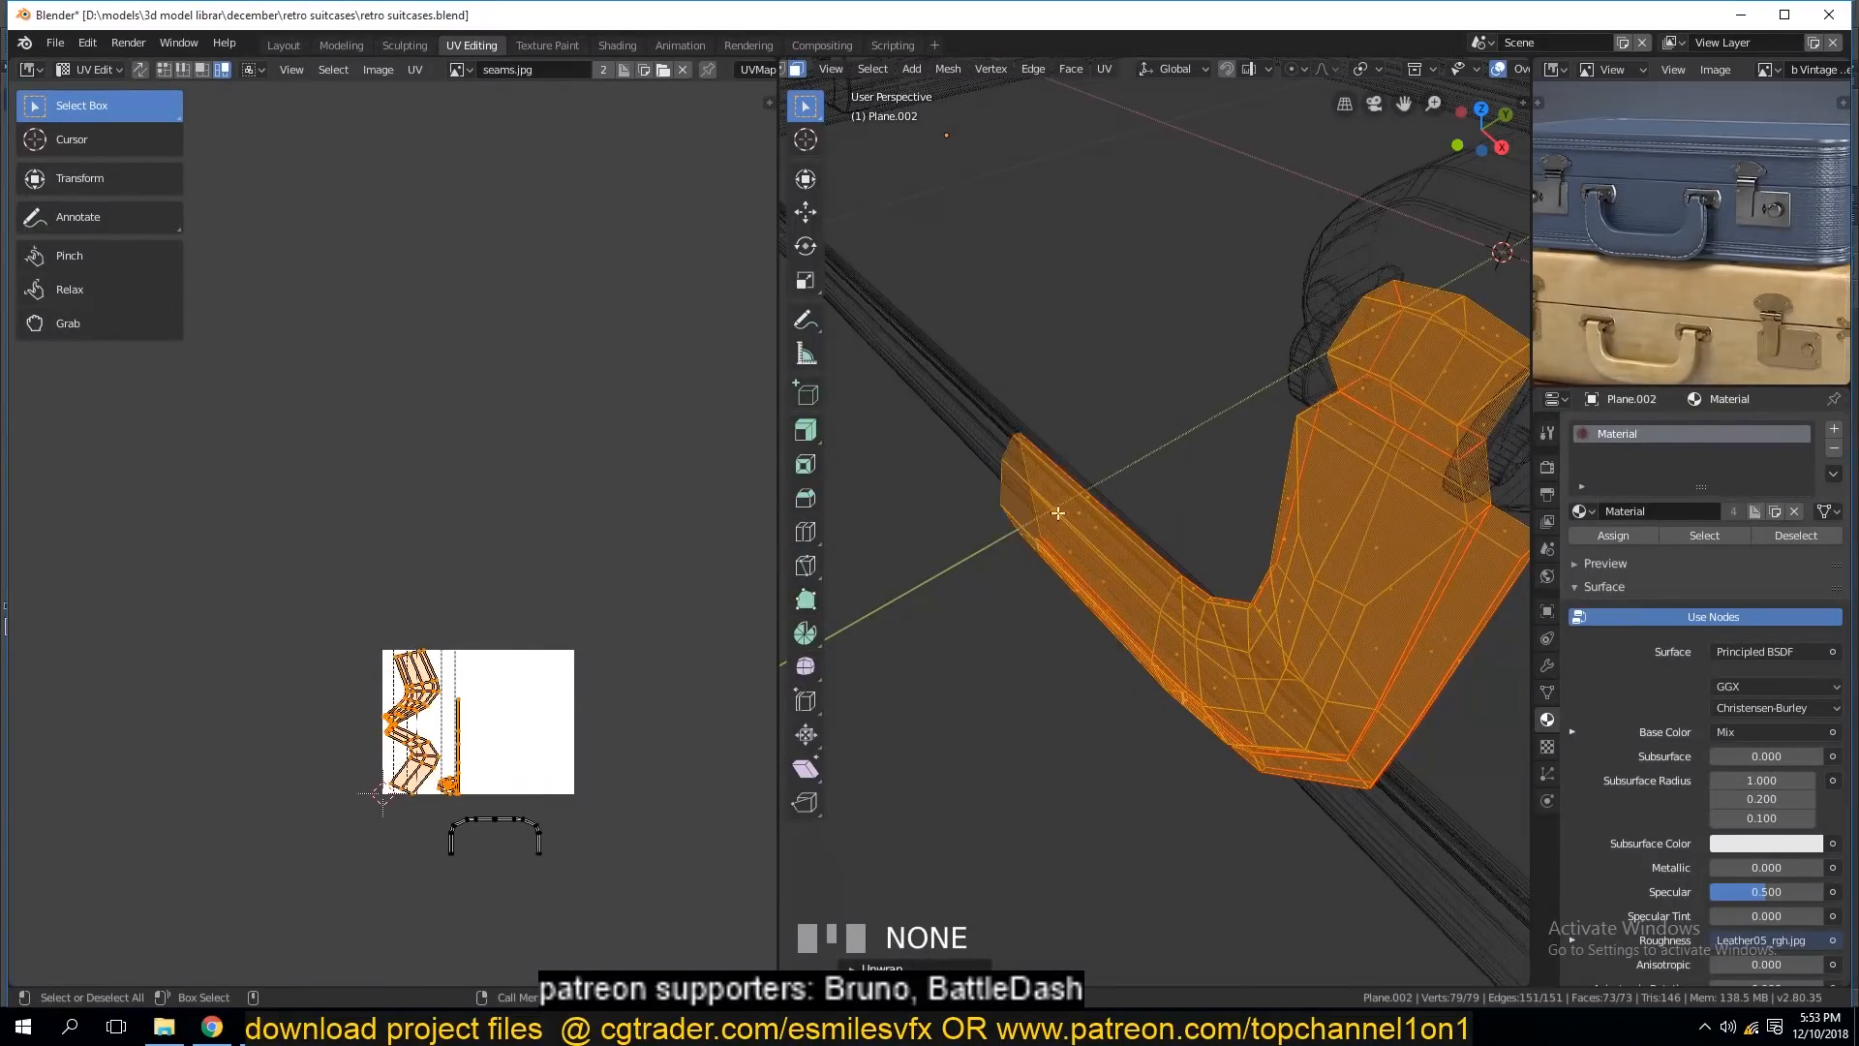
pyautogui.scroll(2, 489, 799)
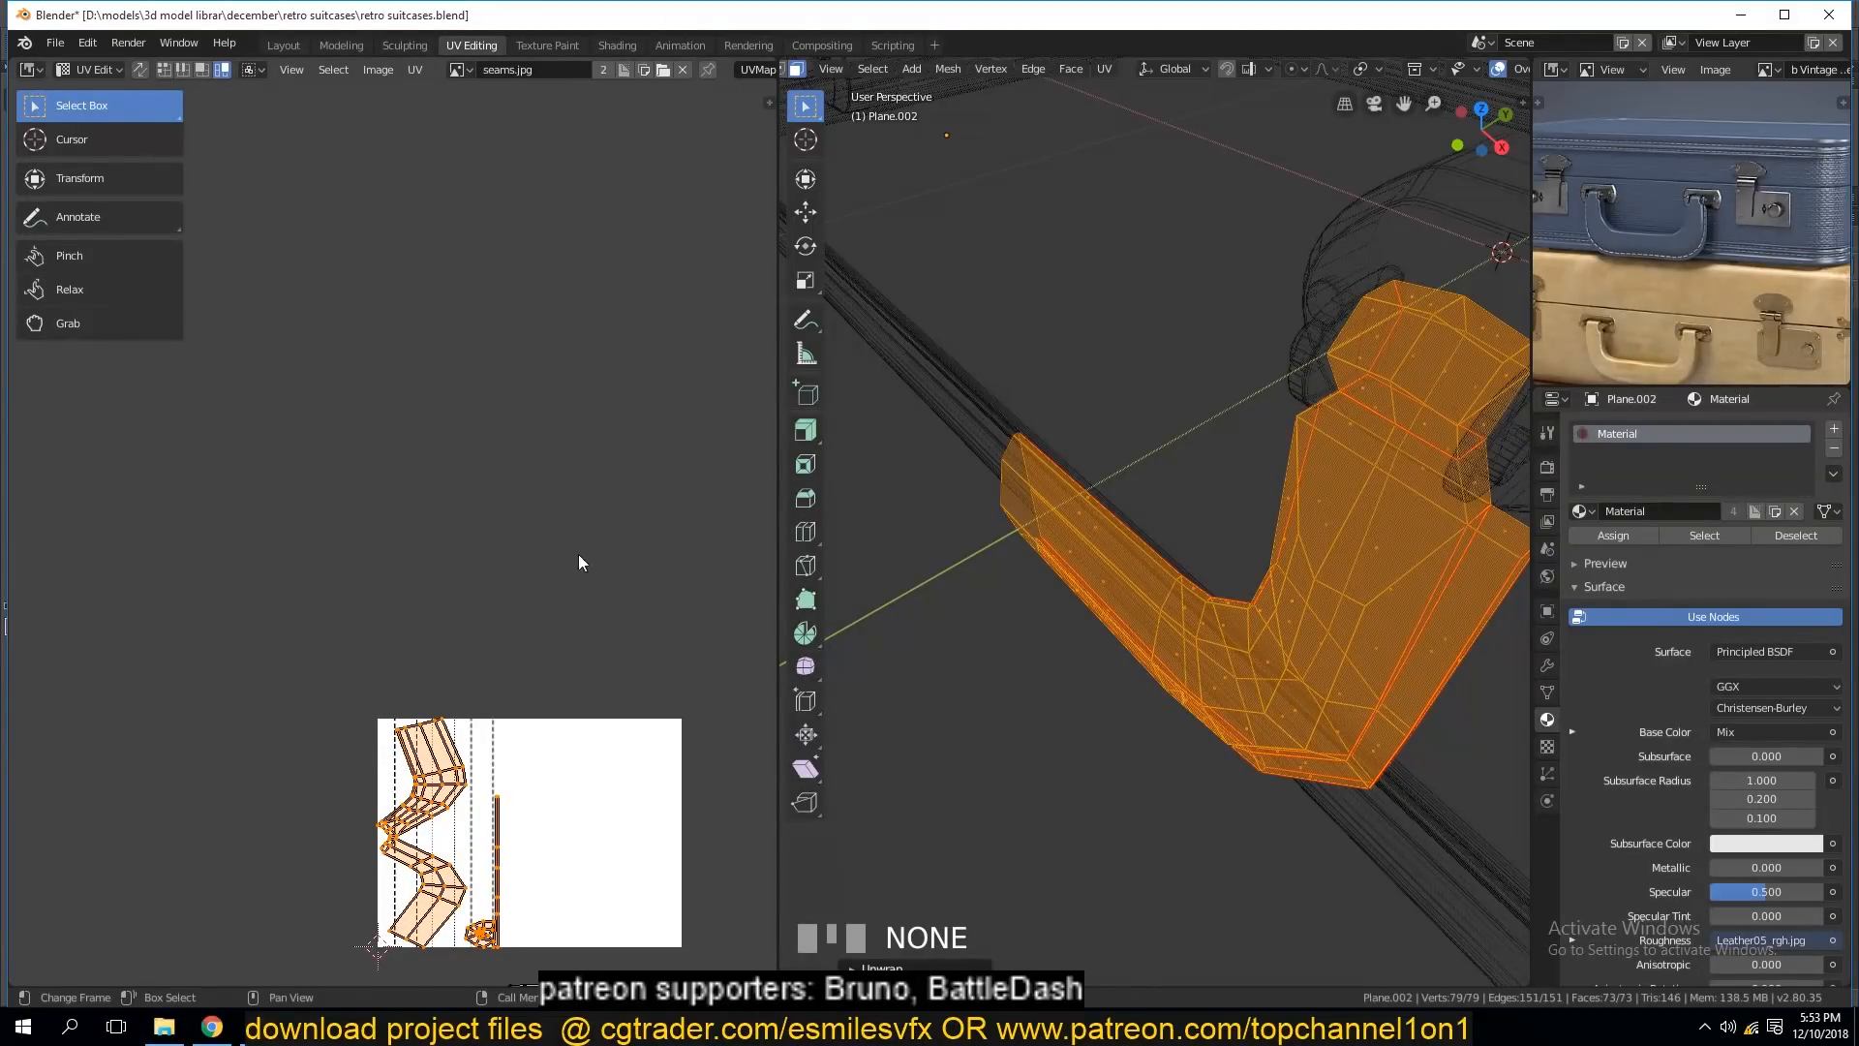
pyautogui.hotkey('ctrl', 'z')
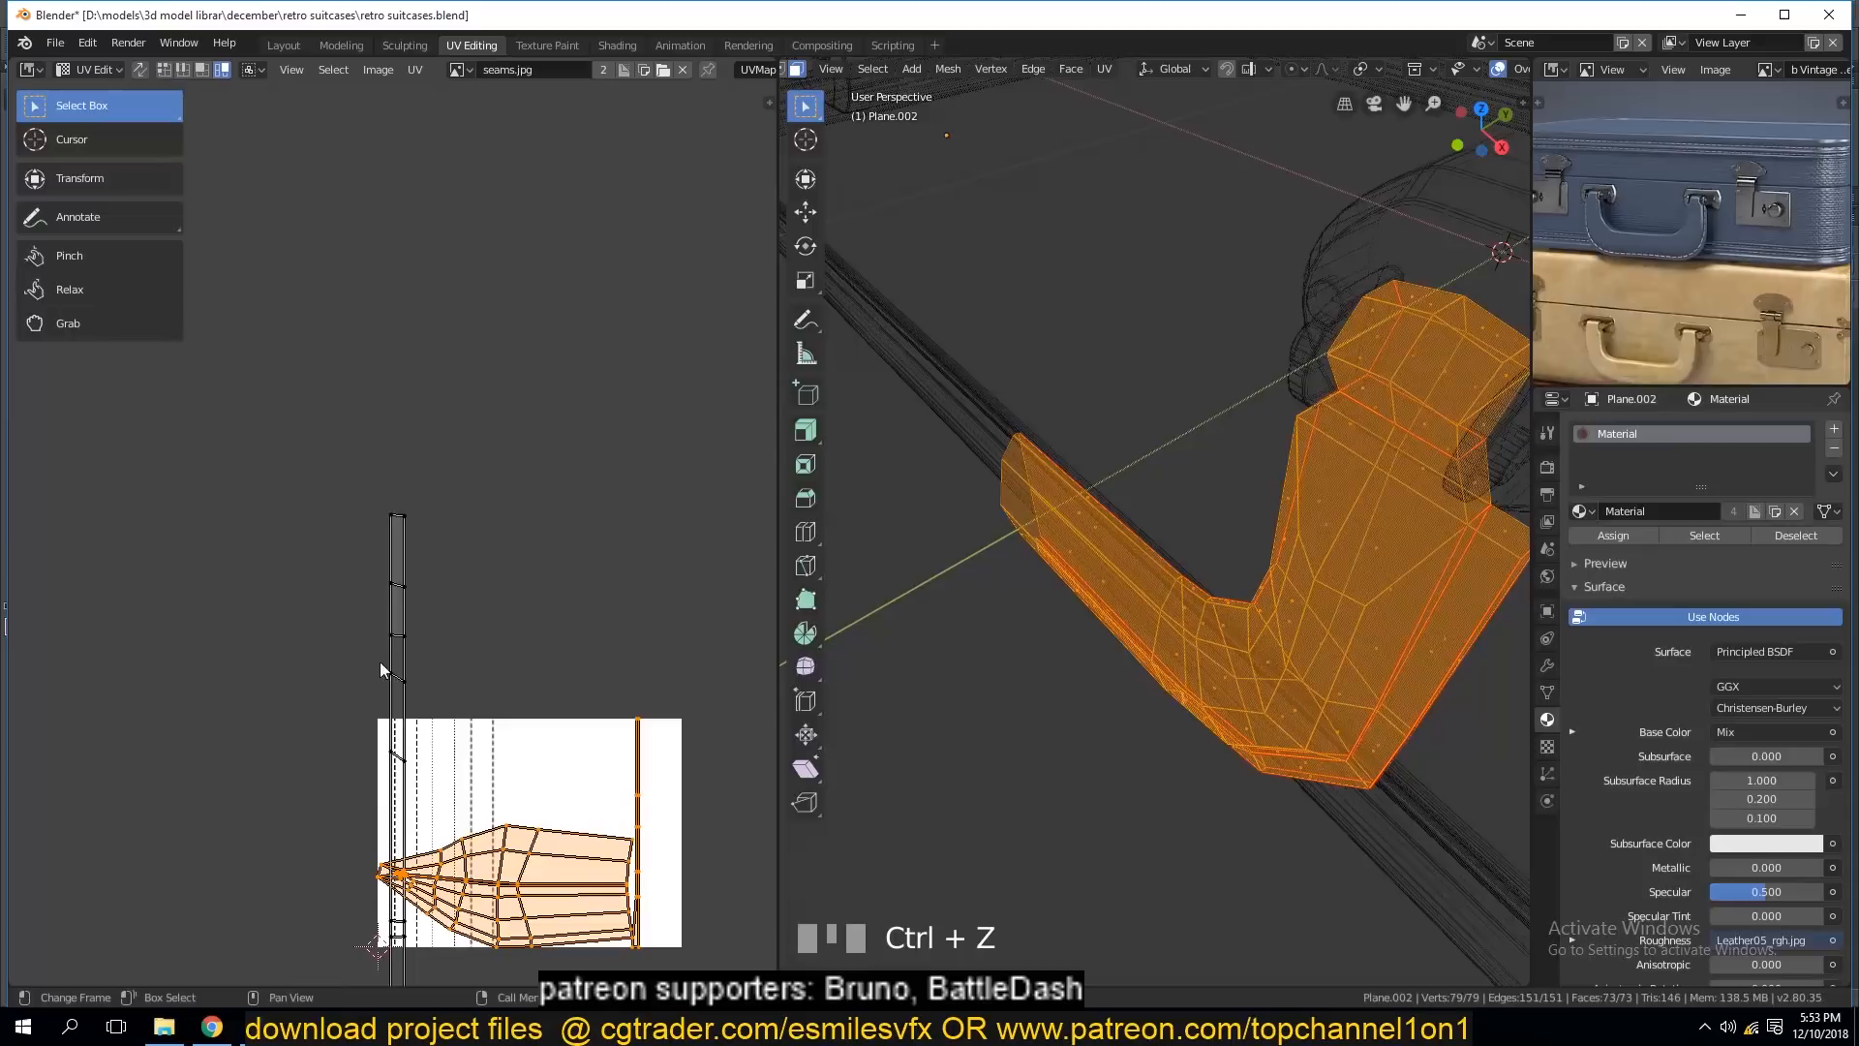
# Select the stitched strip's UV island and pin all its vertices.
pyautogui.click(388, 621)
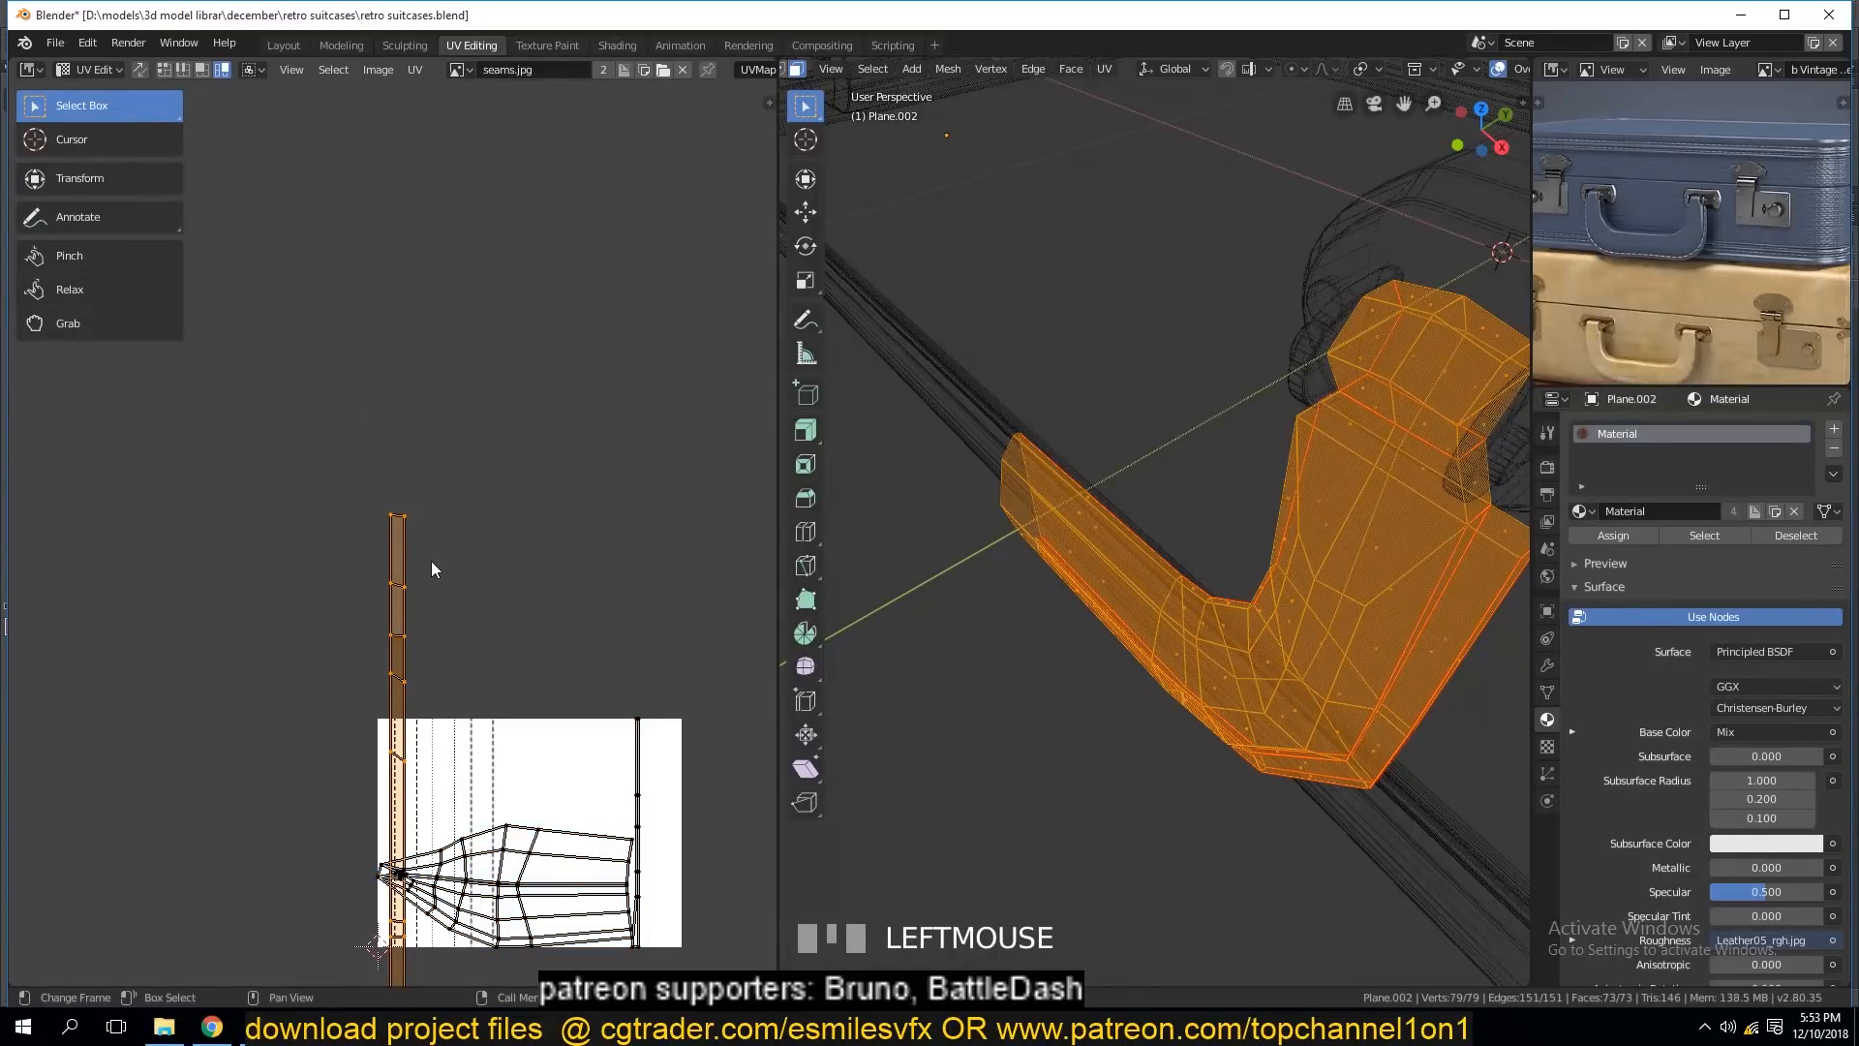
pyautogui.press('p')
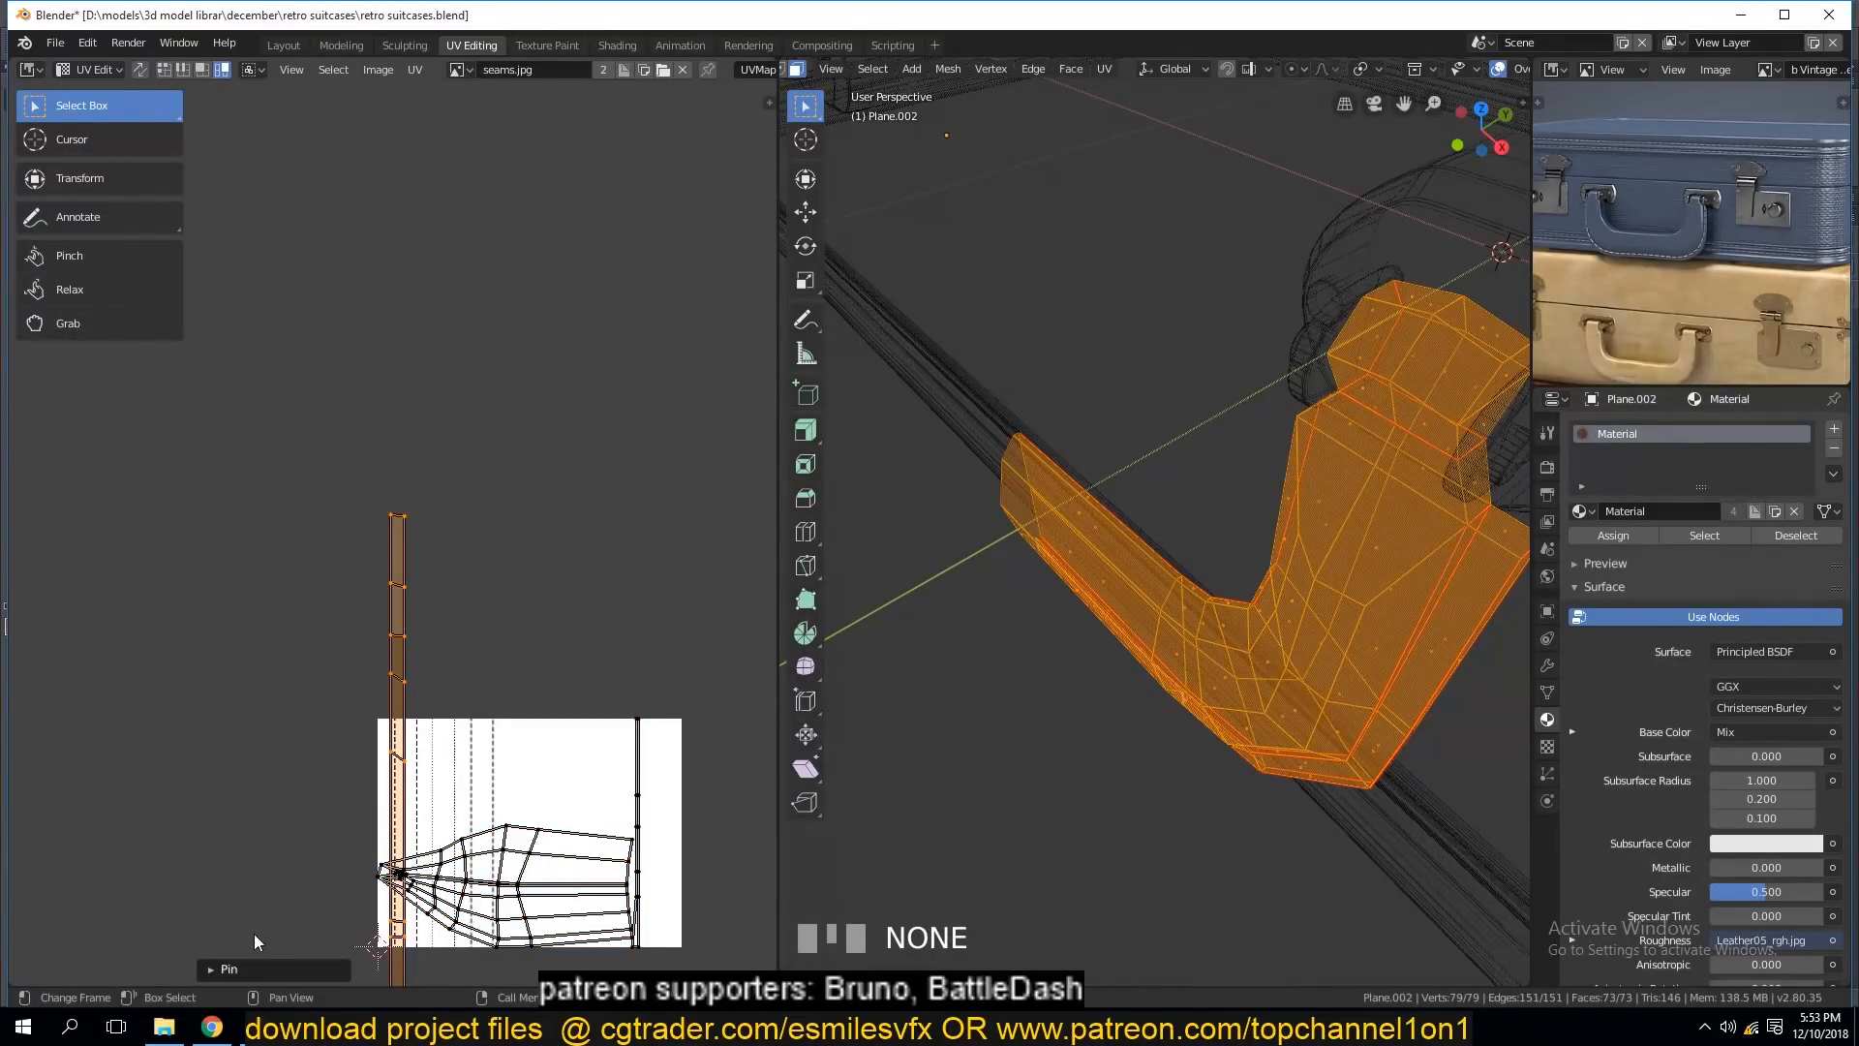
pyautogui.press('Tab')
pyautogui.press('Tab')
pyautogui.scroll(3, 388, 581)
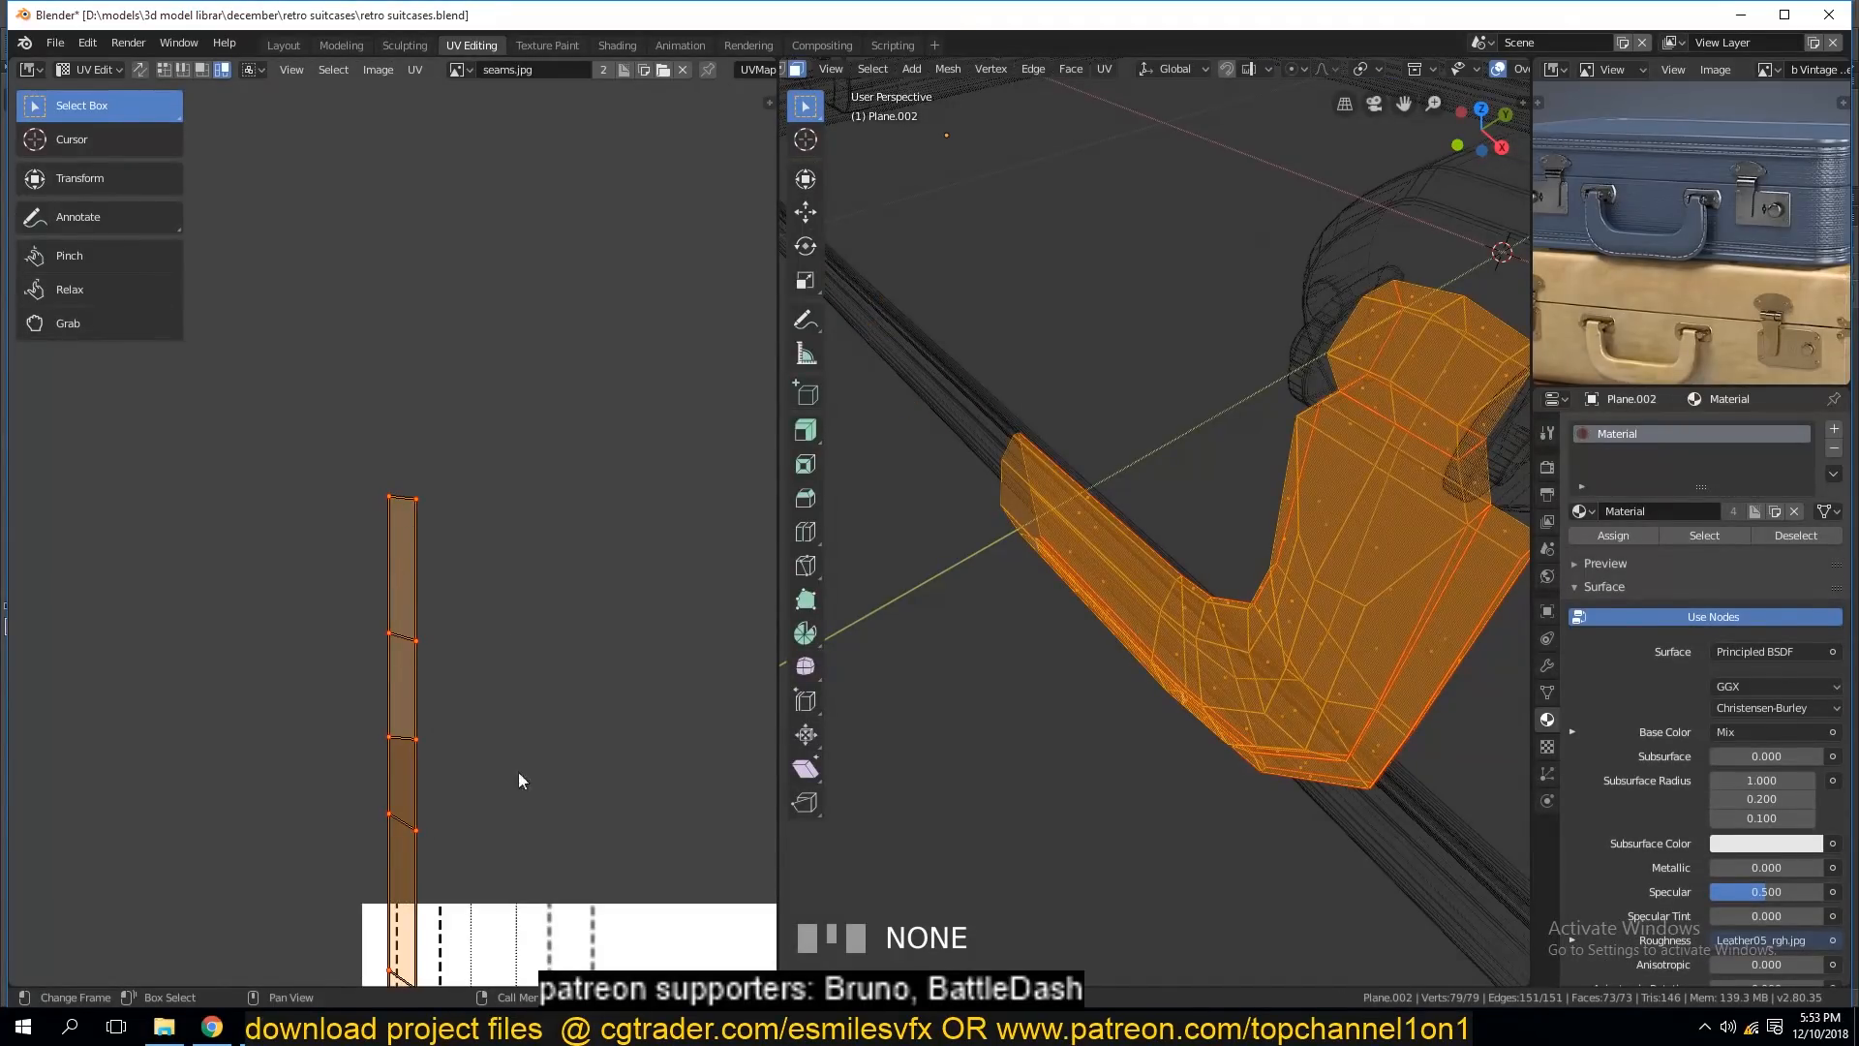
pyautogui.scroll(-3, 405, 833)
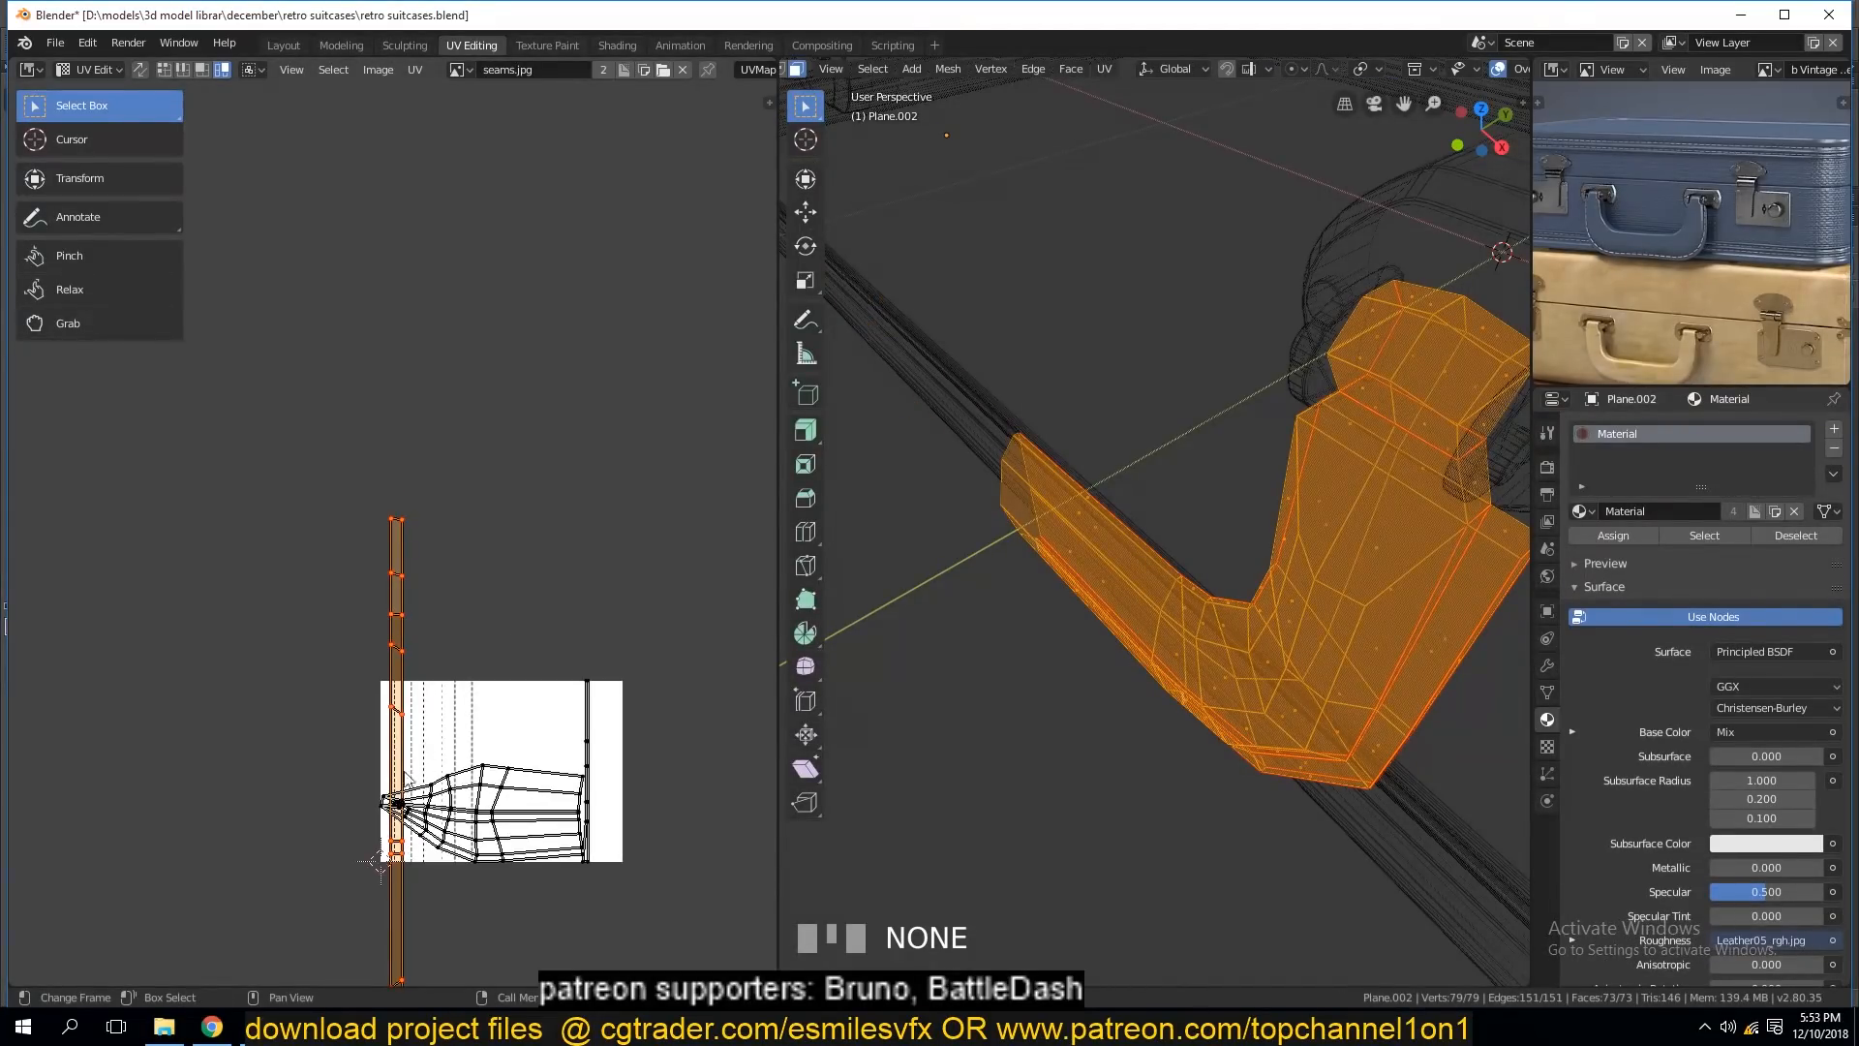
# Select all of the handle's UVs and unwrap them with the strip pinned.
pyautogui.click(503, 823)
pyautogui.press('a')
pyautogui.press('e')
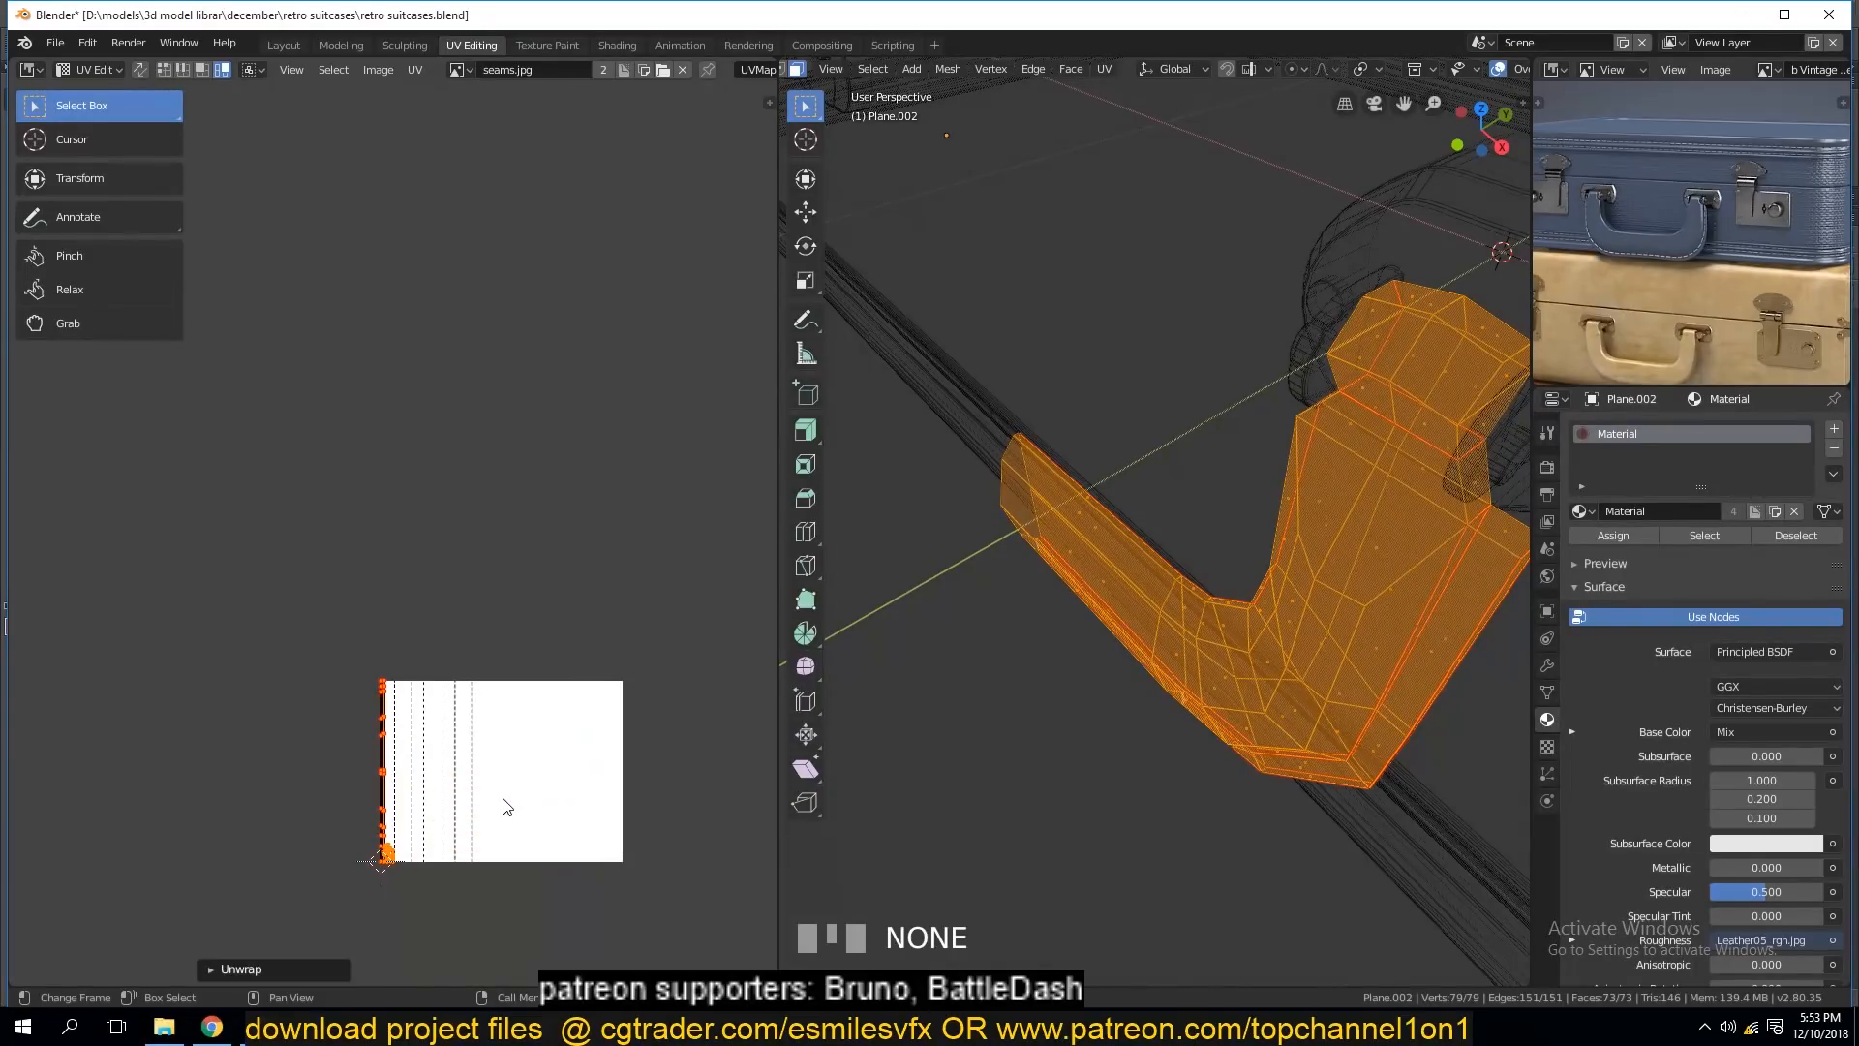
# Scale up the unwrapped handle UVs and move the strip back over the first stitch line of seams.jpg.
pyautogui.scroll(1, 452, 821)
pyautogui.press('s')
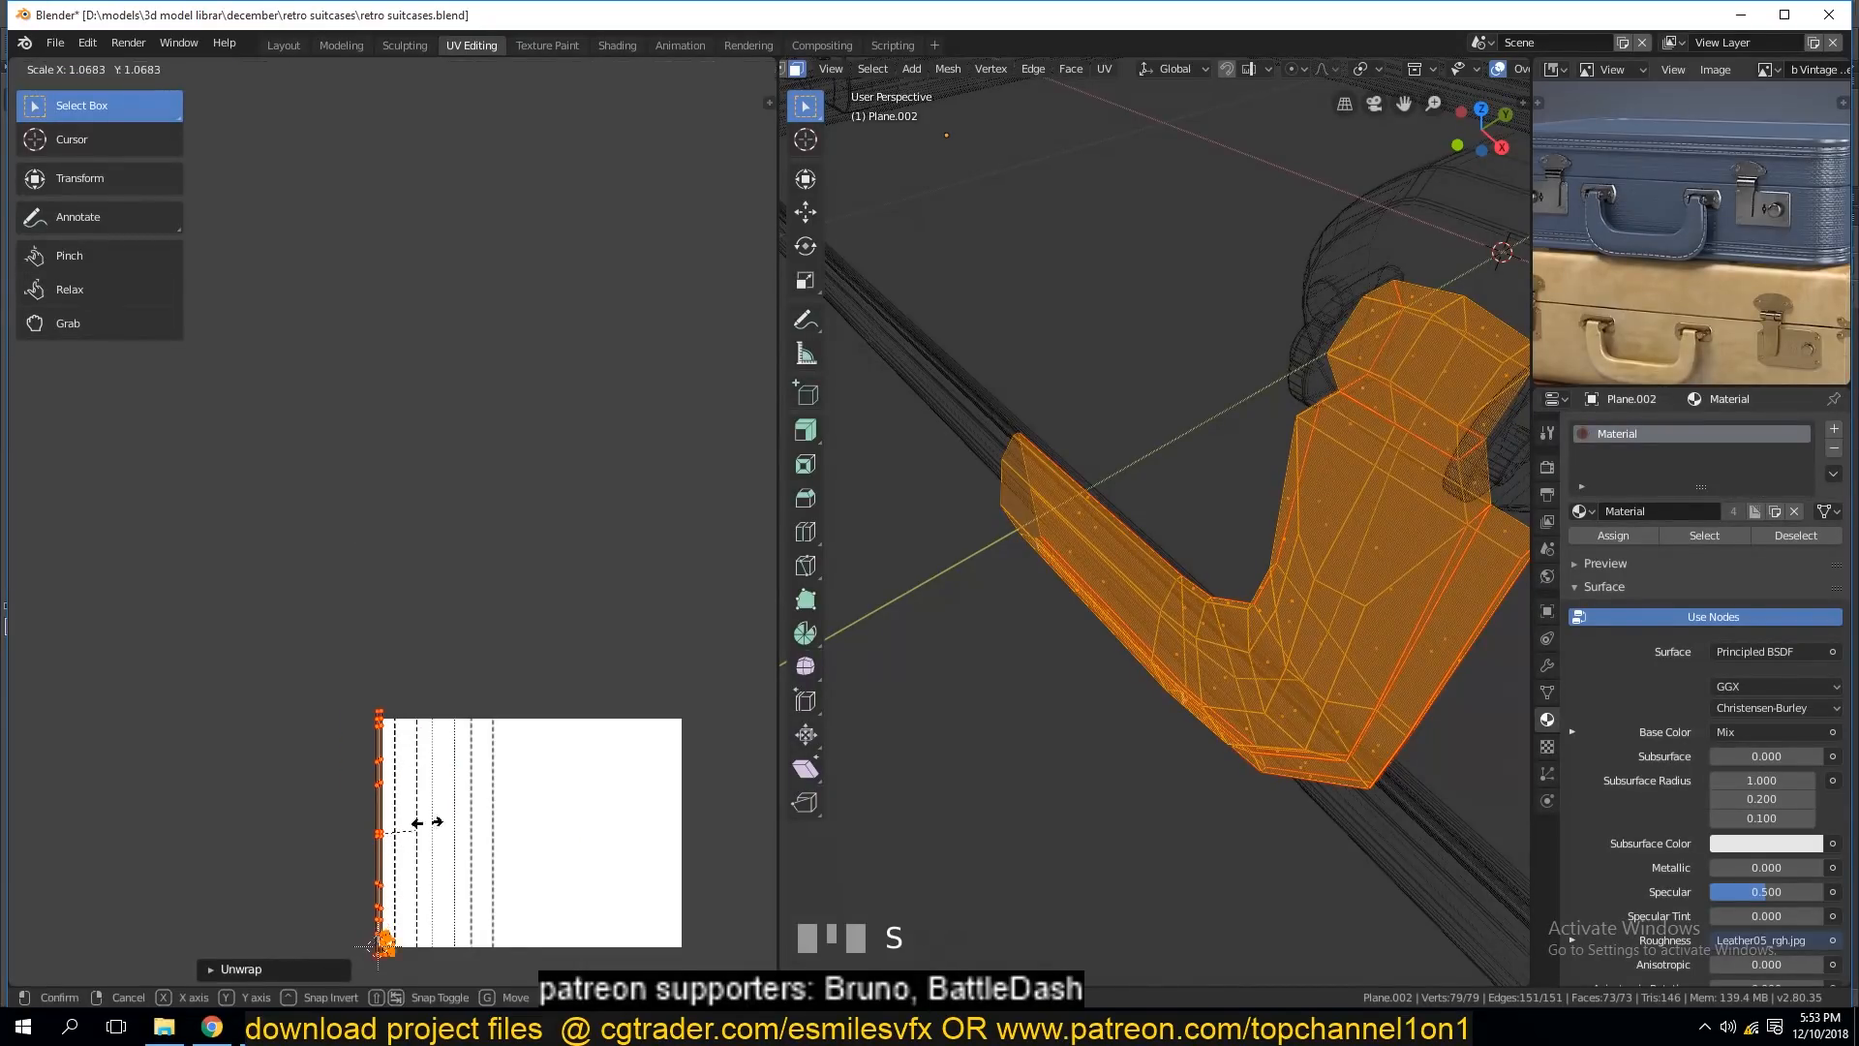
pyautogui.click(491, 775)
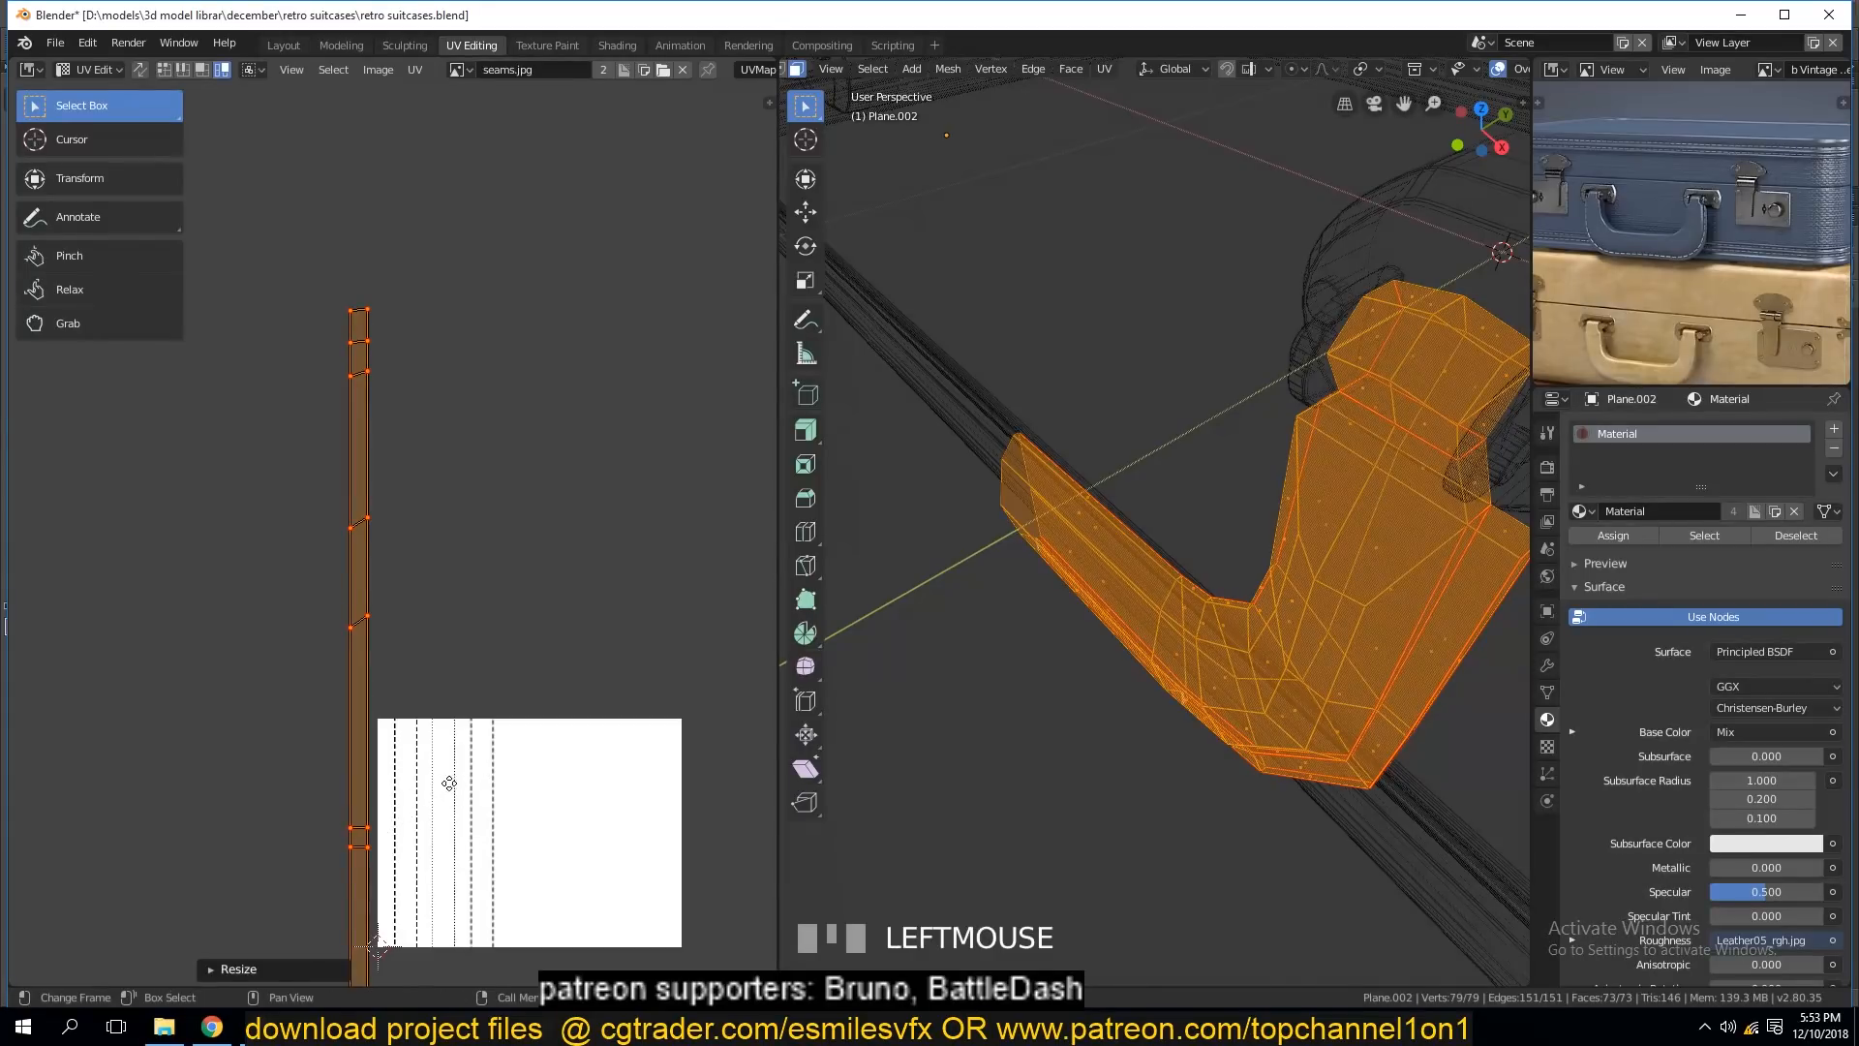
pyautogui.press('g')
pyautogui.click(473, 777)
pyautogui.hscroll(5, 1472, 76)
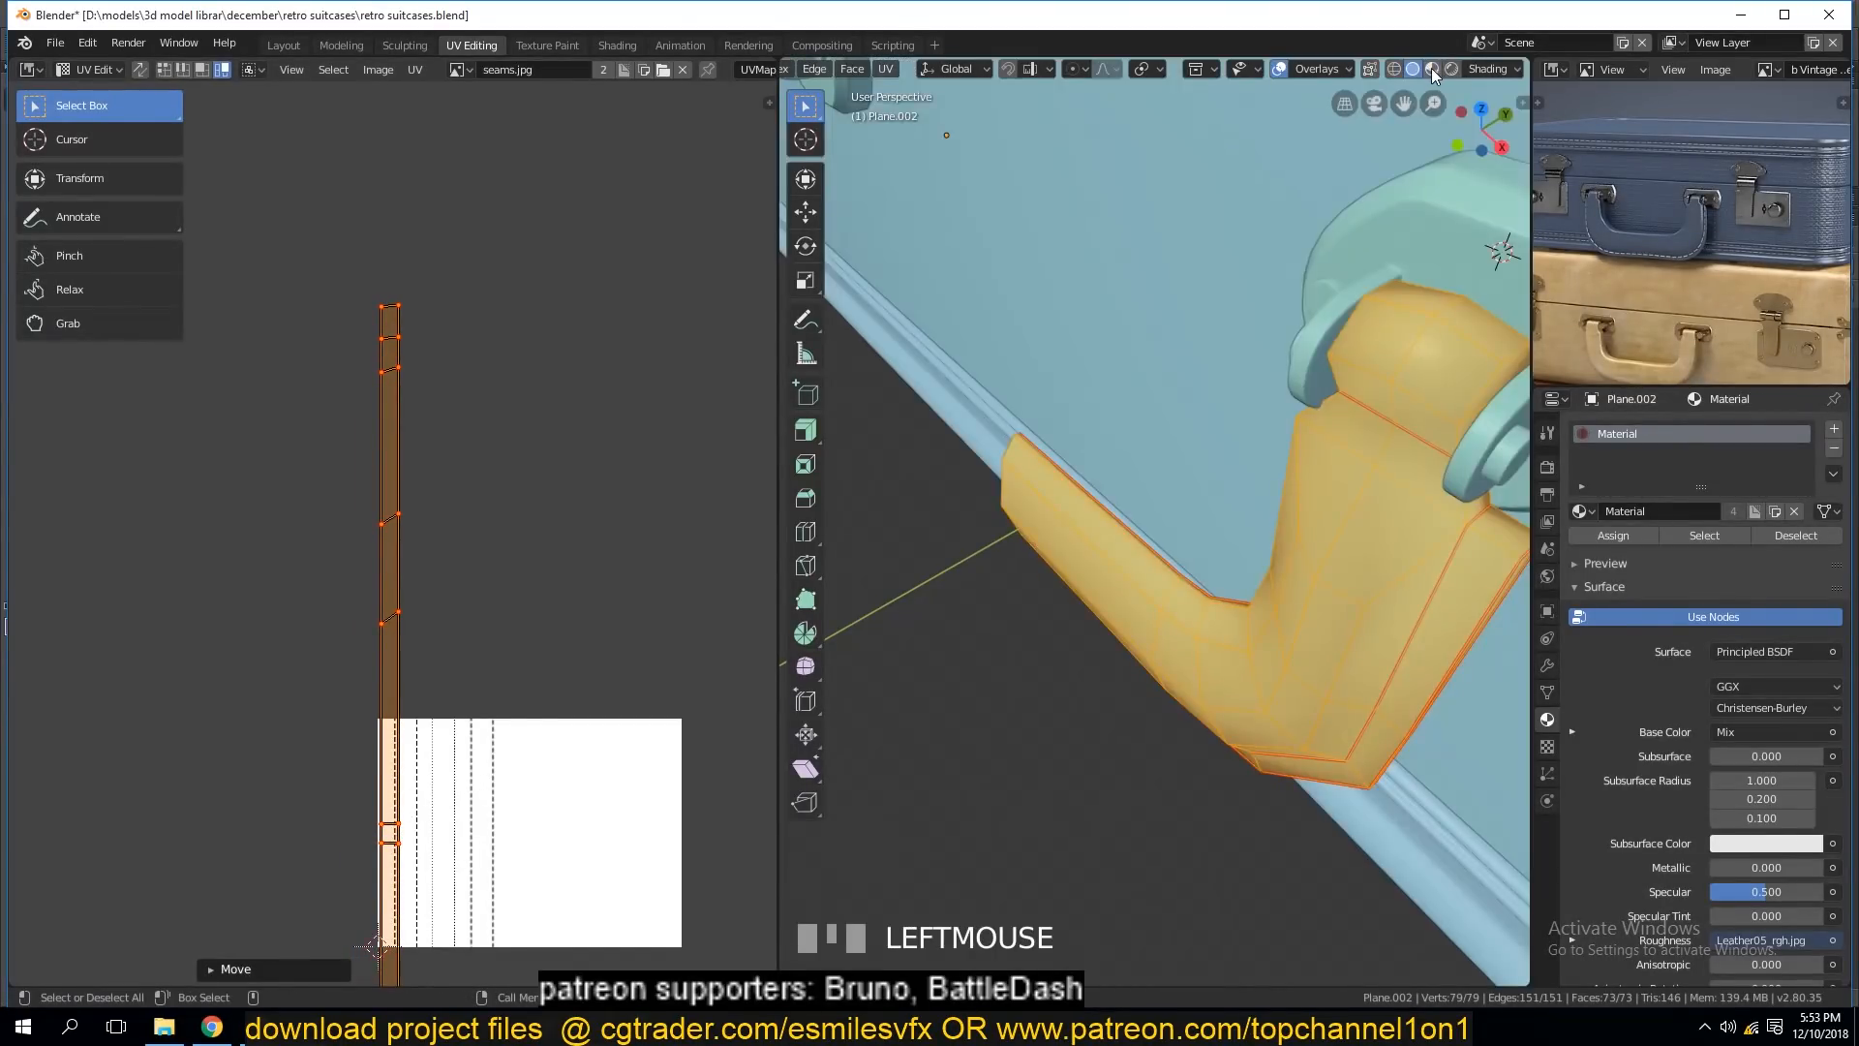
# Preview the handle with its materials and shift its UVs so the pinned strip sits on a stitch line of seams.jpg.
pyautogui.click(1432, 69)
pyautogui.scroll(-2, 1066, 319)
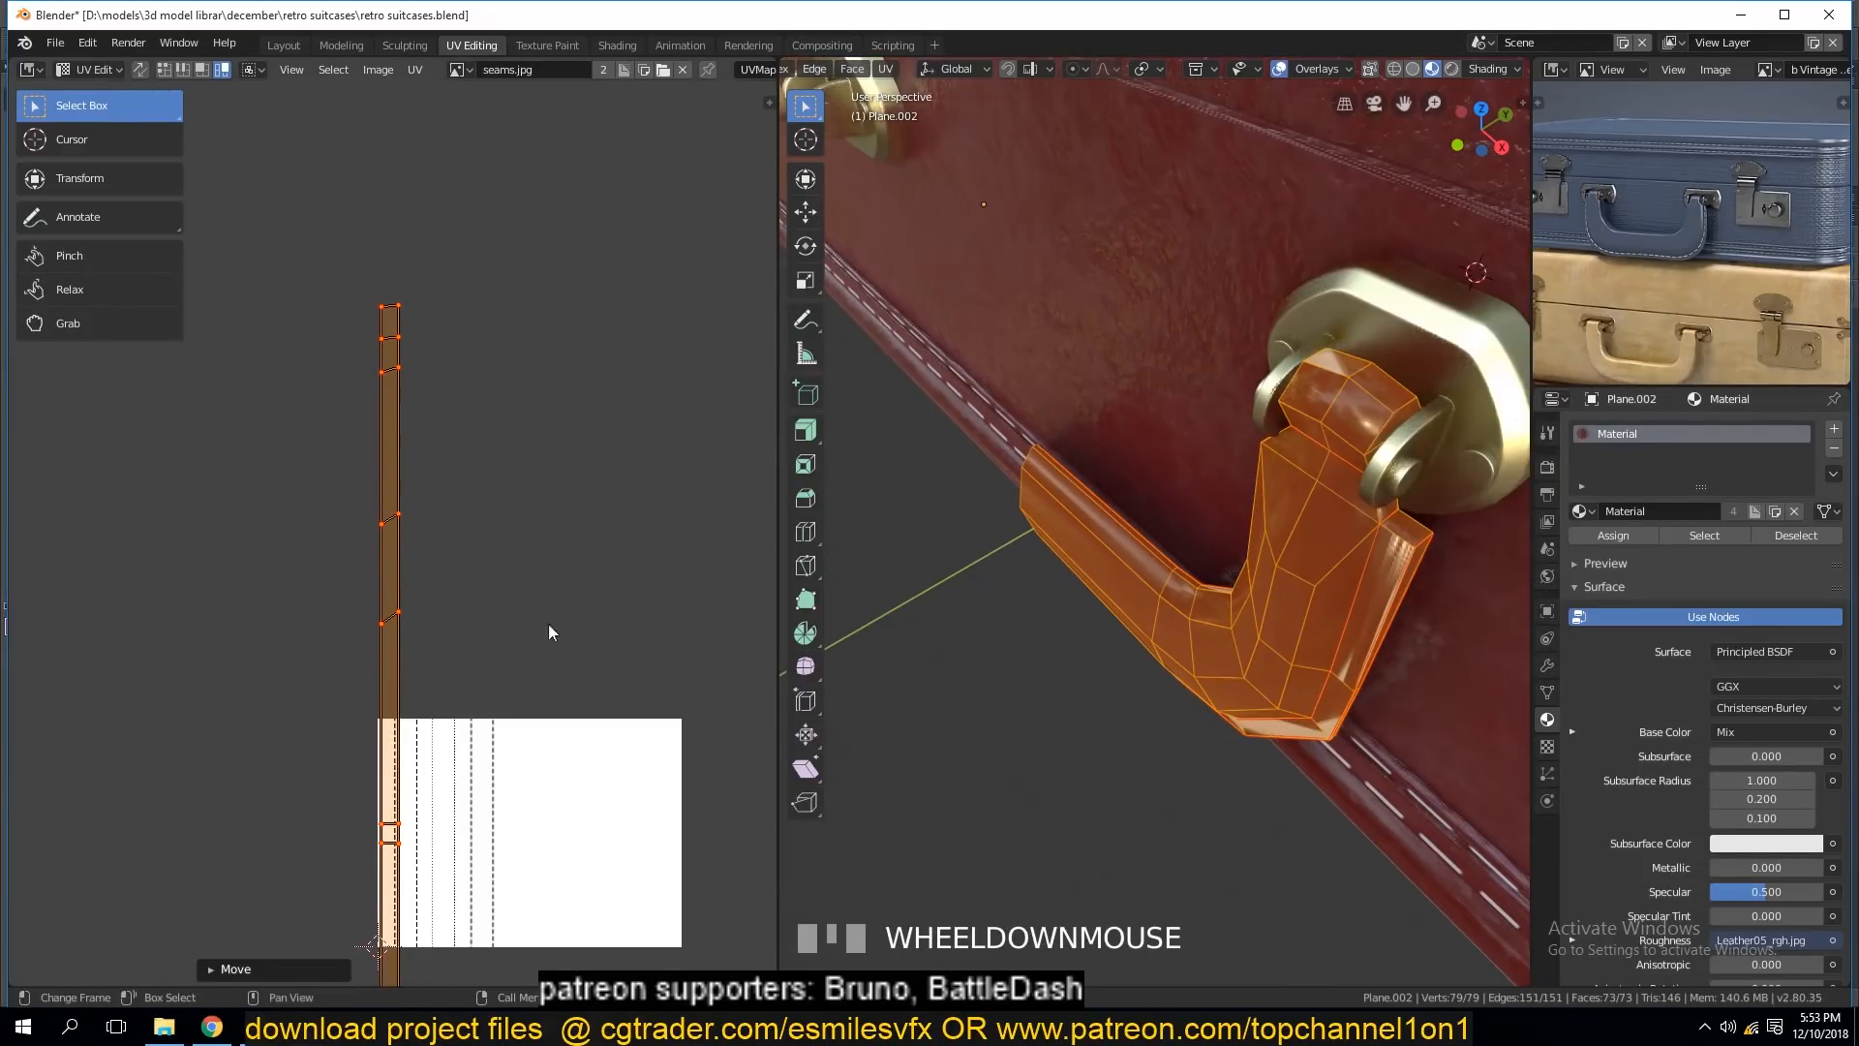
pyautogui.press('g')
pyautogui.click(417, 751)
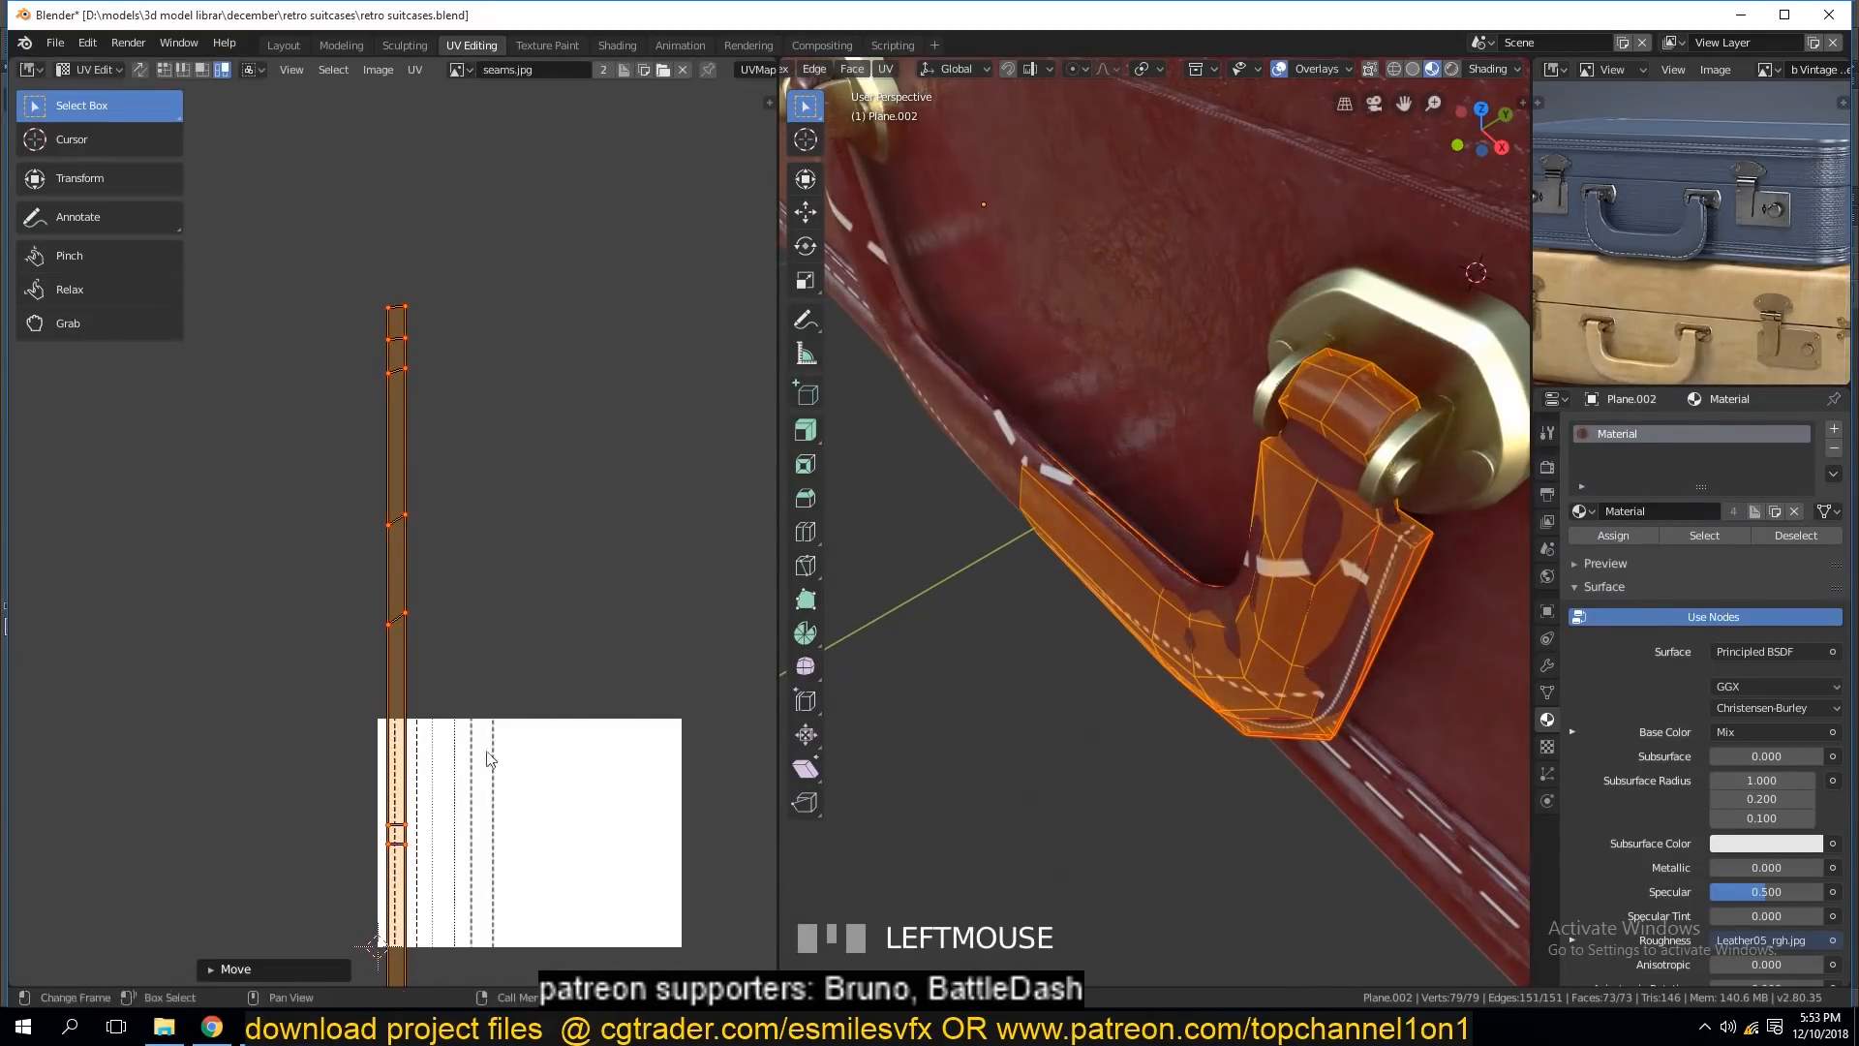
pyautogui.press('`')
pyautogui.scroll(3, 1233, 549)
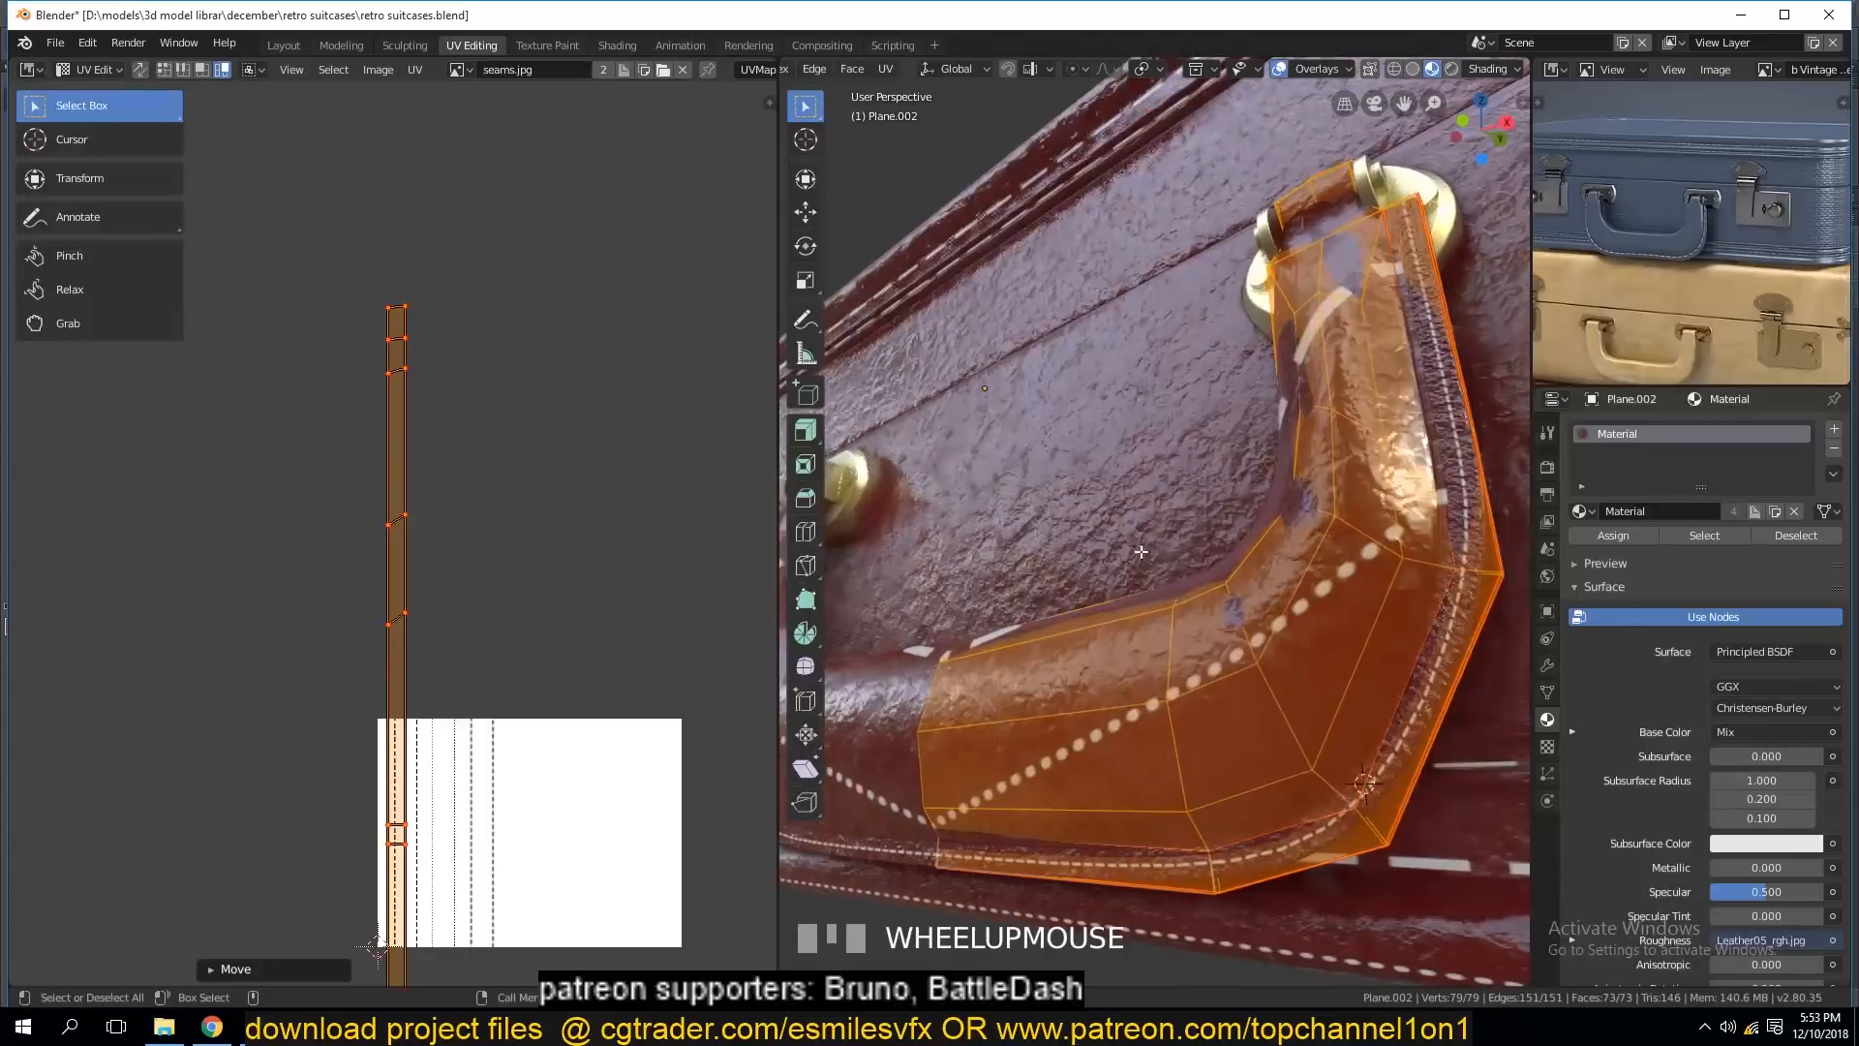
pyautogui.press('g')
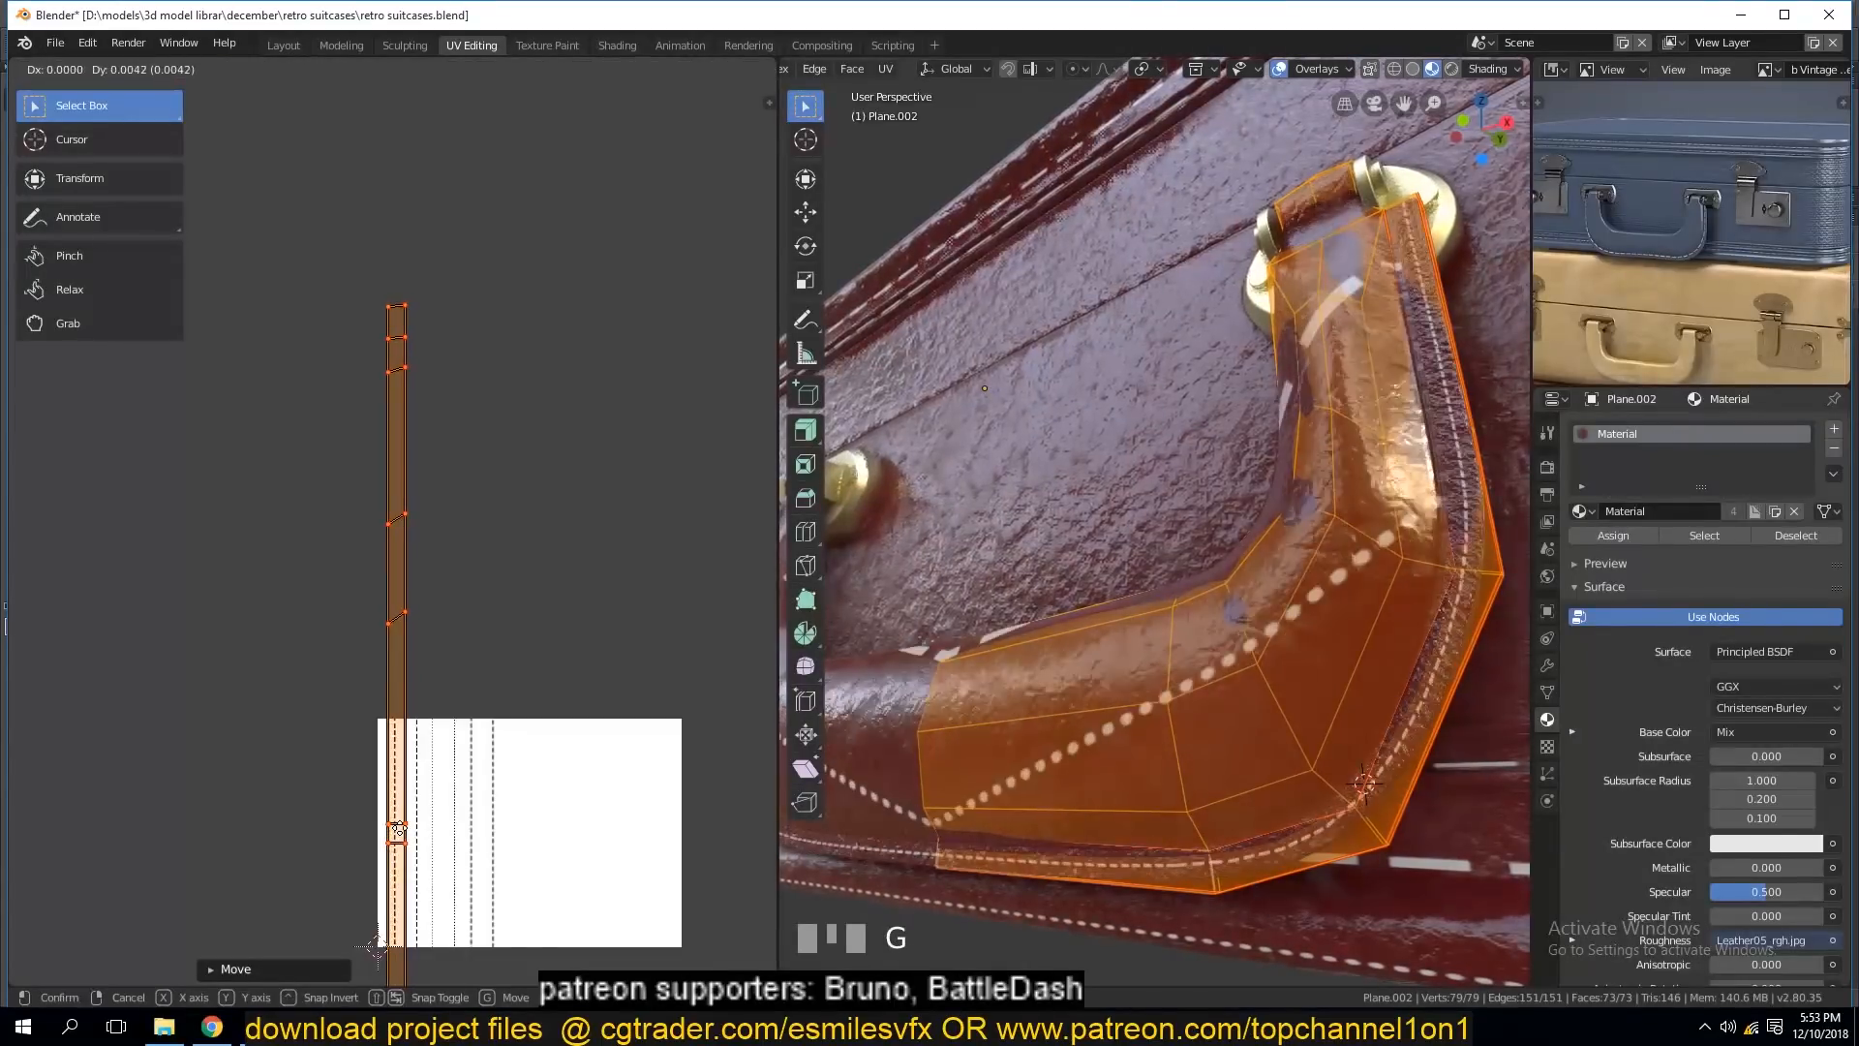
pyautogui.click(403, 833)
# Move the handle's remaining UV islands off the stitch lines onto the blank area of seams.jpg and scale them up.
pyautogui.scroll(-3, 676, 763)
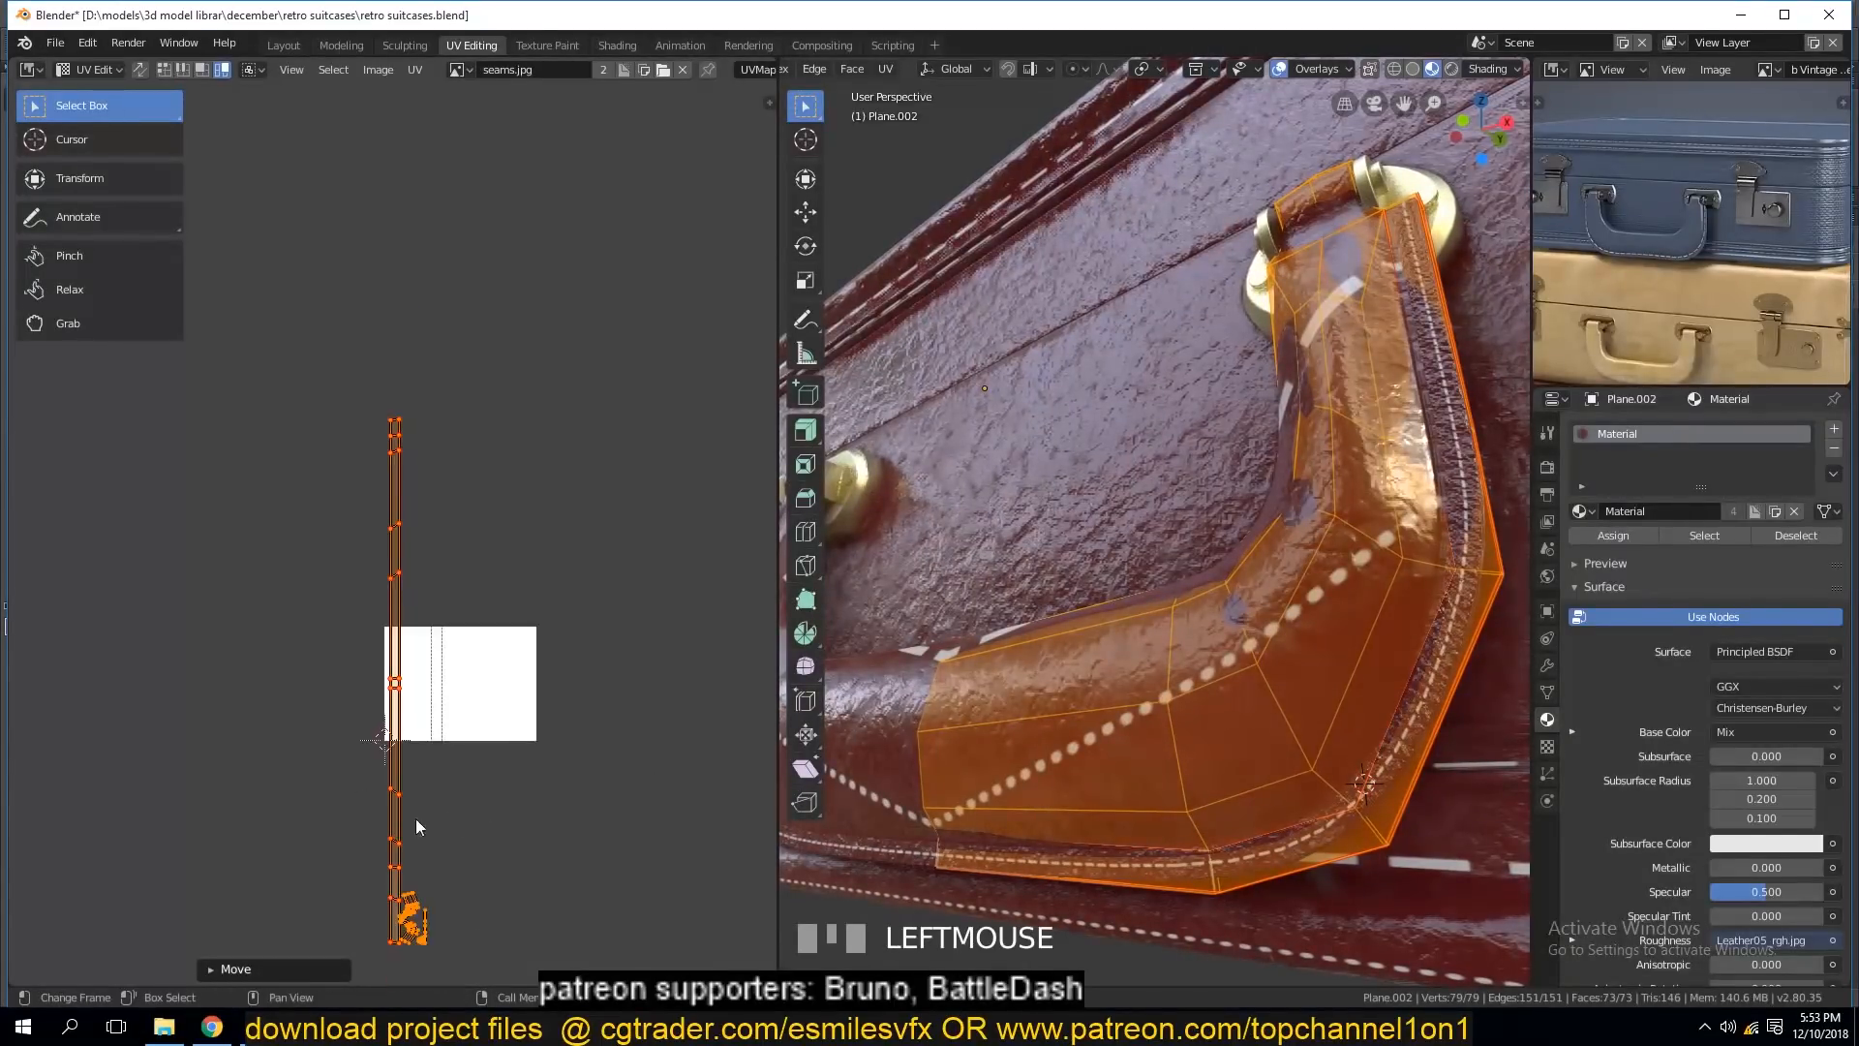
pyautogui.click(408, 907)
pyautogui.keyDown('shift'); pyautogui.click(420, 933); pyautogui.keyUp('shift')
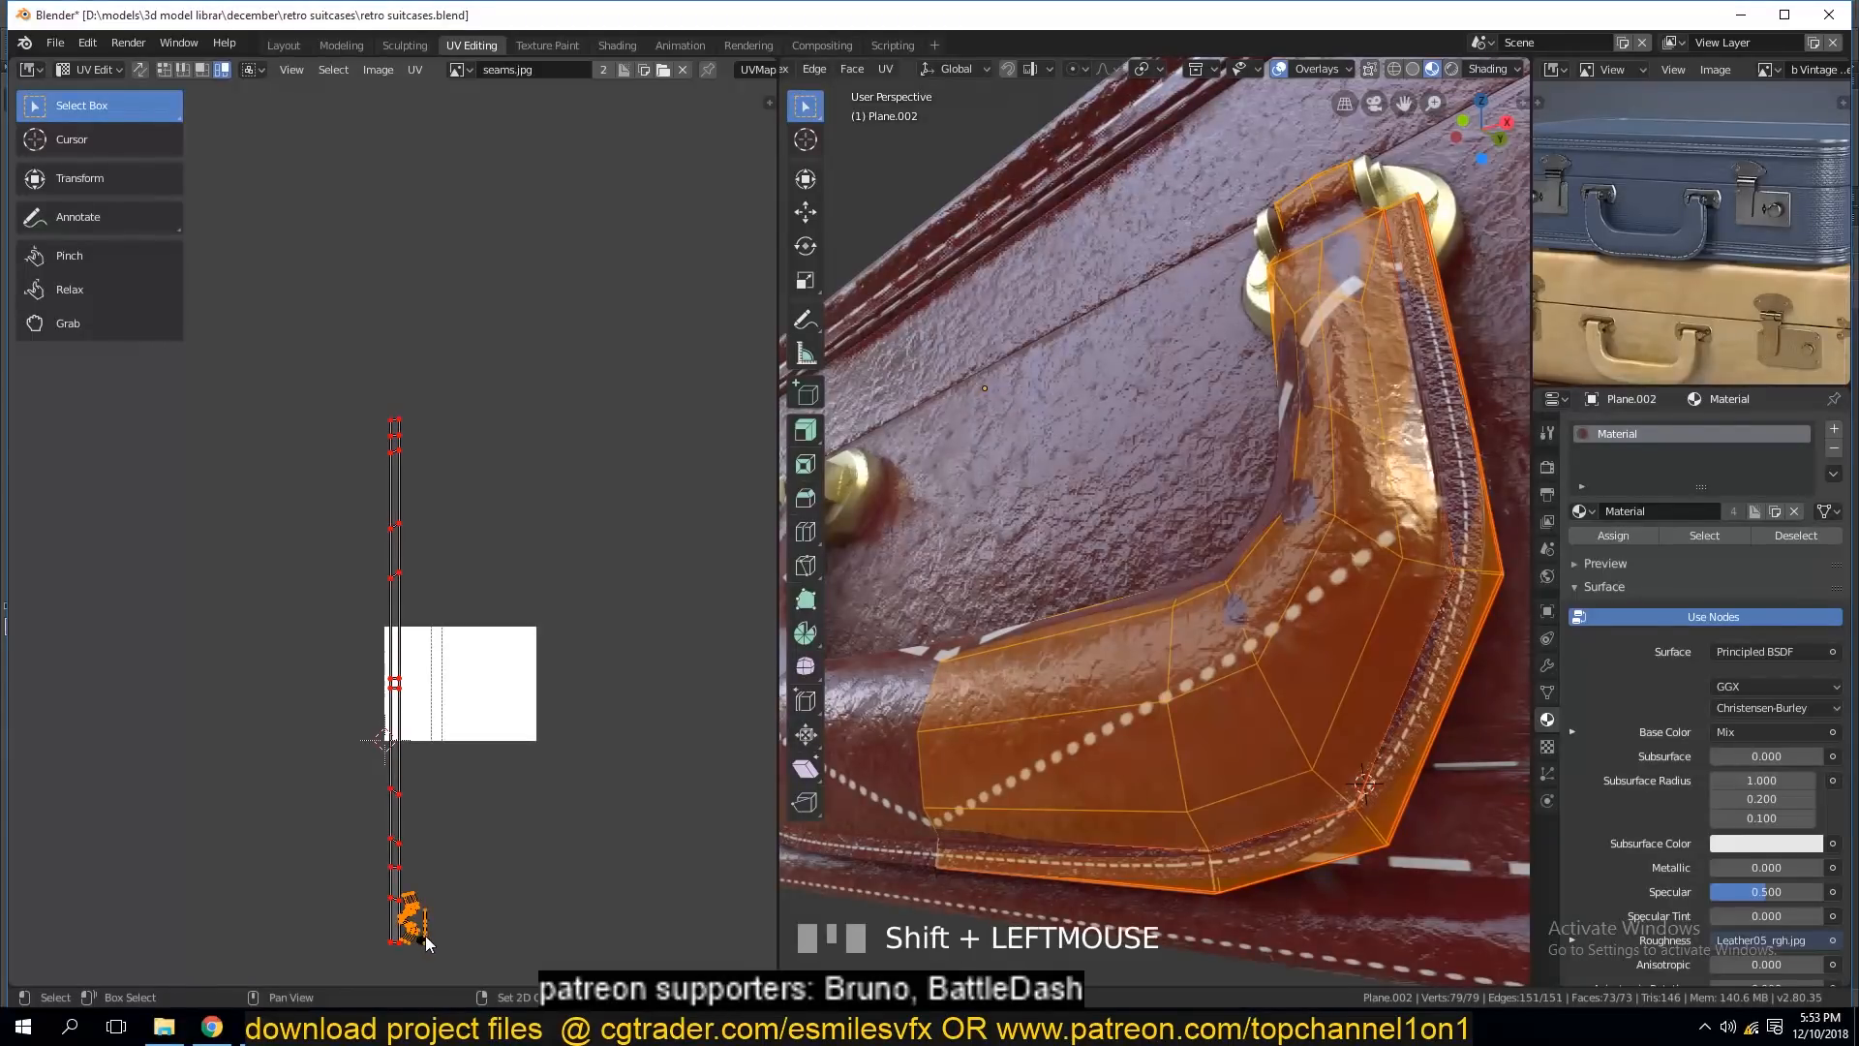
pyautogui.press('g')
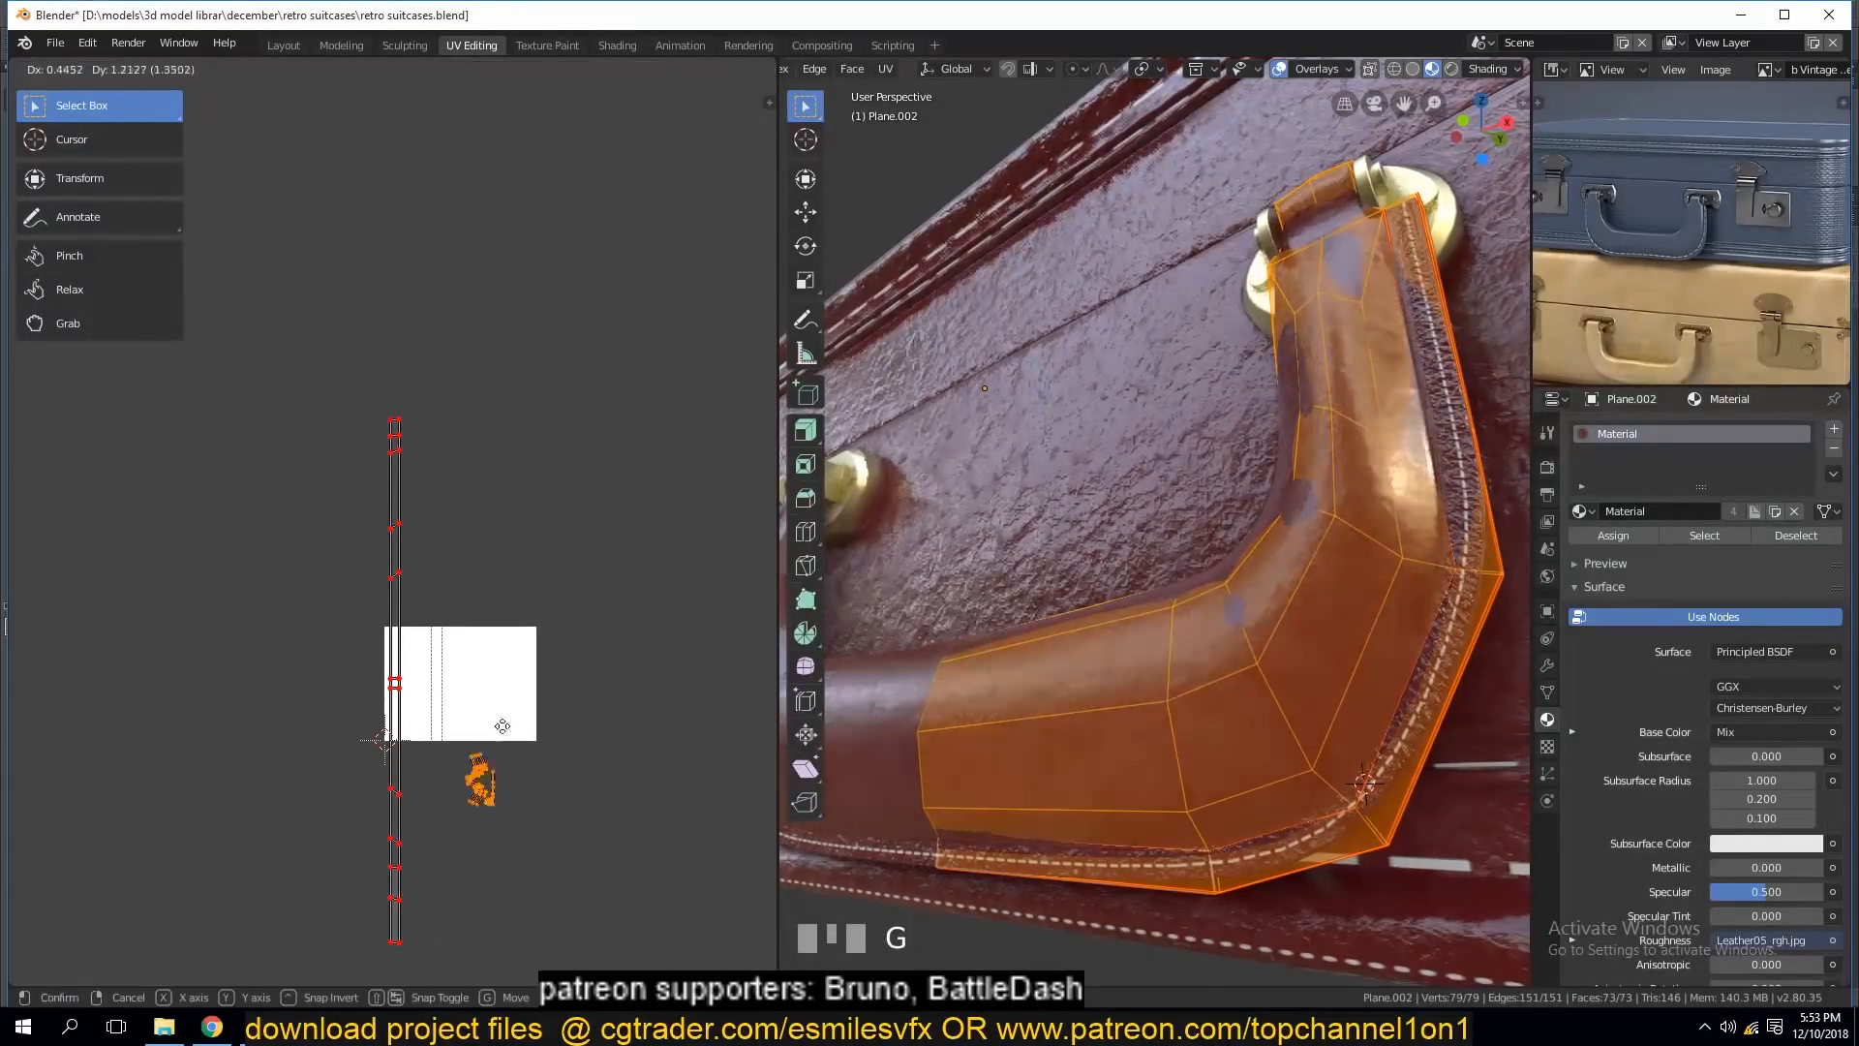
pyautogui.press('s')
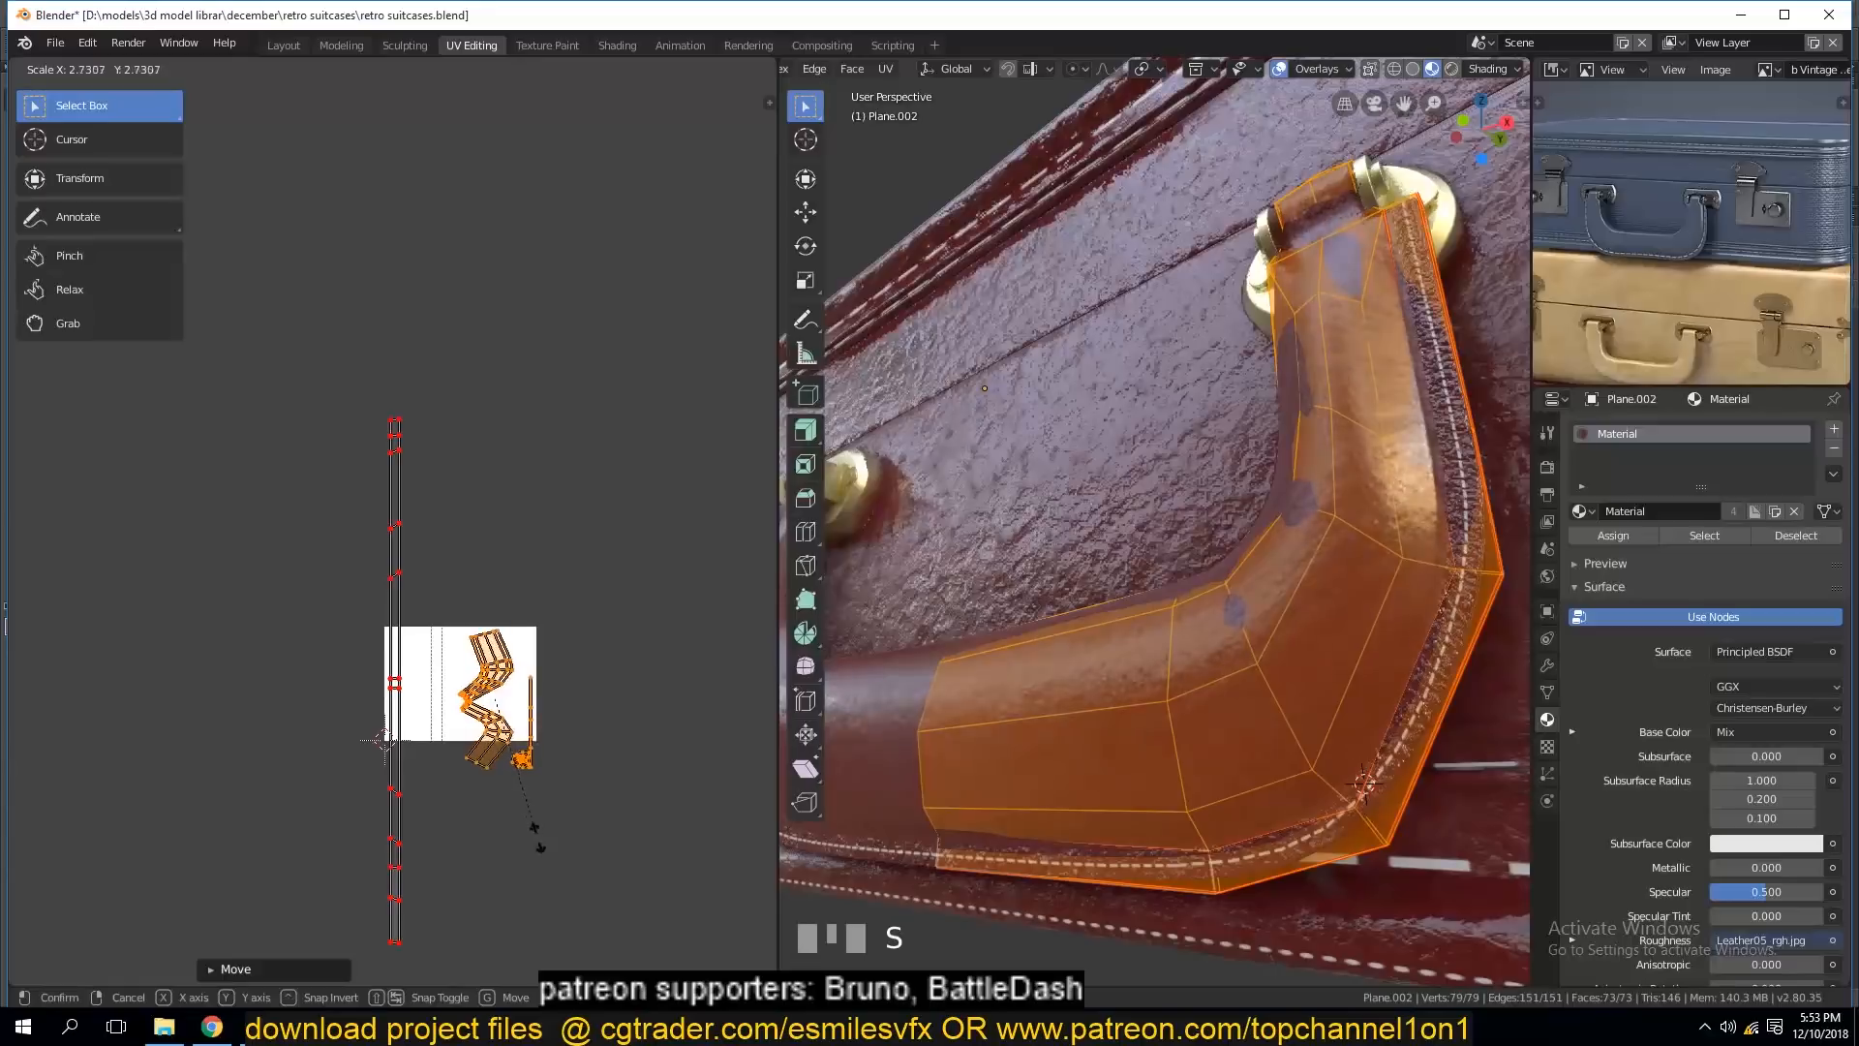
pyautogui.click(542, 884)
# Leave Edit Mode on the handle, view the whole suitcase and save the file.
pyautogui.press('Tab')
pyautogui.scroll(-3, 1212, 664)
pyautogui.press('a')
pyautogui.moveTo(1143, 604); pyautogui.dragTo(1240, 558, button='middle')
pyautogui.scroll(-3, 1204, 707)
pyautogui.hotkey('ctrl', 's')
pyautogui.scroll(-5, 1212, 655)
pyautogui.scroll(1, 1036, 653)
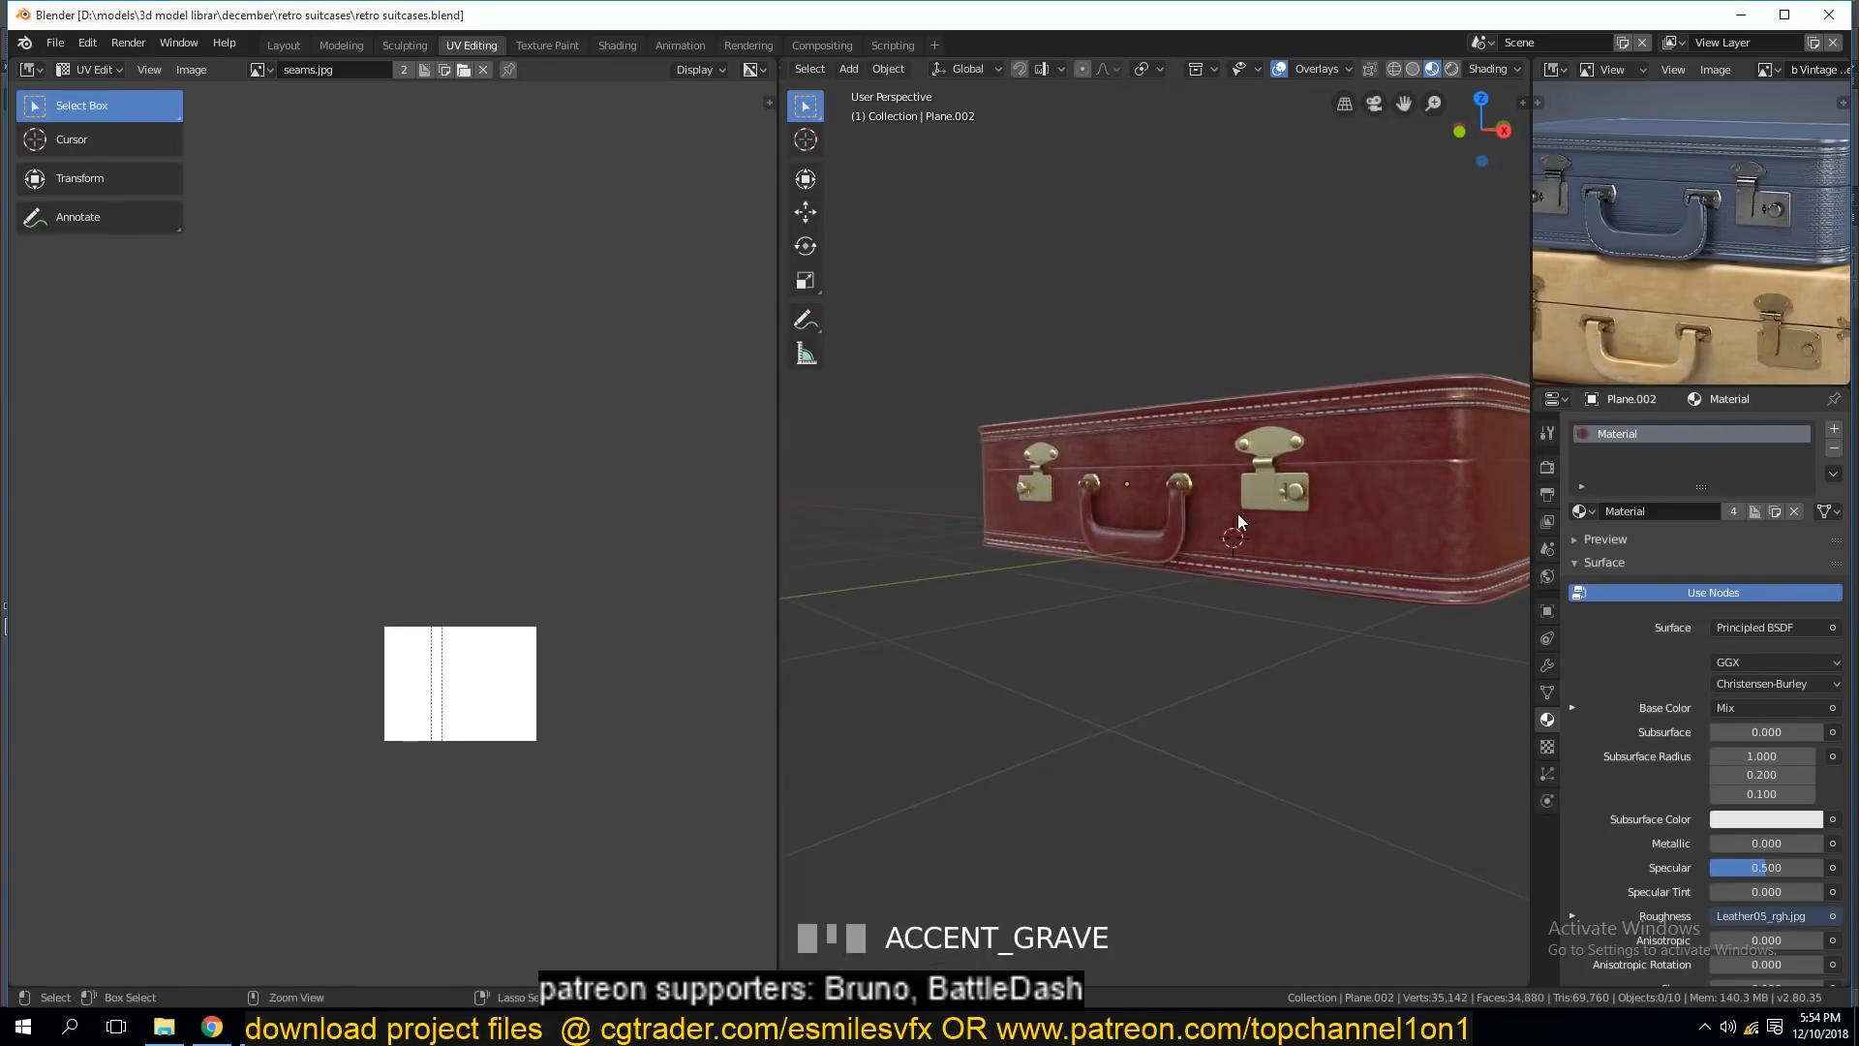
# In the Shading workspace, spread out the Multiply and Leather05_disp.jpg nodes and disconnect the Mix node from the Principled BSDF's Base Color.
pyautogui.click(618, 47)
pyautogui.moveTo(1309, 796); pyautogui.dragTo(1334, 847)
pyautogui.moveTo(1142, 823); pyautogui.dragTo(1114, 855)
pyautogui.moveTo(837, 703); pyautogui.dragTo(786, 705)
# Select the suitcase body and check its mesh in Edit Mode.
pyautogui.moveTo(1100, 500); pyautogui.dragTo(1054, 482, button='middle')
pyautogui.scroll(2, 1053, 482)
pyautogui.press('Tab')
pyautogui.press('Tab')
pyautogui.click(969, 434)
pyautogui.press('Tab')
pyautogui.press('Tab')
pyautogui.click(973, 471)
pyautogui.press('Tab')
pyautogui.press('Tab')
pyautogui.press('a')
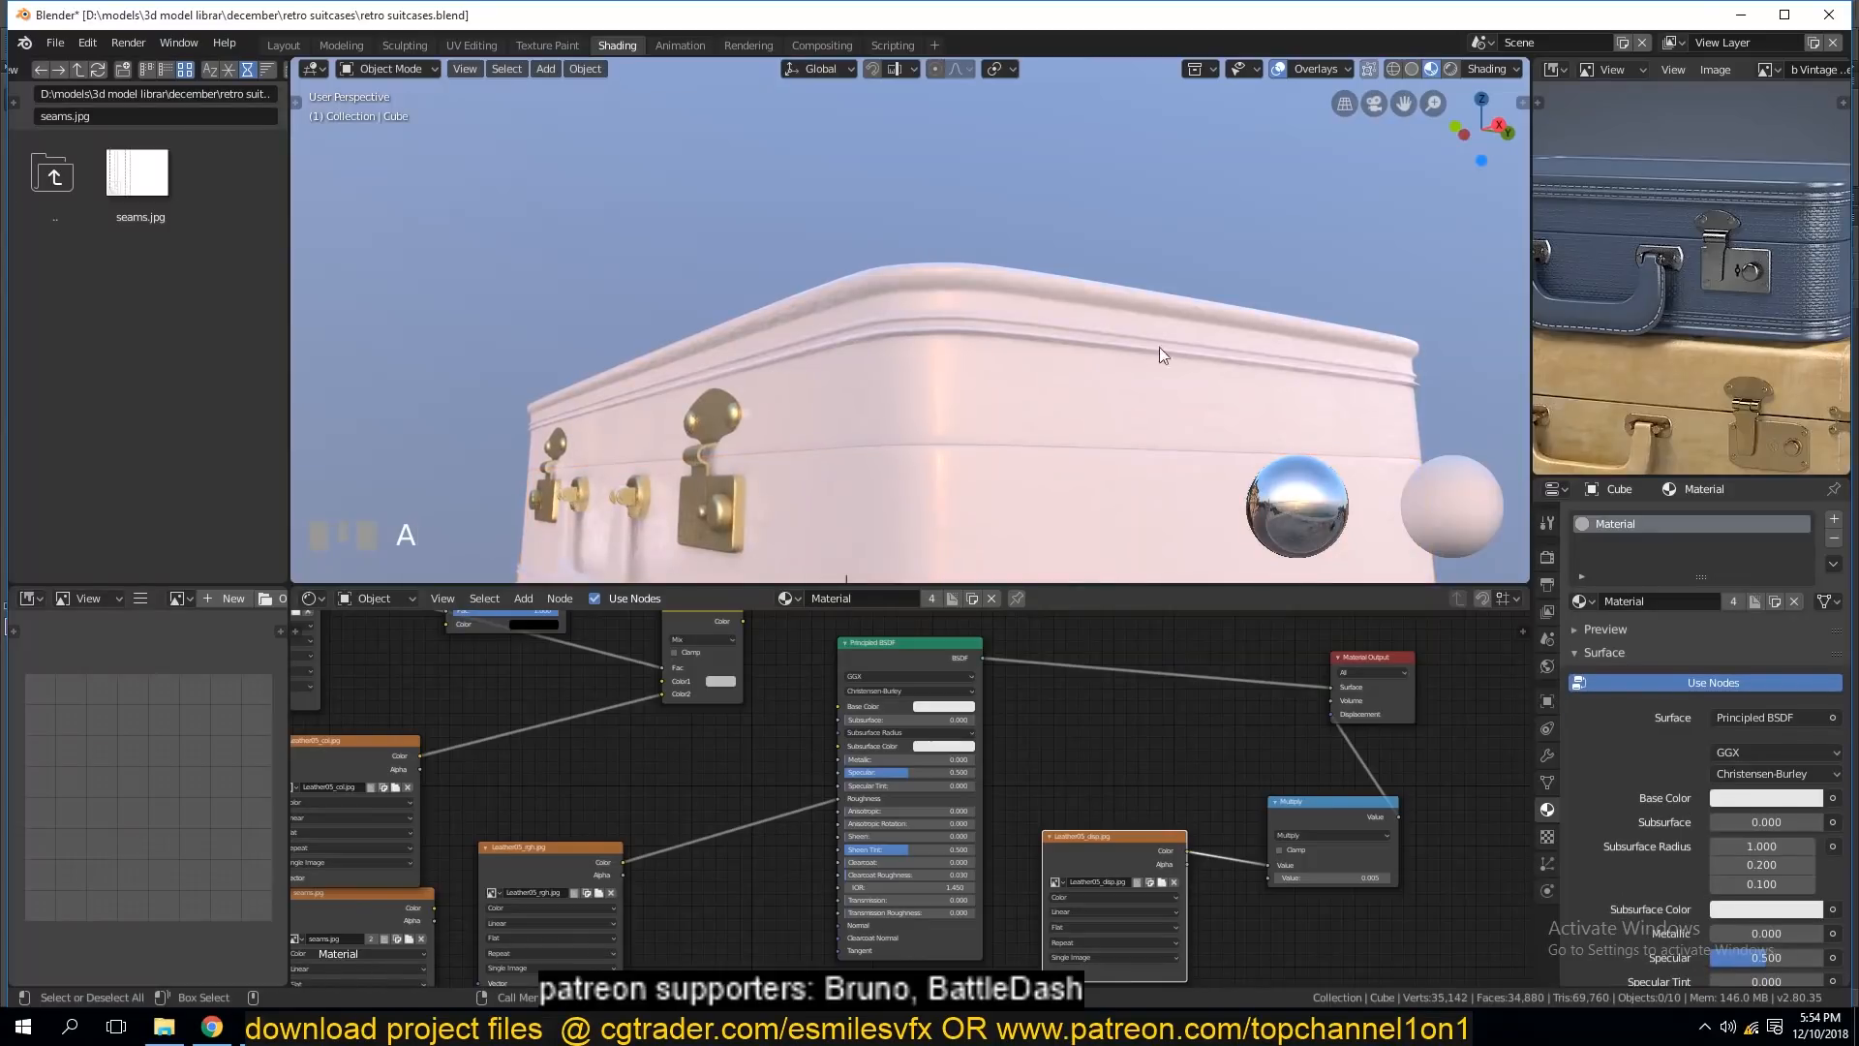
# Switch the viewport's preview lighting to a darker, warmer environment and save the file.
pyautogui.click(1496, 68)
pyautogui.click(1474, 197)
pyautogui.click(1367, 267)
pyautogui.press('`')
pyautogui.moveTo(1222, 411)
pyautogui.mouseDown(button='middle')
pyautogui.moveTo(1265, 355)
pyautogui.moveTo(1195, 453)
pyautogui.mouseUp(button='middle')
pyautogui.hotkey('ctrl', 's')
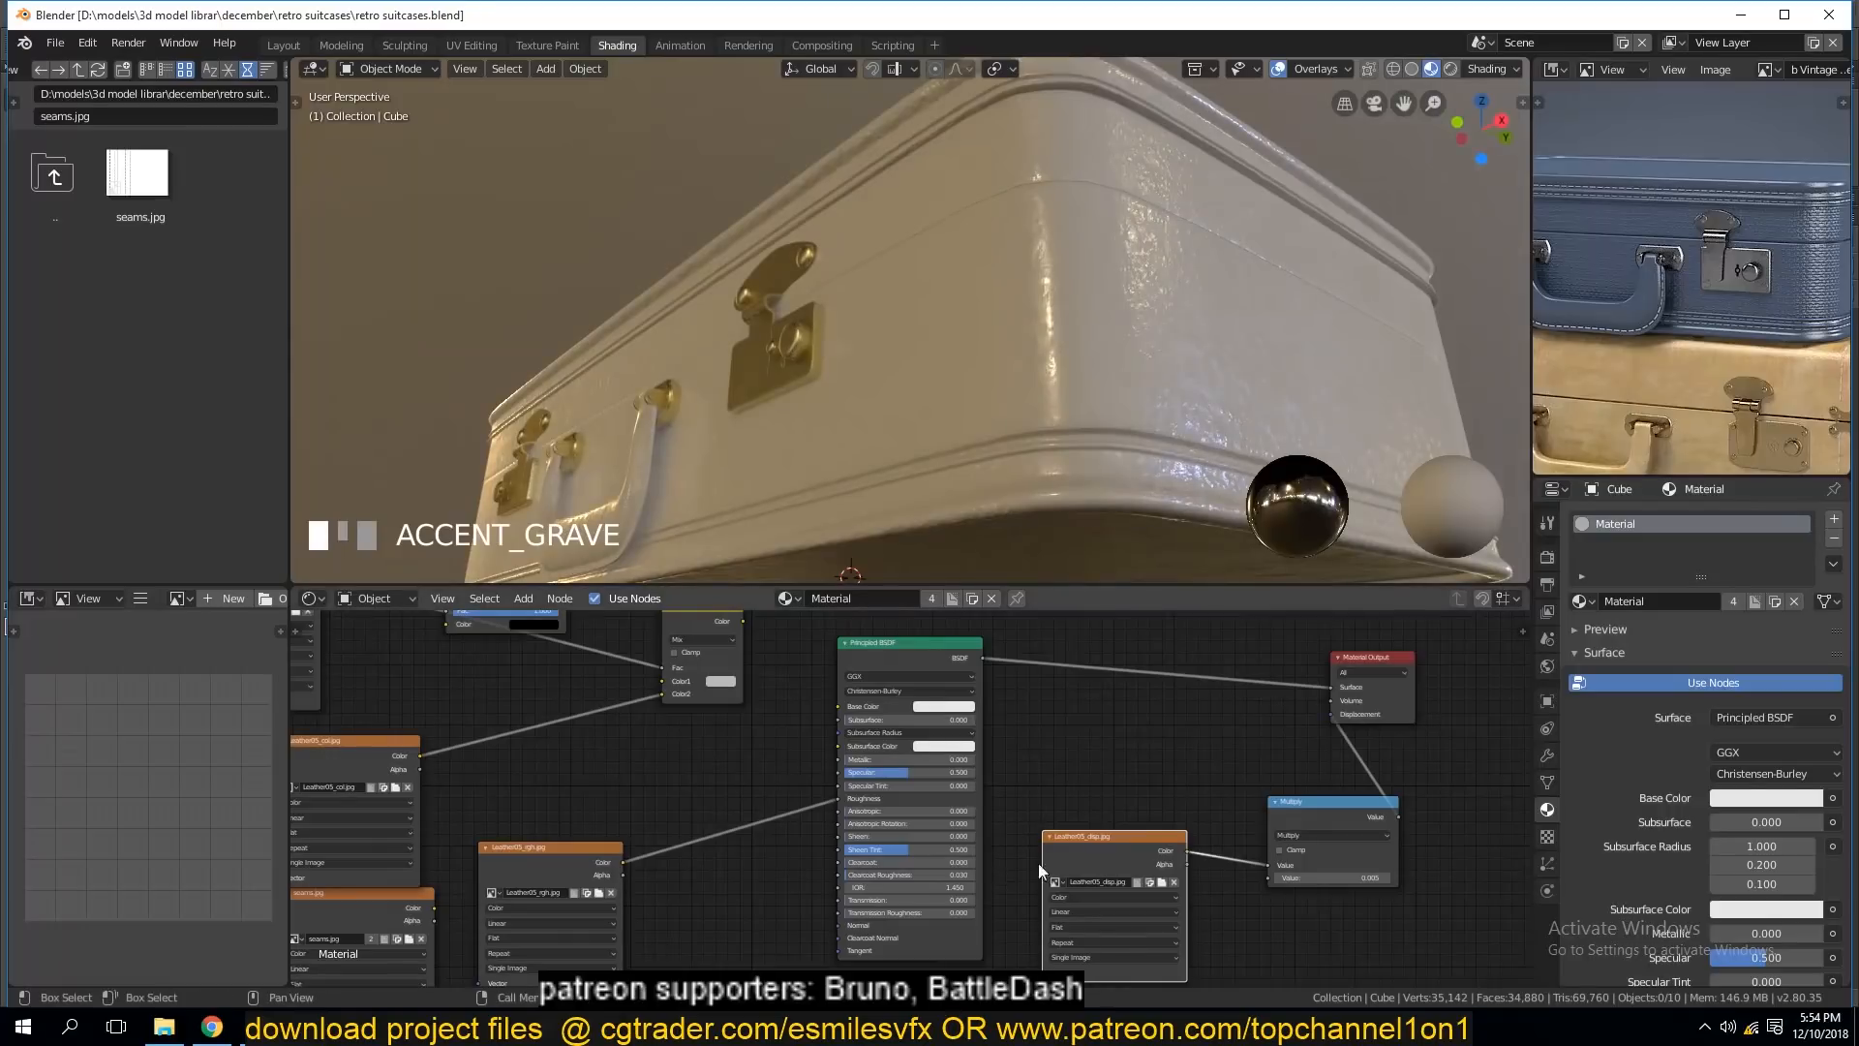
# Disconnect the Multiply node from the Material Output's Displacement and view the suitcase without it.
pyautogui.moveTo(1338, 714); pyautogui.dragTo(1184, 763)
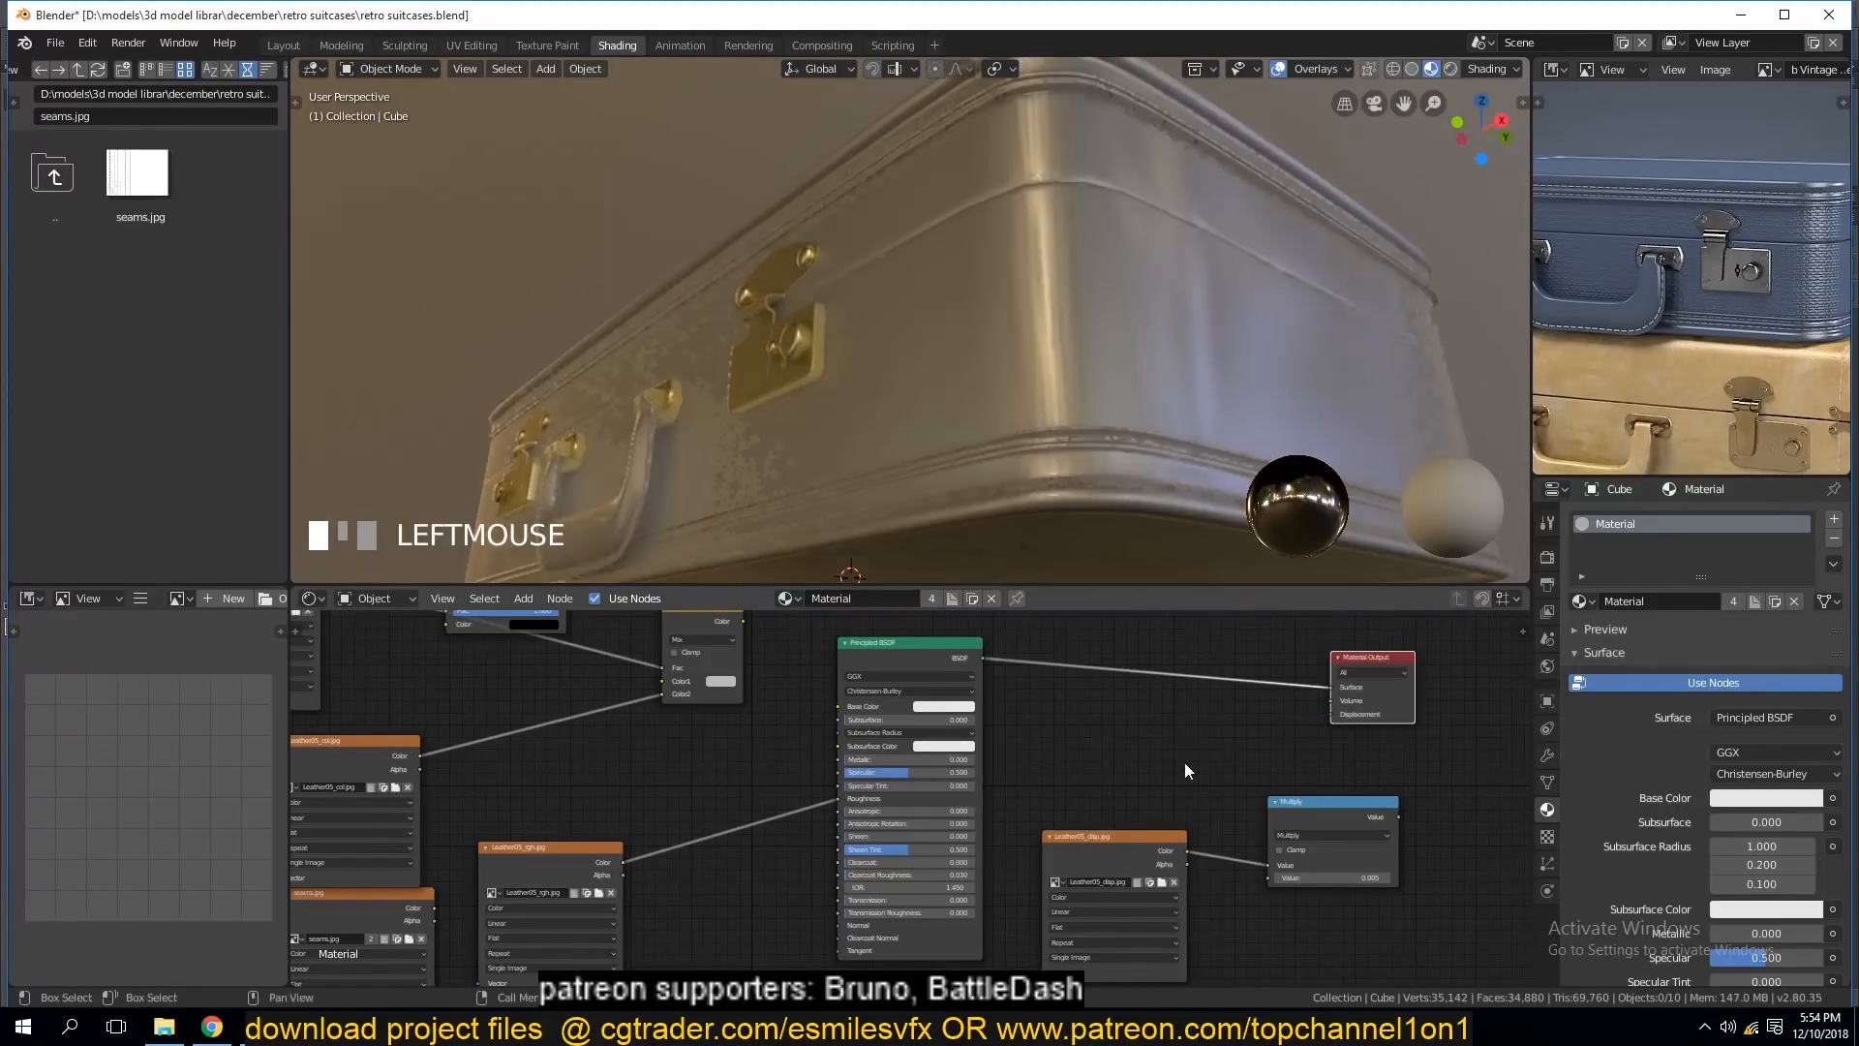
pyautogui.hotkey('alt', 'a')
pyautogui.moveTo(1023, 288); pyautogui.dragTo(1016, 339, button='middle')
pyautogui.press('`')
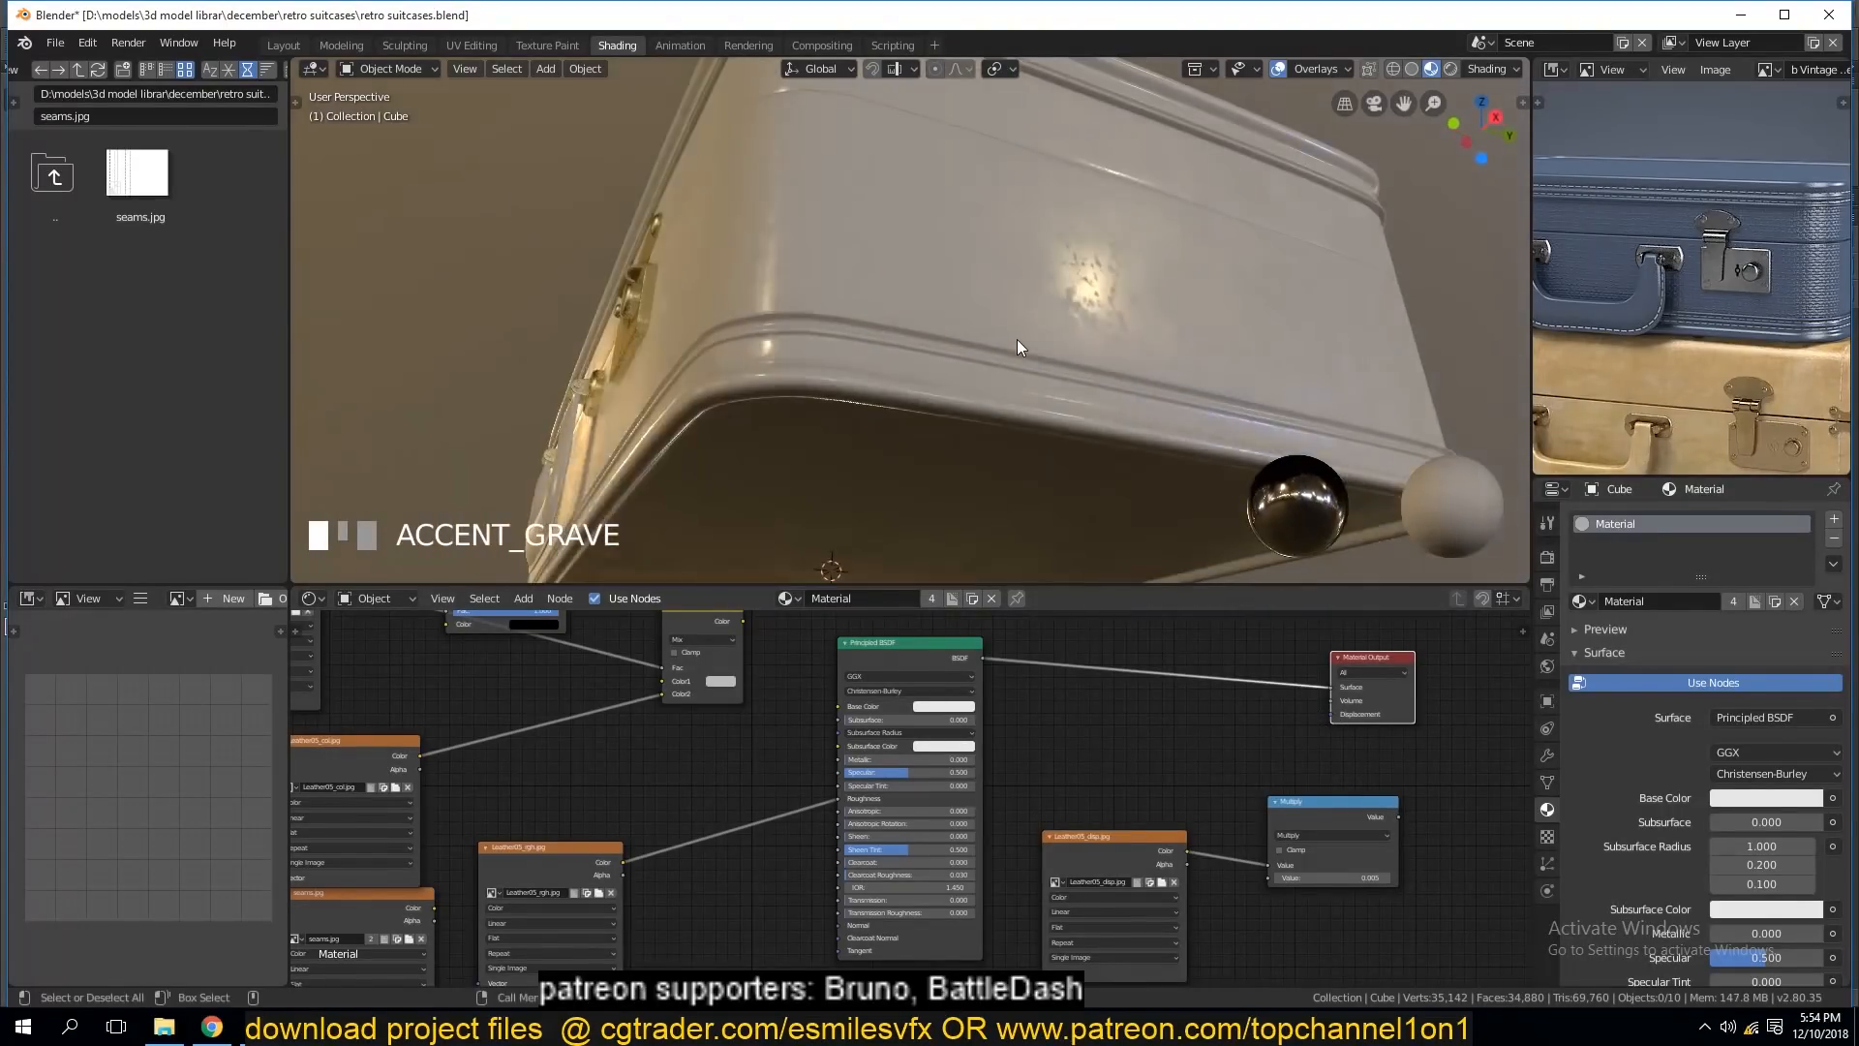
# Take the Invert node out of the link between seams.jpg and the Mix node, and reposition the Mix node.
pyautogui.scroll(-2, 653, 738)
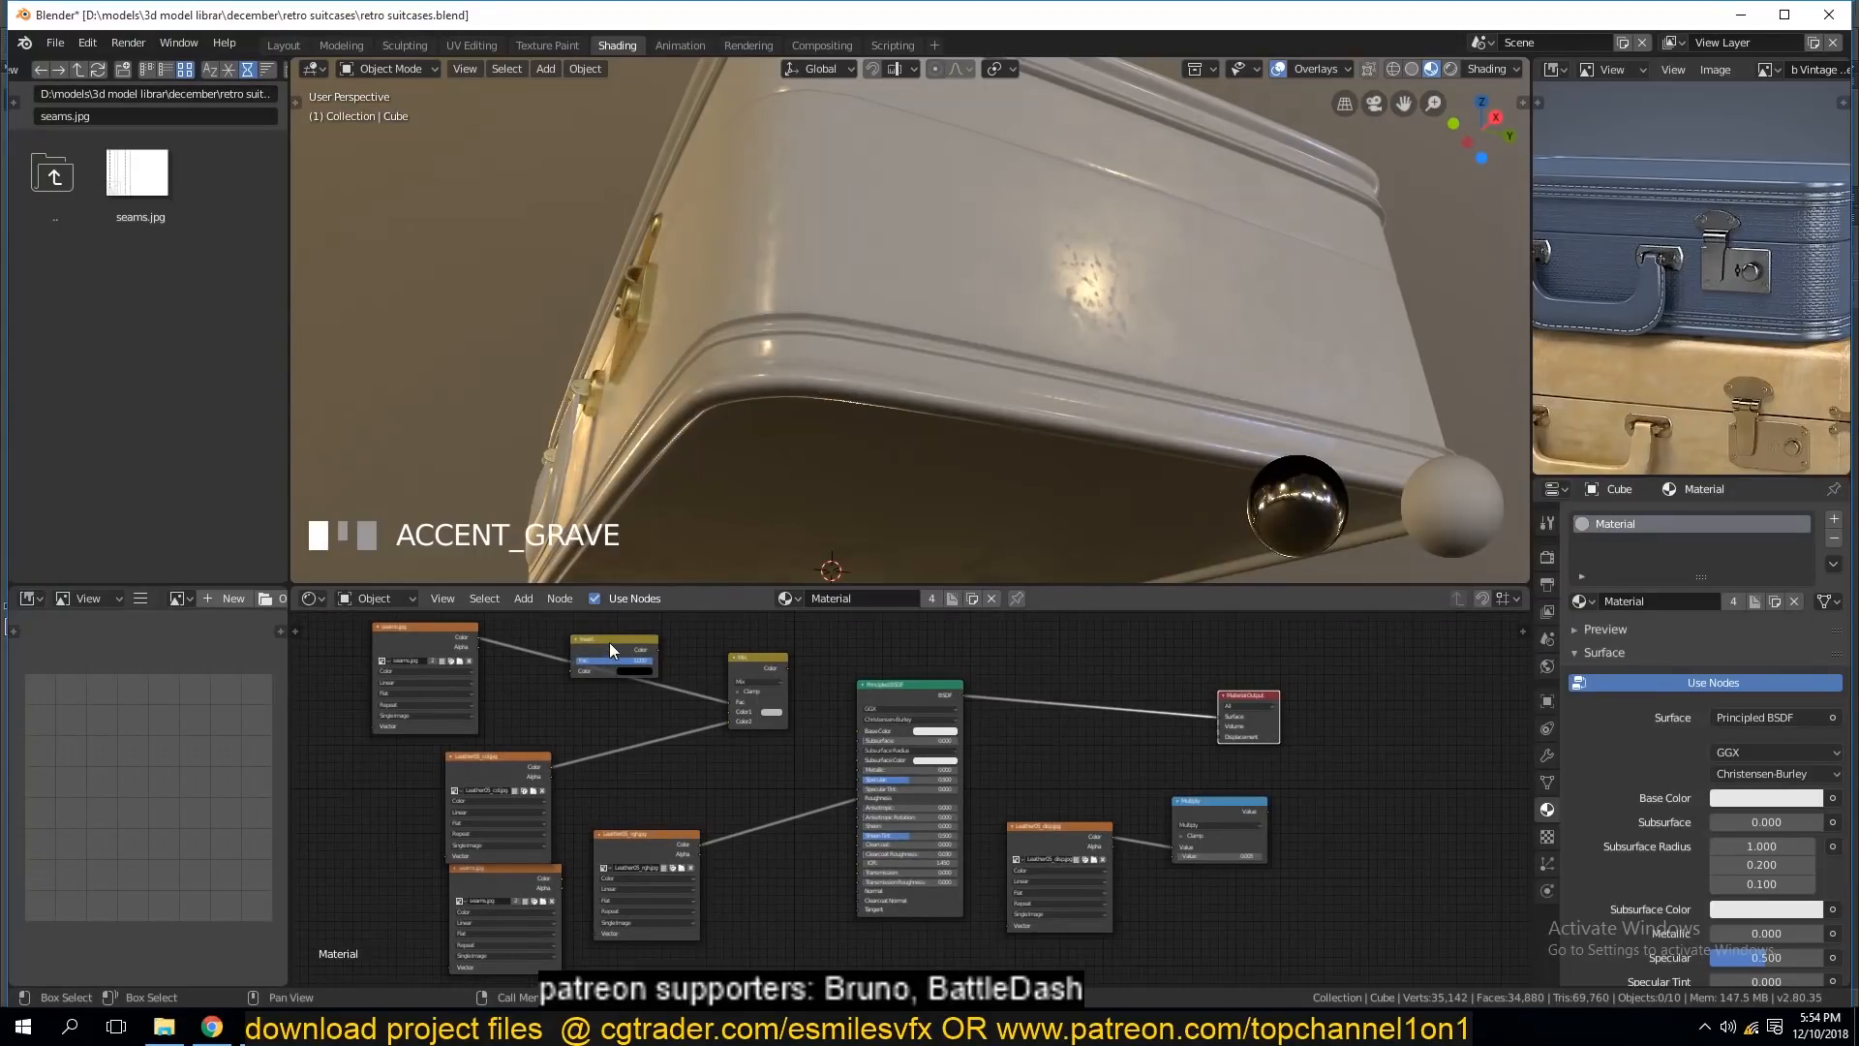
pyautogui.keyDown('alt'); pyautogui.moveTo(610, 649); pyautogui.dragTo(621, 627); pyautogui.keyUp('alt')
pyautogui.moveTo(779, 674); pyautogui.dragTo(741, 684)
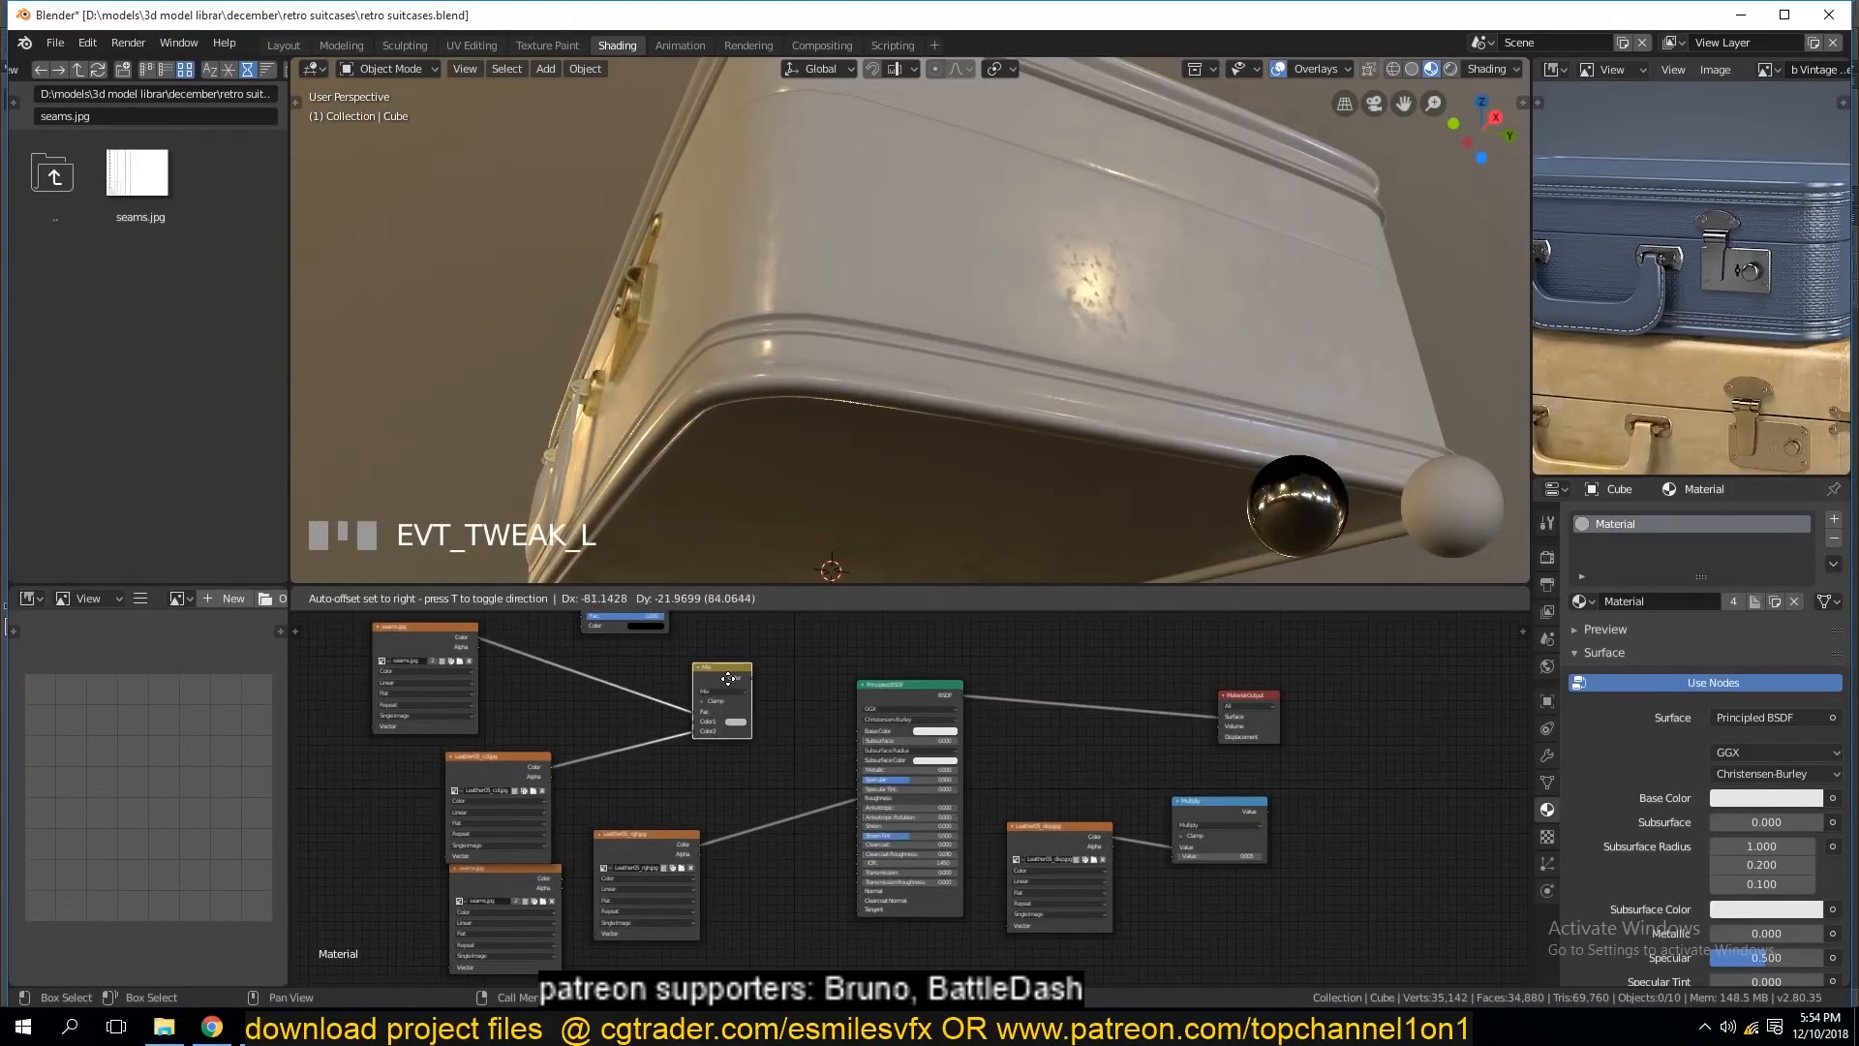
# Duplicate the seams.jpg texture node and link the copy's Color to the Material Output's Displacement.
pyautogui.click(434, 637)
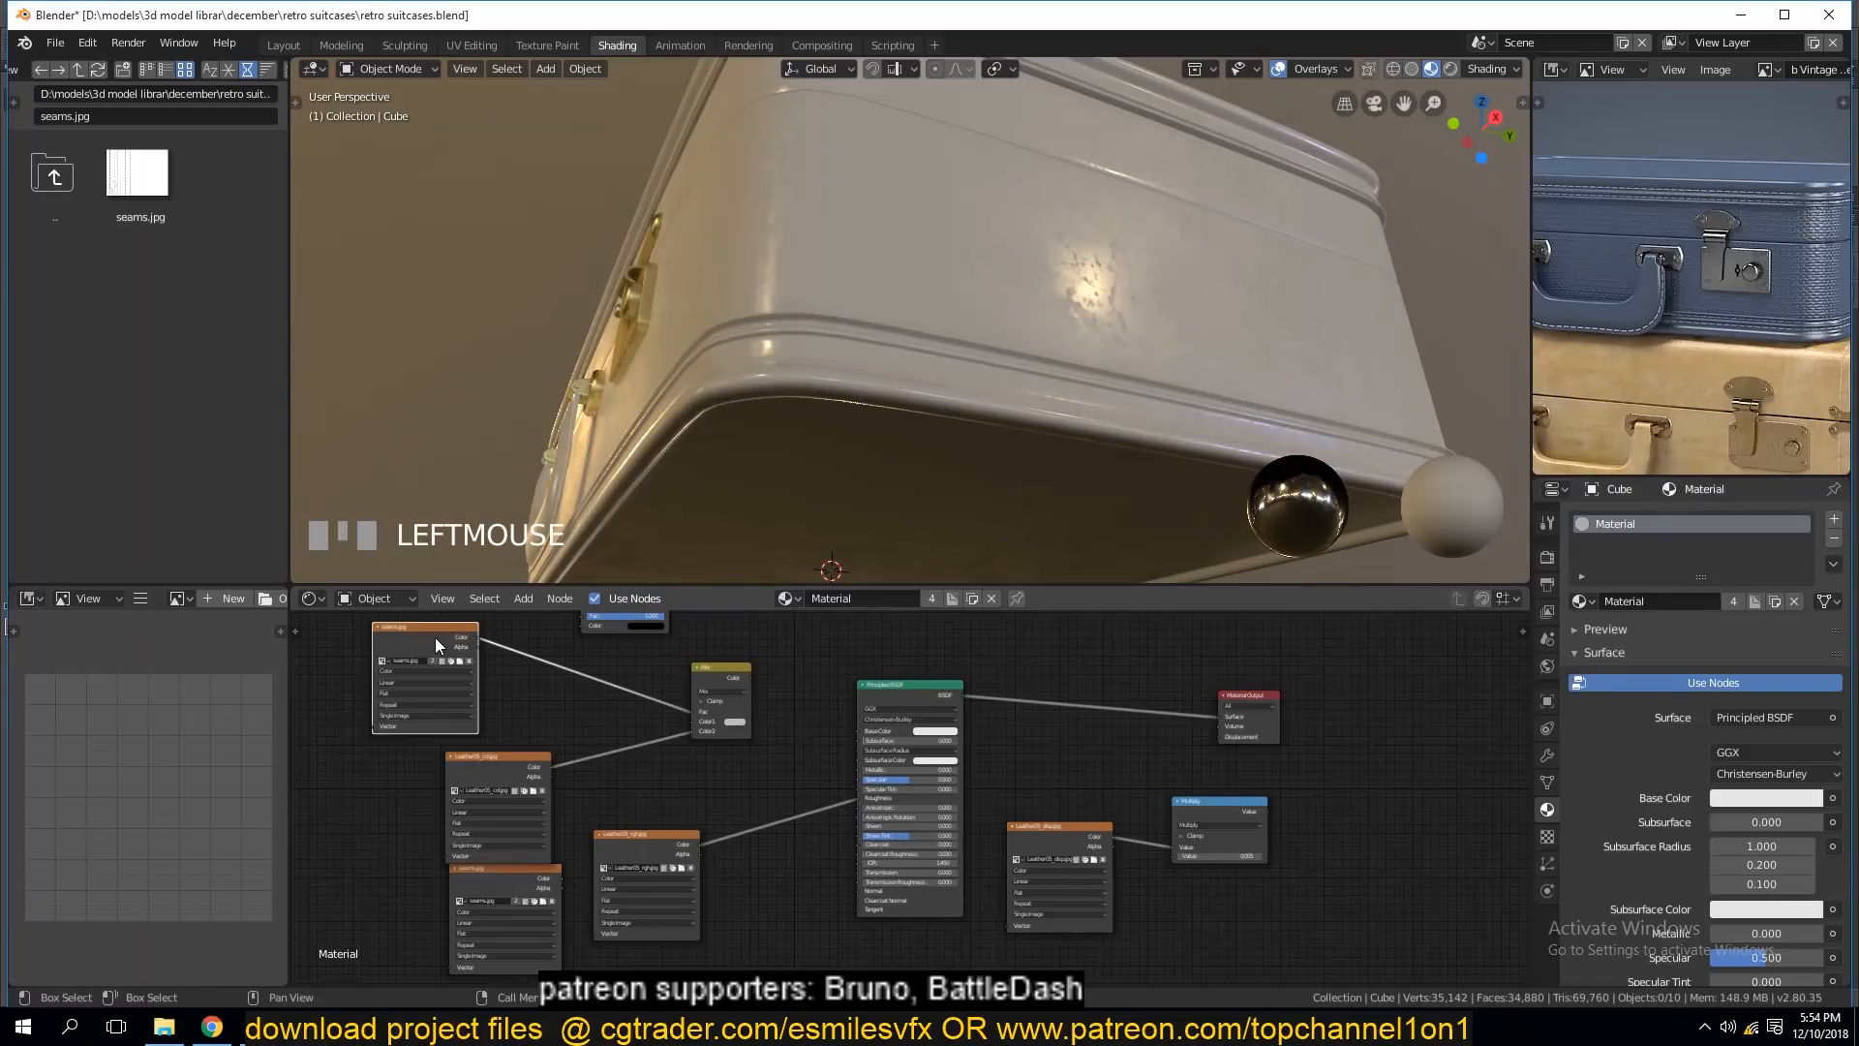
pyautogui.hotkey('shift', 'd')
pyautogui.click(804, 925)
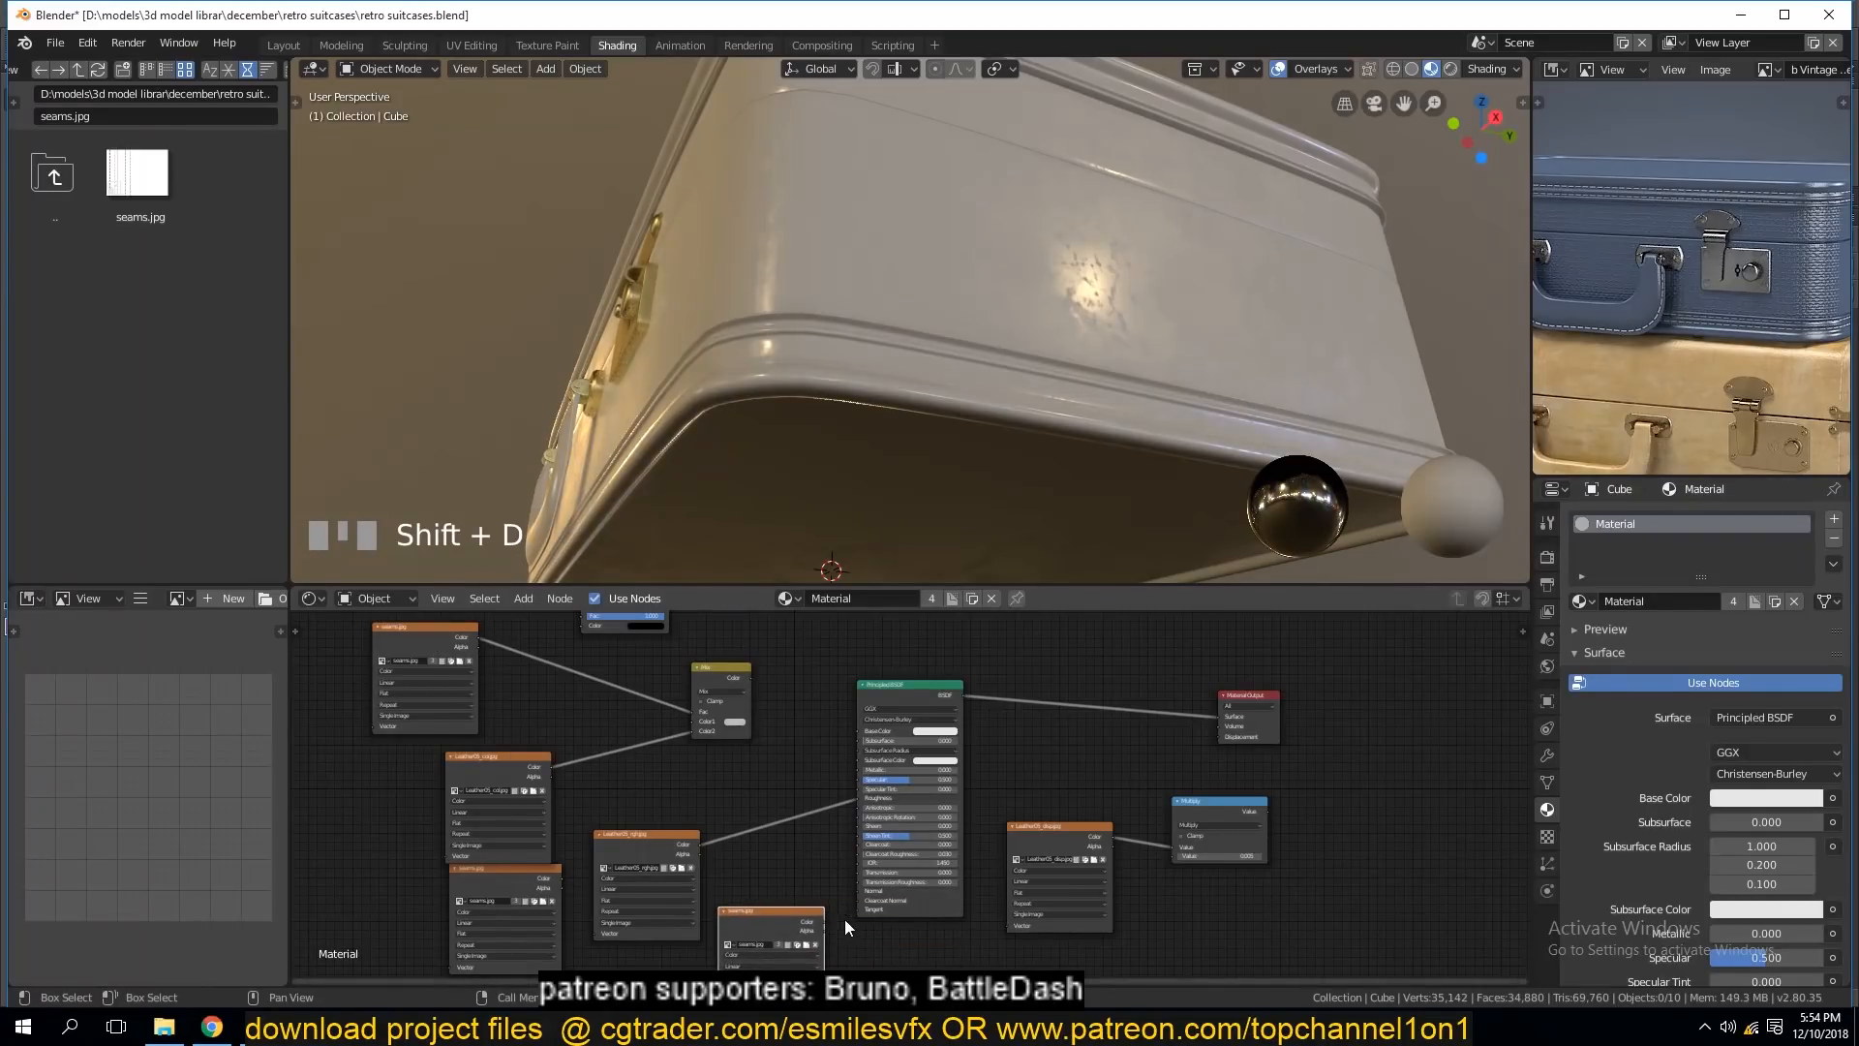
pyautogui.moveTo(823, 921); pyautogui.dragTo(1220, 737)
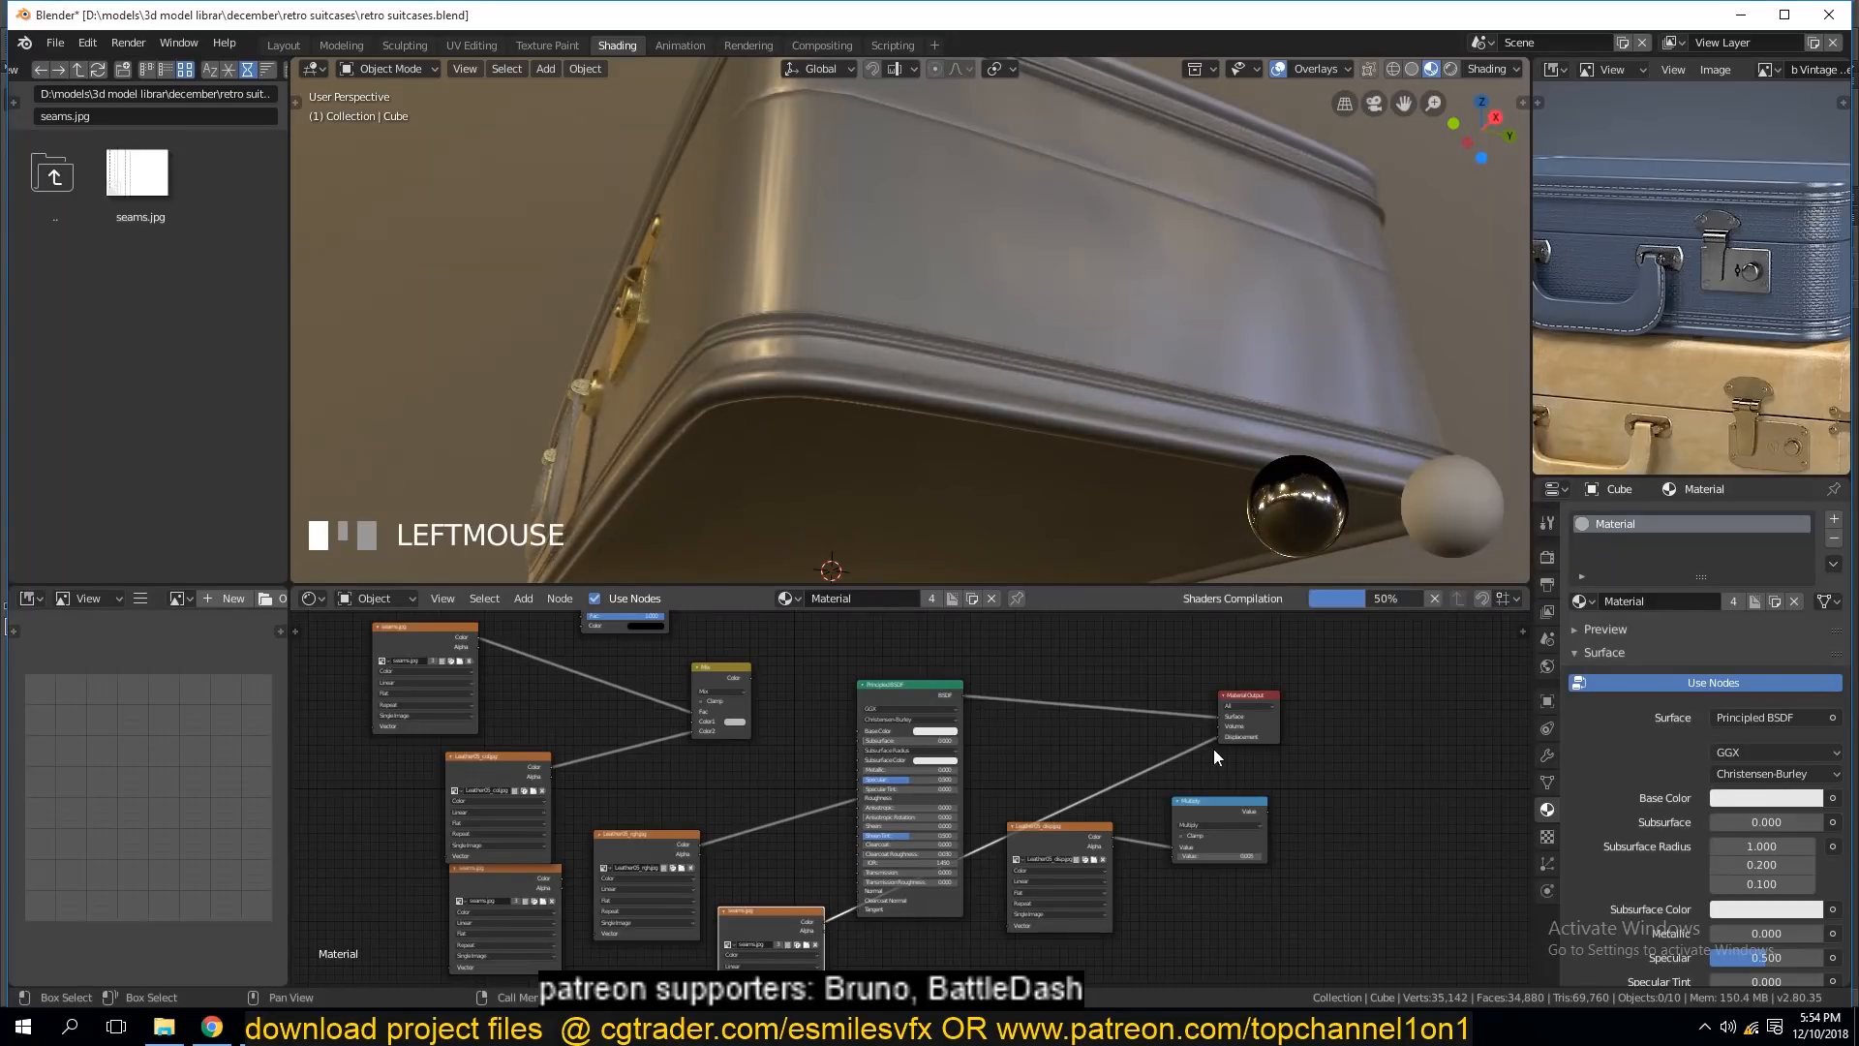
pyautogui.moveTo(1022, 465); pyautogui.dragTo(966, 538, button='middle')
# Rearrange the Leather05_disp.jpg, Multiply and Material Output nodes and link Multiply's output to Displacement.
pyautogui.moveTo(1077, 839); pyautogui.dragTo(1135, 897)
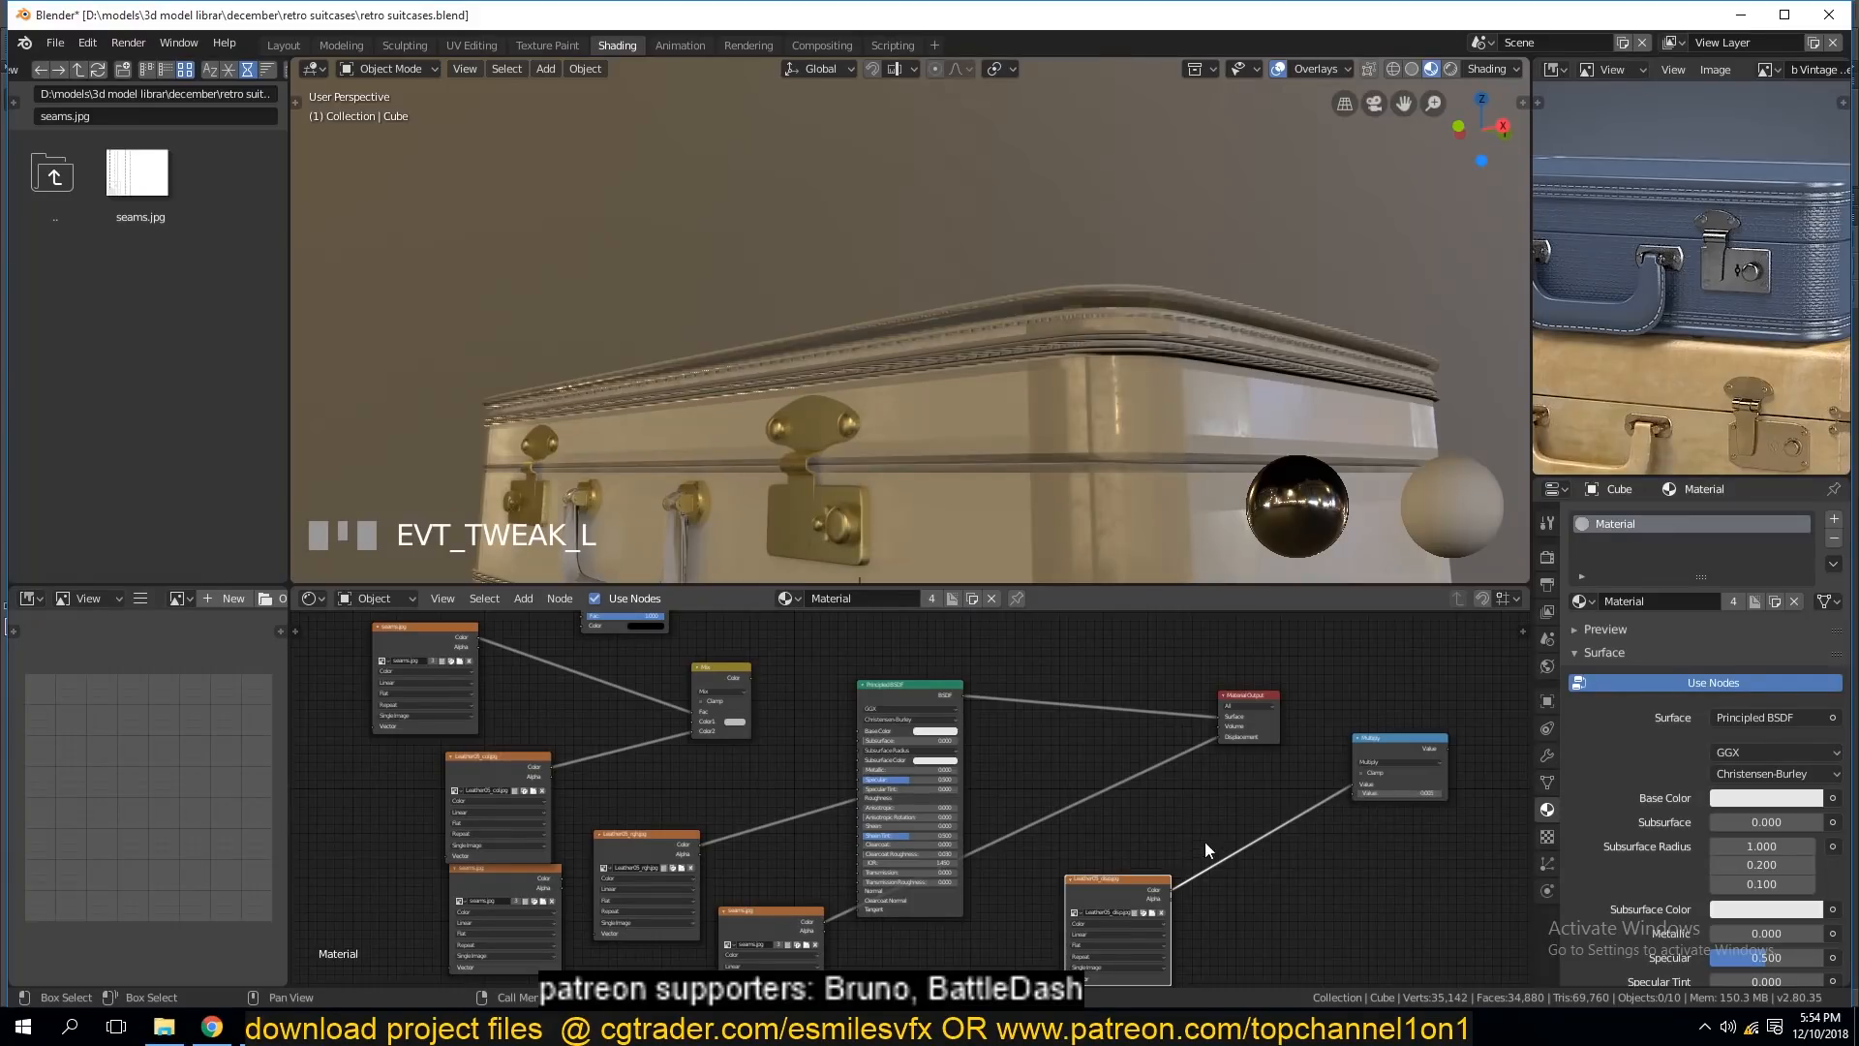
pyautogui.moveTo(1399, 737); pyautogui.dragTo(1301, 767)
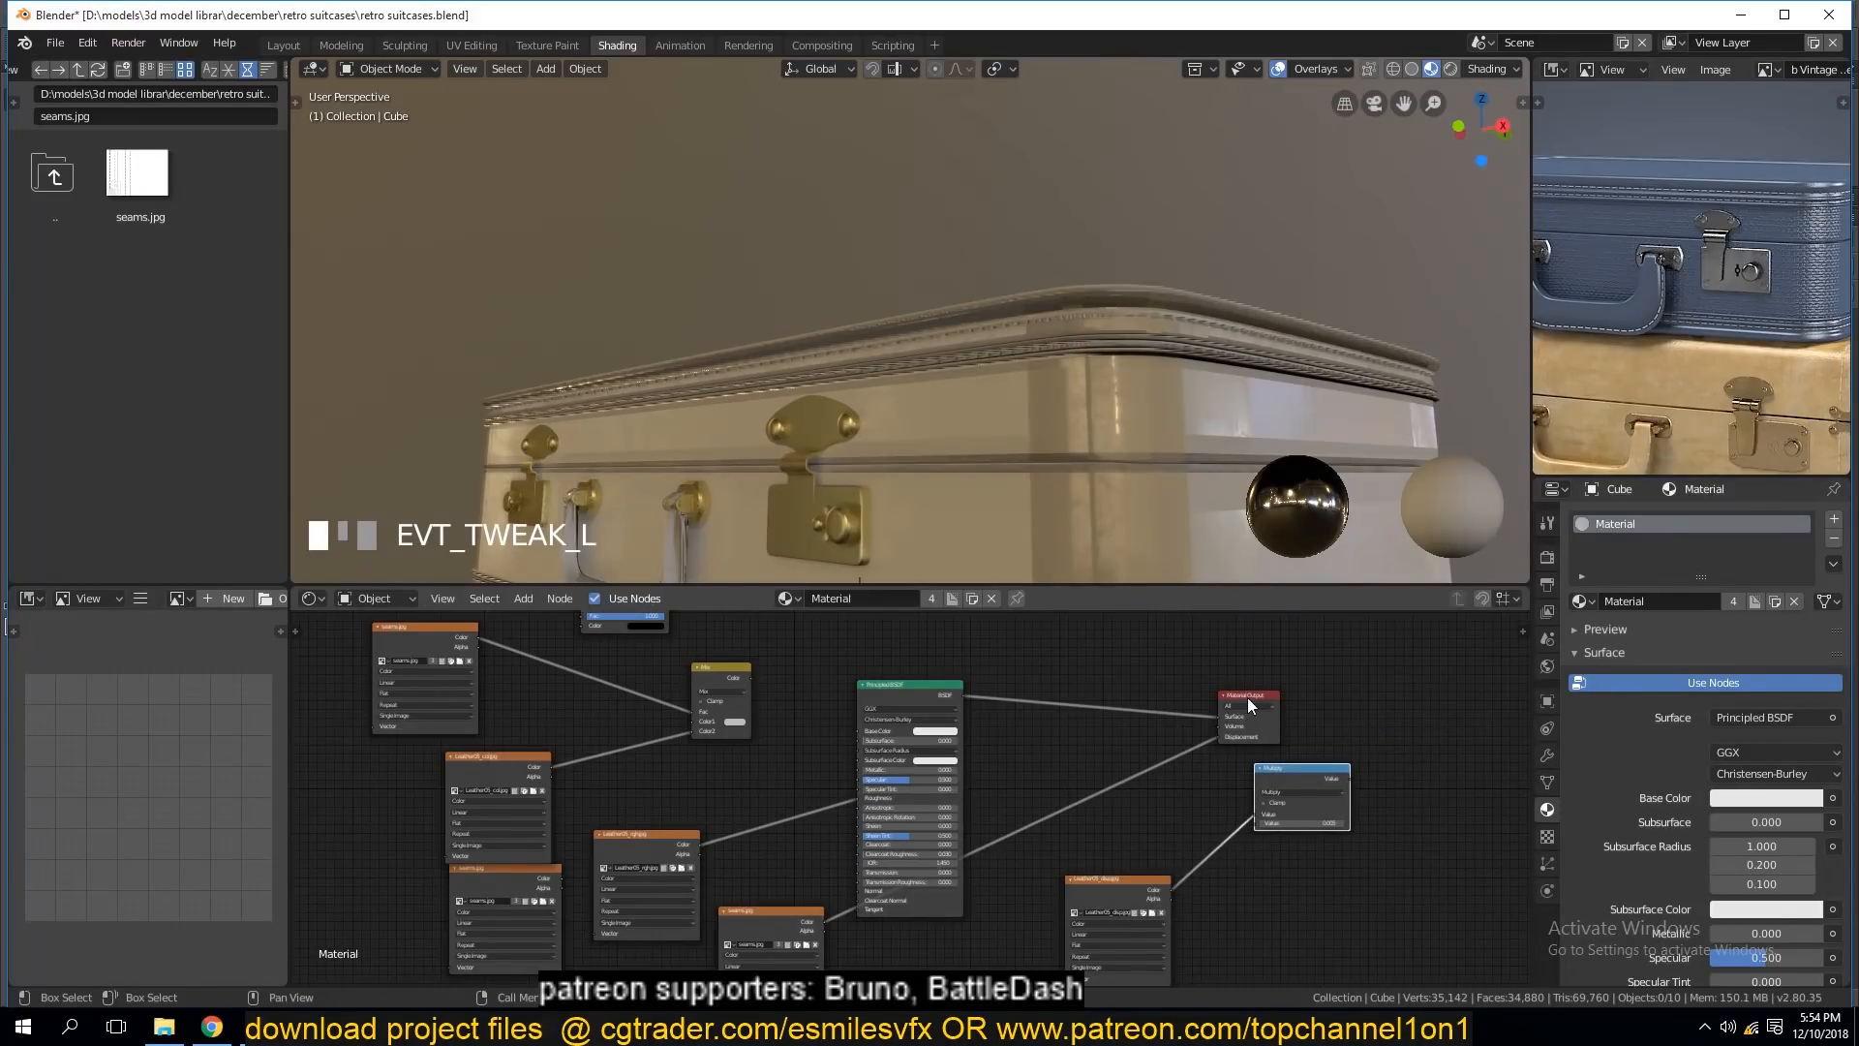
pyautogui.moveTo(1247, 696); pyautogui.dragTo(1280, 669)
pyautogui.moveTo(1336, 804); pyautogui.dragTo(1251, 710)
# Link the duplicated seams.jpg texture's Color into the Multiply node and disconnect Leather05_disp.jpg from it.
pyautogui.moveTo(824, 919); pyautogui.dragTo(1126, 817)
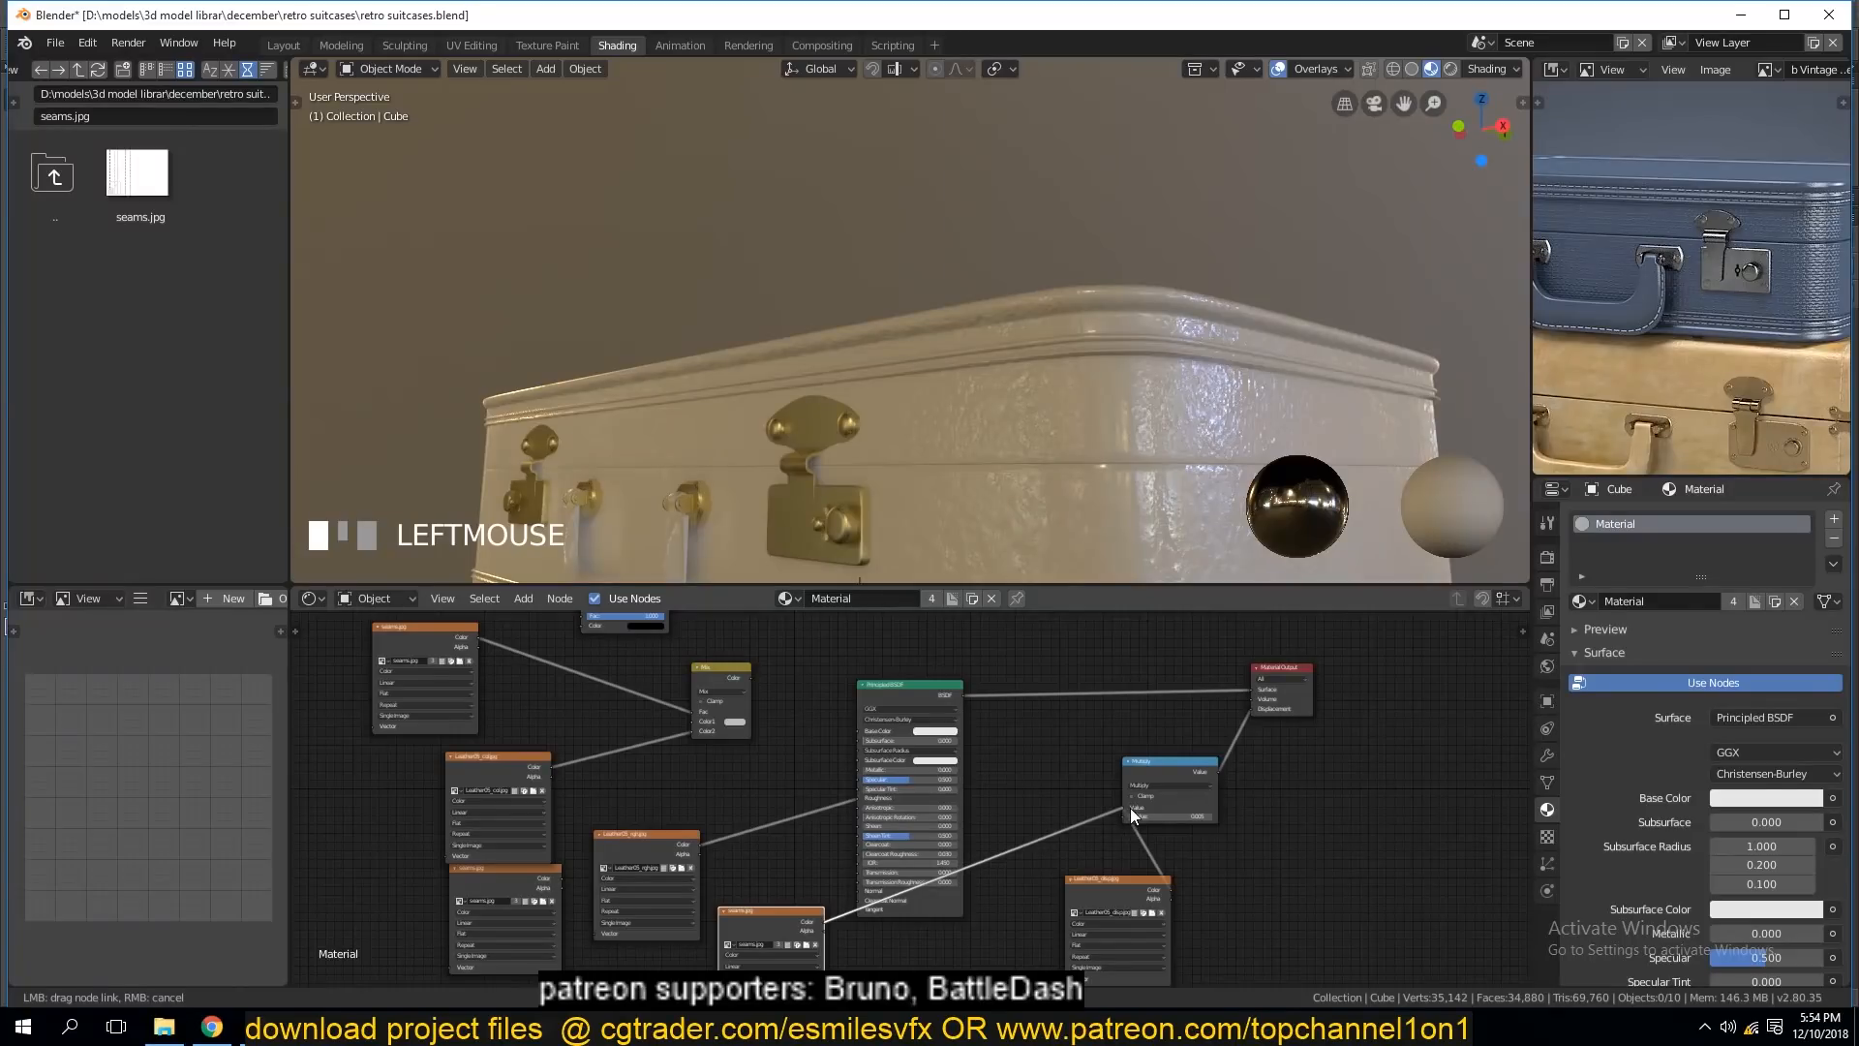
pyautogui.scroll(2, 1119, 451)
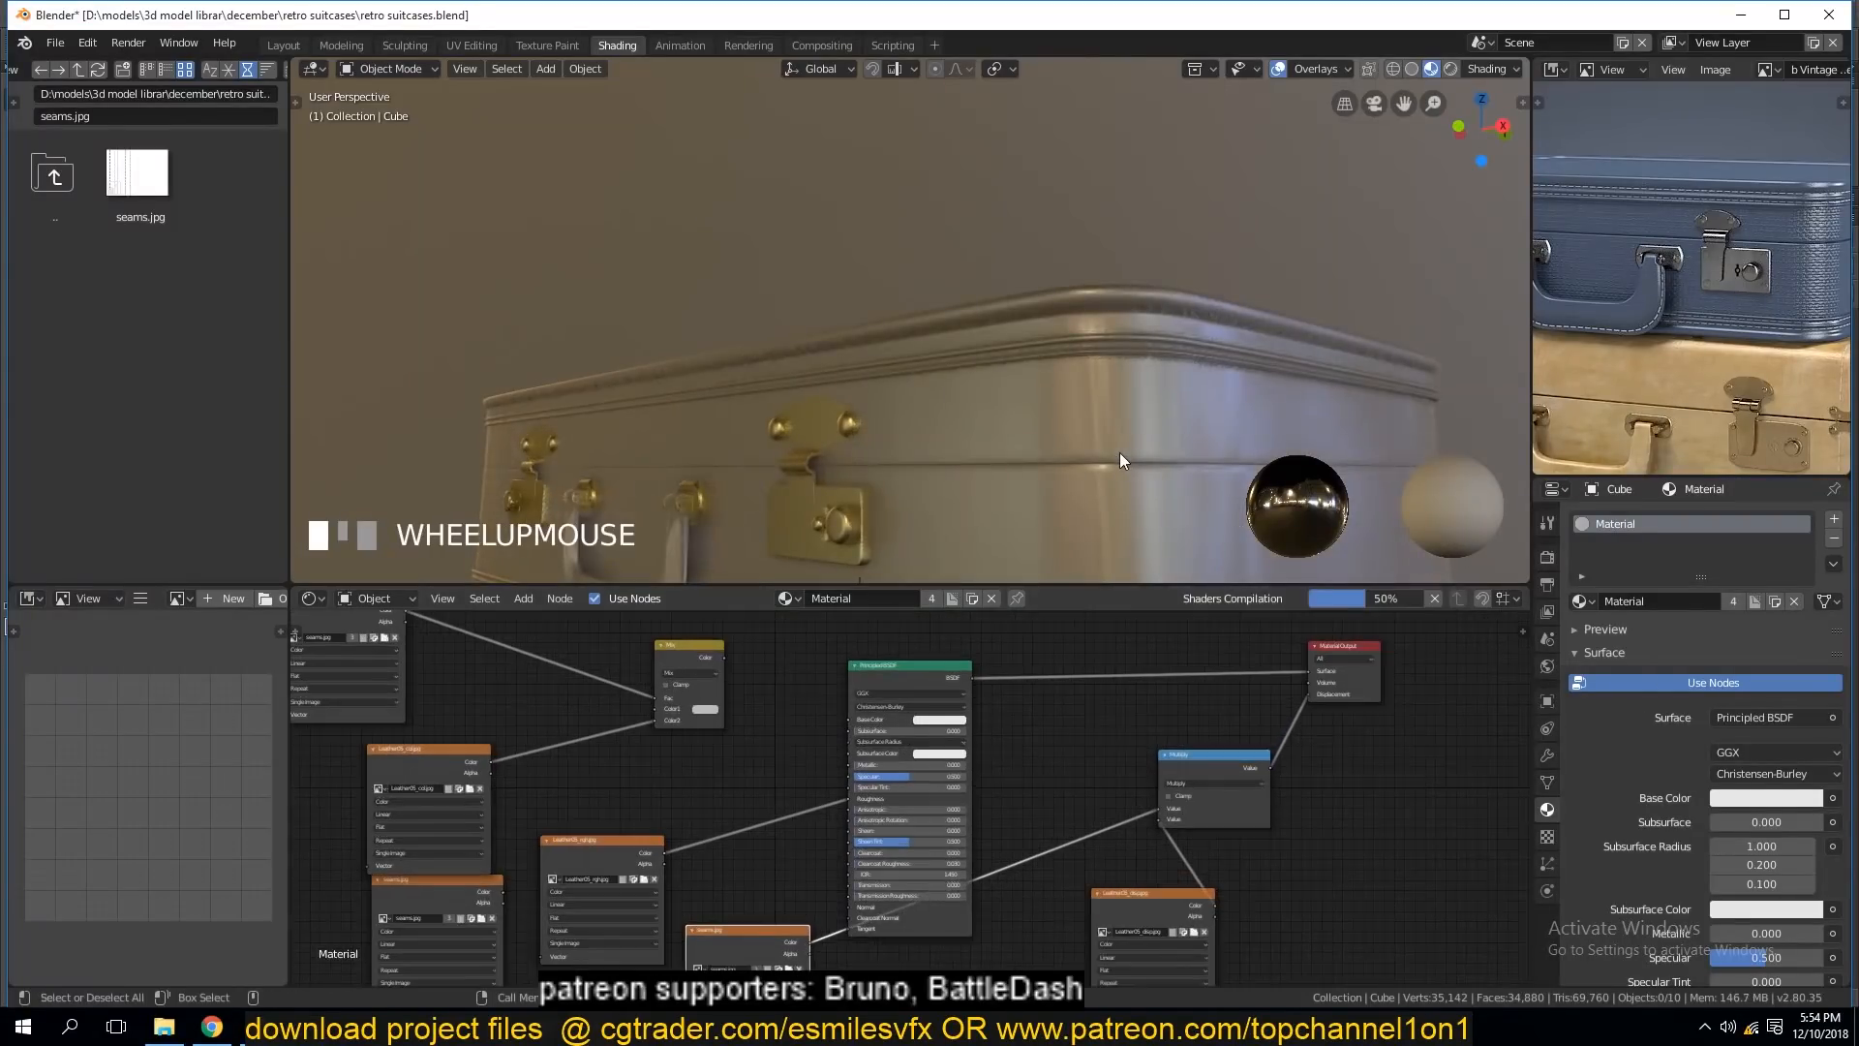
pyautogui.moveTo(1098, 517); pyautogui.dragTo(1112, 635, button='middle')
pyautogui.moveTo(1205, 925); pyautogui.dragTo(1068, 958)
pyautogui.moveTo(1160, 815); pyautogui.dragTo(1137, 852)
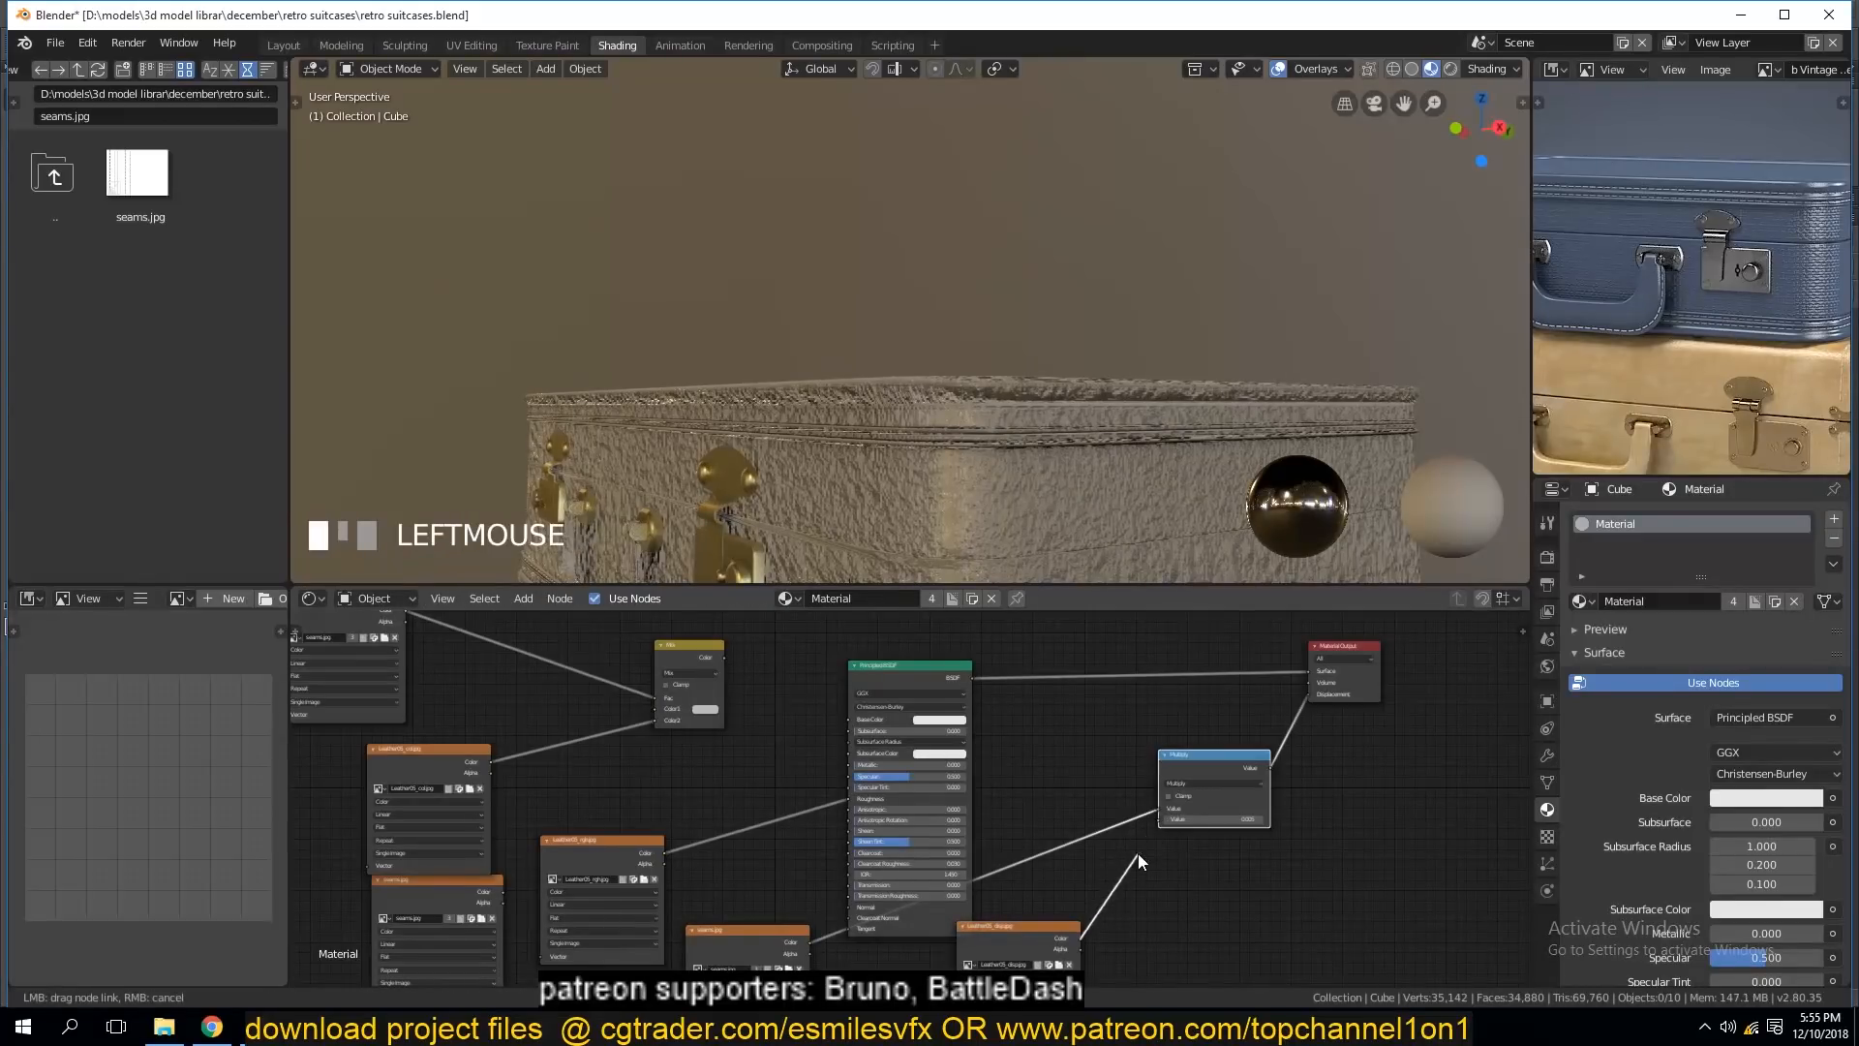
# Examine the seam displacement on the suitcase's handle and front from close up.
pyautogui.moveTo(1075, 491); pyautogui.dragTo(869, 432, button='middle')
pyautogui.moveTo(1104, 527); pyautogui.dragTo(953, 499, button='middle')
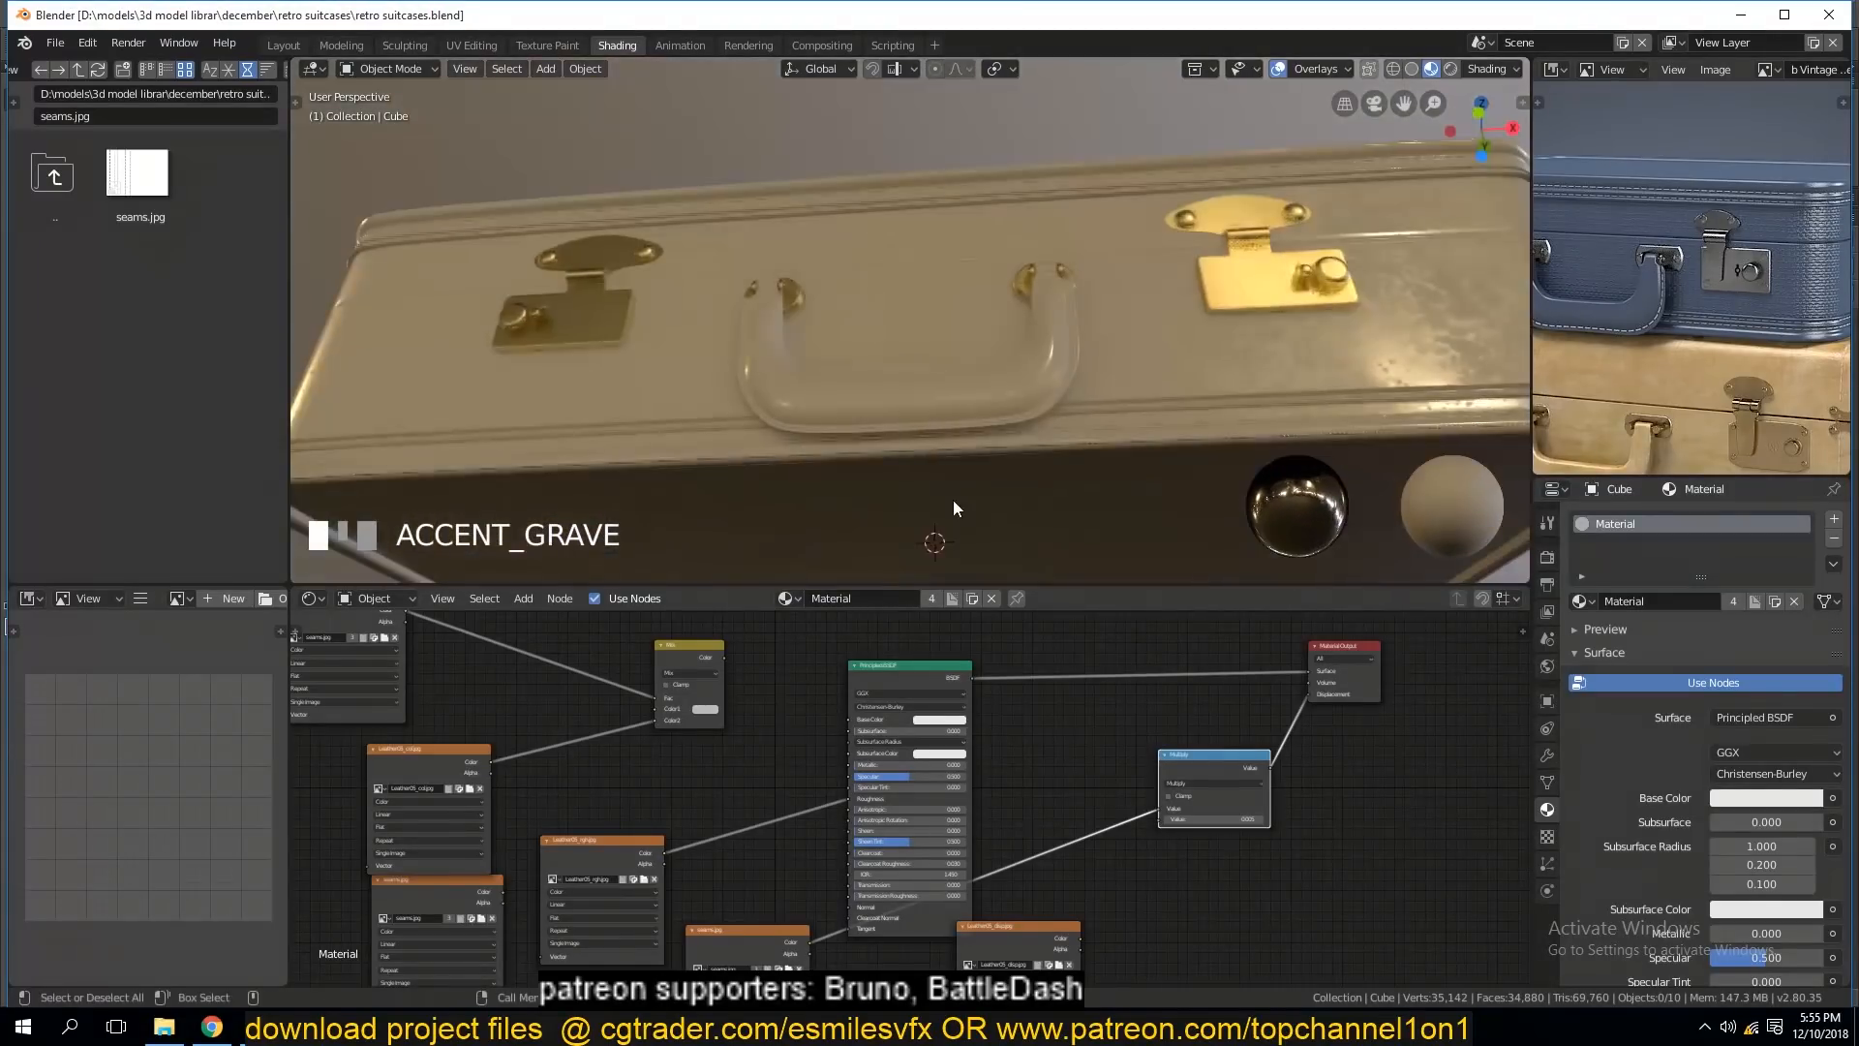
pyautogui.scroll(4, 1024, 407)
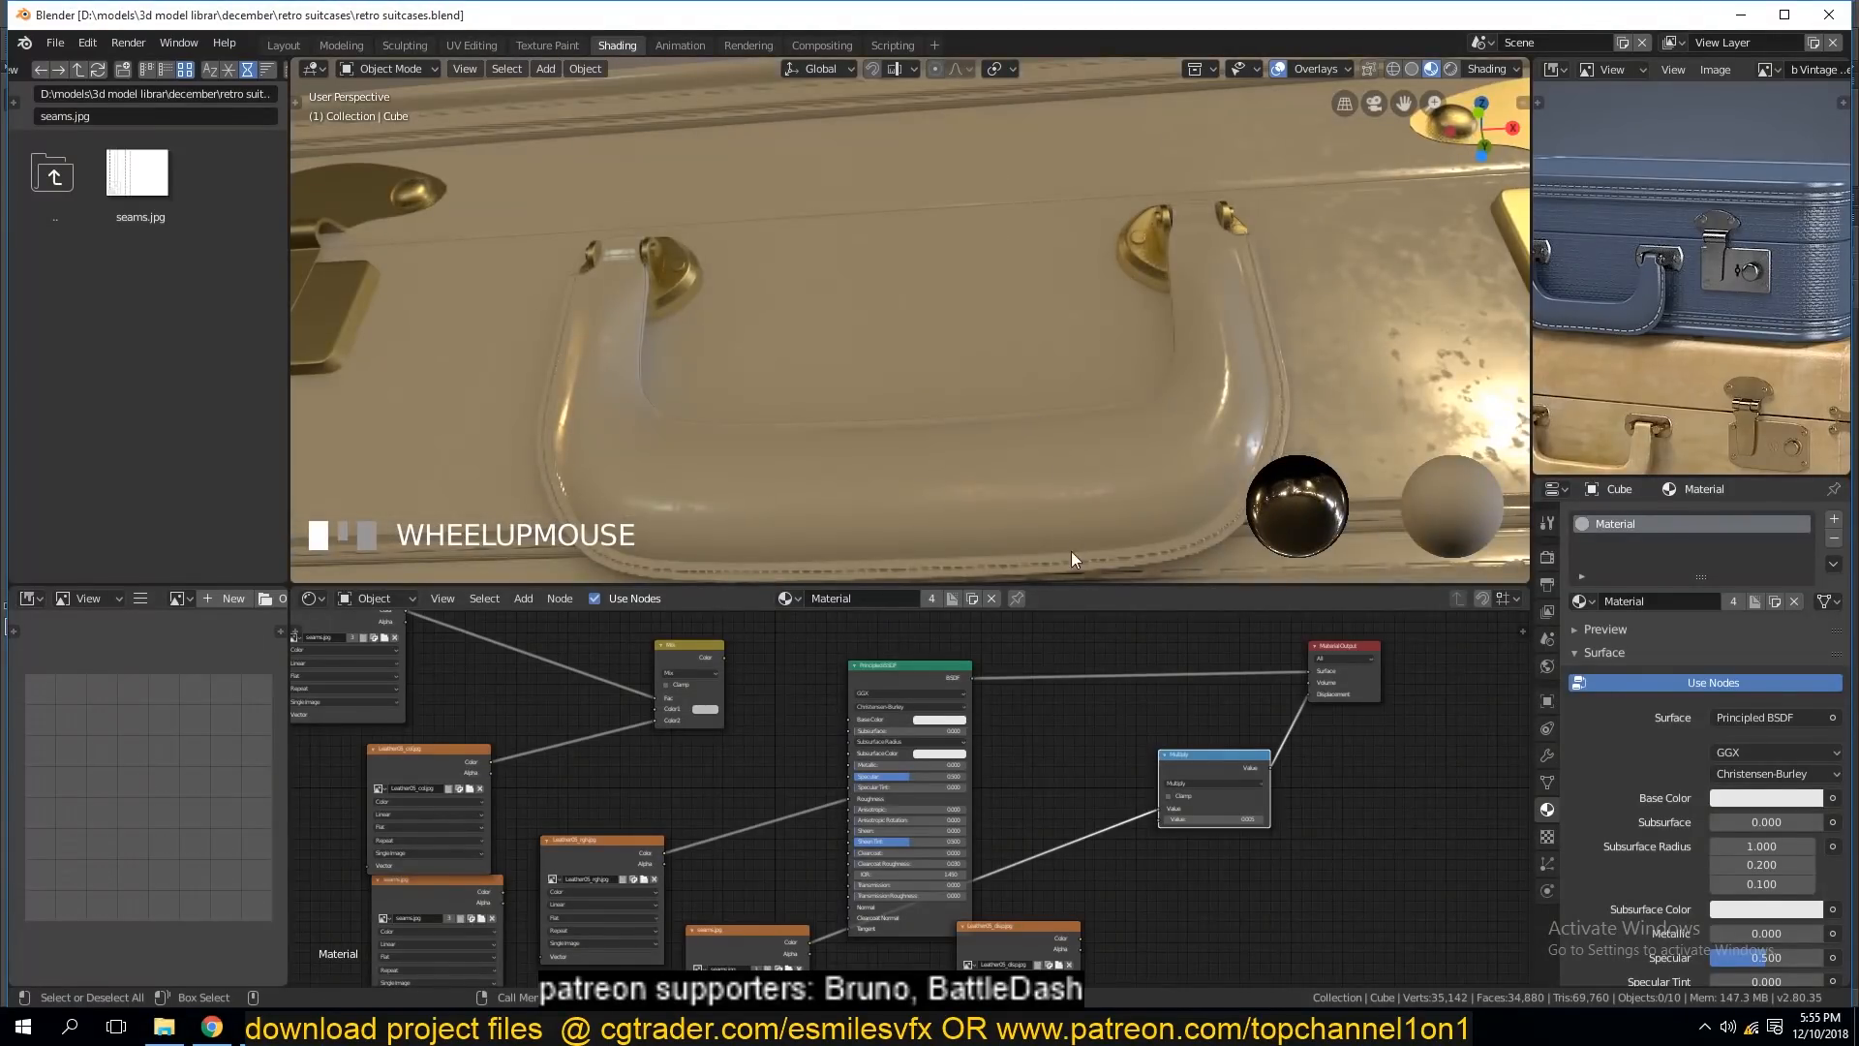
pyautogui.scroll(1, 1176, 751)
pyautogui.scroll(4, 1145, 561)
pyautogui.scroll(-4, 1145, 554)
pyautogui.press('`')
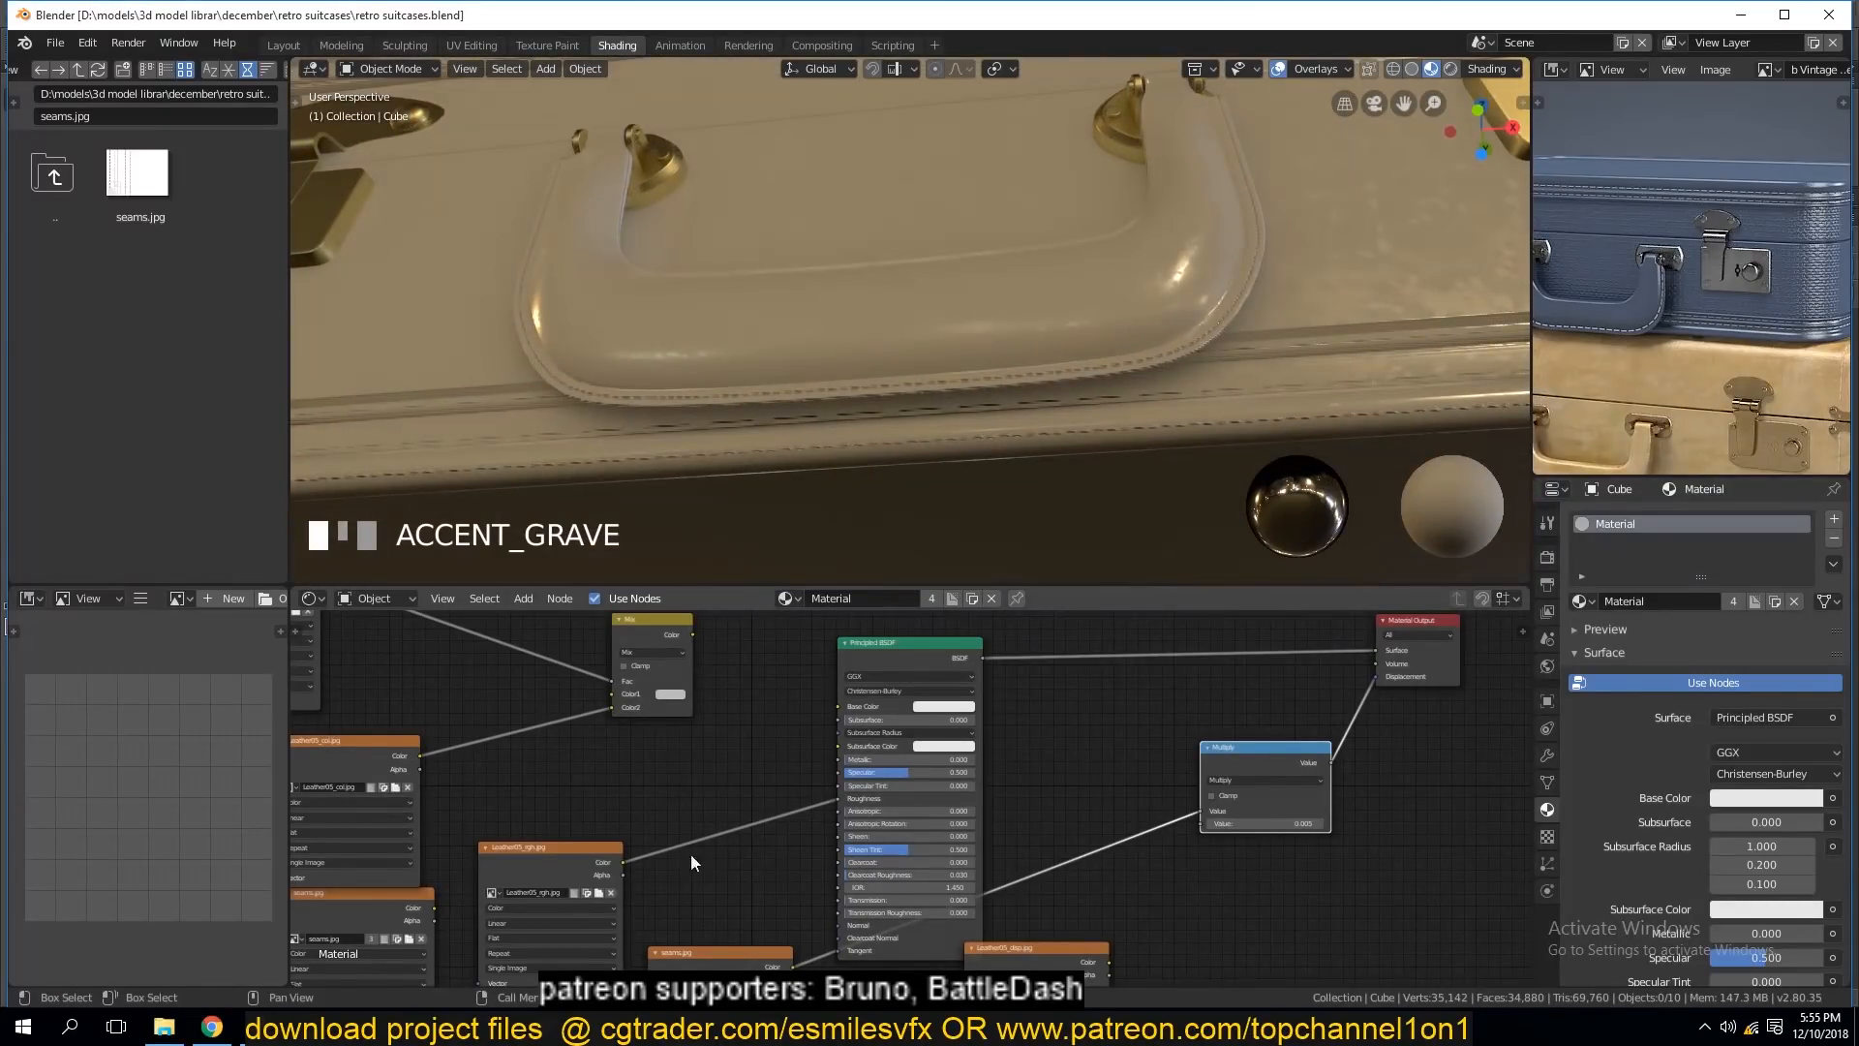
# Insert an Invert node between the repositioned seams.jpg copy and the Multiply node, and save the file.
pyautogui.scroll(-2, 668, 872)
pyautogui.moveTo(799, 932); pyautogui.dragTo(1247, 767)
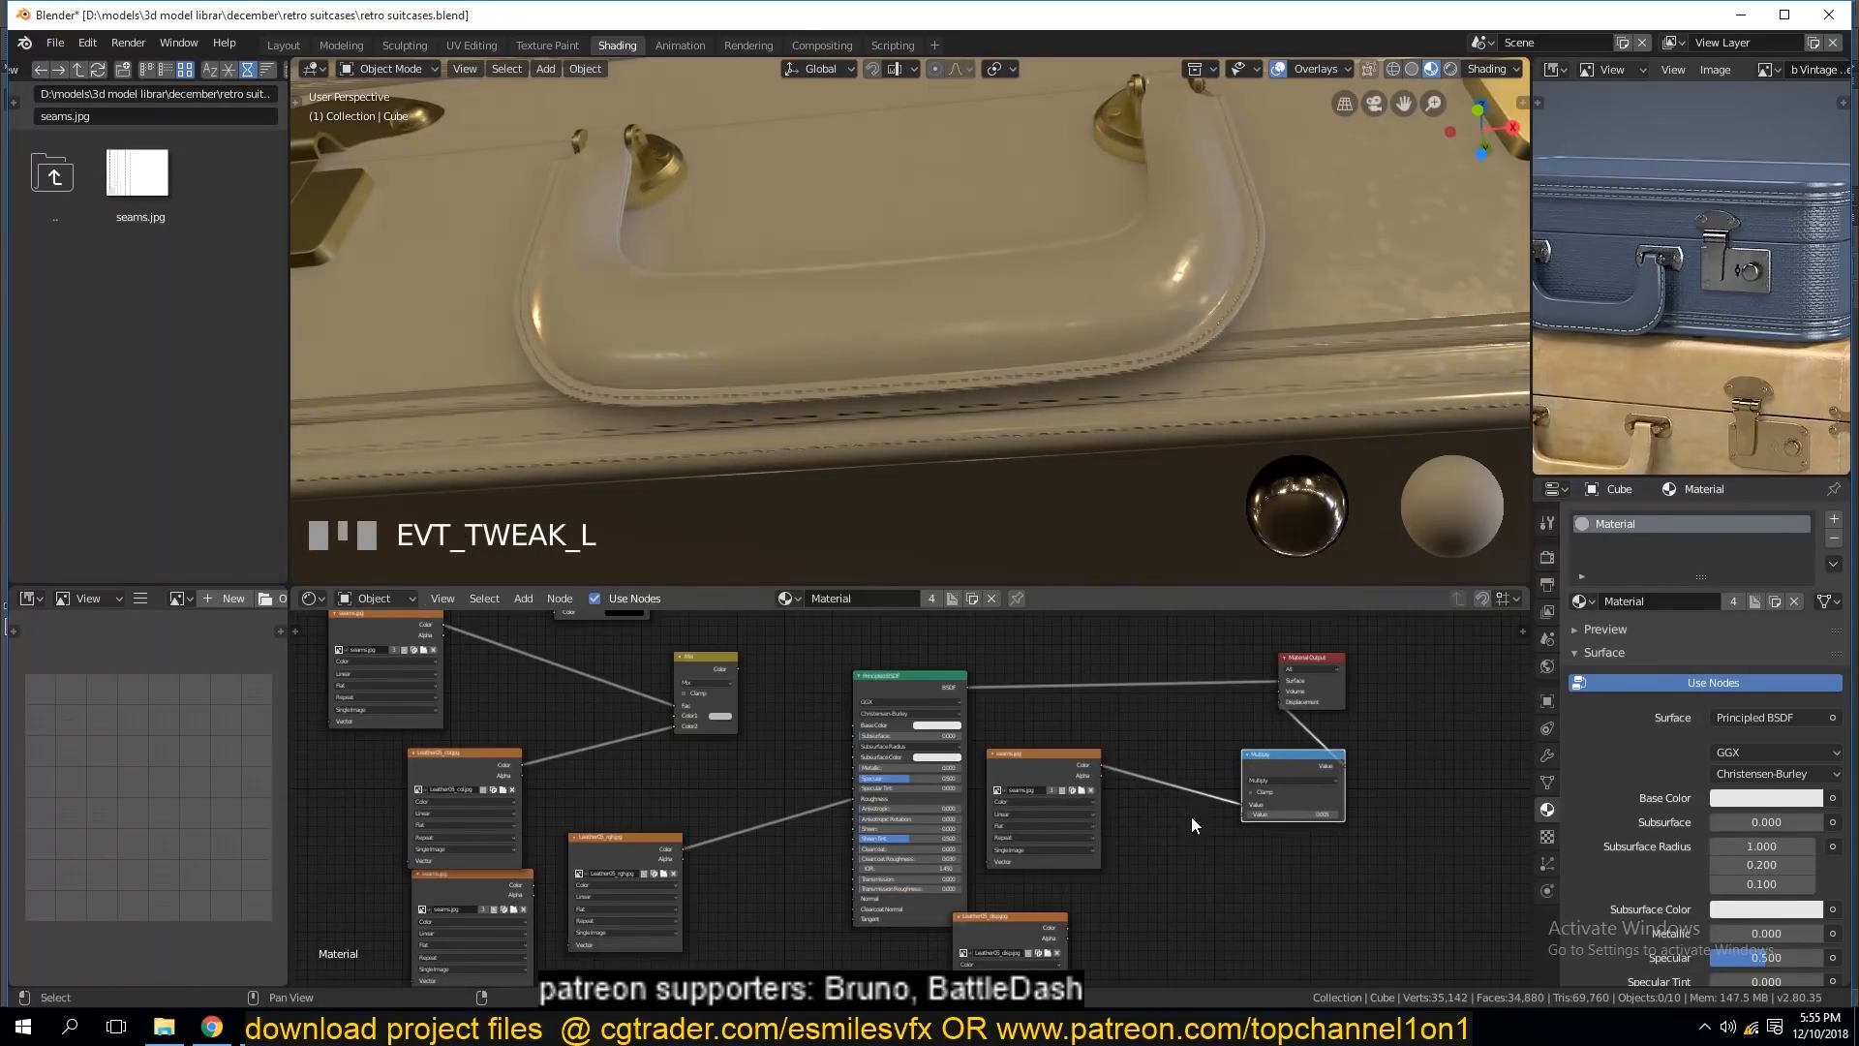
pyautogui.hotkey('shift', 'a')
pyautogui.moveTo(1153, 817)
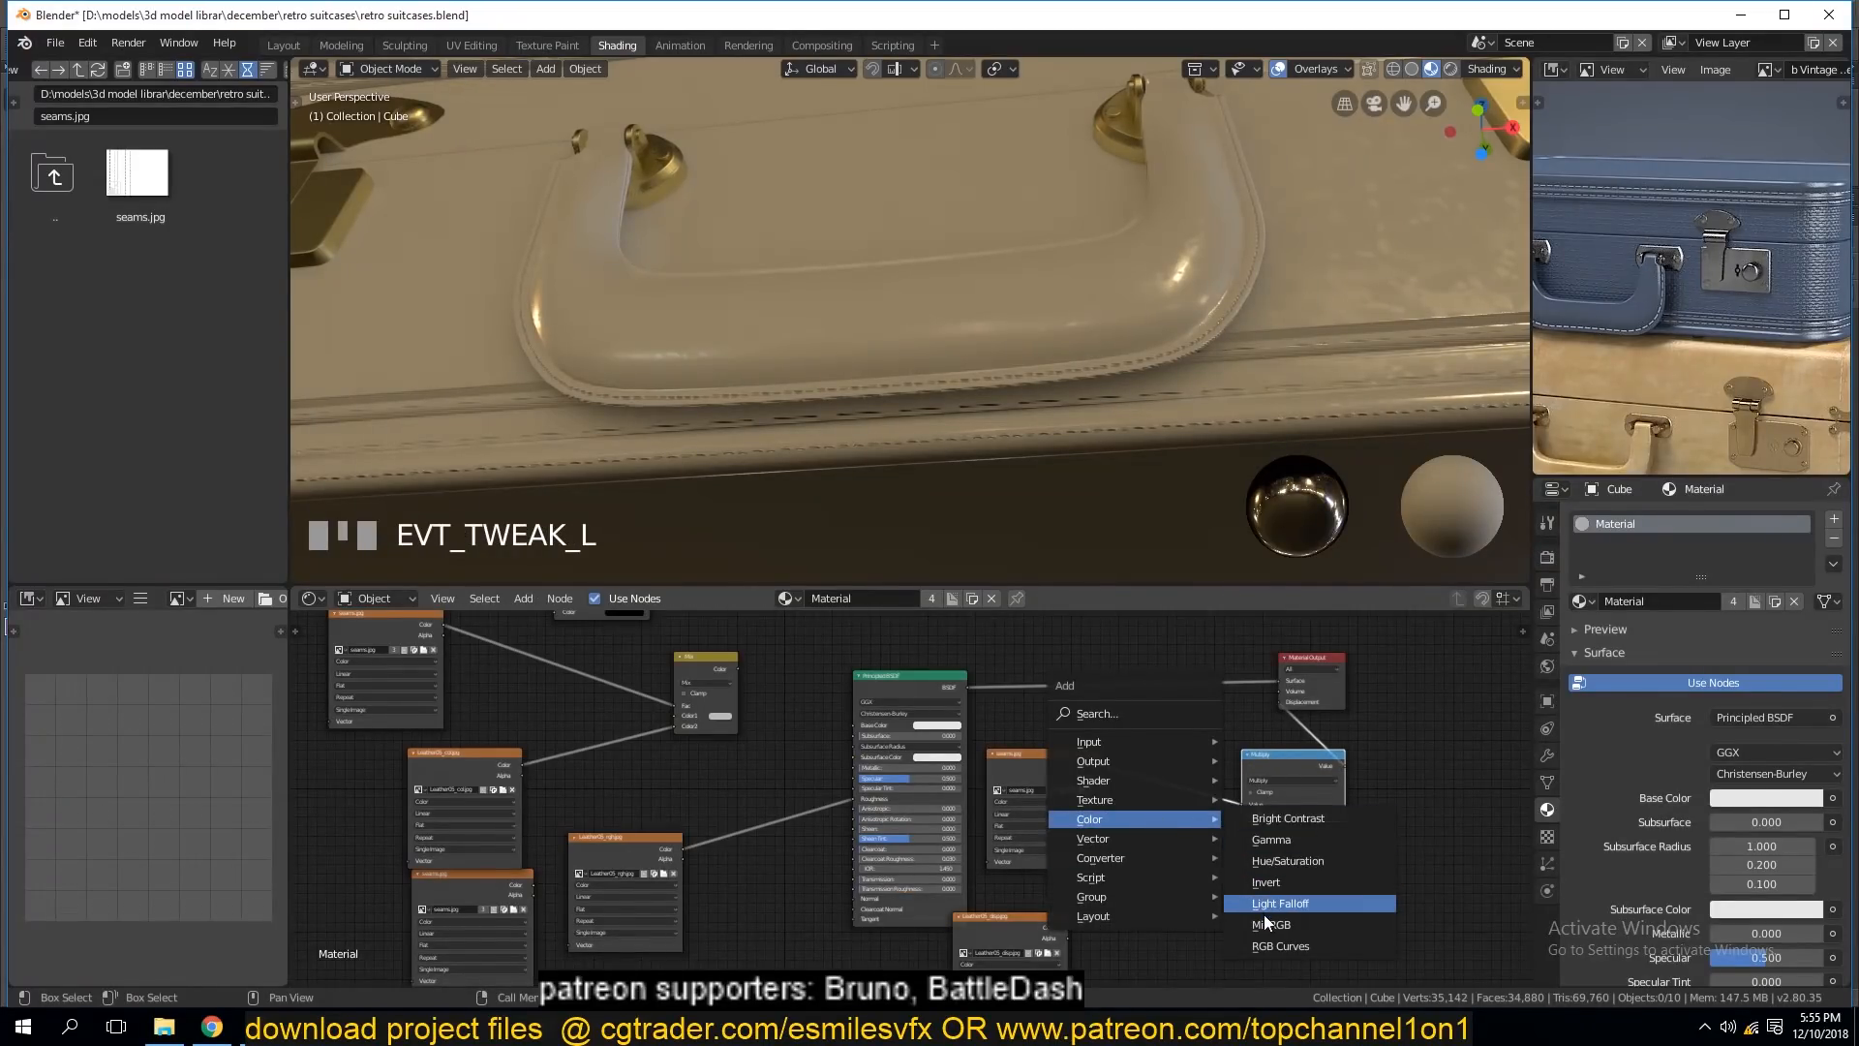
pyautogui.click(1278, 877)
pyautogui.click(1128, 772)
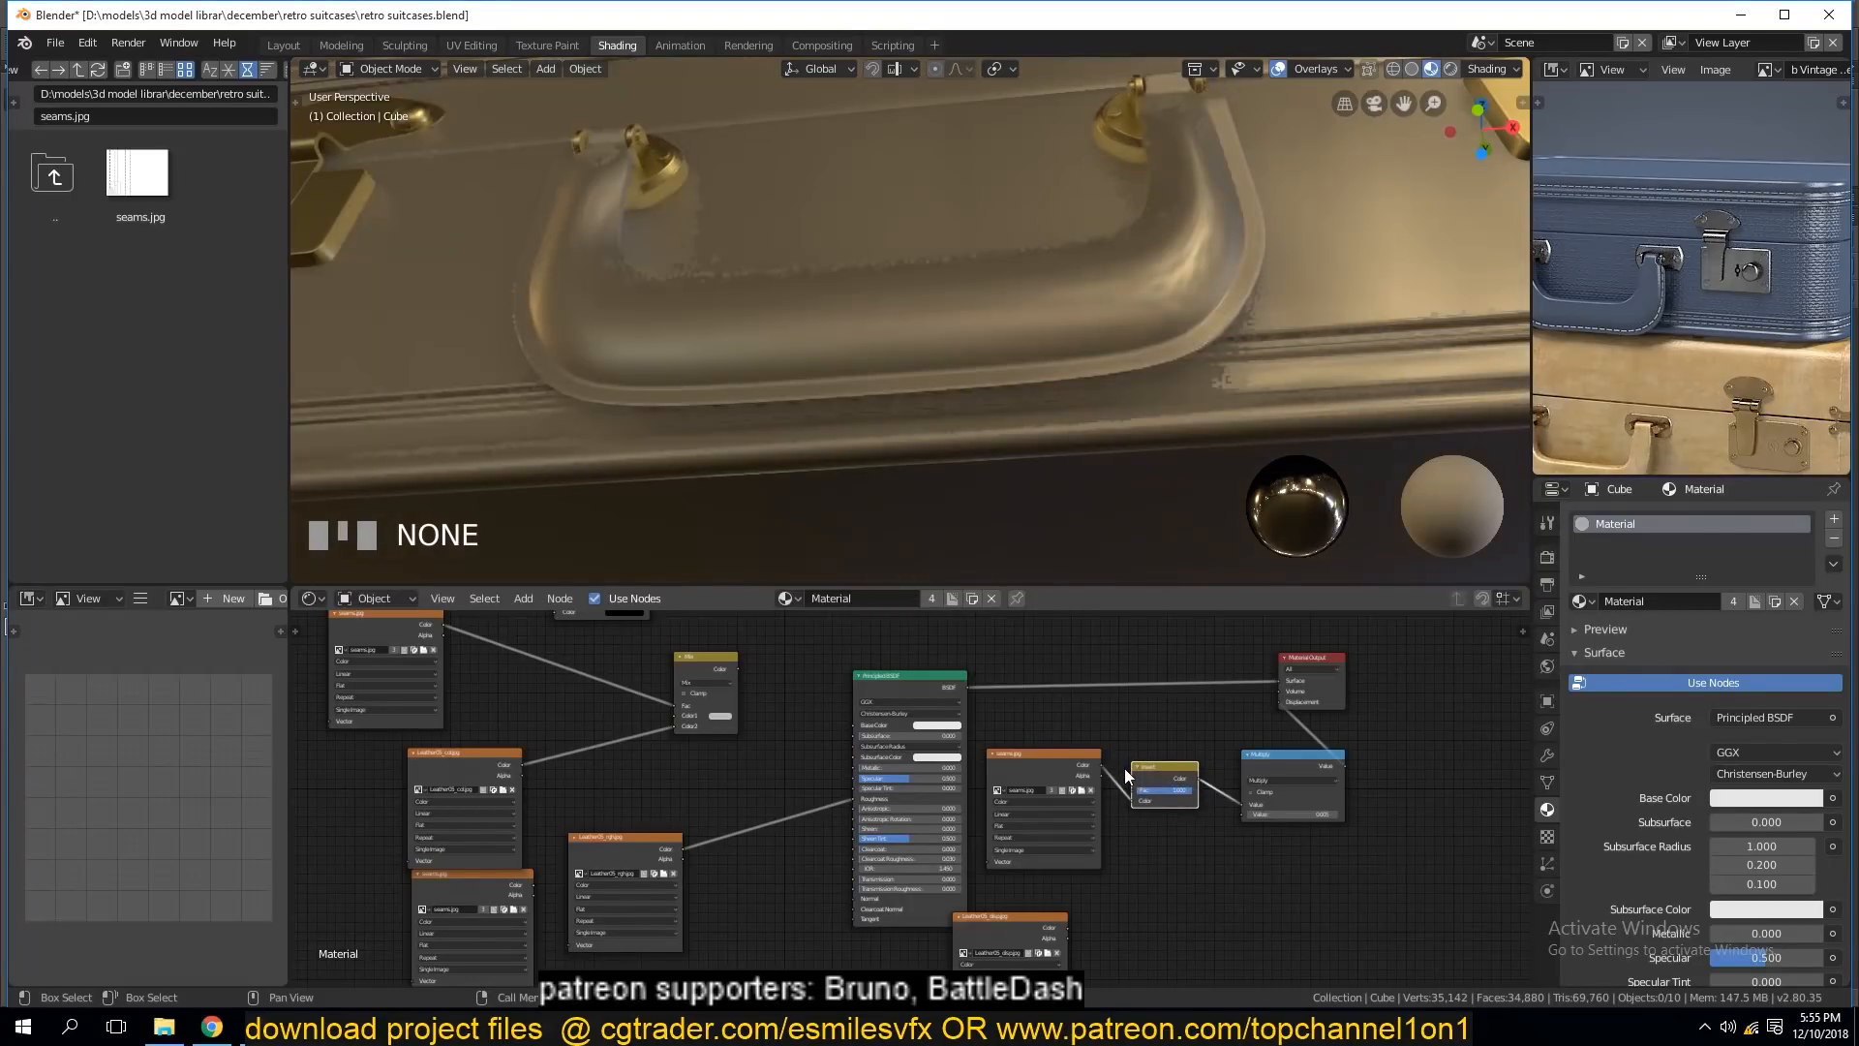
pyautogui.moveTo(965, 327); pyautogui.dragTo(918, 418, button='middle')
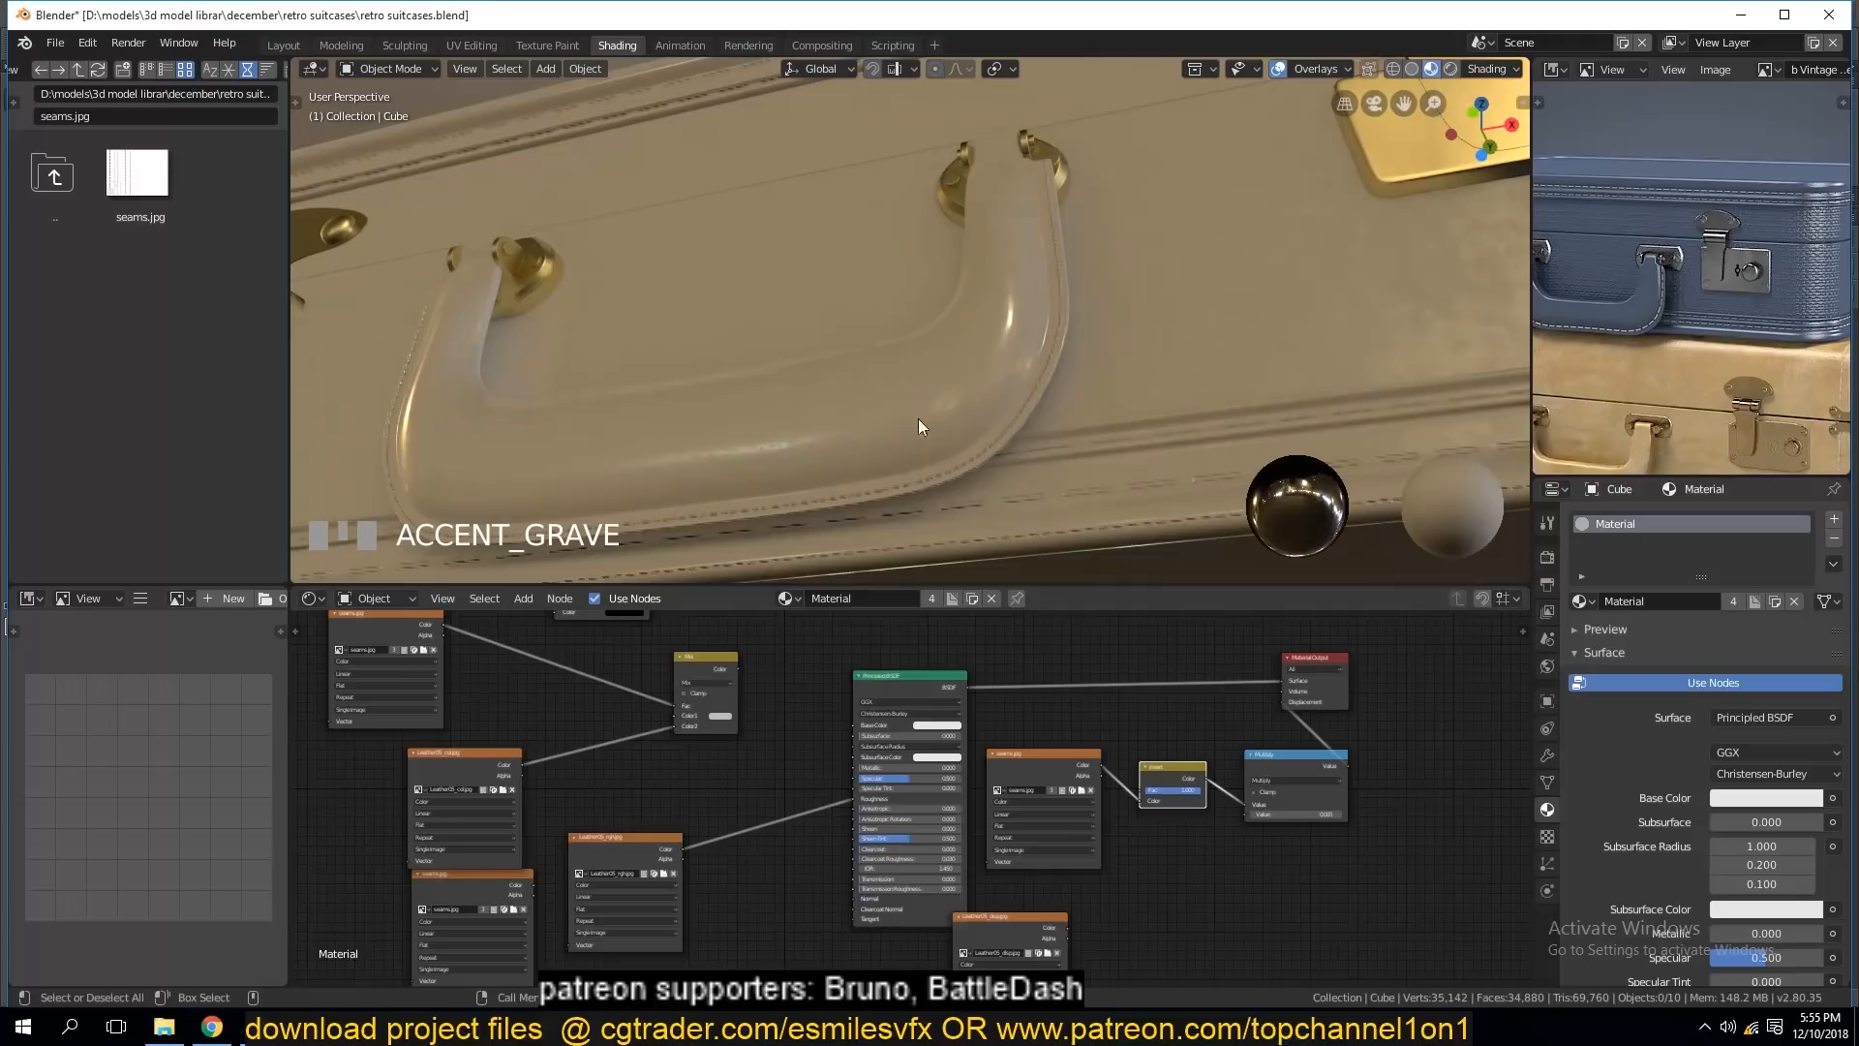
pyautogui.hotkey('ctrl', 's')
# Place the Leather05_disp.jpg node below the Invert node and move the Multiply node farther away to make room between them.
pyautogui.scroll(5, 1201, 927)
pyautogui.scroll(-4, 1356, 785)
pyautogui.moveTo(1077, 938); pyautogui.dragTo(1255, 859)
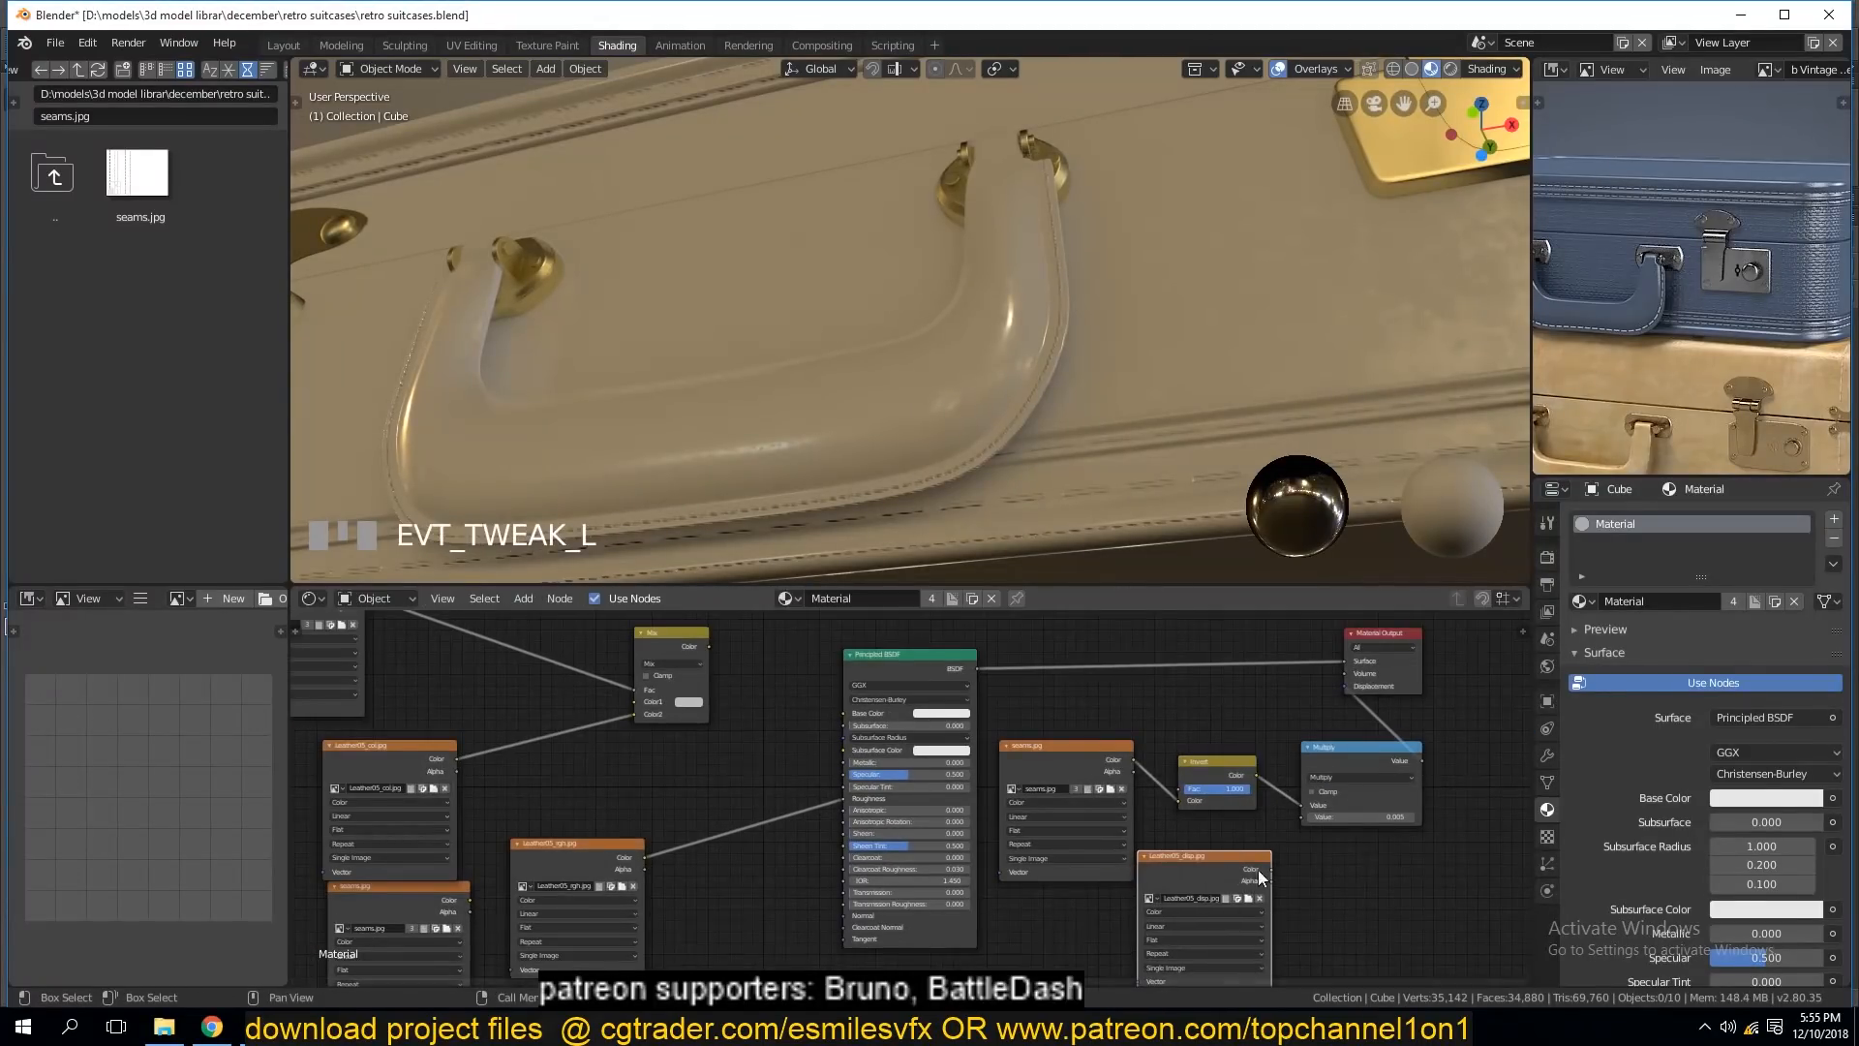
pyautogui.moveTo(1327, 762); pyautogui.dragTo(1515, 732)
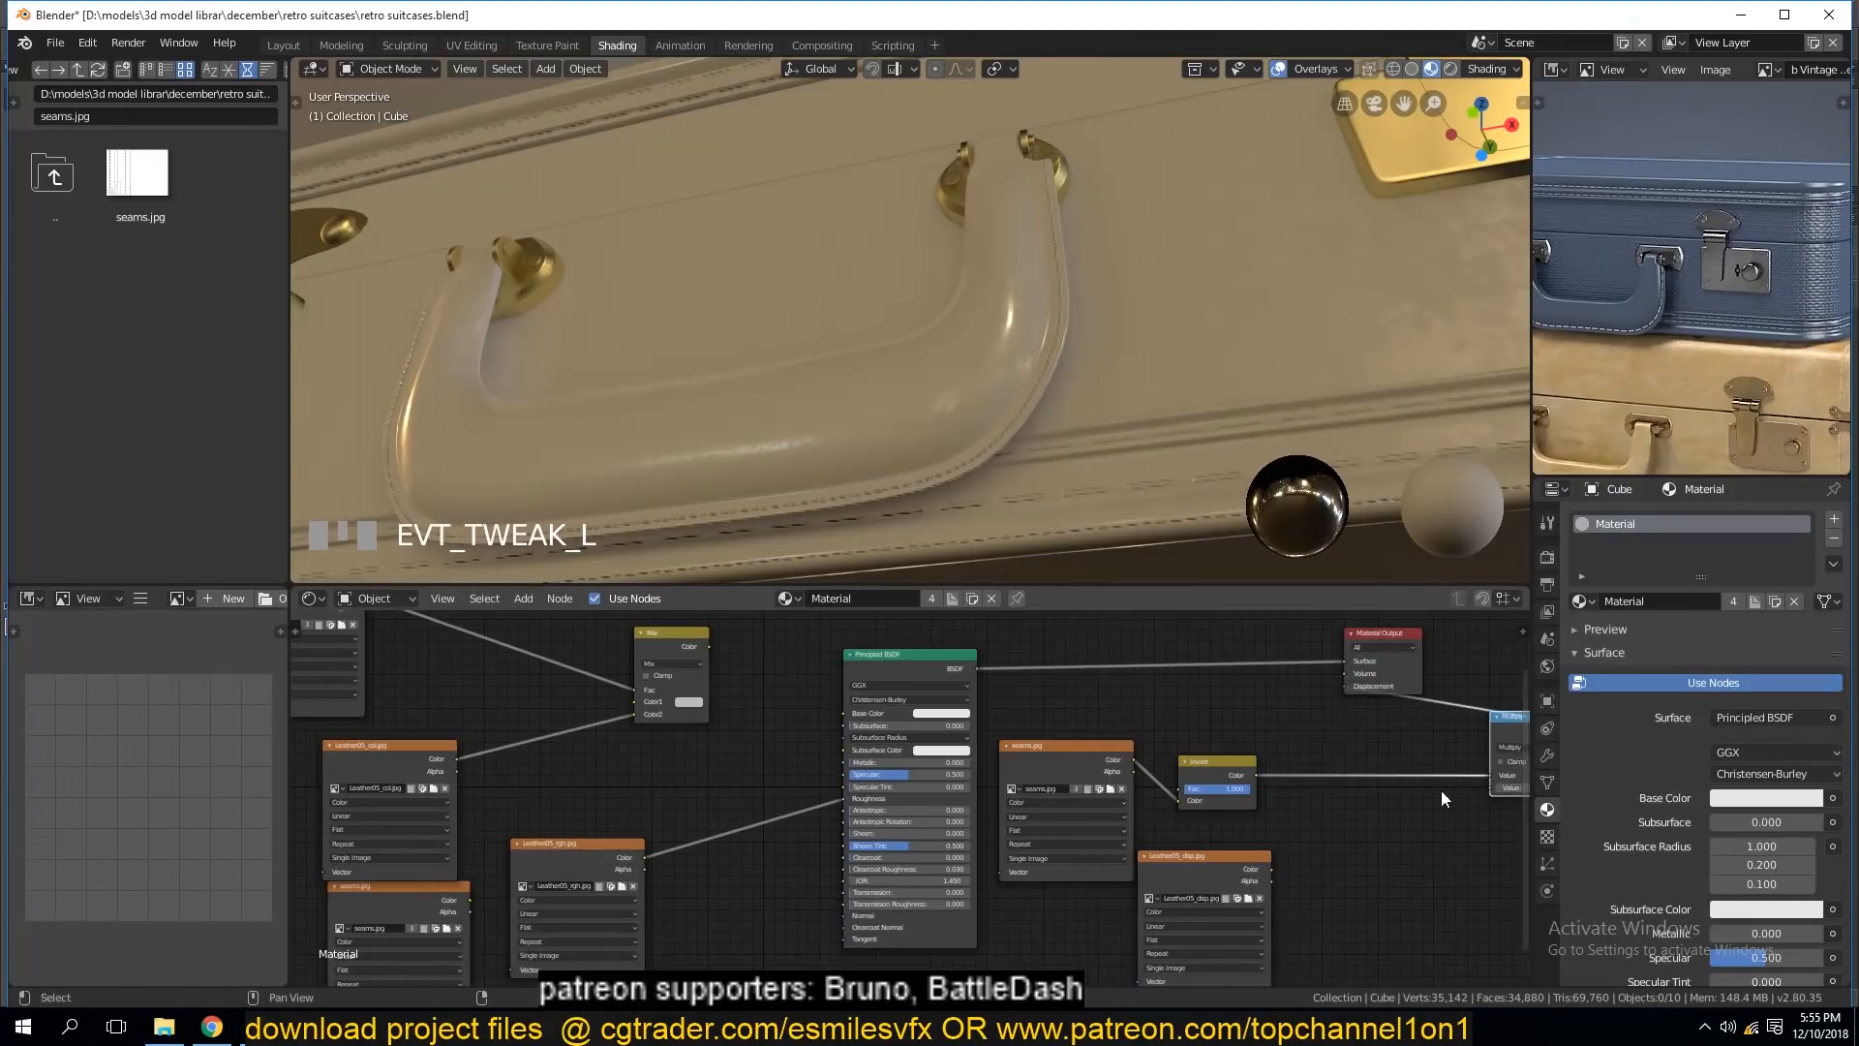
# Preview the Invert node's output and the Leather05_disp.jpg texture on the suitcase through the Viewer.
pyautogui.hotkey('shift', 'a')
pyautogui.moveTo(1364, 860)
pyautogui.click(1212, 757)
pyautogui.keyDown('ctrl'); pyautogui.keyDown('shift'); pyautogui.click(1212, 757); pyautogui.keyUp('shift'); pyautogui.keyUp('ctrl')
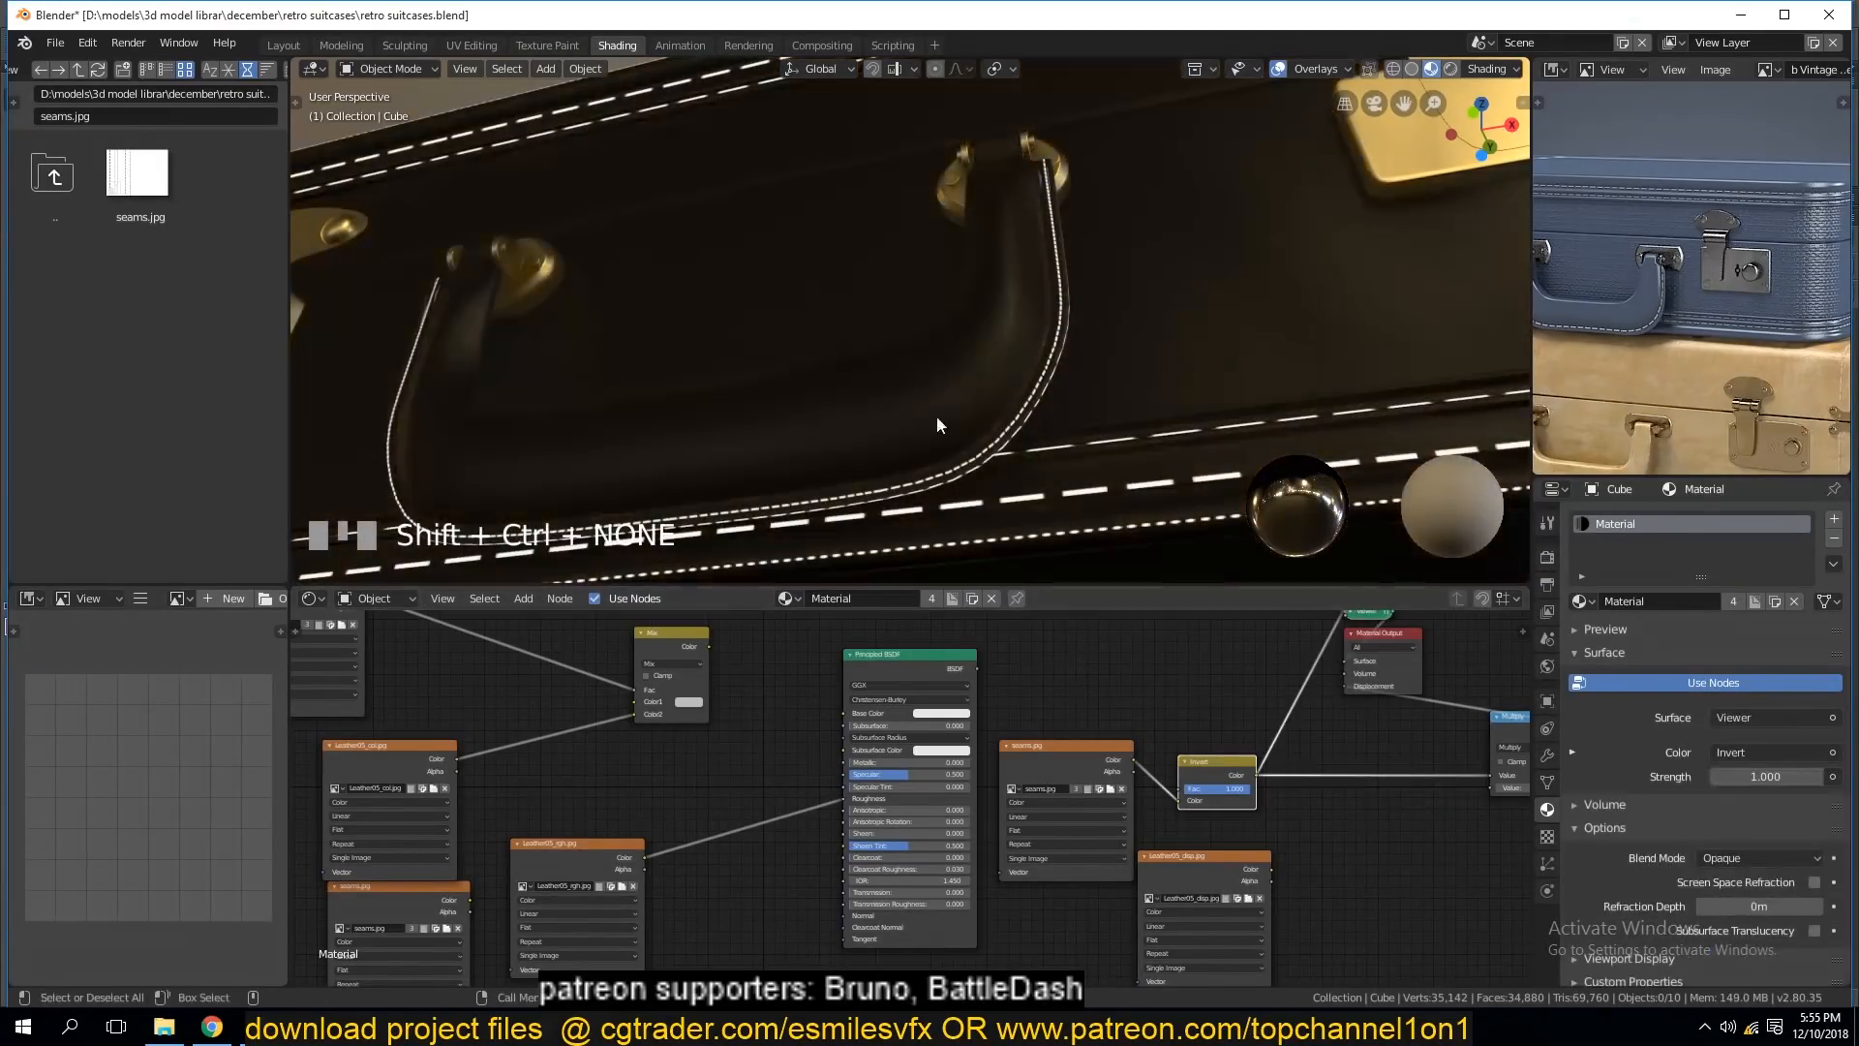
pyautogui.scroll(-3, 935, 397)
pyautogui.moveTo(930, 378); pyautogui.dragTo(881, 422, button='middle')
pyautogui.click(1233, 858)
pyautogui.keyDown('ctrl'); pyautogui.keyDown('shift'); pyautogui.click(1231, 858); pyautogui.keyUp('shift'); pyautogui.keyUp('ctrl')
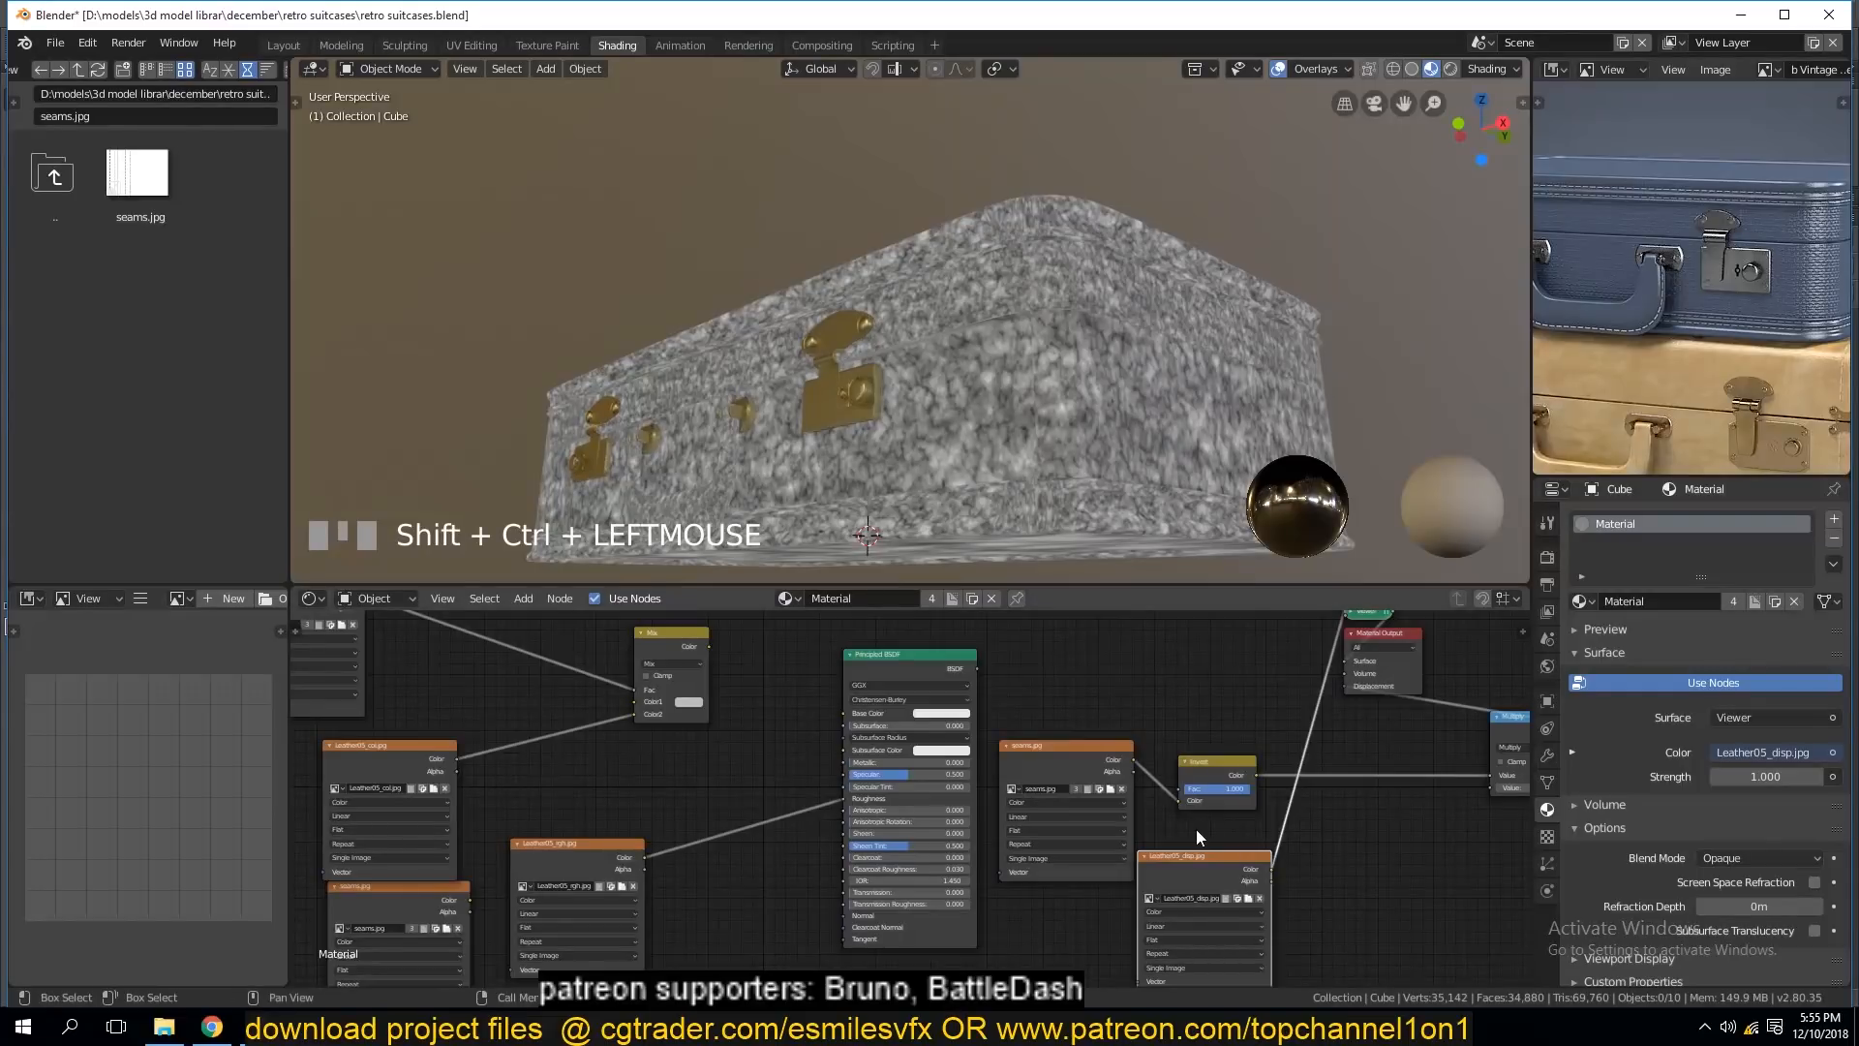
# Add a MixRGB node fed by the Leather05_disp.jpg and Invert outputs, set it to Multiply, and preview its result on the suitcase.
pyautogui.hotkey('shift', 'a')
pyautogui.moveTo(1335, 821)
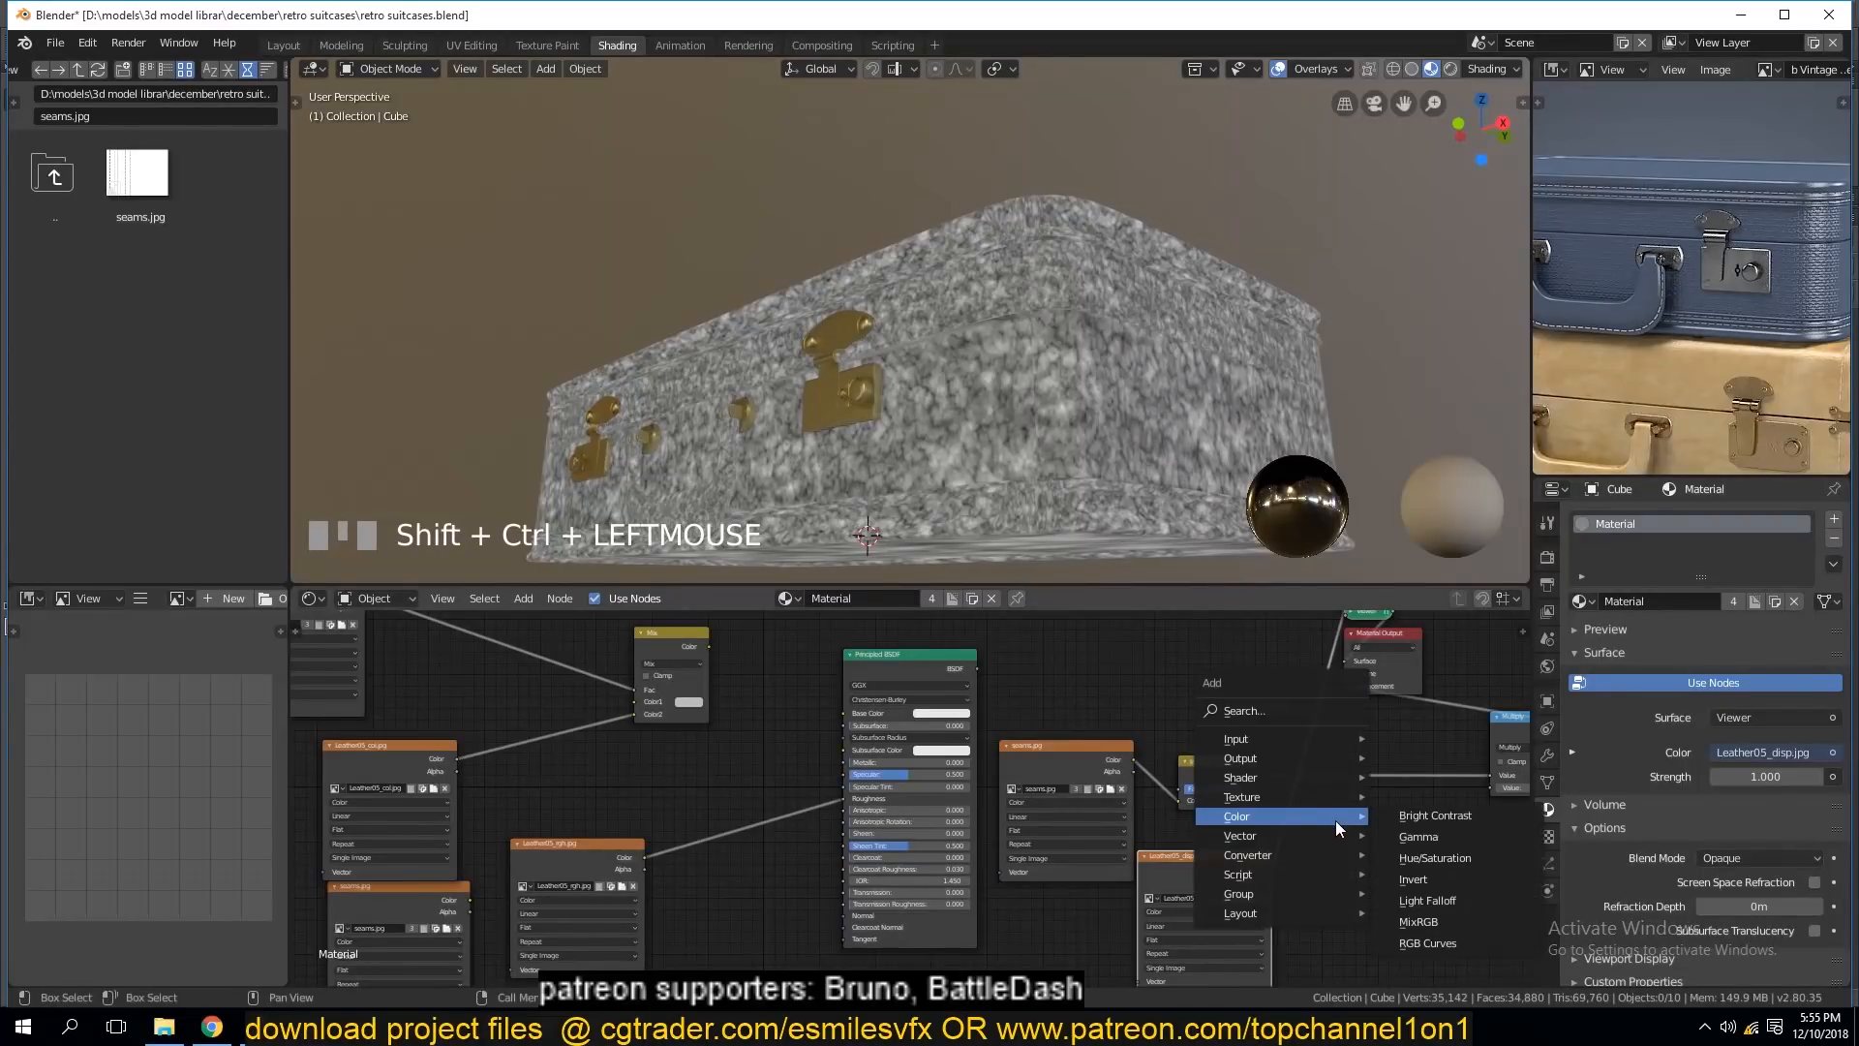
pyautogui.click(1470, 924)
pyautogui.click(1404, 852)
pyautogui.moveTo(1274, 868); pyautogui.dragTo(1363, 889)
pyautogui.moveTo(1257, 777); pyautogui.dragTo(1364, 877)
pyautogui.click(1398, 839)
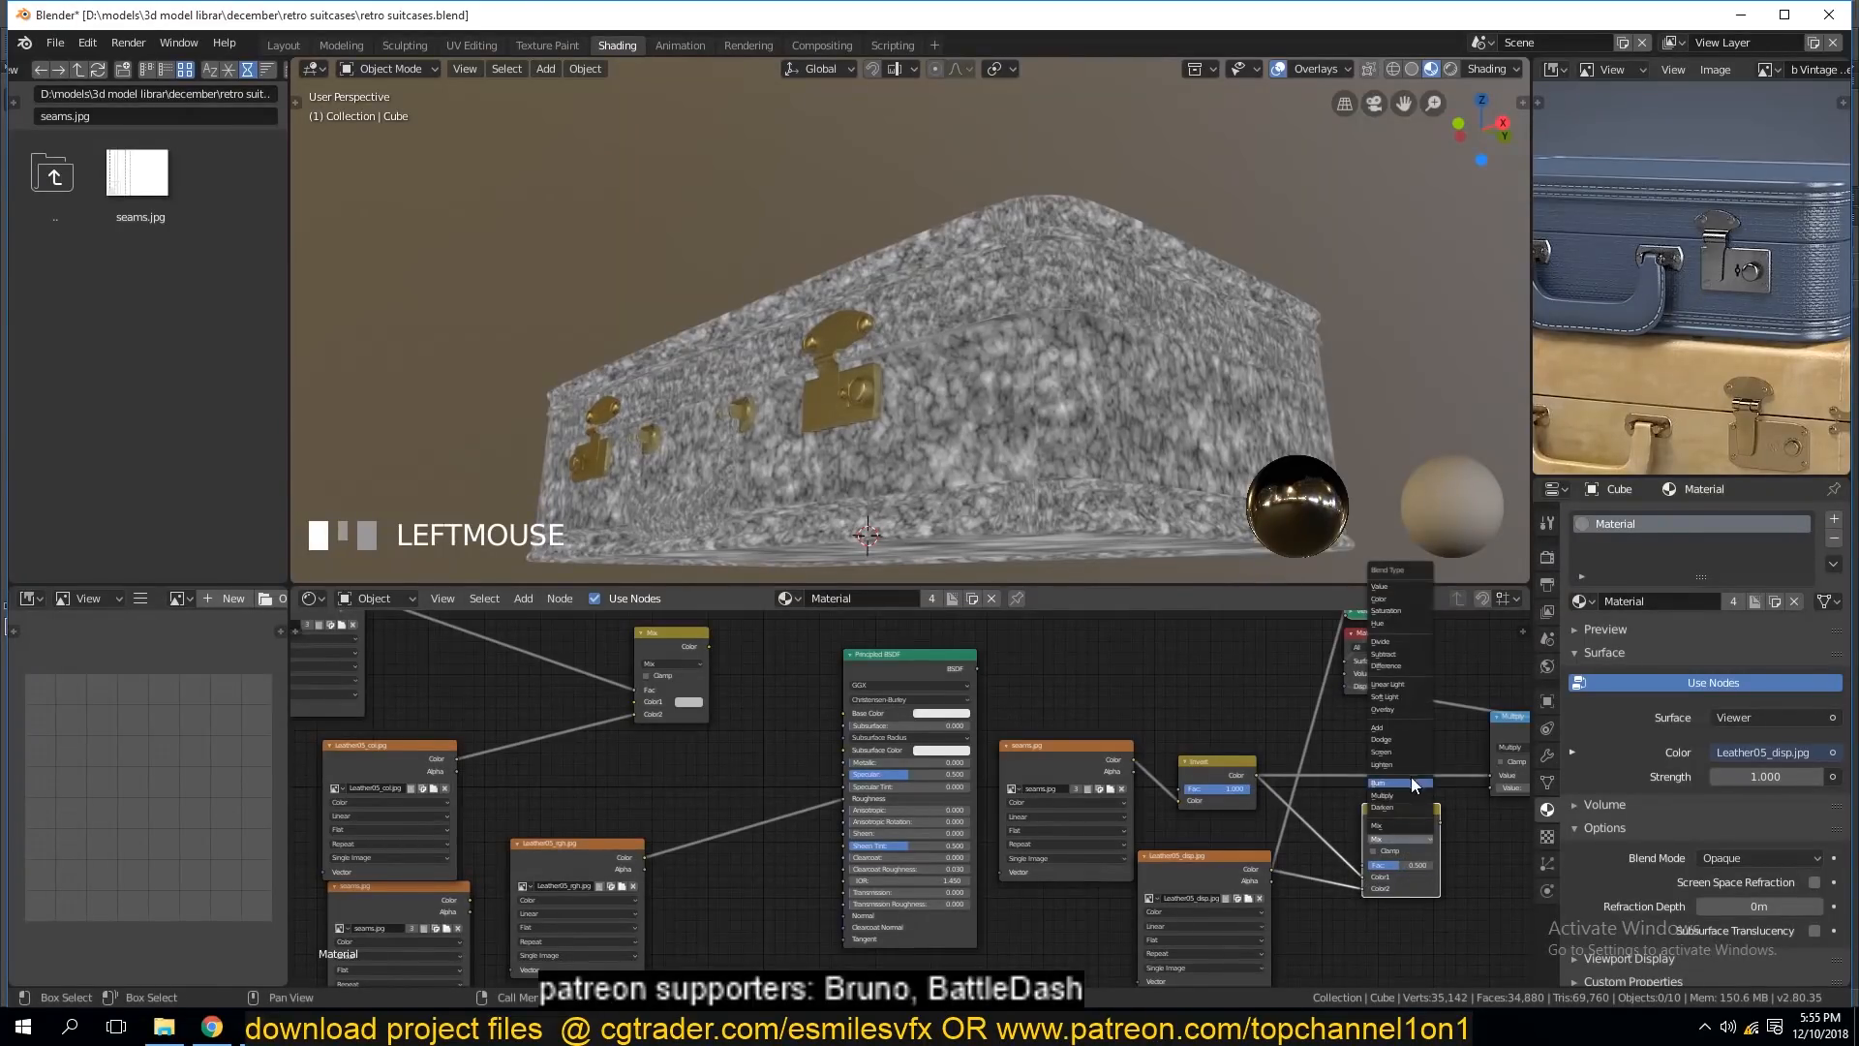
pyautogui.click(1408, 798)
pyautogui.keyDown('ctrl'); pyautogui.keyDown('shift'); pyautogui.click(1409, 815); pyautogui.keyUp('shift'); pyautogui.keyUp('ctrl')
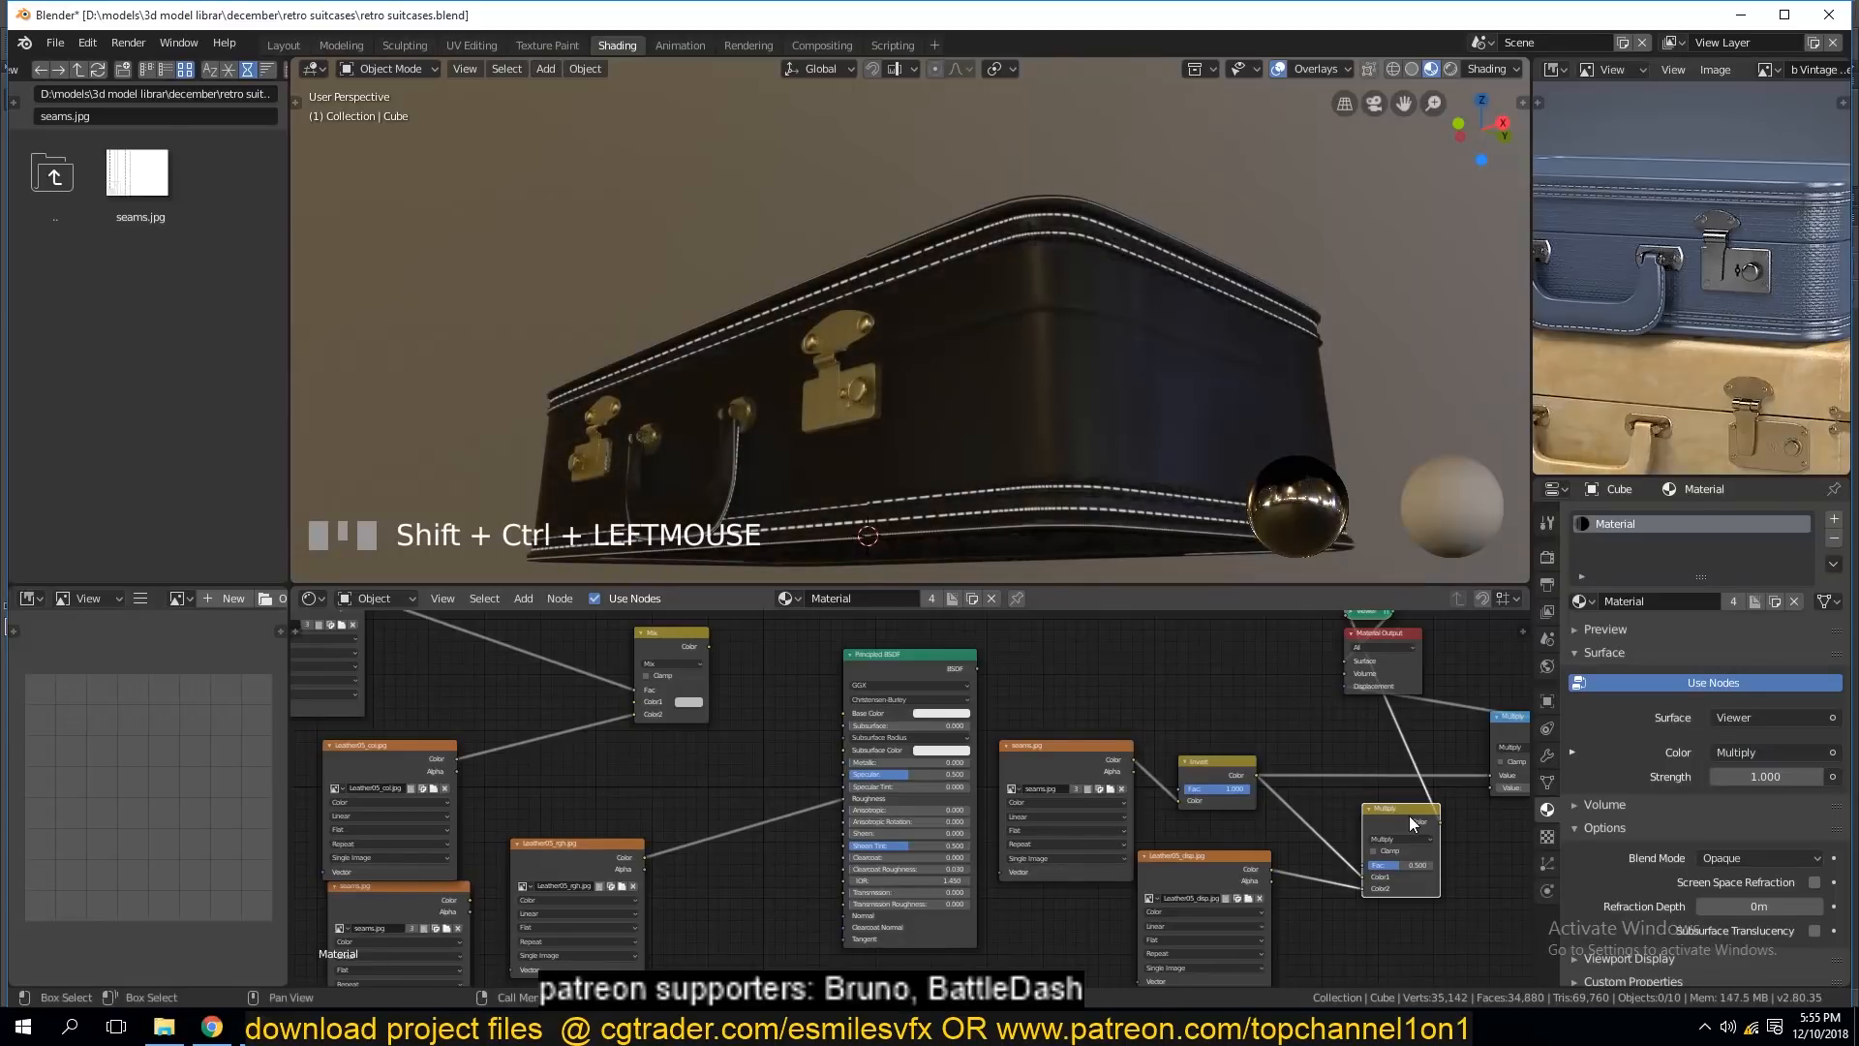
# Set the new mix node's factor to 1.000 and its blend type to Screen, and check the combined textures on the suitcase.
pyautogui.moveTo(1402, 858); pyautogui.dragTo(1446, 864)
pyautogui.click(1410, 838)
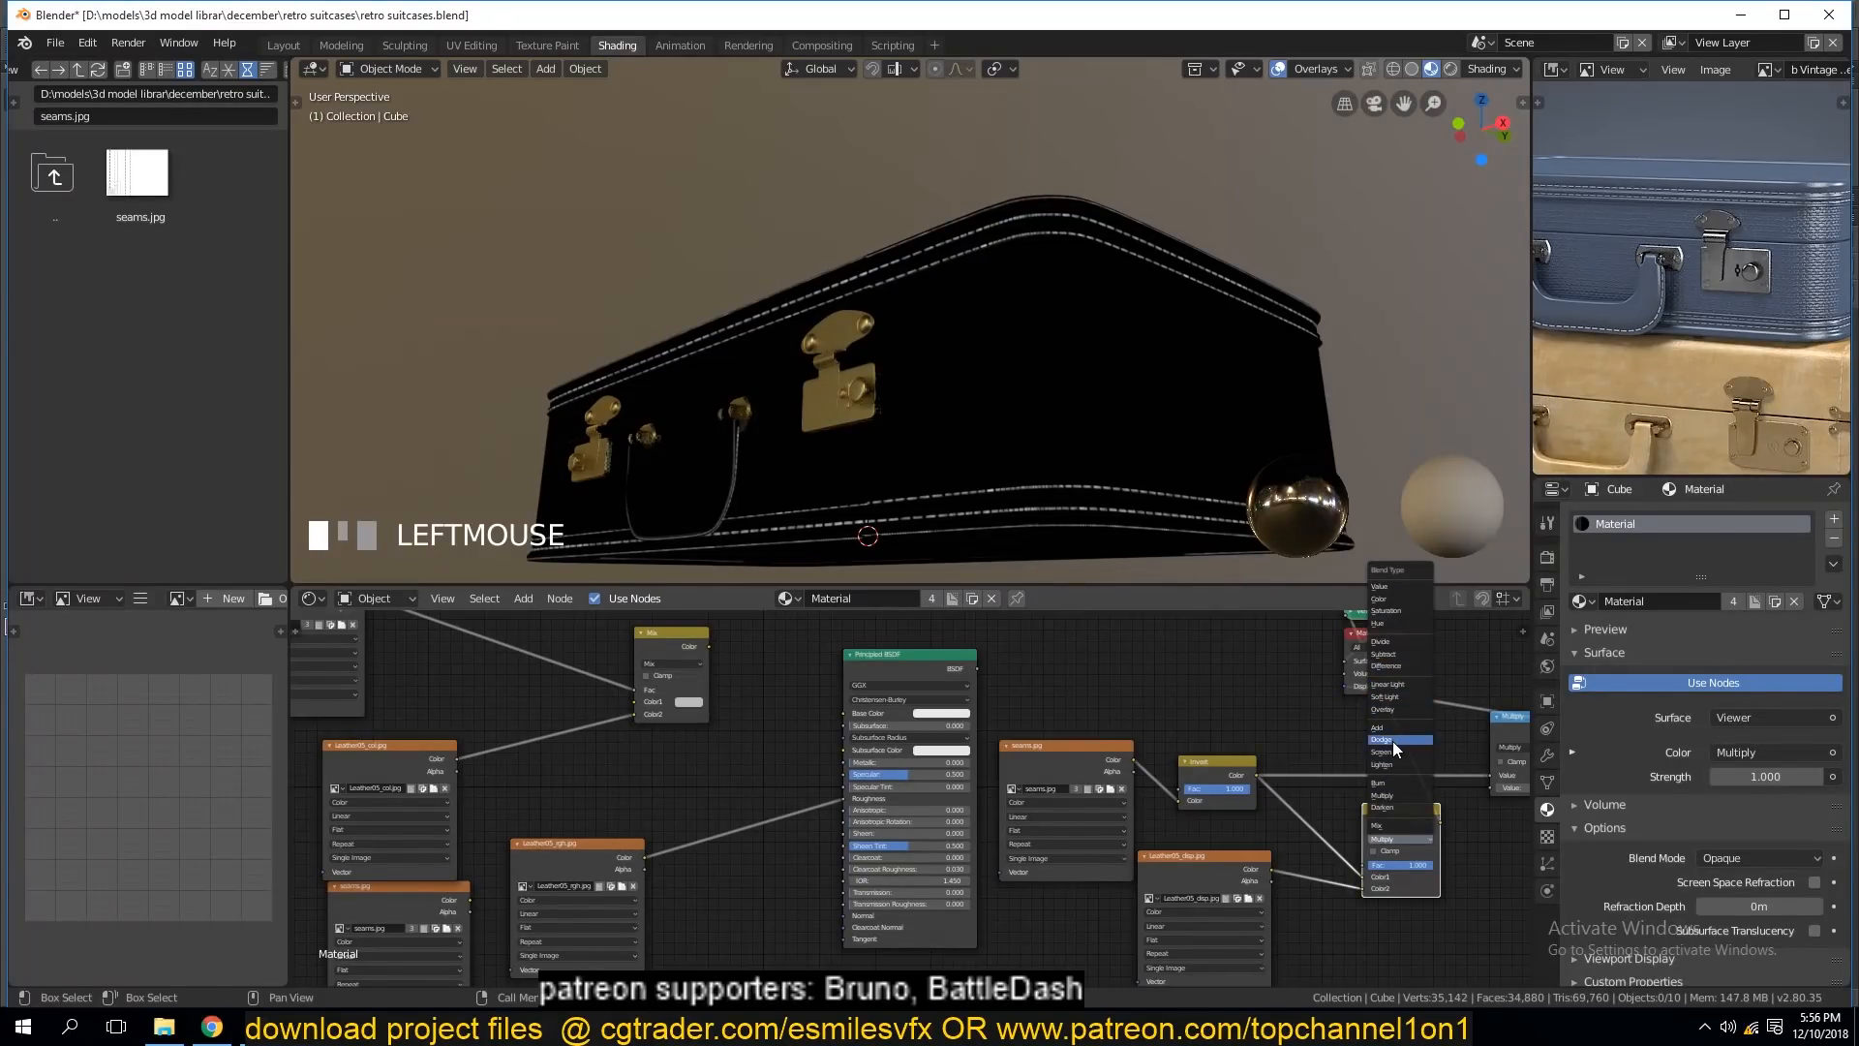
pyautogui.click(1397, 747)
pyautogui.press('`')
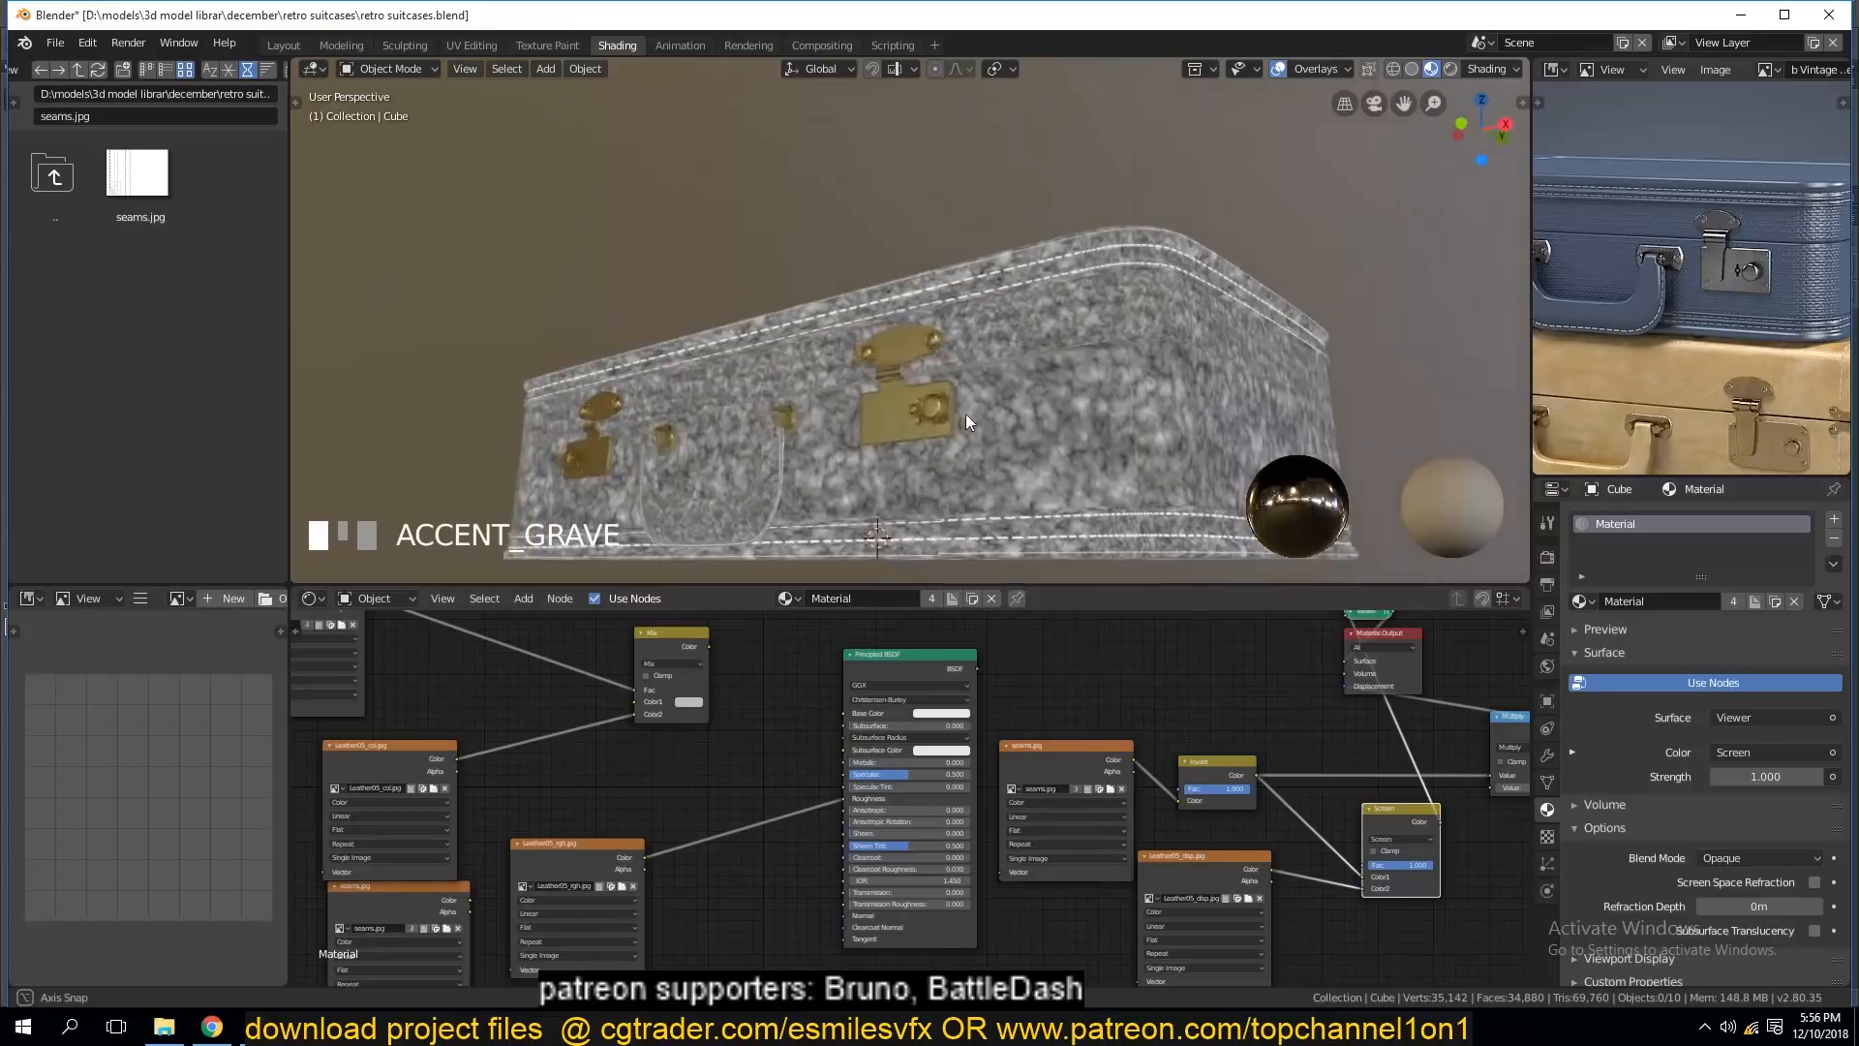
pyautogui.moveTo(966, 414); pyautogui.dragTo(955, 420, button='middle')
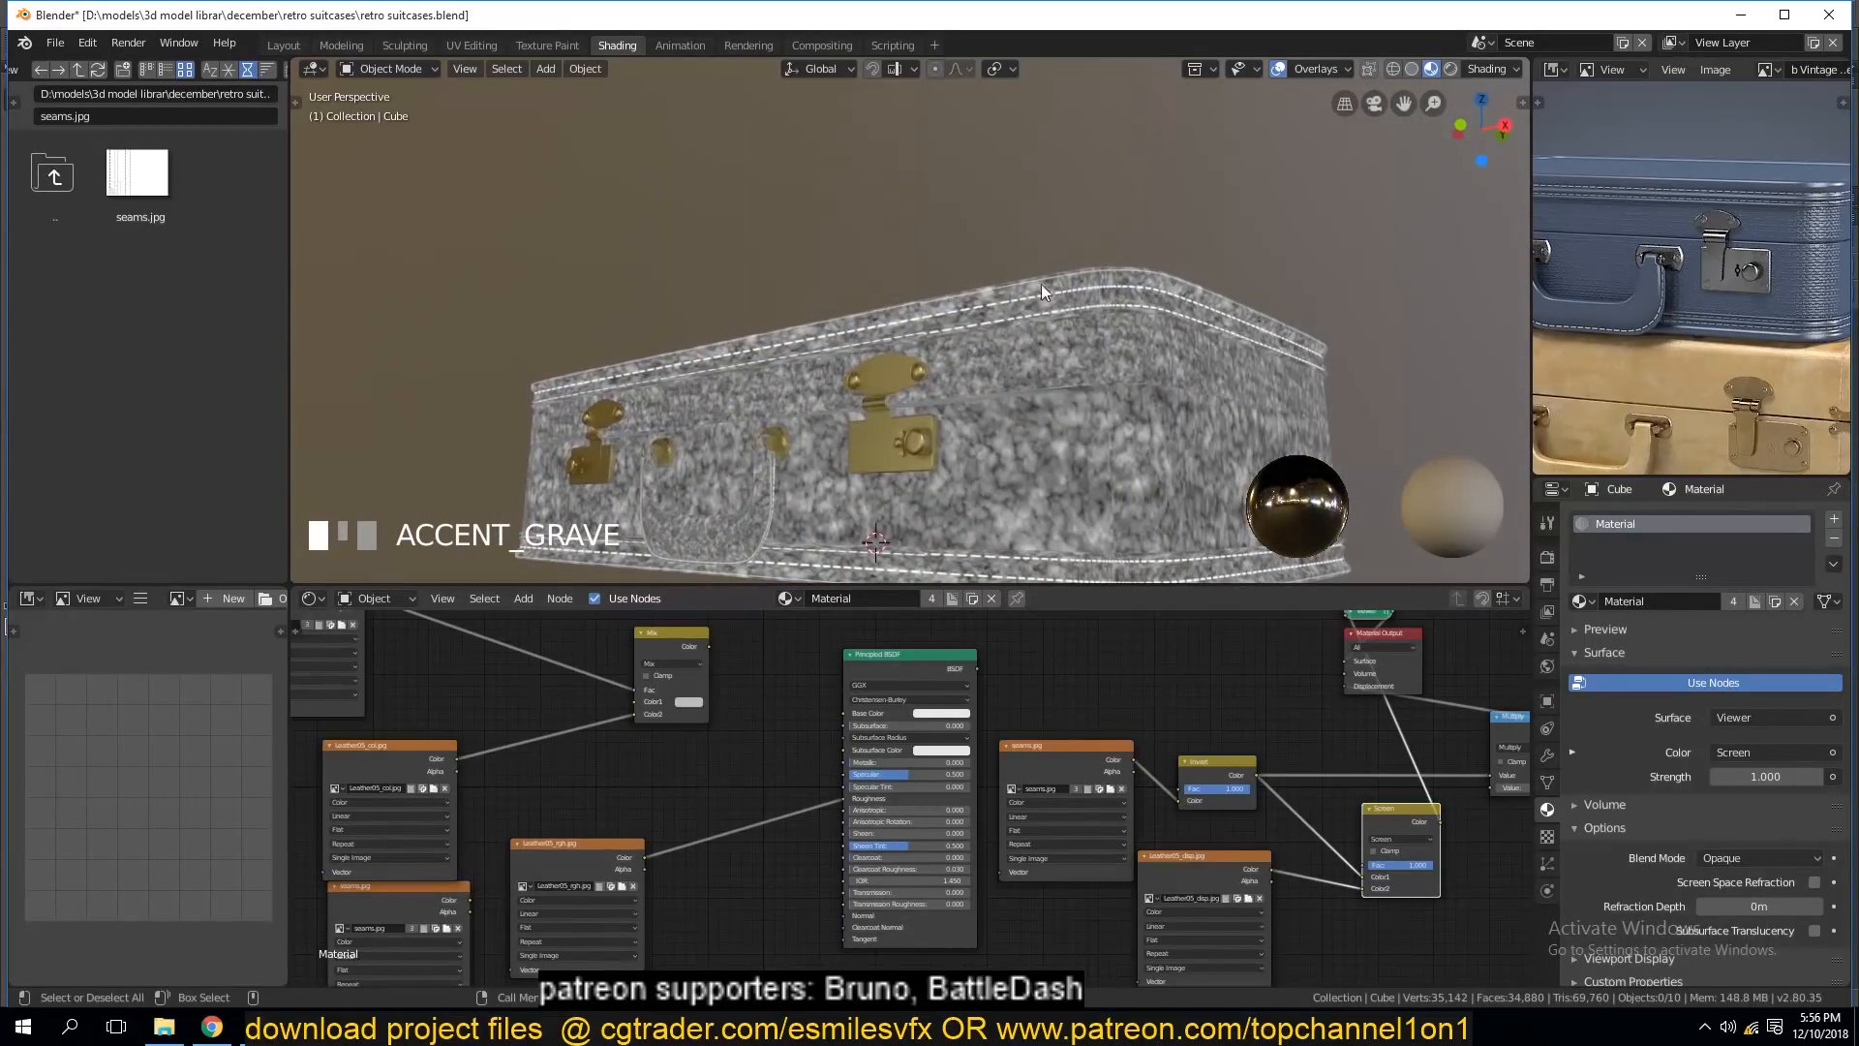
# Insert the Screen node between the Invert and Multiply nodes, moving the Multiply and Material Output nodes and expanding Multiply.
pyautogui.moveTo(1397, 817); pyautogui.dragTo(1317, 781)
pyautogui.moveTo(1402, 635); pyautogui.dragTo(1511, 631)
pyautogui.moveTo(1497, 717); pyautogui.dragTo(1386, 697)
pyautogui.moveTo(1363, 784); pyautogui.dragTo(1330, 779)
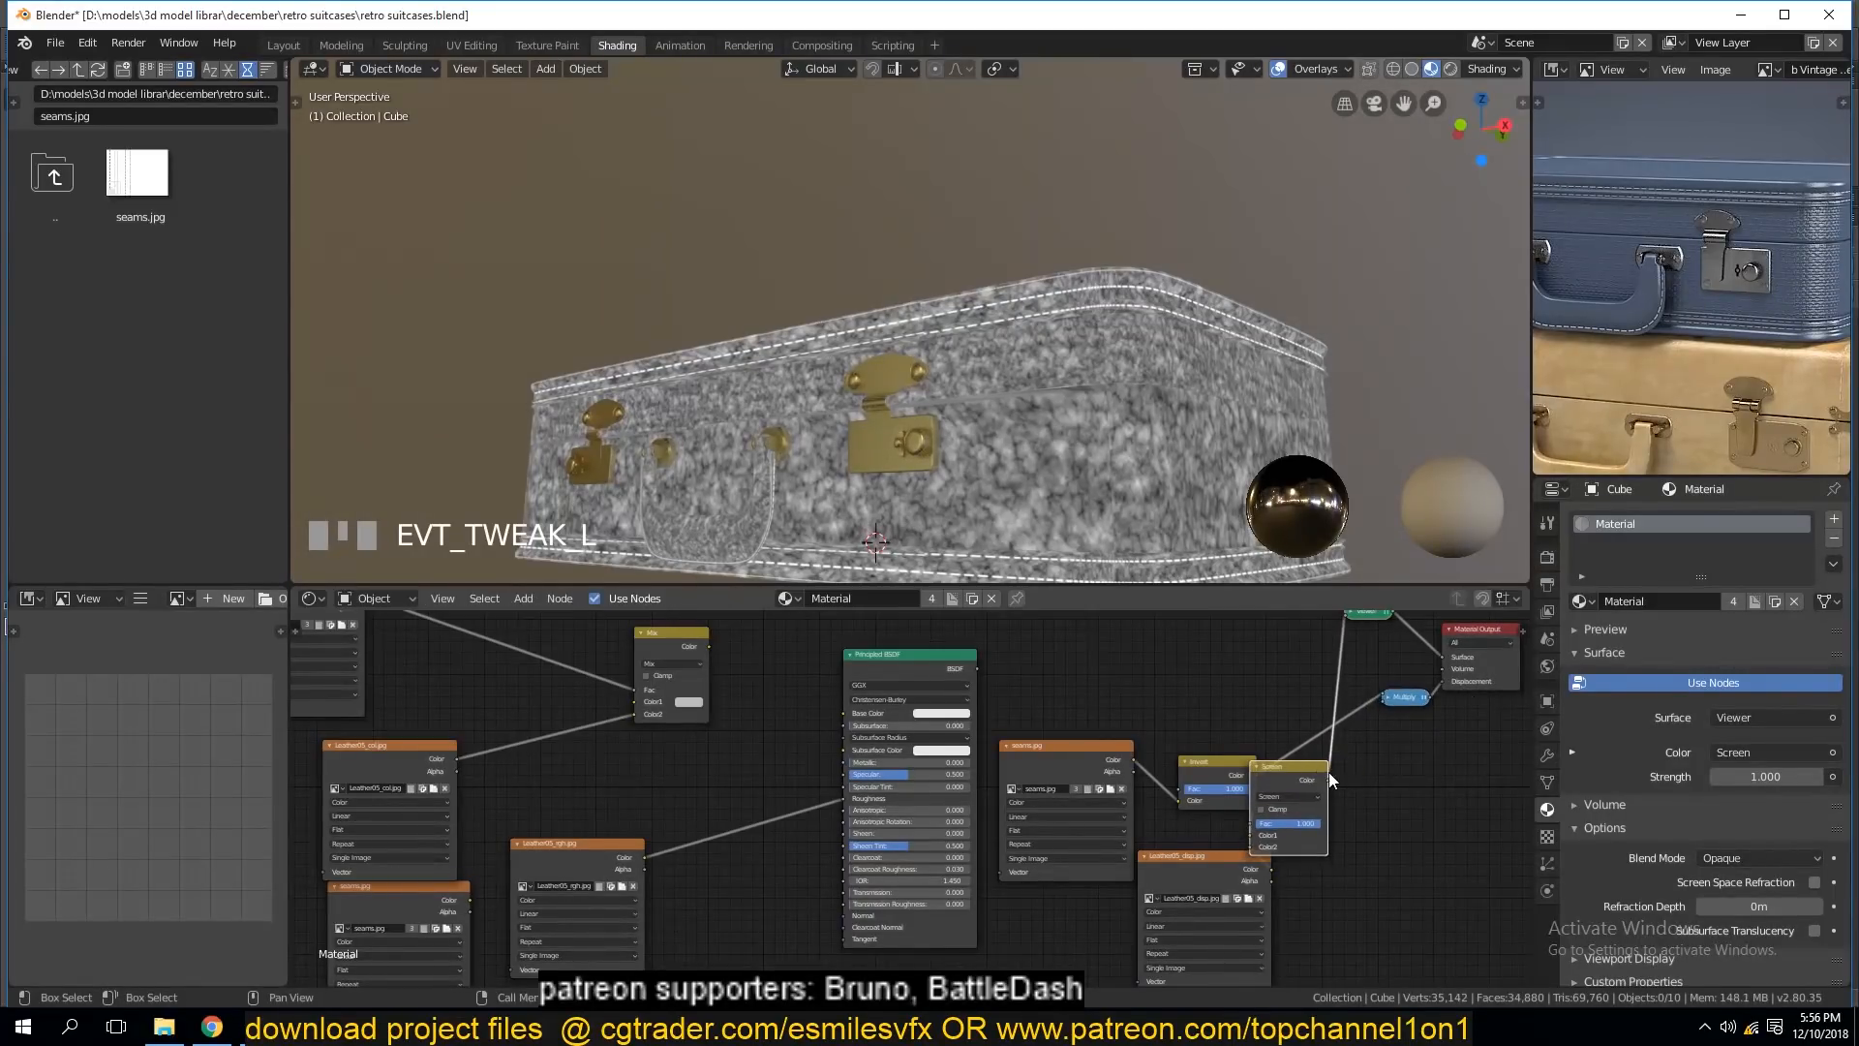
pyautogui.click(1400, 698)
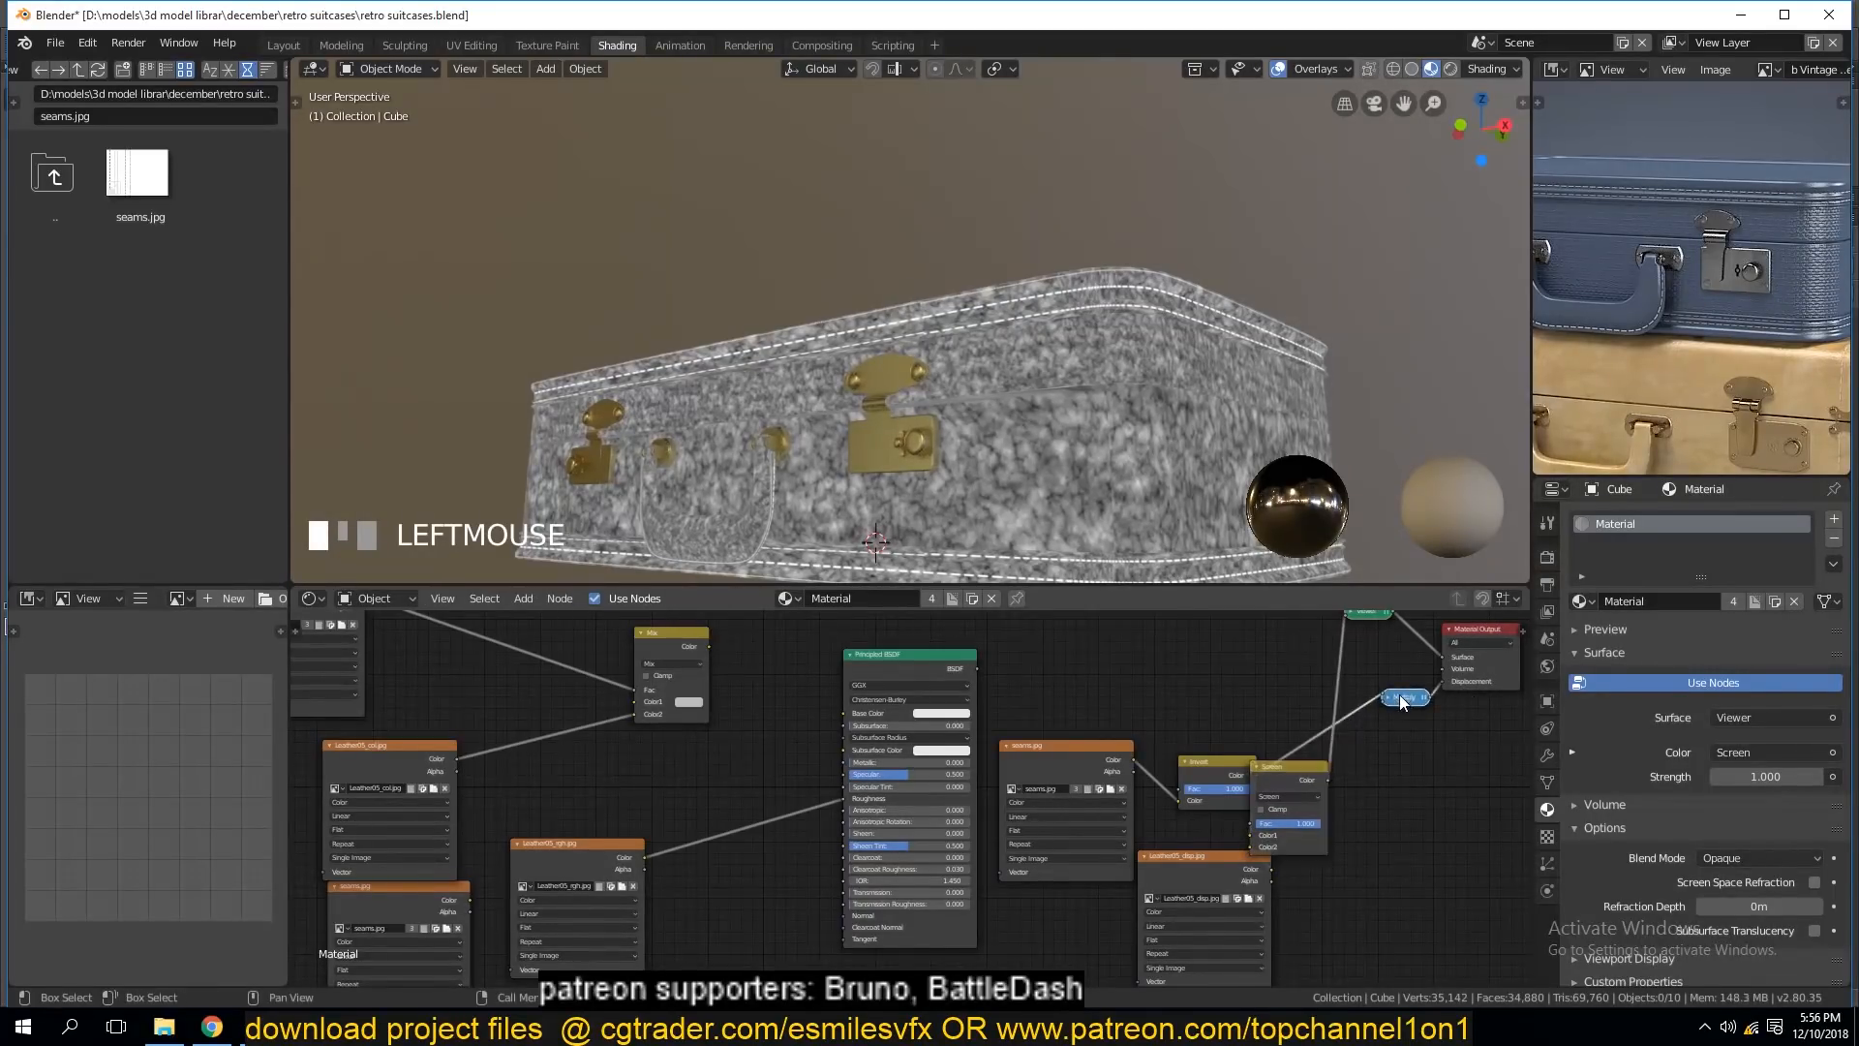
pyautogui.click(1390, 698)
pyautogui.moveTo(1387, 755); pyautogui.dragTo(1369, 694)
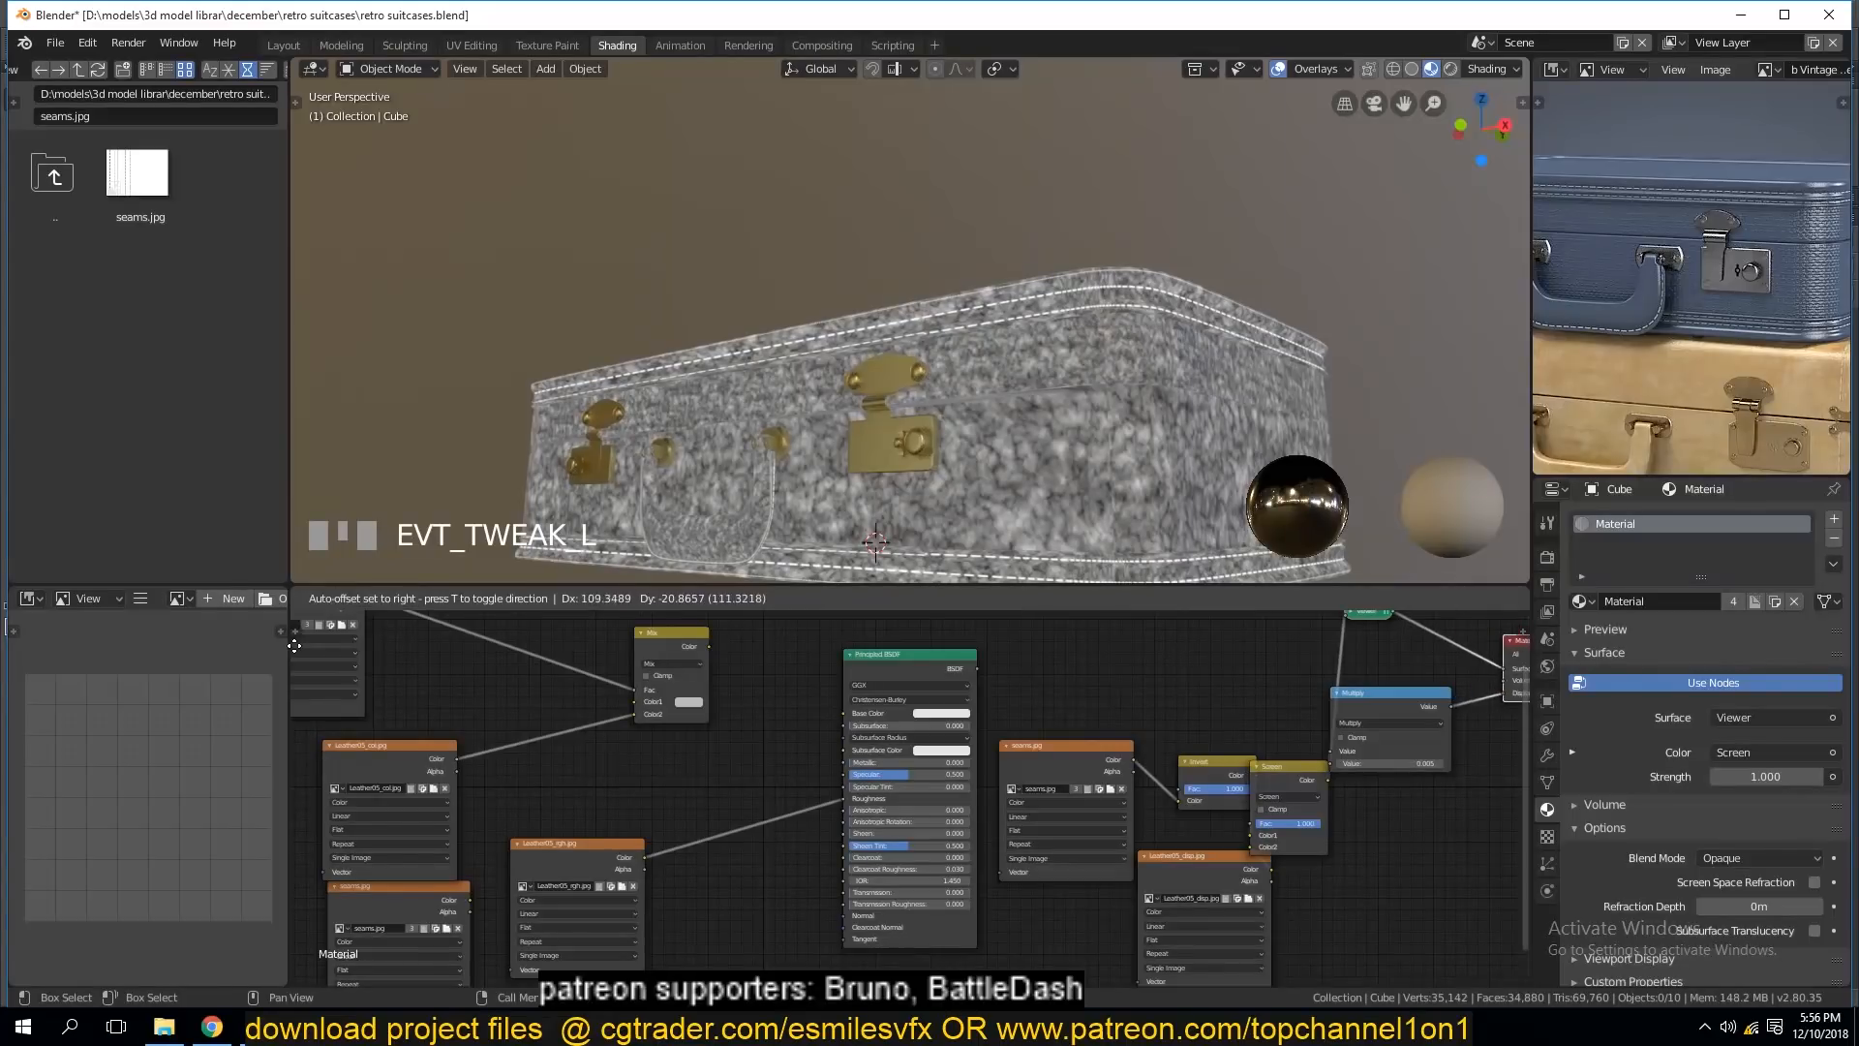
# Reconnect the Principled BSDF to the Material Output and examine the combined leather and stitch displacement on the suitcase.
pyautogui.scroll(-1, 1375, 687)
pyautogui.click(949, 687)
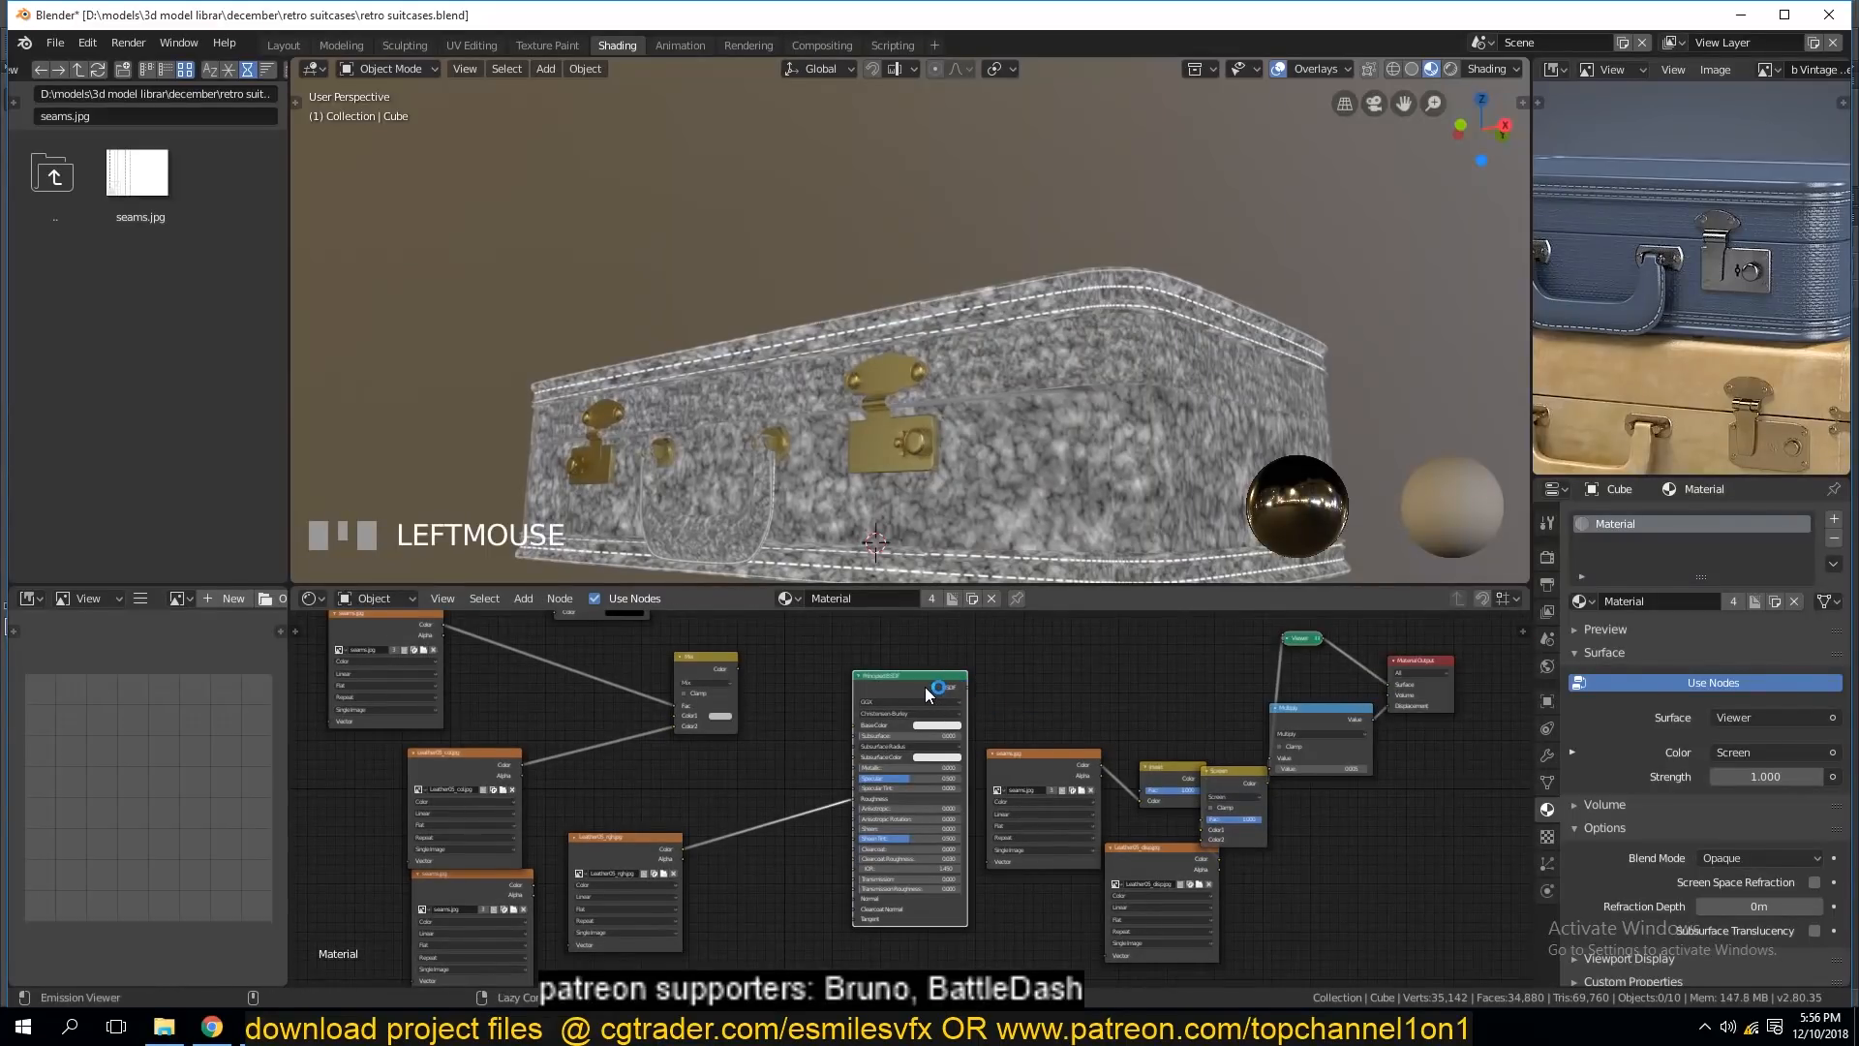
pyautogui.keyDown('ctrl'); pyautogui.keyDown('shift'); pyautogui.click(926, 688); pyautogui.keyUp('shift'); pyautogui.keyUp('ctrl')
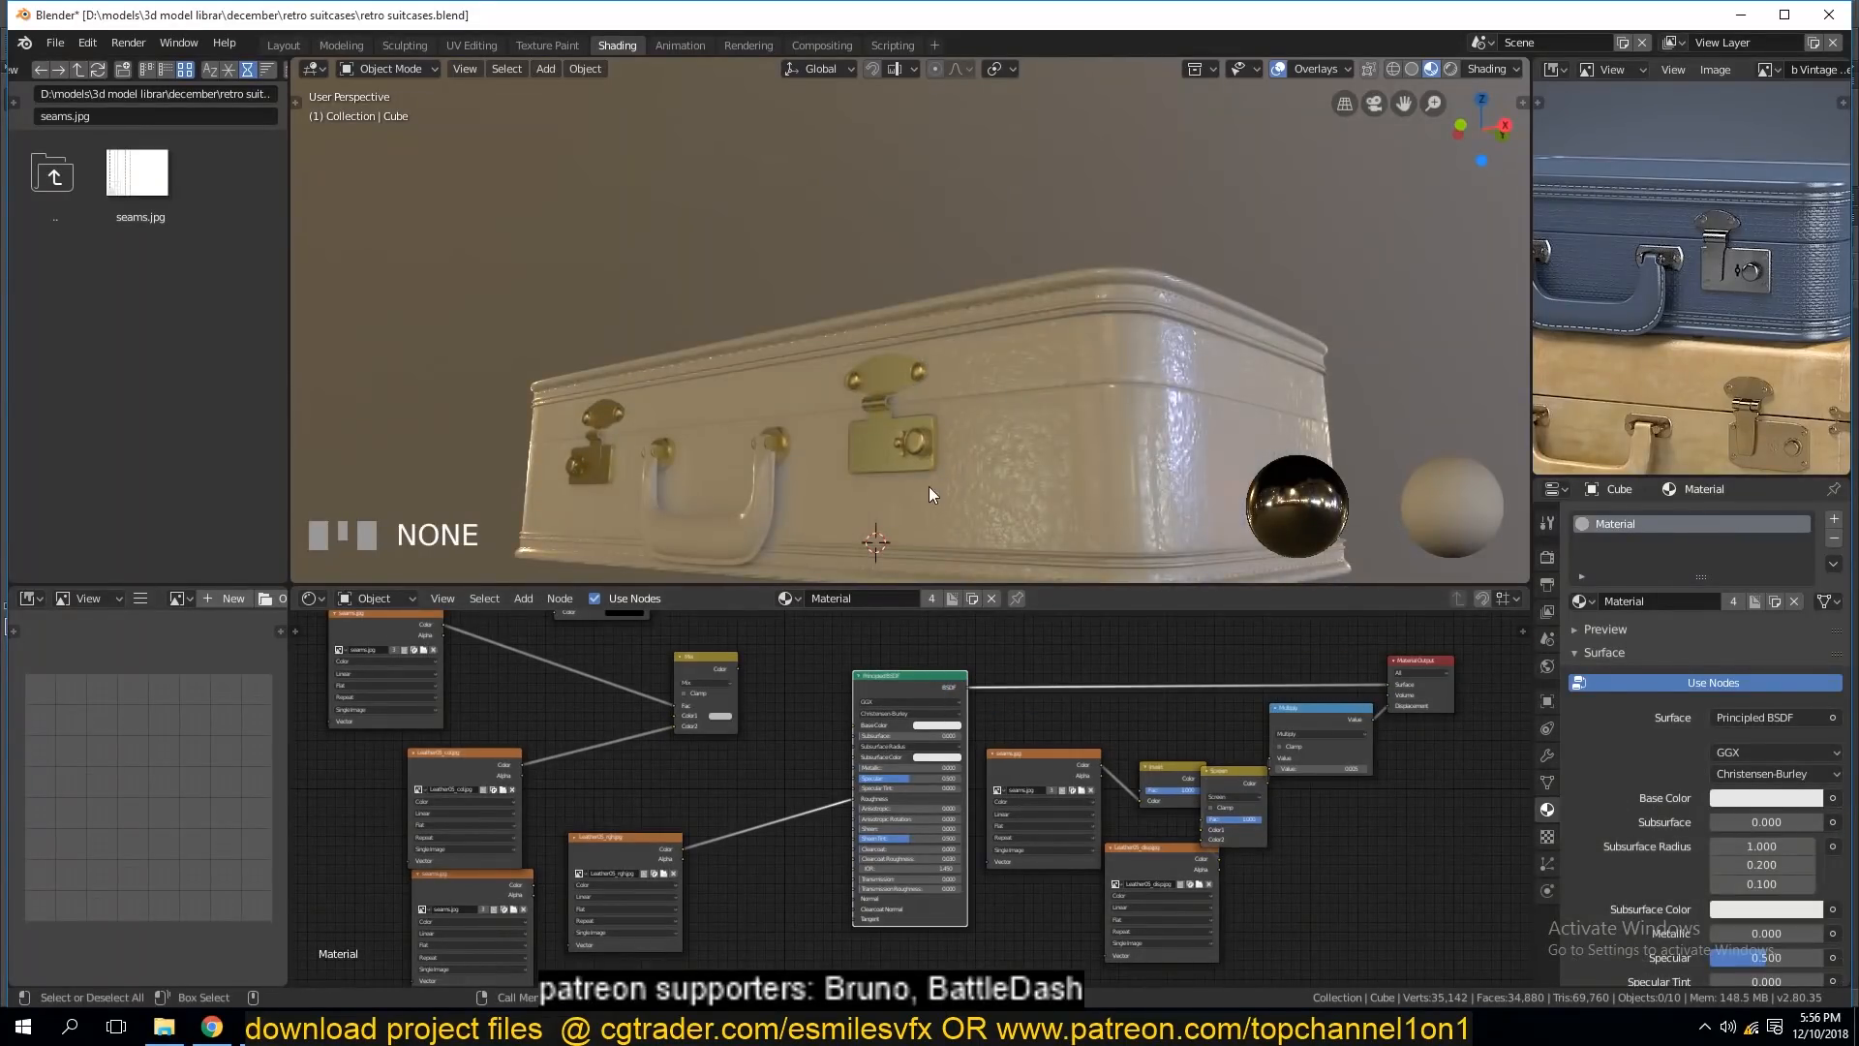
pyautogui.scroll(1, 924, 467)
pyautogui.click(1022, 443)
pyautogui.hotkey('alt', 'a')
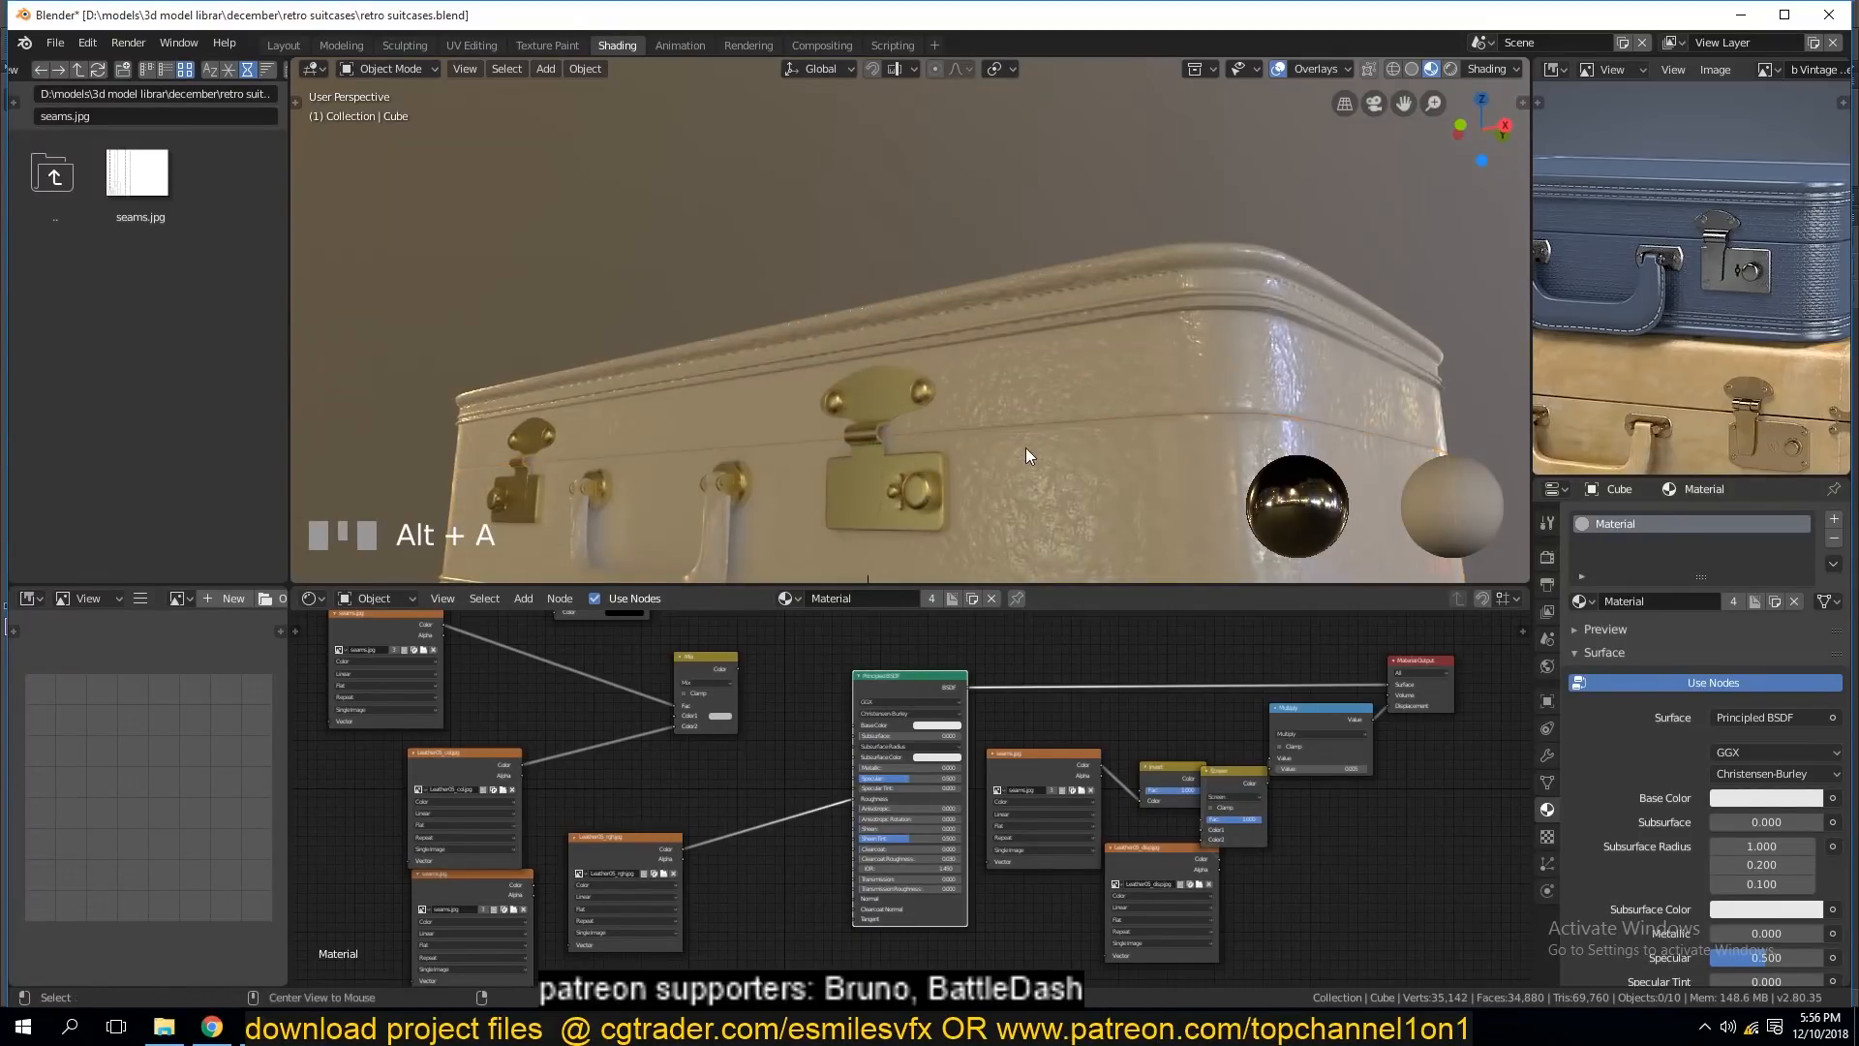
pyautogui.scroll(-3, 1010, 492)
pyautogui.moveTo(1012, 426)
pyautogui.mouseDown(button='middle')
pyautogui.moveTo(932, 382)
pyautogui.moveTo(978, 426)
pyautogui.mouseUp(button='middle')
pyautogui.scroll(1, 931, 382)
pyautogui.scroll(1, 955, 408)
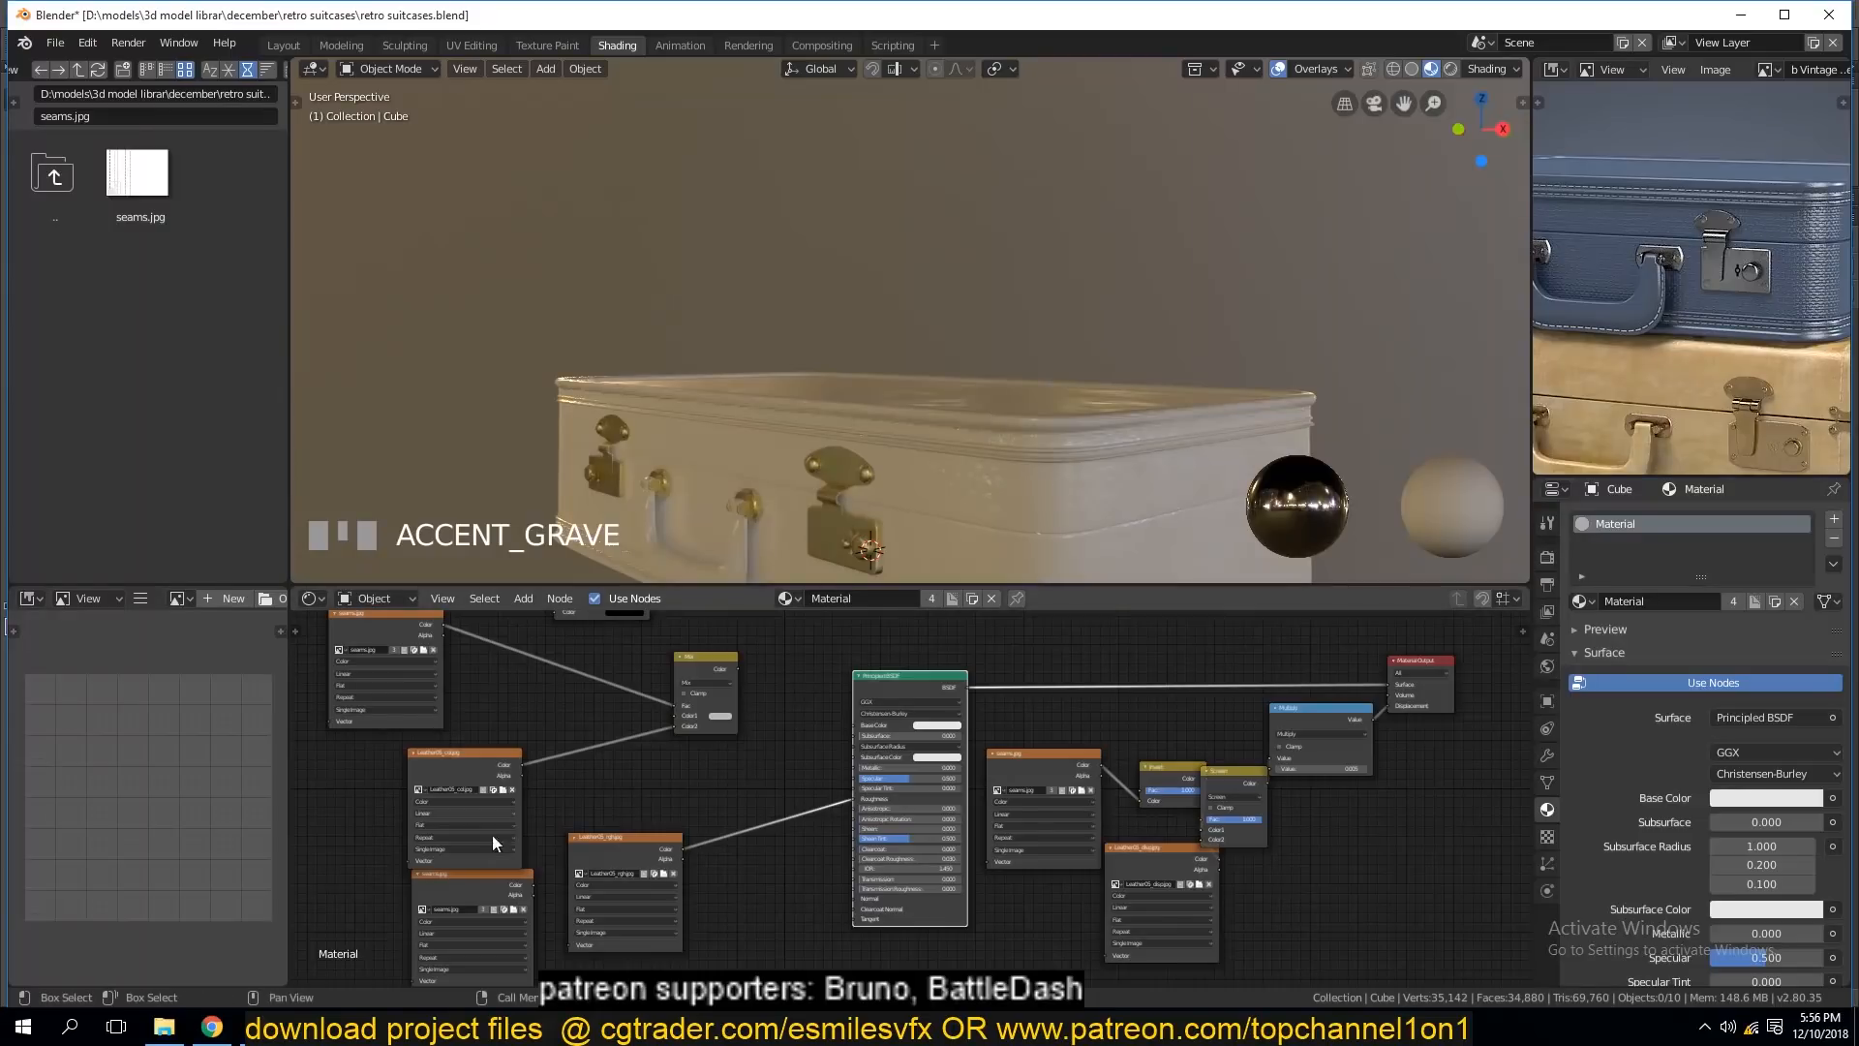
pyautogui.moveTo(843, 353); pyautogui.dragTo(912, 355, button='middle')
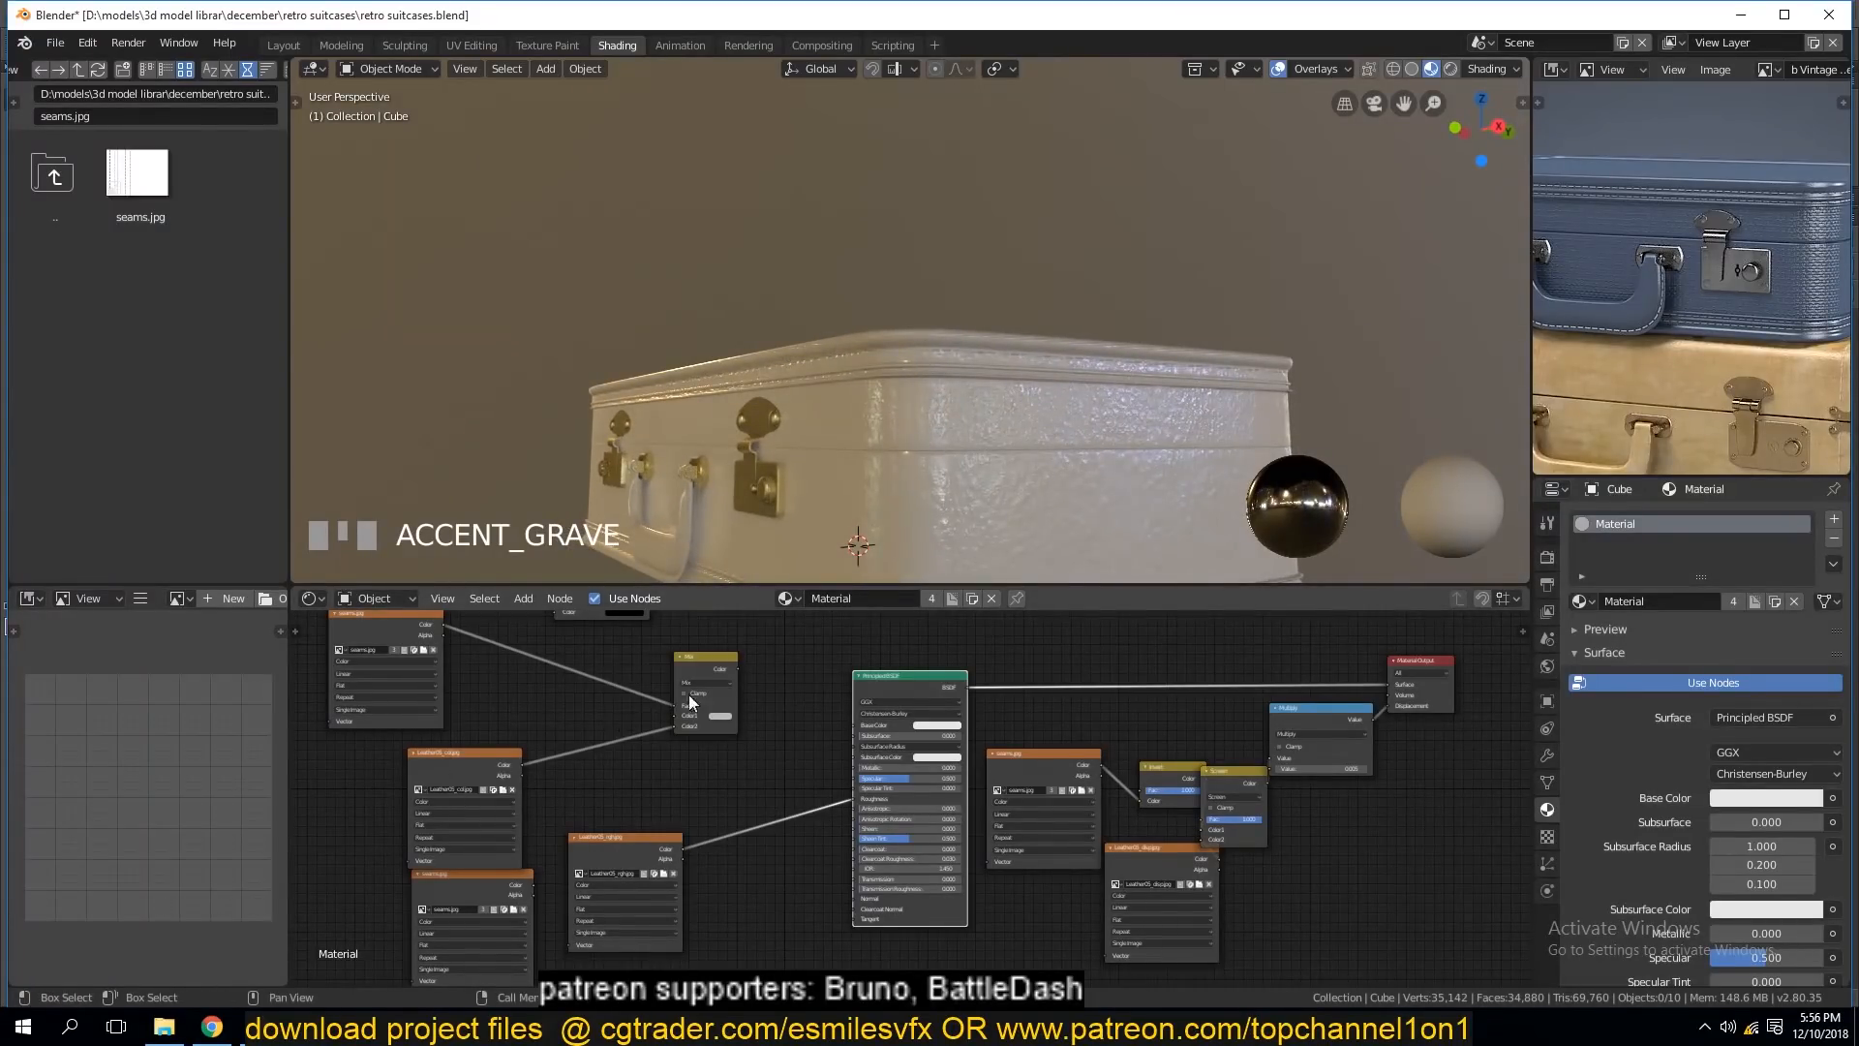
# Link the Mix node's Color output to the Principled BSDF's Base Color, check the red leather, and save the file.
pyautogui.moveTo(735, 670); pyautogui.dragTo(858, 728)
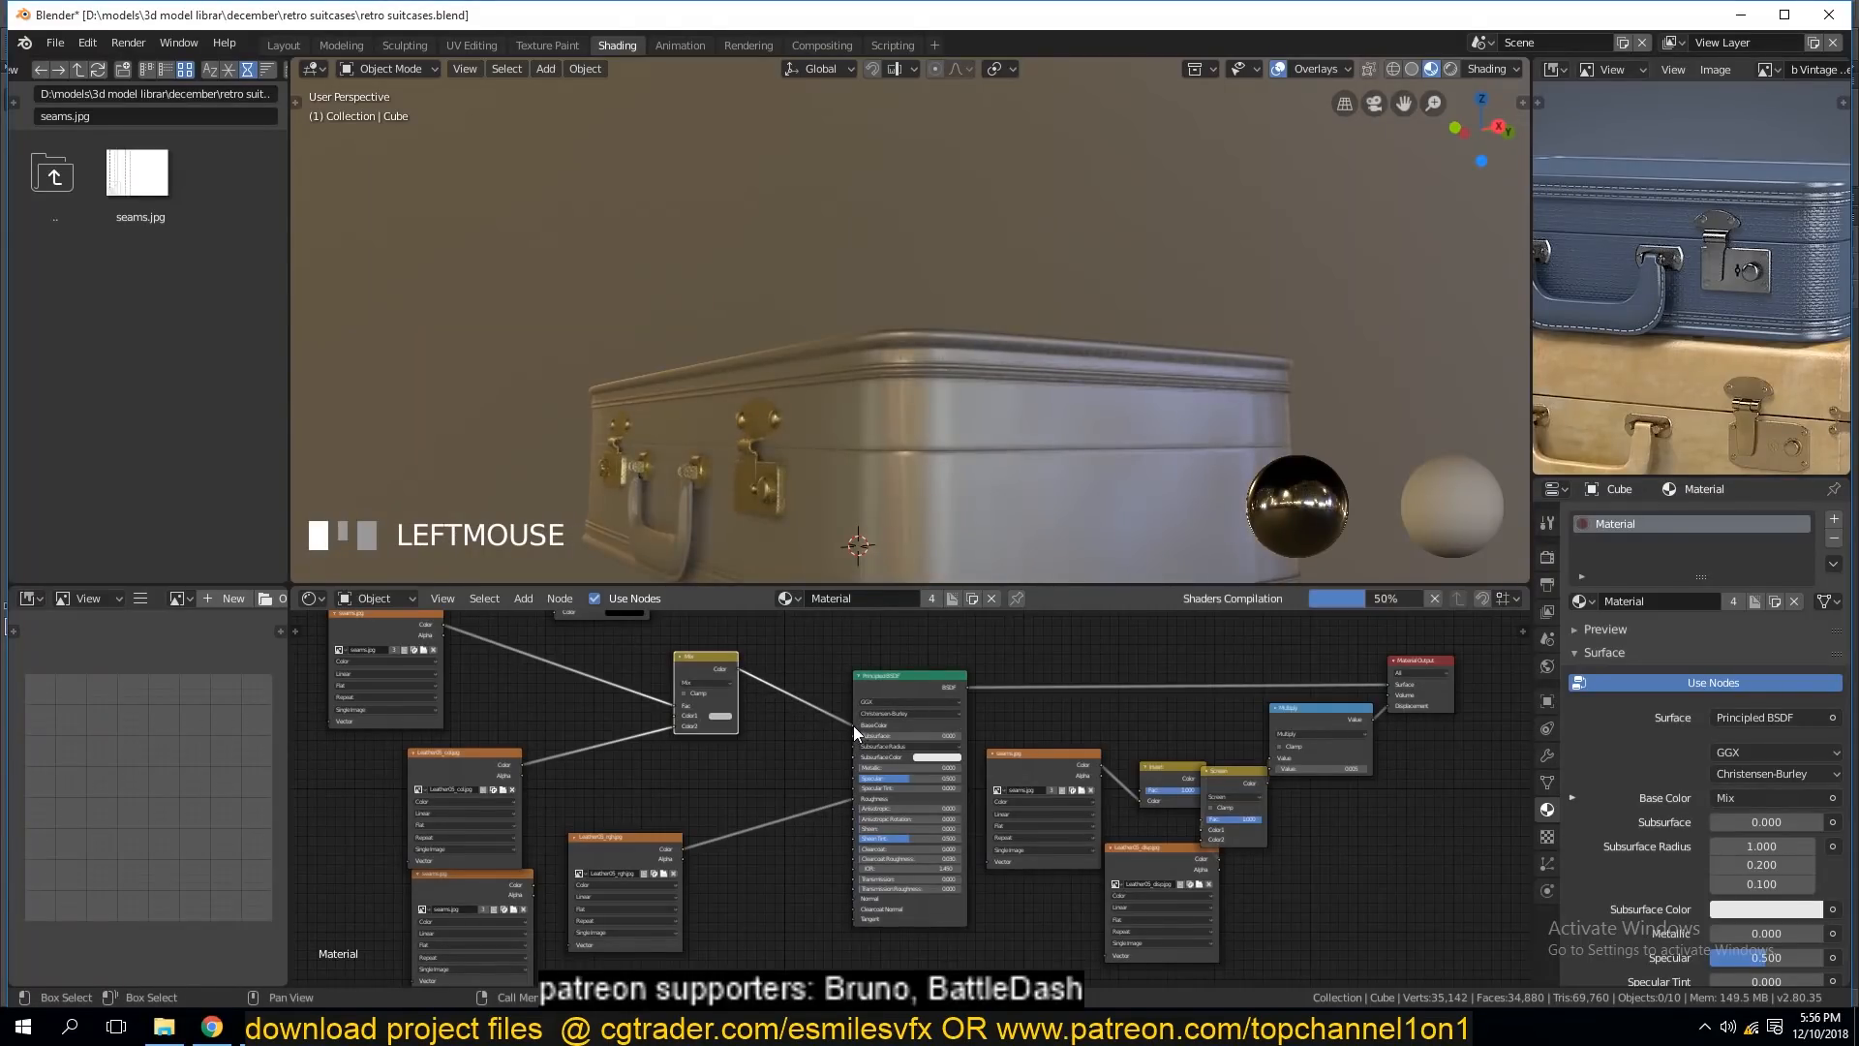
pyautogui.moveTo(831, 457)
pyautogui.mouseDown(button='middle')
pyautogui.moveTo(990, 439)
pyautogui.moveTo(886, 490)
pyautogui.moveTo(825, 482)
pyautogui.mouseUp(button='middle')
pyautogui.scroll(-1, 976, 467)
pyautogui.hotkey('ctrl', 's')
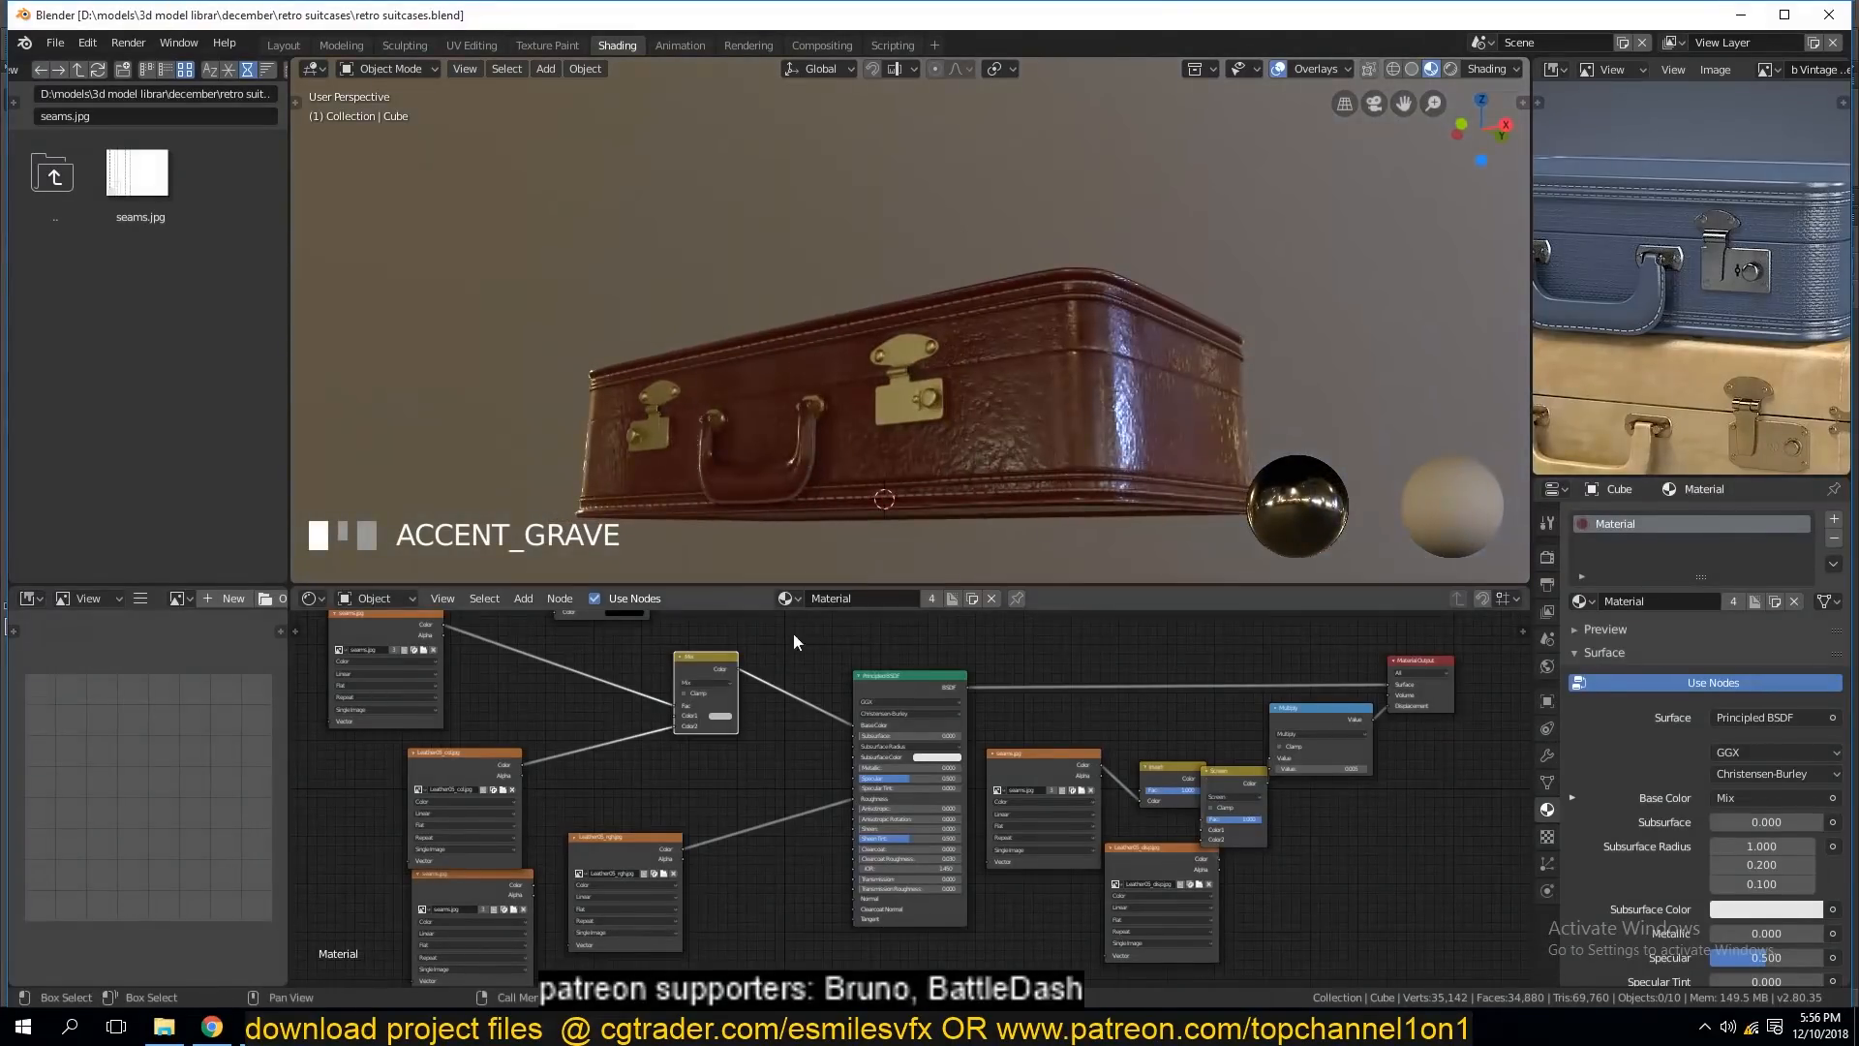
# Delete the unconnected Invert node above the color texture nodes and save the file.
pyautogui.scroll(-2, 717, 682)
pyautogui.click(665, 637)
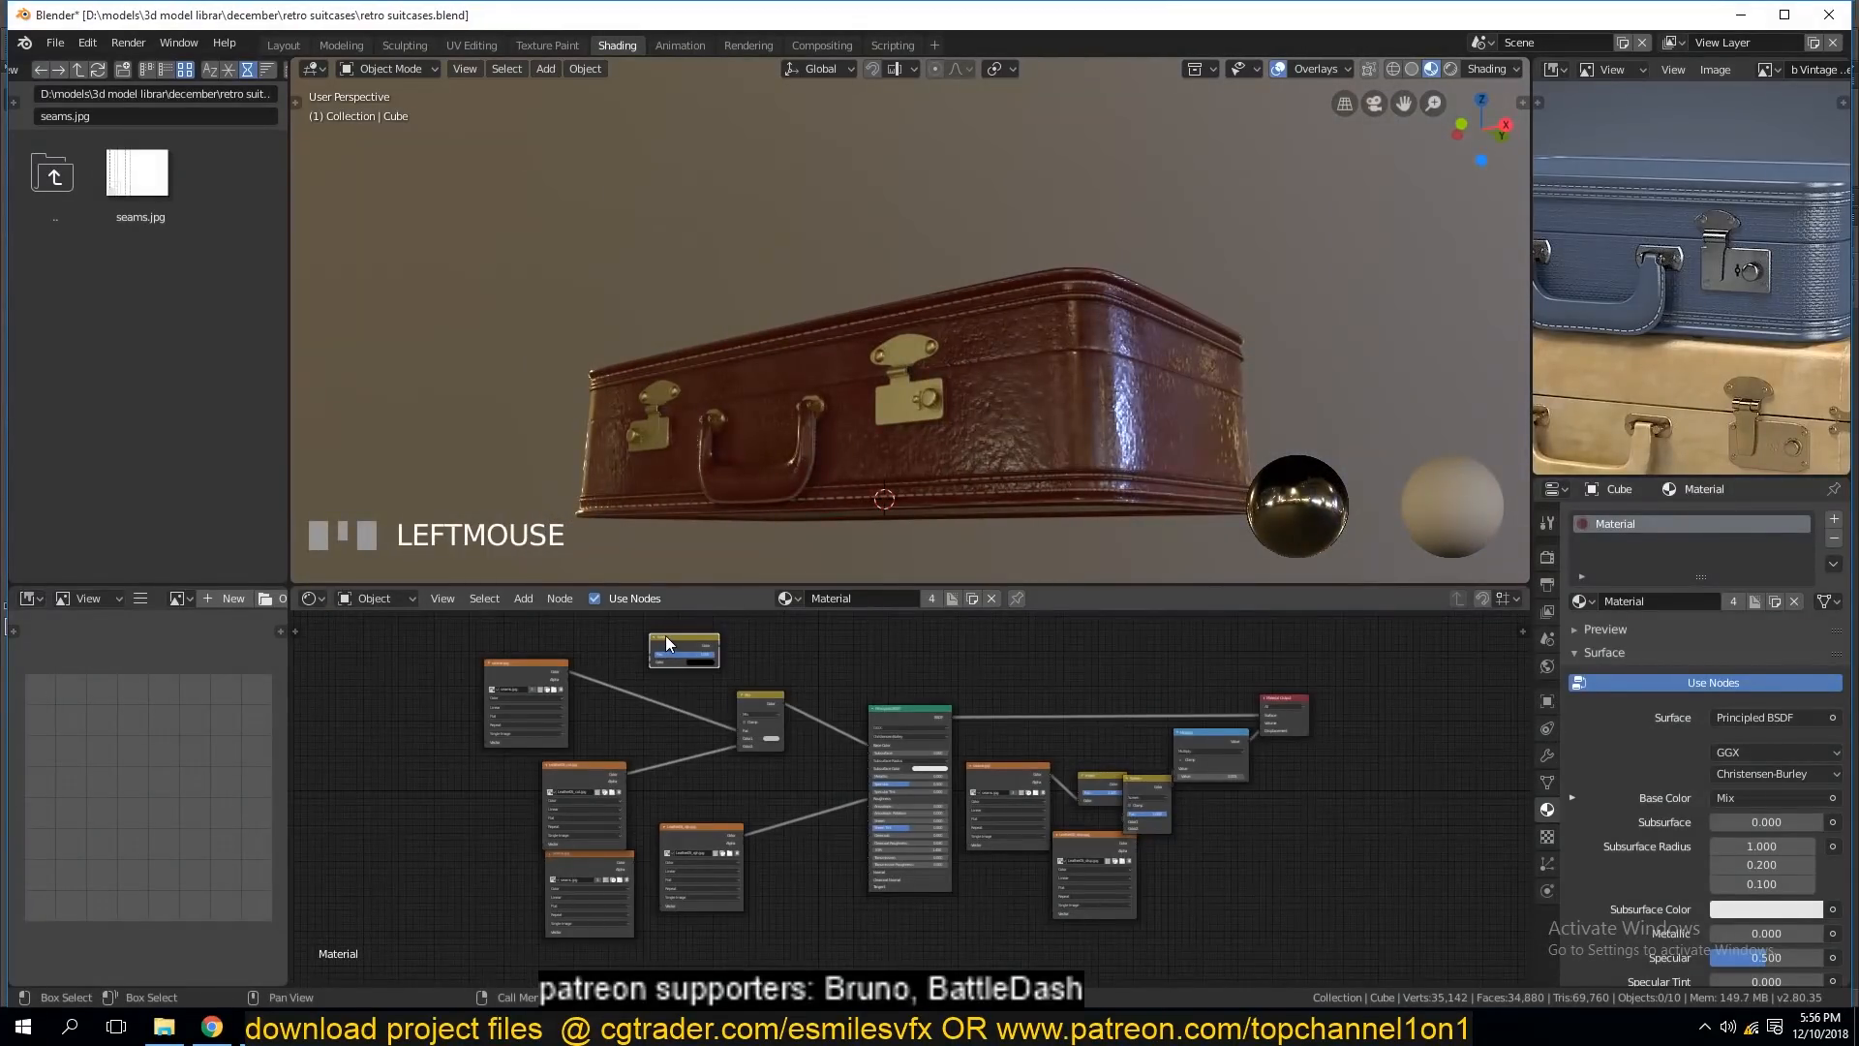
pyautogui.press('Delete')
pyautogui.scroll(1, 666, 635)
pyautogui.hotkey('ctrl', 's')
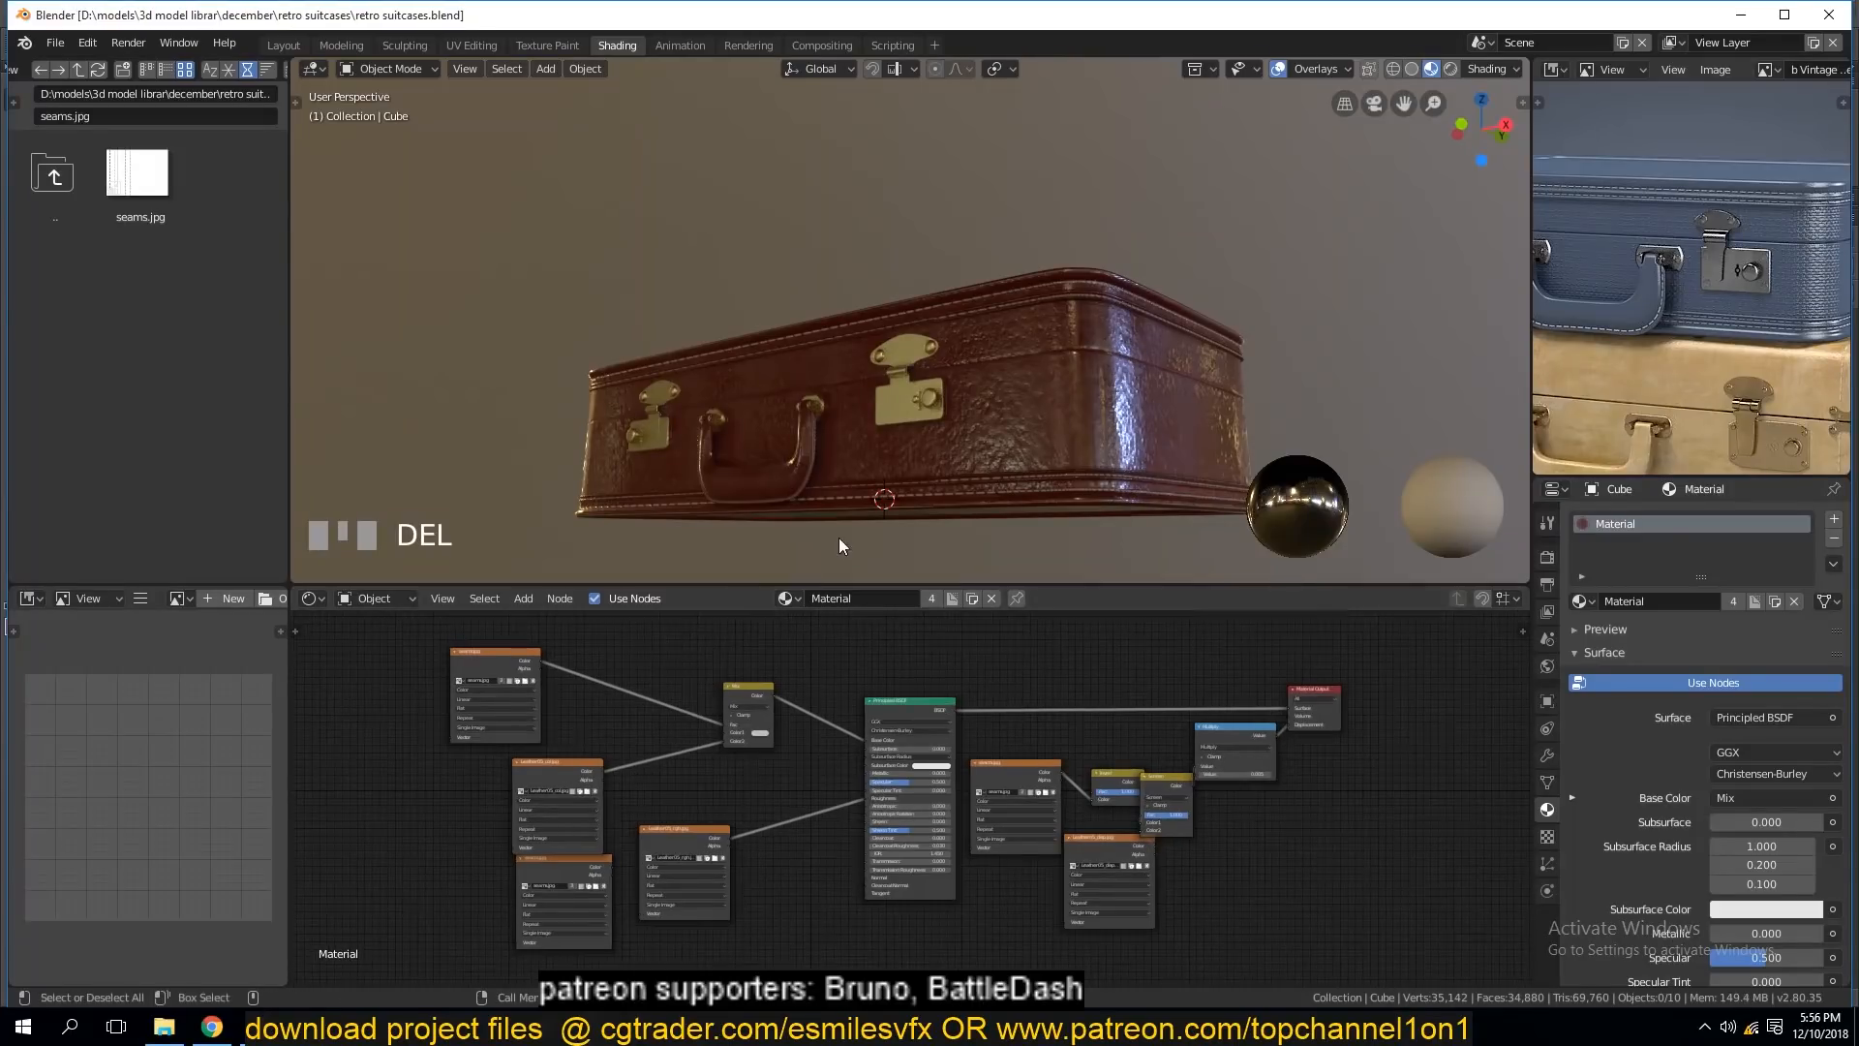
# Add an Ambient Occlusion node above the color texture nodes and move the first seams.jpg node down to make room.
pyautogui.hotkey('shift', 'a')
pyautogui.moveTo(715, 655)
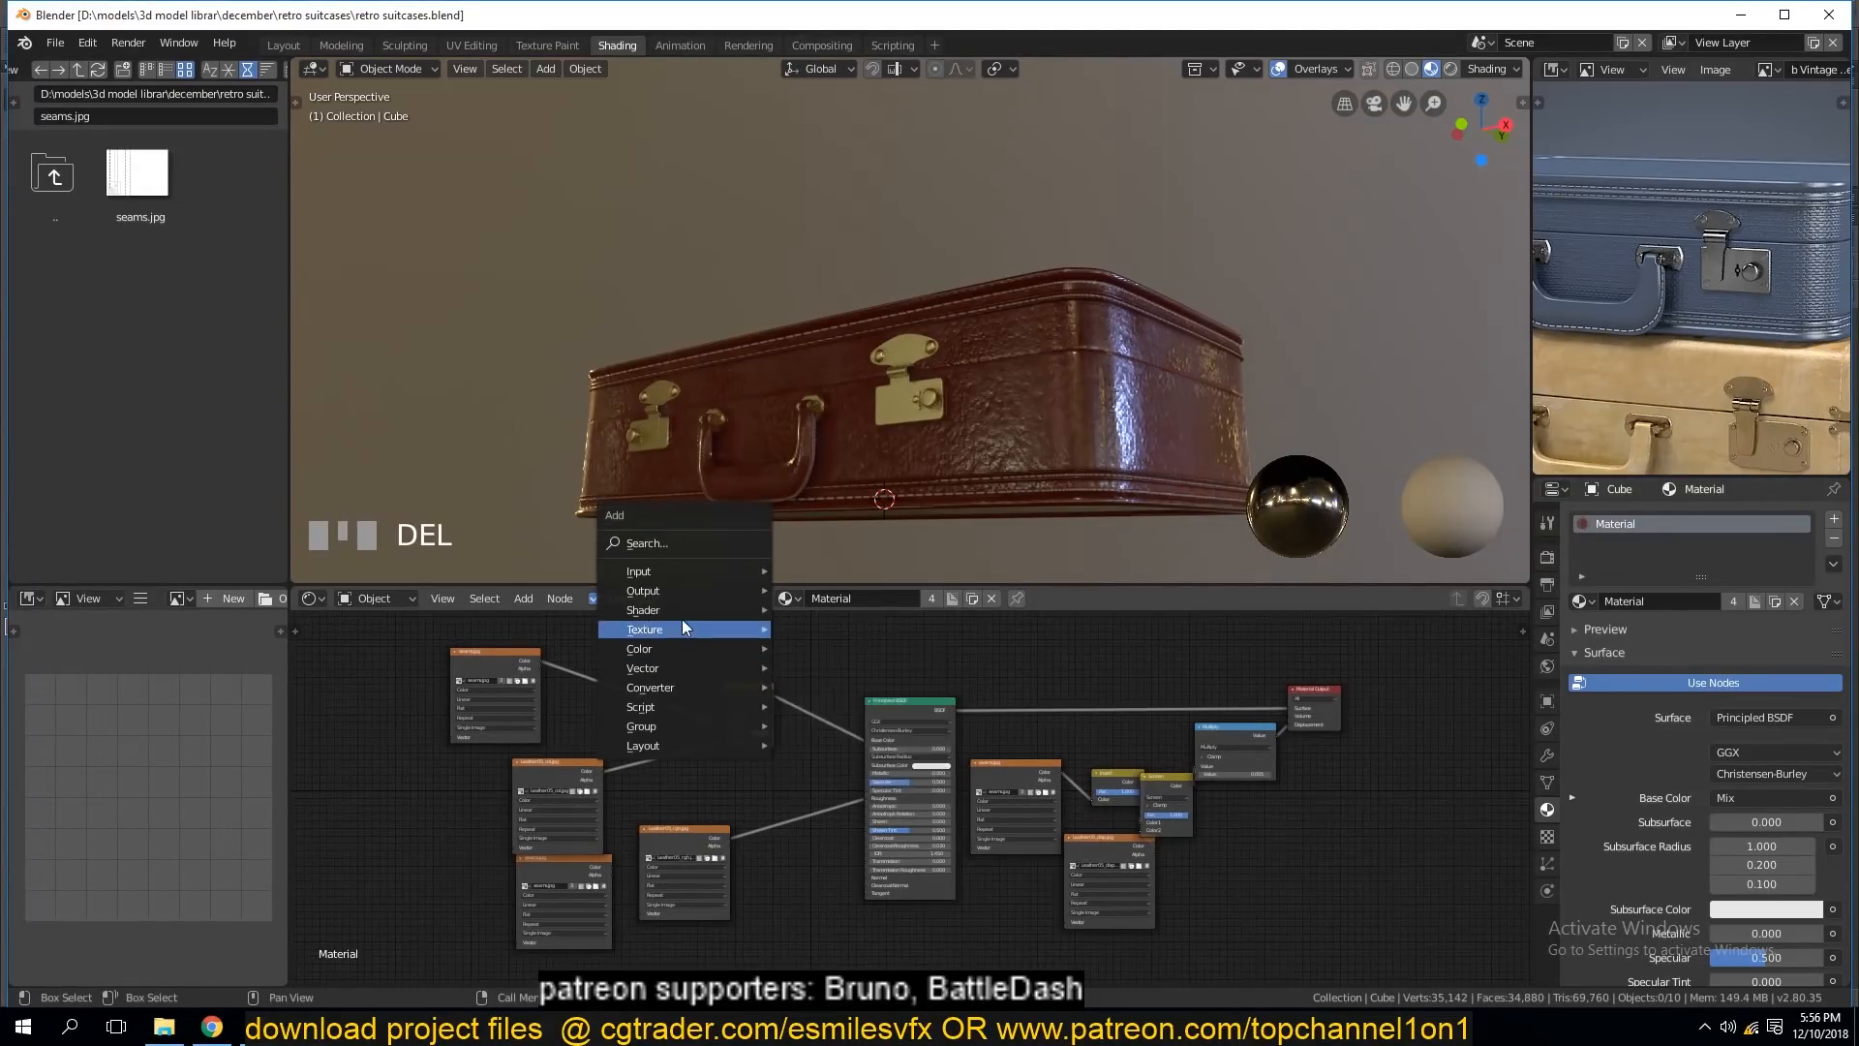
pyautogui.moveTo(705, 579)
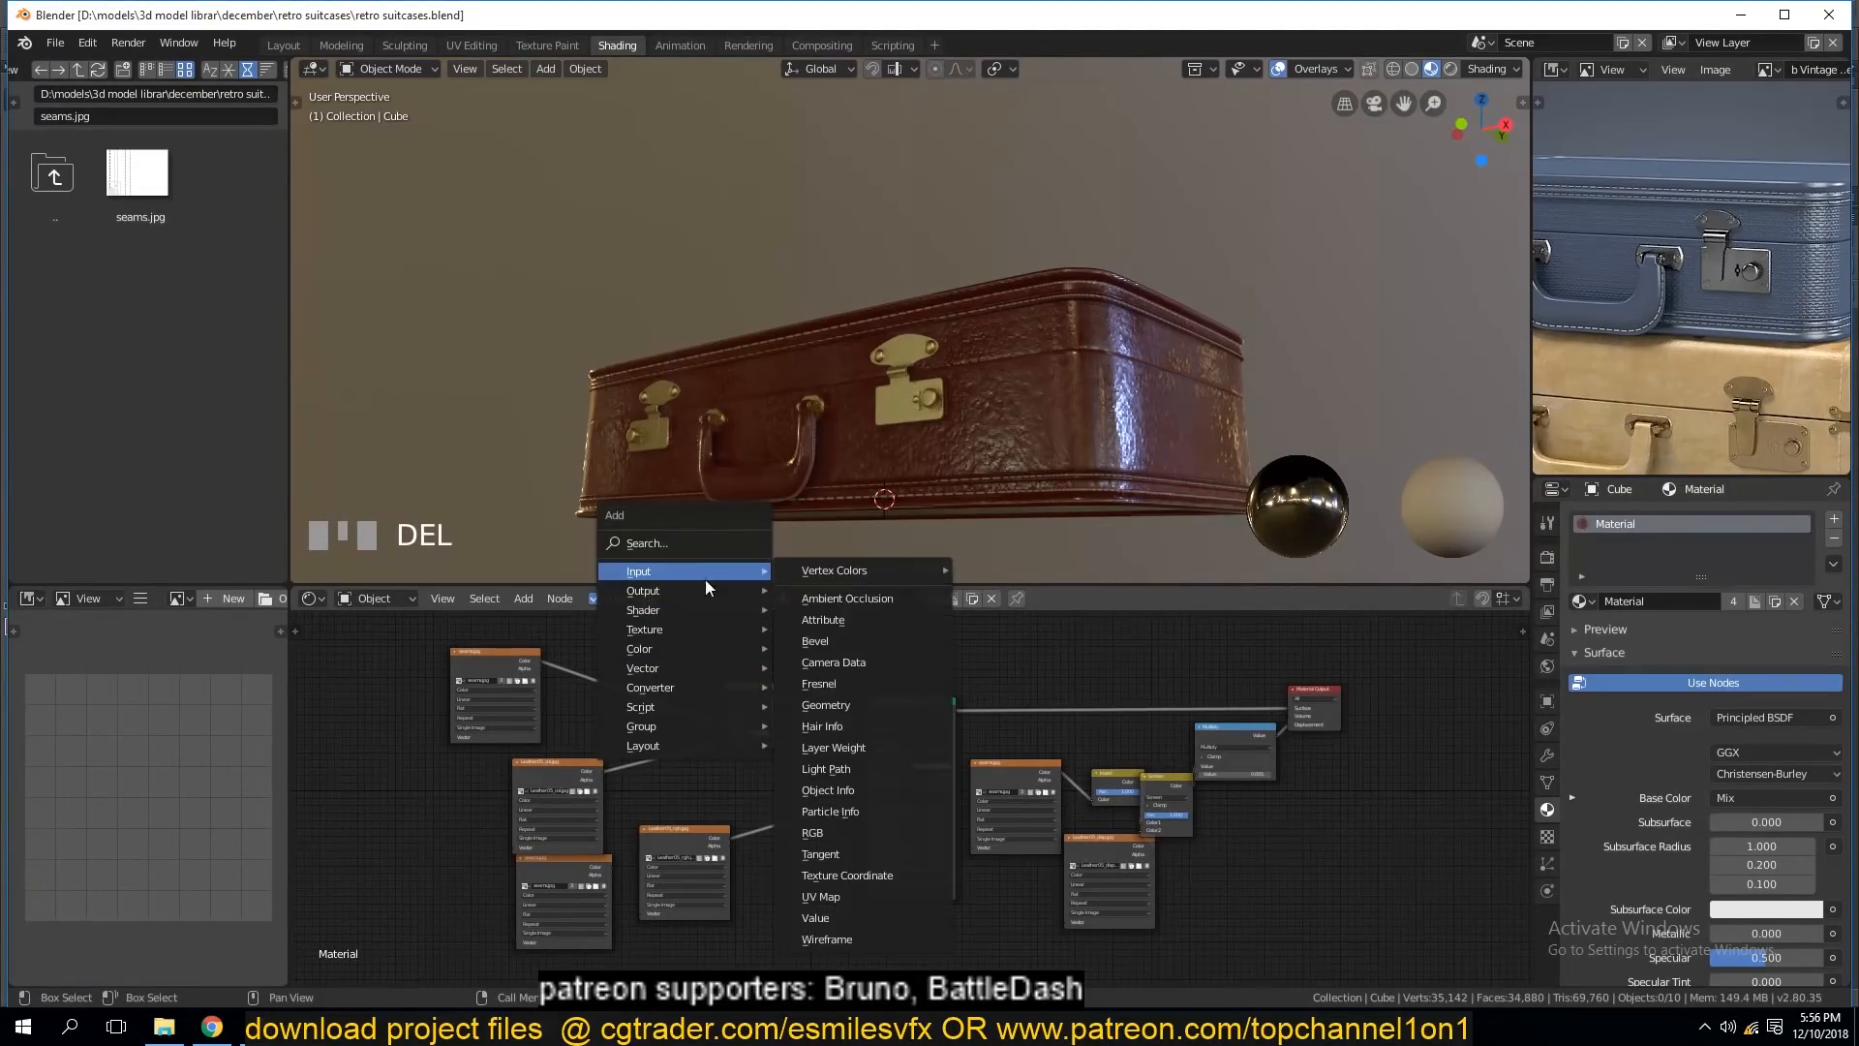
pyautogui.click(834, 598)
pyautogui.click(369, 615)
pyautogui.click(467, 708)
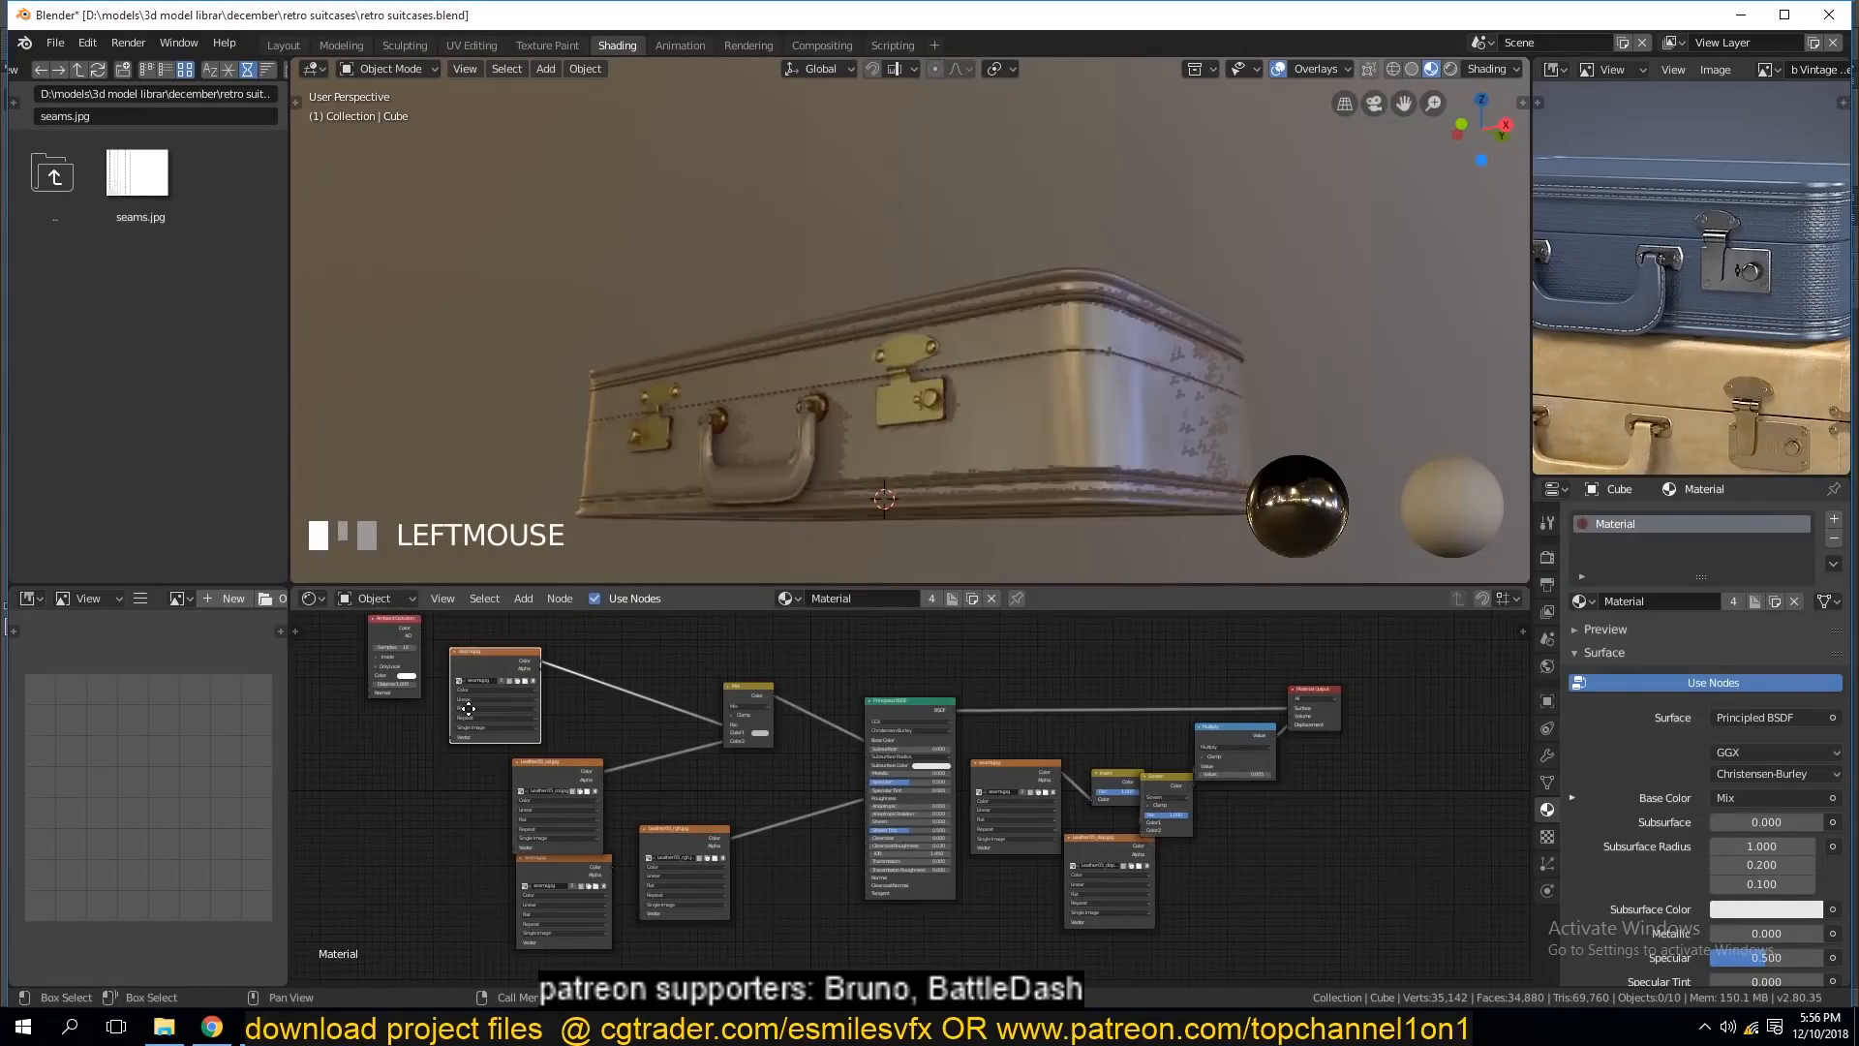
pyautogui.moveTo(486, 681); pyautogui.dragTo(477, 700)
pyautogui.hotkey('ctrl', 's')
pyautogui.click(488, 674)
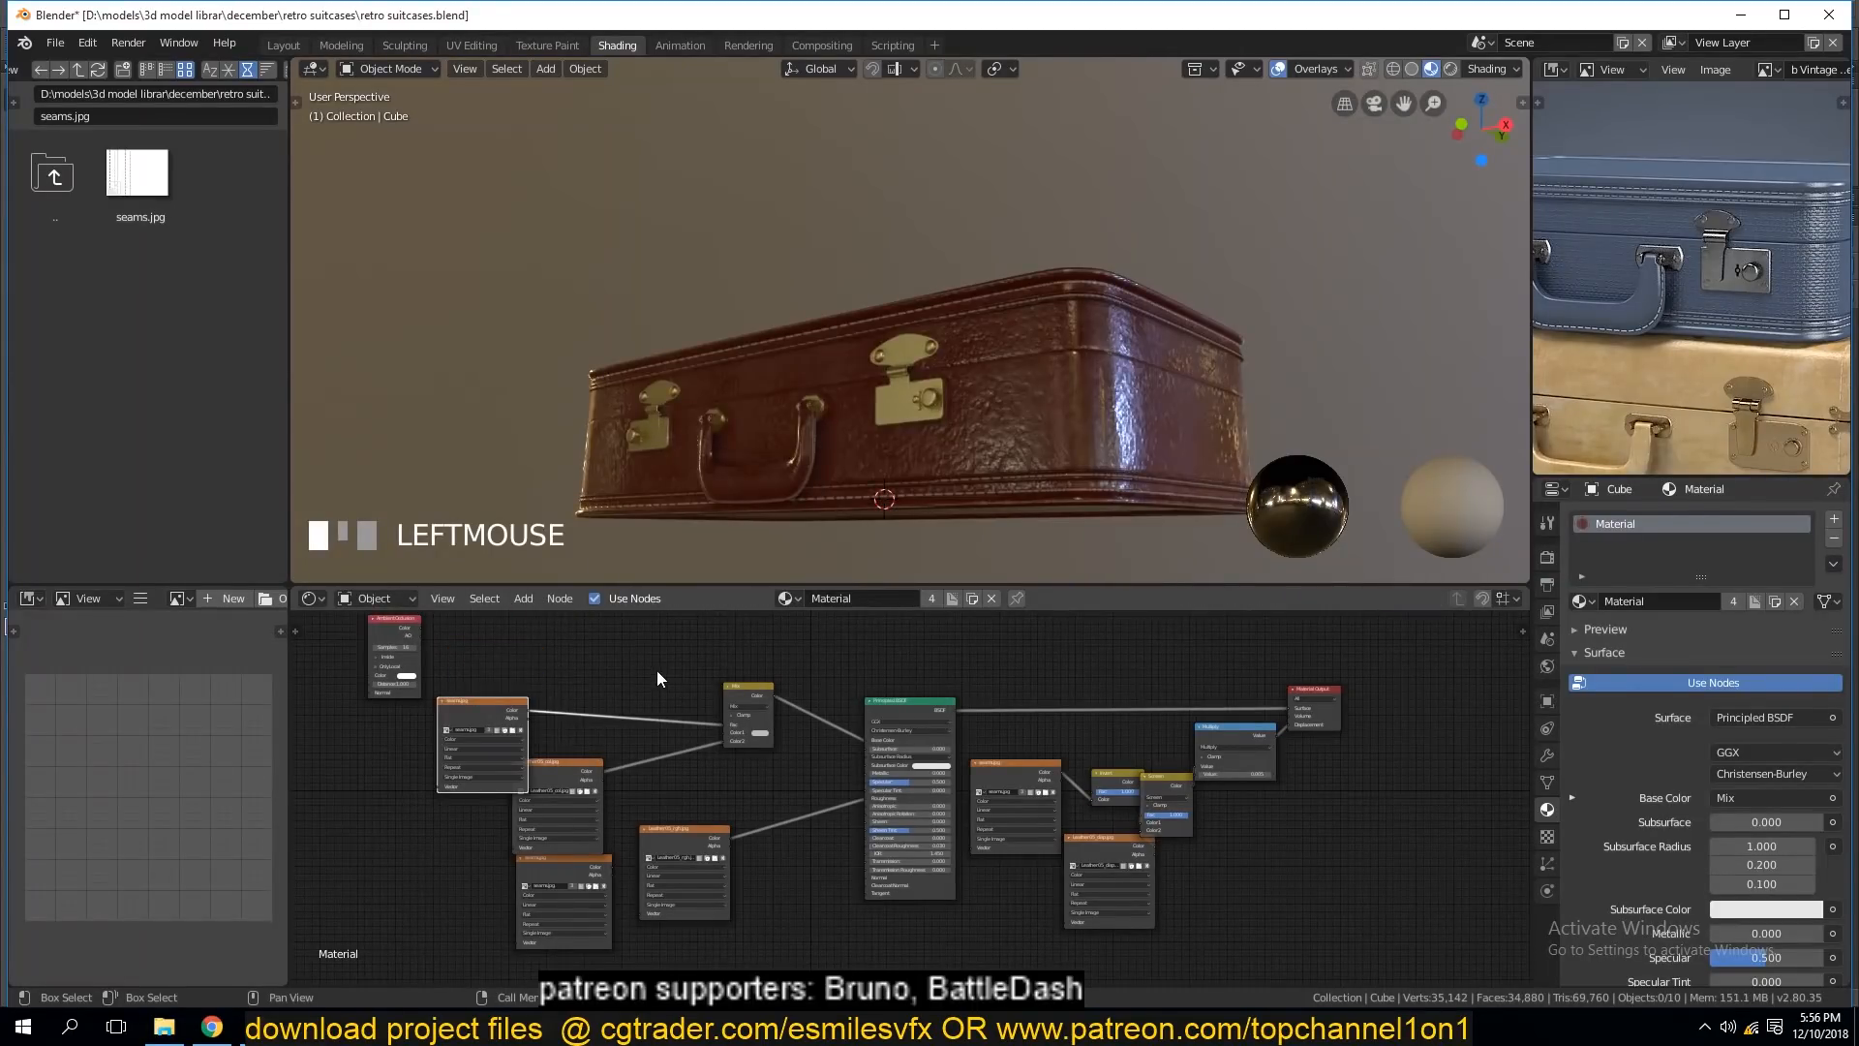
# Preview the Ambient Occlusion node on the suitcase and set the scene's ambient occlusion distance to 0.36 m.
pyautogui.click(399, 634)
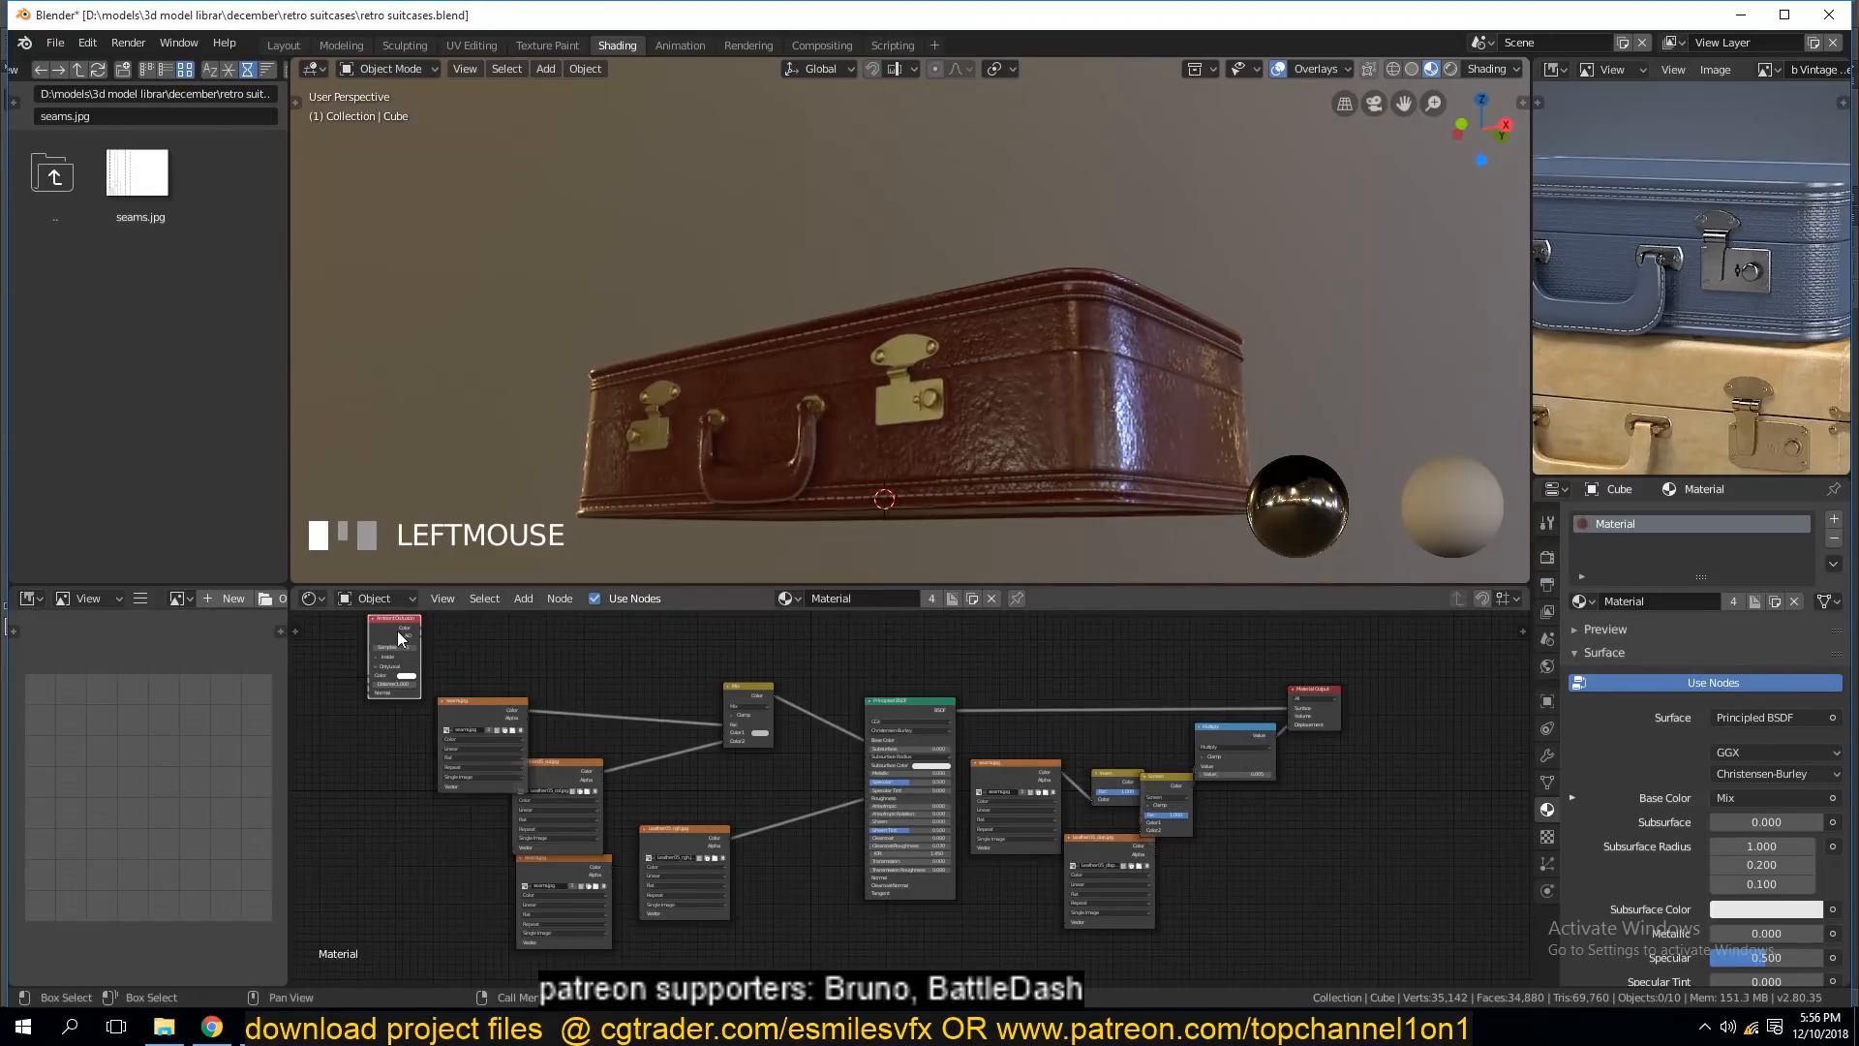
pyautogui.keyDown('ctrl'); pyautogui.keyDown('shift'); pyautogui.click(402, 637); pyautogui.keyUp('shift'); pyautogui.keyUp('ctrl')
pyautogui.moveTo(786, 370); pyautogui.dragTo(739, 391, button='middle')
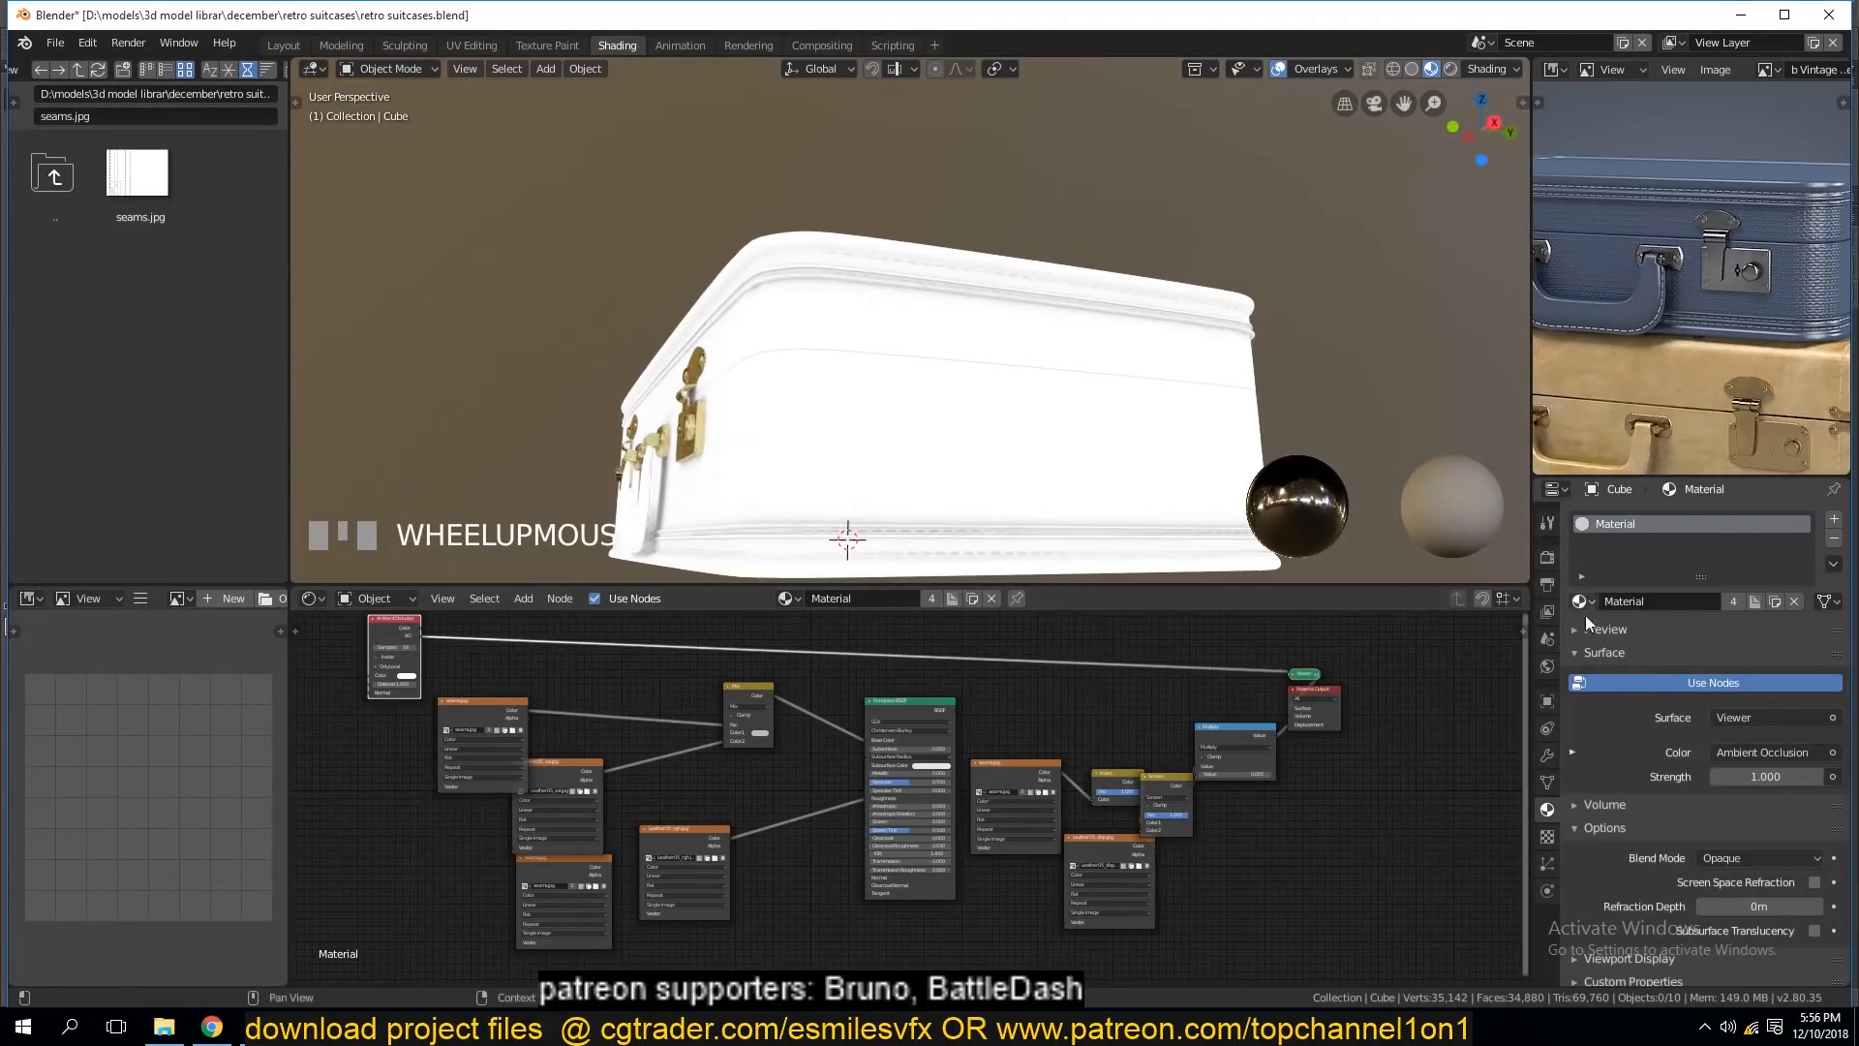
pyautogui.click(1547, 559)
pyautogui.click(1641, 650)
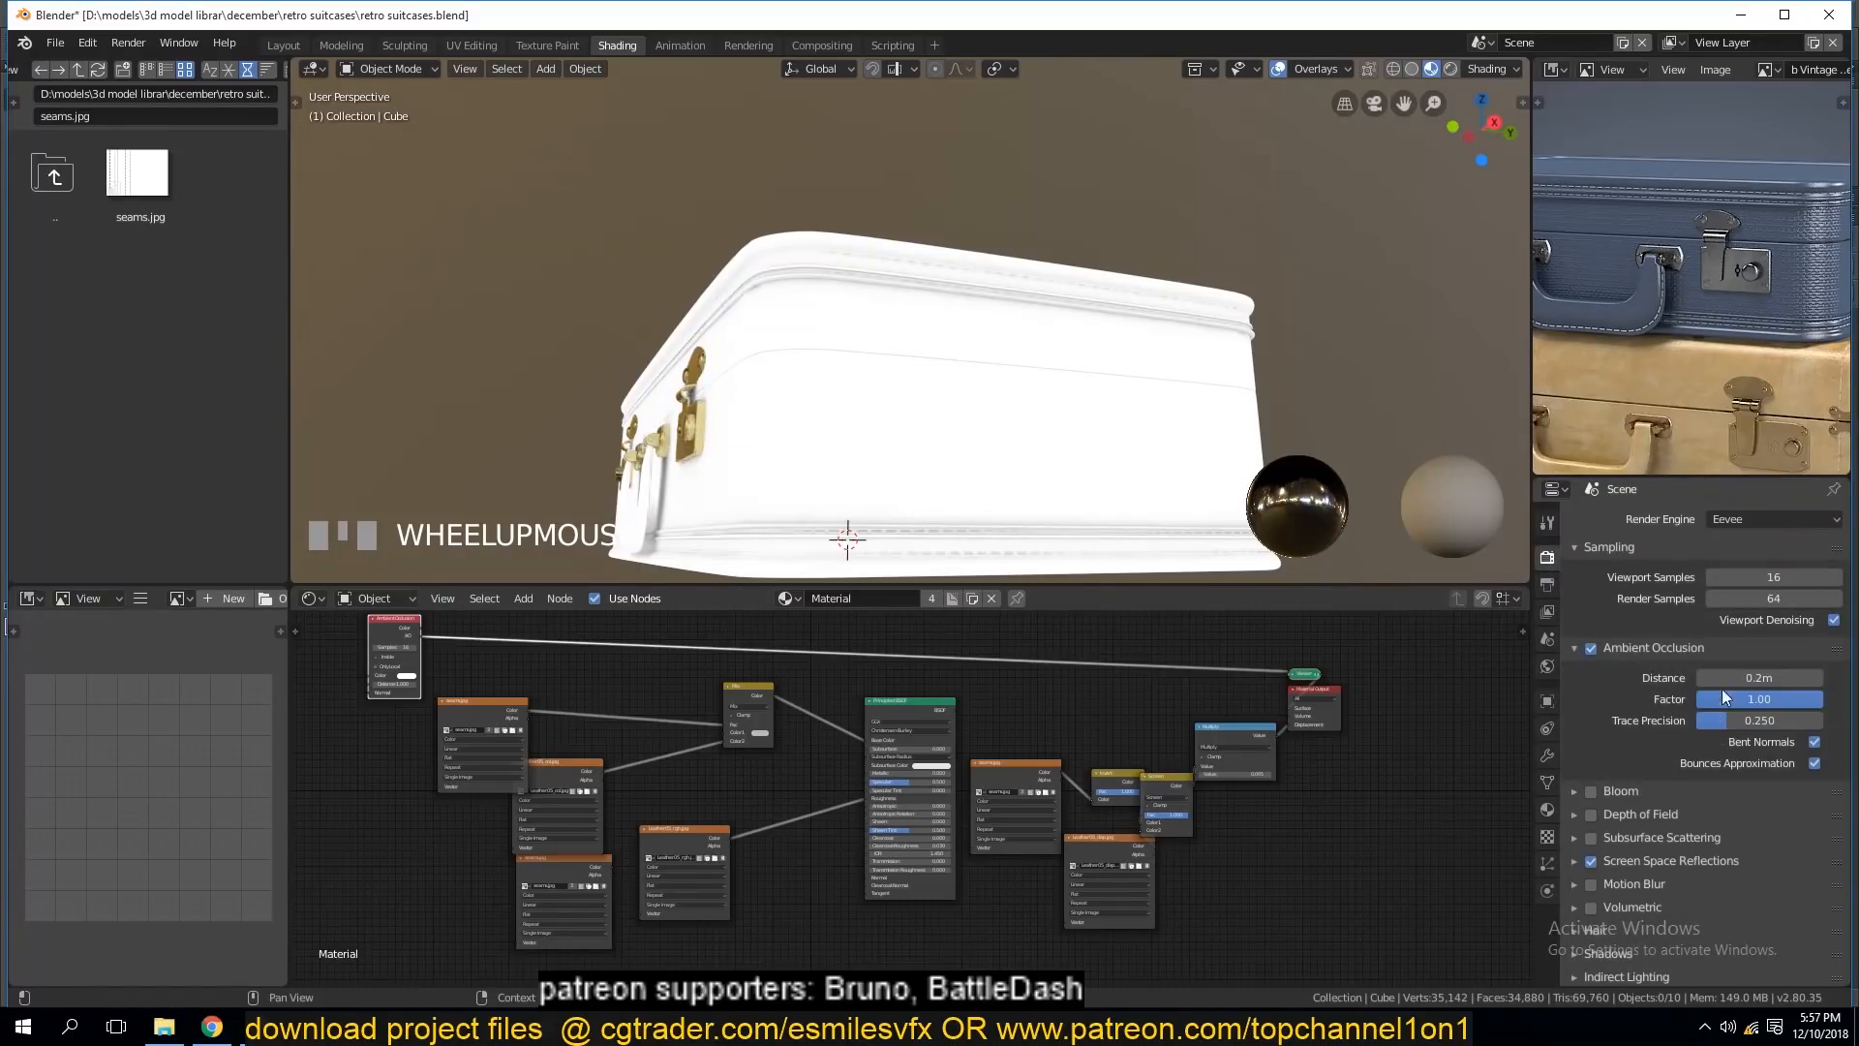
pyautogui.moveTo(1762, 680)
pyautogui.mouseDown()
pyautogui.moveTo(1820, 680)
pyautogui.moveTo(1781, 680)
pyautogui.mouseUp()
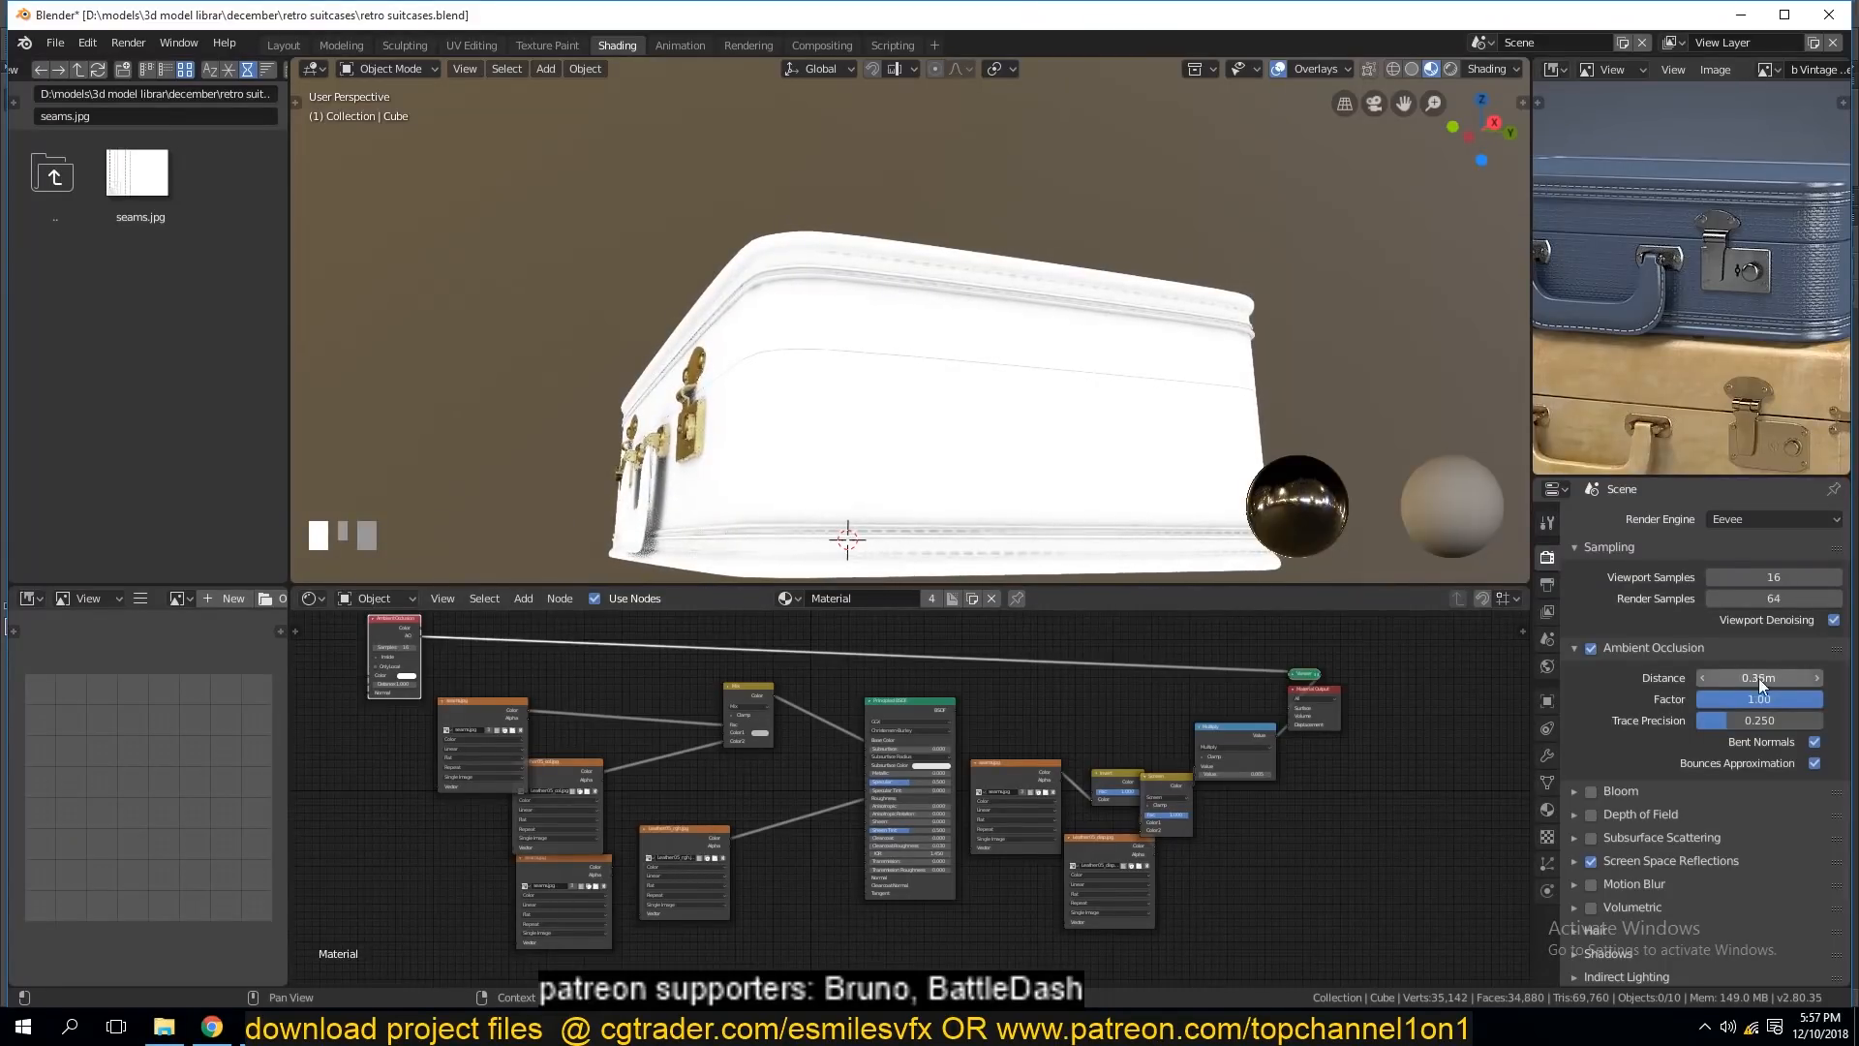
pyautogui.moveTo(726, 475); pyautogui.dragTo(837, 475, button='middle')
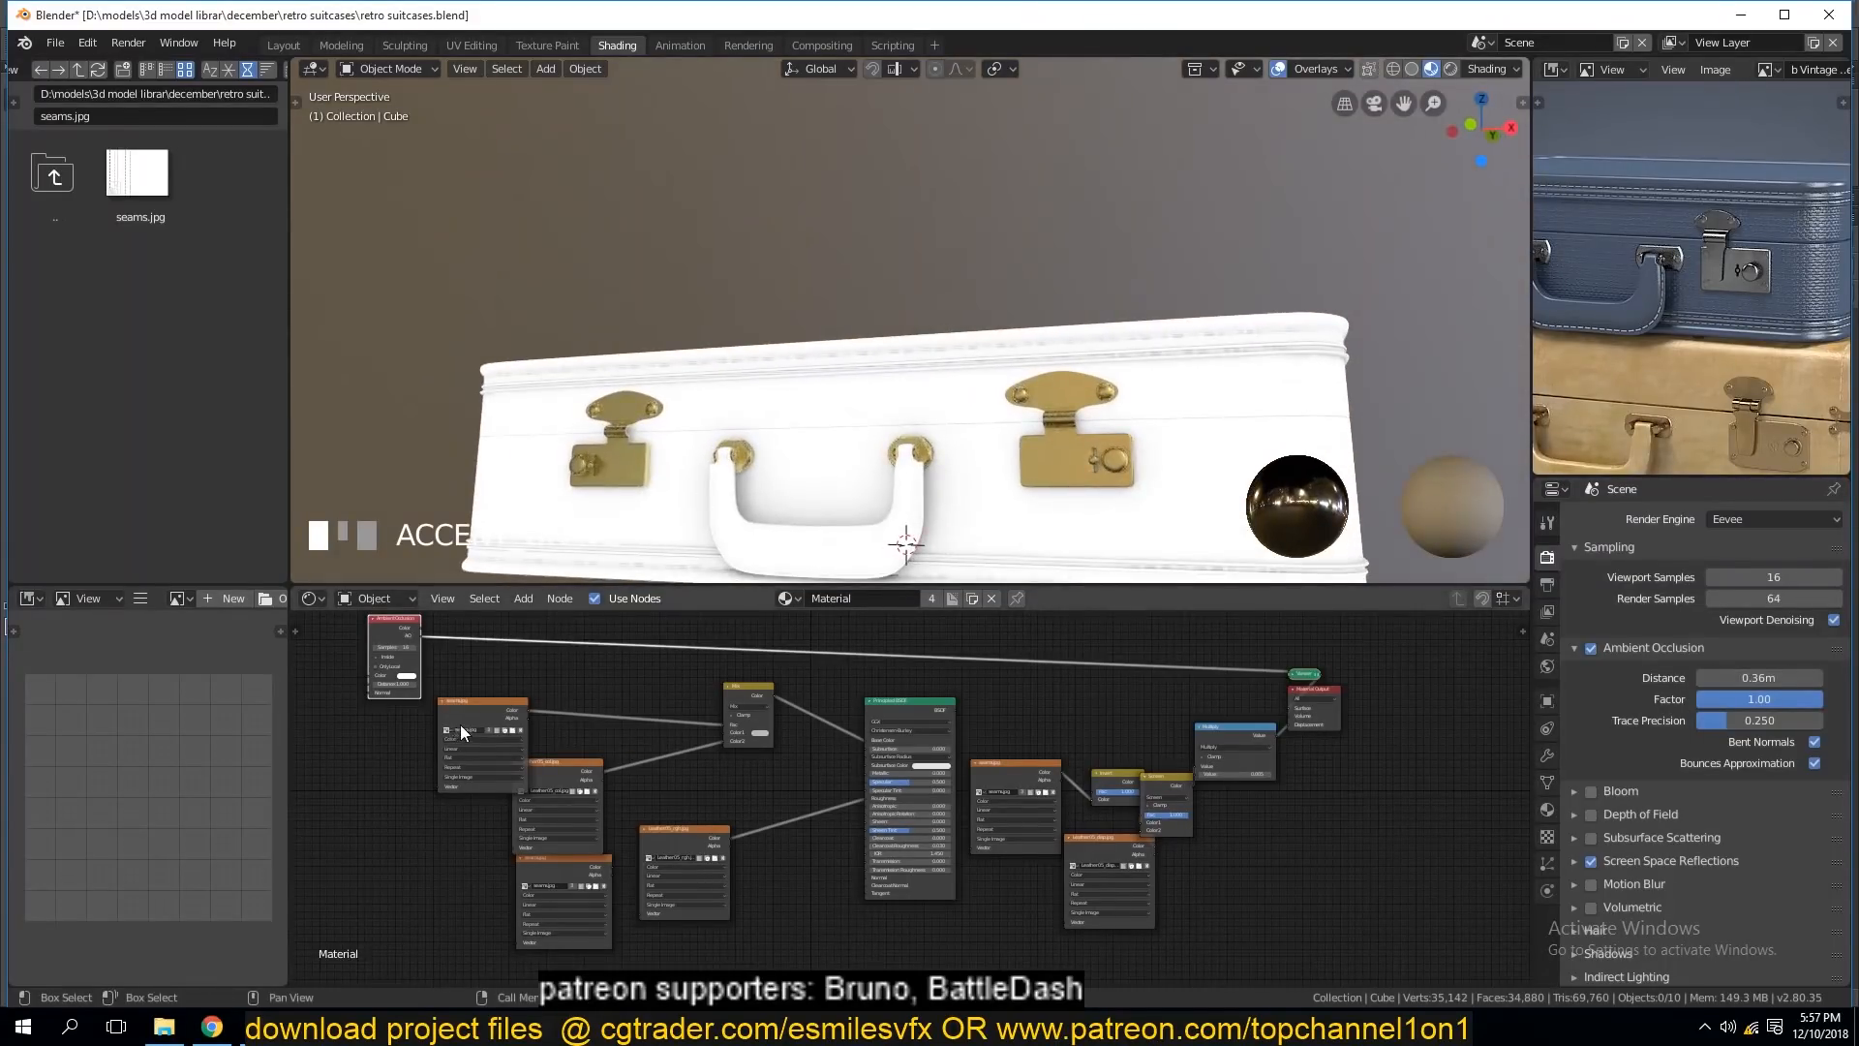
# Insert a MixRGB node after Ambient Occlusion, link the color Mix node's output to its Color1, and preview the result.
pyautogui.moveTo(468, 701); pyautogui.dragTo(409, 771)
pyautogui.hotkey('shift', 'a')
pyautogui.moveTo(445, 743)
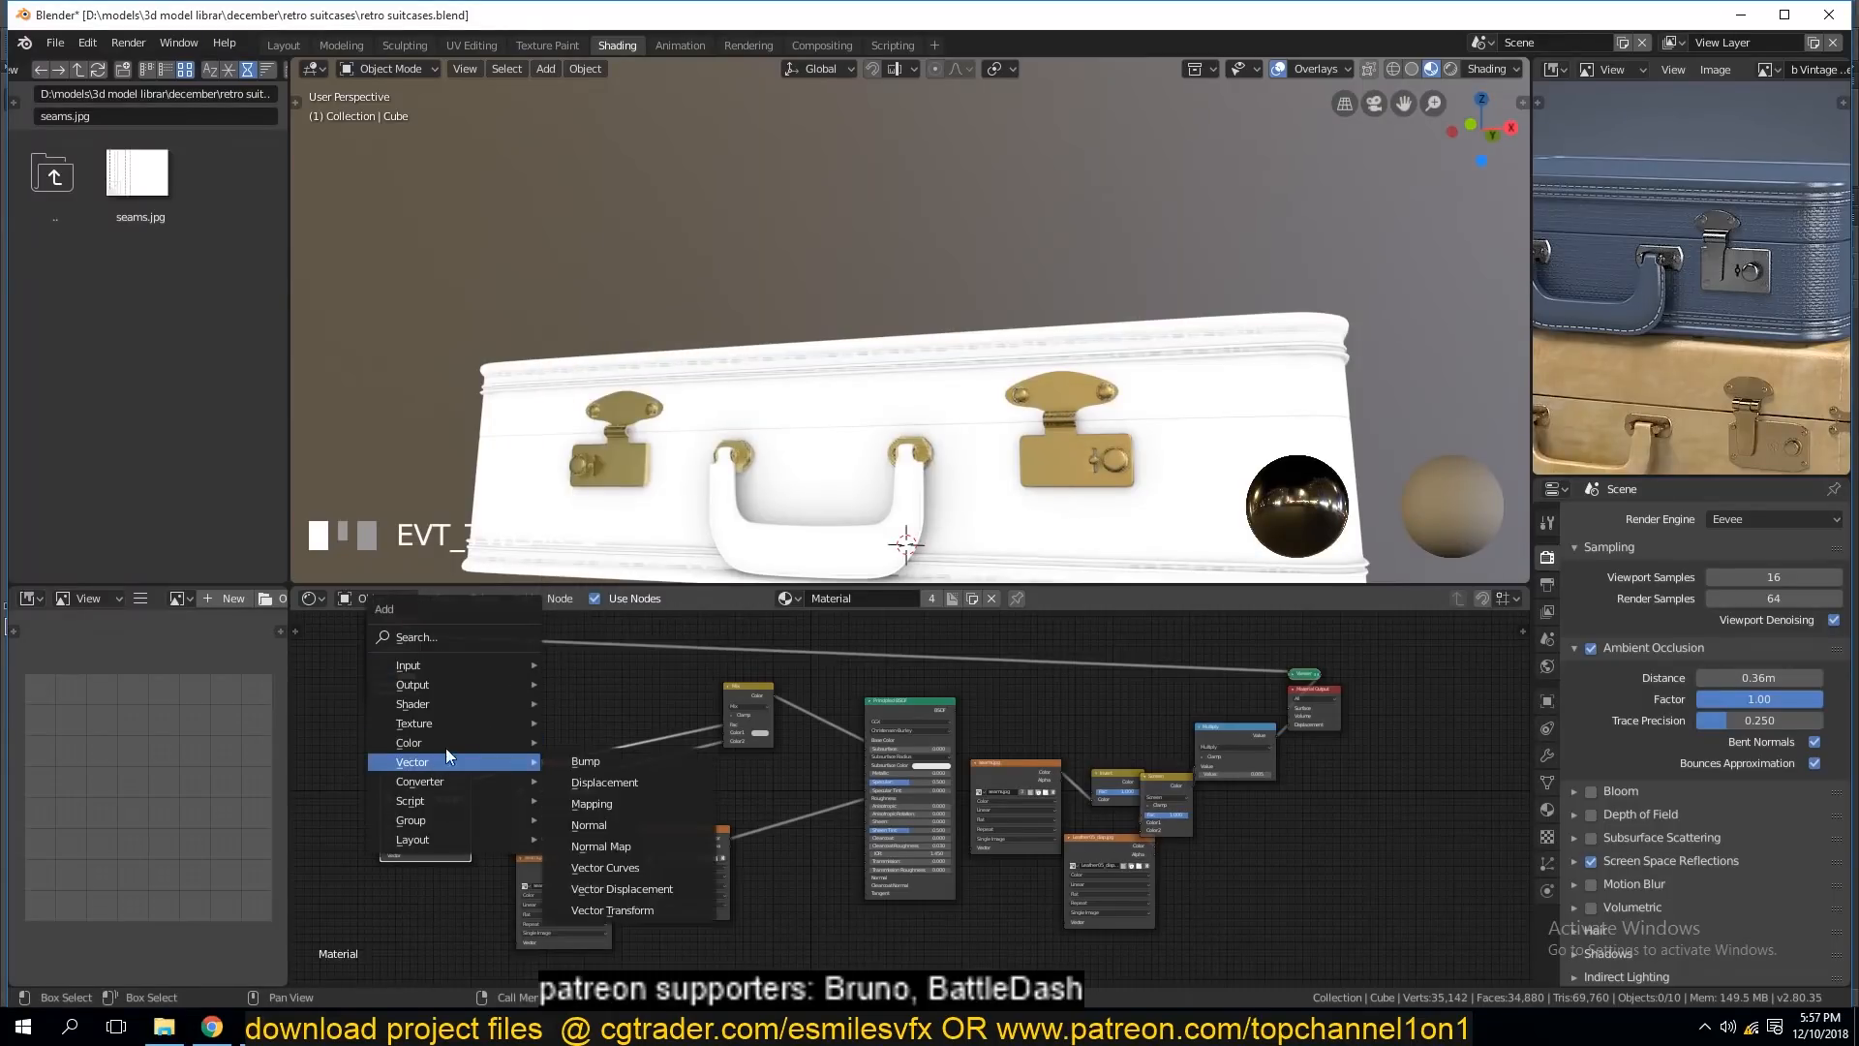
pyautogui.click(593, 847)
pyautogui.click(850, 666)
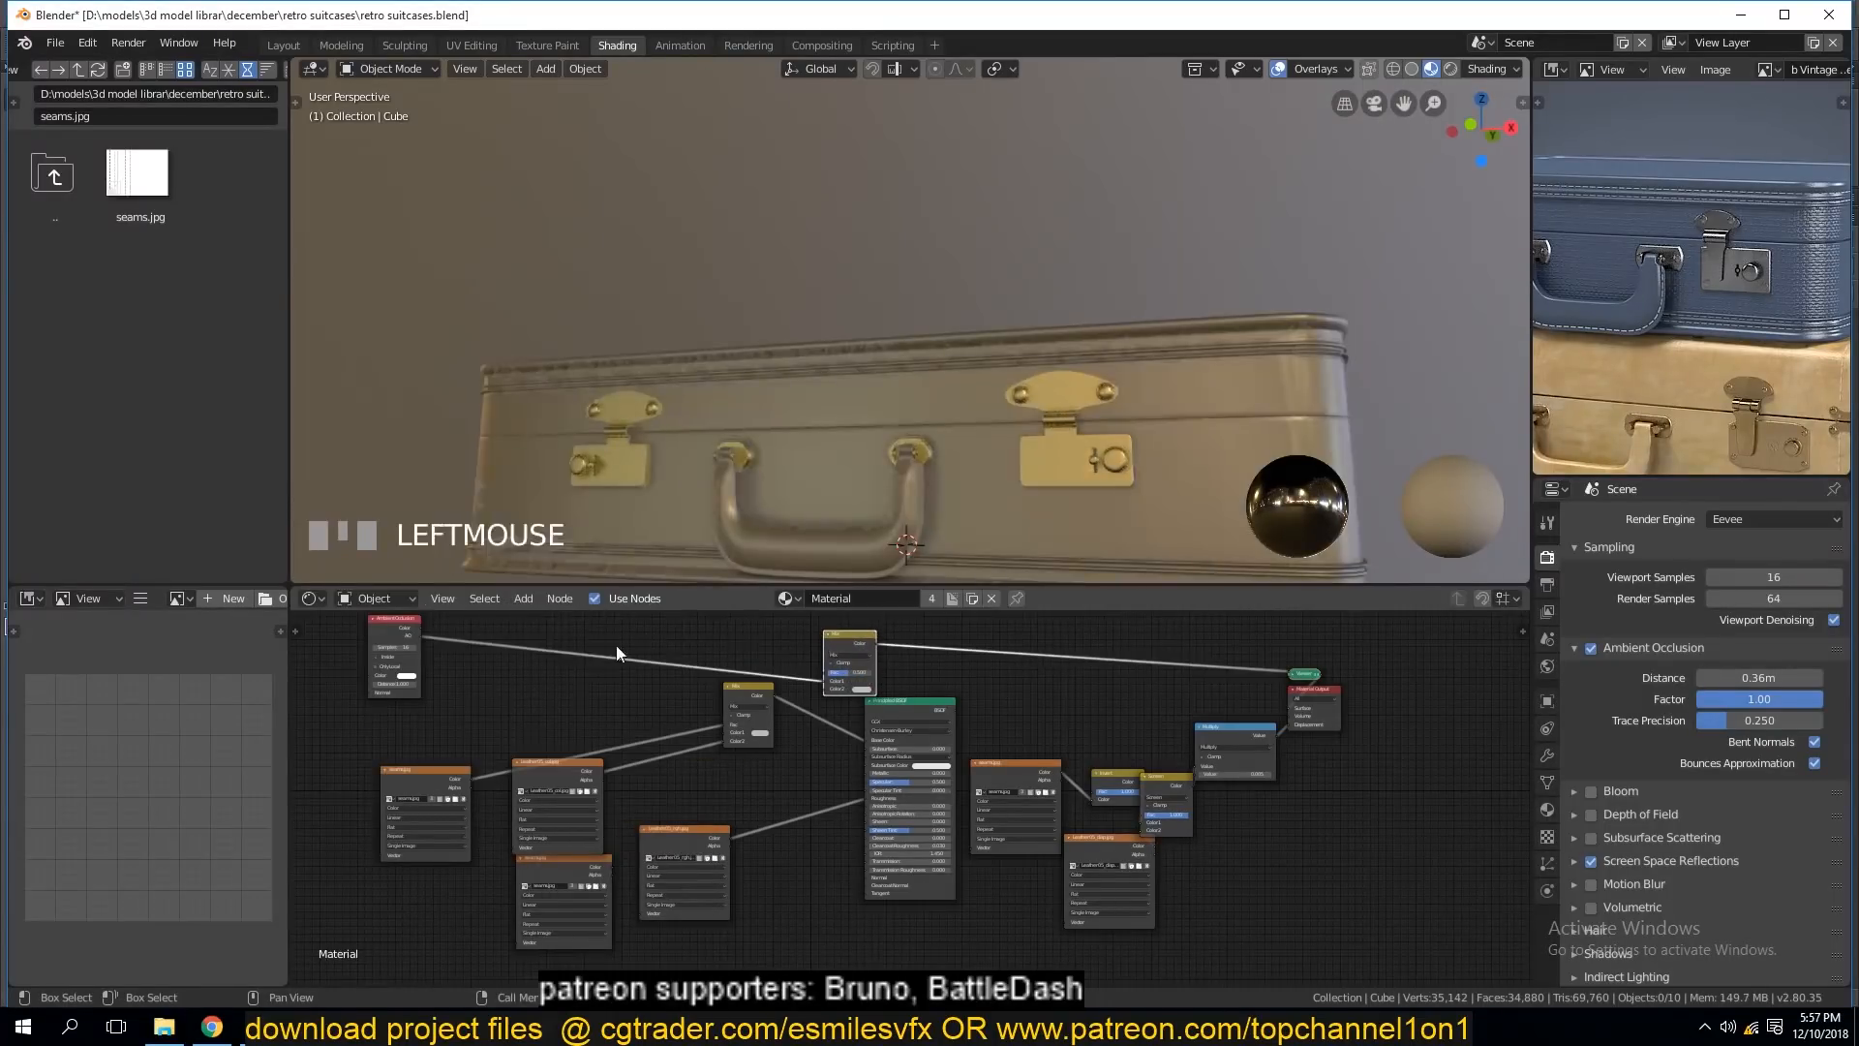
pyautogui.scroll(2, 792, 683)
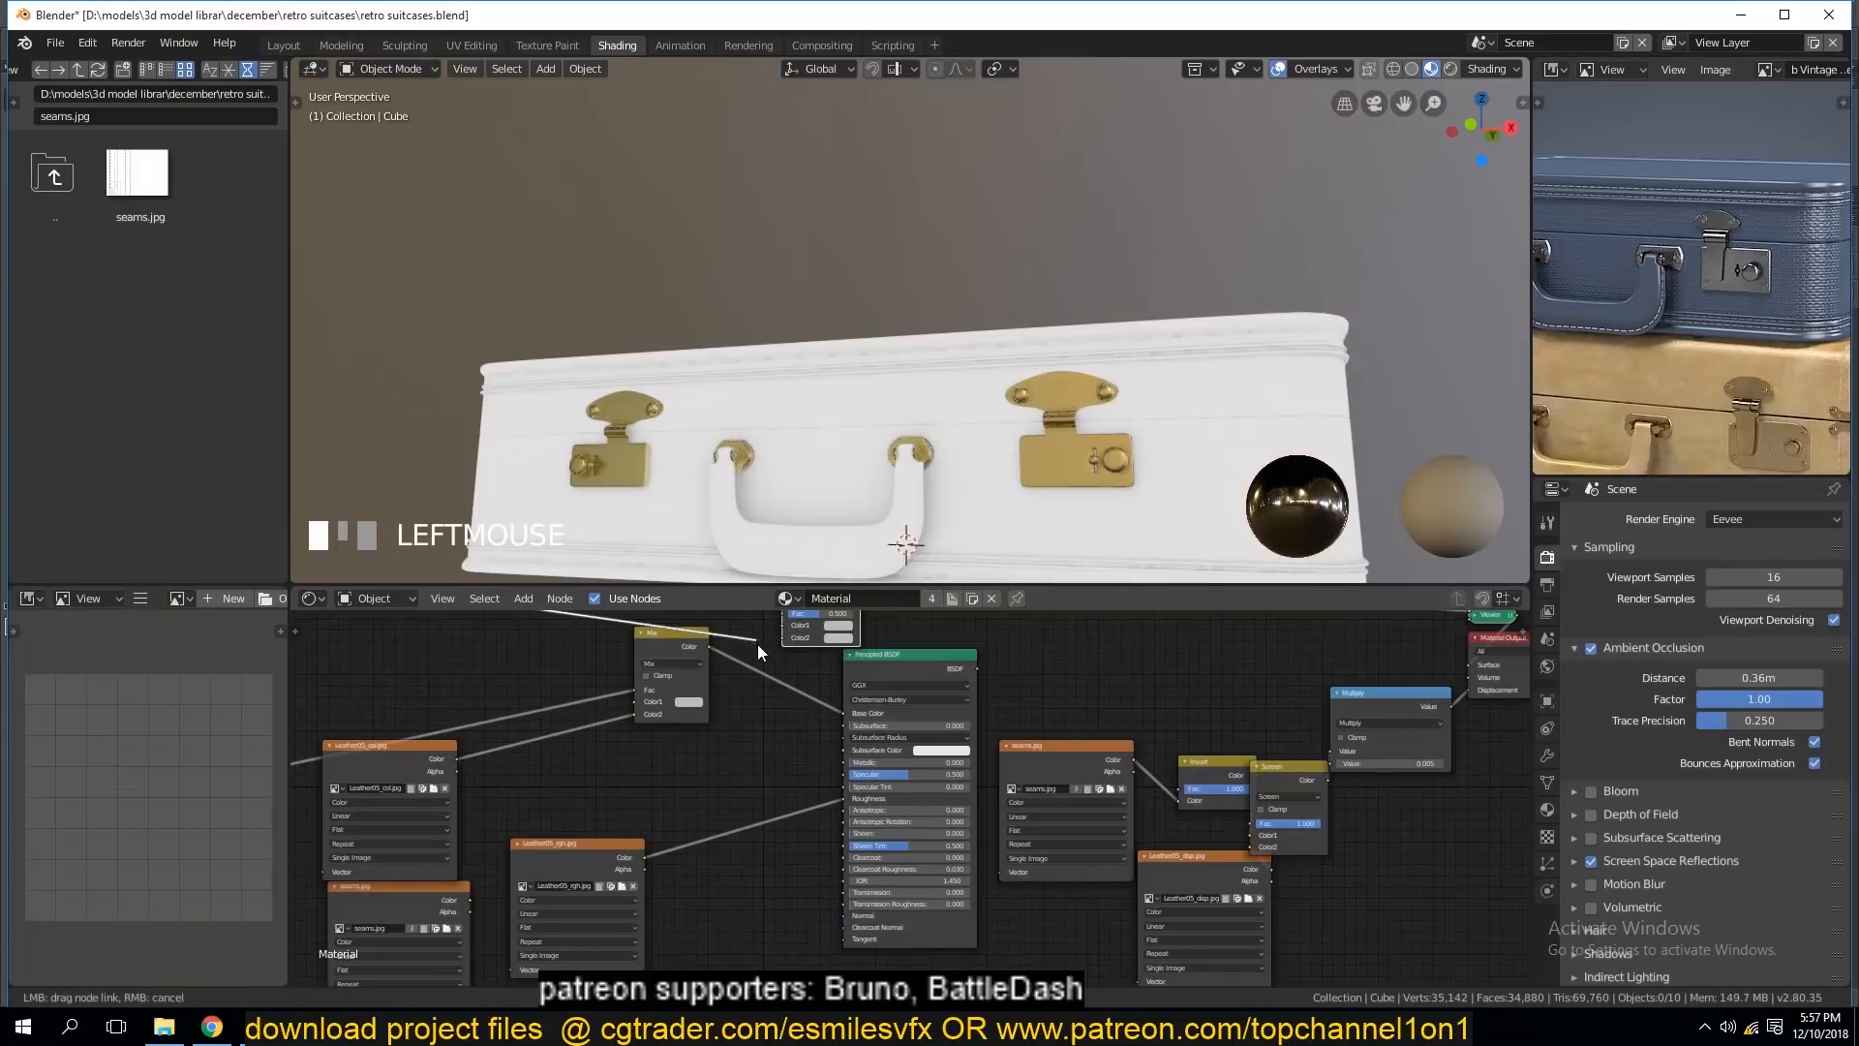
pyautogui.moveTo(683, 659); pyautogui.dragTo(784, 637)
pyautogui.scroll(-2, 817, 689)
pyautogui.click(847, 644)
pyautogui.keyDown('ctrl'); pyautogui.keyDown('shift'); pyautogui.click(847, 647); pyautogui.keyUp('shift'); pyautogui.keyUp('ctrl')
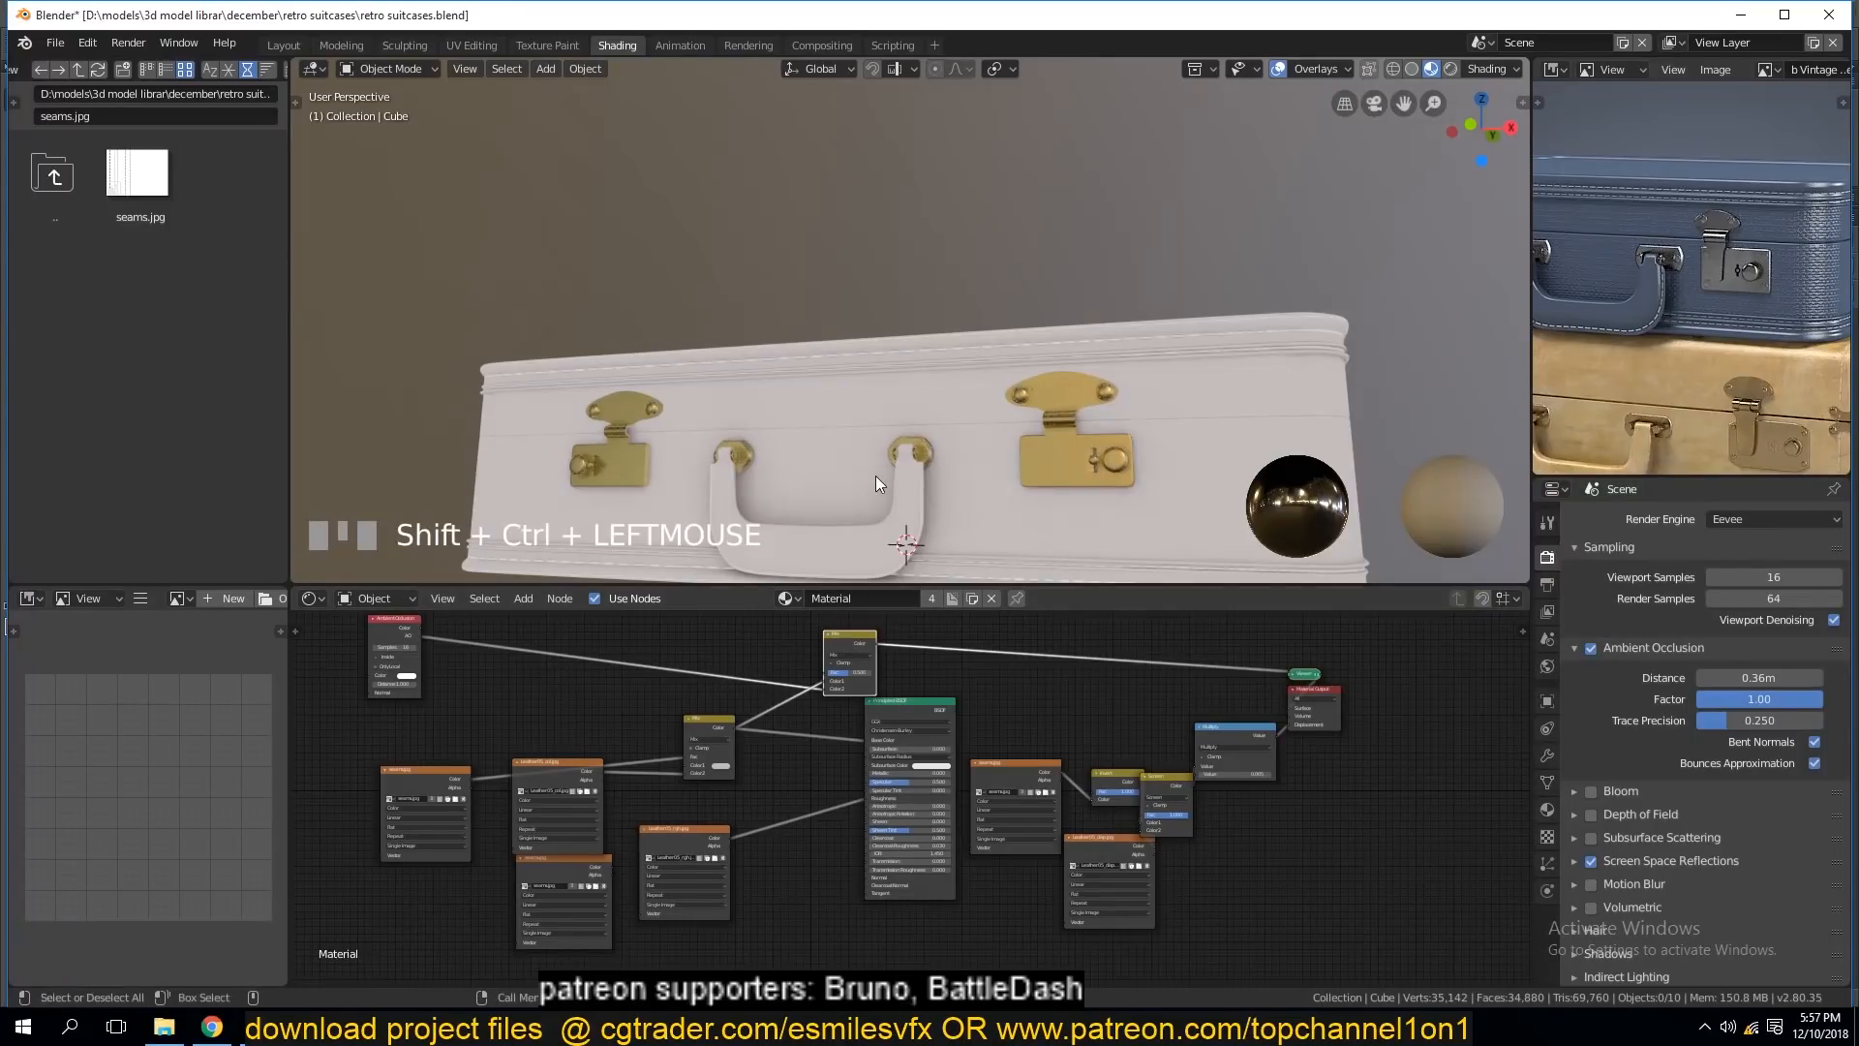
# Examine the ambient occlusion mix around the suitcase and raise the new Mix node's factor.
pyautogui.press('`')
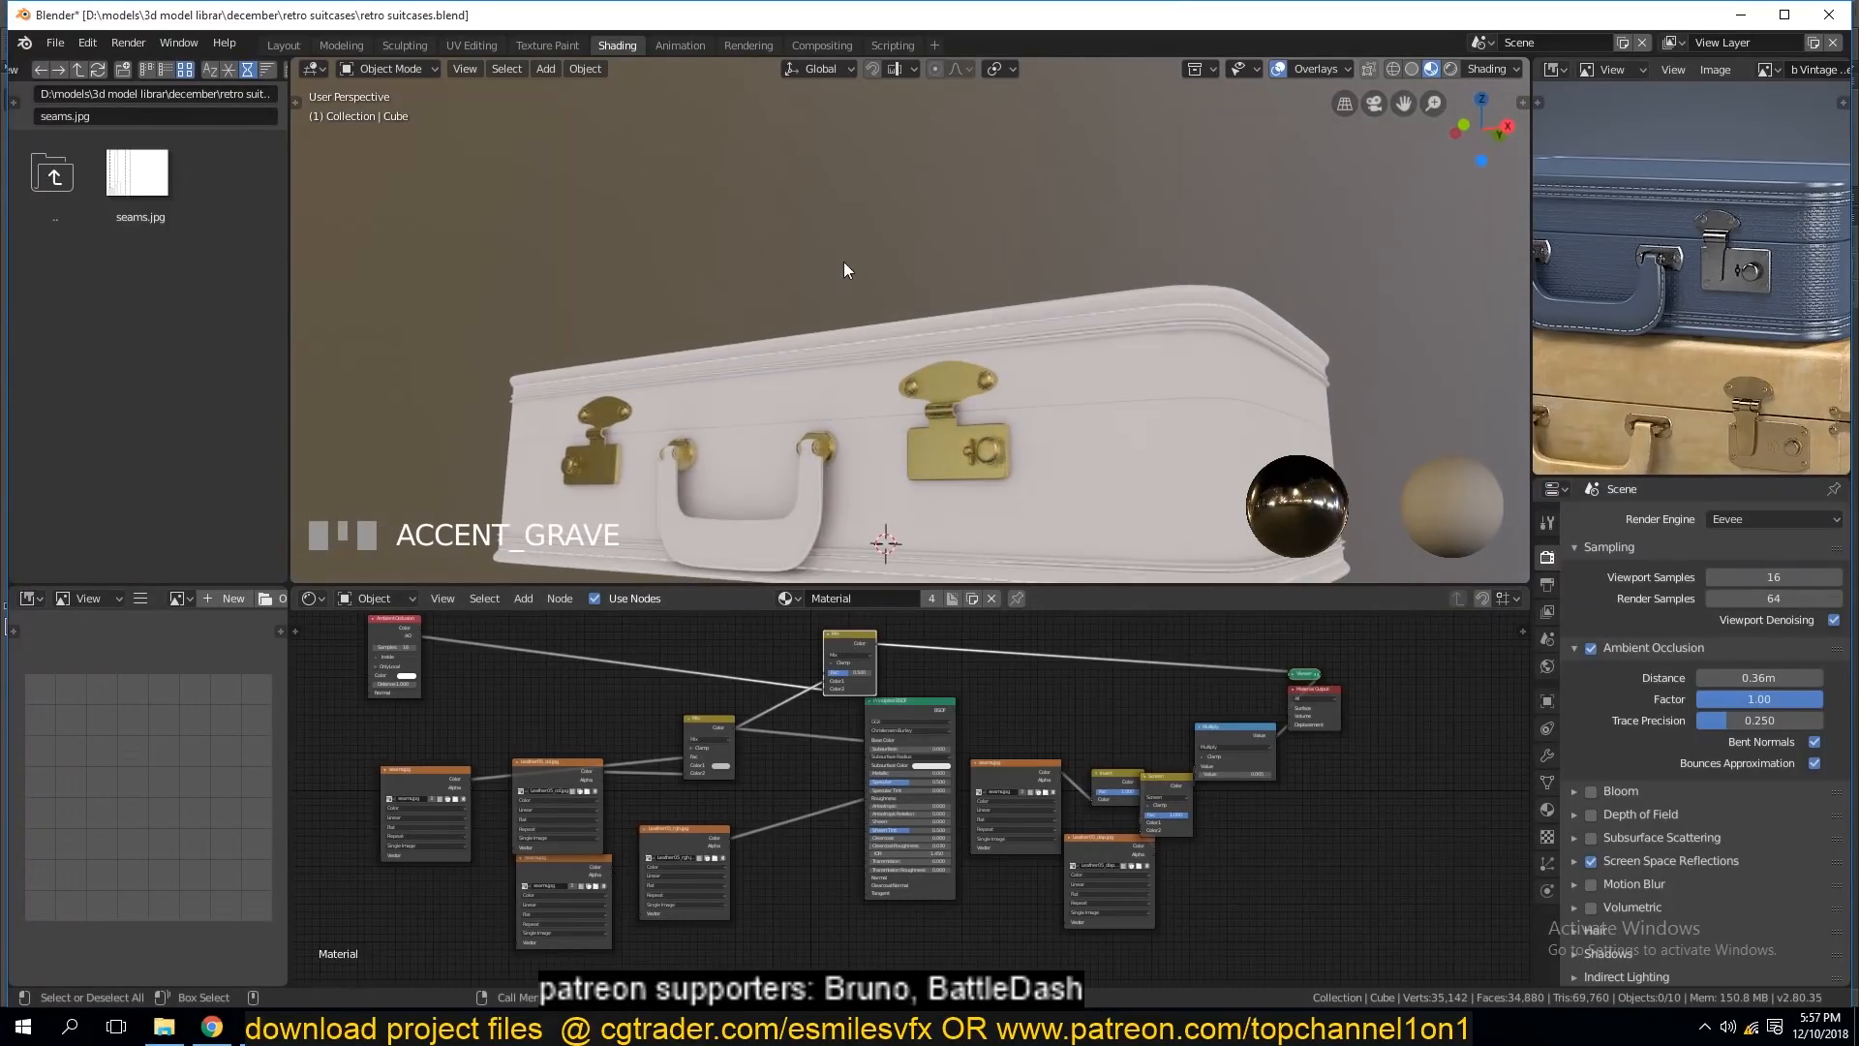
pyautogui.scroll(-2, 835, 304)
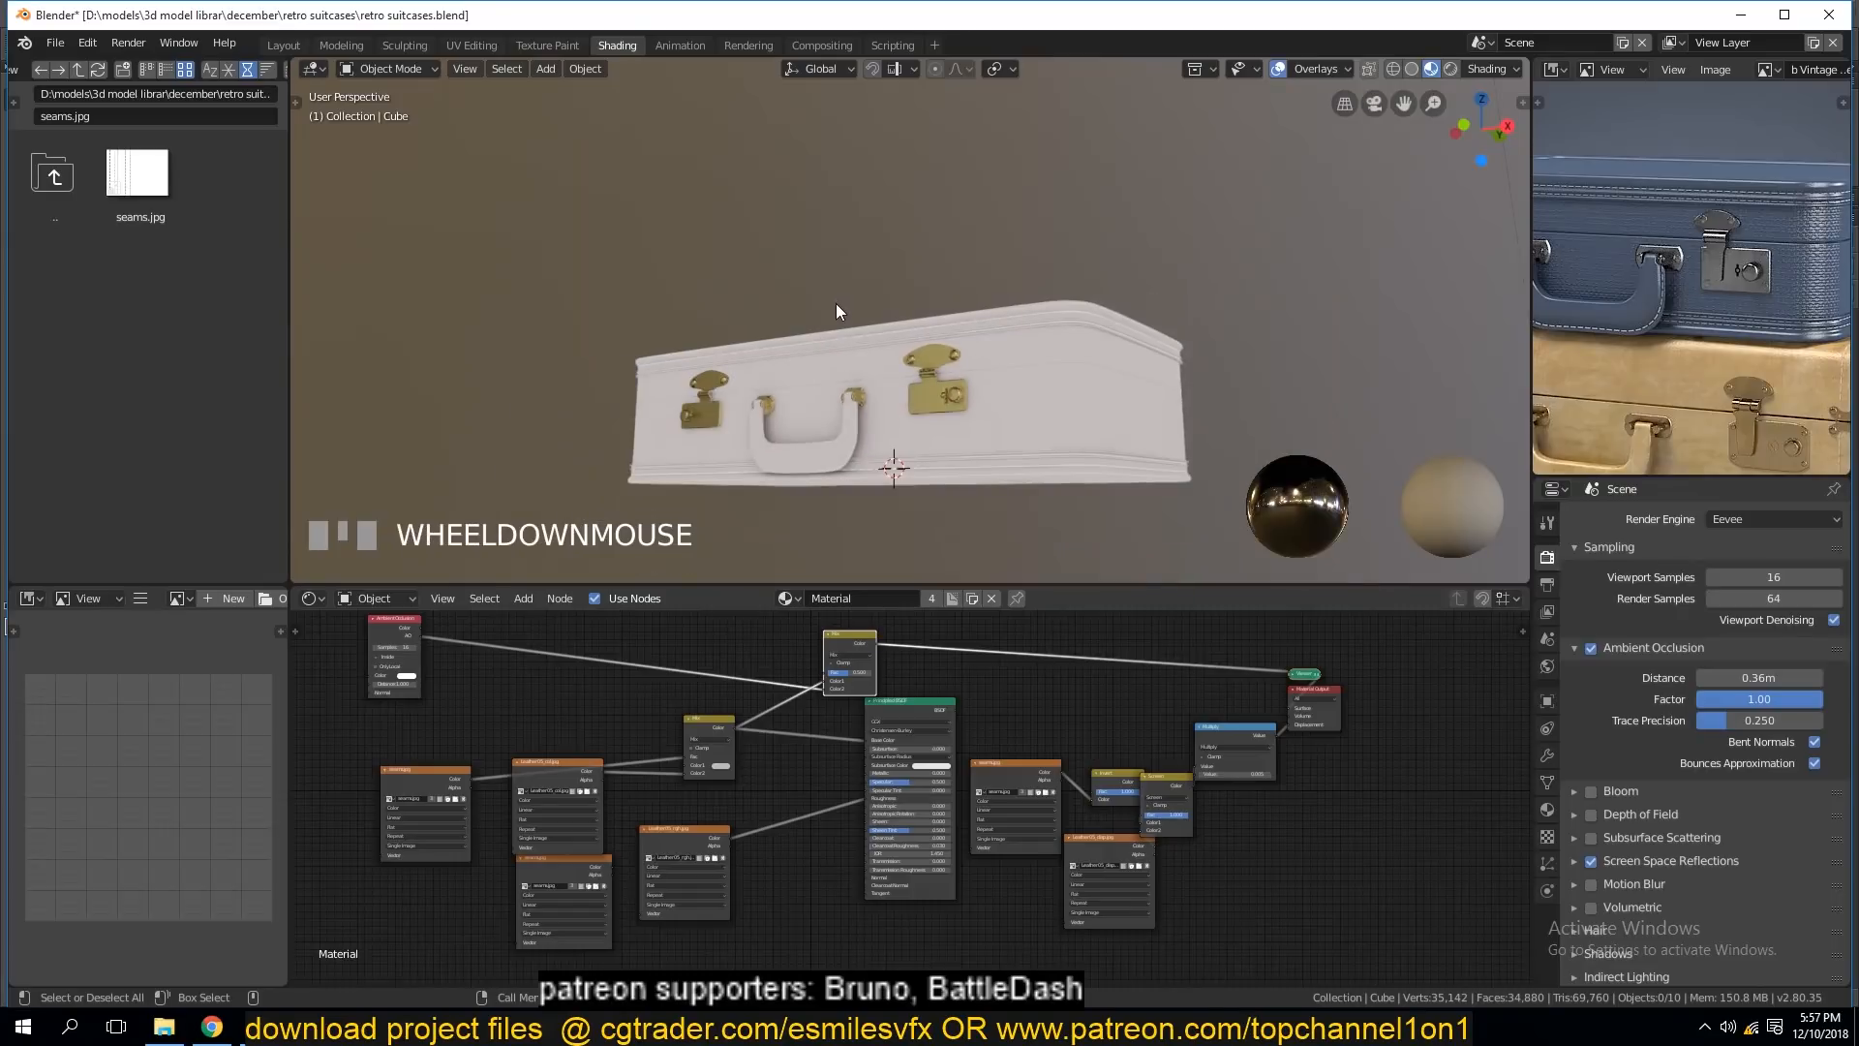
pyautogui.press('`')
pyautogui.scroll(2, 832, 348)
pyautogui.press('`')
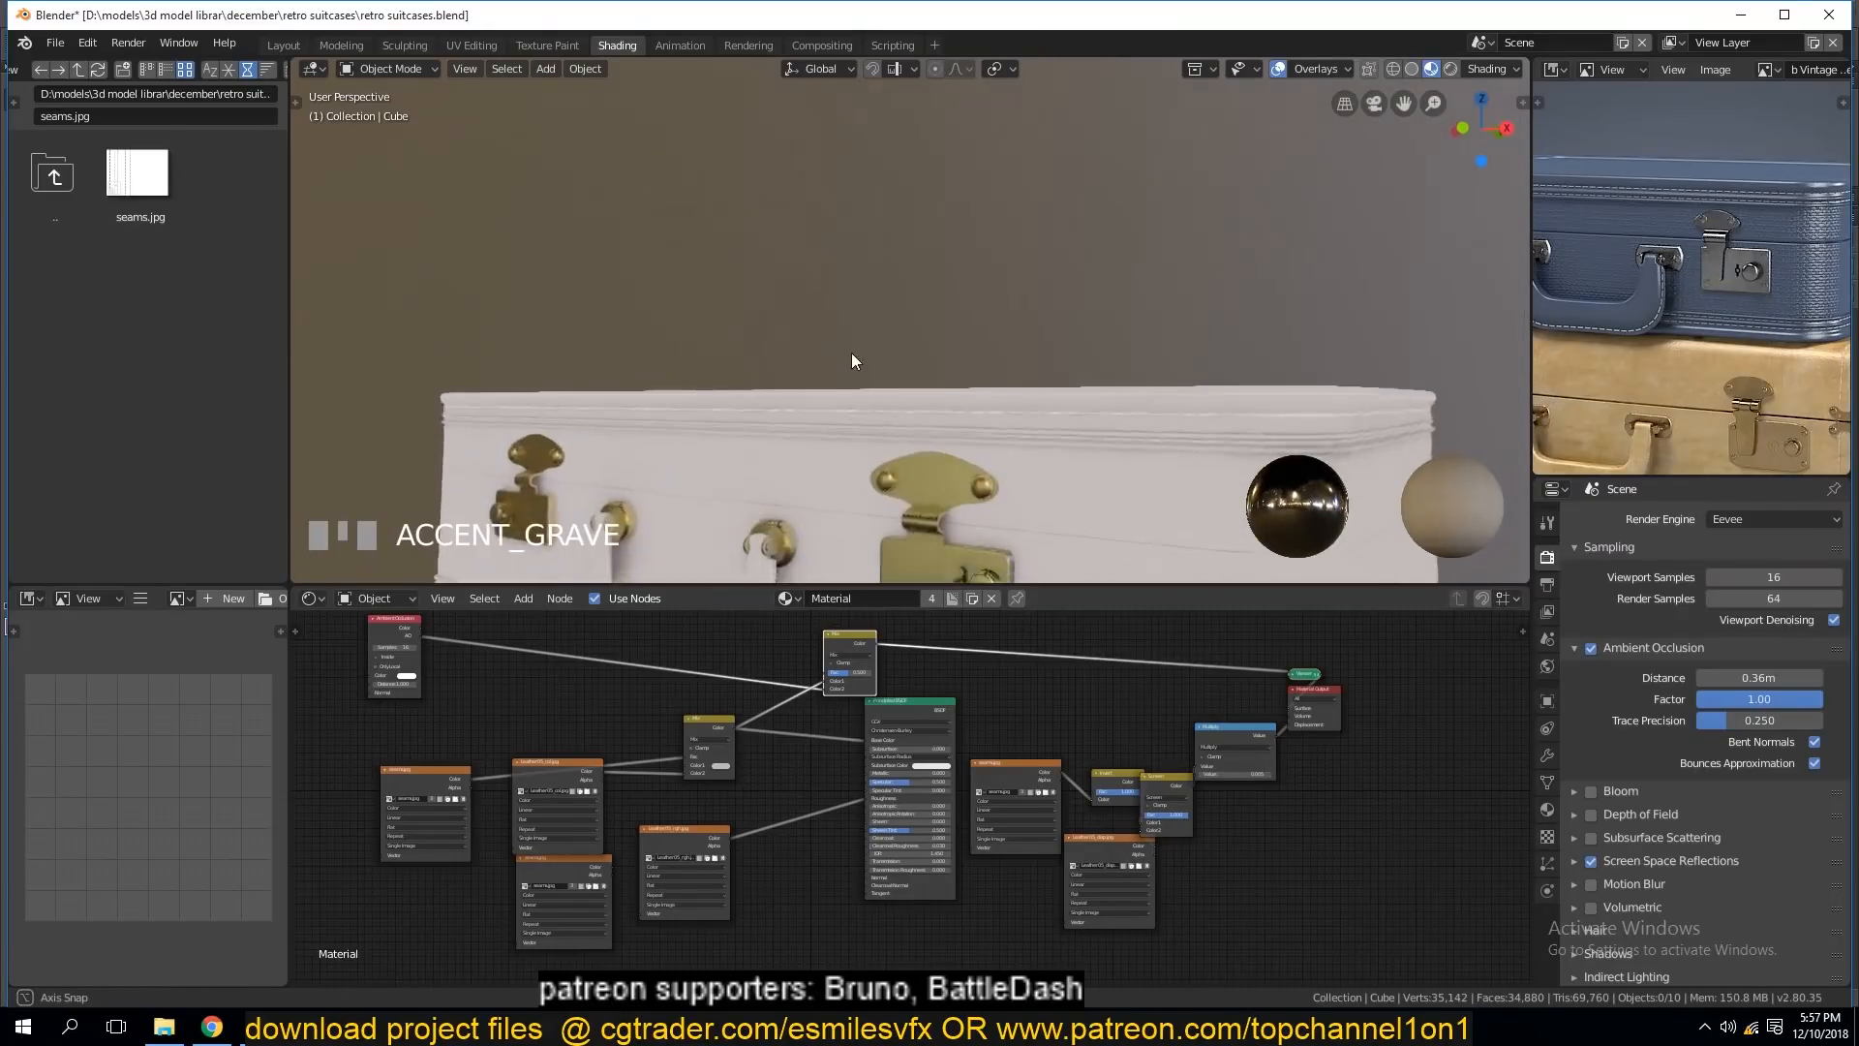
pyautogui.scroll(1, 930, 664)
pyautogui.moveTo(848, 676)
pyautogui.mouseDown()
pyautogui.moveTo(808, 689)
pyautogui.moveTo(799, 664)
pyautogui.moveTo(833, 664)
pyautogui.mouseUp()
pyautogui.press('`')
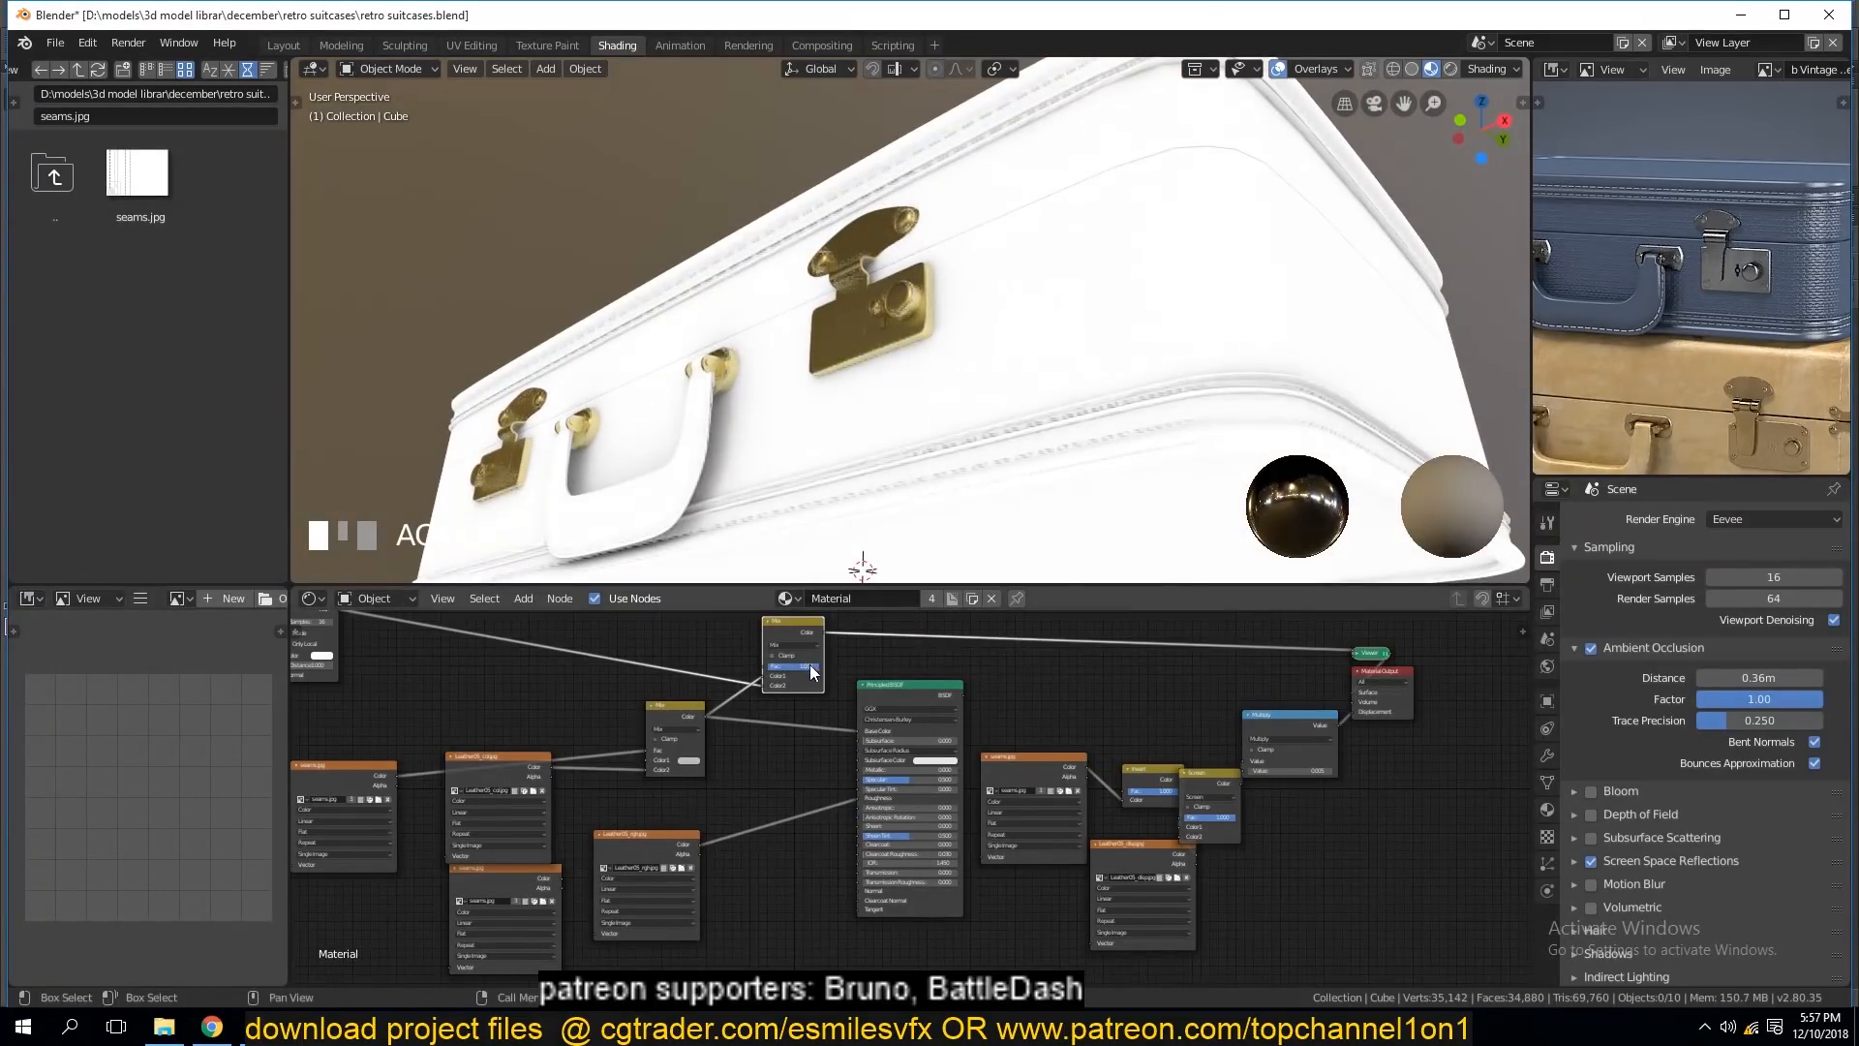
# Set the blend mode of the ambient occlusion Mix node to Multiply and raise its factor to the maximum.
pyautogui.moveTo(809, 664); pyautogui.dragTo(767, 666)
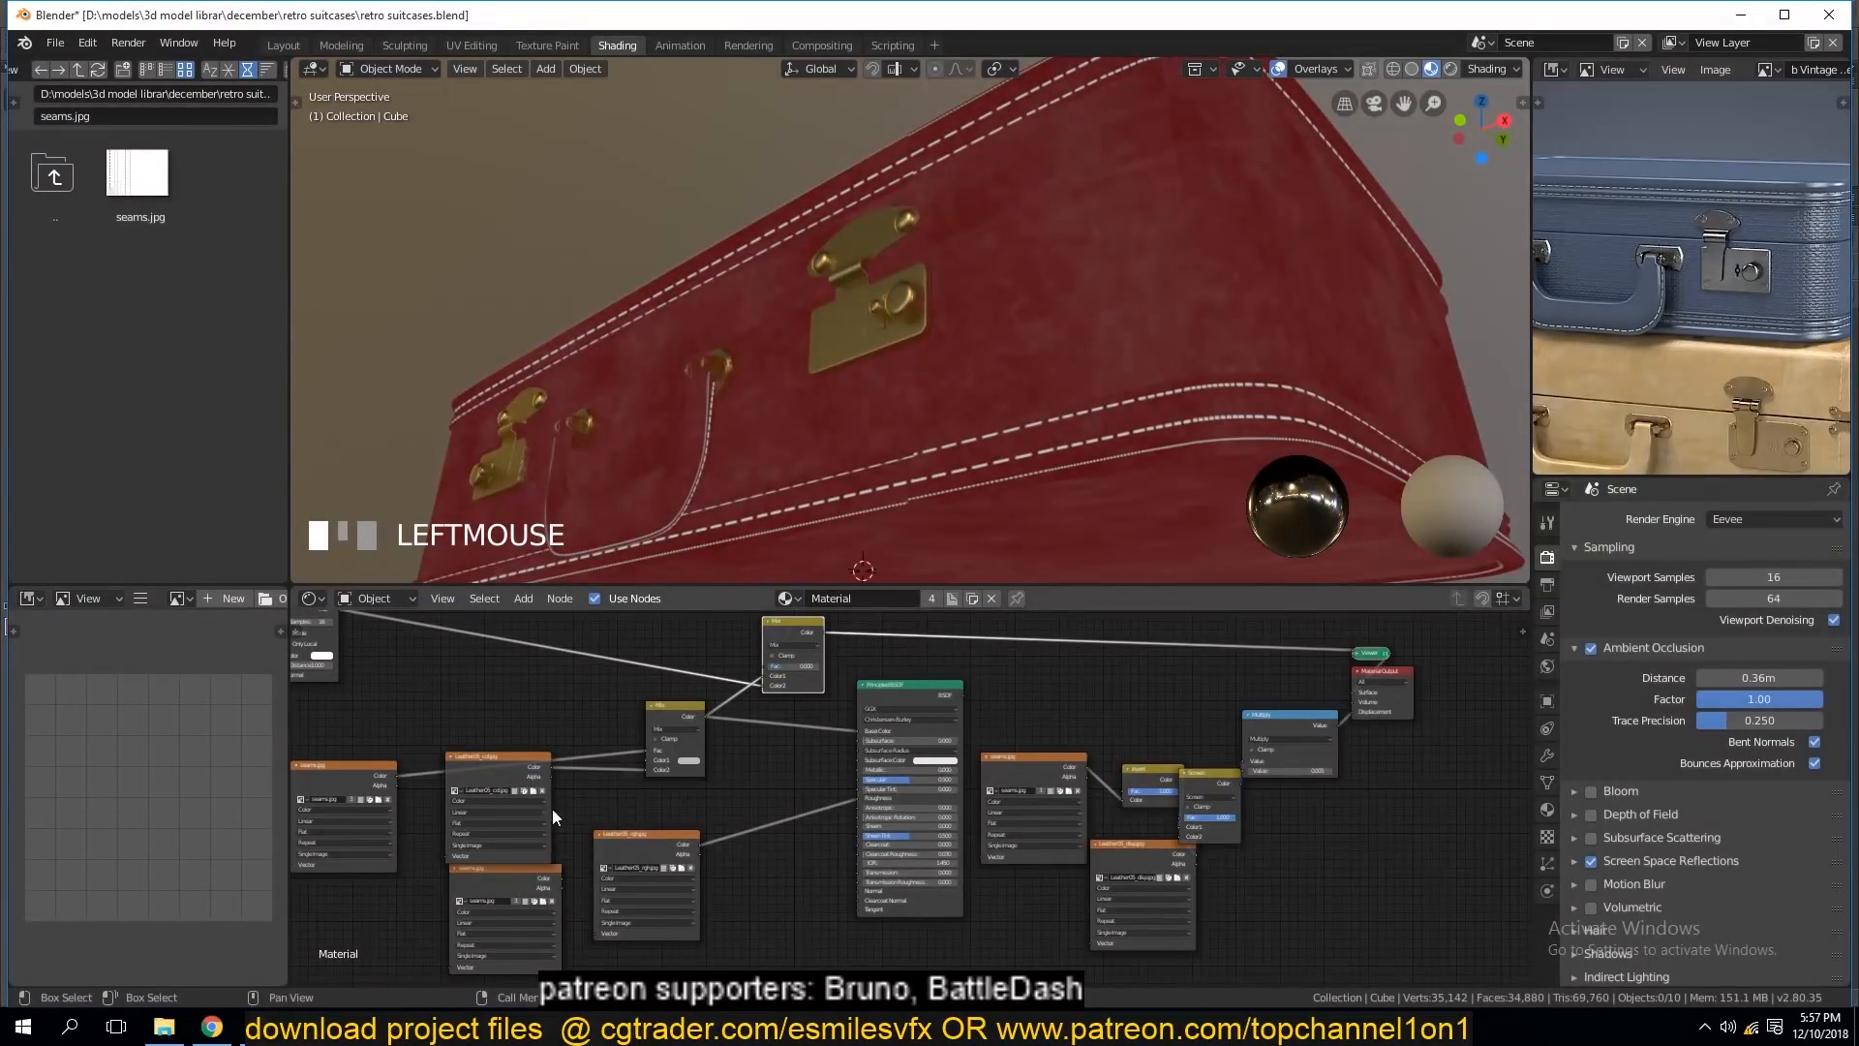
pyautogui.click(811, 644)
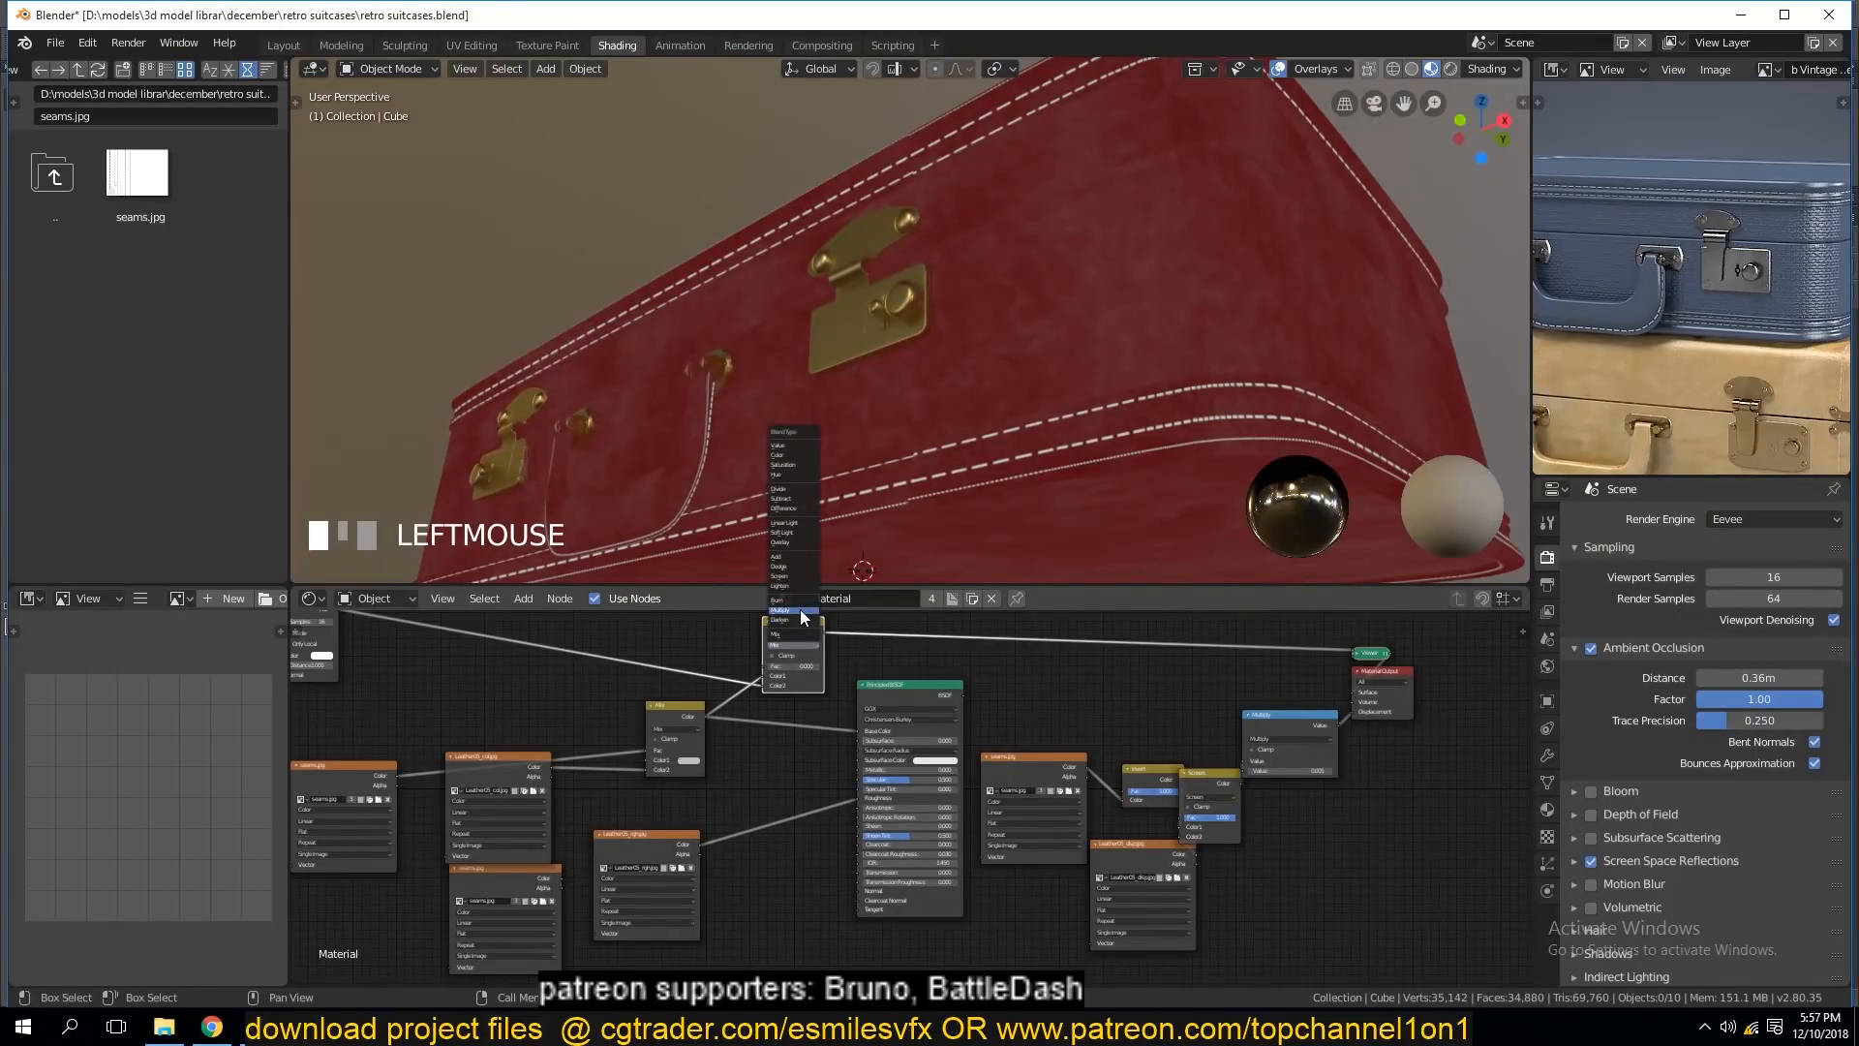
pyautogui.click(800, 609)
pyautogui.moveTo(788, 663); pyautogui.dragTo(821, 665)
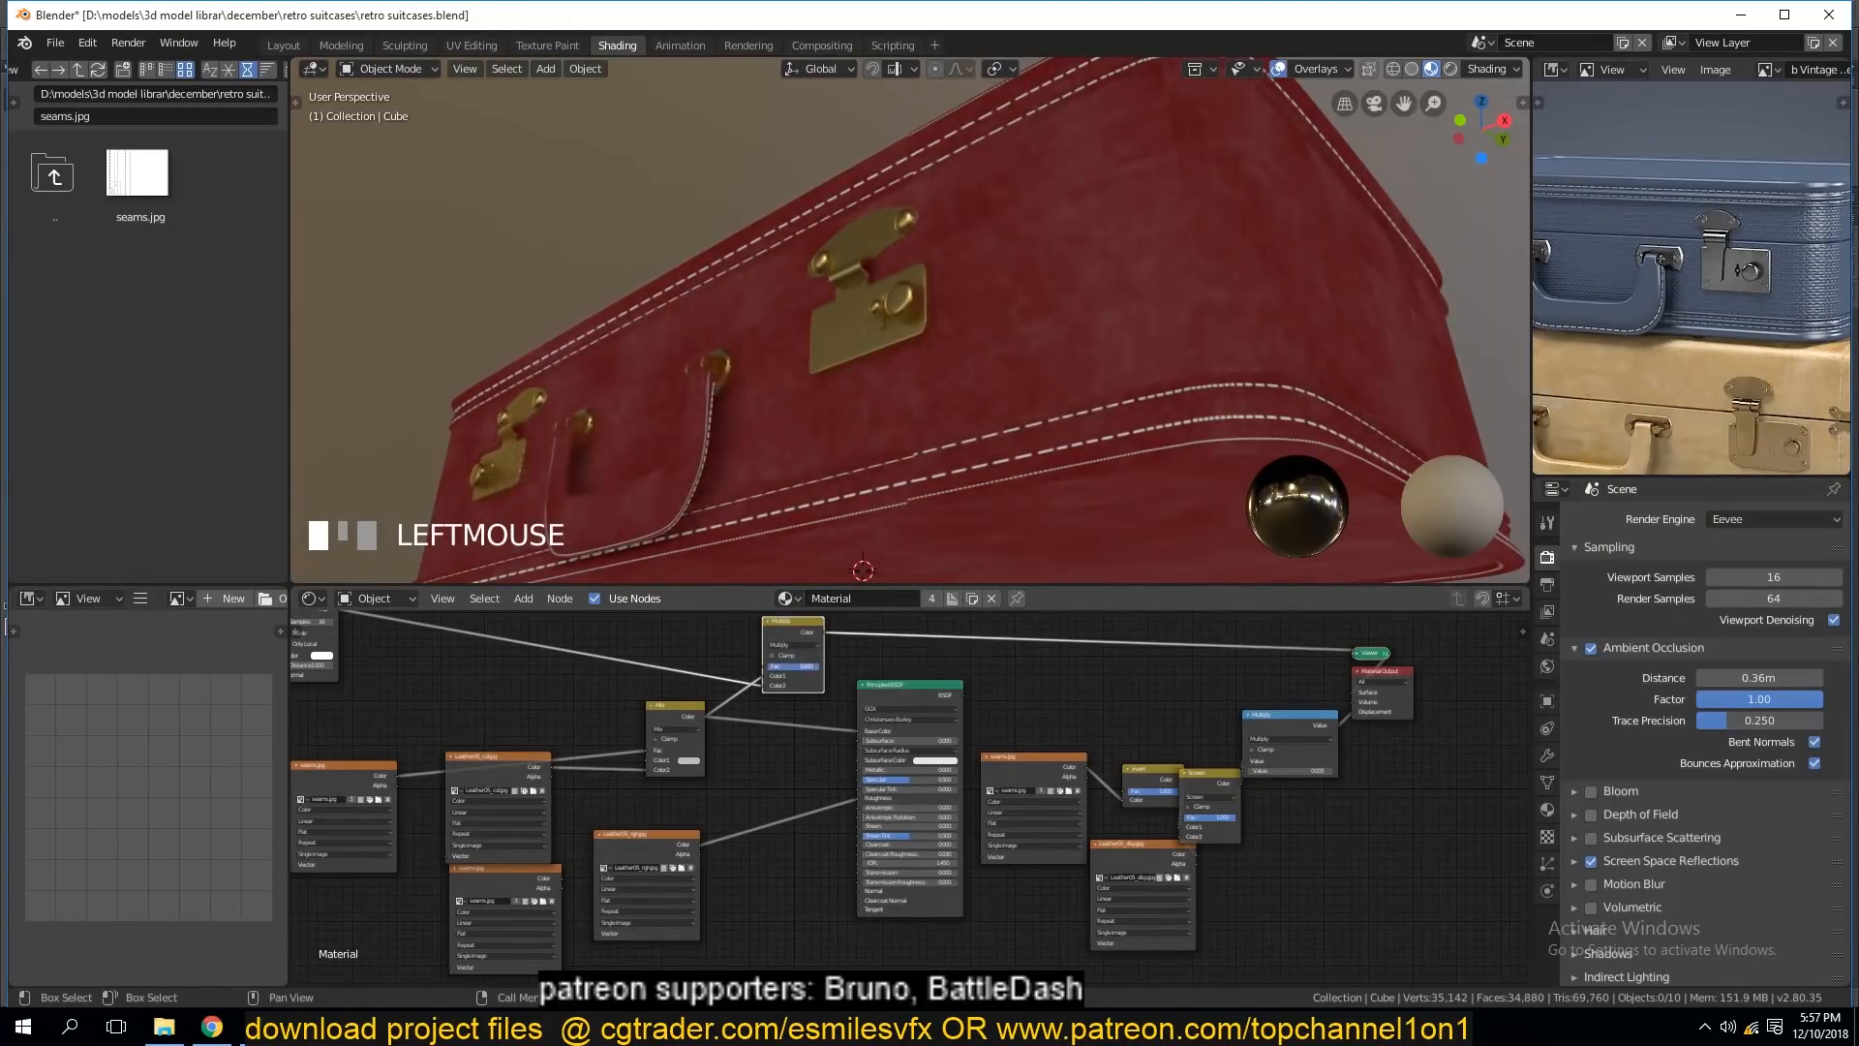
pyautogui.scroll(-5, 856, 283)
pyautogui.moveTo(856, 283); pyautogui.dragTo(1001, 357, button='middle')
pyautogui.scroll(5, 1008, 368)
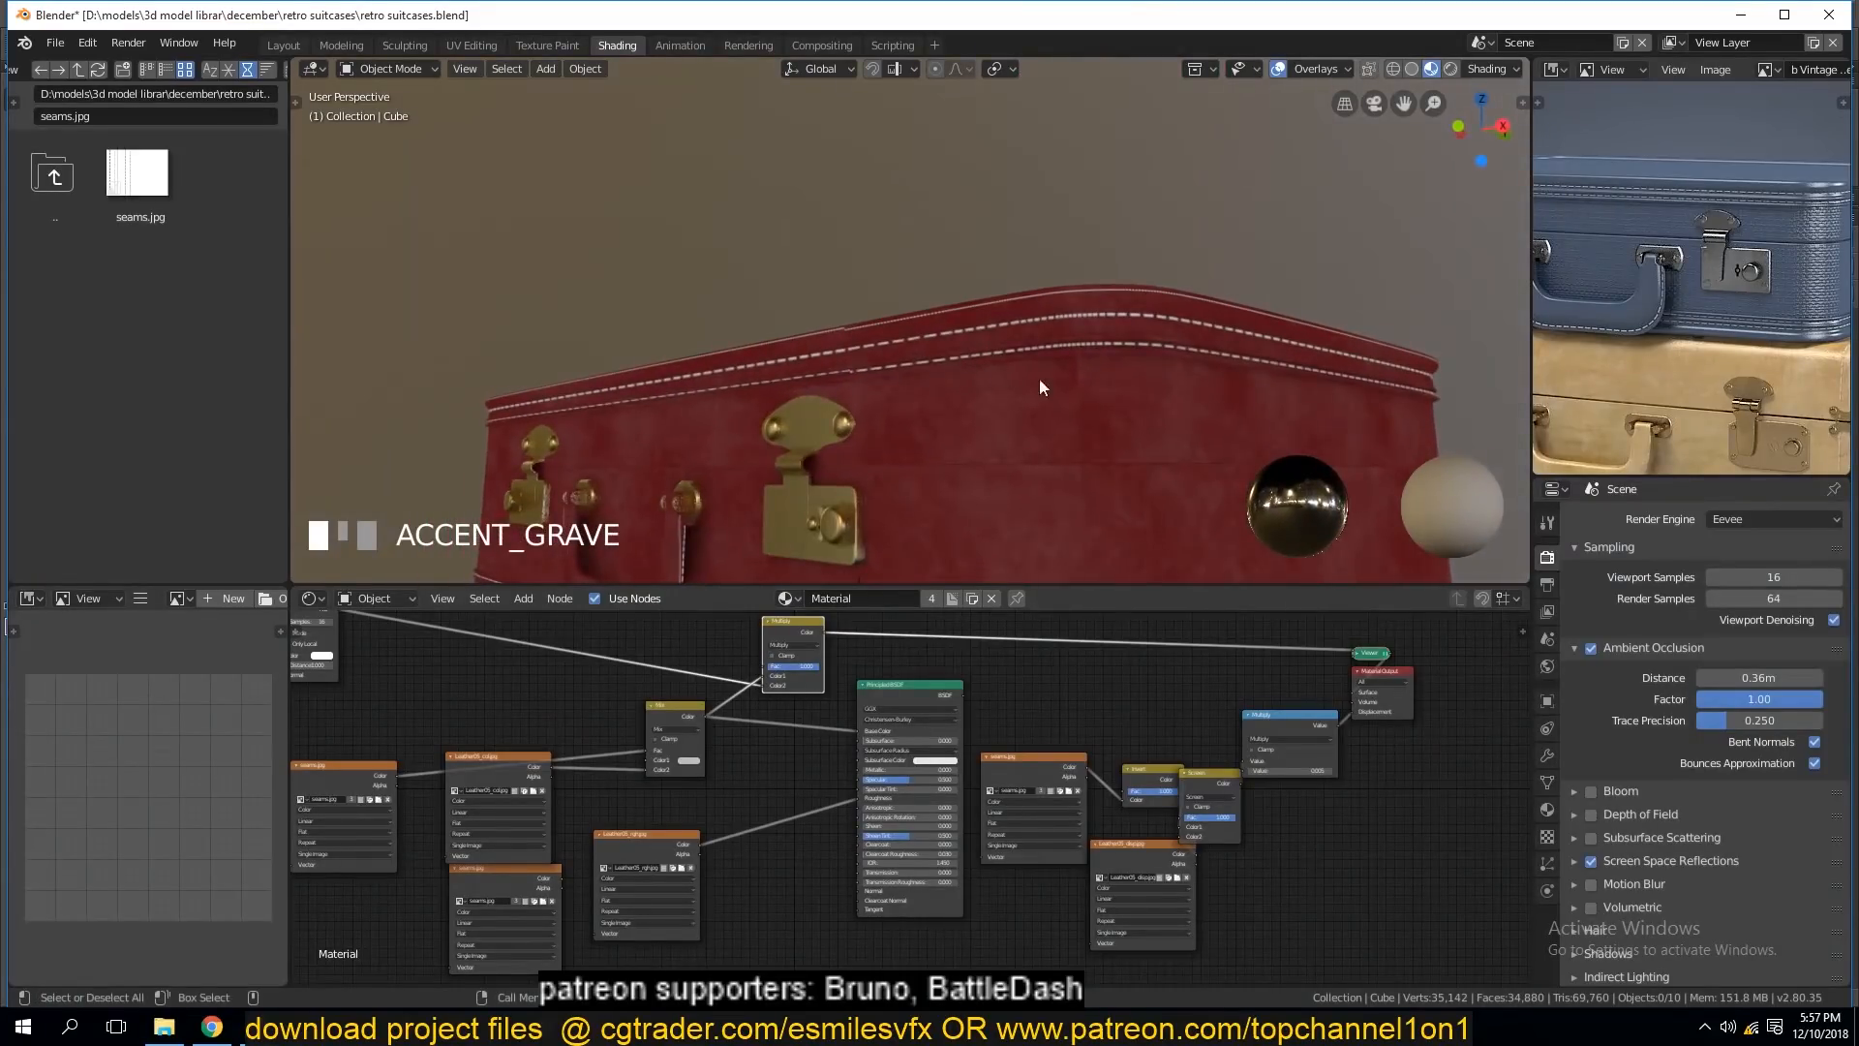
# Link the Multiply node's color output to the Principled BSDF's Base Color and connect the Principled BSDF back to the Material Output.
pyautogui.moveTo(788, 622); pyautogui.dragTo(864, 732)
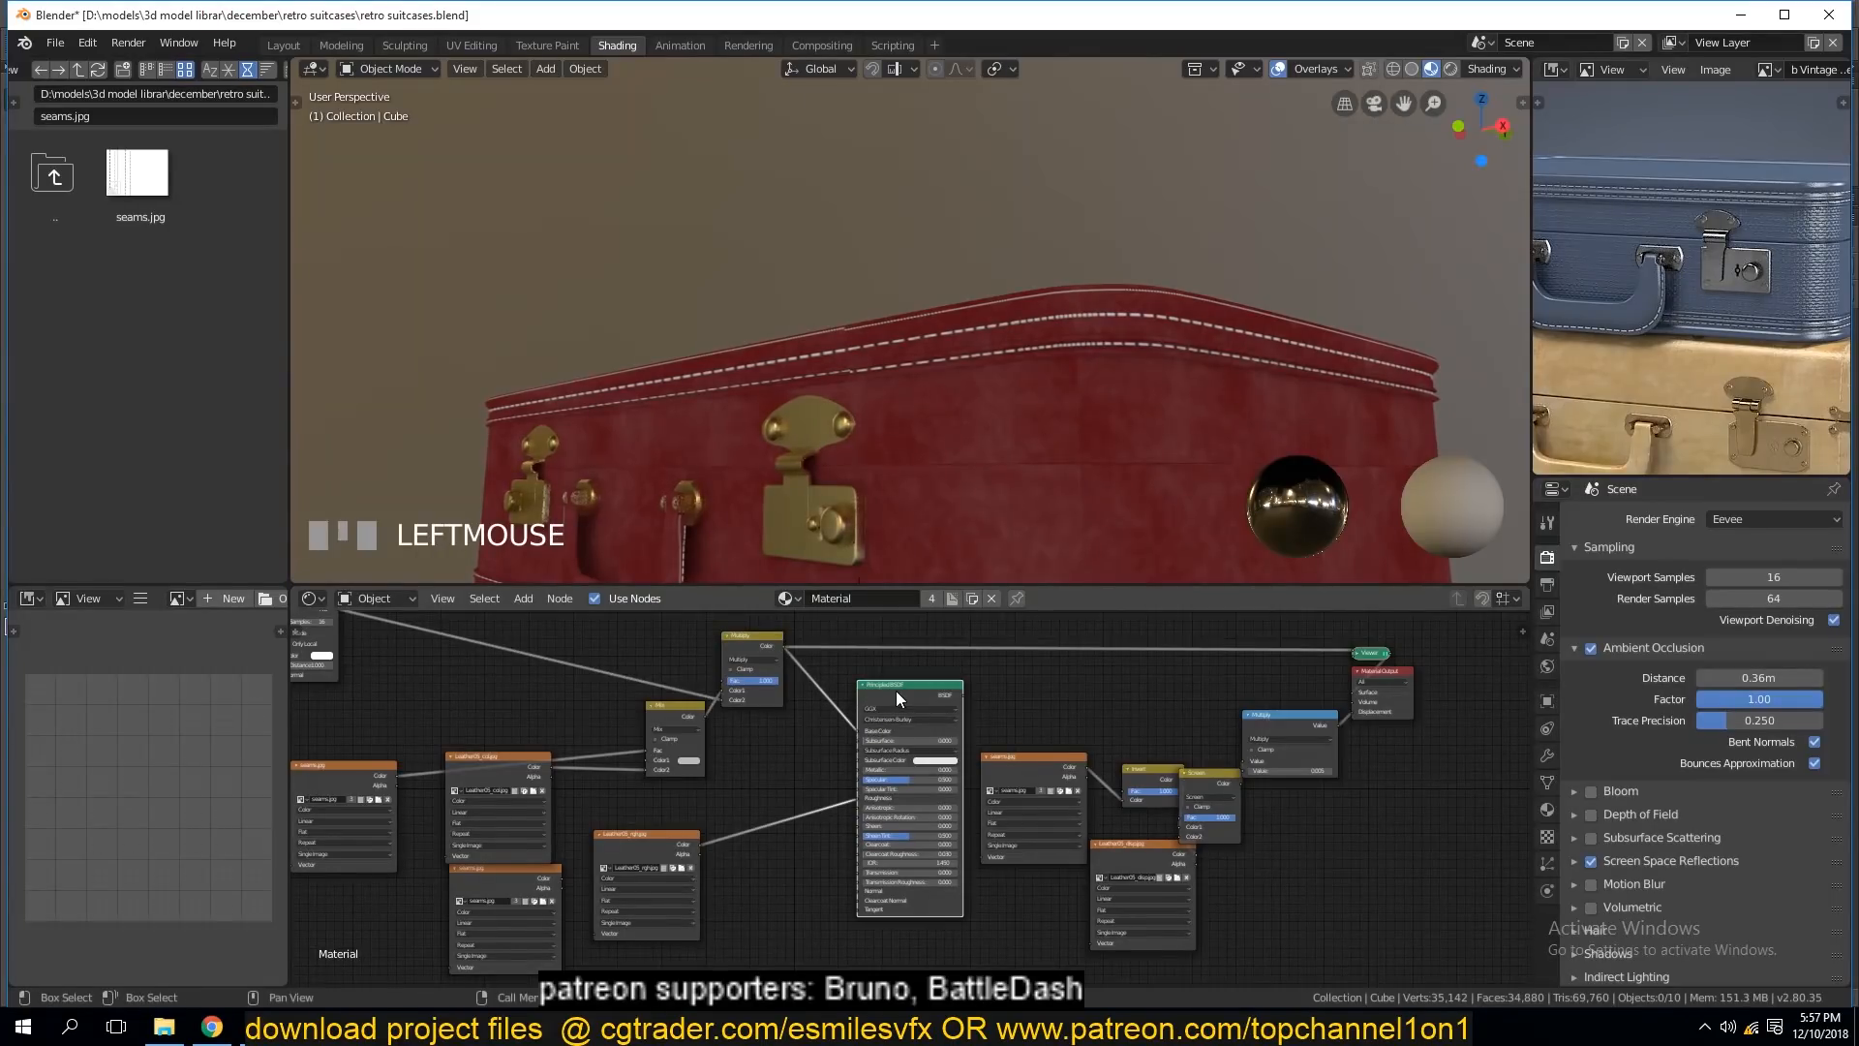
pyautogui.keyDown('ctrl'); pyautogui.keyDown('shift'); pyautogui.click(898, 689); pyautogui.keyUp('shift'); pyautogui.keyUp('ctrl')
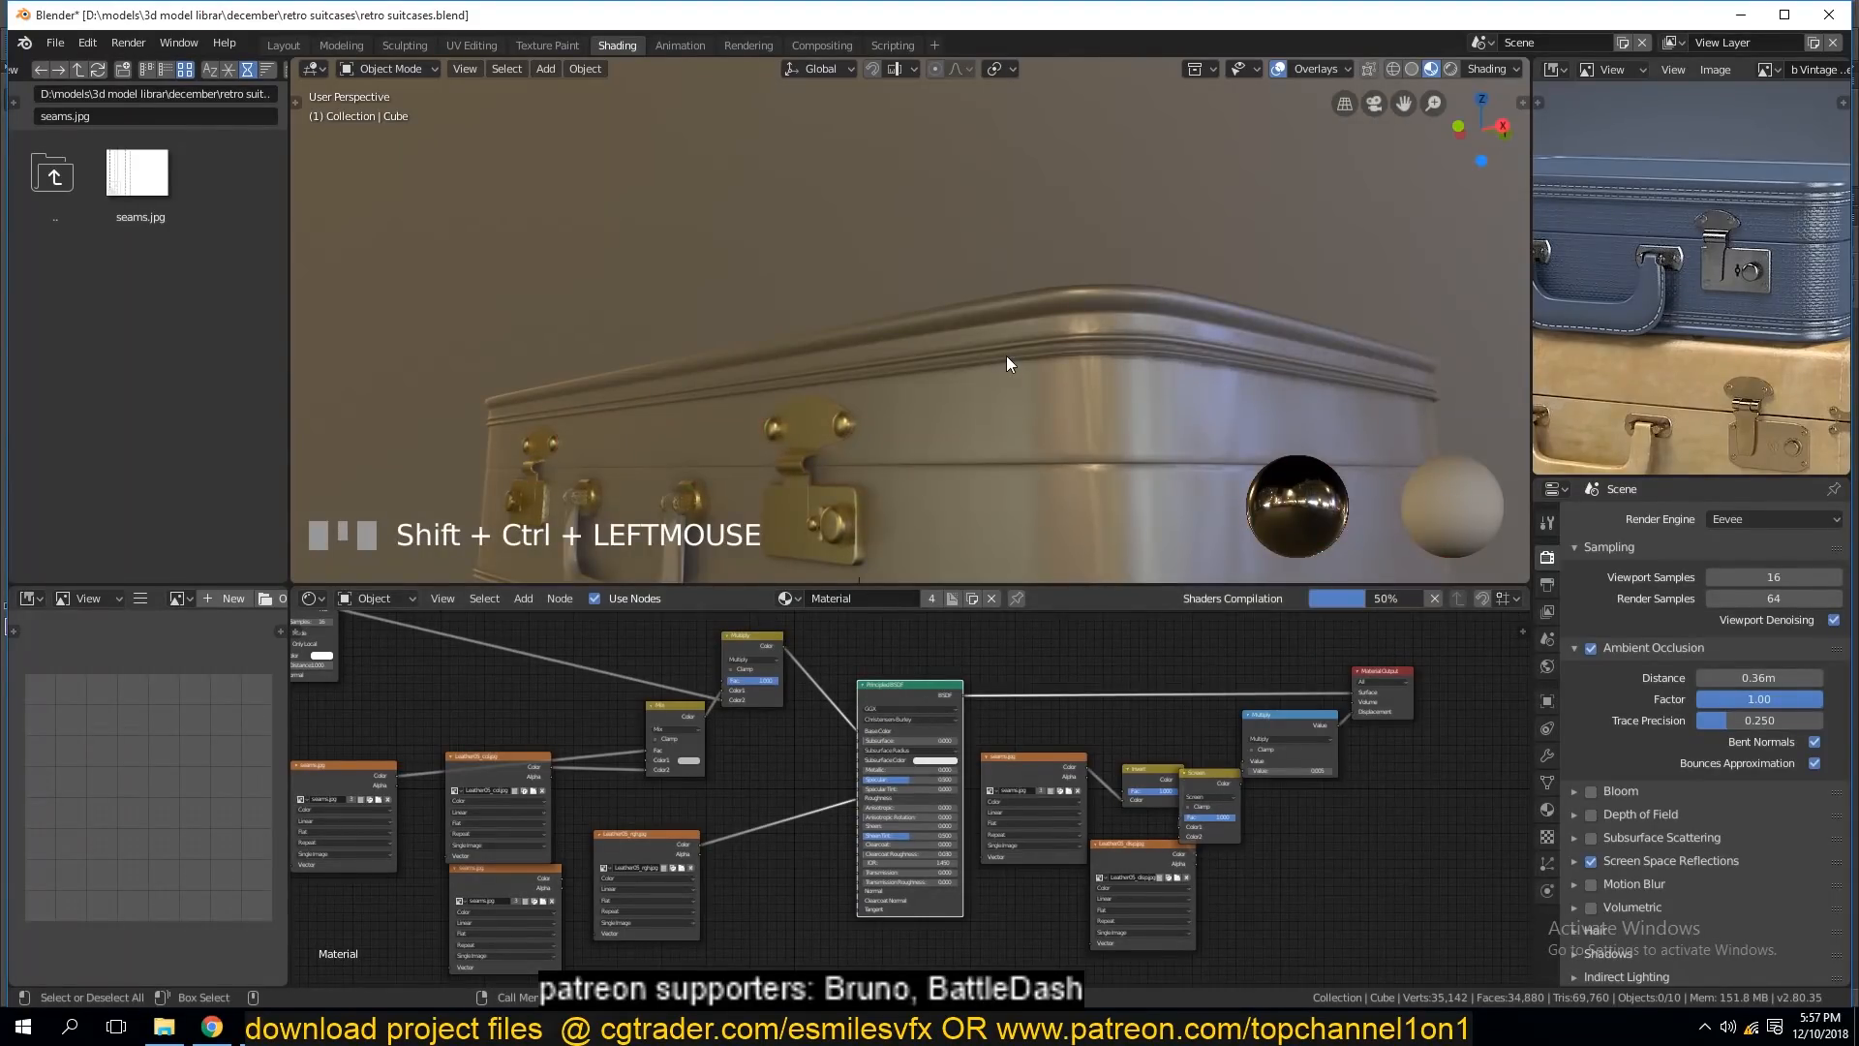
pyautogui.scroll(-3, 985, 349)
pyautogui.press('`')
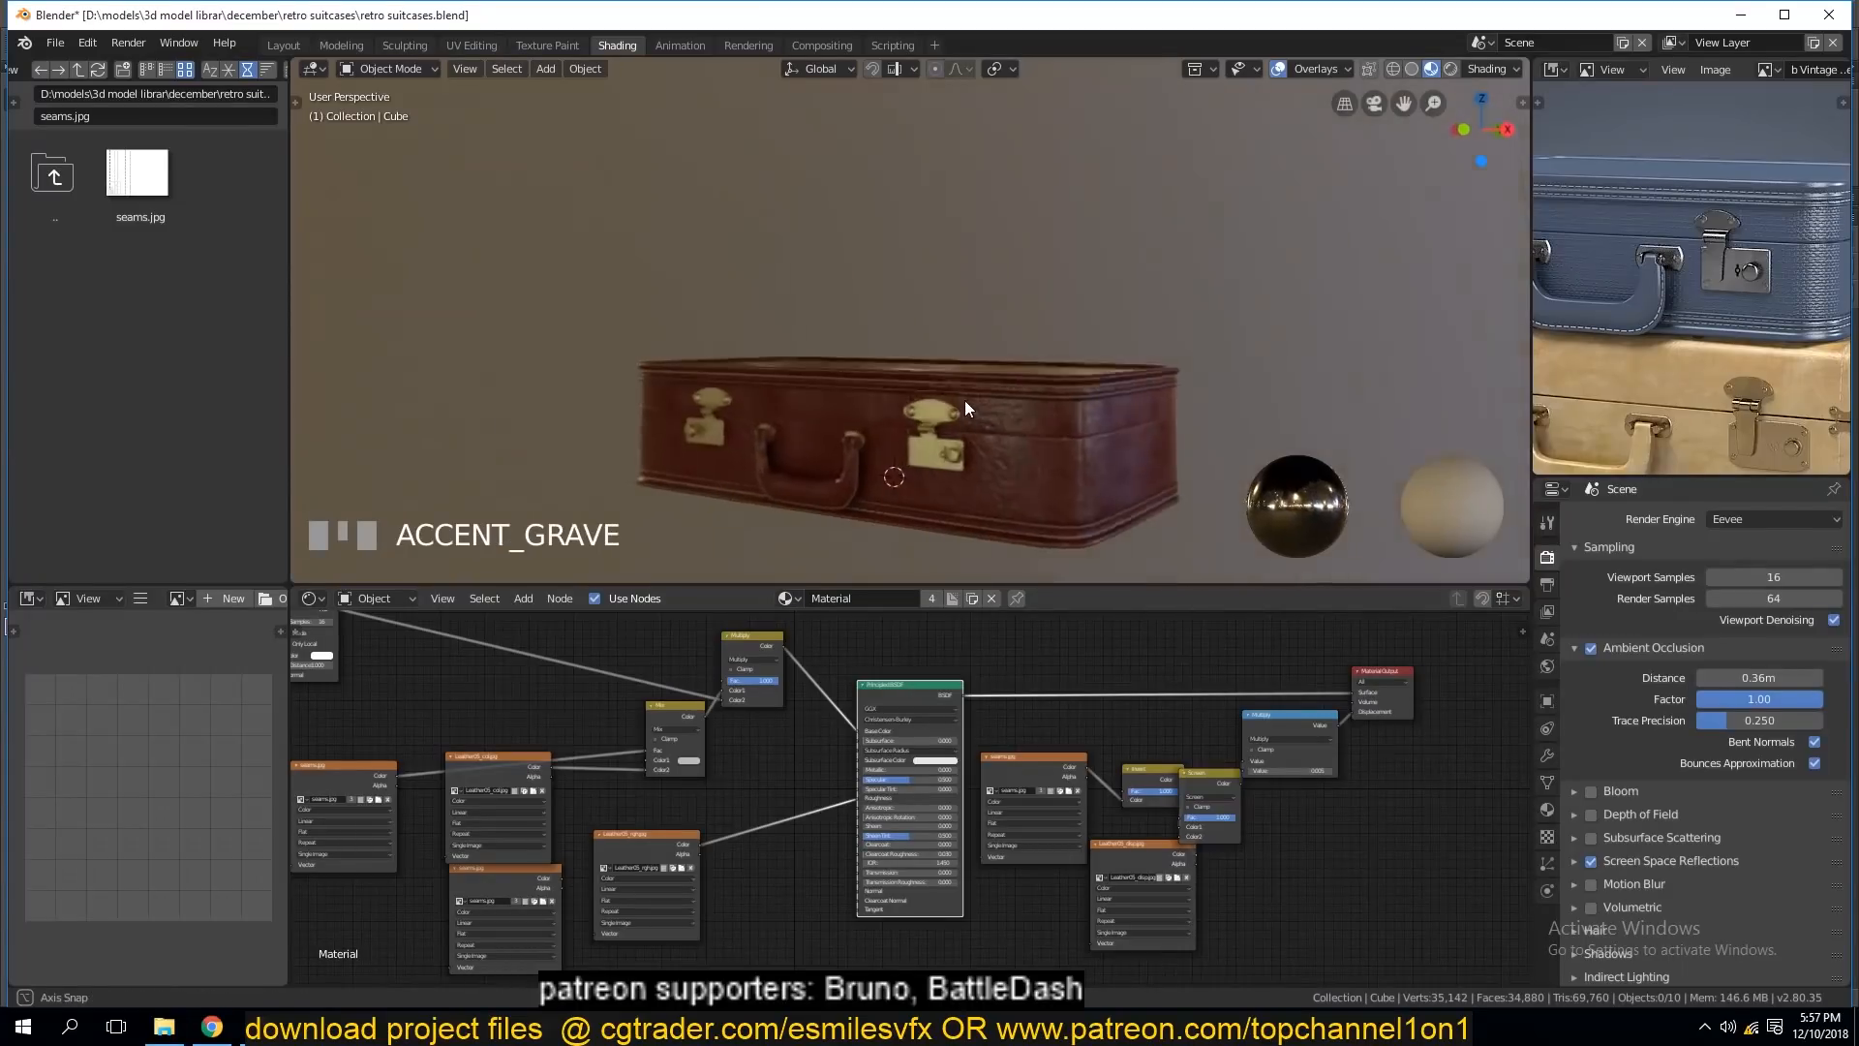
pyautogui.scroll(2, 978, 399)
pyautogui.moveTo(758, 679)
pyautogui.mouseDown()
pyautogui.moveTo(731, 680)
pyautogui.moveTo(776, 680)
pyautogui.mouseUp()
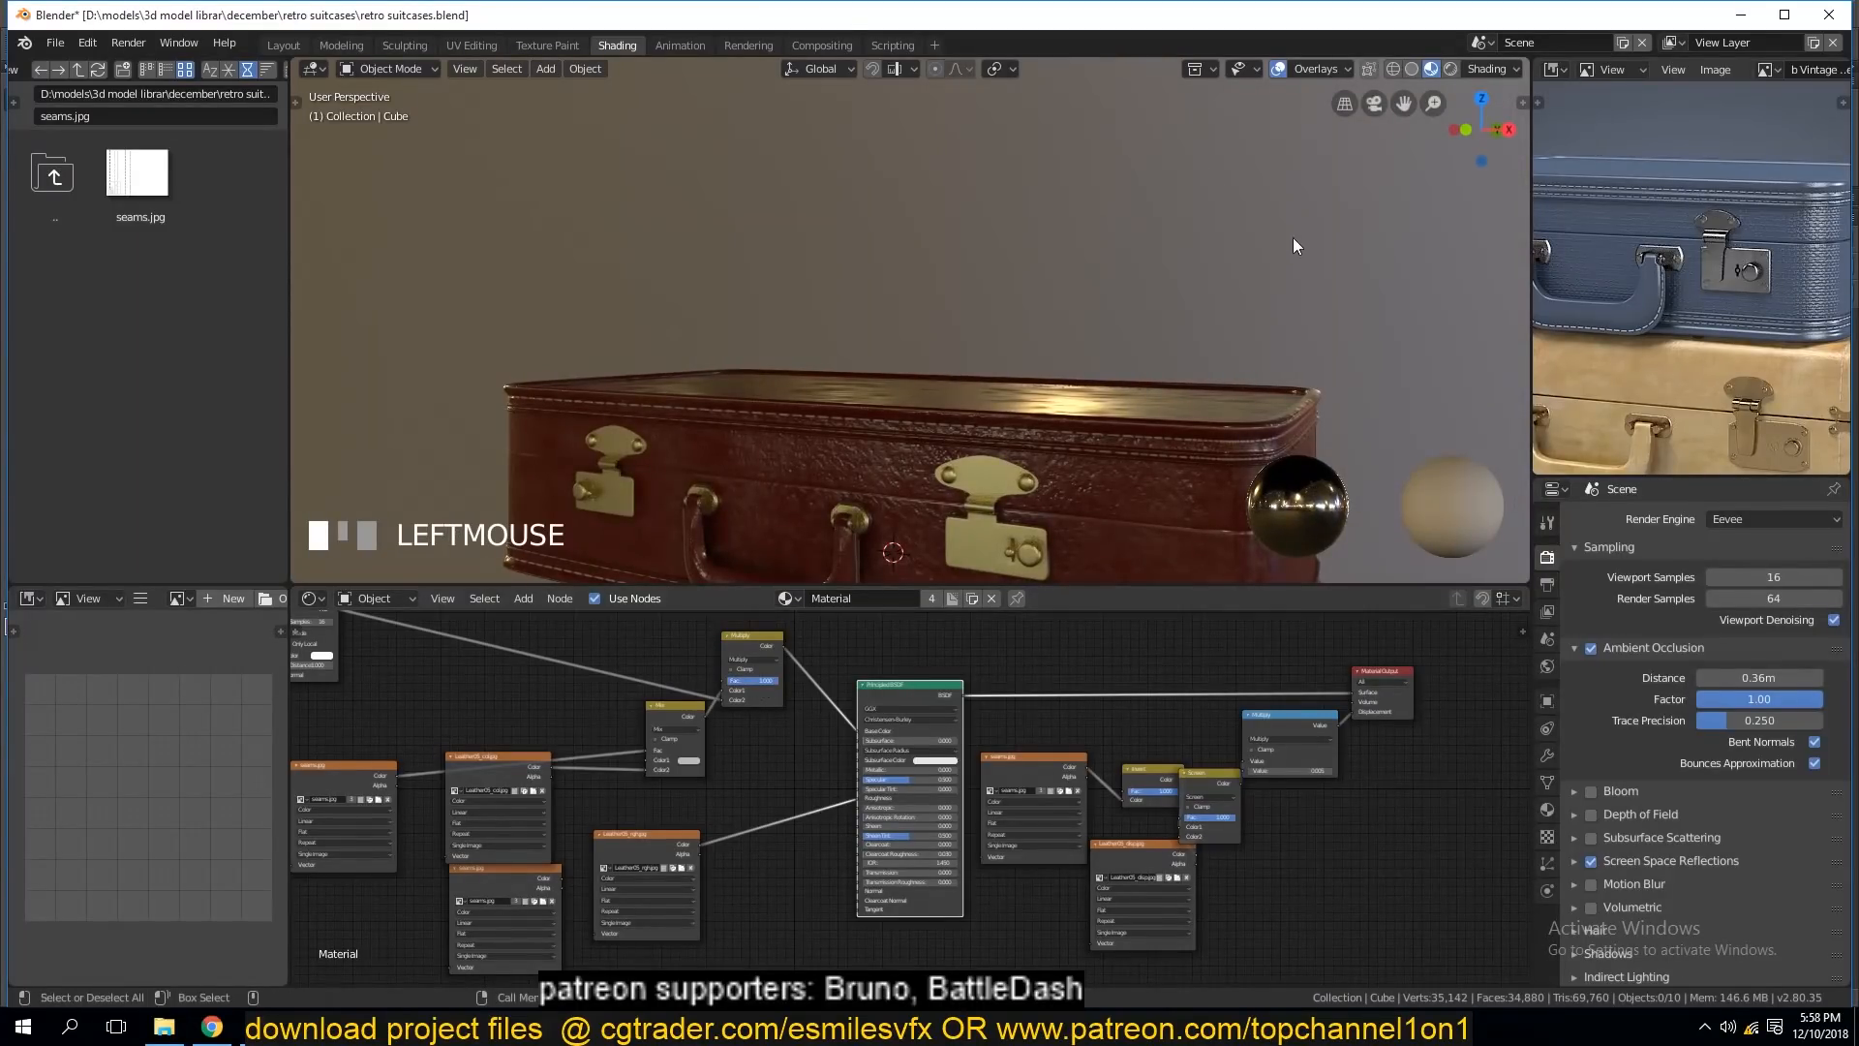
# Switch the viewport's look-dev lighting from the dark environment to the bright blue-sky HDRI.
pyautogui.click(1473, 70)
pyautogui.click(1493, 205)
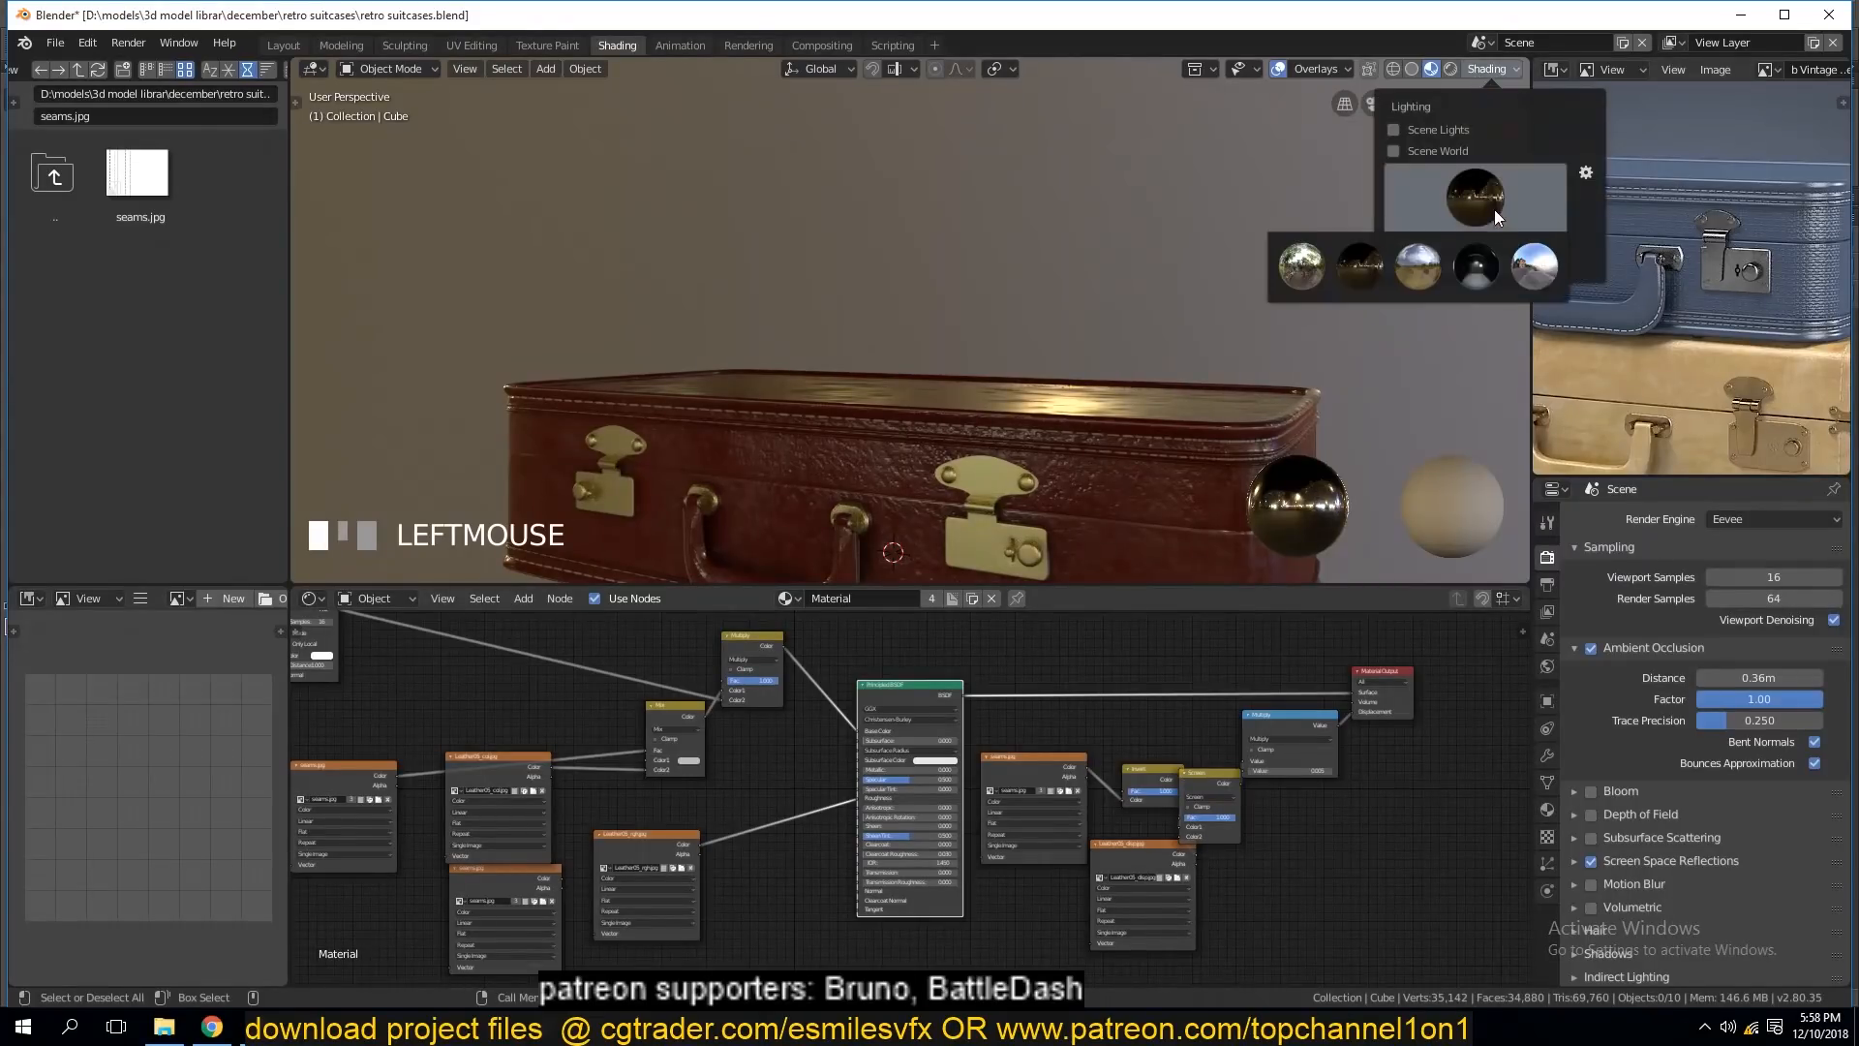
pyautogui.click(1527, 265)
pyautogui.moveTo(1222, 331)
pyautogui.mouseDown(button='middle')
pyautogui.moveTo(1195, 302)
pyautogui.moveTo(1046, 484)
pyautogui.mouseUp(button='middle')
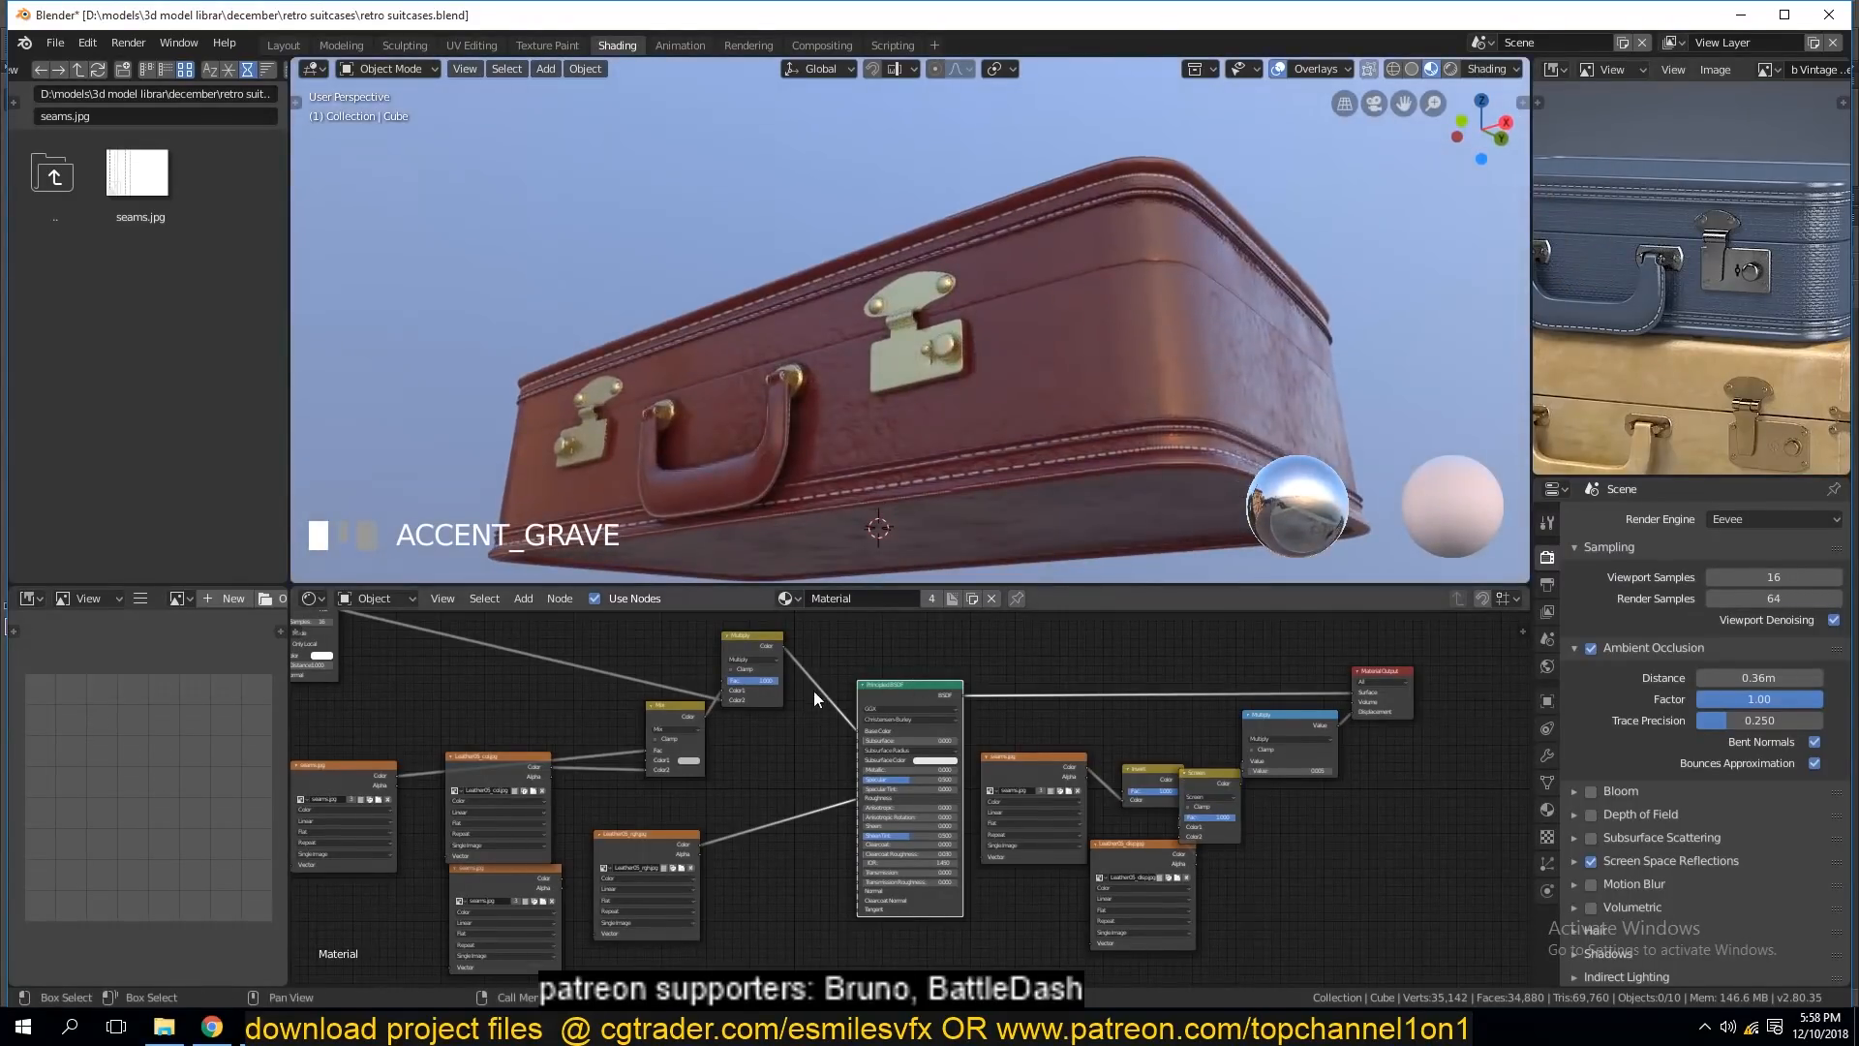
# Keep the Multiply node's factor at its maximum and save the suitcase file.
pyautogui.moveTo(758, 679)
pyautogui.mouseDown()
pyautogui.moveTo(709, 679)
pyautogui.moveTo(780, 679)
pyautogui.mouseUp()
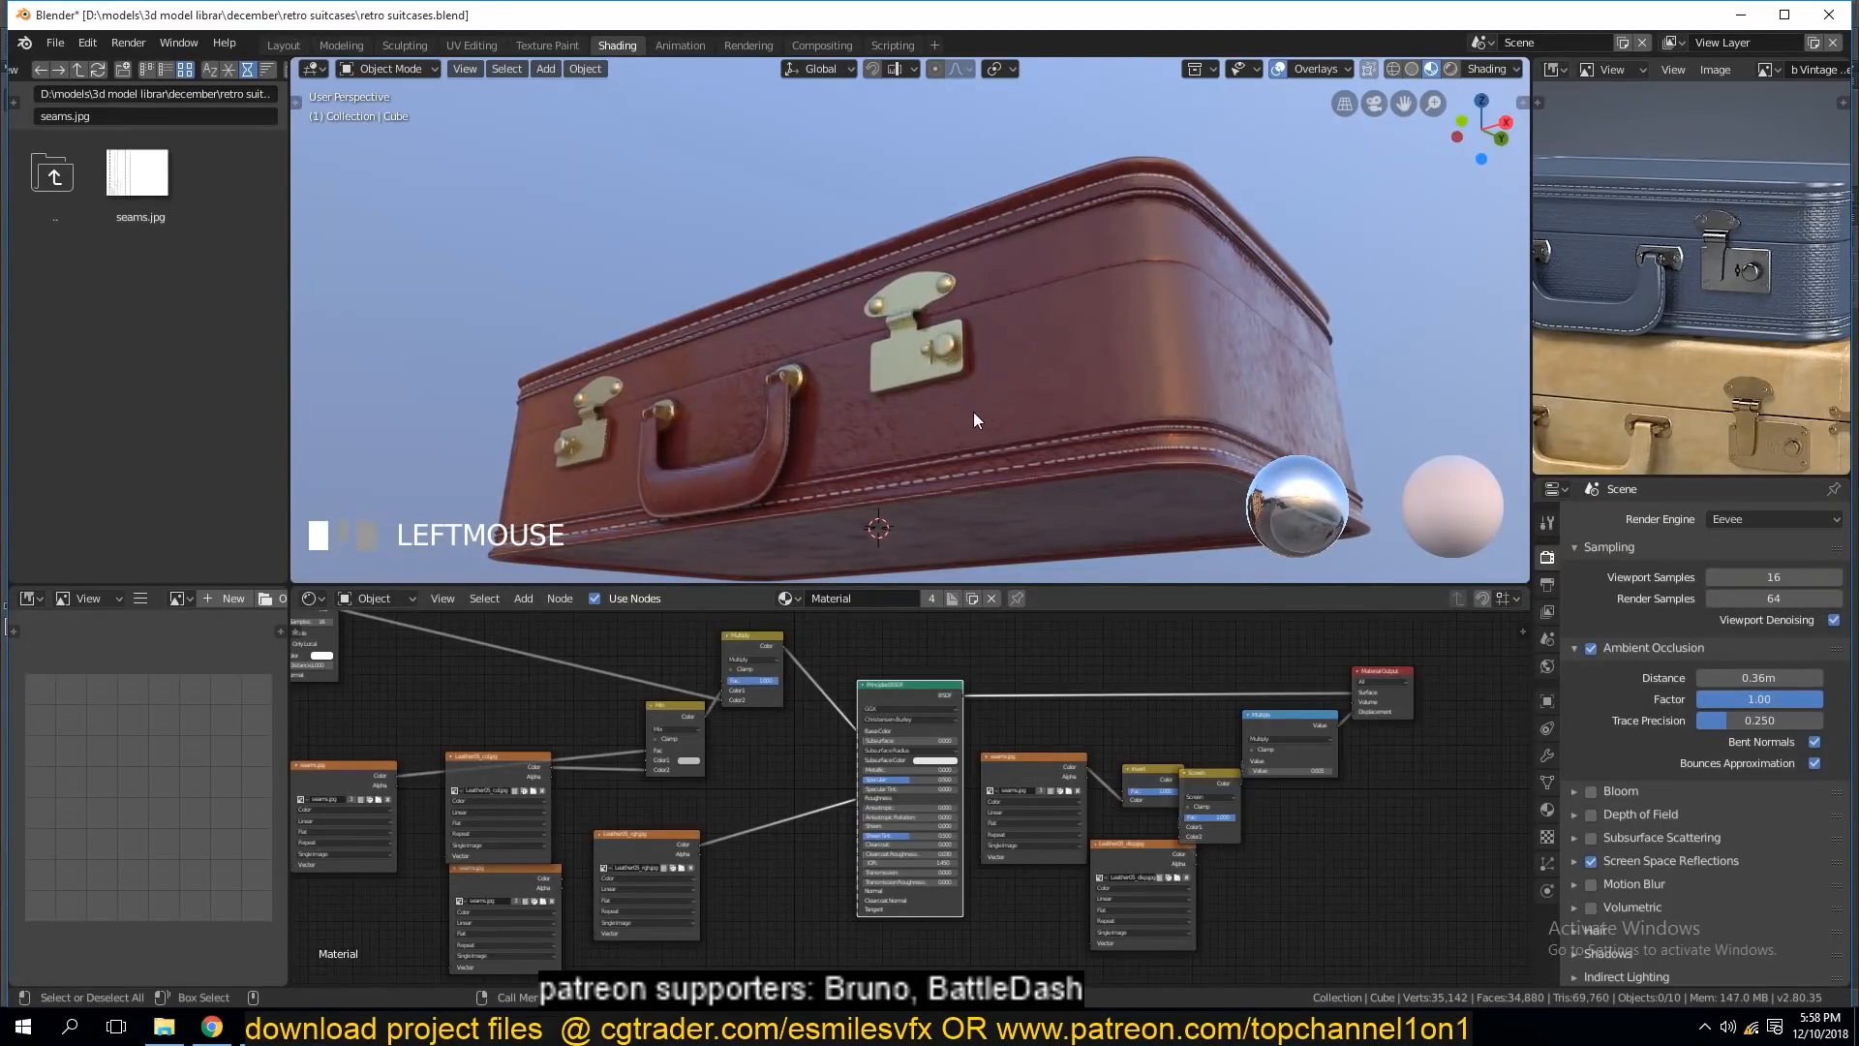
pyautogui.moveTo(981, 414); pyautogui.dragTo(974, 441, button='middle')
pyautogui.hotkey('ctrl', 's')
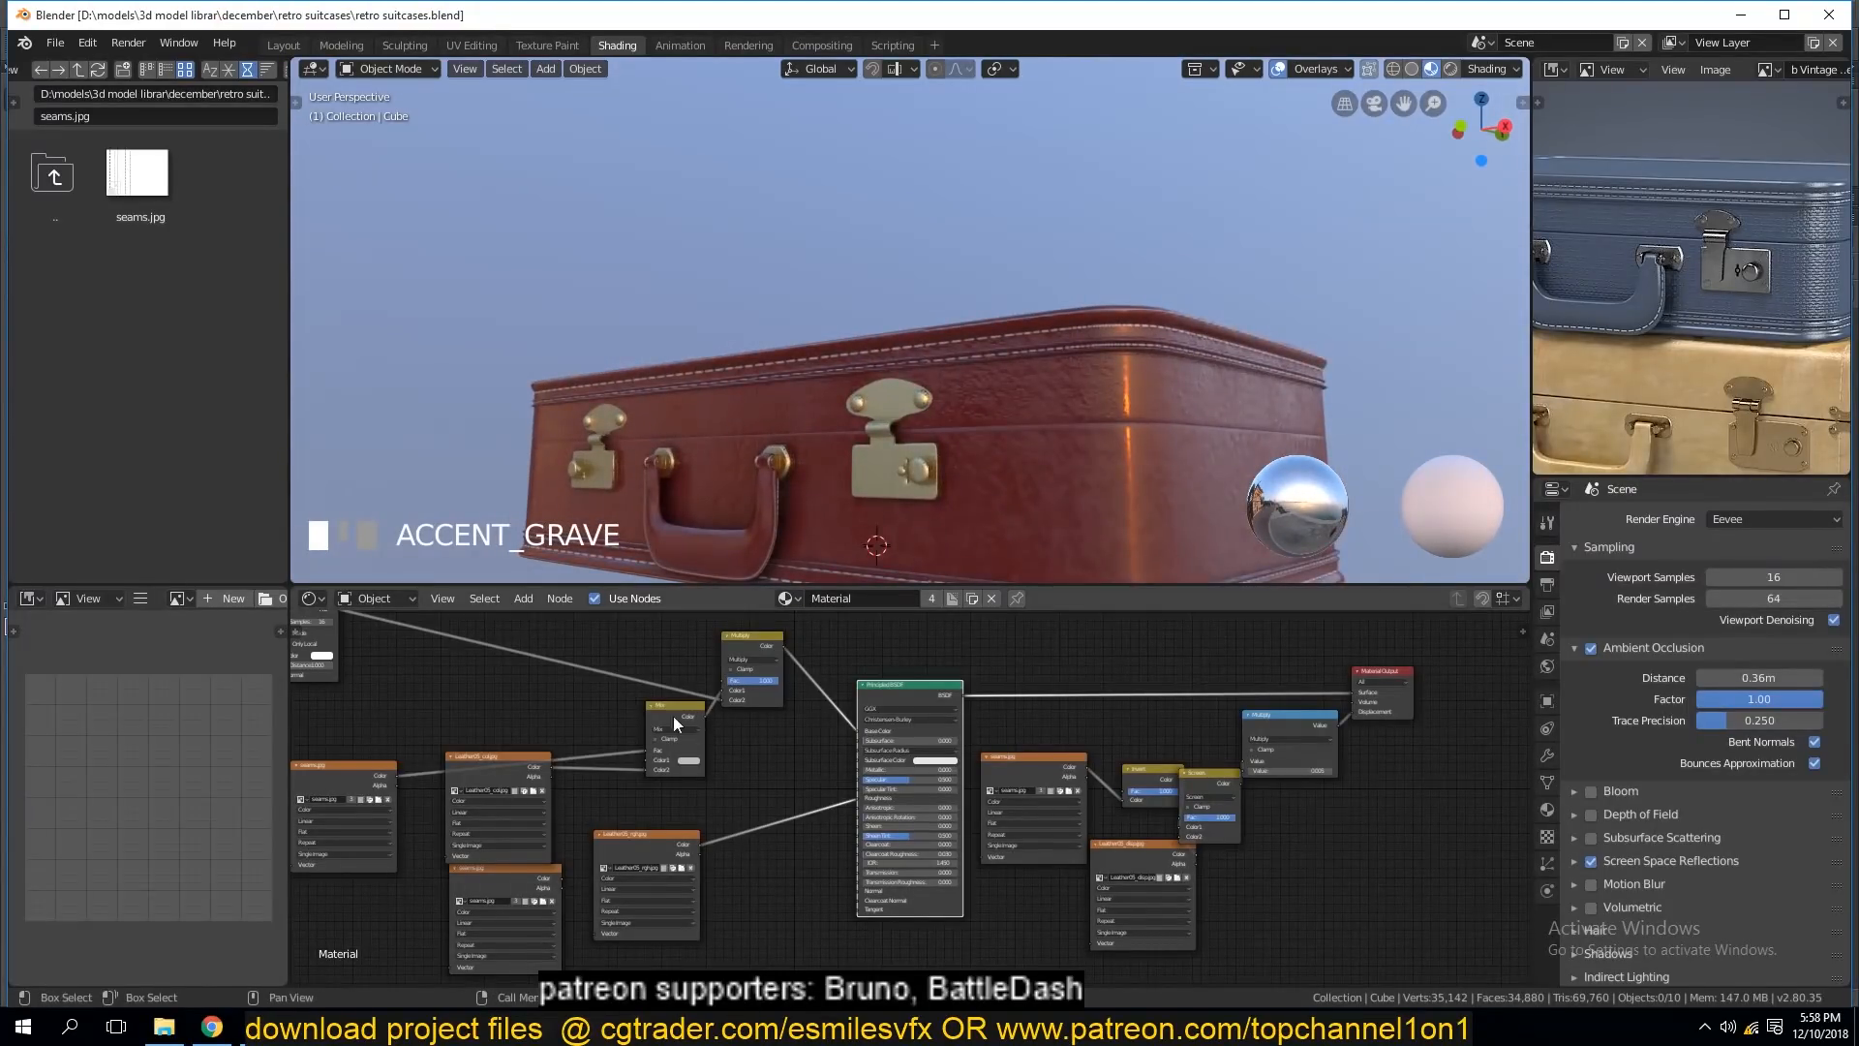
# Assign the existing Material.001 to the two metal hinges on the back of the suitcase.
pyautogui.scroll(-3, 910, 264)
pyautogui.moveTo(928, 300); pyautogui.dragTo(914, 352, button='middle')
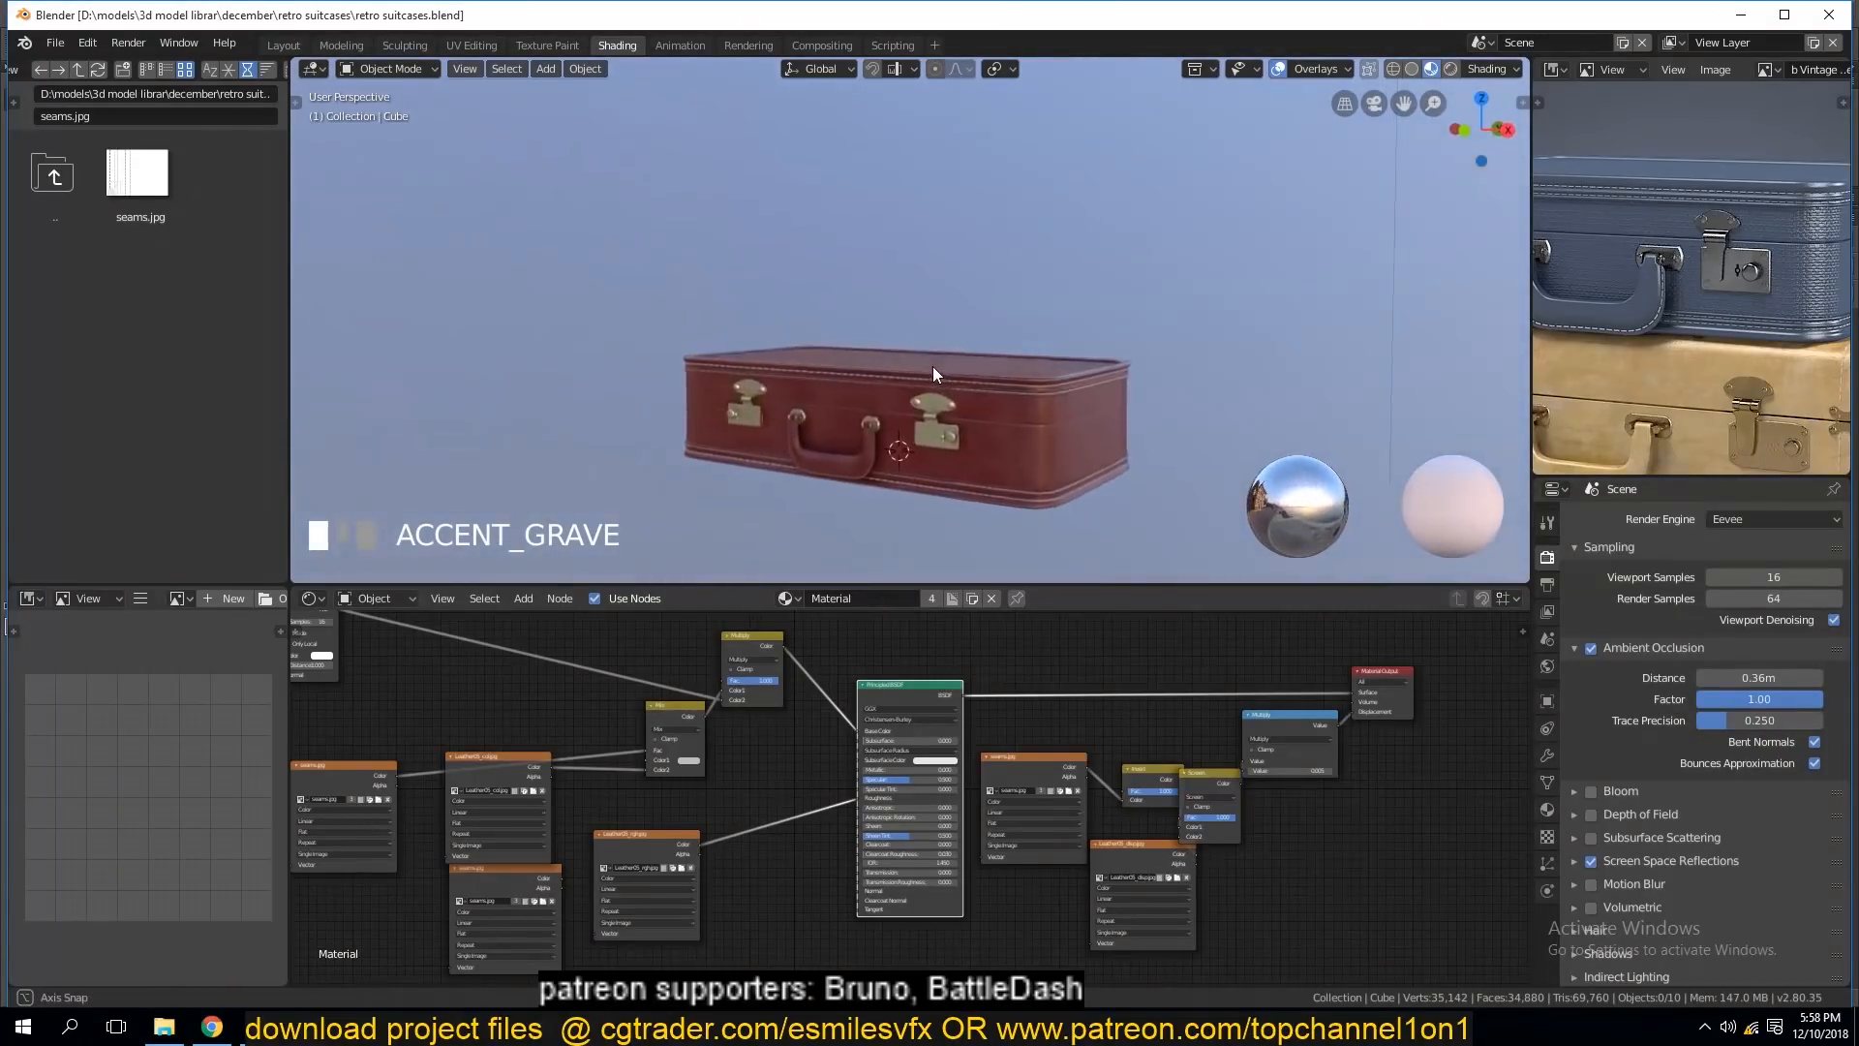
pyautogui.scroll(3, 943, 399)
pyautogui.press('`')
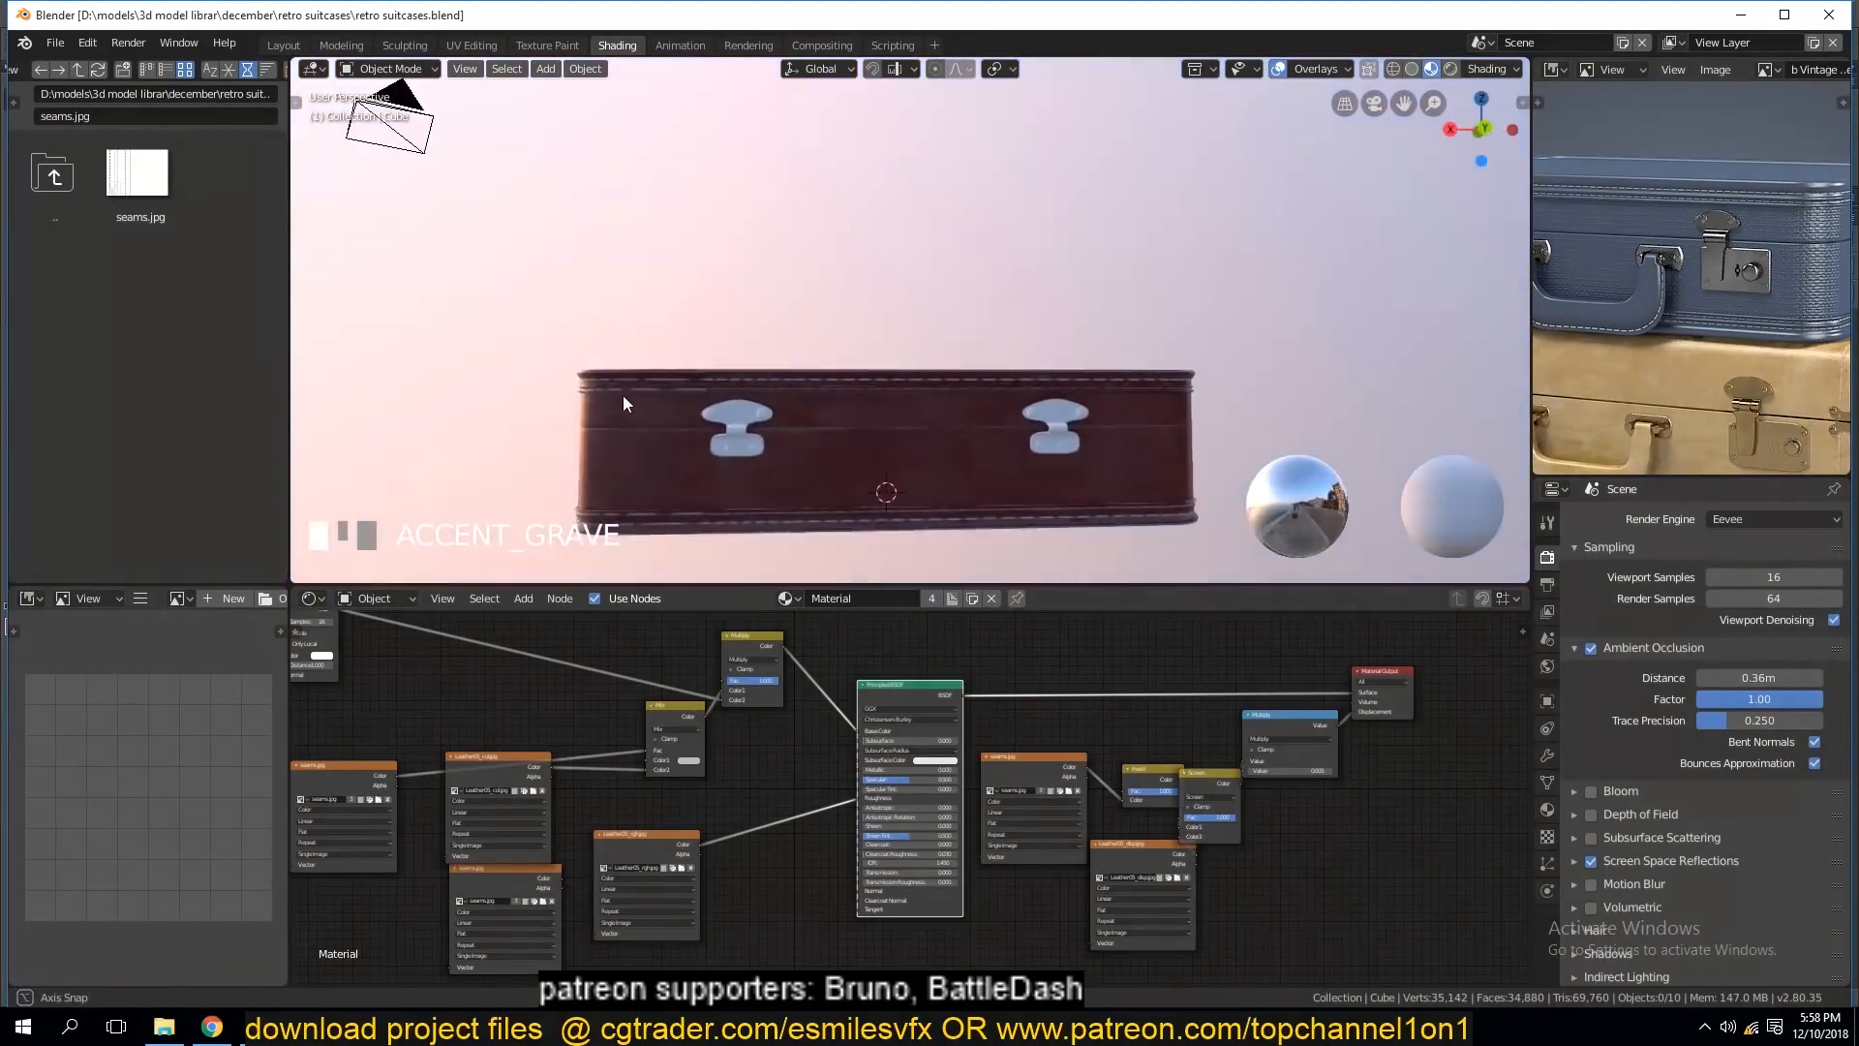
pyautogui.click(730, 416)
pyautogui.click(786, 598)
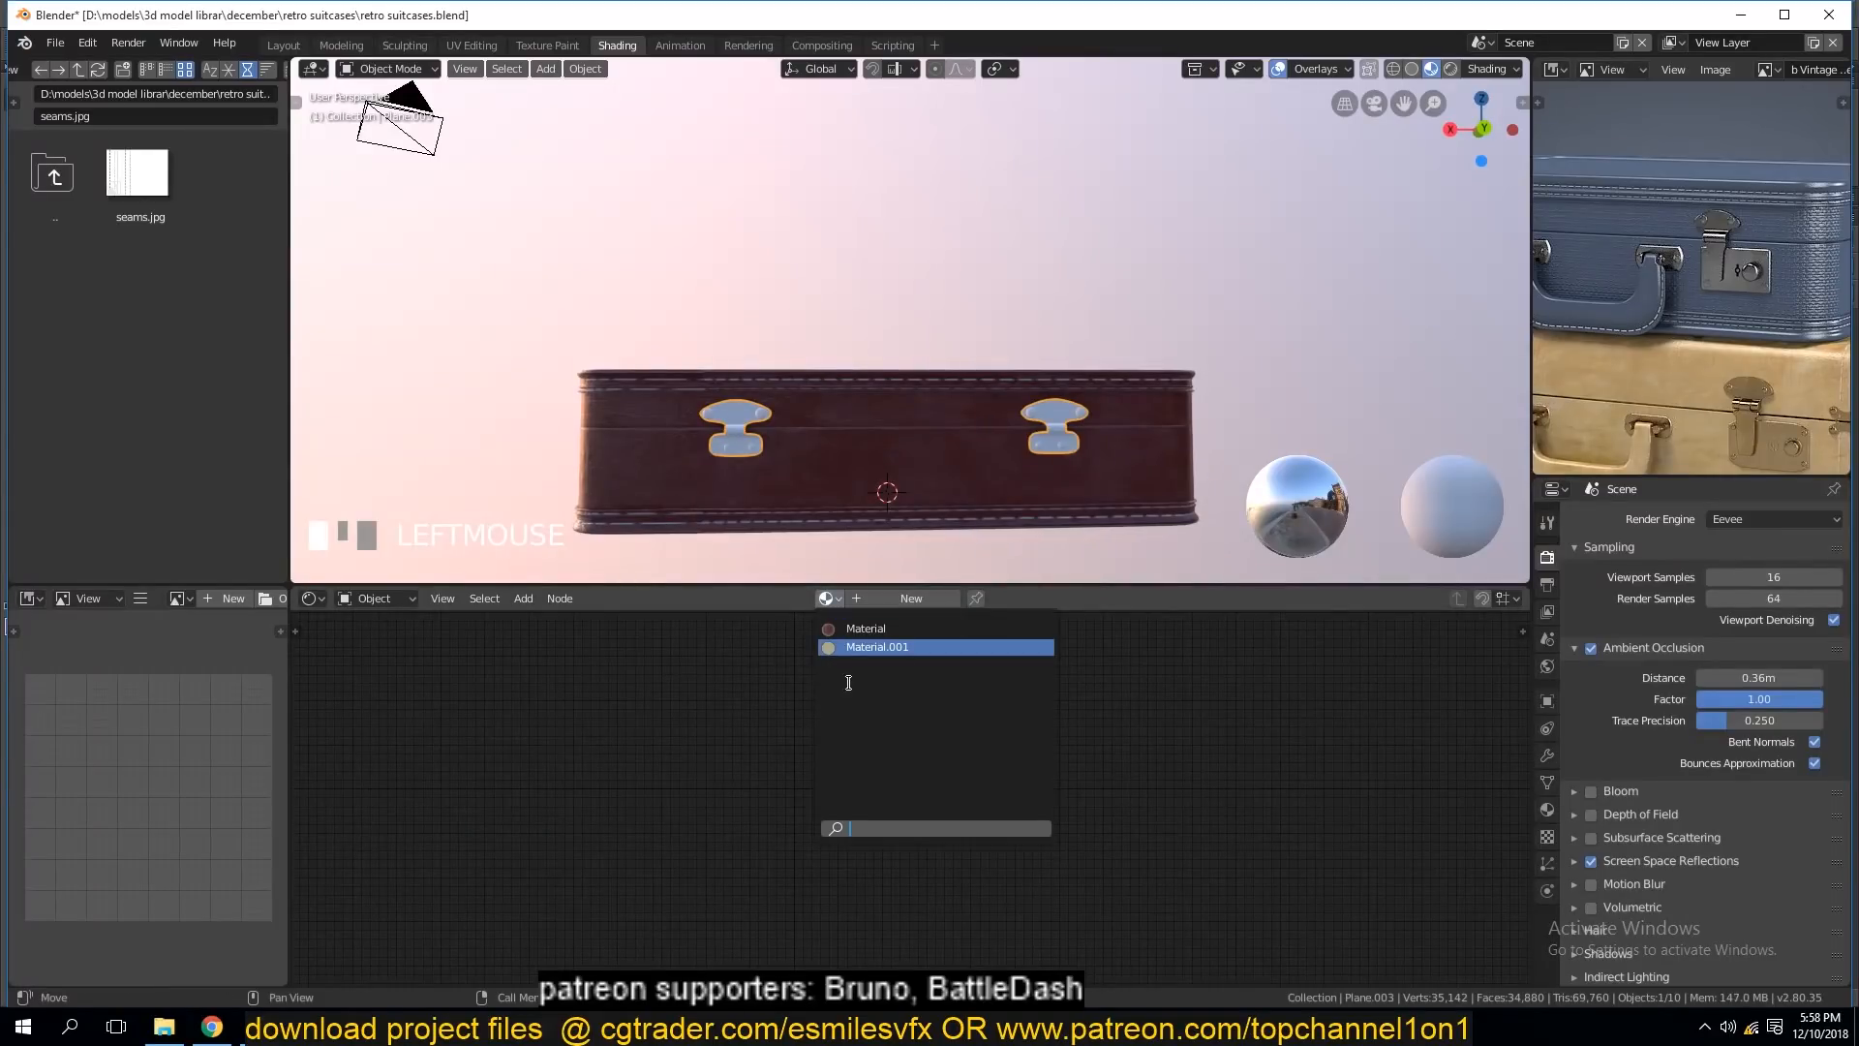
pyautogui.click(858, 647)
pyautogui.press('a')
# Save the file and inspect the textured suitcase from the front and above.
pyautogui.press('`')
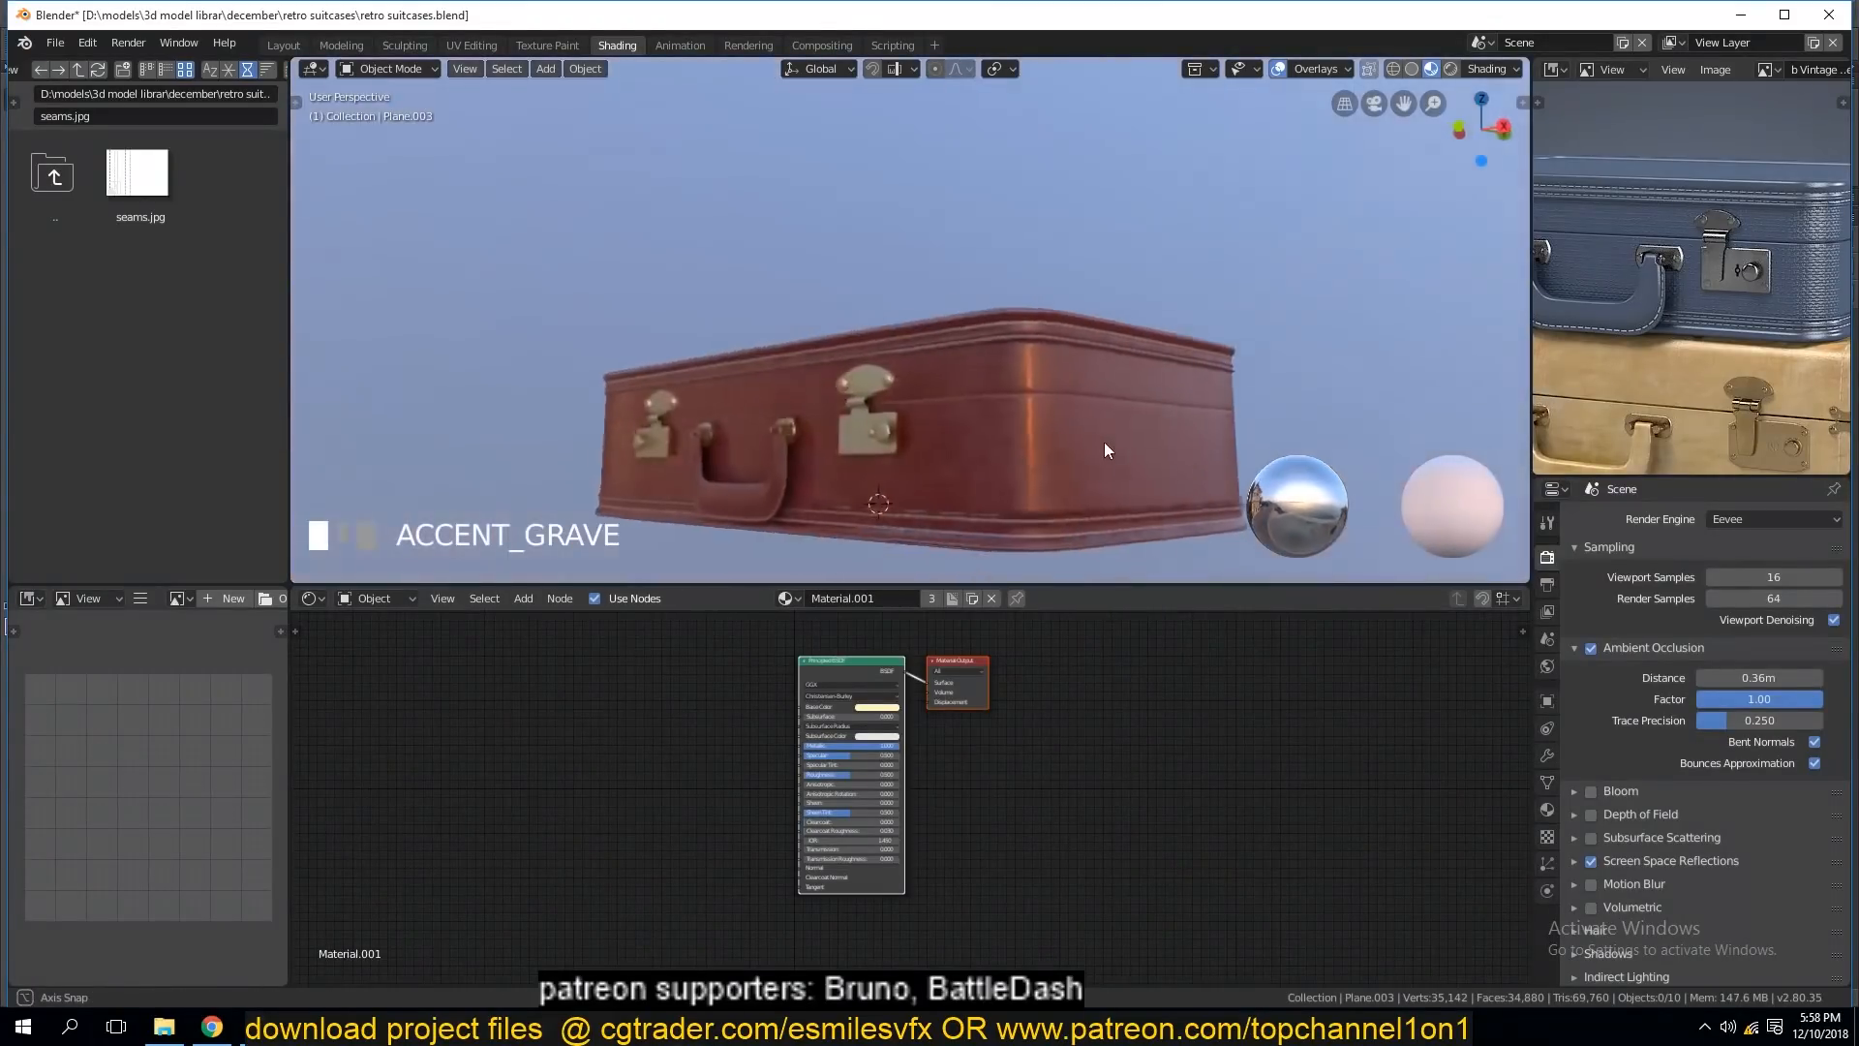
pyautogui.scroll(2, 1013, 471)
pyautogui.hotkey('ctrl', 's')
pyautogui.press('`')
pyautogui.moveTo(1013, 470); pyautogui.dragTo(949, 521, button='middle')
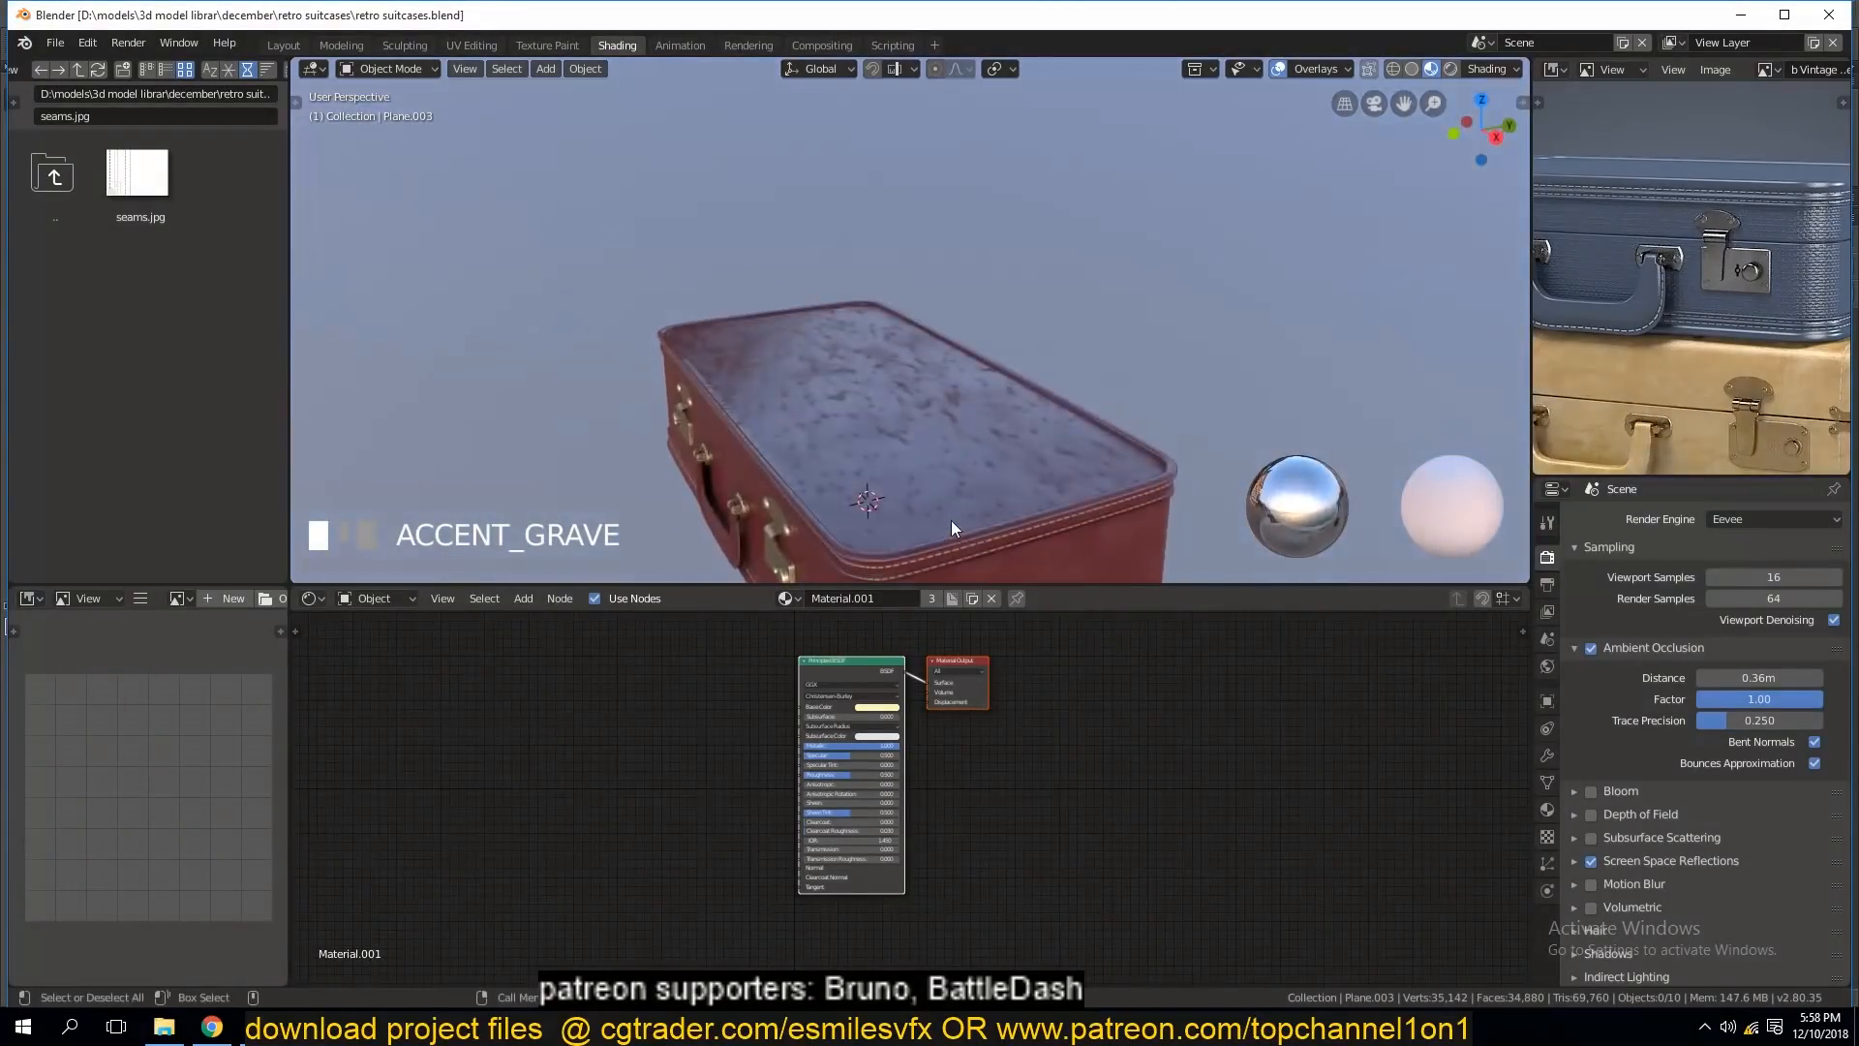